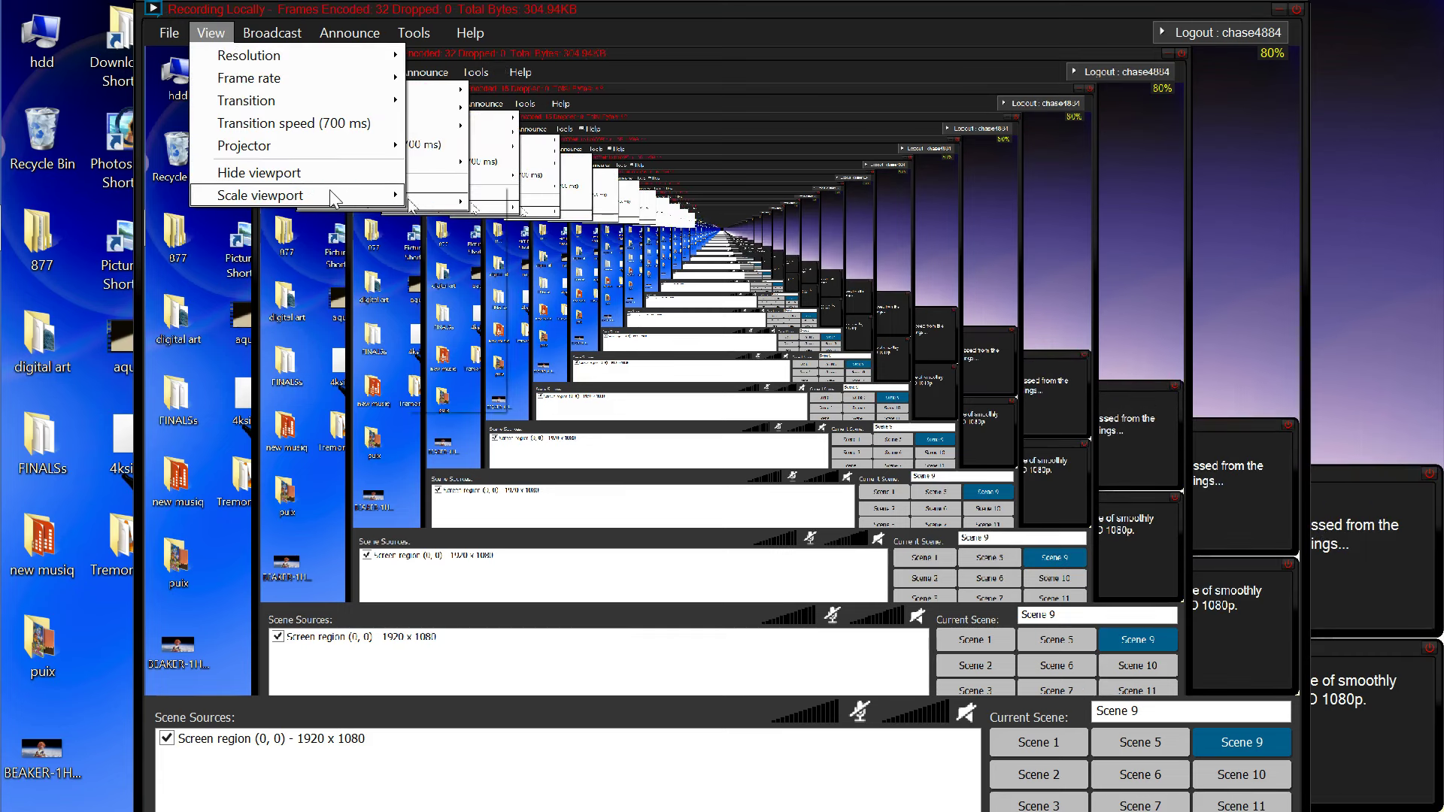
Step: Scale the recorder's viewport to 10% and hide it, clearing the recorder window off the desktop
{"action": "mouse_move", "coordinate": [323, 194]}
{"action": "left_click", "coordinate": [448, 398]}
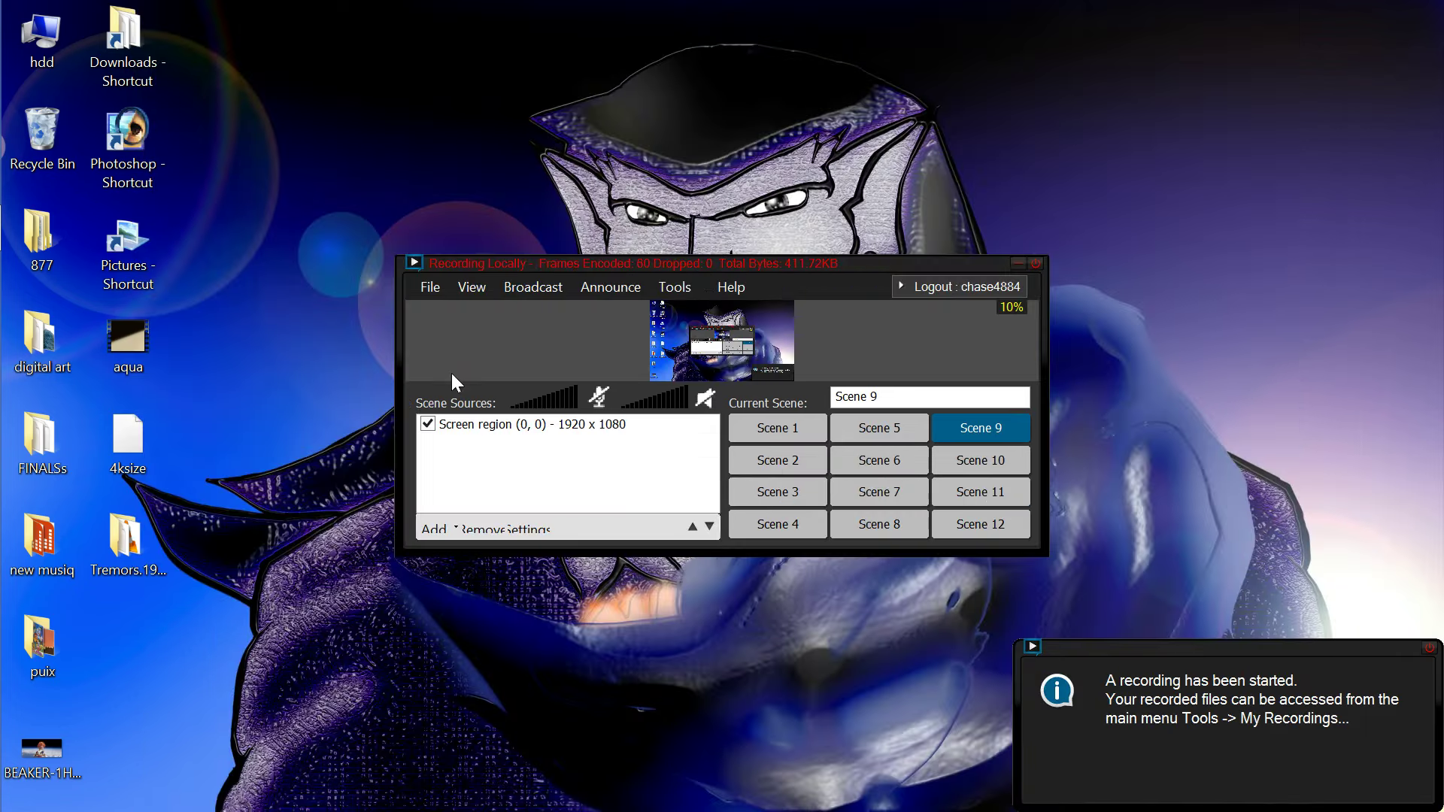
{"action": "left_click", "coordinate": [470, 286]}
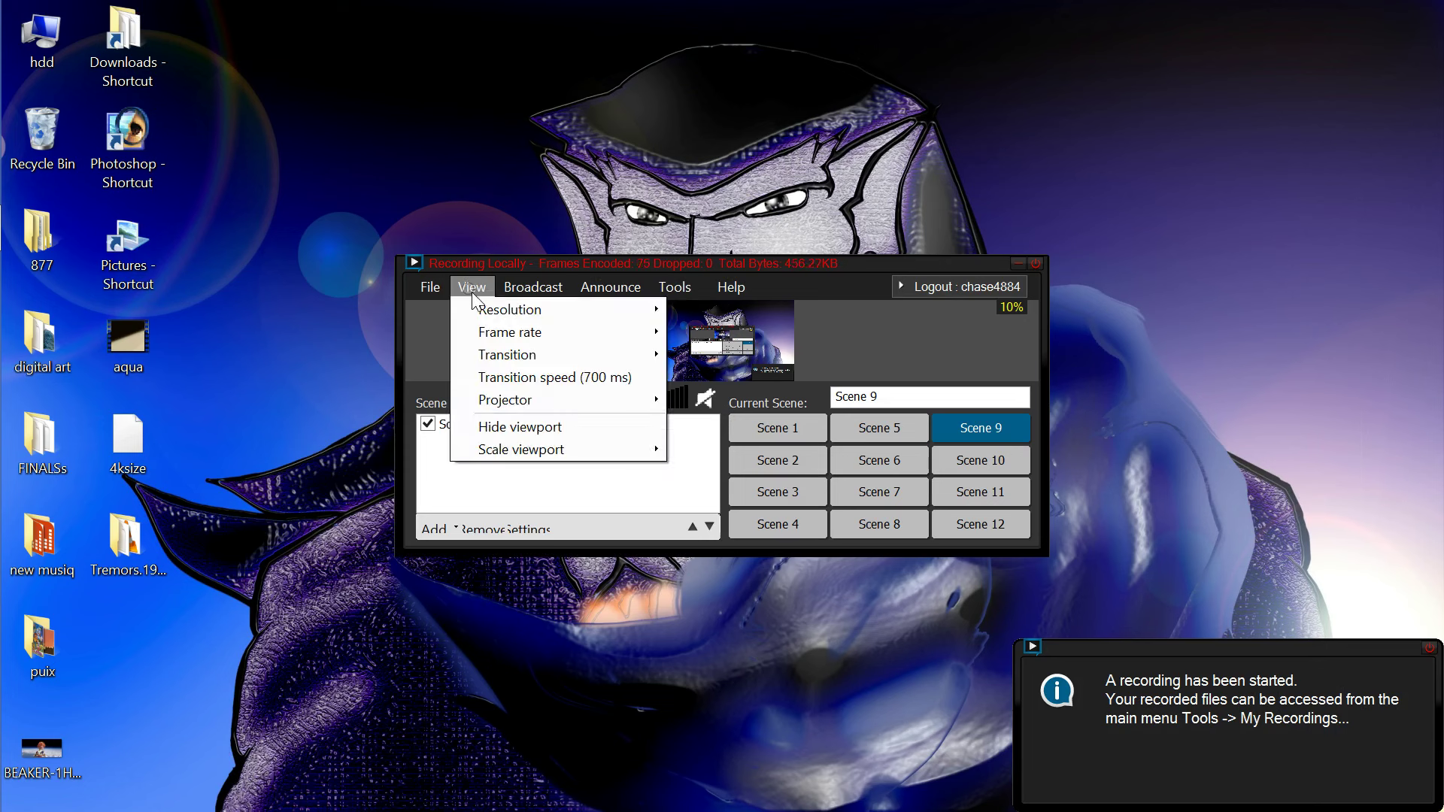
{"action": "left_click", "coordinate": [553, 426]}
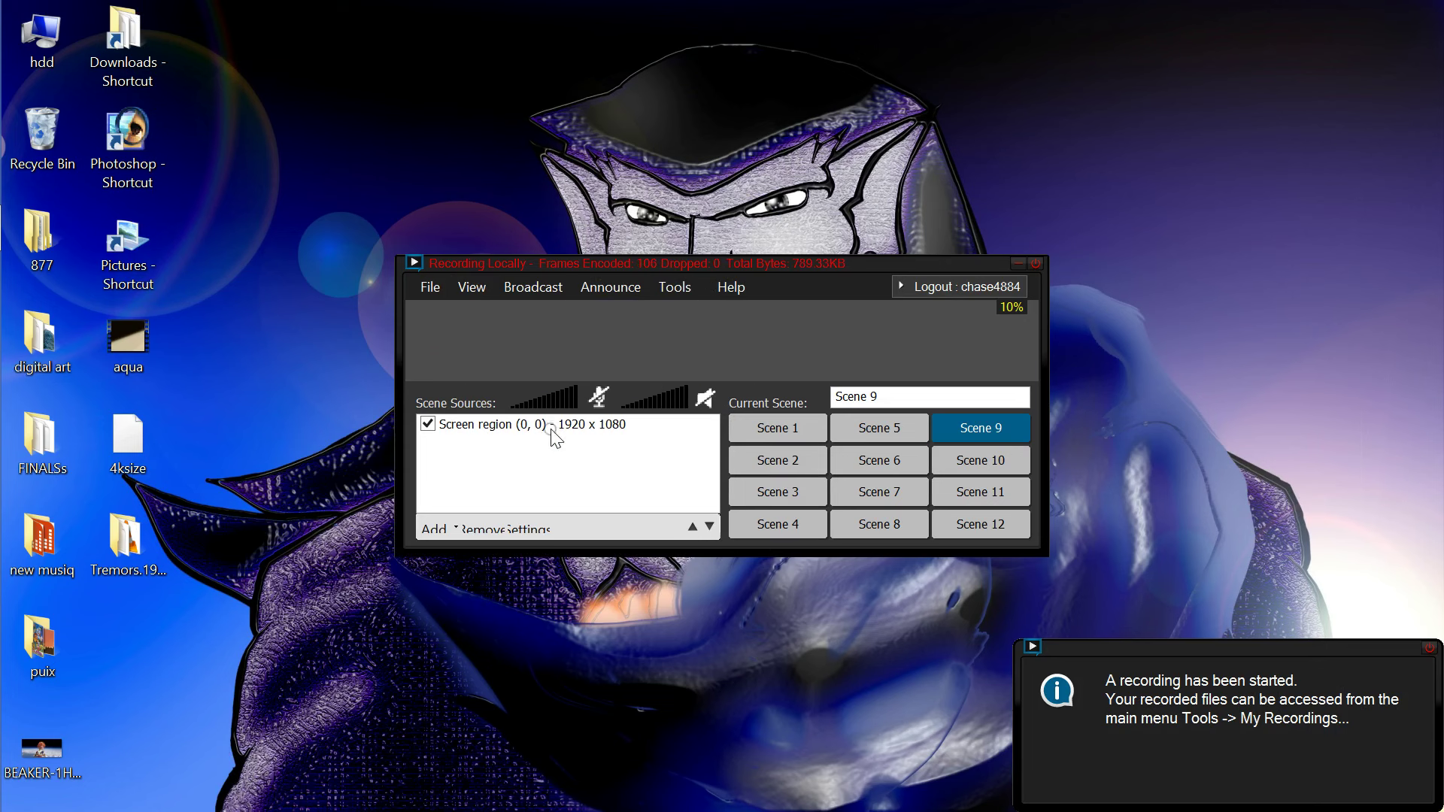
{"action": "left_click", "coordinate": [1017, 265]}
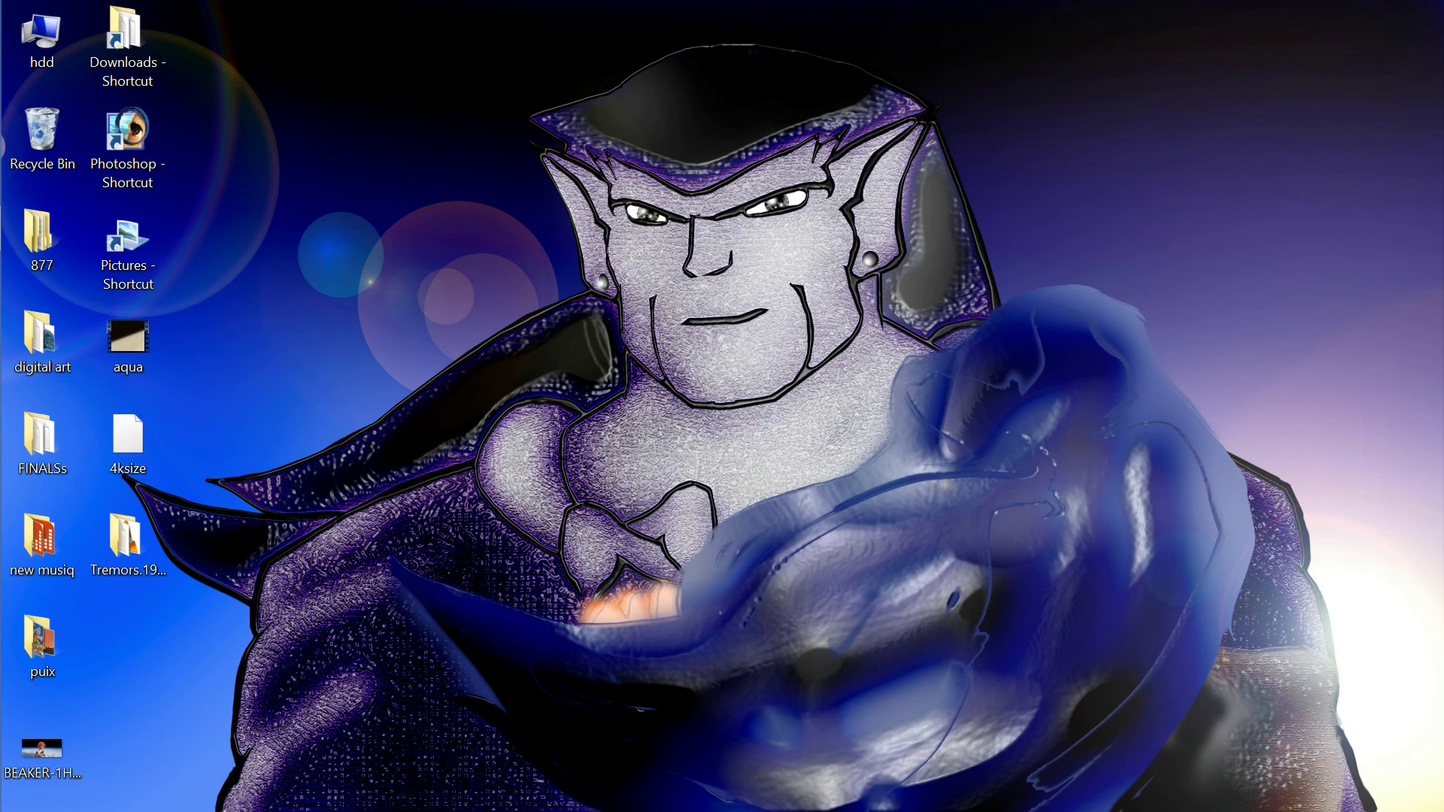
Step: Launch Photoshop from its desktop shortcut and move the toolbox off the desktop icons, over the main window
{"action": "key", "text": "super"}
{"action": "key", "text": "super"}
{"action": "left_click", "coordinate": [53, 748]}
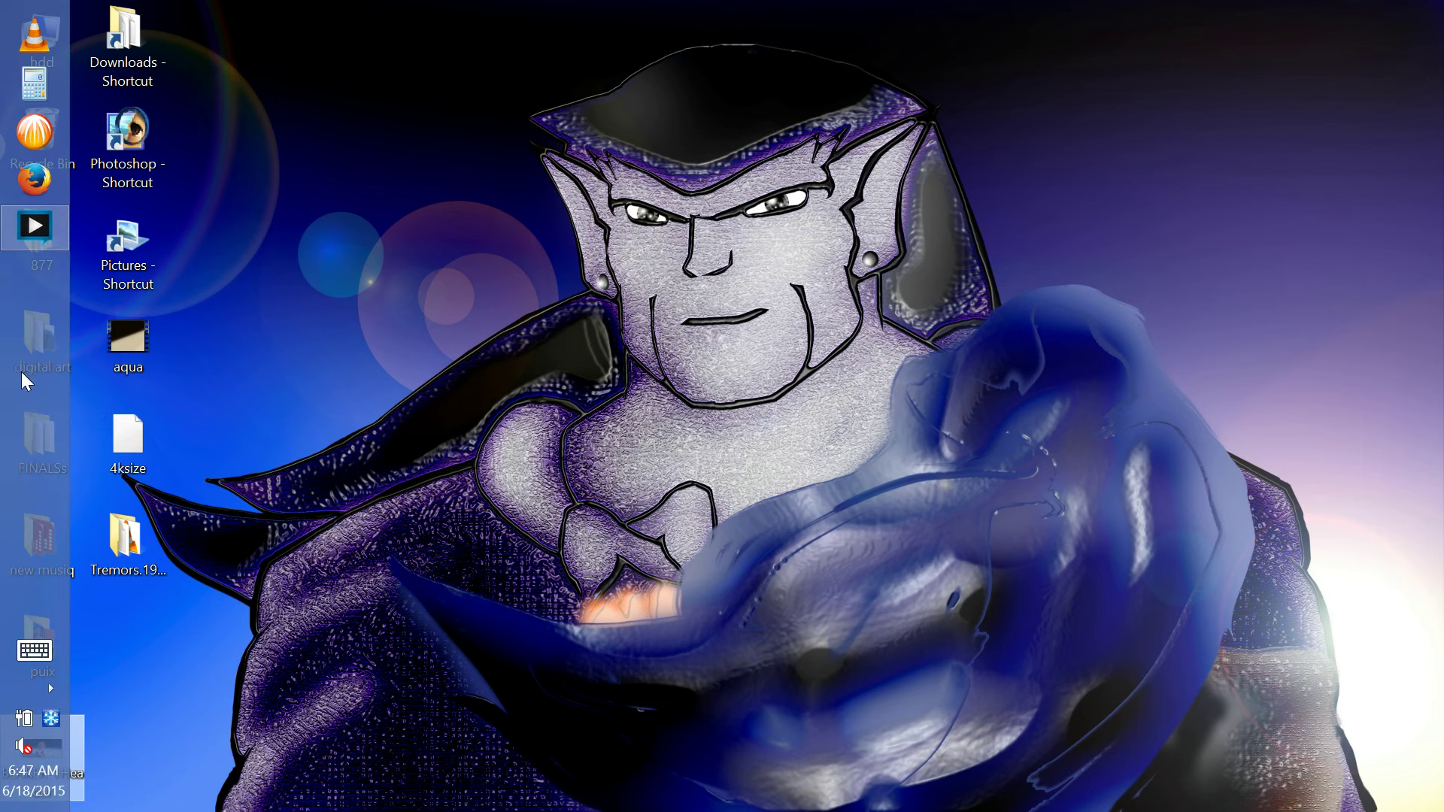
{"action": "double_click", "coordinate": [130, 173]}
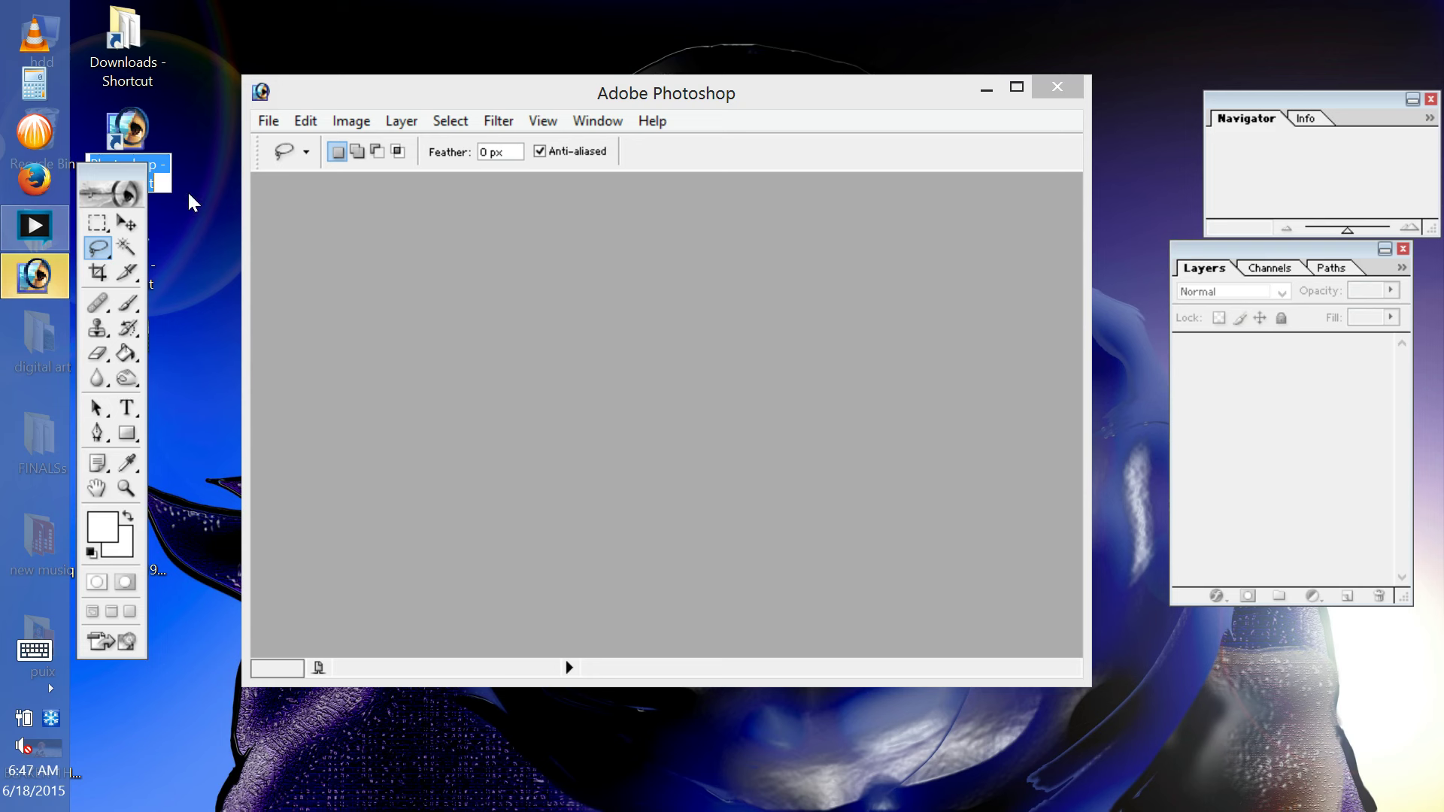
{"action": "left_click_drag", "start_coordinate": [126, 175], "coordinate": [368, 186]}
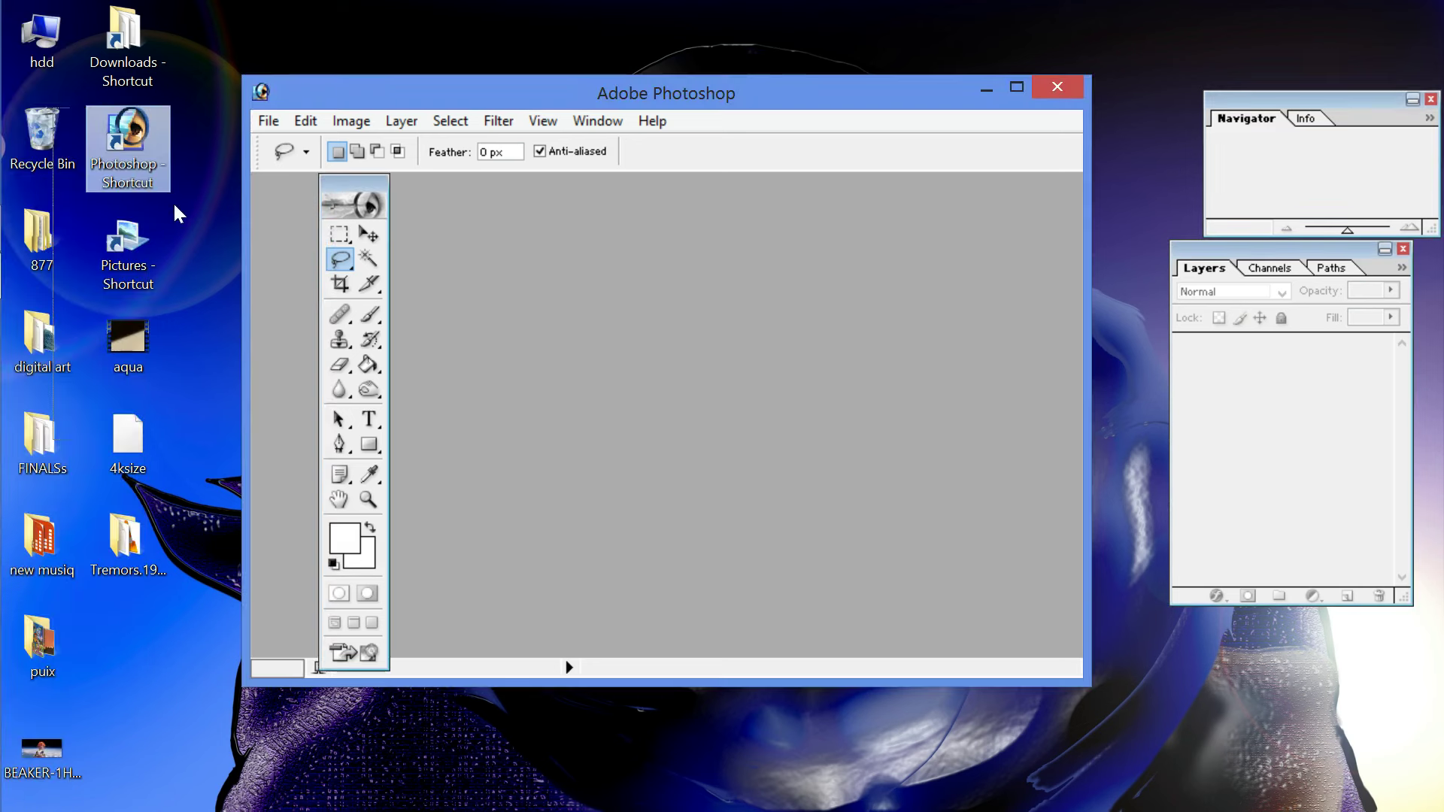
Step: Open the 4ksize document from the desktop in Photoshop
{"action": "double_click", "coordinate": [136, 455]}
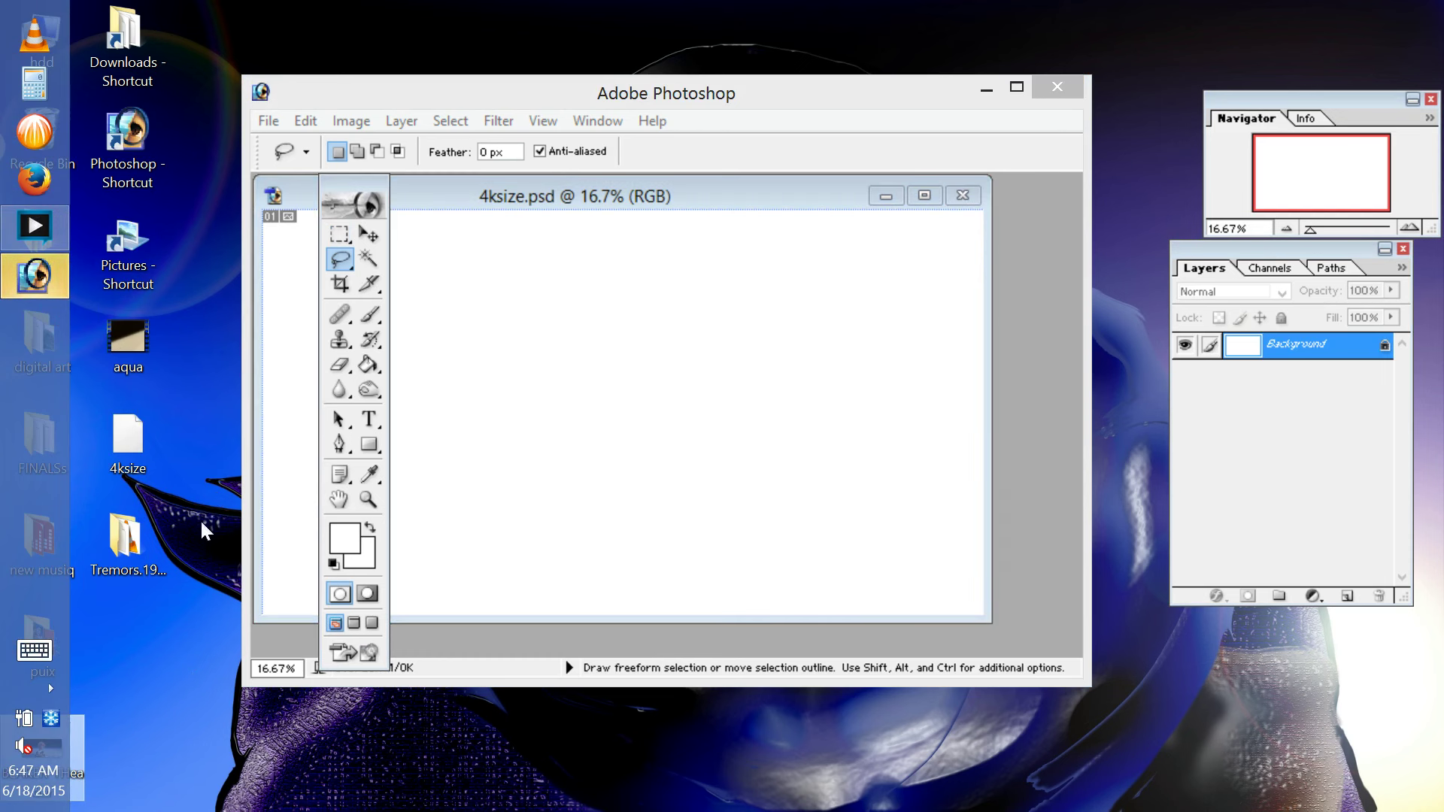
{"action": "left_click", "coordinate": [137, 550]}
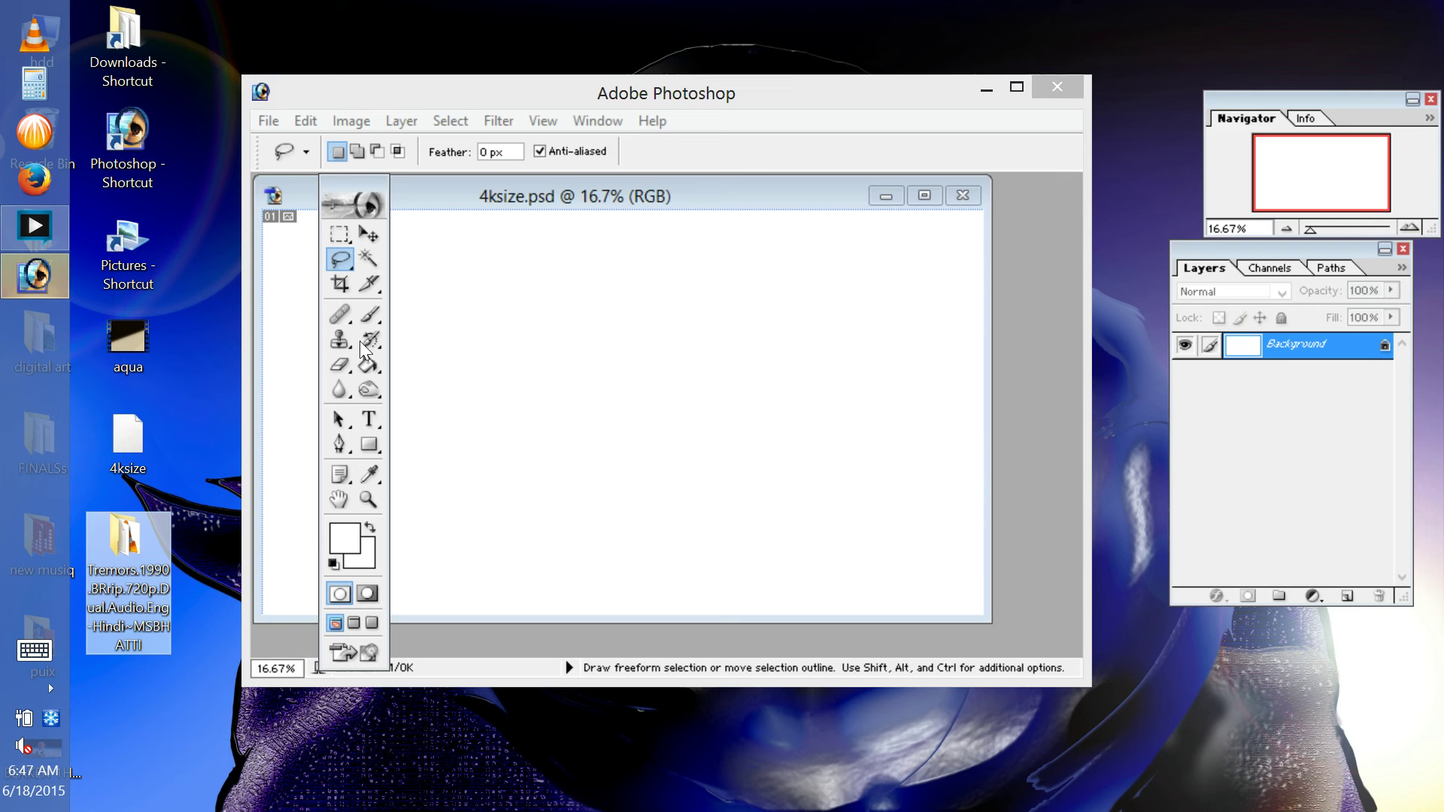
{"action": "left_click", "coordinate": [532, 507]}
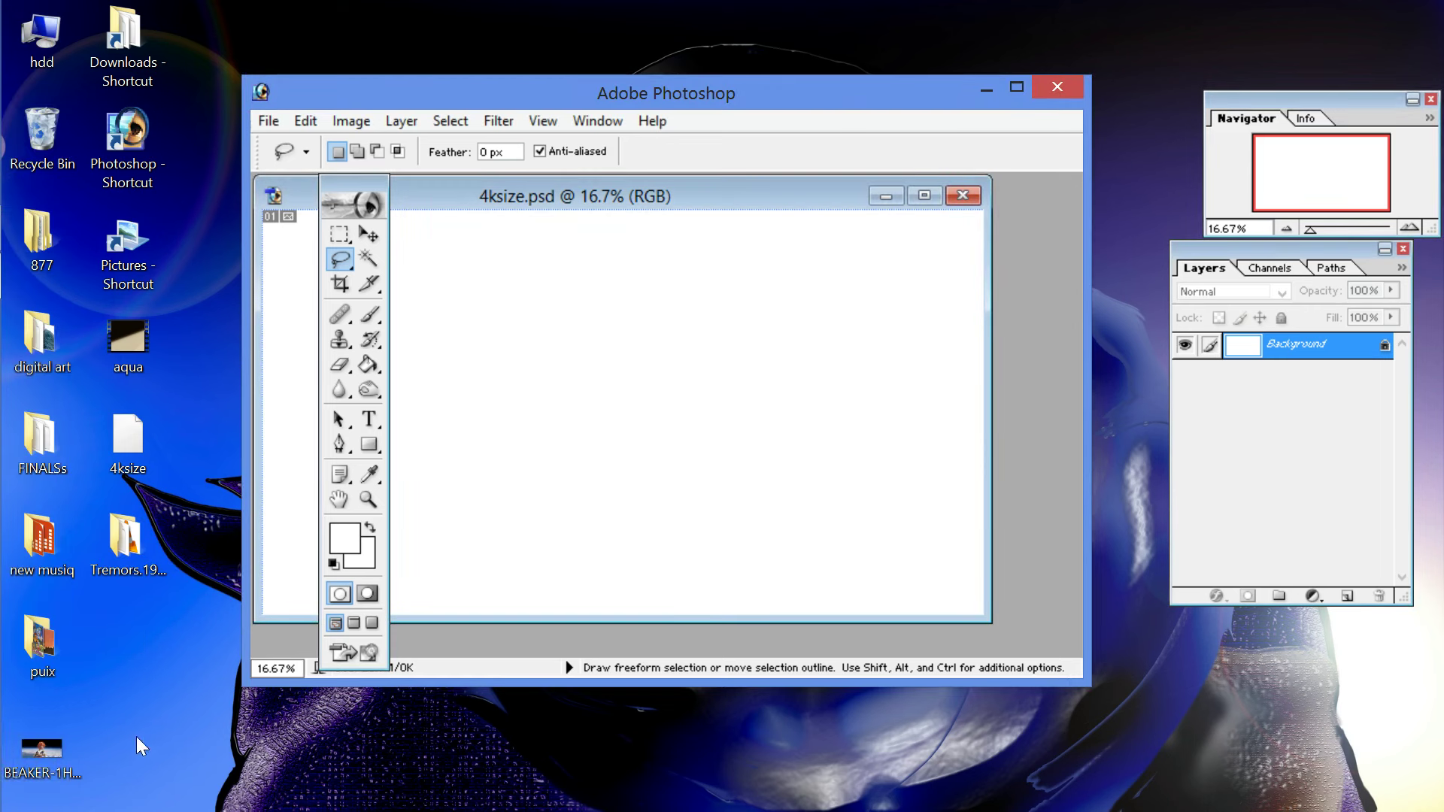
Step: Open the BEAKER-1Header image from the desktop with Paint
{"action": "left_click", "coordinate": [45, 750]}
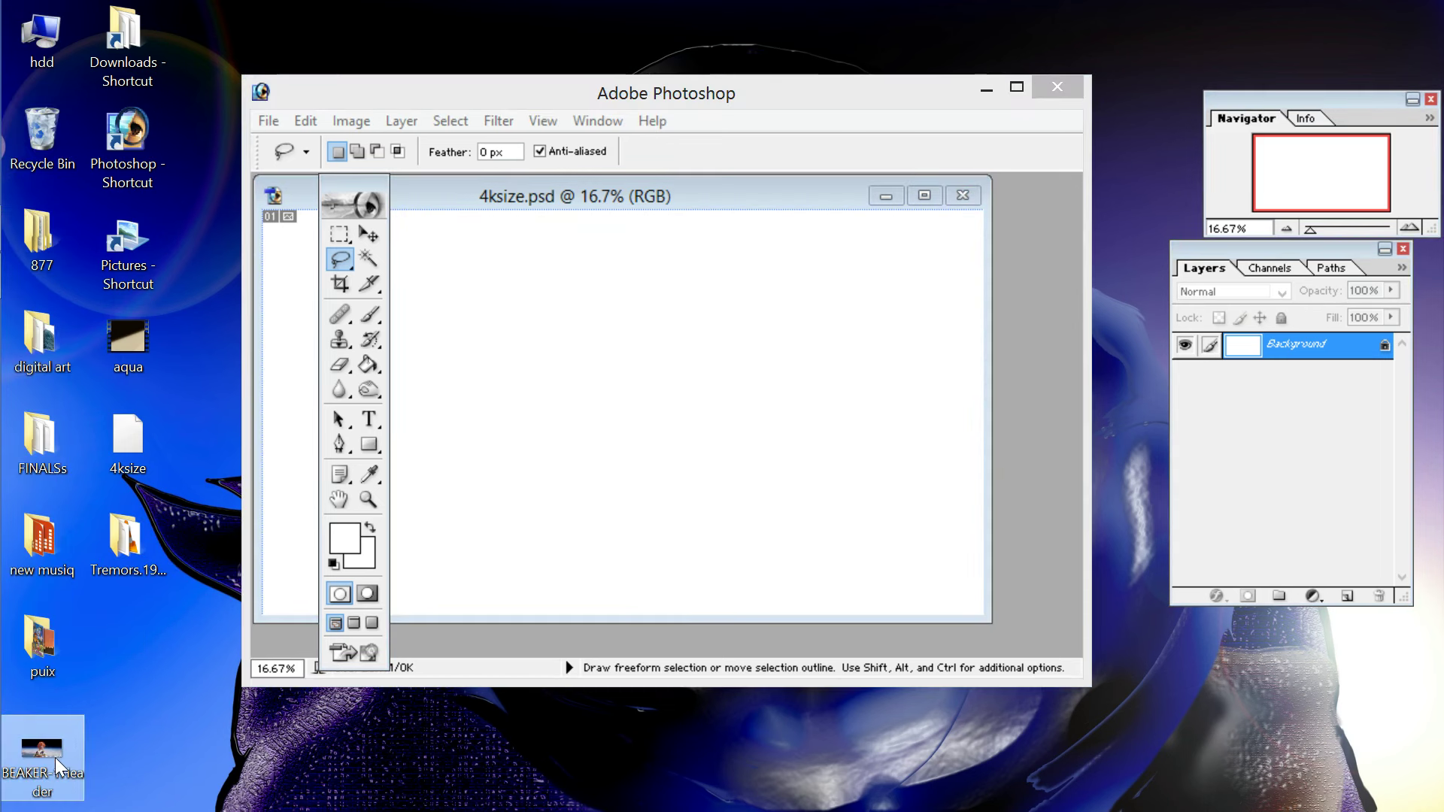
{"action": "double_click", "coordinate": [66, 750]}
{"action": "right_click", "coordinate": [60, 755]}
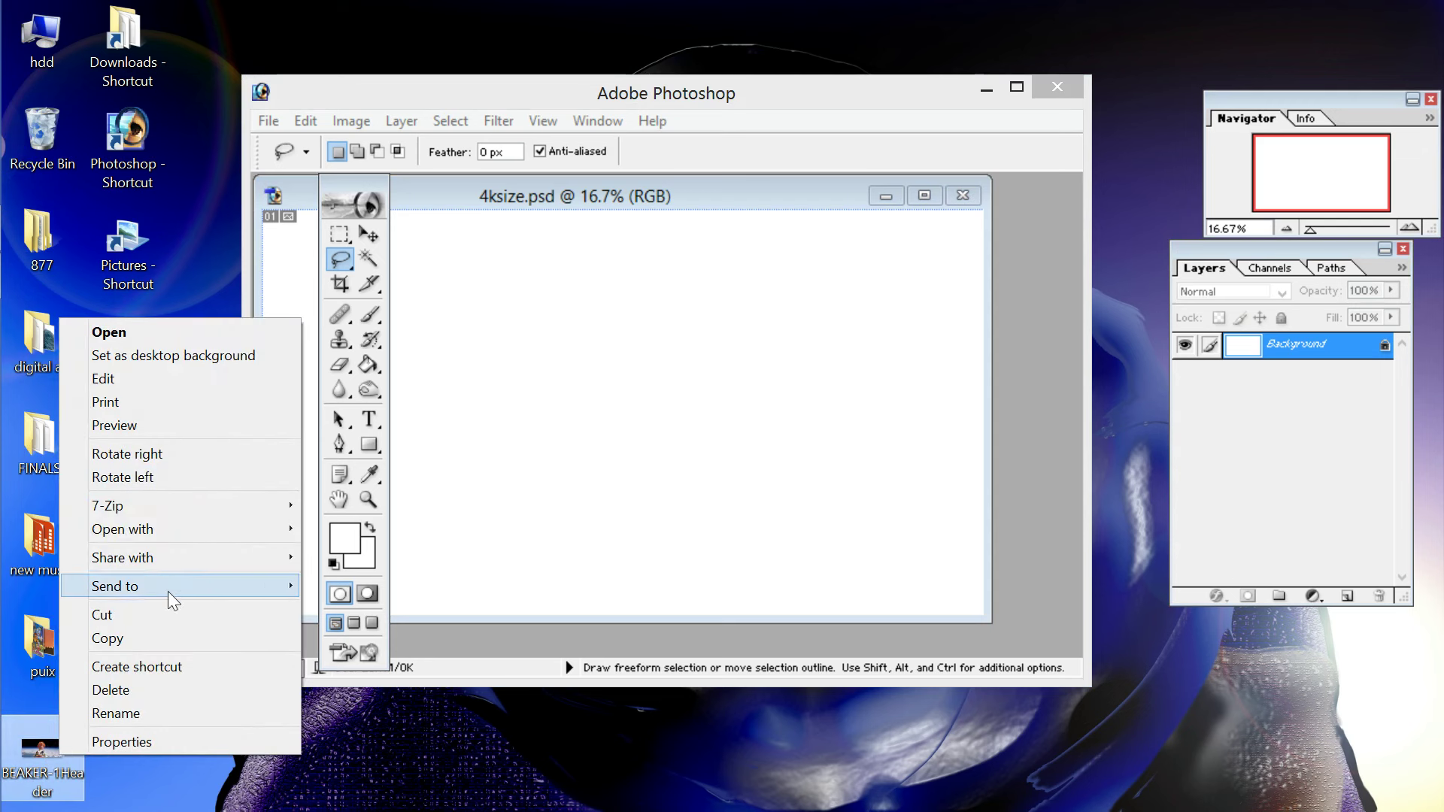
{"action": "mouse_move", "coordinate": [183, 528]}
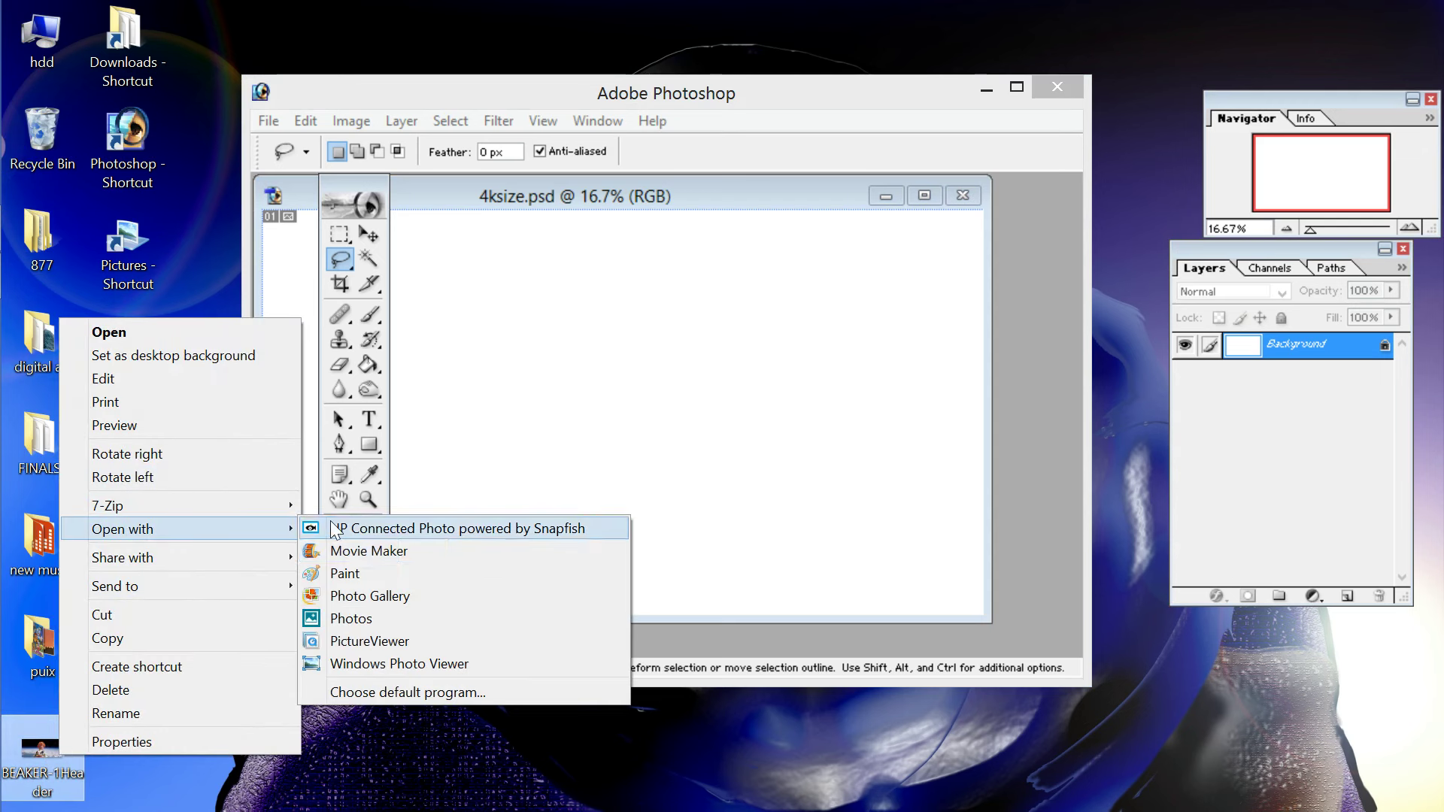
{"action": "left_click", "coordinate": [412, 576]}
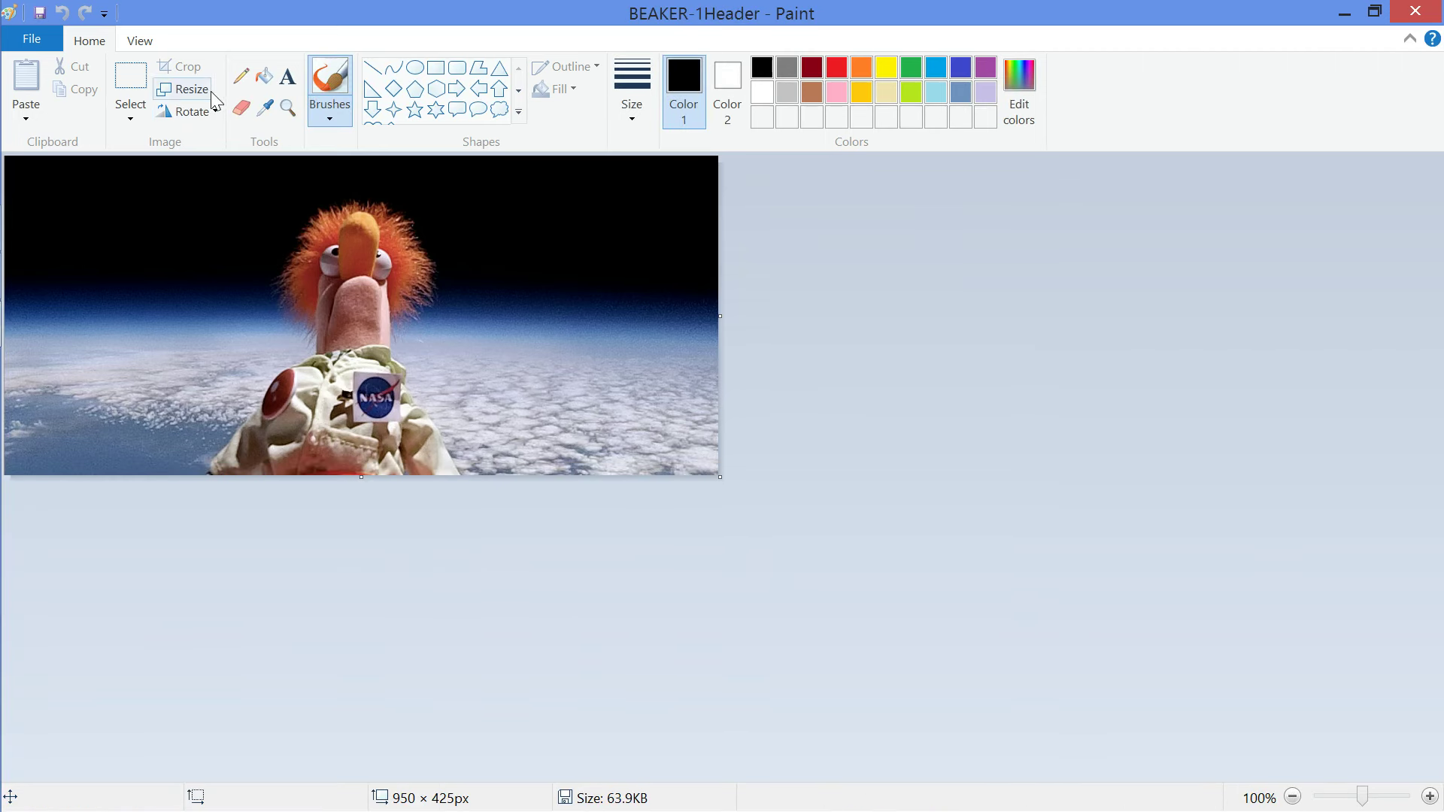
Step: Select the whole image in Paint, and switch to Photoshop to add a new layer to 4ksize.psd
{"action": "left_click", "coordinate": [131, 112]}
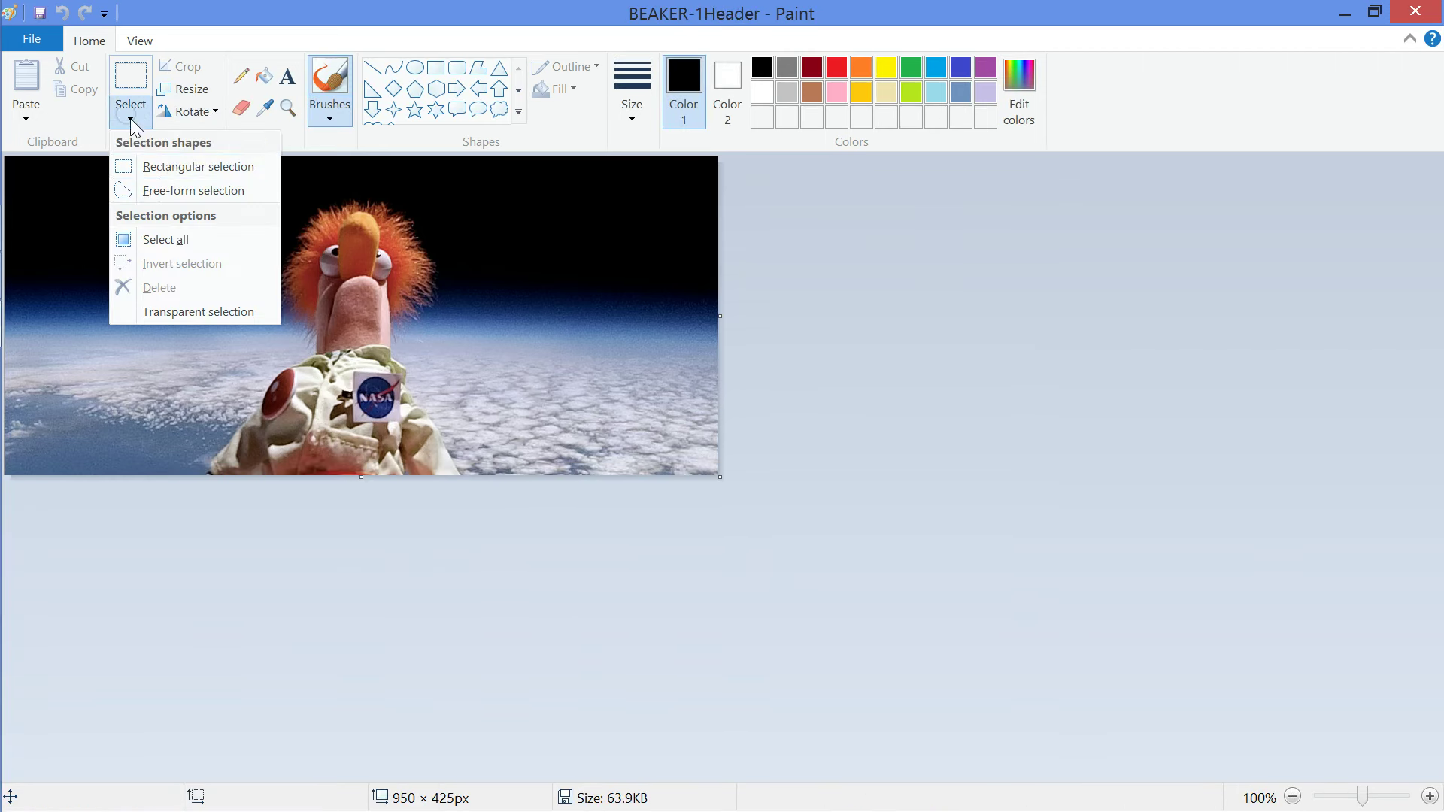
{"action": "left_click", "coordinate": [166, 241]}
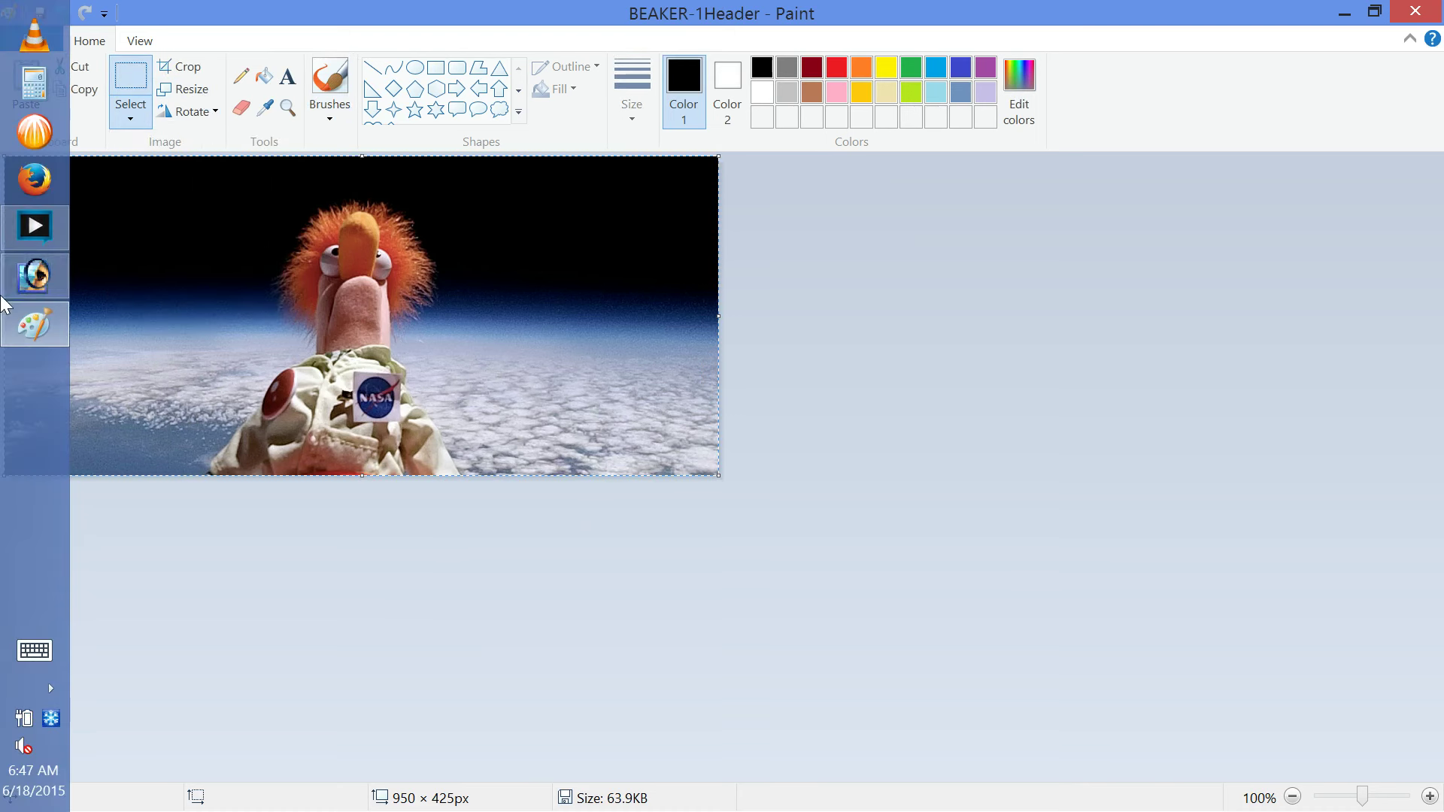
{"action": "left_click", "coordinate": [15, 286]}
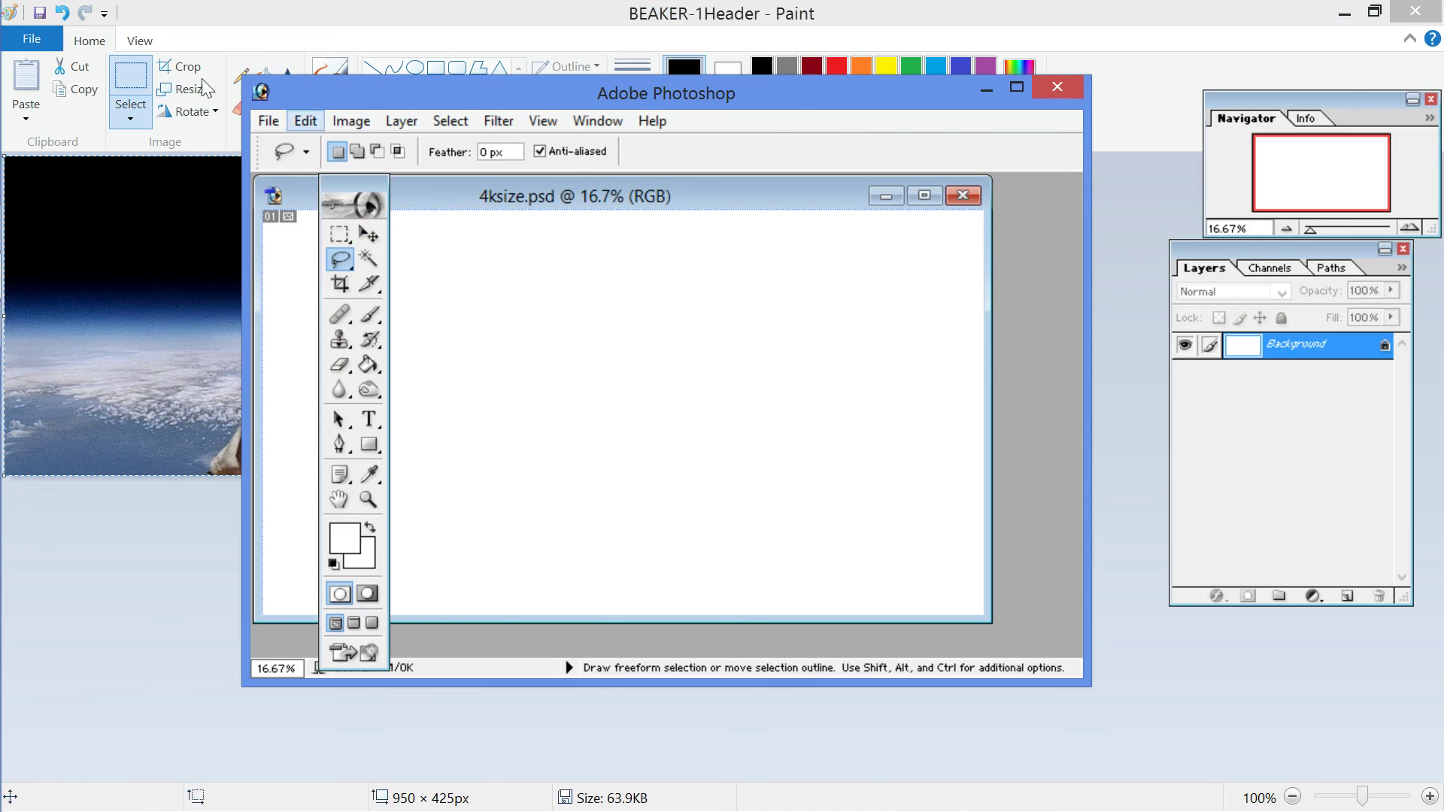
{"action": "left_click", "coordinate": [305, 120]}
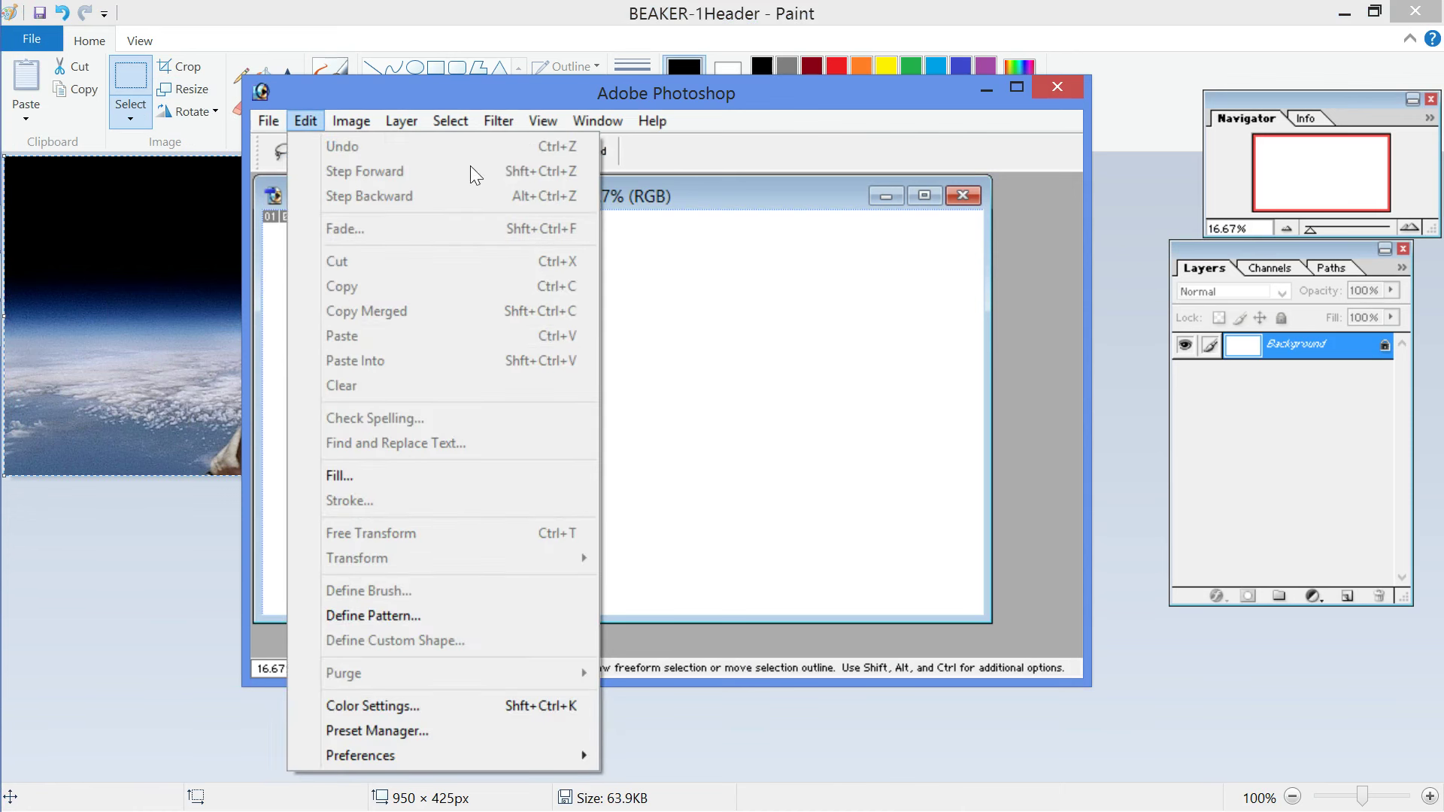
{"action": "left_click", "coordinate": [728, 210]}
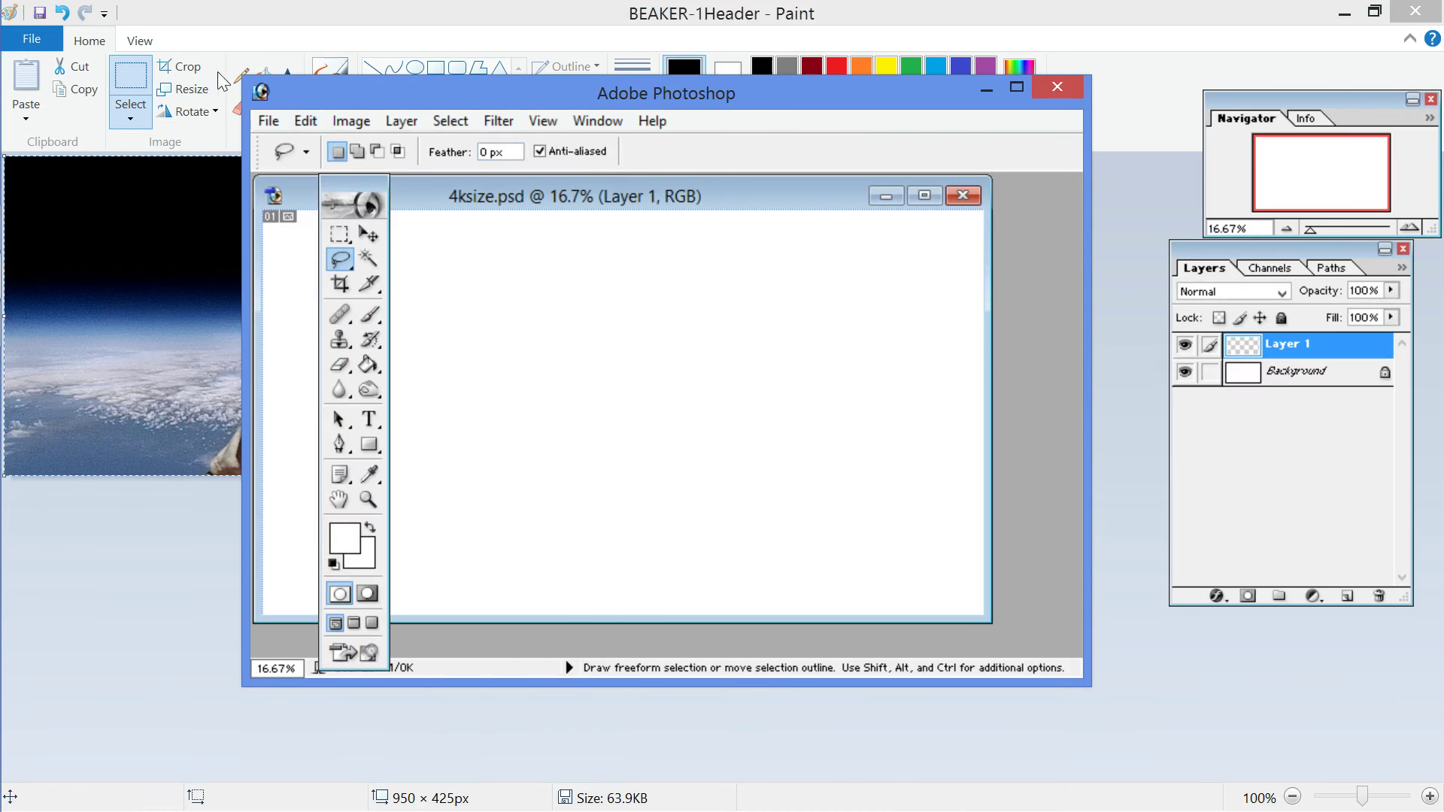
Step: Switch back to Paint to cut the selected image, and paste it onto Layer 1 of 4ksize.psd in Photoshop
{"action": "key", "text": "alt+e"}
{"action": "left_click", "coordinate": [305, 23]}
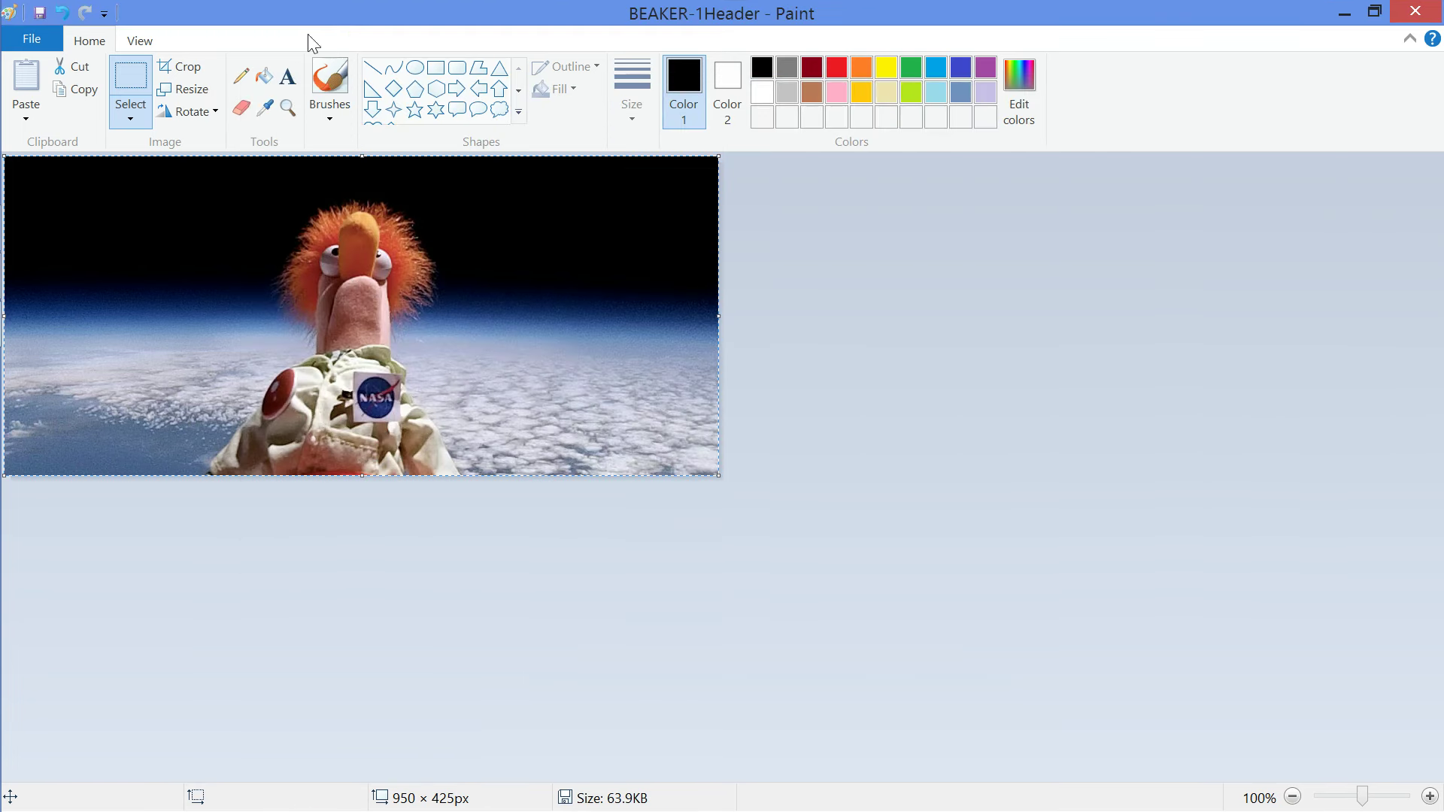
{"action": "left_click", "coordinate": [83, 64]}
{"action": "mouse_move", "coordinate": [6, 98]}
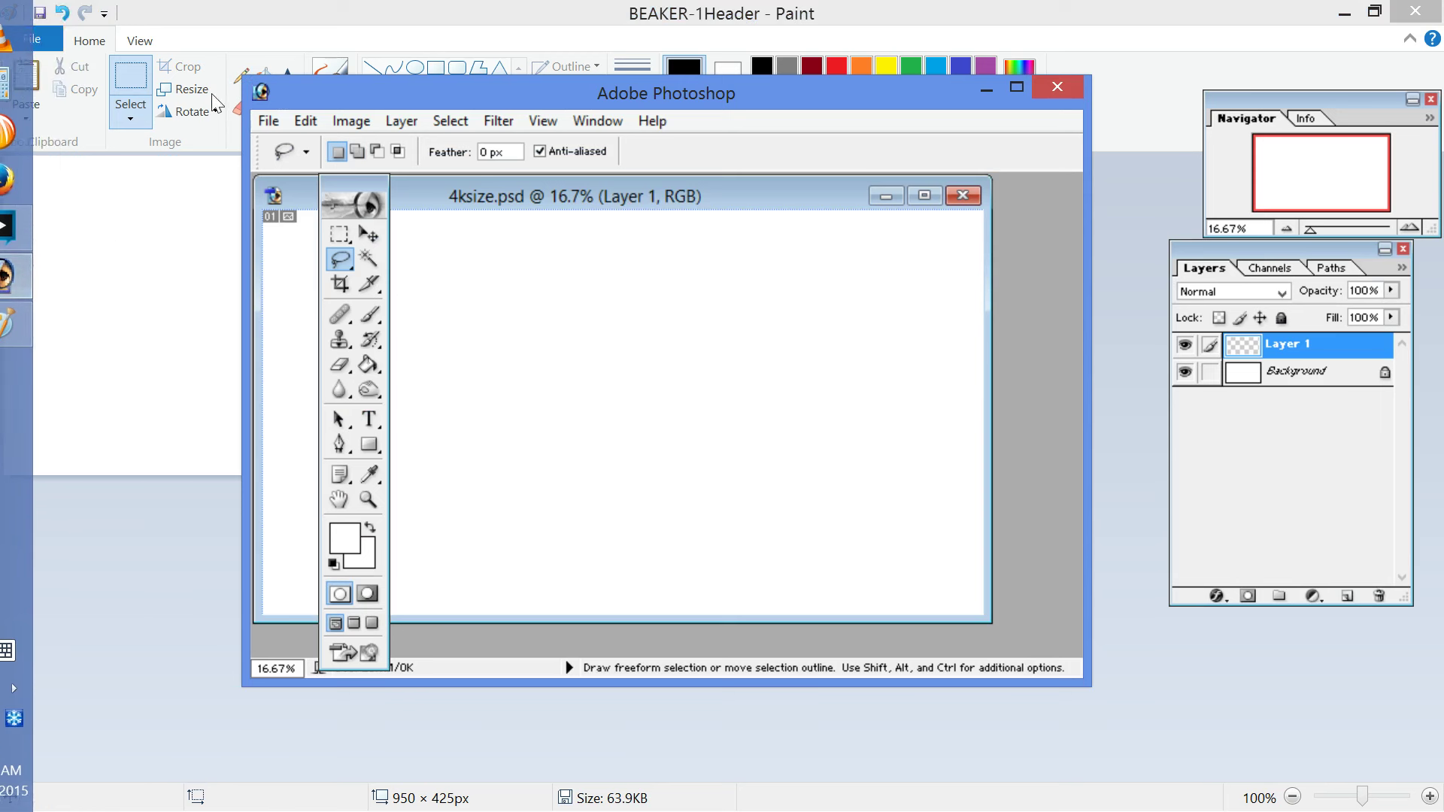
{"action": "left_click", "coordinate": [305, 120]}
{"action": "key", "text": "Return"}
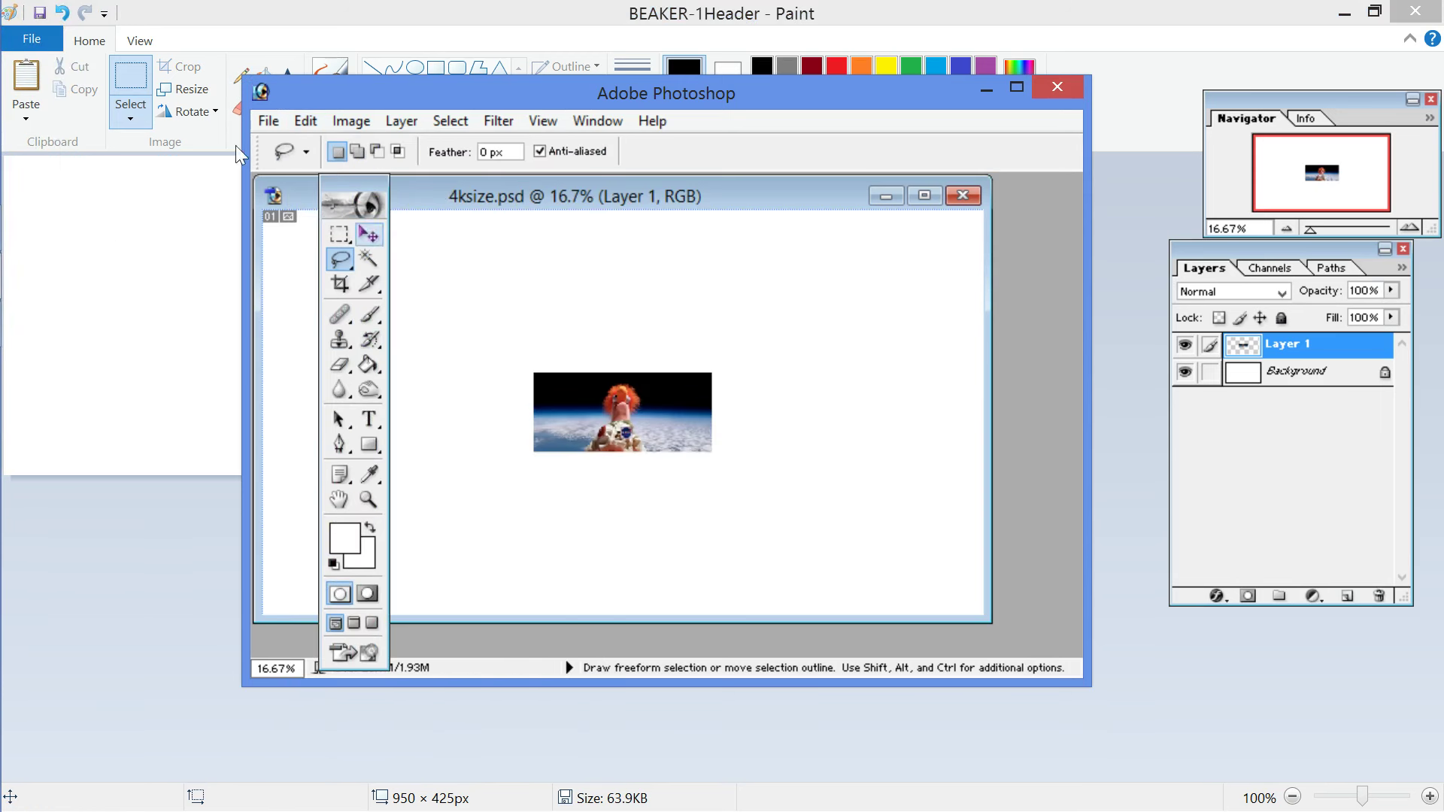
Step: Close the Windows help window and exit Paint without saving the changes to BEAKER-1Header.jpg
{"action": "left_click", "coordinate": [1432, 39]}
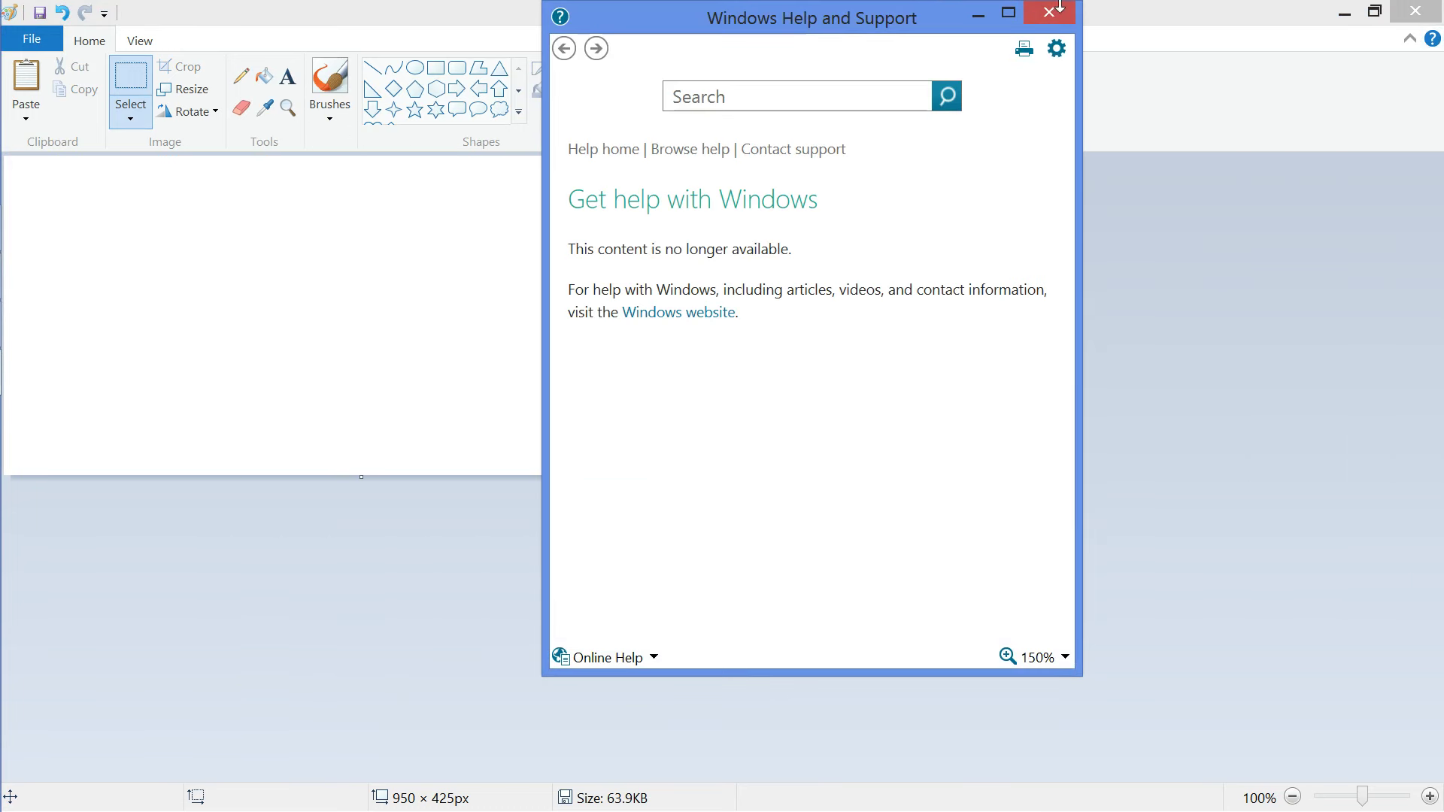
{"action": "left_click", "coordinate": [1050, 12]}
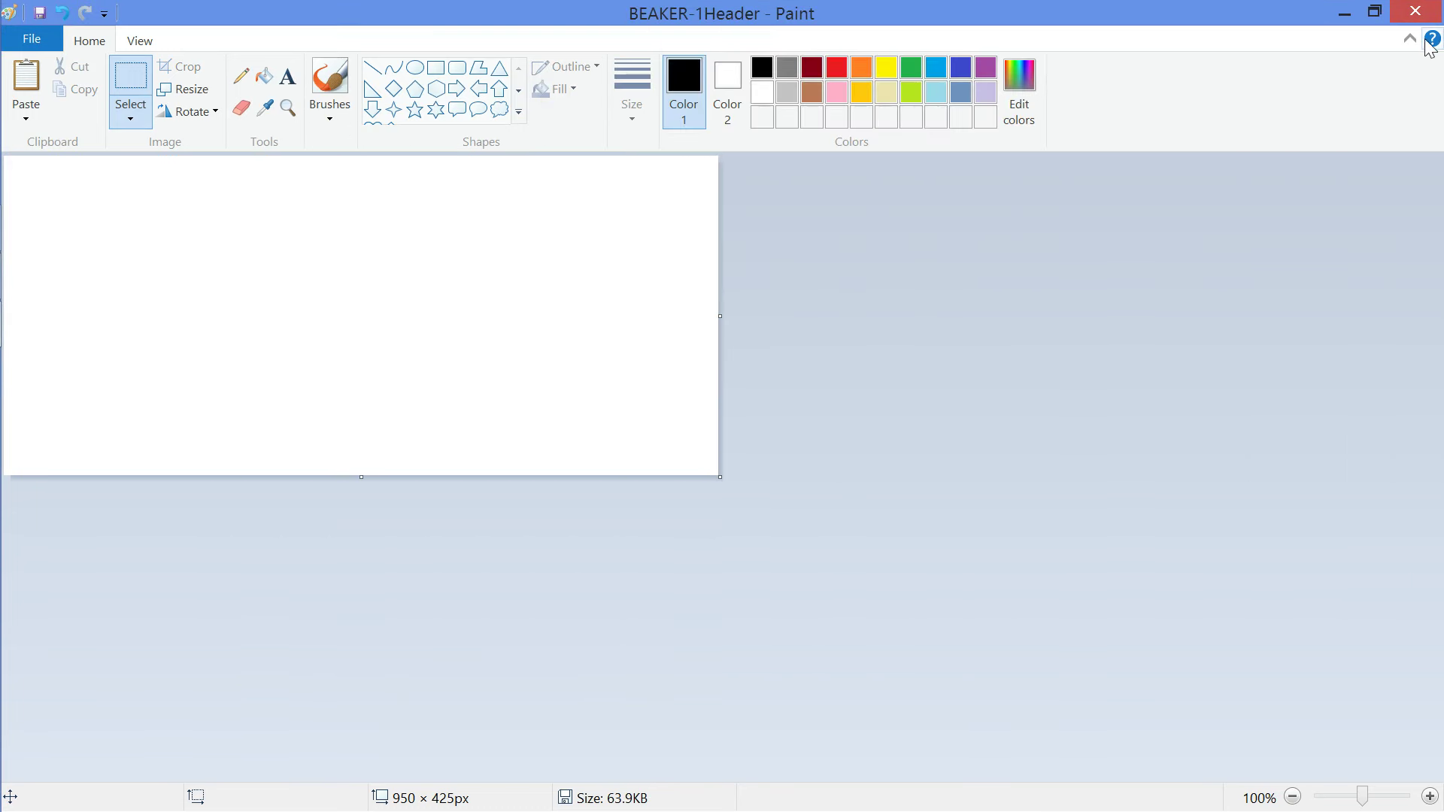
{"action": "left_click", "coordinate": [1416, 12]}
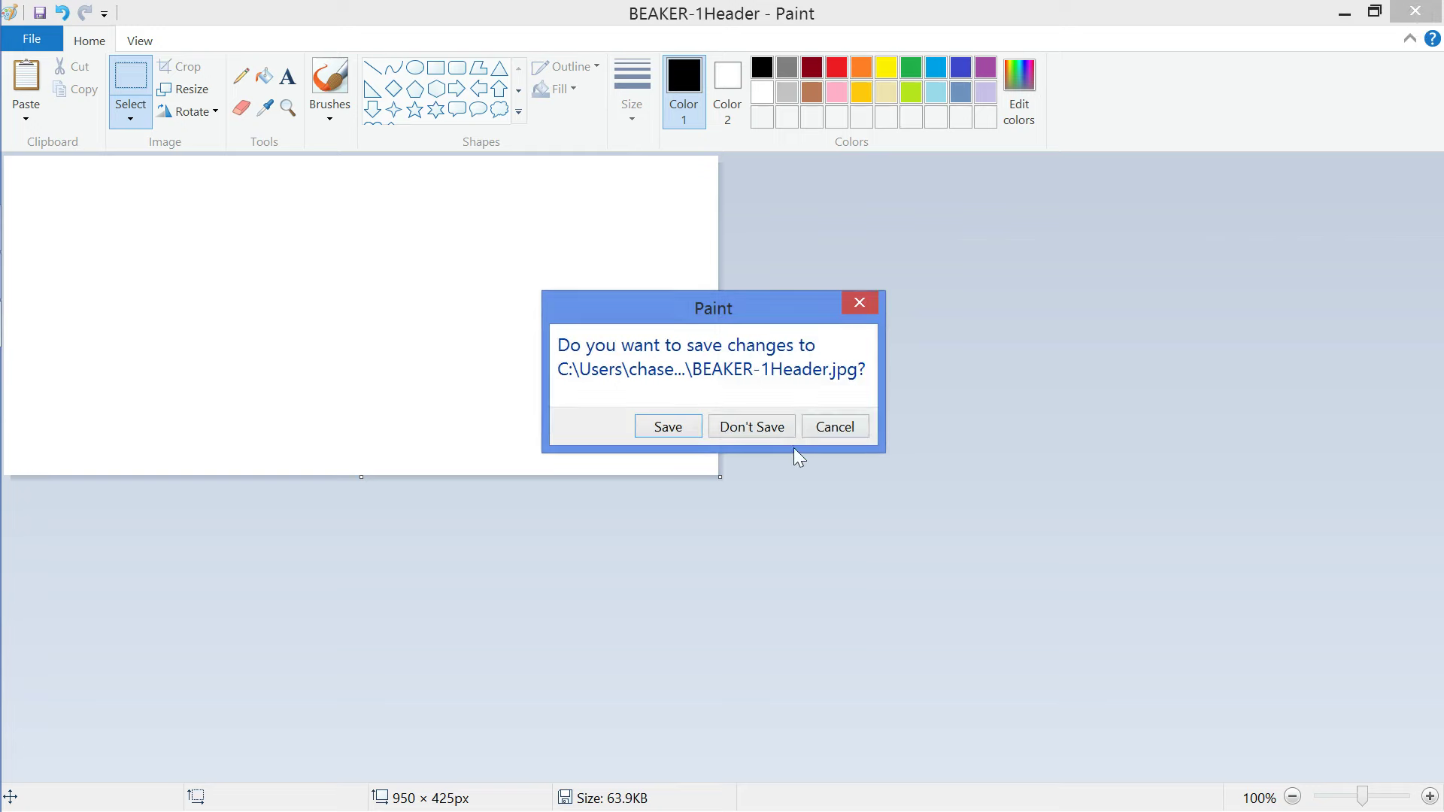
{"action": "left_click", "coordinate": [752, 427]}
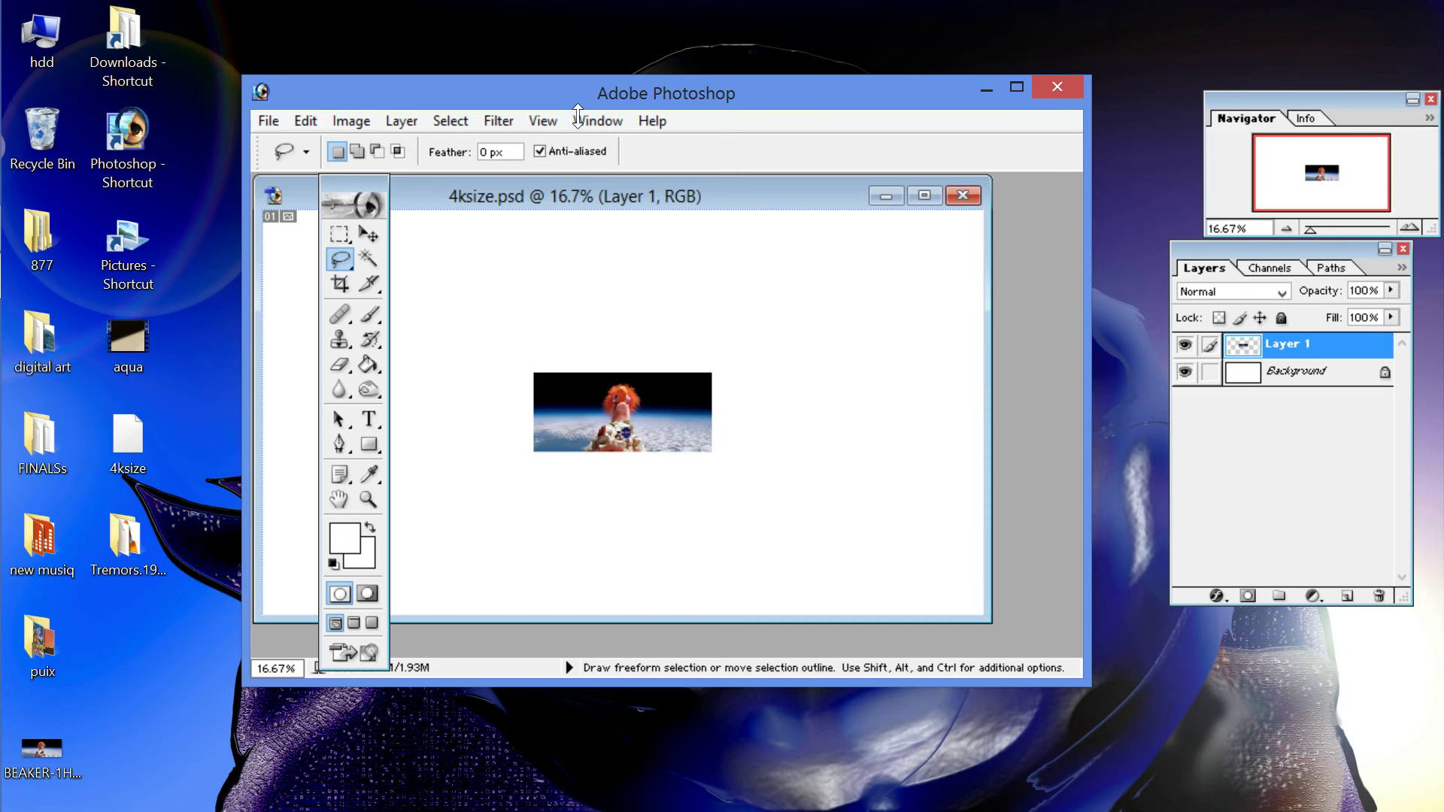
Step: Move the pasted picture toward the canvas's lower-right corner and enlarge it with Free Transform to about 356% width and 384% height
{"action": "left_click", "coordinate": [369, 235]}
{"action": "left_click_drag", "start_coordinate": [621, 435], "coordinate": [834, 561]}
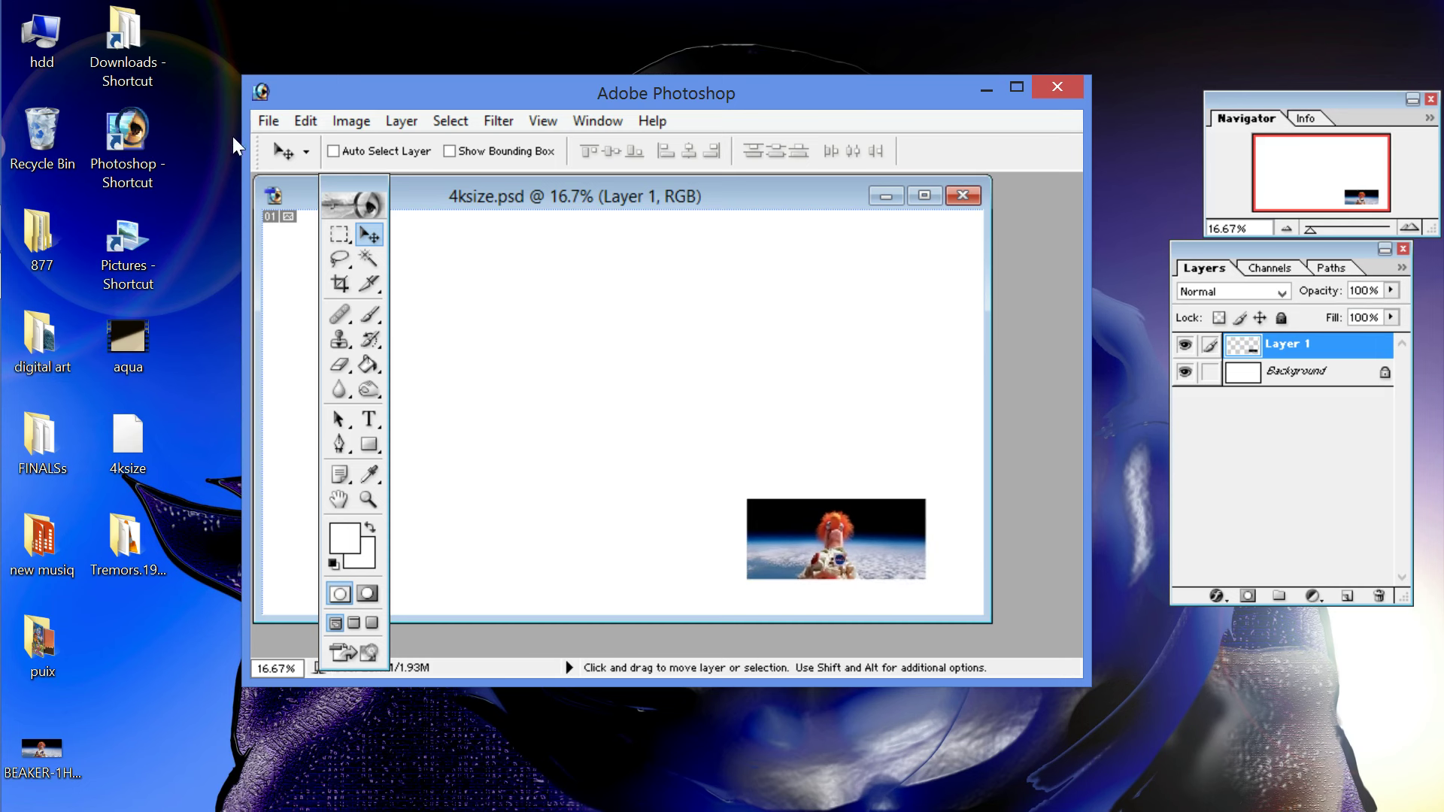
{"action": "key", "text": "alt+e"}
{"action": "key", "text": "Right"}
{"action": "key", "text": "Right"}
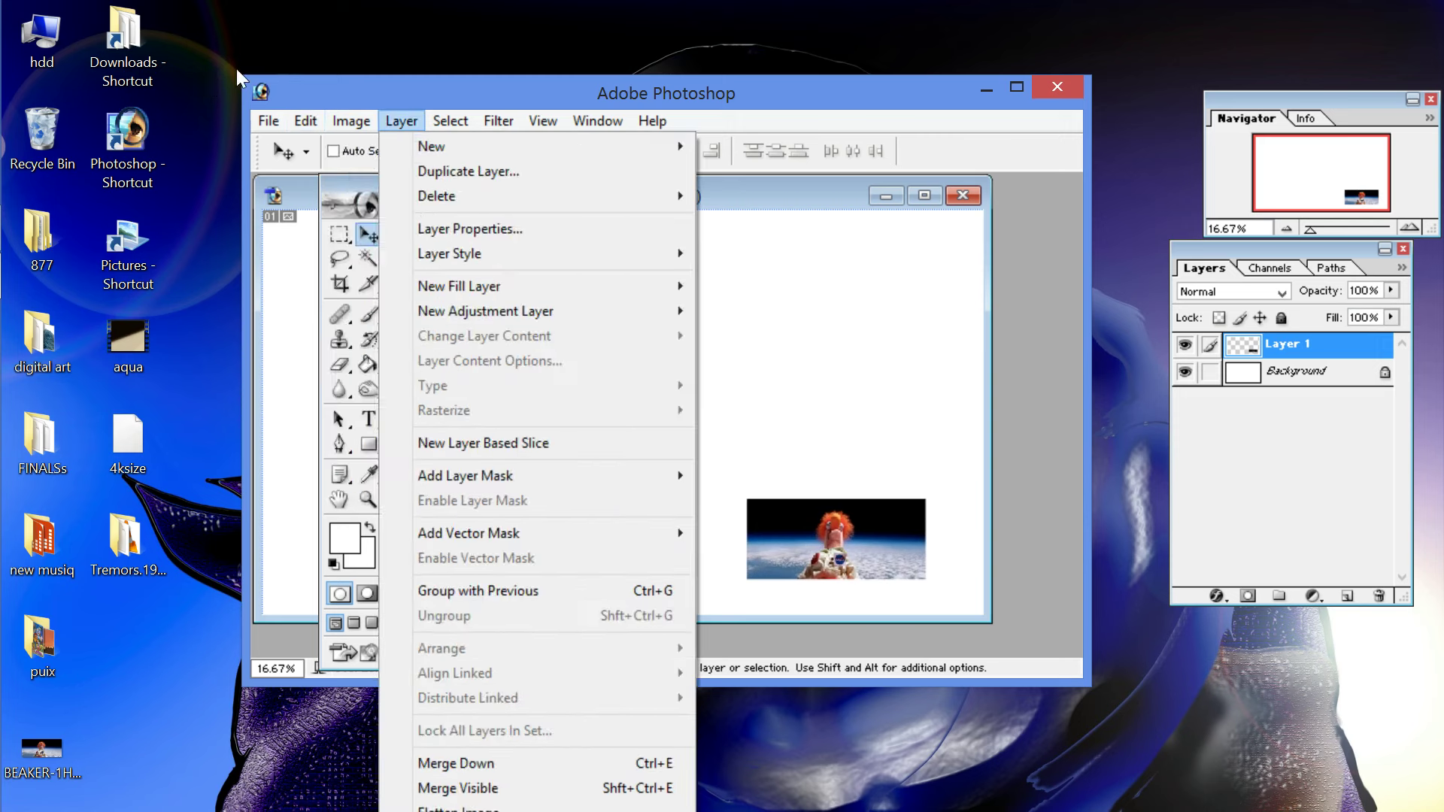
{"action": "key", "text": "Left"}
{"action": "key", "text": "Left"}
{"action": "left_click", "coordinate": [413, 534]}
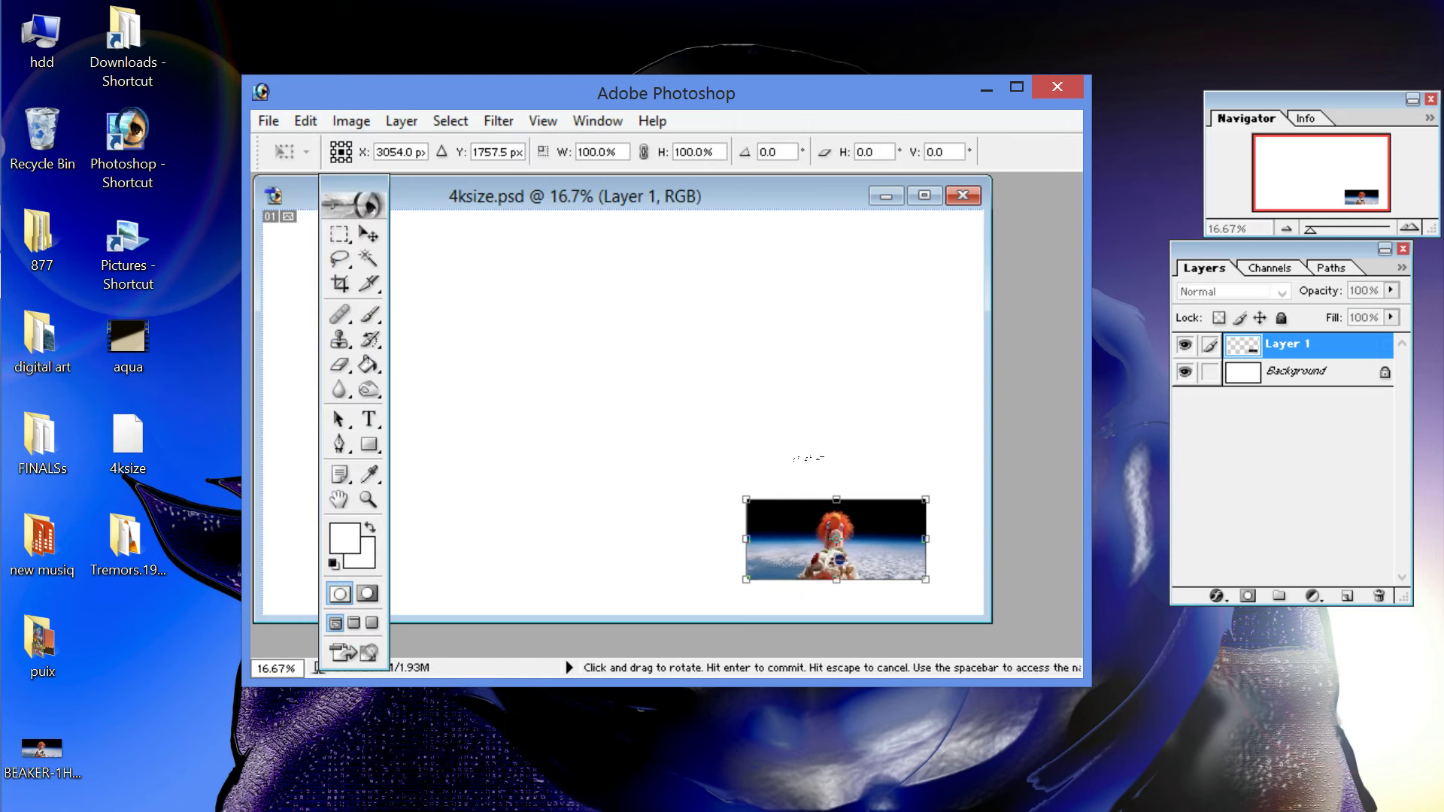
{"action": "left_click_drag", "start_coordinate": [746, 500], "coordinate": [290, 273]}
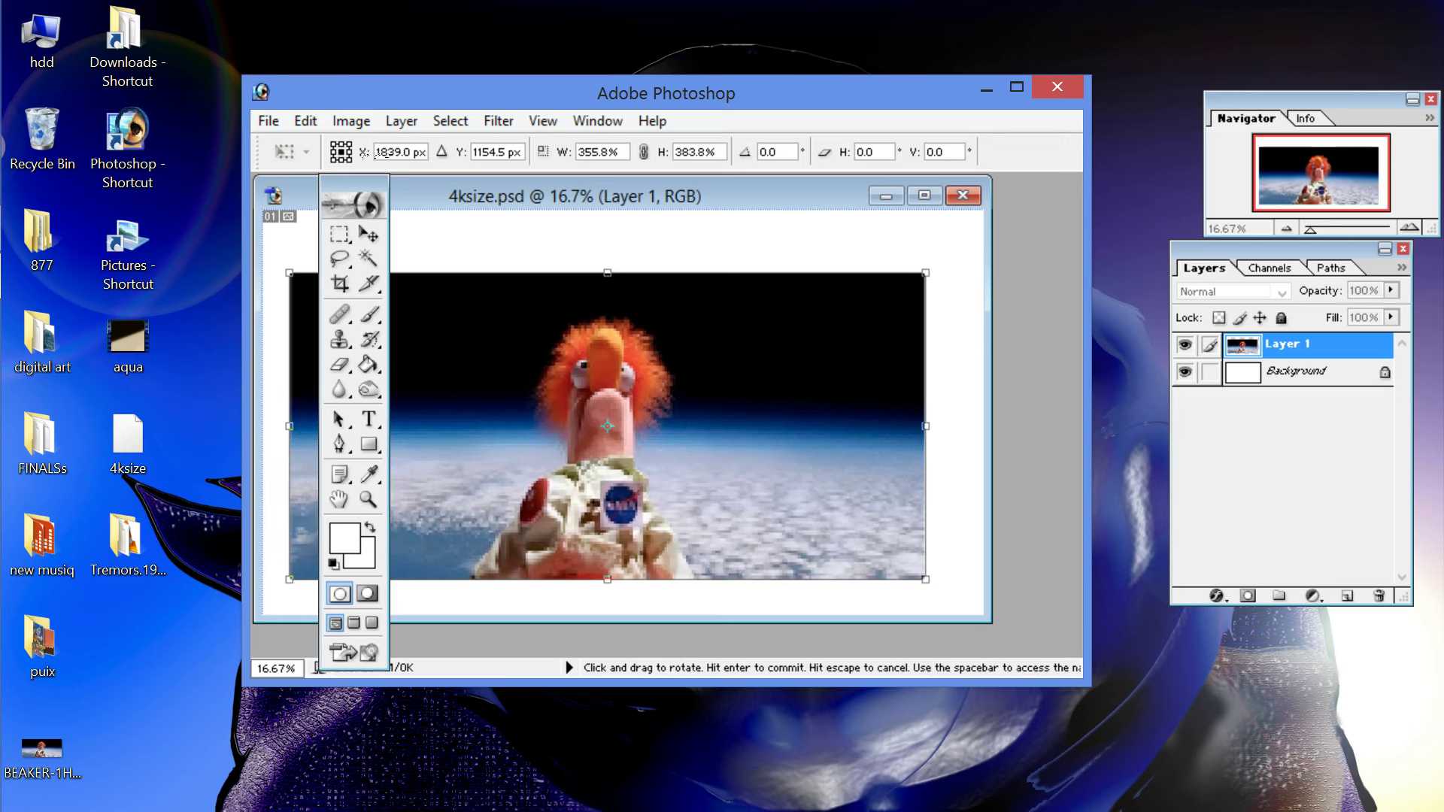
{"action": "left_click", "coordinate": [340, 258]}
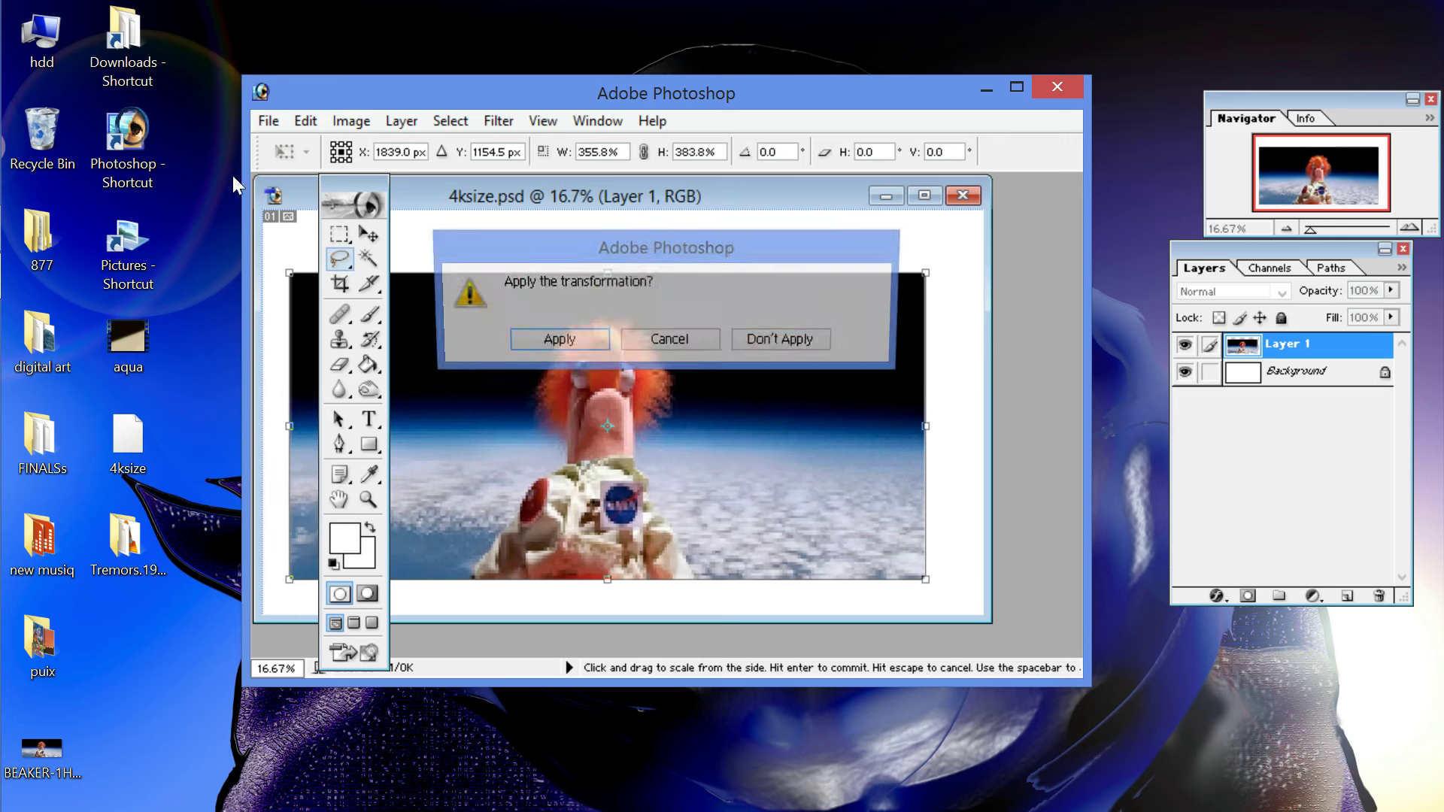
{"action": "key", "text": "Return"}
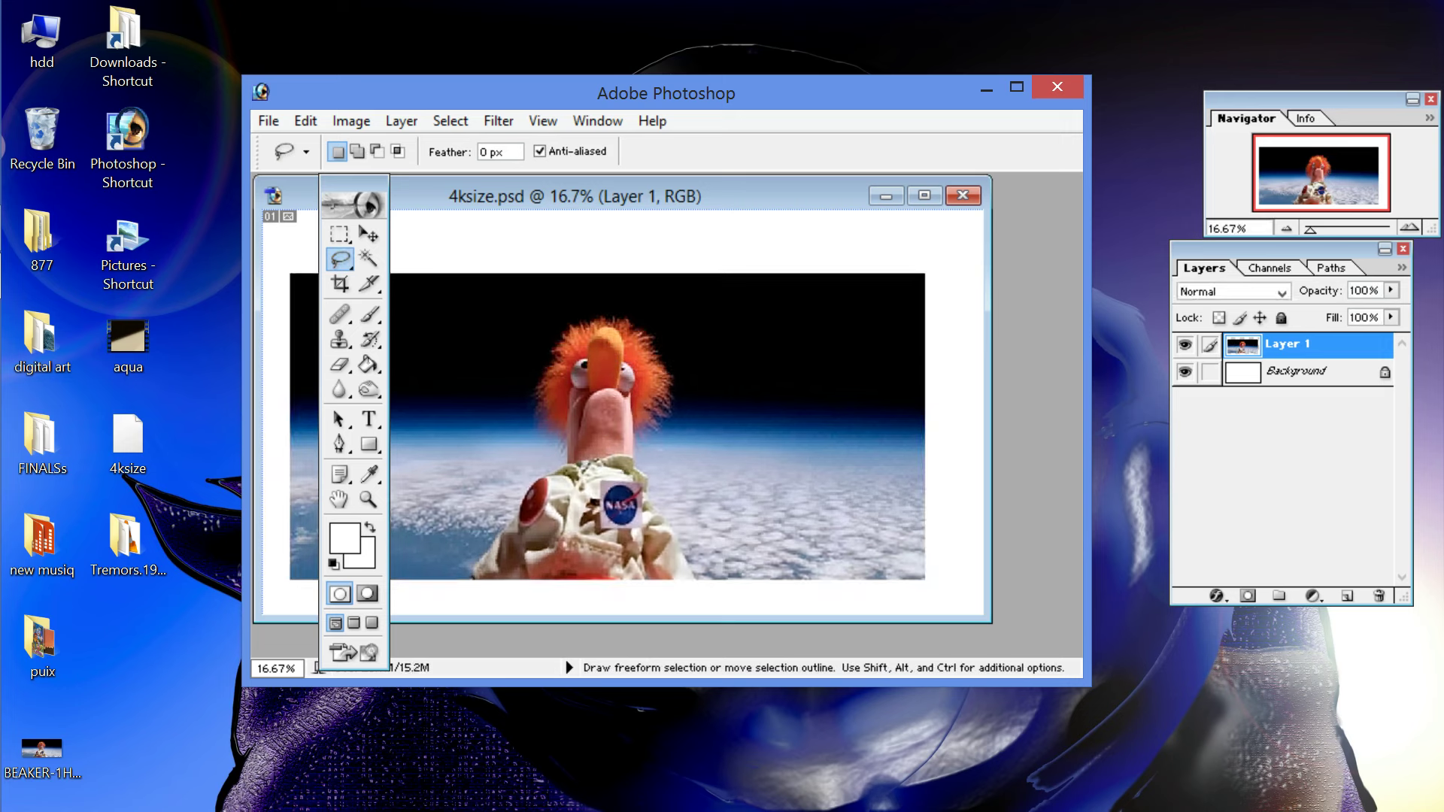
Step: Move the enlarged picture against the canvas's lower edge with its side cropped by the right edge, and add a new layer above it
{"action": "left_click", "coordinate": [368, 234]}
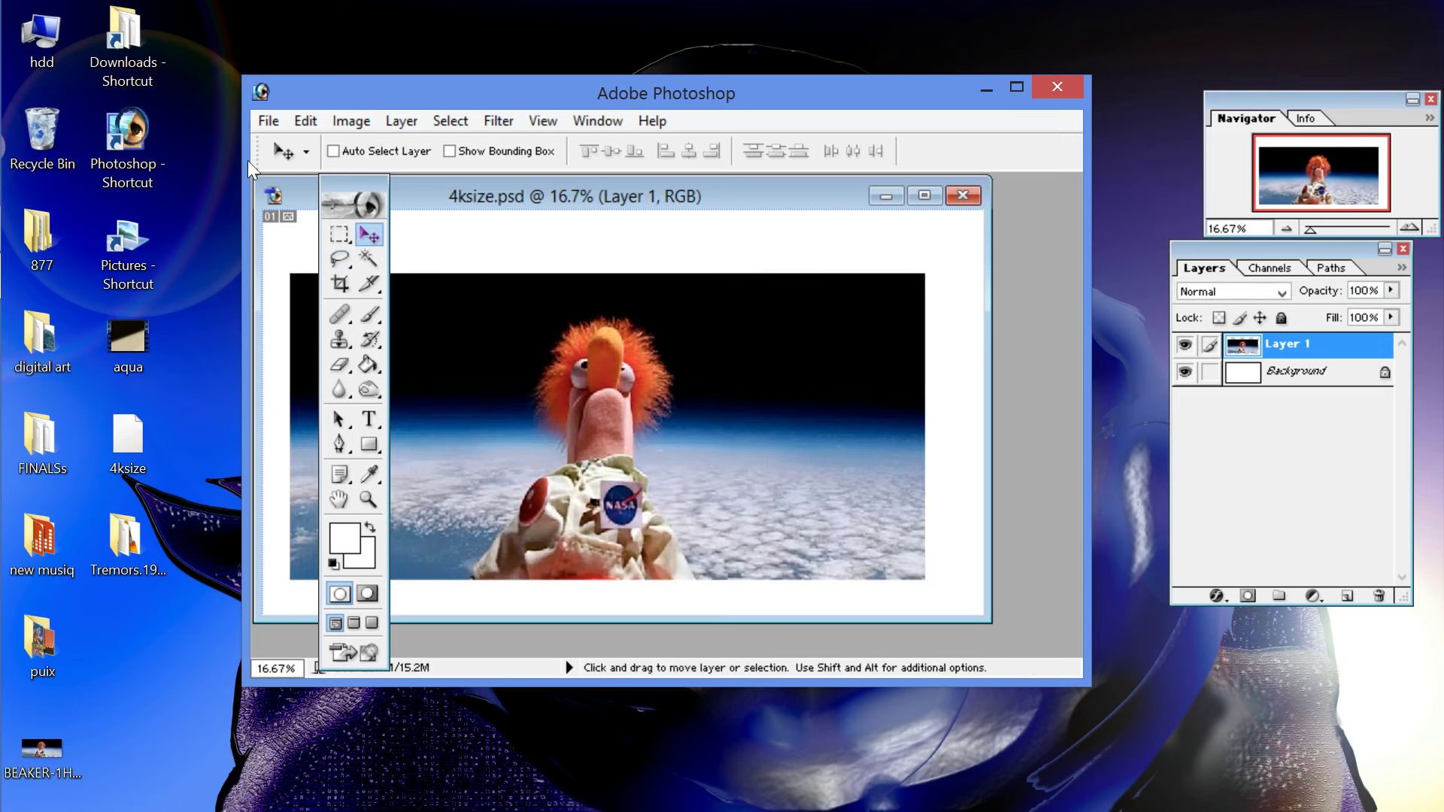
{"action": "left_click_drag", "start_coordinate": [433, 269], "coordinate": [621, 240]}
{"action": "left_click_drag", "start_coordinate": [519, 209], "coordinate": [901, 379]}
{"action": "mouse_move", "coordinate": [601, 254]}
{"action": "left_mouse_down"}
{"action": "mouse_move", "coordinate": [579, 253]}
{"action": "mouse_move", "coordinate": [591, 256]}
{"action": "left_mouse_up"}
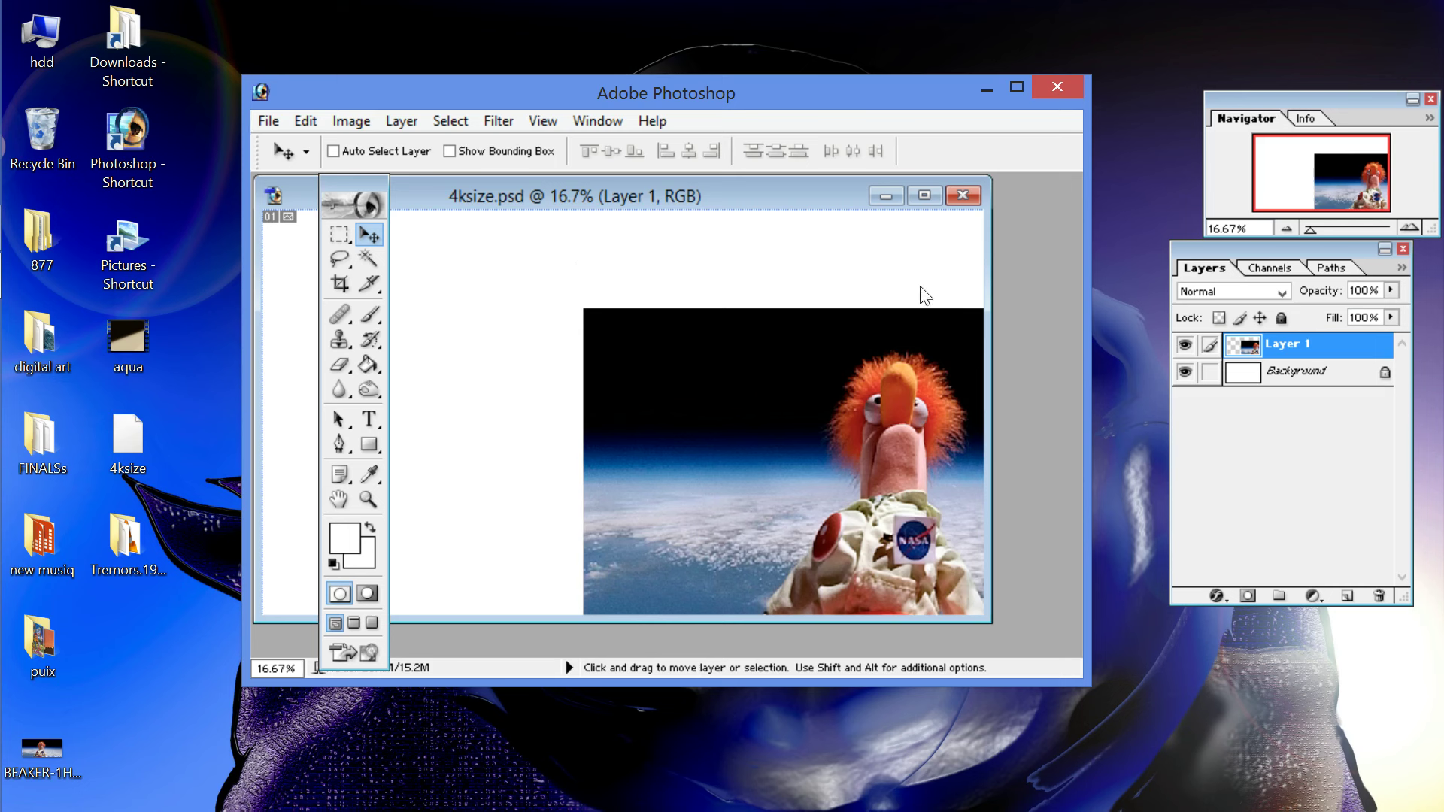
{"action": "left_click", "coordinate": [1347, 596]}
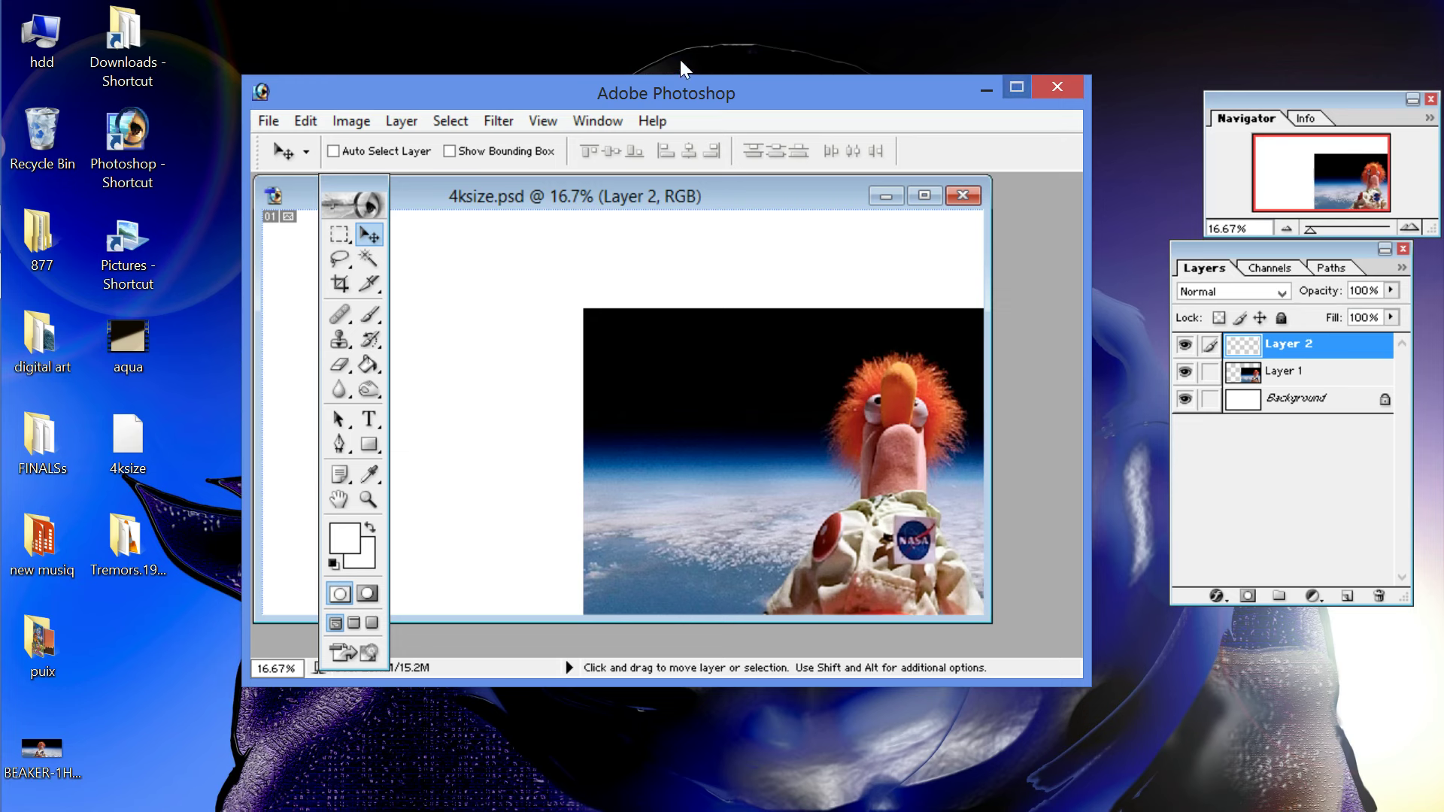
Step: Maximize the Photoshop and 4ksize.psd windows, zoom the canvas to 25%, and move the Layers palette clear of the head
{"action": "left_click", "coordinate": [1016, 87]}
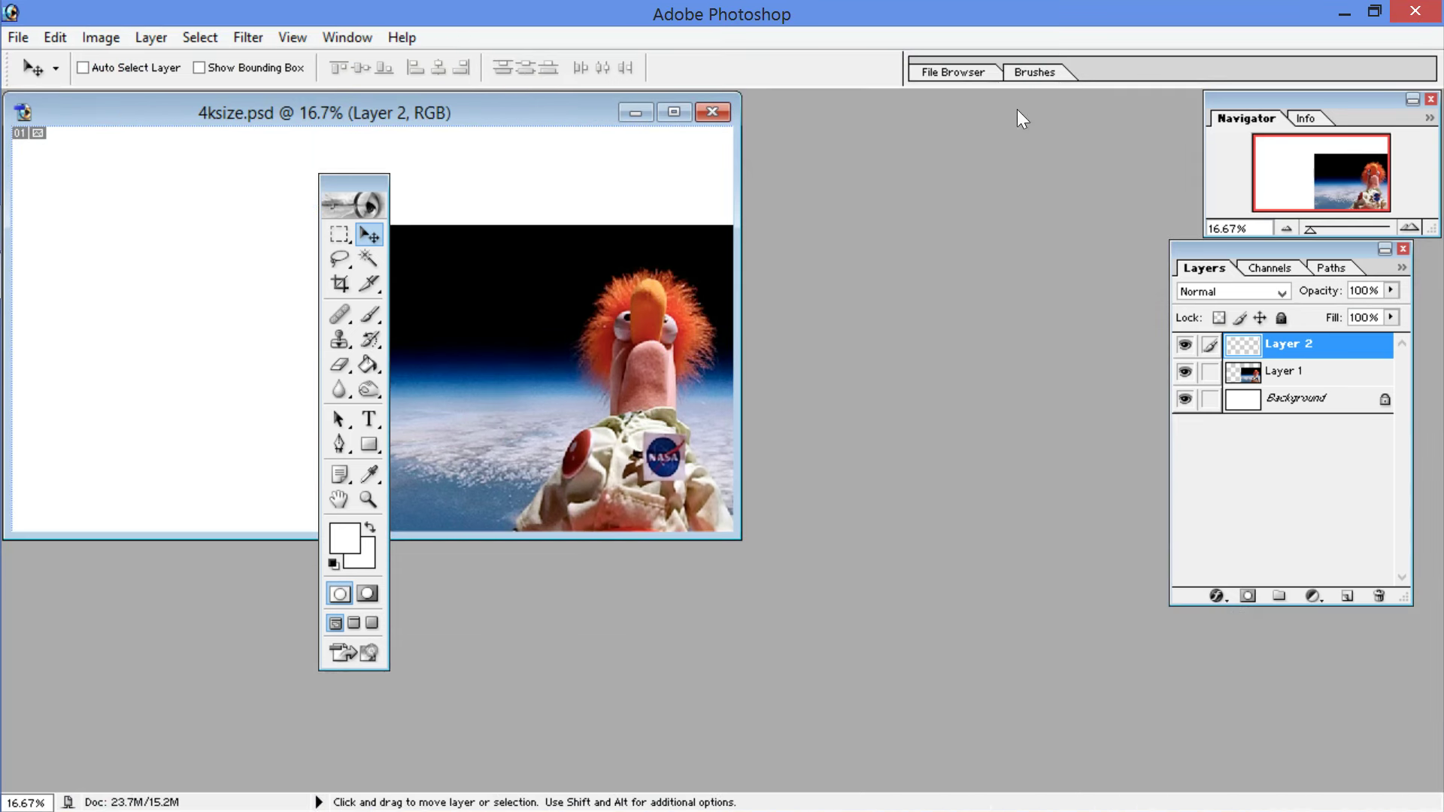
{"action": "left_click", "coordinate": [674, 112]}
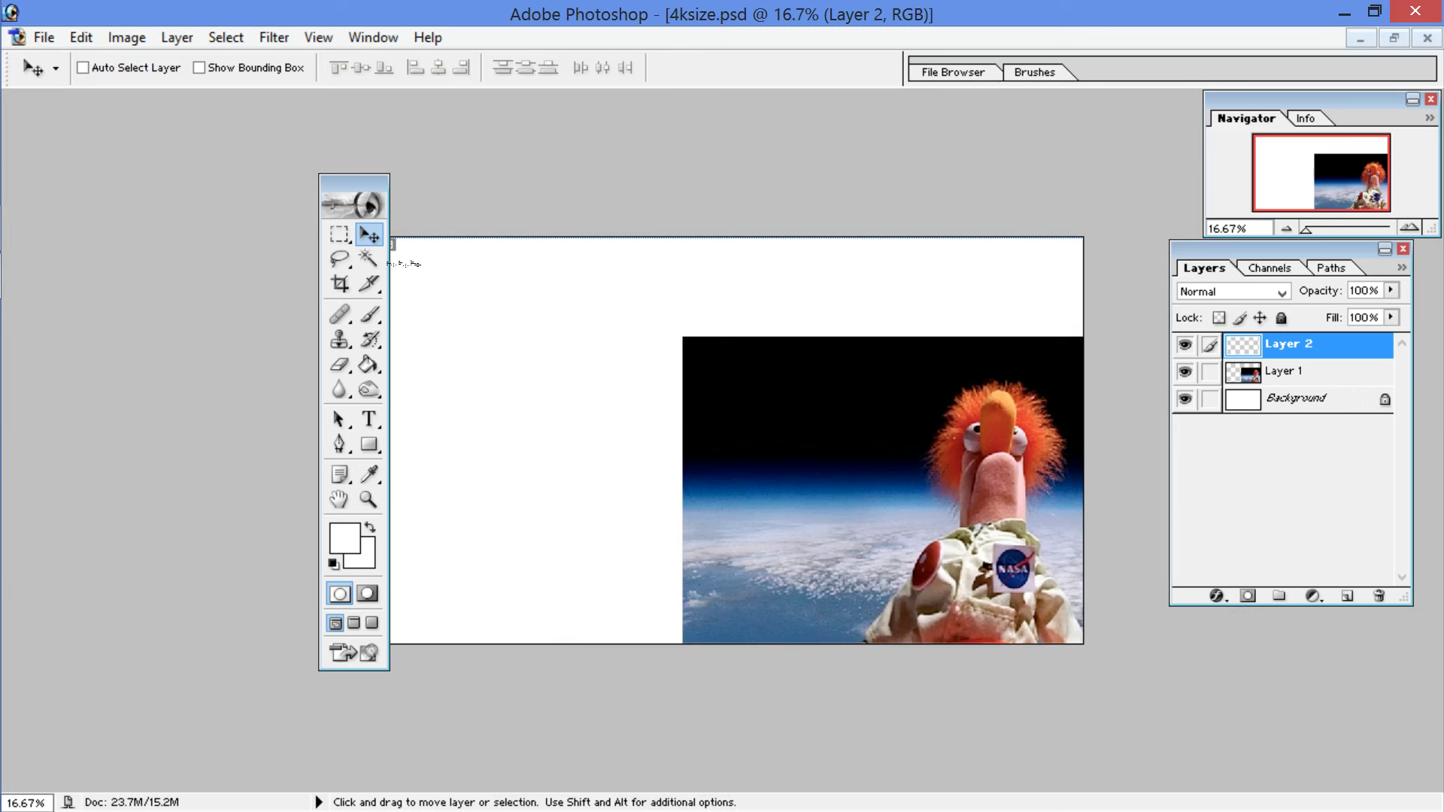
{"action": "key", "text": "ctrl+plus"}
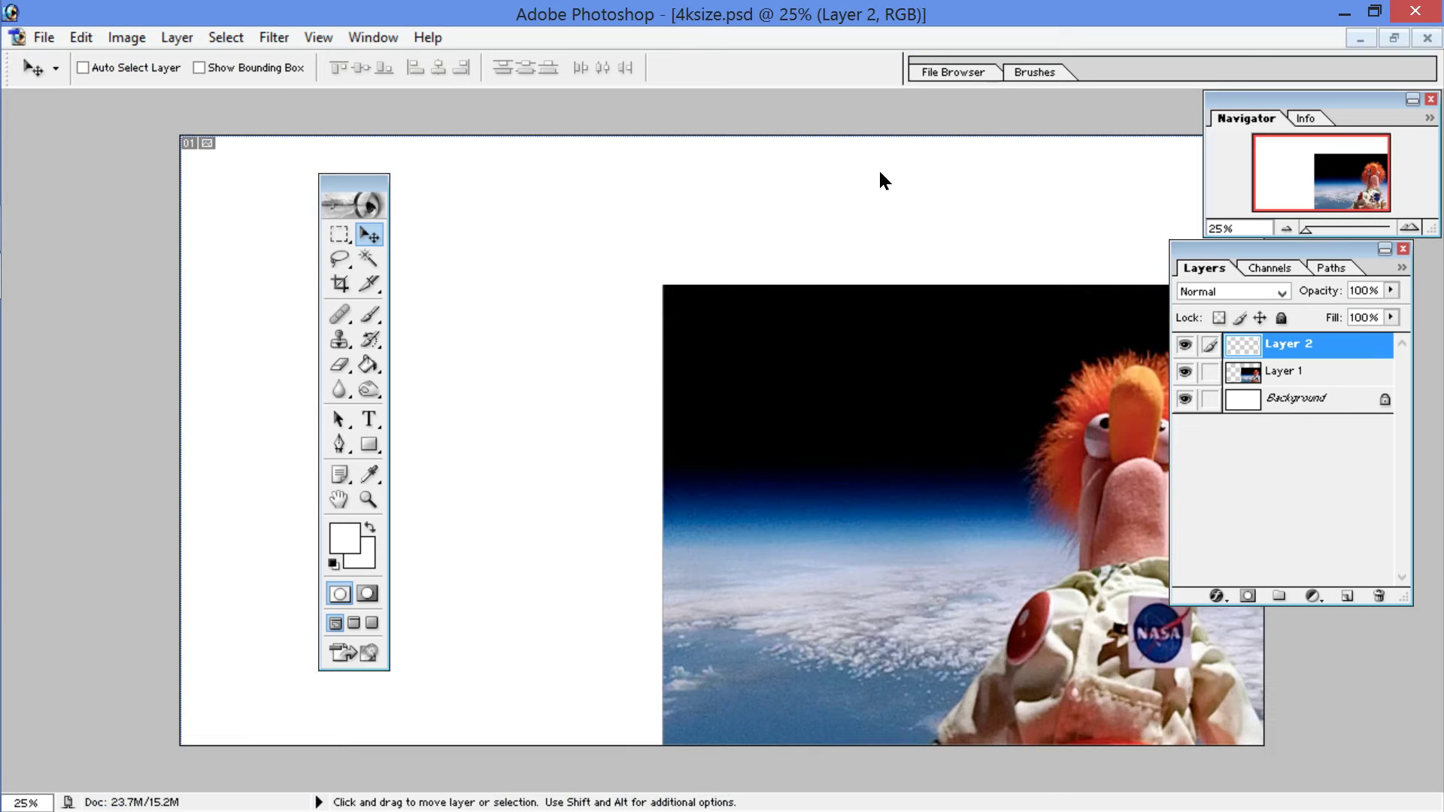
{"action": "left_click_drag", "start_coordinate": [1320, 258], "coordinate": [1320, 256]}
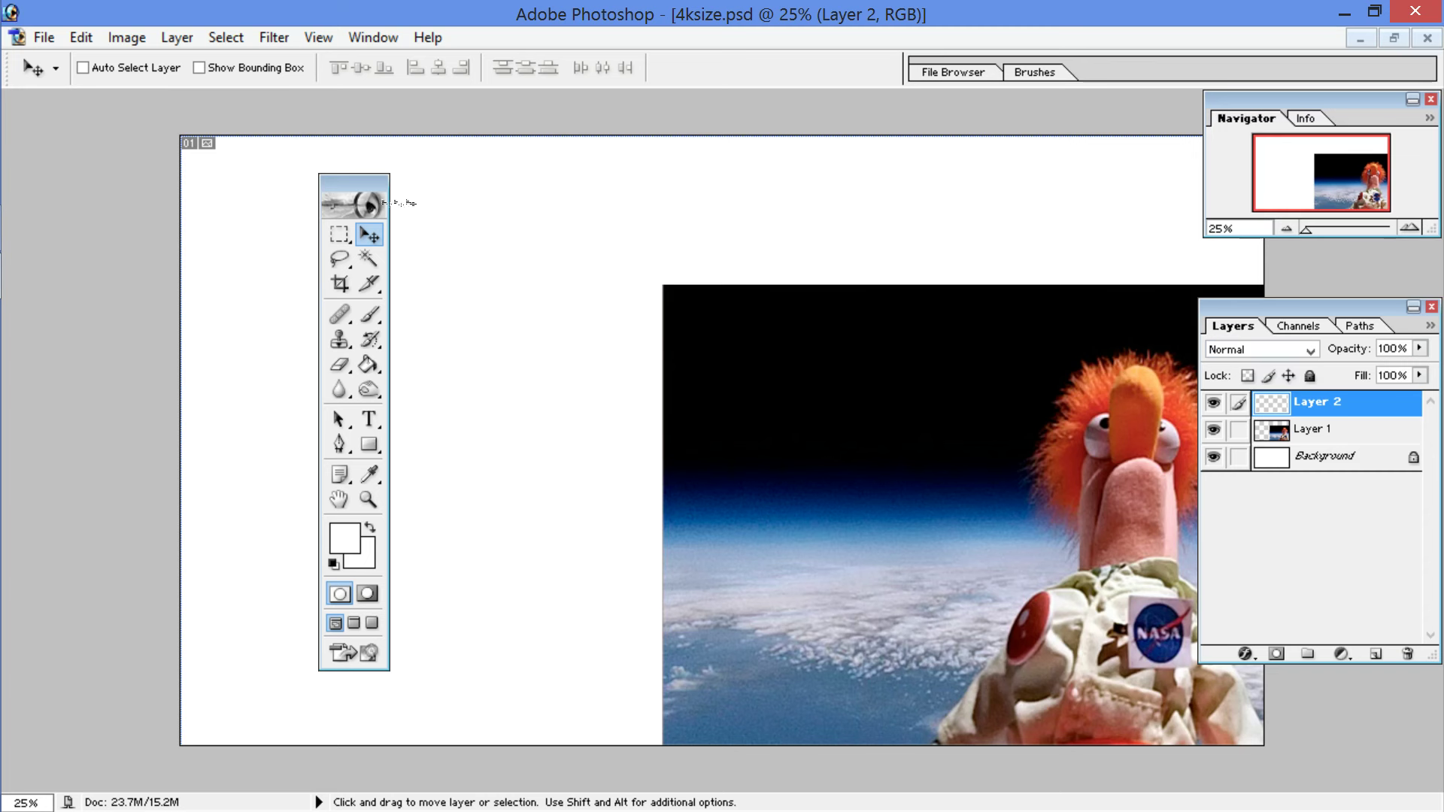
Step: Set up the Brush tool with black as the foreground color and the hard round 13 px brush
{"action": "left_click", "coordinate": [369, 315]}
{"action": "left_click", "coordinate": [332, 564]}
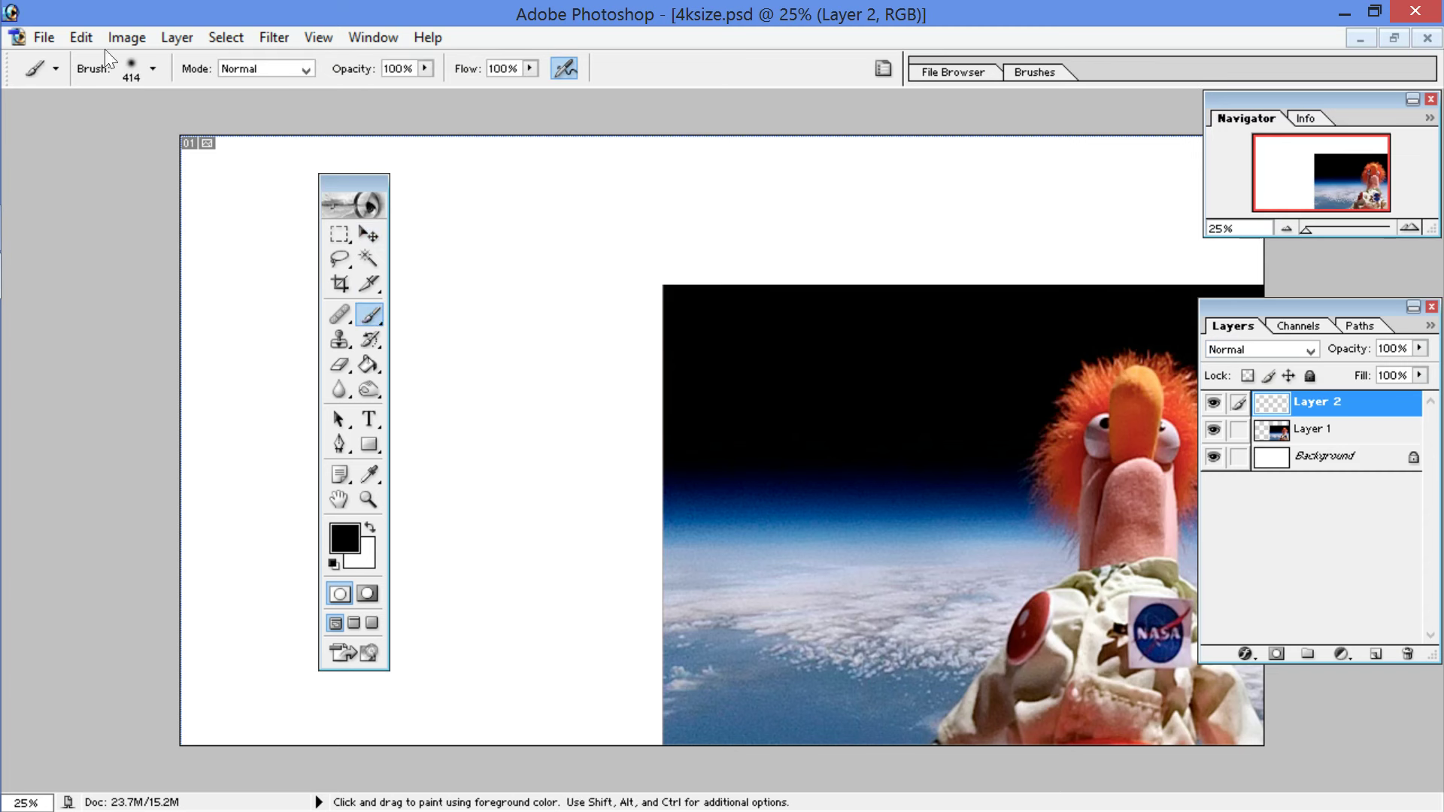
{"action": "left_click", "coordinate": [154, 69]}
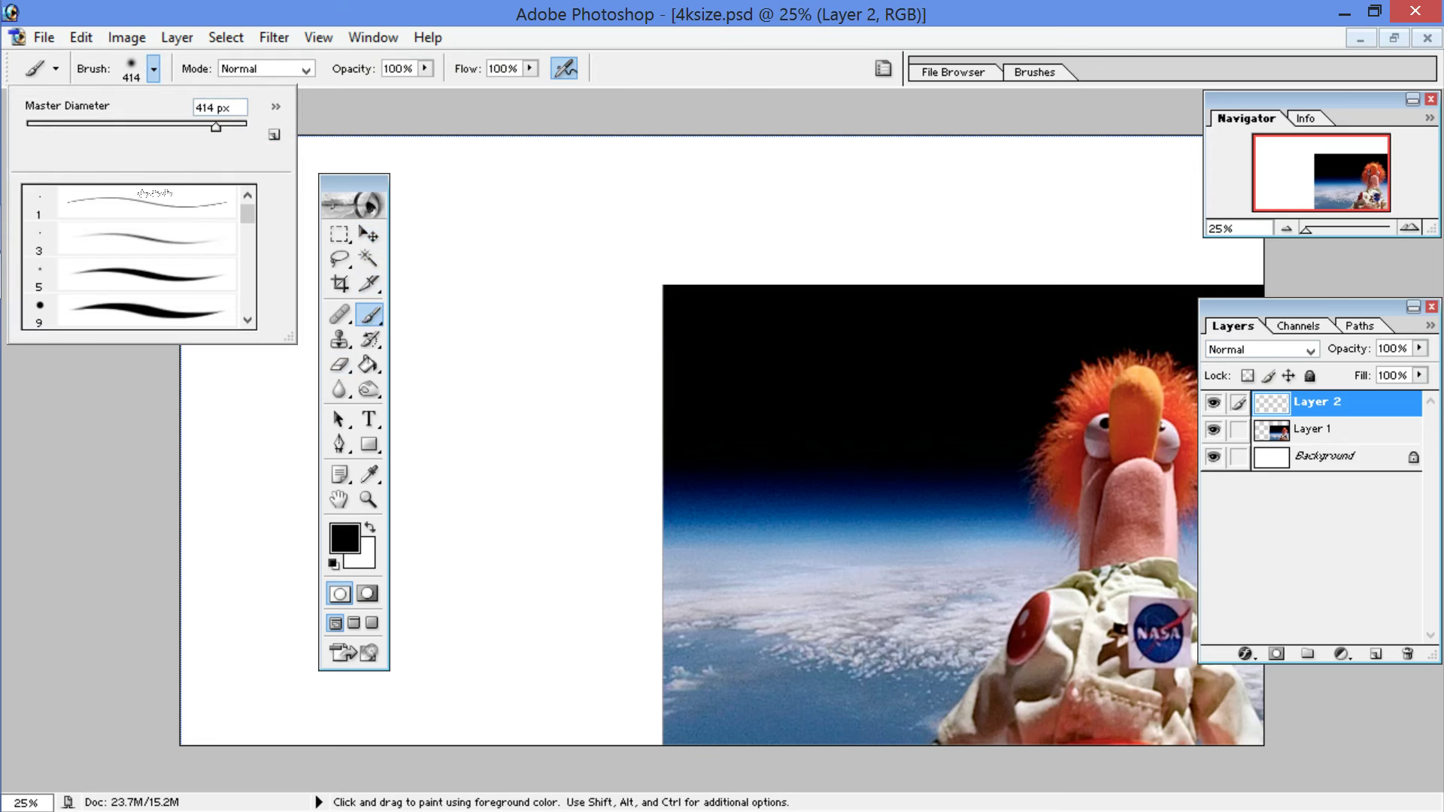
{"action": "scroll", "coordinate": [161, 210], "scroll_direction": "down", "scroll_amount": 2}
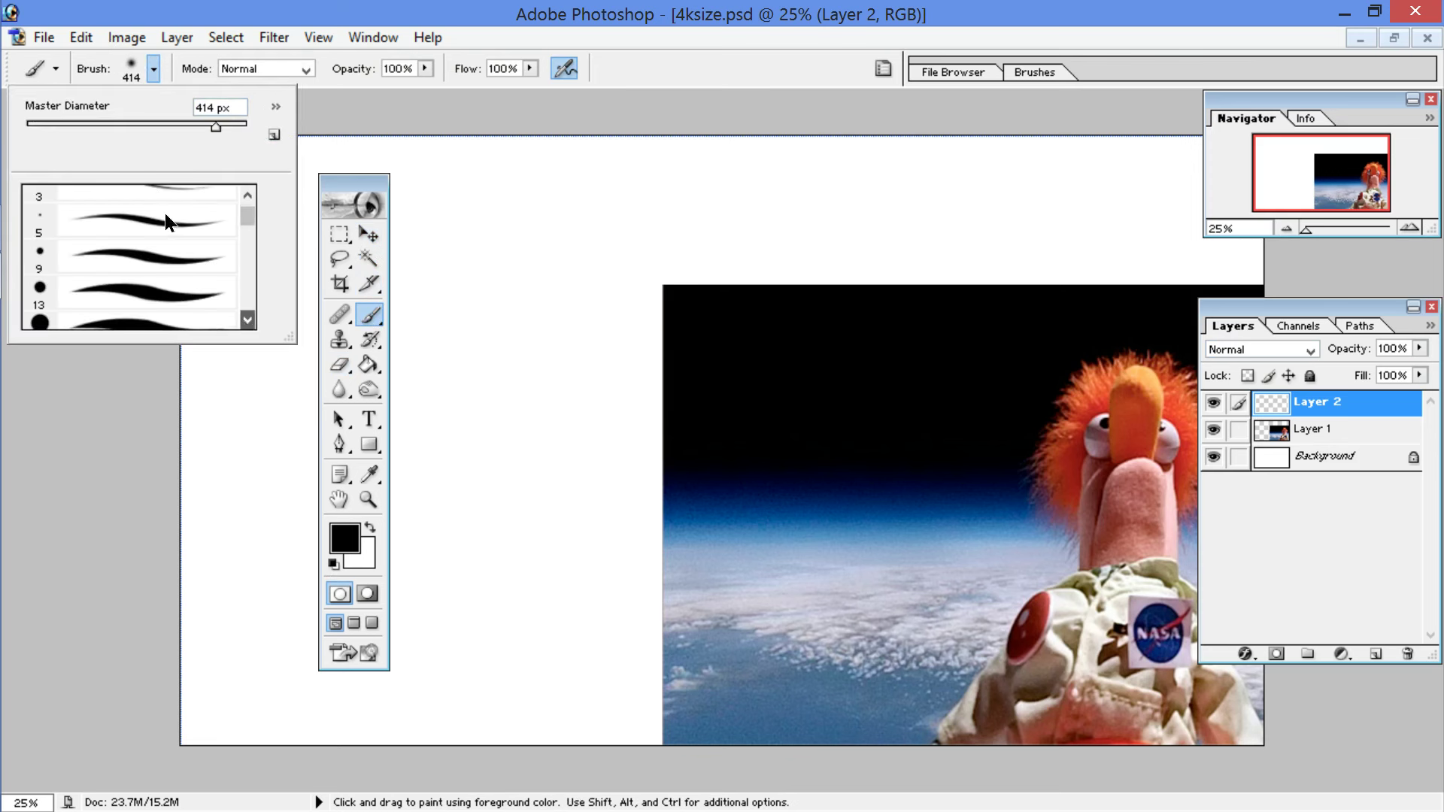
{"action": "left_click", "coordinate": [136, 292]}
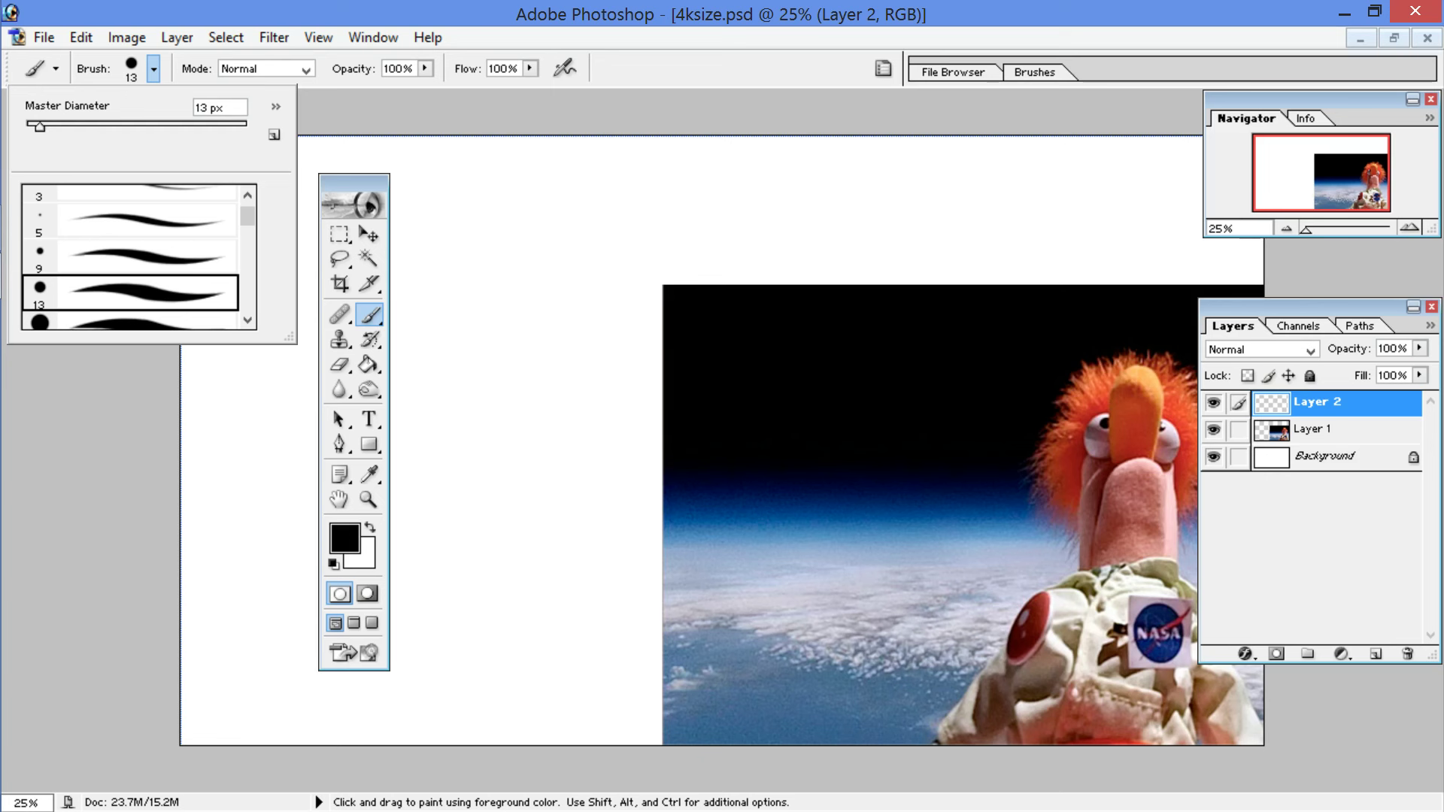
{"action": "left_click", "coordinate": [548, 554]}
{"action": "left_click_drag", "start_coordinate": [550, 553], "coordinate": [570, 541]}
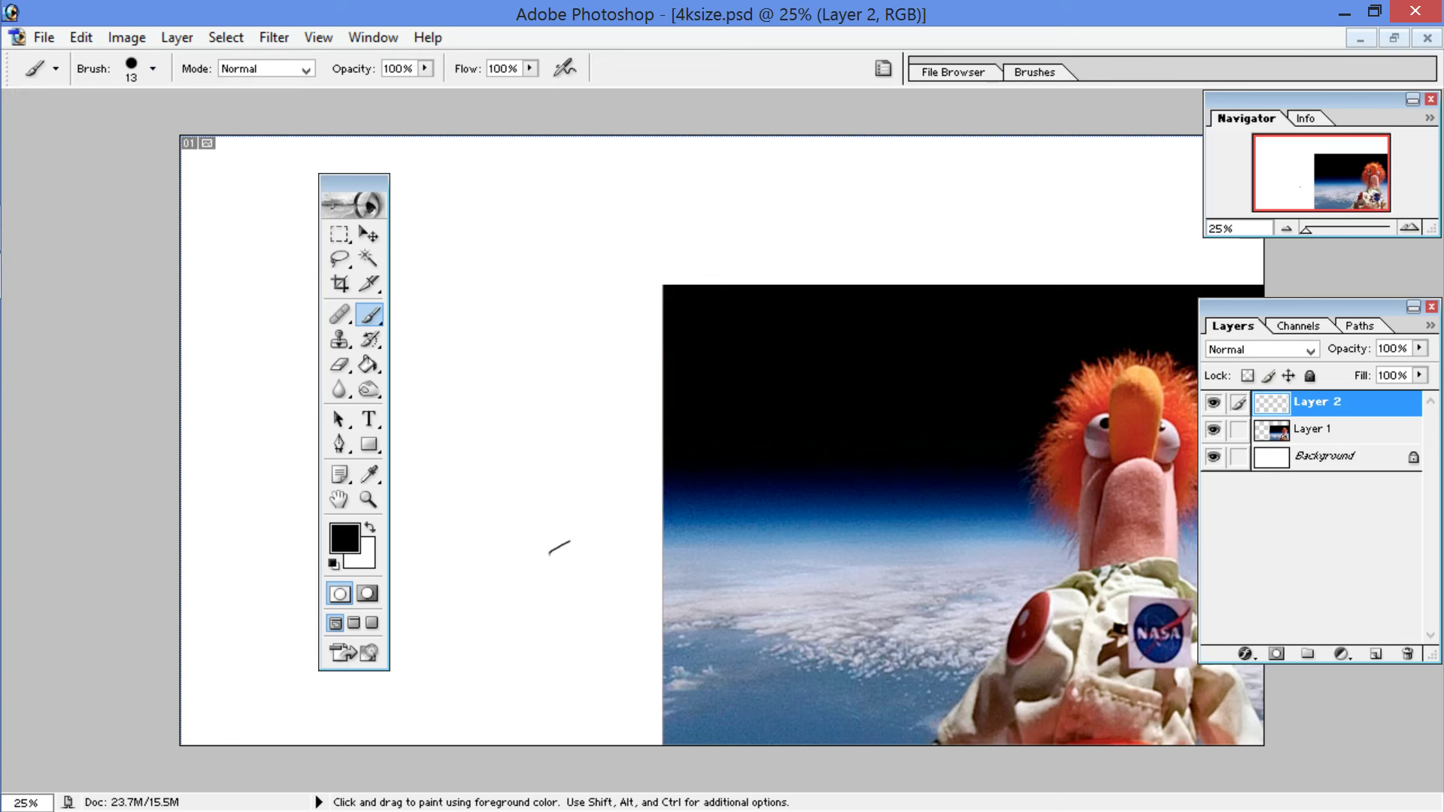
{"action": "key", "text": "ctrl+z"}
Step: Dock the Layers palette below the Navigator, and sketch the figure's left outline on Layer 2 from the canvas's lower edge toward the picture
{"action": "left_click_drag", "start_coordinate": [1371, 304], "coordinate": [1388, 251]}
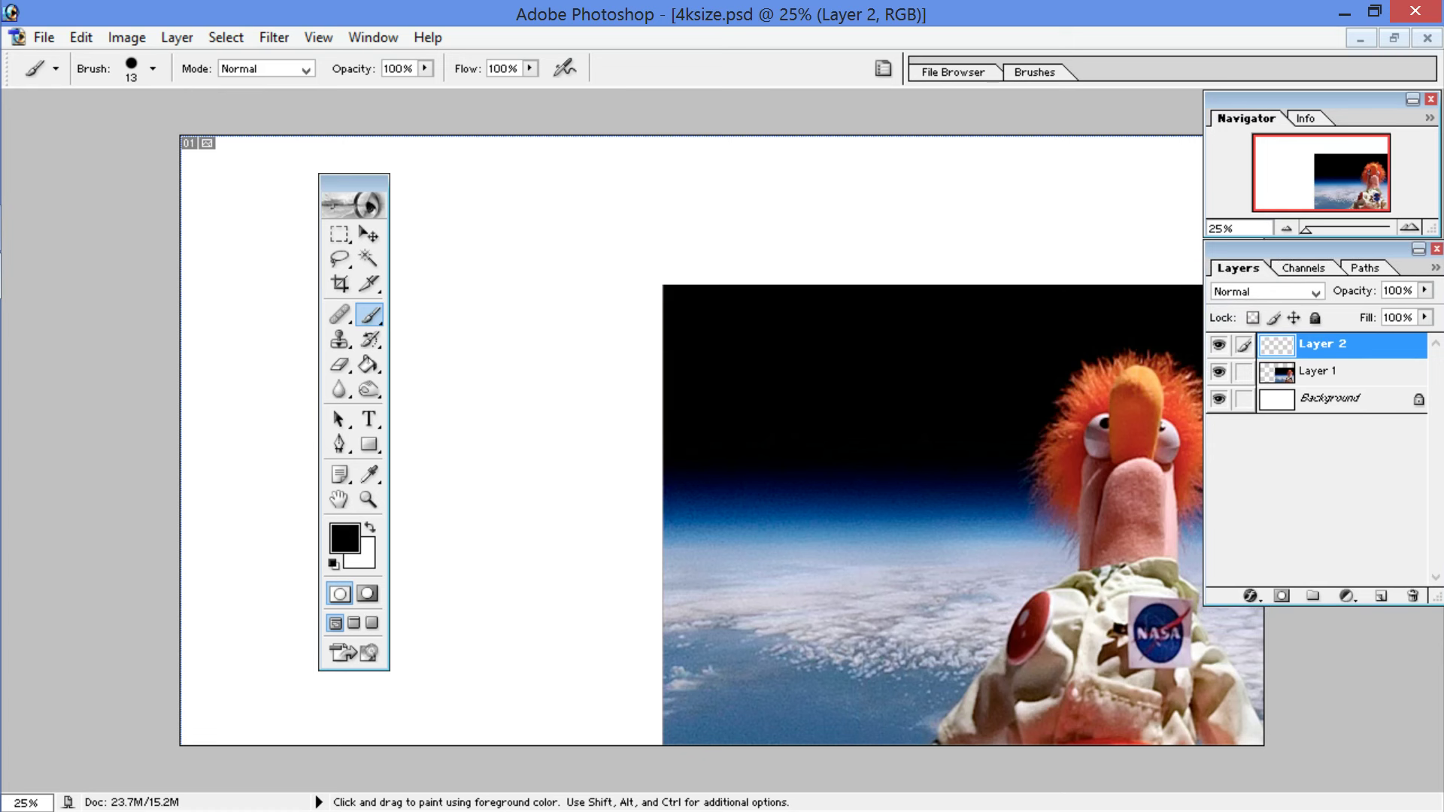
{"action": "mouse_move", "coordinate": [445, 744]}
{"action": "left_mouse_down"}
{"action": "mouse_move", "coordinate": [484, 639]}
{"action": "mouse_move", "coordinate": [481, 589]}
{"action": "mouse_move", "coordinate": [475, 662]}
{"action": "left_mouse_up"}
{"action": "left_click_drag", "start_coordinate": [478, 605], "coordinate": [466, 667]}
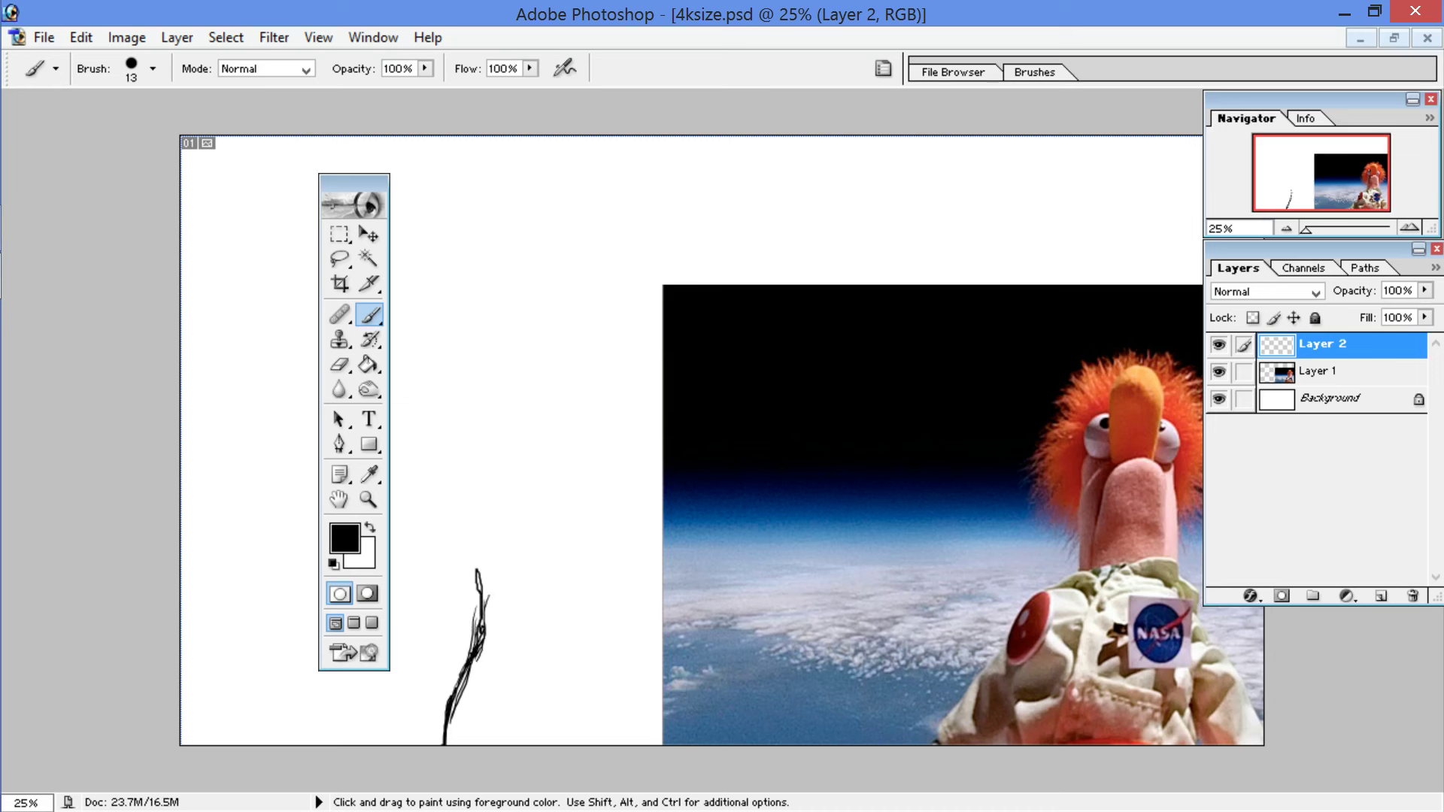
{"action": "left_click_drag", "start_coordinate": [480, 613], "coordinate": [442, 727]}
{"action": "left_click_drag", "start_coordinate": [465, 591], "coordinate": [463, 639]}
{"action": "mouse_move", "coordinate": [465, 603]}
{"action": "left_mouse_down"}
{"action": "mouse_move", "coordinate": [482, 557]}
{"action": "mouse_move", "coordinate": [480, 632]}
{"action": "left_mouse_up"}
{"action": "mouse_move", "coordinate": [481, 579]}
{"action": "left_mouse_down"}
{"action": "mouse_move", "coordinate": [476, 629]}
{"action": "mouse_move", "coordinate": [502, 530]}
{"action": "left_mouse_up"}
{"action": "mouse_move", "coordinate": [466, 588]}
{"action": "left_mouse_down"}
{"action": "mouse_move", "coordinate": [486, 539]}
{"action": "mouse_move", "coordinate": [581, 451]}
{"action": "left_mouse_up"}
{"action": "left_click_drag", "start_coordinate": [470, 583], "coordinate": [535, 475]}
{"action": "left_click_drag", "start_coordinate": [479, 554], "coordinate": [511, 508]}
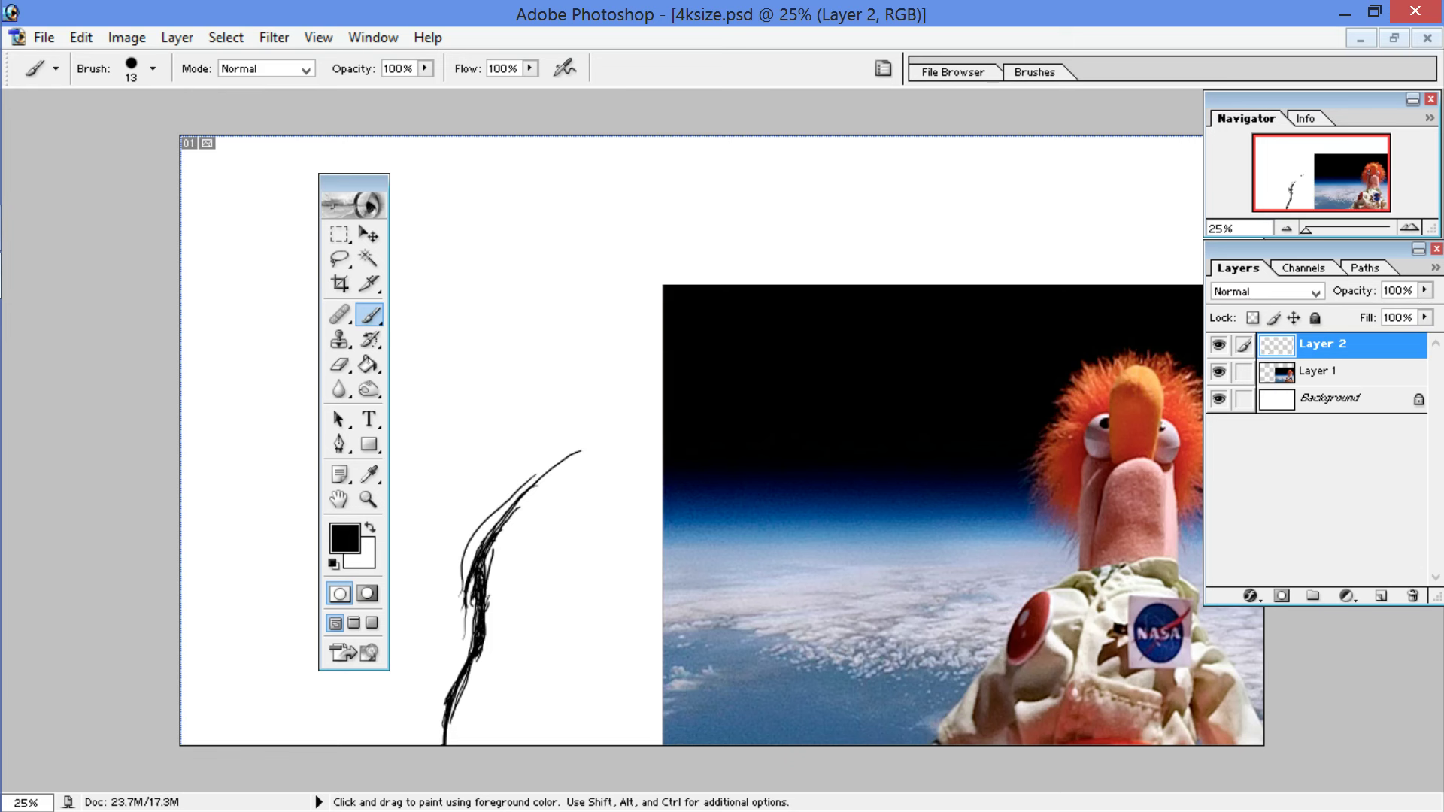
{"action": "mouse_move", "coordinate": [484, 629]}
{"action": "left_mouse_down"}
{"action": "mouse_move", "coordinate": [489, 574]}
{"action": "mouse_move", "coordinate": [568, 451]}
{"action": "left_mouse_up"}
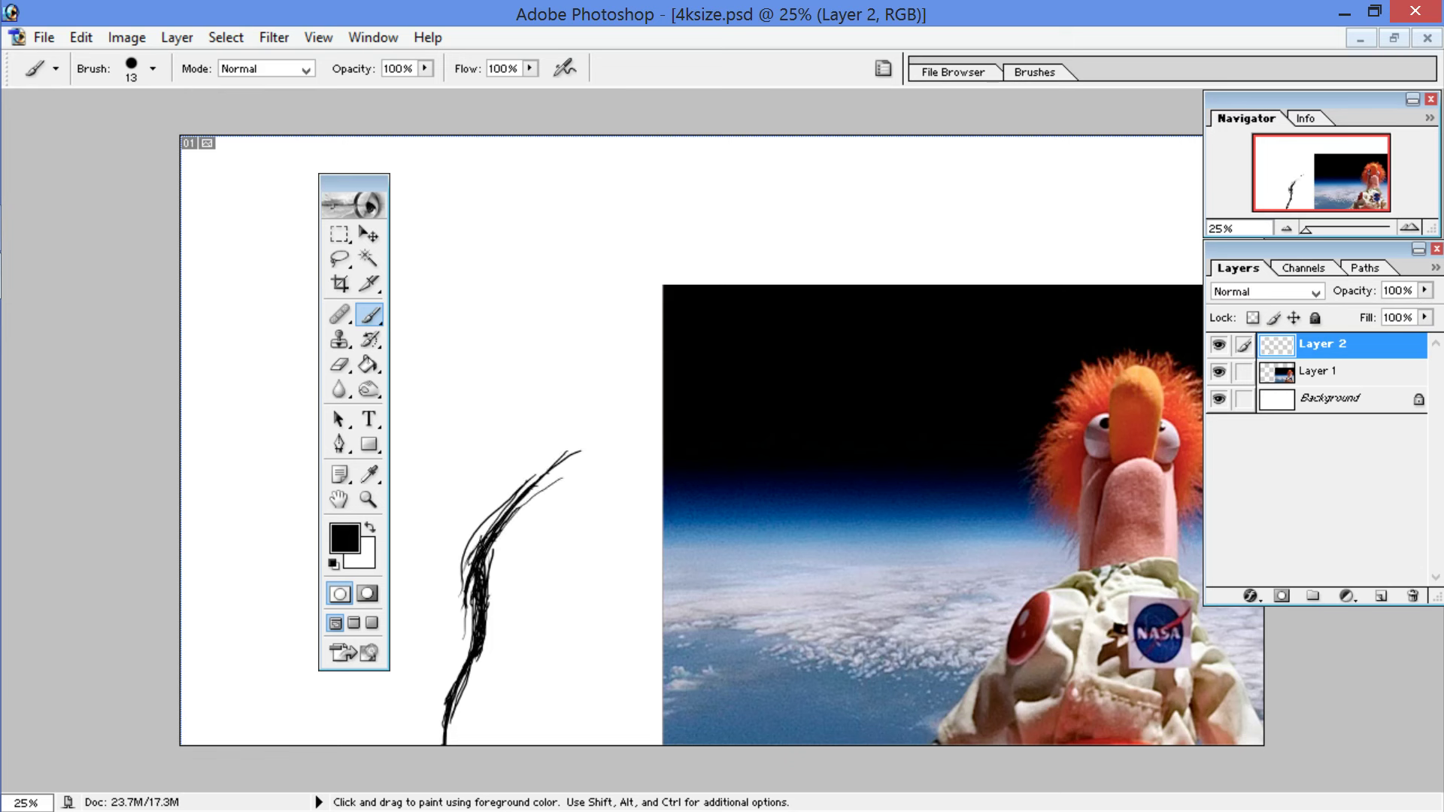
Step: Set the brush diameter to 15 px, thicken the left outline, and extend it over a peak to the picture's left edge
{"action": "left_click", "coordinate": [152, 68]}
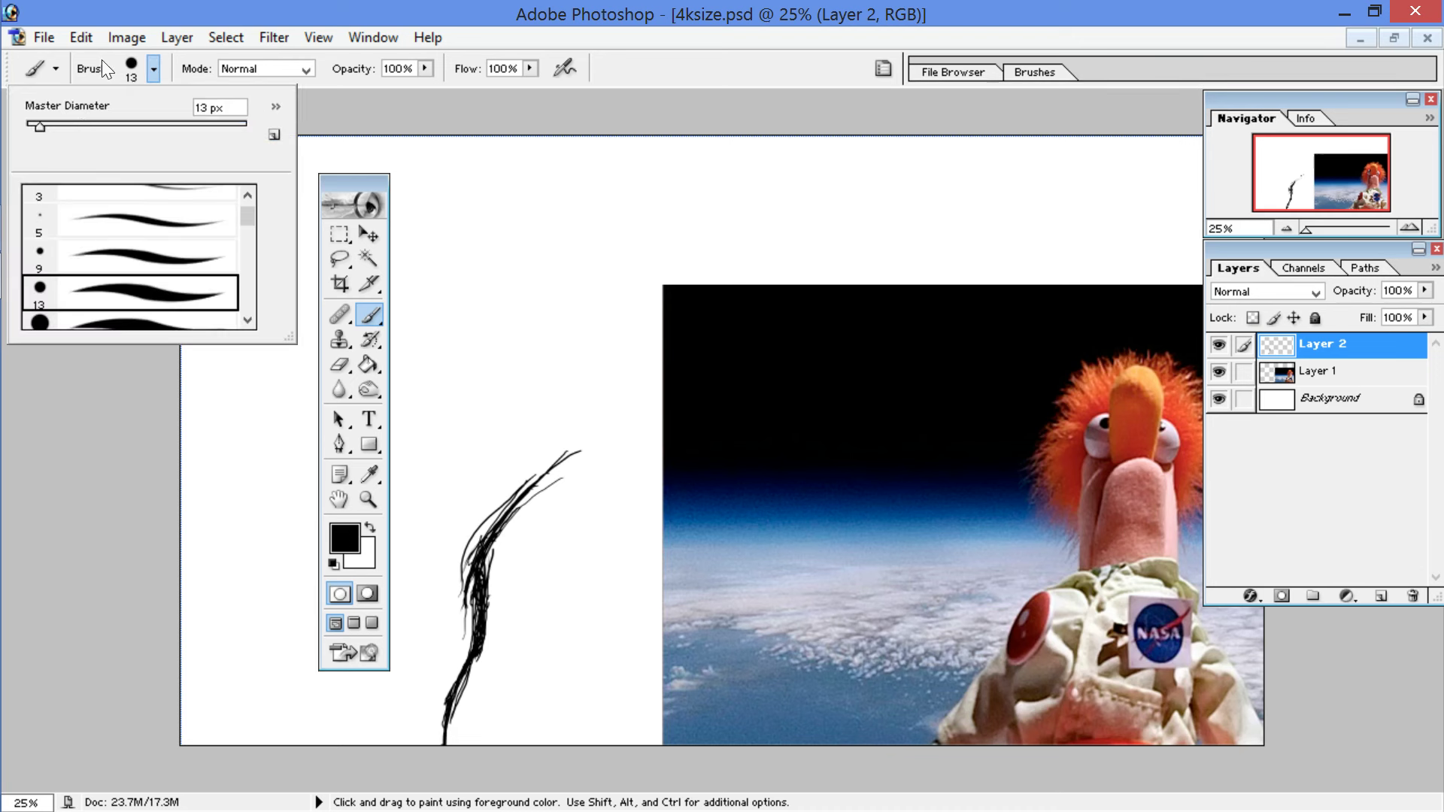
{"action": "left_click_drag", "start_coordinate": [43, 125], "coordinate": [41, 126]}
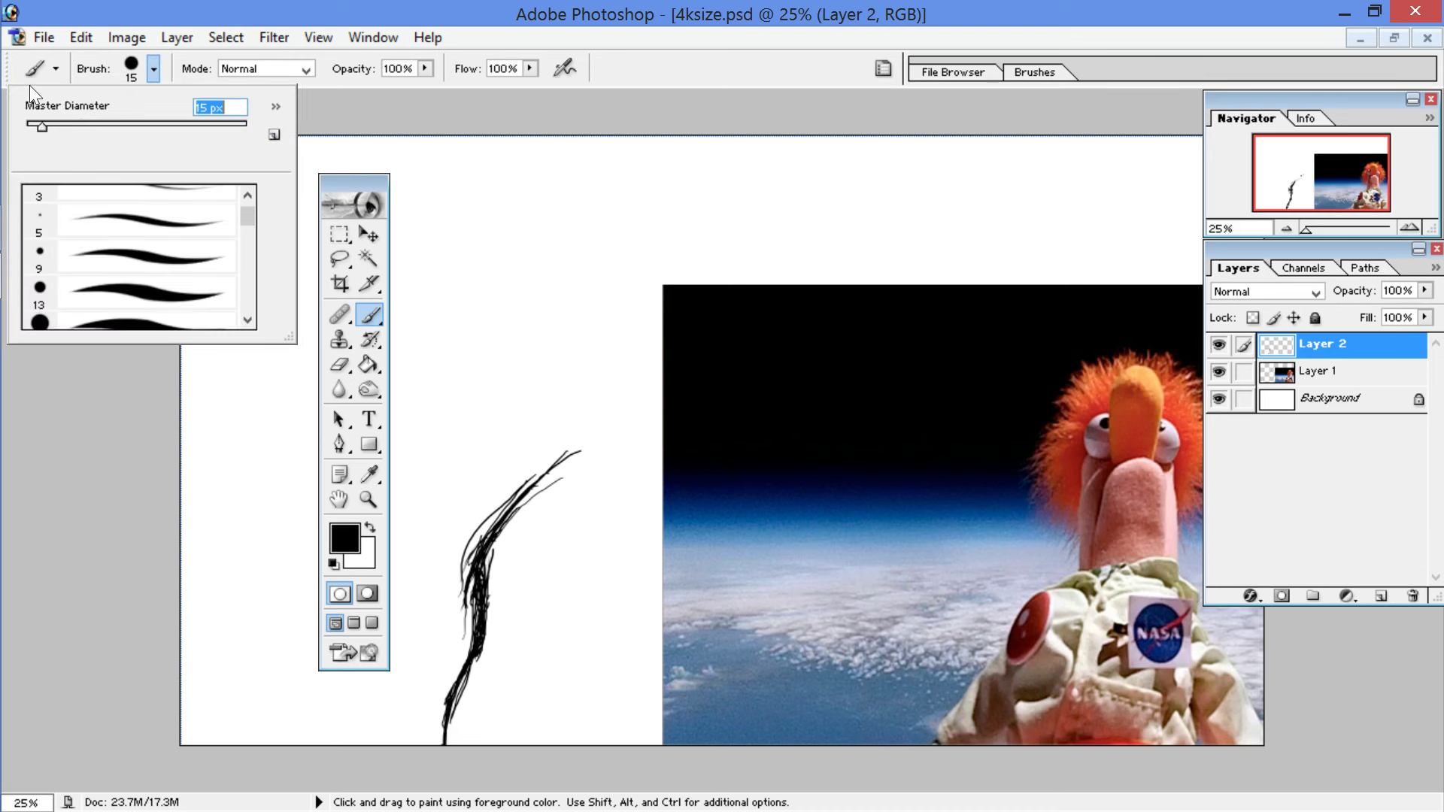
{"action": "left_click_drag", "start_coordinate": [461, 551], "coordinate": [516, 490]}
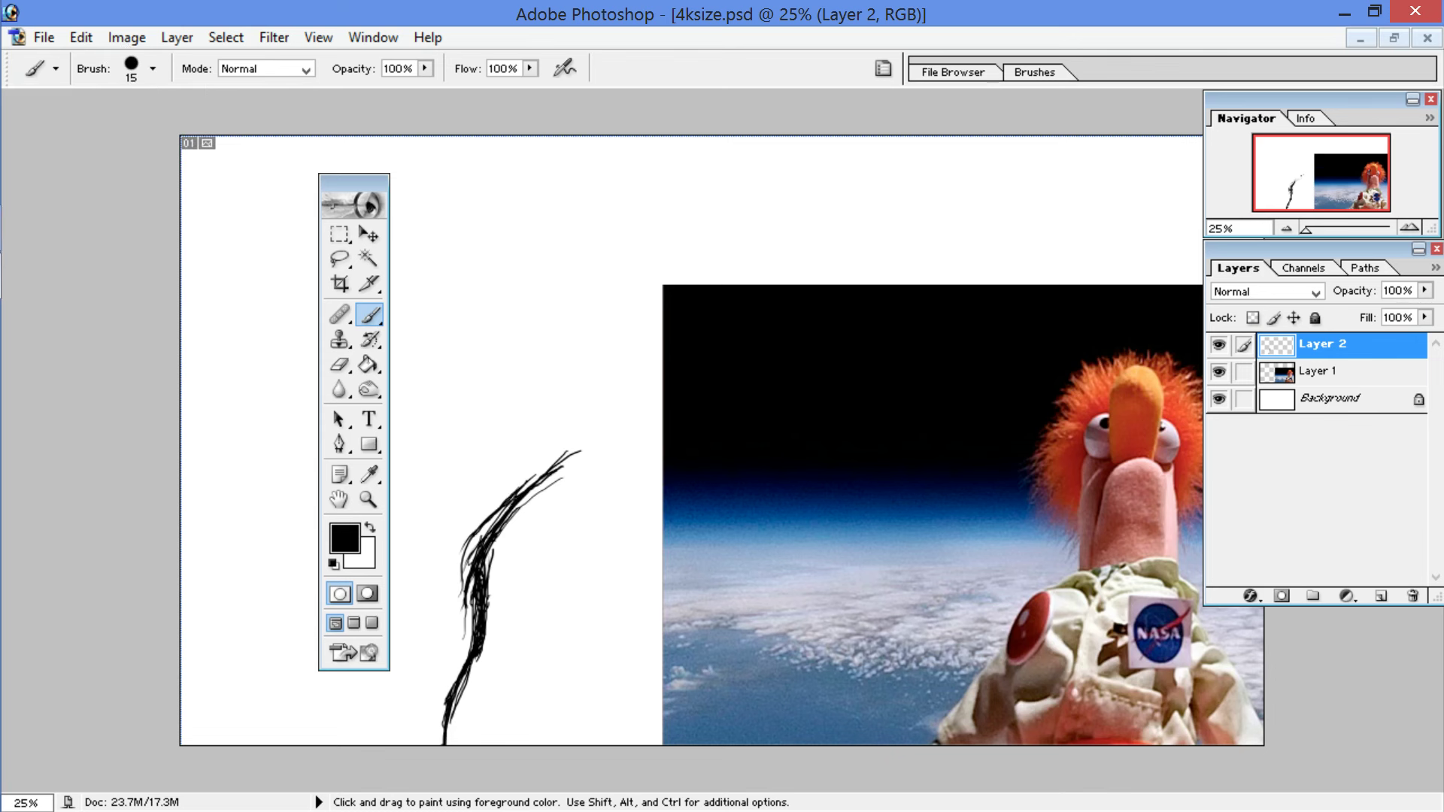
{"action": "left_click_drag", "start_coordinate": [507, 516], "coordinate": [570, 466]}
{"action": "mouse_move", "coordinate": [535, 489]}
{"action": "left_mouse_down"}
{"action": "mouse_move", "coordinate": [607, 435]}
{"action": "mouse_move", "coordinate": [593, 447]}
{"action": "left_mouse_up"}
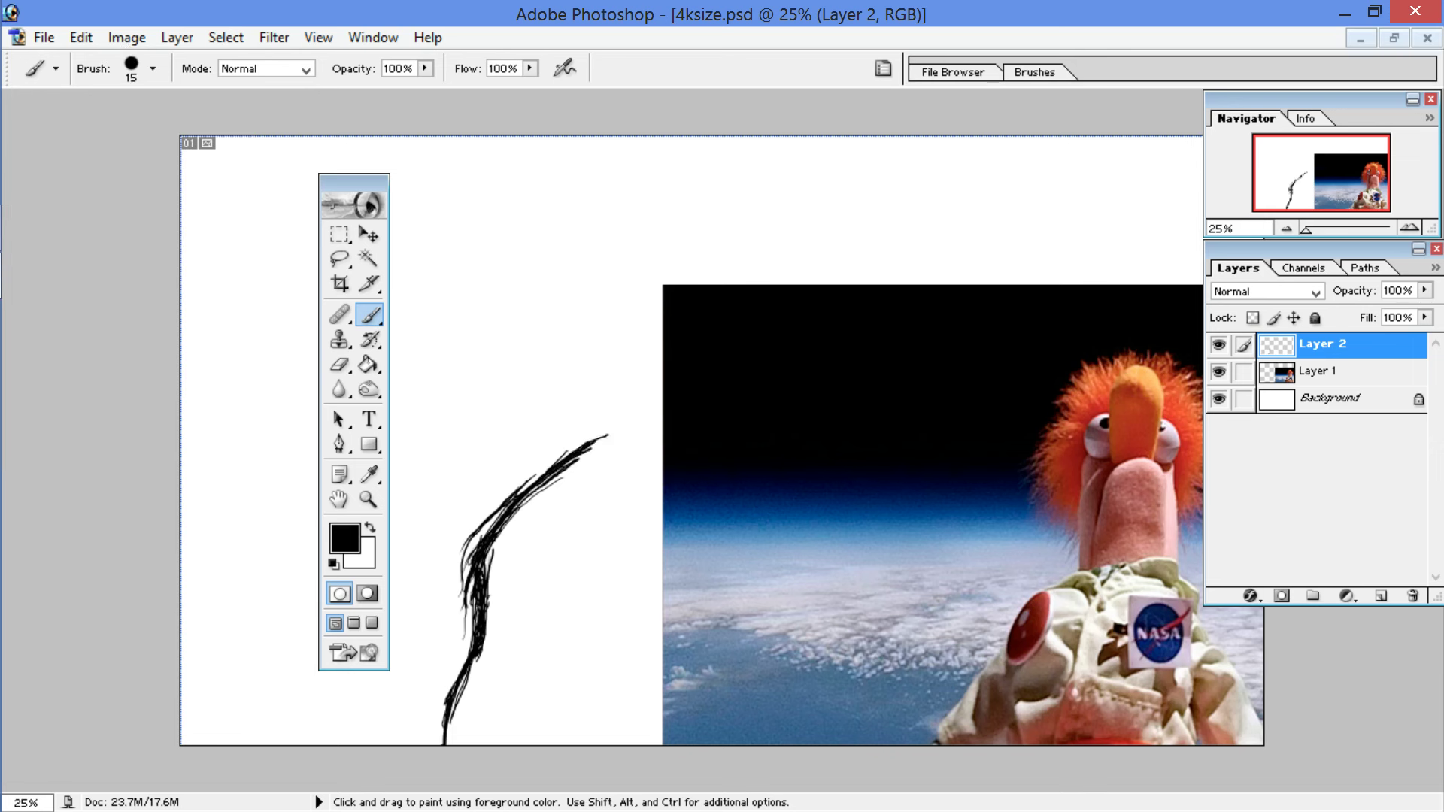
{"action": "mouse_move", "coordinate": [471, 575]}
{"action": "left_mouse_down"}
{"action": "mouse_move", "coordinate": [474, 624]}
{"action": "mouse_move", "coordinate": [441, 737]}
{"action": "left_mouse_up"}
{"action": "mouse_move", "coordinate": [564, 454]}
{"action": "left_mouse_down"}
{"action": "mouse_move", "coordinate": [618, 431]}
{"action": "mouse_move", "coordinate": [636, 453]}
{"action": "left_mouse_up"}
{"action": "left_click_drag", "start_coordinate": [623, 442], "coordinate": [661, 457]}
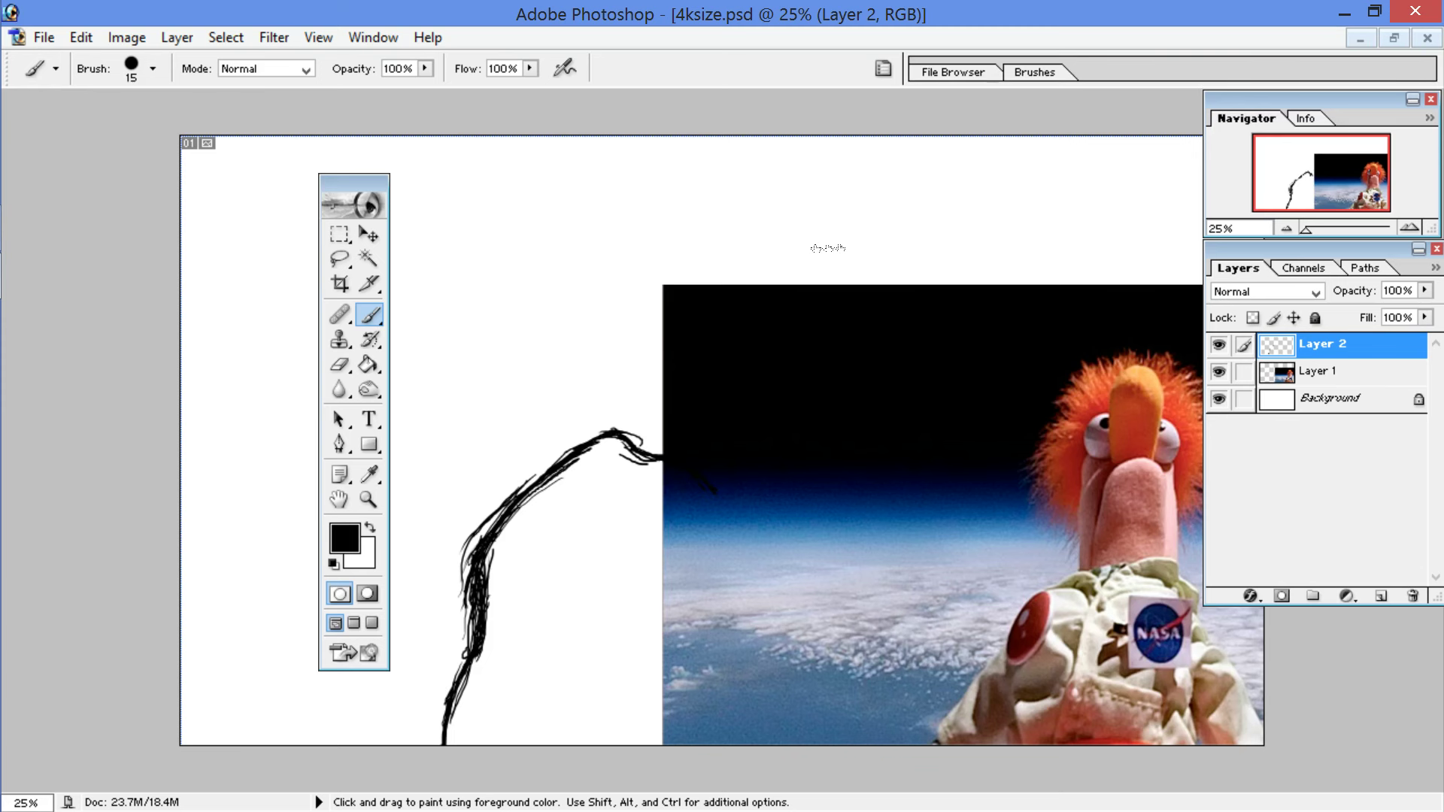
Step: Hide Layer 1 while extending the outline past the picture's left edge on Layer 2, and show Layer 1 again
{"action": "left_click", "coordinate": [1218, 371]}
{"action": "mouse_move", "coordinate": [634, 456]}
{"action": "left_mouse_down"}
{"action": "mouse_move", "coordinate": [697, 454]}
{"action": "mouse_move", "coordinate": [730, 493]}
{"action": "left_mouse_up"}
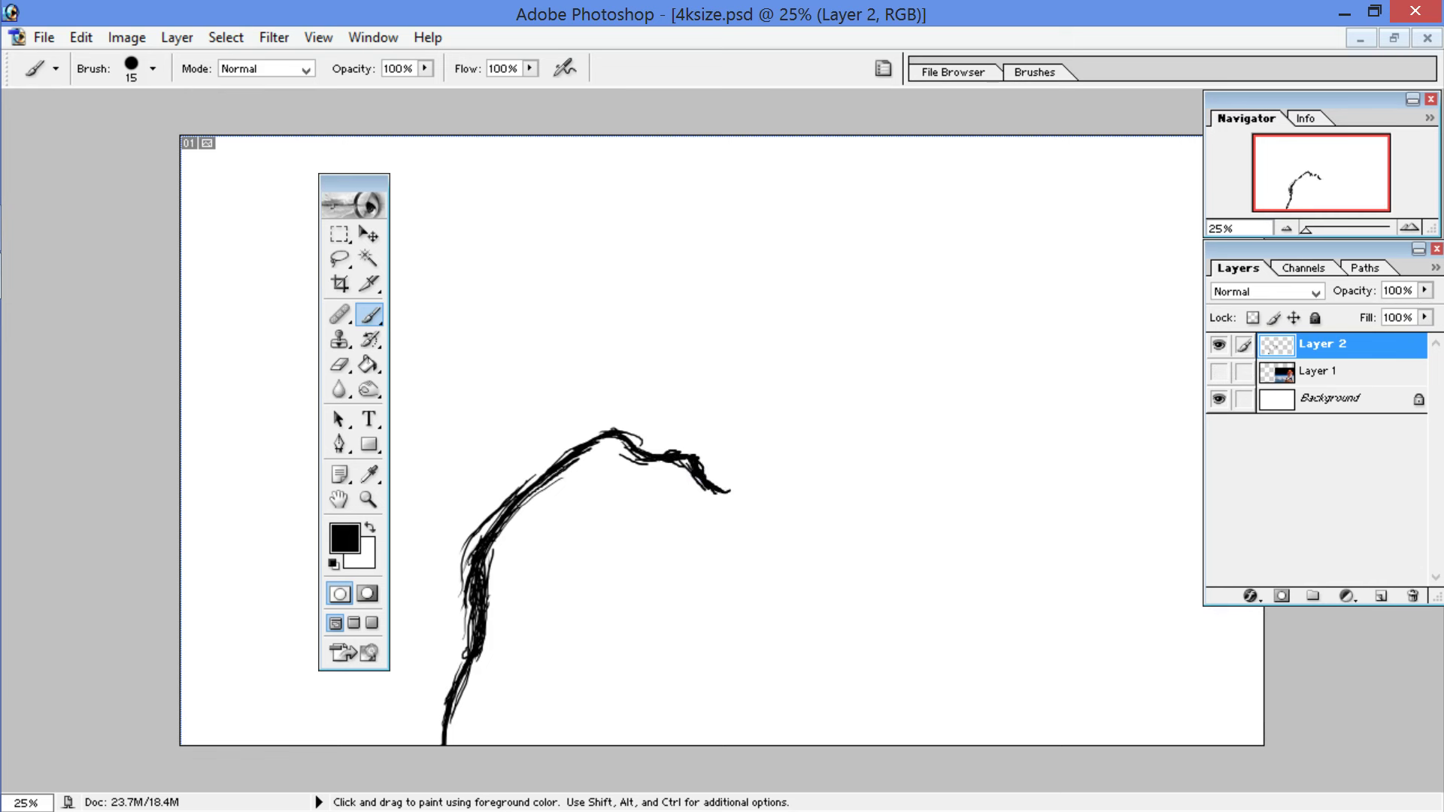
{"action": "left_click", "coordinate": [1218, 370]}
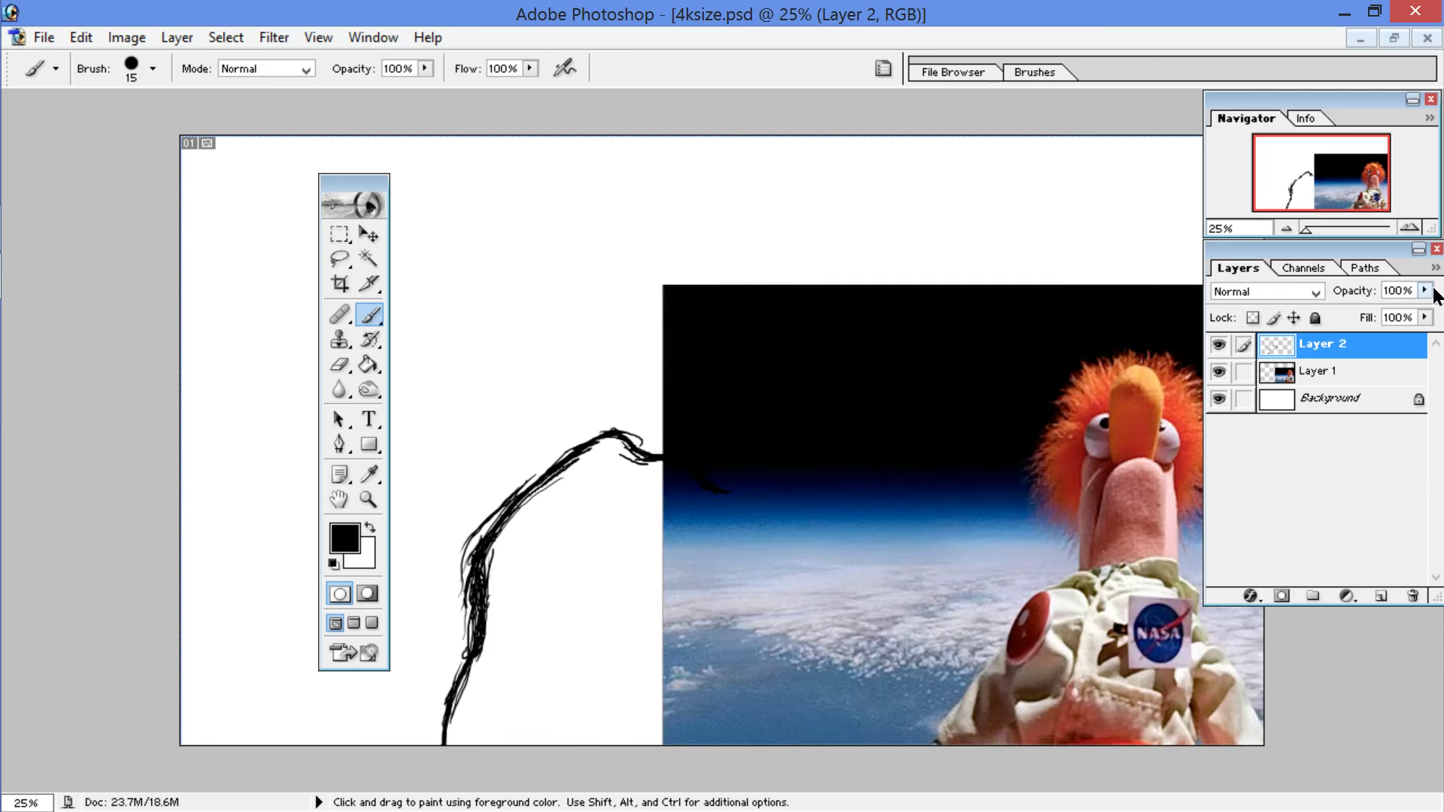
{"action": "left_click", "coordinate": [1425, 290]}
{"action": "left_click_drag", "start_coordinate": [1421, 312], "coordinate": [1370, 312]}
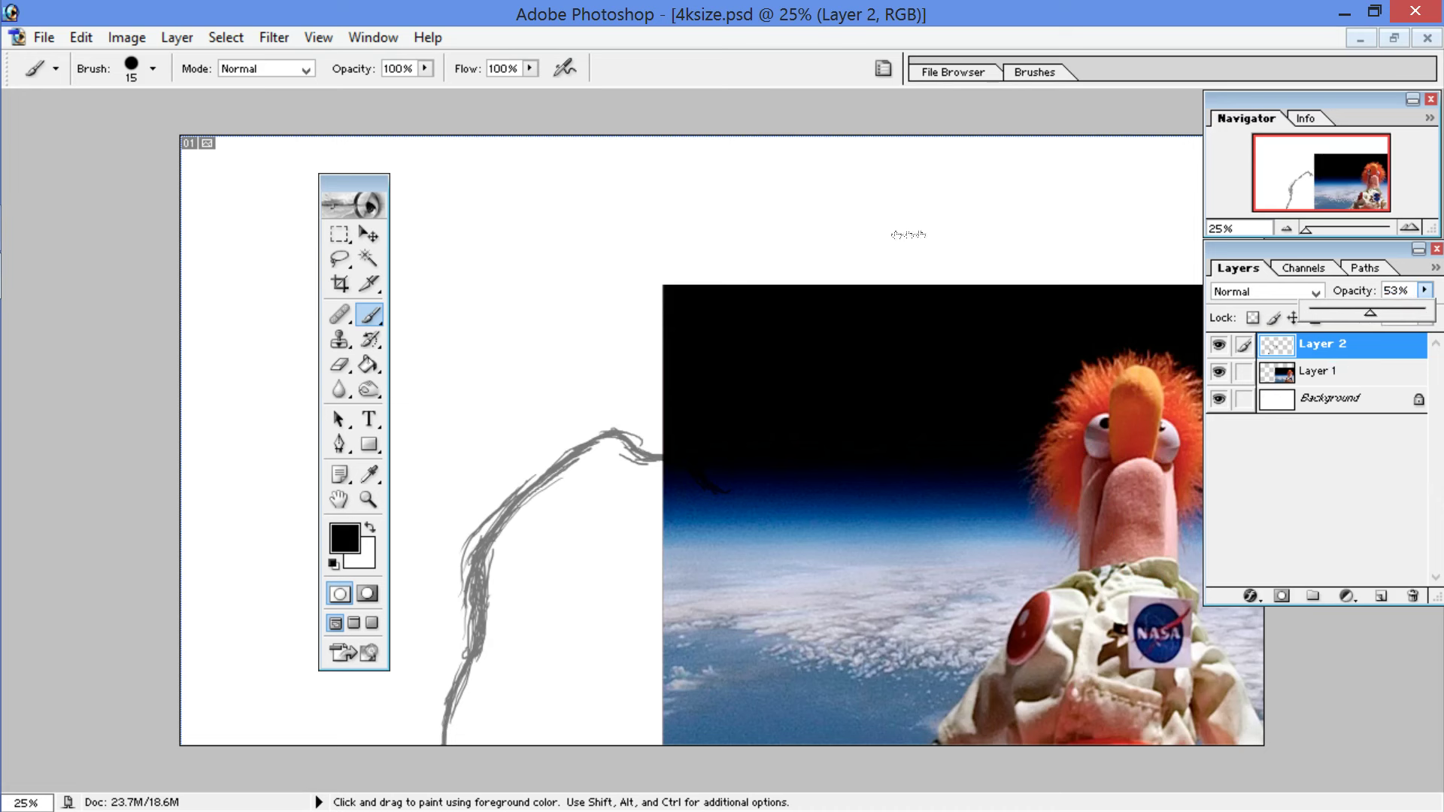
{"action": "type", "text": "100"}
Step: Reduce Layer 1's opacity to 56% and make Layer 2 active again
{"action": "key", "text": "alt+bracketleft"}
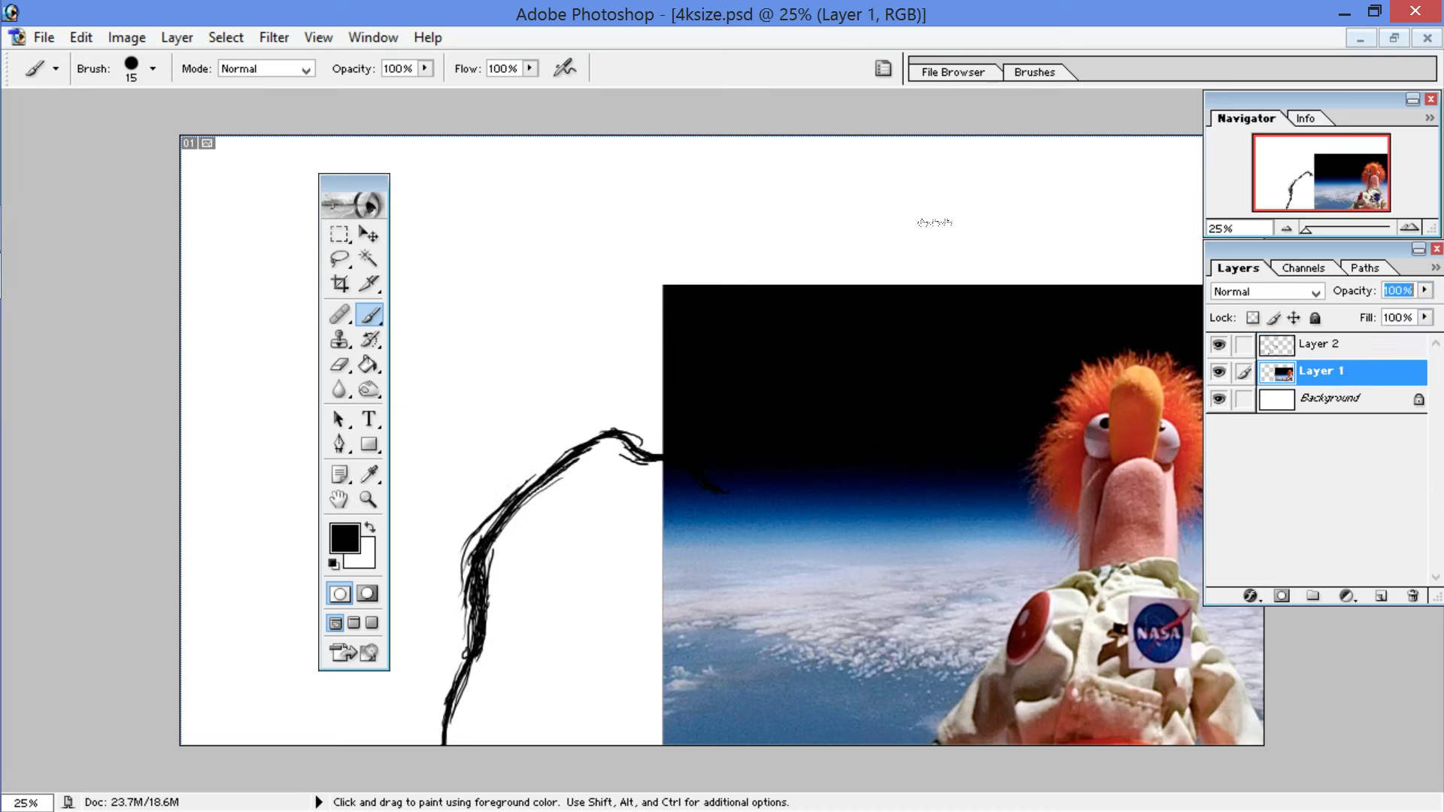
{"action": "type", "text": "56"}
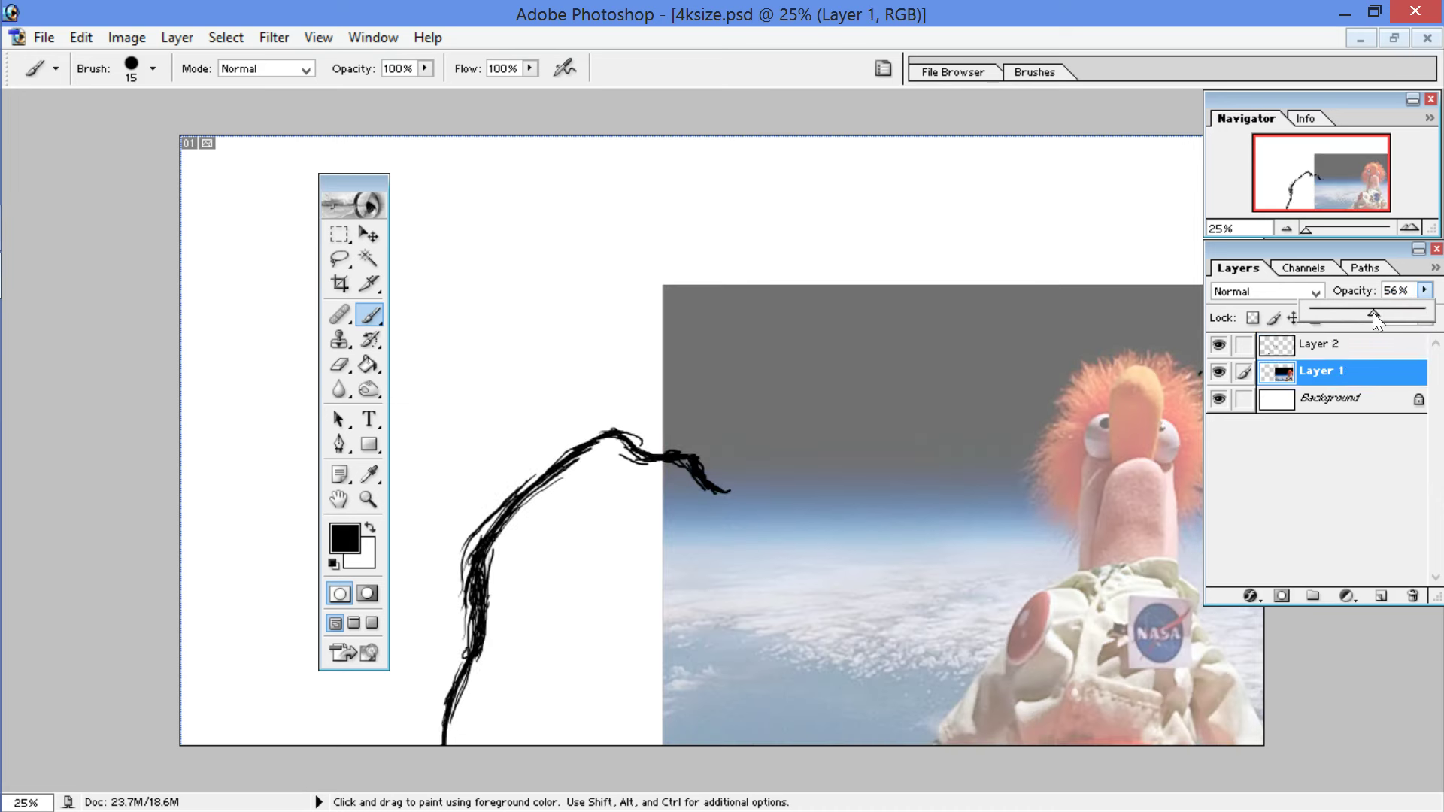
{"action": "key", "text": "Return"}
{"action": "key", "text": "alt+bracketright"}
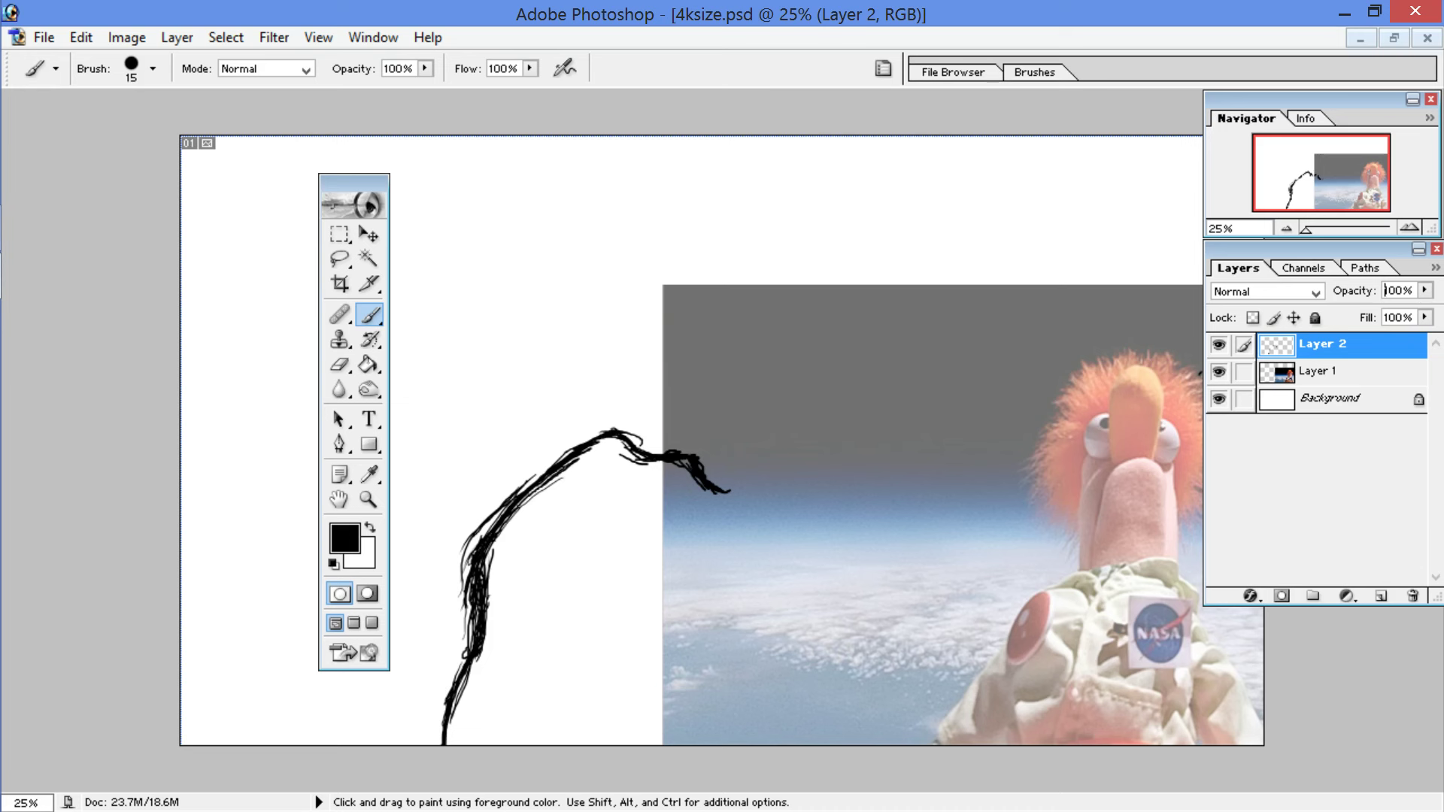
Step: Continue the outline down over the faded picture with a short crease inside the shoulder, and touch up the upper contour
{"action": "left_click_drag", "start_coordinate": [679, 491], "coordinate": [700, 532]}
{"action": "mouse_move", "coordinate": [698, 492]}
{"action": "left_mouse_down"}
{"action": "mouse_move", "coordinate": [729, 524]}
{"action": "mouse_move", "coordinate": [739, 509]}
{"action": "mouse_move", "coordinate": [748, 535]}
{"action": "mouse_move", "coordinate": [731, 532]}
{"action": "mouse_move", "coordinate": [738, 519]}
{"action": "mouse_move", "coordinate": [749, 561]}
{"action": "left_mouse_up"}
{"action": "left_click_drag", "start_coordinate": [743, 531], "coordinate": [756, 586]}
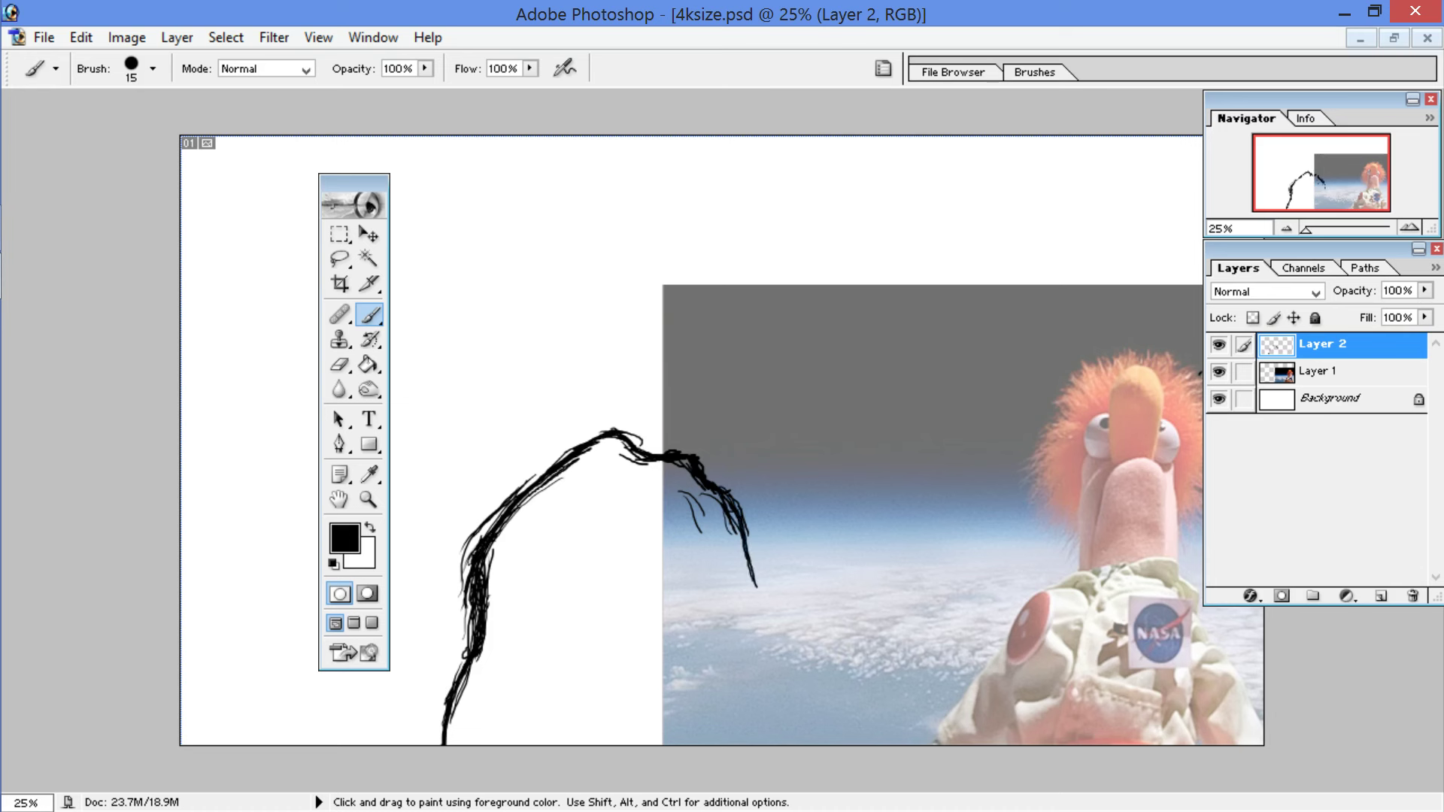
{"action": "left_click_drag", "start_coordinate": [727, 506], "coordinate": [763, 596]}
{"action": "left_click_drag", "start_coordinate": [690, 480], "coordinate": [709, 493]}
{"action": "left_click_drag", "start_coordinate": [642, 449], "coordinate": [655, 454]}
{"action": "left_click_drag", "start_coordinate": [516, 508], "coordinate": [546, 471]}
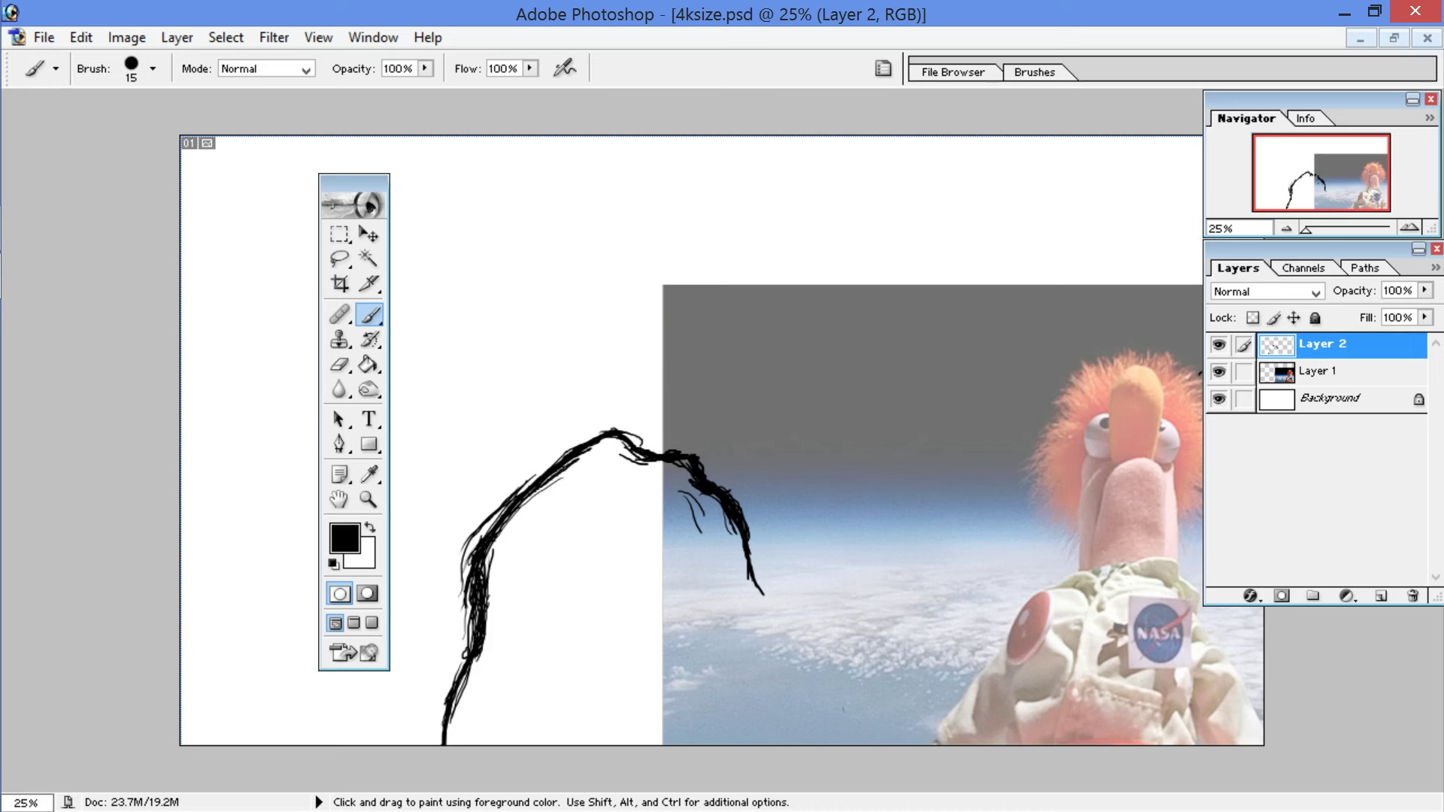
Step: Sketch the rest of the right outline down to the canvas's lower edge with overlapping strokes
{"action": "left_click_drag", "start_coordinate": [815, 728], "coordinate": [826, 743]}
{"action": "left_click_drag", "start_coordinate": [805, 702], "coordinate": [815, 744]}
{"action": "mouse_move", "coordinate": [807, 723]}
{"action": "left_mouse_down"}
{"action": "mouse_move", "coordinate": [814, 744]}
{"action": "mouse_move", "coordinate": [783, 612]}
{"action": "mouse_move", "coordinate": [749, 551]}
{"action": "mouse_move", "coordinate": [753, 617]}
{"action": "left_mouse_up"}
{"action": "left_click_drag", "start_coordinate": [750, 554], "coordinate": [759, 605]}
{"action": "left_click_drag", "start_coordinate": [750, 552], "coordinate": [800, 709]}
{"action": "mouse_move", "coordinate": [796, 645]}
{"action": "left_mouse_down"}
{"action": "mouse_move", "coordinate": [811, 722]}
{"action": "mouse_move", "coordinate": [801, 680]}
{"action": "mouse_move", "coordinate": [780, 660]}
{"action": "mouse_move", "coordinate": [779, 677]}
{"action": "left_mouse_up"}
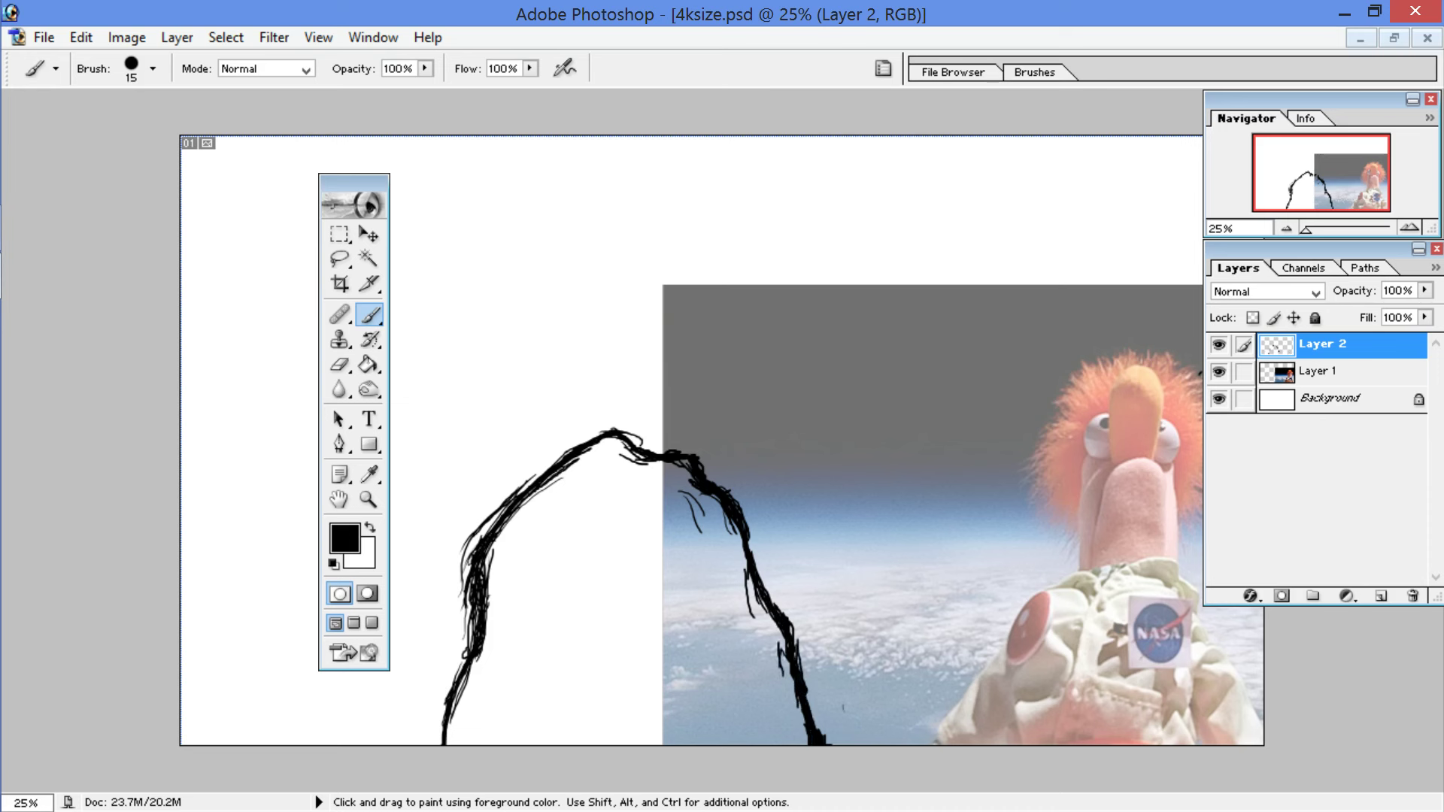
Step: Thicken both sides of the outline and widen the base of its left side with additional strokes
{"action": "mouse_move", "coordinate": [779, 597]}
{"action": "left_mouse_down"}
{"action": "mouse_move", "coordinate": [776, 613]}
{"action": "mouse_move", "coordinate": [760, 610]}
{"action": "left_mouse_up"}
{"action": "left_click_drag", "start_coordinate": [752, 512], "coordinate": [759, 565]}
{"action": "left_click_drag", "start_coordinate": [558, 462], "coordinate": [467, 555]}
{"action": "left_click_drag", "start_coordinate": [518, 507], "coordinate": [485, 614]}
{"action": "left_click_drag", "start_coordinate": [488, 561], "coordinate": [485, 578]}
{"action": "left_click_drag", "start_coordinate": [473, 638], "coordinate": [439, 745]}
{"action": "left_click_drag", "start_coordinate": [465, 675], "coordinate": [453, 702]}
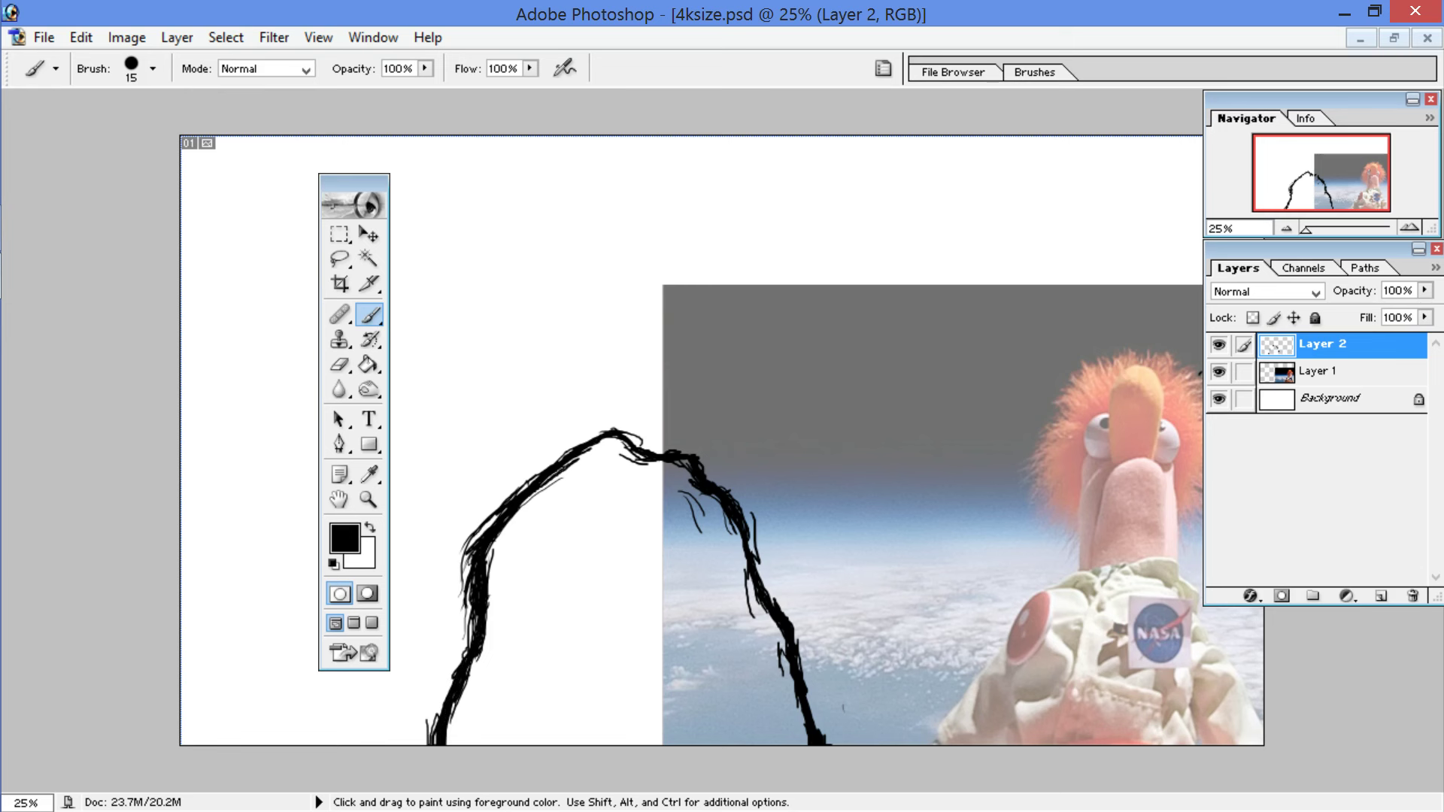
Step: Sketch a box with a narrow top flap inside the outline, its sides reaching the canvas's lower edge
{"action": "mouse_move", "coordinate": [502, 669]}
{"action": "left_mouse_down"}
{"action": "mouse_move", "coordinate": [502, 681]}
{"action": "mouse_move", "coordinate": [525, 661]}
{"action": "mouse_move", "coordinate": [620, 675]}
{"action": "mouse_move", "coordinate": [588, 693]}
{"action": "left_mouse_up"}
{"action": "mouse_move", "coordinate": [502, 683]}
{"action": "left_mouse_down"}
{"action": "mouse_move", "coordinate": [610, 686]}
{"action": "mouse_move", "coordinate": [573, 694]}
{"action": "mouse_move", "coordinate": [618, 729]}
{"action": "mouse_move", "coordinate": [613, 745]}
{"action": "left_mouse_up"}
{"action": "left_click_drag", "start_coordinate": [616, 695], "coordinate": [609, 745]}
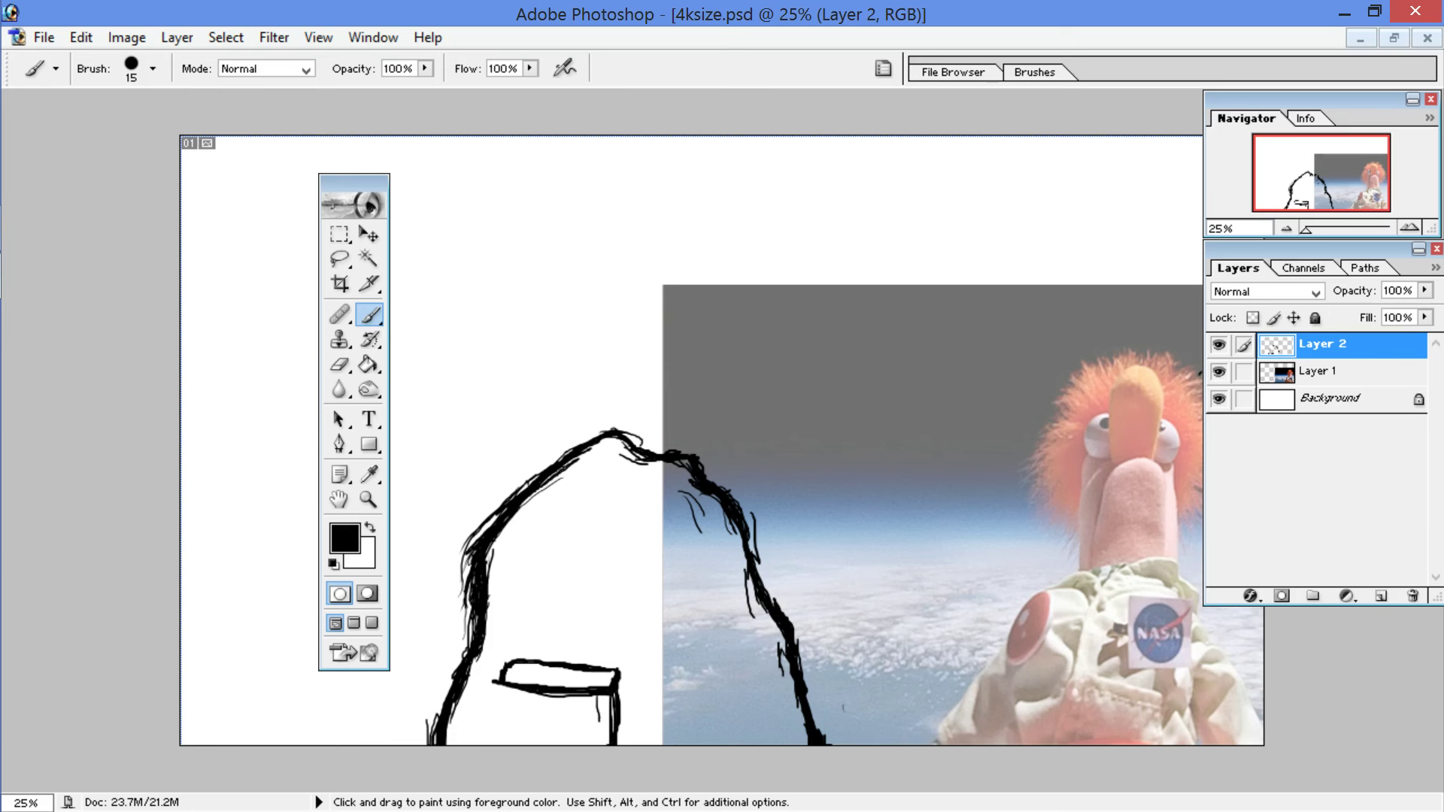
{"action": "left_click_drag", "start_coordinate": [494, 682], "coordinate": [500, 745]}
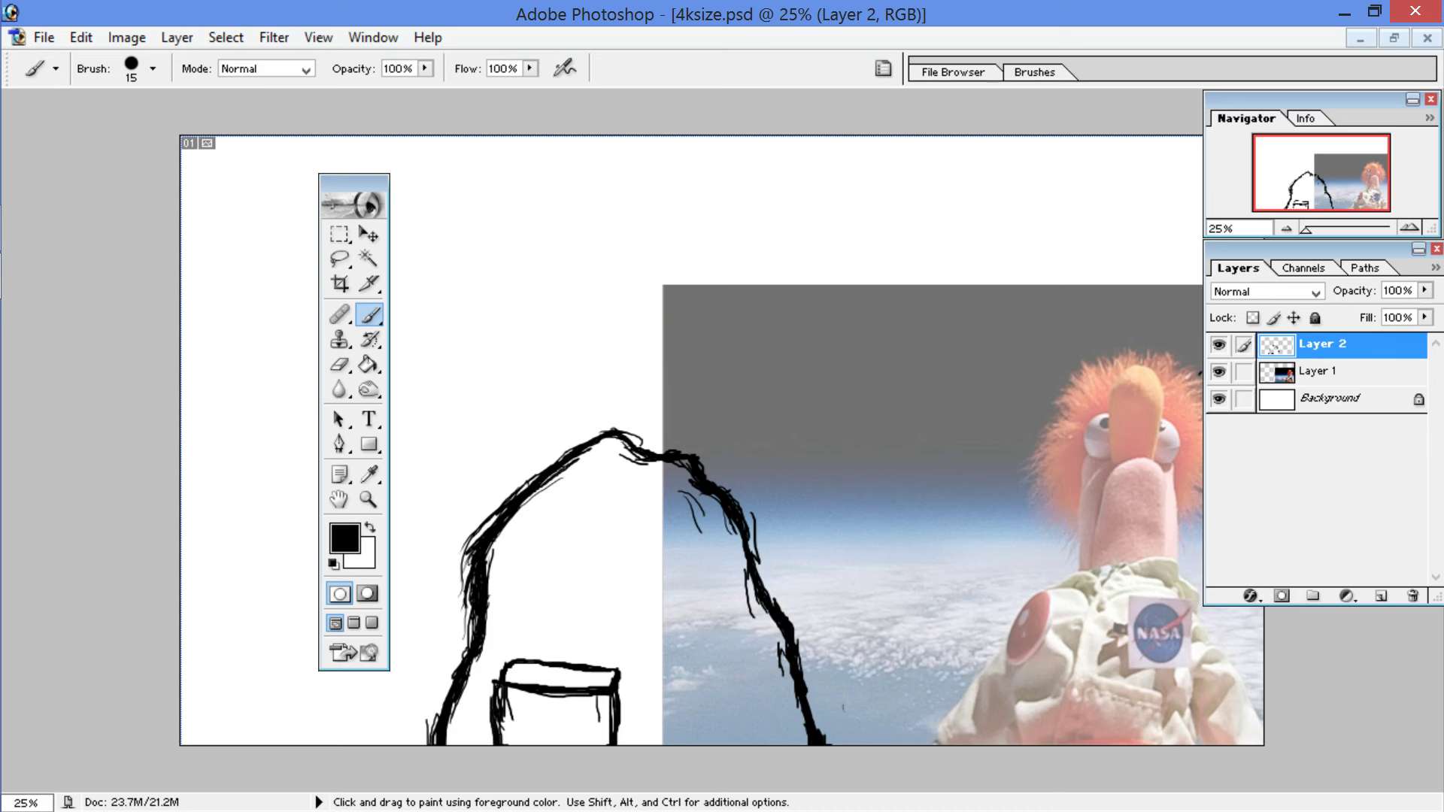
{"action": "left_click_drag", "start_coordinate": [505, 696], "coordinate": [614, 699]}
Step: Sketch a wavy inner line to the canvas's lower edge between the box and right outline, with short crossing marks beside it
{"action": "left_click_drag", "start_coordinate": [631, 640], "coordinate": [683, 601]}
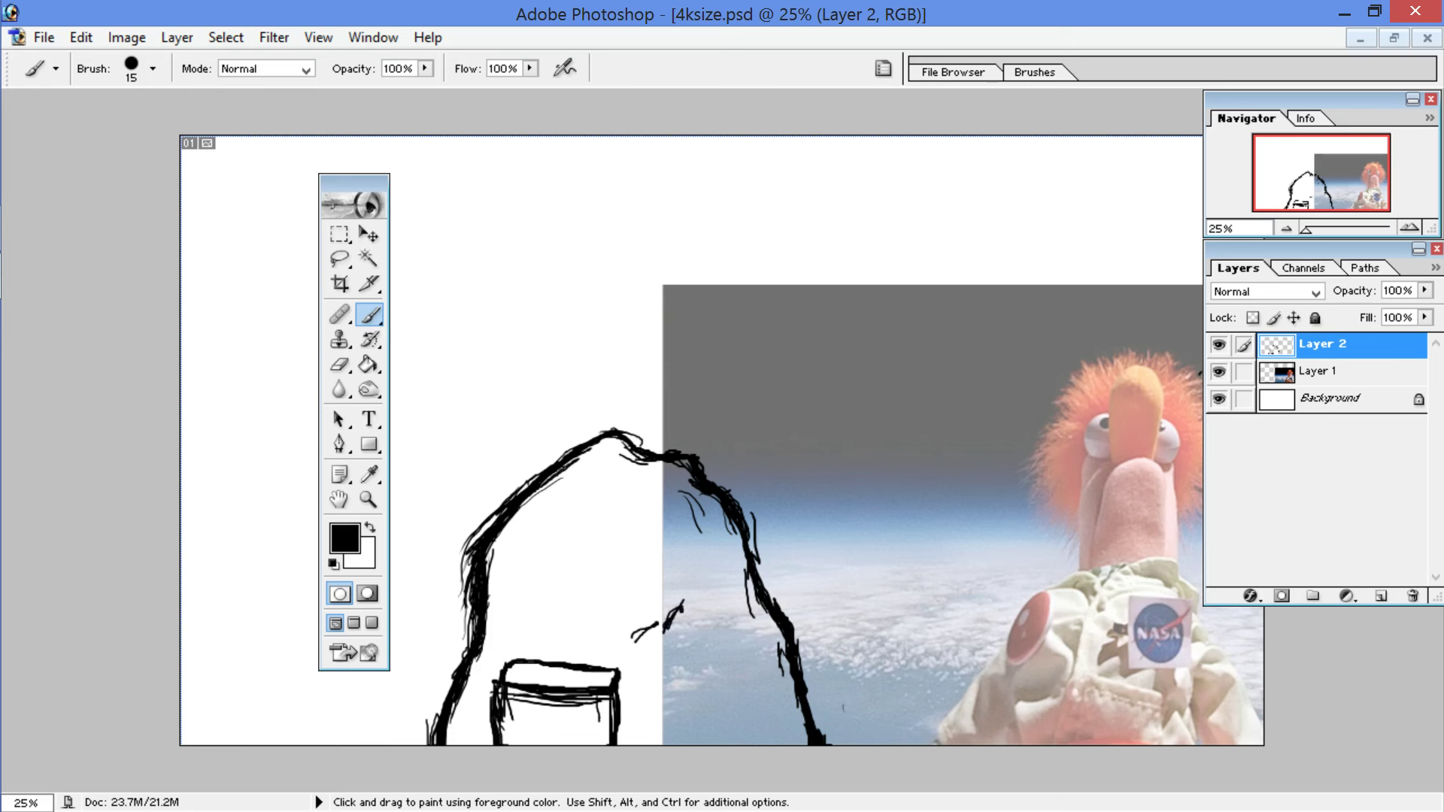
{"action": "left_click_drag", "start_coordinate": [640, 644], "coordinate": [662, 628]}
{"action": "mouse_move", "coordinate": [671, 629]}
{"action": "left_mouse_down"}
{"action": "mouse_move", "coordinate": [673, 670]}
{"action": "mouse_move", "coordinate": [667, 632]}
{"action": "left_mouse_up"}
{"action": "mouse_move", "coordinate": [664, 671]}
{"action": "left_mouse_down"}
{"action": "mouse_move", "coordinate": [684, 698]}
{"action": "mouse_move", "coordinate": [674, 681]}
{"action": "mouse_move", "coordinate": [686, 746]}
{"action": "mouse_move", "coordinate": [676, 611]}
{"action": "left_mouse_up"}
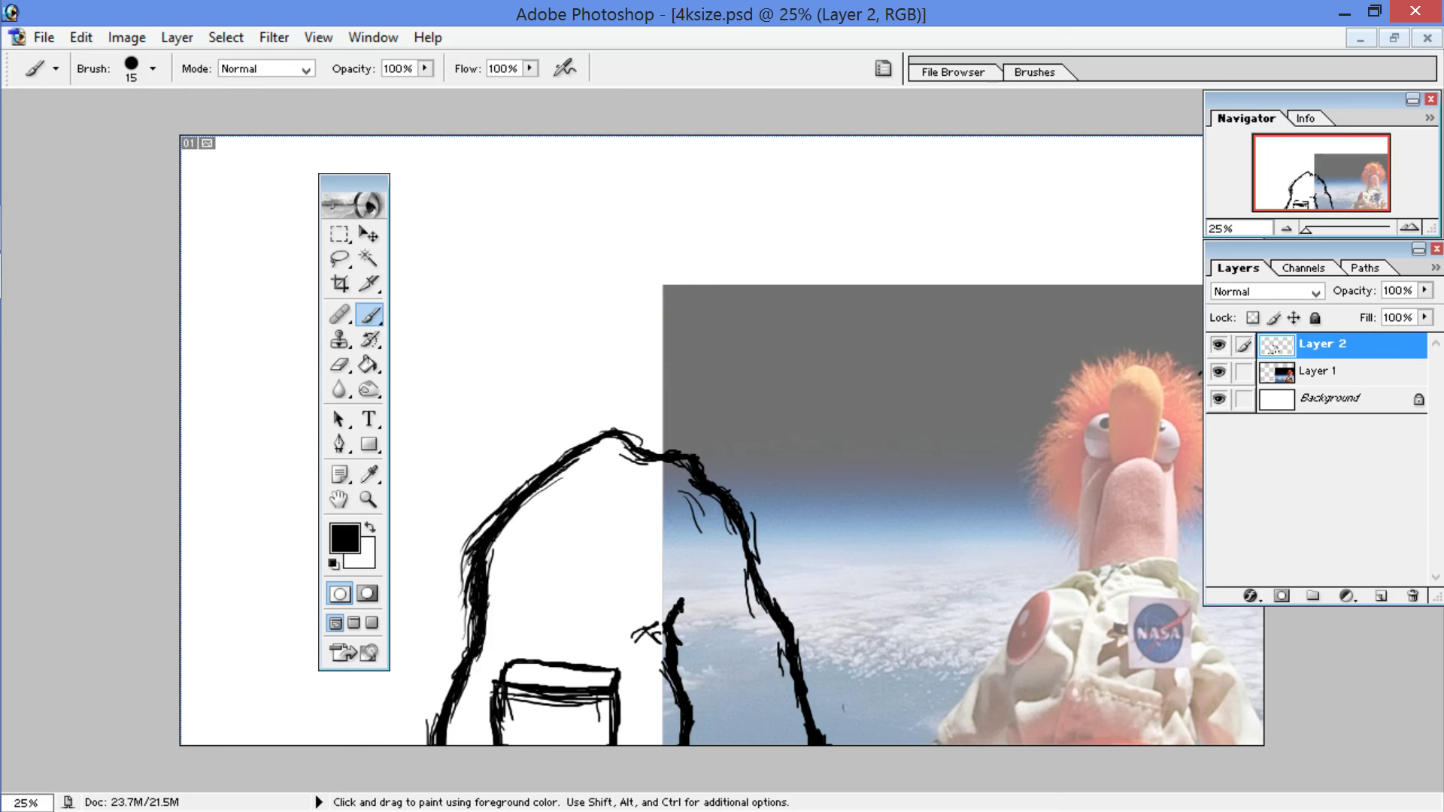
Step: Set up the Eraser tool with a hard round brush of 34 px diameter
{"action": "key", "text": "e"}
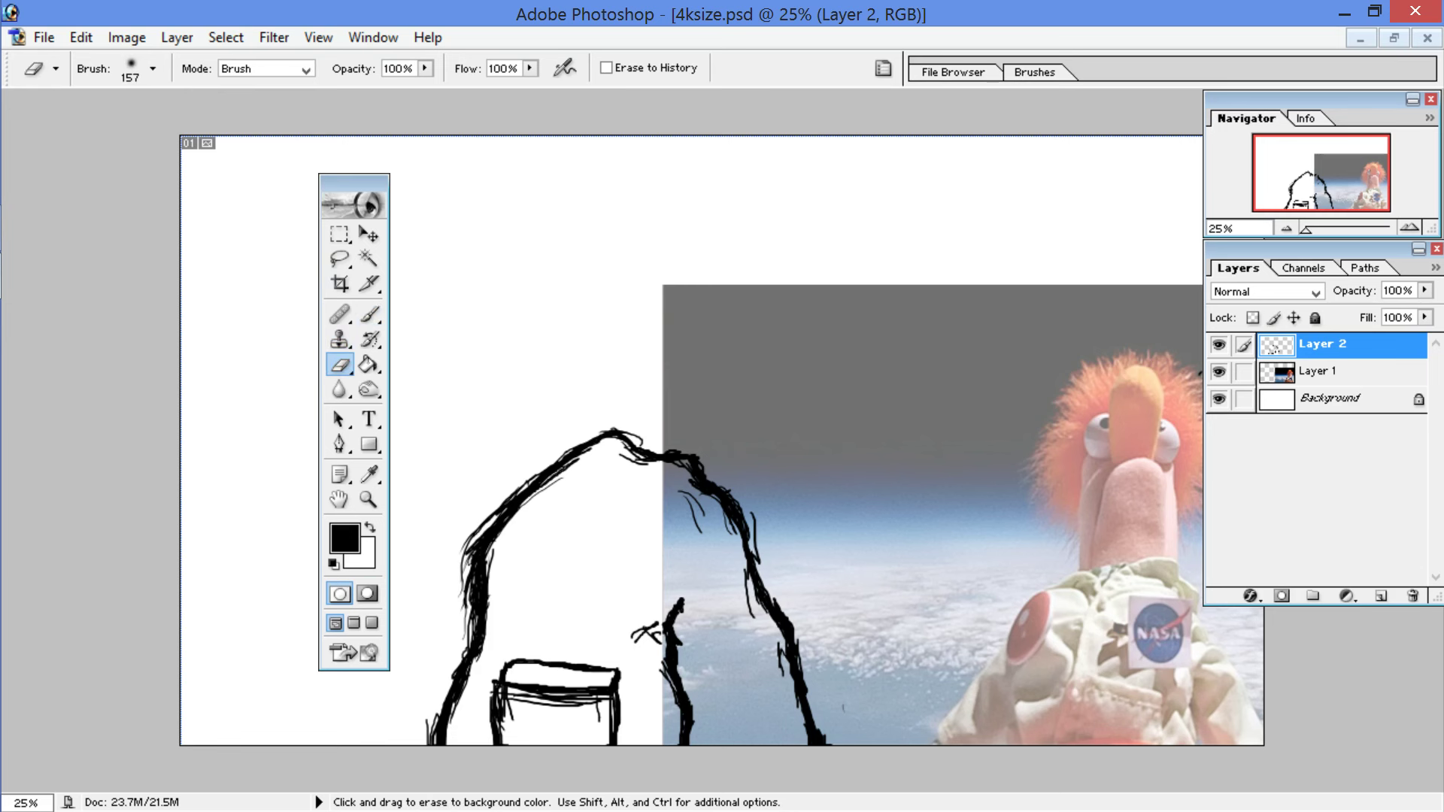
{"action": "left_click", "coordinate": [153, 68]}
{"action": "left_click", "coordinate": [237, 235]}
{"action": "left_click", "coordinate": [135, 294]}
{"action": "left_click_drag", "start_coordinate": [38, 127], "coordinate": [63, 125]}
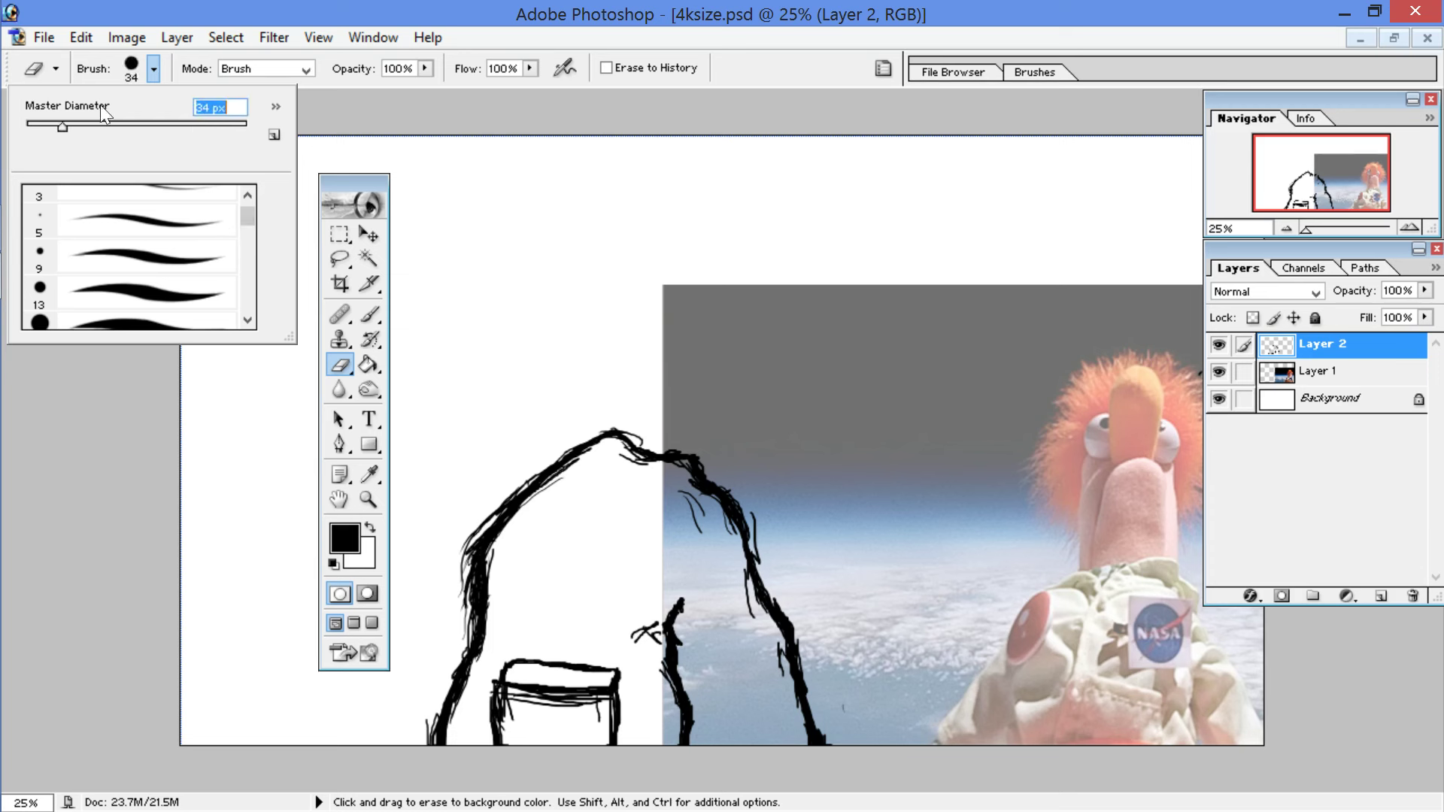
{"action": "key", "text": "Return"}
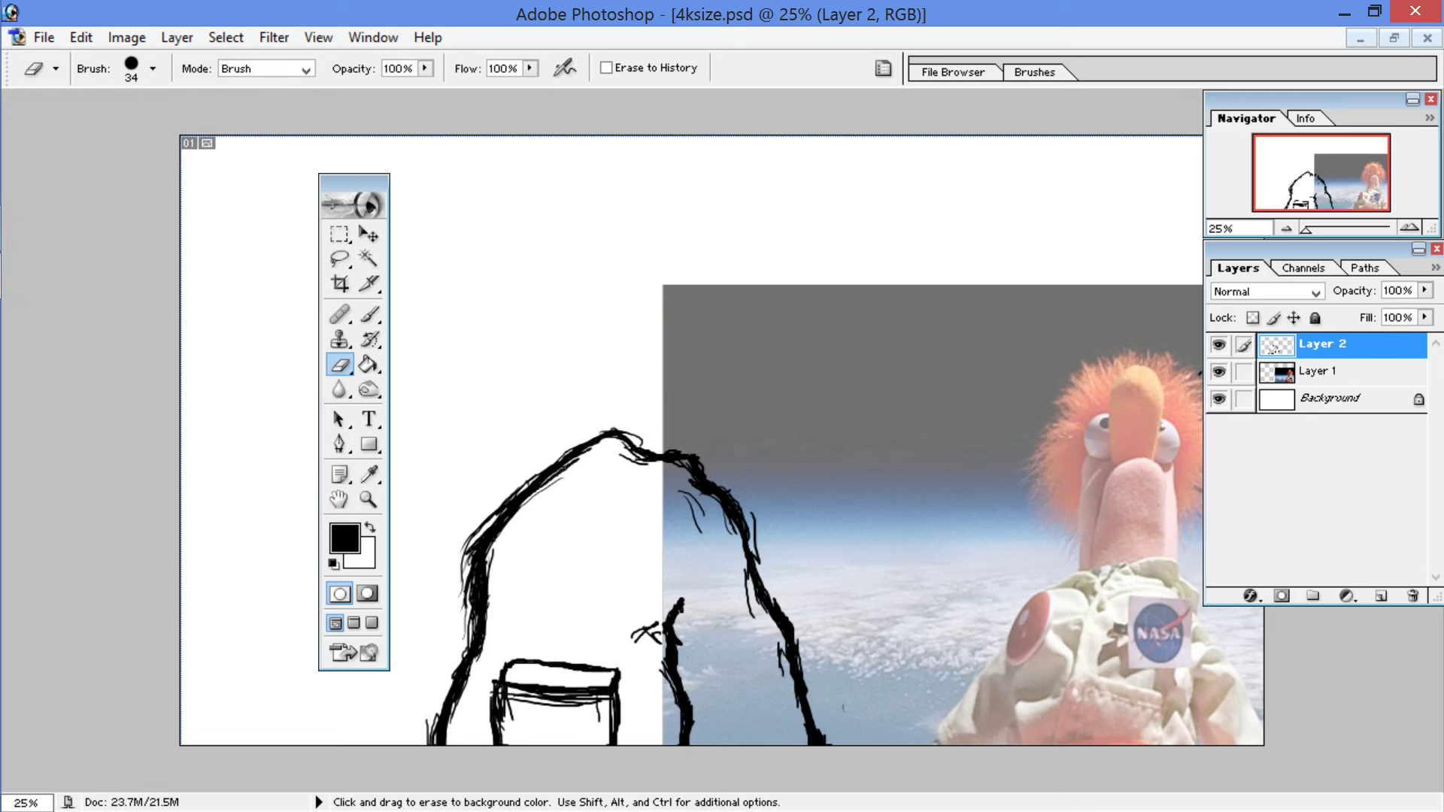
{"action": "left_click_drag", "start_coordinate": [464, 597], "coordinate": [483, 590]}
{"action": "left_click", "coordinate": [83, 42]}
{"action": "left_click", "coordinate": [106, 64]}
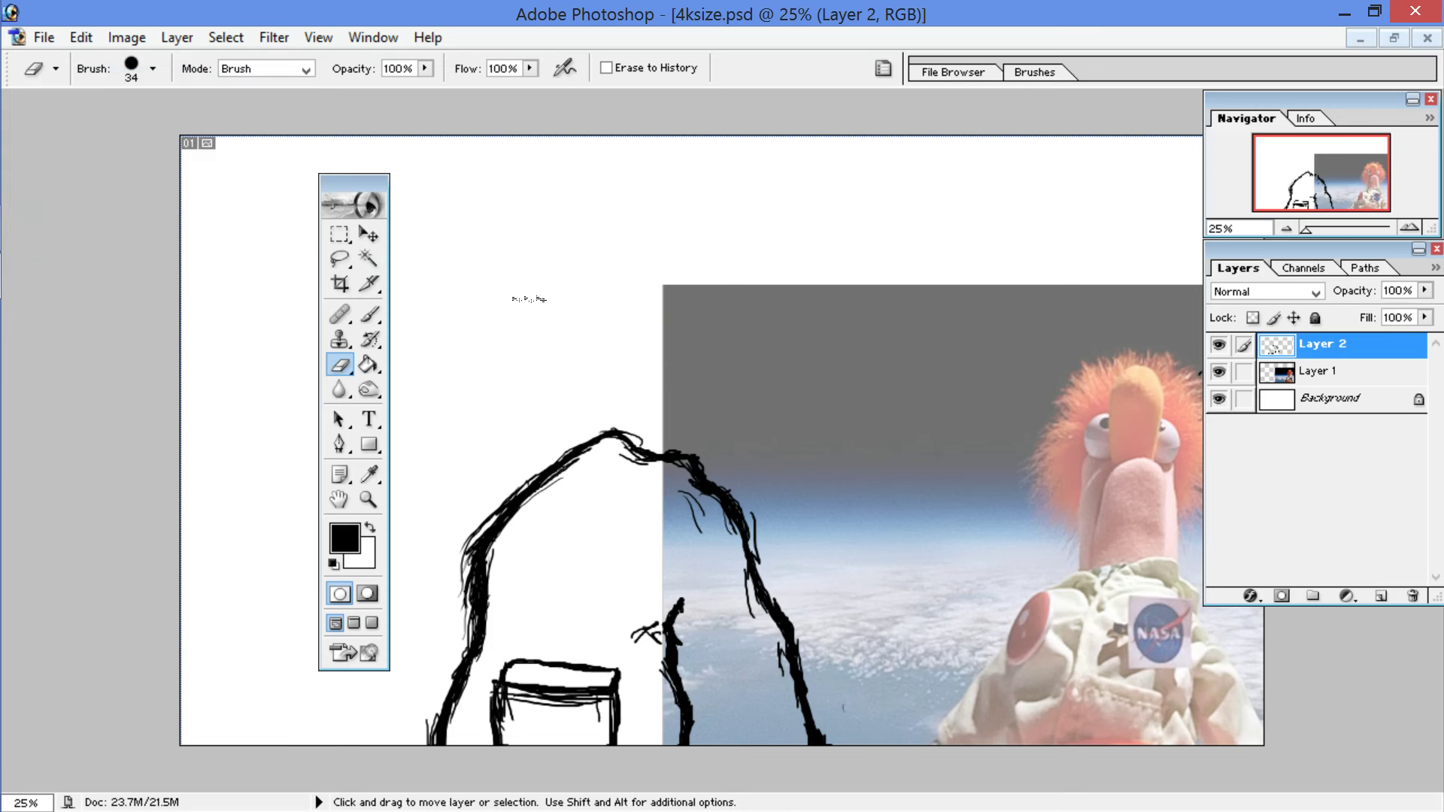
Step: Erase the stray strokes at the base of the outline's left side and slim its lower stretch on both edges
{"action": "key", "text": "ctrl+plus"}
{"action": "key", "text": "ctrl+plus"}
{"action": "mouse_move", "coordinate": [463, 348]}
{"action": "left_mouse_down"}
{"action": "mouse_move", "coordinate": [757, 80]}
{"action": "mouse_move", "coordinate": [557, 327]}
{"action": "left_mouse_up"}
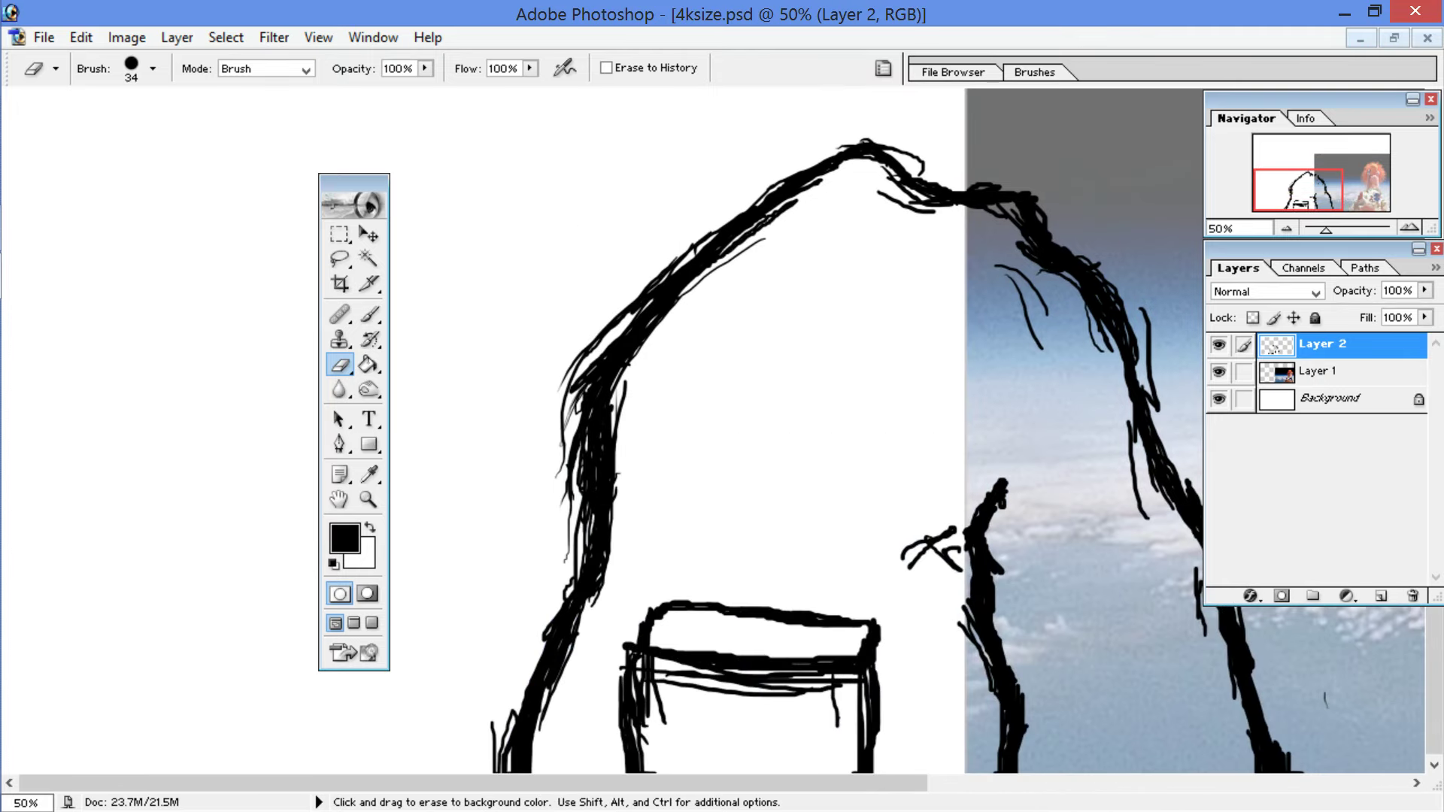
{"action": "left_click_drag", "start_coordinate": [490, 719], "coordinate": [505, 771]}
{"action": "mouse_move", "coordinate": [521, 692]}
{"action": "left_mouse_down"}
{"action": "mouse_move", "coordinate": [509, 761]}
{"action": "mouse_move", "coordinate": [547, 625]}
{"action": "left_mouse_up"}
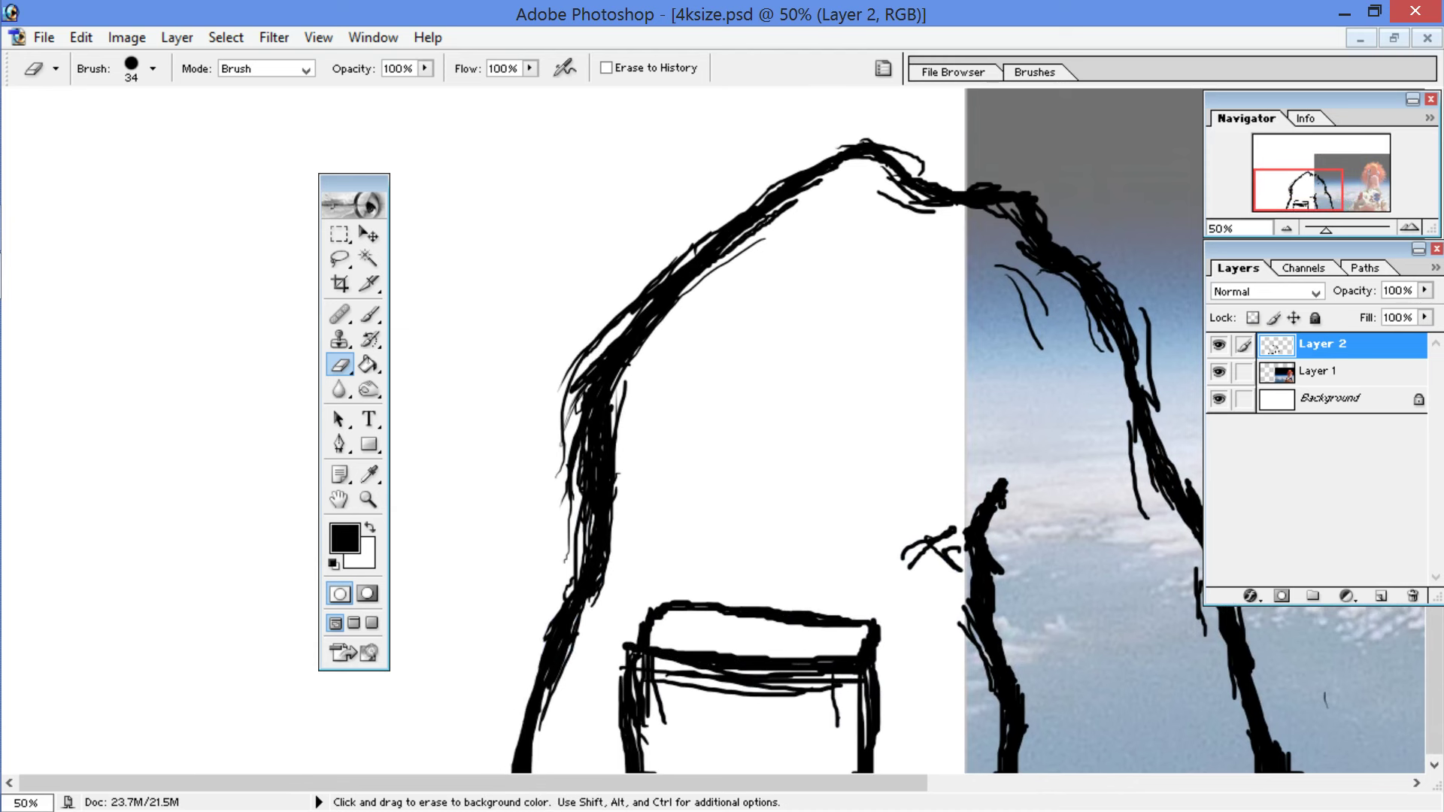
{"action": "mouse_move", "coordinate": [543, 731]}
{"action": "left_mouse_down"}
{"action": "mouse_move", "coordinate": [577, 631]}
{"action": "mouse_move", "coordinate": [564, 654]}
{"action": "left_mouse_up"}
{"action": "mouse_move", "coordinate": [536, 735]}
{"action": "left_mouse_down"}
{"action": "mouse_move", "coordinate": [598, 582]}
{"action": "mouse_move", "coordinate": [586, 564]}
{"action": "left_mouse_up"}
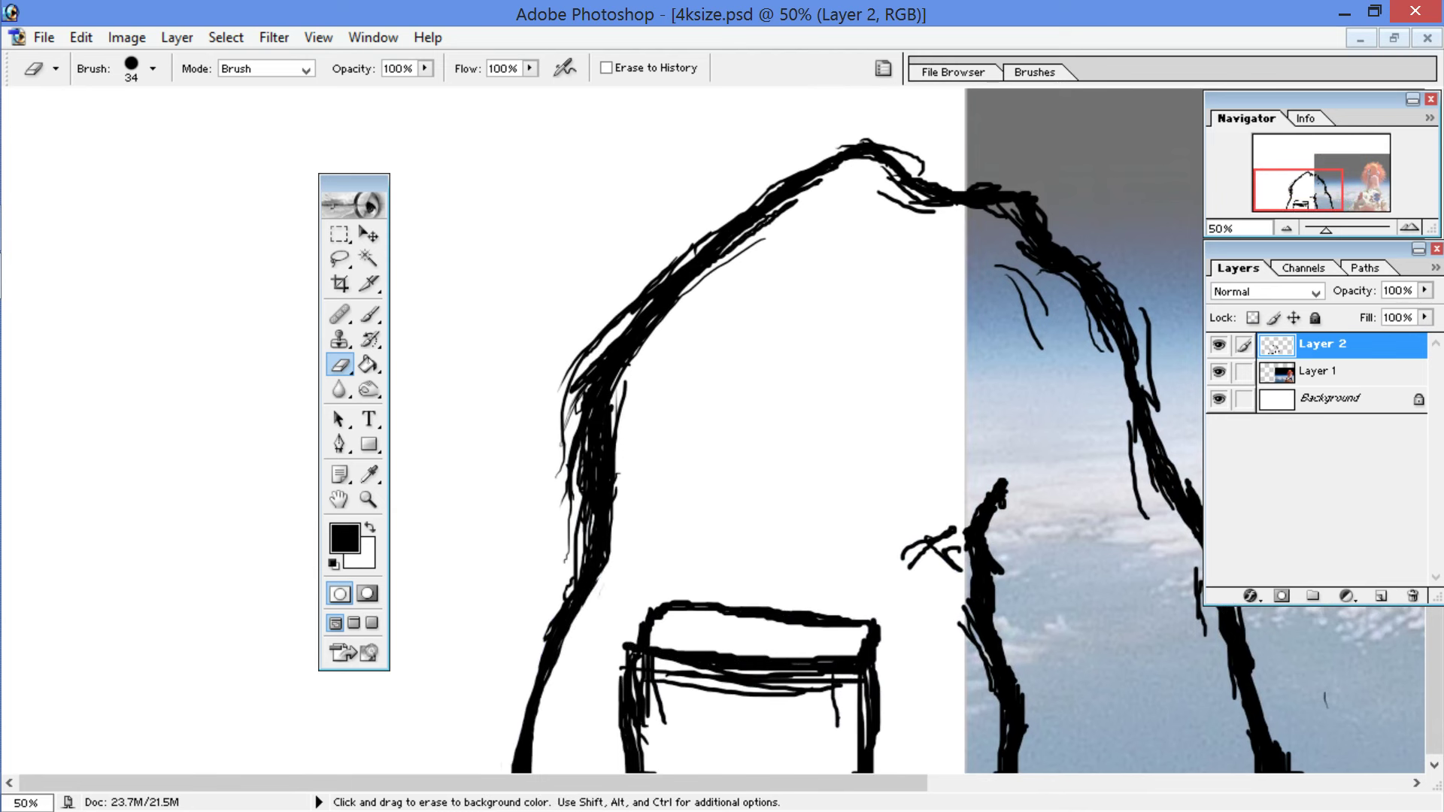
Step: Slim the left outline around its lower bend by erasing the rough strokes on its outer and inner edges
{"action": "key", "text": "ctrl+plus"}
{"action": "left_click_drag", "start_coordinate": [428, 375], "coordinate": [543, 260]}
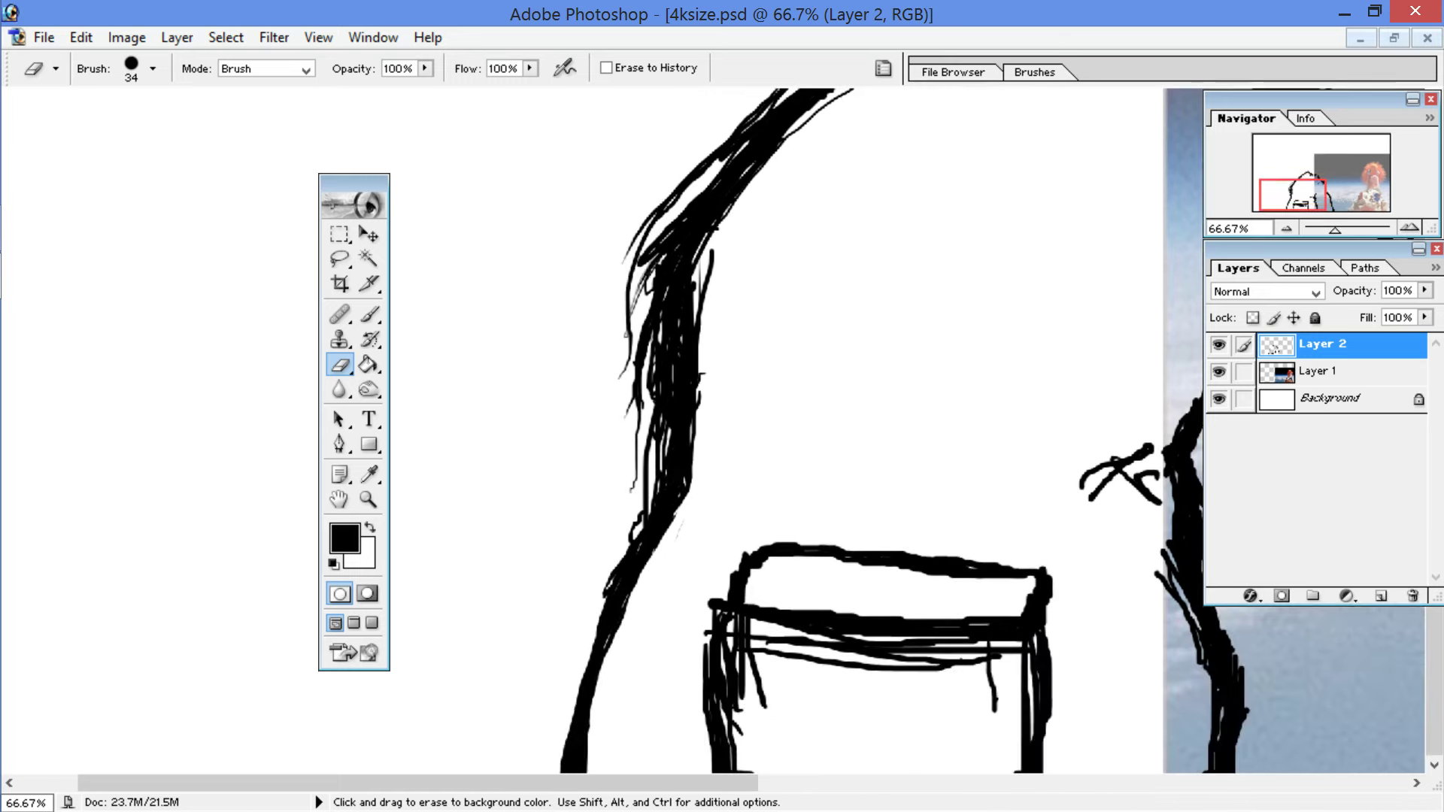
{"action": "mouse_move", "coordinate": [646, 501]}
{"action": "left_mouse_down"}
{"action": "mouse_move", "coordinate": [652, 487]}
{"action": "mouse_move", "coordinate": [600, 633]}
{"action": "left_mouse_up"}
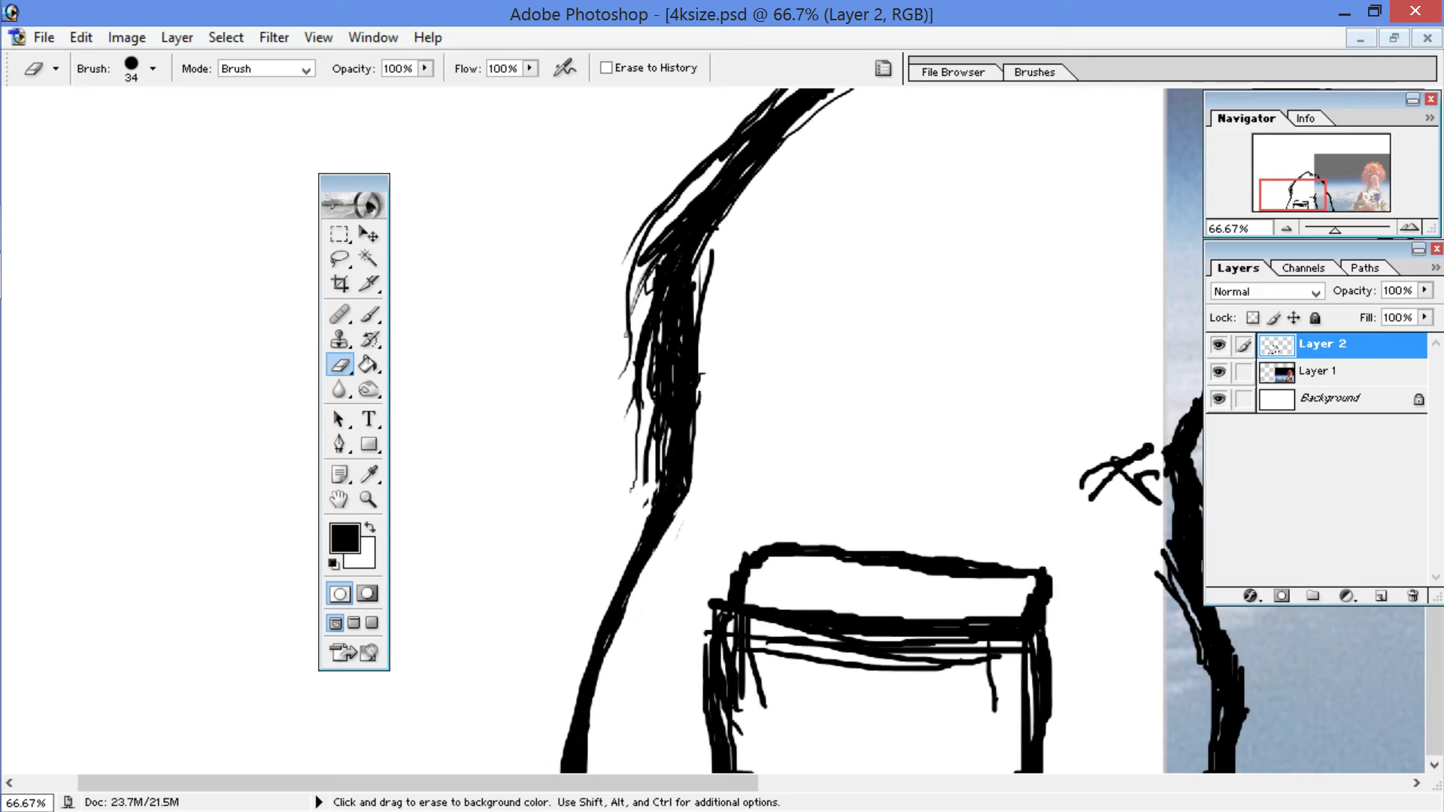
{"action": "left_click", "coordinate": [602, 679]}
{"action": "left_click_drag", "start_coordinate": [691, 504], "coordinate": [673, 537]}
{"action": "left_click_drag", "start_coordinate": [704, 456], "coordinate": [685, 508]}
Step: Erase the loose sketch strokes along the outer edge of the left outline, from the lower bend up to the shoulder
{"action": "left_click_drag", "start_coordinate": [631, 440], "coordinate": [629, 489]}
{"action": "left_click_drag", "start_coordinate": [634, 426], "coordinate": [639, 463]}
{"action": "left_click_drag", "start_coordinate": [622, 365], "coordinate": [633, 421]}
{"action": "left_click_drag", "start_coordinate": [624, 334], "coordinate": [639, 404]}
{"action": "left_click_drag", "start_coordinate": [628, 242], "coordinate": [632, 269]}
{"action": "left_click_drag", "start_coordinate": [647, 217], "coordinate": [630, 330]}
{"action": "mouse_move", "coordinate": [666, 207]}
{"action": "left_mouse_down"}
{"action": "mouse_move", "coordinate": [642, 299]}
{"action": "mouse_move", "coordinate": [628, 284]}
{"action": "mouse_move", "coordinate": [639, 380]}
{"action": "mouse_move", "coordinate": [650, 290]}
{"action": "mouse_move", "coordinate": [641, 406]}
{"action": "left_mouse_up"}
{"action": "mouse_move", "coordinate": [666, 236]}
{"action": "left_mouse_down"}
{"action": "mouse_move", "coordinate": [651, 383]}
{"action": "mouse_move", "coordinate": [661, 363]}
{"action": "left_mouse_up"}
{"action": "mouse_move", "coordinate": [697, 201]}
{"action": "left_mouse_down"}
{"action": "mouse_move", "coordinate": [684, 247]}
{"action": "mouse_move", "coordinate": [675, 232]}
{"action": "mouse_move", "coordinate": [645, 474]}
{"action": "left_mouse_up"}
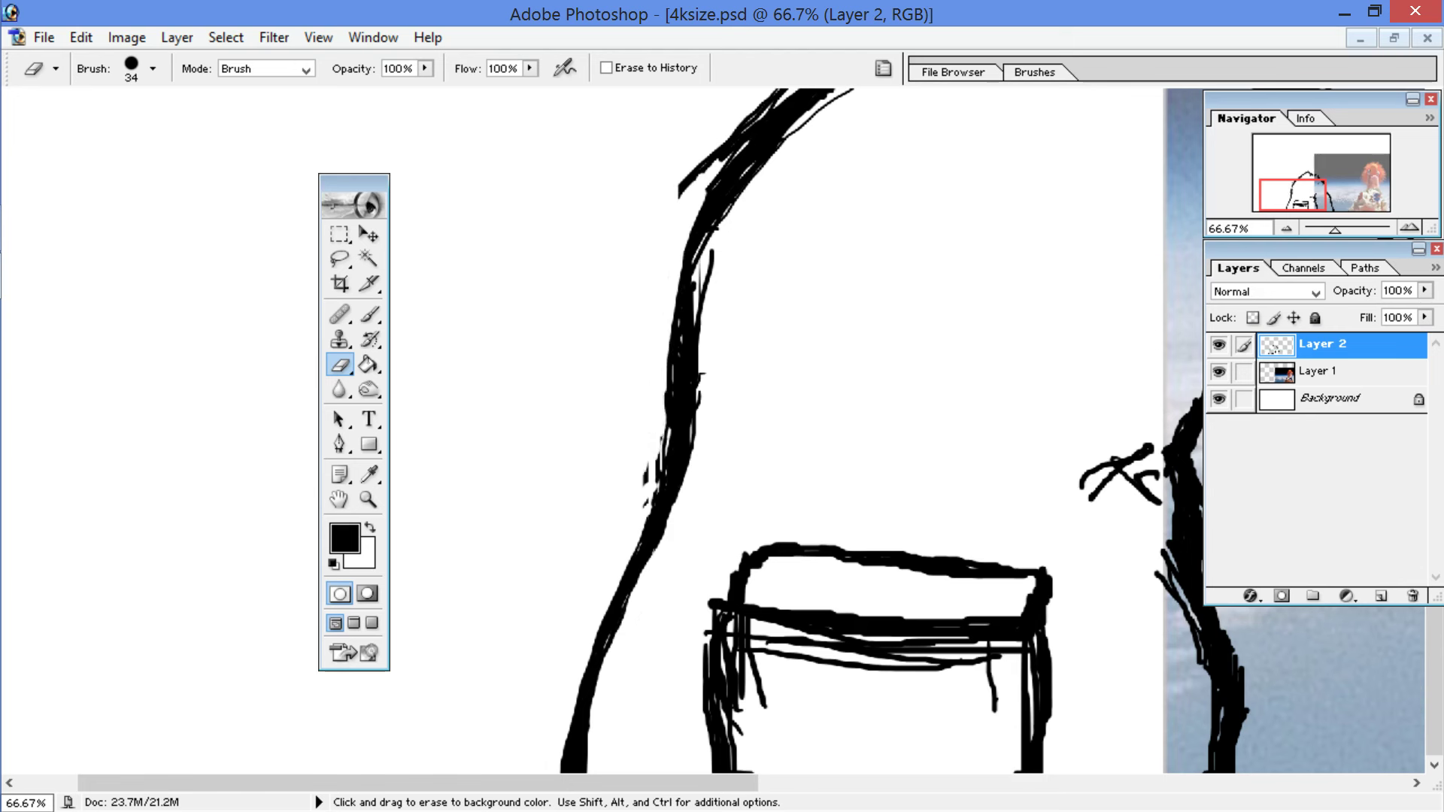
Step: Erase the leftover specks outside the left outline and smooth both edges of its vertical stretch
{"action": "mouse_move", "coordinate": [647, 468]}
{"action": "left_mouse_down"}
{"action": "mouse_move", "coordinate": [641, 504]}
{"action": "mouse_move", "coordinate": [668, 395]}
{"action": "mouse_move", "coordinate": [670, 457]}
{"action": "left_mouse_up"}
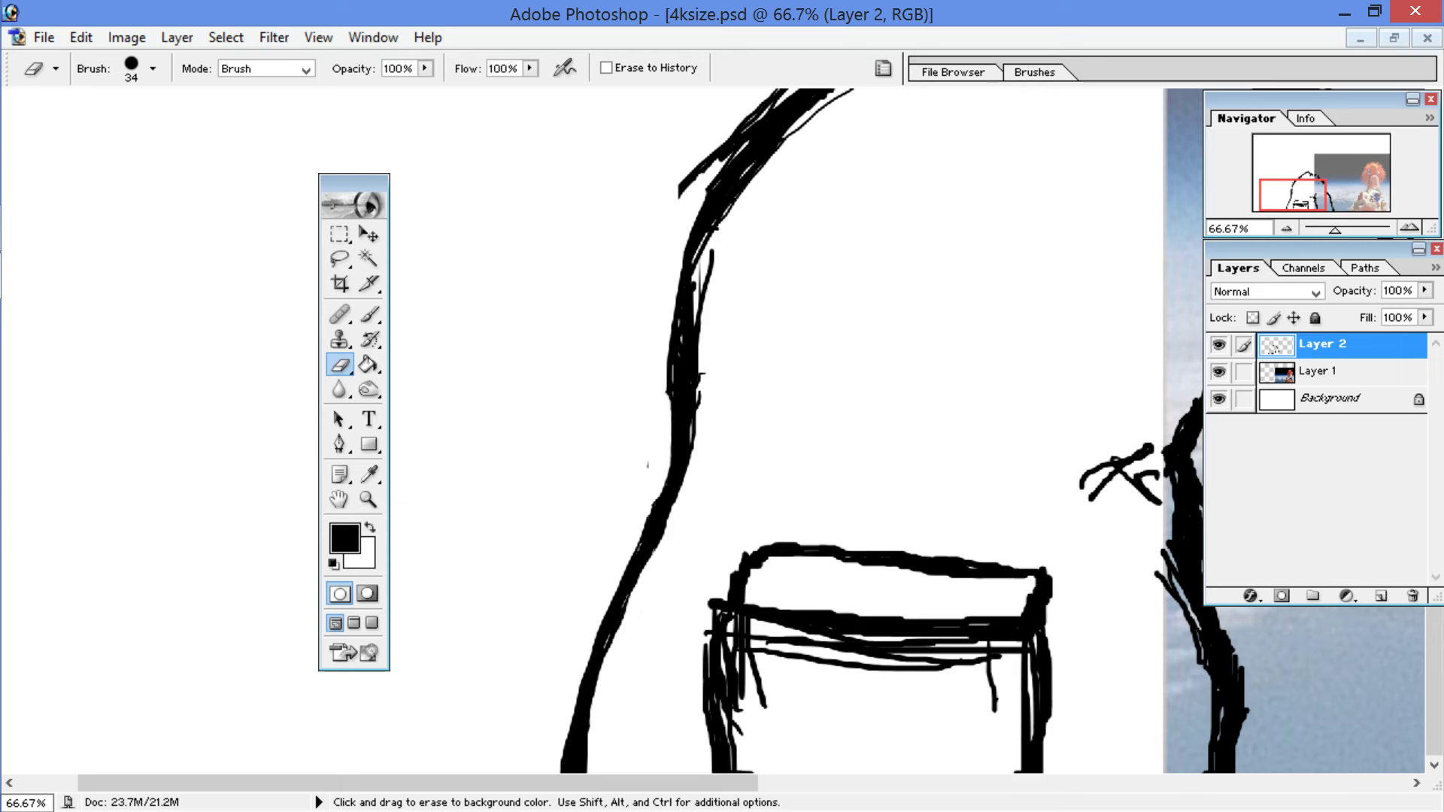
{"action": "left_click_drag", "start_coordinate": [668, 396], "coordinate": [676, 293]}
{"action": "left_click_drag", "start_coordinate": [701, 430], "coordinate": [697, 373]}
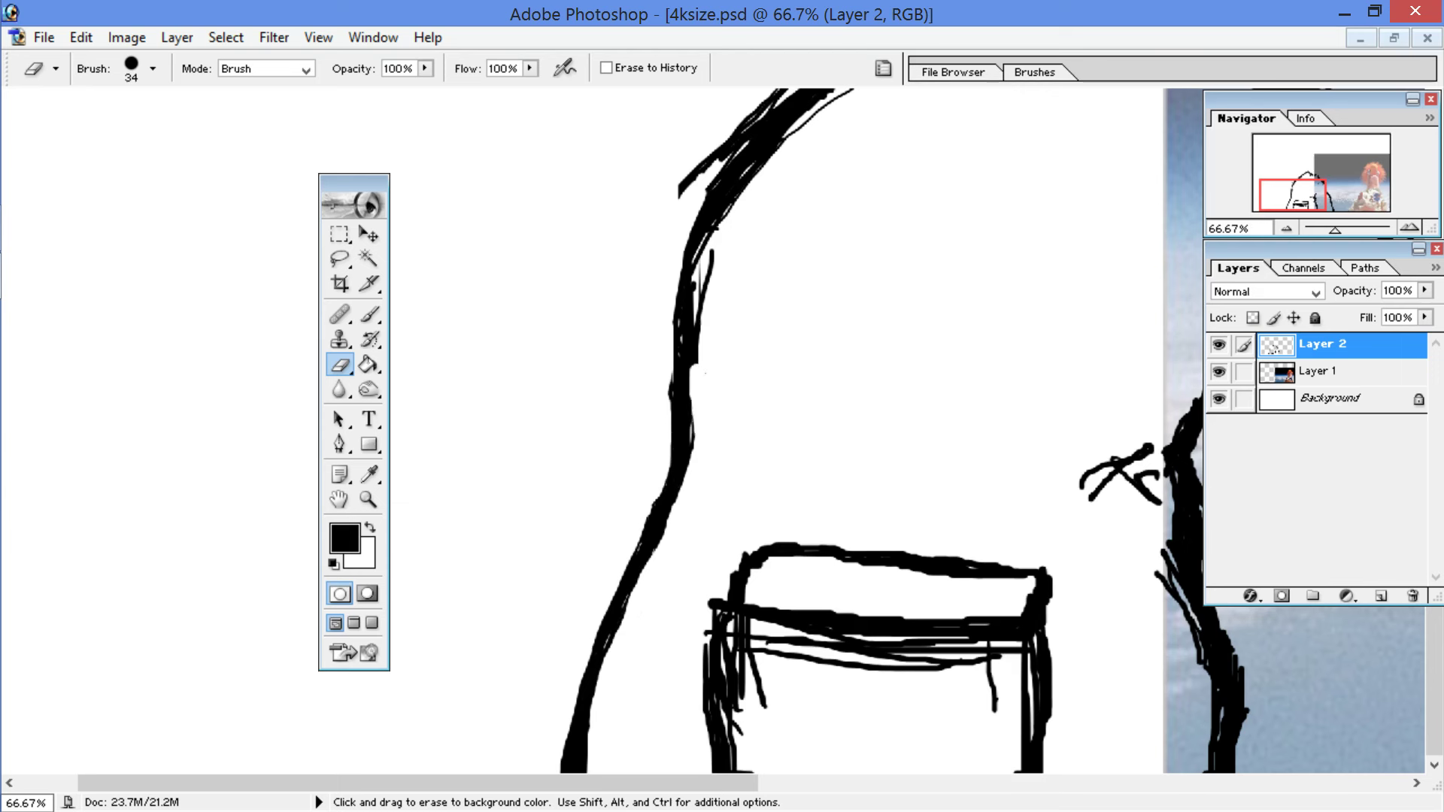
{"action": "mouse_move", "coordinate": [705, 363]}
{"action": "left_mouse_down"}
{"action": "mouse_move", "coordinate": [698, 331]}
{"action": "mouse_move", "coordinate": [695, 376]}
{"action": "mouse_move", "coordinate": [710, 263]}
{"action": "mouse_move", "coordinate": [694, 323]}
{"action": "left_mouse_up"}
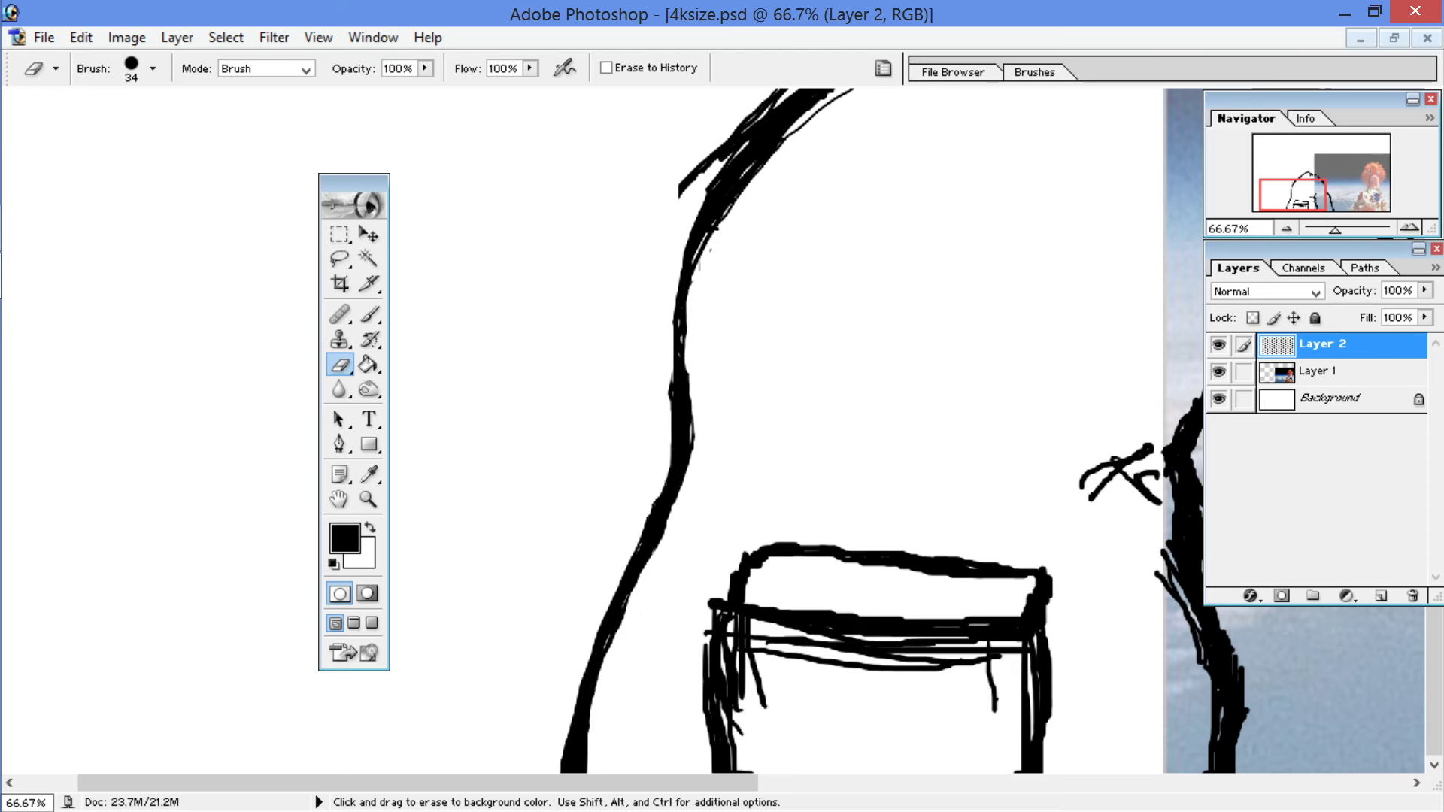
Step: Thin the outline's upper-left slope by erasing the excess strokes above and below it from the shoulder upward
{"action": "left_click_drag", "start_coordinate": [519, 172], "coordinate": [446, 427]}
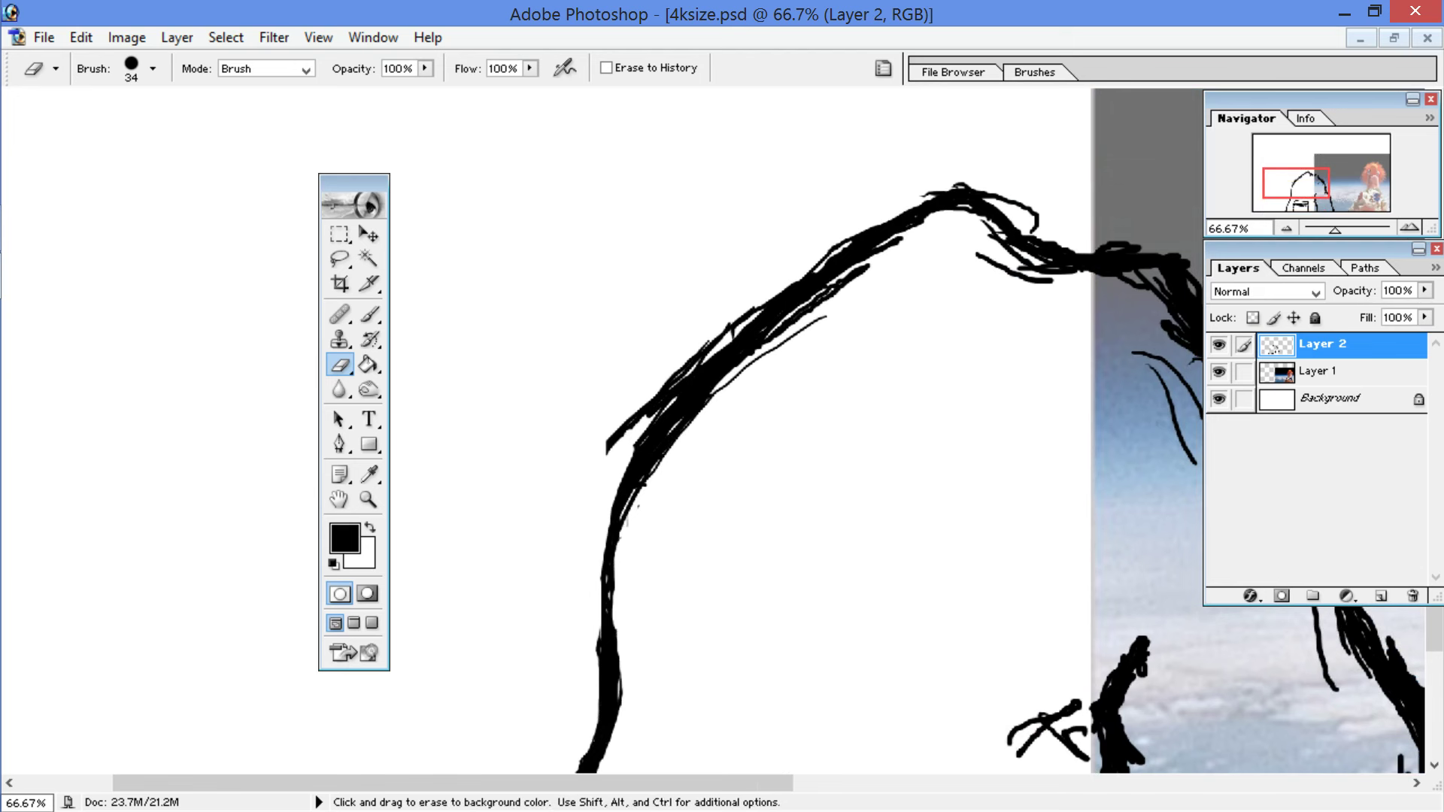
{"action": "left_click_drag", "start_coordinate": [610, 442], "coordinate": [706, 342]}
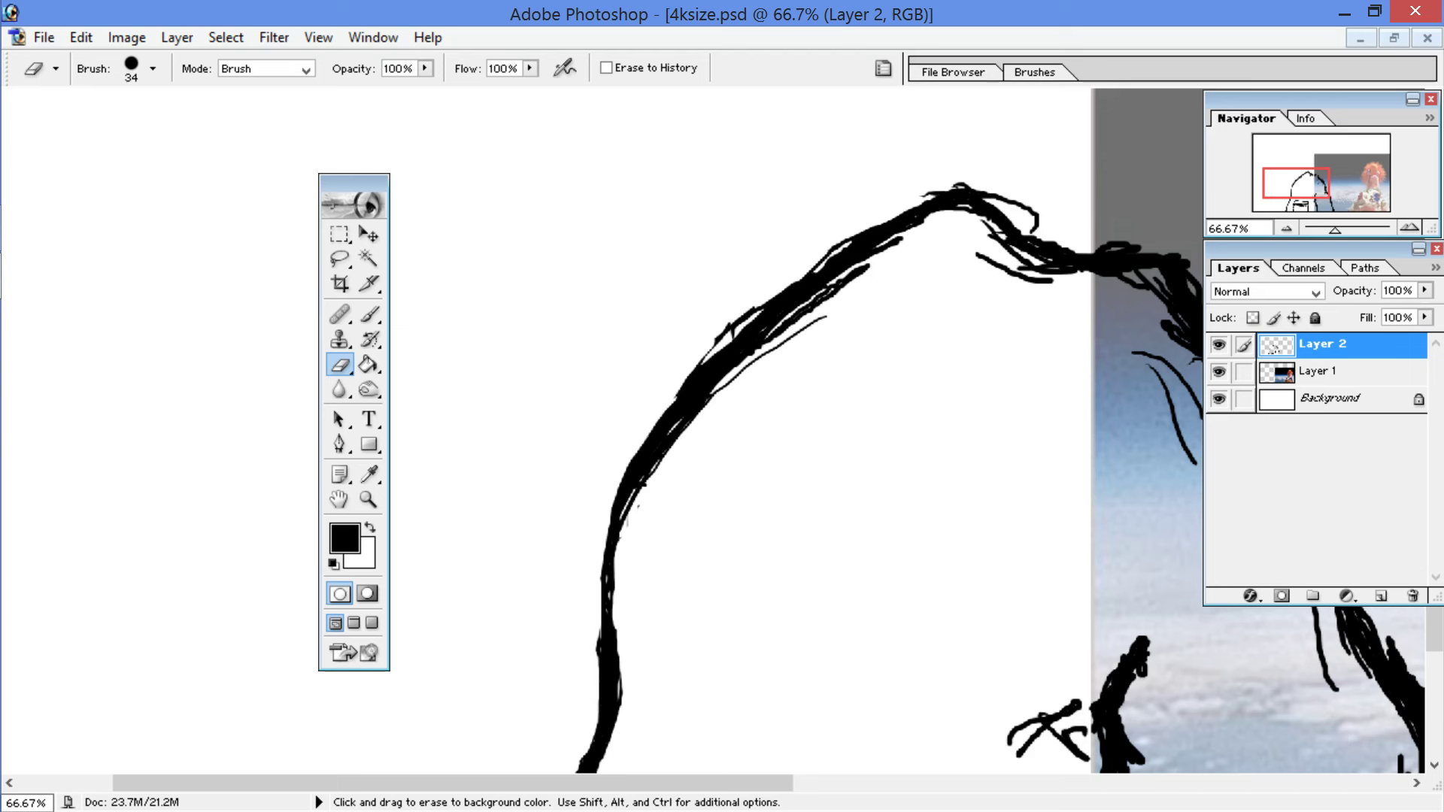
{"action": "mouse_move", "coordinate": [710, 343]}
{"action": "left_mouse_down"}
{"action": "mouse_move", "coordinate": [733, 327]}
{"action": "mouse_move", "coordinate": [662, 421]}
{"action": "left_mouse_up"}
{"action": "mouse_move", "coordinate": [636, 494]}
{"action": "left_mouse_down"}
{"action": "mouse_move", "coordinate": [621, 541]}
{"action": "mouse_move", "coordinate": [660, 440]}
{"action": "mouse_move", "coordinate": [688, 421]}
{"action": "left_mouse_up"}
{"action": "left_click_drag", "start_coordinate": [636, 493], "coordinate": [814, 295]}
{"action": "mouse_move", "coordinate": [741, 376]}
{"action": "left_mouse_down"}
{"action": "mouse_move", "coordinate": [840, 286]}
{"action": "mouse_move", "coordinate": [820, 322]}
{"action": "mouse_move", "coordinate": [794, 324]}
{"action": "left_mouse_up"}
{"action": "left_click_drag", "start_coordinate": [836, 277], "coordinate": [864, 264]}
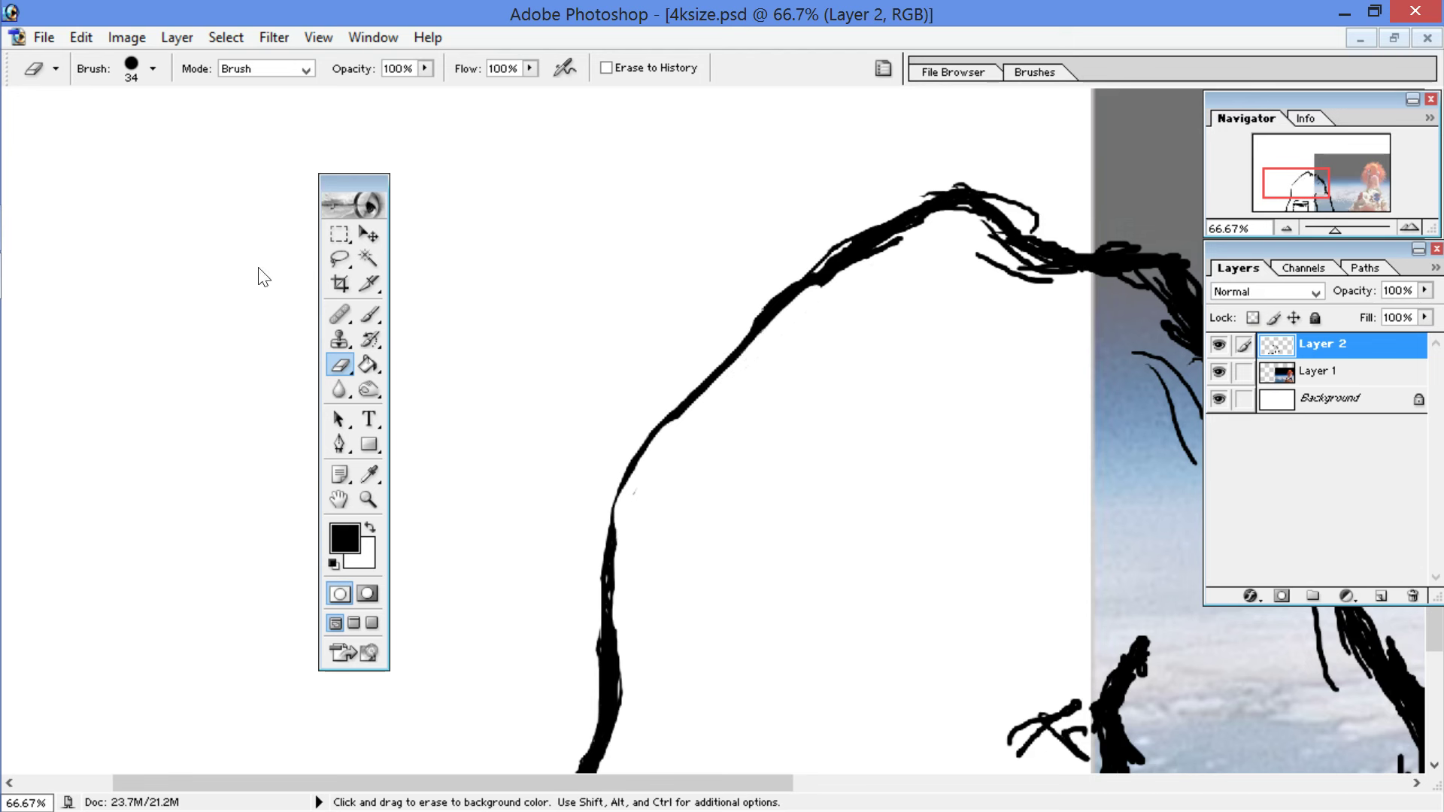
Step: Thicken the narrow joint at the left shoulder with the 15 px brush and erase the stray marks beside it
{"action": "left_click", "coordinate": [370, 314]}
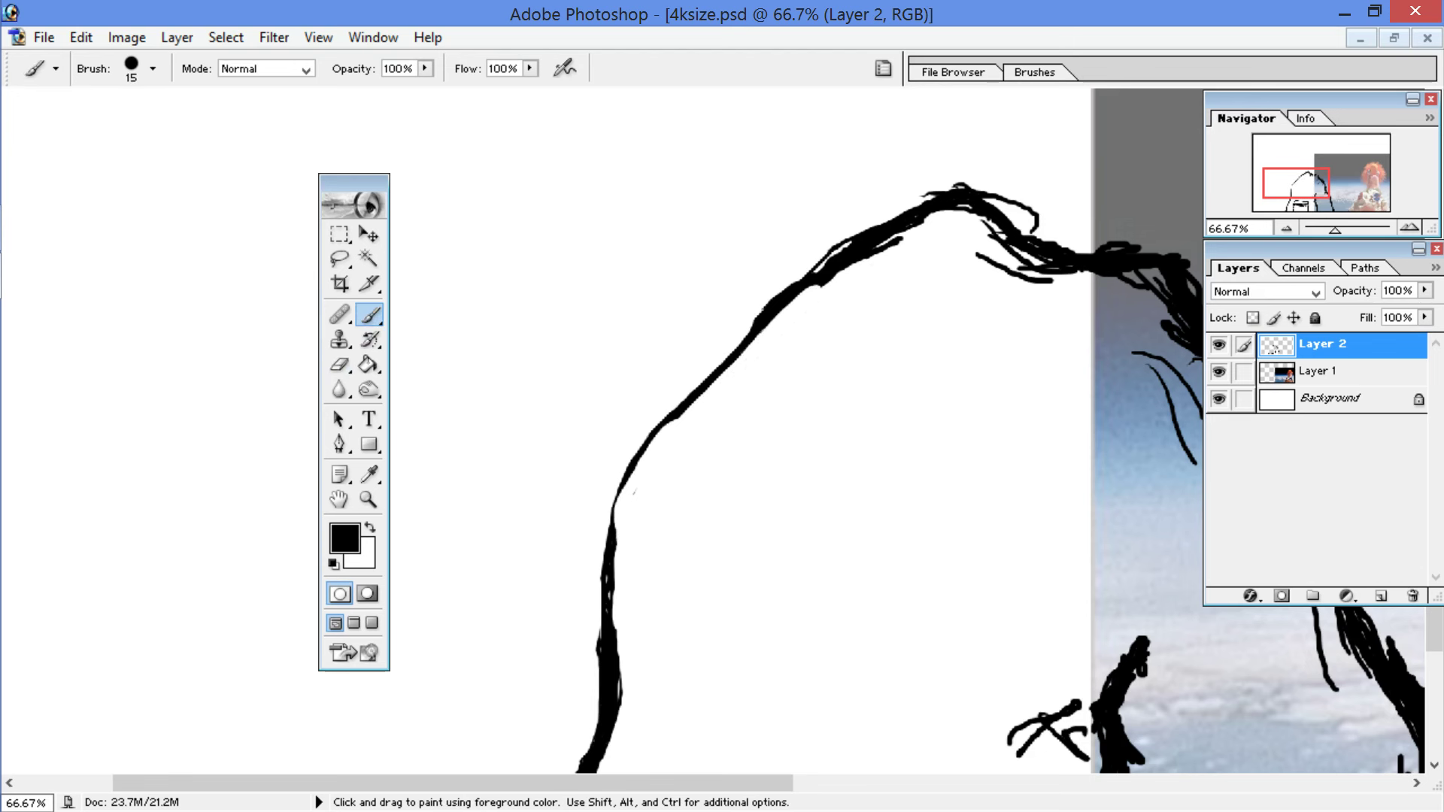
{"action": "mouse_move", "coordinate": [602, 483]}
{"action": "left_mouse_down"}
{"action": "mouse_move", "coordinate": [602, 527]}
{"action": "mouse_move", "coordinate": [620, 523]}
{"action": "left_mouse_up"}
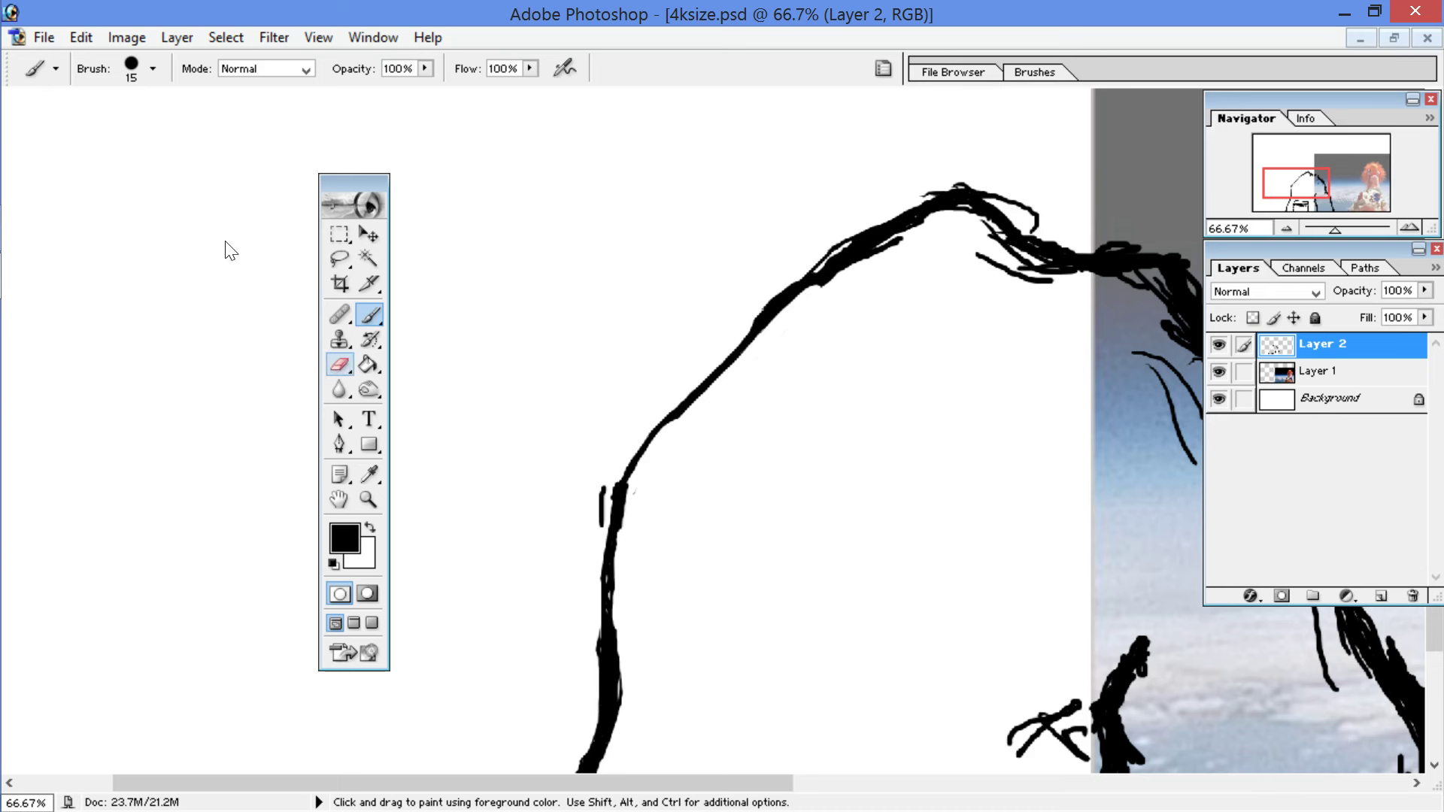
{"action": "key", "text": "e"}
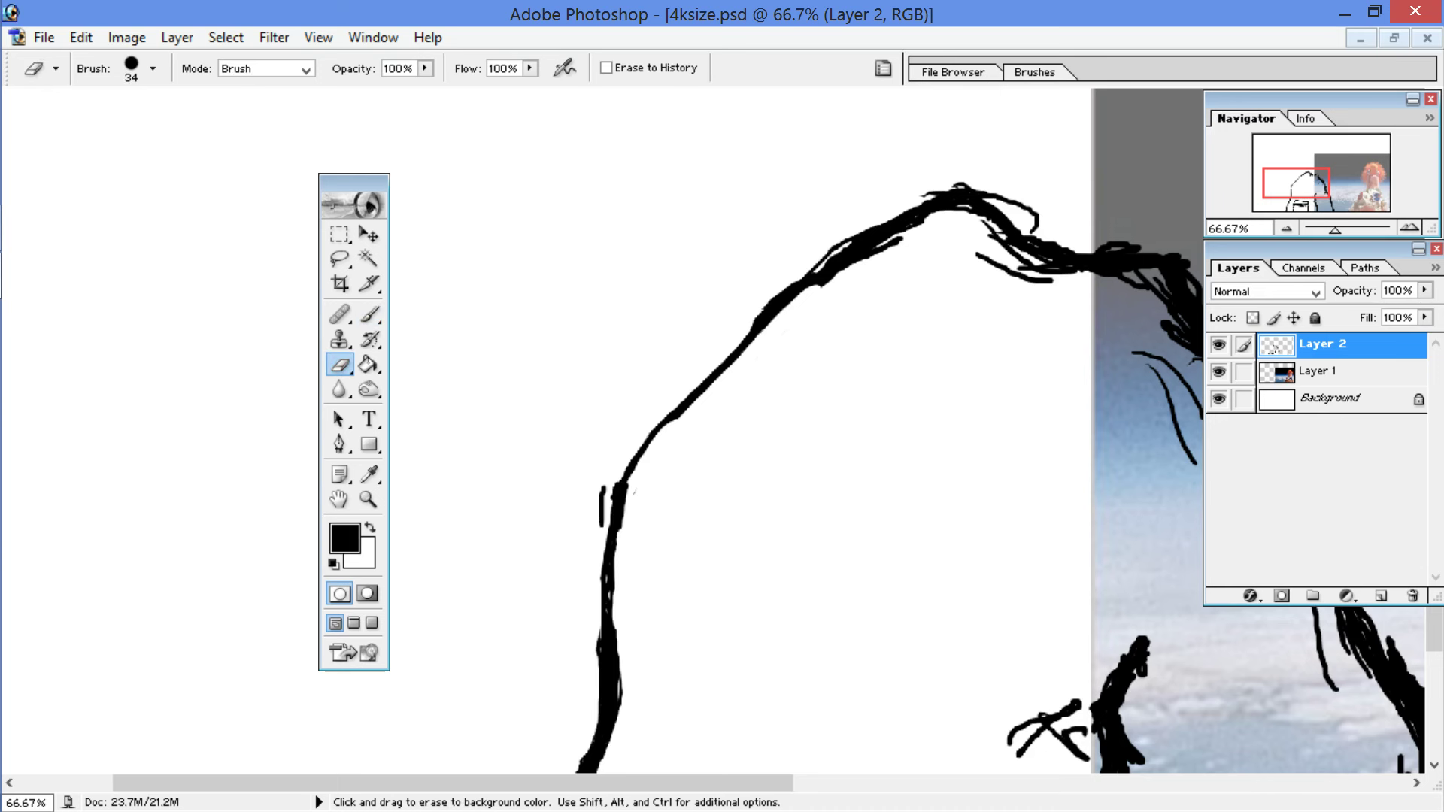
{"action": "left_click_drag", "start_coordinate": [593, 515], "coordinate": [599, 488]}
{"action": "left_click", "coordinate": [602, 519]}
{"action": "left_click", "coordinate": [607, 492]}
{"action": "mouse_move", "coordinate": [606, 497]}
{"action": "left_mouse_down"}
{"action": "mouse_move", "coordinate": [612, 480]}
{"action": "mouse_move", "coordinate": [633, 496]}
{"action": "left_mouse_up"}
Step: Smooth both edges of the left slope up to the peak and erase the loose strokes above the peak
{"action": "mouse_move", "coordinate": [580, 309]}
{"action": "left_mouse_down"}
{"action": "mouse_move", "coordinate": [406, 312]}
{"action": "mouse_move", "coordinate": [342, 353]}
{"action": "left_mouse_up"}
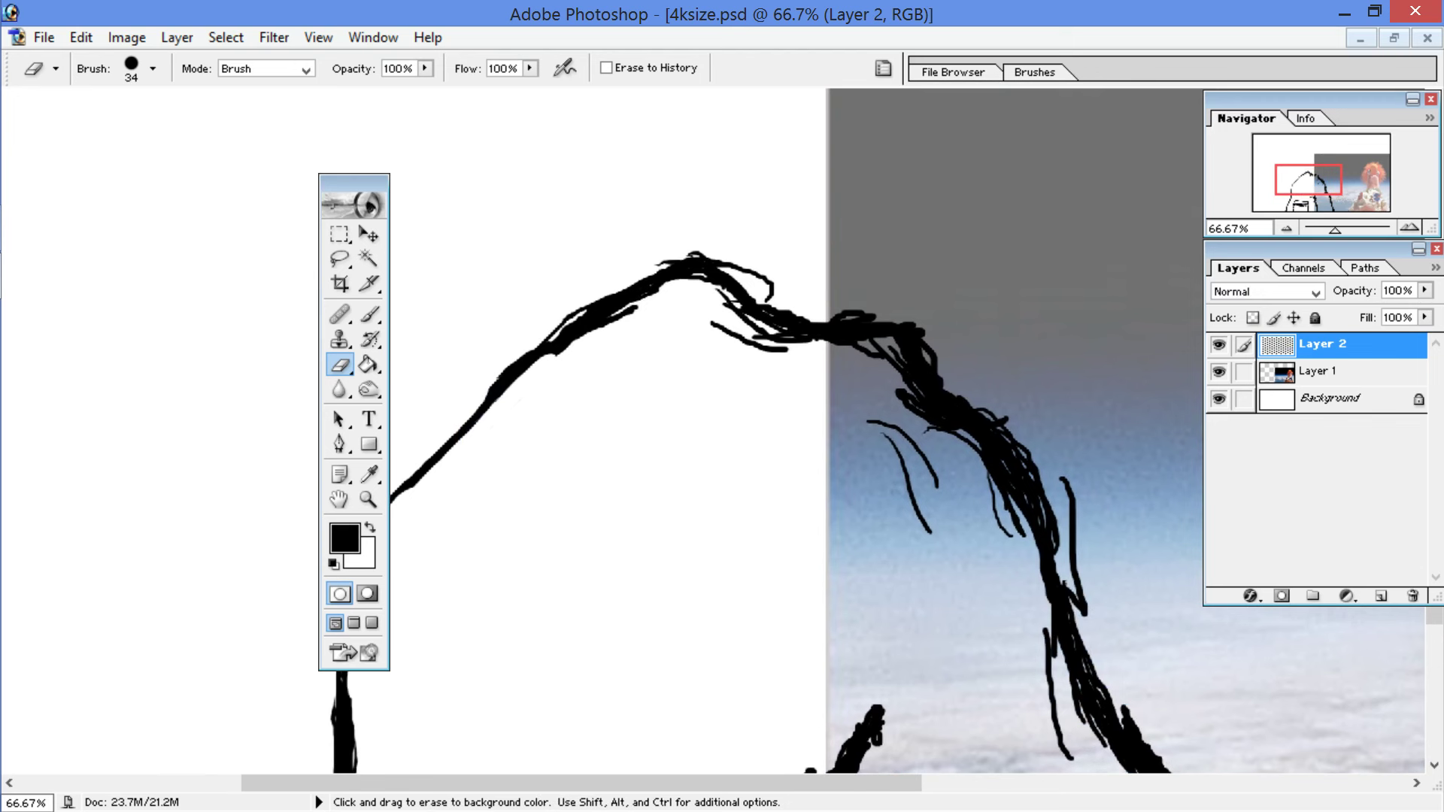
{"action": "mouse_move", "coordinate": [549, 325]}
{"action": "left_mouse_down"}
{"action": "mouse_move", "coordinate": [665, 257]}
{"action": "mouse_move", "coordinate": [647, 273]}
{"action": "left_mouse_up"}
{"action": "mouse_move", "coordinate": [490, 378]}
{"action": "left_mouse_down"}
{"action": "mouse_move", "coordinate": [548, 331]}
{"action": "mouse_move", "coordinate": [645, 288]}
{"action": "left_mouse_up"}
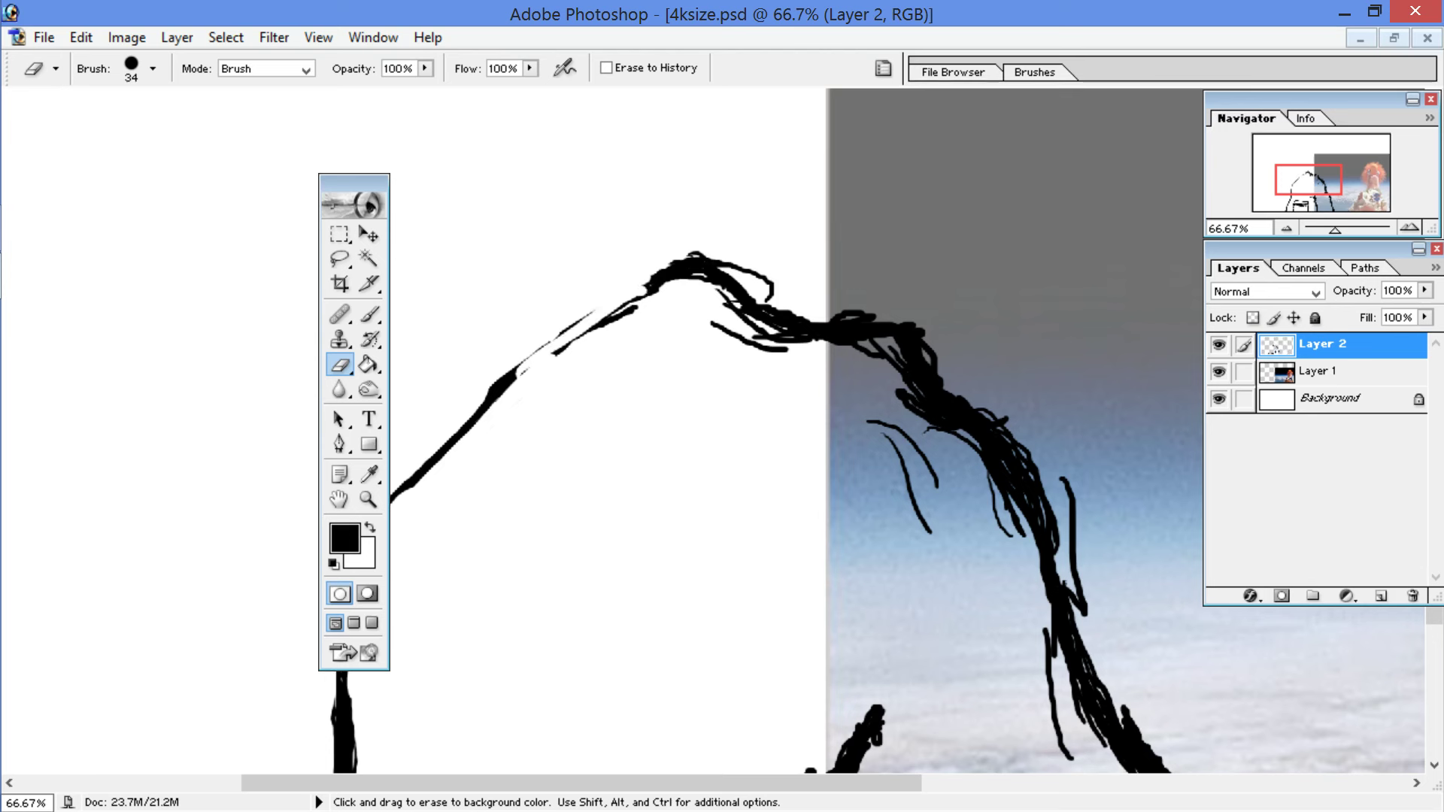
{"action": "key", "text": "ctrl+z"}
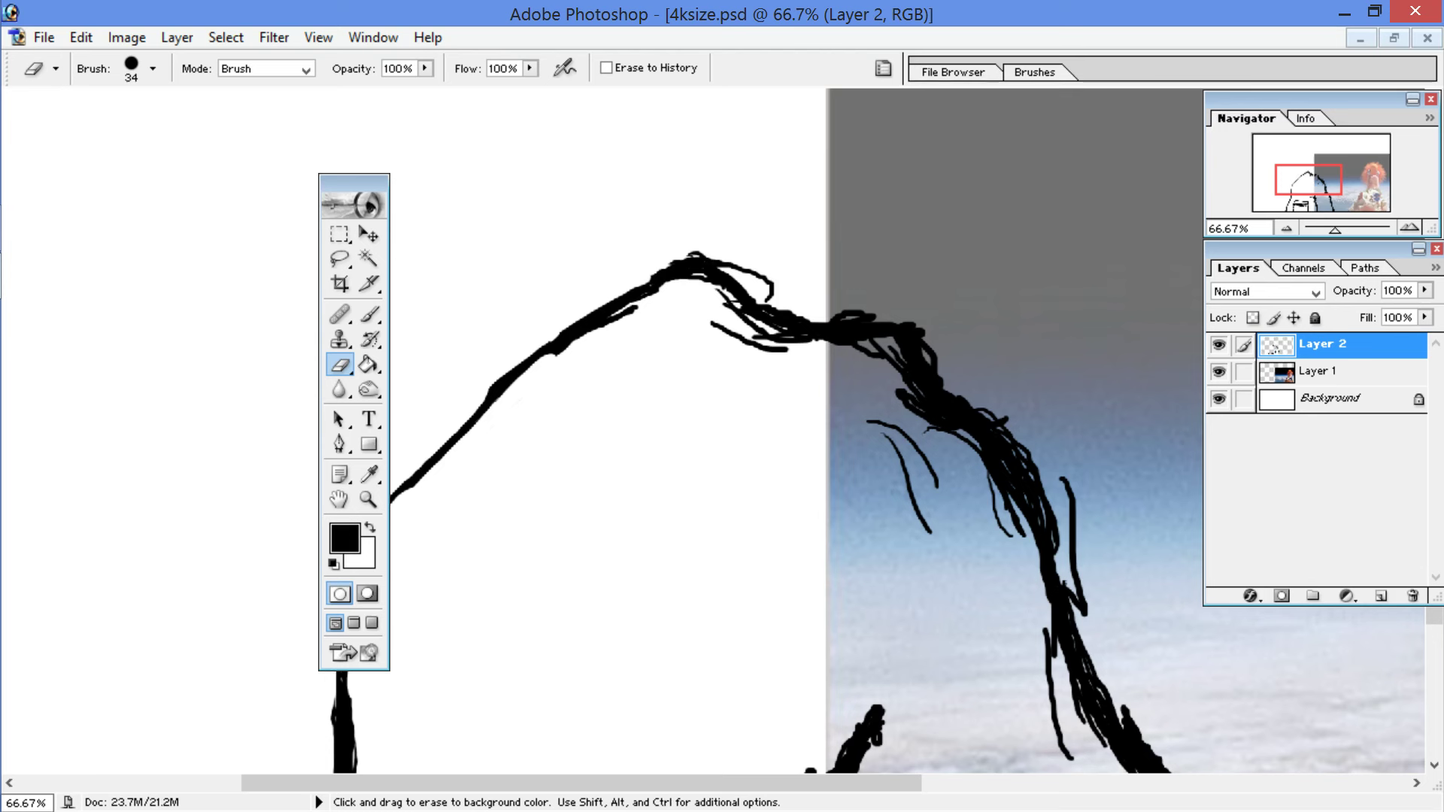
{"action": "left_click", "coordinate": [603, 331]}
{"action": "left_click_drag", "start_coordinate": [555, 358], "coordinate": [632, 312]}
{"action": "left_click", "coordinate": [695, 249]}
{"action": "left_click_drag", "start_coordinate": [676, 259], "coordinate": [768, 280]}
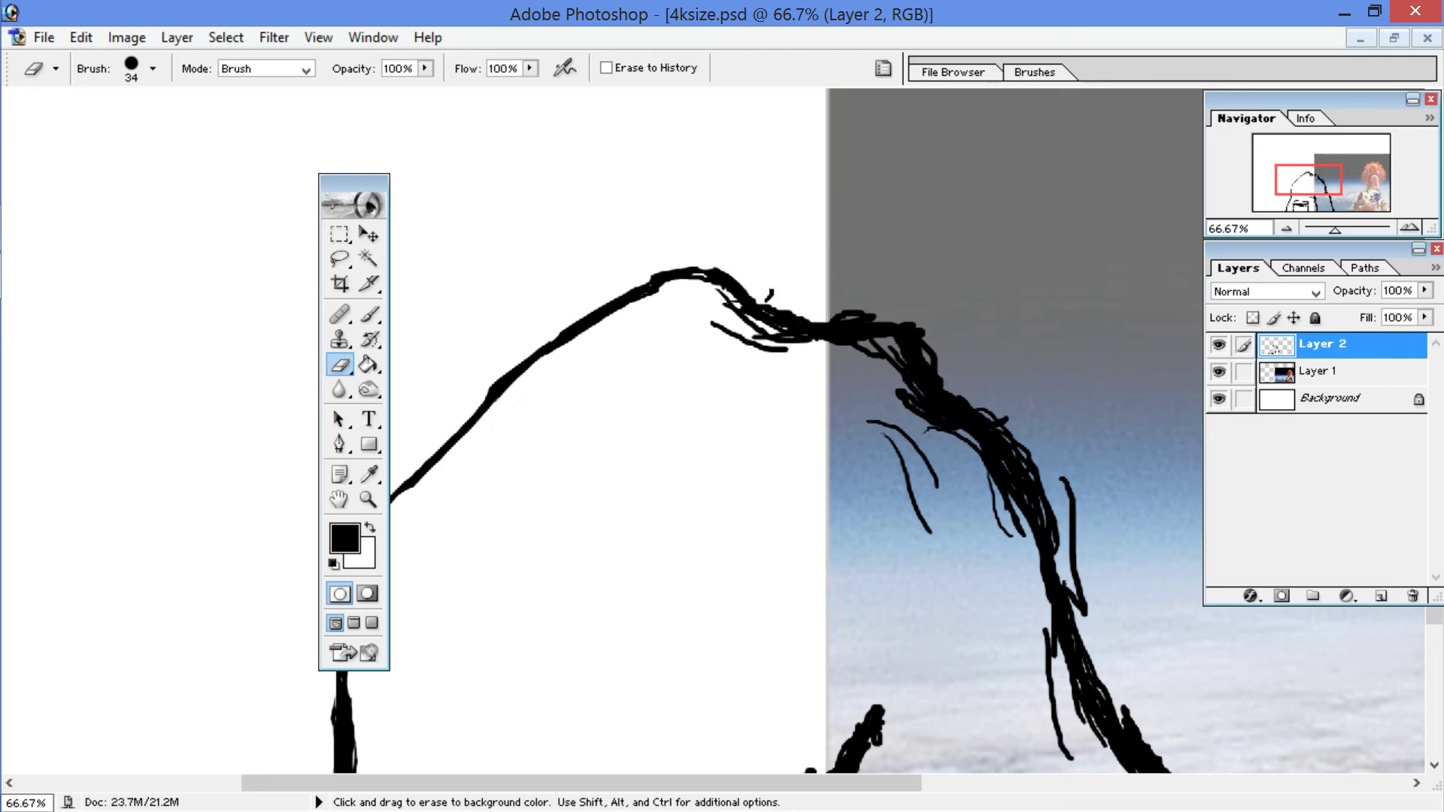
Step: Erase the excess strokes above and beneath the dip just right of the outline's peak
{"action": "left_click_drag", "start_coordinate": [715, 324], "coordinate": [725, 329]}
{"action": "left_click", "coordinate": [735, 336]}
{"action": "left_click_drag", "start_coordinate": [748, 317], "coordinate": [803, 332]}
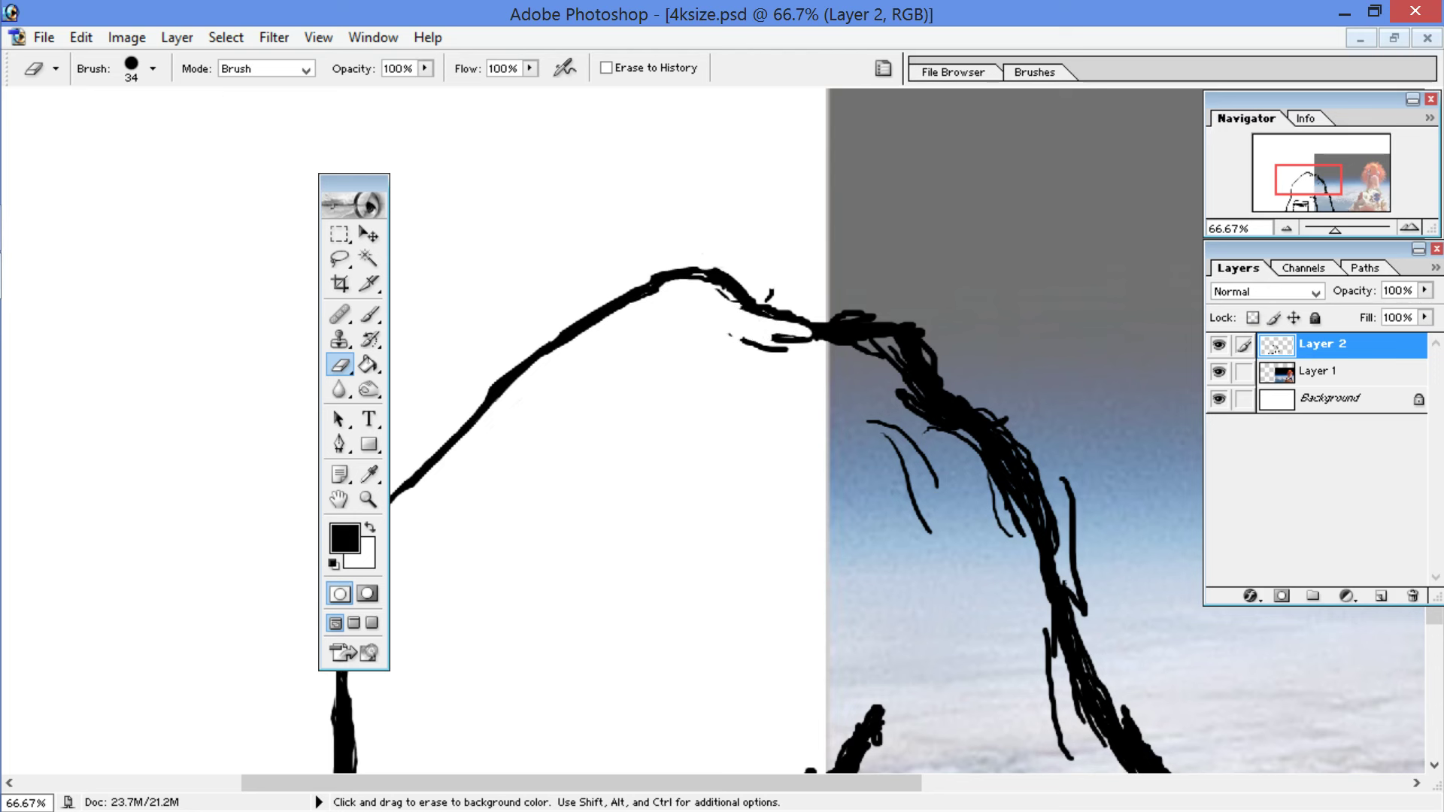
{"action": "mouse_move", "coordinate": [789, 342]}
{"action": "left_mouse_down"}
{"action": "mouse_move", "coordinate": [875, 342]}
{"action": "mouse_move", "coordinate": [783, 340]}
{"action": "mouse_move", "coordinate": [746, 300]}
{"action": "left_mouse_up"}
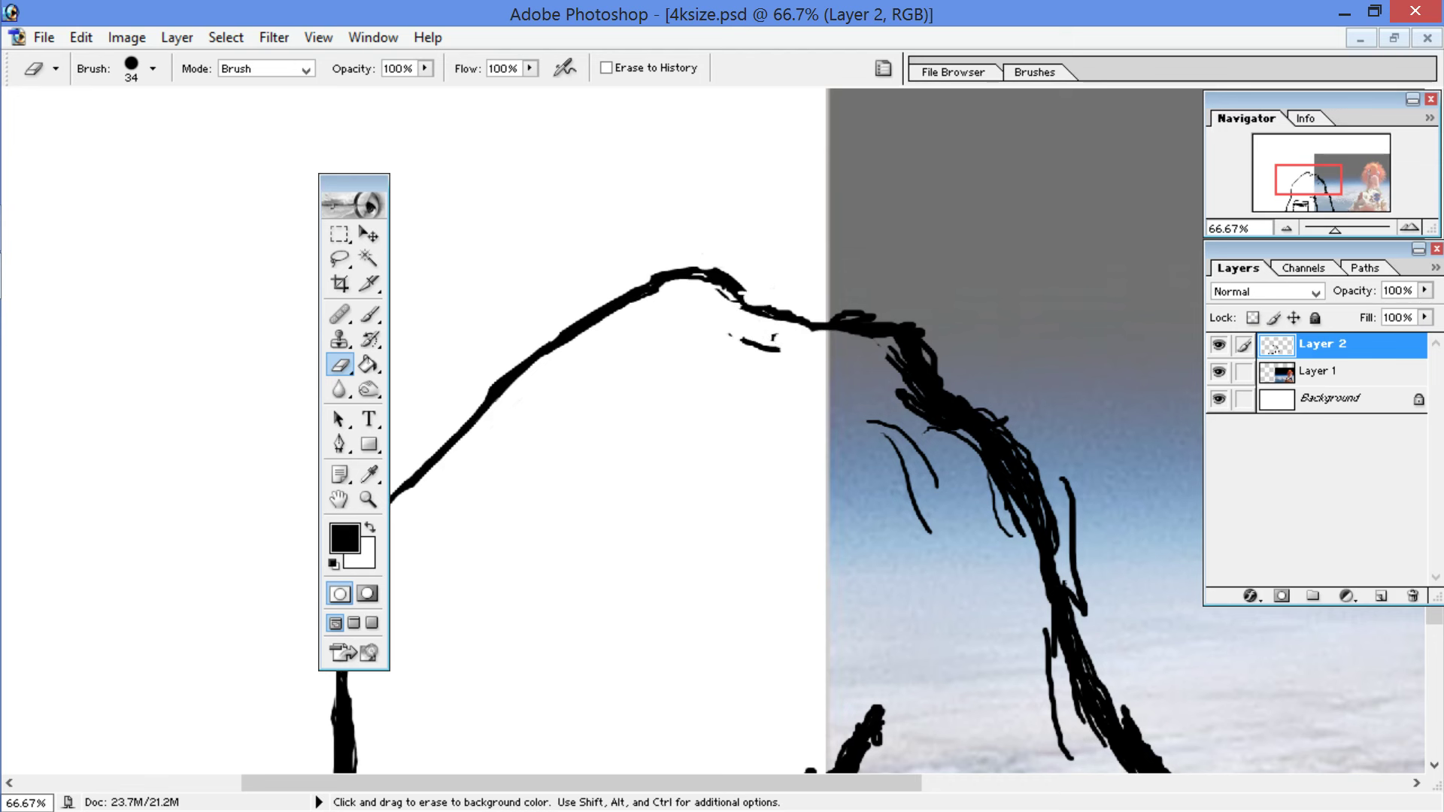
{"action": "key", "text": "ctrl+z"}
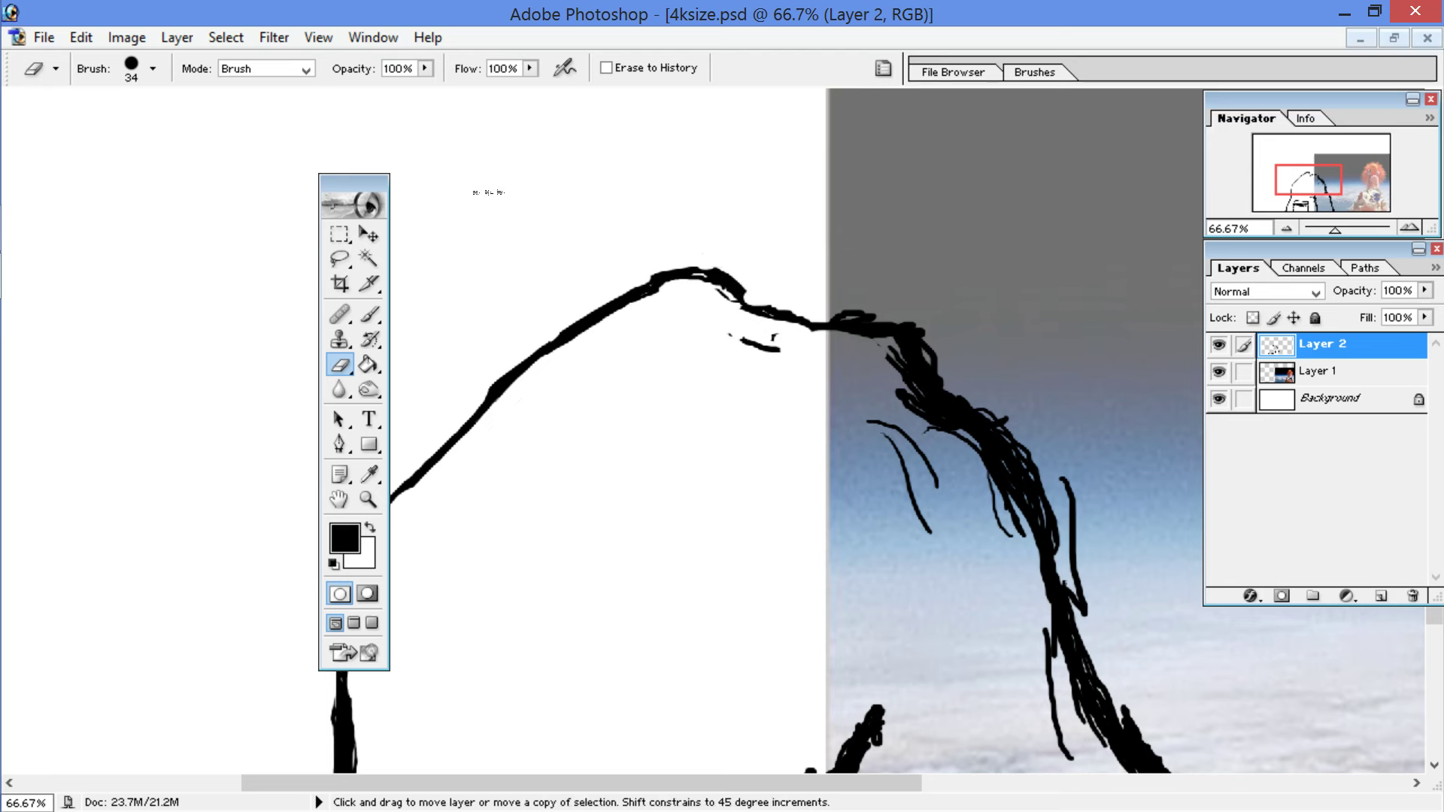
Step: Reinforce the left side of the box with the brush and erase its rough strokes inside and outside
{"action": "key", "text": "space"}
{"action": "mouse_move", "coordinate": [656, 214]}
{"action": "left_mouse_down"}
{"action": "mouse_move", "coordinate": [538, 170]}
{"action": "mouse_move", "coordinate": [919, 2]}
{"action": "left_mouse_up"}
{"action": "mouse_move", "coordinate": [497, 252]}
{"action": "left_mouse_down"}
{"action": "mouse_move", "coordinate": [521, 272]}
{"action": "mouse_move", "coordinate": [654, 138]}
{"action": "left_mouse_up"}
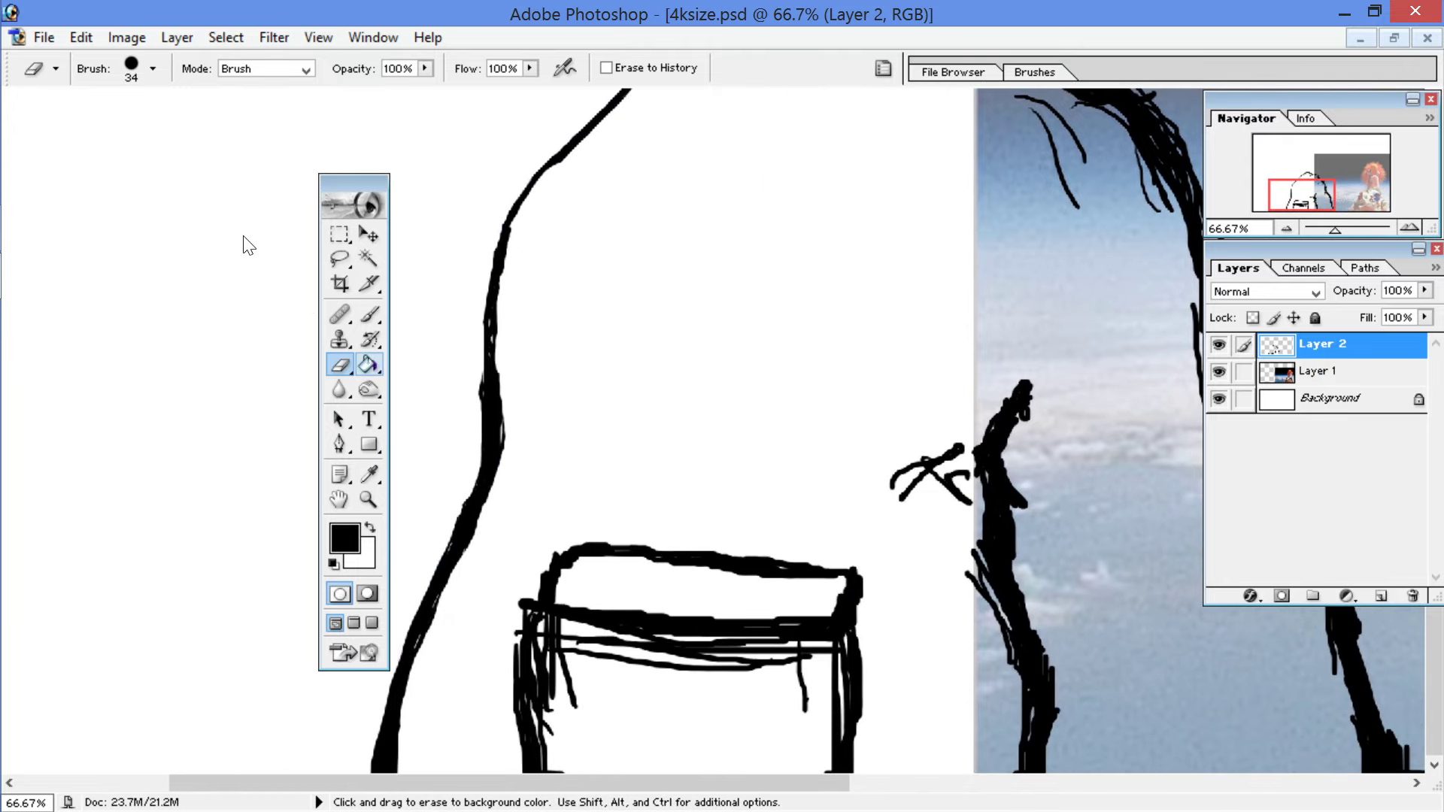
{"action": "key", "text": "b"}
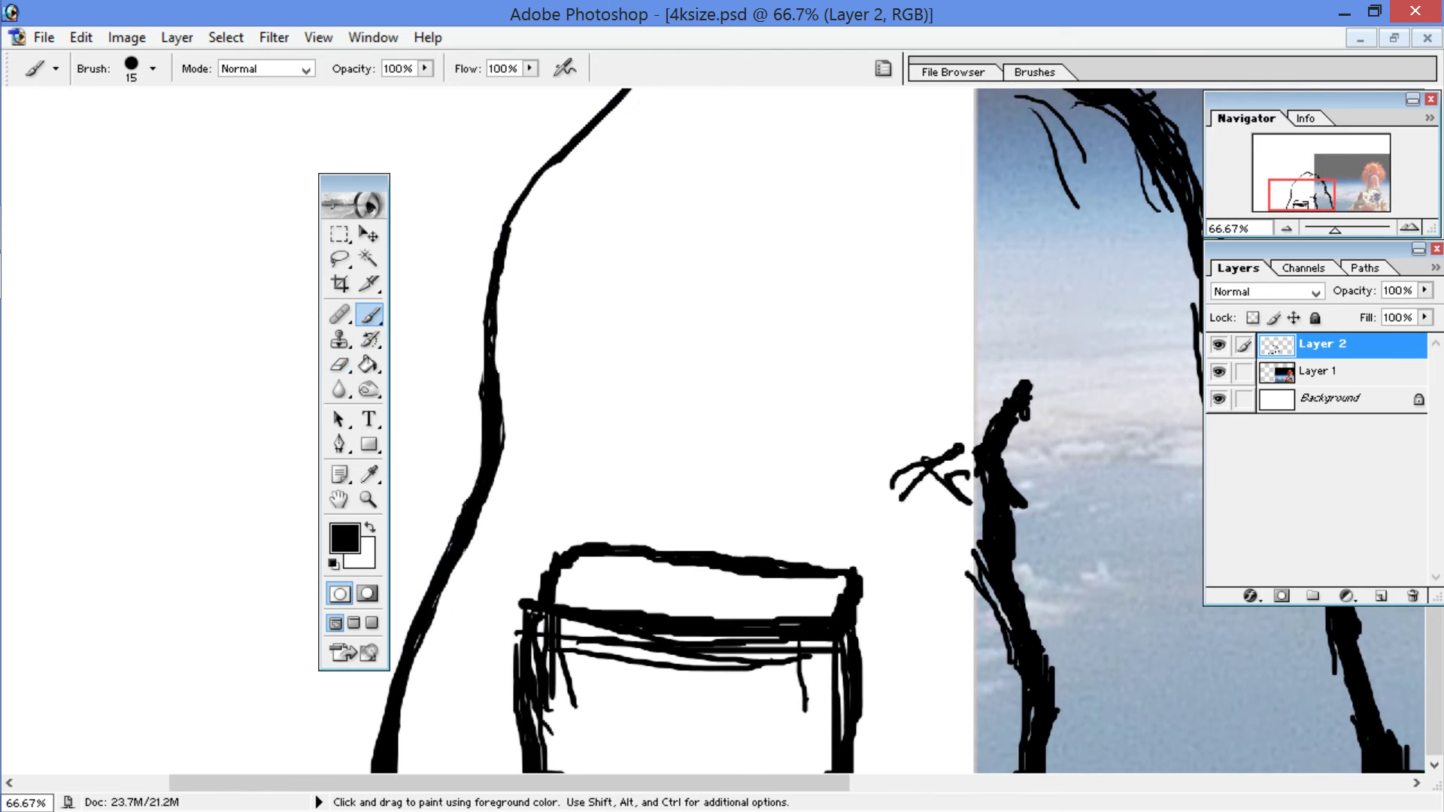
{"action": "left_click", "coordinate": [545, 618]}
{"action": "left_click_drag", "start_coordinate": [543, 625], "coordinate": [536, 745]}
{"action": "key", "text": "e"}
{"action": "mouse_move", "coordinate": [576, 706]}
{"action": "left_mouse_down"}
{"action": "mouse_move", "coordinate": [564, 654]}
{"action": "mouse_move", "coordinate": [555, 696]}
{"action": "mouse_move", "coordinate": [557, 642]}
{"action": "mouse_move", "coordinate": [548, 769]}
{"action": "left_mouse_up"}
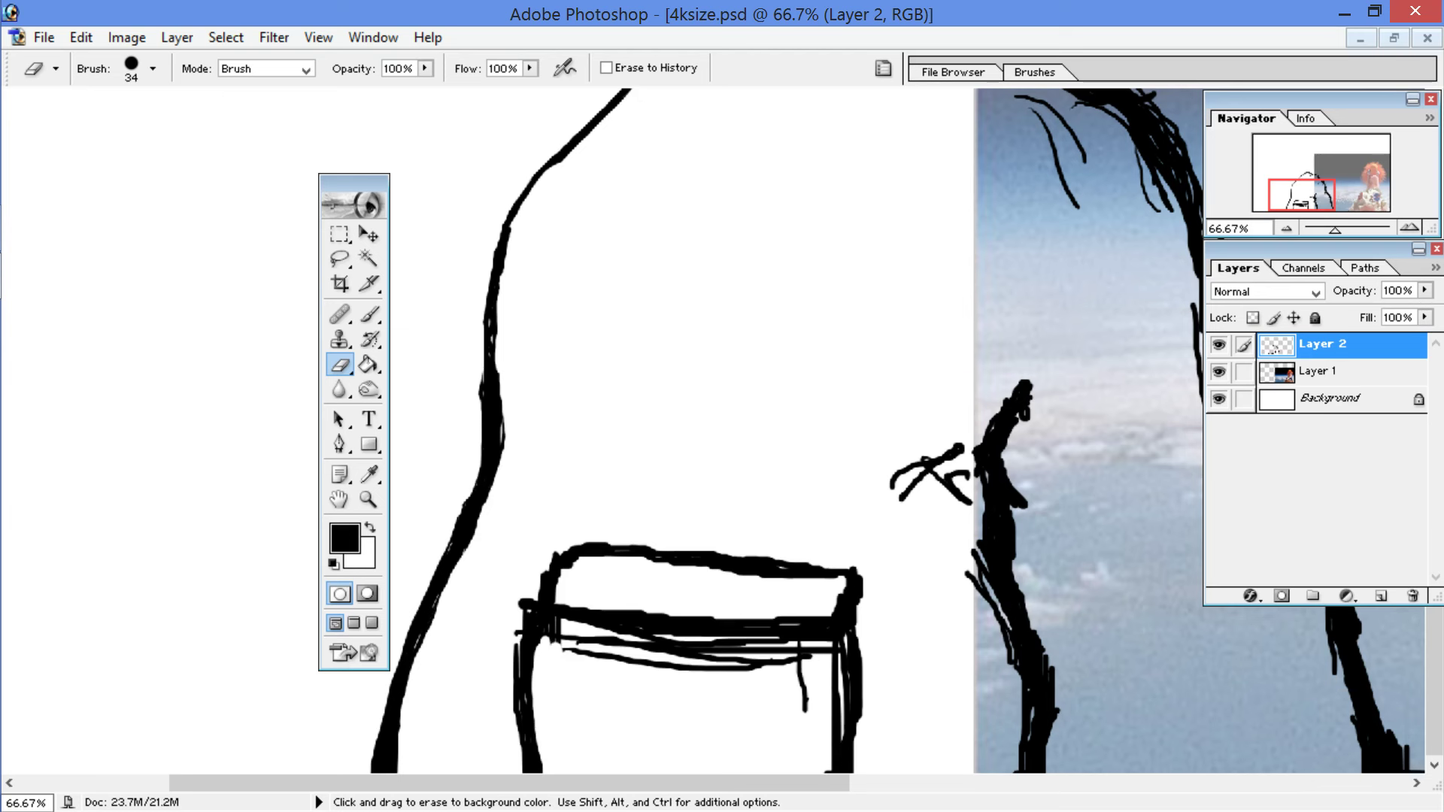
{"action": "mouse_move", "coordinate": [508, 705]}
{"action": "left_mouse_down"}
{"action": "mouse_move", "coordinate": [512, 635]}
{"action": "mouse_move", "coordinate": [512, 722]}
{"action": "left_mouse_up"}
{"action": "mouse_move", "coordinate": [519, 661]}
{"action": "left_mouse_down"}
{"action": "mouse_move", "coordinate": [526, 767]}
{"action": "mouse_move", "coordinate": [526, 748]}
{"action": "left_mouse_up"}
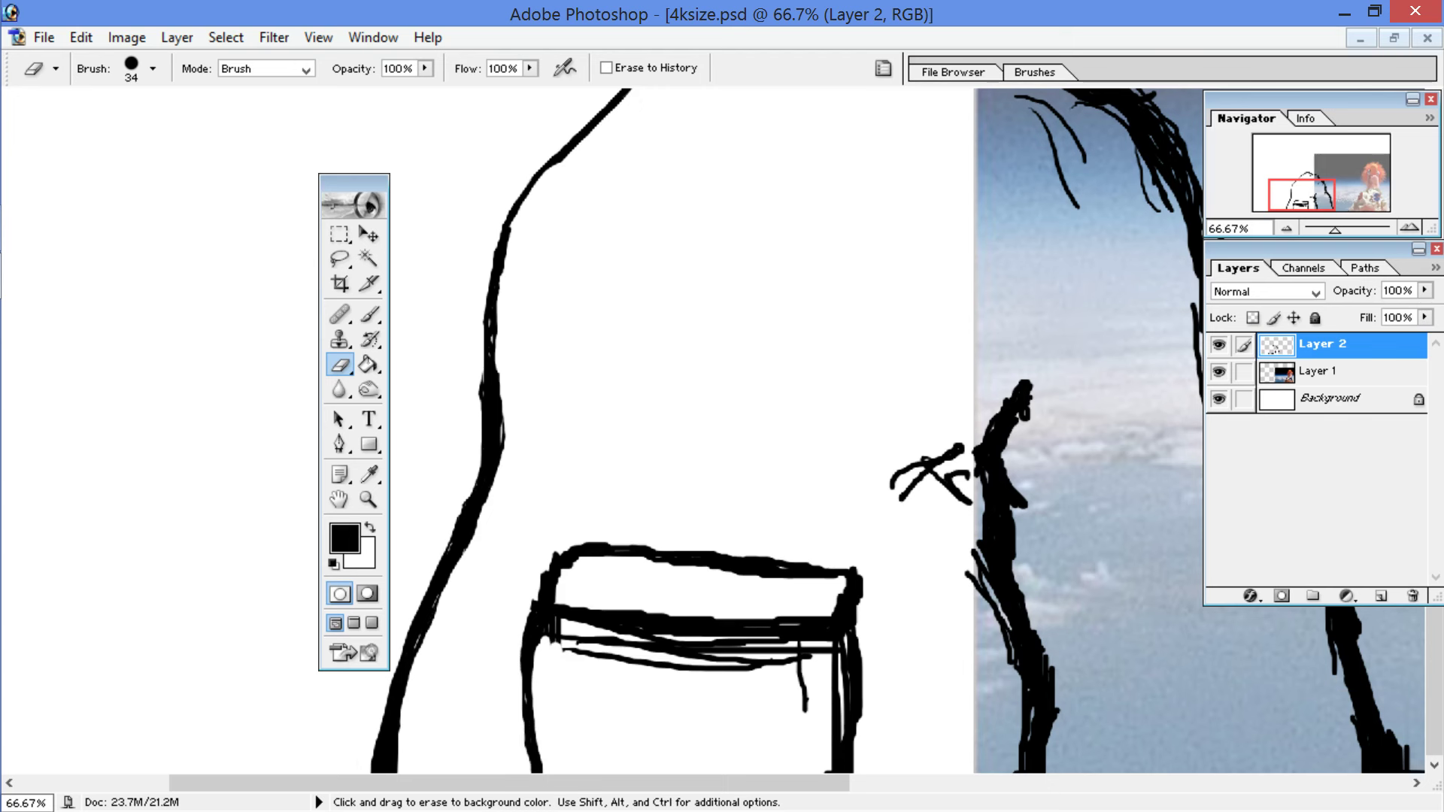
Step: Erase the extra lines beneath the box flap's lower edge, including the stray tick near its right side
{"action": "mouse_move", "coordinate": [555, 645]}
{"action": "left_mouse_down"}
{"action": "mouse_move", "coordinate": [576, 643]}
{"action": "mouse_move", "coordinate": [553, 628]}
{"action": "mouse_move", "coordinate": [610, 657]}
{"action": "mouse_move", "coordinate": [736, 669]}
{"action": "mouse_move", "coordinate": [639, 666]}
{"action": "mouse_move", "coordinate": [789, 660]}
{"action": "mouse_move", "coordinate": [636, 647]}
{"action": "mouse_move", "coordinate": [751, 645]}
{"action": "mouse_move", "coordinate": [583, 624]}
{"action": "mouse_move", "coordinate": [722, 630]}
{"action": "mouse_move", "coordinate": [767, 648]}
{"action": "mouse_move", "coordinate": [806, 714]}
{"action": "mouse_move", "coordinate": [799, 656]}
{"action": "mouse_move", "coordinate": [767, 647]}
{"action": "mouse_move", "coordinate": [821, 650]}
{"action": "mouse_move", "coordinate": [722, 633]}
{"action": "mouse_move", "coordinate": [827, 648]}
{"action": "left_mouse_up"}
{"action": "left_click", "coordinate": [546, 642]}
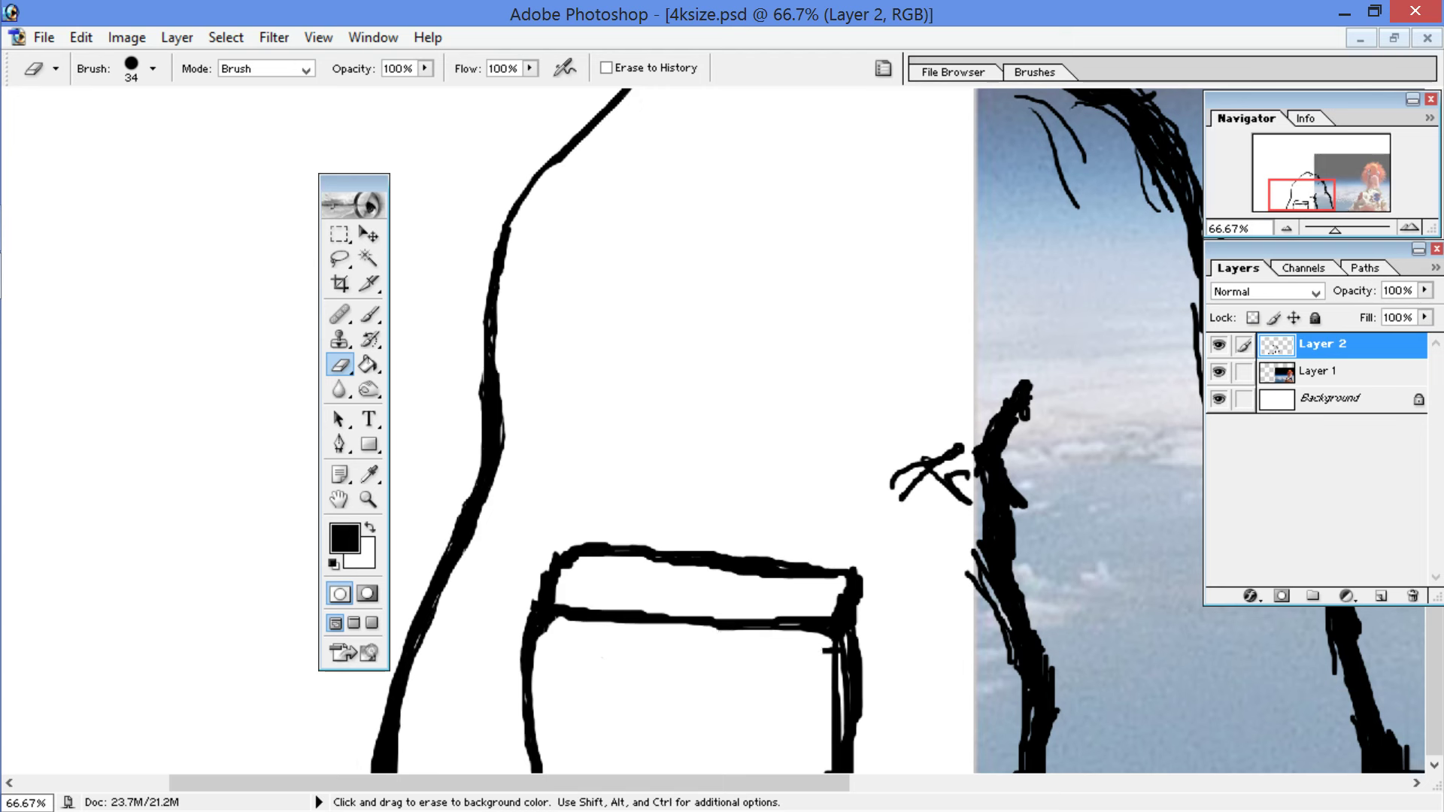
{"action": "key", "text": "space"}
{"action": "left_click_drag", "start_coordinate": [557, 435], "coordinate": [570, 435]}
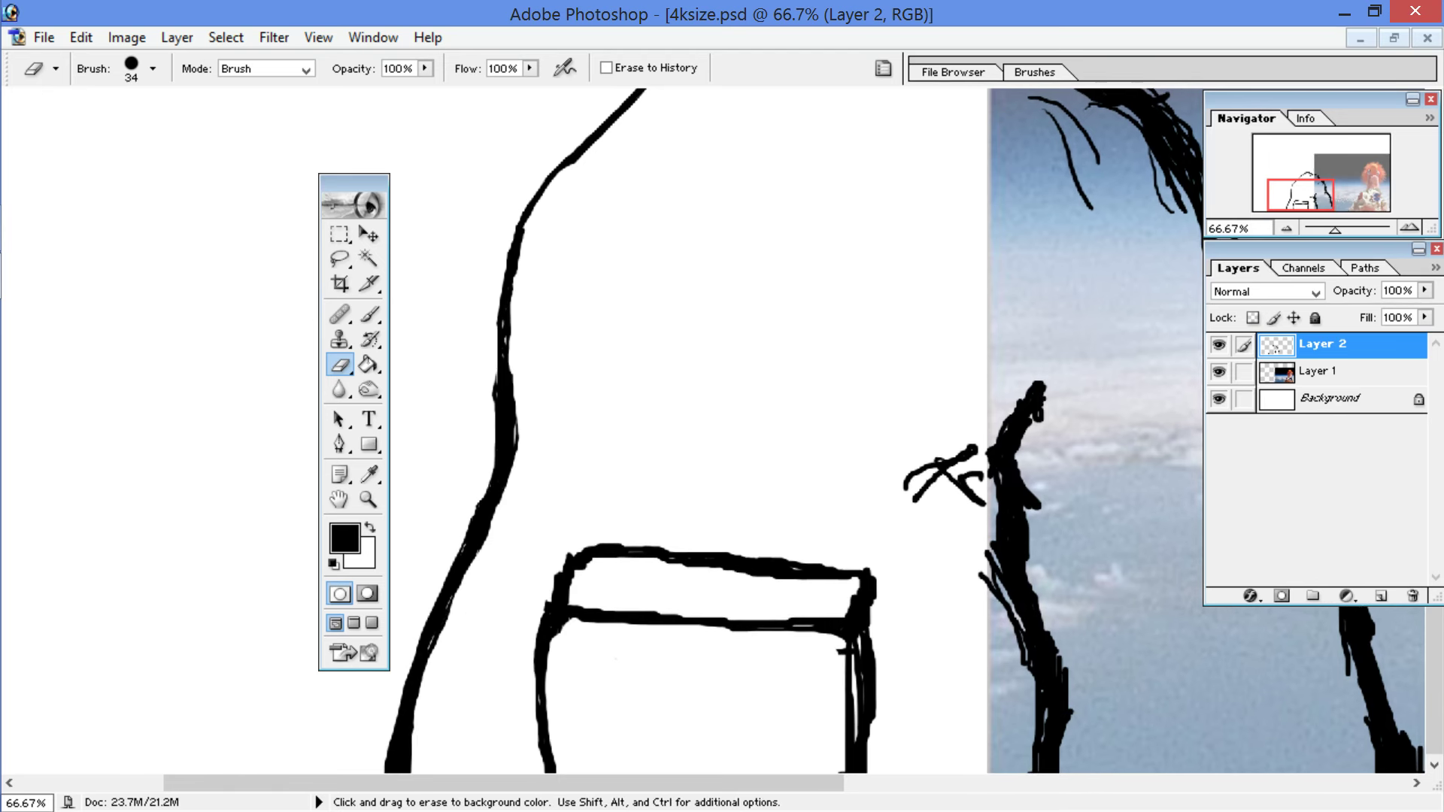
{"action": "left_click", "coordinate": [843, 653]}
Step: Tidy the flap's upper-left corner, then fill in its top edge with the brush and trim that line with the Eraser
{"action": "left_click", "coordinate": [565, 556]}
{"action": "left_click_drag", "start_coordinate": [590, 548], "coordinate": [685, 561]}
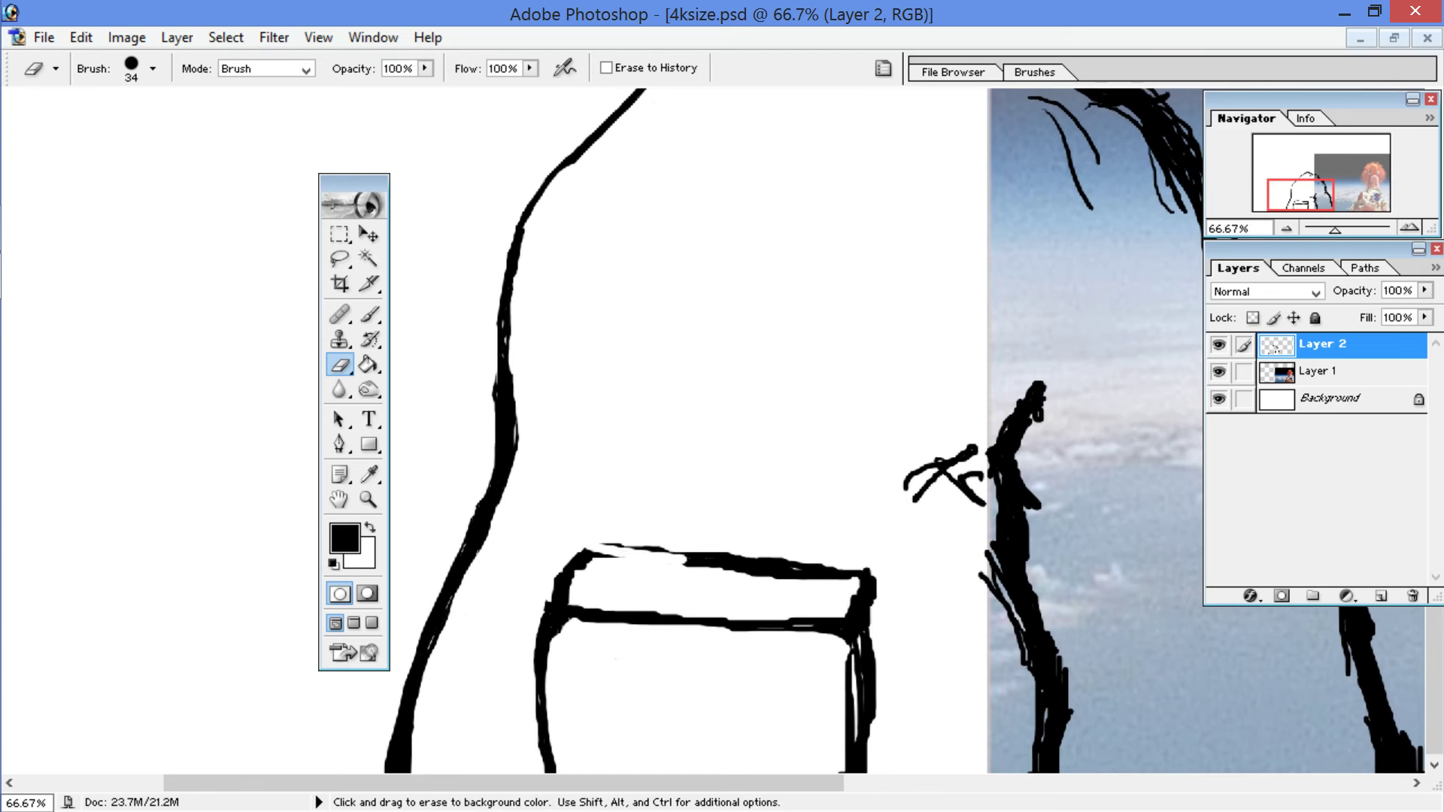
{"action": "key", "text": "ctrl+z"}
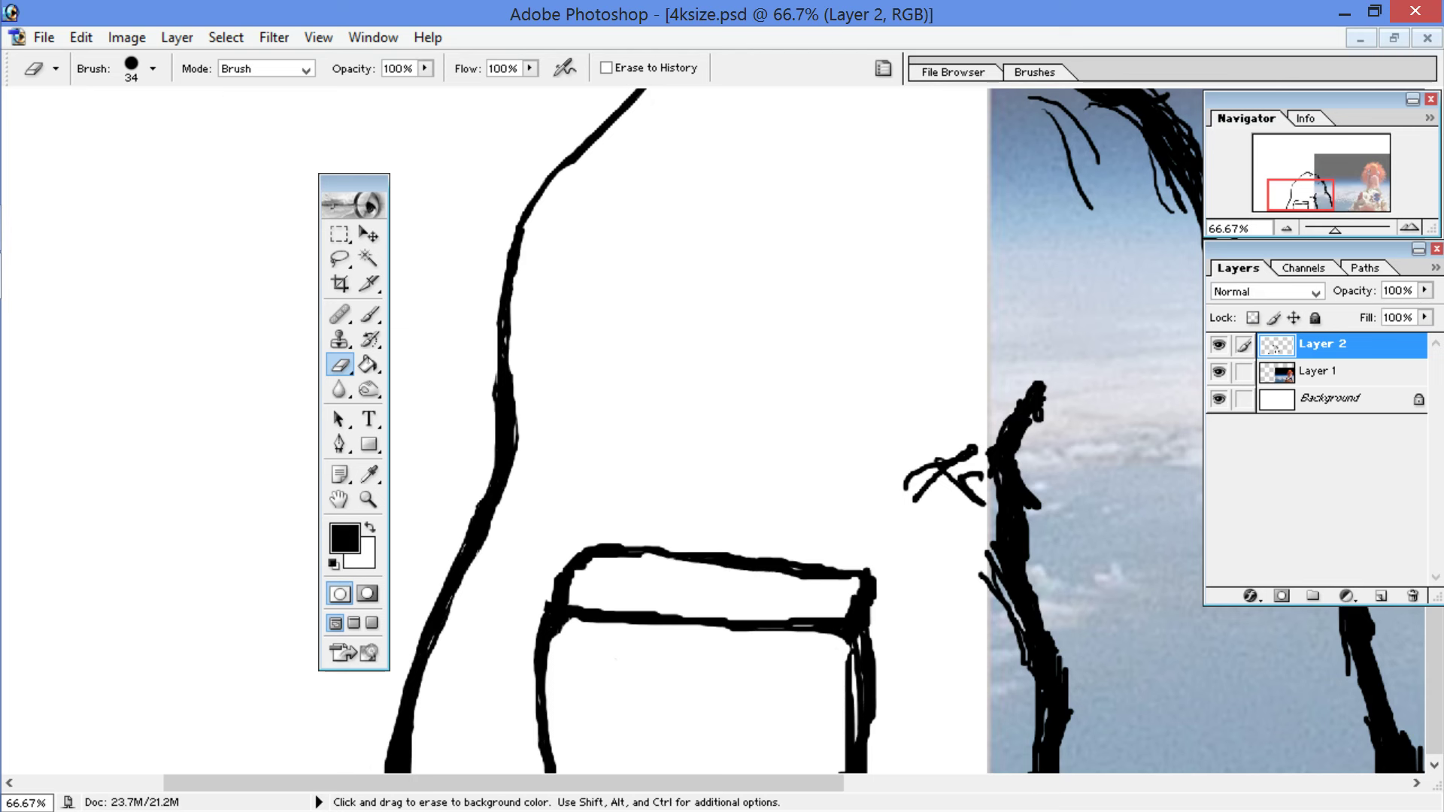
{"action": "left_click", "coordinate": [370, 314]}
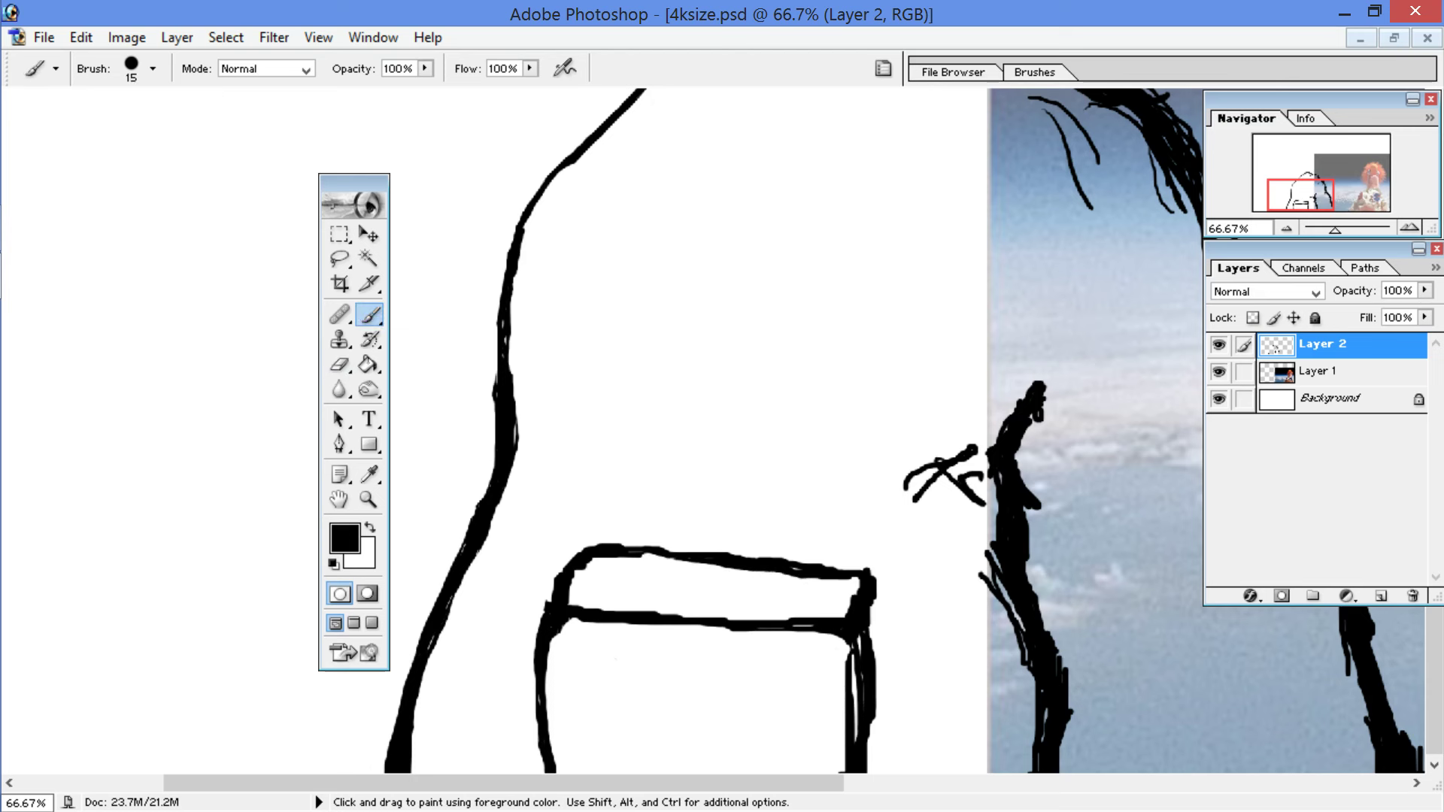
{"action": "left_click_drag", "start_coordinate": [604, 555], "coordinate": [688, 552]}
{"action": "left_click_drag", "start_coordinate": [805, 563], "coordinate": [860, 570]}
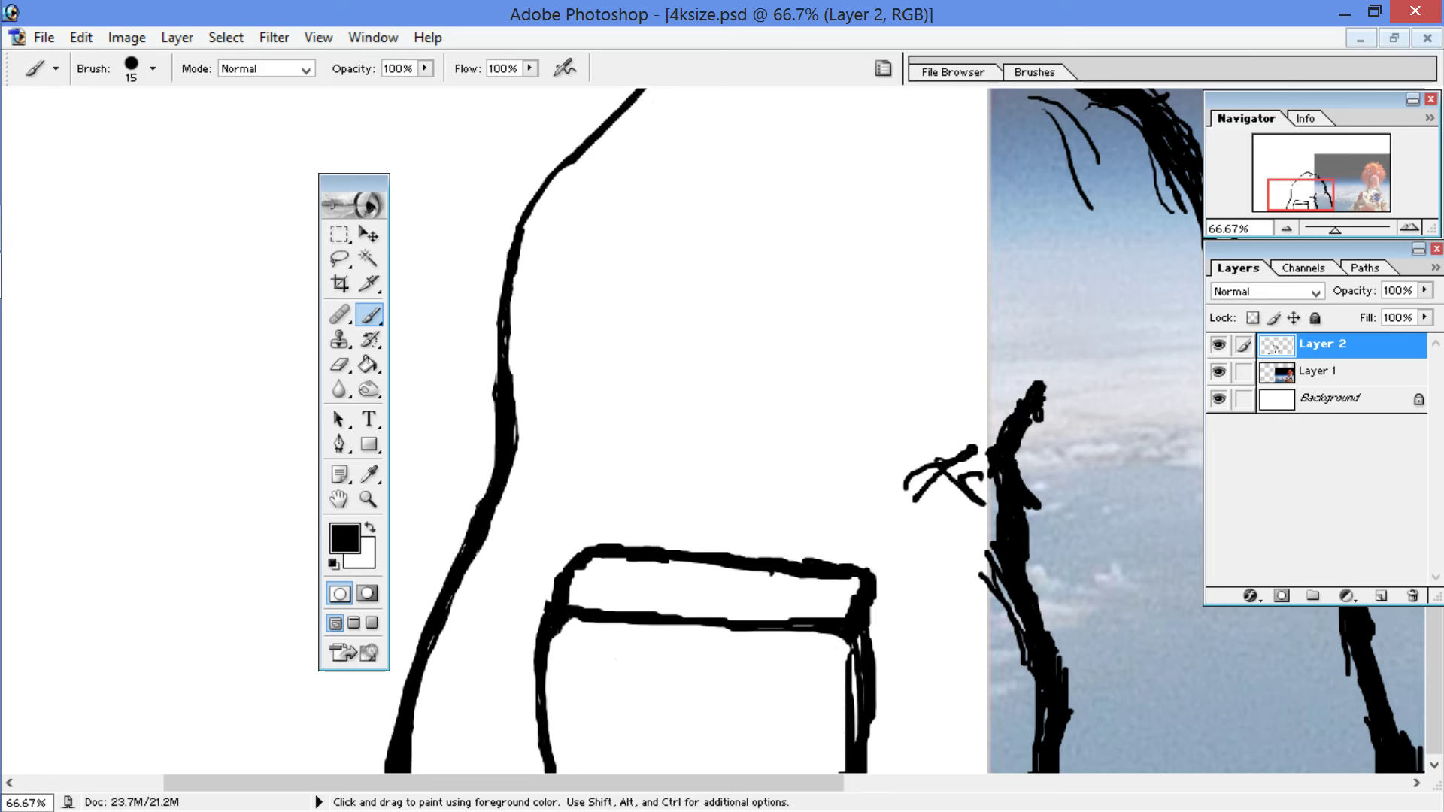
{"action": "key", "text": "e"}
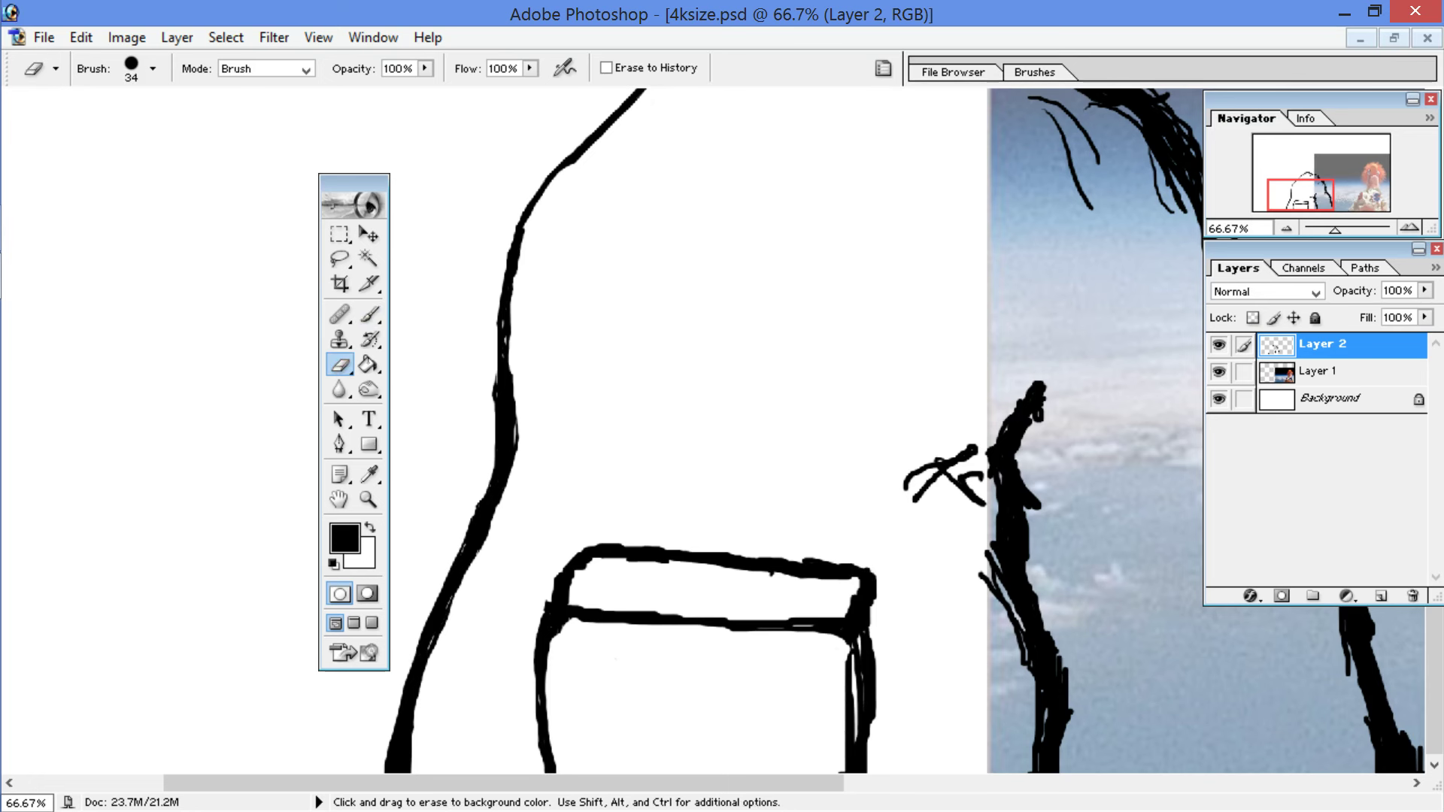
{"action": "left_click_drag", "start_coordinate": [776, 552], "coordinate": [867, 567]}
{"action": "left_click_drag", "start_coordinate": [585, 546], "coordinate": [725, 550]}
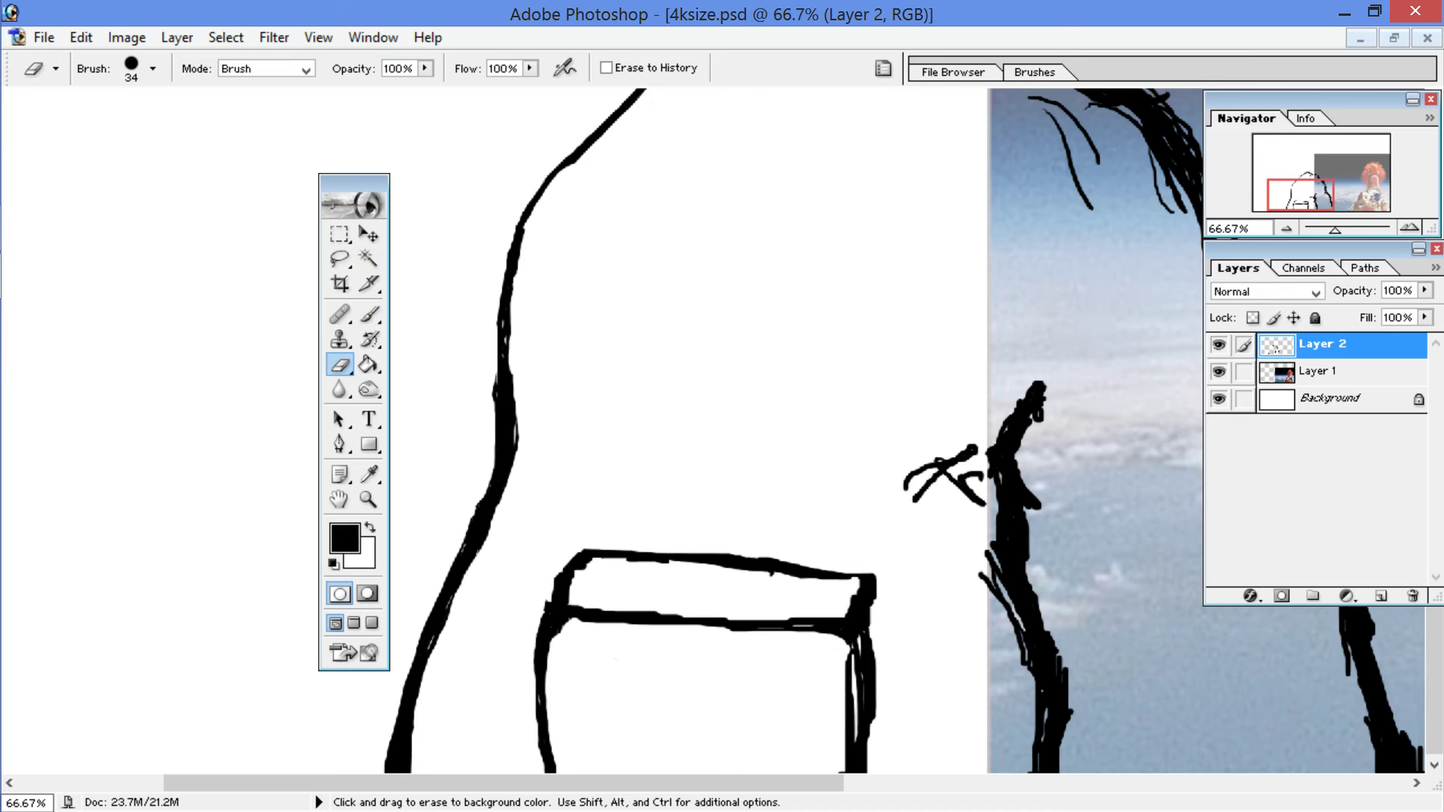
Step: Erase the extra inner line on the box's right side and the crossed scribble between the box and the picture
{"action": "key", "text": "space"}
{"action": "left_click_drag", "start_coordinate": [612, 358], "coordinate": [501, 158]}
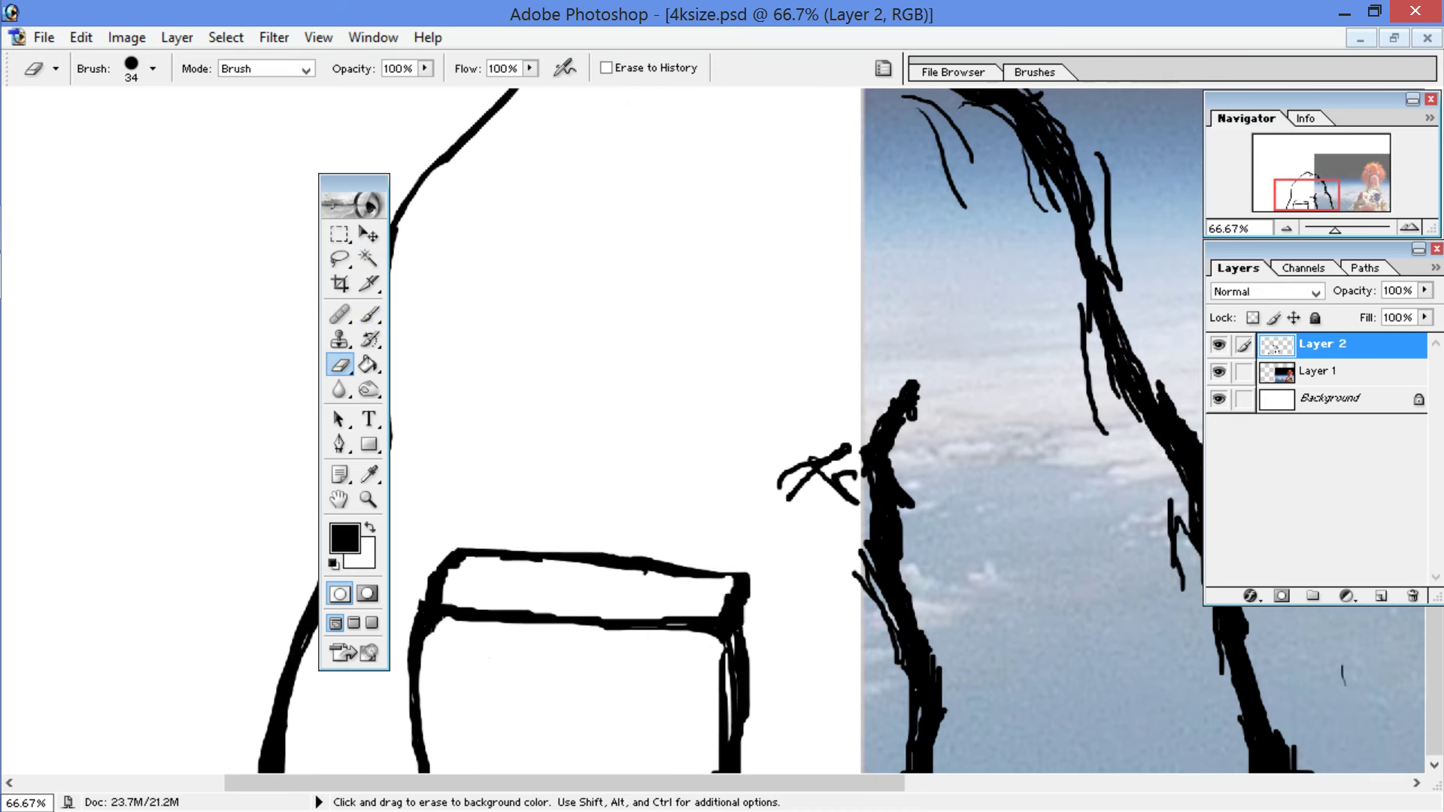
{"action": "mouse_move", "coordinate": [721, 677]}
{"action": "left_mouse_down"}
{"action": "mouse_move", "coordinate": [711, 634]}
{"action": "mouse_move", "coordinate": [723, 767]}
{"action": "left_mouse_up"}
{"action": "left_click_drag", "start_coordinate": [721, 703], "coordinate": [723, 771]}
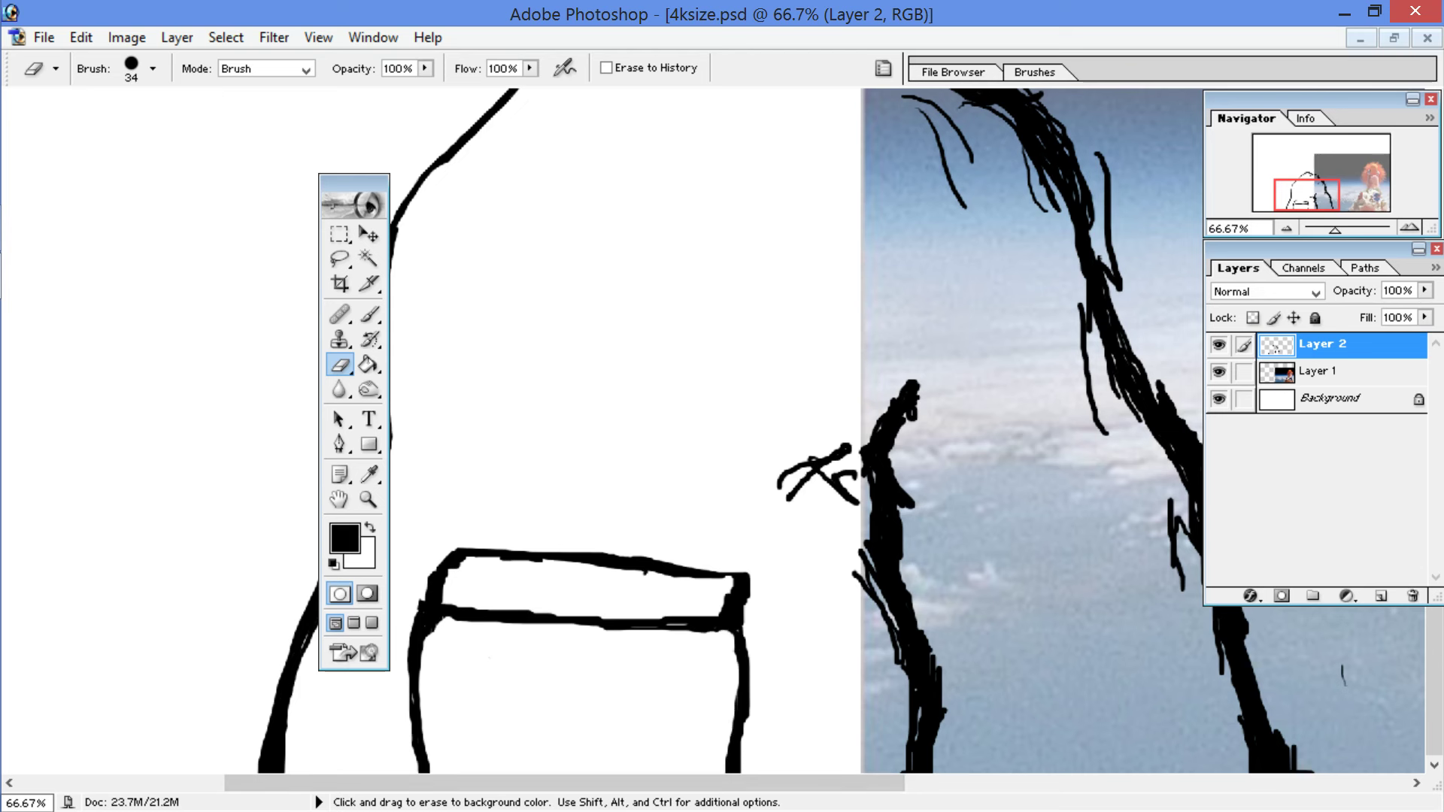
{"action": "mouse_move", "coordinate": [815, 461]}
{"action": "left_mouse_down"}
{"action": "mouse_move", "coordinate": [780, 485]}
{"action": "mouse_move", "coordinate": [822, 459]}
{"action": "mouse_move", "coordinate": [835, 481]}
{"action": "mouse_move", "coordinate": [841, 455]}
{"action": "mouse_move", "coordinate": [850, 496]}
{"action": "mouse_move", "coordinate": [847, 447]}
{"action": "left_mouse_up"}
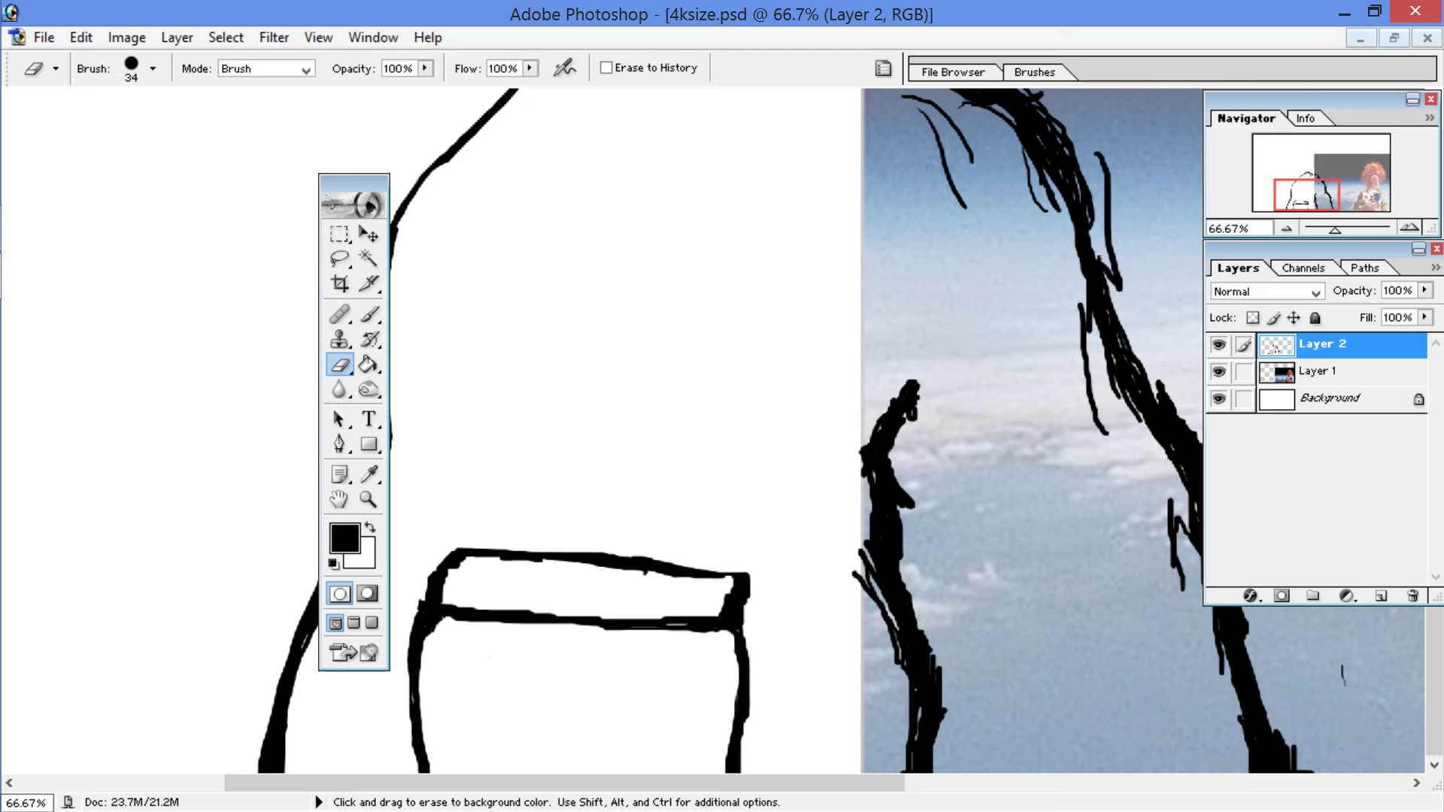
Step: Thin the upper tip and bend of the short arm line at the picture's left edge, erasing the spur beside it
{"action": "mouse_move", "coordinate": [898, 427]}
{"action": "left_mouse_down"}
{"action": "mouse_move", "coordinate": [910, 418]}
{"action": "mouse_move", "coordinate": [892, 450]}
{"action": "mouse_move", "coordinate": [920, 398]}
{"action": "mouse_move", "coordinate": [884, 448]}
{"action": "left_mouse_up"}
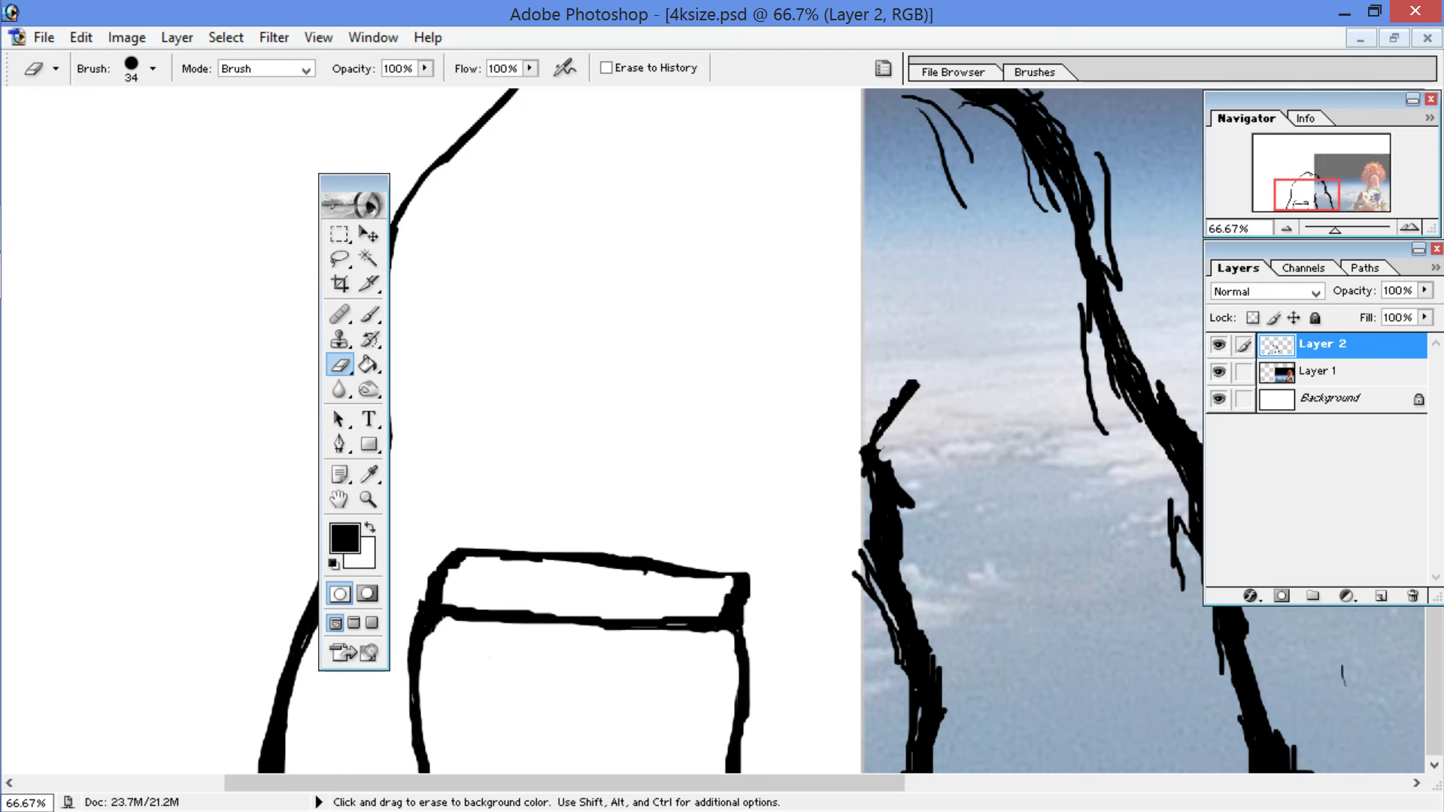
{"action": "mouse_move", "coordinate": [895, 383]}
{"action": "left_mouse_down"}
{"action": "mouse_move", "coordinate": [879, 406]}
{"action": "mouse_move", "coordinate": [905, 377]}
{"action": "left_mouse_up"}
{"action": "left_click", "coordinate": [865, 478]}
{"action": "left_click_drag", "start_coordinate": [887, 460], "coordinate": [907, 543]}
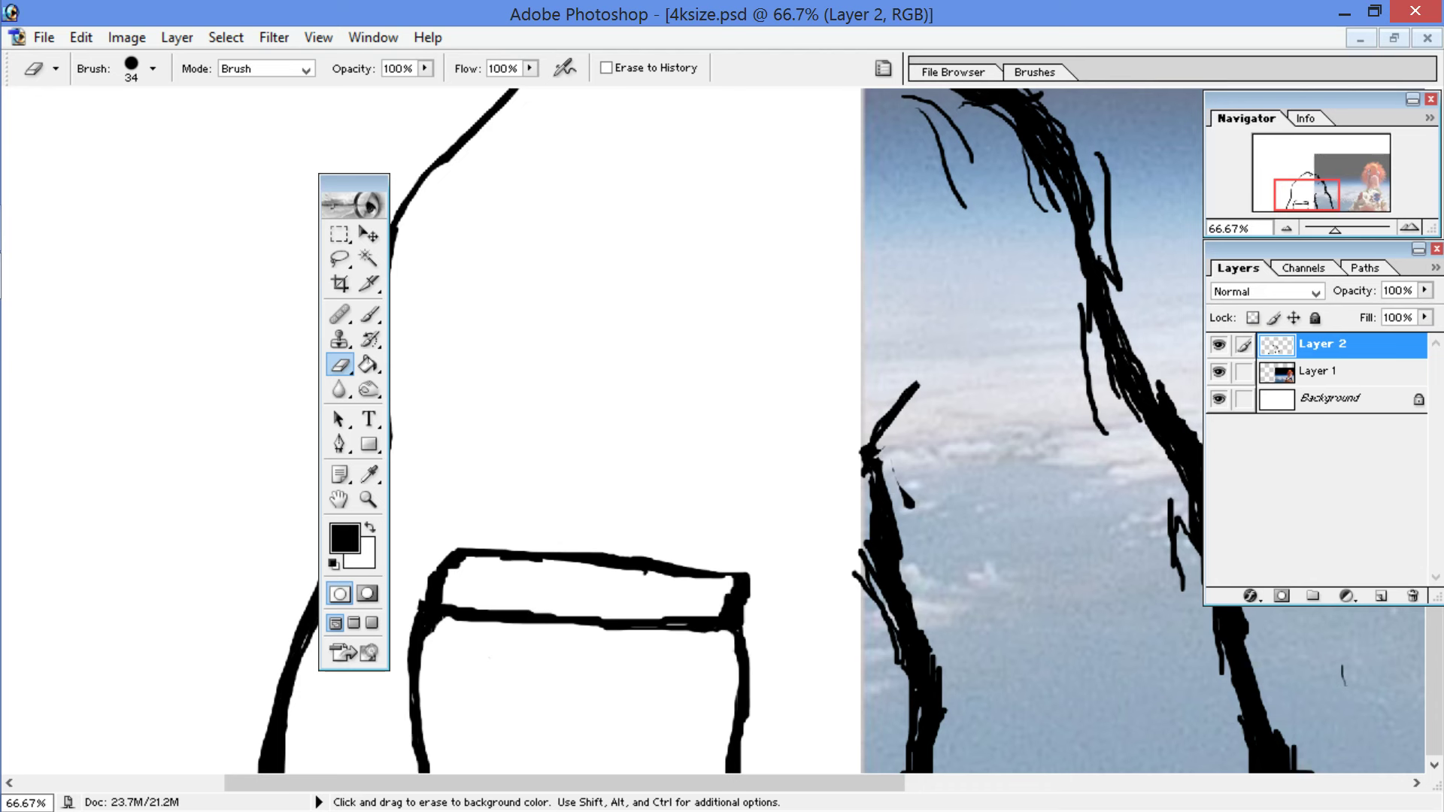
{"action": "mouse_move", "coordinate": [919, 504]}
{"action": "left_mouse_down"}
{"action": "mouse_move", "coordinate": [883, 455]}
{"action": "mouse_move", "coordinate": [898, 494]}
{"action": "left_mouse_up"}
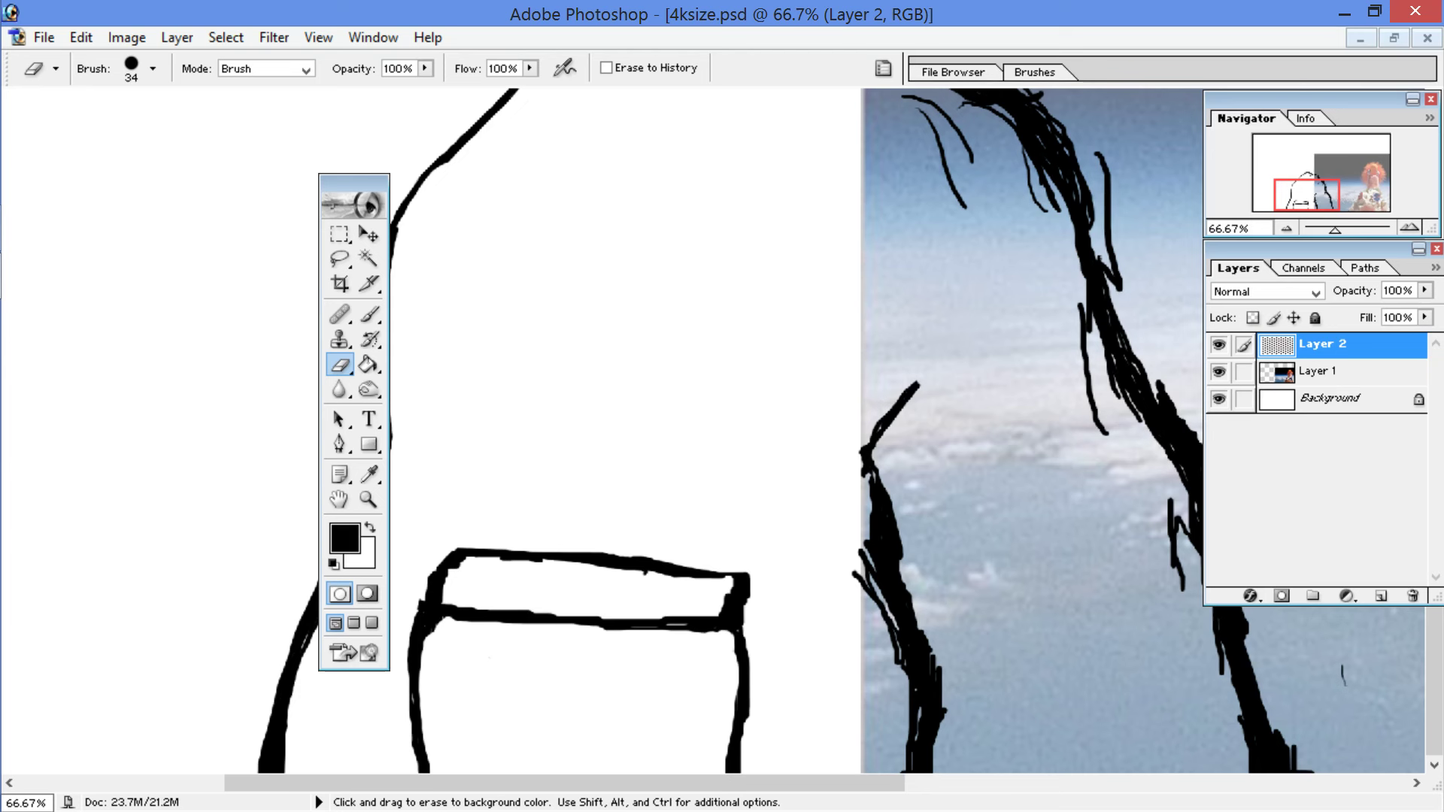
Step: Erase the loose strokes along both sides of the arm line's middle and lower parts, leaving one narrow line
{"action": "mouse_move", "coordinate": [852, 570]}
{"action": "left_mouse_down"}
{"action": "mouse_move", "coordinate": [867, 594]}
{"action": "mouse_move", "coordinate": [866, 551]}
{"action": "mouse_move", "coordinate": [880, 609]}
{"action": "left_mouse_up"}
{"action": "mouse_move", "coordinate": [872, 530]}
{"action": "left_mouse_down"}
{"action": "mouse_move", "coordinate": [891, 616]}
{"action": "mouse_move", "coordinate": [870, 583]}
{"action": "mouse_move", "coordinate": [905, 674]}
{"action": "left_mouse_up"}
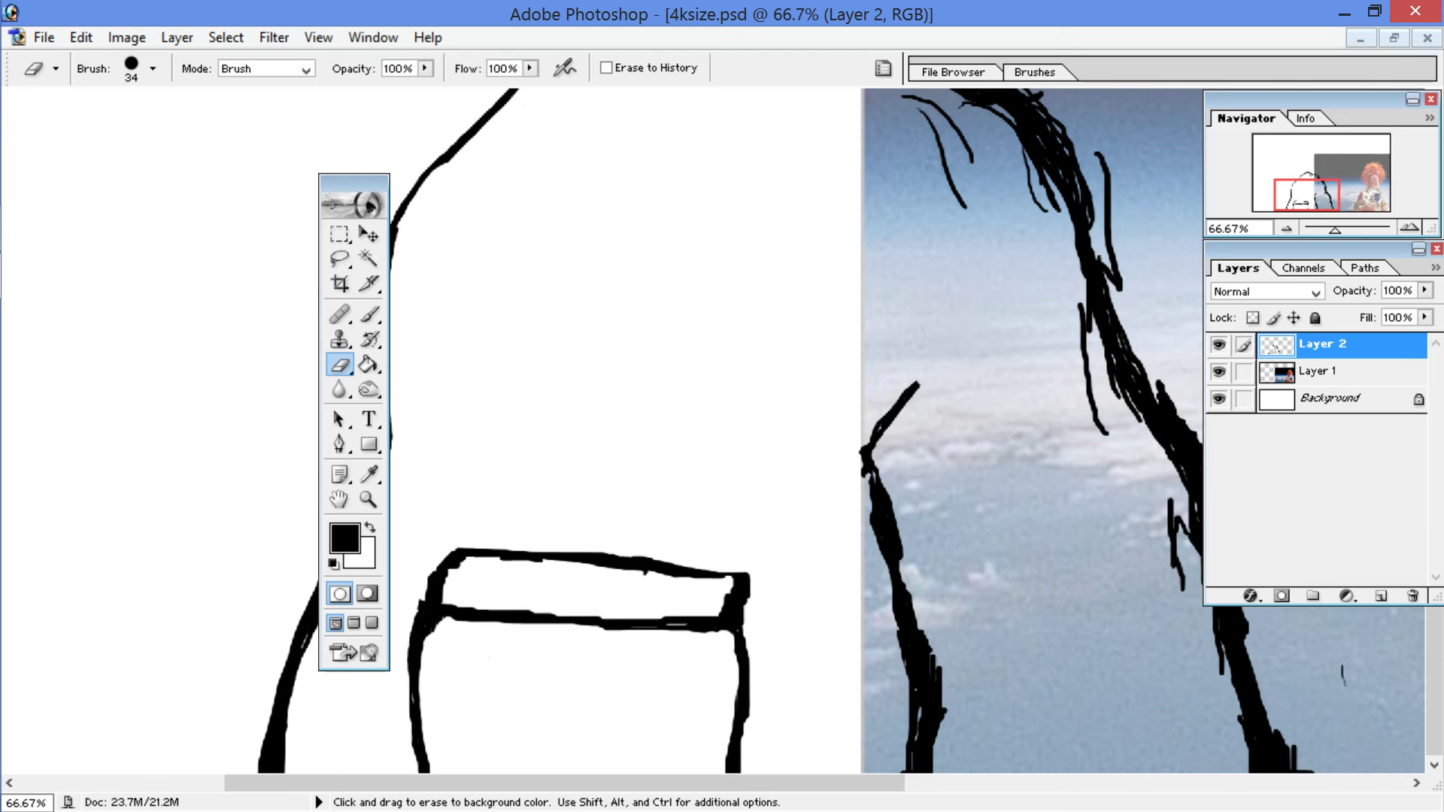
{"action": "left_click_drag", "start_coordinate": [906, 639], "coordinate": [905, 726]}
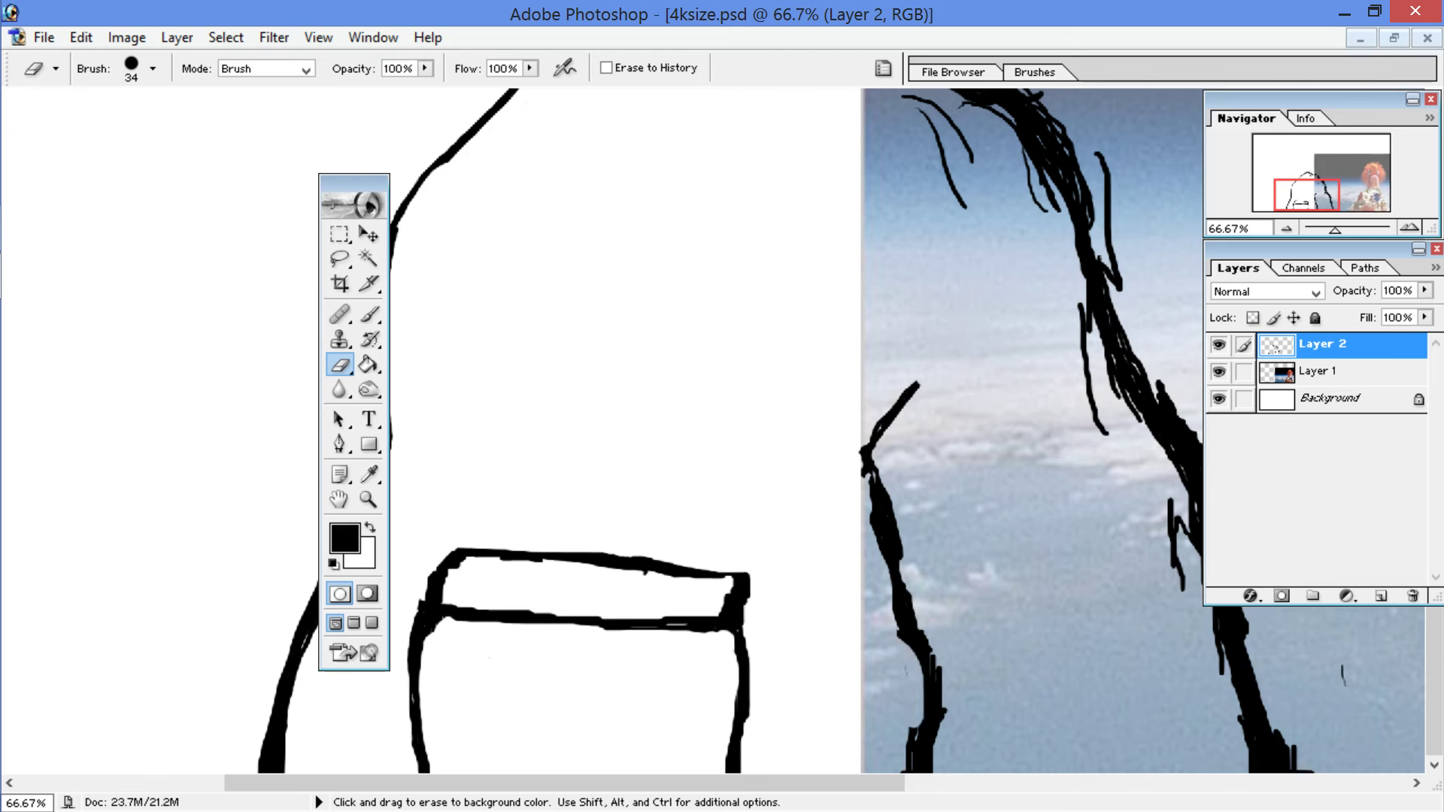
{"action": "left_click_drag", "start_coordinate": [906, 731], "coordinate": [911, 770]}
{"action": "left_click_drag", "start_coordinate": [928, 636], "coordinate": [940, 718]}
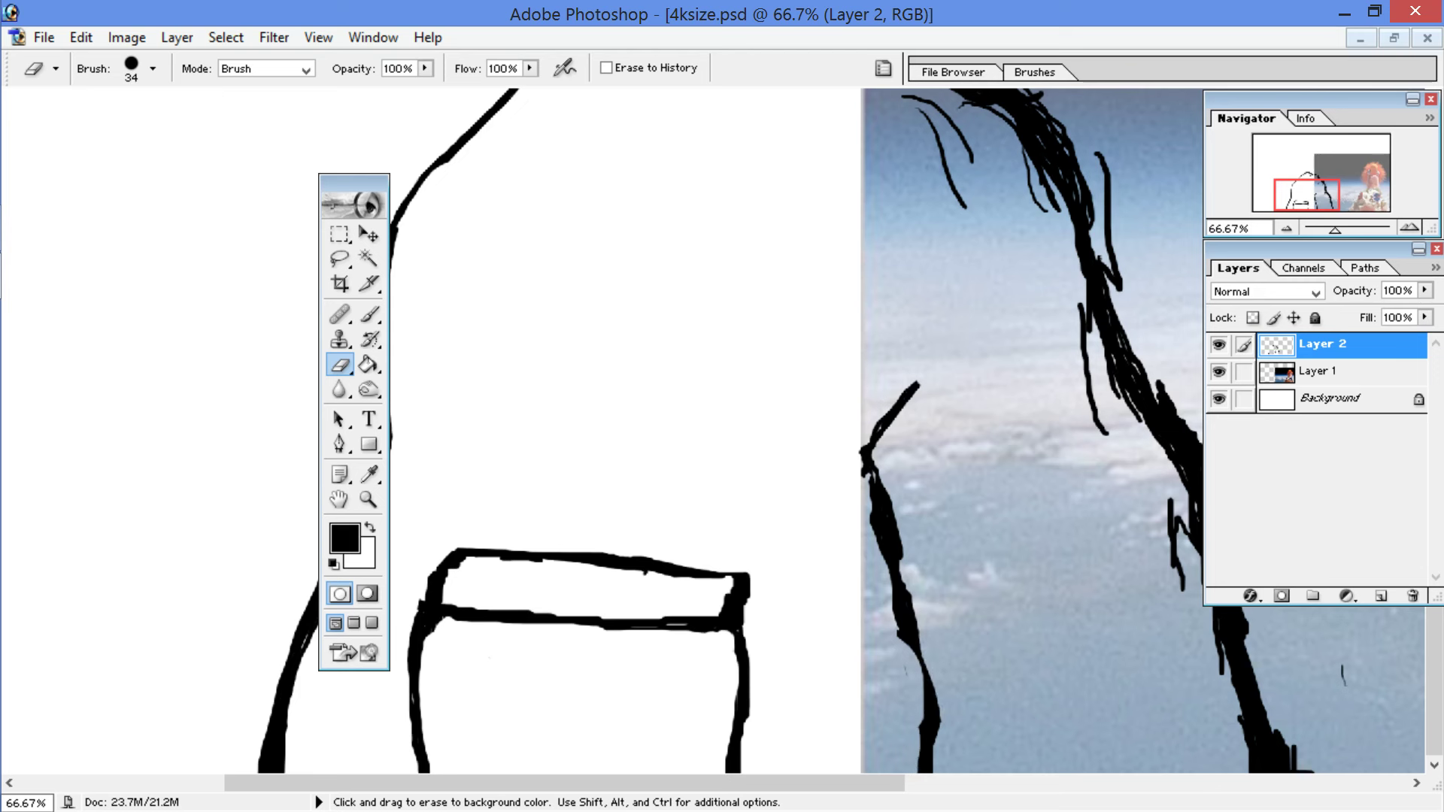
Step: Refine the arm line at closer zoom, trimming the bump at its bend and the thick stretch just below it
{"action": "left_click_drag", "start_coordinate": [913, 638], "coordinate": [906, 538]}
{"action": "mouse_move", "coordinate": [865, 524]}
{"action": "left_mouse_down"}
{"action": "mouse_move", "coordinate": [866, 457]}
{"action": "mouse_move", "coordinate": [875, 539]}
{"action": "left_mouse_up"}
{"action": "key", "text": "ctrl+z"}
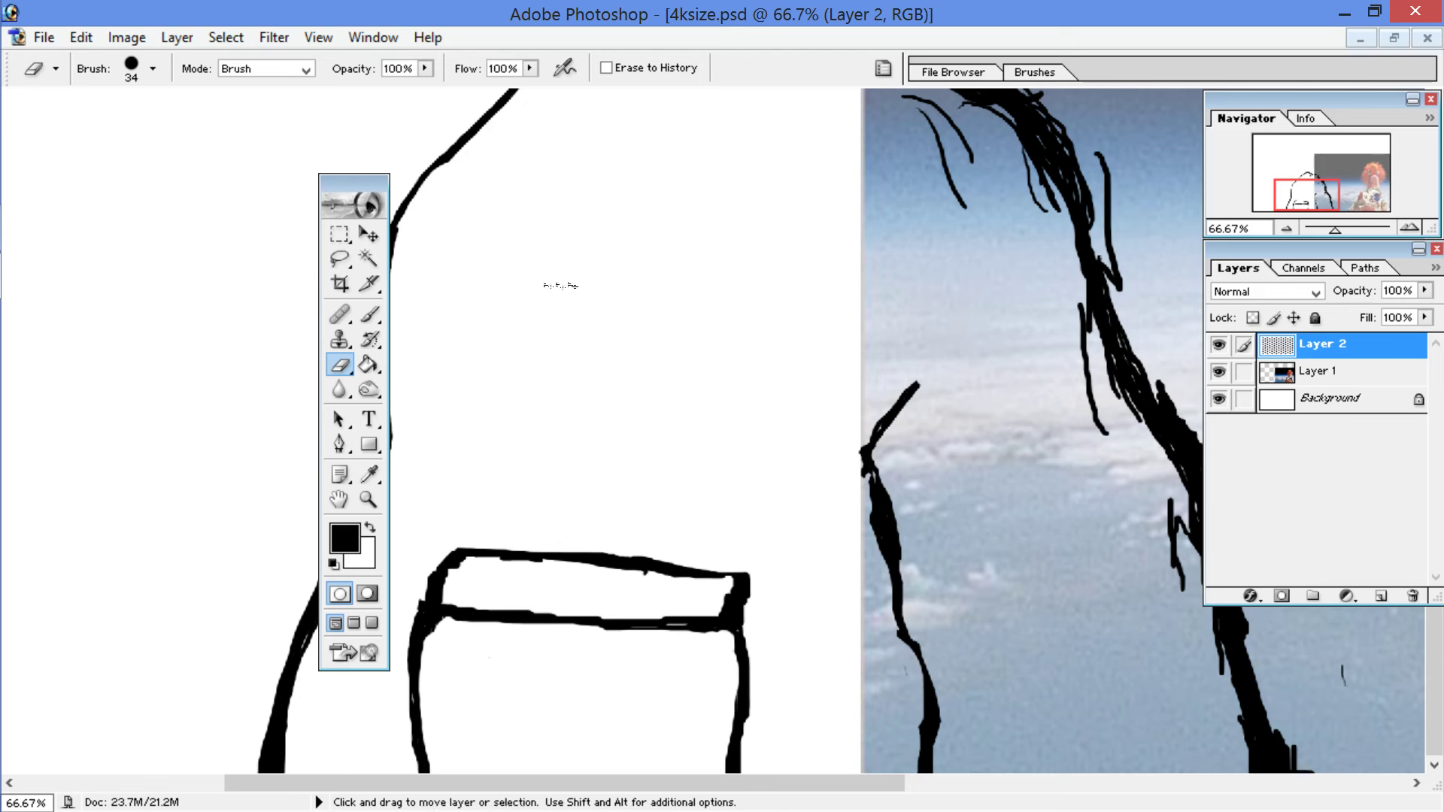
{"action": "left_click_drag", "start_coordinate": [873, 443], "coordinate": [889, 502]}
{"action": "key", "text": "ctrl+plus"}
{"action": "key", "text": "space"}
{"action": "left_click_drag", "start_coordinate": [950, 416], "coordinate": [654, 249]}
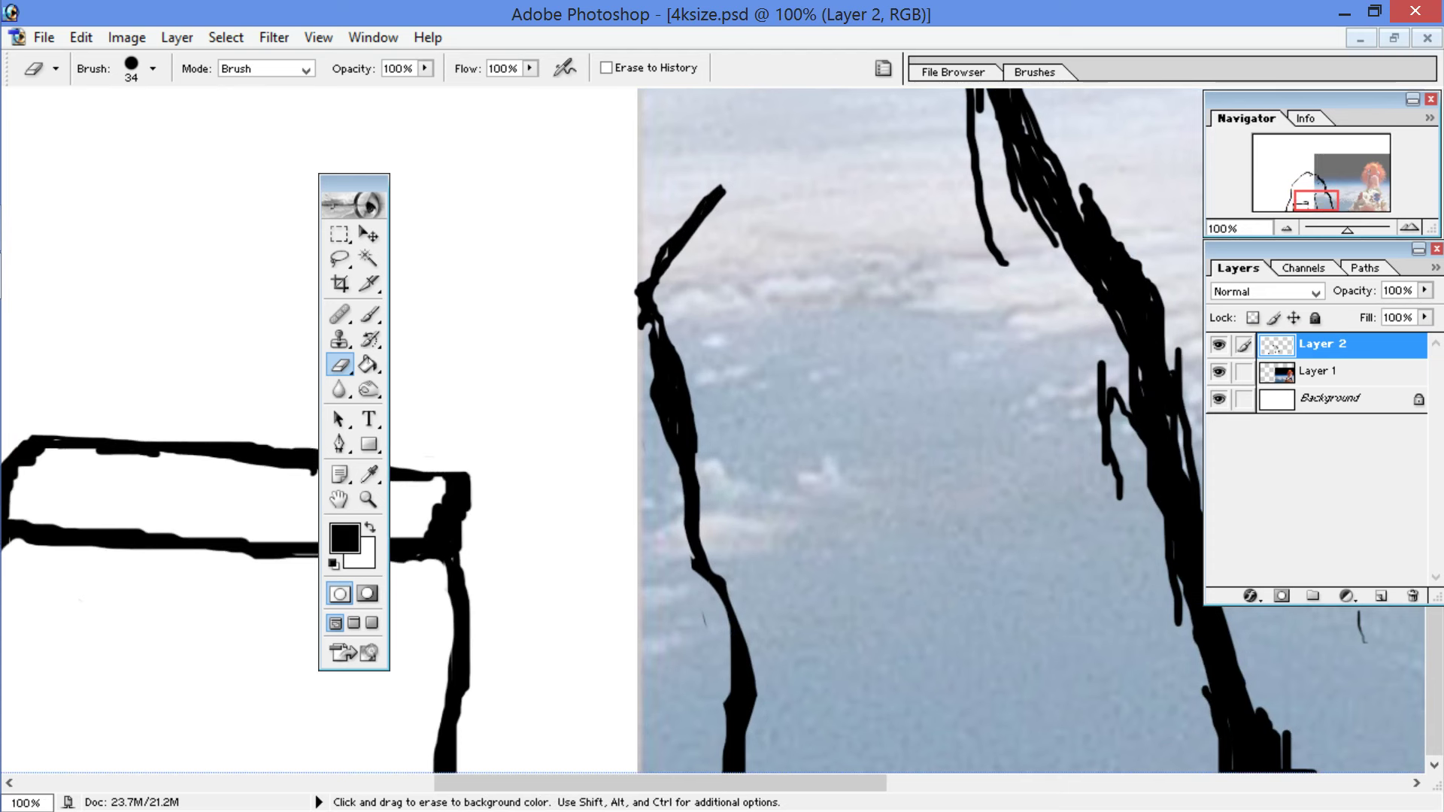
{"action": "mouse_move", "coordinate": [645, 331]}
{"action": "left_mouse_down"}
{"action": "mouse_move", "coordinate": [645, 308]}
{"action": "mouse_move", "coordinate": [657, 442]}
{"action": "left_mouse_up"}
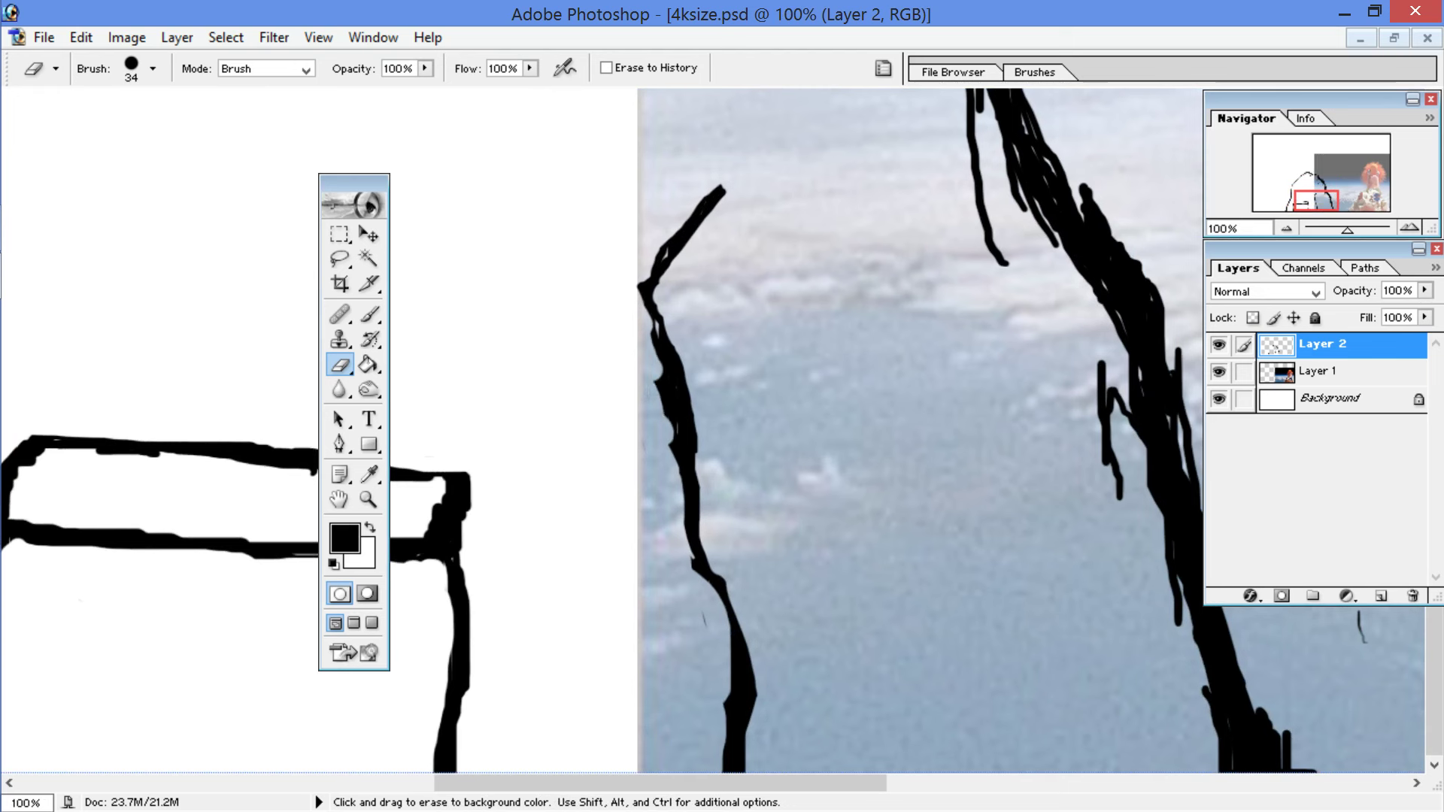
{"action": "left_click_drag", "start_coordinate": [650, 380], "coordinate": [670, 472]}
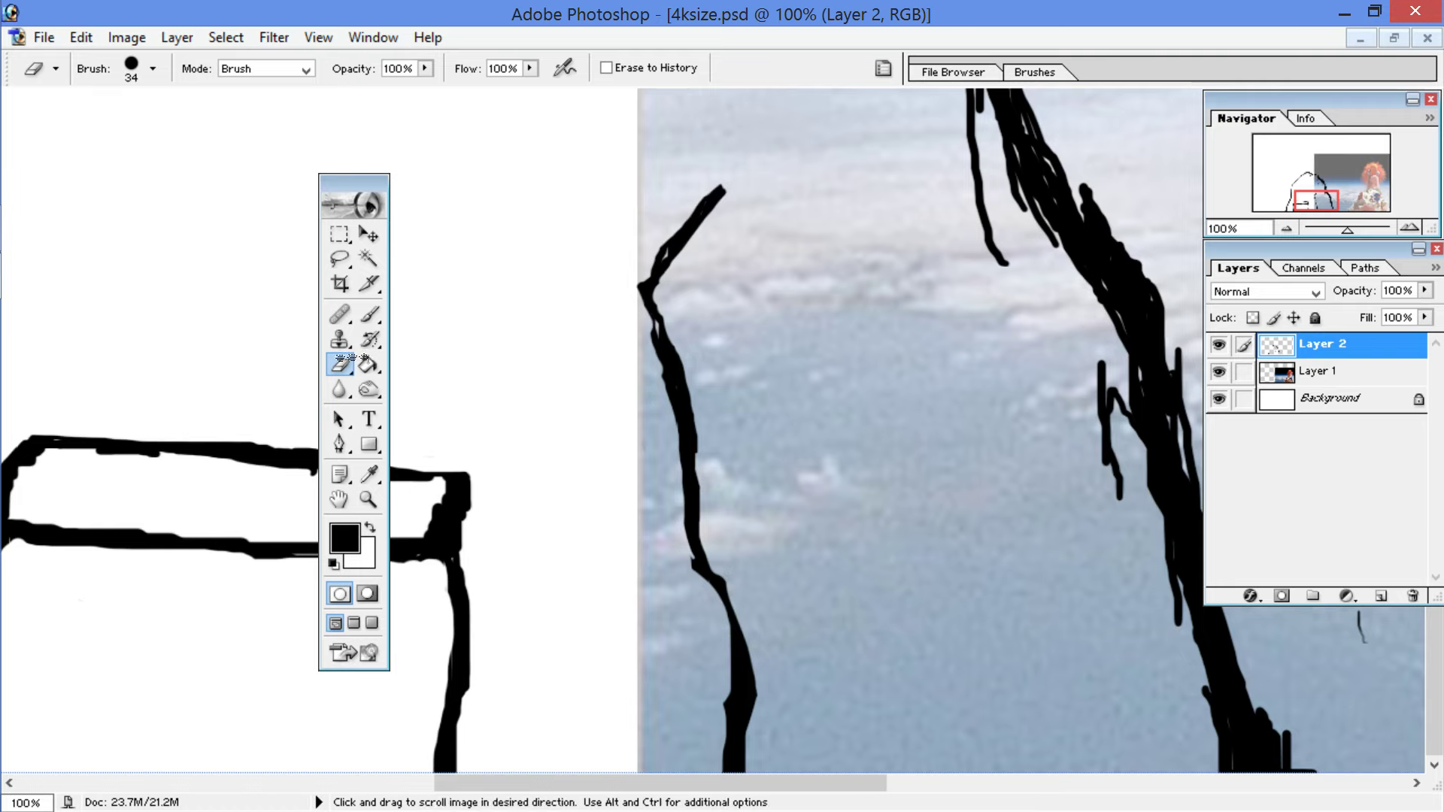
Step: Smooth the inside of the box flap's right end with the Eraser
{"action": "left_click_drag", "start_coordinate": [670, 451], "coordinate": [815, 451]}
{"action": "mouse_move", "coordinate": [564, 527]}
{"action": "left_mouse_down"}
{"action": "mouse_move", "coordinate": [591, 489]}
{"action": "mouse_move", "coordinate": [587, 536]}
{"action": "mouse_move", "coordinate": [481, 543]}
{"action": "left_mouse_up"}
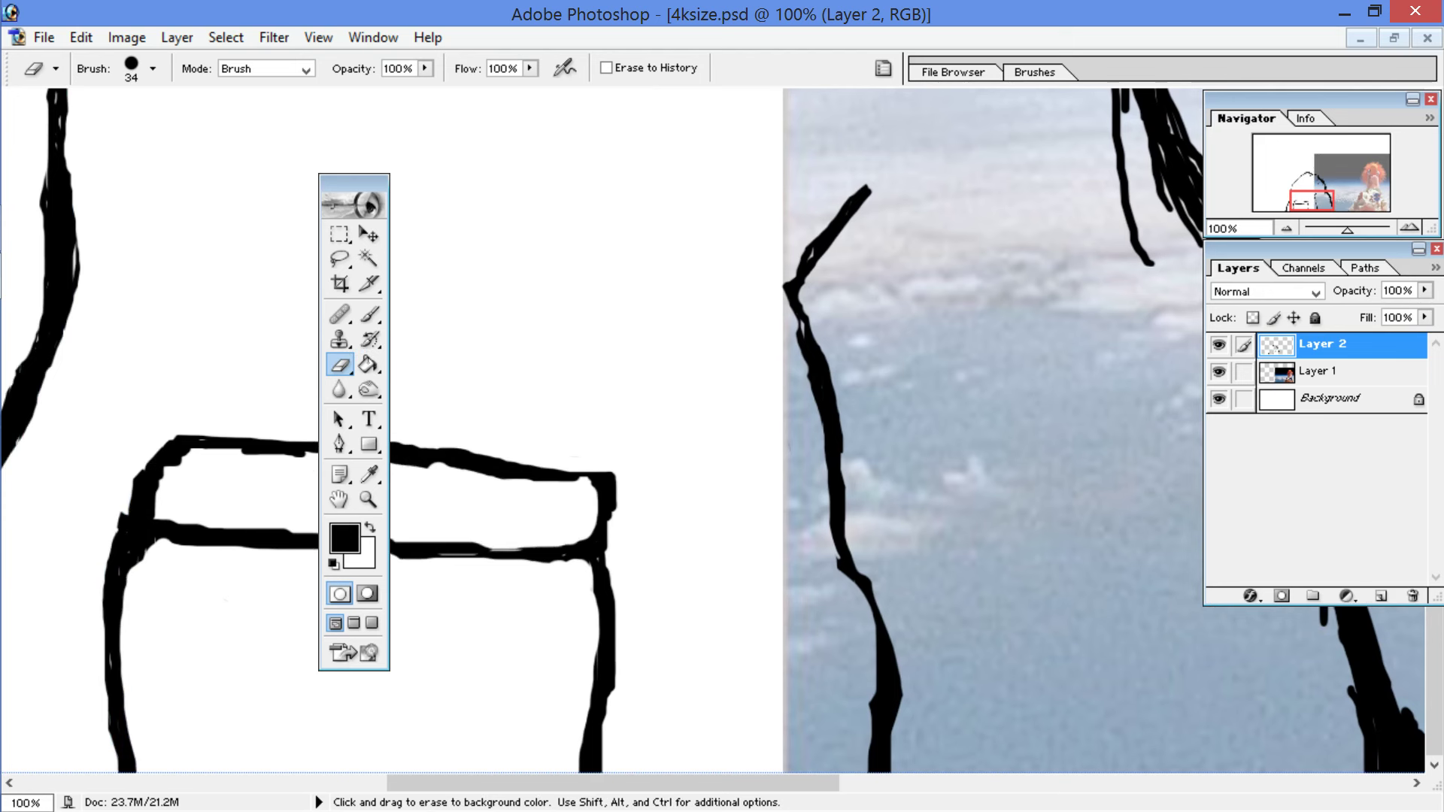
{"action": "key", "text": "ctrl+z"}
{"action": "mouse_move", "coordinate": [458, 481]}
{"action": "left_mouse_down"}
{"action": "mouse_move", "coordinate": [436, 477]}
{"action": "mouse_move", "coordinate": [470, 477]}
{"action": "left_mouse_up"}
Step: Trim the left edge of the arm line's lower end with the Eraser
{"action": "key", "text": "space"}
{"action": "left_click_drag", "start_coordinate": [632, 323], "coordinate": [395, 233]}
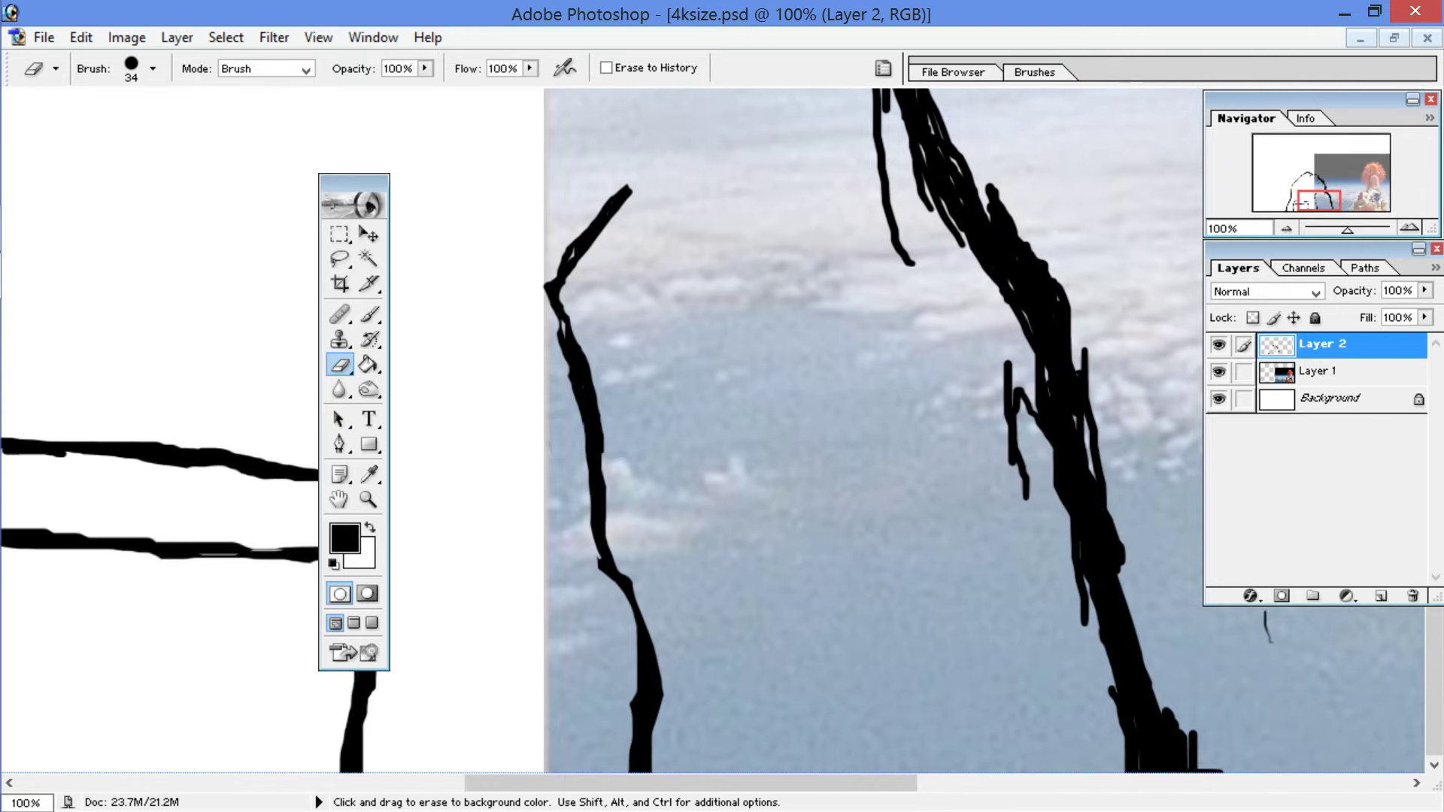
{"action": "left_click", "coordinate": [624, 705]}
{"action": "left_click_drag", "start_coordinate": [623, 701], "coordinate": [618, 747]}
{"action": "key", "text": "space"}
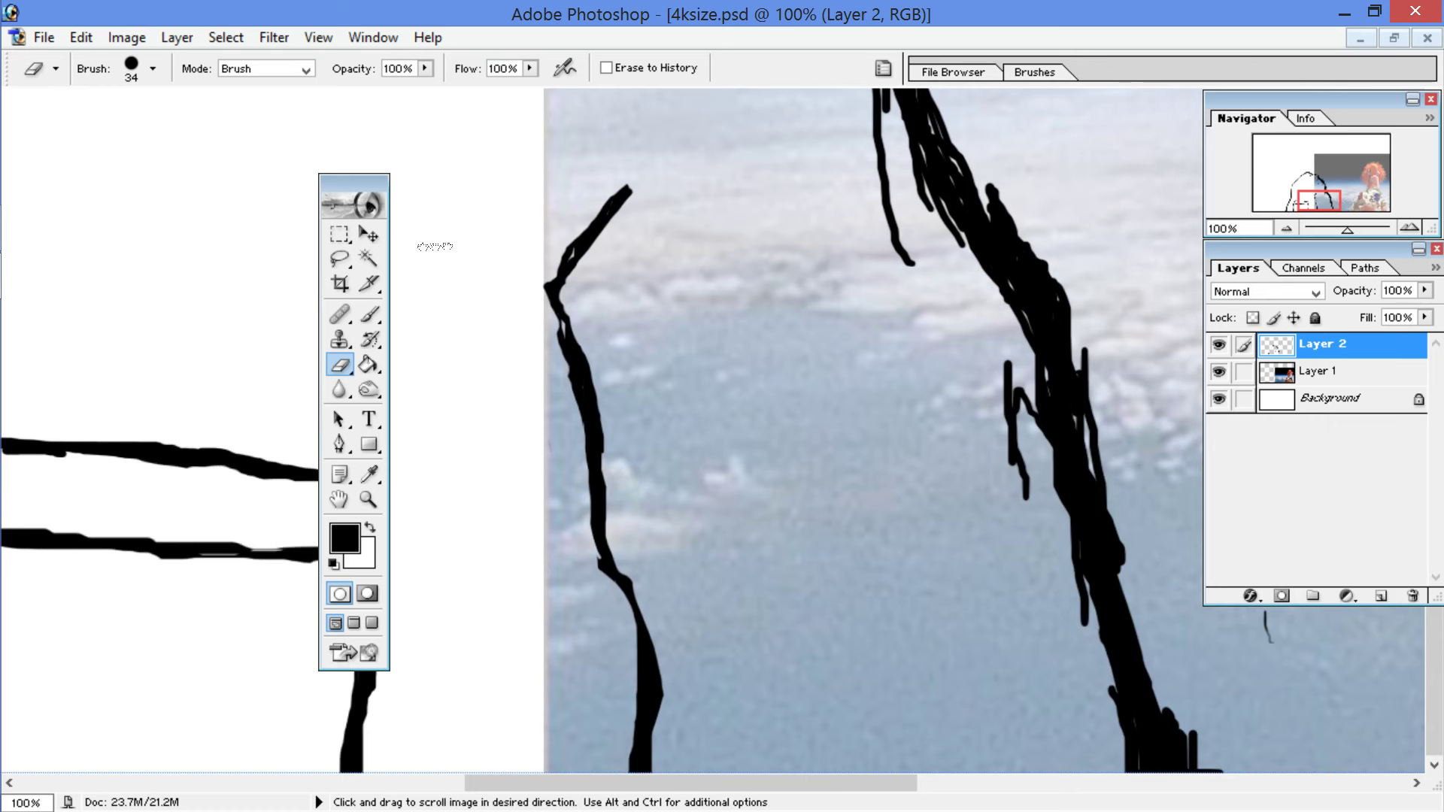
Step: Erase the stray marks around the dip right of the peak and trim the outline's top edge where it enters the picture
{"action": "key", "text": "space"}
{"action": "left_click_drag", "start_coordinate": [641, 93], "coordinate": [426, 457]}
{"action": "mouse_move", "coordinate": [478, 96]}
{"action": "left_mouse_down"}
{"action": "mouse_move", "coordinate": [497, 146]}
{"action": "mouse_move", "coordinate": [445, 470]}
{"action": "left_mouse_up"}
{"action": "mouse_move", "coordinate": [338, 306]}
{"action": "left_mouse_down"}
{"action": "mouse_move", "coordinate": [882, 216]}
{"action": "mouse_move", "coordinate": [971, 321]}
{"action": "left_mouse_up"}
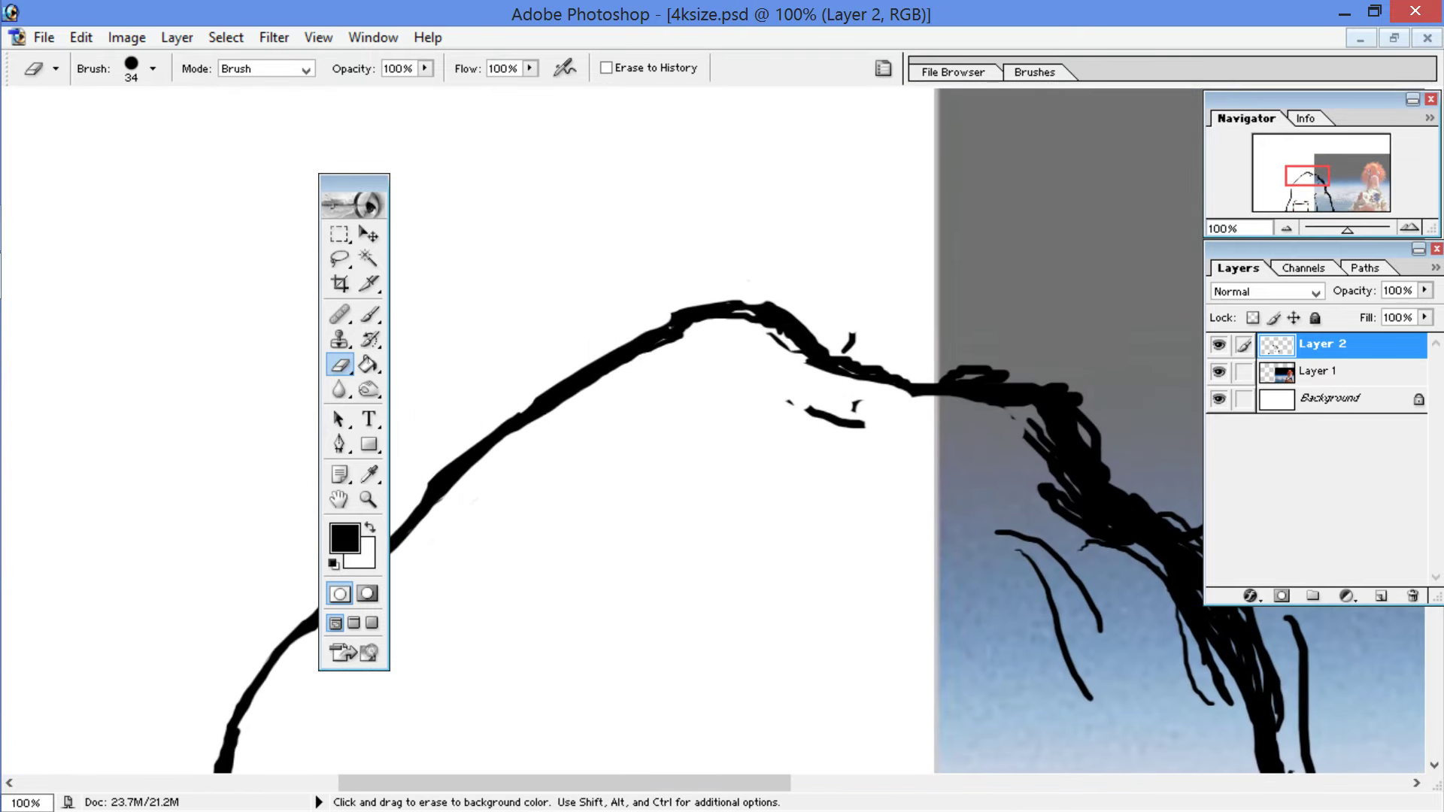
{"action": "left_click_drag", "start_coordinate": [806, 411], "coordinate": [863, 424]}
{"action": "mouse_move", "coordinate": [855, 335]}
{"action": "left_mouse_down"}
{"action": "mouse_move", "coordinate": [841, 353]}
{"action": "mouse_move", "coordinate": [1080, 384]}
{"action": "mouse_move", "coordinate": [1096, 447]}
{"action": "left_mouse_up"}
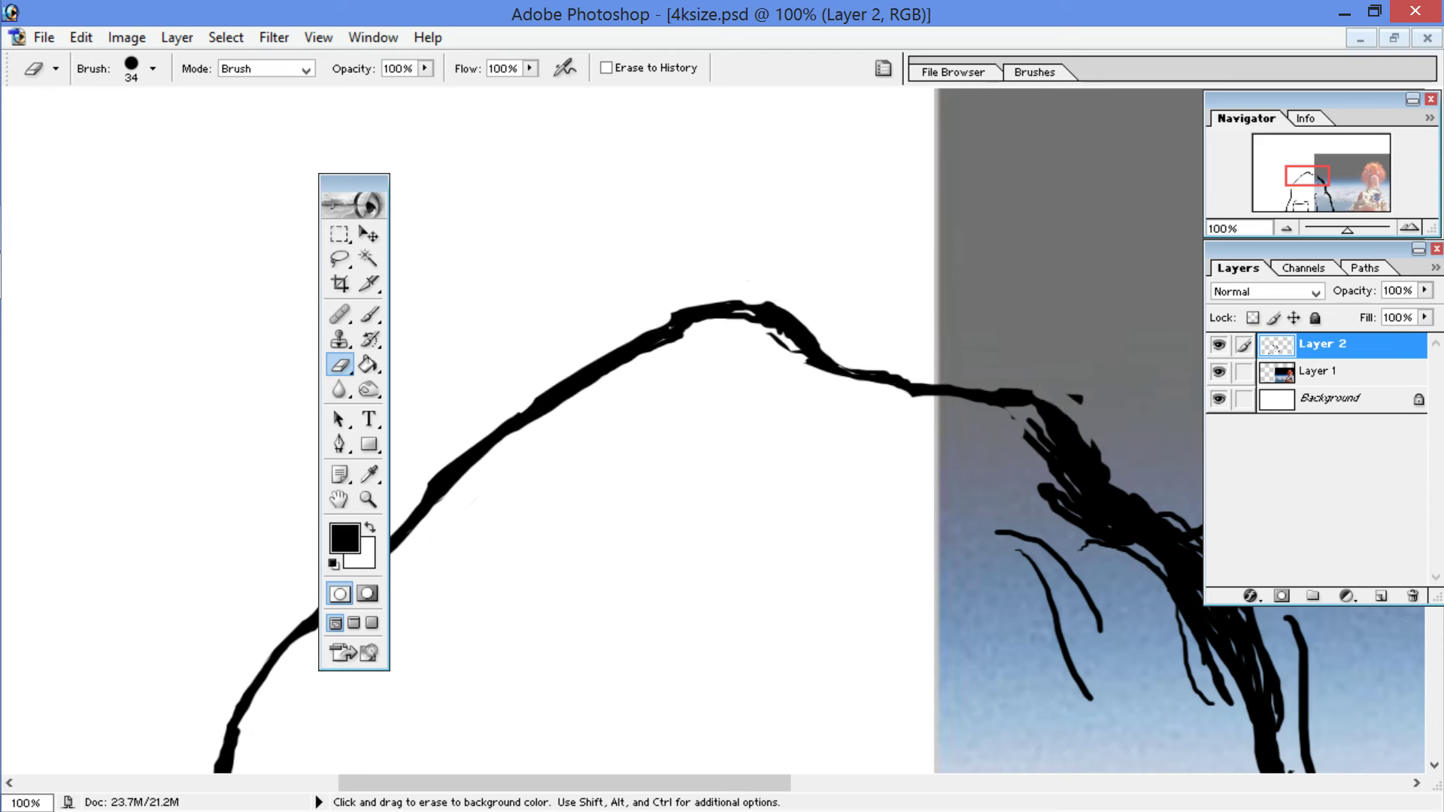
{"action": "left_click_drag", "start_coordinate": [976, 382], "coordinate": [1072, 418]}
{"action": "left_click", "coordinate": [1076, 394]}
Step: Erase the loose strokes beneath the outline's first drop inside the picture and thin that drop from both sides
{"action": "key", "text": "space"}
{"action": "mouse_move", "coordinate": [1044, 490]}
{"action": "left_mouse_down"}
{"action": "mouse_move", "coordinate": [1012, 533]}
{"action": "mouse_move", "coordinate": [1084, 690]}
{"action": "left_mouse_up"}
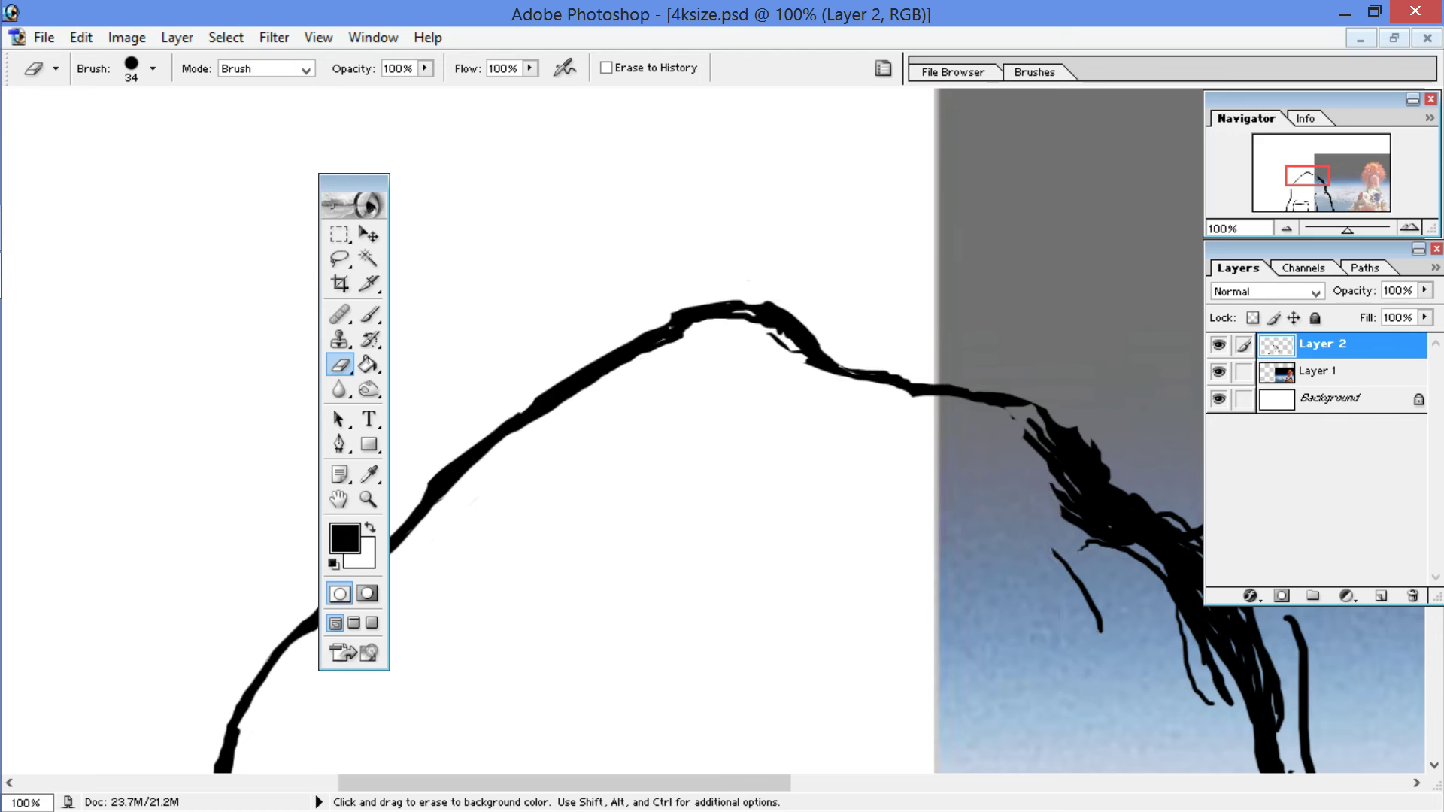
{"action": "mouse_move", "coordinate": [1101, 632]}
{"action": "left_mouse_down"}
{"action": "mouse_move", "coordinate": [1052, 547]}
{"action": "mouse_move", "coordinate": [1072, 490]}
{"action": "left_mouse_up"}
{"action": "left_click_drag", "start_coordinate": [1020, 438], "coordinate": [1069, 517]}
{"action": "left_click_drag", "start_coordinate": [1021, 433], "coordinate": [1079, 533]}
{"action": "left_click_drag", "start_coordinate": [1060, 466], "coordinate": [1094, 540]}
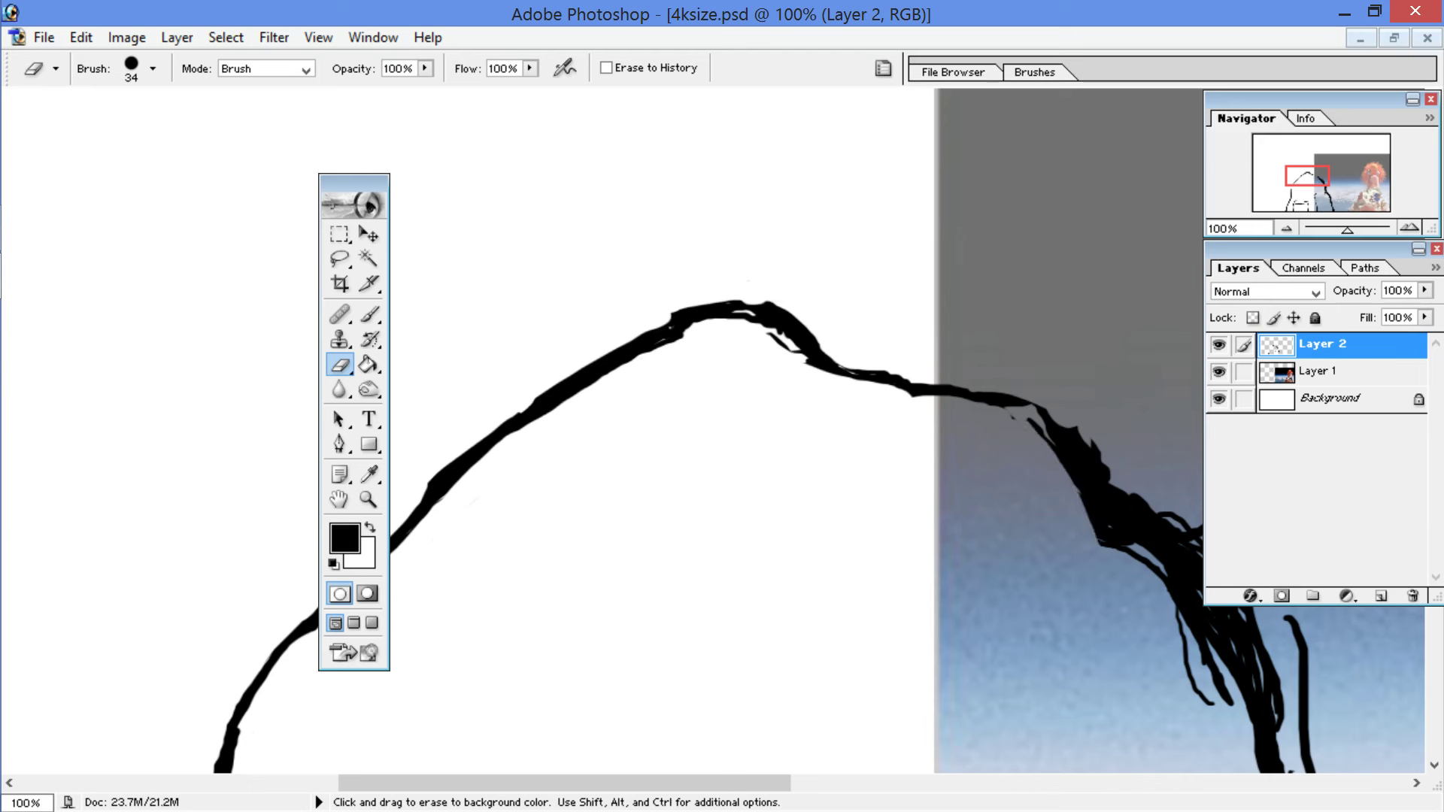
{"action": "mouse_move", "coordinate": [1026, 424]}
{"action": "left_mouse_down"}
{"action": "mouse_move", "coordinate": [1055, 464]}
{"action": "mouse_move", "coordinate": [1101, 483]}
{"action": "mouse_move", "coordinate": [1113, 521]}
{"action": "mouse_move", "coordinate": [1195, 534]}
{"action": "left_mouse_up"}
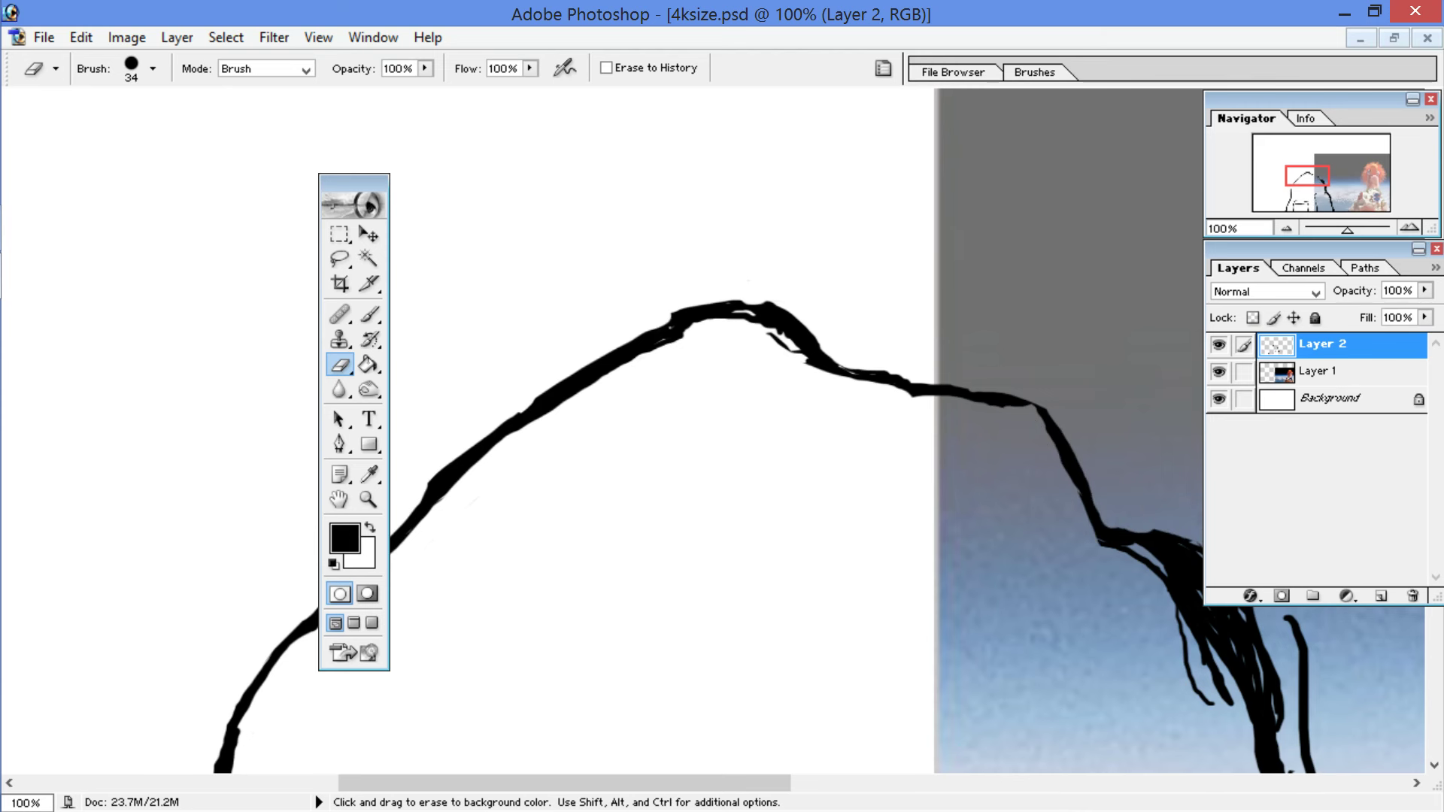
Step: Thin the outline's curved shoulder below the first drop, erasing the strands inside it and the detached strokes outside it
{"action": "key", "text": "space"}
{"action": "left_click_drag", "start_coordinate": [873, 387], "coordinate": [537, 236]}
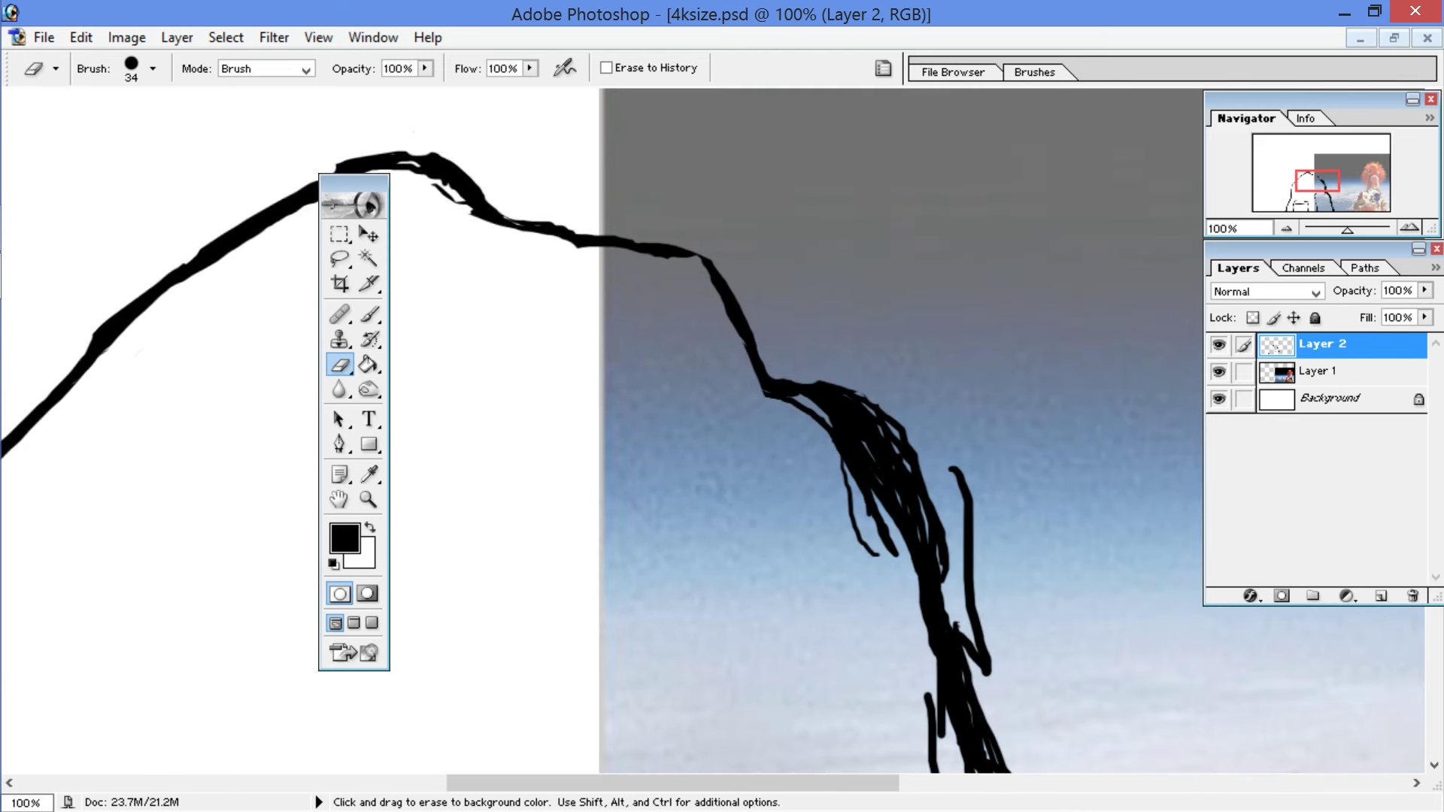
{"action": "mouse_move", "coordinate": [861, 525]}
{"action": "left_mouse_down"}
{"action": "mouse_move", "coordinate": [865, 545]}
{"action": "mouse_move", "coordinate": [883, 545]}
{"action": "mouse_move", "coordinate": [868, 489]}
{"action": "mouse_move", "coordinate": [889, 521]}
{"action": "mouse_move", "coordinate": [842, 440]}
{"action": "mouse_move", "coordinate": [786, 402]}
{"action": "left_mouse_up"}
{"action": "left_click_drag", "start_coordinate": [842, 472], "coordinate": [852, 517]}
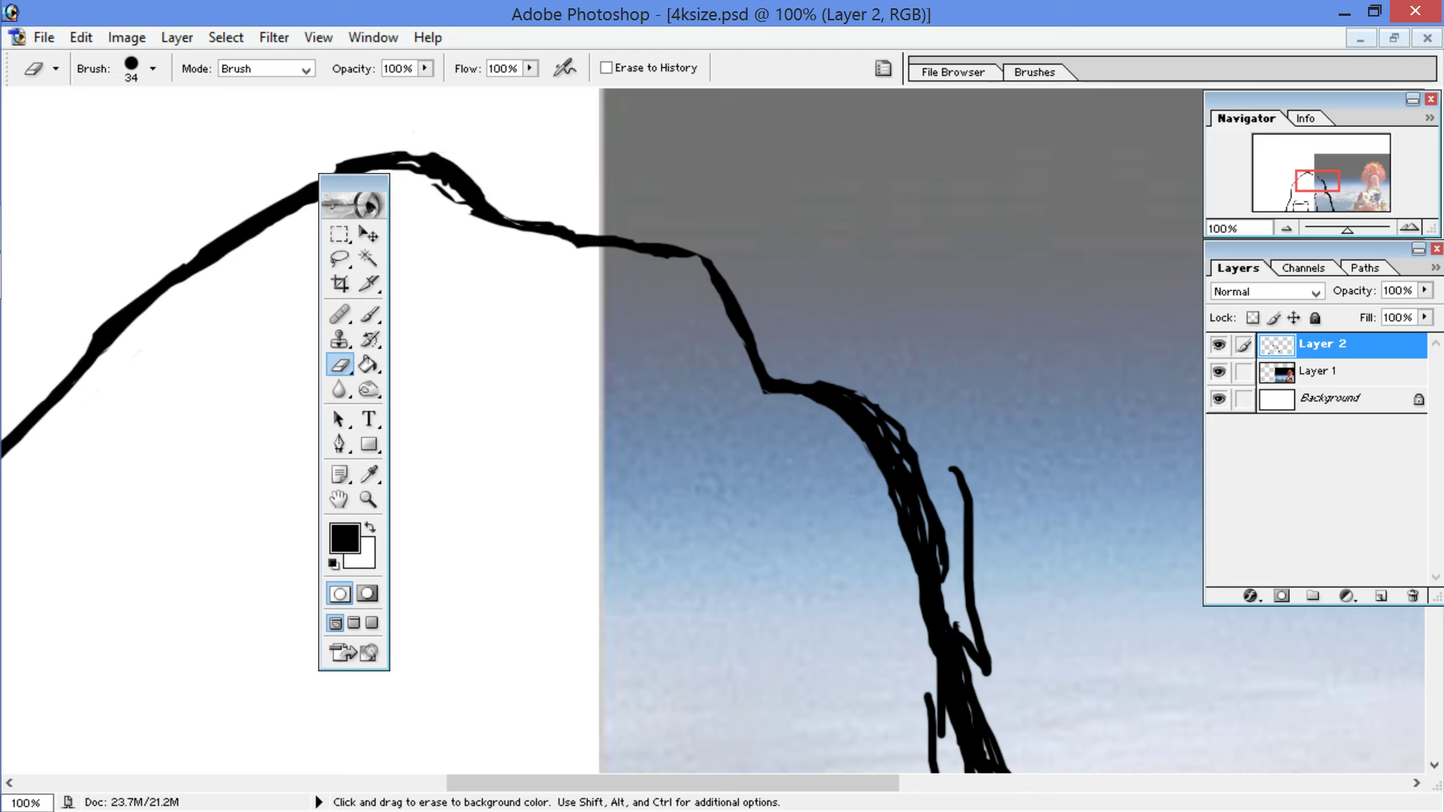
{"action": "mouse_move", "coordinate": [813, 380]}
{"action": "left_mouse_down"}
{"action": "mouse_move", "coordinate": [891, 440]}
{"action": "mouse_move", "coordinate": [977, 669]}
{"action": "left_mouse_up"}
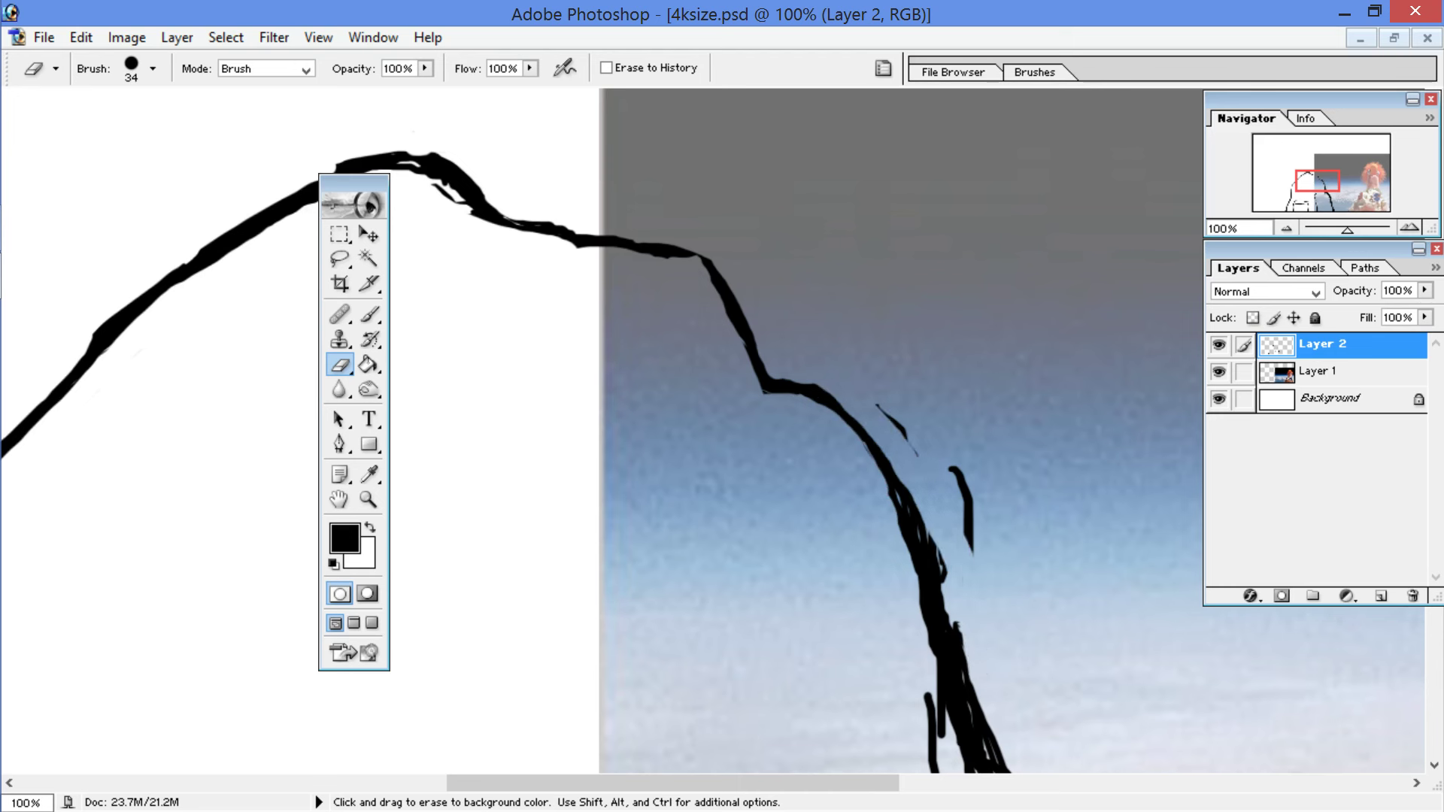
{"action": "mouse_move", "coordinate": [876, 406]}
{"action": "left_mouse_down"}
{"action": "mouse_move", "coordinate": [949, 472]}
{"action": "mouse_move", "coordinate": [912, 448]}
{"action": "mouse_move", "coordinate": [971, 519]}
{"action": "left_mouse_up"}
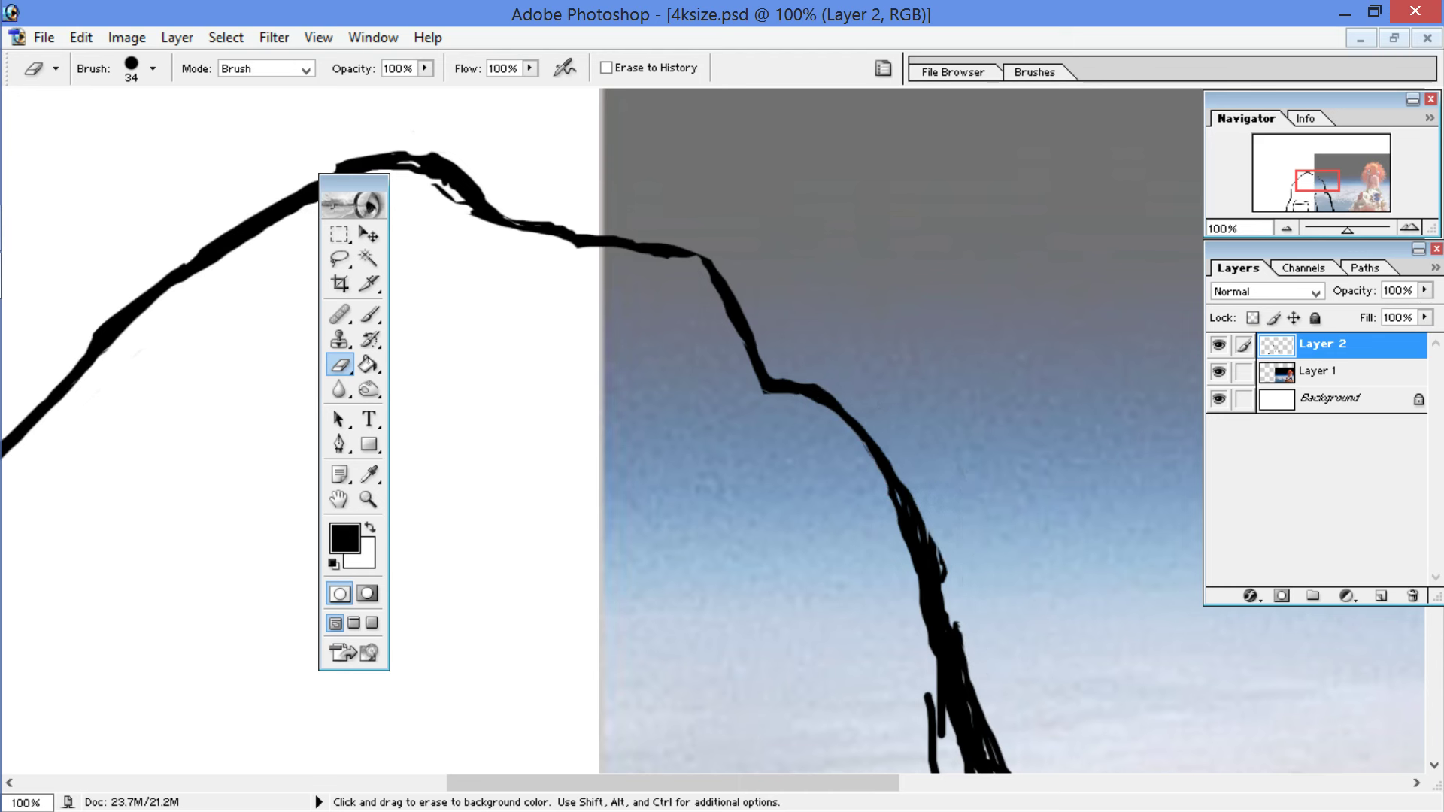
Step: Trim the outer edge of the outline's right side from below the shoulder to the next bend, undoing the last erase
{"action": "key", "text": "space"}
{"action": "left_click_drag", "start_coordinate": [609, 299], "coordinate": [525, 88]}
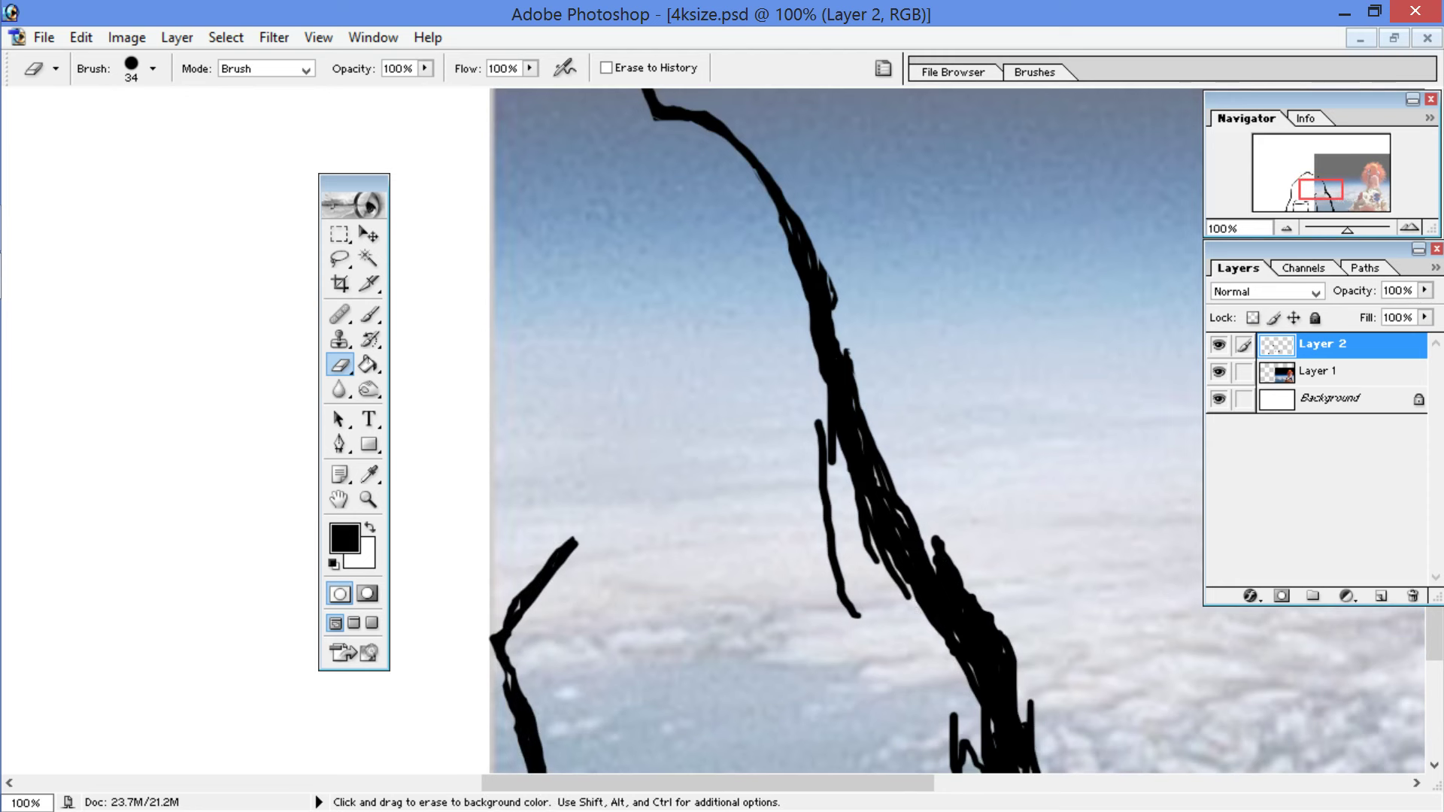
{"action": "left_click_drag", "start_coordinate": [816, 242], "coordinate": [837, 313]}
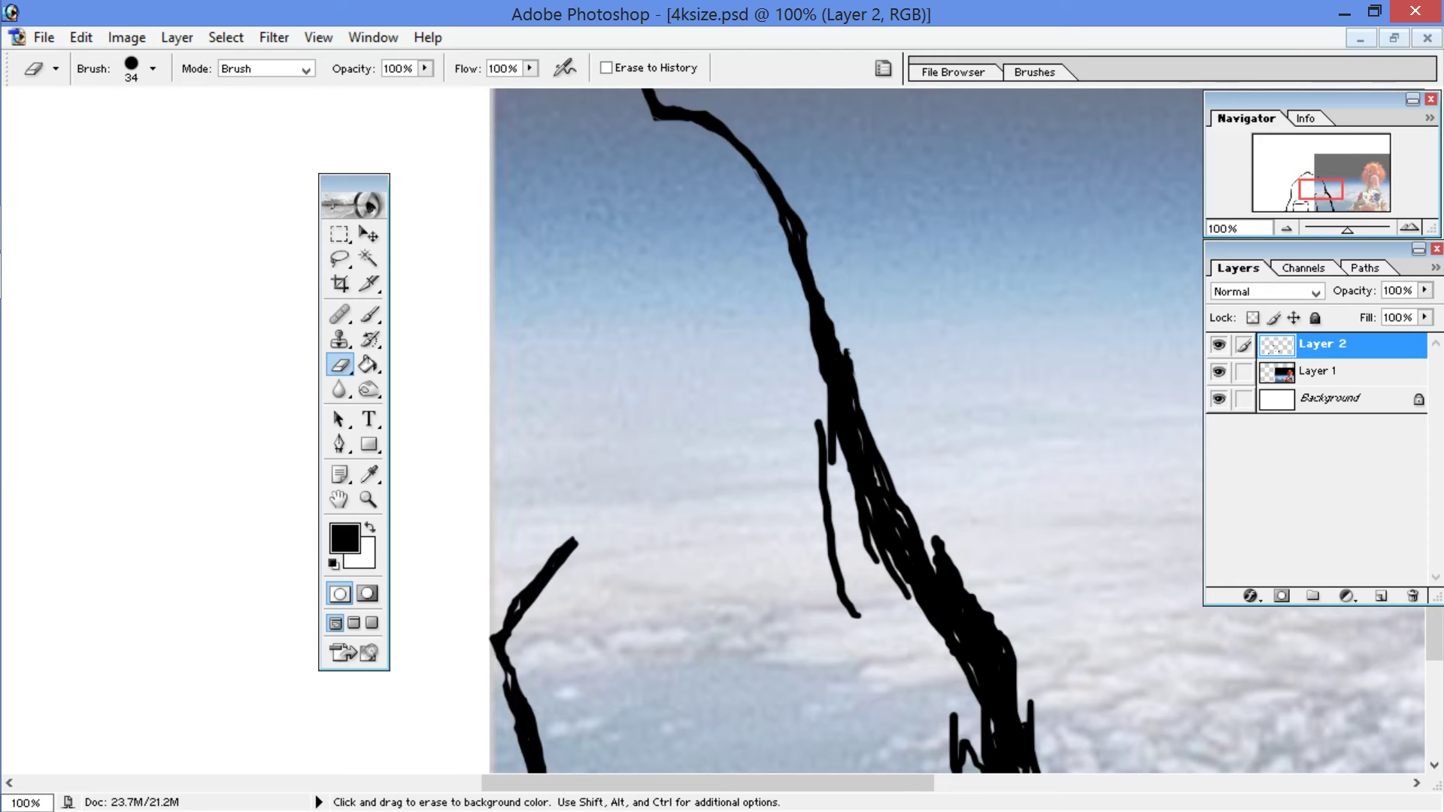
{"action": "left_click", "coordinate": [855, 348]}
{"action": "left_click_drag", "start_coordinate": [805, 219], "coordinate": [918, 532]}
{"action": "left_click_drag", "start_coordinate": [844, 376], "coordinate": [921, 537]}
{"action": "left_click_drag", "start_coordinate": [880, 485], "coordinate": [963, 590]}
{"action": "left_click", "coordinate": [978, 588]}
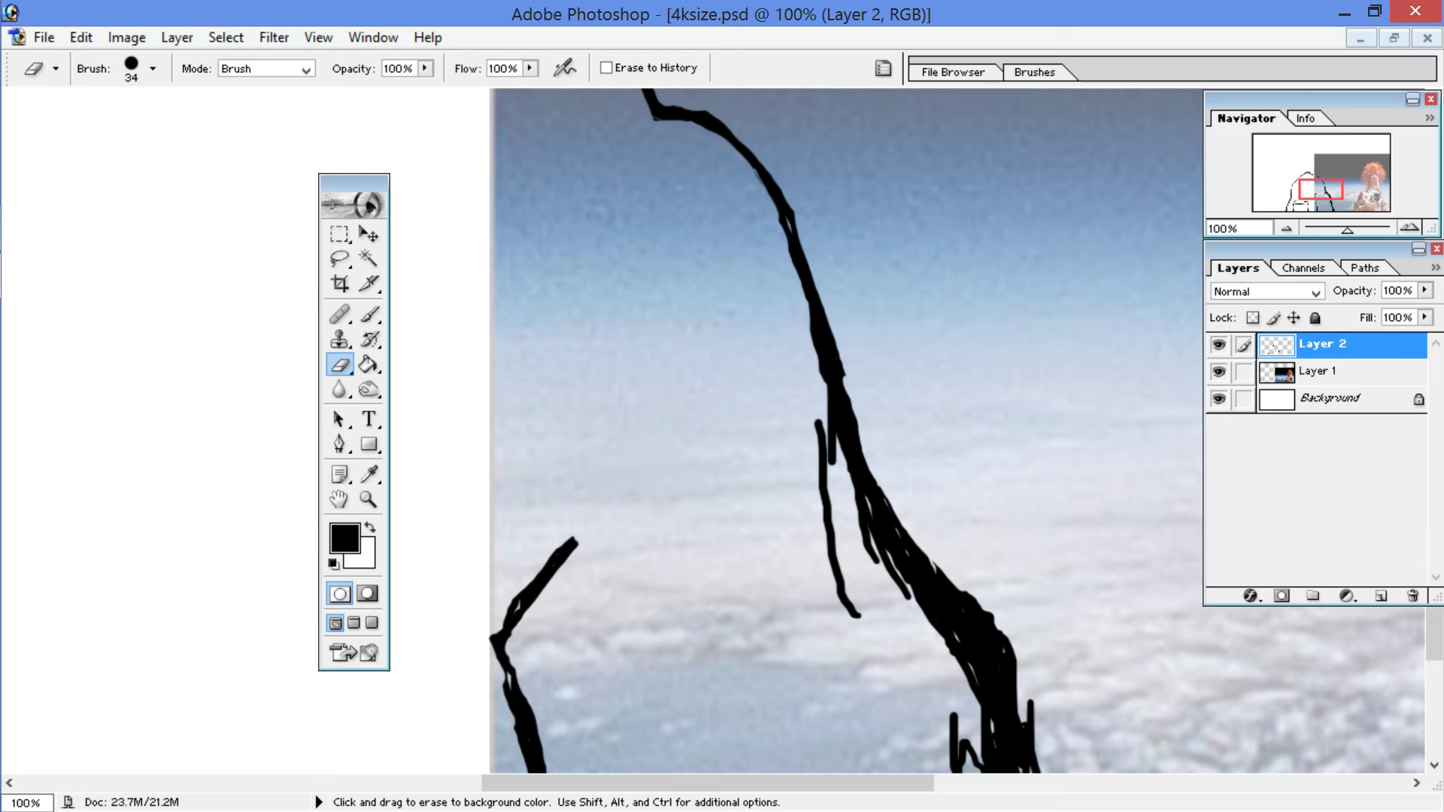
{"action": "left_click_drag", "start_coordinate": [887, 479], "coordinate": [988, 605]}
{"action": "left_click_drag", "start_coordinate": [859, 425], "coordinate": [878, 495]}
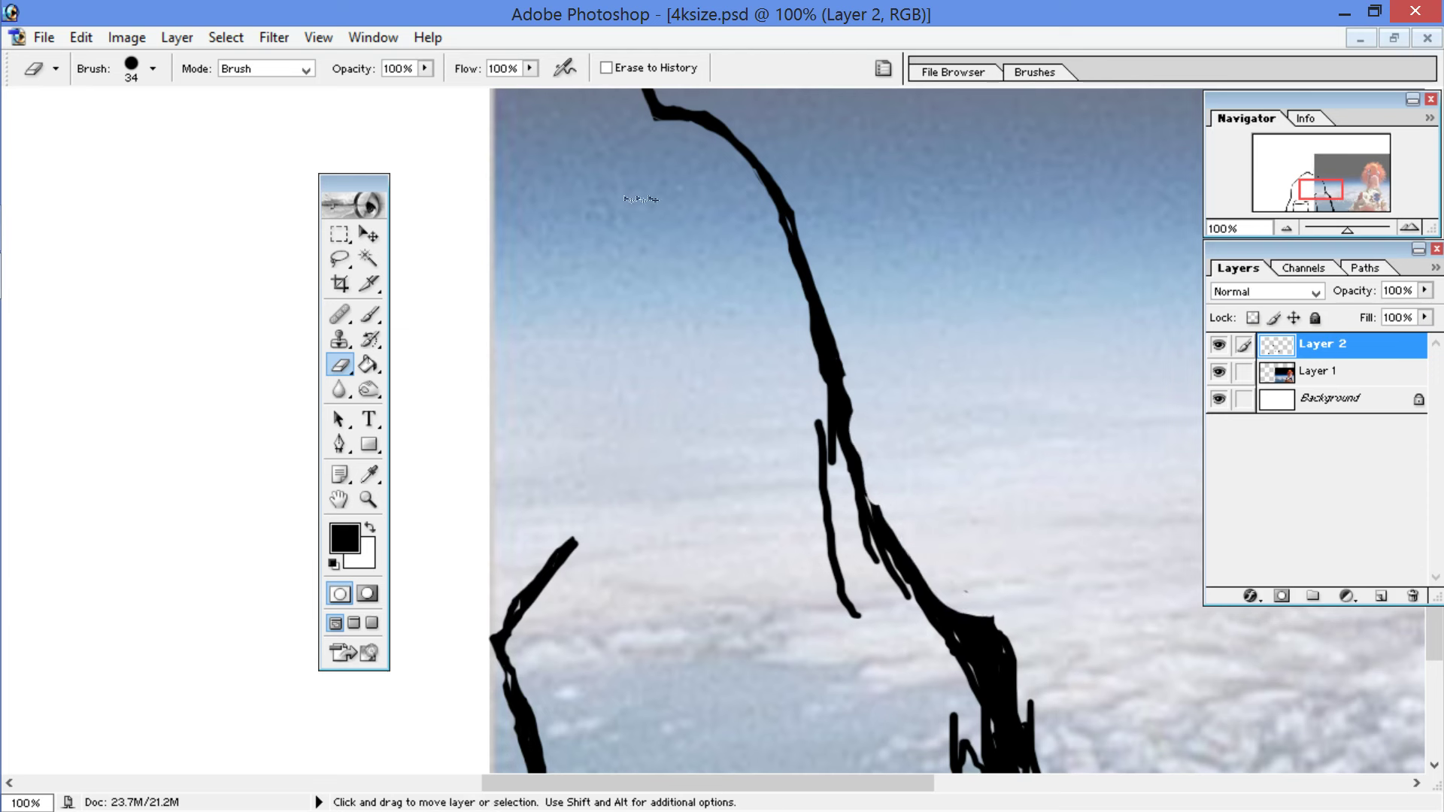
{"action": "key", "text": "ctrl+z"}
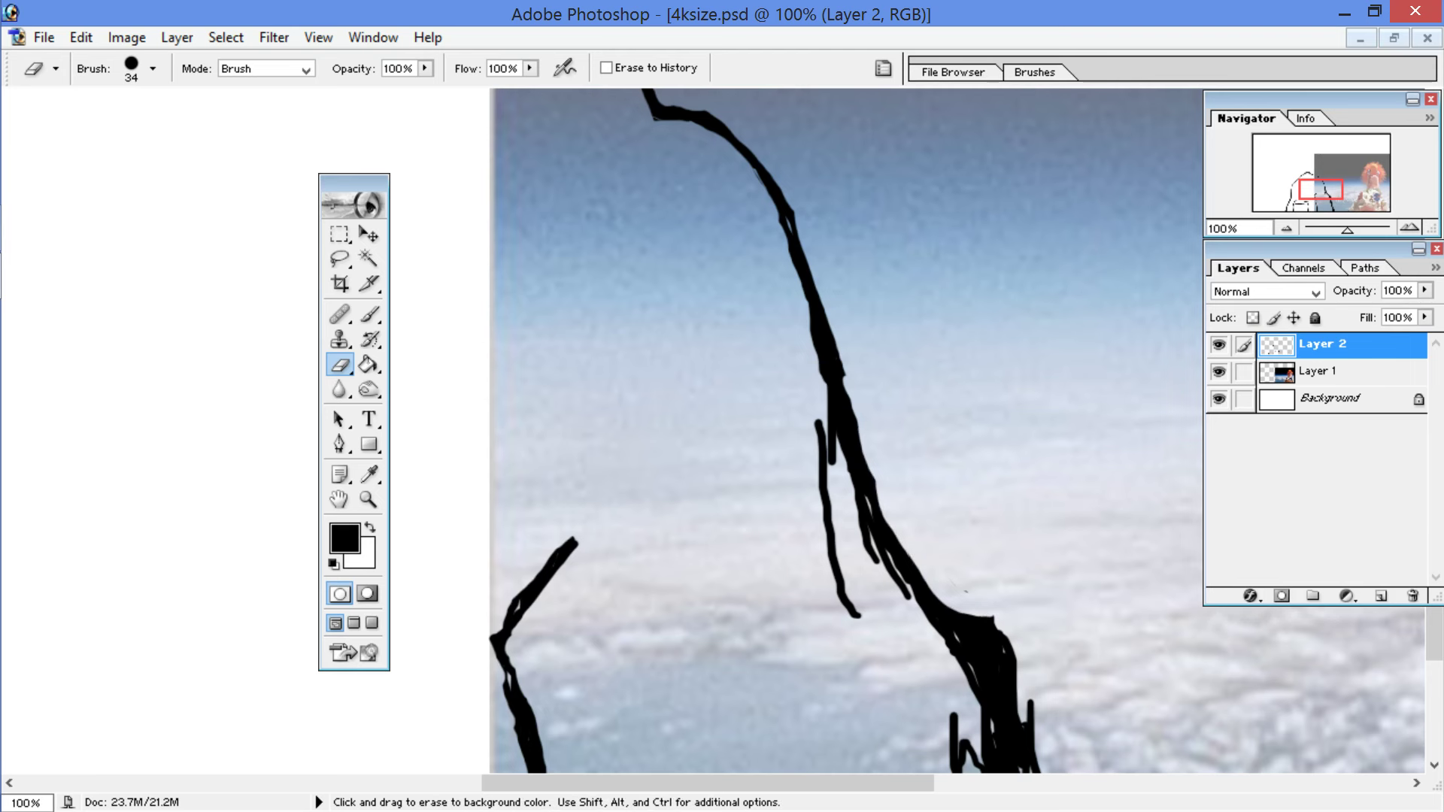
Step: Erase the separate strokes and spurs along the inner side of the outline above its lower bend
{"action": "left_click_drag", "start_coordinate": [964, 591], "coordinate": [889, 323]}
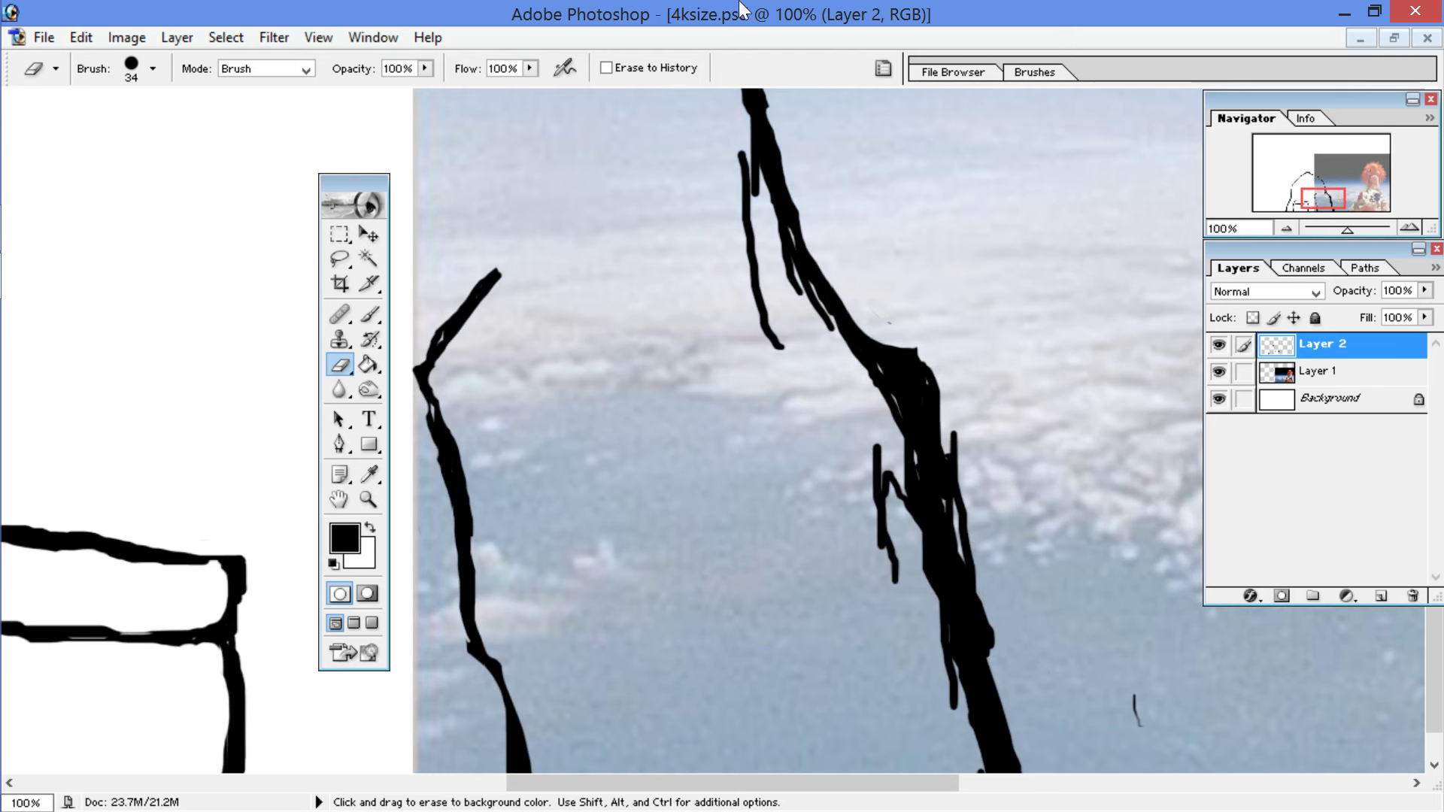
{"action": "mouse_move", "coordinate": [745, 203]}
{"action": "left_mouse_down"}
{"action": "mouse_move", "coordinate": [749, 159]}
{"action": "mouse_move", "coordinate": [786, 264]}
{"action": "left_mouse_up"}
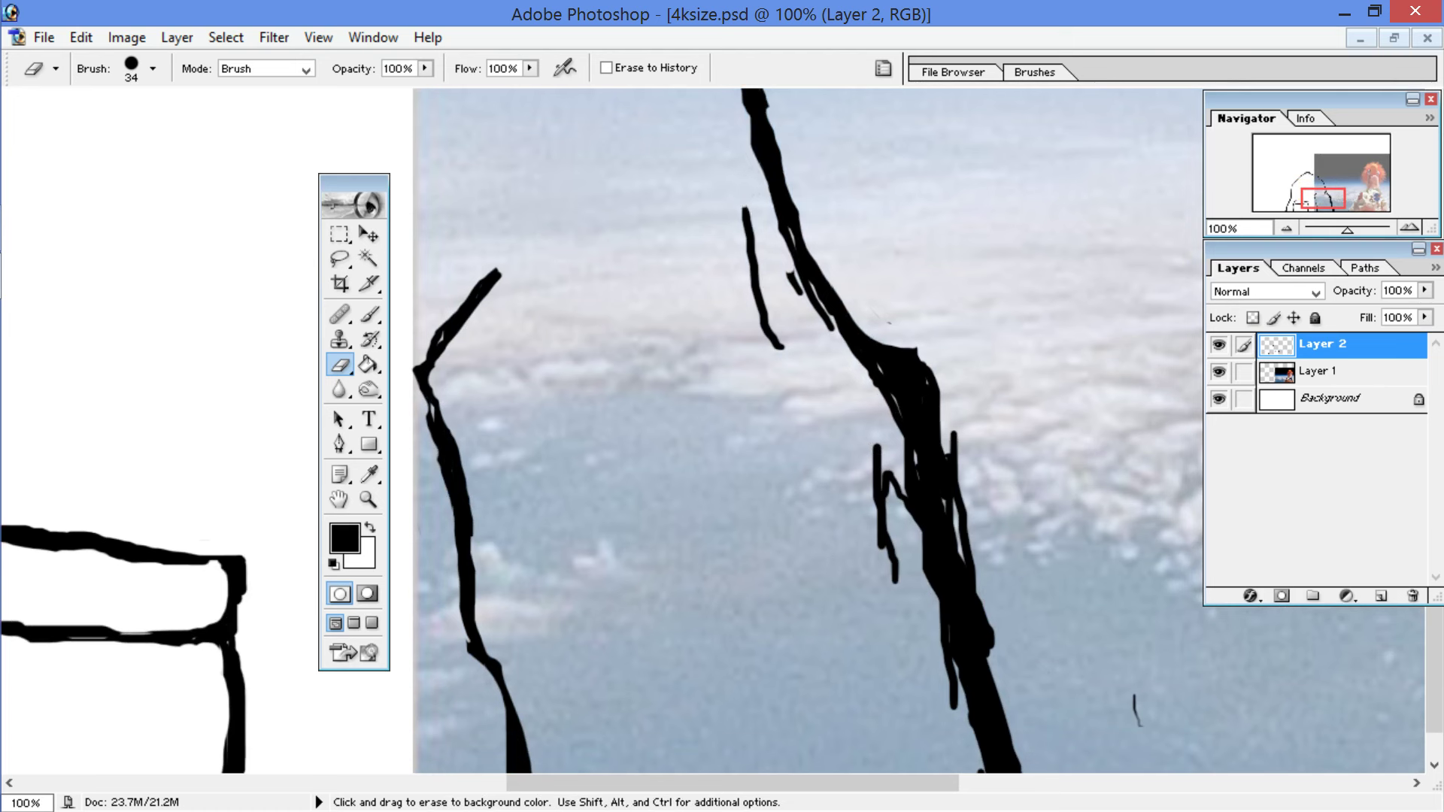
{"action": "mouse_move", "coordinate": [755, 214]}
{"action": "left_mouse_down"}
{"action": "mouse_move", "coordinate": [821, 325]}
{"action": "mouse_move", "coordinate": [779, 240]}
{"action": "mouse_move", "coordinate": [795, 279]}
{"action": "left_mouse_up"}
{"action": "left_click_drag", "start_coordinate": [740, 132], "coordinate": [746, 157]}
{"action": "left_click_drag", "start_coordinate": [744, 219], "coordinate": [780, 346]}
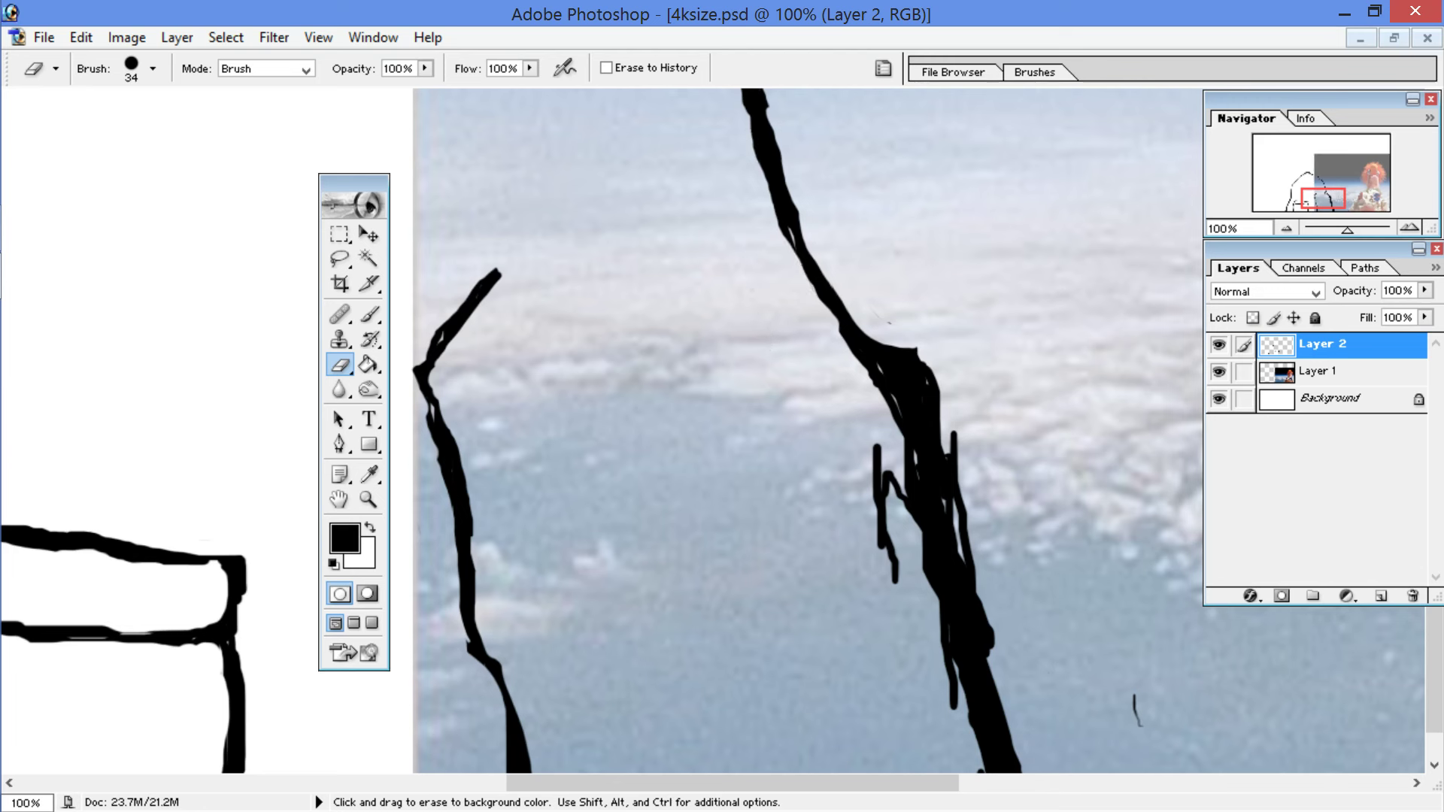
Step: Erase the hooked strokes inside the outline's lower bend and thin the line from its inner side
{"action": "left_click_drag", "start_coordinate": [890, 471], "coordinate": [894, 581]}
{"action": "mouse_move", "coordinate": [876, 445]}
{"action": "left_mouse_down"}
{"action": "mouse_move", "coordinate": [907, 529]}
{"action": "mouse_move", "coordinate": [894, 447]}
{"action": "left_mouse_up"}
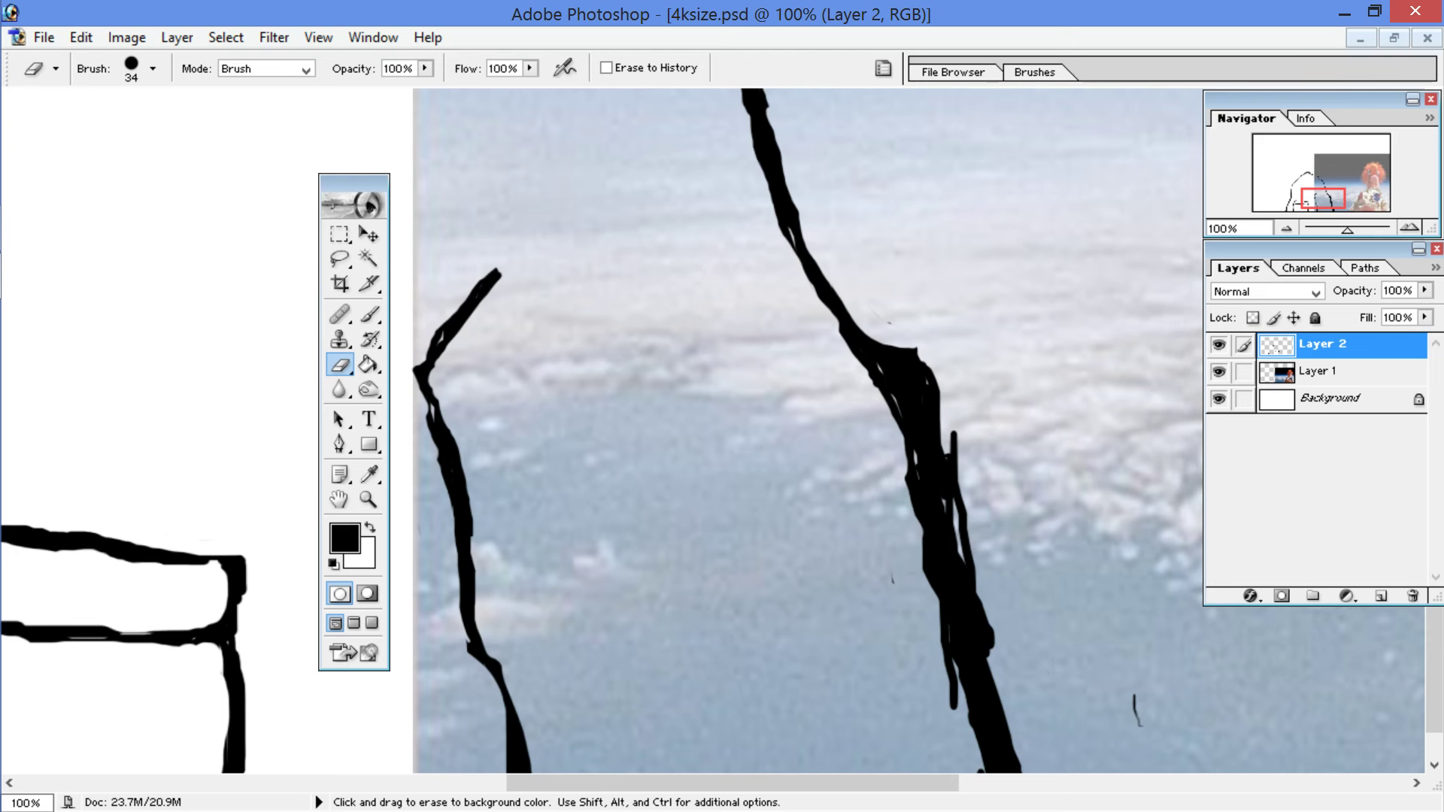
{"action": "mouse_move", "coordinate": [865, 385]}
{"action": "left_mouse_down"}
{"action": "mouse_move", "coordinate": [892, 418]}
{"action": "mouse_move", "coordinate": [865, 366]}
{"action": "mouse_move", "coordinate": [901, 403]}
{"action": "mouse_move", "coordinate": [889, 373]}
{"action": "mouse_move", "coordinate": [922, 528]}
{"action": "left_mouse_up"}
{"action": "left_click_drag", "start_coordinate": [932, 429], "coordinate": [932, 580]}
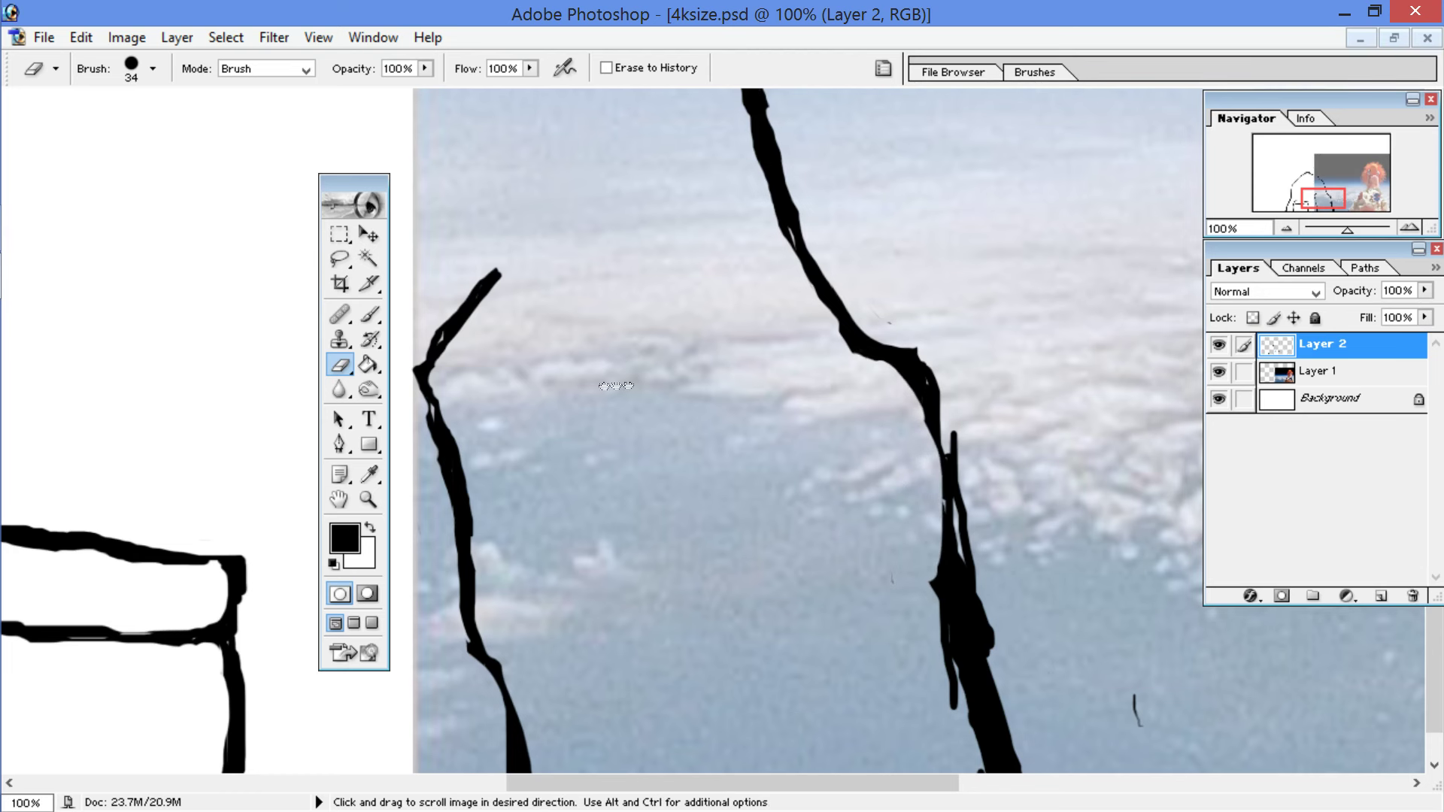
Step: Erase the loose strands, spurs and detached mark beside the outline's lower right side and thin its line, undoing the erase that cuts into it
{"action": "left_click_drag", "start_coordinate": [622, 387], "coordinate": [534, 303]}
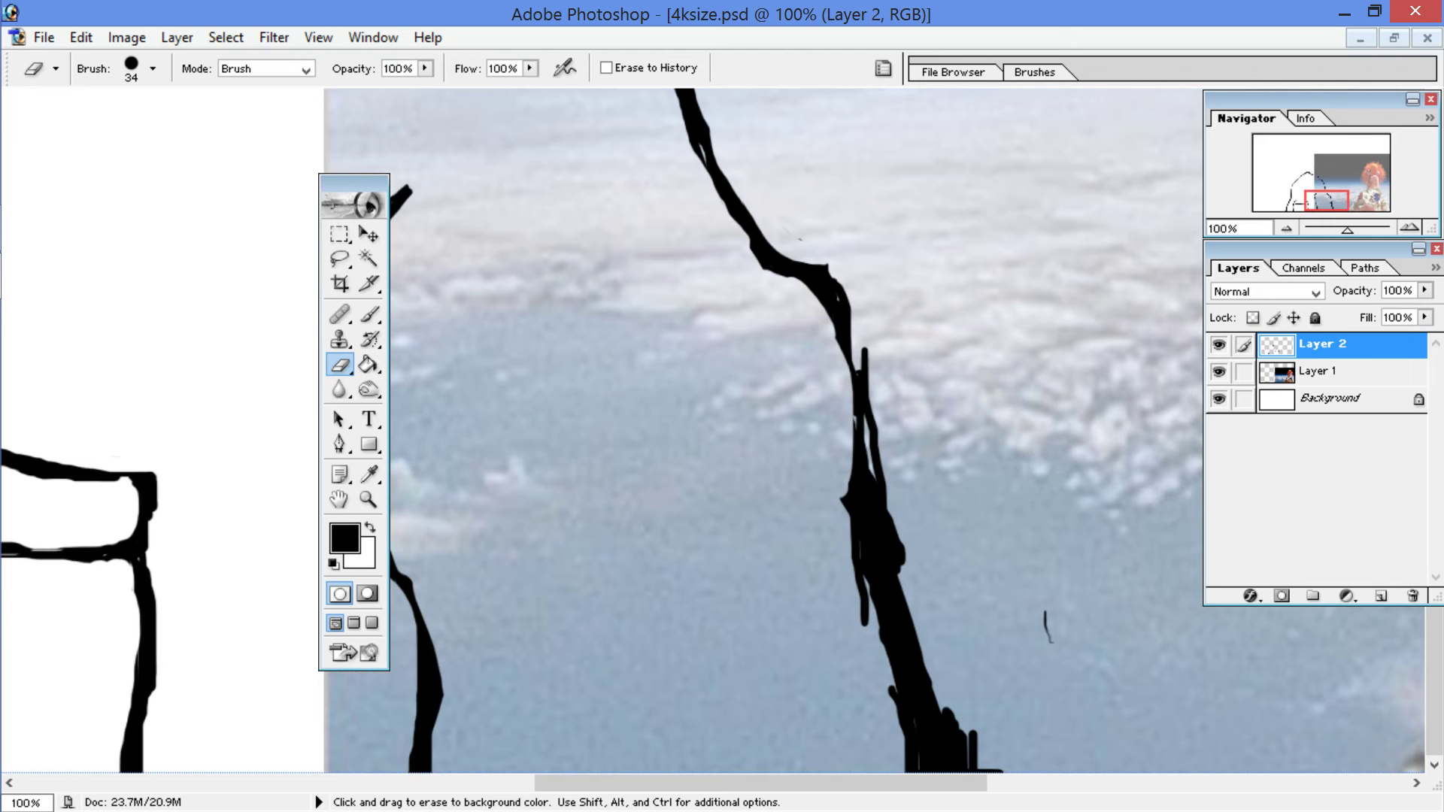
{"action": "mouse_move", "coordinate": [853, 625]}
{"action": "left_mouse_down"}
{"action": "mouse_move", "coordinate": [840, 502]}
{"action": "mouse_move", "coordinate": [901, 767]}
{"action": "mouse_move", "coordinate": [875, 608]}
{"action": "left_mouse_up"}
{"action": "left_click_drag", "start_coordinate": [840, 355], "coordinate": [870, 477]}
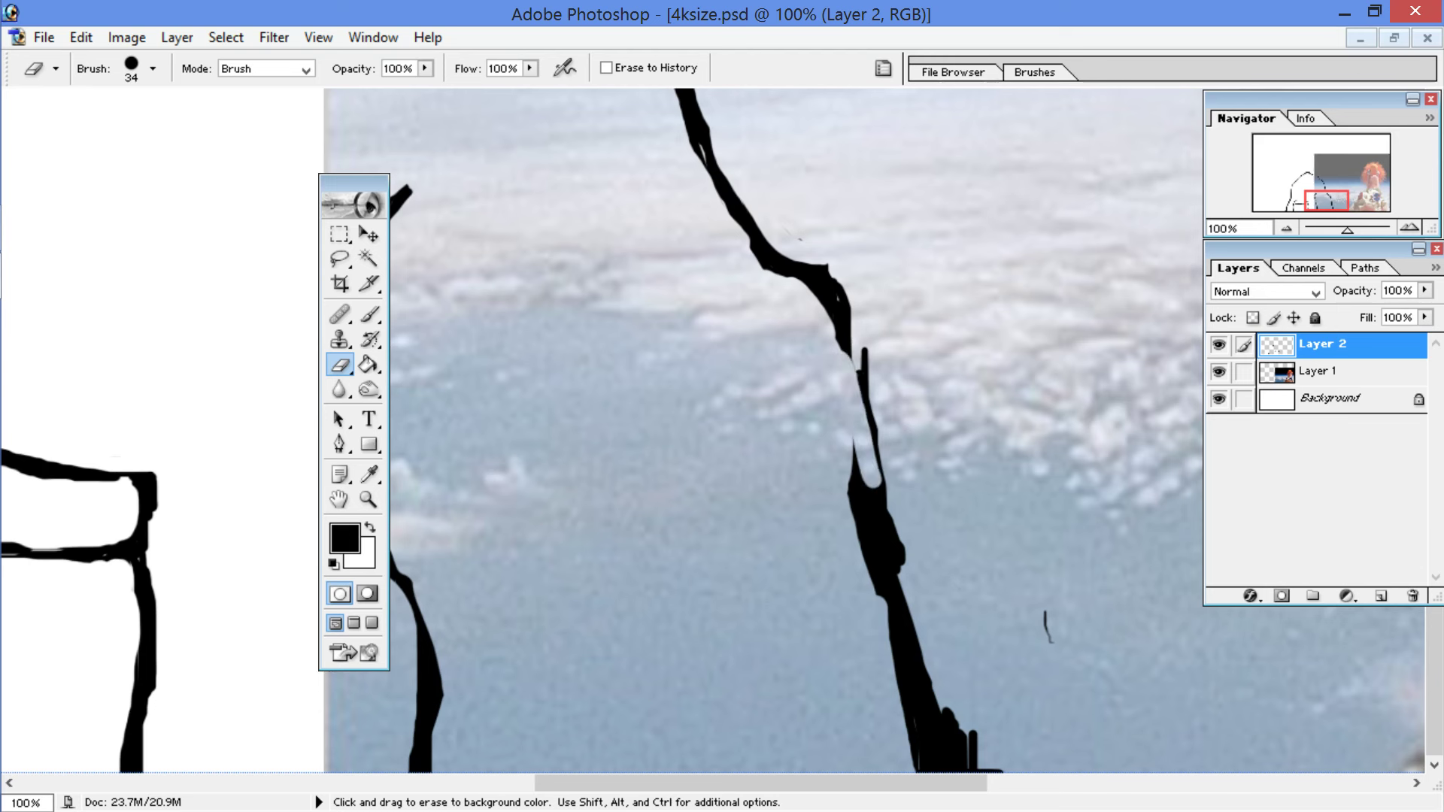
{"action": "key", "text": "ctrl+z"}
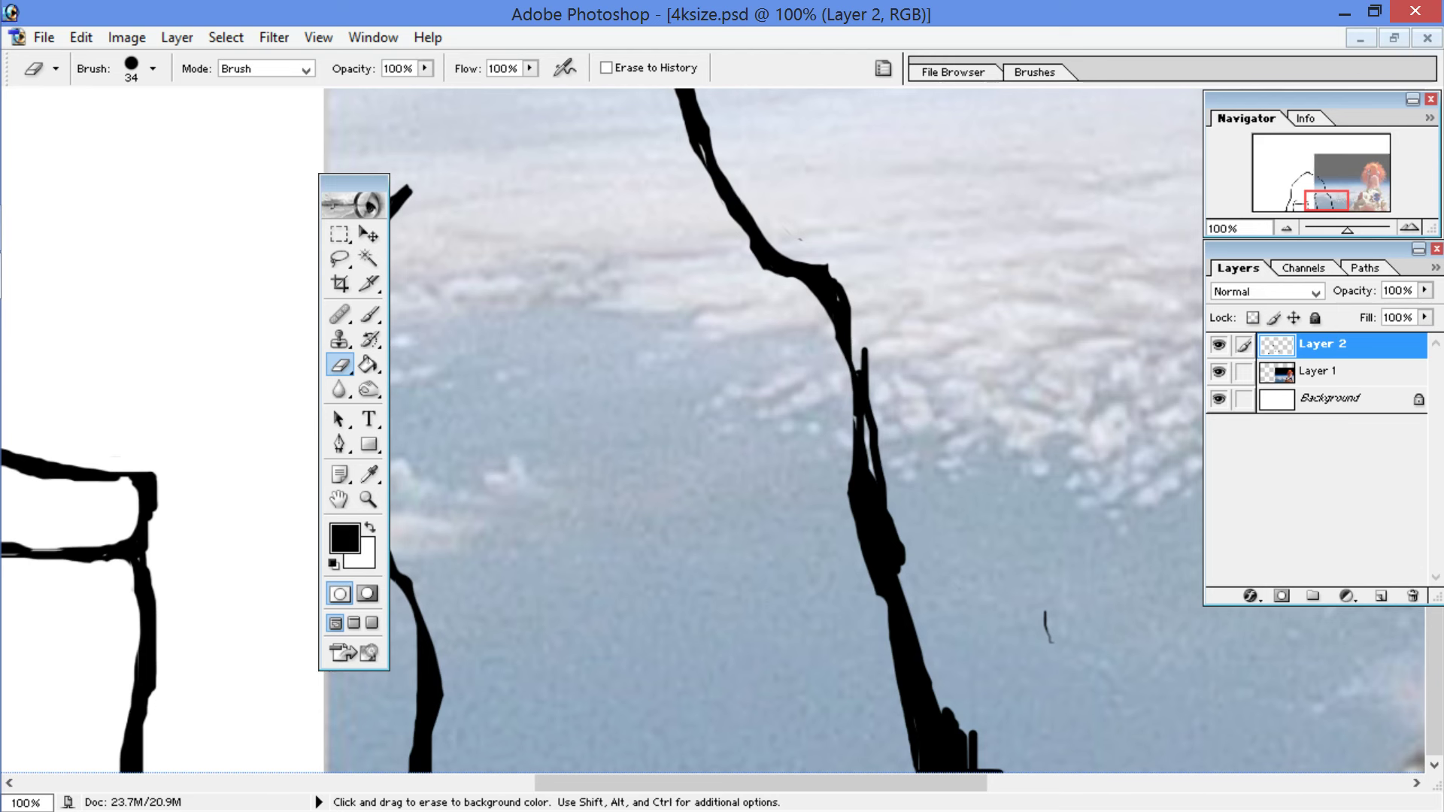
{"action": "left_click_drag", "start_coordinate": [865, 350], "coordinate": [898, 564]}
{"action": "mouse_move", "coordinate": [981, 763]}
{"action": "left_mouse_down"}
{"action": "mouse_move", "coordinate": [949, 718]}
{"action": "mouse_move", "coordinate": [962, 761]}
{"action": "mouse_move", "coordinate": [992, 770]}
{"action": "left_mouse_up"}
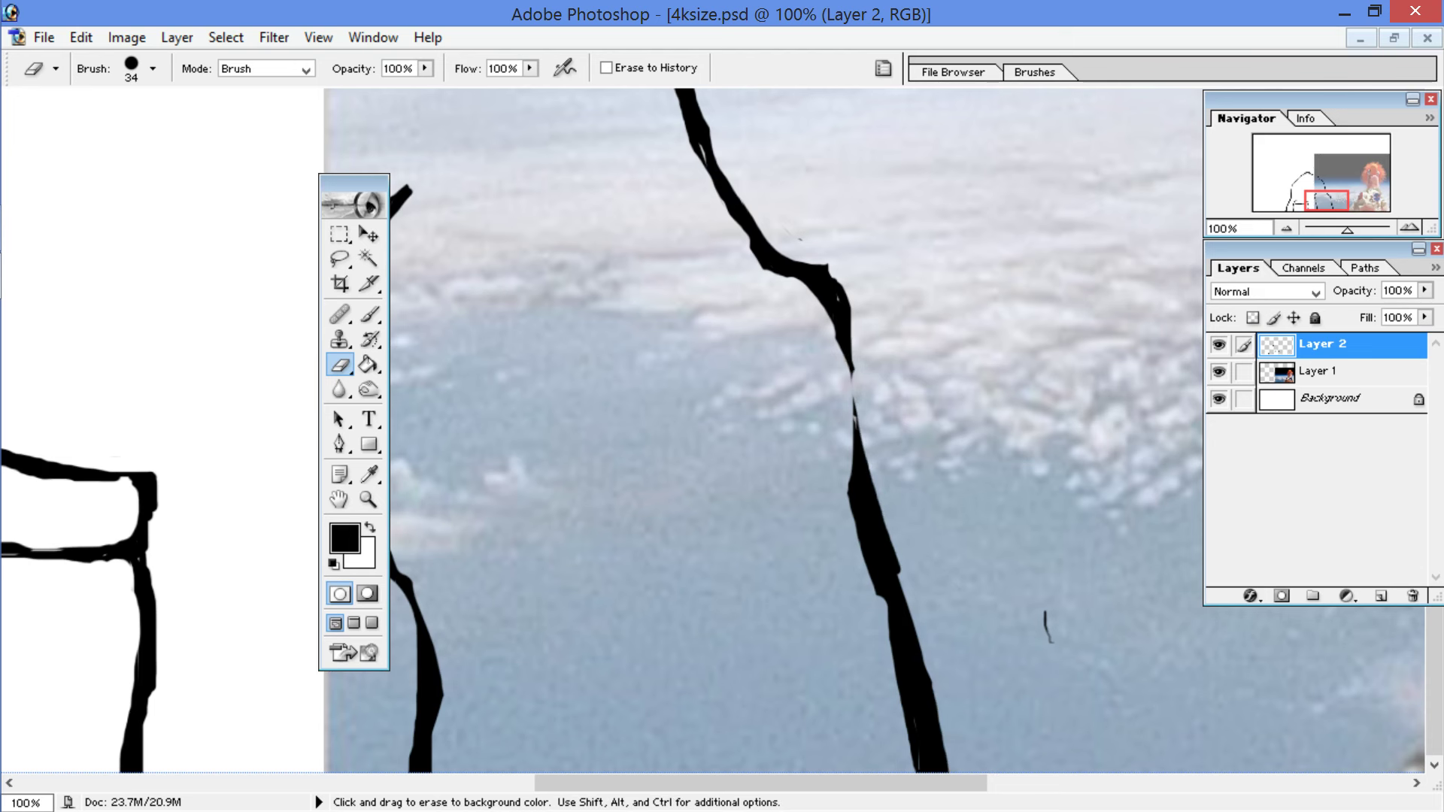
{"action": "left_click_drag", "start_coordinate": [1045, 610], "coordinate": [1050, 642]}
{"action": "mouse_move", "coordinate": [873, 583]}
{"action": "left_mouse_down"}
{"action": "mouse_move", "coordinate": [852, 493]}
{"action": "mouse_move", "coordinate": [880, 568]}
{"action": "mouse_move", "coordinate": [875, 580]}
{"action": "mouse_move", "coordinate": [842, 483]}
{"action": "mouse_move", "coordinate": [874, 565]}
{"action": "mouse_move", "coordinate": [853, 451]}
{"action": "left_mouse_up"}
Step: Repaint the thin, broken stretch of the outline below the lower bend with the 15 px black brush
{"action": "key", "text": "b"}
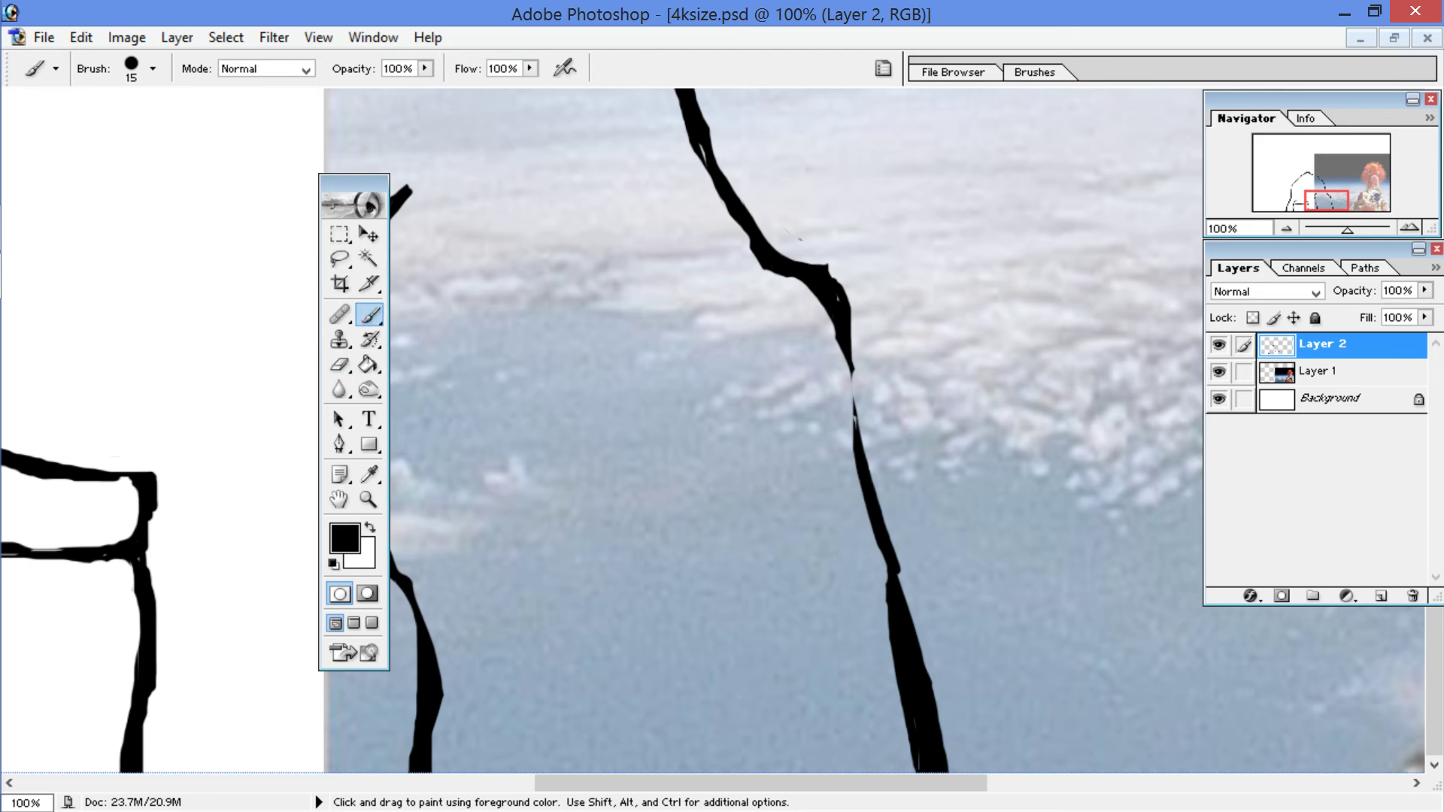
{"action": "mouse_move", "coordinate": [848, 301]}
{"action": "left_mouse_down"}
{"action": "mouse_move", "coordinate": [868, 354]}
{"action": "mouse_move", "coordinate": [865, 444]}
{"action": "mouse_move", "coordinate": [853, 361]}
{"action": "left_mouse_up"}
{"action": "left_click_drag", "start_coordinate": [854, 335], "coordinate": [861, 356]}
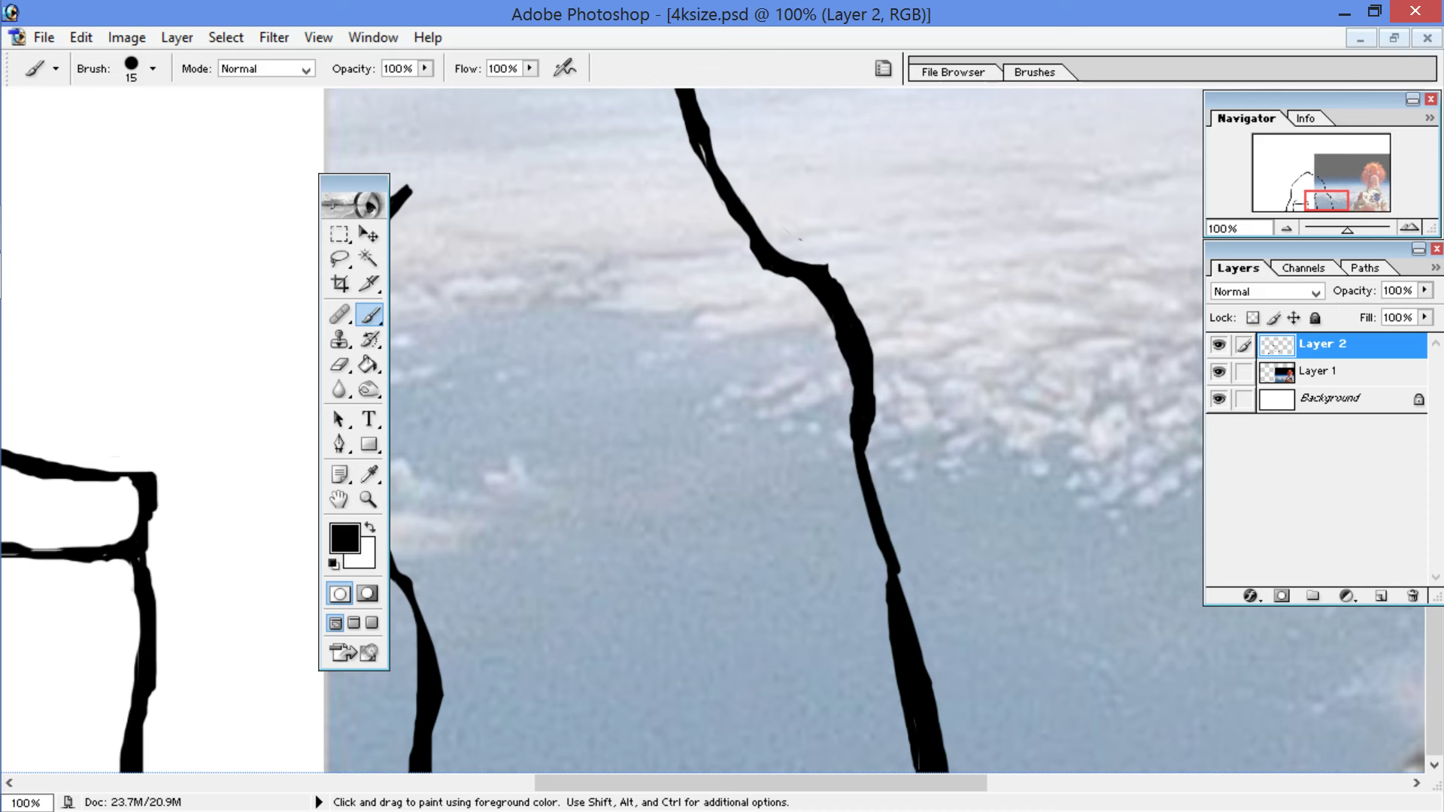
Step: Erase the corner and outer edge of the repainted bend to smooth and thin its curve
{"action": "left_click", "coordinate": [349, 361]}
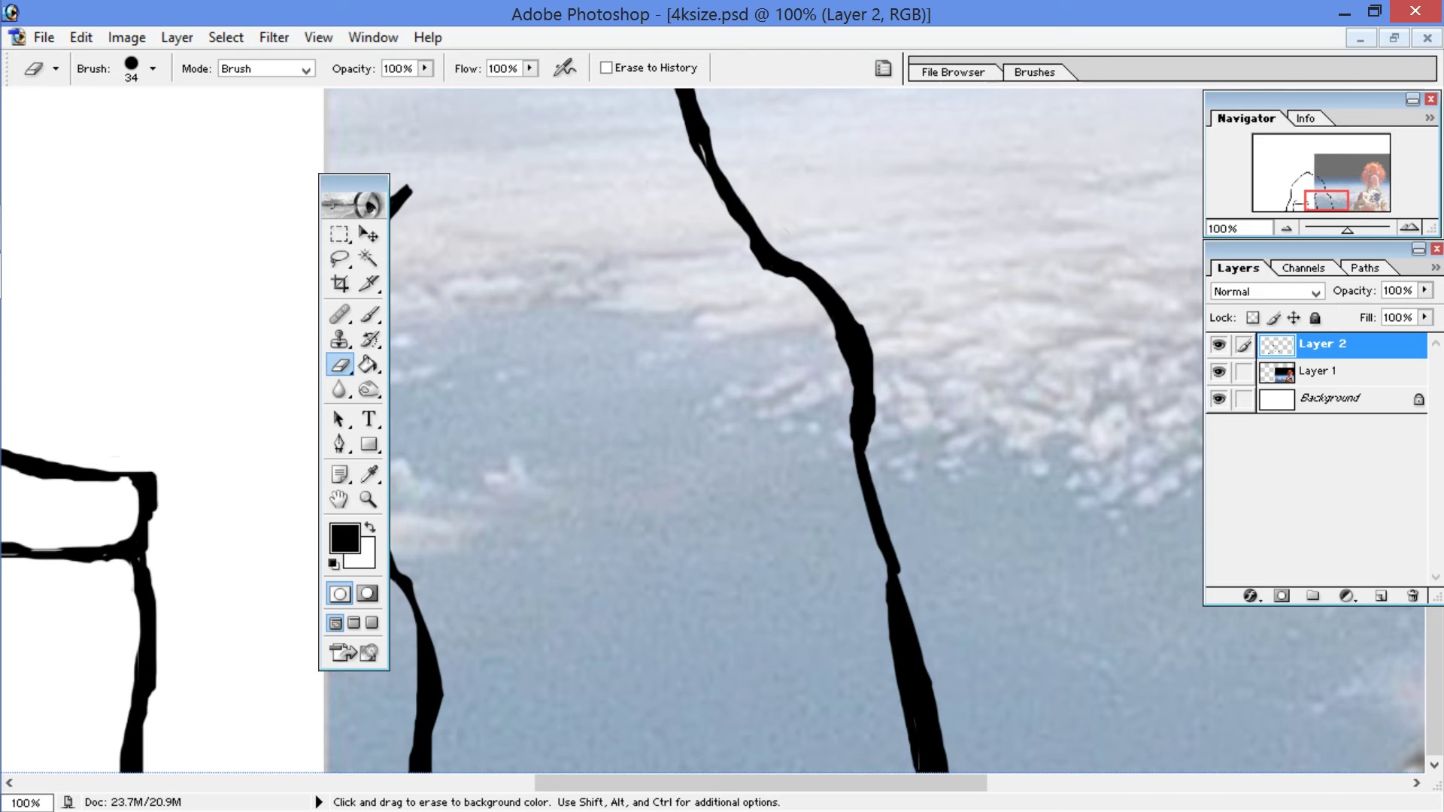
{"action": "left_click_drag", "start_coordinate": [871, 325], "coordinate": [874, 413]}
{"action": "left_click_drag", "start_coordinate": [856, 317], "coordinate": [861, 345]}
{"action": "left_click_drag", "start_coordinate": [858, 308], "coordinate": [850, 299]}
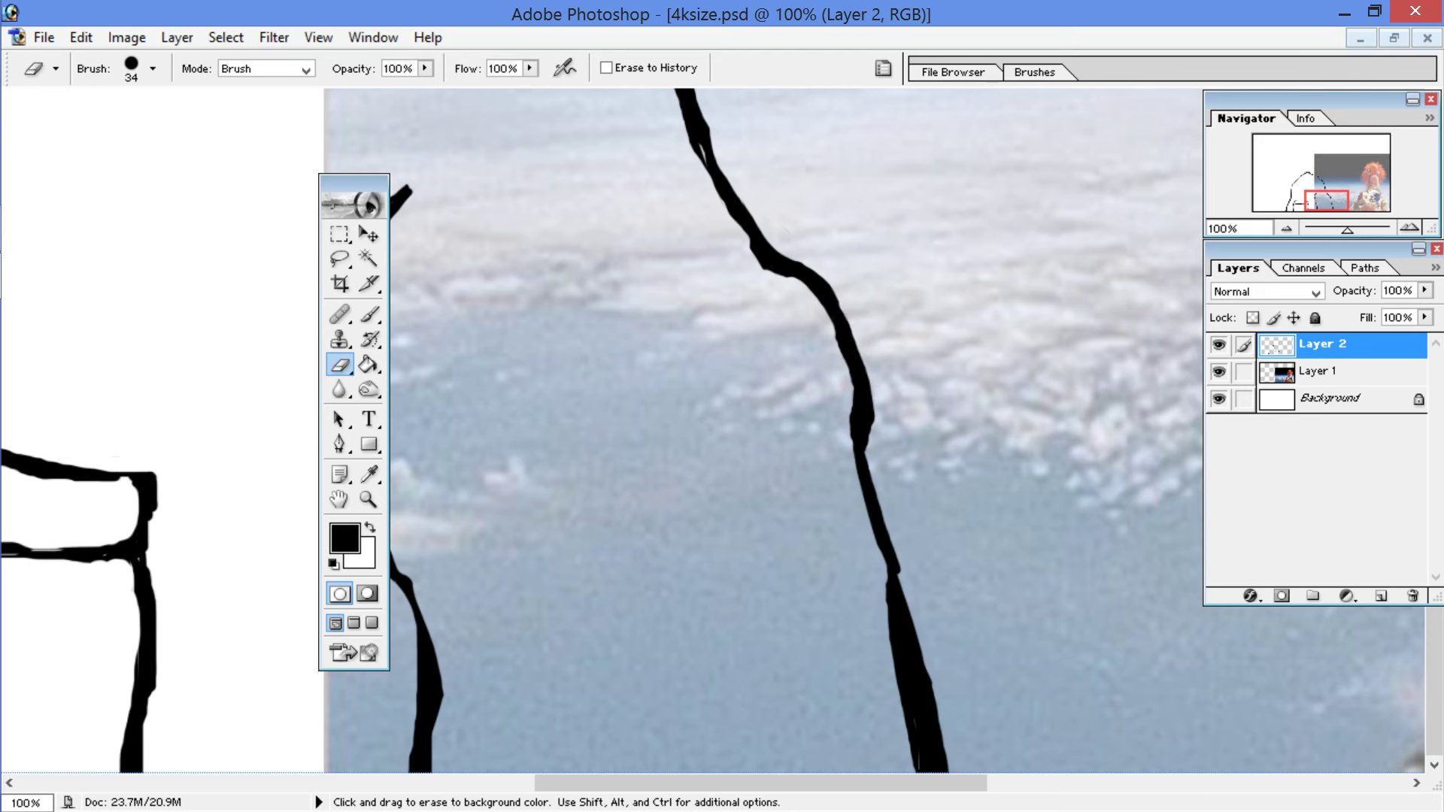
Step: Add a new empty layer above Layer 2
{"action": "left_click_drag", "start_coordinate": [594, 216], "coordinate": [961, 230]}
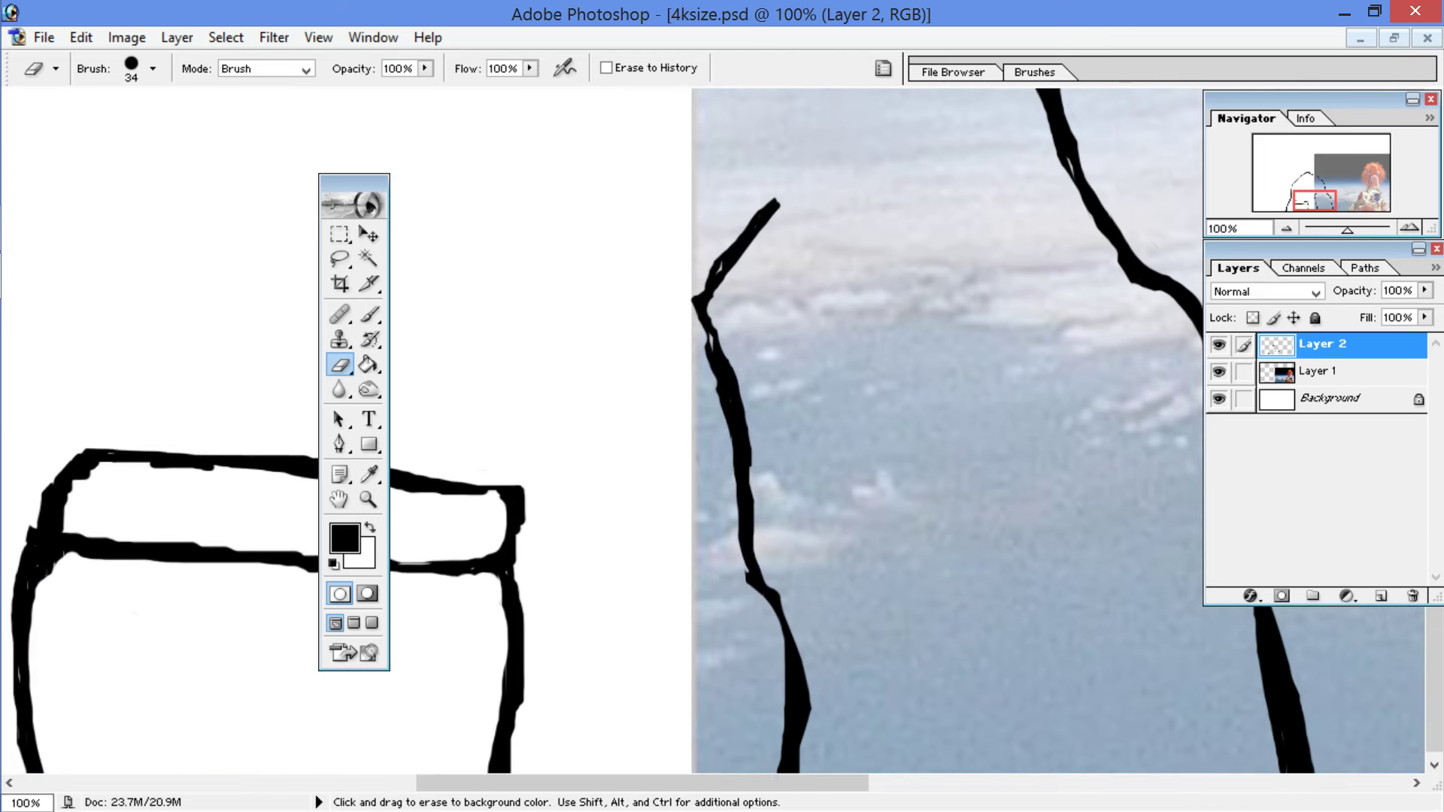
{"action": "key", "text": "ctrl+minus"}
{"action": "key", "text": "ctrl+minus"}
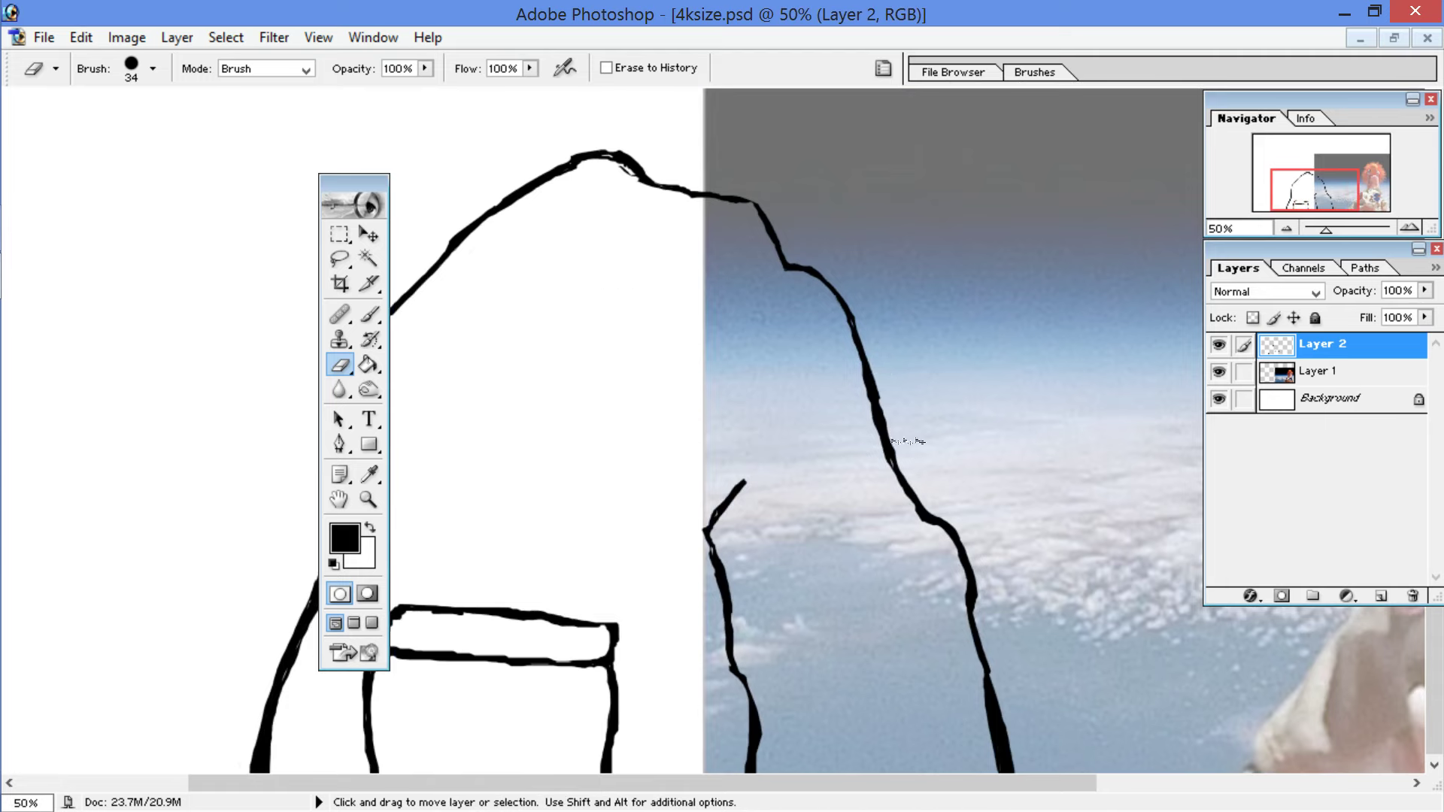
{"action": "key", "text": "ctrl+minus"}
{"action": "key", "text": "ctrl+minus"}
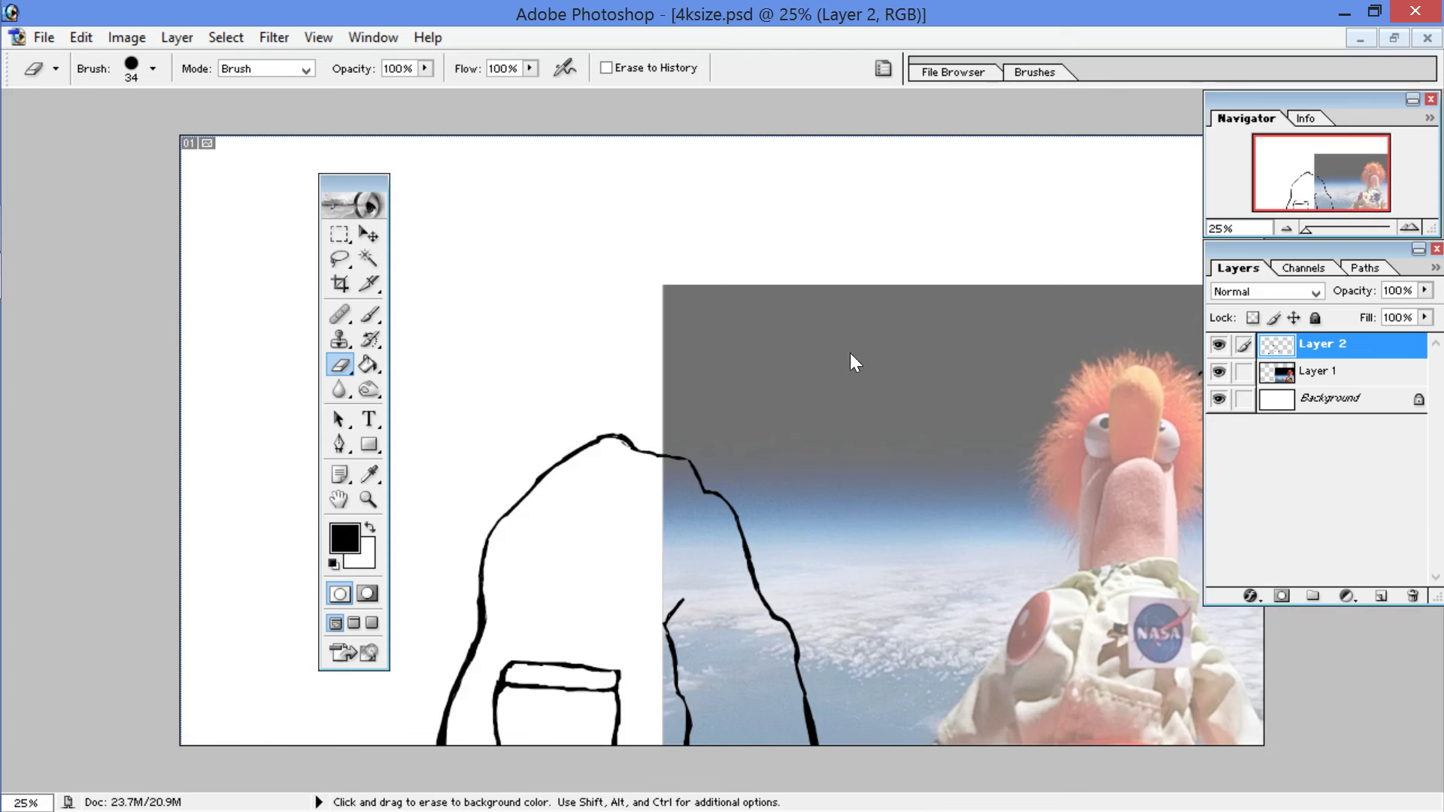
{"action": "left_click", "coordinate": [1381, 596]}
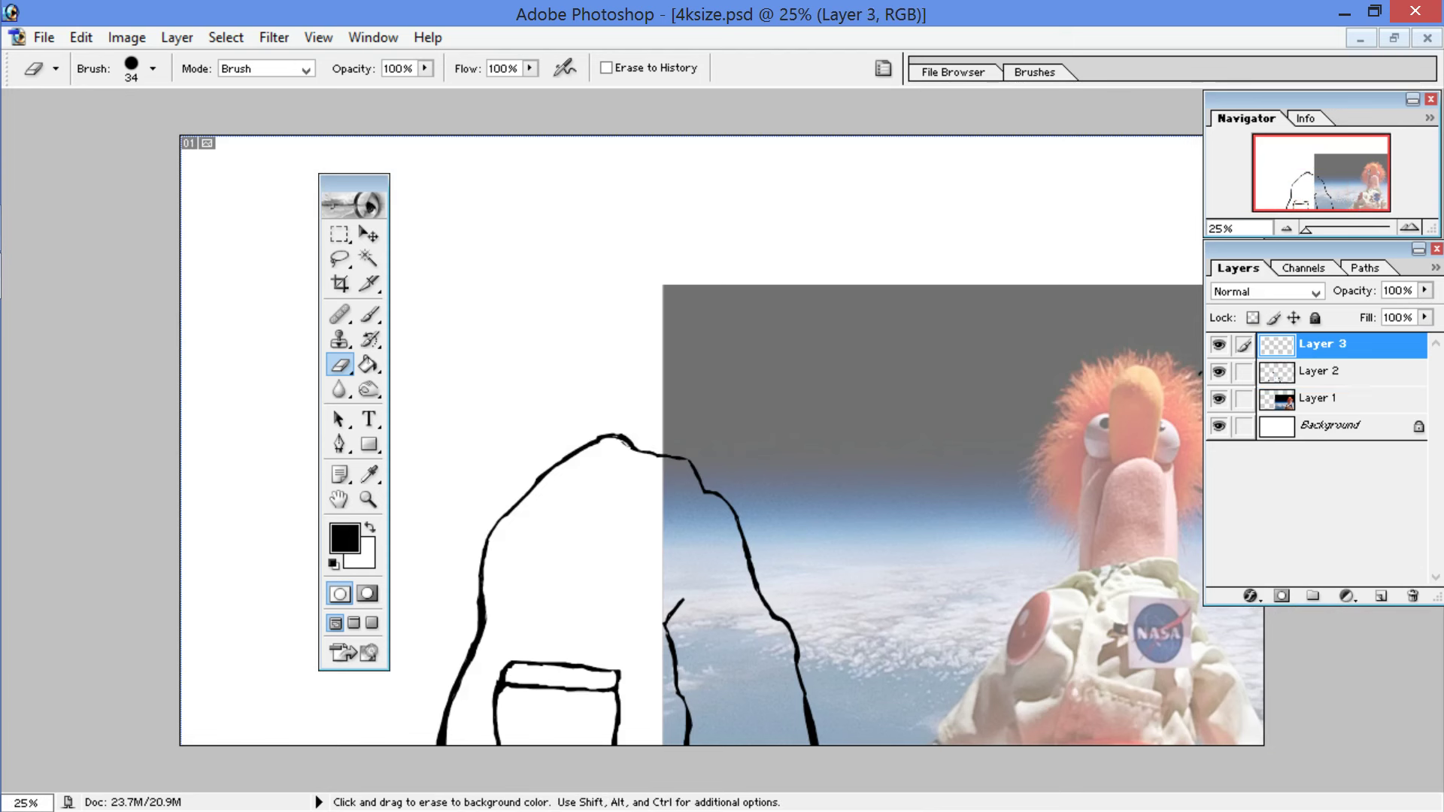
{"action": "left_click", "coordinate": [374, 443]}
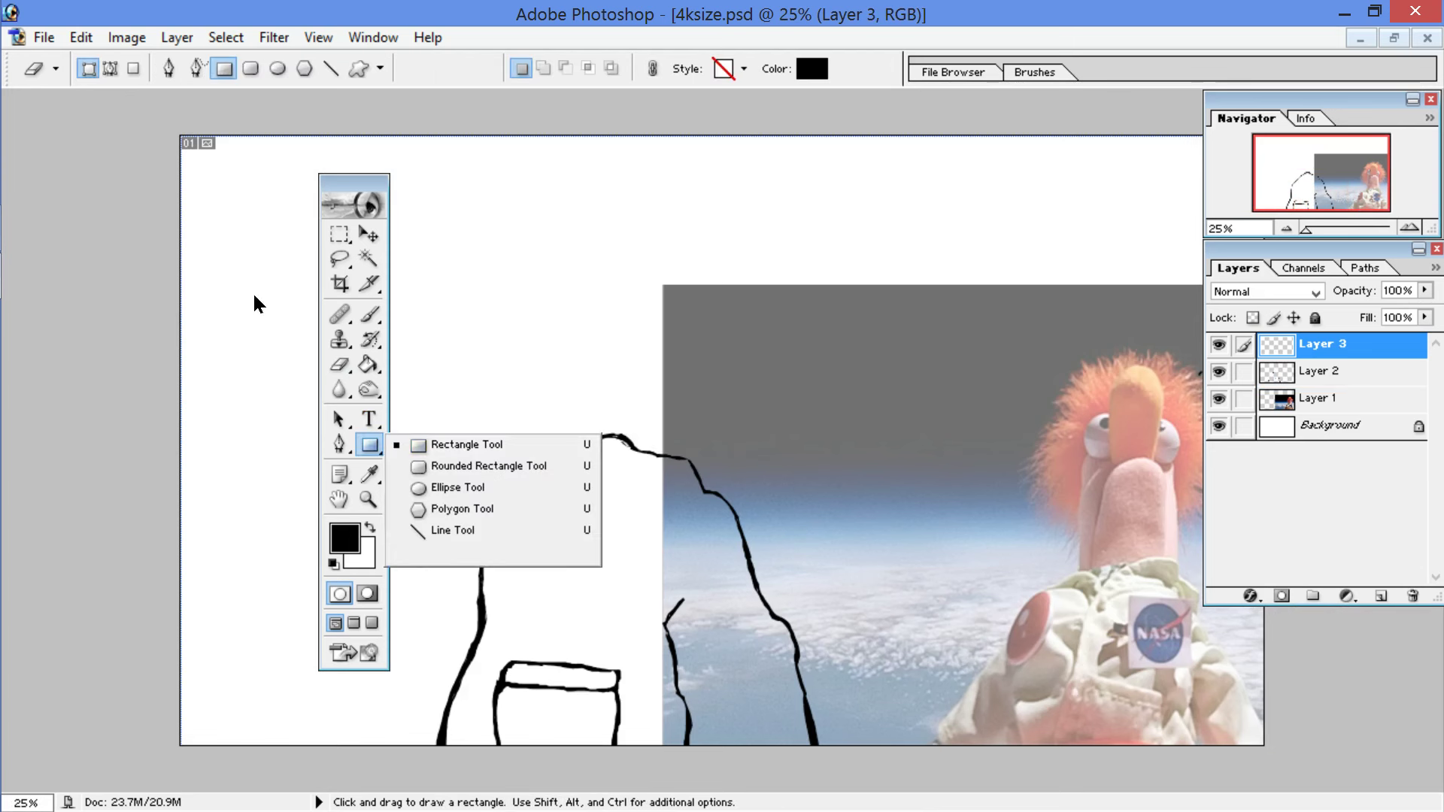
{"action": "left_click", "coordinate": [457, 488]}
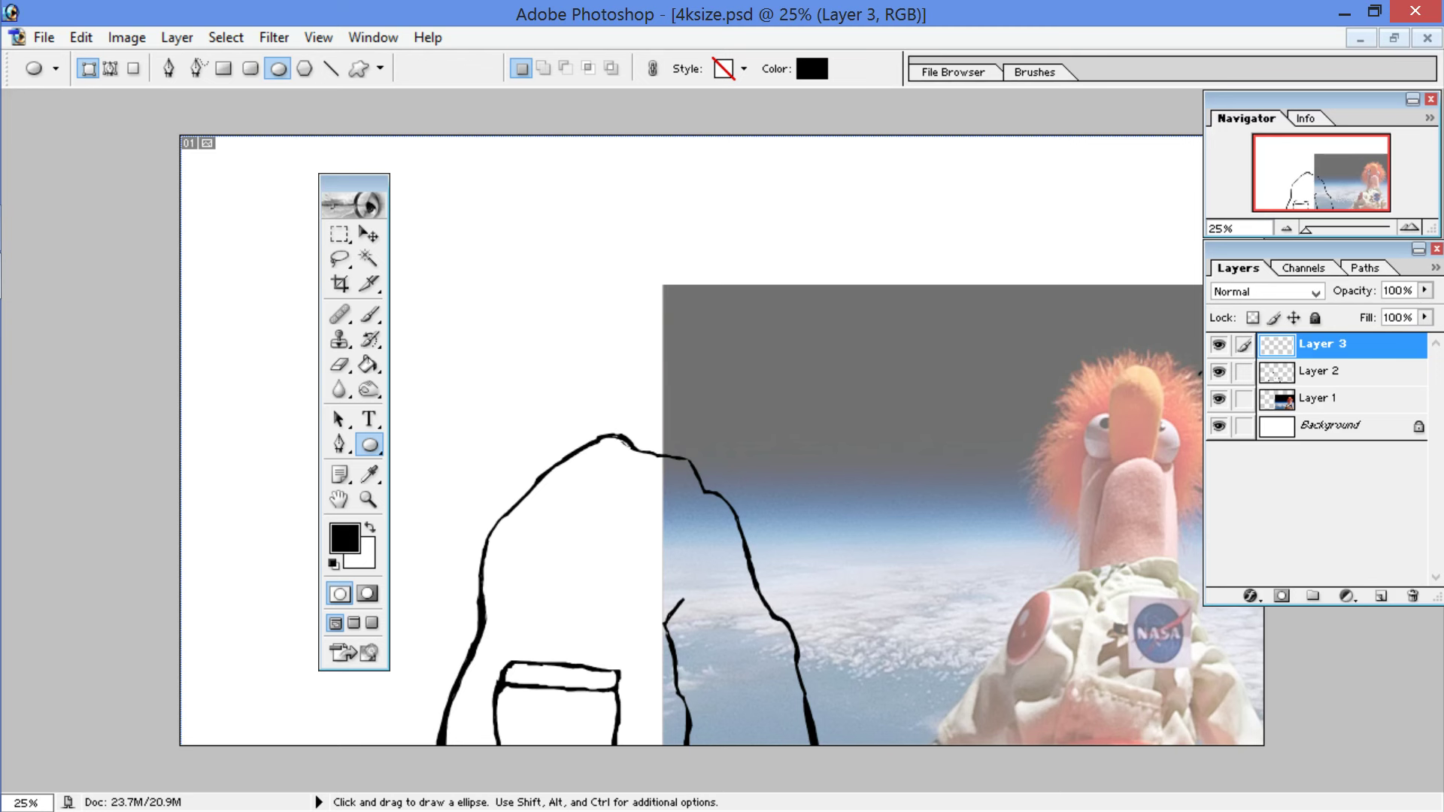
{"action": "key", "text": "alt"}
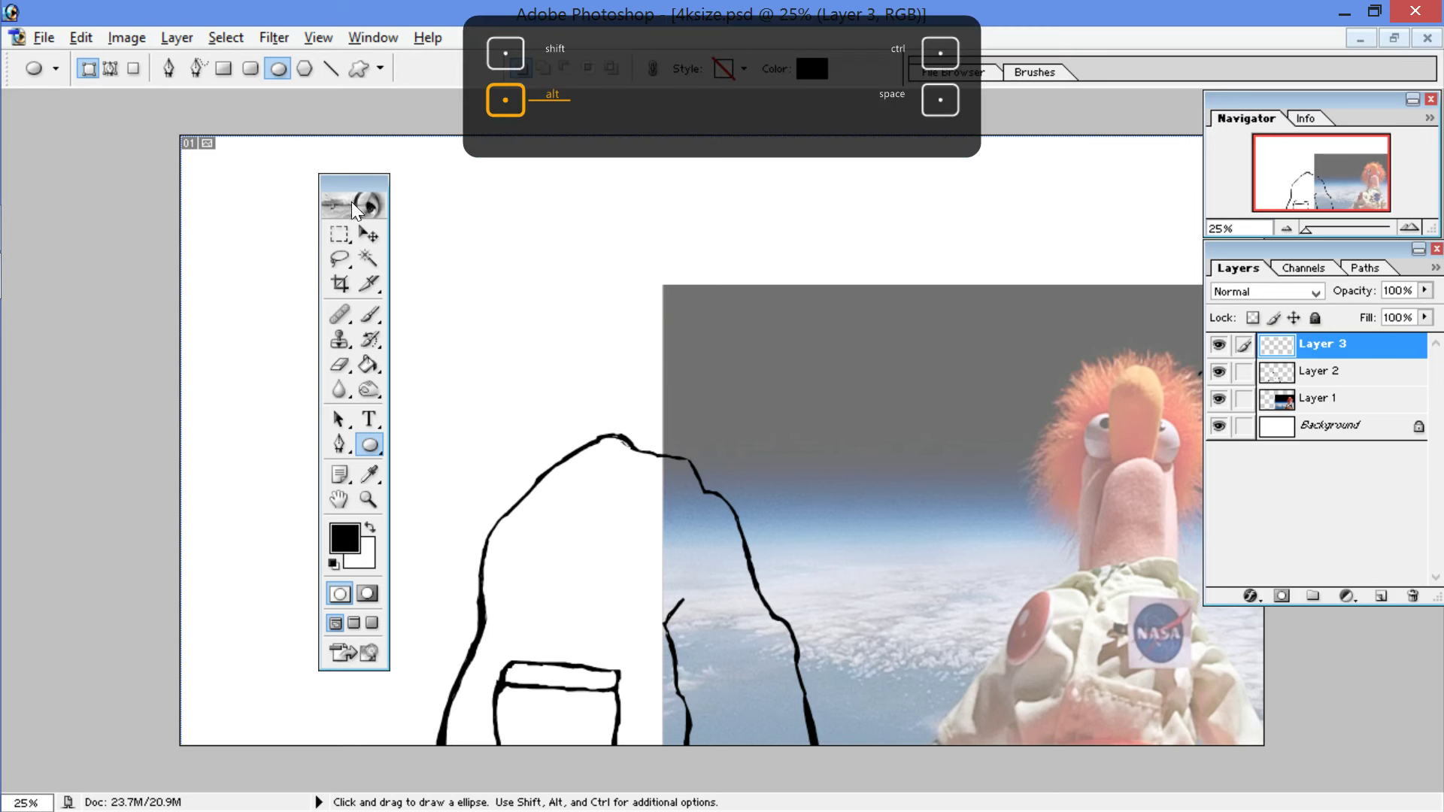
{"action": "key", "text": "alt"}
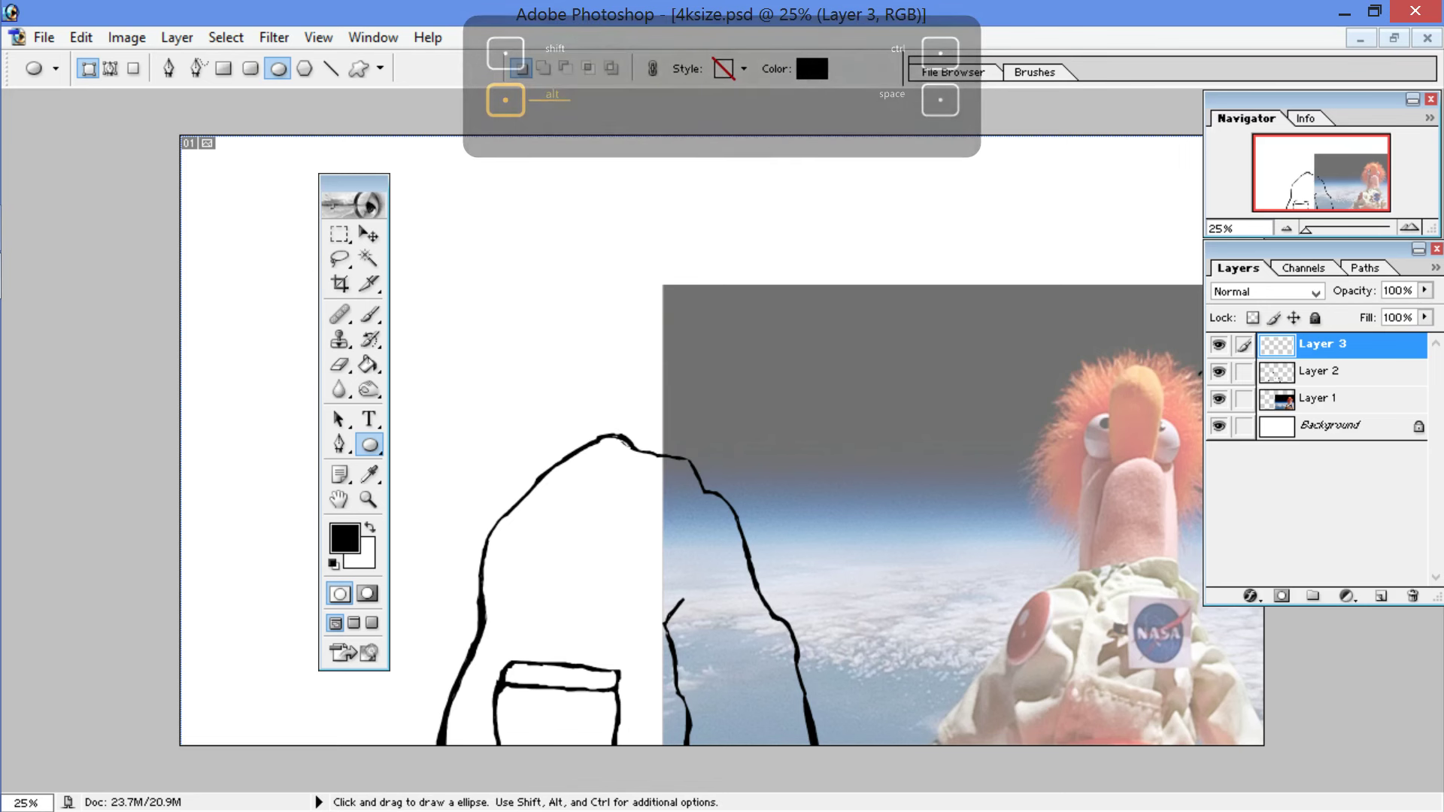
Step: Lasso the lower end of the outline's left side and try to copy it with the empty Layer 3 active
{"action": "left_click", "coordinate": [340, 261]}
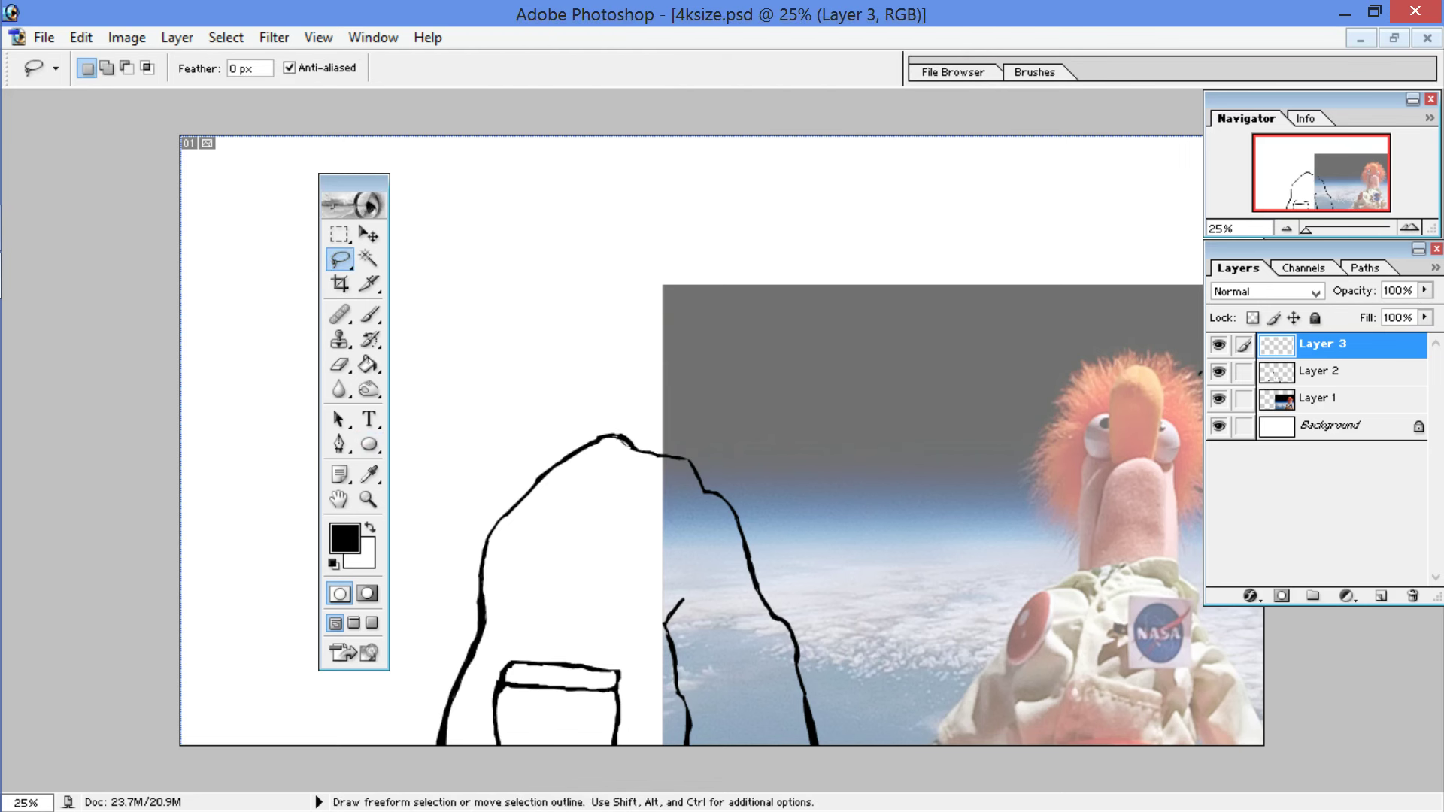
{"action": "mouse_move", "coordinate": [422, 643]}
{"action": "left_mouse_down"}
{"action": "mouse_move", "coordinate": [478, 652]}
{"action": "mouse_move", "coordinate": [492, 679]}
{"action": "mouse_move", "coordinate": [470, 744]}
{"action": "mouse_move", "coordinate": [418, 744]}
{"action": "mouse_move", "coordinate": [409, 692]}
{"action": "left_mouse_up"}
{"action": "left_click", "coordinate": [45, 36]}
{"action": "mouse_move", "coordinate": [78, 34]}
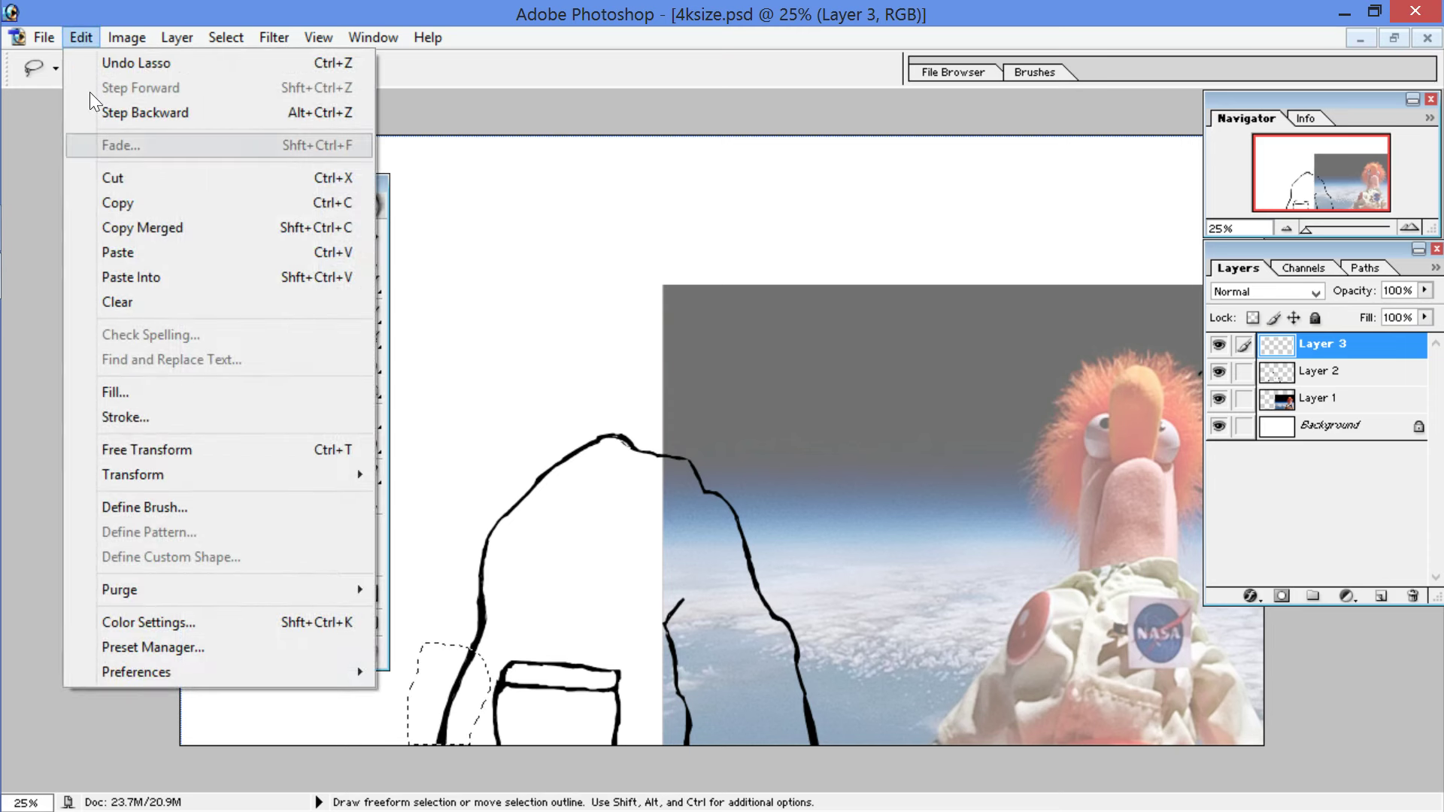
{"action": "left_click", "coordinate": [118, 202]}
{"action": "key", "text": "Return"}
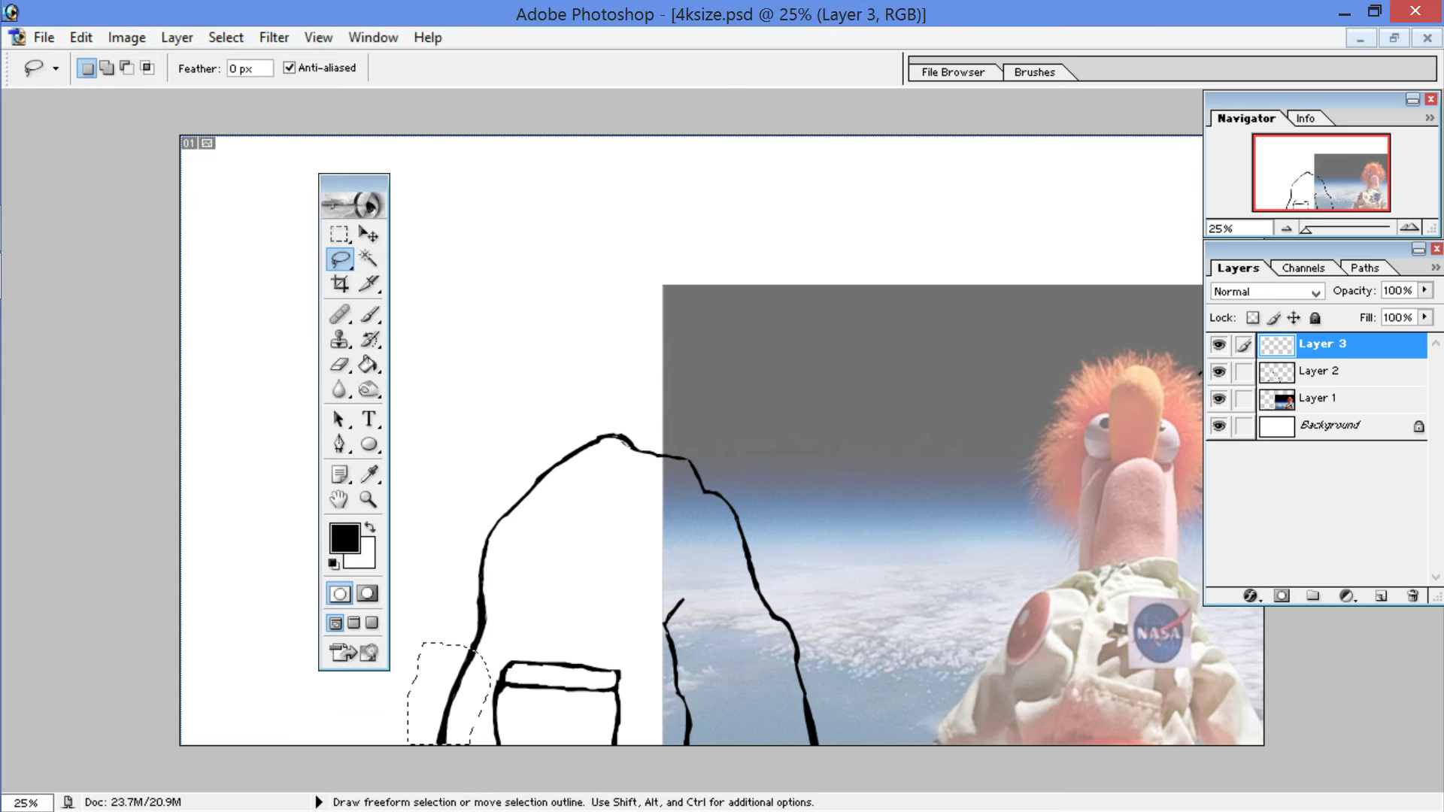
Step: Copy the selected line piece from Layer 2 and paste it, placing the copy in the white area above the figure
{"action": "key", "text": "alt+bracketleft"}
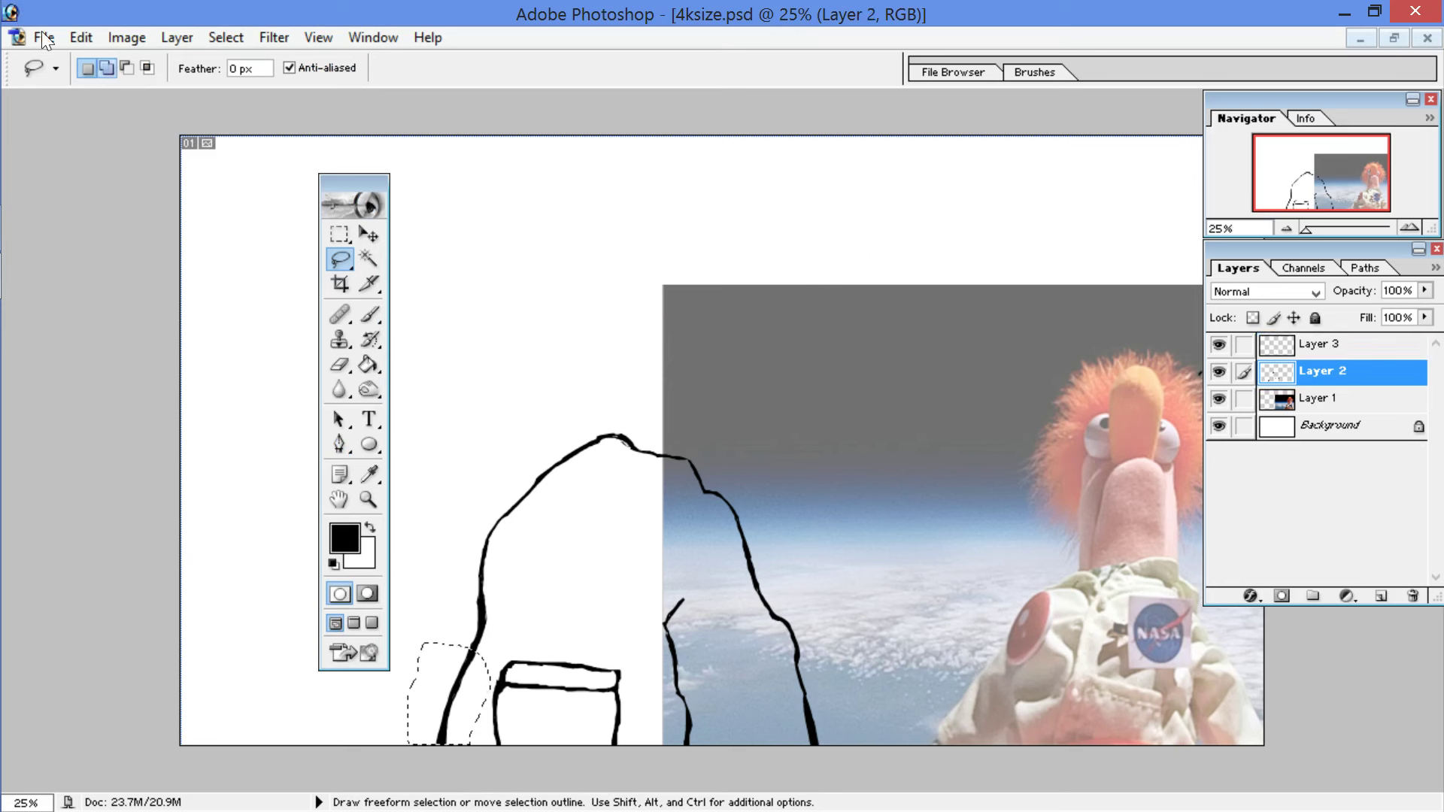
{"action": "left_click", "coordinate": [80, 37]}
{"action": "left_click", "coordinate": [118, 202]}
{"action": "left_click", "coordinate": [79, 38]}
{"action": "left_click", "coordinate": [118, 252]}
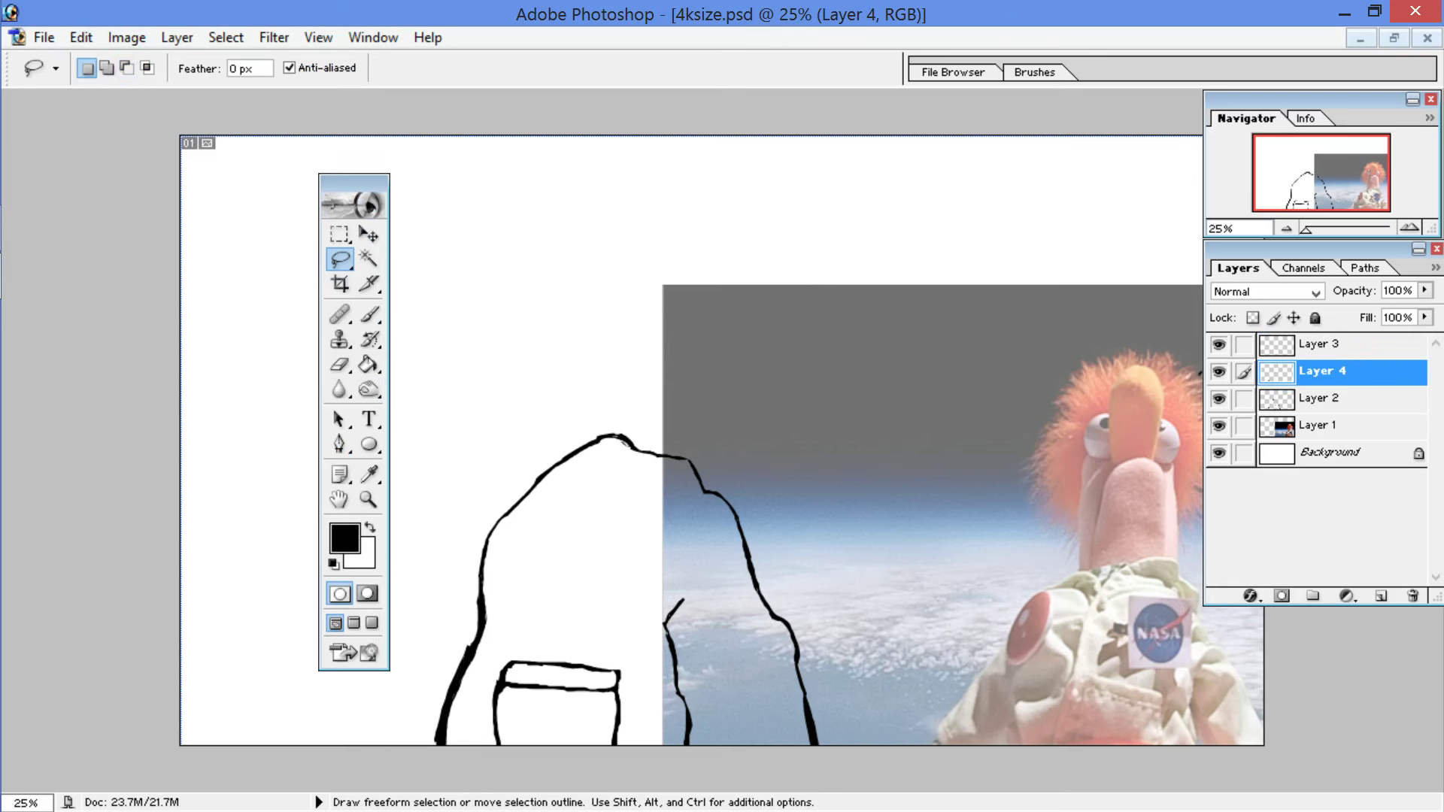
{"action": "left_click", "coordinate": [367, 234]}
{"action": "mouse_move", "coordinate": [307, 471]}
{"action": "left_mouse_down"}
{"action": "mouse_move", "coordinate": [312, 412]}
{"action": "mouse_move", "coordinate": [489, 436]}
{"action": "mouse_move", "coordinate": [524, 322]}
{"action": "left_mouse_up"}
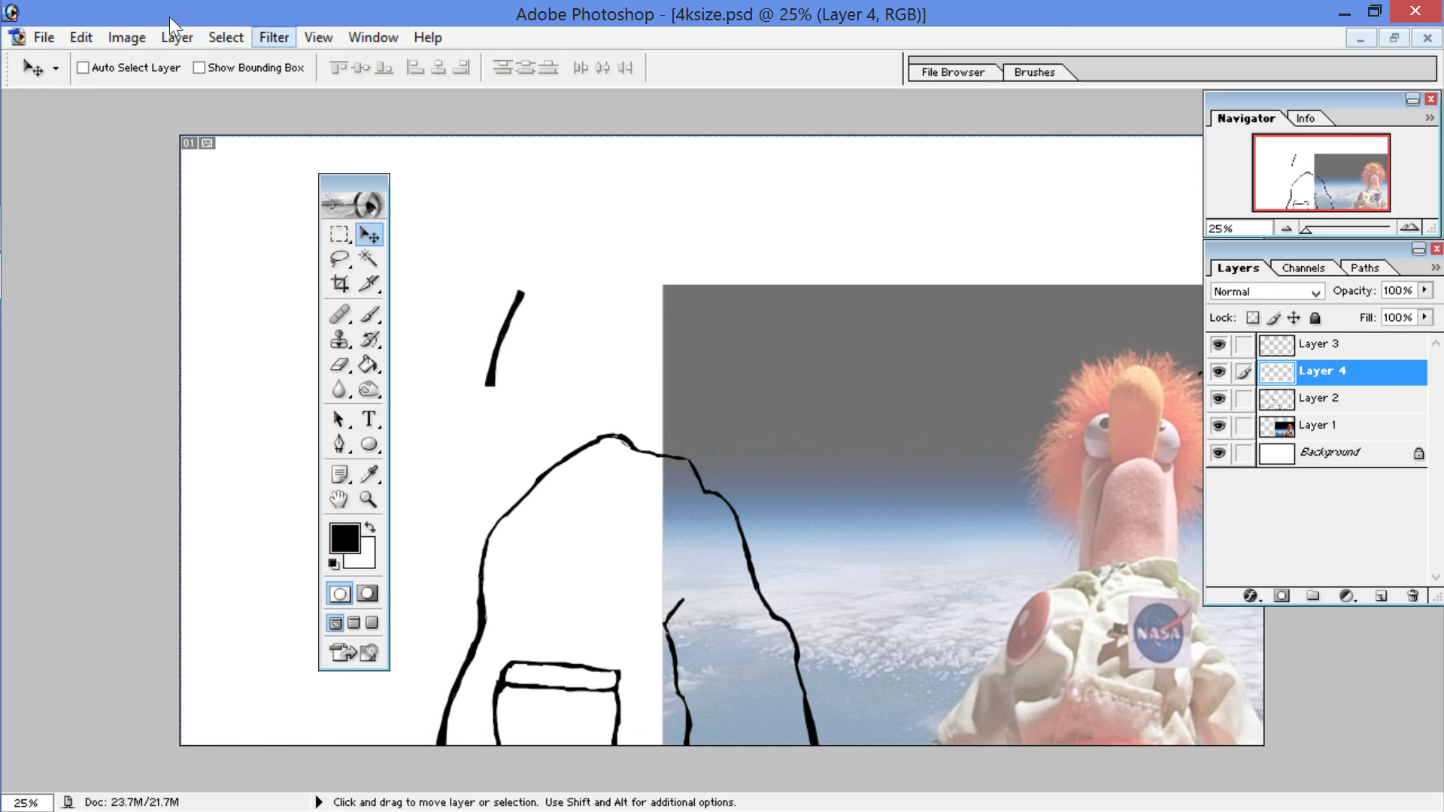
{"action": "left_click", "coordinate": [272, 37]}
{"action": "left_click", "coordinate": [321, 120]}
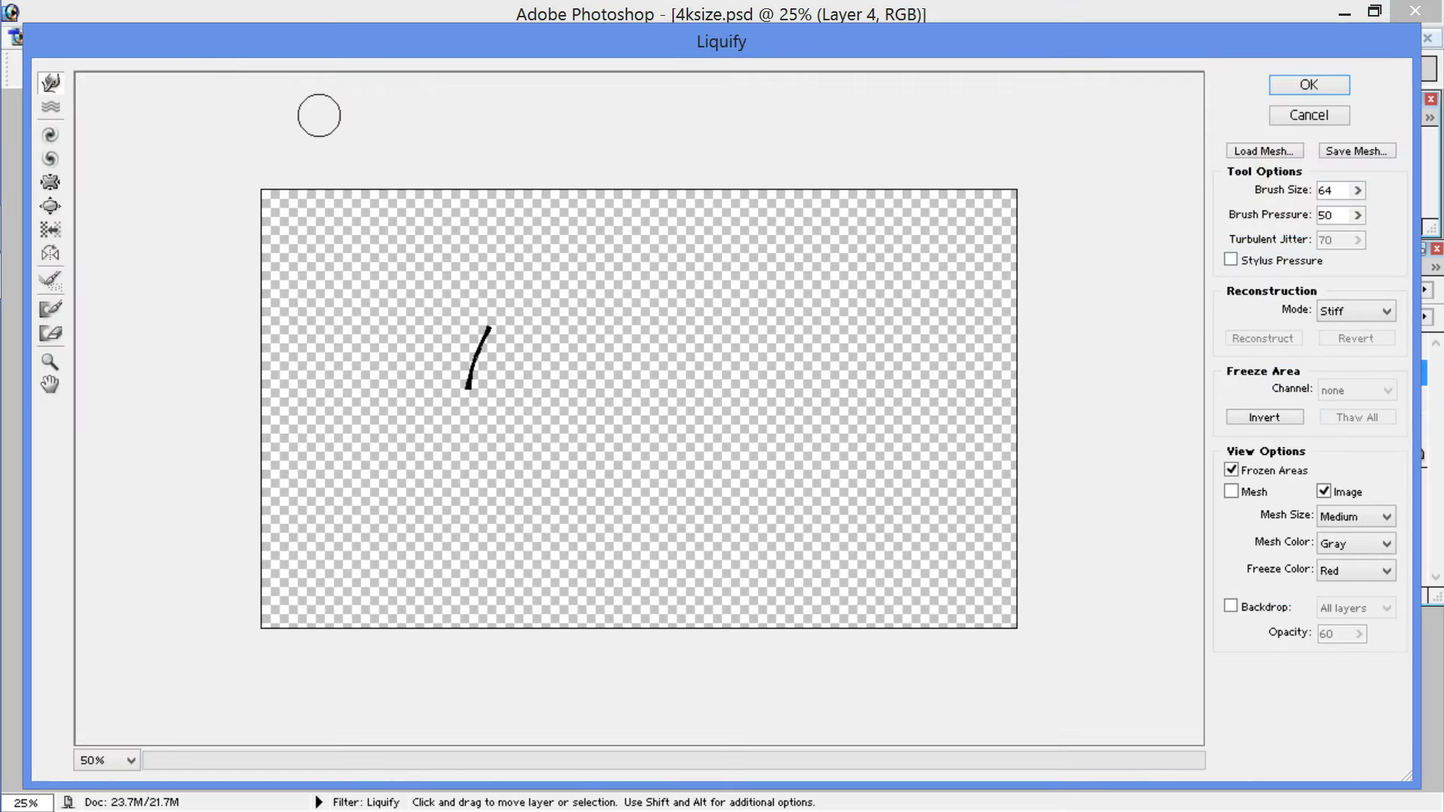
{"action": "key", "text": "Escape"}
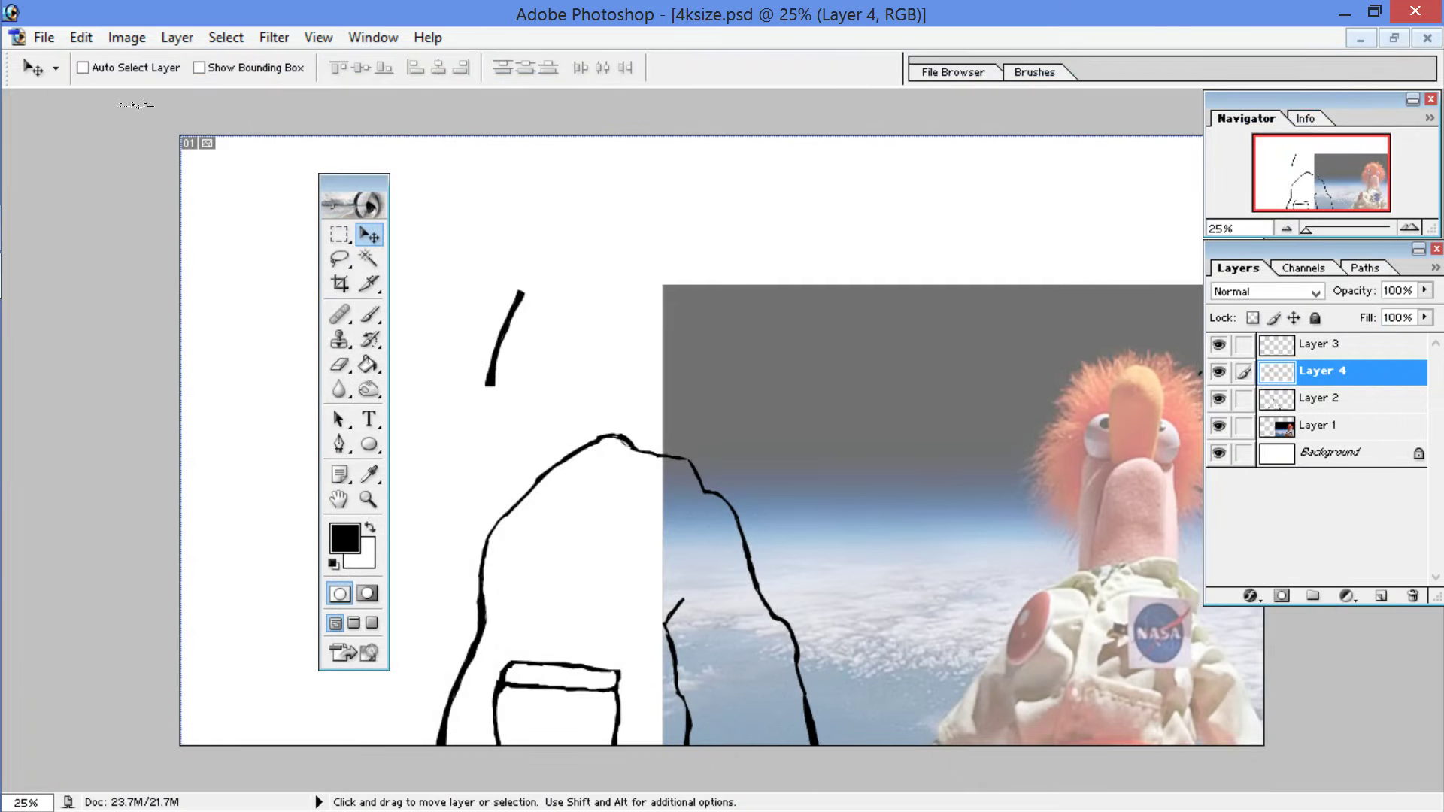
Step: Rotate the copied line piece by 70.4 degrees so that it lies nearly horizontal, and apply the transformation
{"action": "key", "text": "ctrl+t"}
{"action": "mouse_move", "coordinate": [435, 146]}
{"action": "left_mouse_down"}
{"action": "mouse_move", "coordinate": [444, 237]}
{"action": "mouse_move", "coordinate": [432, 245]}
{"action": "left_mouse_up"}
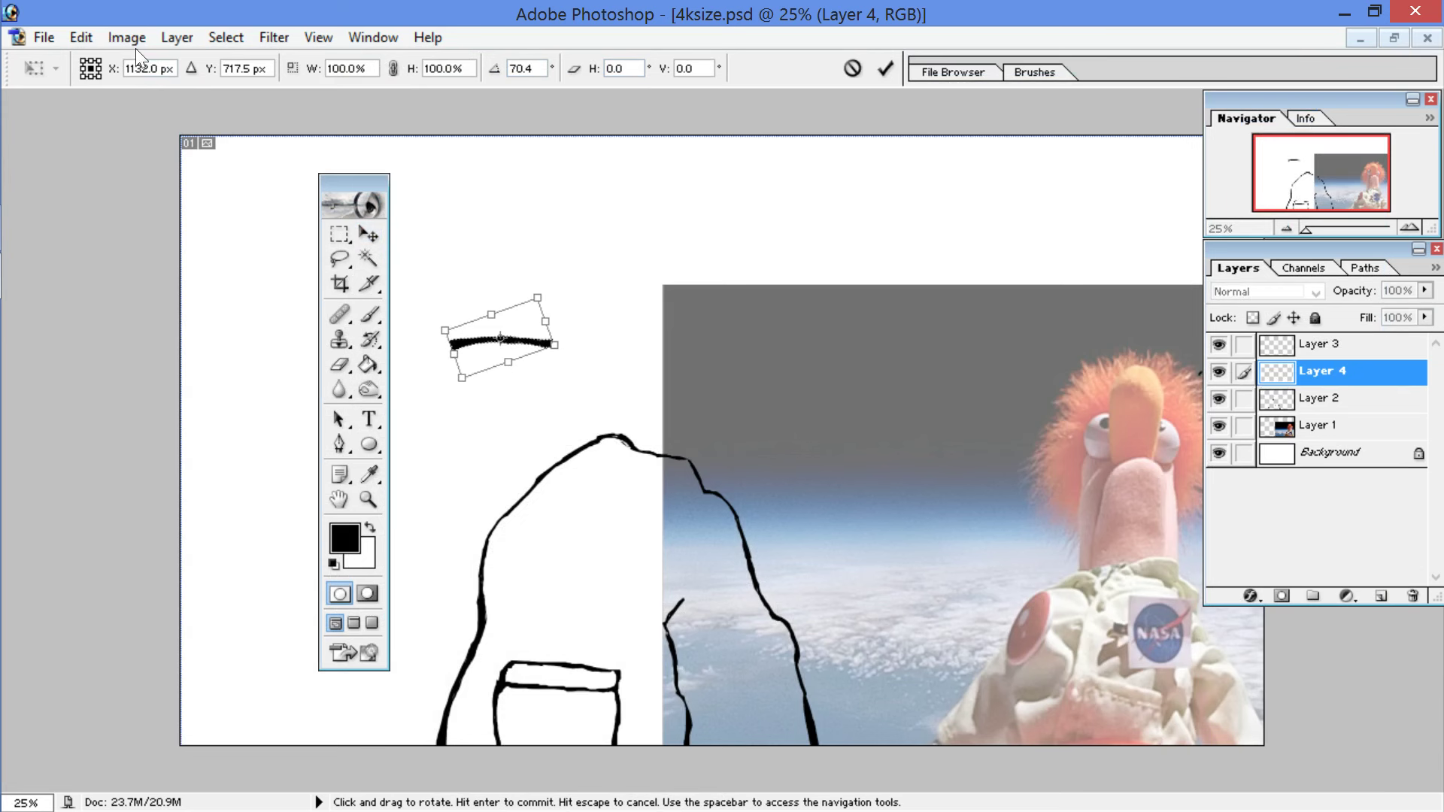
{"action": "left_click", "coordinate": [339, 258]}
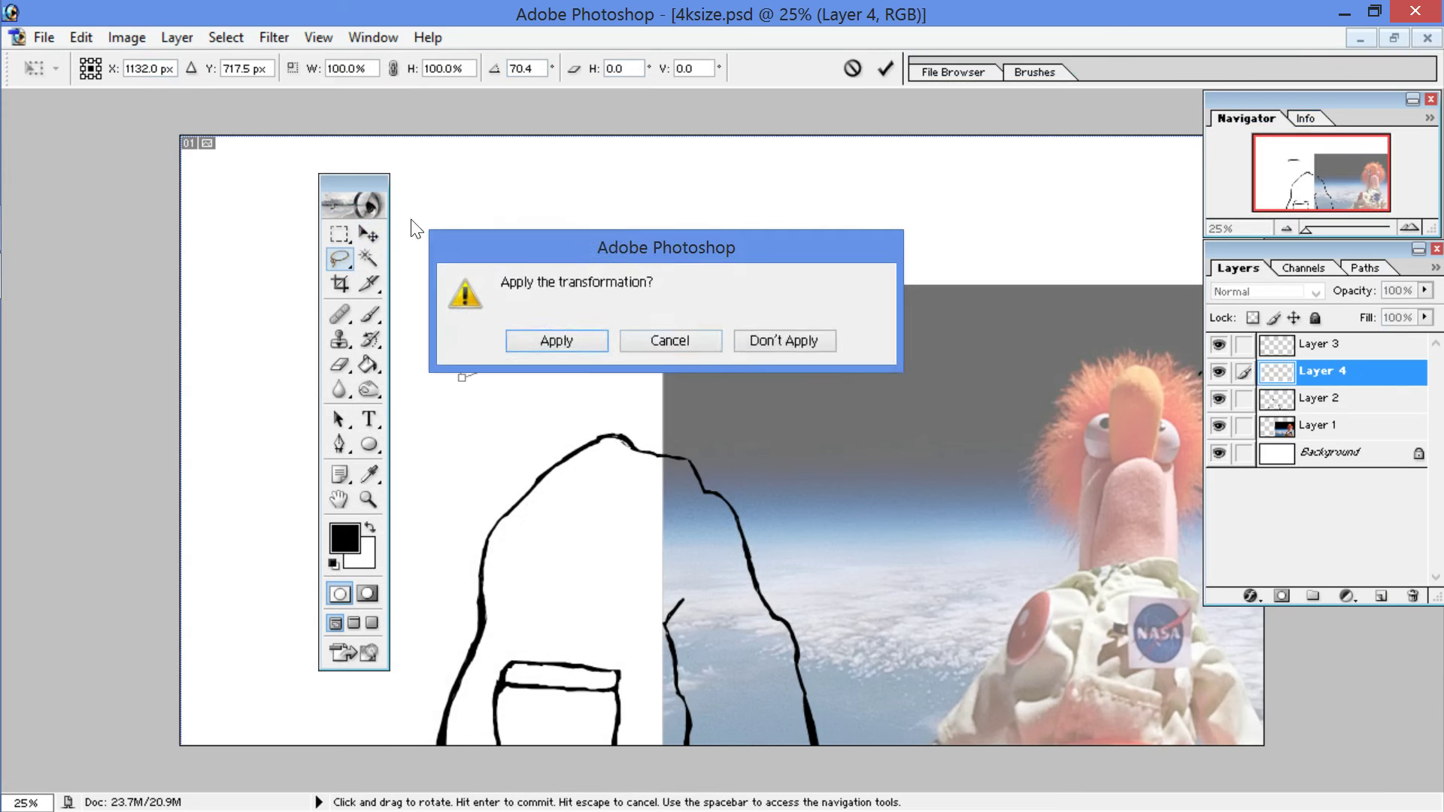
{"action": "key", "text": "Return"}
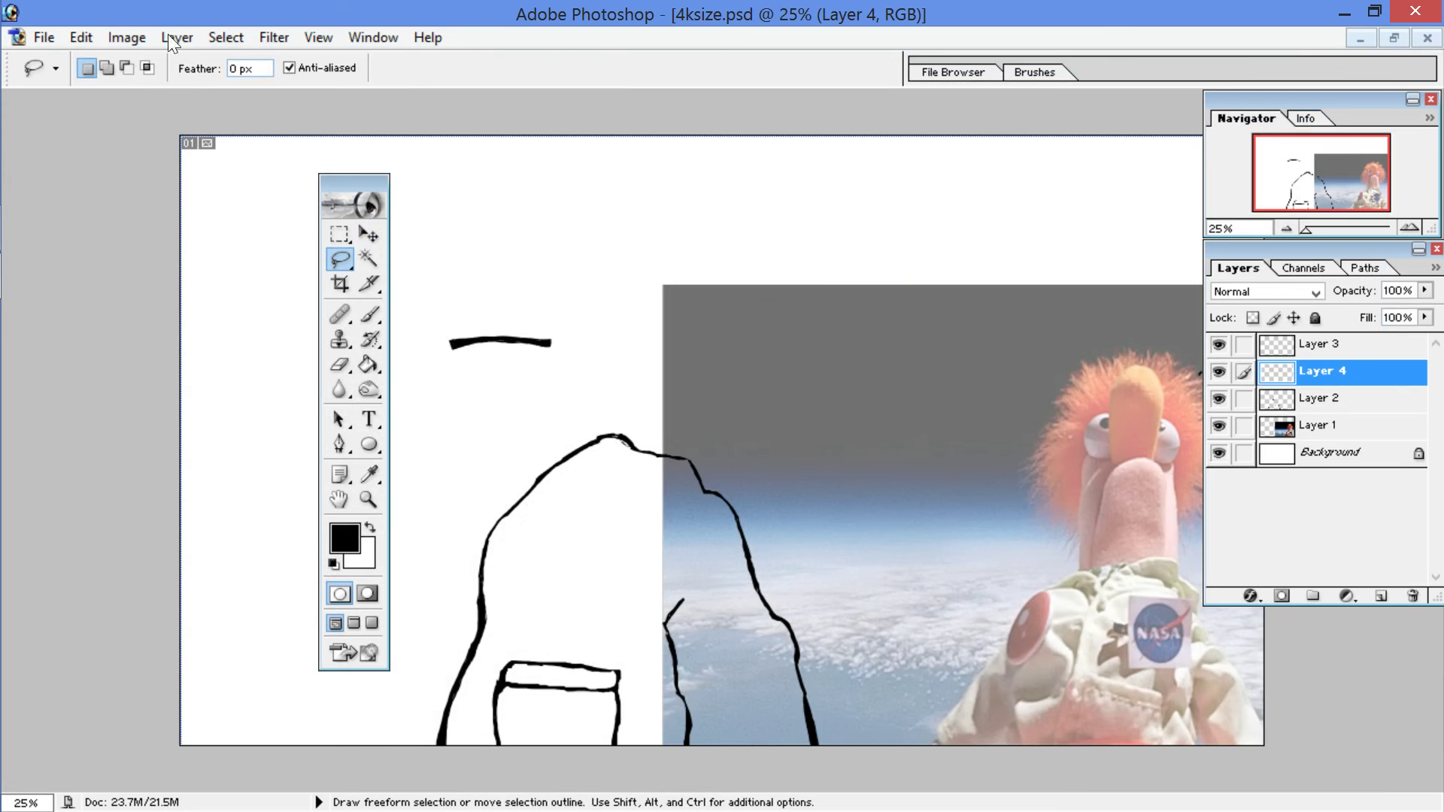
Step: Warp the line piece into an arch with the Liquify filter at brush size 121, pushing its middle up and its ends inward and down
{"action": "left_click", "coordinate": [274, 36]}
{"action": "left_click", "coordinate": [349, 117]}
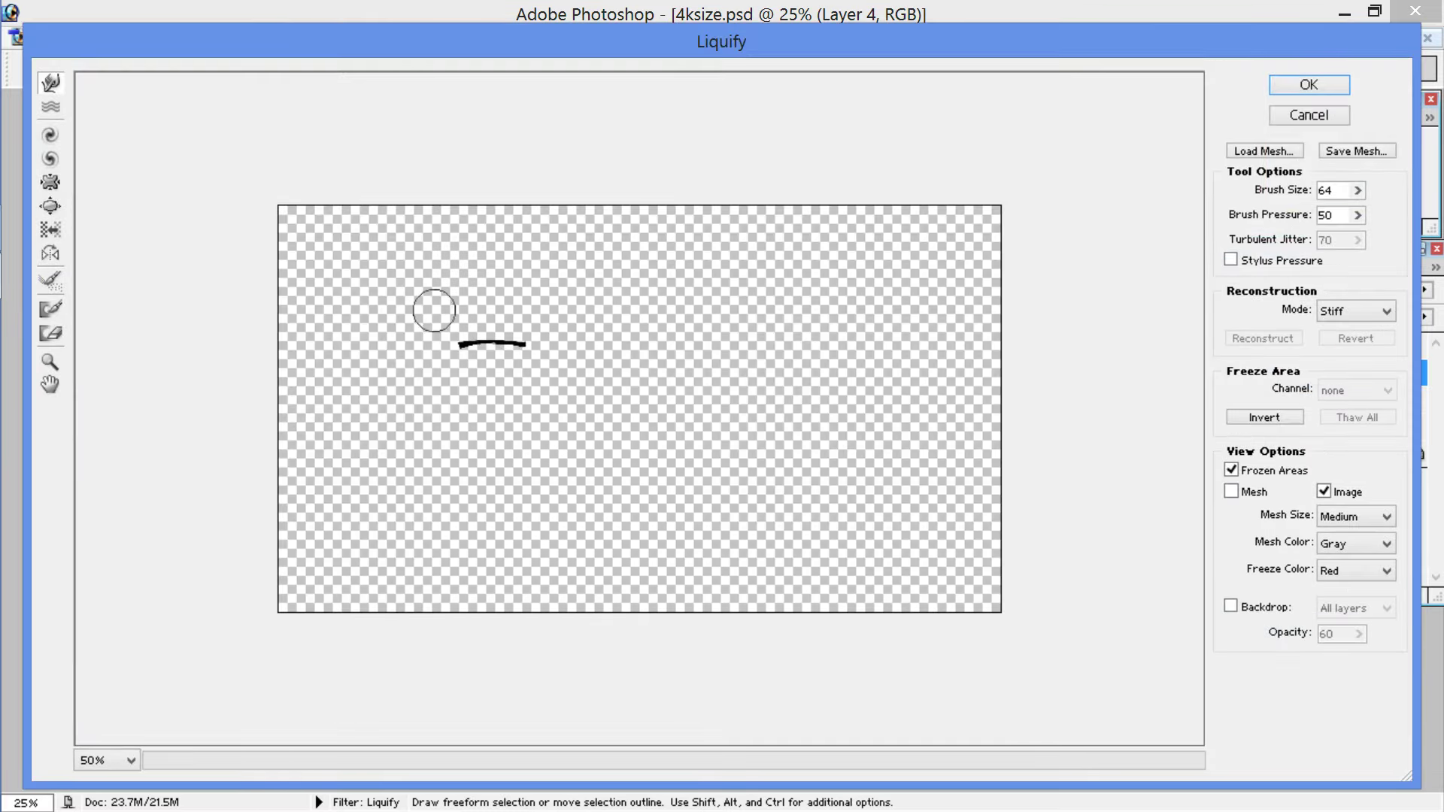
{"action": "key", "text": "ctrl+plus"}
{"action": "key", "text": "ctrl+plus"}
{"action": "mouse_move", "coordinate": [144, 145]}
{"action": "left_mouse_down"}
{"action": "mouse_move", "coordinate": [567, 418]}
{"action": "mouse_move", "coordinate": [559, 590]}
{"action": "left_mouse_up"}
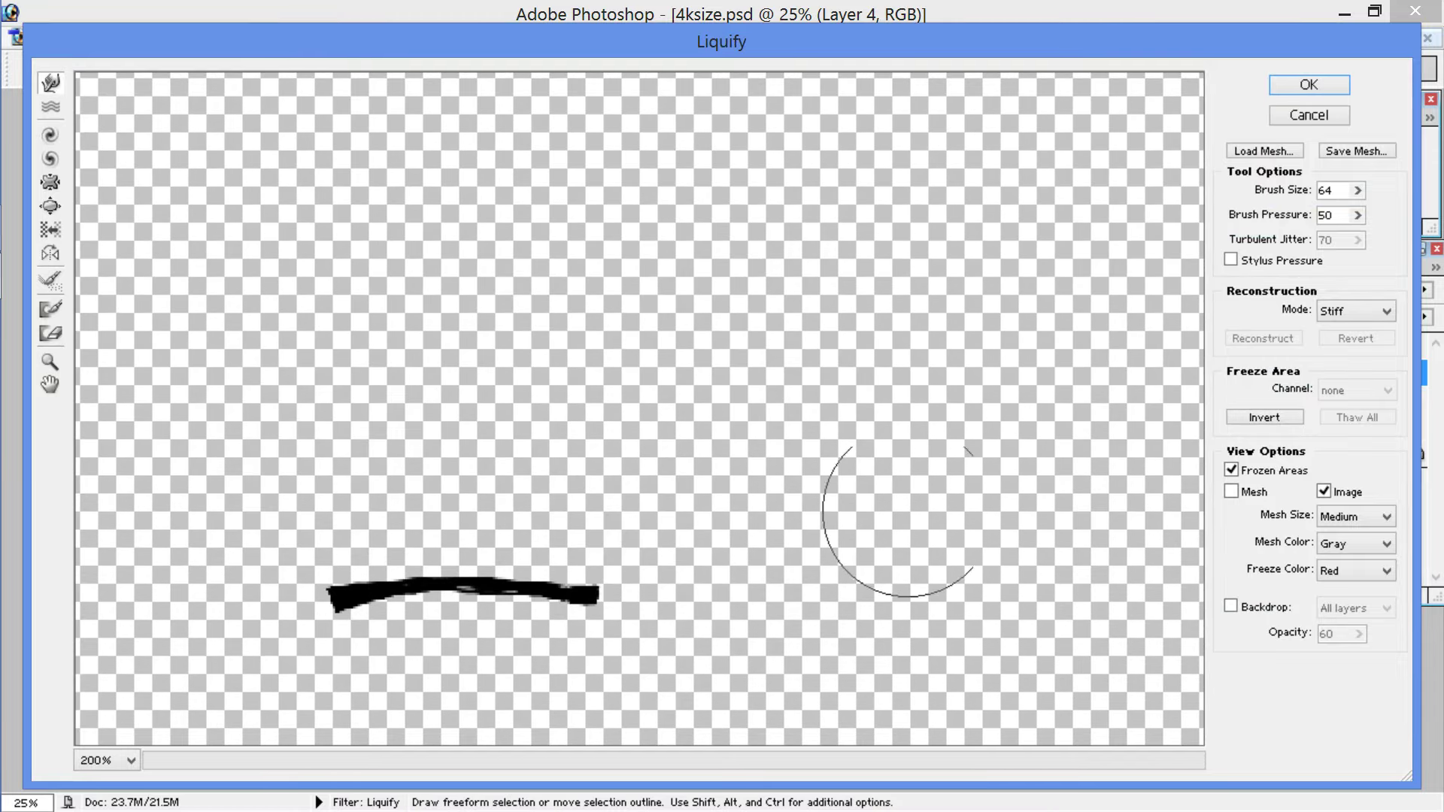
{"action": "left_click", "coordinate": [1357, 190]}
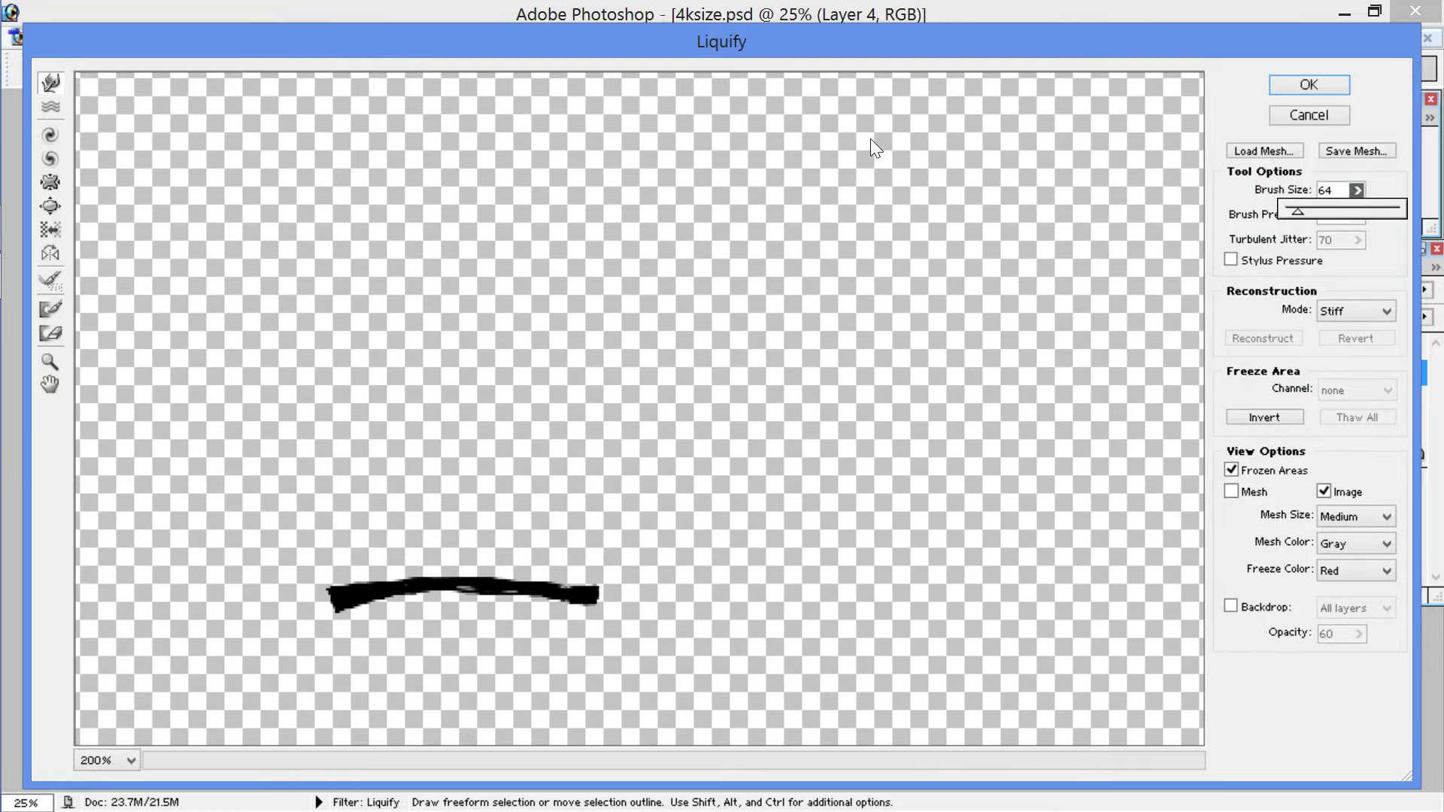
{"action": "left_click_drag", "start_coordinate": [1307, 211], "coordinate": [1308, 211]}
{"action": "mouse_move", "coordinate": [459, 605]}
{"action": "left_mouse_down"}
{"action": "mouse_move", "coordinate": [460, 556]}
{"action": "mouse_move", "coordinate": [462, 599]}
{"action": "mouse_move", "coordinate": [459, 536]}
{"action": "mouse_move", "coordinate": [461, 612]}
{"action": "mouse_move", "coordinate": [456, 522]}
{"action": "left_mouse_up"}
{"action": "left_click_drag", "start_coordinate": [332, 612], "coordinate": [354, 639]}
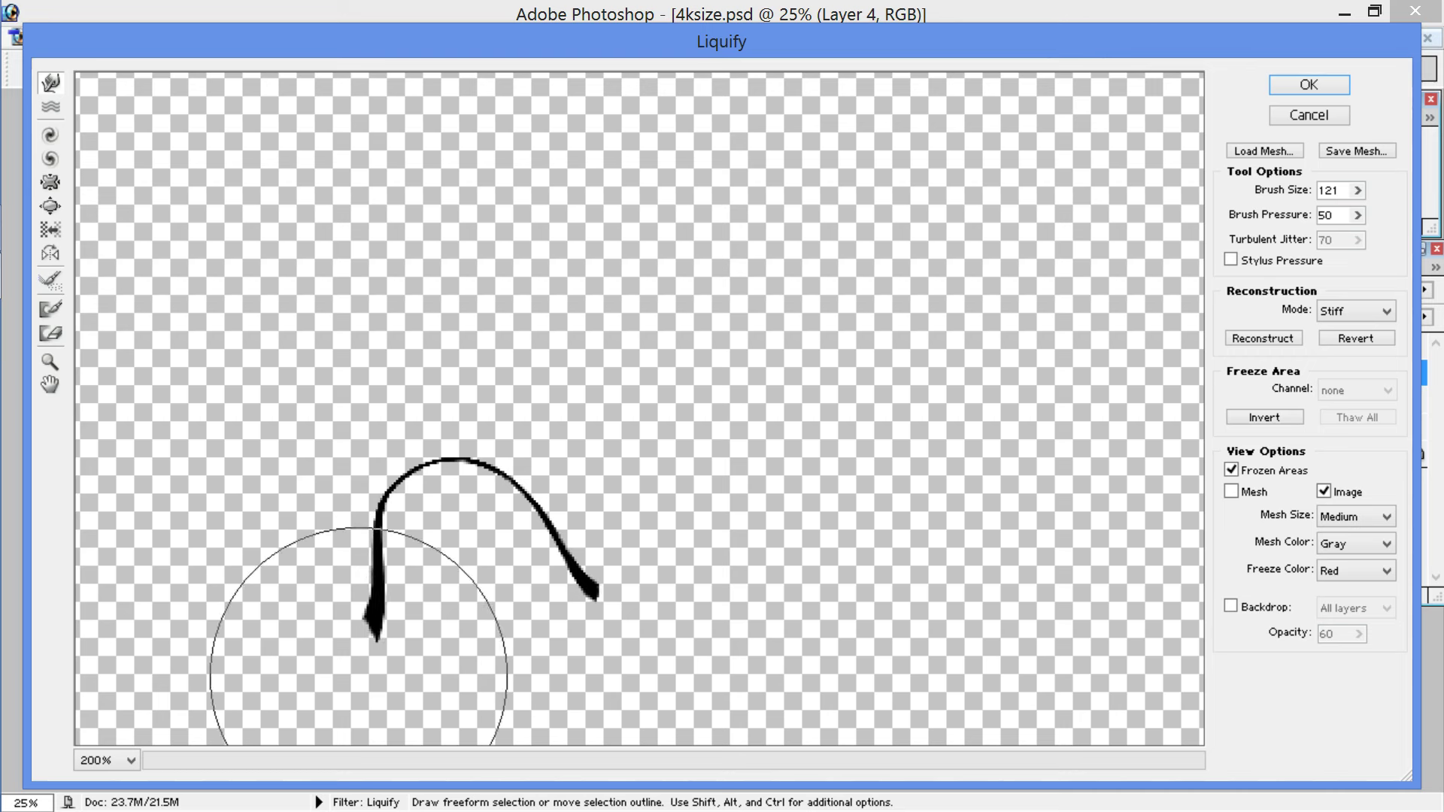
{"action": "mouse_move", "coordinate": [638, 602]}
{"action": "left_mouse_down"}
{"action": "mouse_move", "coordinate": [628, 642]}
{"action": "mouse_move", "coordinate": [630, 604]}
{"action": "mouse_move", "coordinate": [612, 596]}
{"action": "mouse_move", "coordinate": [646, 661]}
{"action": "left_mouse_up"}
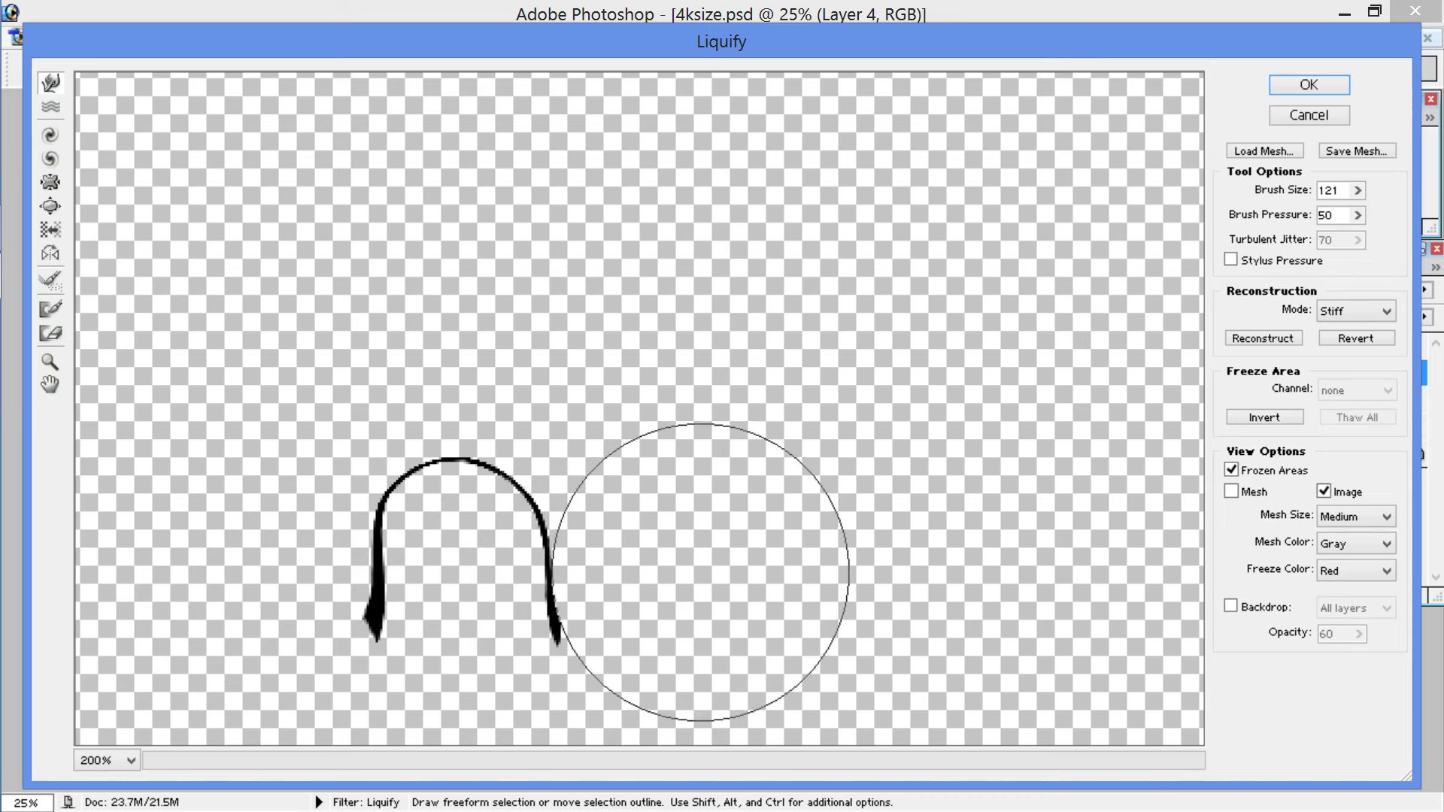
Step: Lengthen both legs of the arch in Liquify and bend them inward by pushing their lower ends down and toward each other
{"action": "left_click_drag", "start_coordinate": [483, 290], "coordinate": [464, 155]}
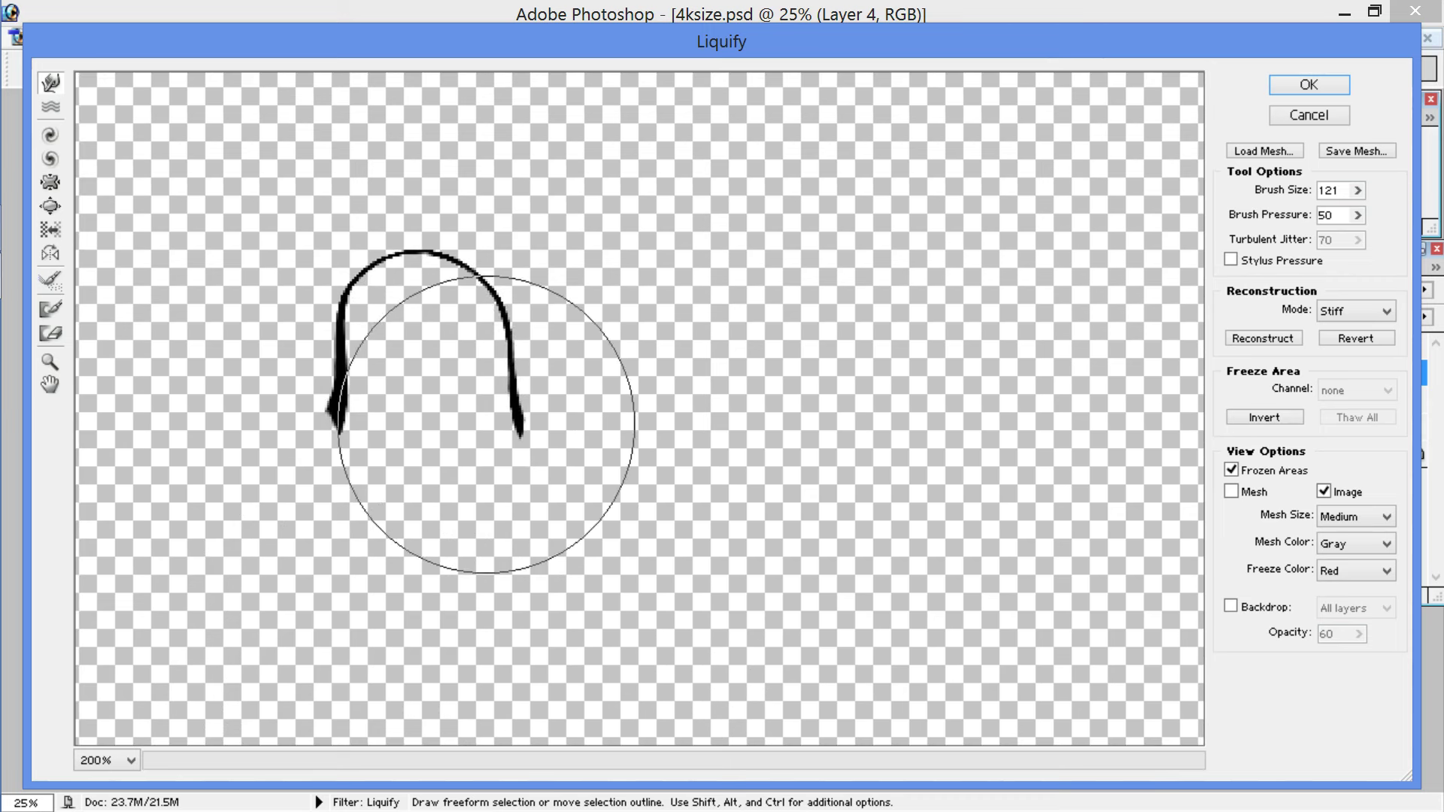
{"action": "mouse_move", "coordinate": [345, 485]}
{"action": "left_mouse_down"}
{"action": "mouse_move", "coordinate": [335, 544]}
{"action": "mouse_move", "coordinate": [345, 562]}
{"action": "mouse_move", "coordinate": [309, 512]}
{"action": "mouse_move", "coordinate": [324, 538]}
{"action": "mouse_move", "coordinate": [278, 506]}
{"action": "mouse_move", "coordinate": [301, 540]}
{"action": "left_mouse_up"}
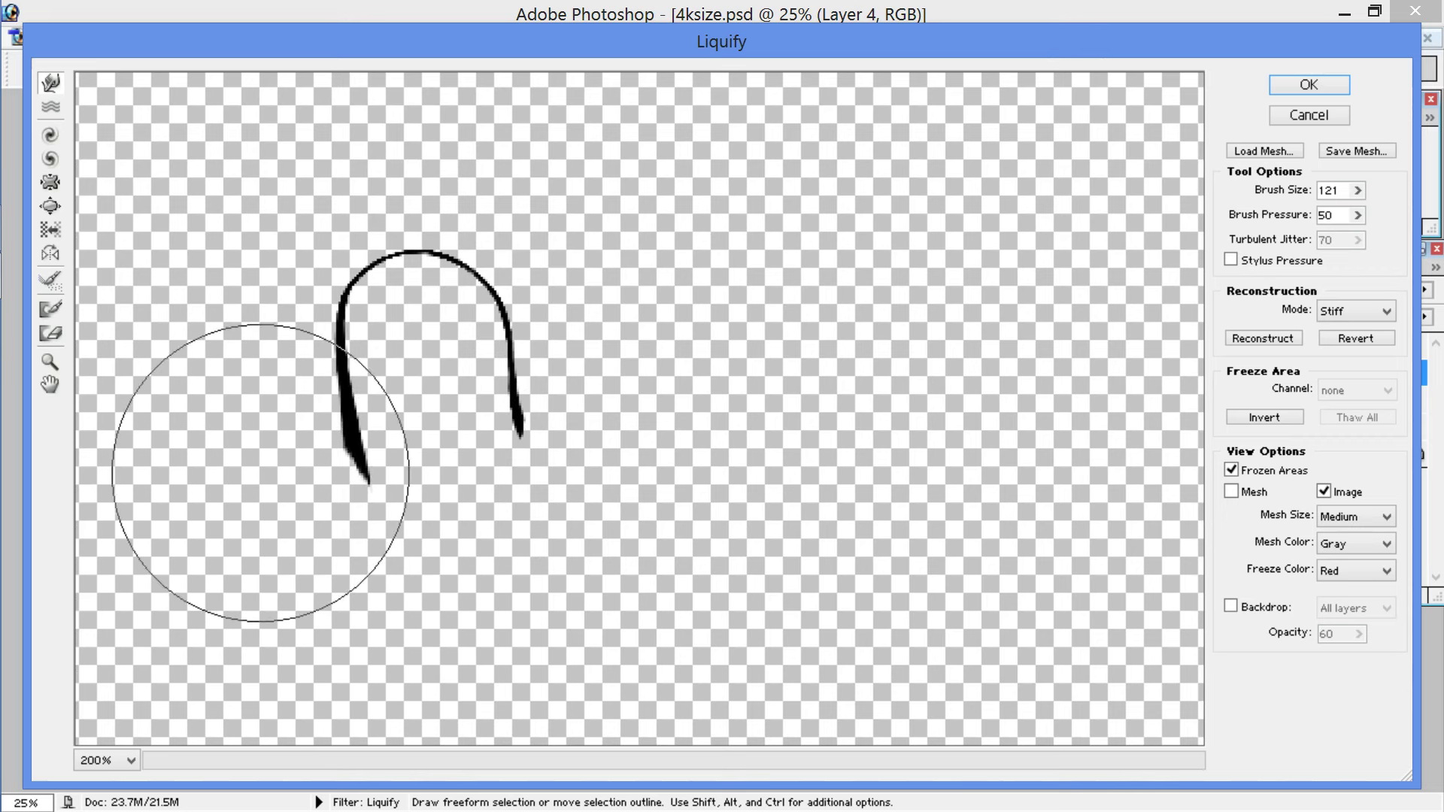
{"action": "left_click_drag", "start_coordinate": [303, 525], "coordinate": [292, 544]}
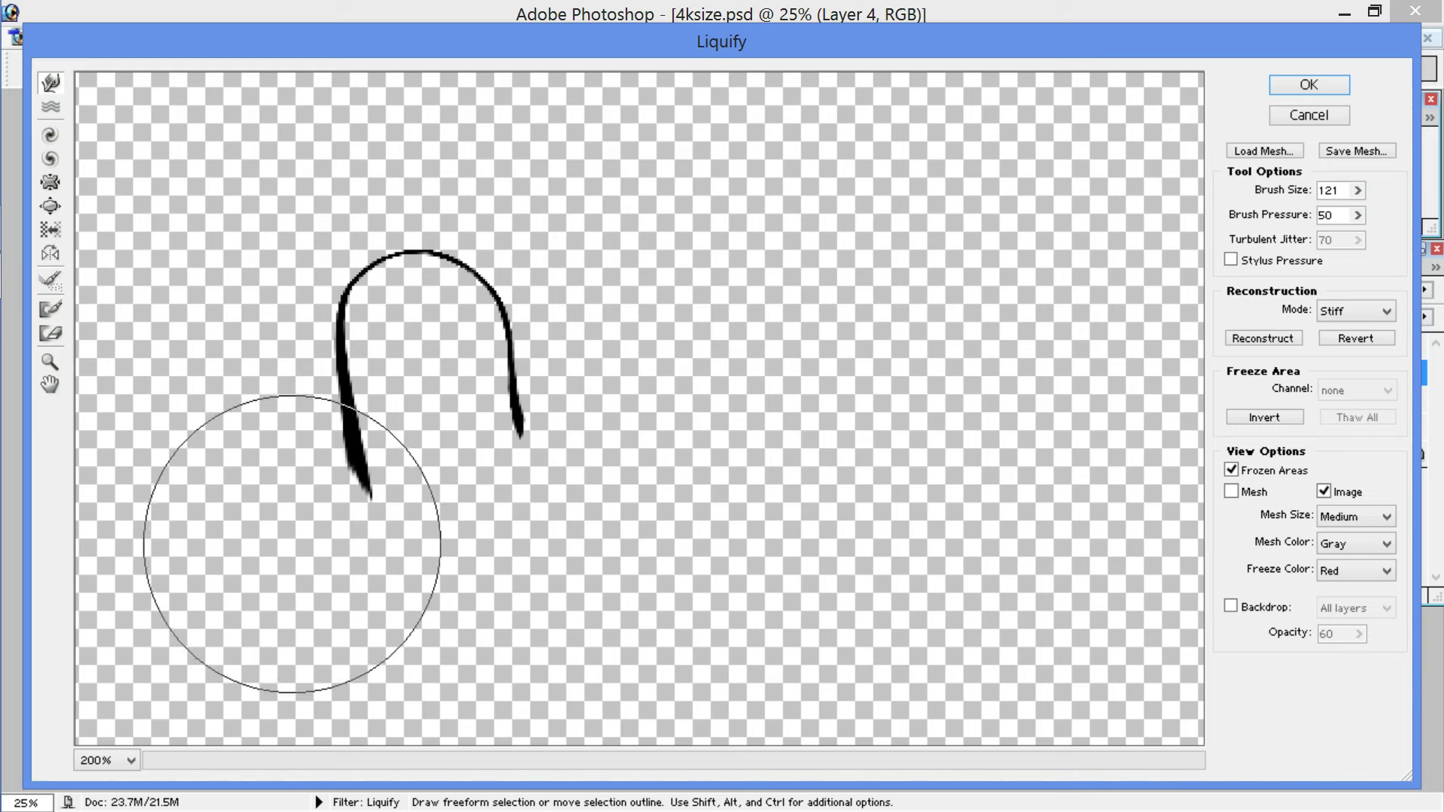
{"action": "mouse_move", "coordinate": [522, 471]}
{"action": "left_mouse_down"}
{"action": "mouse_move", "coordinate": [521, 531]}
{"action": "mouse_move", "coordinate": [520, 460]}
{"action": "mouse_move", "coordinate": [512, 504]}
{"action": "mouse_move", "coordinate": [527, 502]}
{"action": "mouse_move", "coordinate": [527, 533]}
{"action": "left_mouse_up"}
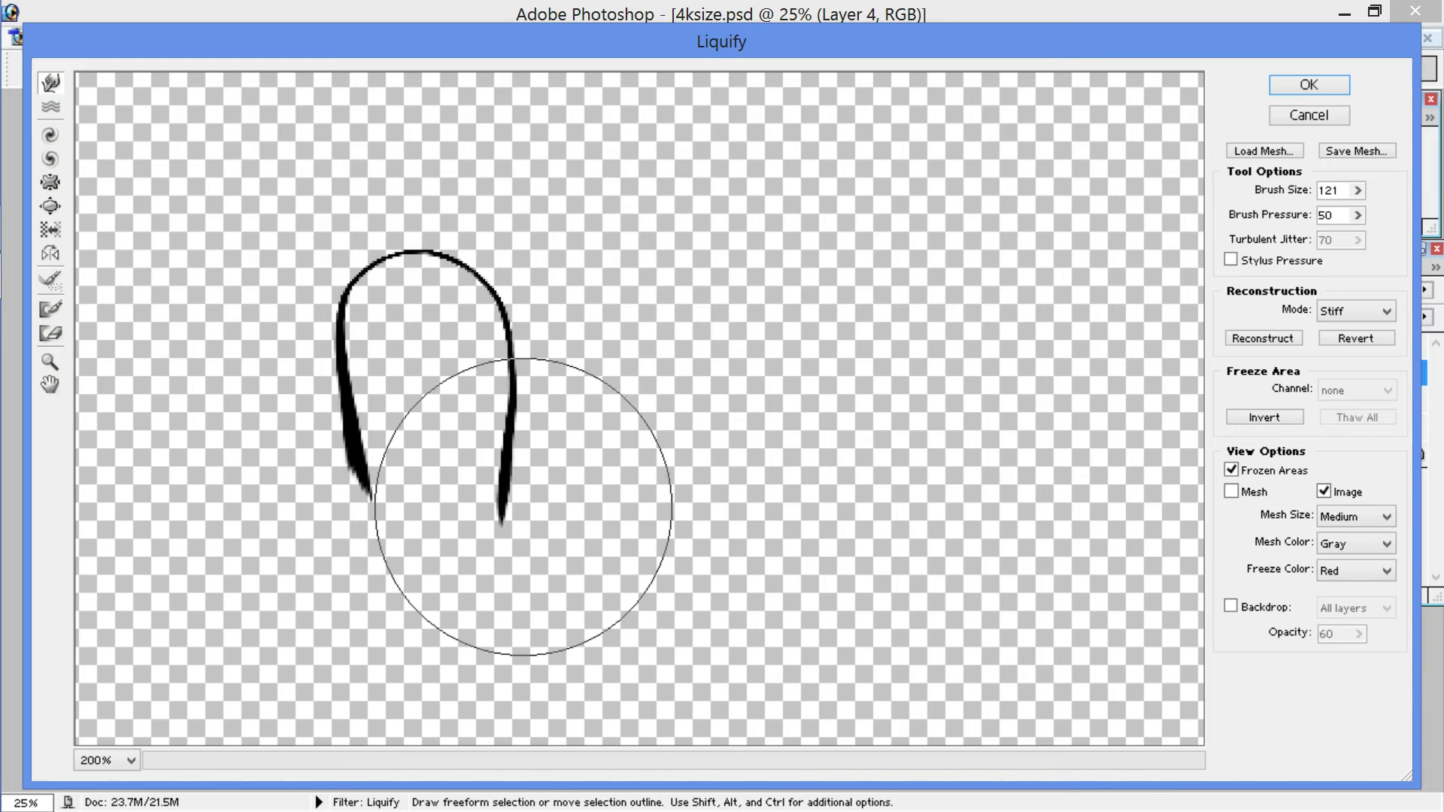
{"action": "left_click_drag", "start_coordinate": [523, 471], "coordinate": [519, 453]}
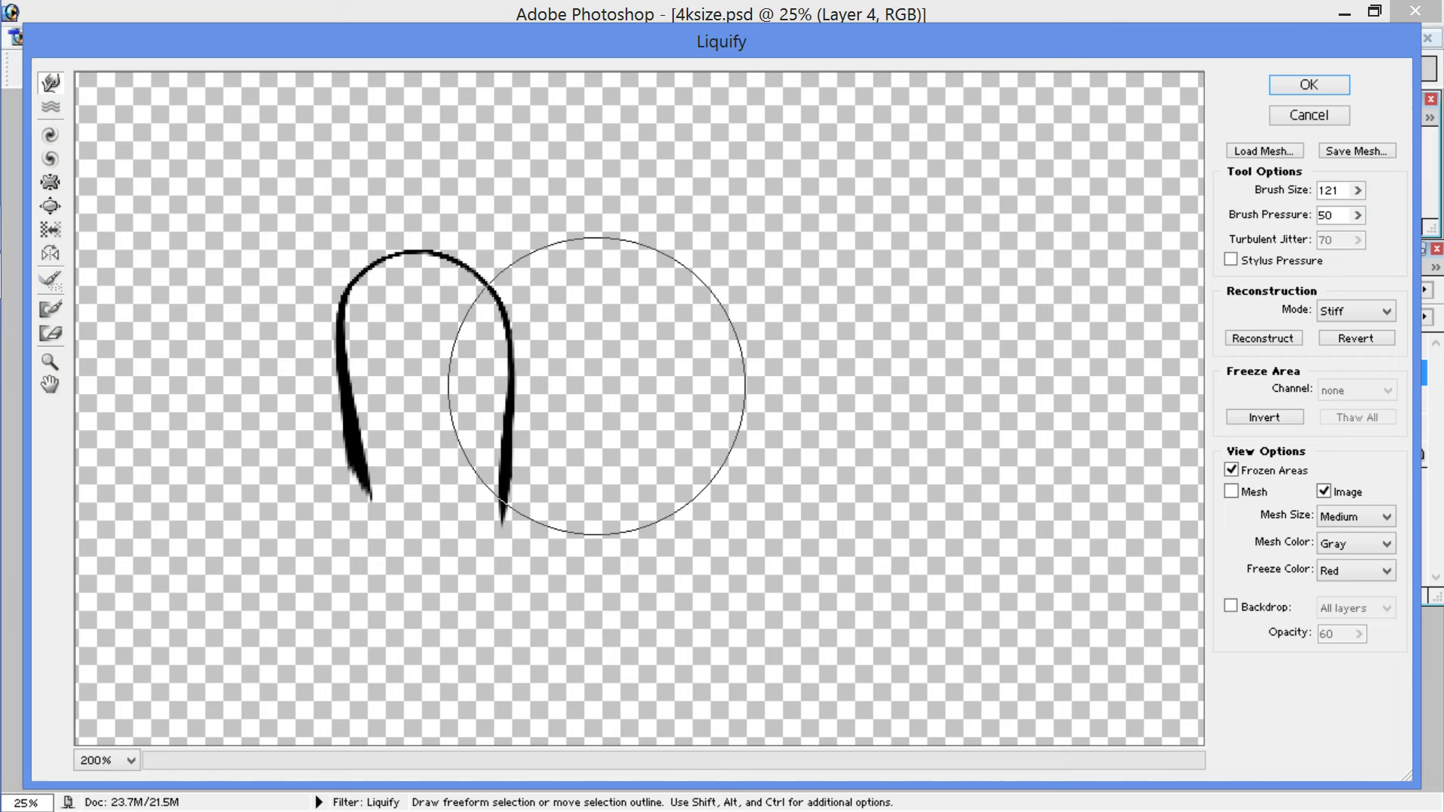
{"action": "left_click_drag", "start_coordinate": [364, 451], "coordinate": [359, 444]}
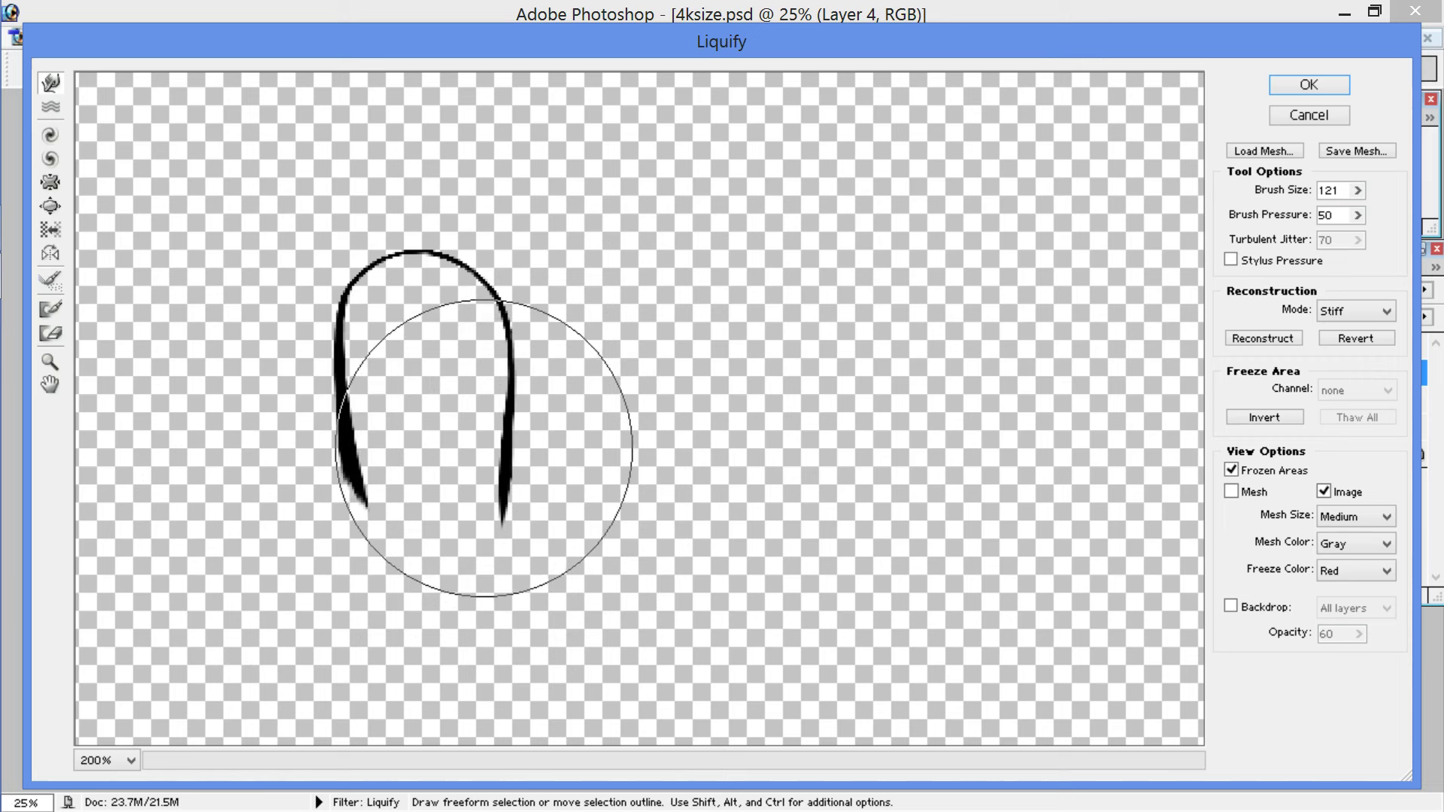
{"action": "left_click_drag", "start_coordinate": [527, 472], "coordinate": [521, 476]}
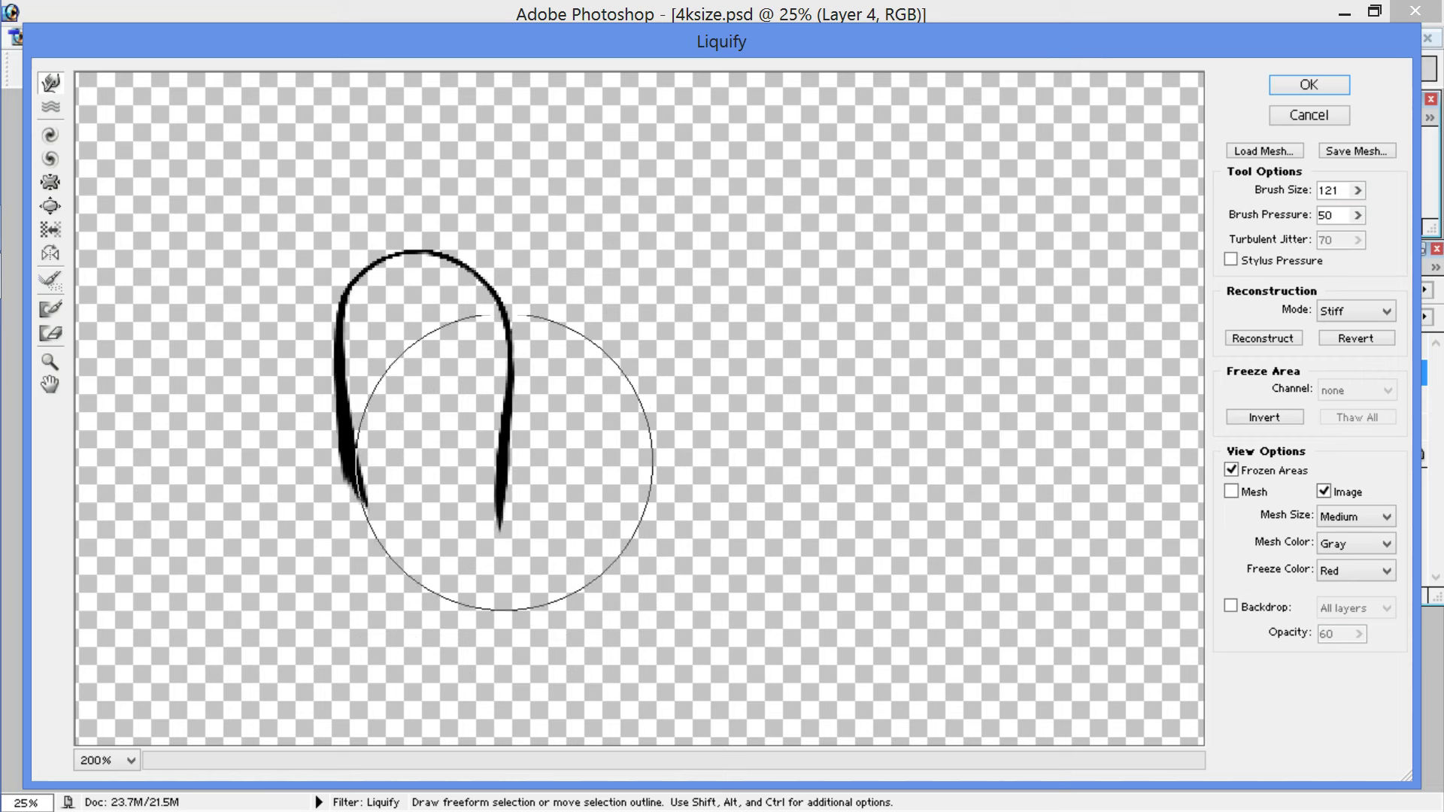
Step: Round the arch's sides, thin and taper the thick lower end of its left leg, and apply the Liquify filter
{"action": "left_click_drag", "start_coordinate": [496, 422], "coordinate": [502, 419]}
{"action": "left_click_drag", "start_coordinate": [403, 488], "coordinate": [407, 504]}
{"action": "left_click_drag", "start_coordinate": [563, 571], "coordinate": [552, 569]}
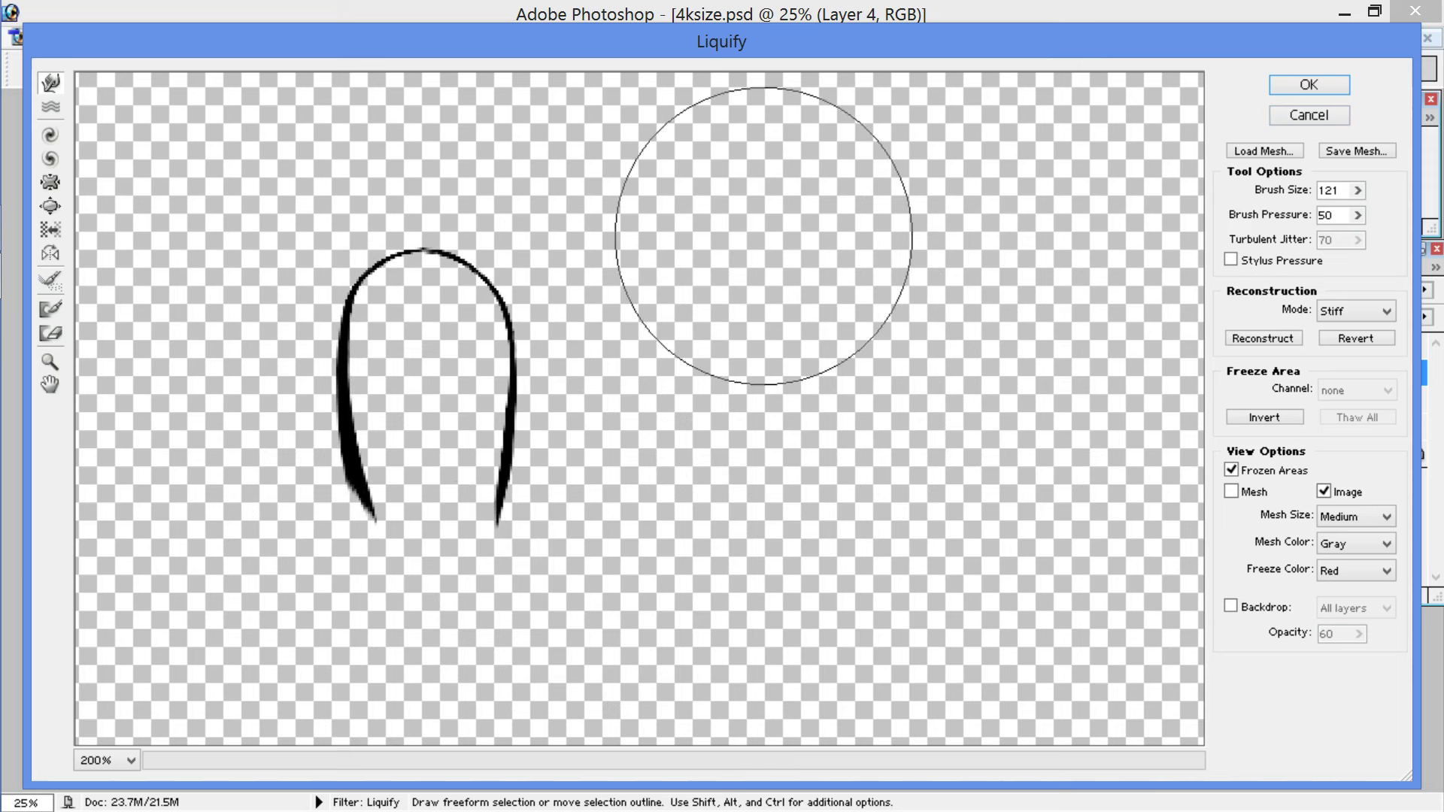
{"action": "left_click_drag", "start_coordinate": [237, 519], "coordinate": [265, 559]}
{"action": "left_click_drag", "start_coordinate": [219, 489], "coordinate": [271, 547]}
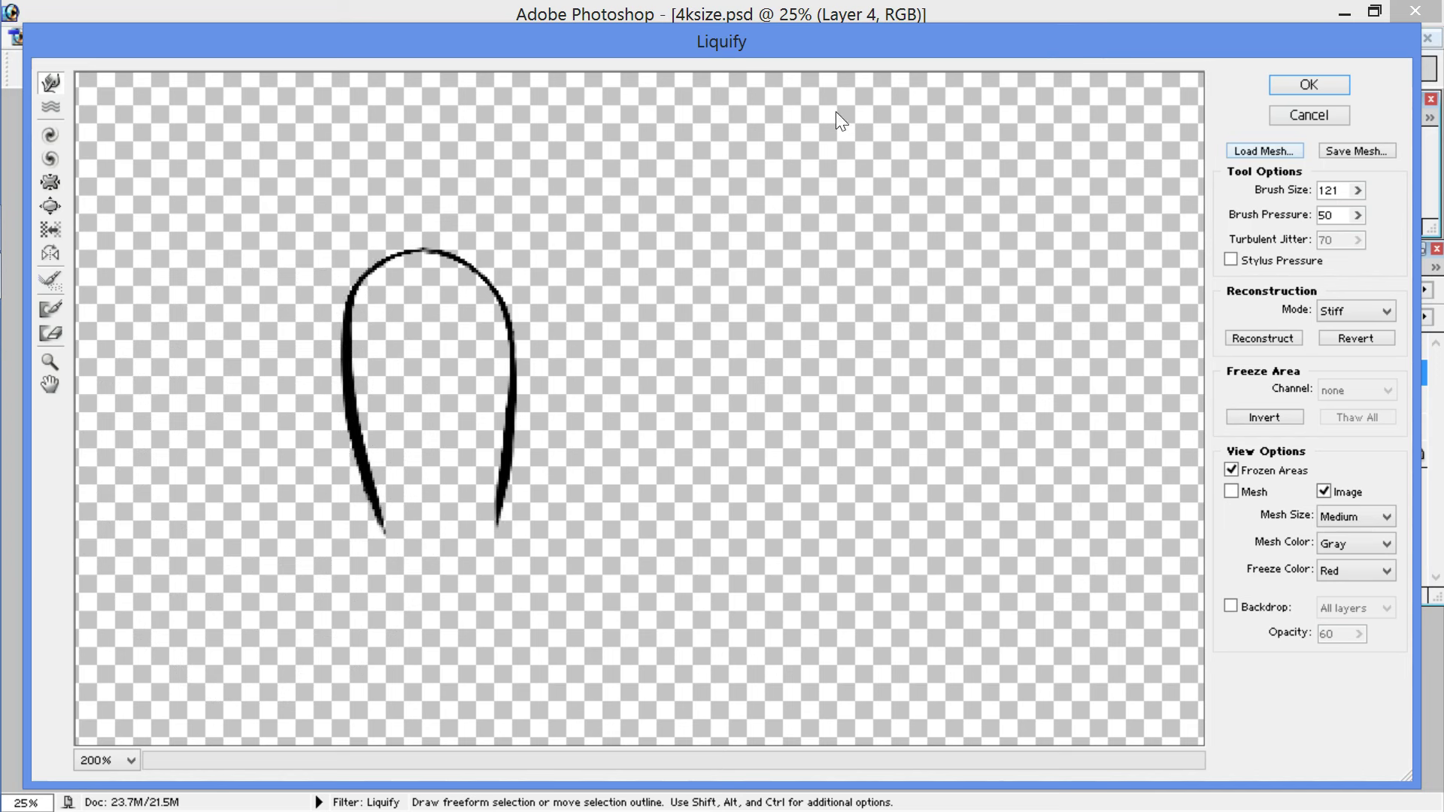
{"action": "key", "text": "Return"}
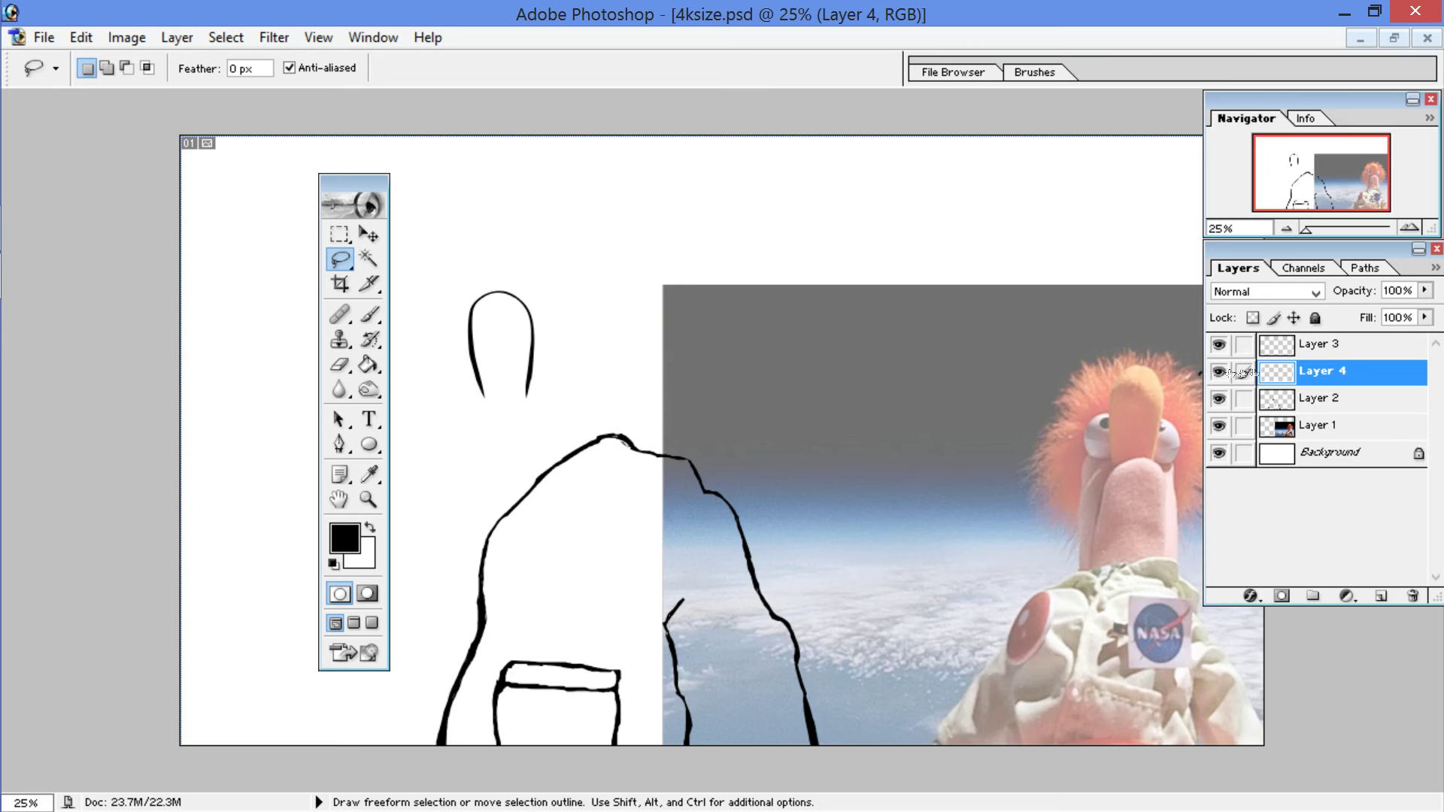
Step: Save the document under the new name BEAKER in Photoshop format on the Desktop
{"action": "left_click", "coordinate": [43, 35]}
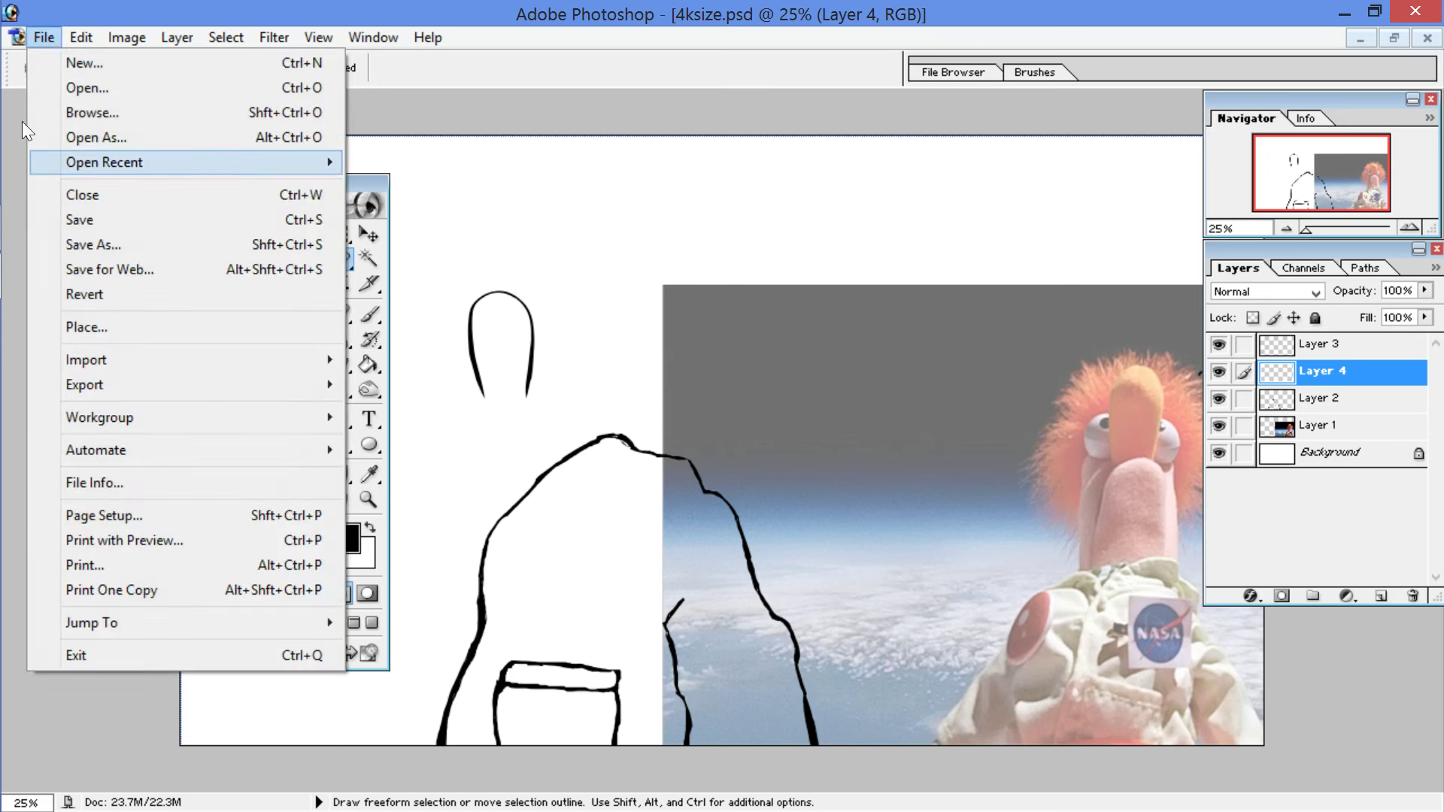
{"action": "left_click", "coordinate": [80, 246]}
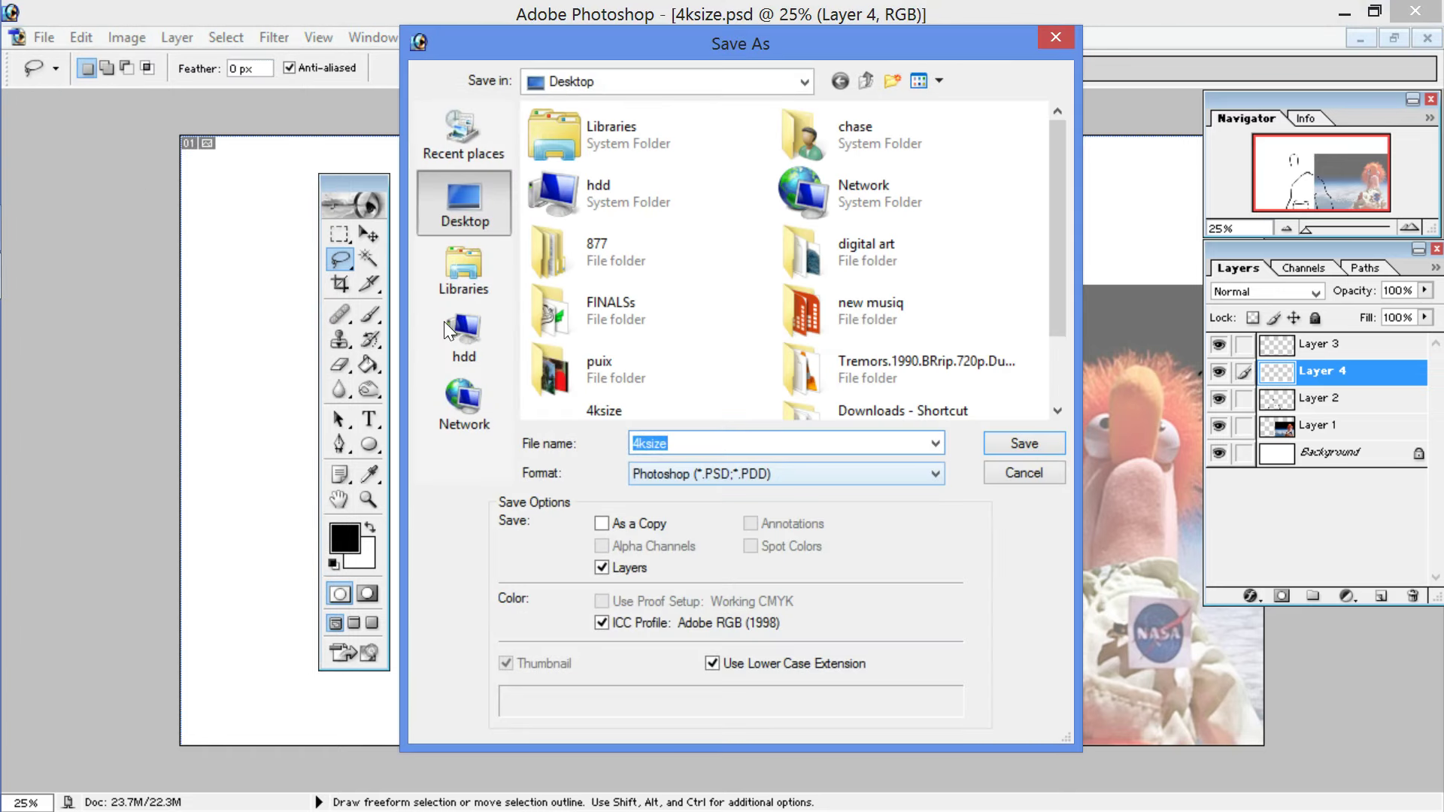
{"action": "type", "text": "BE"}
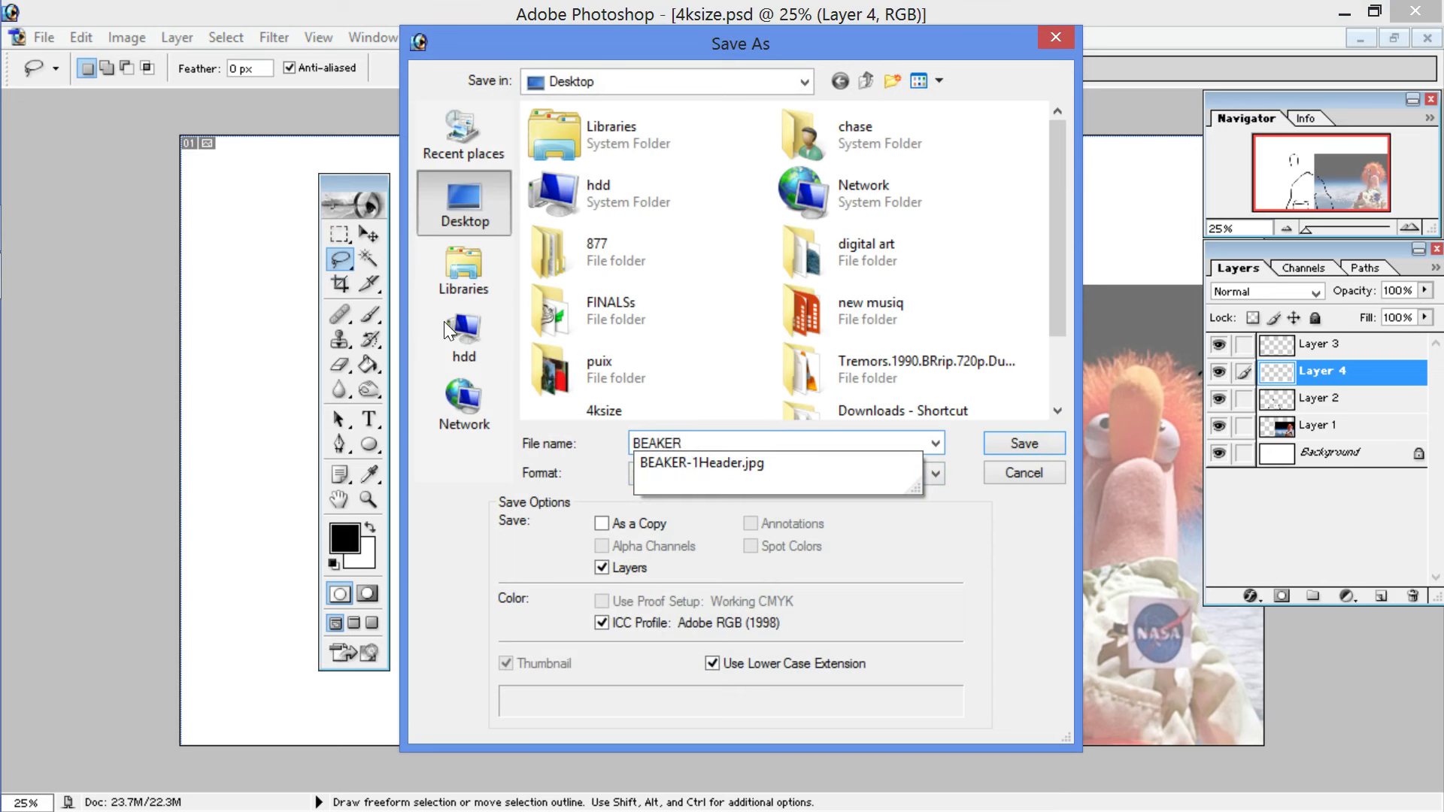
{"action": "type", "text": "AKER"}
{"action": "key", "text": "Return"}
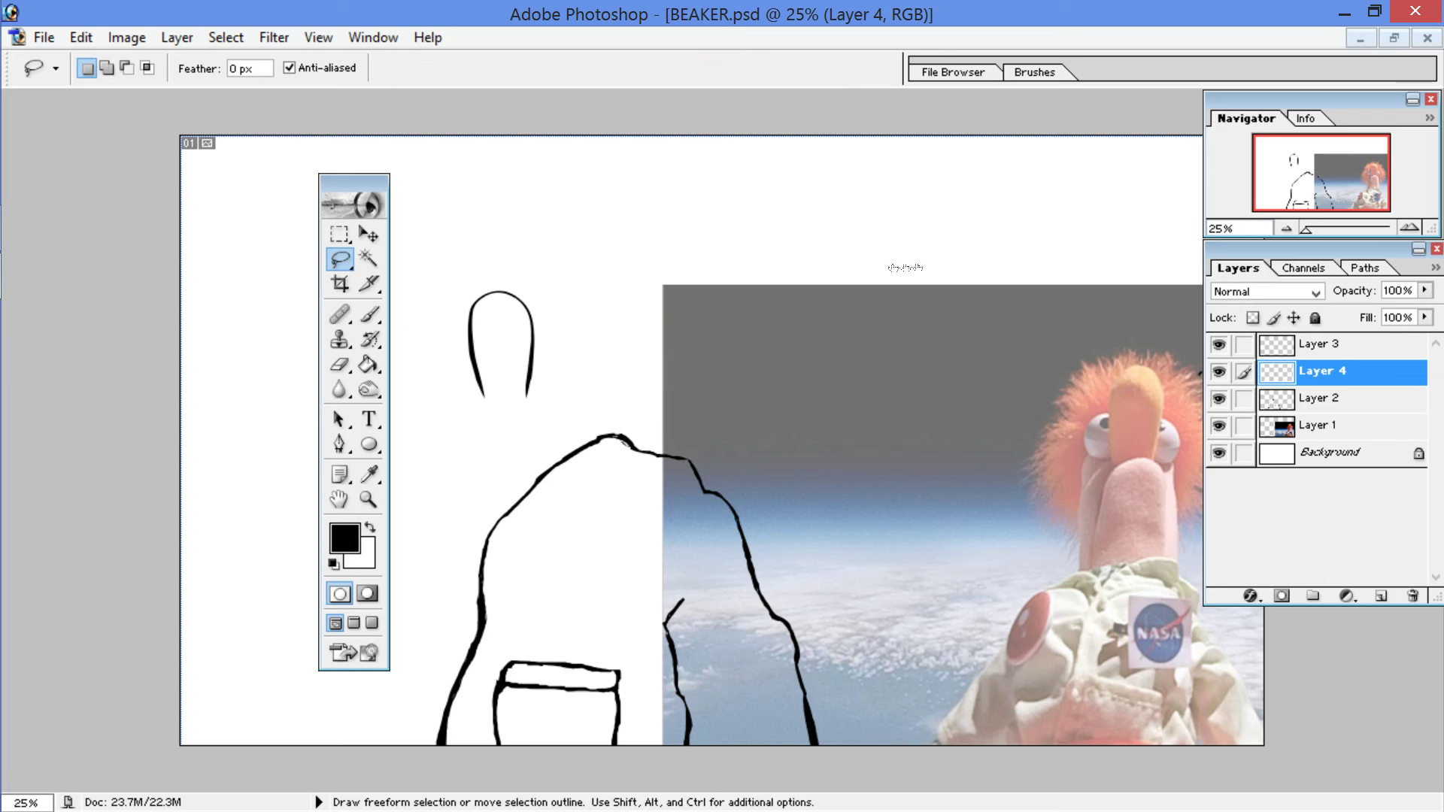
Step: Open Layer 2 in the Liquify filter and smooth and thin the left side of the figure outline
{"action": "key", "text": "alt+bracketleft"}
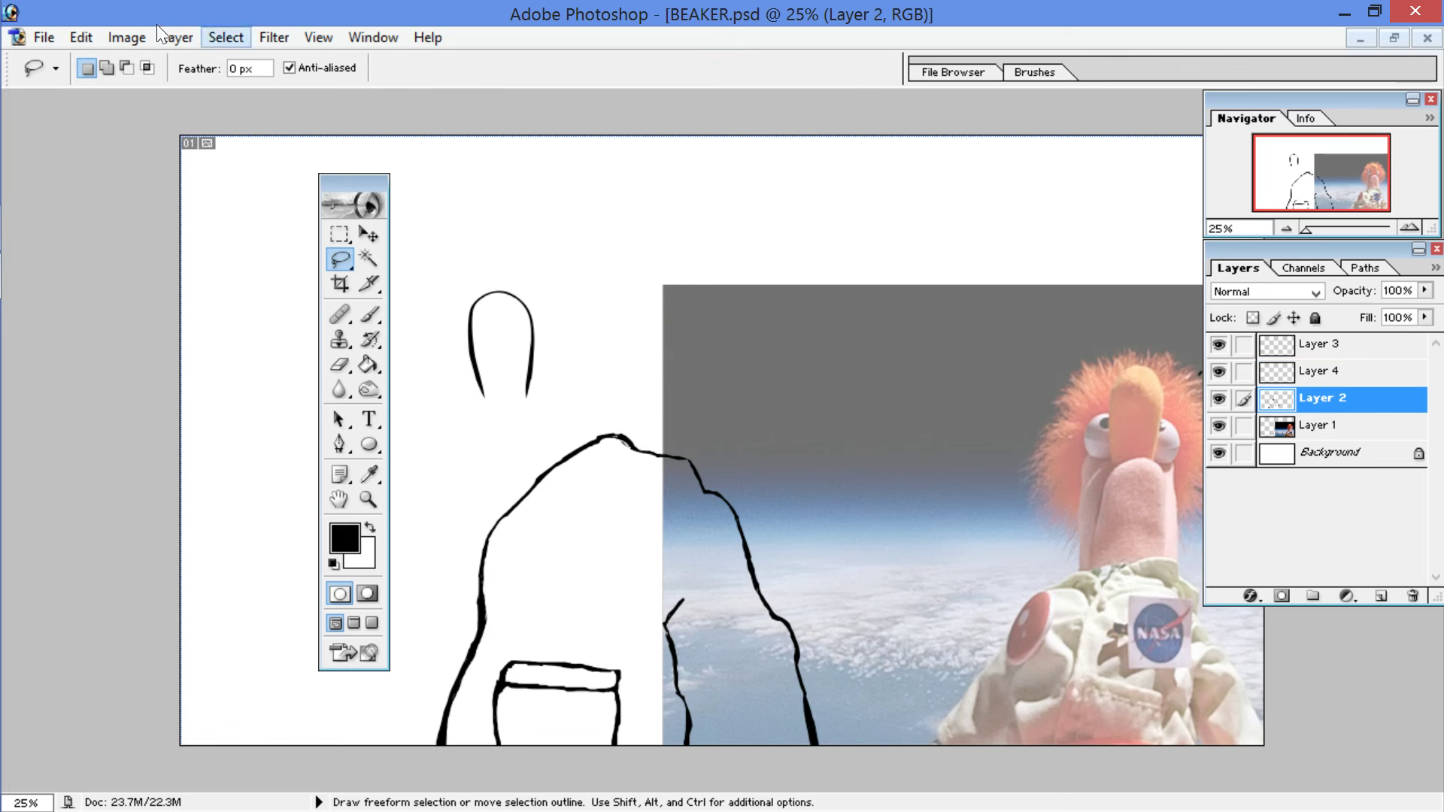
{"action": "left_click", "coordinate": [274, 37]}
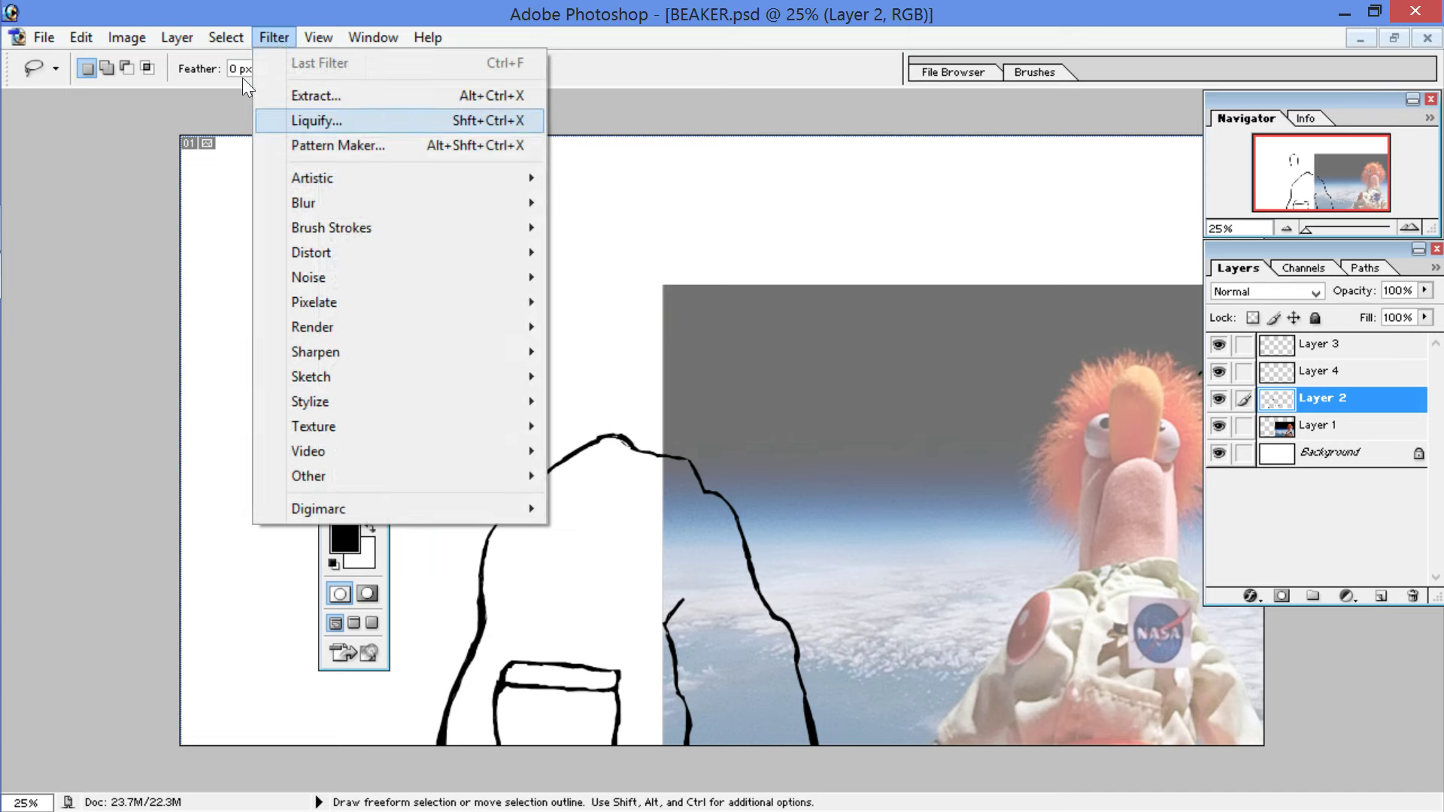
{"action": "left_click", "coordinate": [362, 122]}
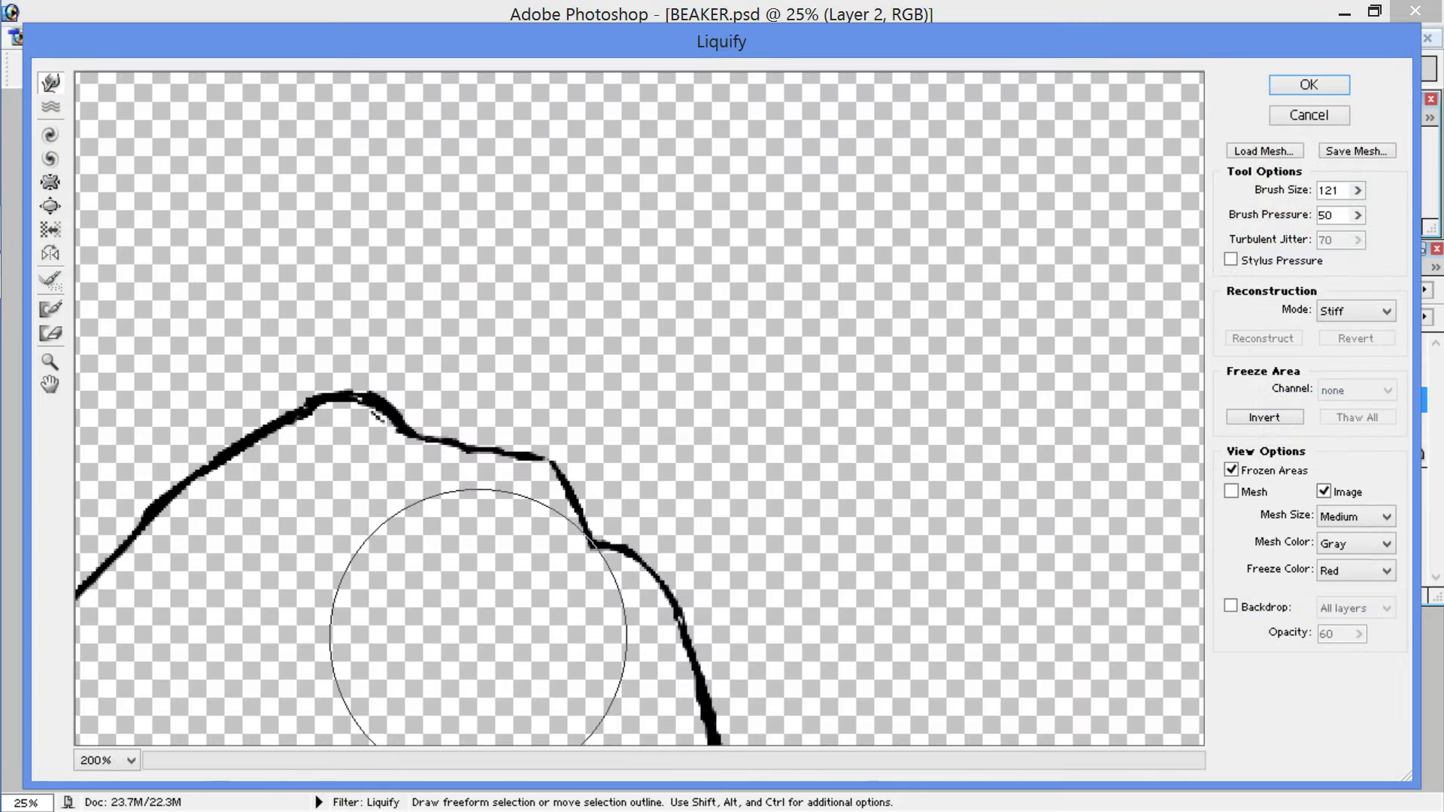
{"action": "key", "text": "ctrl+minus"}
{"action": "mouse_move", "coordinate": [350, 358]}
{"action": "left_mouse_down"}
{"action": "mouse_move", "coordinate": [377, 287]}
{"action": "mouse_move", "coordinate": [433, 288]}
{"action": "left_mouse_up"}
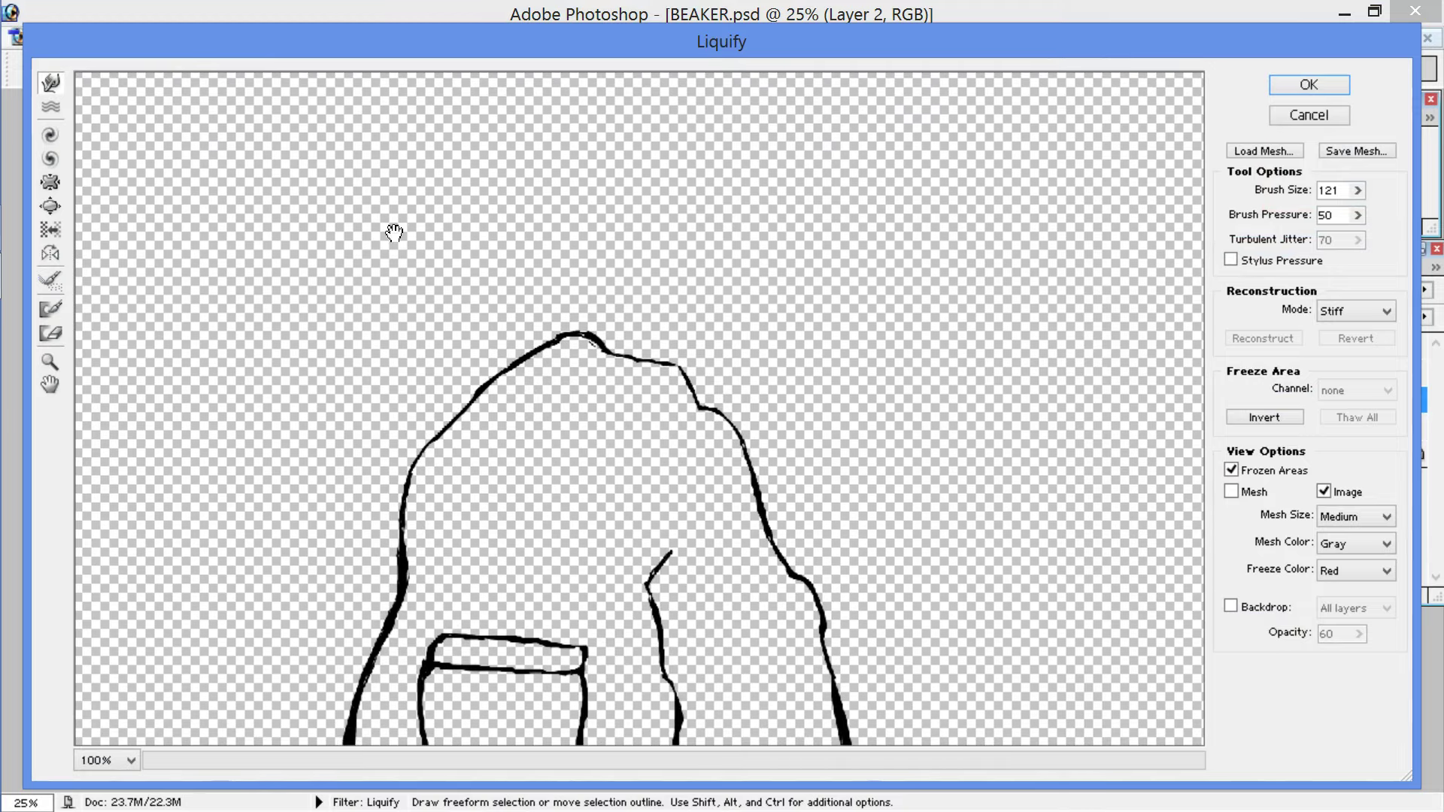
{"action": "mouse_move", "coordinate": [349, 706]}
{"action": "left_mouse_down"}
{"action": "mouse_move", "coordinate": [322, 679]}
{"action": "mouse_move", "coordinate": [387, 596]}
{"action": "left_mouse_up"}
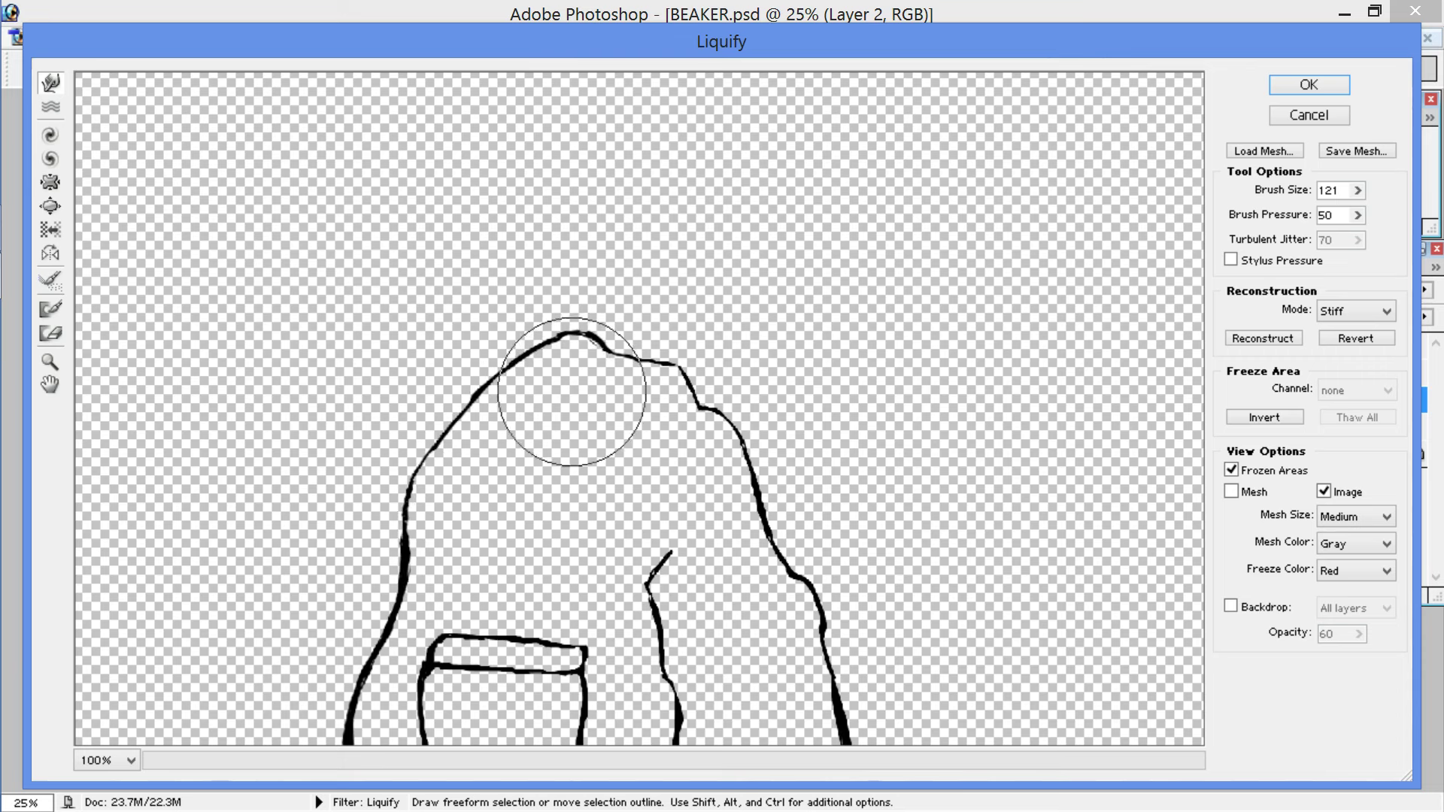
Step: Smooth the outline's top and round its right side, and shift the inner arm line slightly to the right
{"action": "mouse_move", "coordinate": [593, 358]}
{"action": "left_mouse_down"}
{"action": "mouse_move", "coordinate": [618, 384]}
{"action": "mouse_move", "coordinate": [669, 342]}
{"action": "mouse_move", "coordinate": [668, 382]}
{"action": "left_mouse_up"}
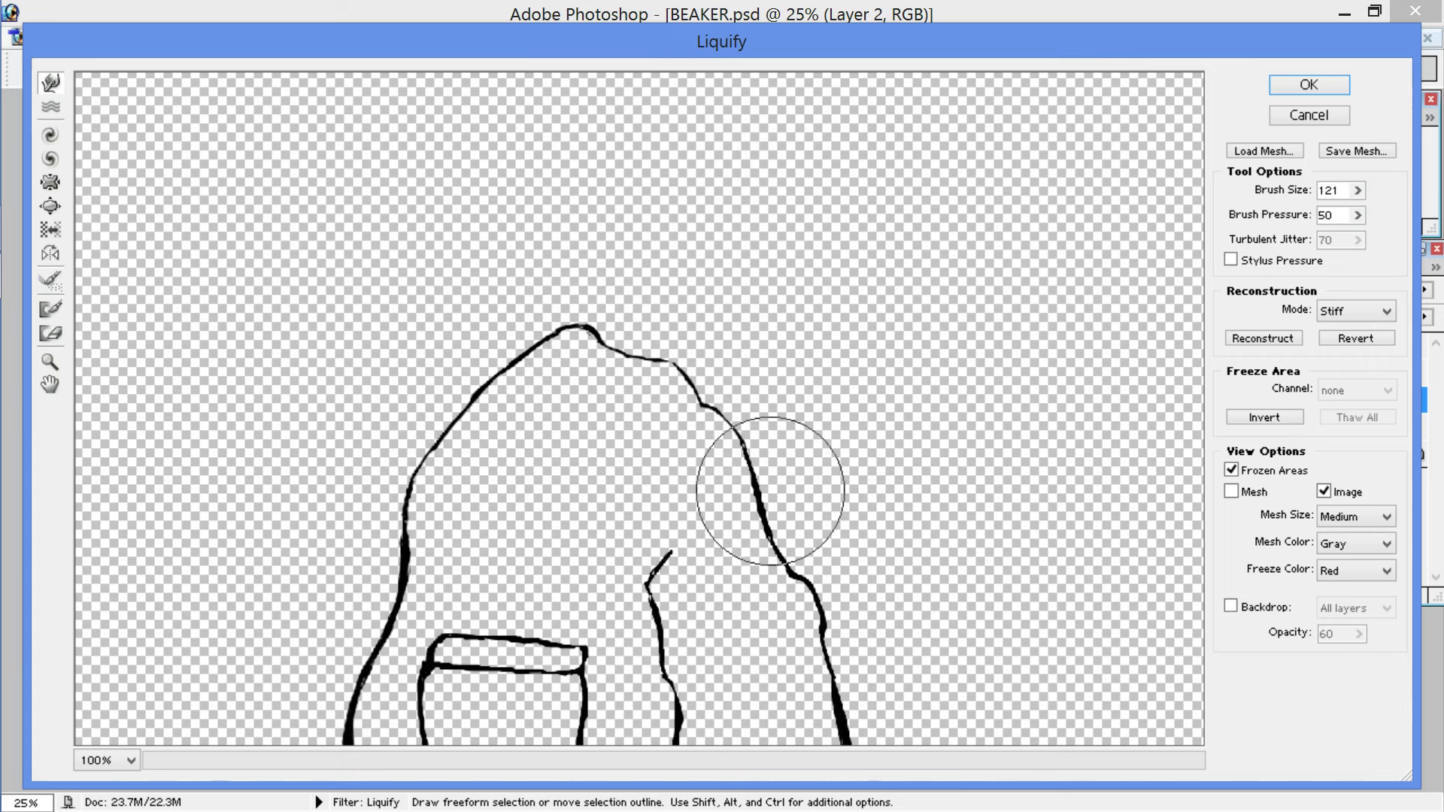
{"action": "mouse_move", "coordinate": [764, 476]}
{"action": "left_mouse_down"}
{"action": "mouse_move", "coordinate": [702, 520]}
{"action": "mouse_move", "coordinate": [715, 516]}
{"action": "mouse_move", "coordinate": [772, 586]}
{"action": "mouse_move", "coordinate": [737, 606]}
{"action": "mouse_move", "coordinate": [815, 522]}
{"action": "mouse_move", "coordinate": [782, 634]}
{"action": "mouse_move", "coordinate": [925, 632]}
{"action": "mouse_move", "coordinate": [877, 657]}
{"action": "mouse_move", "coordinate": [895, 667]}
{"action": "mouse_move", "coordinate": [855, 752]}
{"action": "mouse_move", "coordinate": [902, 686]}
{"action": "left_mouse_up"}
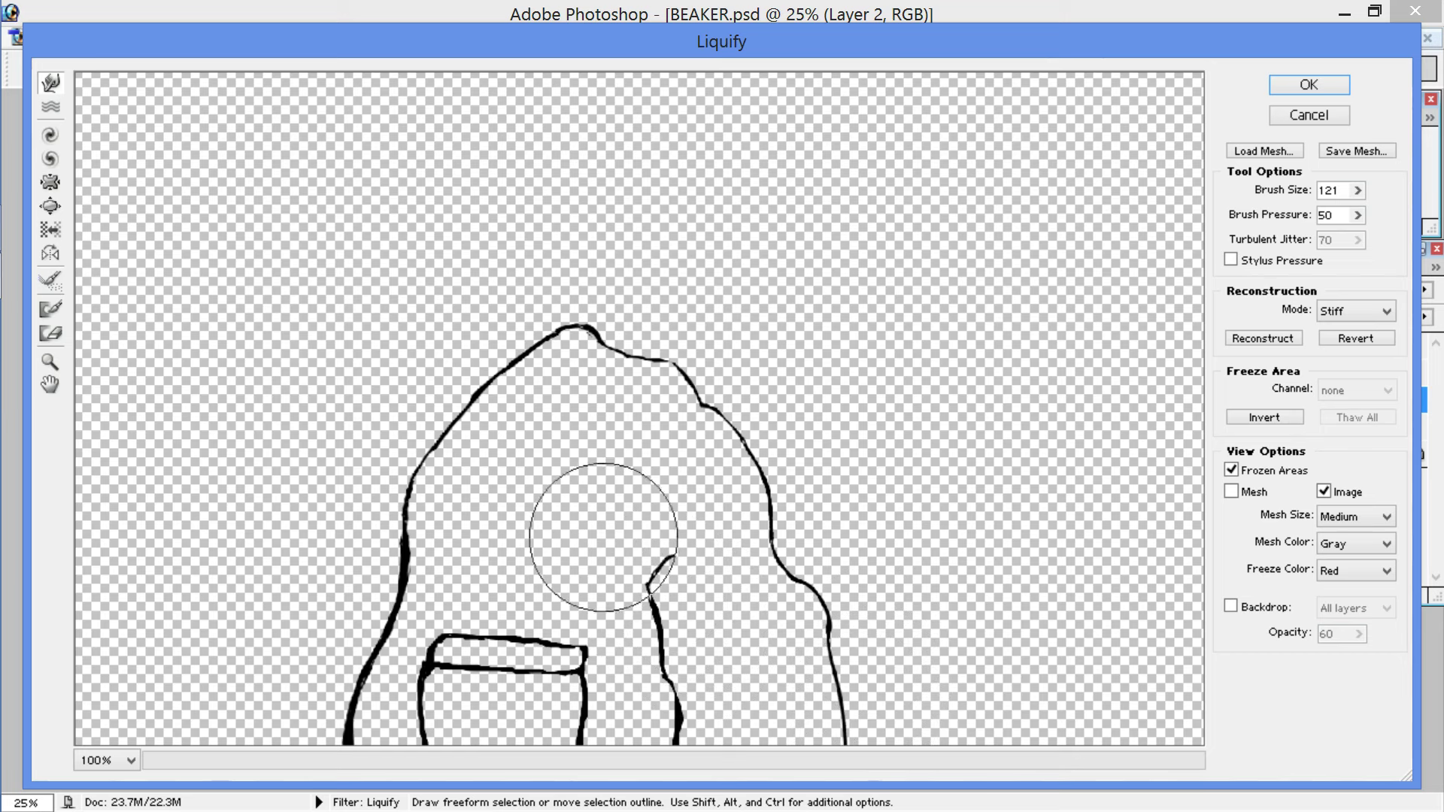
{"action": "mouse_move", "coordinate": [709, 639]}
{"action": "left_mouse_down"}
{"action": "mouse_move", "coordinate": [667, 627]}
{"action": "mouse_move", "coordinate": [699, 710]}
{"action": "mouse_move", "coordinate": [702, 695]}
{"action": "mouse_move", "coordinate": [731, 703]}
{"action": "mouse_move", "coordinate": [733, 743]}
{"action": "mouse_move", "coordinate": [729, 688]}
{"action": "mouse_move", "coordinate": [752, 710]}
{"action": "mouse_move", "coordinate": [709, 687]}
{"action": "left_mouse_up"}
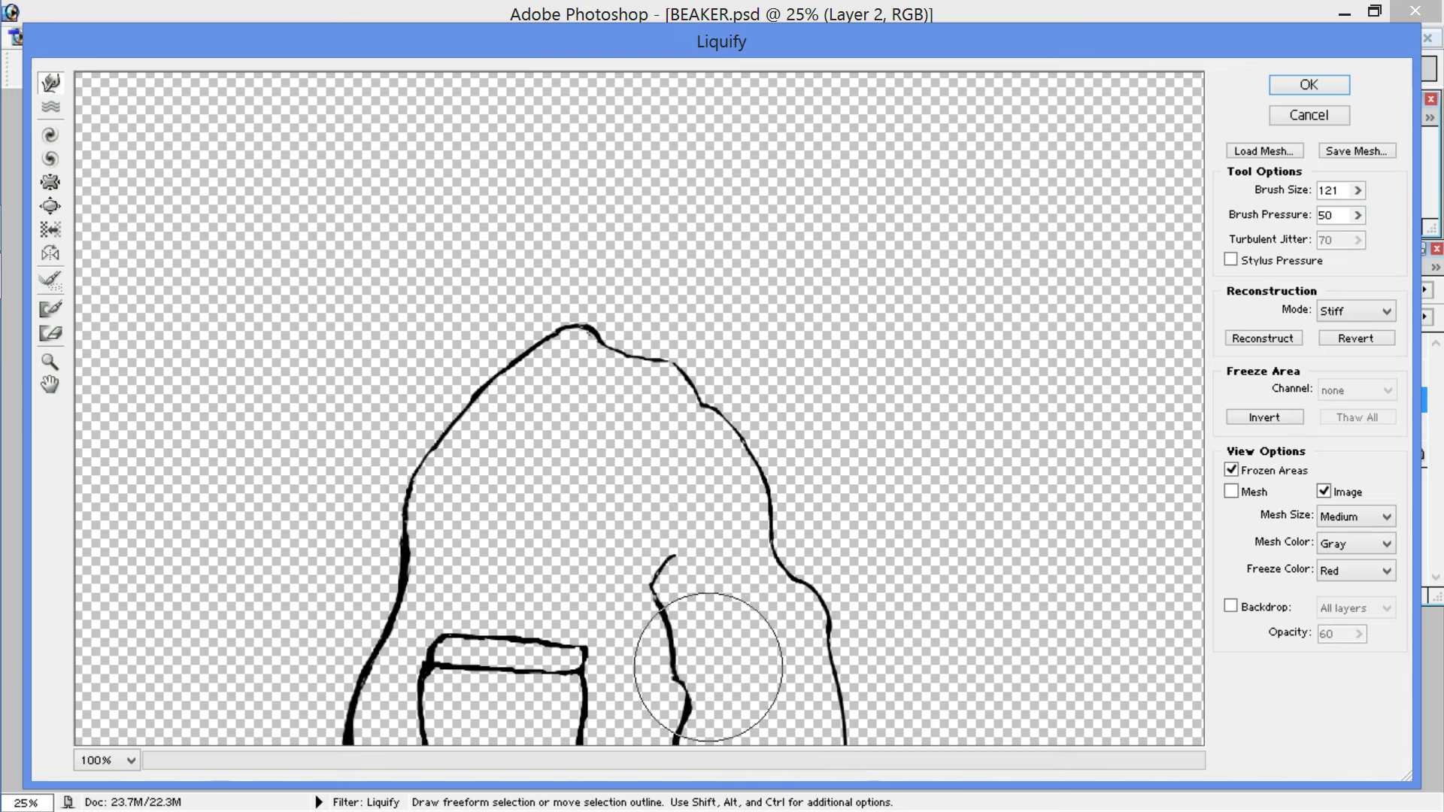
Step: Widen and straighten the pocket flap, round the pocket's sides, even out the left outline, and apply the Liquify filter
{"action": "mouse_move", "coordinate": [585, 672]}
{"action": "left_mouse_down"}
{"action": "mouse_move", "coordinate": [566, 658]}
{"action": "mouse_move", "coordinate": [572, 636]}
{"action": "mouse_move", "coordinate": [594, 688]}
{"action": "mouse_move", "coordinate": [586, 742]}
{"action": "left_mouse_up"}
{"action": "left_click_drag", "start_coordinate": [519, 660], "coordinate": [520, 667]}
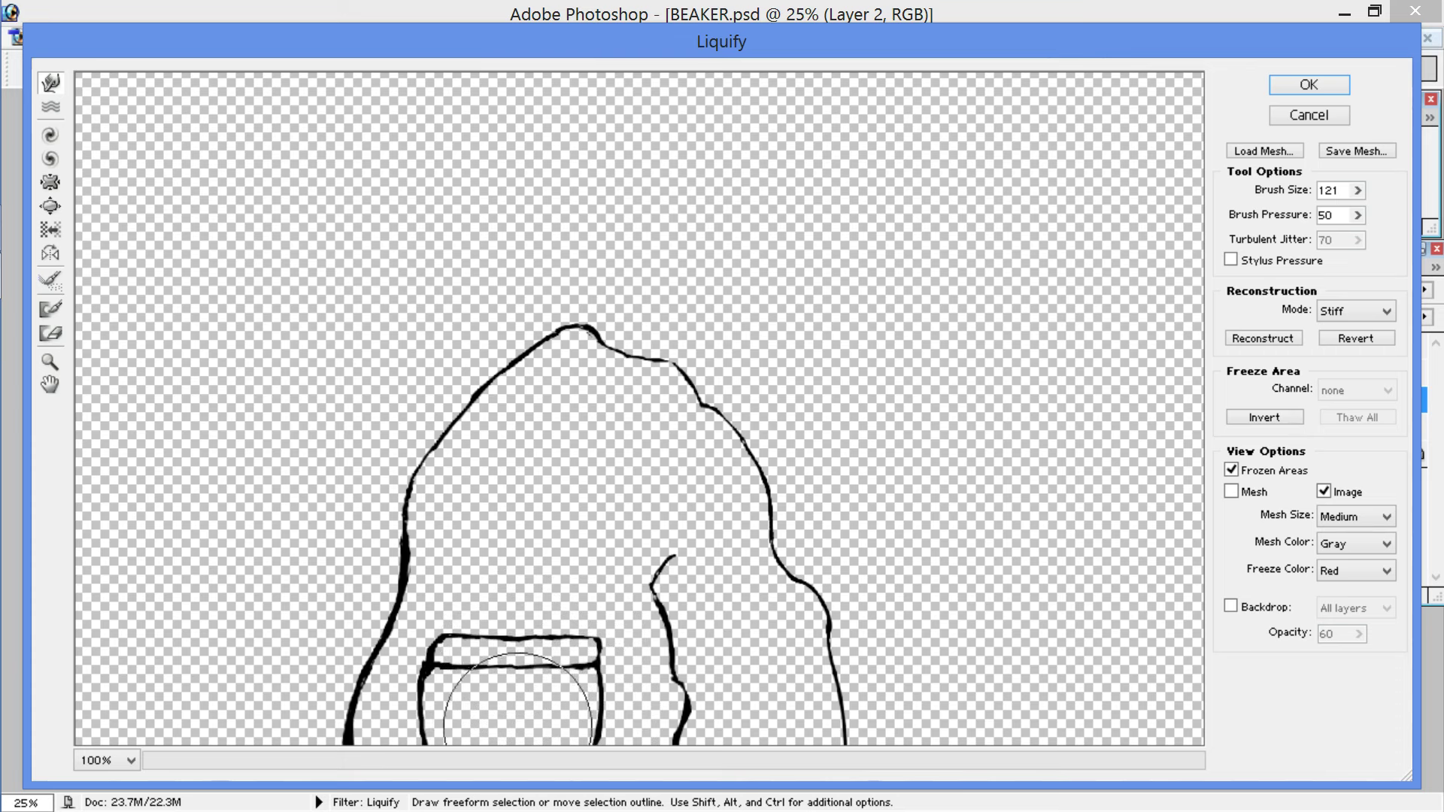
{"action": "left_click_drag", "start_coordinate": [497, 734], "coordinate": [542, 734]}
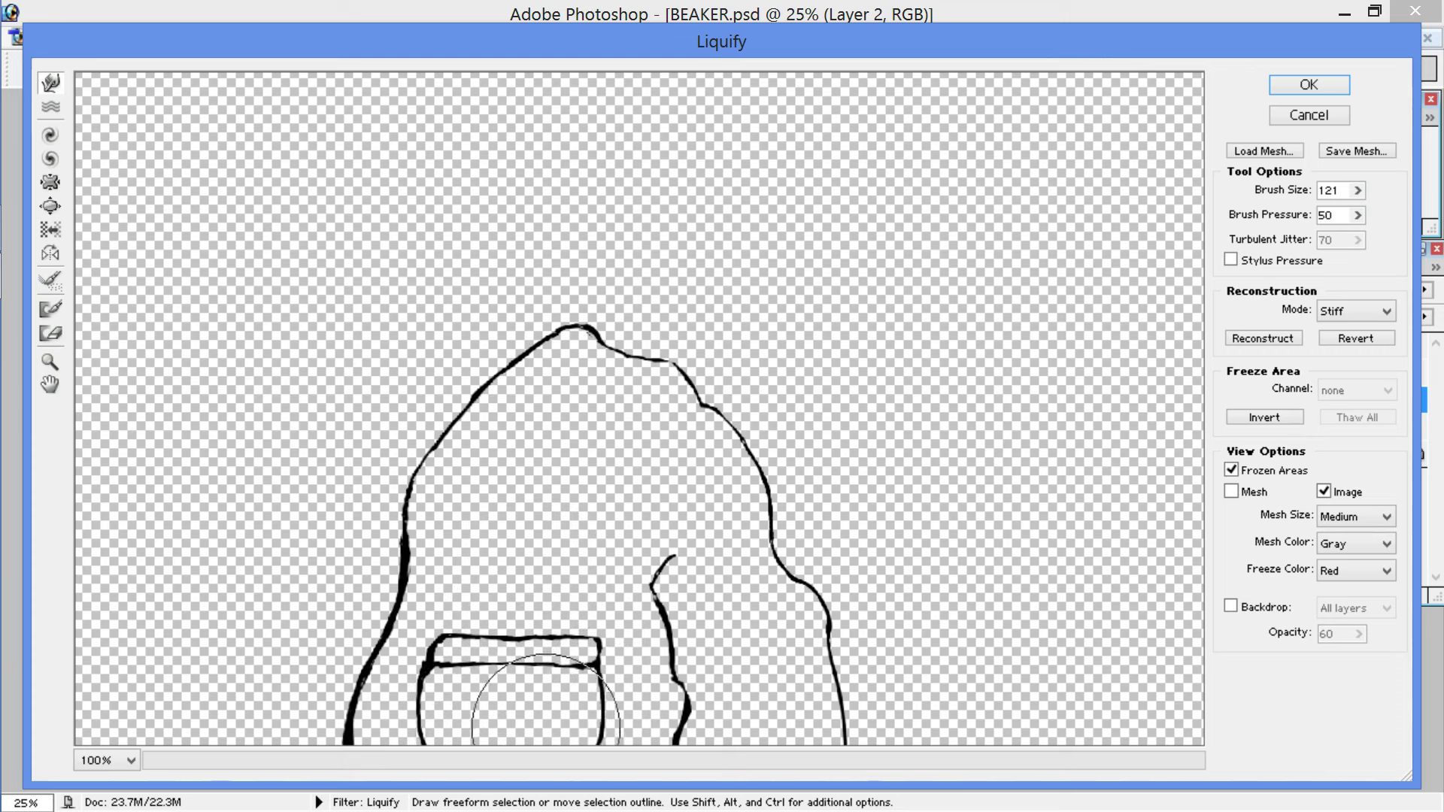
{"action": "left_click_drag", "start_coordinate": [471, 657], "coordinate": [460, 651]}
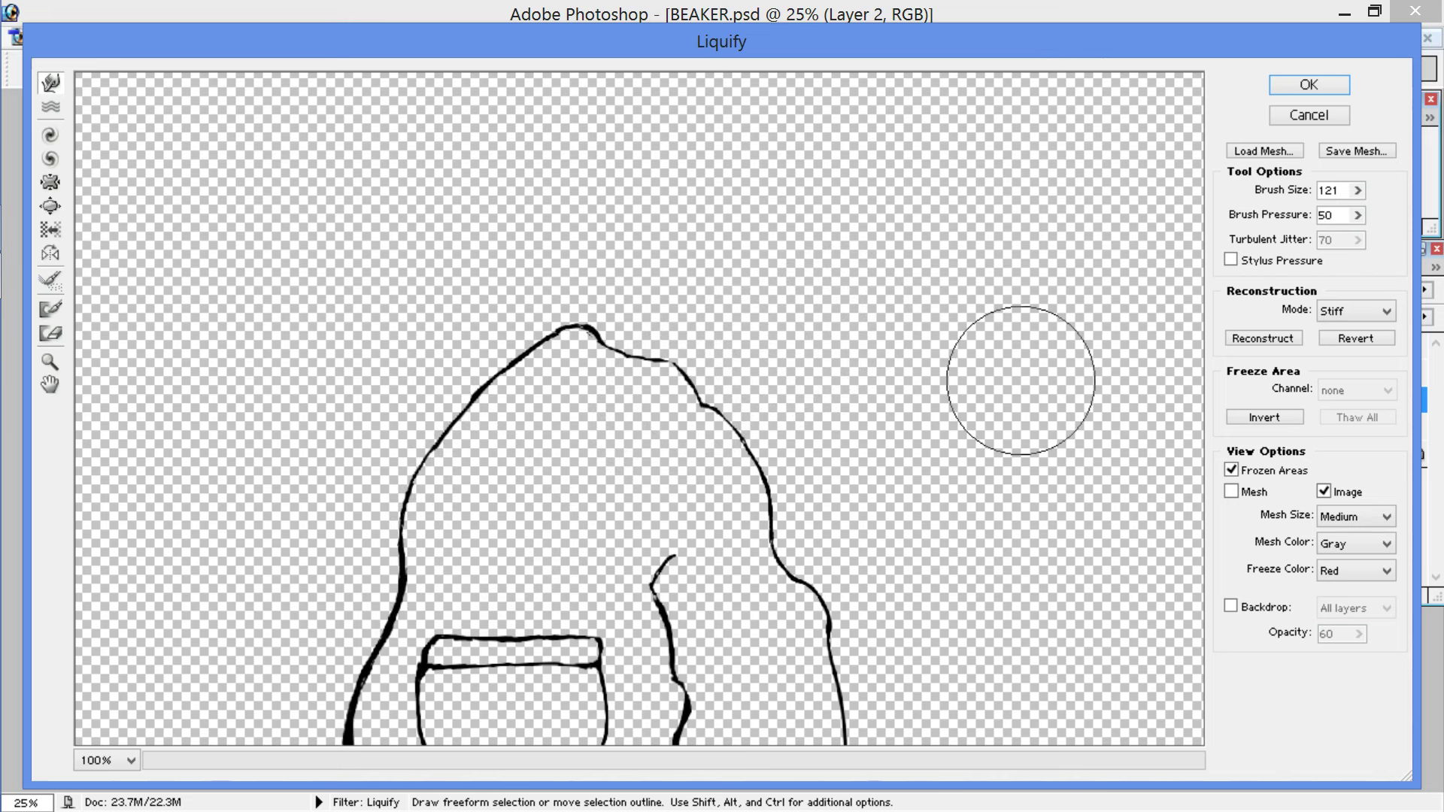
{"action": "key", "text": "ctrl+minus"}
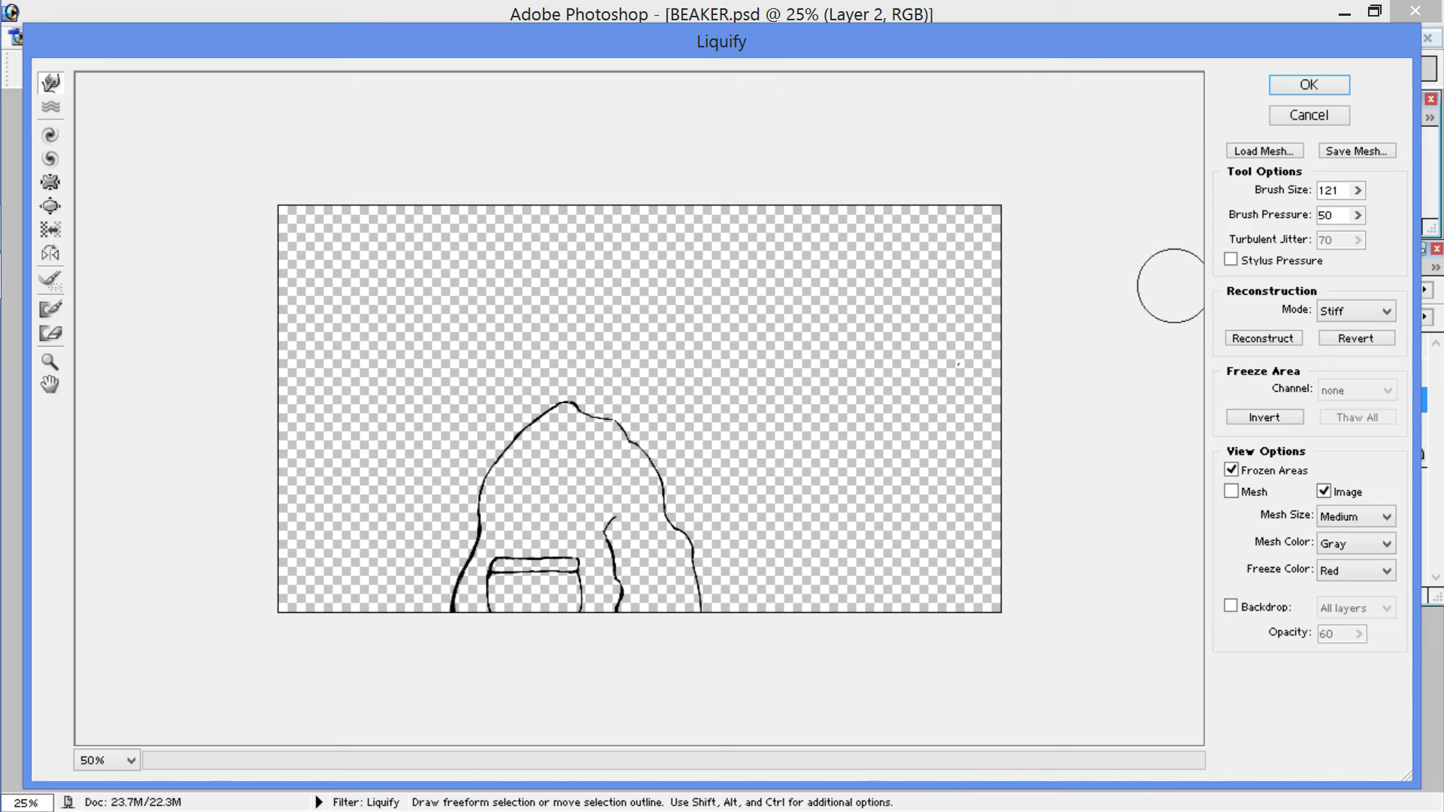
{"action": "left_click", "coordinate": [1308, 85]}
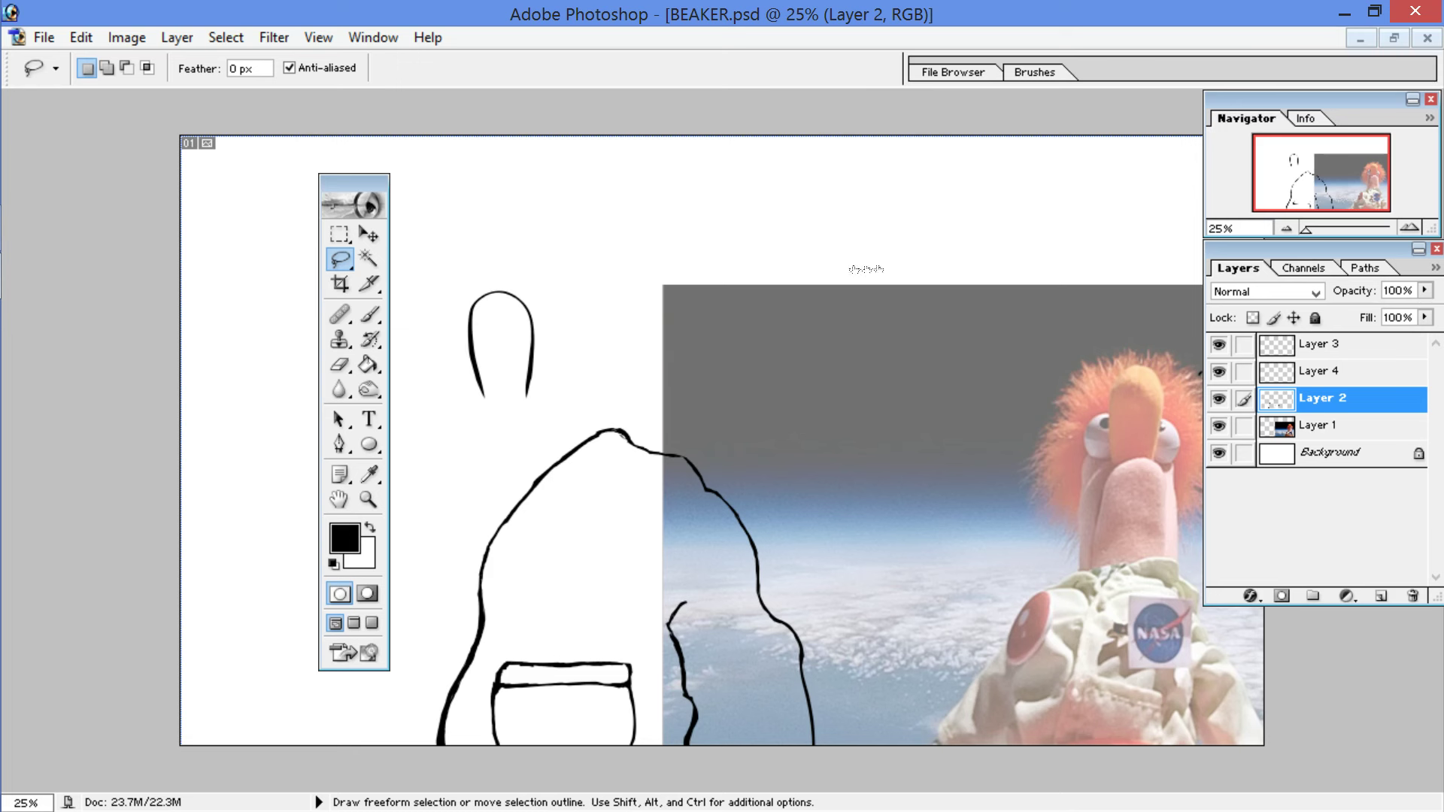
Step: Draw a nearly square black rounded rectangle with a 10 px radius over the upper left corner of the Beaker picture
{"action": "left_click", "coordinate": [1219, 398]}
{"action": "left_click", "coordinate": [1218, 399]}
{"action": "left_click", "coordinate": [369, 444]}
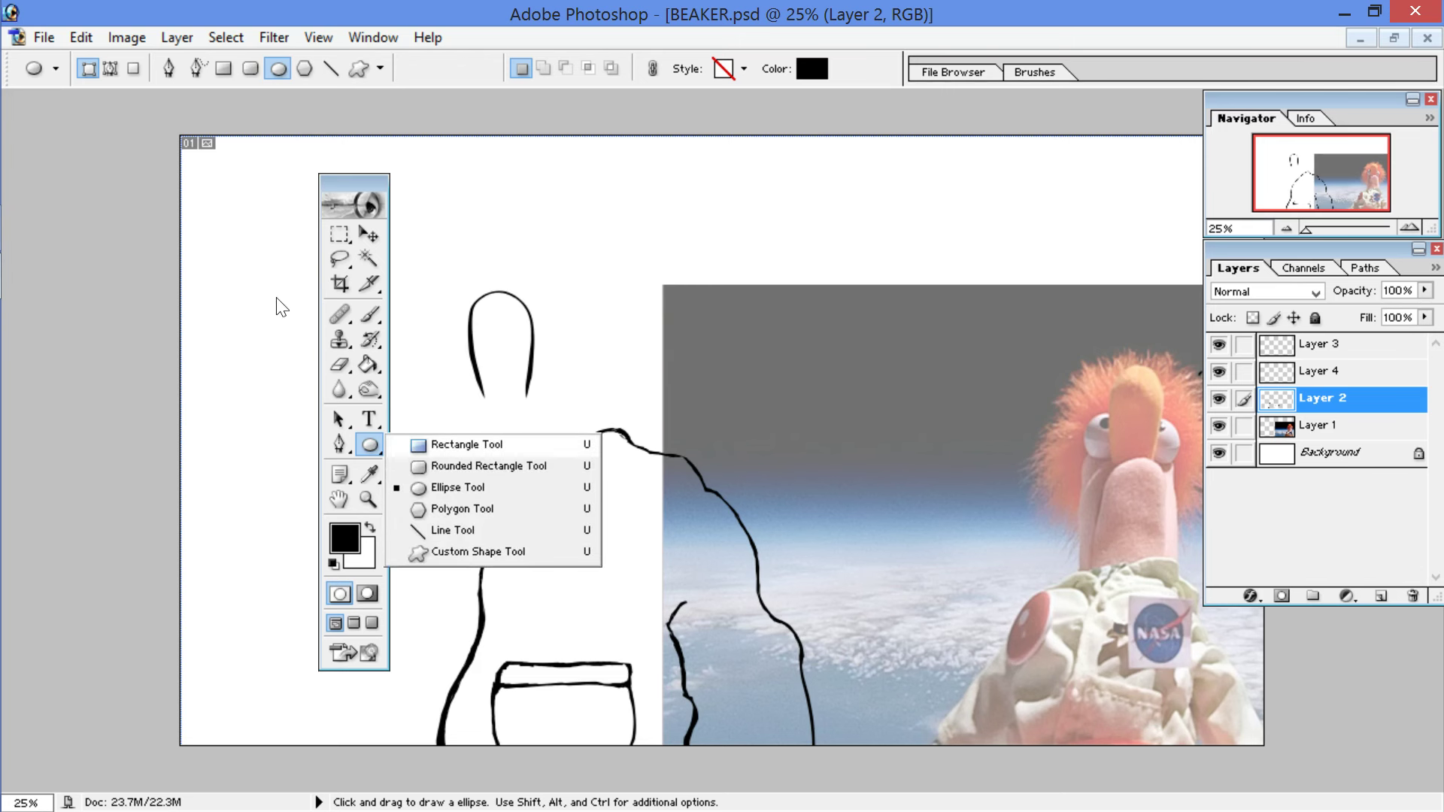
{"action": "left_click", "coordinate": [447, 465]}
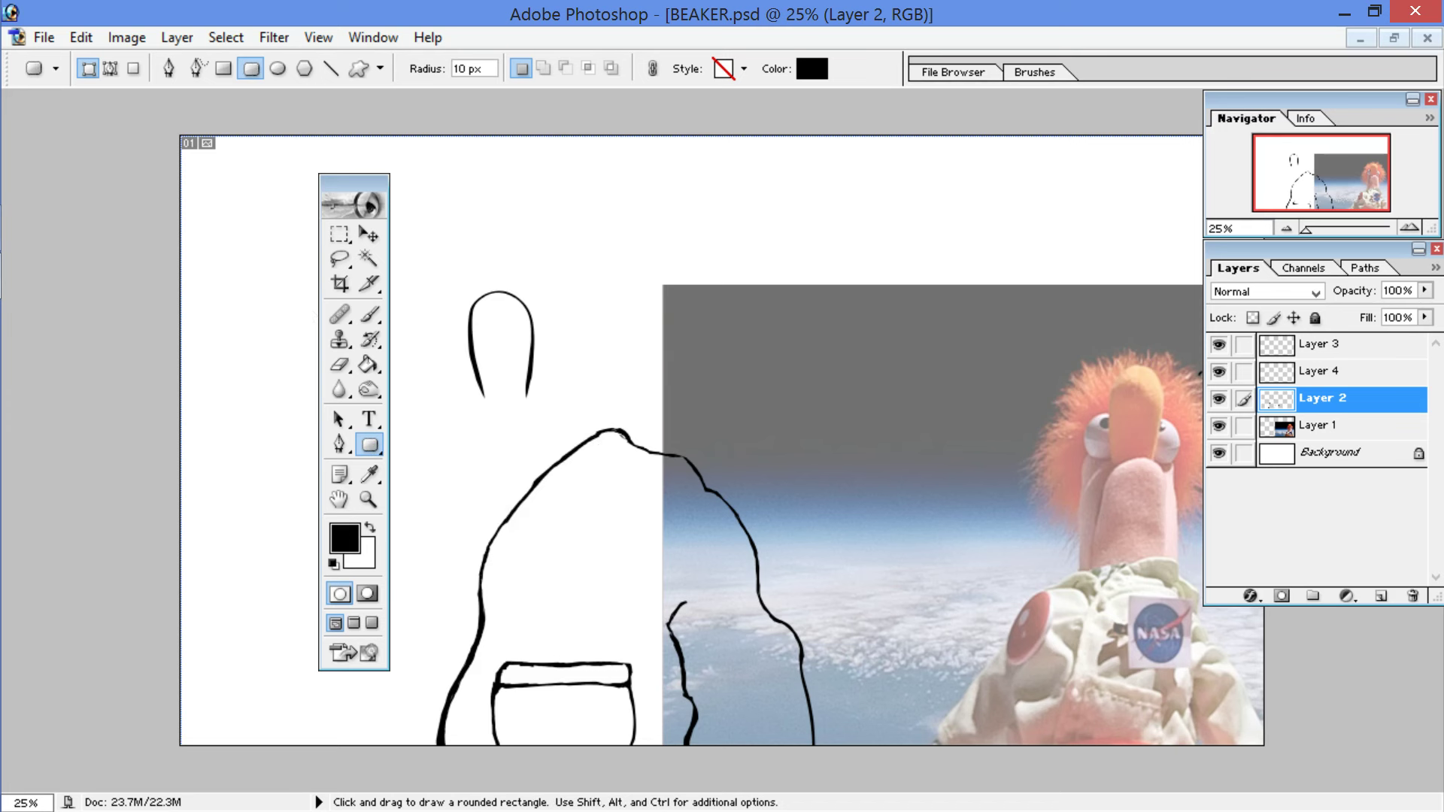
{"action": "left_click_drag", "start_coordinate": [645, 224], "coordinate": [778, 346]}
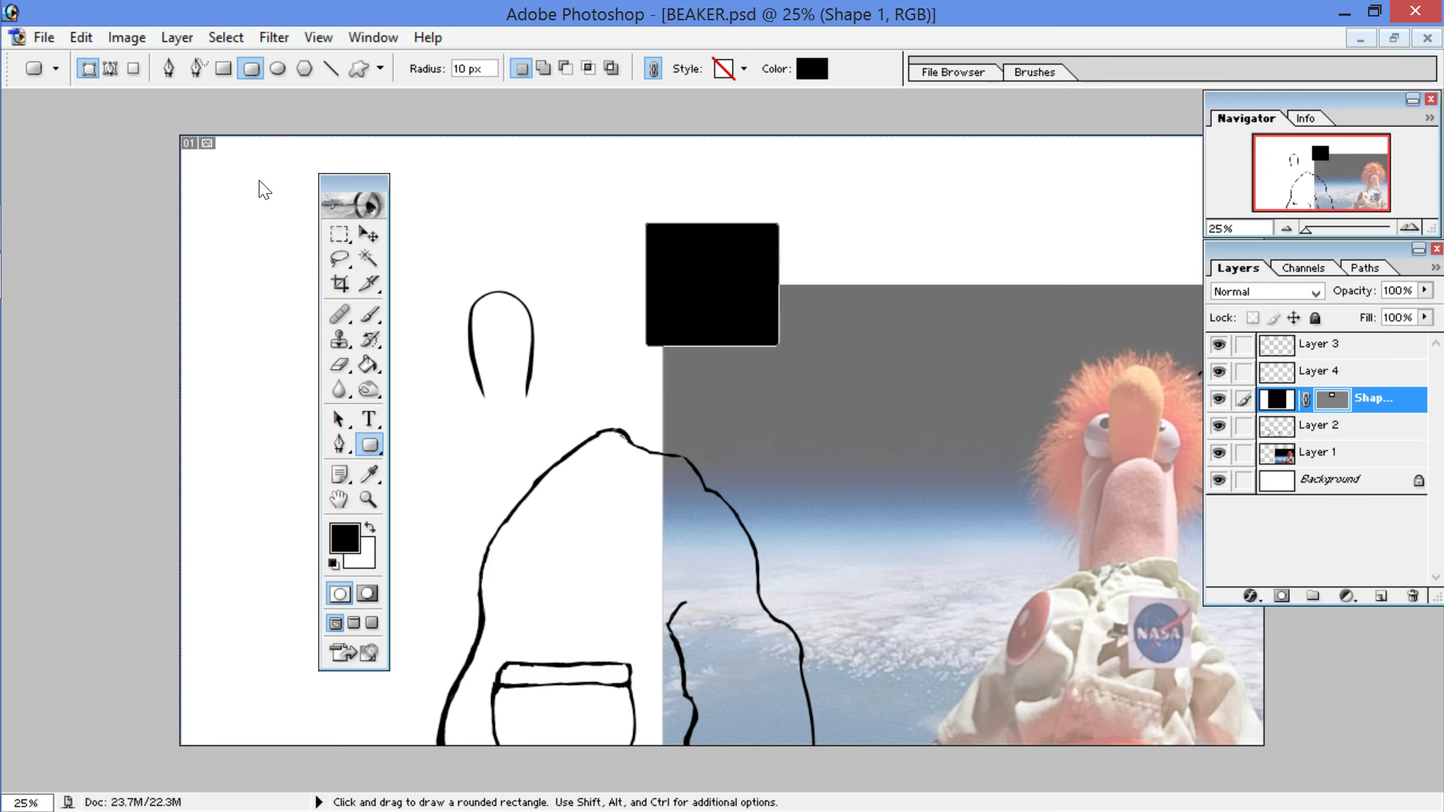
Step: Try to select the white area above the arch with the Magic Wand while the shape layer is active
{"action": "key", "text": "w"}
{"action": "left_click", "coordinate": [473, 197]}
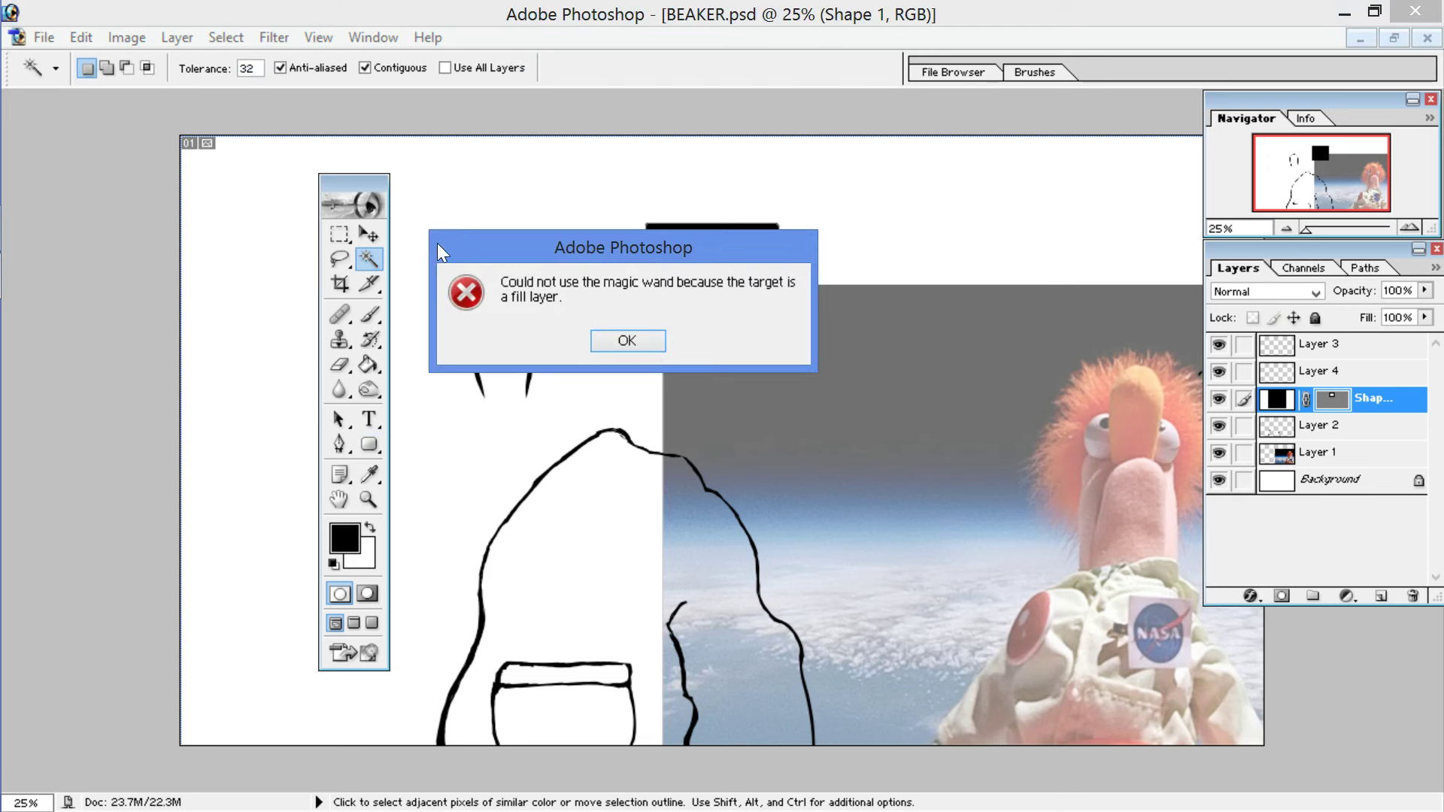
{"action": "left_click", "coordinate": [627, 340]}
Step: Lasso a loose area around the black rounded rectangle and copy its contents merged from all visible layers
{"action": "left_click", "coordinate": [340, 259]}
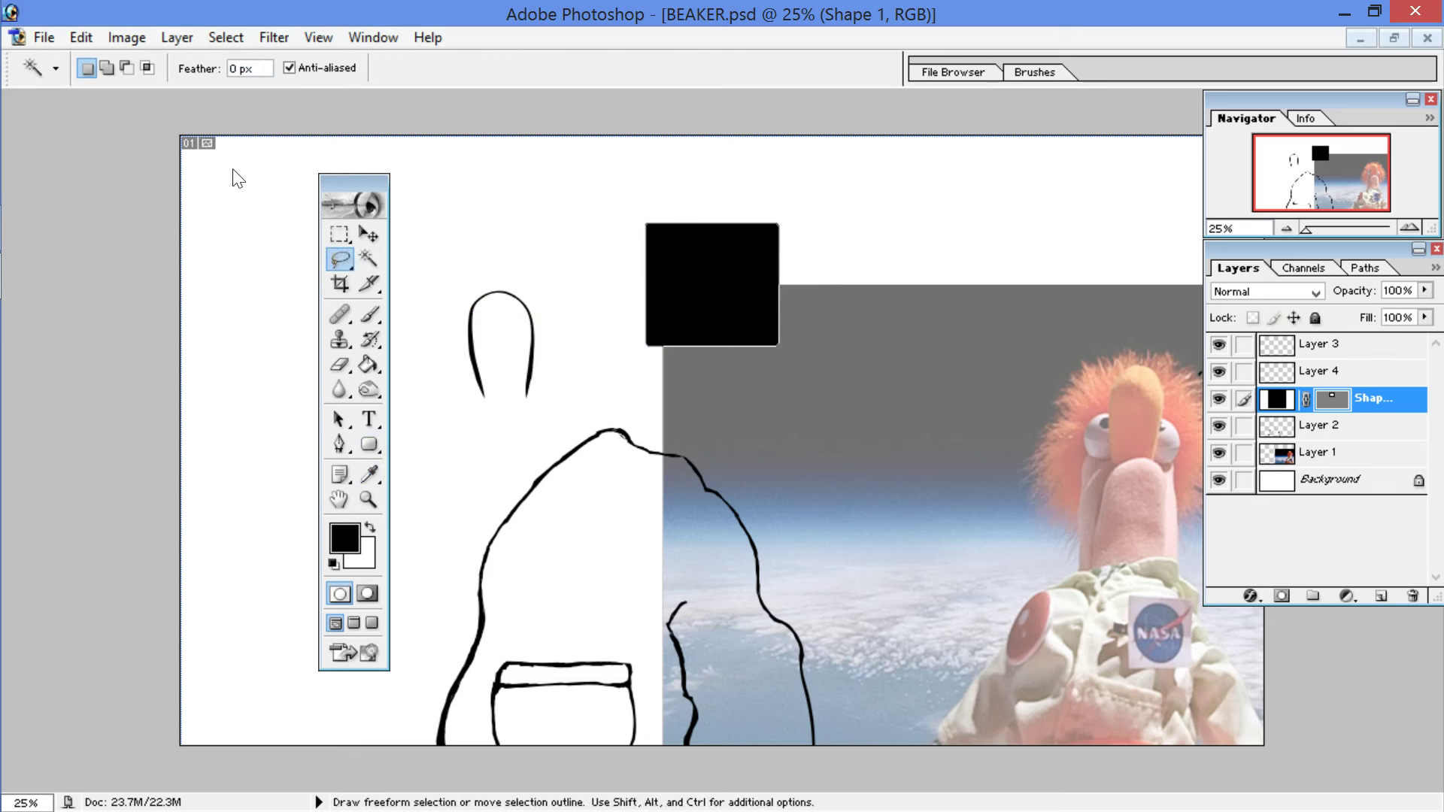
{"action": "mouse_move", "coordinate": [765, 381]}
{"action": "left_mouse_down"}
{"action": "mouse_move", "coordinate": [666, 375]}
{"action": "mouse_move", "coordinate": [606, 212]}
{"action": "mouse_move", "coordinate": [882, 284]}
{"action": "mouse_move", "coordinate": [752, 385]}
{"action": "left_mouse_up"}
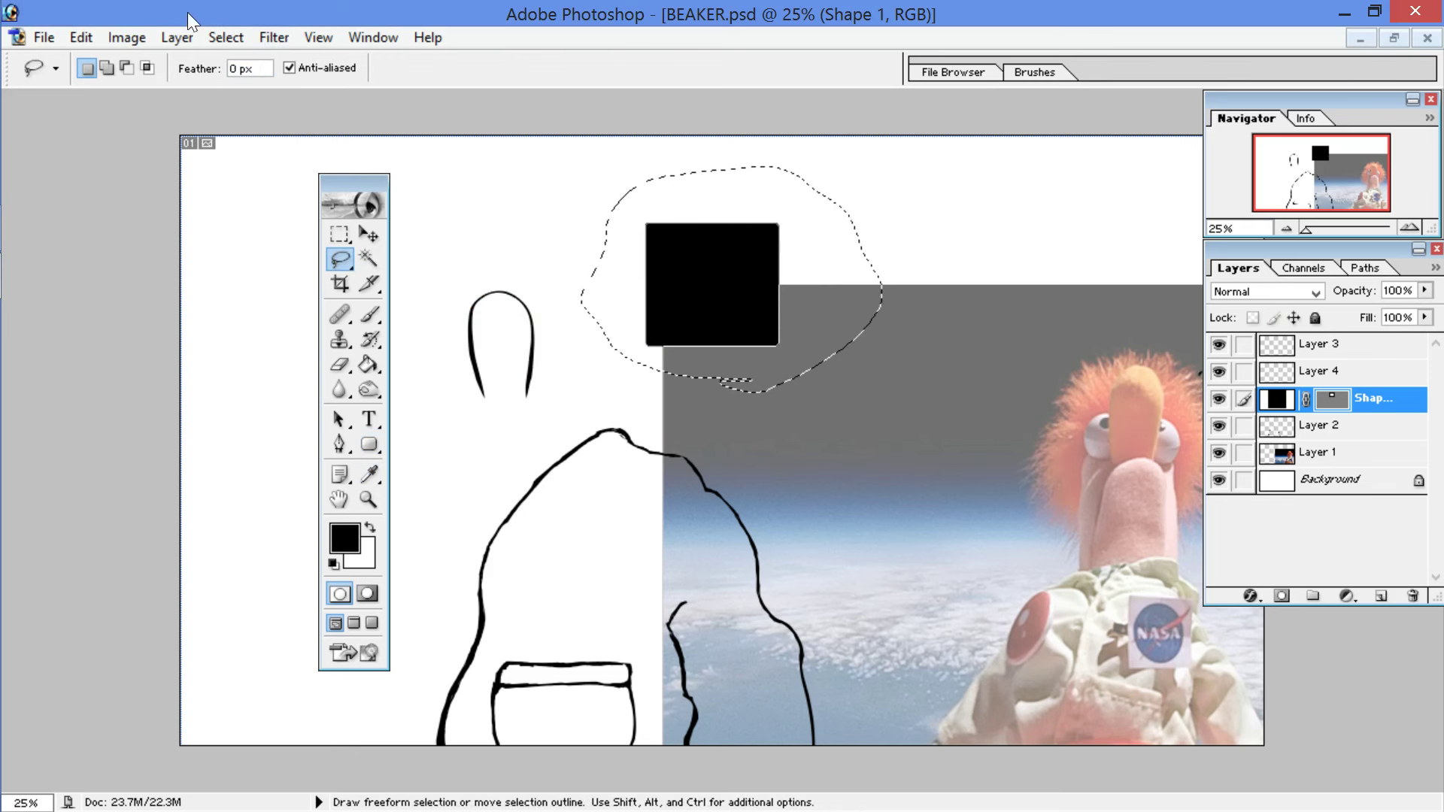
{"action": "left_click", "coordinate": [81, 37]}
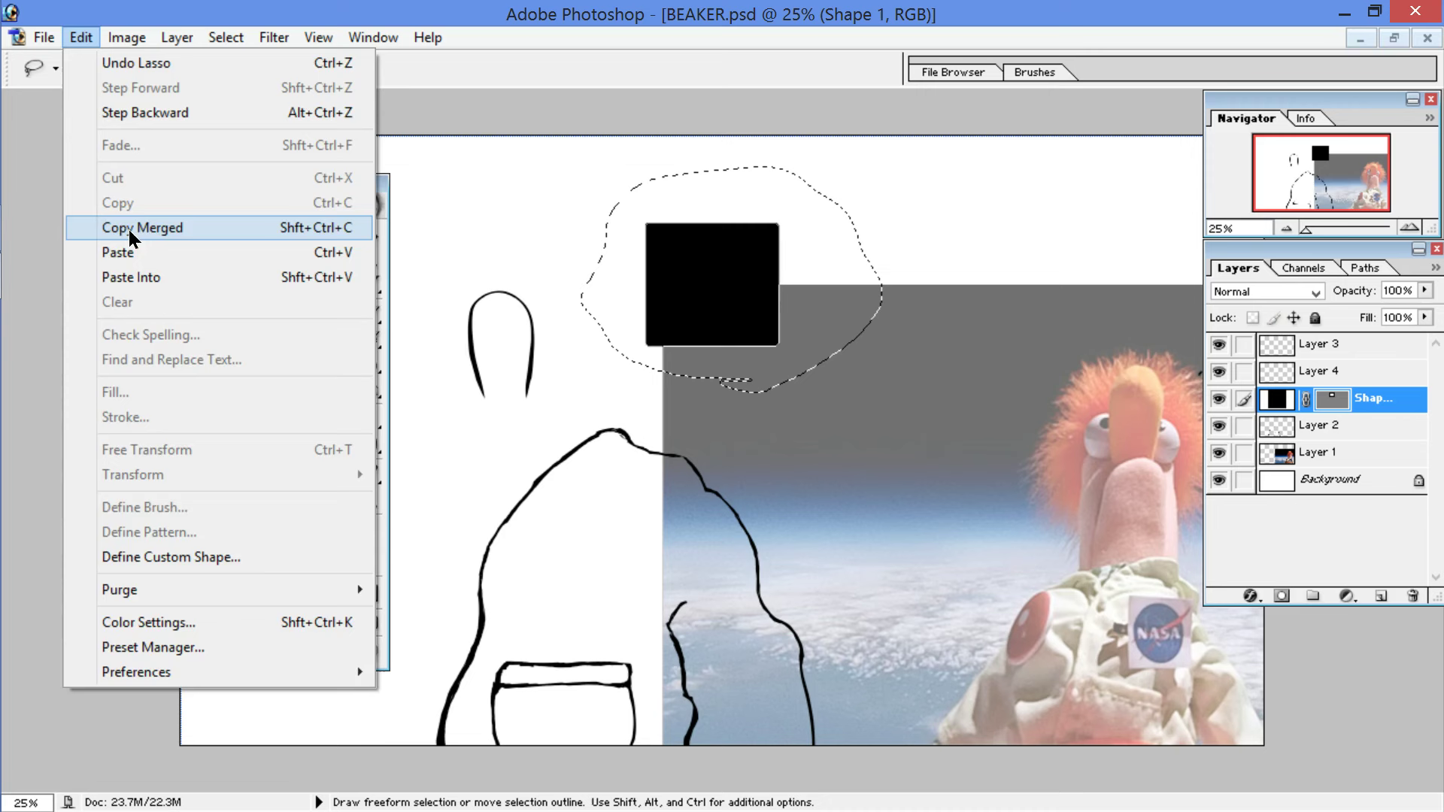
{"action": "left_click", "coordinate": [129, 229]}
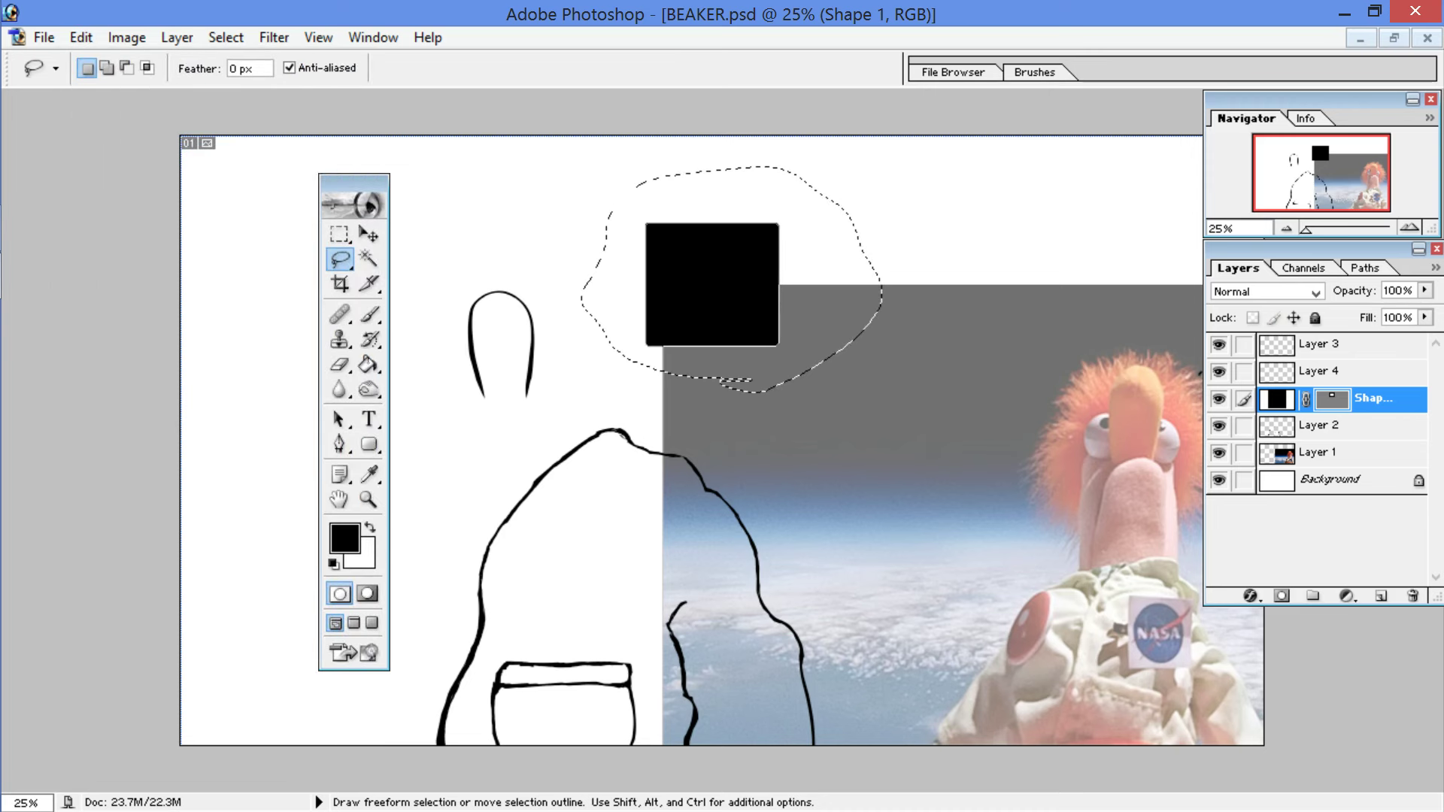
Step: Deselect the lassoed area and hide the Background and the Beaker picture layer
{"action": "key", "text": "ctrl+d"}
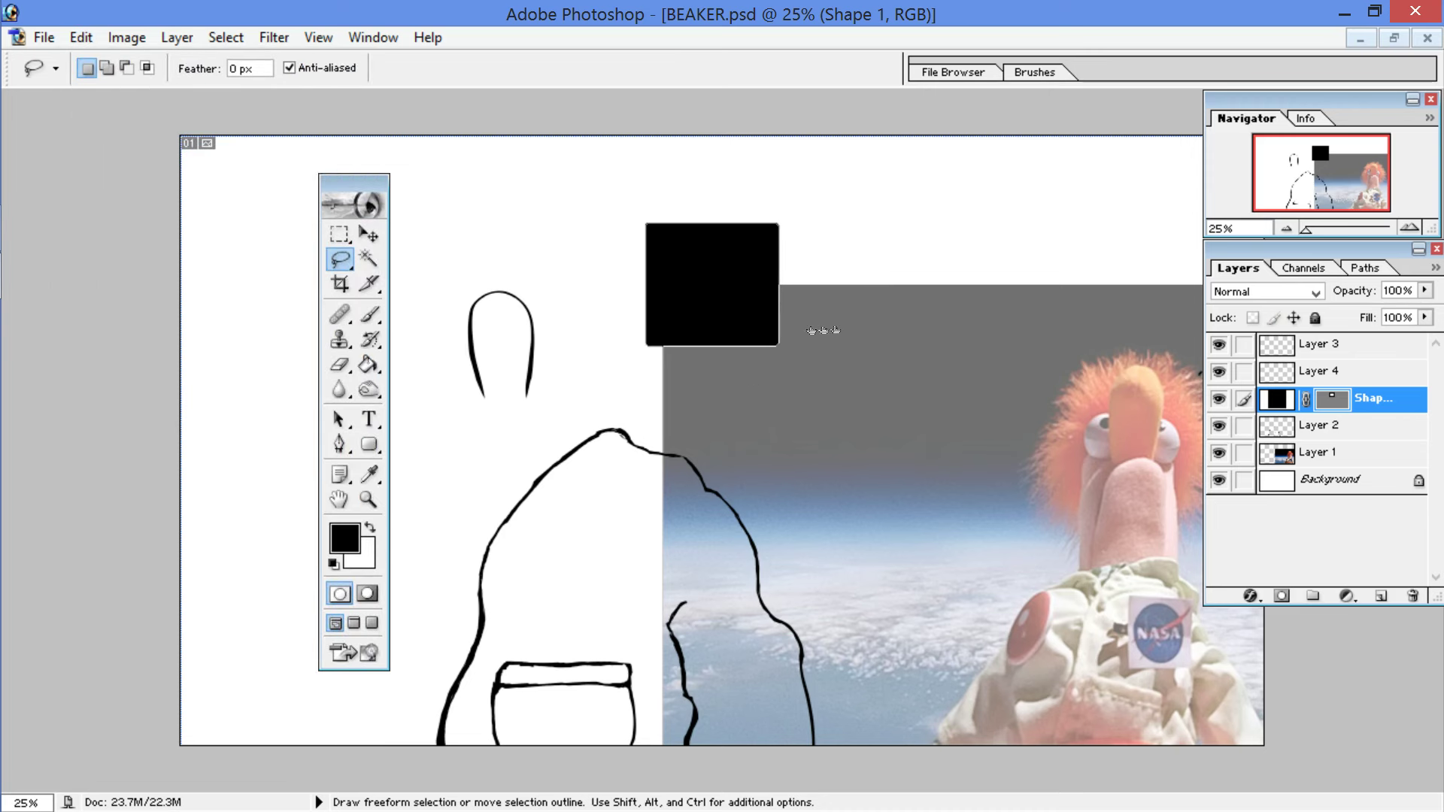
{"action": "left_click", "coordinate": [1218, 479]}
{"action": "left_click", "coordinate": [1218, 452]}
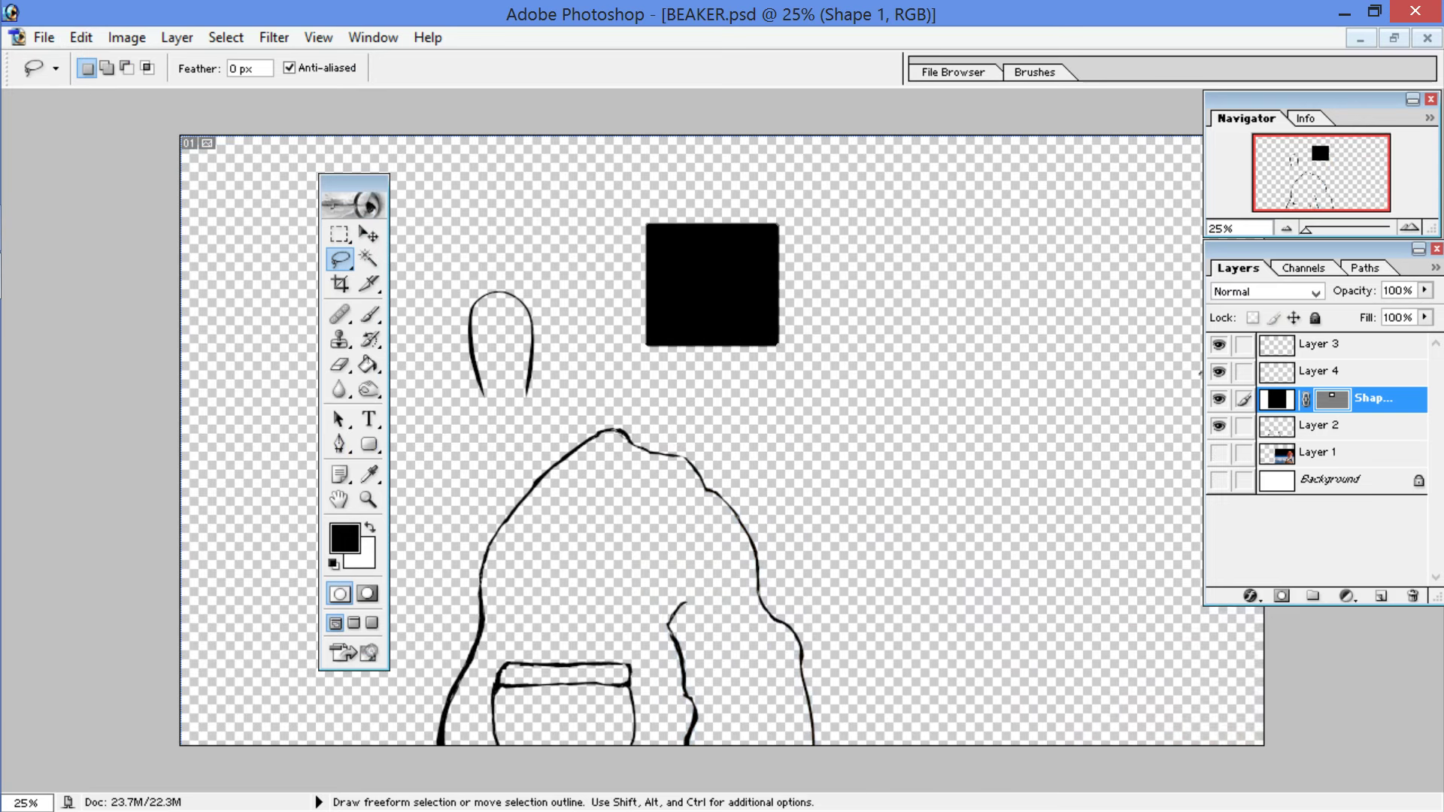
{"action": "left_click", "coordinate": [81, 38]}
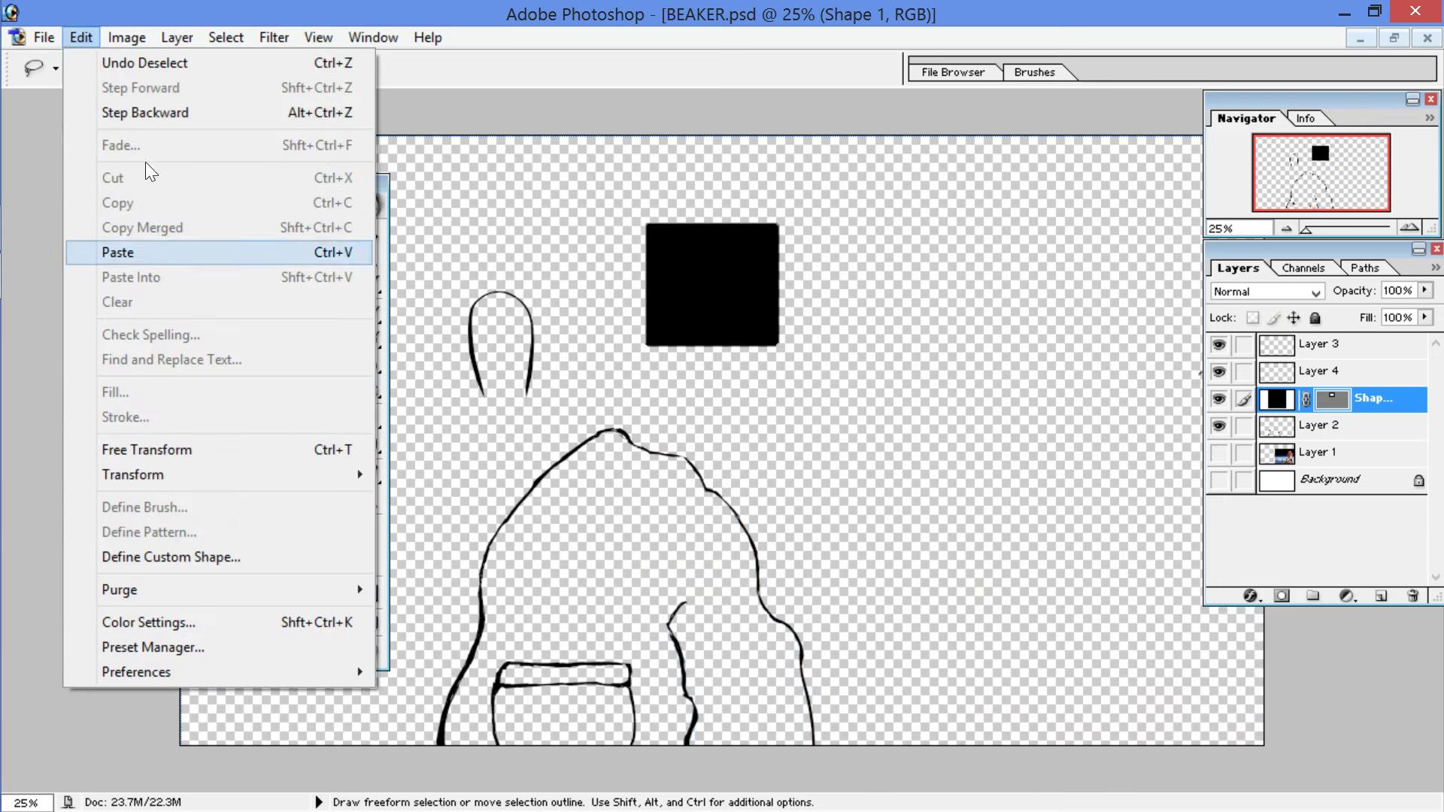
{"action": "left_click", "coordinate": [329, 70]}
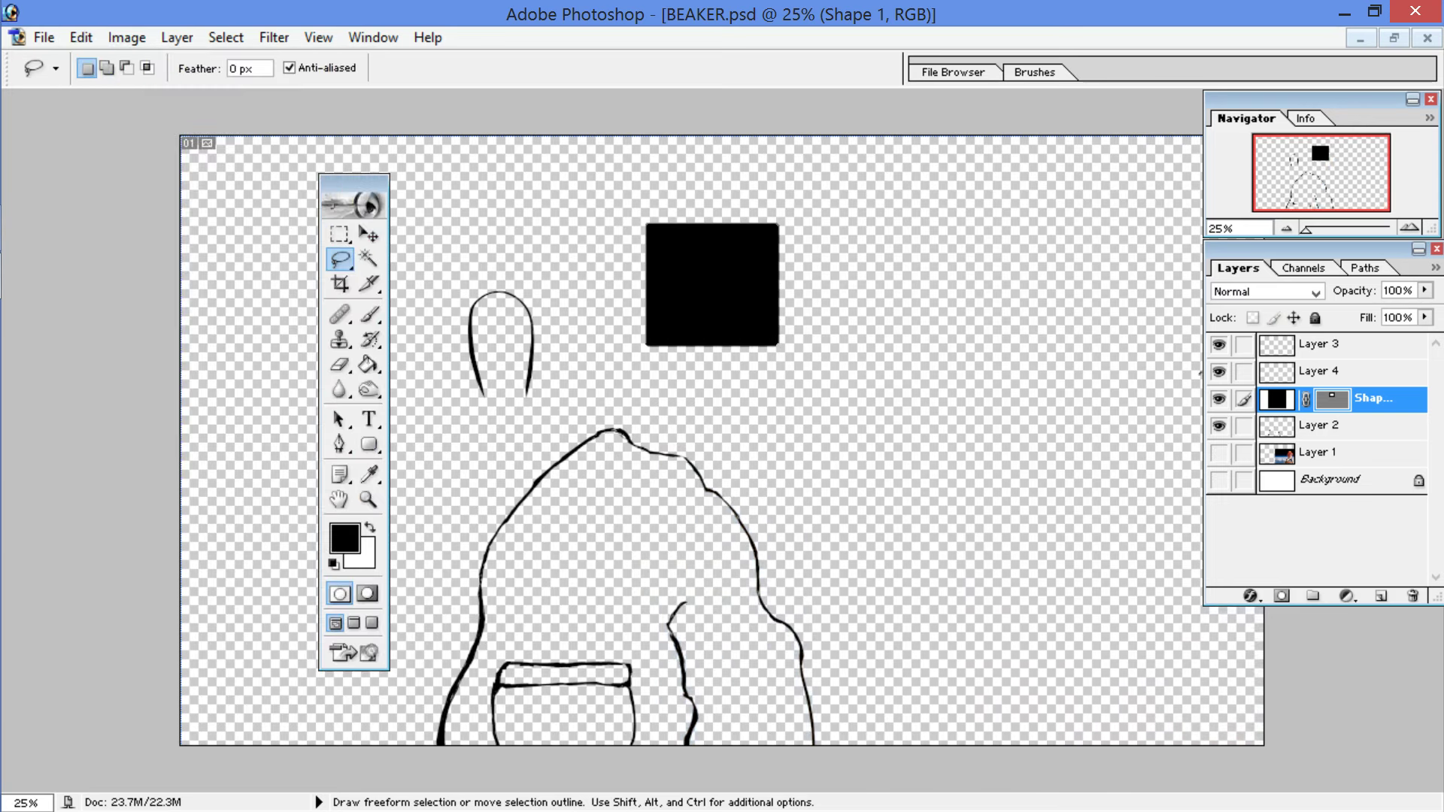
Step: Lasso a loose area around the black rounded rectangle, copy it merged, and paste it as a new layer
{"action": "mouse_move", "coordinate": [575, 229]}
{"action": "left_mouse_down"}
{"action": "mouse_move", "coordinate": [893, 261]}
{"action": "mouse_move", "coordinate": [679, 370]}
{"action": "mouse_move", "coordinate": [599, 292]}
{"action": "mouse_move", "coordinate": [600, 224]}
{"action": "left_mouse_up"}
{"action": "left_click", "coordinate": [81, 38]}
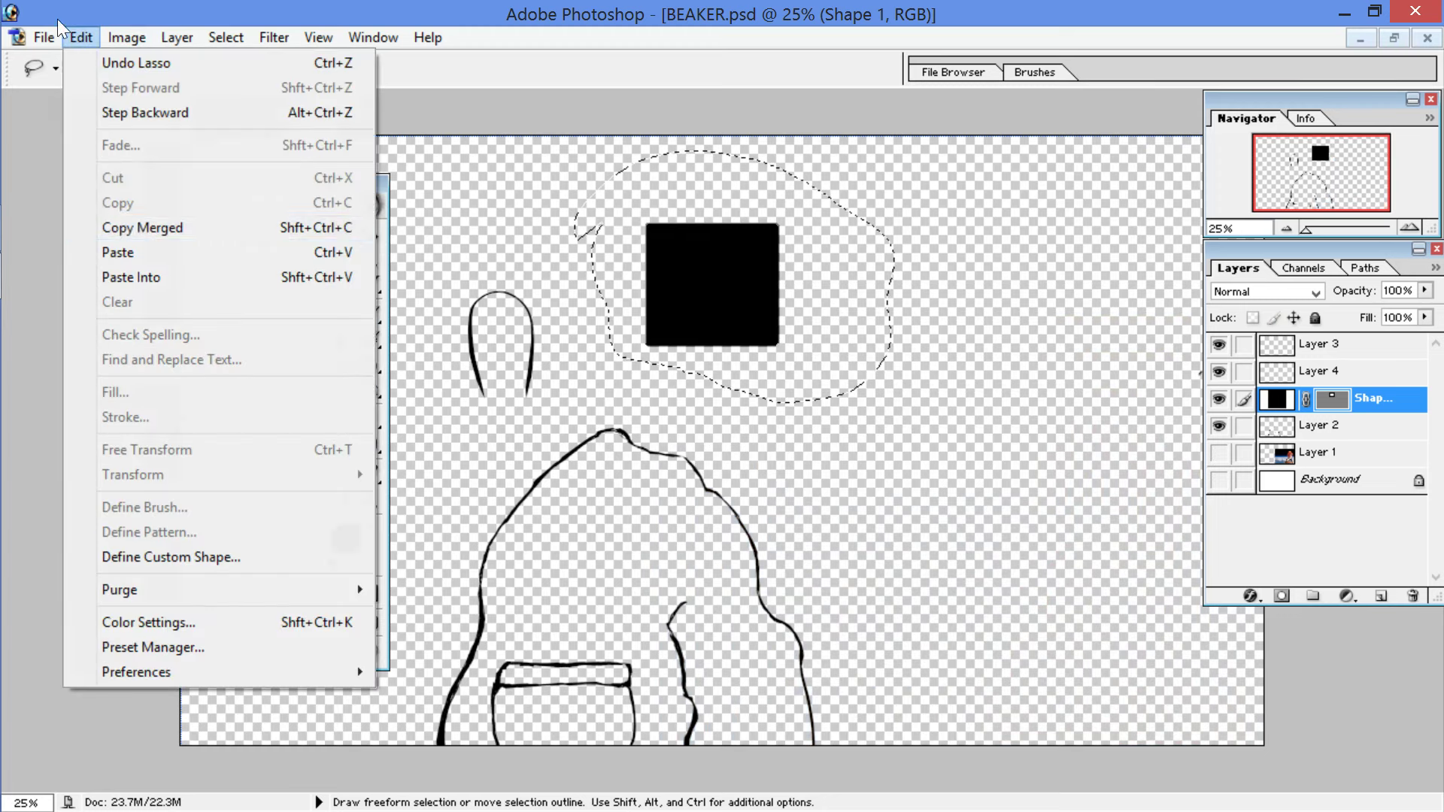
{"action": "left_click", "coordinate": [142, 227]}
{"action": "left_click", "coordinate": [81, 38]}
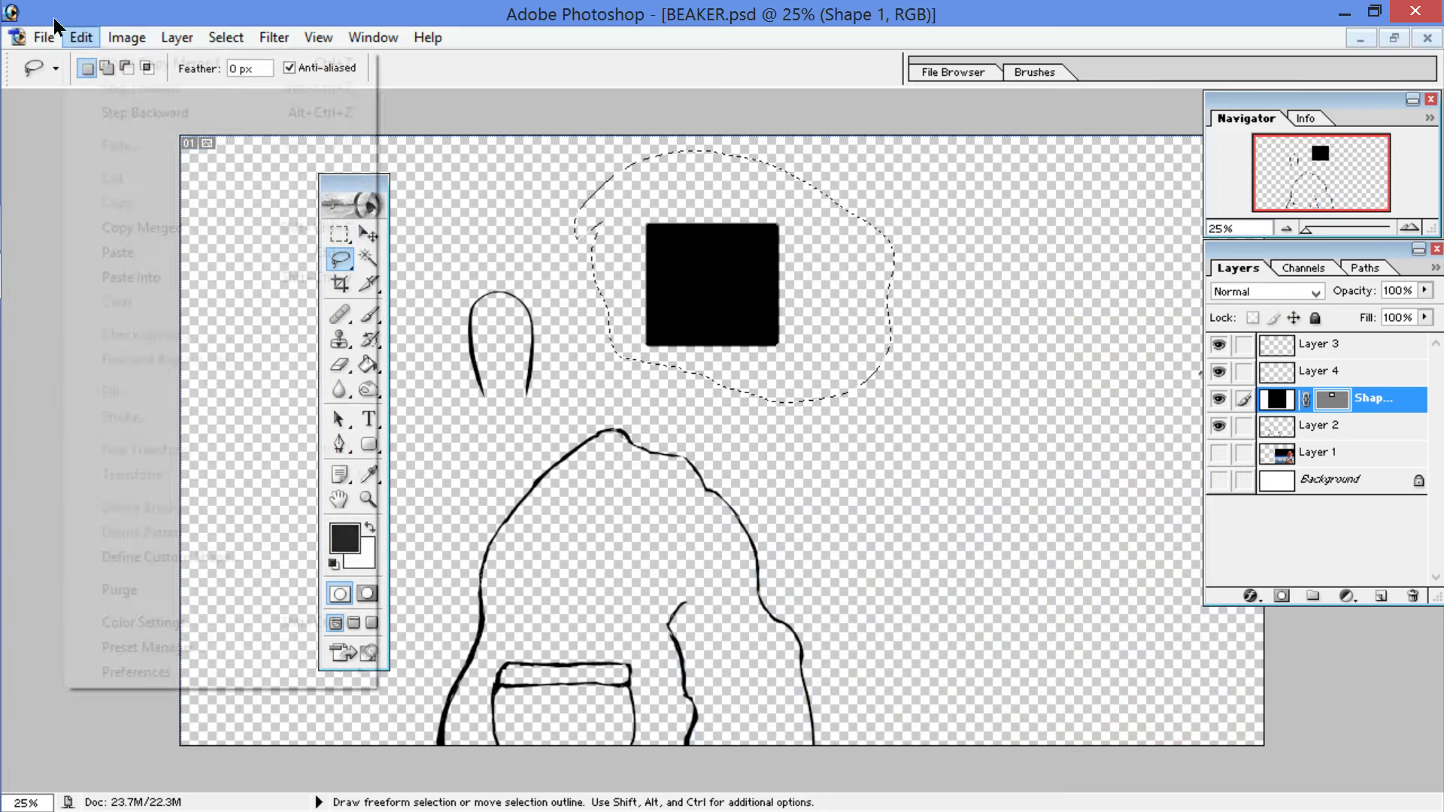
{"action": "left_click", "coordinate": [112, 253]}
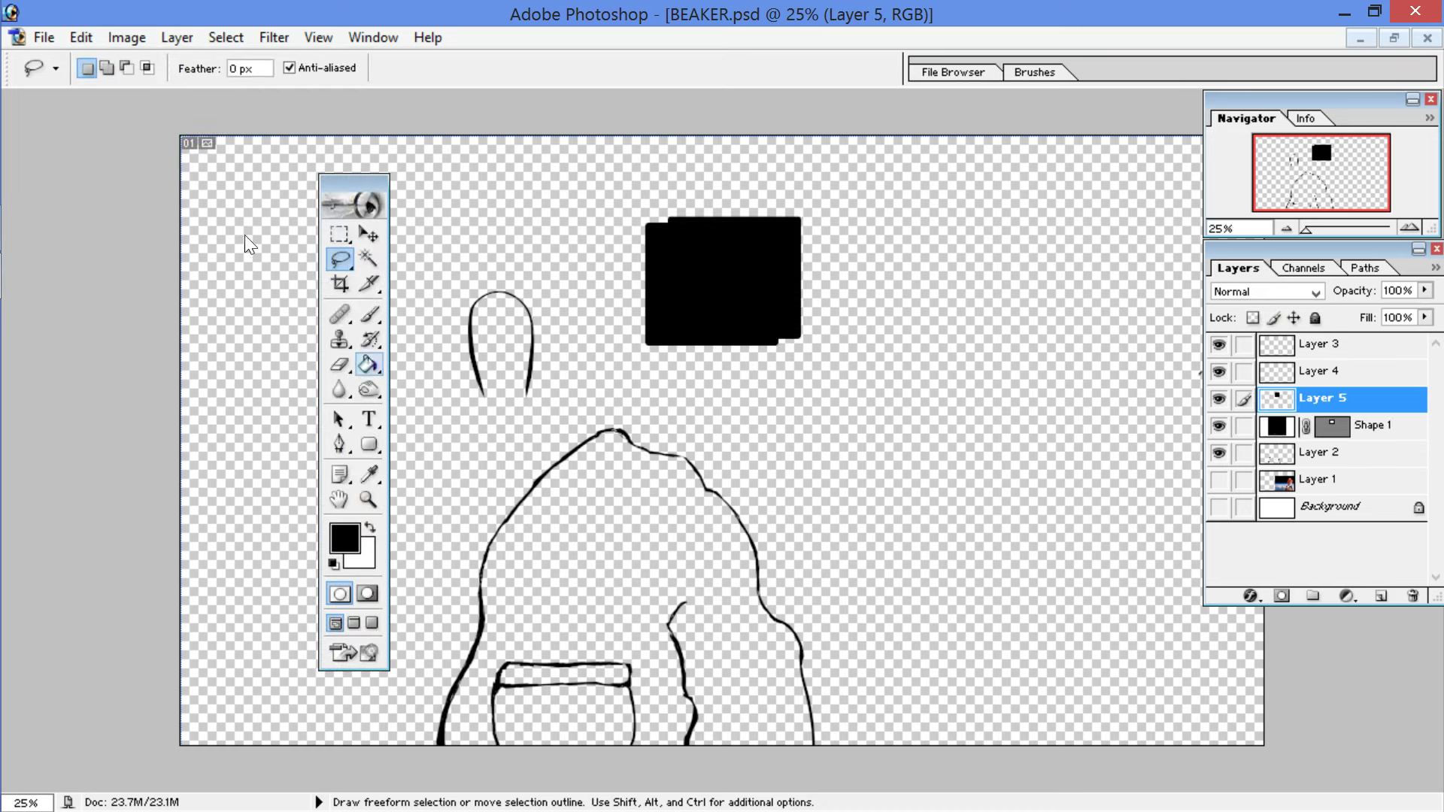
Step: Fill the pasted rounded rectangle with white using the Paint Bucket
{"action": "left_click", "coordinate": [369, 364]}
{"action": "left_click", "coordinate": [345, 538]}
{"action": "left_click_drag", "start_coordinate": [601, 444], "coordinate": [579, 400]}
{"action": "left_click", "coordinate": [1046, 386]}
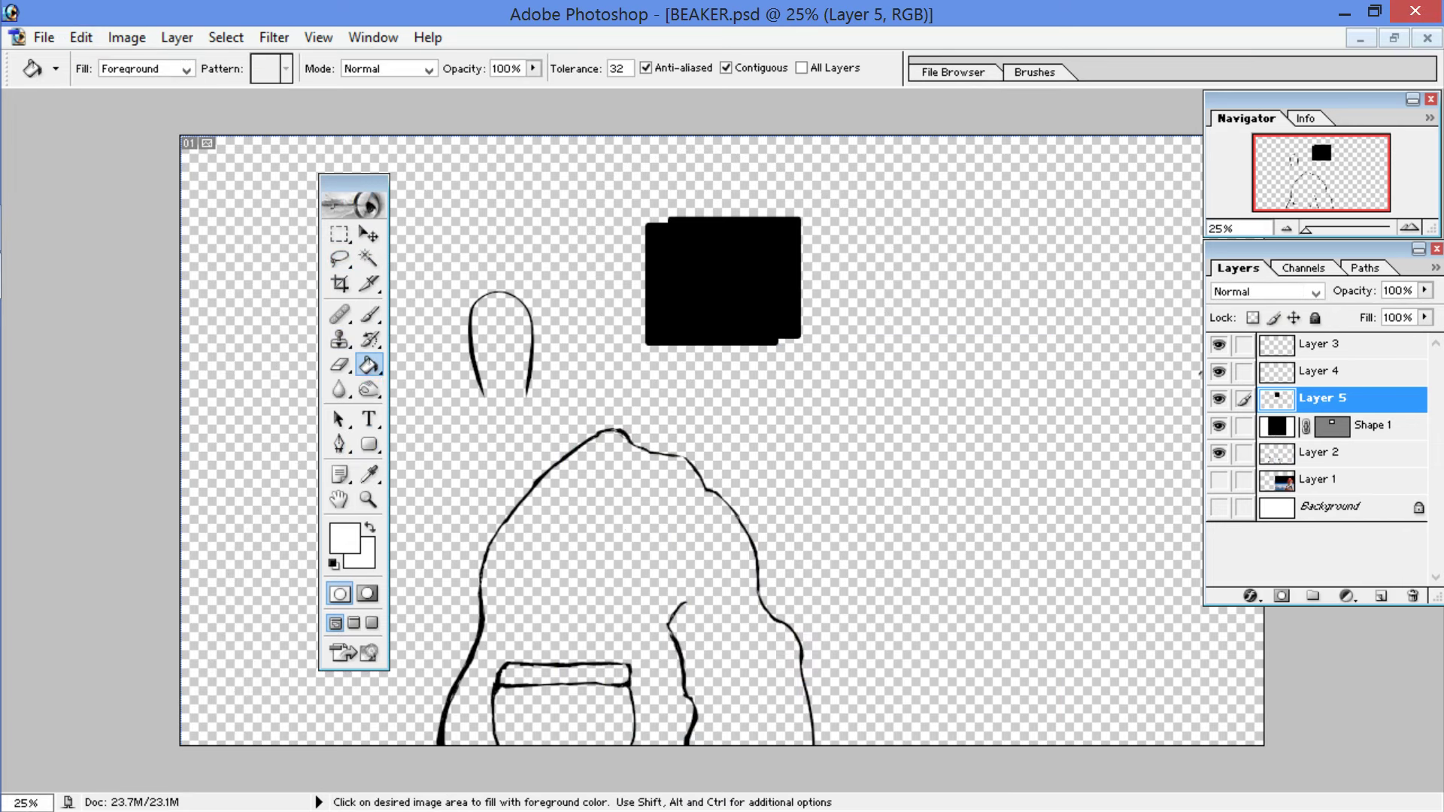
{"action": "left_click", "coordinate": [722, 278]}
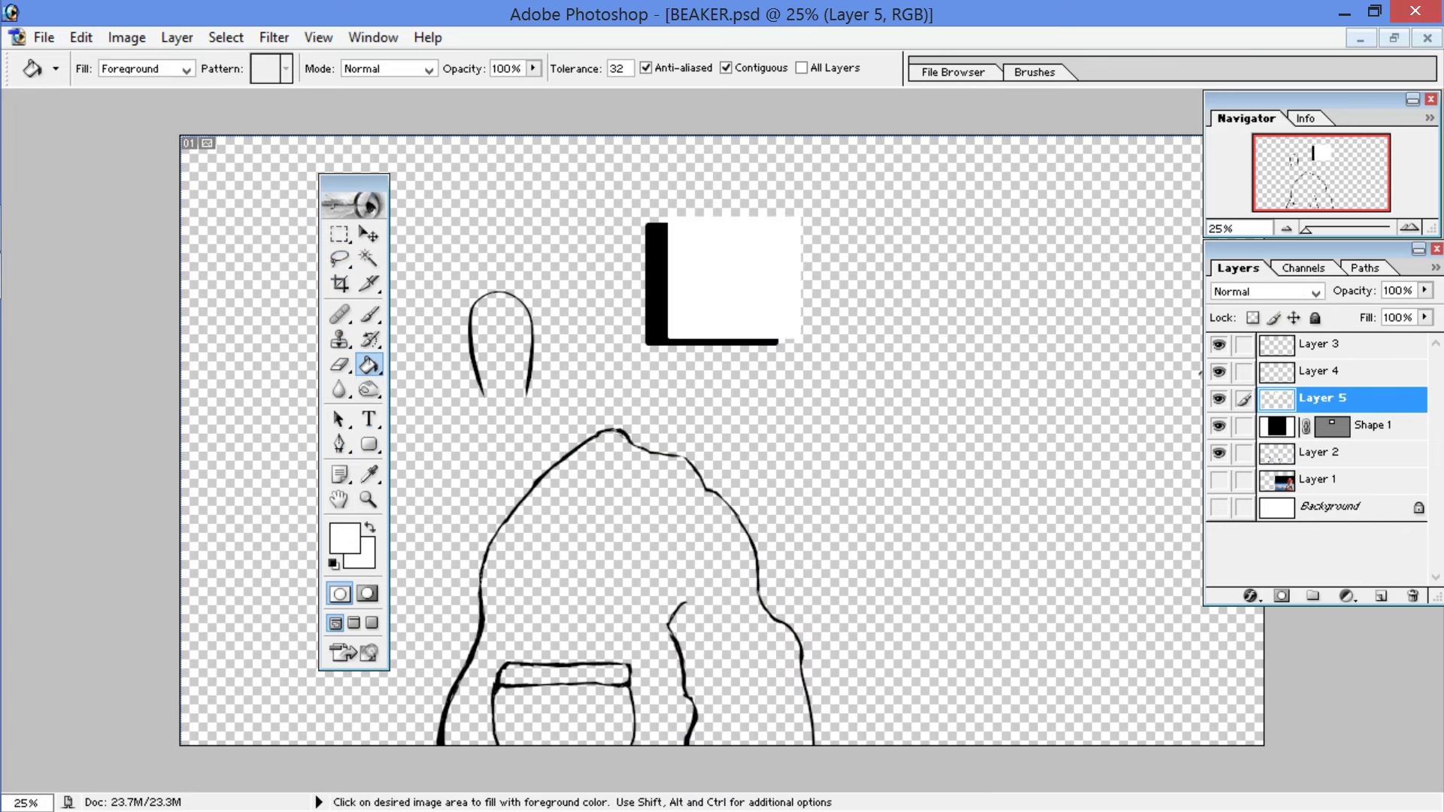
Step: Scale the white rectangle to 93.2% with Free Transform and place it inside the black one to leave a thin black border
{"action": "left_click", "coordinate": [126, 37]}
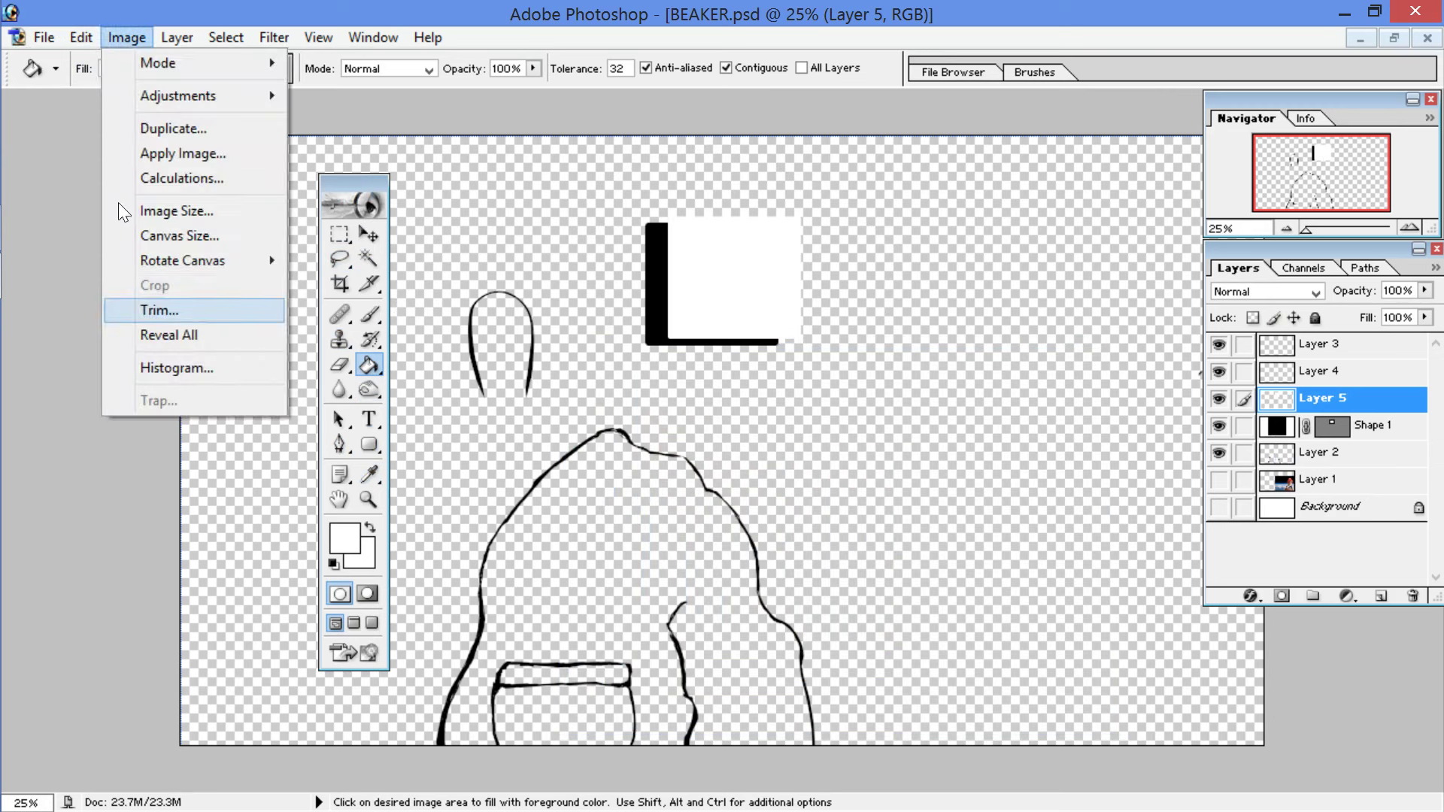
{"action": "left_click", "coordinate": [80, 38]}
{"action": "left_click", "coordinate": [132, 450]}
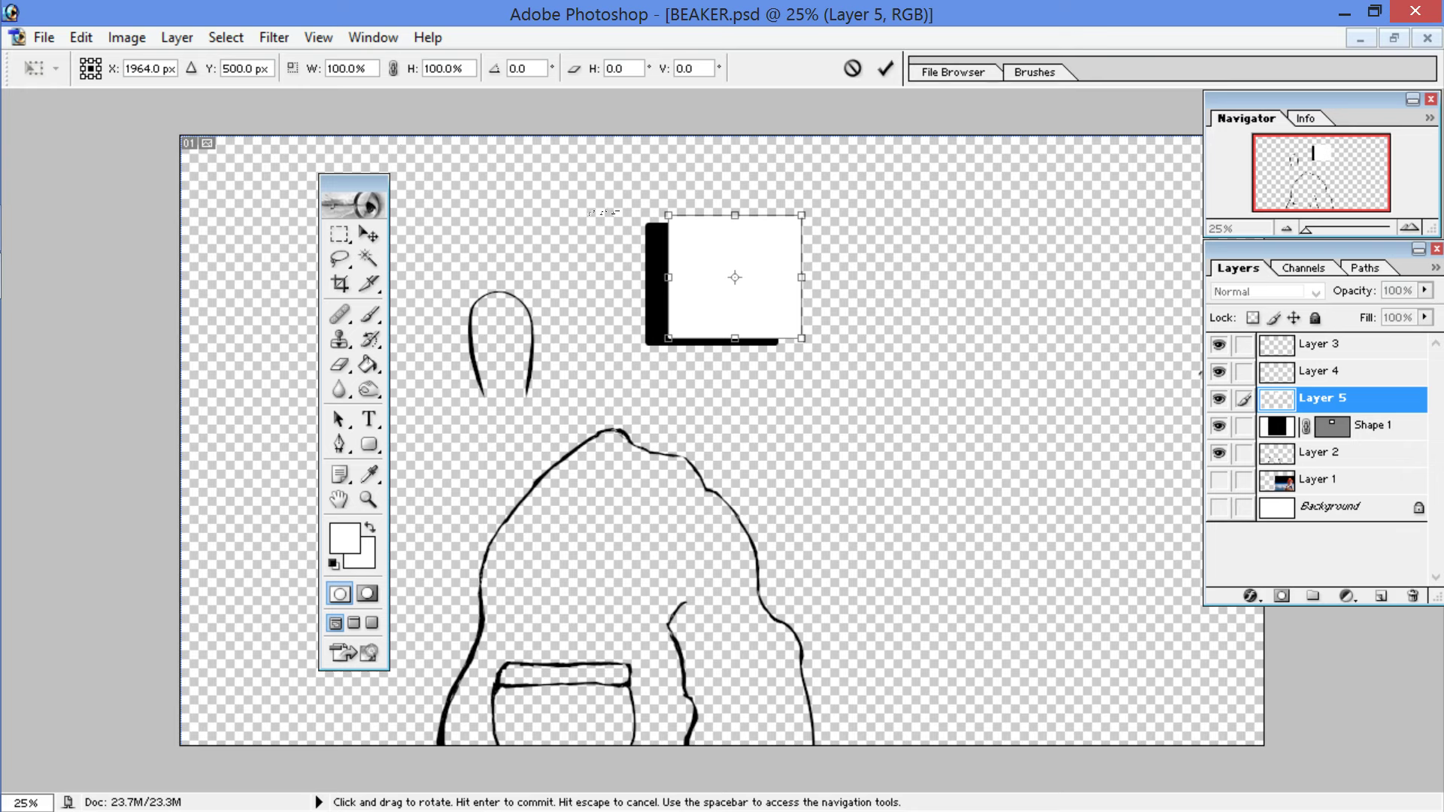
{"action": "left_click_drag", "start_coordinate": [668, 215], "coordinate": [674, 255]}
{"action": "key", "text": "Right"}
{"action": "key", "text": "Right"}
{"action": "key", "text": "Down"}
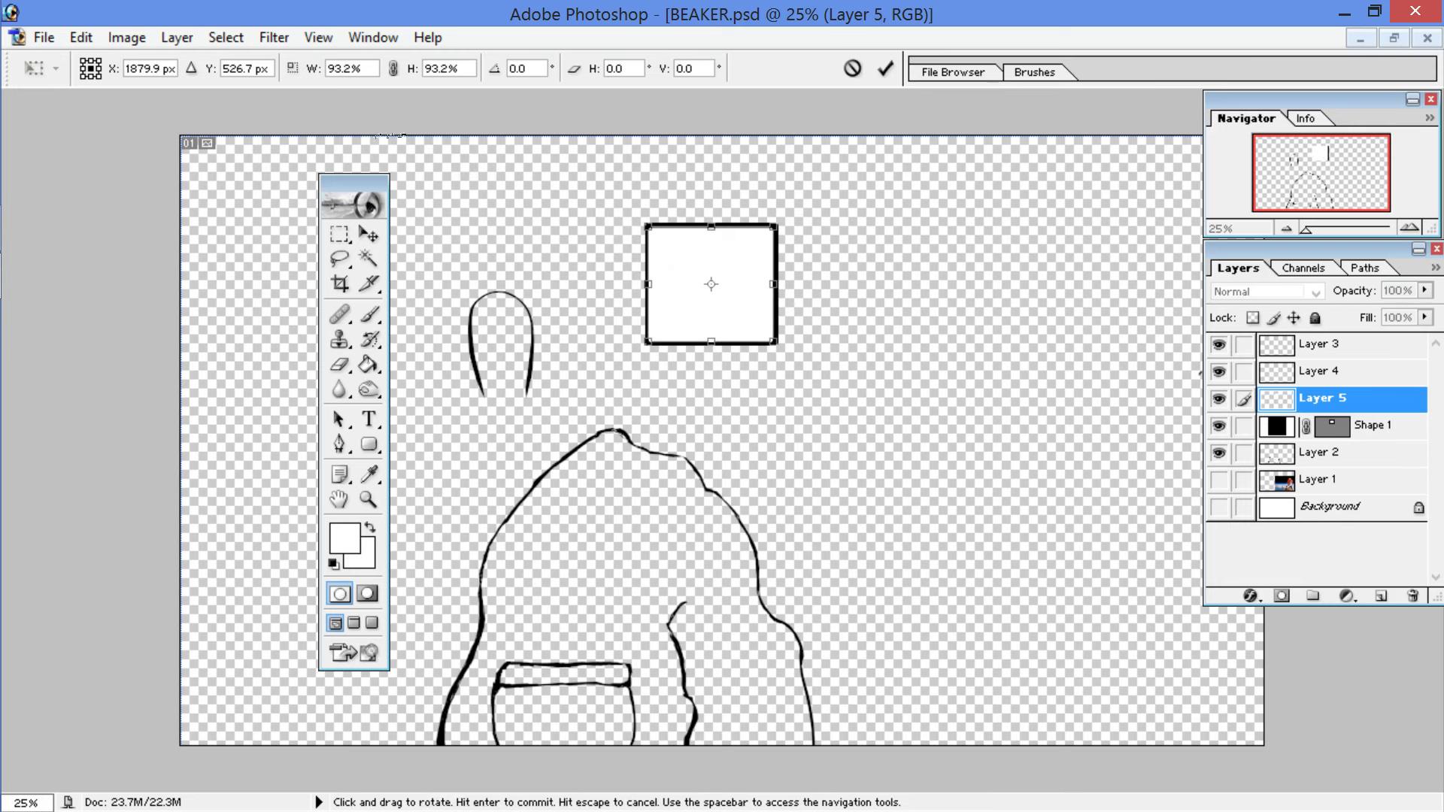
{"action": "key", "text": "l"}
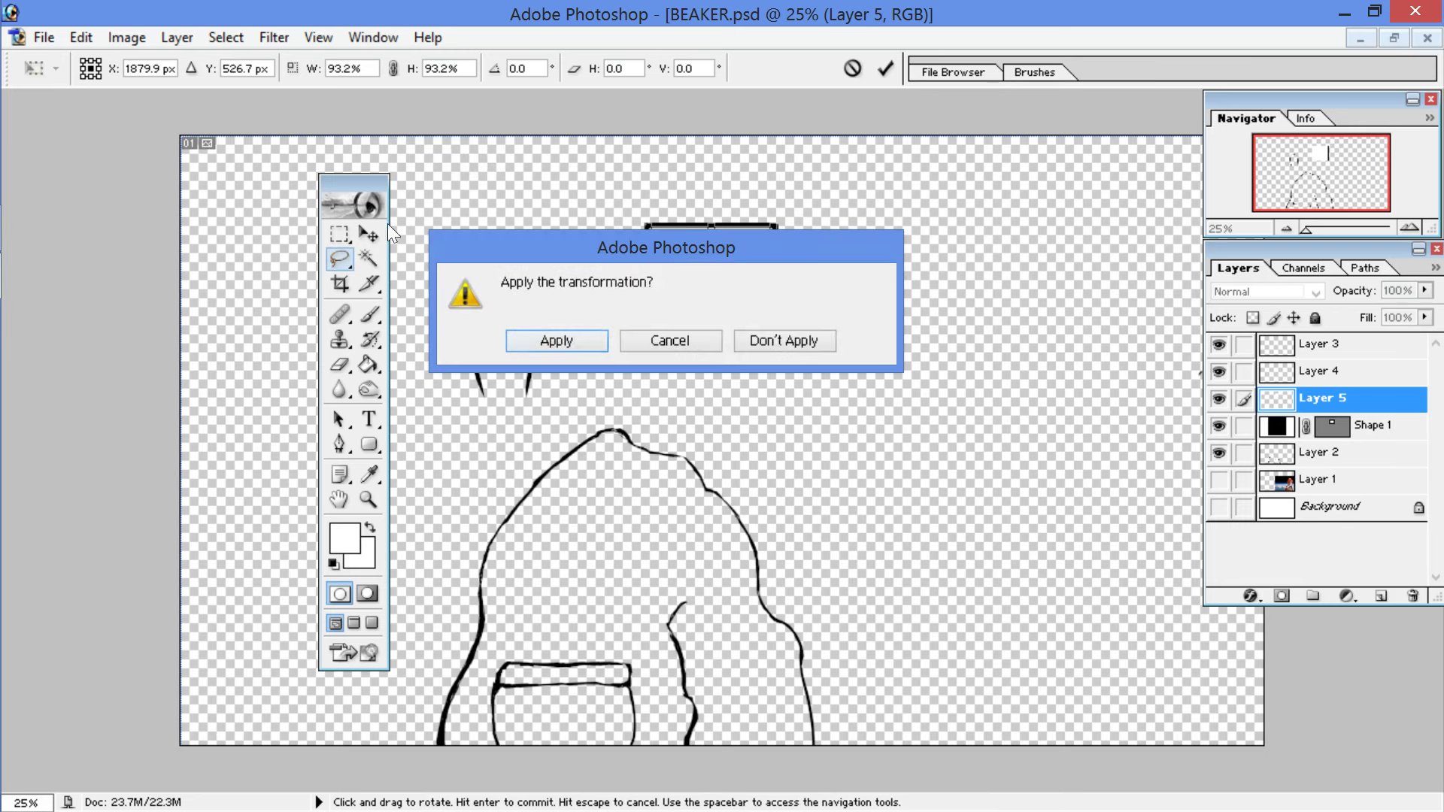
{"action": "key", "text": "Return"}
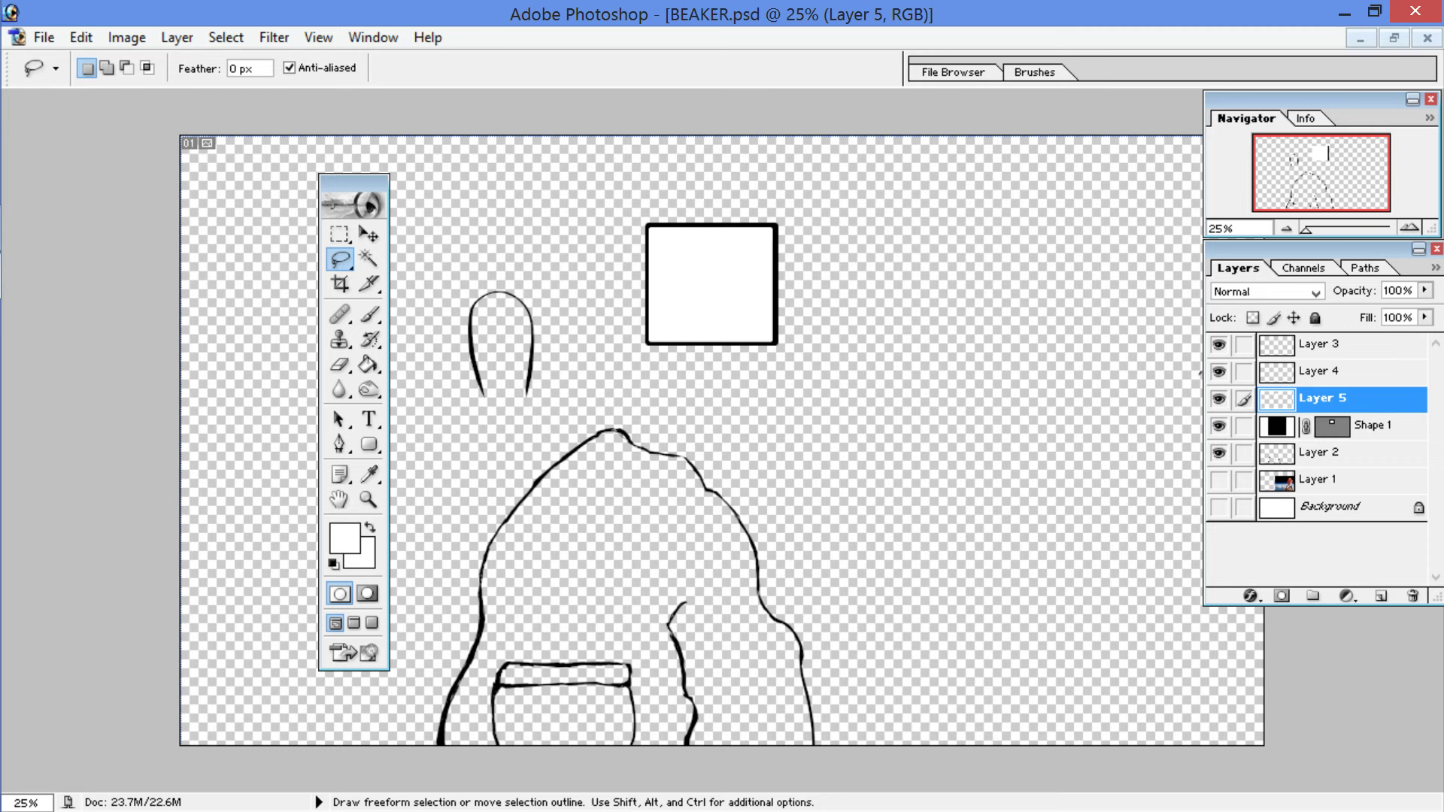
Step: Merge the bordered square into a single layer by pasting a merged copy of it and deleting the separate black and white rectangle layers
{"action": "mouse_move", "coordinate": [851, 246]}
{"action": "left_mouse_down"}
{"action": "mouse_move", "coordinate": [797, 404]}
{"action": "mouse_move", "coordinate": [582, 350]}
{"action": "mouse_move", "coordinate": [650, 151]}
{"action": "mouse_move", "coordinate": [816, 188]}
{"action": "left_mouse_up"}
{"action": "left_click", "coordinate": [79, 36]}
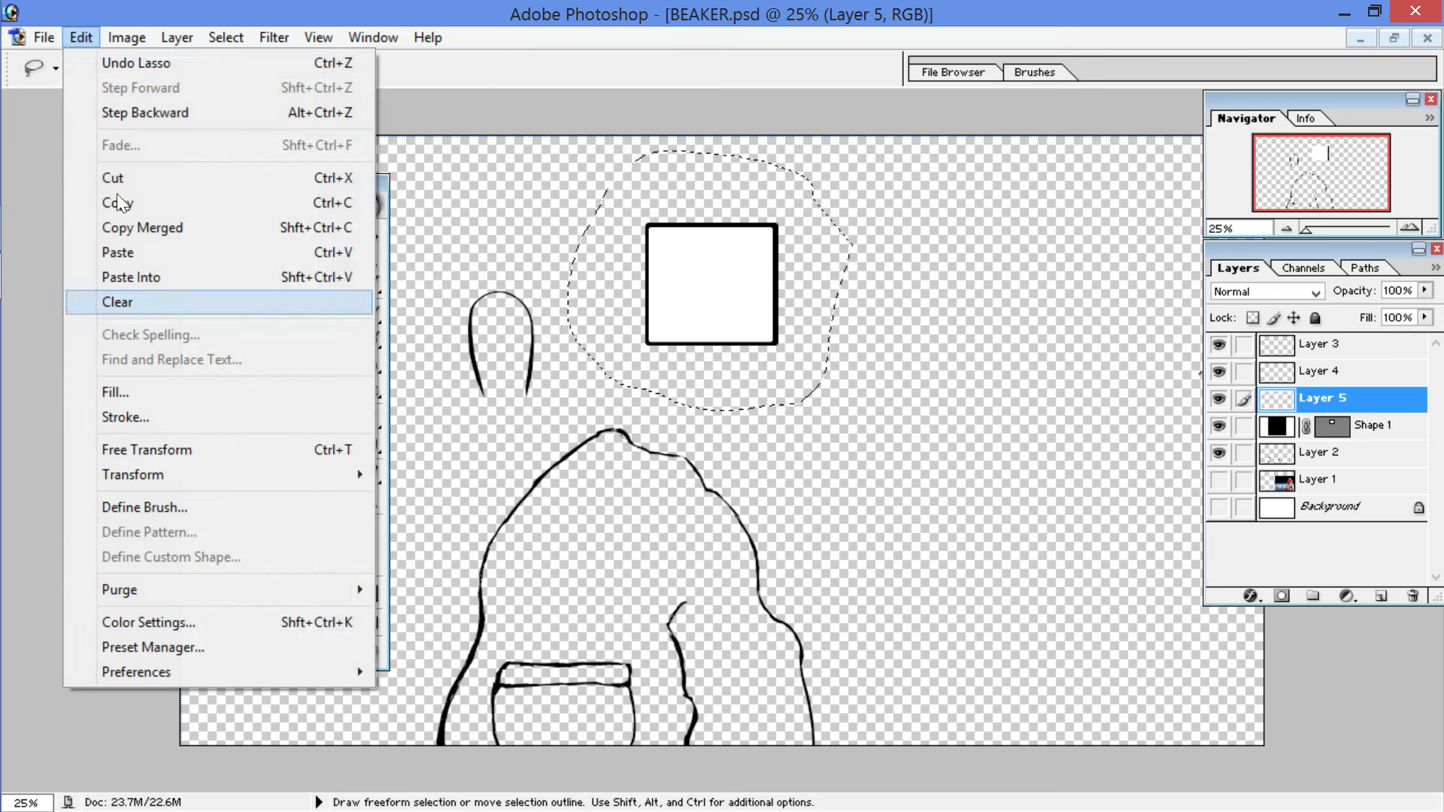
{"action": "left_click", "coordinate": [139, 227]}
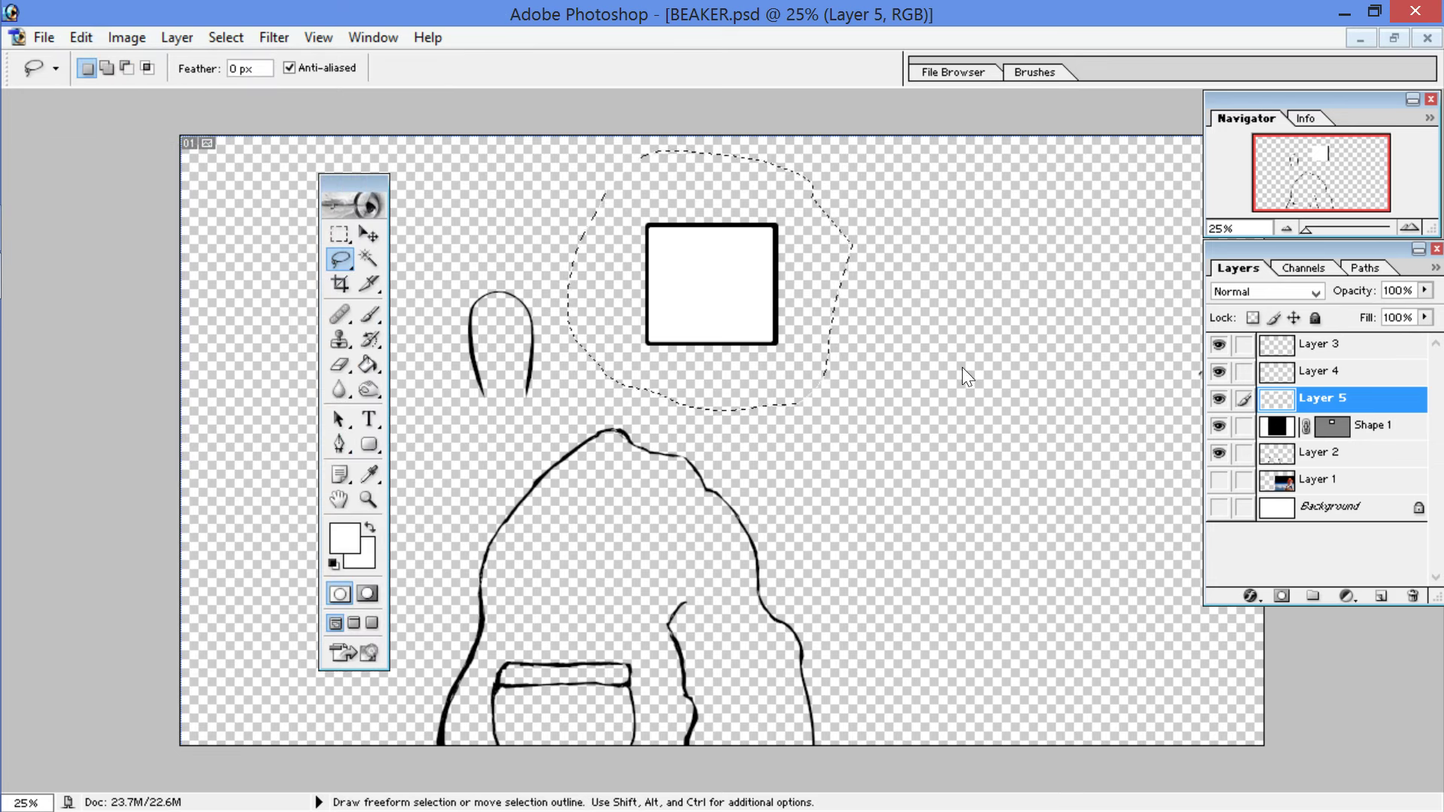
{"action": "left_click_drag", "start_coordinate": [1287, 426], "coordinate": [1400, 560]}
{"action": "left_click_drag", "start_coordinate": [932, 374], "coordinate": [1412, 596]}
{"action": "mouse_move", "coordinate": [1316, 398]}
{"action": "left_mouse_down"}
{"action": "mouse_move", "coordinate": [1361, 440]}
{"action": "mouse_move", "coordinate": [1413, 594]}
{"action": "left_mouse_up"}
{"action": "key", "text": "ctrl+alt+z"}
{"action": "key", "text": "ctrl+alt+z"}
{"action": "key", "text": "ctrl+alt+z"}
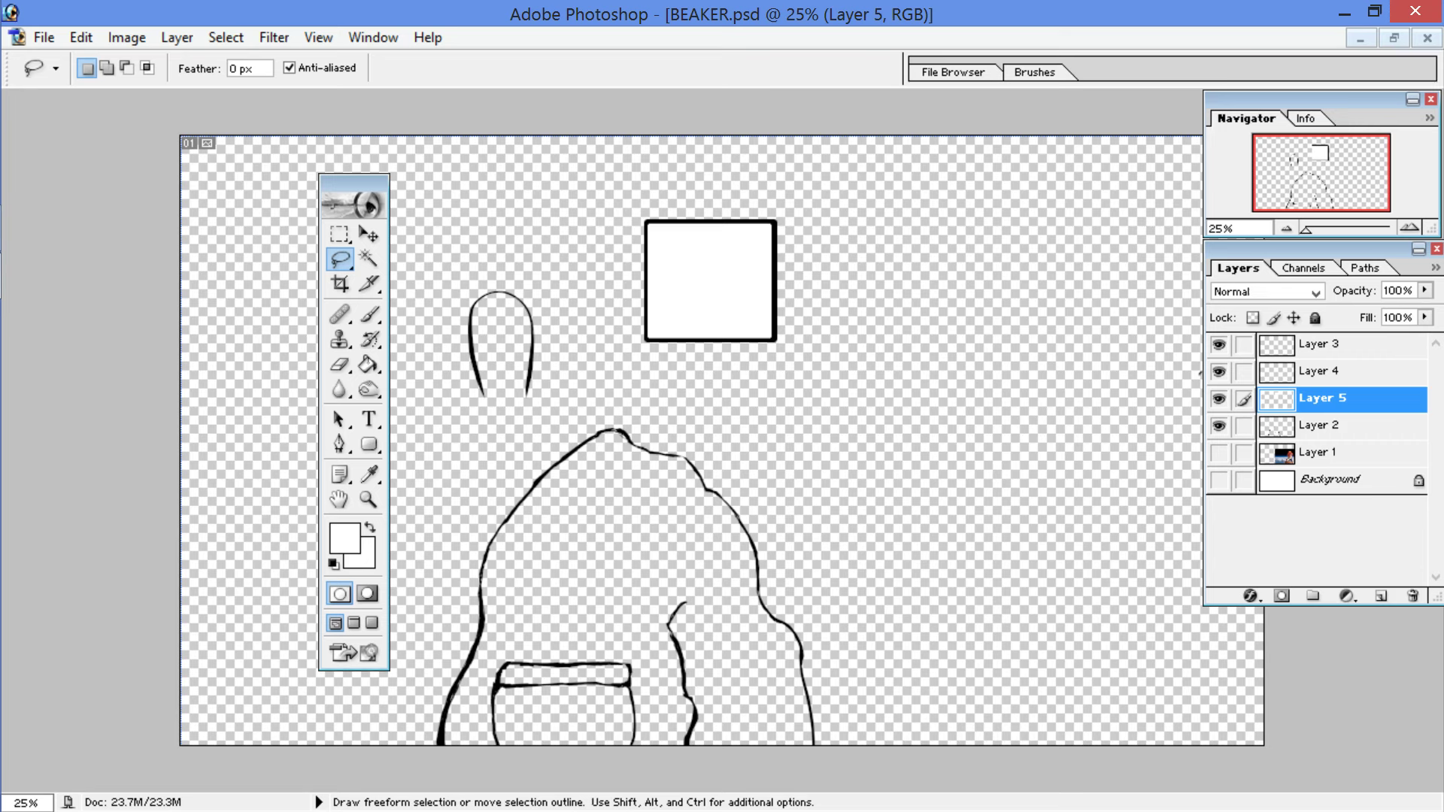
Step: Show the Beaker picture layer and the Background again, and set the picture layer's opacity to 70%
{"action": "left_click", "coordinate": [1218, 452]}
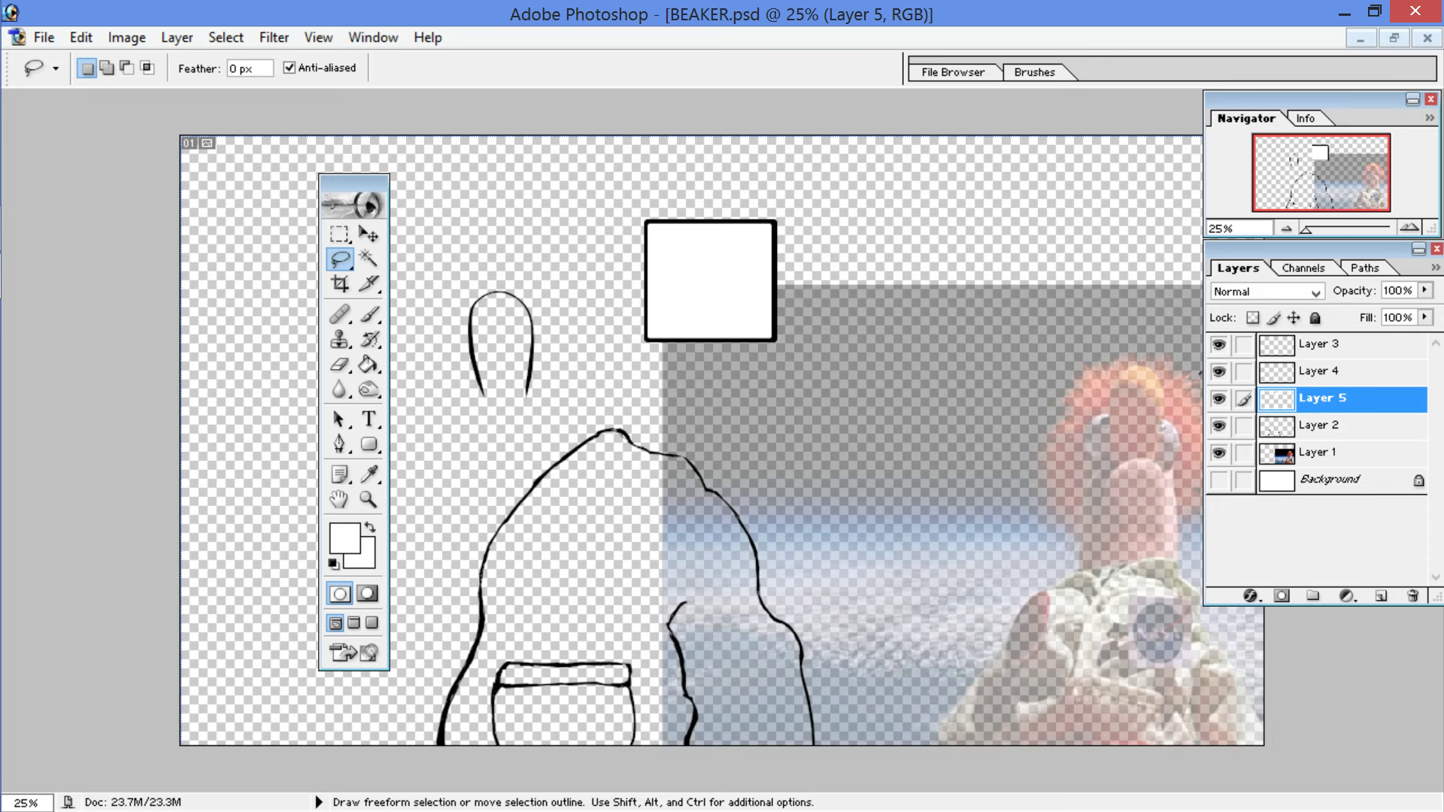
{"action": "left_click", "coordinate": [1218, 479]}
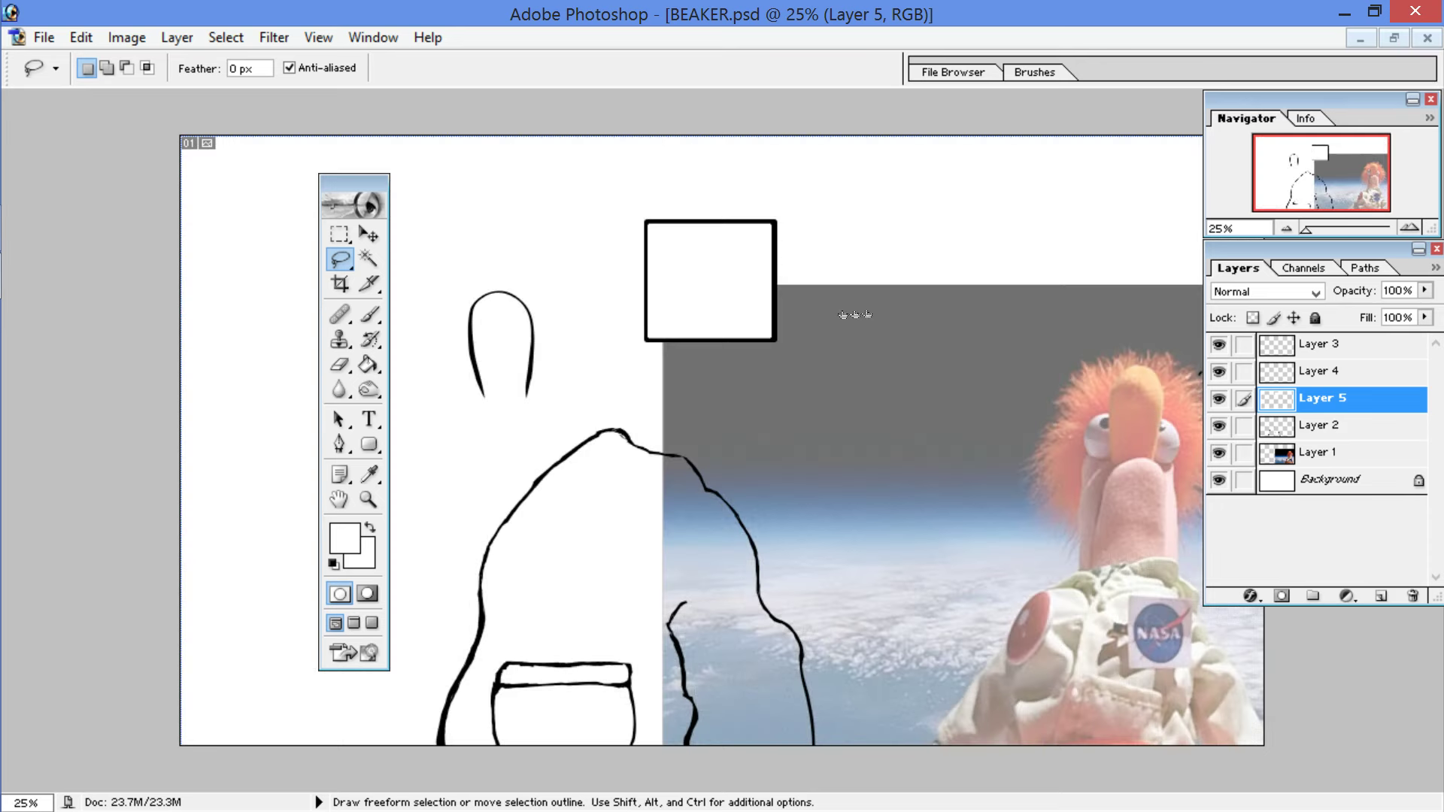
{"action": "left_click", "coordinate": [1292, 461]}
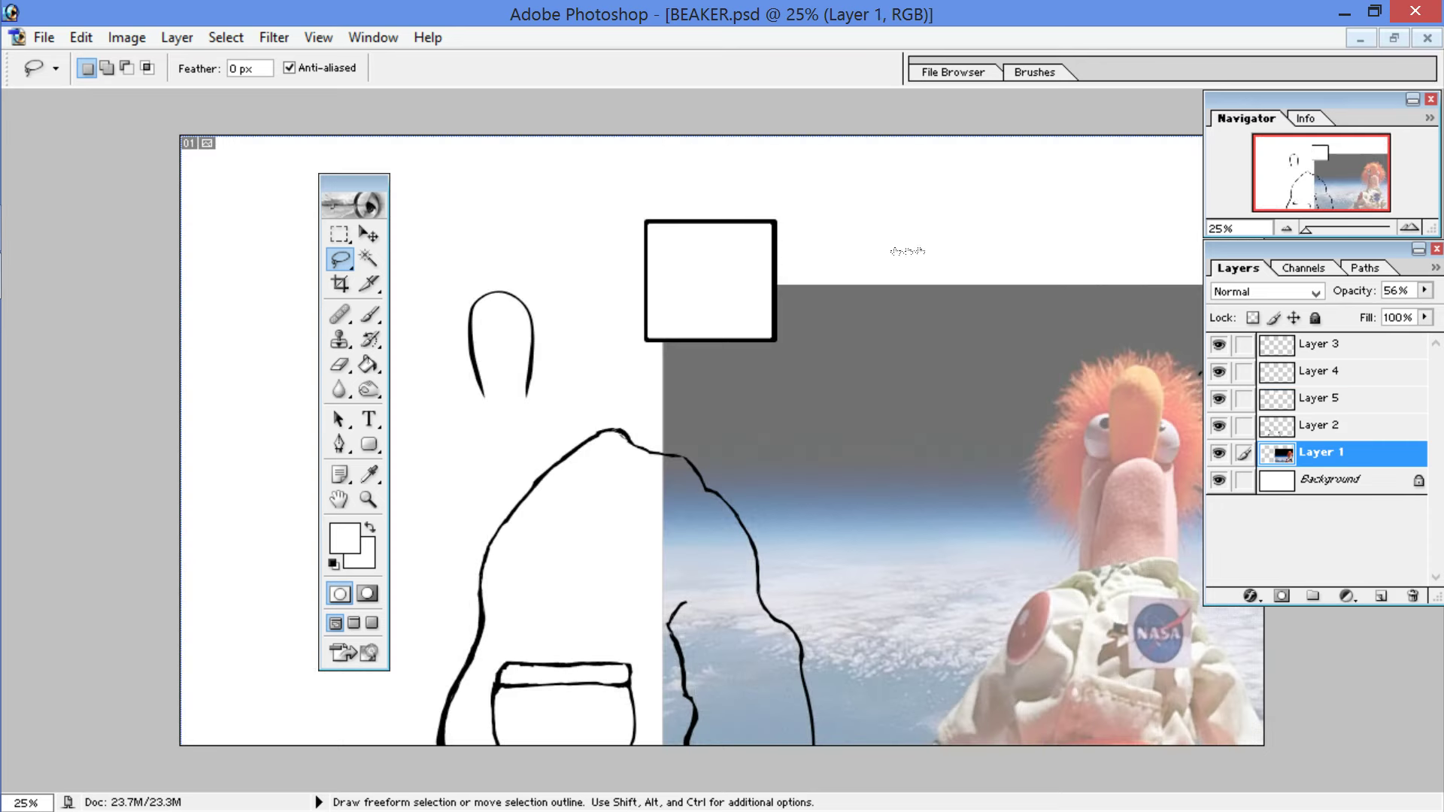
{"action": "left_click", "coordinate": [1424, 290]}
{"action": "left_click_drag", "start_coordinate": [1374, 312], "coordinate": [1400, 314]}
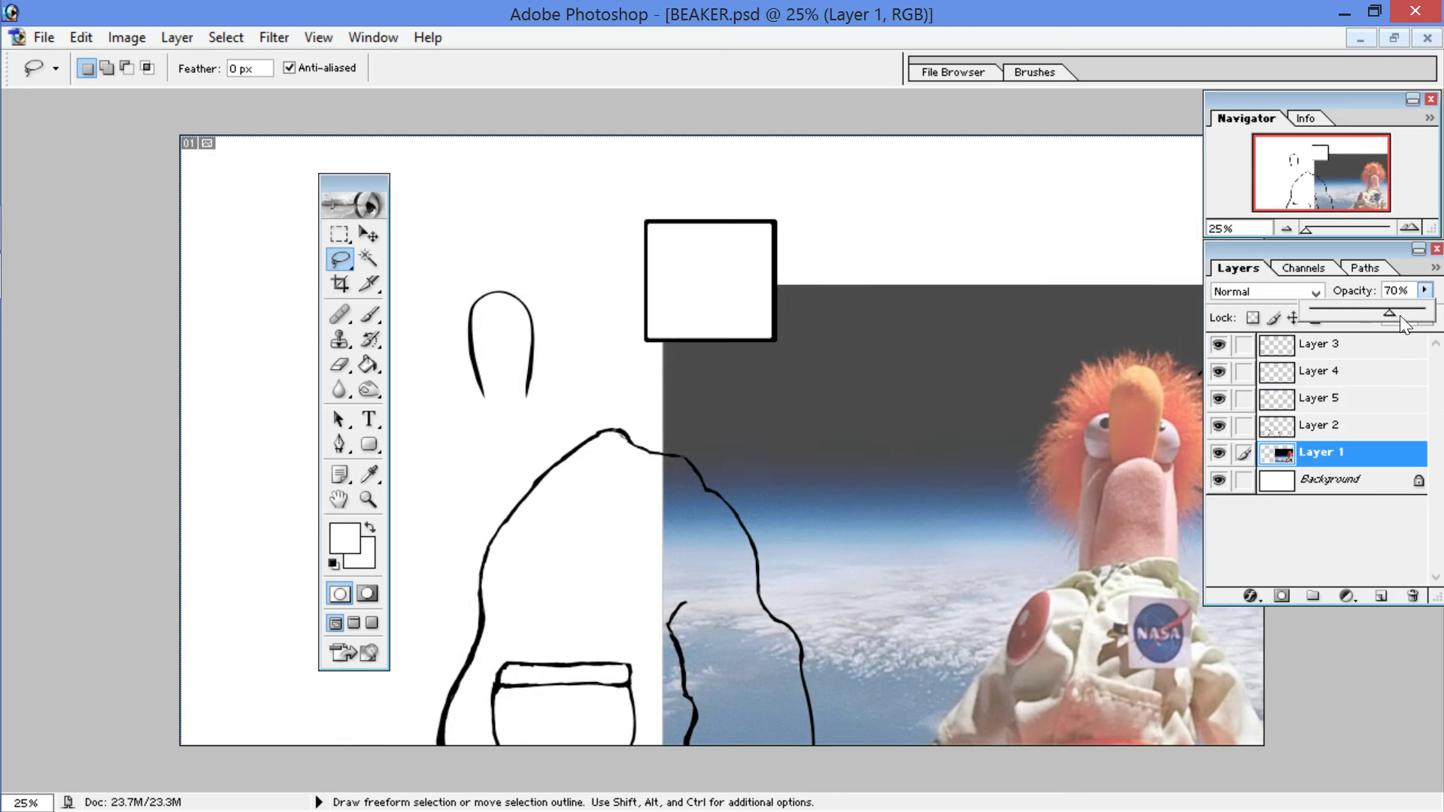
Step: Make the bordered square's layer active and set the foreground colour to a dark violet-blue
{"action": "key", "text": "ctrl+plus"}
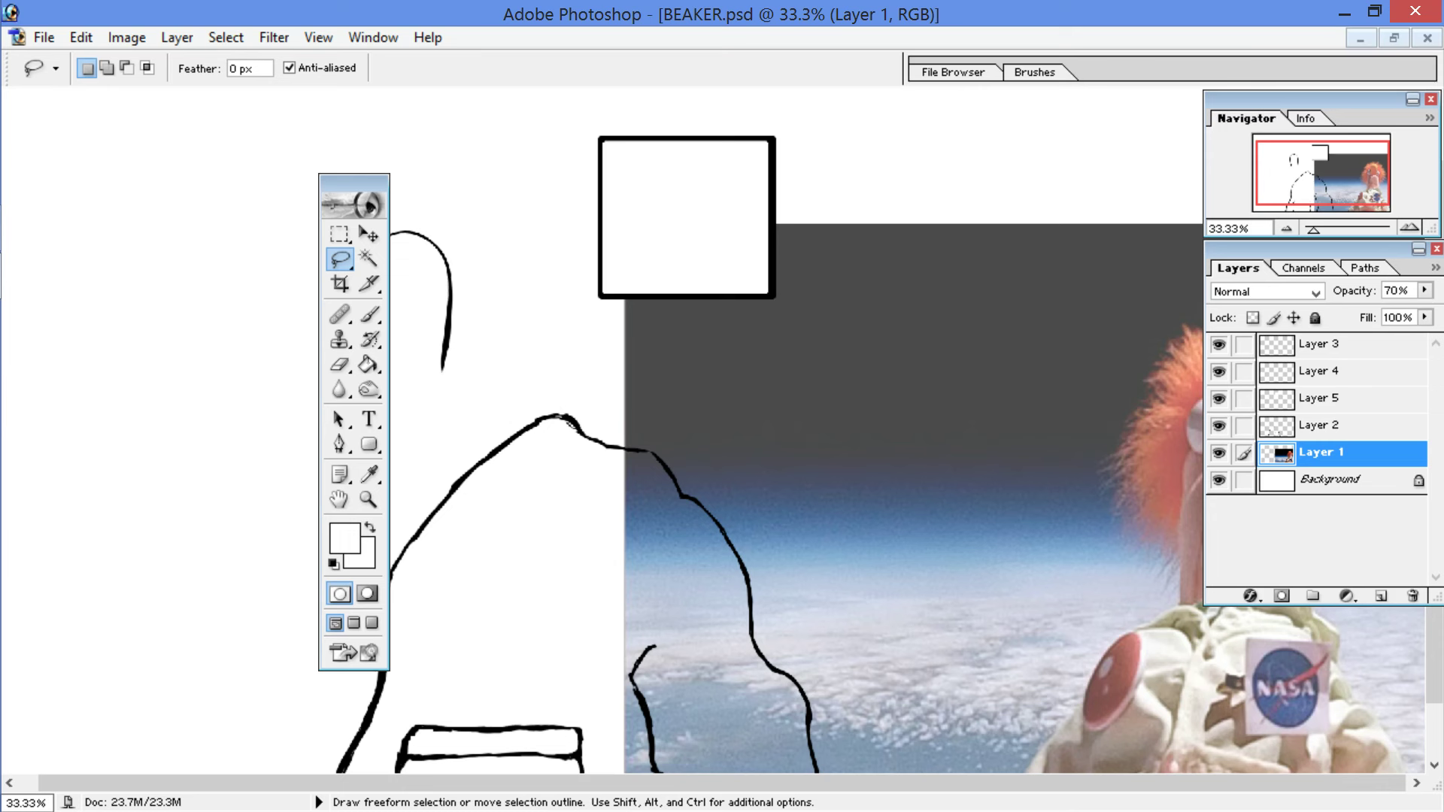
{"action": "left_click", "coordinate": [1219, 399]}
{"action": "left_click", "coordinate": [1218, 400]}
{"action": "left_click", "coordinate": [1284, 405]}
{"action": "left_click", "coordinate": [344, 538]}
{"action": "left_click_drag", "start_coordinate": [896, 494], "coordinate": [904, 490]}
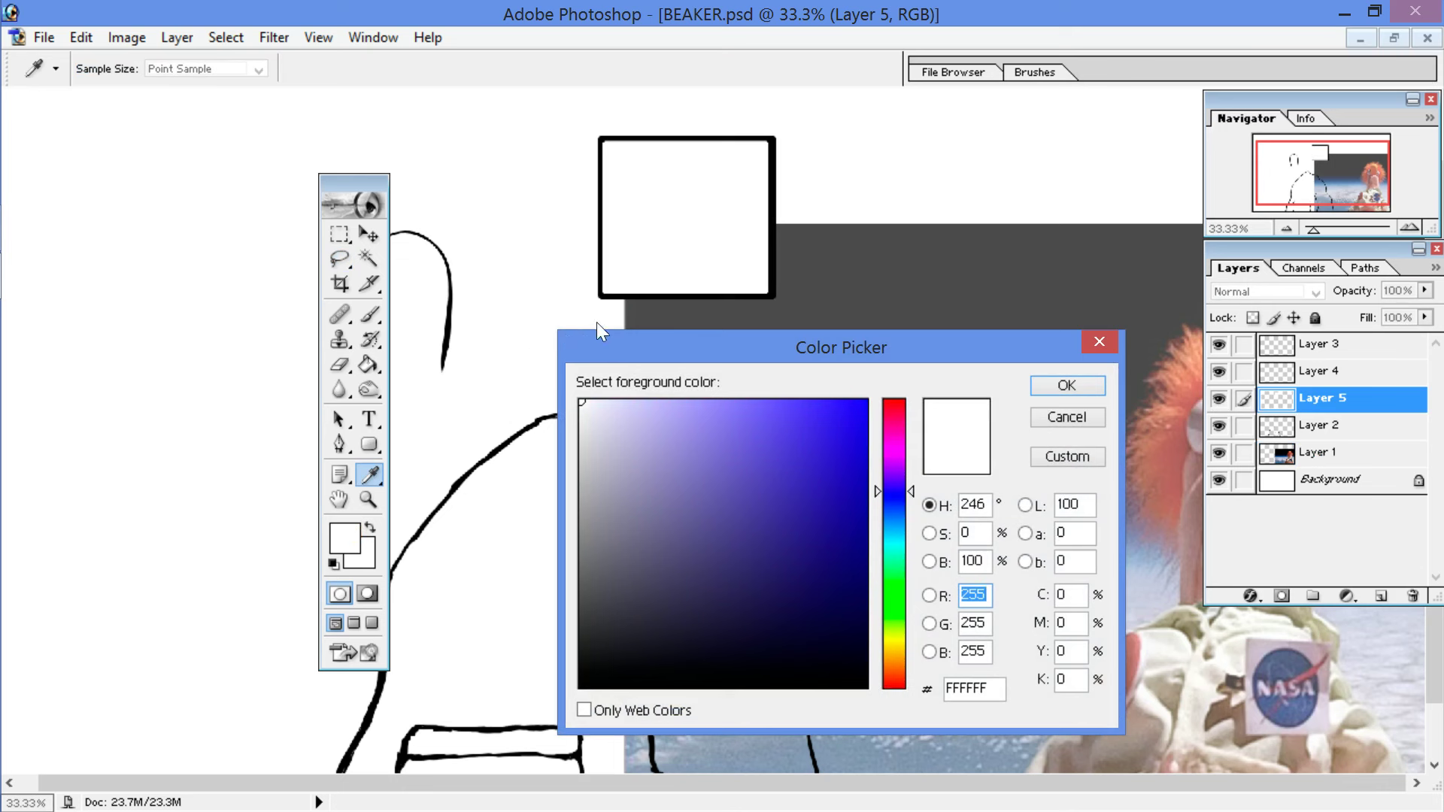
{"action": "mouse_move", "coordinate": [823, 487]}
{"action": "left_mouse_down"}
{"action": "mouse_move", "coordinate": [813, 512]}
{"action": "mouse_move", "coordinate": [748, 512]}
{"action": "mouse_move", "coordinate": [764, 516]}
{"action": "left_mouse_up"}
{"action": "key", "text": "Return"}
Step: Paint a violet-blue dot inside the white square with a 112 px brush
{"action": "key", "text": "l"}
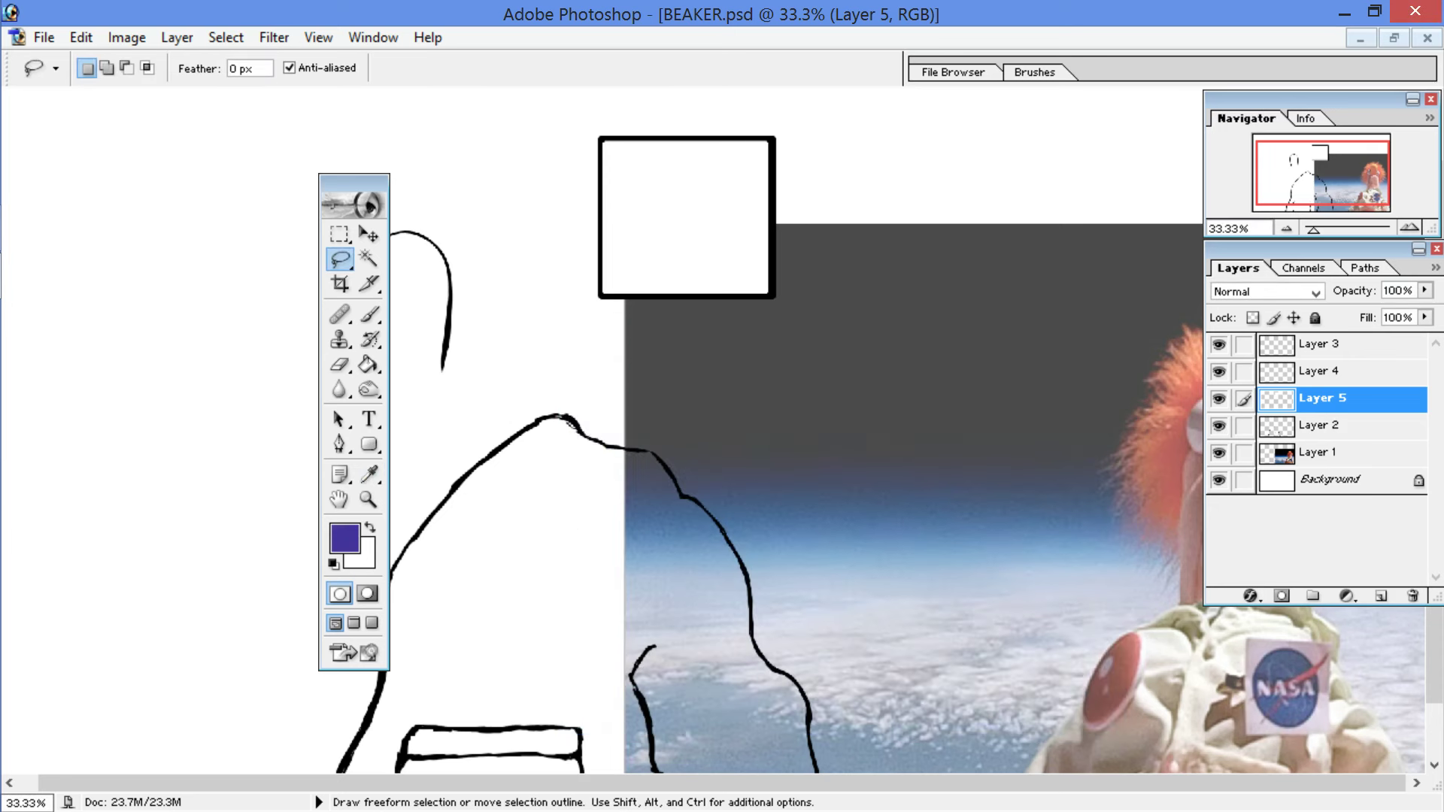
{"action": "key", "text": "b"}
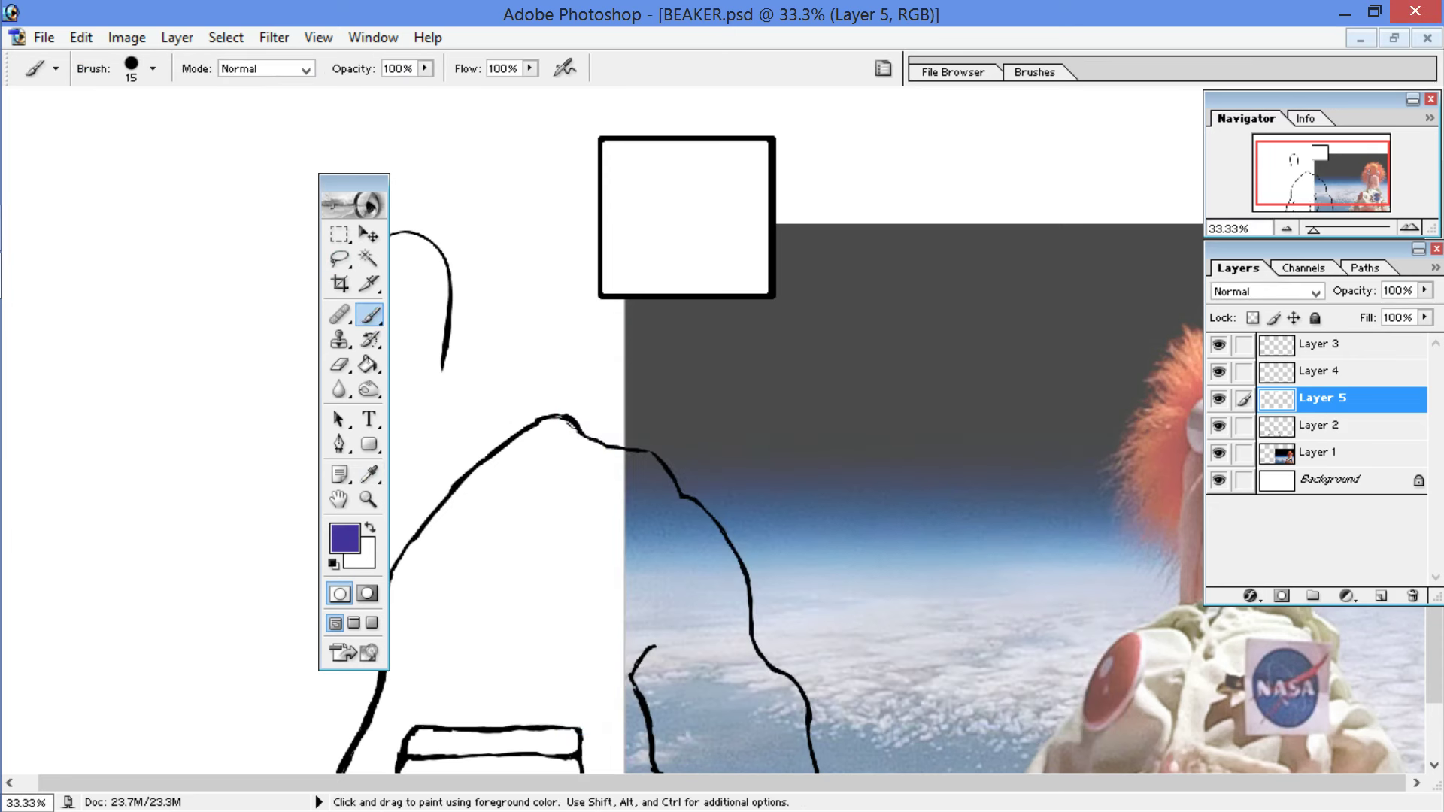
{"action": "left_click", "coordinate": [153, 68]}
{"action": "left_click_drag", "start_coordinate": [43, 124], "coordinate": [142, 124]}
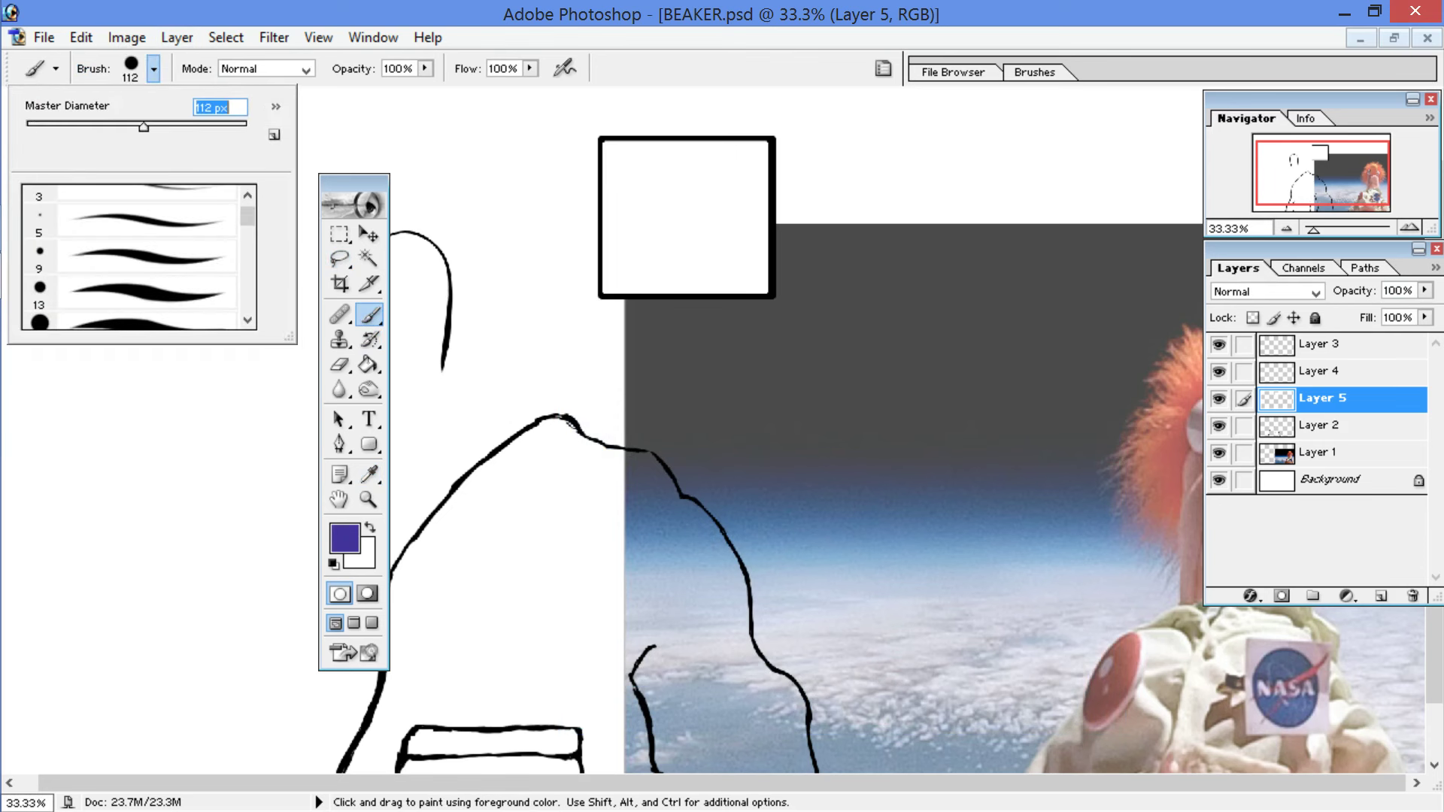
{"action": "key", "text": "Return"}
{"action": "left_click", "coordinate": [675, 221]}
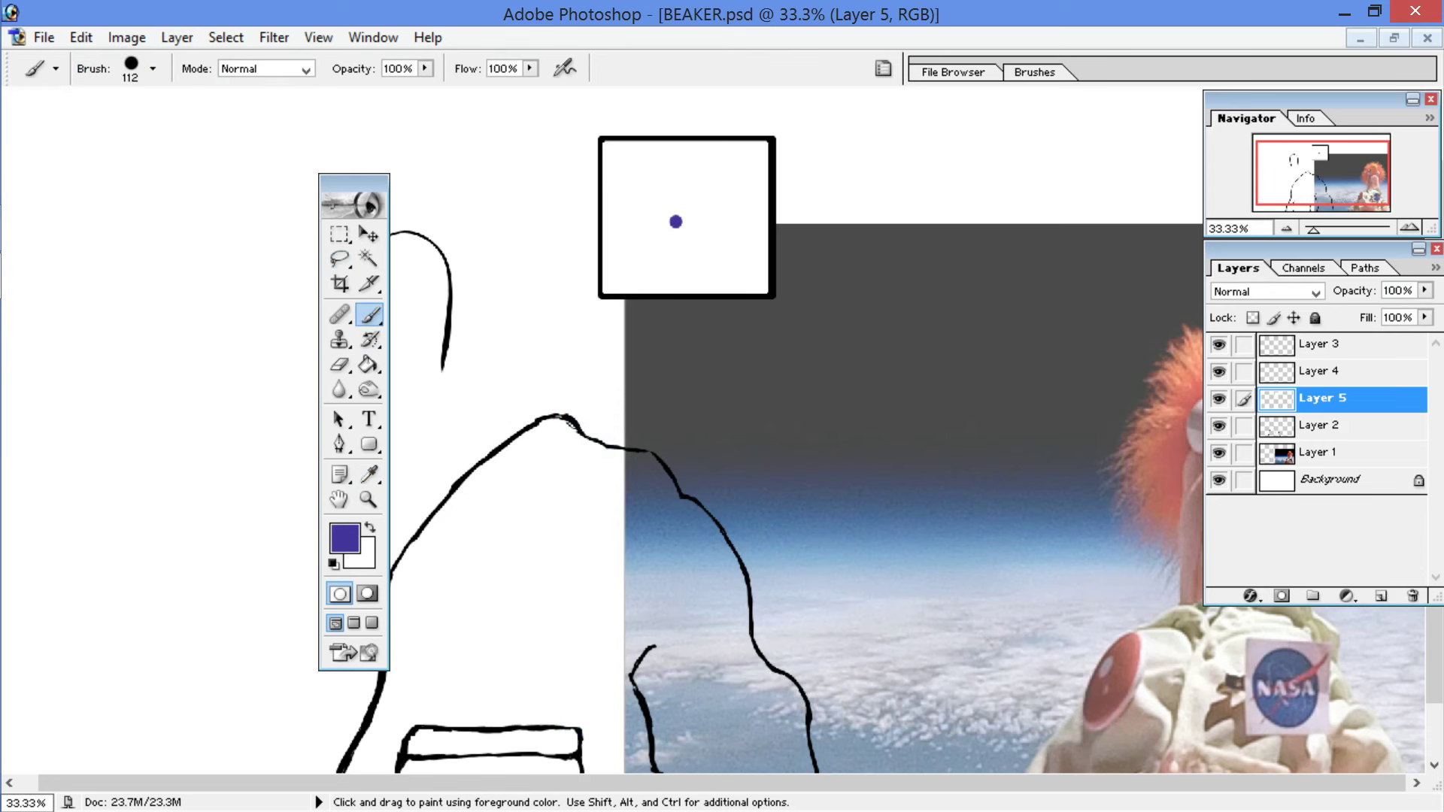
Step: Enlarge the violet-blue dot into a disc with a 424 px brush stroke and a 674 px dab
{"action": "left_click", "coordinate": [138, 65]}
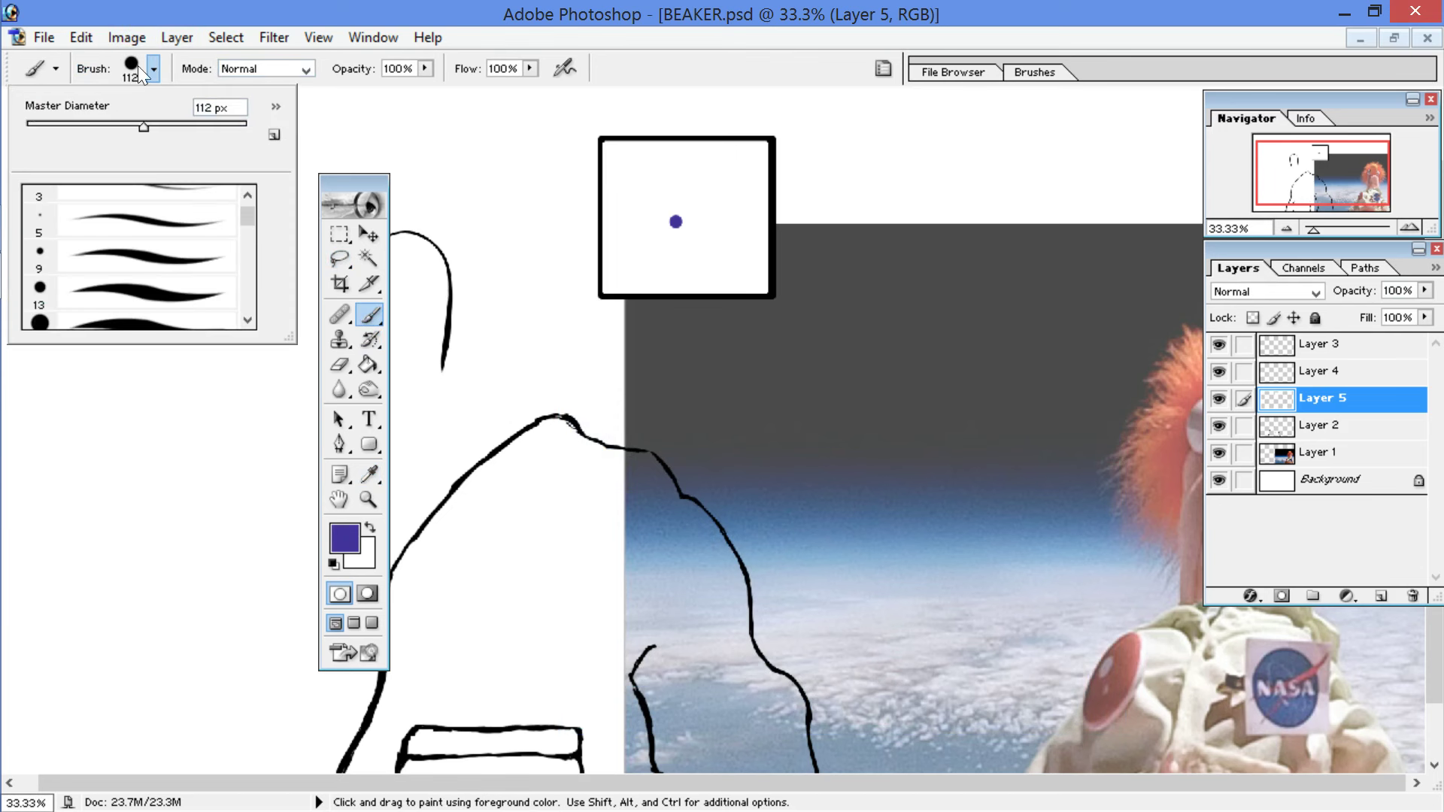
{"action": "left_click_drag", "start_coordinate": [211, 126], "coordinate": [217, 126]}
{"action": "key", "text": "Return"}
{"action": "left_click_drag", "start_coordinate": [674, 221], "coordinate": [689, 216]}
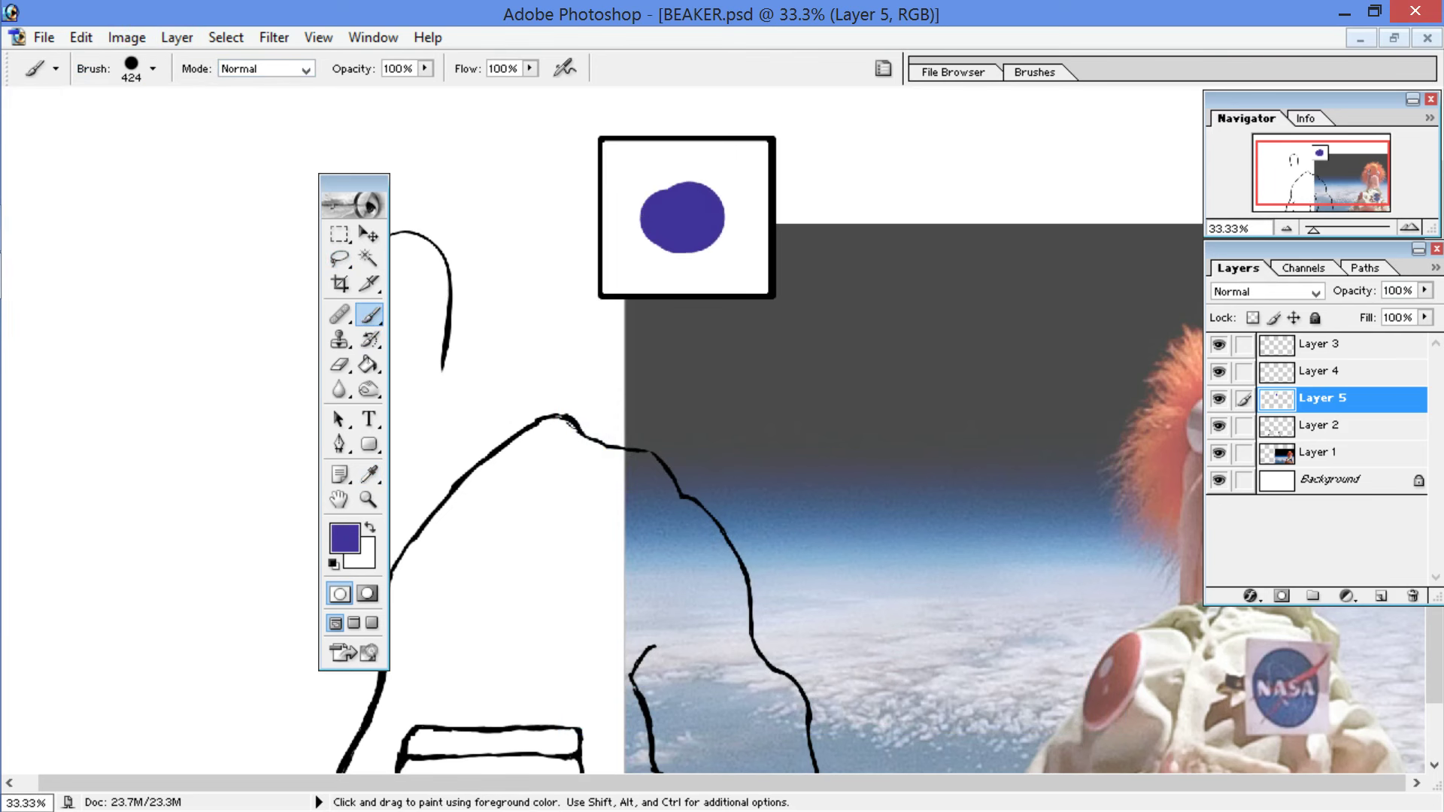
{"action": "left_click", "coordinate": [154, 70]}
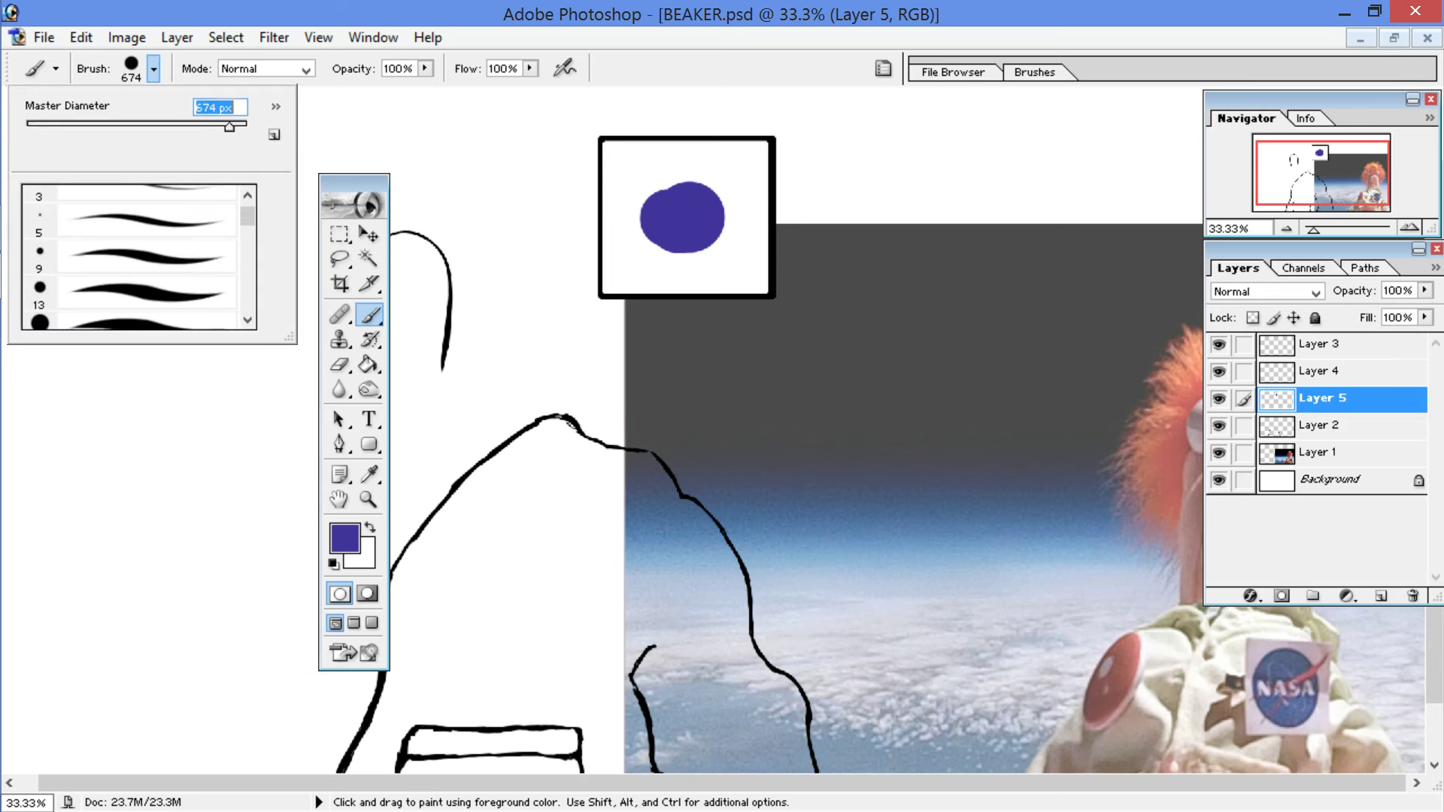
{"action": "key", "text": "Return"}
{"action": "left_click", "coordinate": [674, 223]}
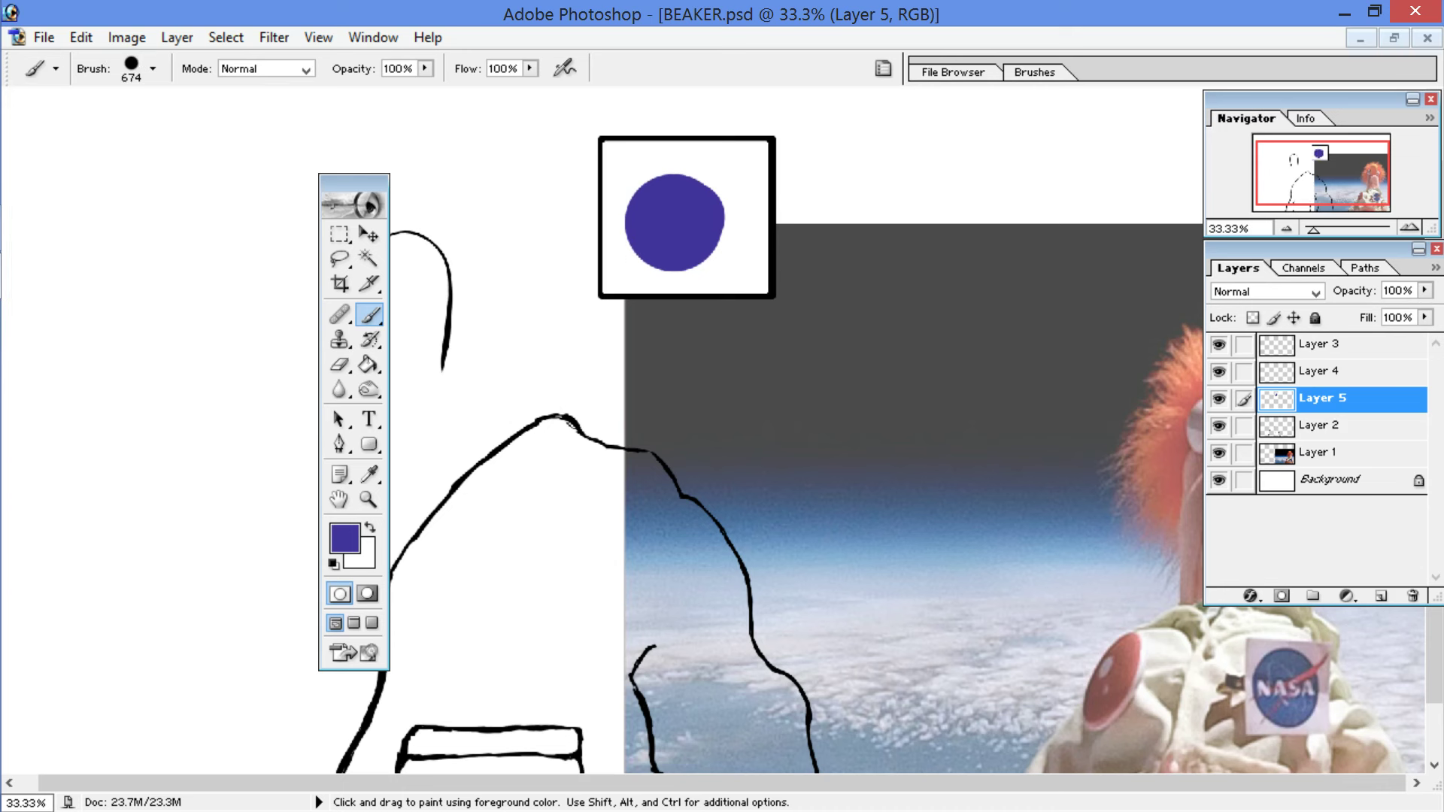
Step: Try a larger violet-blue dab with a 771 px brush centred in the white square, and undo it
{"action": "left_click", "coordinate": [153, 69]}
{"action": "left_click", "coordinate": [232, 124]}
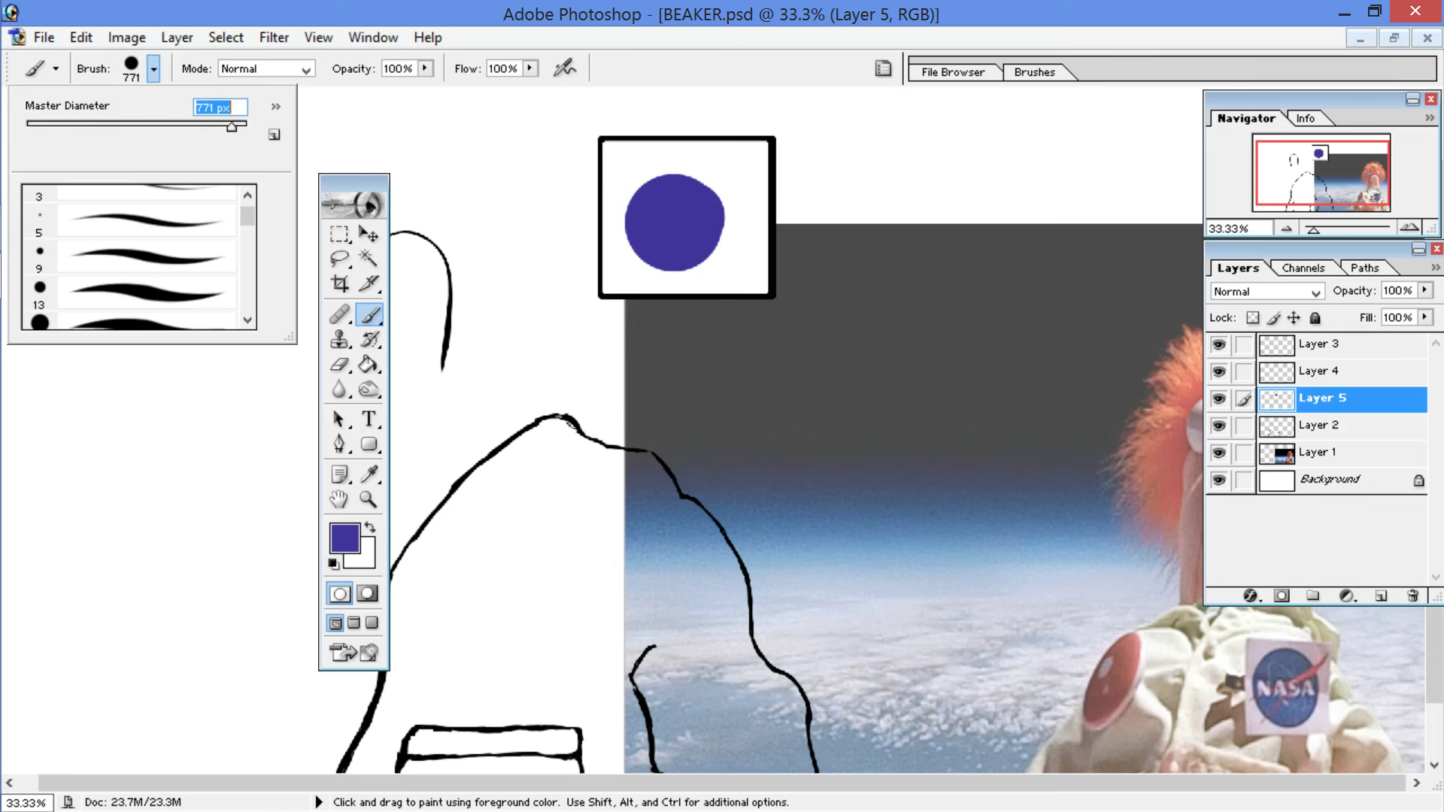
{"action": "key", "text": "Return"}
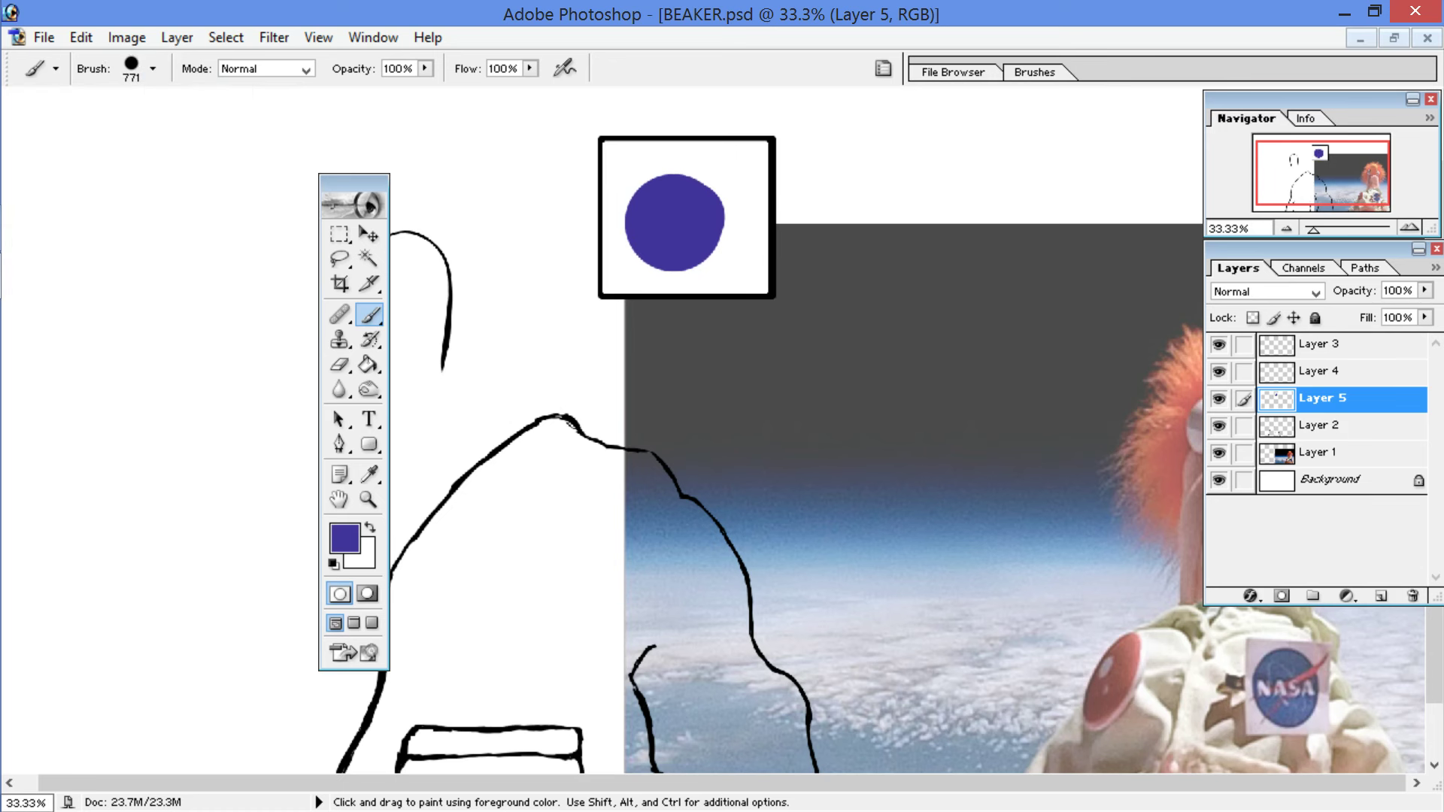
{"action": "left_click", "coordinate": [686, 222]}
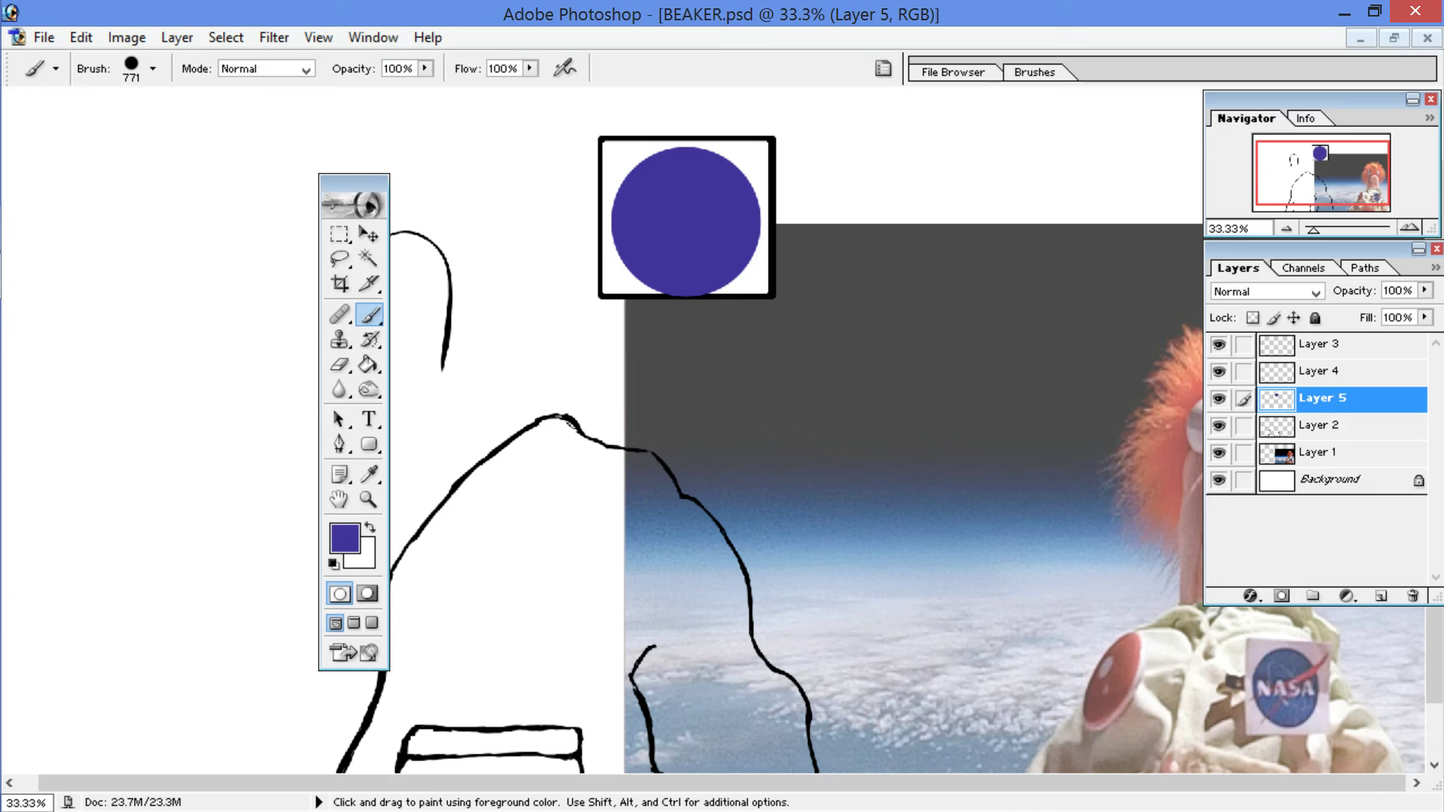
{"action": "key", "text": "ctrl+z"}
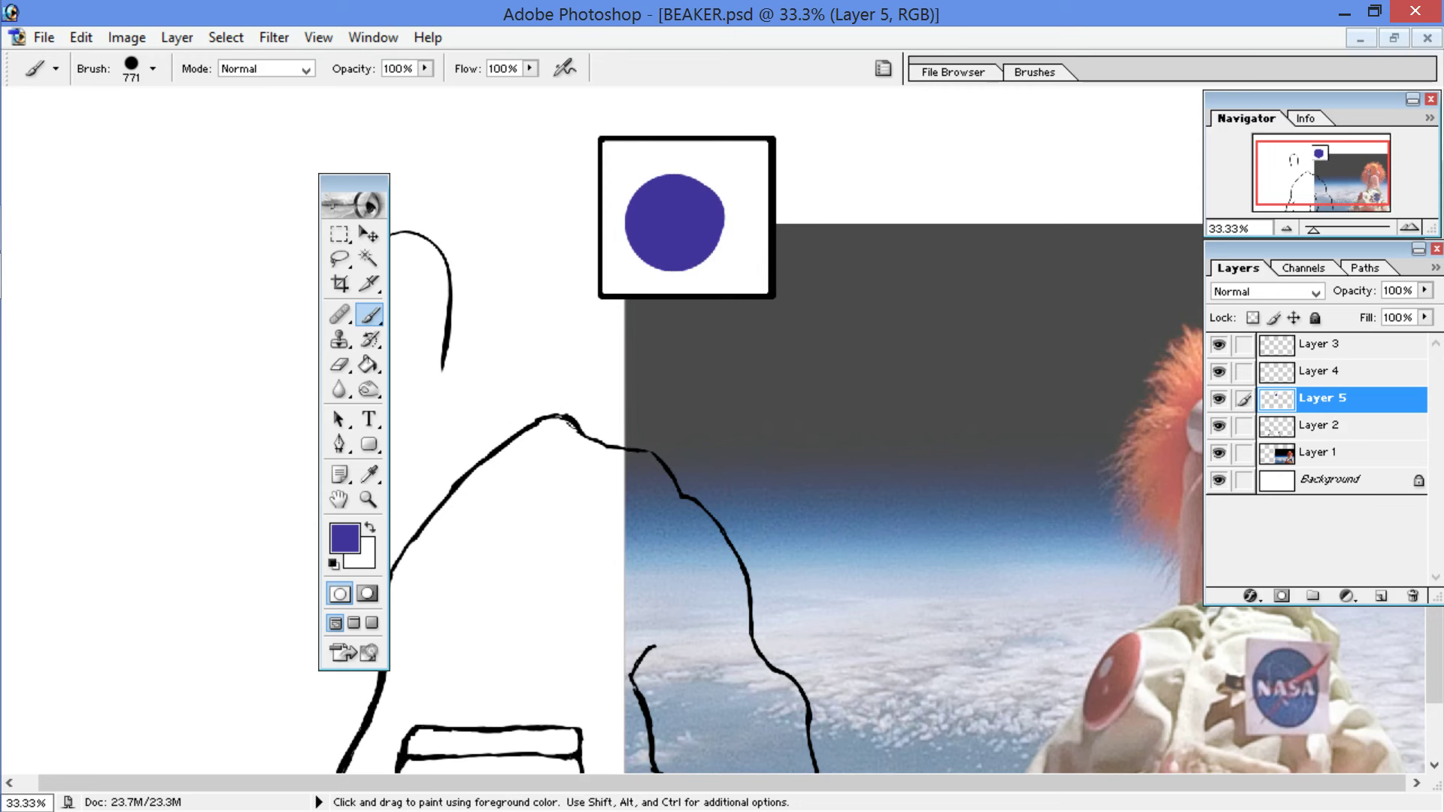
Step: Undo the oversized 771 px violet-blue dab that covers the white square
{"action": "key", "text": "ctrl+z"}
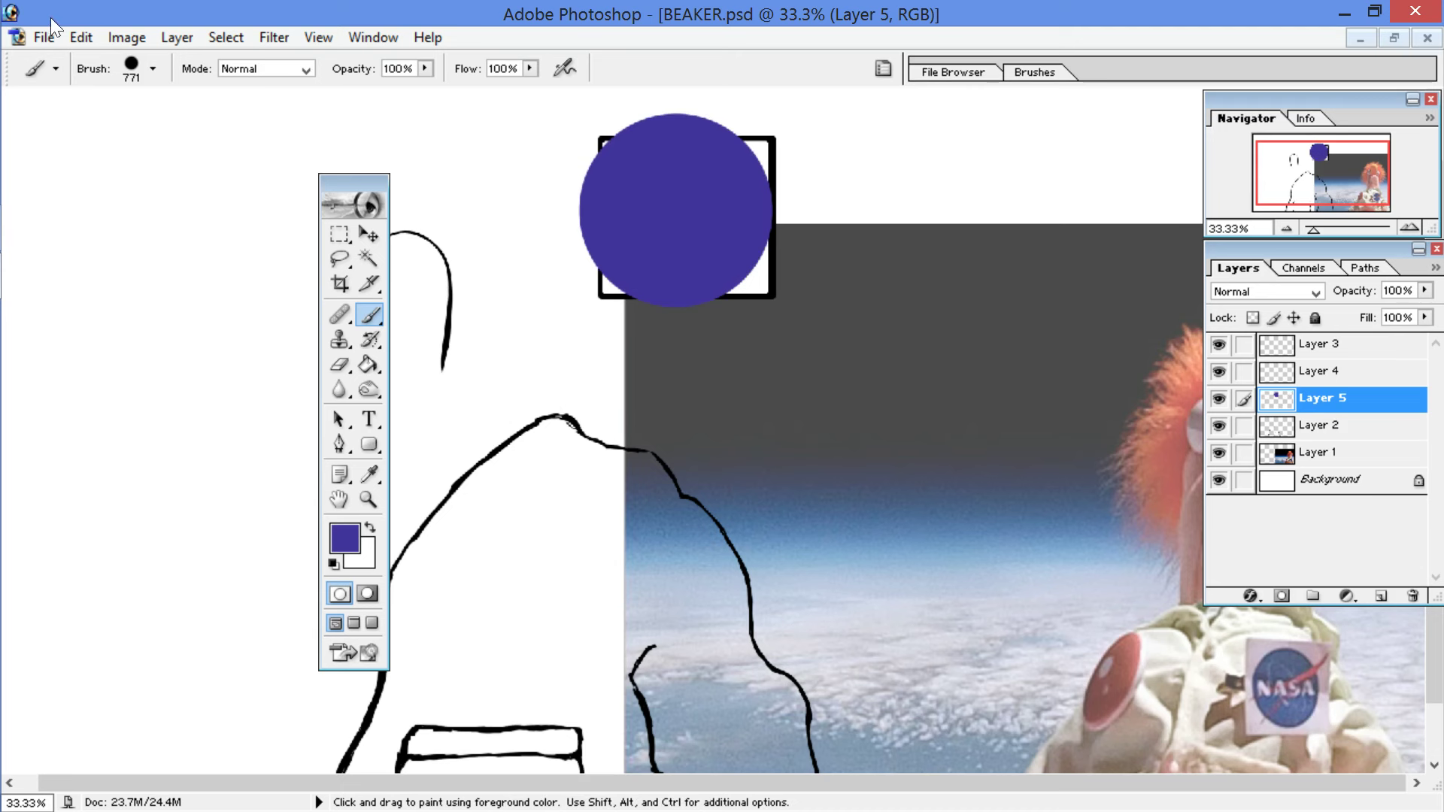
{"action": "left_click", "coordinate": [79, 37]}
{"action": "left_click", "coordinate": [106, 113]}
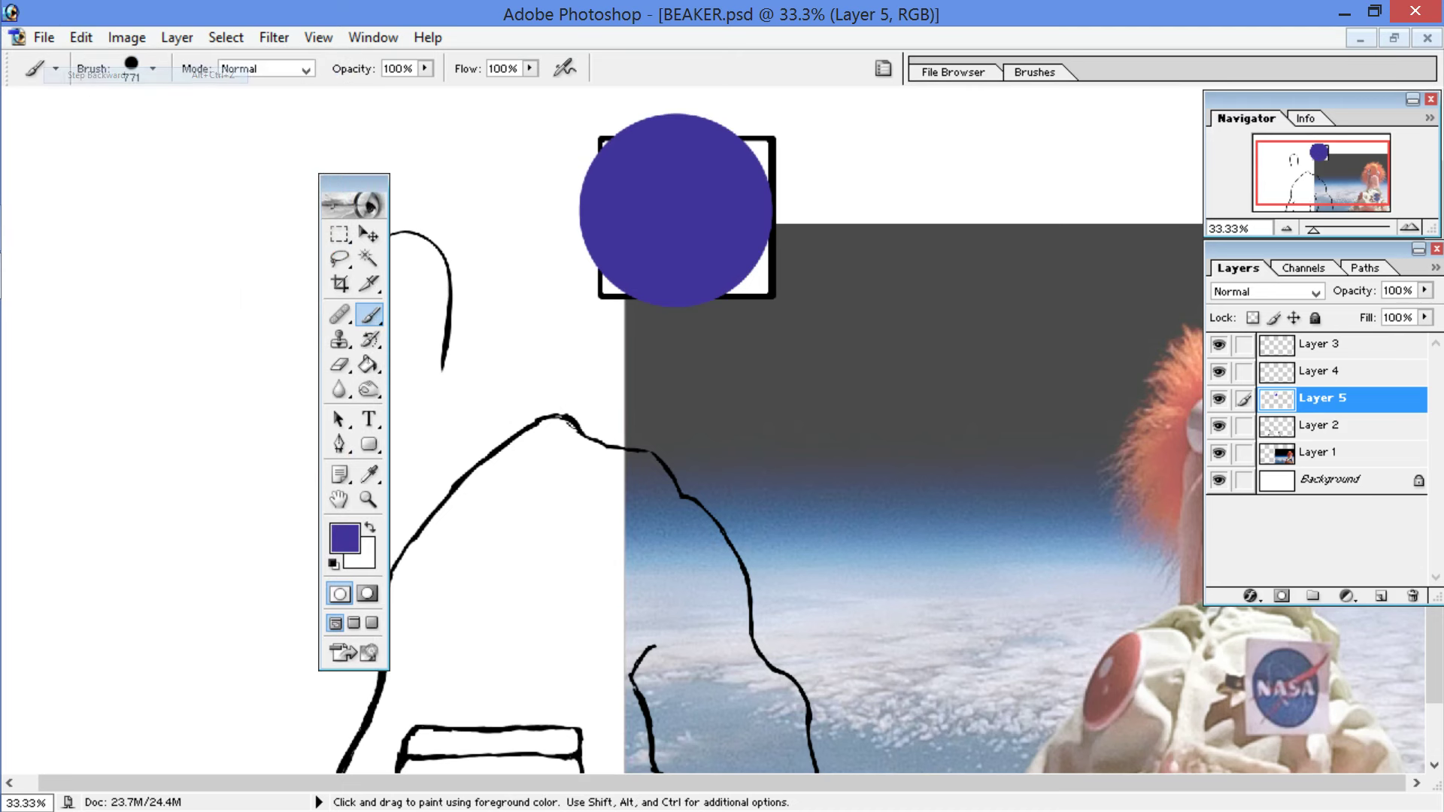
Step: Try widening the violet-blue disc with 496 px brush dabs and a short stroke, and undo them
{"action": "left_click", "coordinate": [152, 69]}
{"action": "left_click_drag", "start_coordinate": [232, 127], "coordinate": [224, 128]}
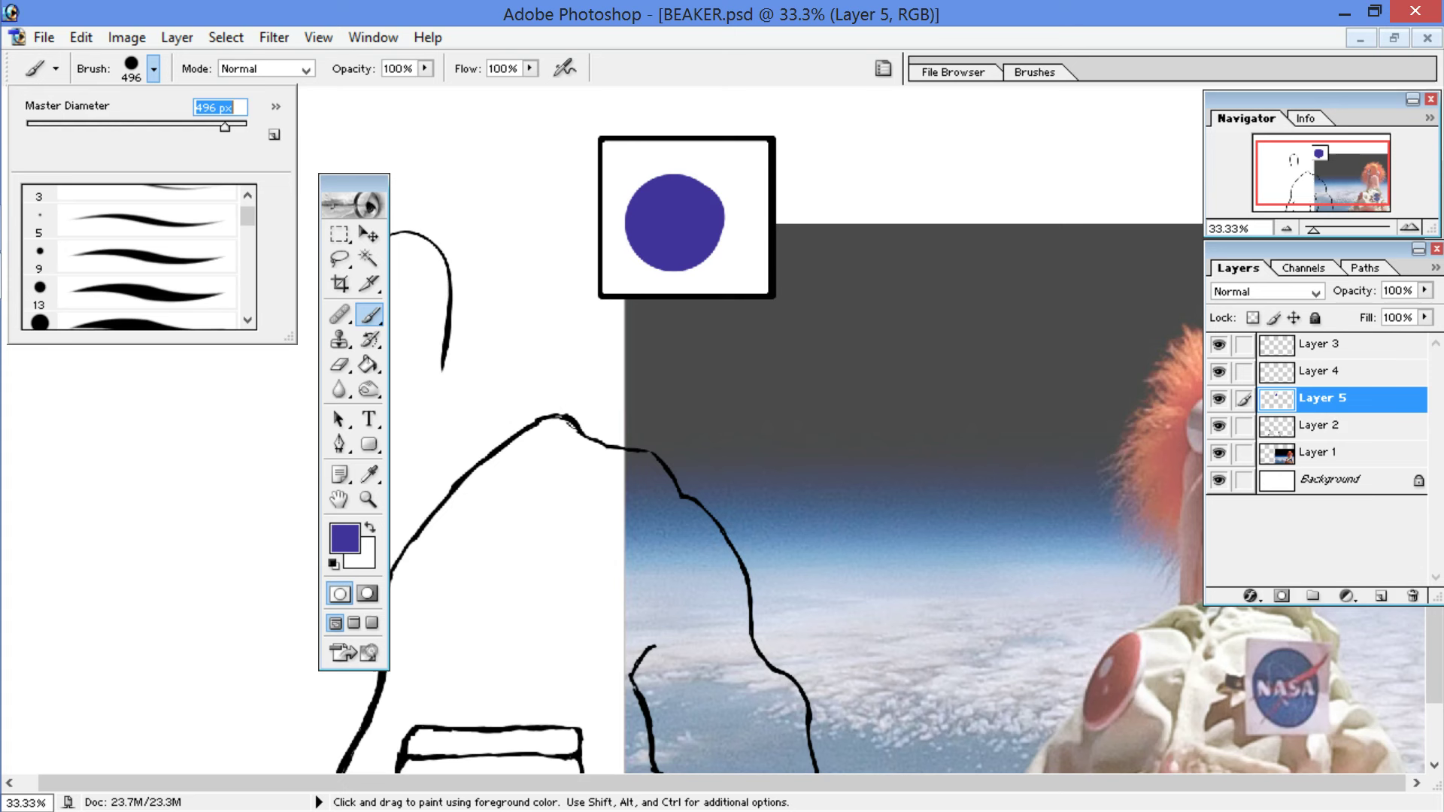
{"action": "key", "text": "Return"}
{"action": "left_click", "coordinate": [685, 222]}
{"action": "left_click", "coordinate": [670, 217]}
{"action": "left_click_drag", "start_coordinate": [669, 218], "coordinate": [689, 218]}
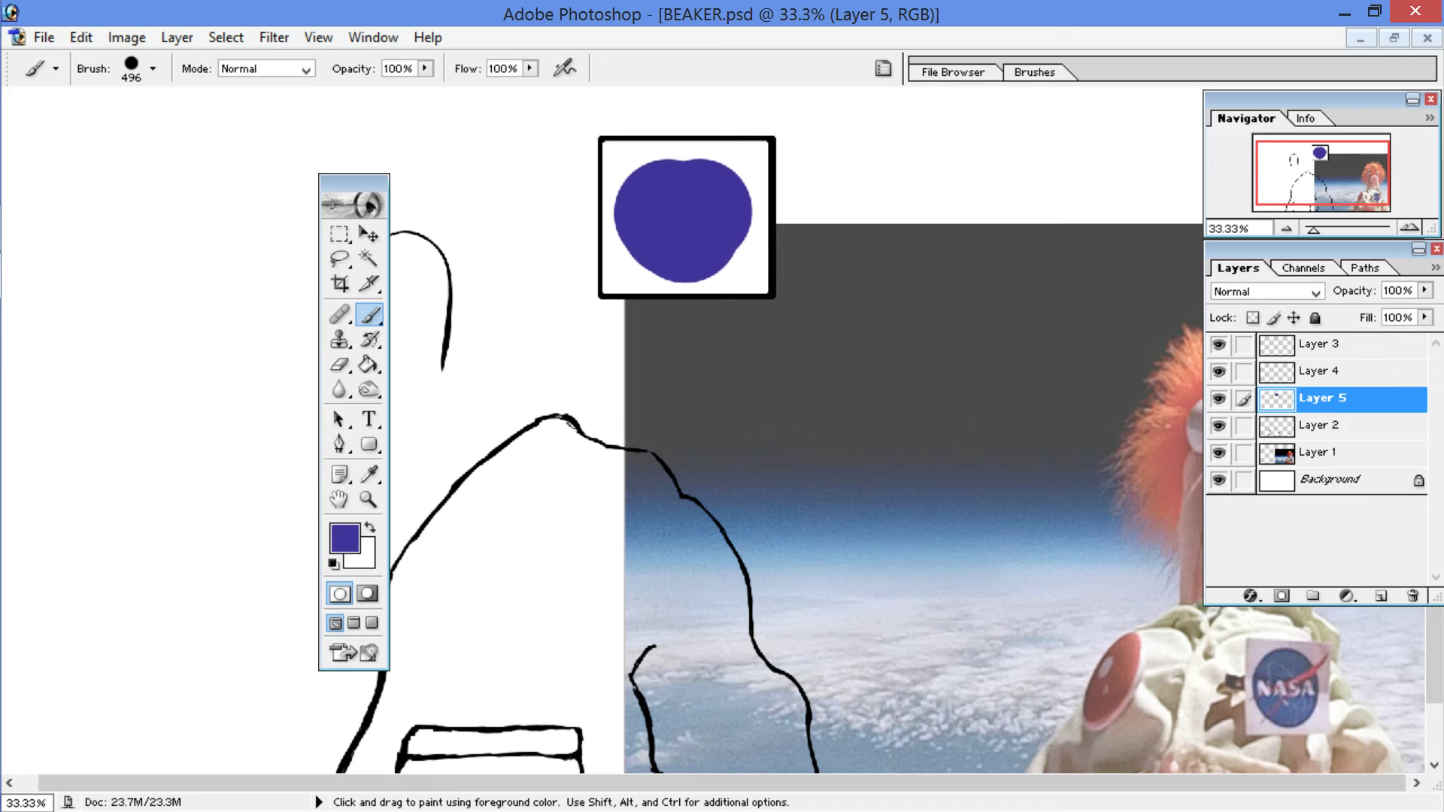
{"action": "key", "text": "ctrl+z"}
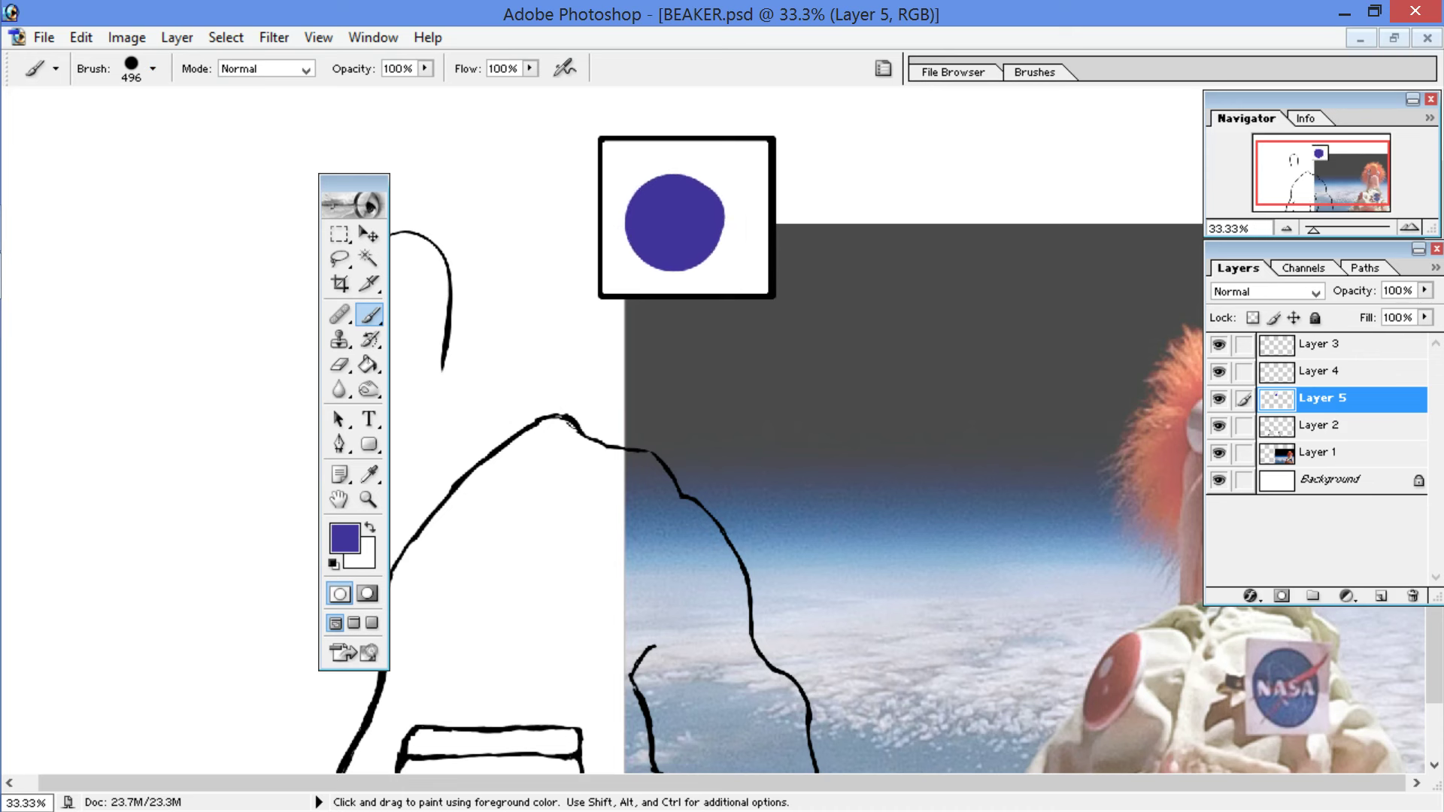
Step: Enlarge the violet-blue disc with a 723 px brush, undoing and repainting the dab until it forms one clean round disc within the square
{"action": "left_click", "coordinate": [153, 68]}
{"action": "left_click", "coordinate": [229, 124]}
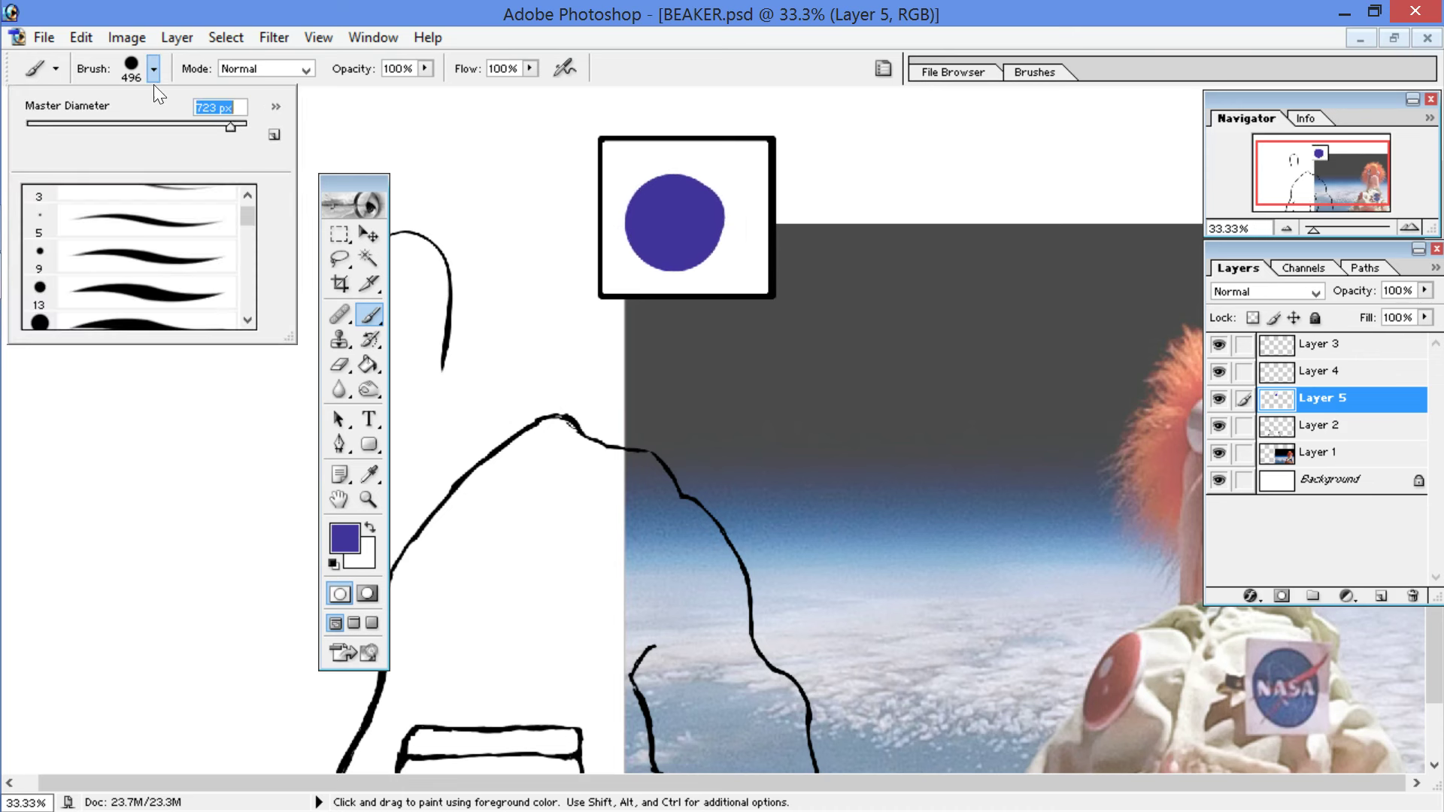
{"action": "key", "text": "Return"}
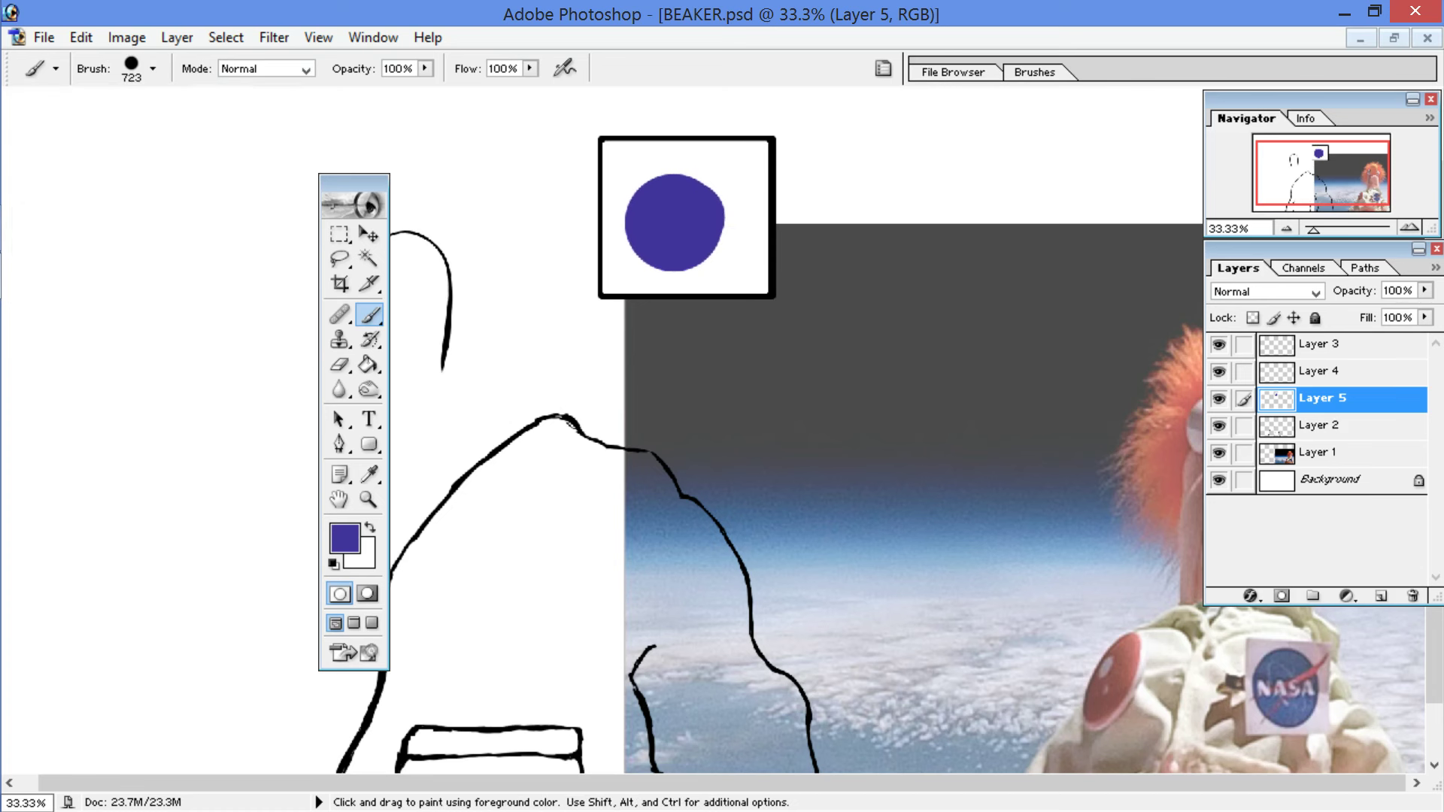
{"action": "left_click", "coordinate": [684, 233]}
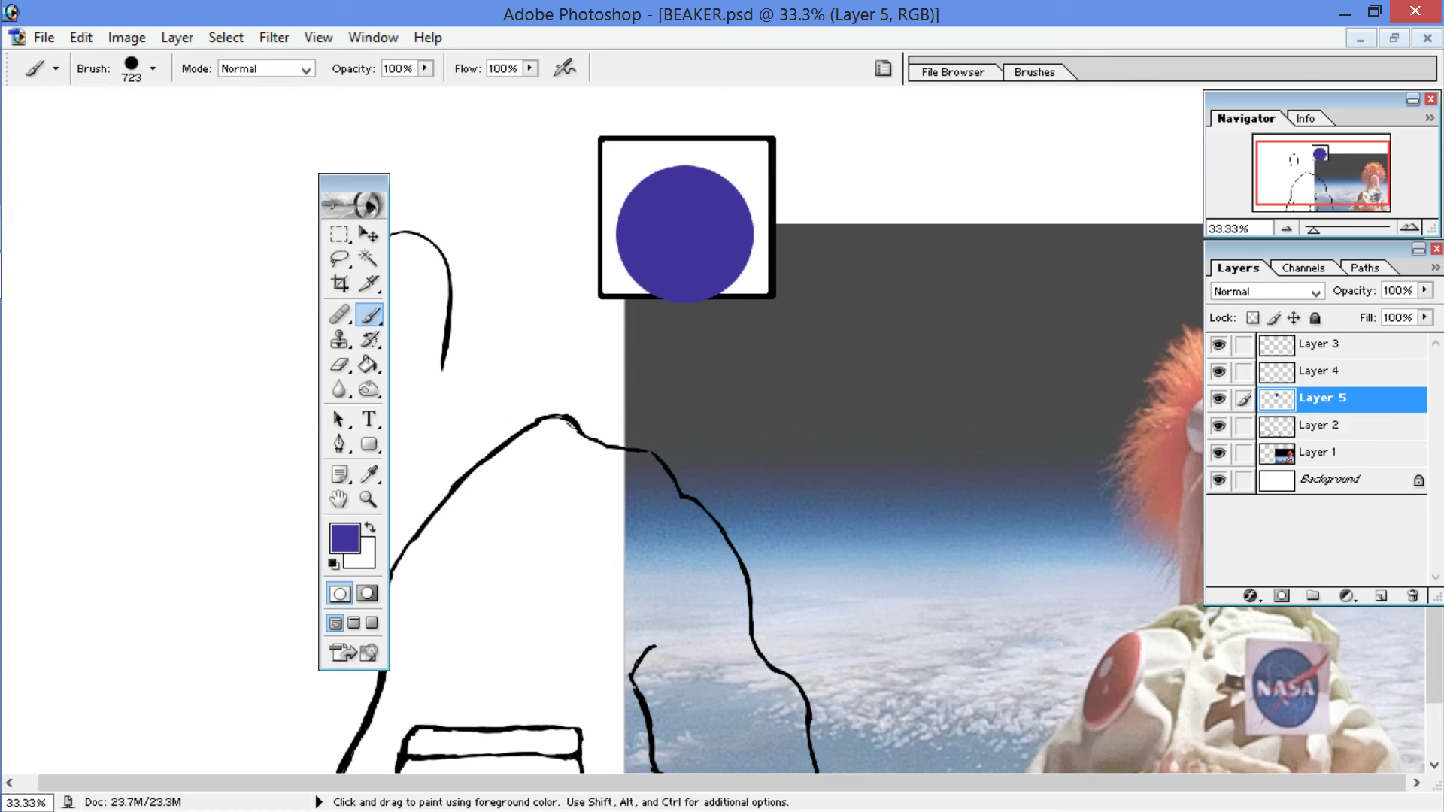
{"action": "key", "text": "ctrl+z"}
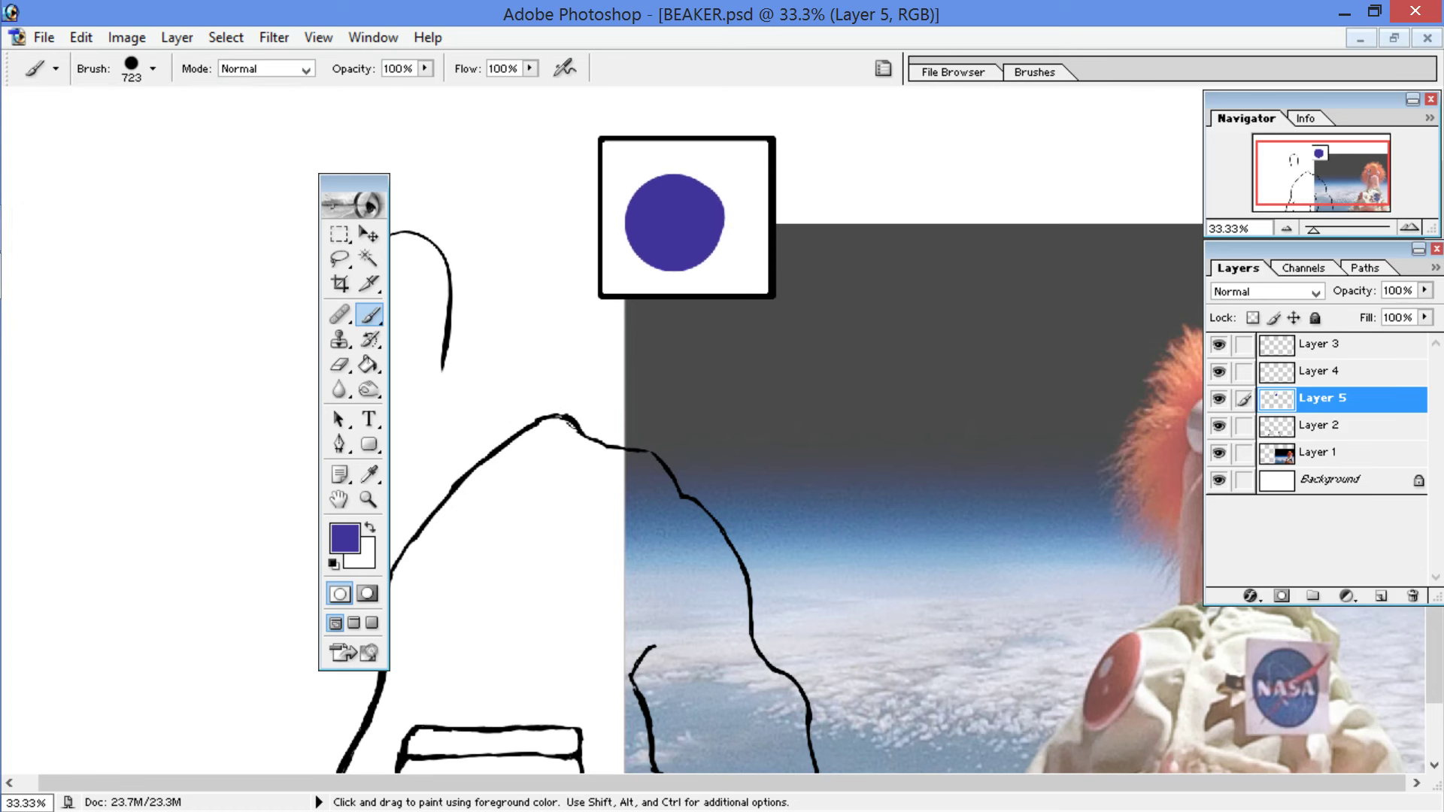
{"action": "key", "text": "ctrl+z"}
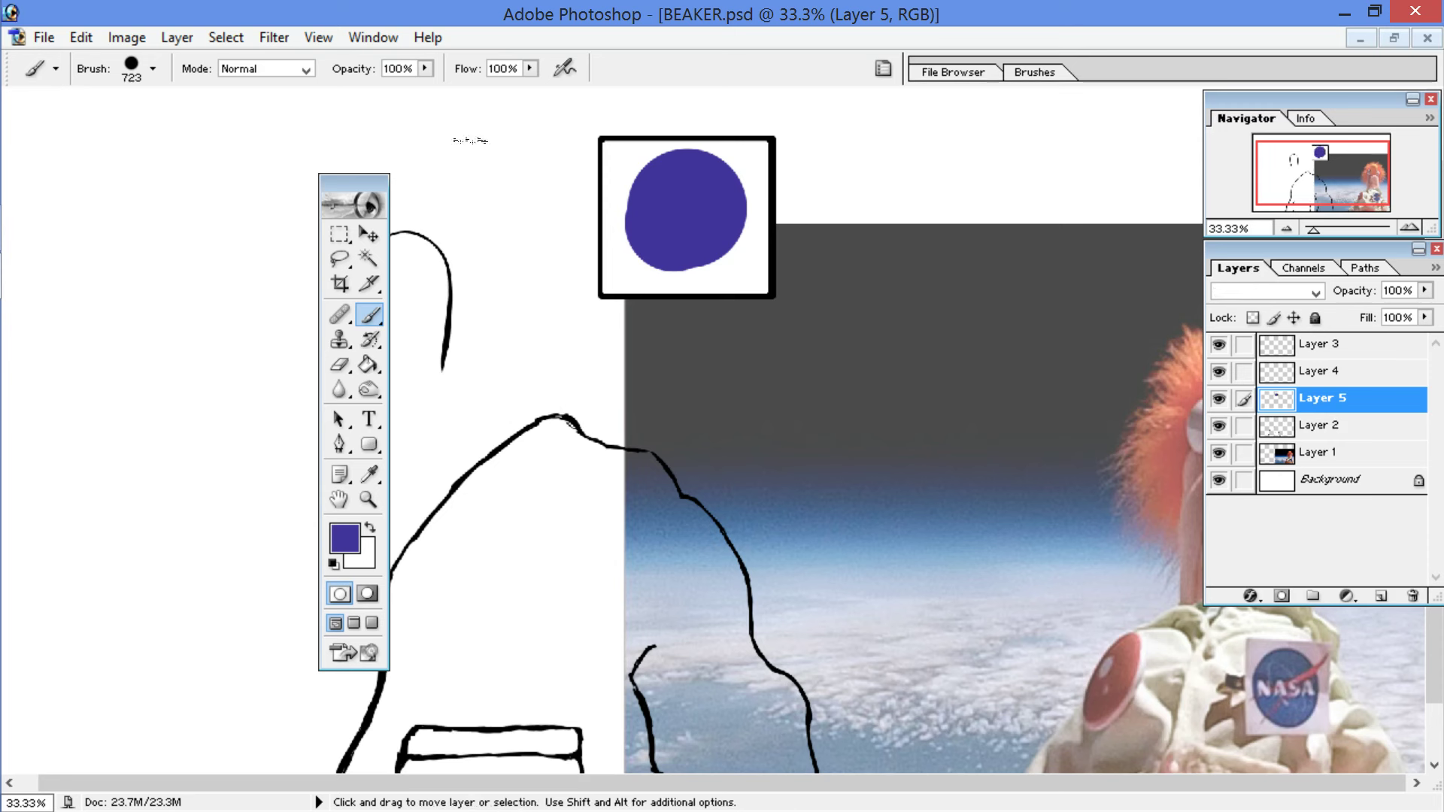
{"action": "key", "text": "ctrl+z"}
{"action": "key", "text": "ctrl+z"}
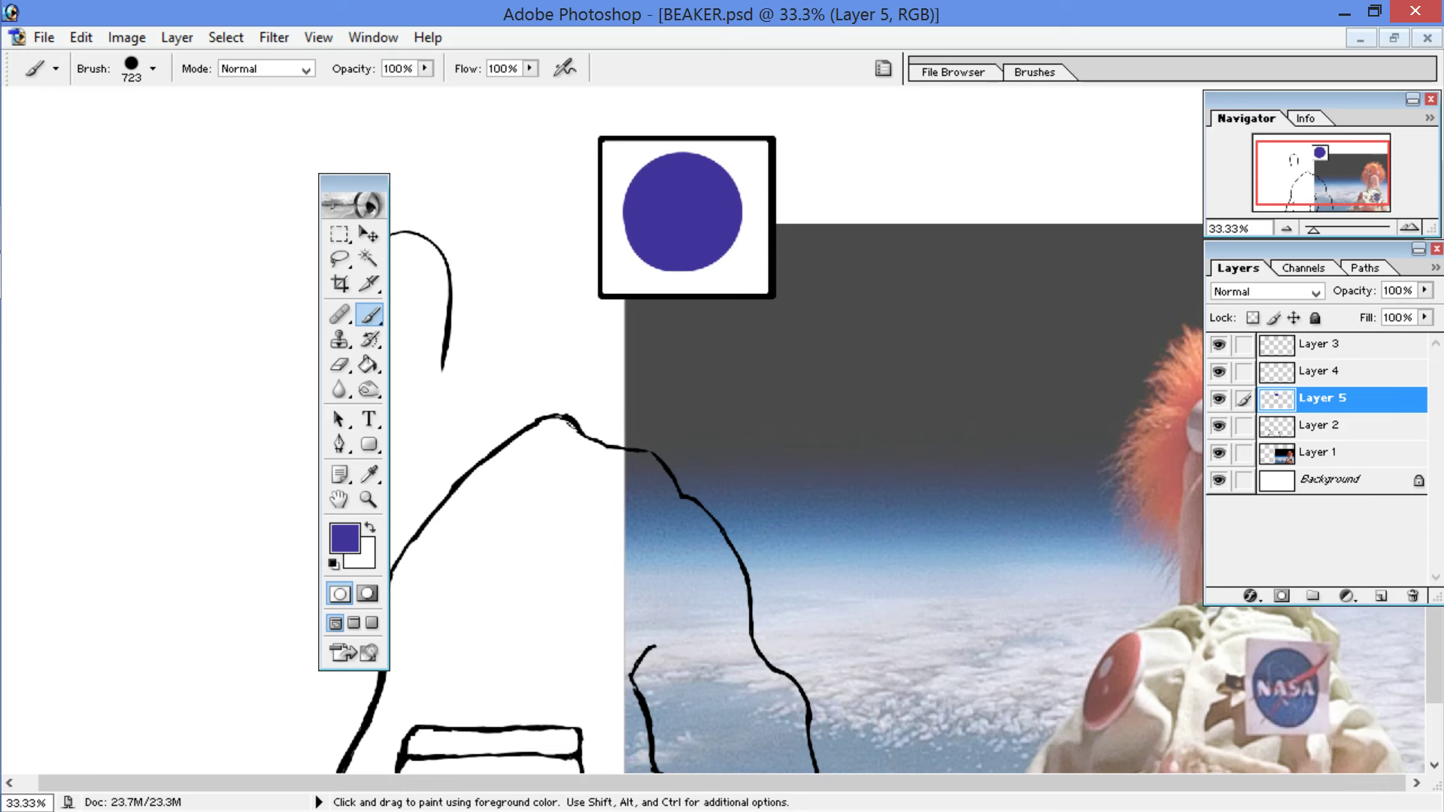
{"action": "key", "text": "ctrl+z"}
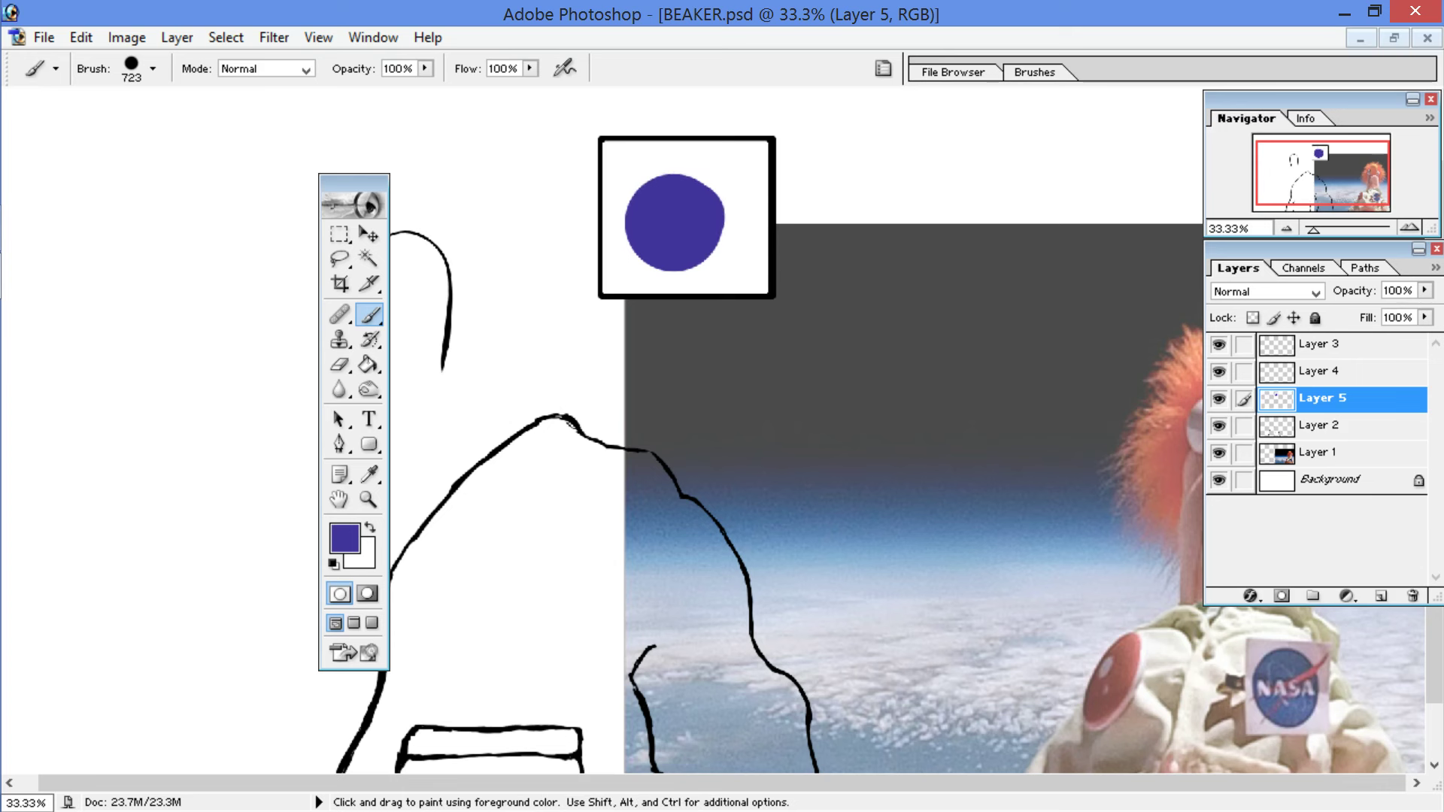
{"action": "key", "text": "ctrl+z"}
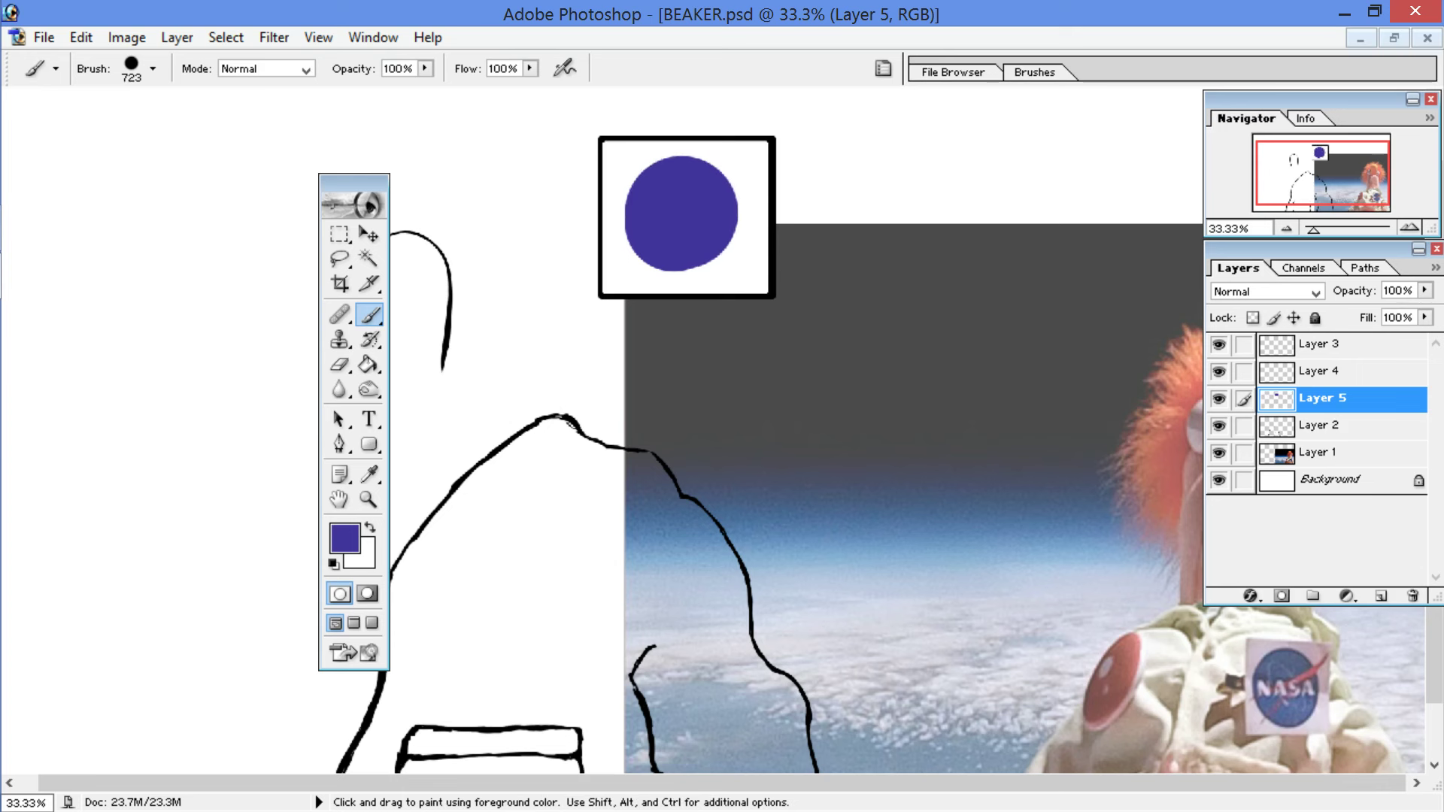
{"action": "key", "text": "ctrl+z"}
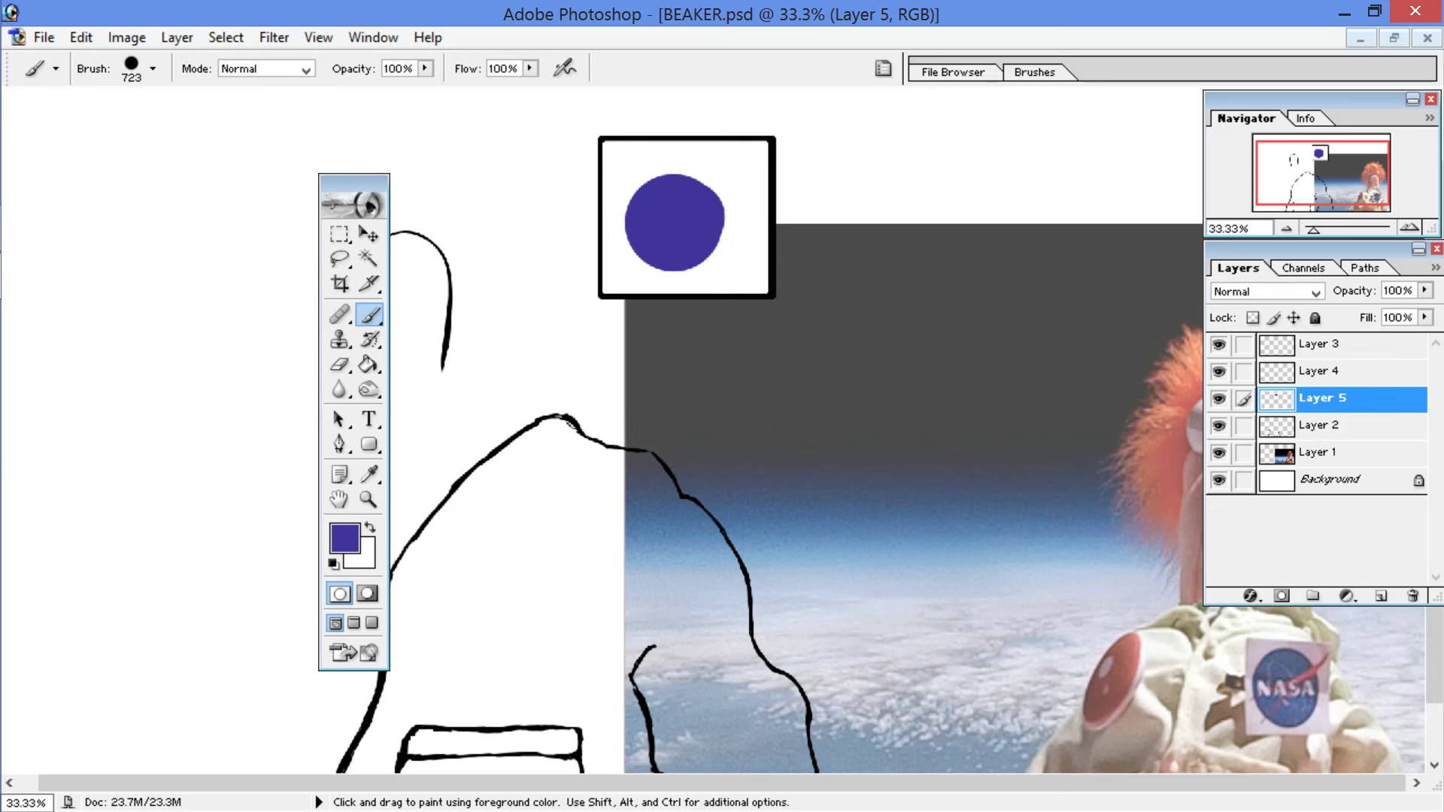
{"action": "key", "text": "ctrl+z"}
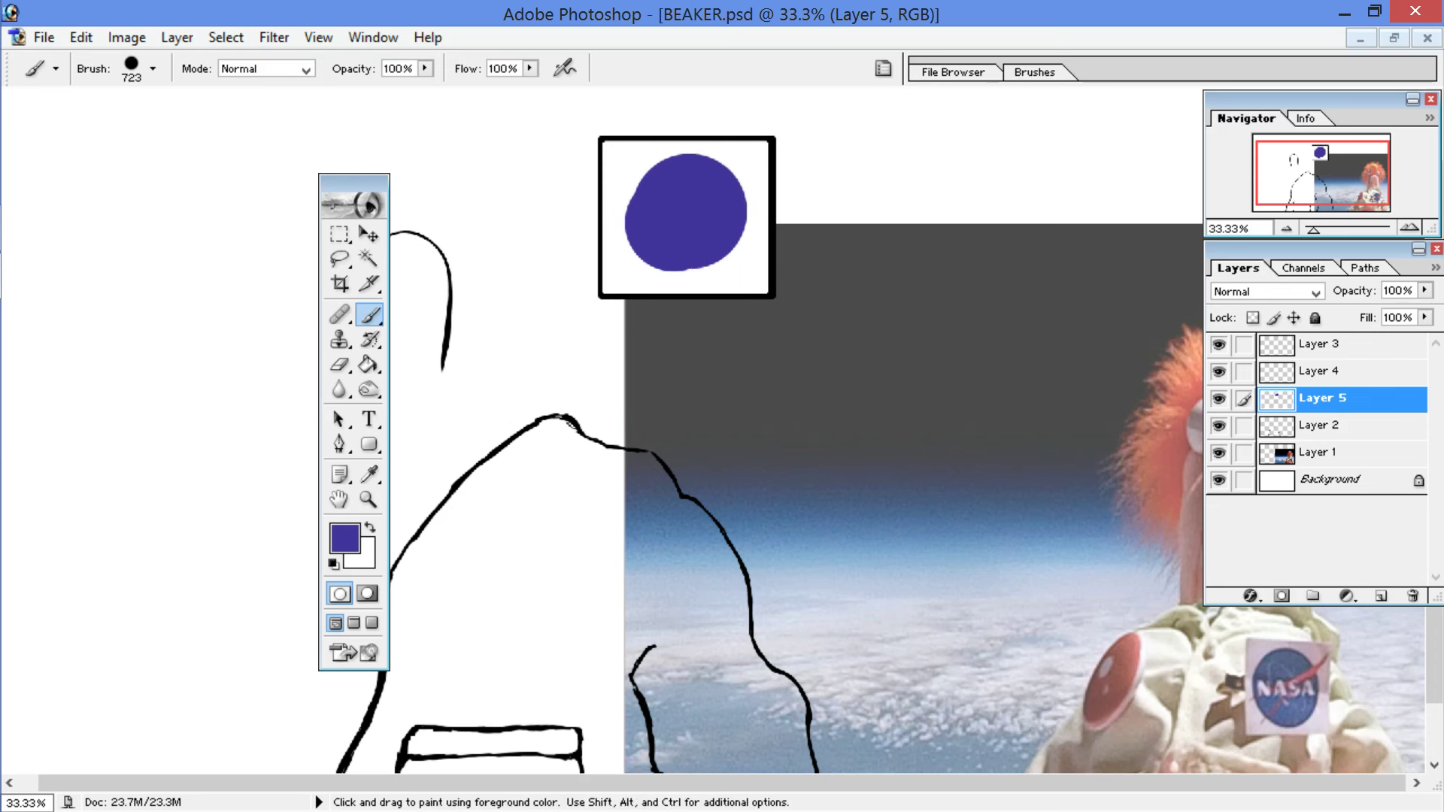
{"action": "key", "text": "ctrl+z"}
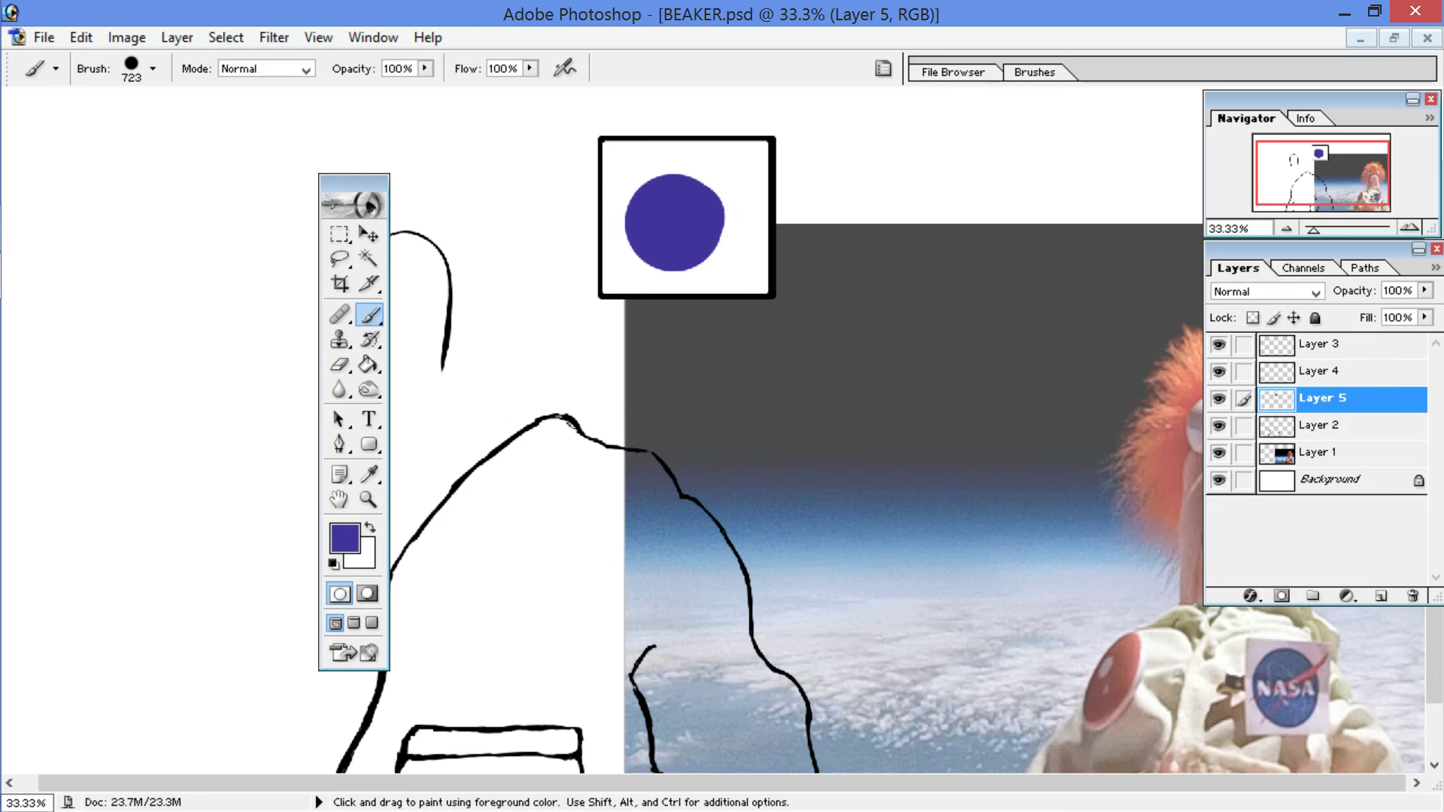
{"action": "key", "text": "ctrl+z"}
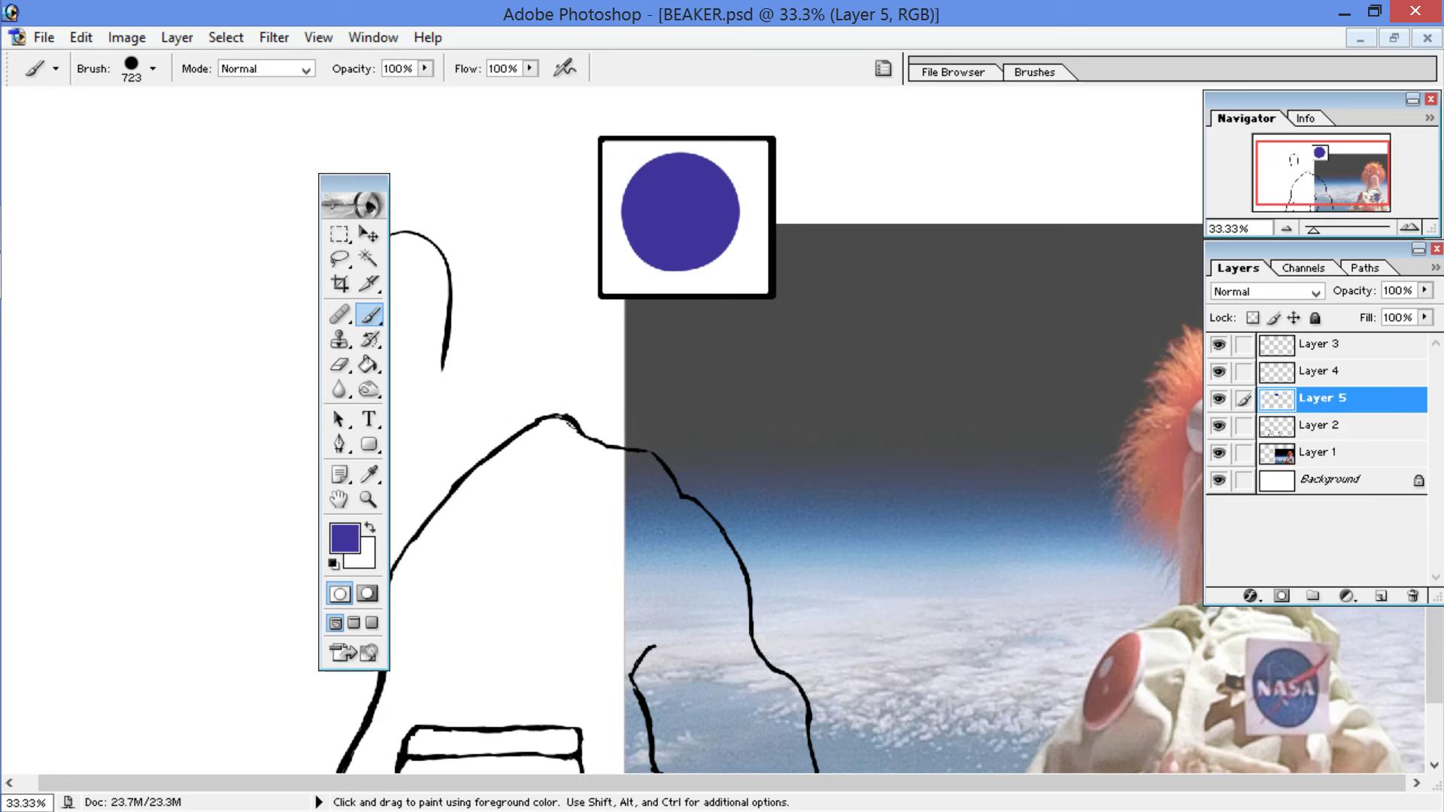
Step: Add a text box across the violet-blue disc, with the text size at 9 pt and the text colour white (FFFFFF)
{"action": "left_click", "coordinate": [370, 420]}
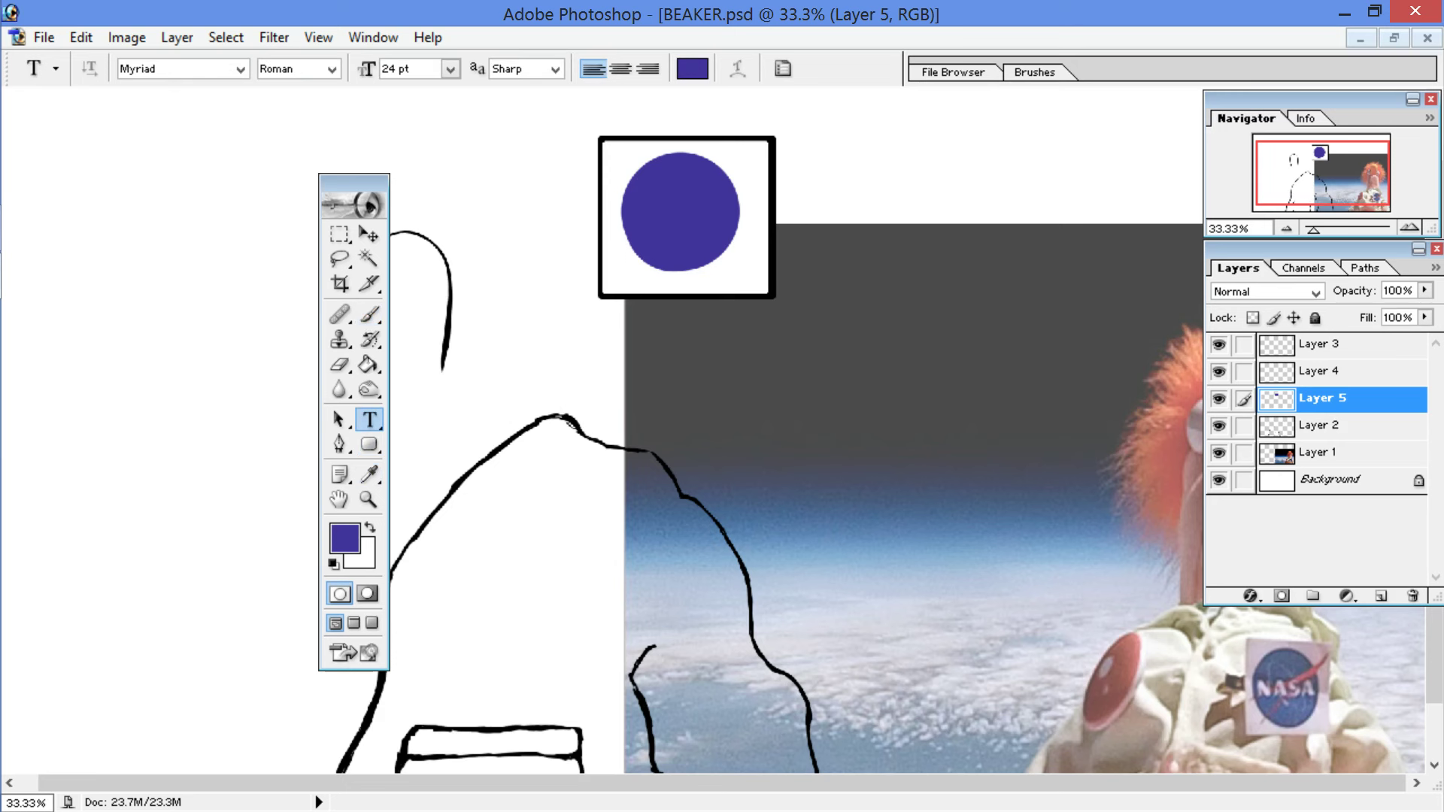
{"action": "left_click_drag", "start_coordinate": [676, 214], "coordinate": [761, 247]}
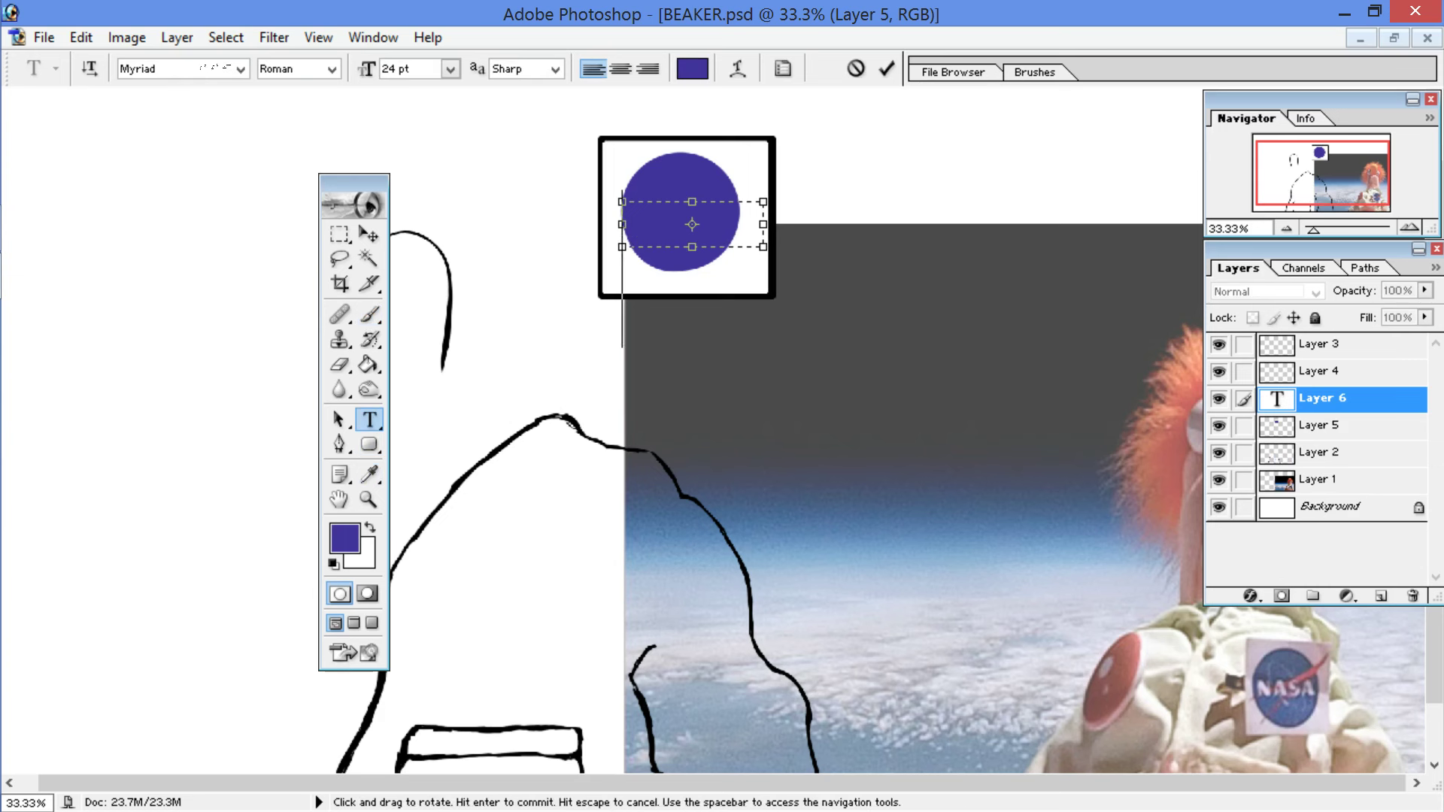
{"action": "left_click", "coordinate": [450, 68]}
{"action": "left_click", "coordinate": [446, 173]}
{"action": "left_click", "coordinate": [692, 68]}
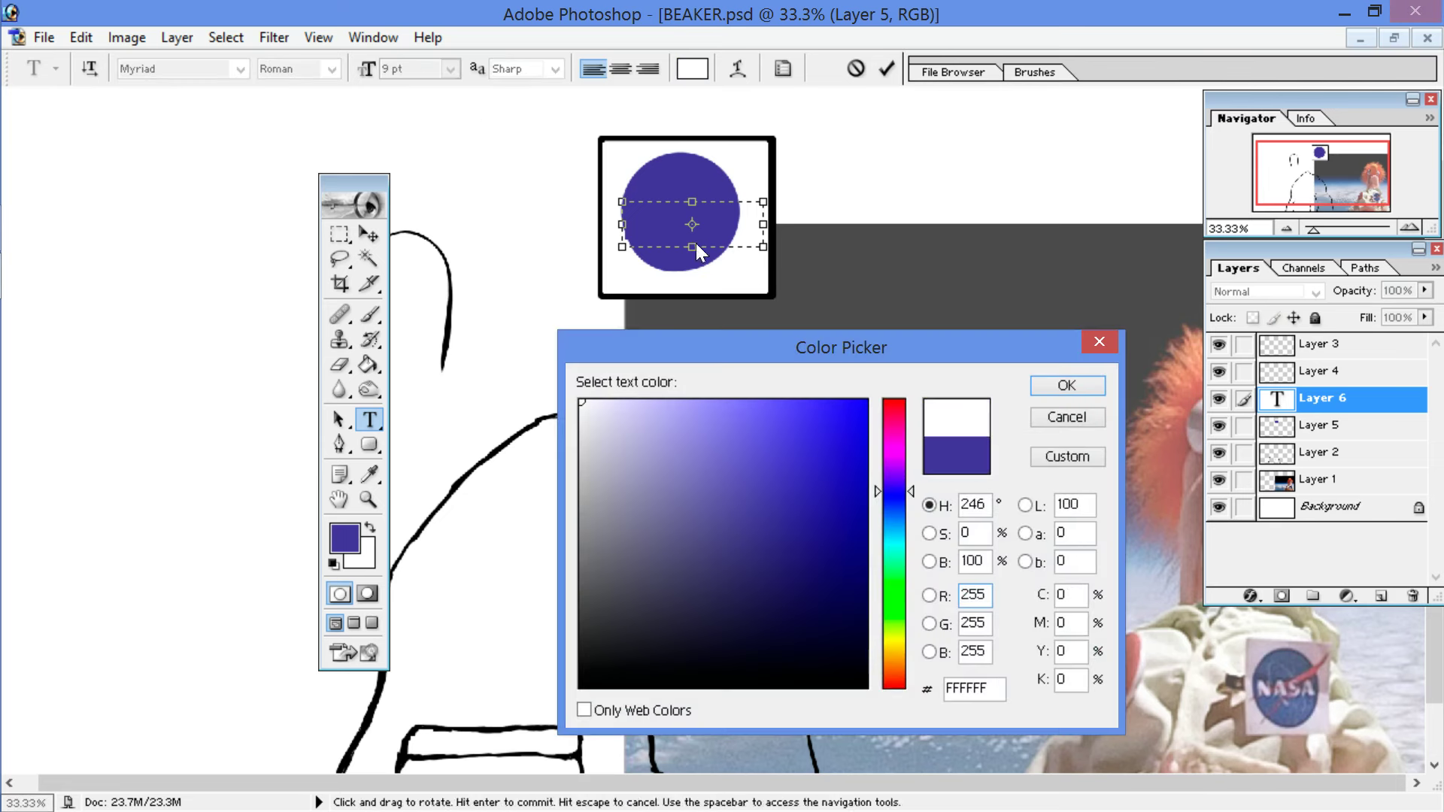
{"action": "left_click", "coordinate": [1067, 387]}
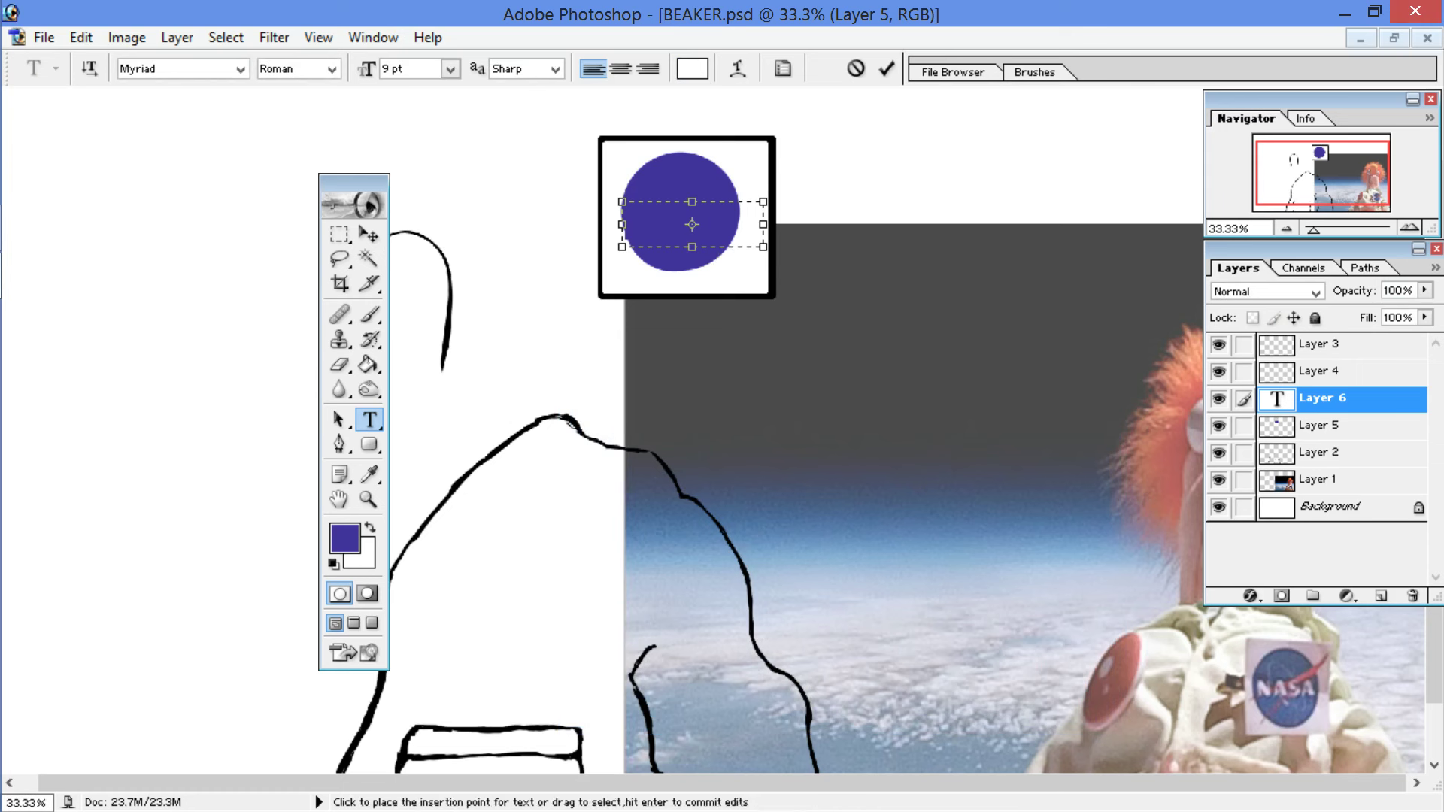
Step: Set the text colour to white again and enter "nasa" in the text box on the disc
{"action": "left_click_drag", "start_coordinate": [719, 225], "coordinate": [622, 225]}
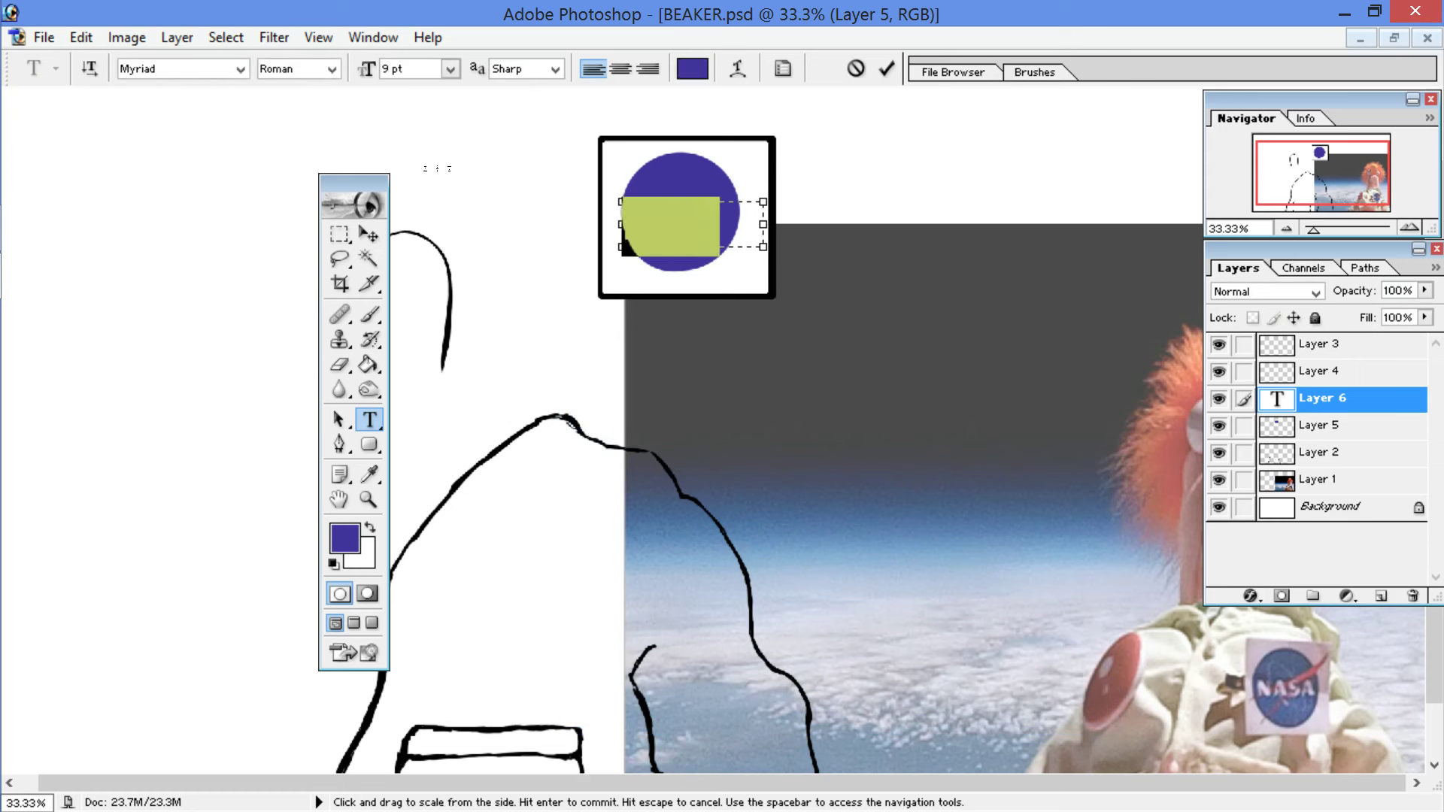
{"action": "key", "text": "ctrl+h"}
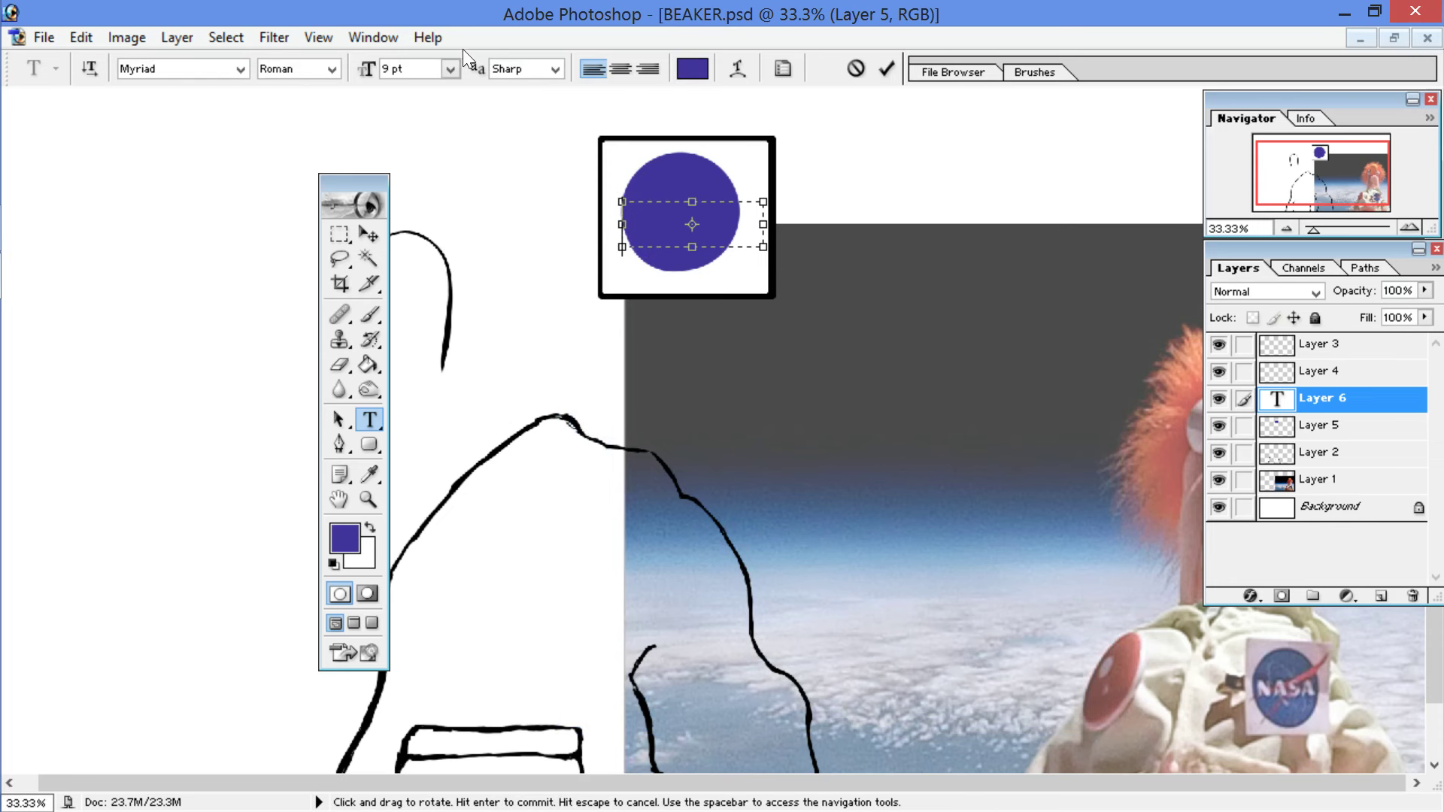
{"action": "left_click", "coordinate": [698, 73]}
{"action": "left_click", "coordinate": [460, 265]}
{"action": "key", "text": "Return"}
{"action": "type", "text": "n"}
{"action": "key", "text": "BackSpace"}
{"action": "type", "text": "n a"}
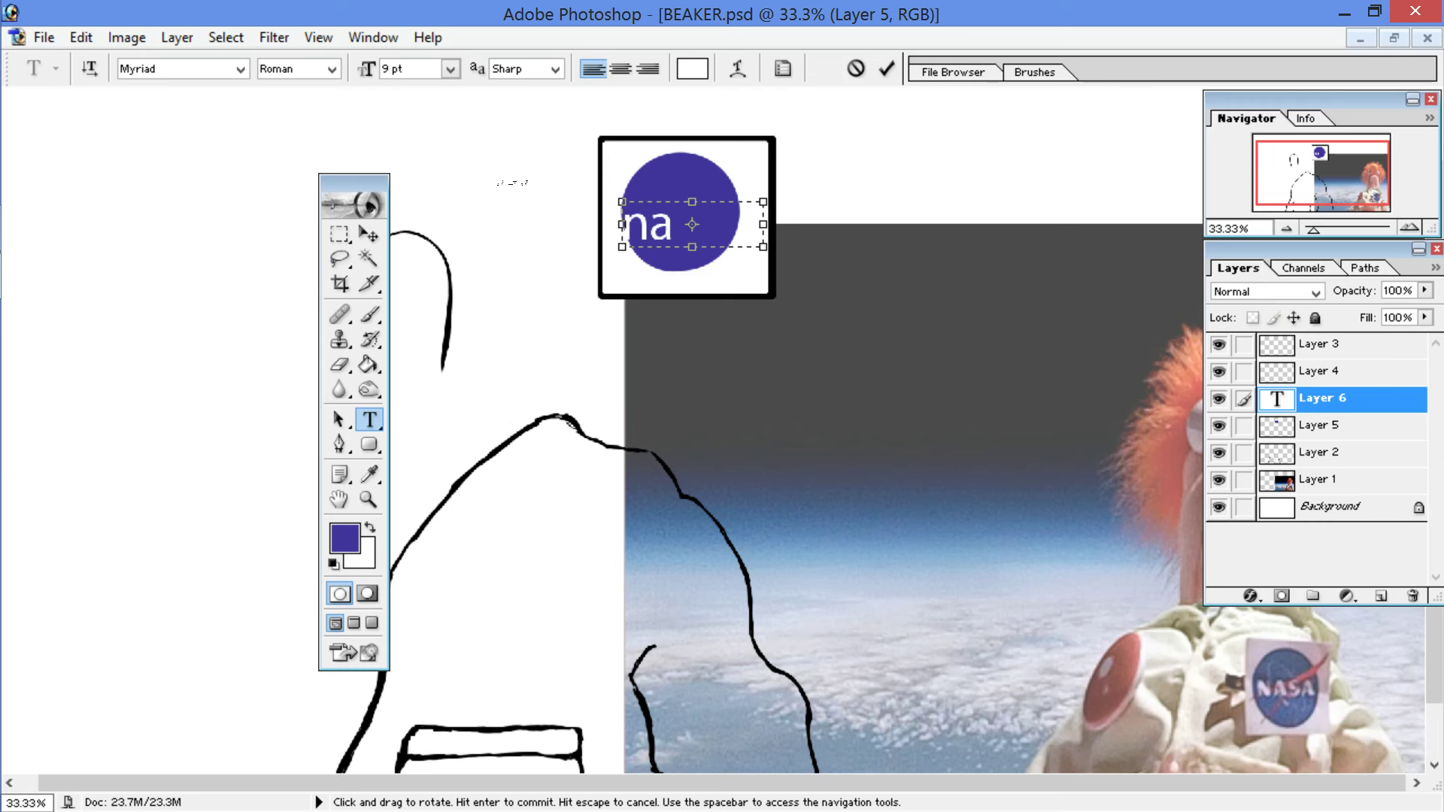
{"action": "type", "text": "sa"}
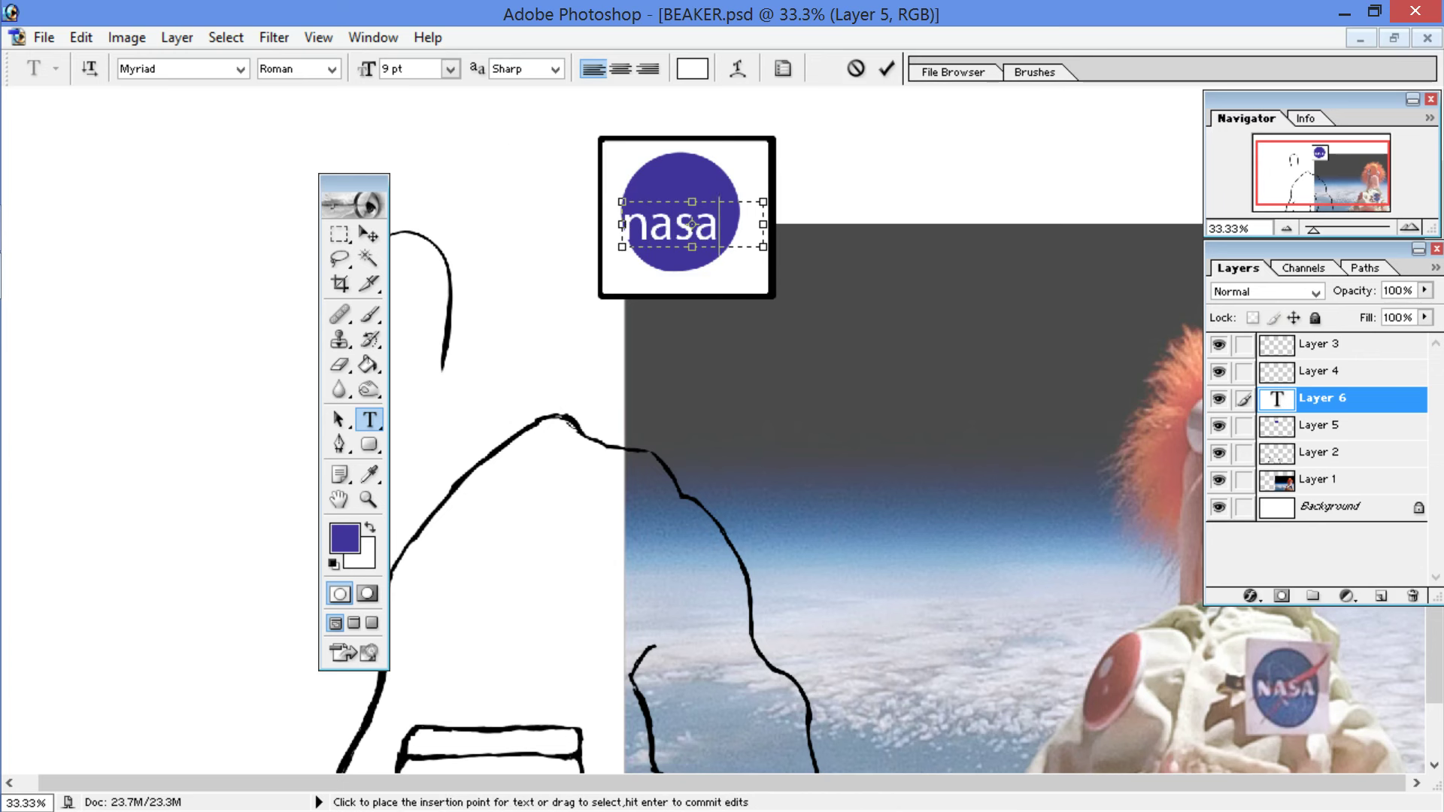
Step: Enlarge the text box upward and to the right, and set the "nasa" text to the Sakkal Majalla font
{"action": "left_click_drag", "start_coordinate": [762, 201], "coordinate": [821, 185]}
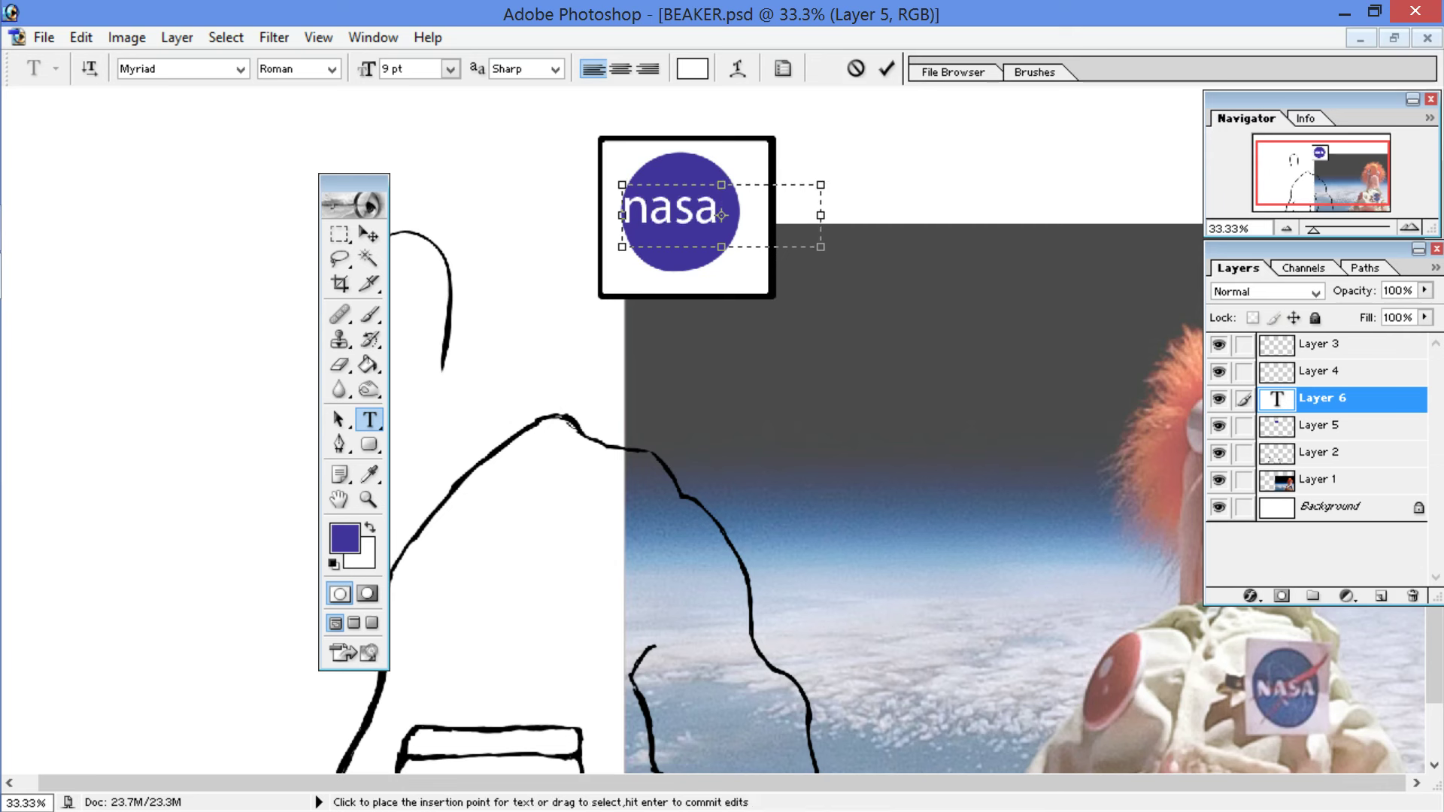
{"action": "key", "text": "ctrl+a"}
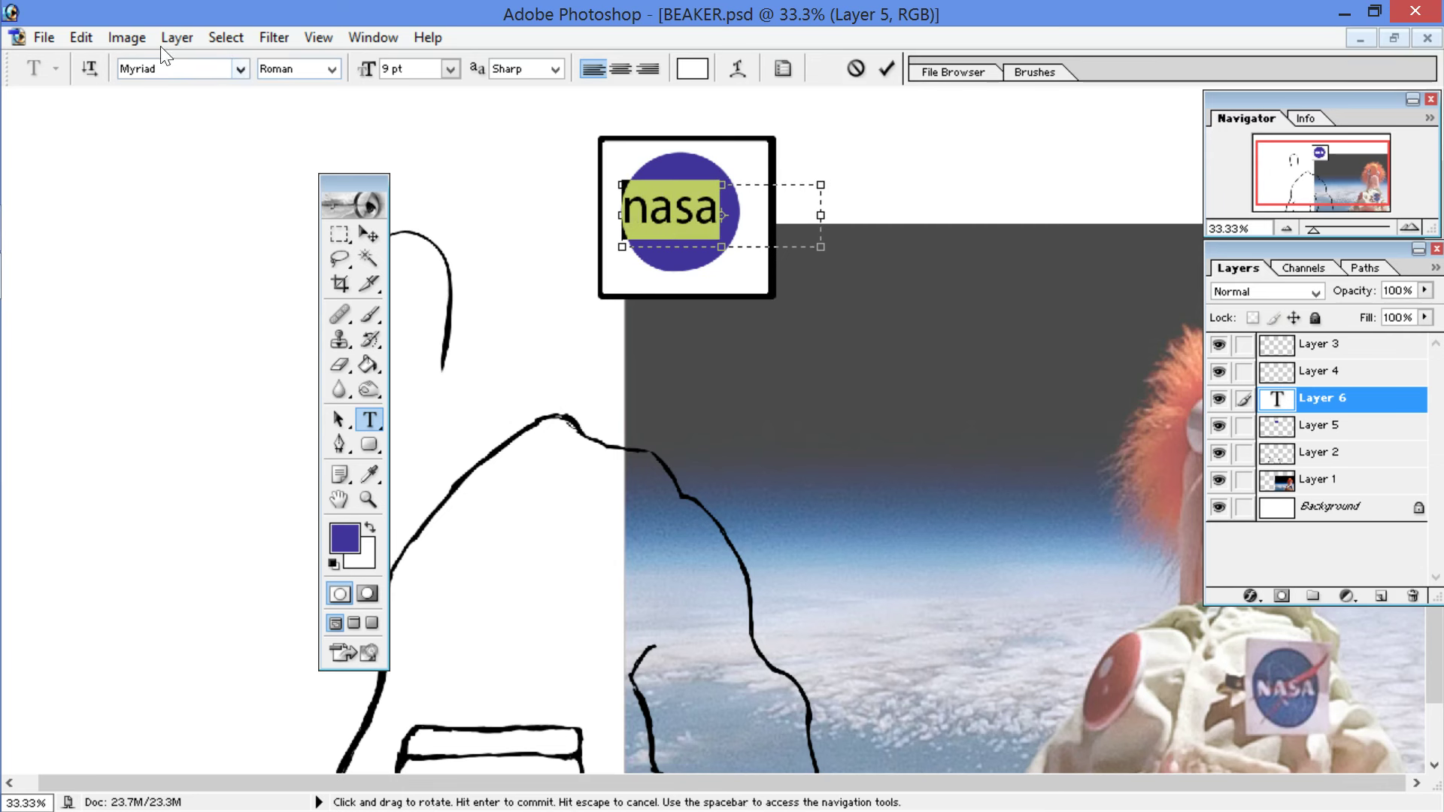
{"action": "left_click", "coordinate": [165, 70]}
{"action": "left_click", "coordinate": [173, 196]}
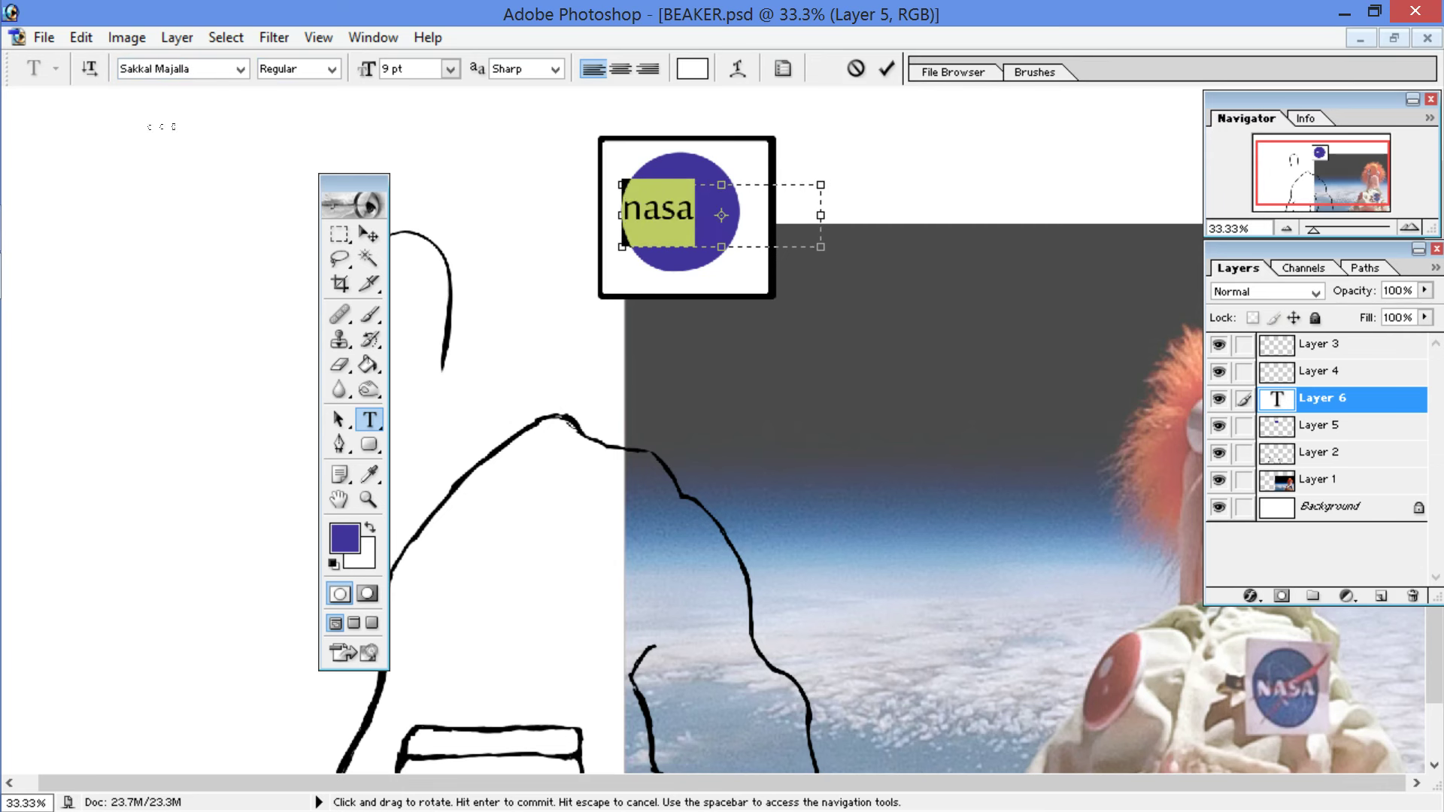
Step: Replace the text with "NASA" in capitals and set its style to Bold
{"action": "key", "text": "BackSpace"}
{"action": "type", "text": "n"}
{"action": "key", "text": "BackSpace"}
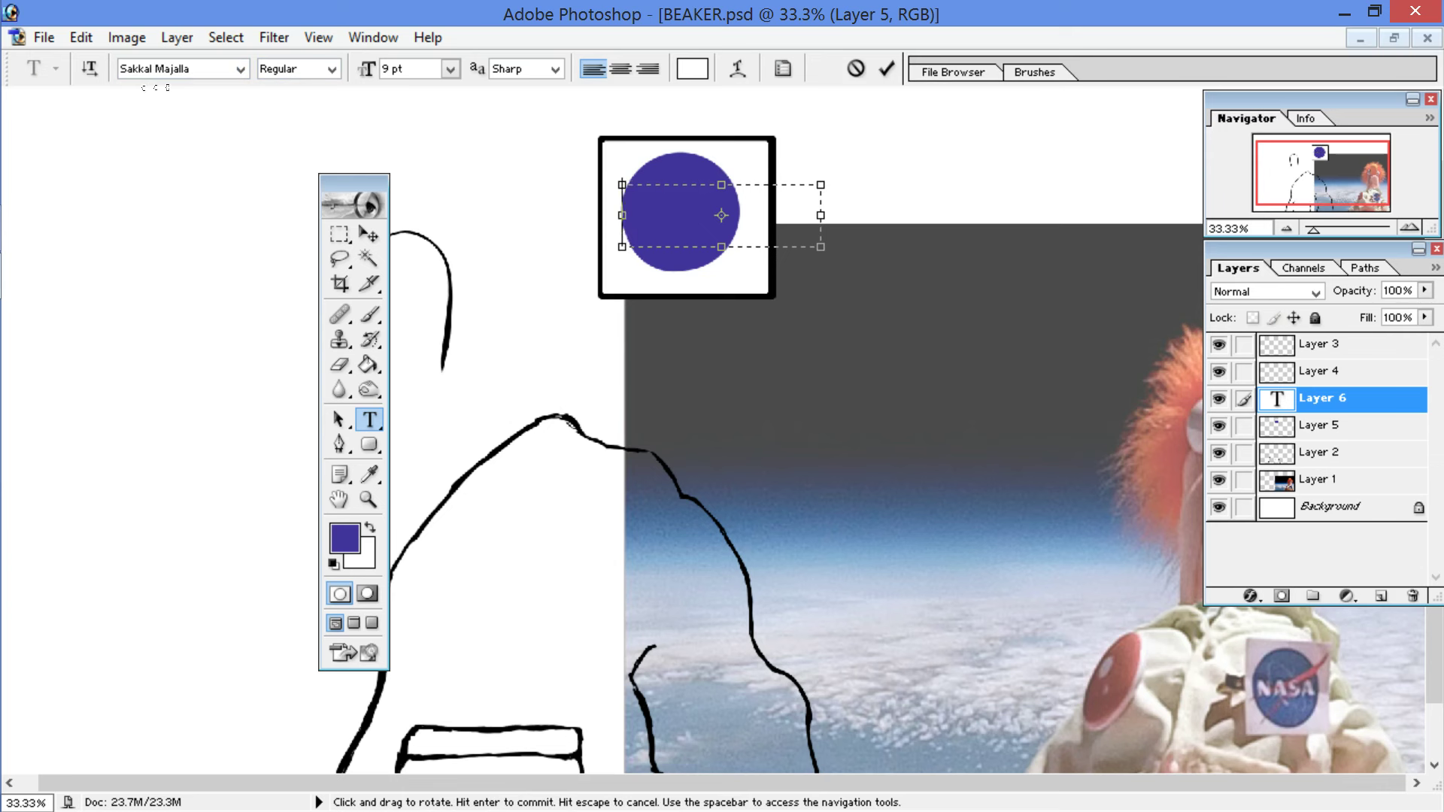
{"action": "type", "text": "NASA"}
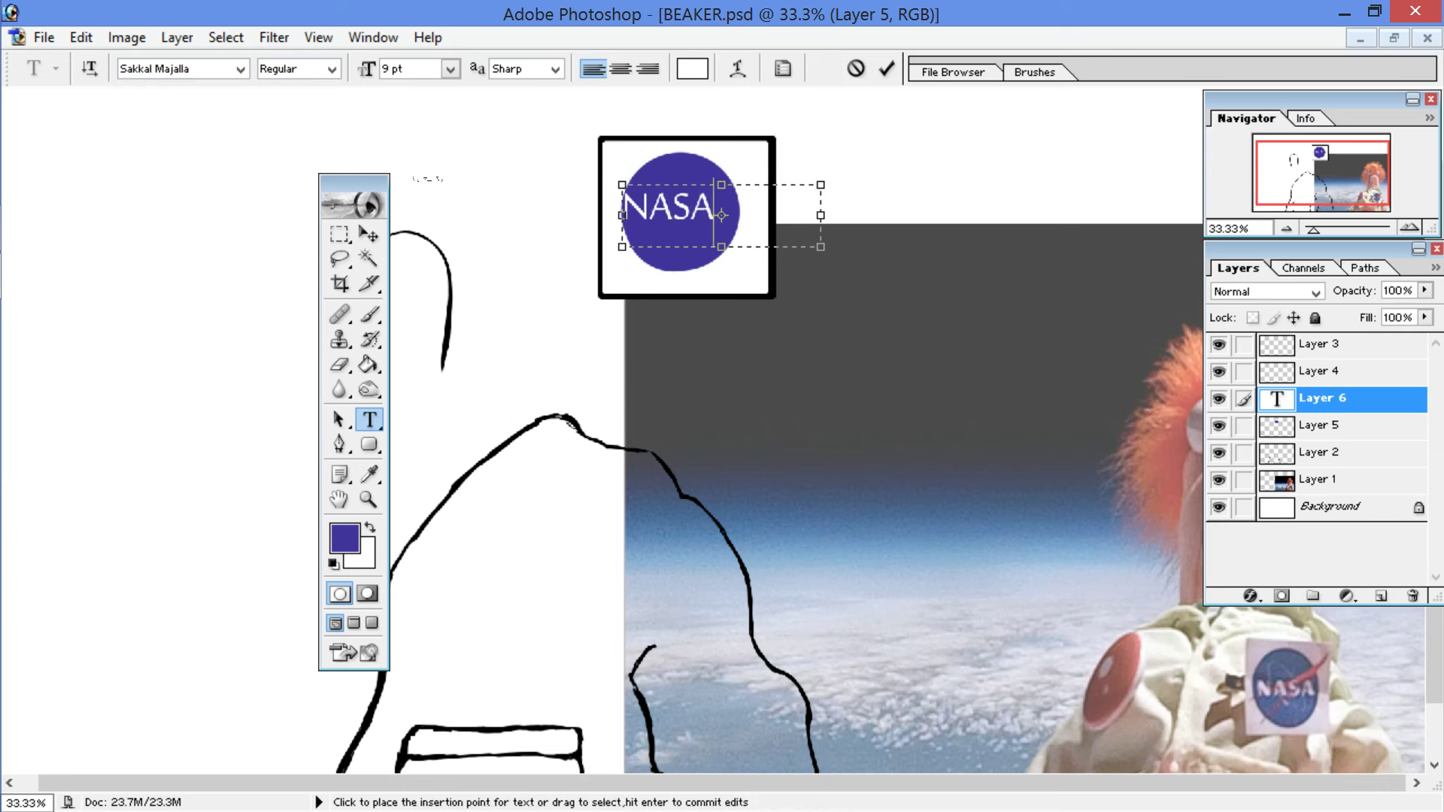
{"action": "key", "text": "shift+Left"}
{"action": "left_click_drag", "start_coordinate": [692, 214], "coordinate": [622, 215]}
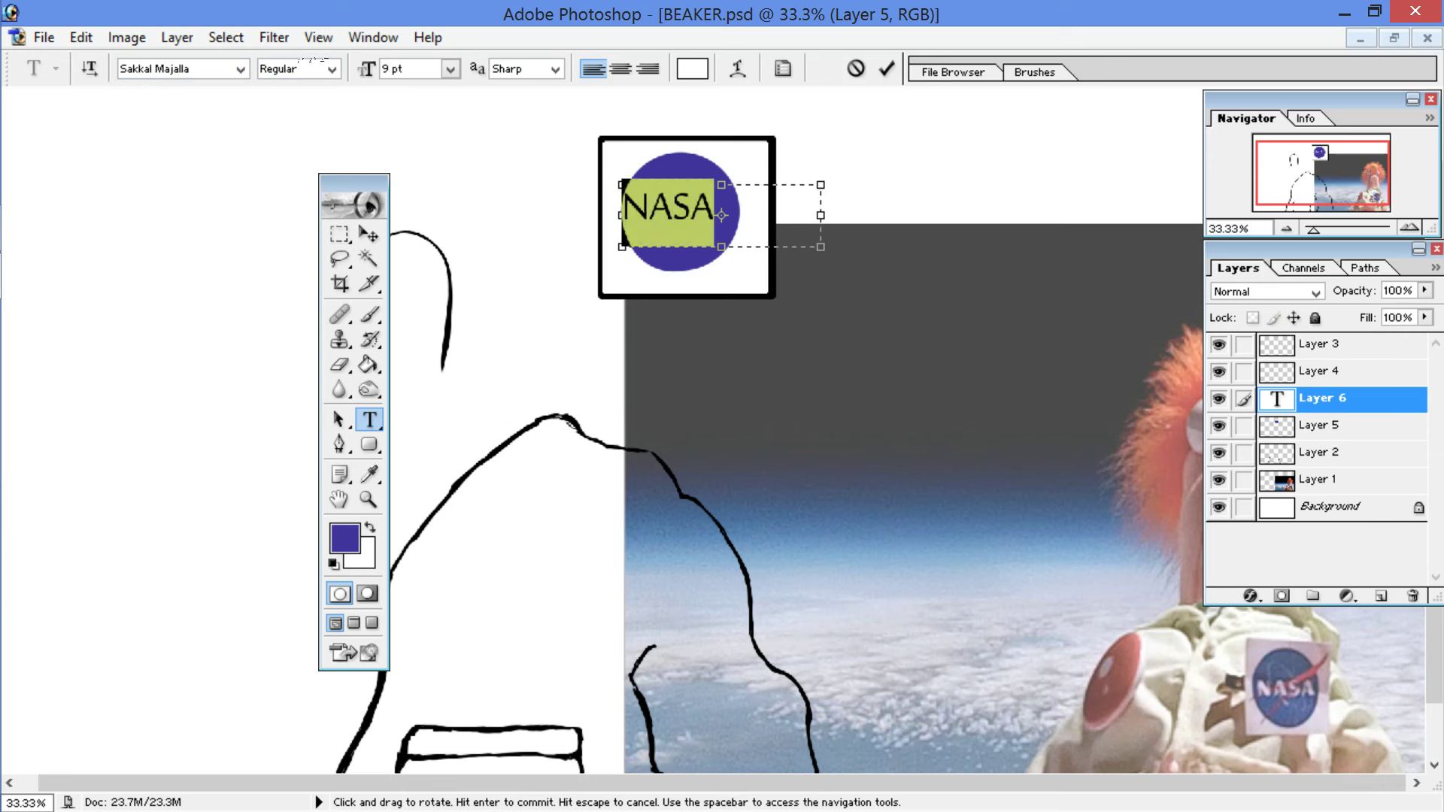
{"action": "left_click", "coordinate": [331, 68]}
{"action": "left_click", "coordinate": [330, 101]}
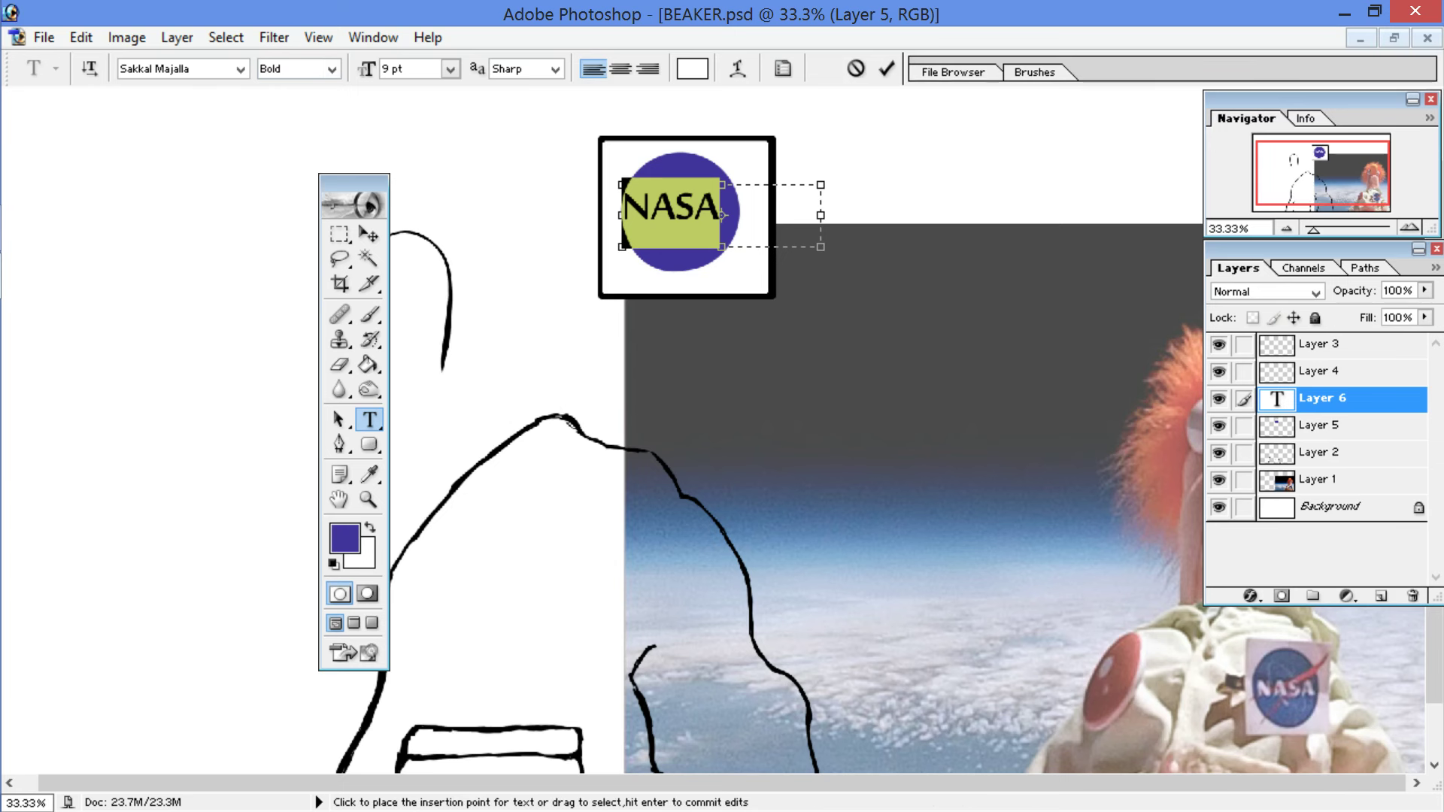
Step: Shift the NASA text towards the disc's centre and shrink the text box to the square's right border
{"action": "left_click", "coordinate": [720, 214]}
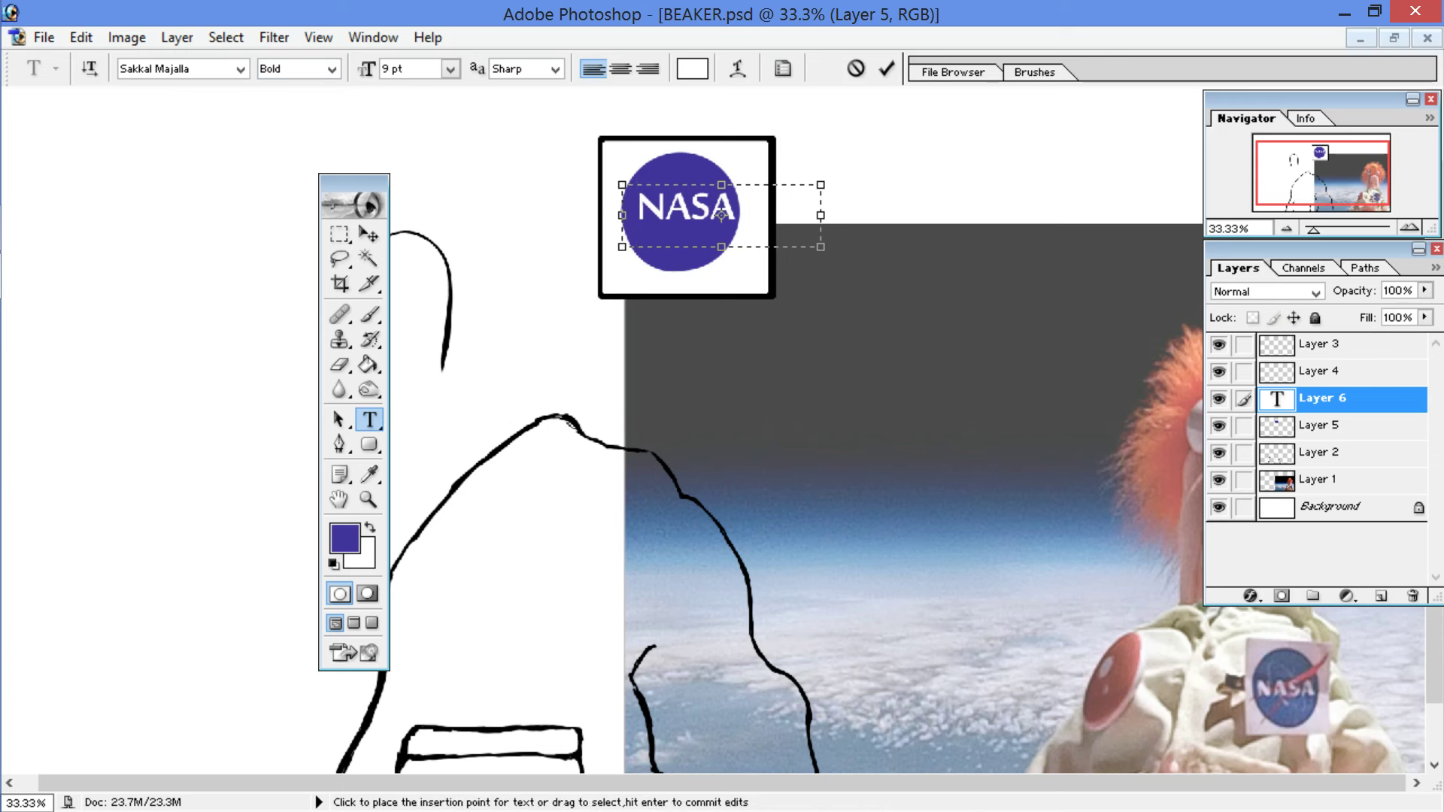
{"action": "key", "text": "BackSpace"}
{"action": "left_click_drag", "start_coordinate": [702, 214], "coordinate": [726, 215]}
{"action": "left_click", "coordinate": [726, 215]}
{"action": "left_click_drag", "start_coordinate": [820, 247], "coordinate": [774, 234]}
Step: Finish editing the NASA text and move it slightly right and down to centre it on the disc
{"action": "mouse_move", "coordinate": [683, 209]}
{"action": "left_mouse_down"}
{"action": "mouse_move", "coordinate": [727, 209]}
{"action": "mouse_move", "coordinate": [682, 209]}
{"action": "left_mouse_up"}
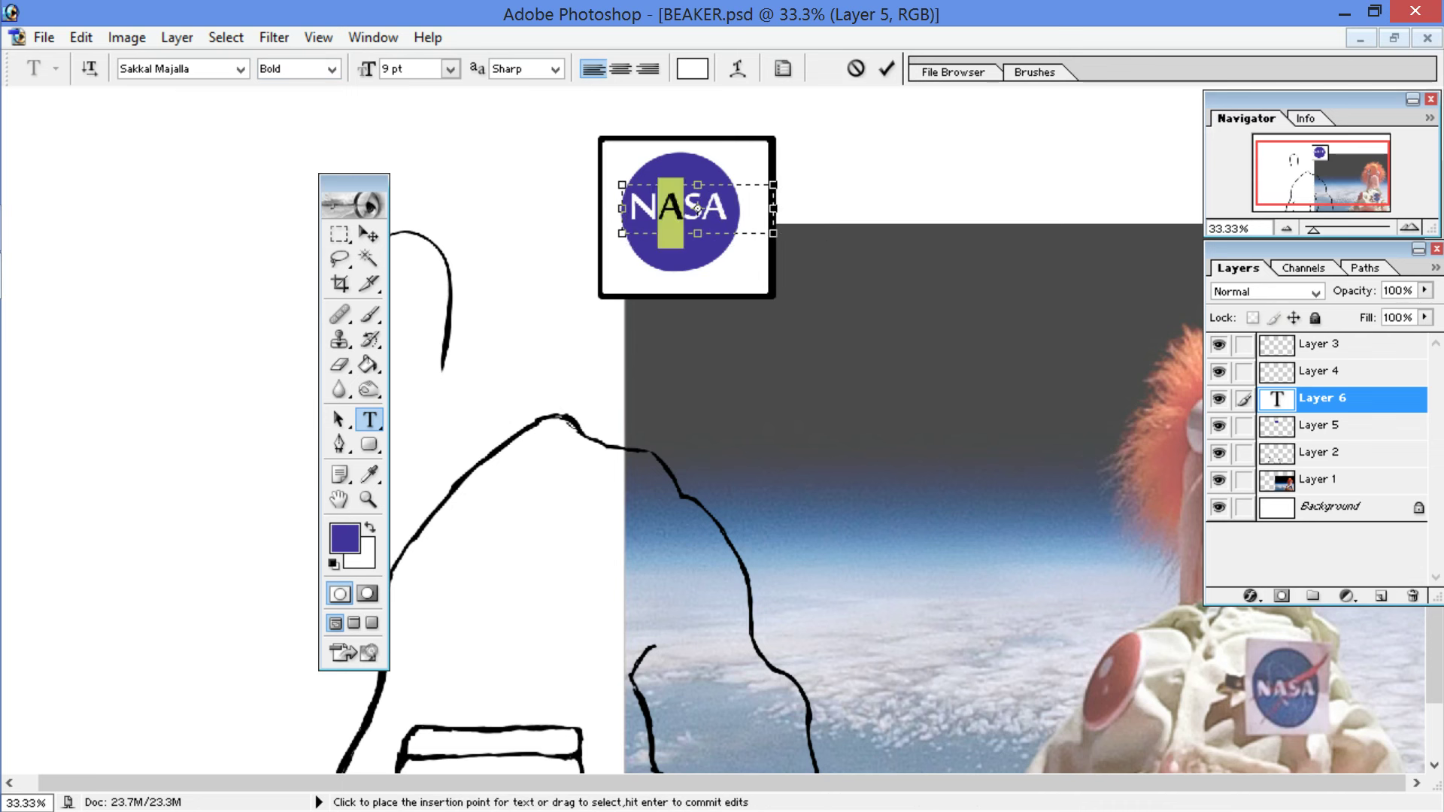
{"action": "left_click", "coordinate": [734, 209]}
{"action": "key", "text": "shift+Left"}
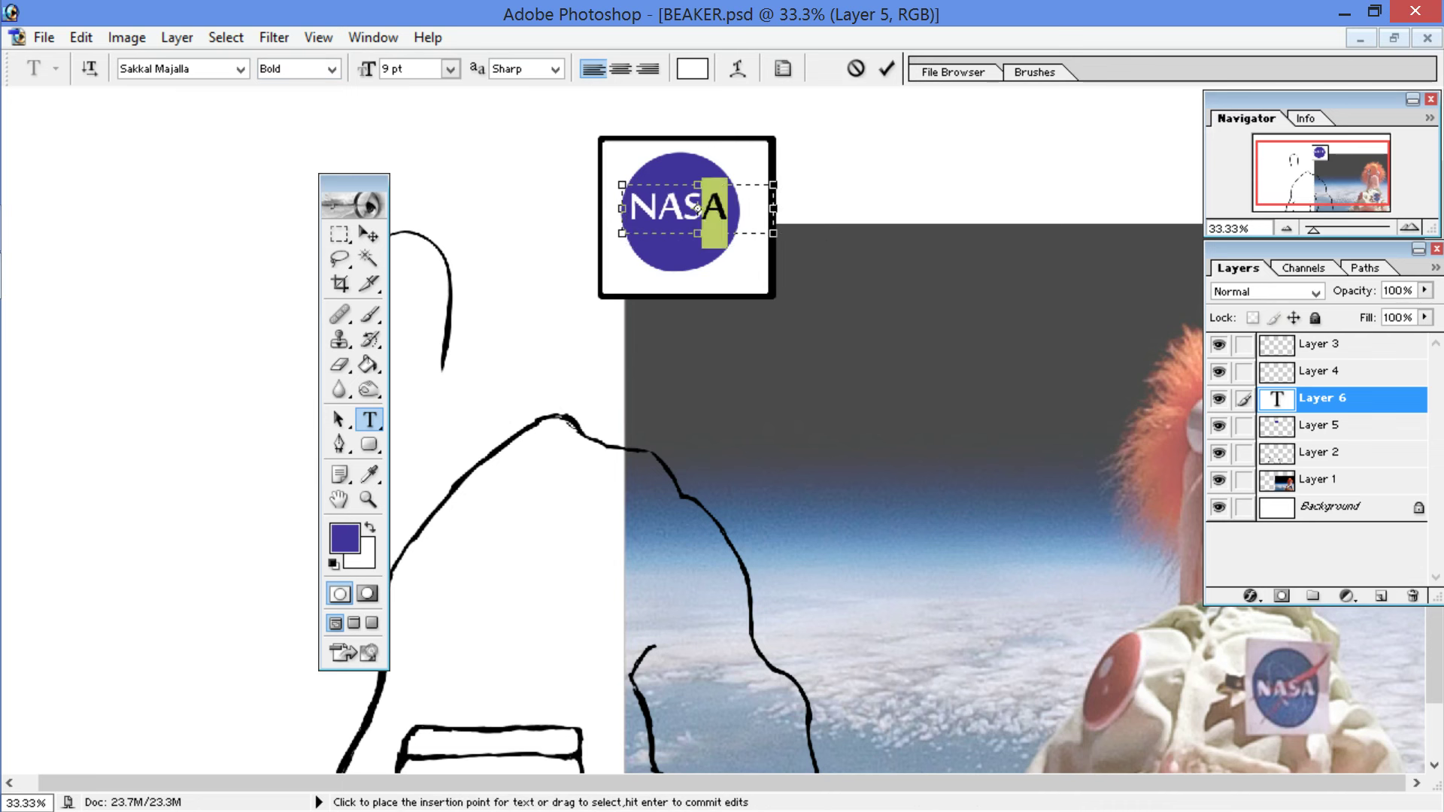
{"action": "left_click", "coordinate": [368, 234]}
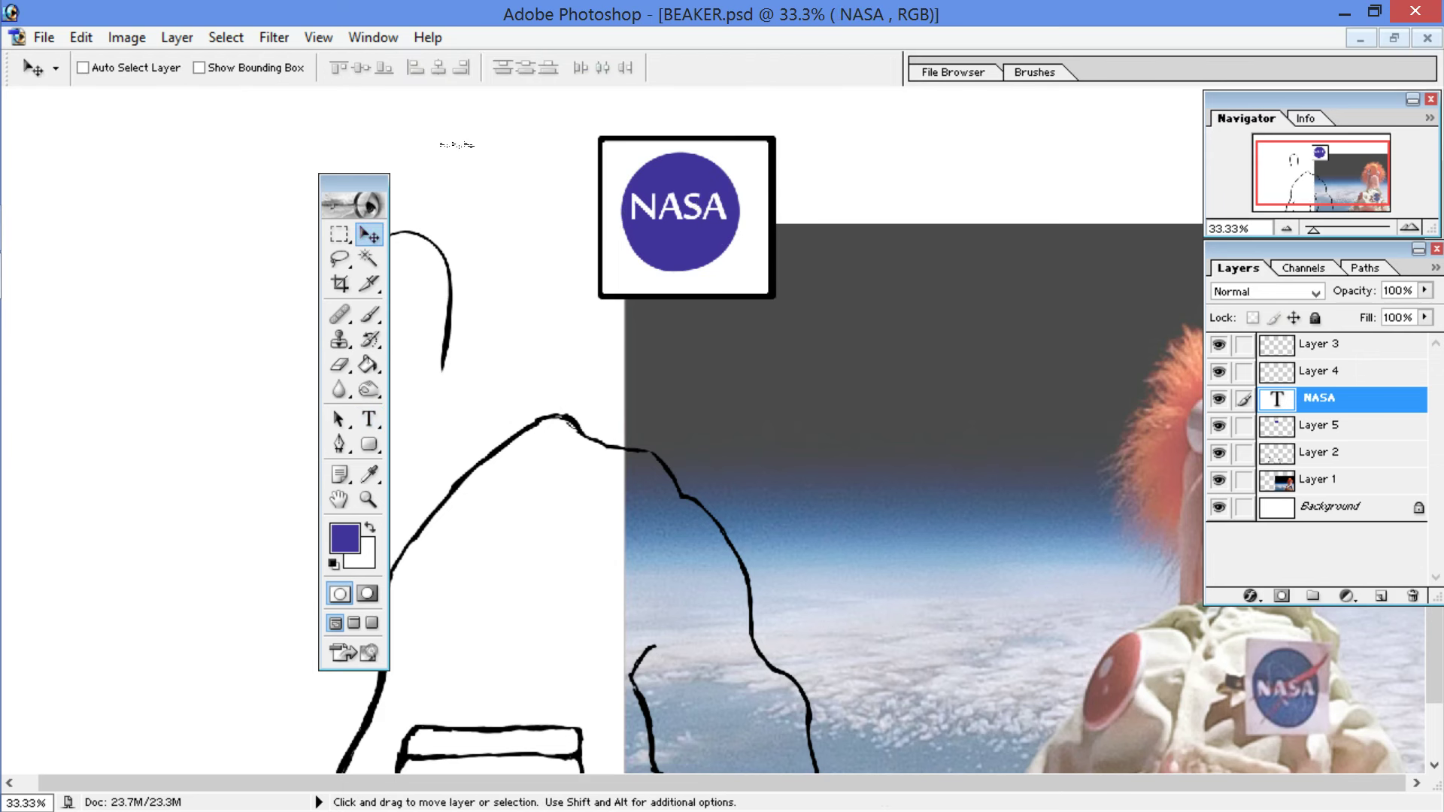
{"action": "left_click_drag", "start_coordinate": [487, 147], "coordinate": [470, 142]}
{"action": "left_click_drag", "start_coordinate": [469, 141], "coordinate": [471, 138]}
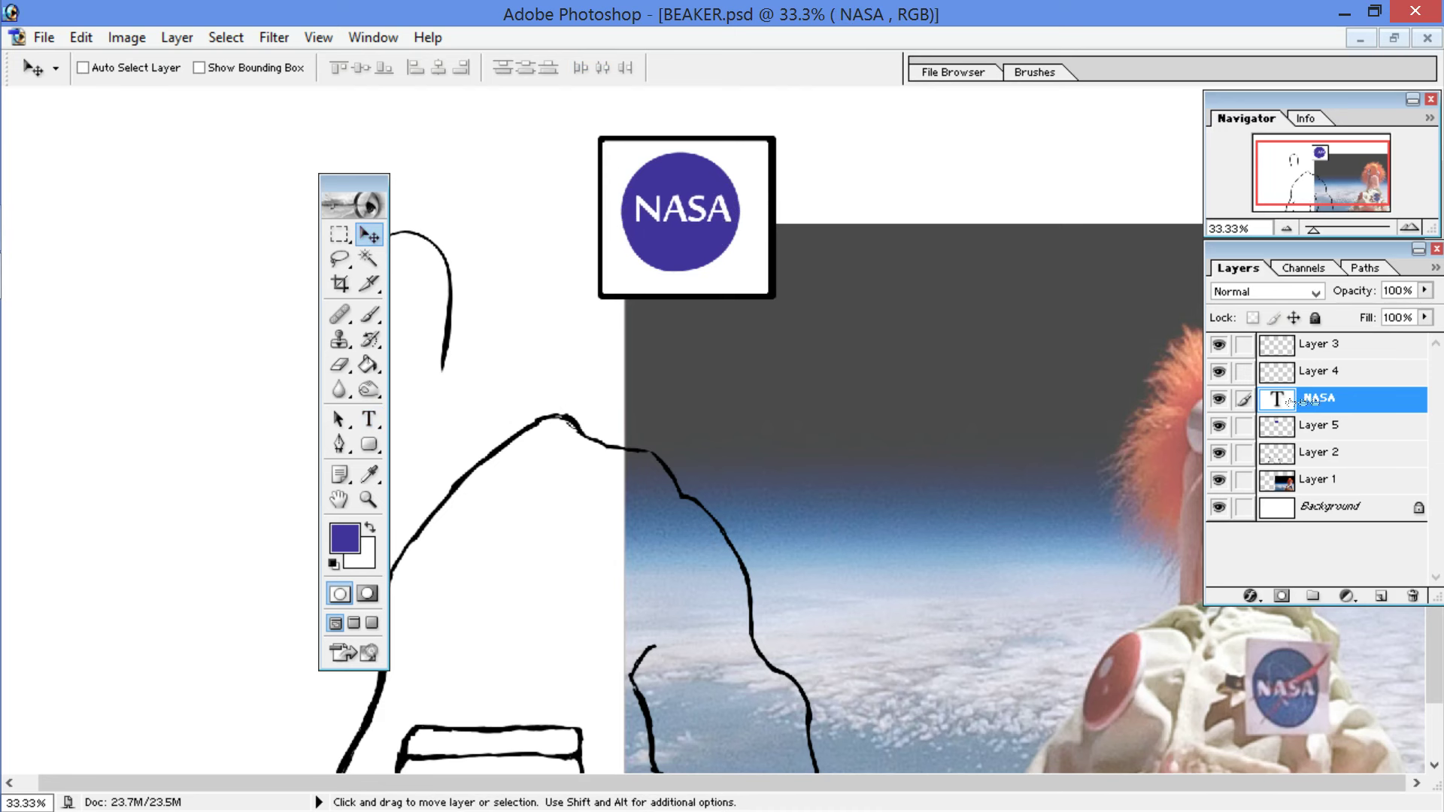
Step: Make Layer 5 the active layer and check its contents by hiding and showing it again
{"action": "left_click", "coordinate": [1312, 426]}
{"action": "left_click", "coordinate": [1219, 426]}
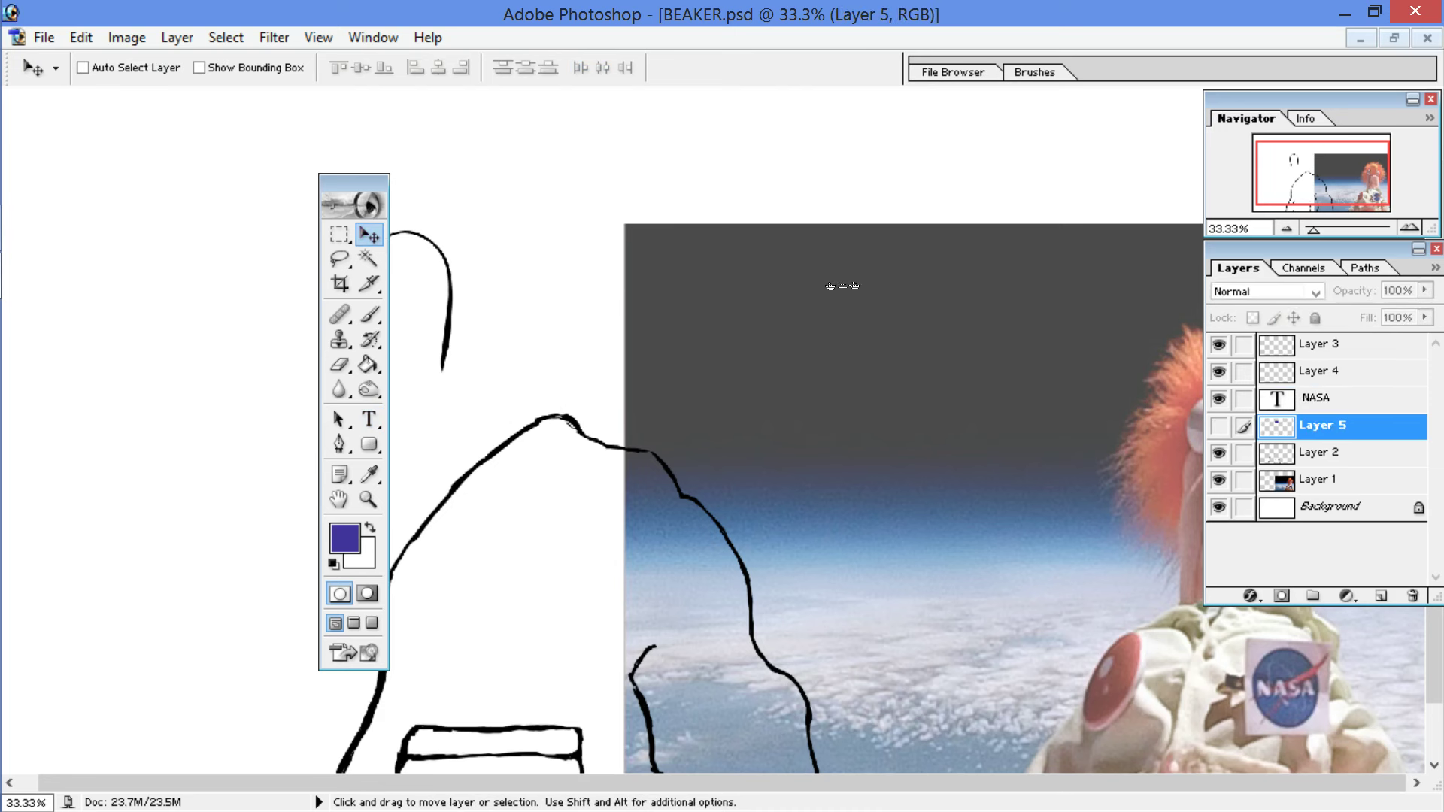
{"action": "left_click", "coordinate": [1218, 425]}
{"action": "left_click", "coordinate": [1219, 426]}
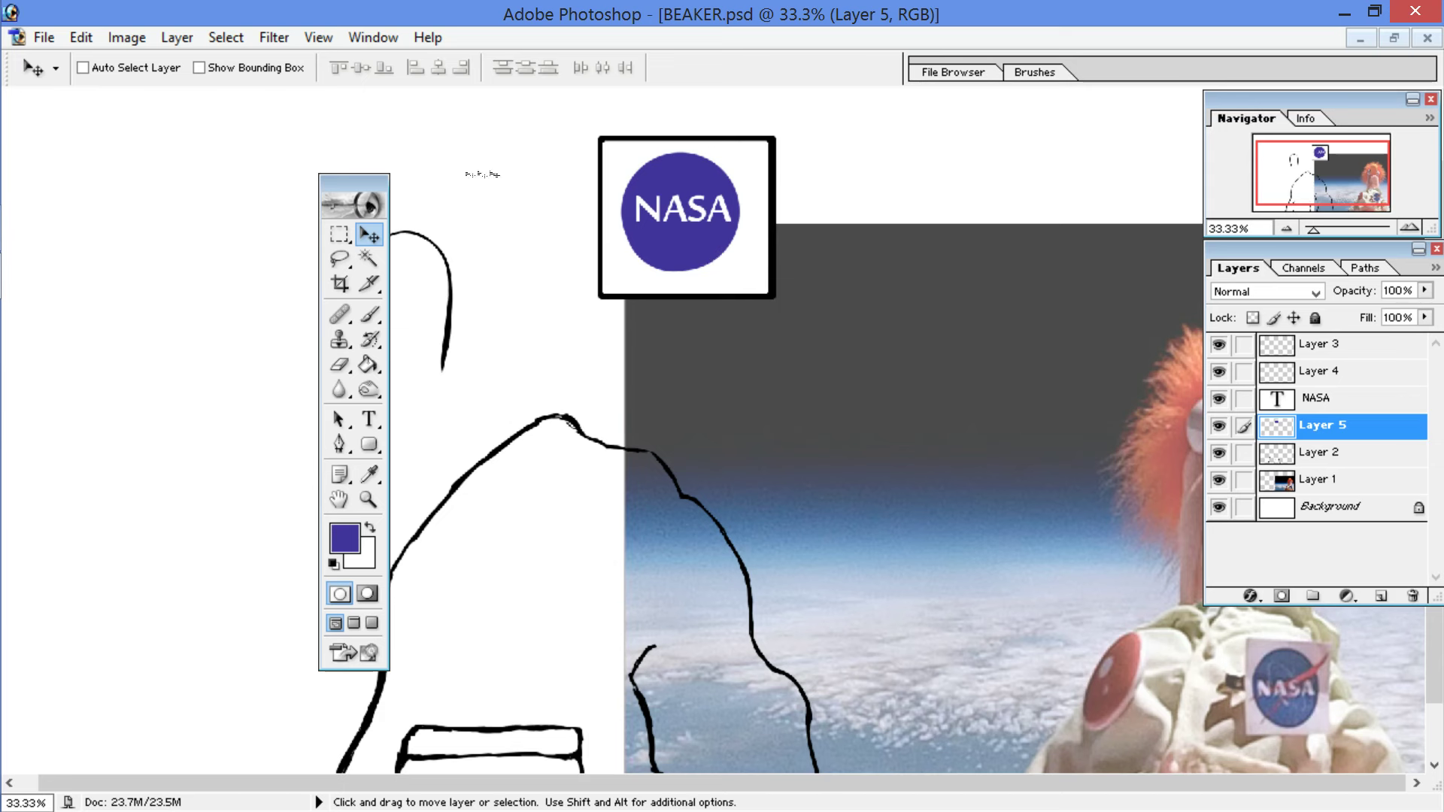
Step: Examine the NASA patch on the Beaker picture at 100% zoom and return to the badge
{"action": "key", "text": "ctrl+equal"}
{"action": "key", "text": "ctrl+equal"}
{"action": "key", "text": "space"}
{"action": "left_click_drag", "start_coordinate": [471, 116], "coordinate": [499, 409]}
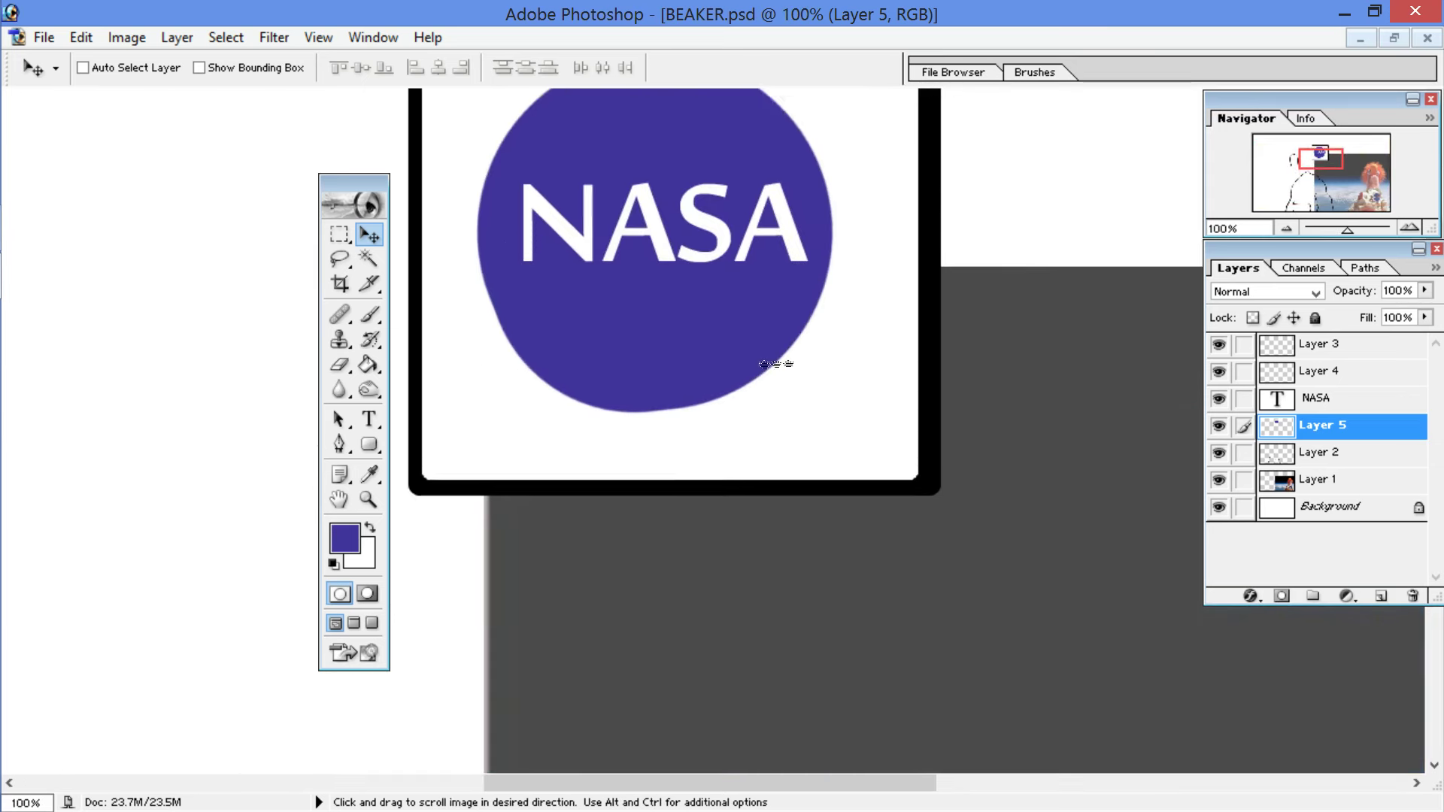
{"action": "left_click_drag", "start_coordinate": [691, 230], "coordinate": [299, 151]}
{"action": "key", "text": "space"}
{"action": "left_click_drag", "start_coordinate": [911, 588], "coordinate": [338, 126]}
{"action": "left_click_drag", "start_coordinate": [780, 409], "coordinate": [254, 53]}
{"action": "key", "text": "space"}
{"action": "left_click_drag", "start_coordinate": [554, 446], "coordinate": [551, 225]}
{"action": "left_click_drag", "start_coordinate": [426, 218], "coordinate": [741, 341]}
{"action": "left_click_drag", "start_coordinate": [384, 121], "coordinate": [782, 444]}
{"action": "left_click_drag", "start_coordinate": [343, 175], "coordinate": [548, 419]}
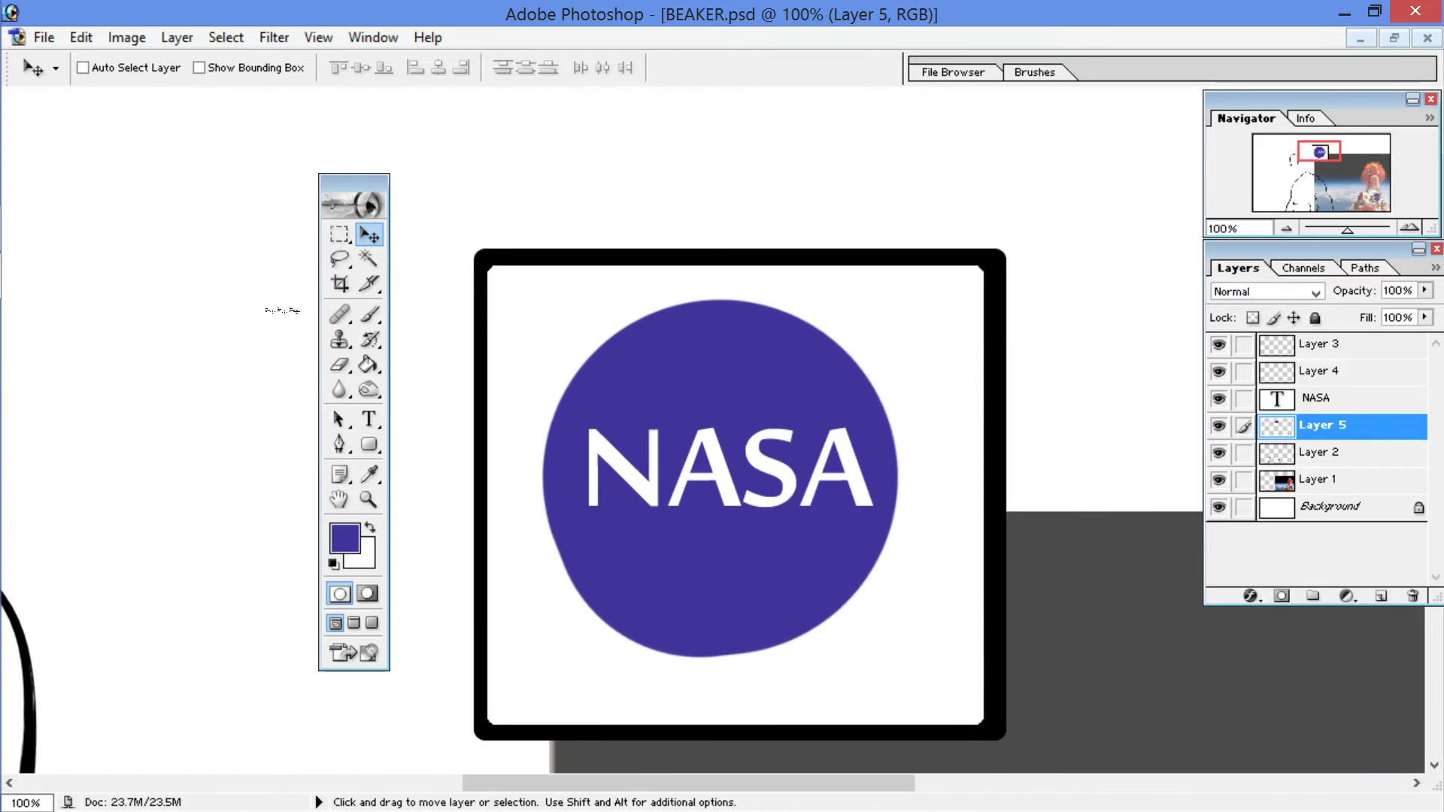
Step: Set up the Brush at 5 px with white (FFFFFF) as the foreground colour
{"action": "key", "text": "b"}
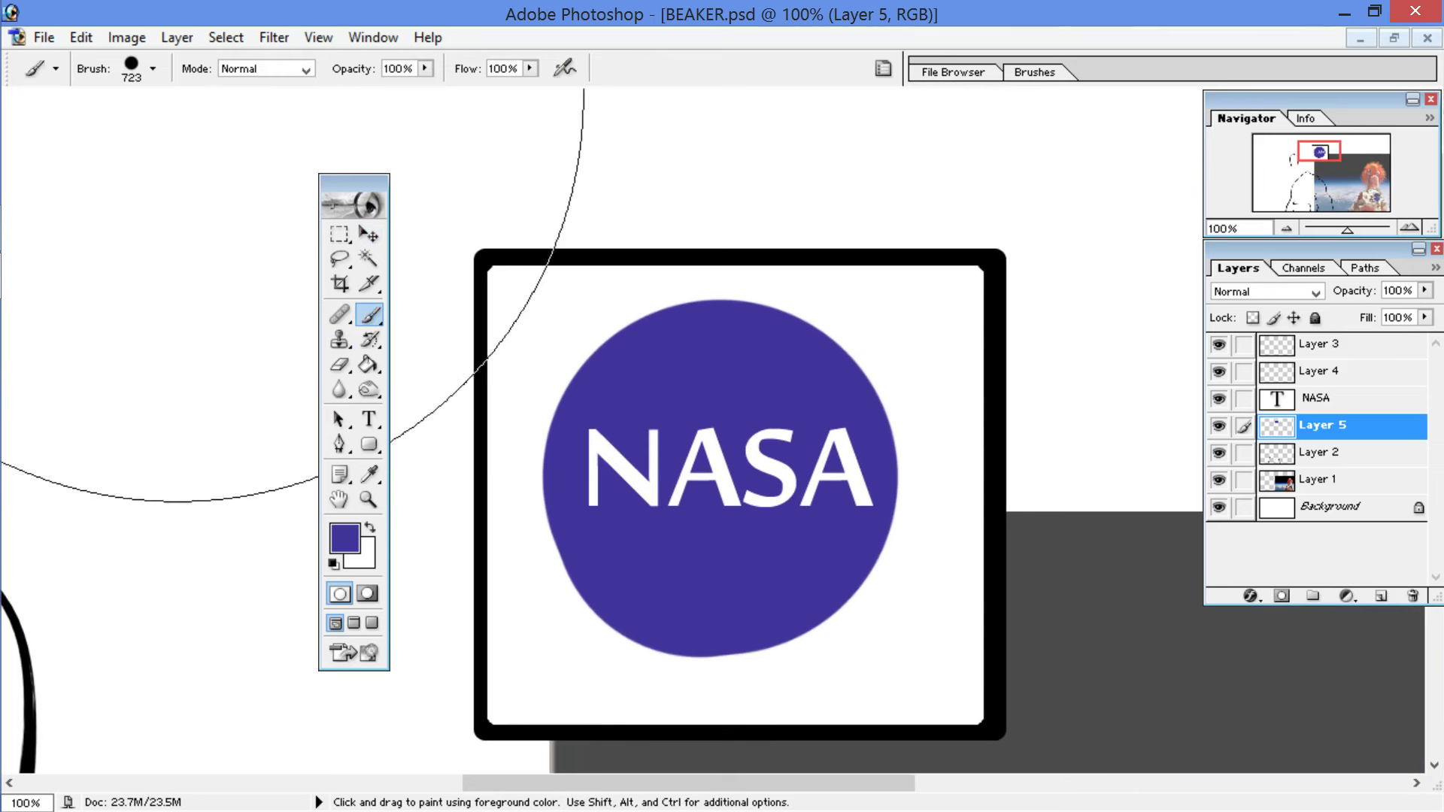
{"action": "left_click", "coordinate": [131, 65]}
{"action": "left_click", "coordinate": [135, 219]}
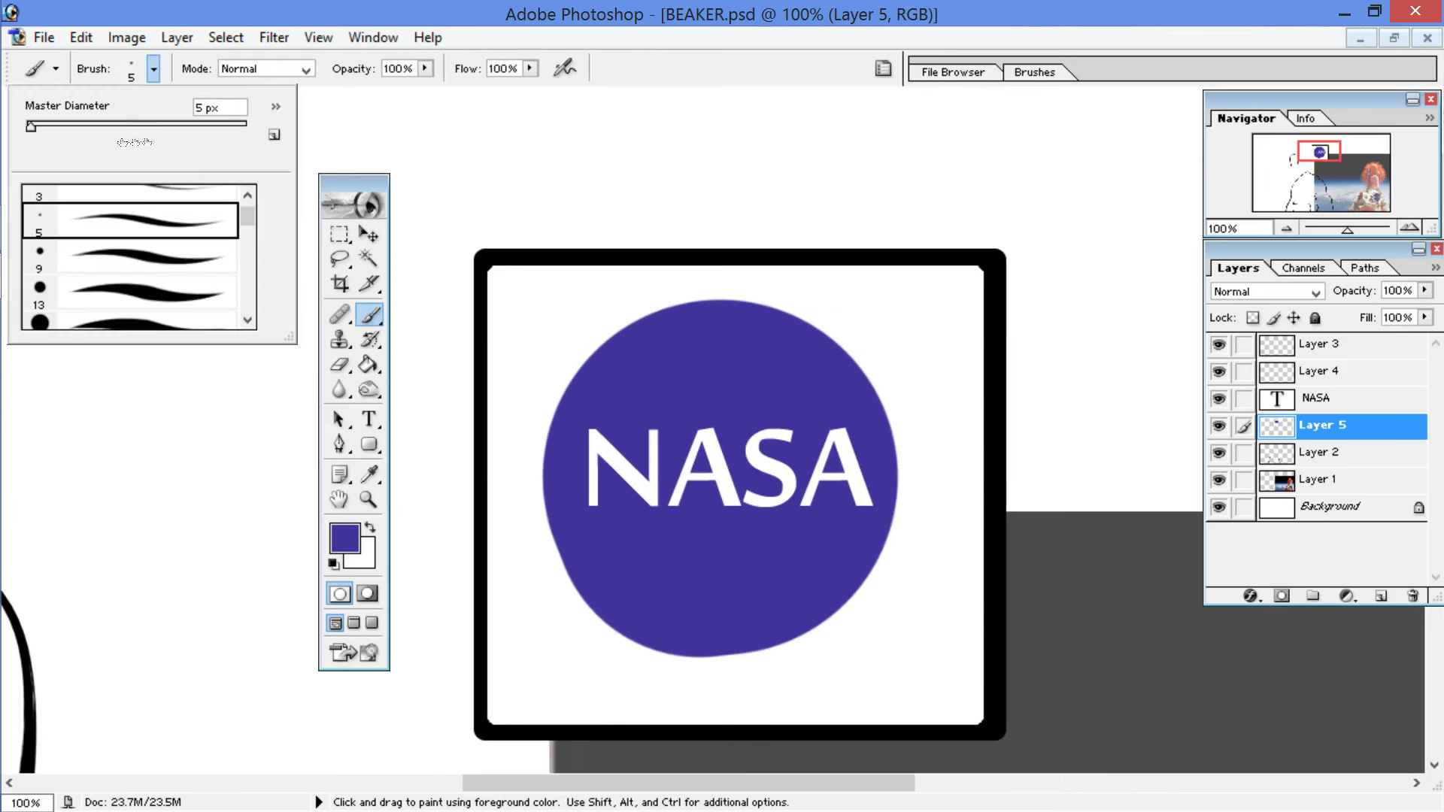
{"action": "left_click", "coordinate": [348, 538]}
{"action": "left_click", "coordinate": [580, 406]}
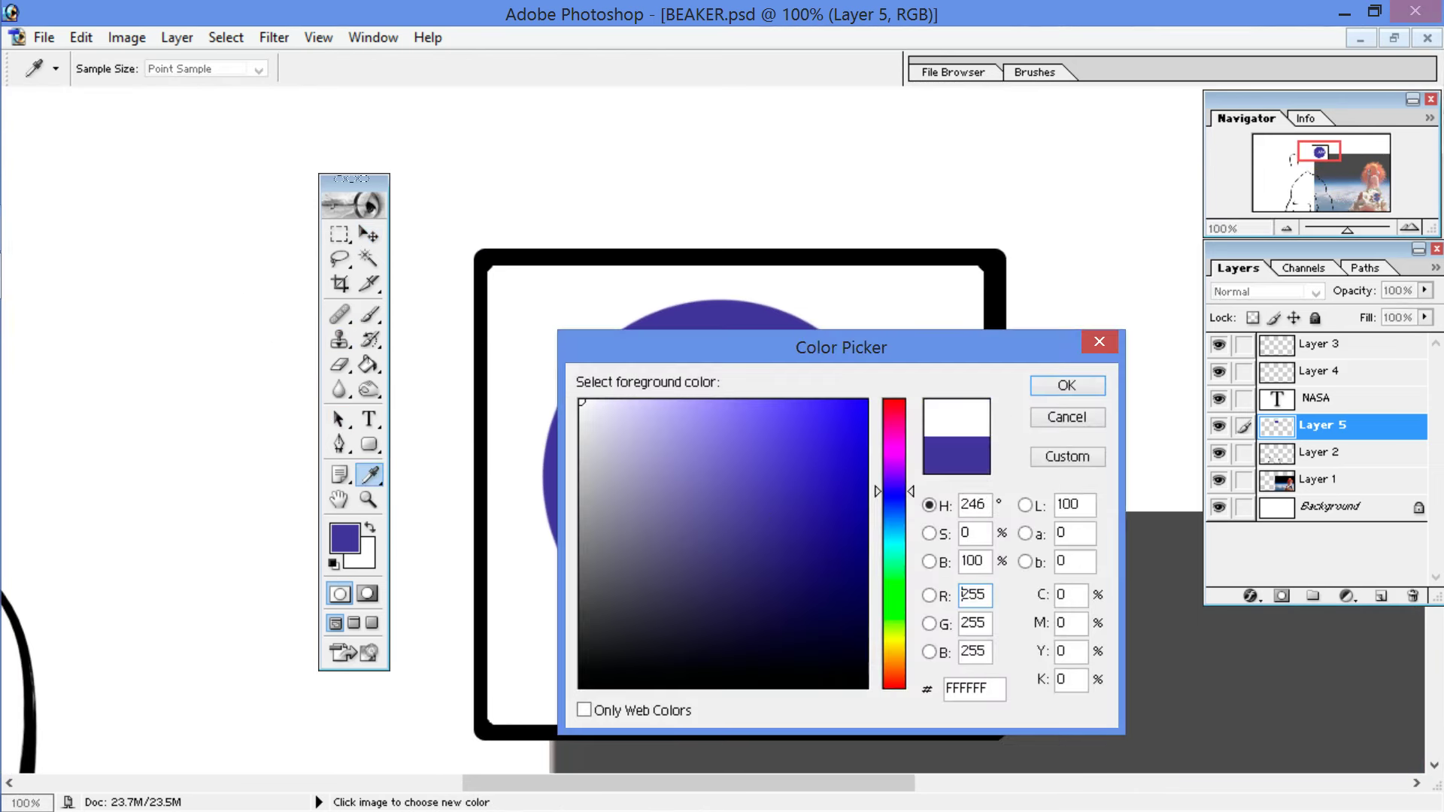
{"action": "left_click", "coordinate": [1070, 383]}
{"action": "key", "text": "b"}
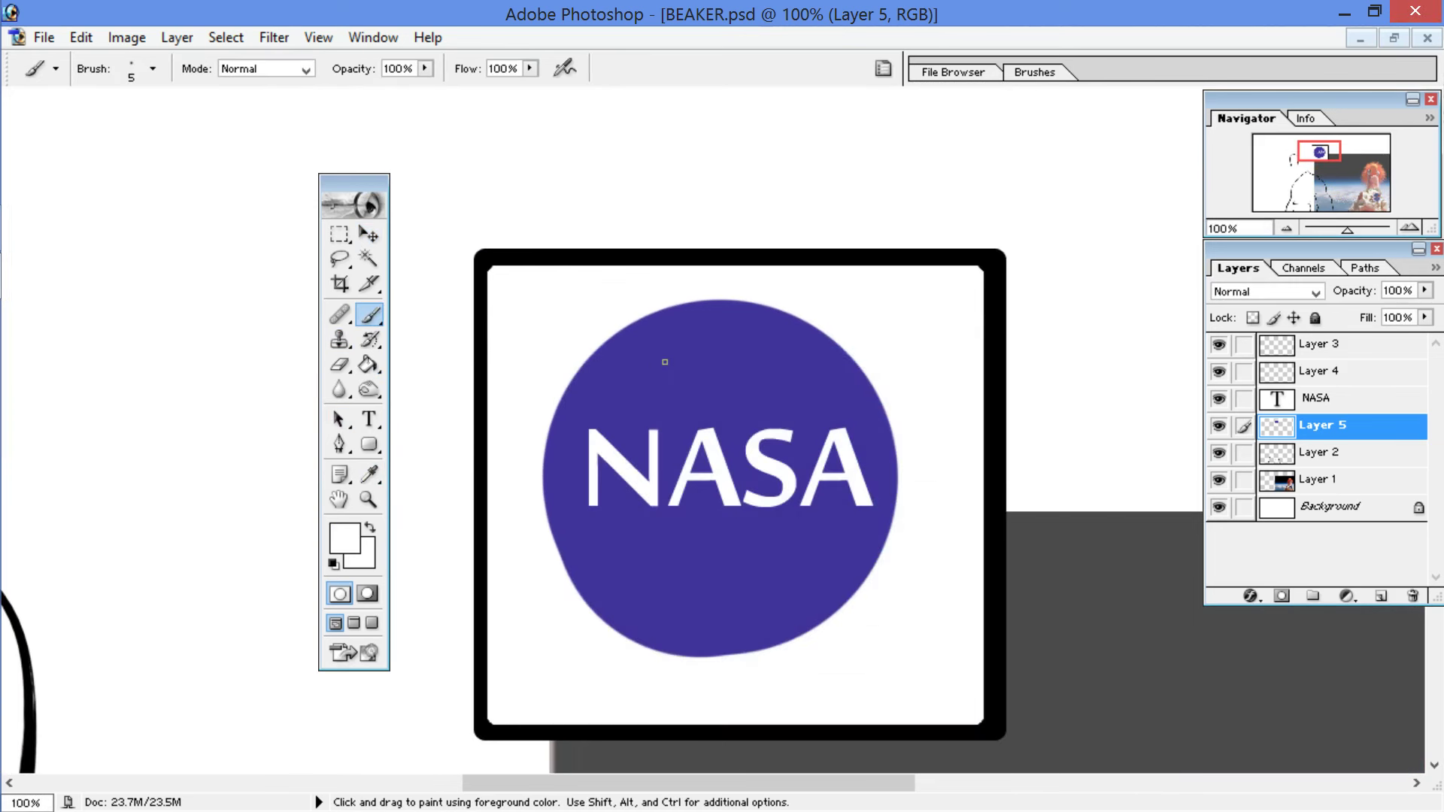
Step: Dot small white stars across the violet disc, around the NASA lettering
{"action": "key", "text": "ctrl+z"}
{"action": "left_click", "coordinate": [633, 391]}
{"action": "left_click", "coordinate": [663, 362]}
{"action": "left_click", "coordinate": [622, 368]}
{"action": "left_click", "coordinate": [713, 320]}
{"action": "left_click", "coordinate": [700, 367]}
{"action": "left_click", "coordinate": [763, 404]}
{"action": "left_click", "coordinate": [593, 535]}
{"action": "left_click", "coordinate": [630, 607]}
{"action": "left_click", "coordinate": [683, 574]}
{"action": "left_click", "coordinate": [715, 565]}
{"action": "left_click", "coordinate": [629, 439]}
{"action": "left_click", "coordinate": [773, 346]}
{"action": "left_click", "coordinate": [835, 550]}
{"action": "left_click", "coordinate": [877, 447]}
Step: Change the foreground colour to a bright red and return to the Brush
{"action": "key", "text": "z"}
{"action": "key", "text": "i"}
{"action": "left_click", "coordinate": [343, 538]}
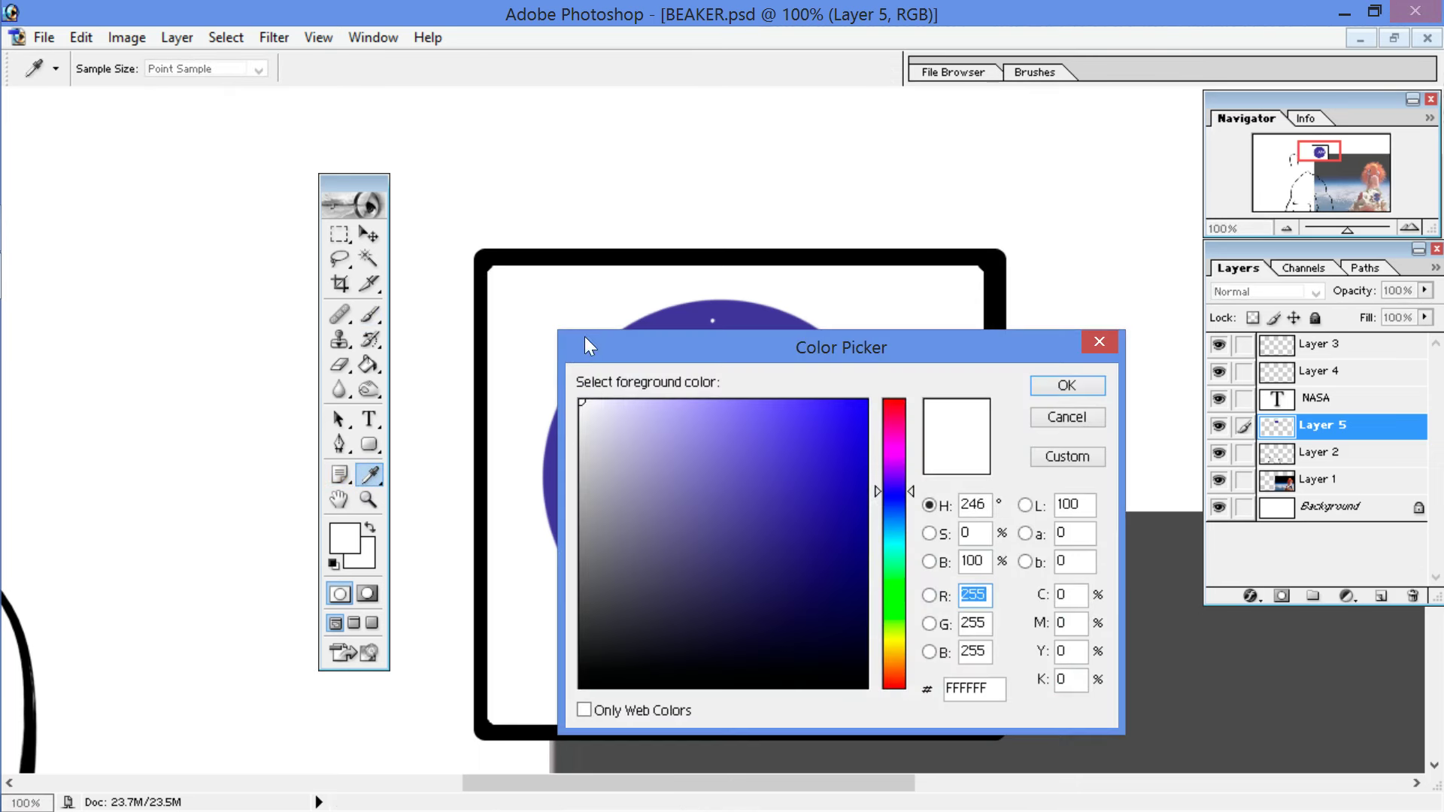
{"action": "left_click", "coordinate": [599, 285]}
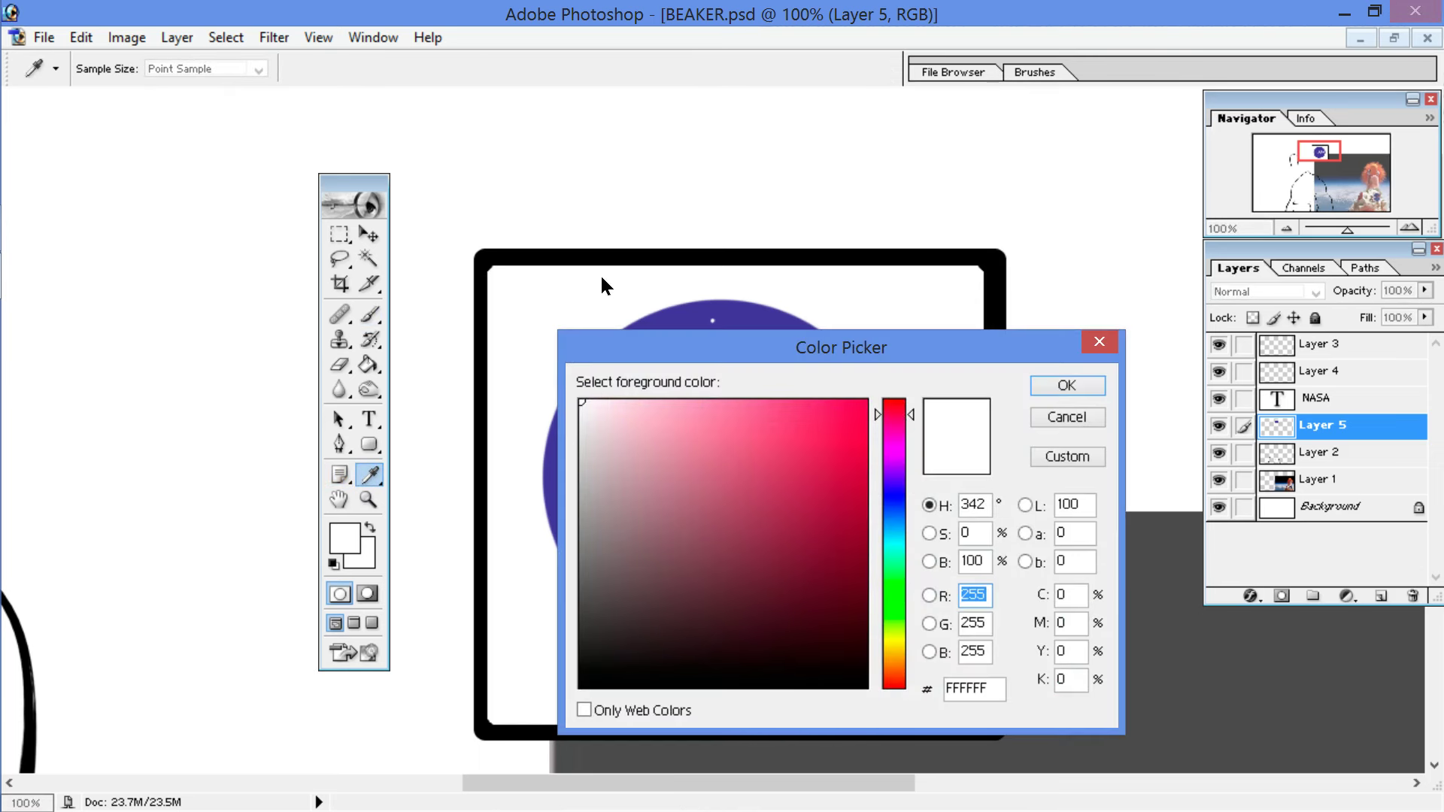
{"action": "left_click_drag", "start_coordinate": [902, 414], "coordinate": [902, 417]}
{"action": "left_click", "coordinate": [769, 535]}
{"action": "left_click_drag", "start_coordinate": [769, 536], "coordinate": [786, 517]}
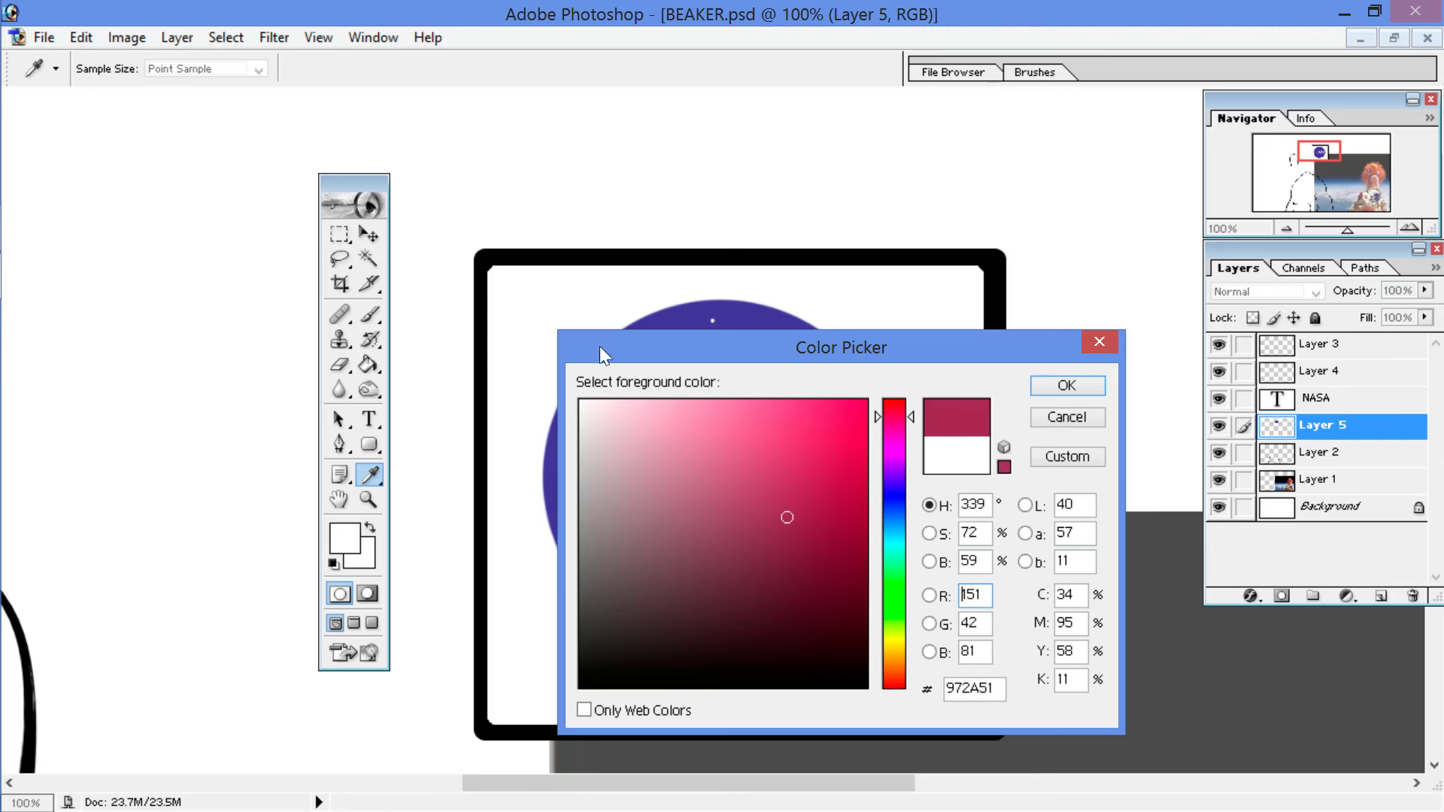
{"action": "left_click_drag", "start_coordinate": [896, 675], "coordinate": [899, 679]}
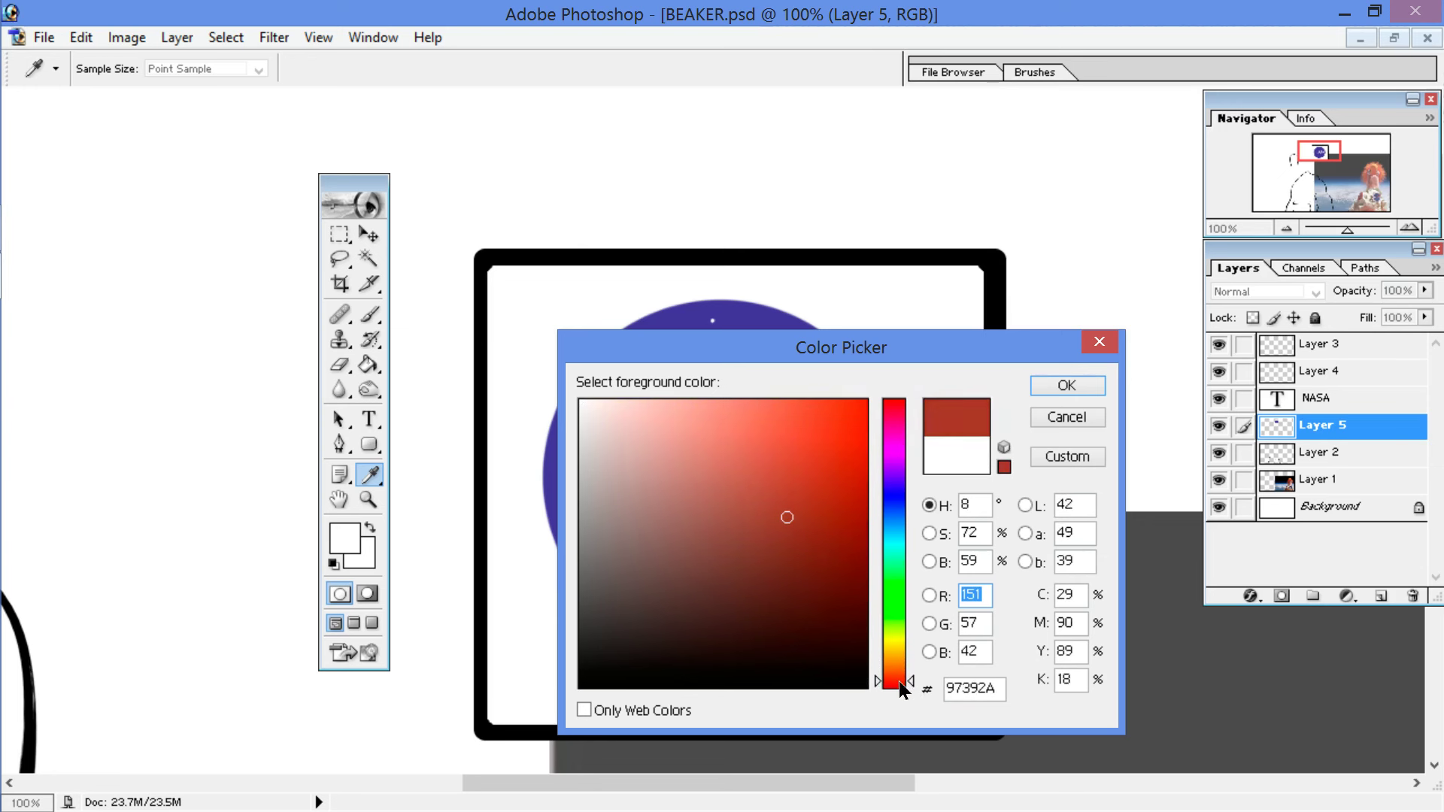
{"action": "left_click", "coordinate": [825, 506]}
{"action": "mouse_move", "coordinate": [825, 506]}
{"action": "left_mouse_down"}
{"action": "mouse_move", "coordinate": [811, 474]}
{"action": "mouse_move", "coordinate": [753, 536]}
{"action": "mouse_move", "coordinate": [805, 516]}
{"action": "mouse_move", "coordinate": [811, 475]}
{"action": "left_mouse_up"}
{"action": "key", "text": "Return"}
{"action": "key", "text": "b"}
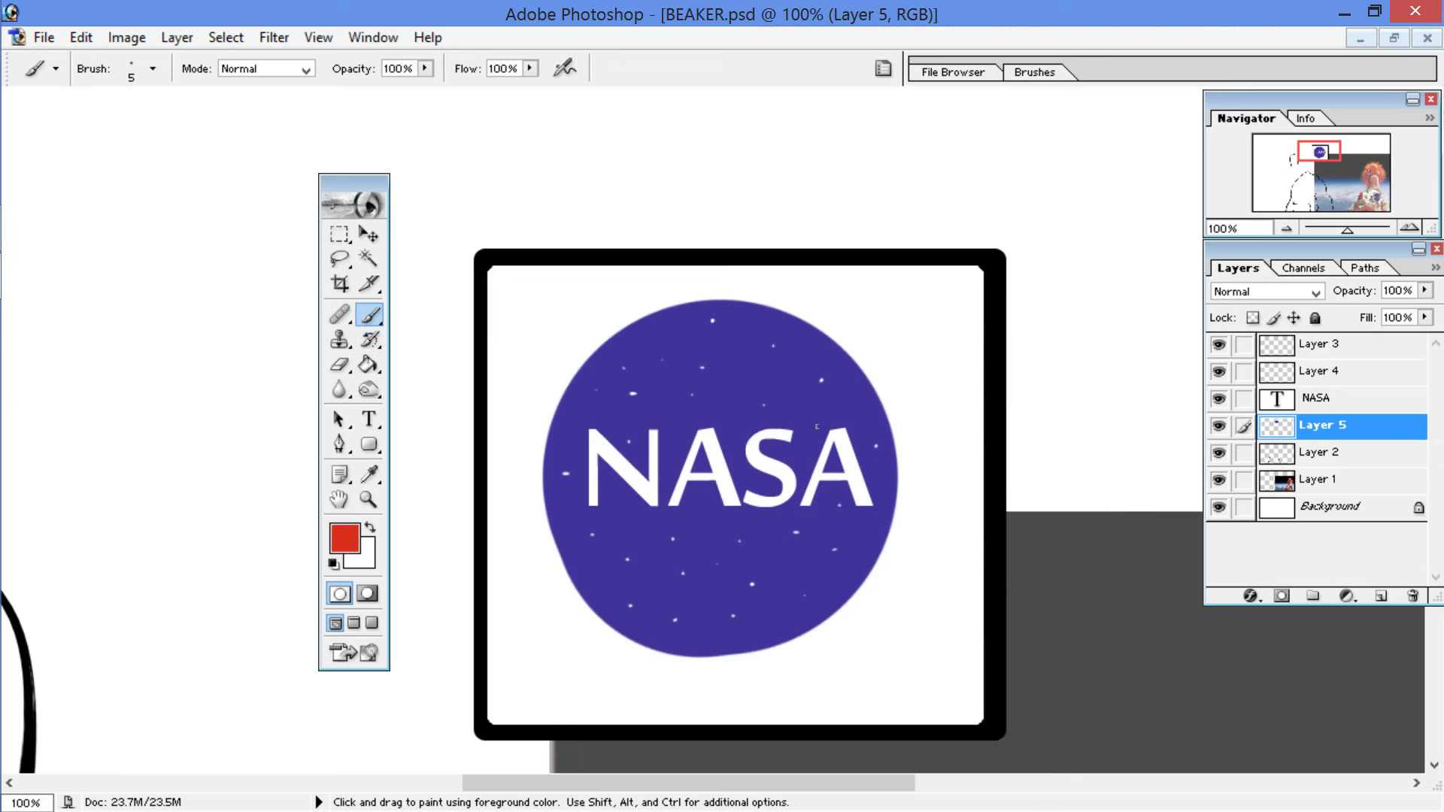
Step: Try a thin red stroke across the disc behind the NASA lettering and undo it
{"action": "mouse_move", "coordinate": [815, 406]}
{"action": "left_mouse_down"}
{"action": "mouse_move", "coordinate": [702, 473]}
{"action": "mouse_move", "coordinate": [603, 474]}
{"action": "left_mouse_up"}
{"action": "left_click", "coordinate": [76, 37]}
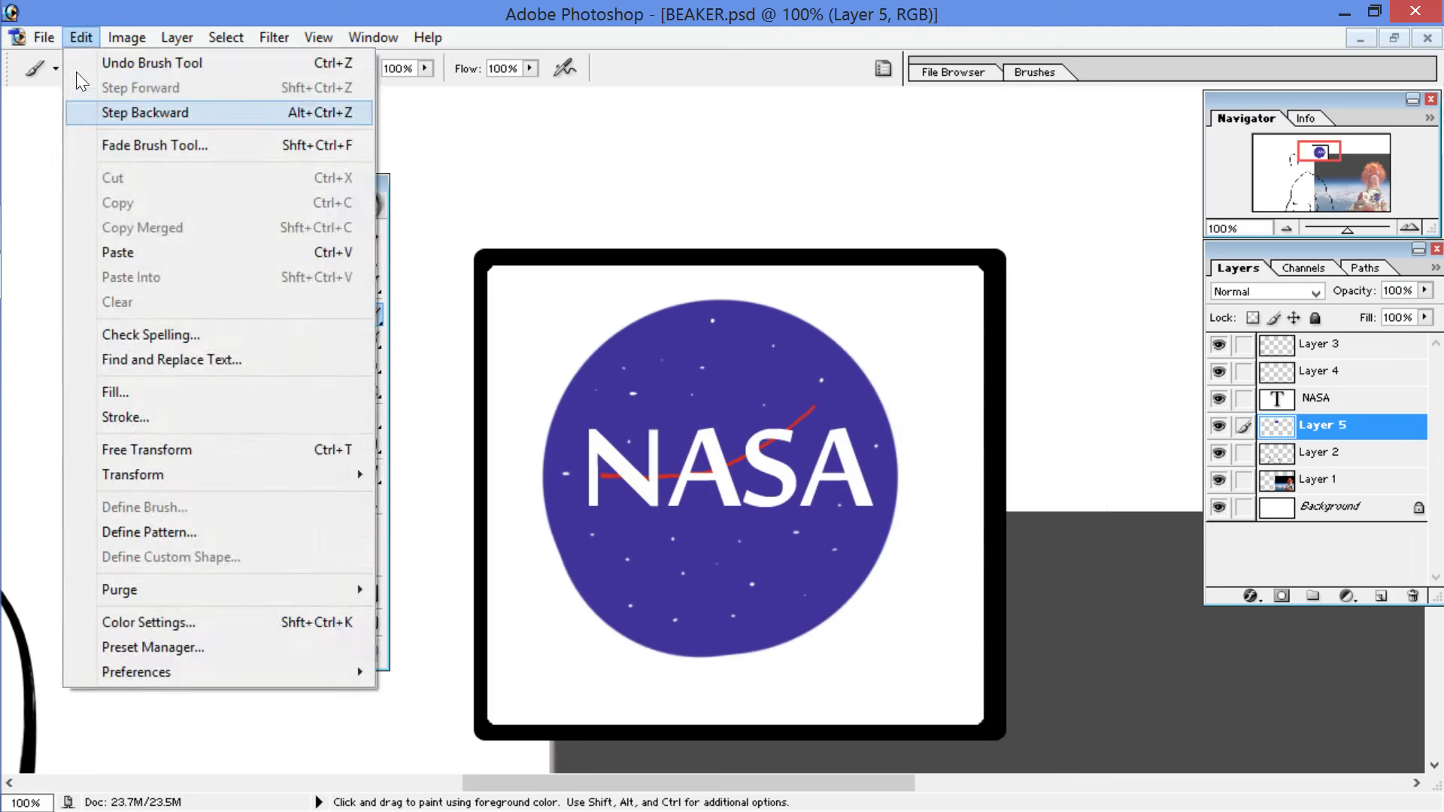
{"action": "left_click", "coordinate": [75, 71]}
Step: Set the brush to 11 px and paint a red V-shaped swoosh behind the lettering, its tip above the last A
{"action": "left_click", "coordinate": [153, 69]}
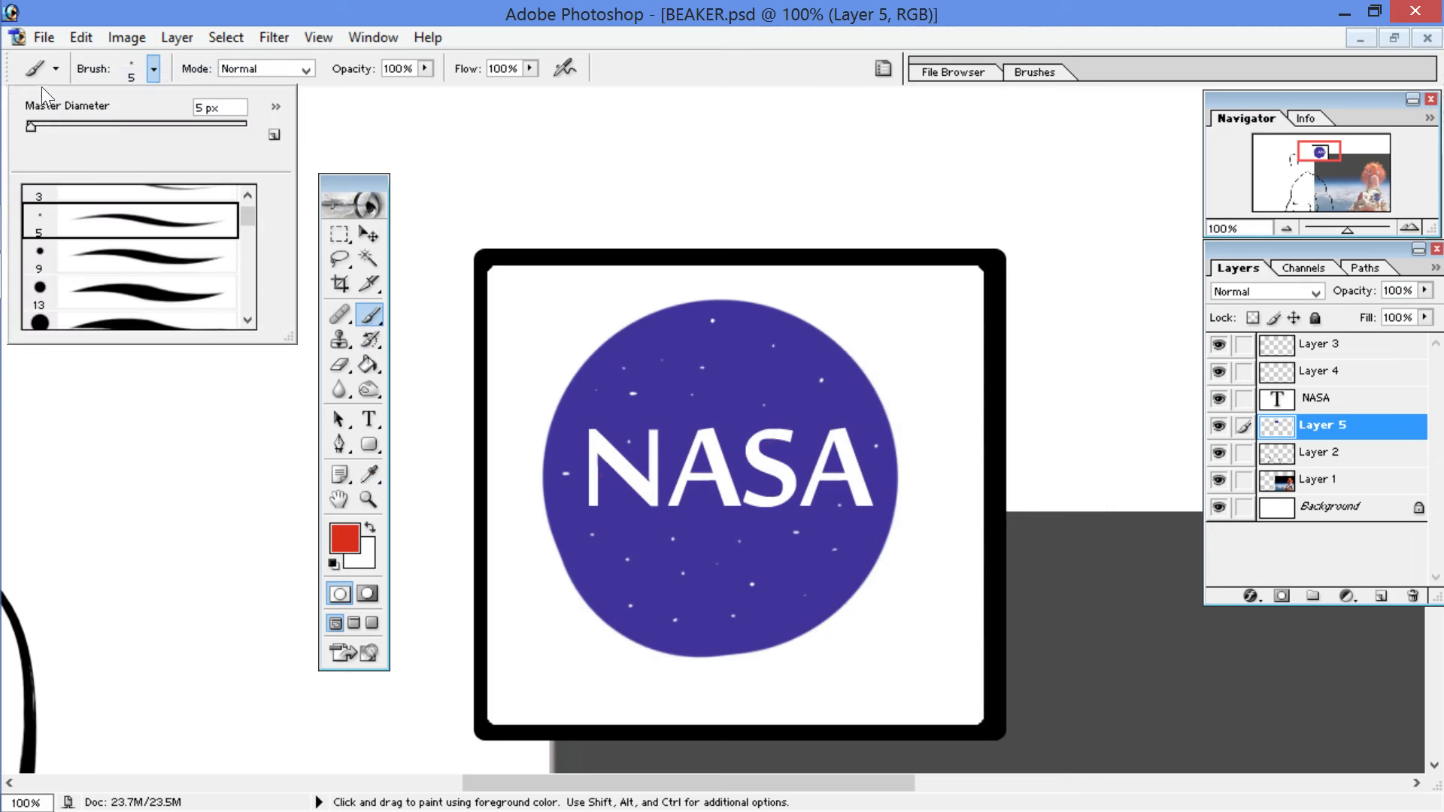
{"action": "left_click_drag", "start_coordinate": [39, 124], "coordinate": [45, 126]}
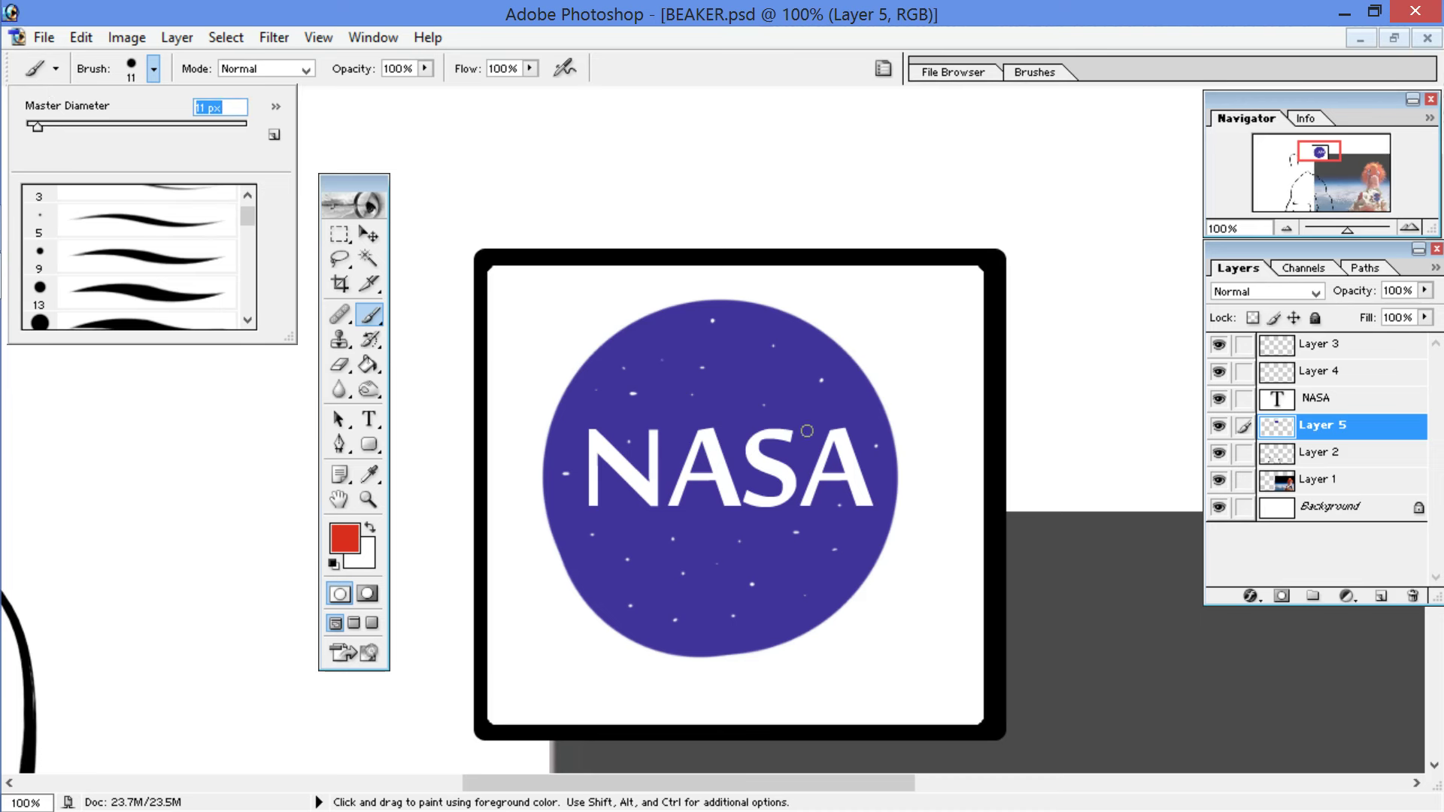
{"action": "left_click", "coordinate": [830, 410]}
{"action": "left_click_drag", "start_coordinate": [831, 412], "coordinate": [613, 478]}
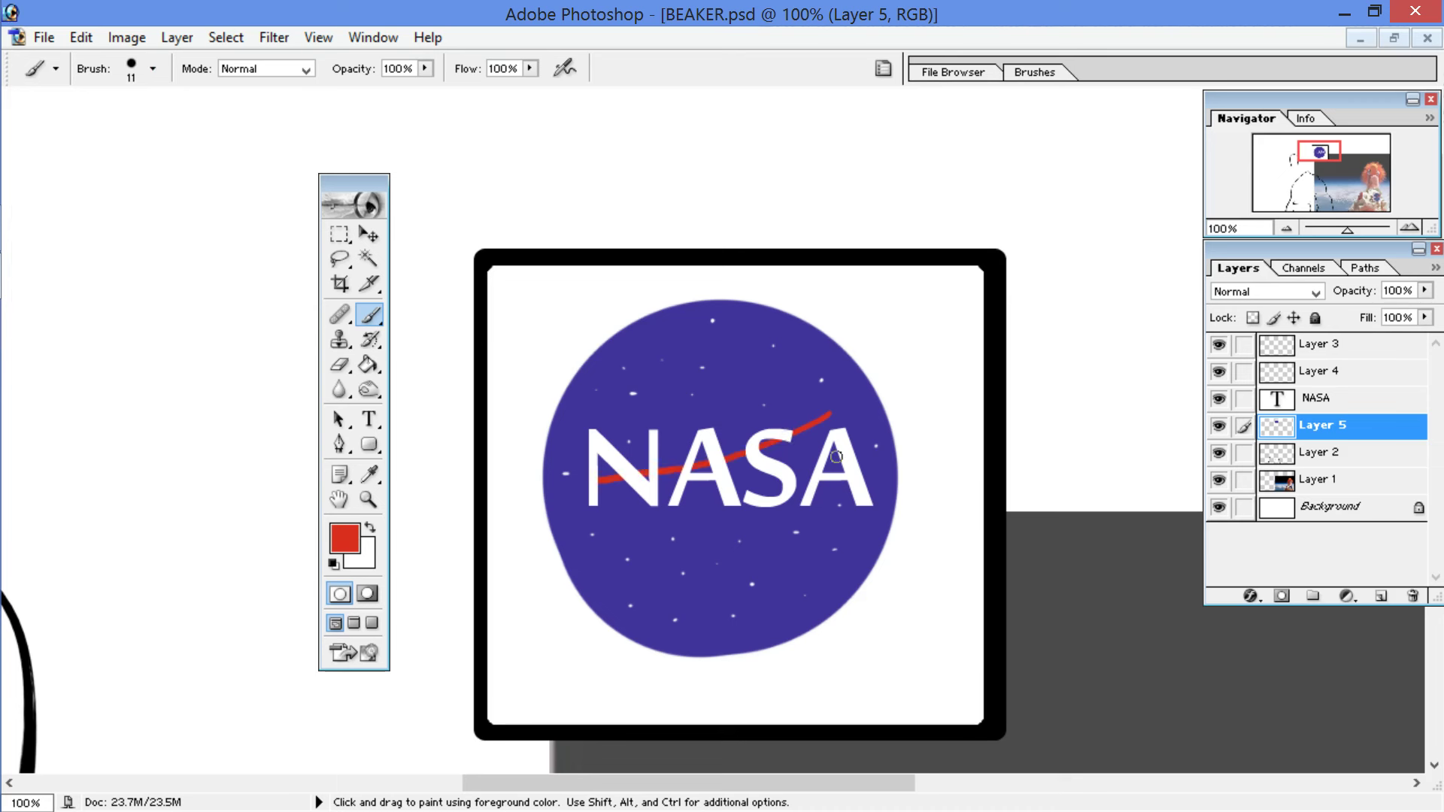
{"action": "left_click_drag", "start_coordinate": [830, 415], "coordinate": [629, 616]}
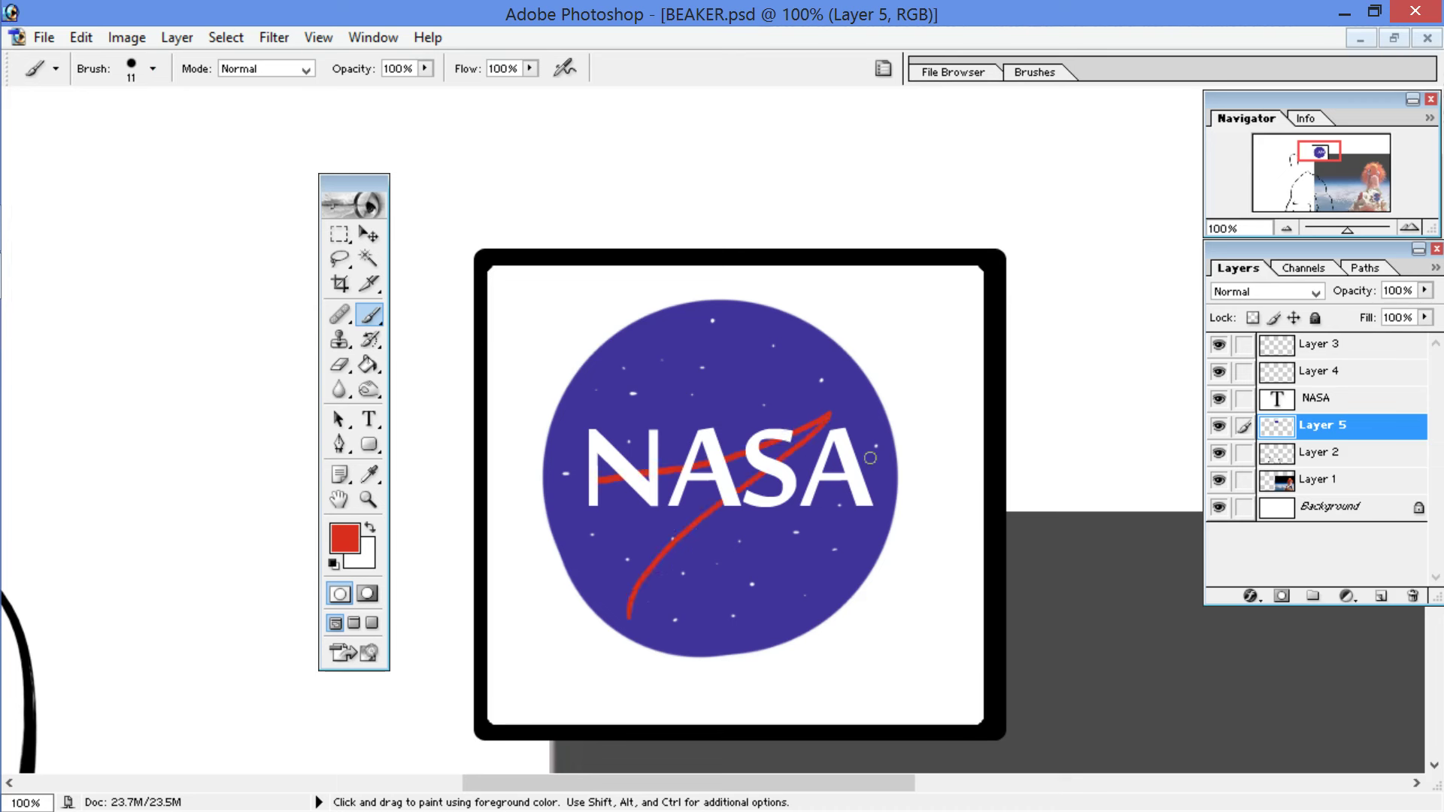
Step: Compare the badge with the patch on the Beaker picture and return to the disc
{"action": "left_click_drag", "start_coordinate": [736, 348], "coordinate": [181, 192]}
{"action": "left_click_drag", "start_coordinate": [601, 334], "coordinate": [472, 199]}
{"action": "left_click_drag", "start_coordinate": [691, 308], "coordinate": [166, 67]}
{"action": "left_click_drag", "start_coordinate": [593, 328], "coordinate": [263, 60]}
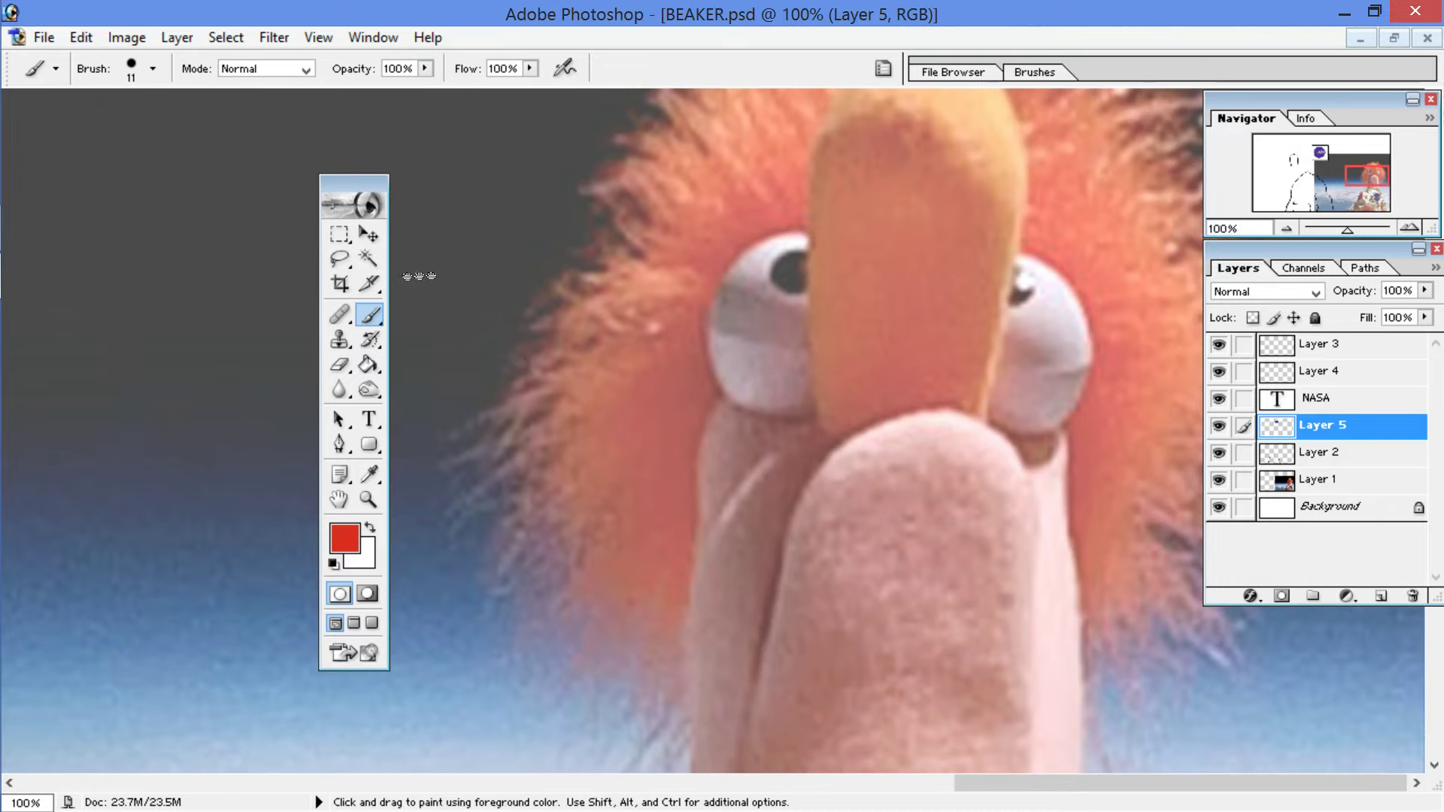
{"action": "left_click_drag", "start_coordinate": [413, 587], "coordinate": [374, 45]}
{"action": "left_click_drag", "start_coordinate": [361, 169], "coordinate": [648, 464]}
{"action": "left_click_drag", "start_coordinate": [330, 120], "coordinate": [580, 331]}
{"action": "left_click_drag", "start_coordinate": [323, 165], "coordinate": [669, 444]}
{"action": "left_click_drag", "start_coordinate": [333, 210], "coordinate": [707, 503]}
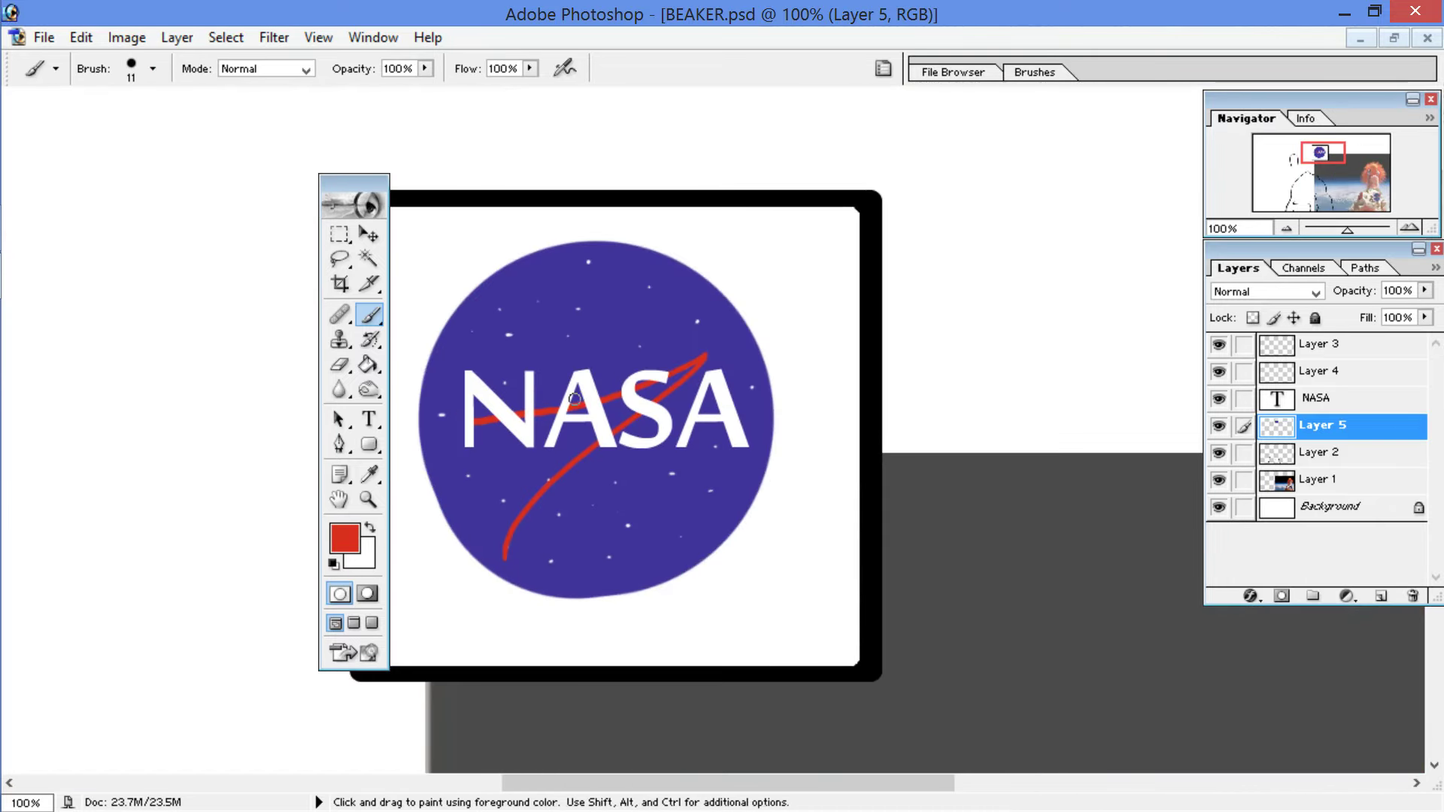
Step: Try a large and a smaller red loop around the NASA lettering on the disc, undoing each one
{"action": "mouse_move", "coordinate": [582, 521]}
{"action": "left_mouse_down"}
{"action": "mouse_move", "coordinate": [525, 481]}
{"action": "mouse_move", "coordinate": [537, 316]}
{"action": "mouse_move", "coordinate": [753, 468]}
{"action": "mouse_move", "coordinate": [523, 561]}
{"action": "left_mouse_up"}
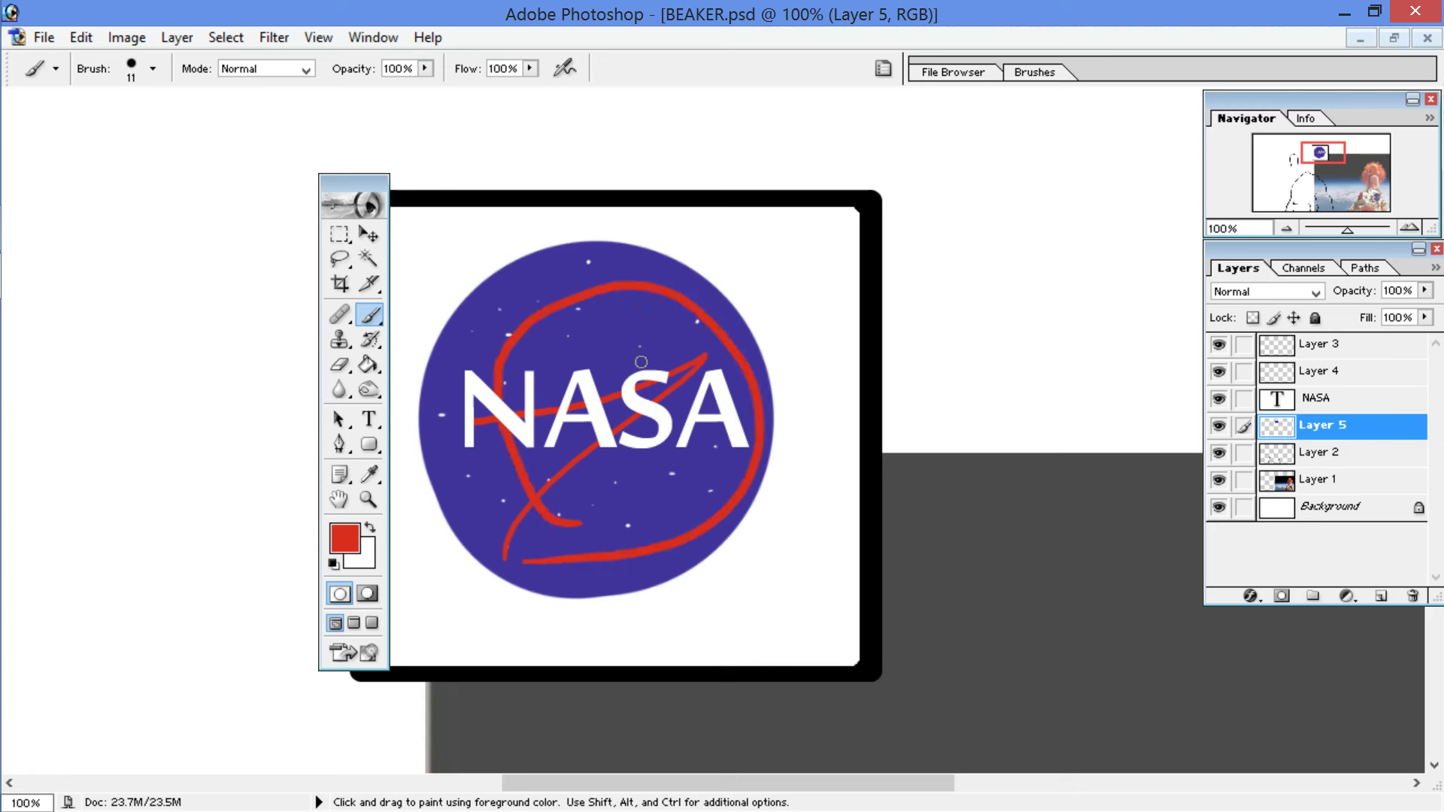
{"action": "key", "text": "ctrl+z"}
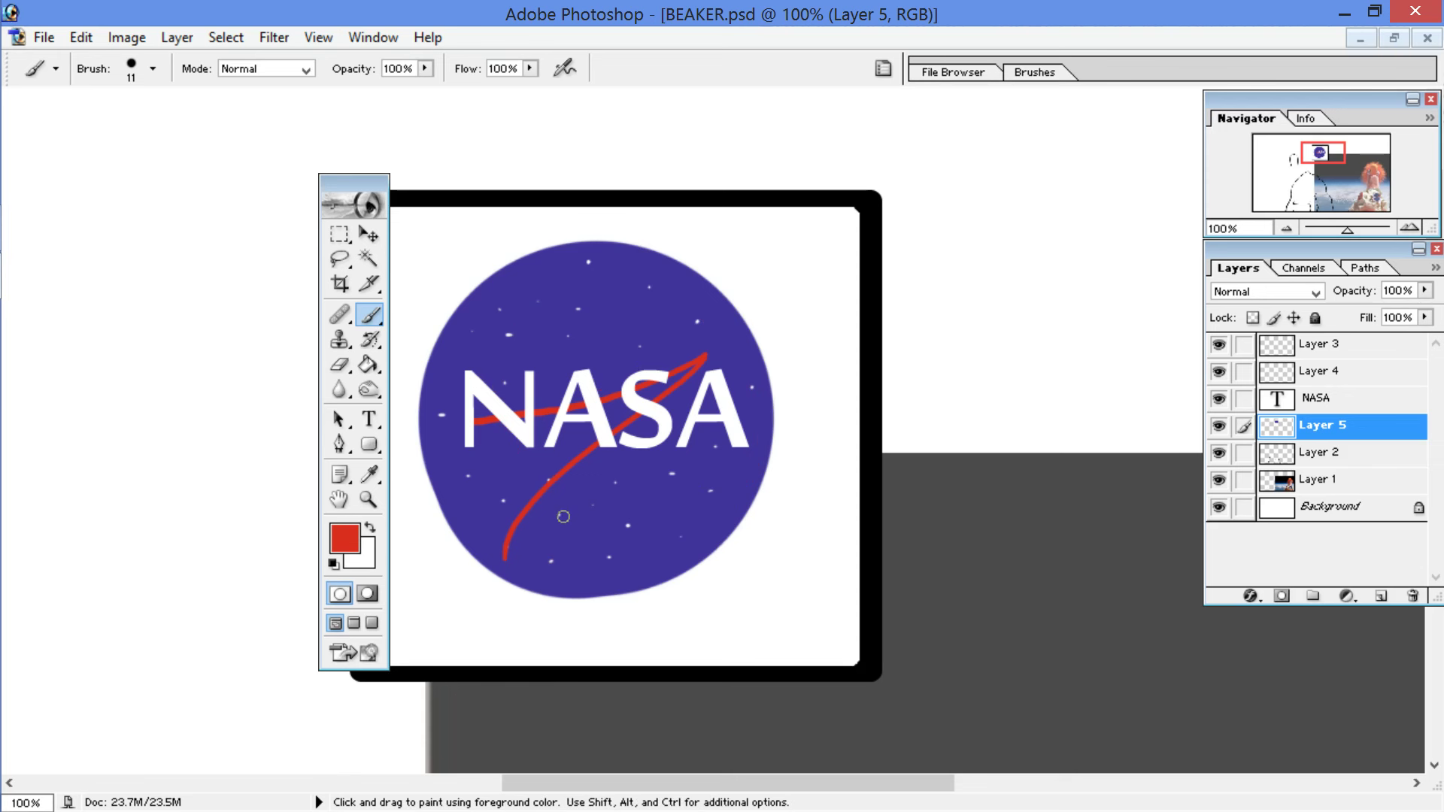
{"action": "mouse_move", "coordinate": [575, 509]}
{"action": "left_mouse_down"}
{"action": "mouse_move", "coordinate": [542, 479]}
{"action": "mouse_move", "coordinate": [522, 410]}
{"action": "mouse_move", "coordinate": [564, 353]}
{"action": "mouse_move", "coordinate": [648, 388]}
{"action": "mouse_move", "coordinate": [648, 458]}
{"action": "mouse_move", "coordinate": [598, 508]}
{"action": "mouse_move", "coordinate": [575, 506]}
{"action": "left_mouse_up"}
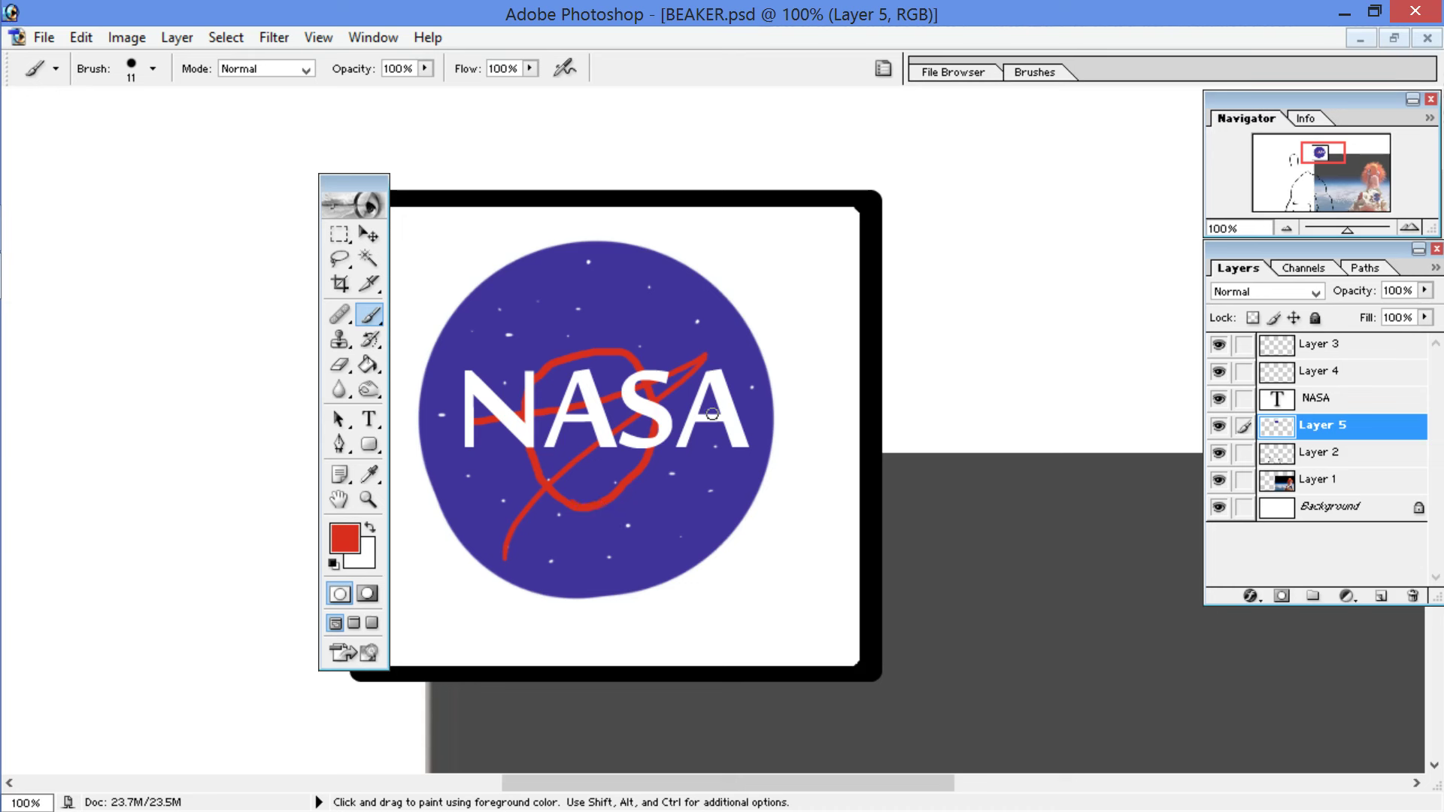
{"action": "key", "text": "ctrl+z"}
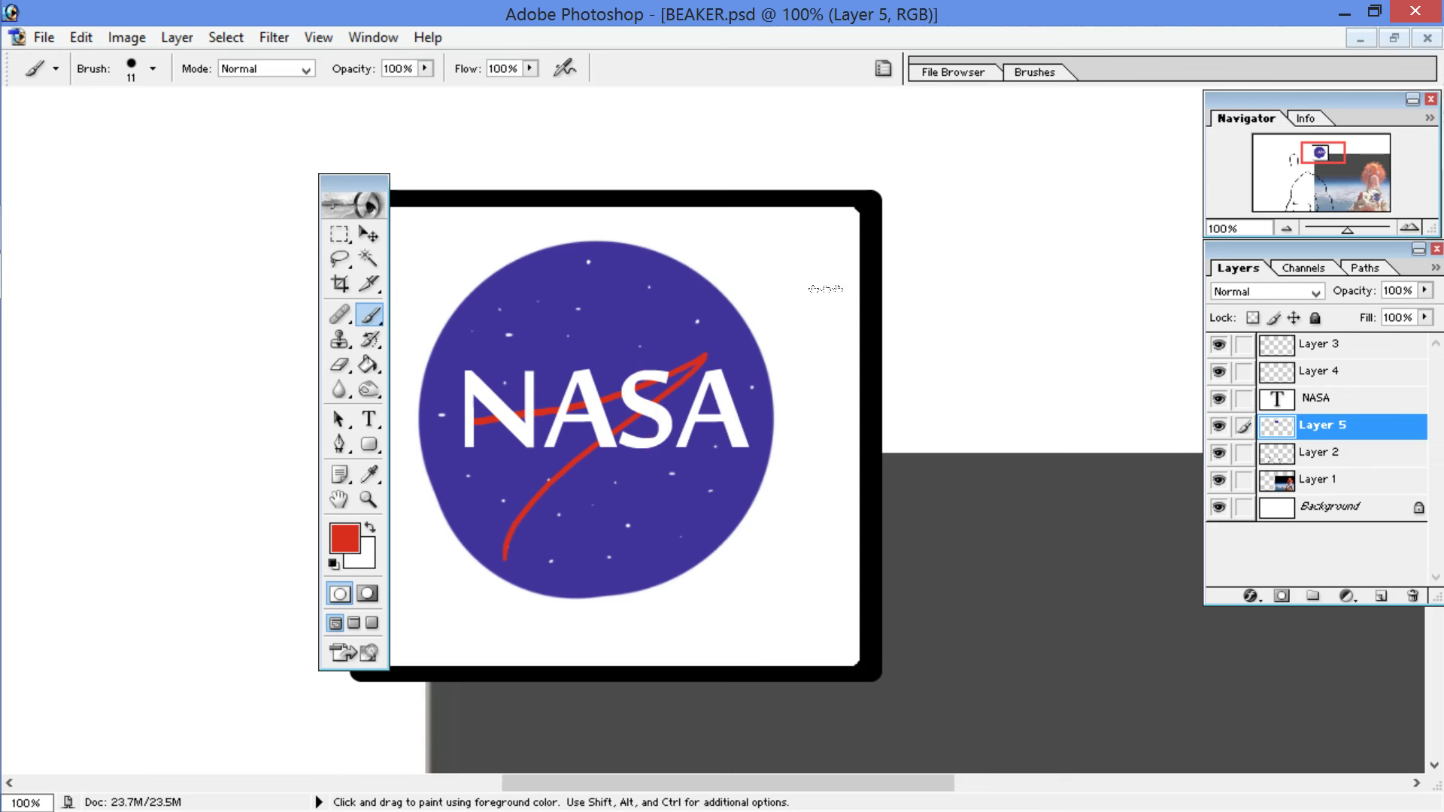
Step: Hide the NASA text layer and copy the disc's violet area onto a new layer using a Magic Wand selection
{"action": "left_click", "coordinate": [1219, 399]}
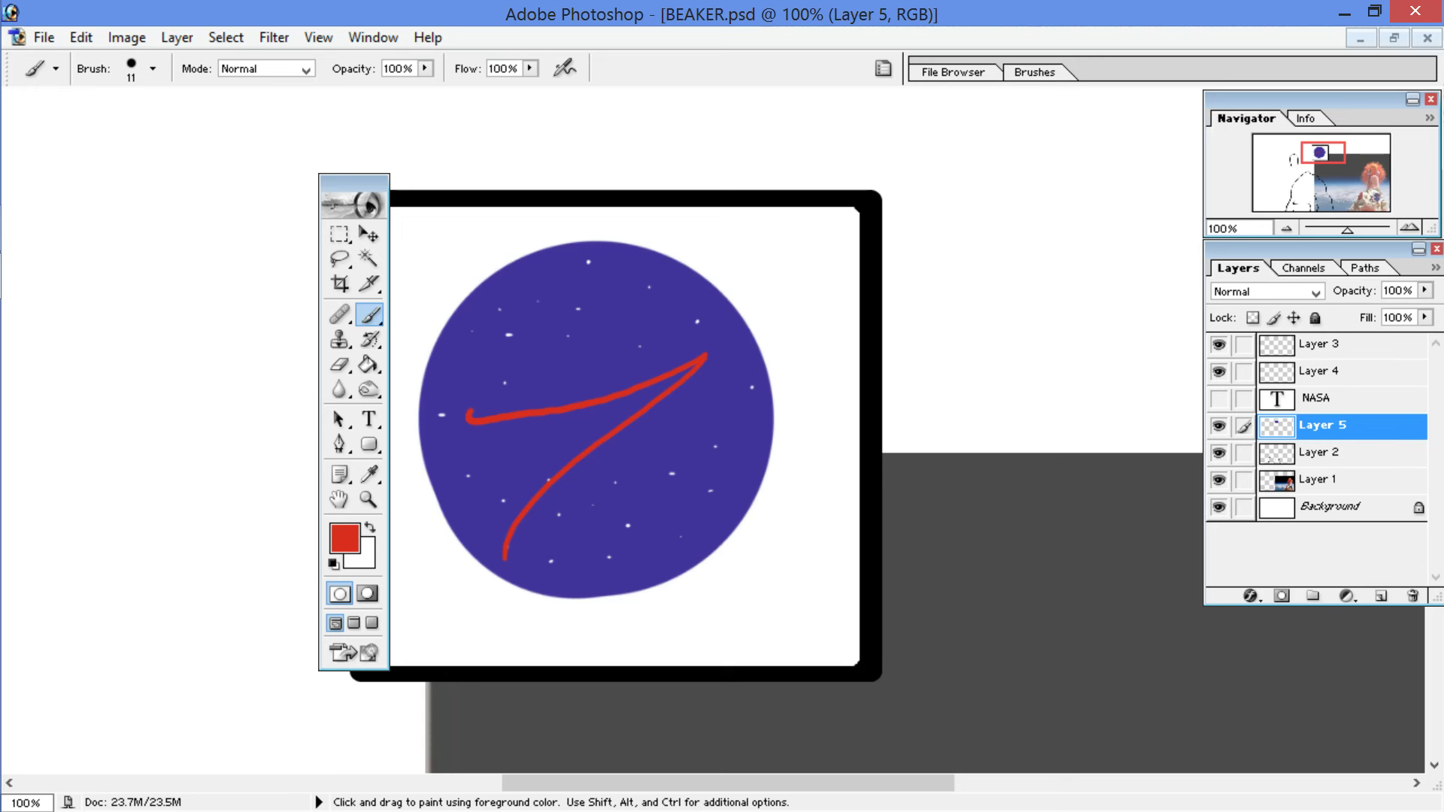
{"action": "left_click", "coordinate": [368, 258]}
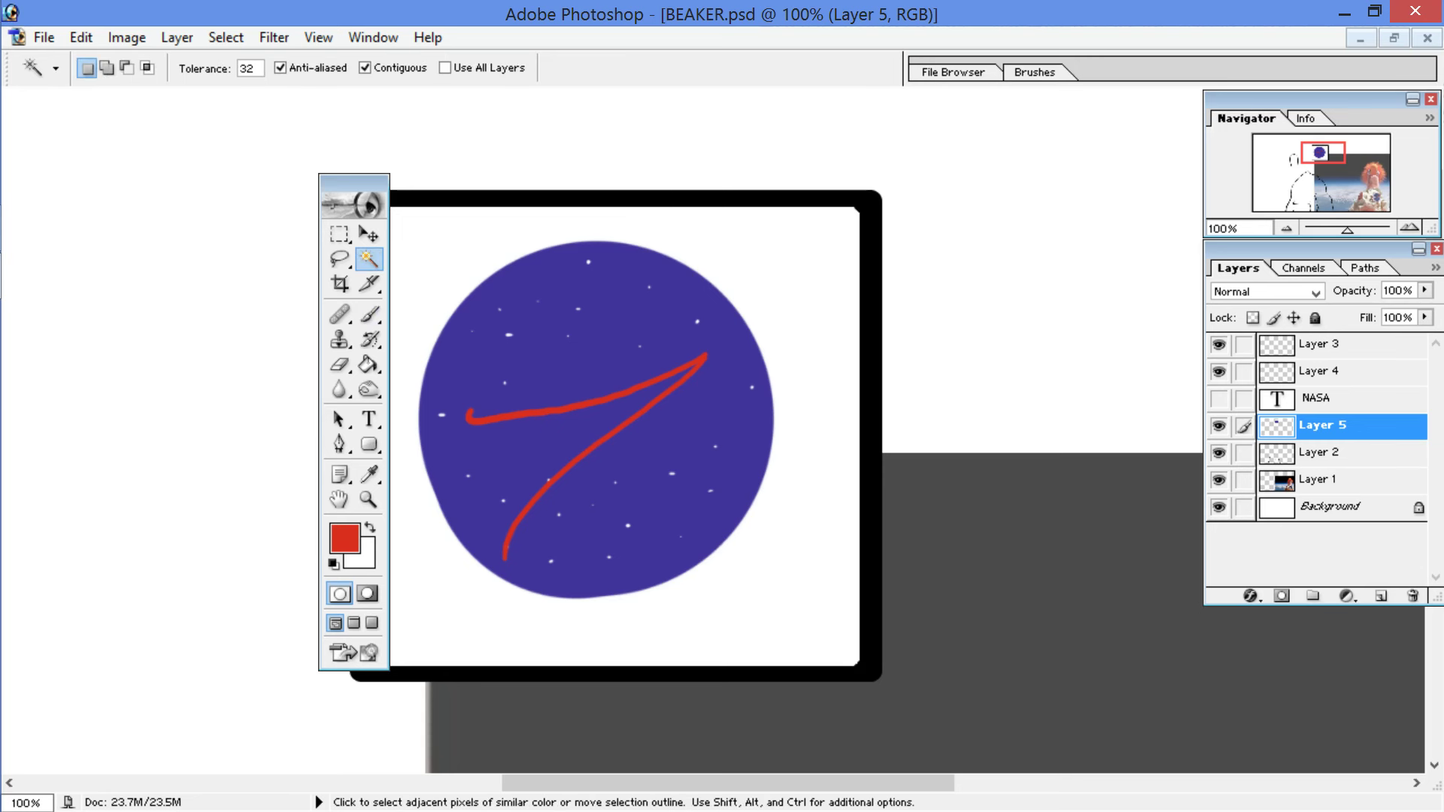
{"action": "left_click", "coordinate": [543, 358]}
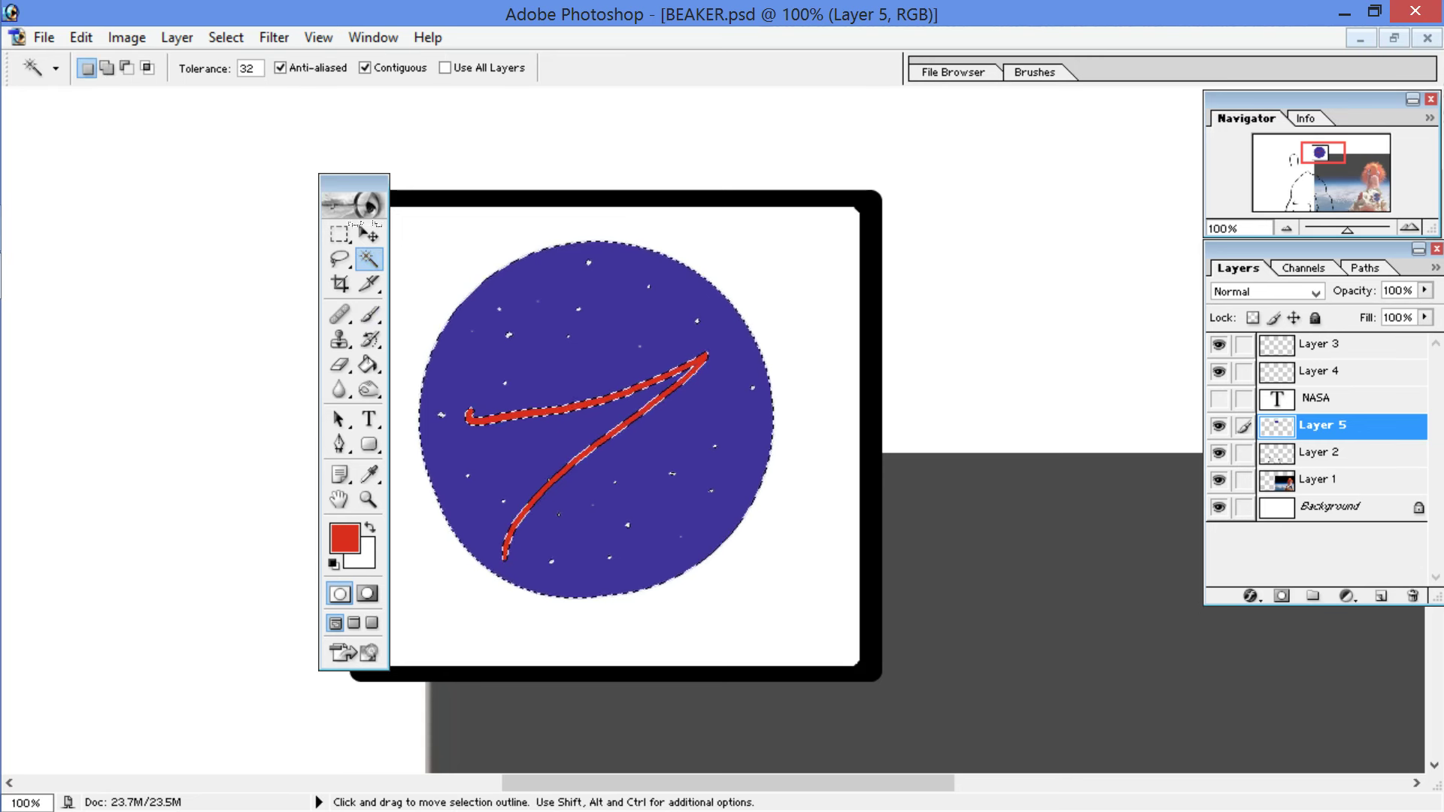
{"action": "key", "text": "ctrl+j"}
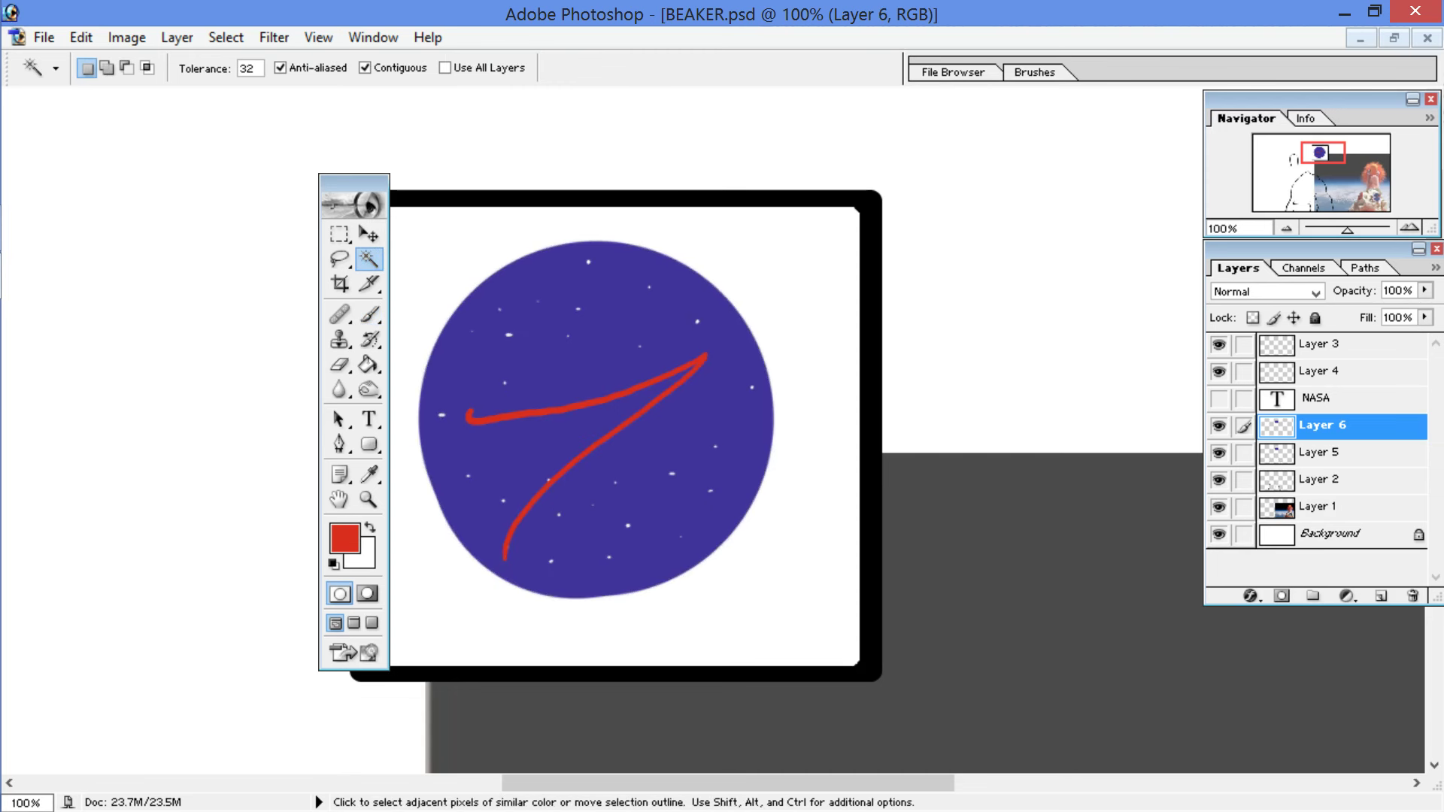
{"action": "key", "text": "g"}
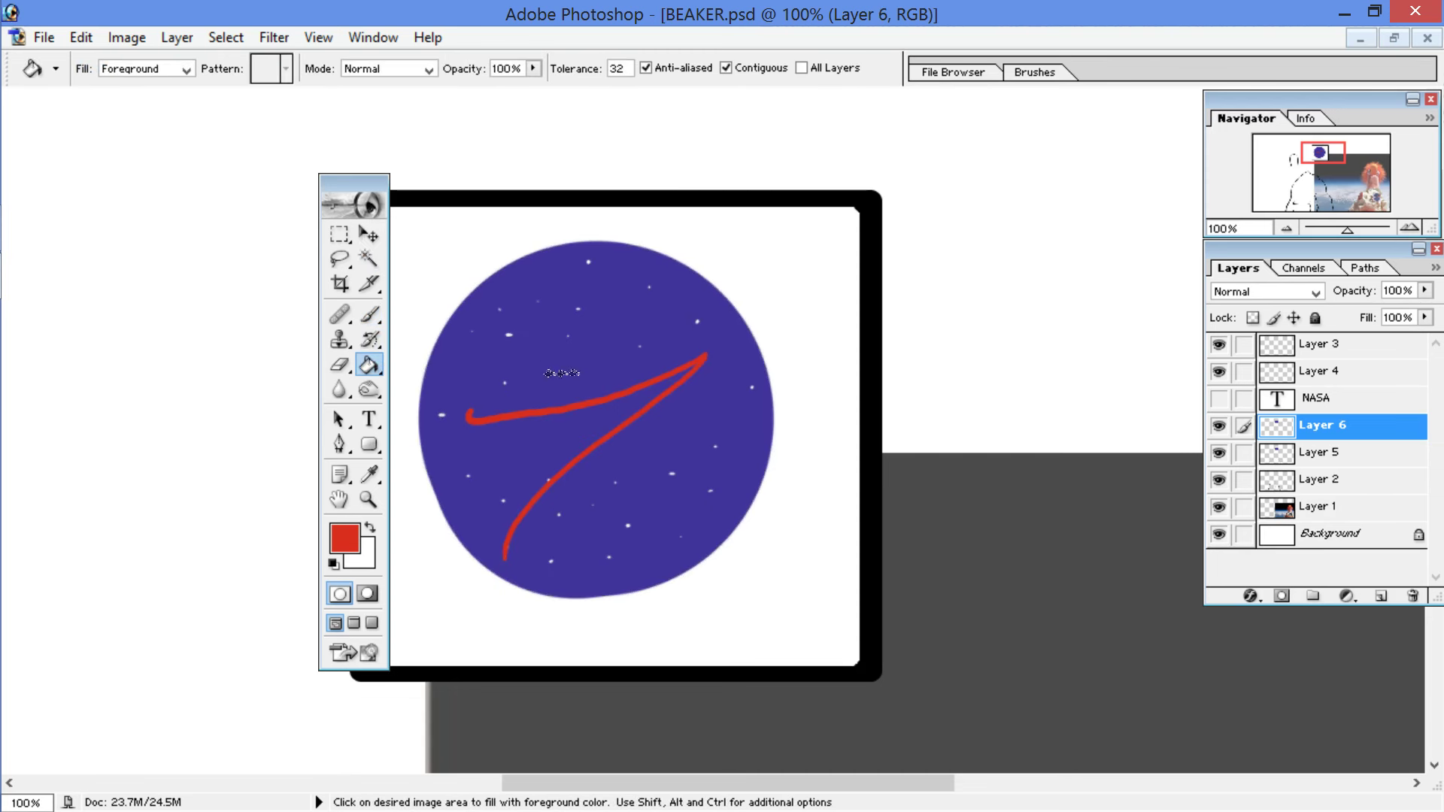
Step: Fill the disc area on Layer 6 with red, and erase a spot at its center using a 196 px eraser
{"action": "left_click", "coordinate": [572, 374]}
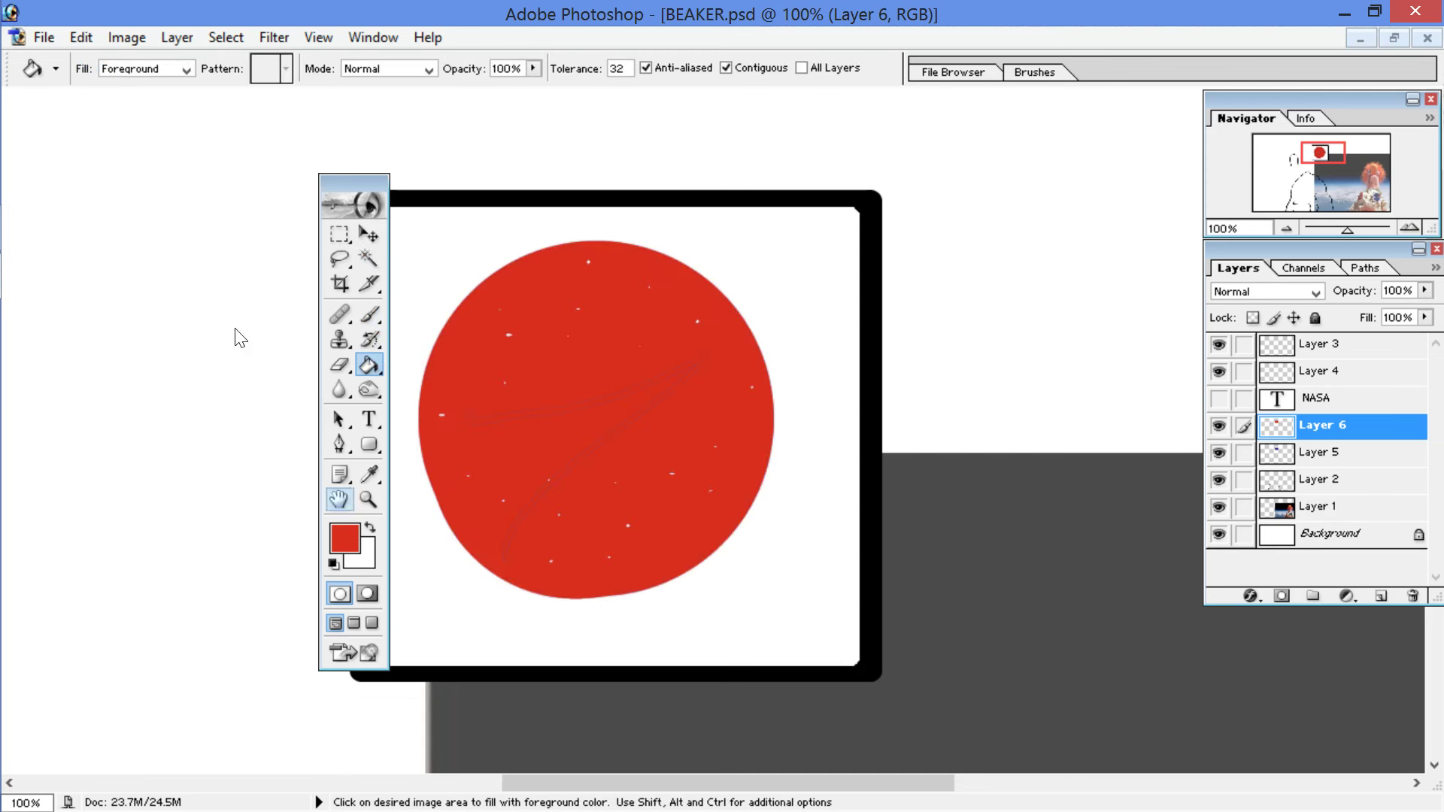
{"action": "key", "text": "e"}
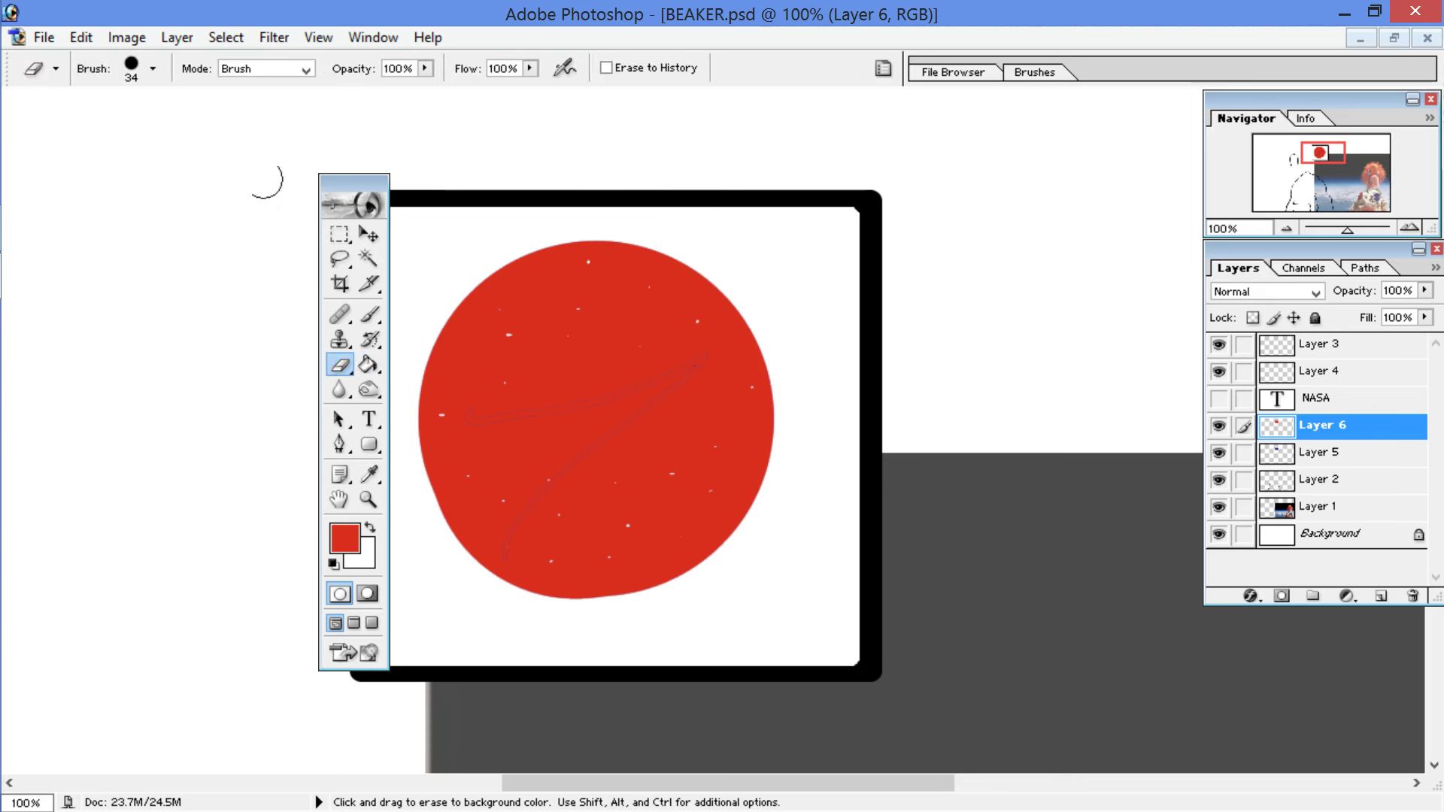
{"action": "left_click", "coordinate": [153, 69]}
{"action": "left_click_drag", "start_coordinate": [154, 126], "coordinate": [207, 126]}
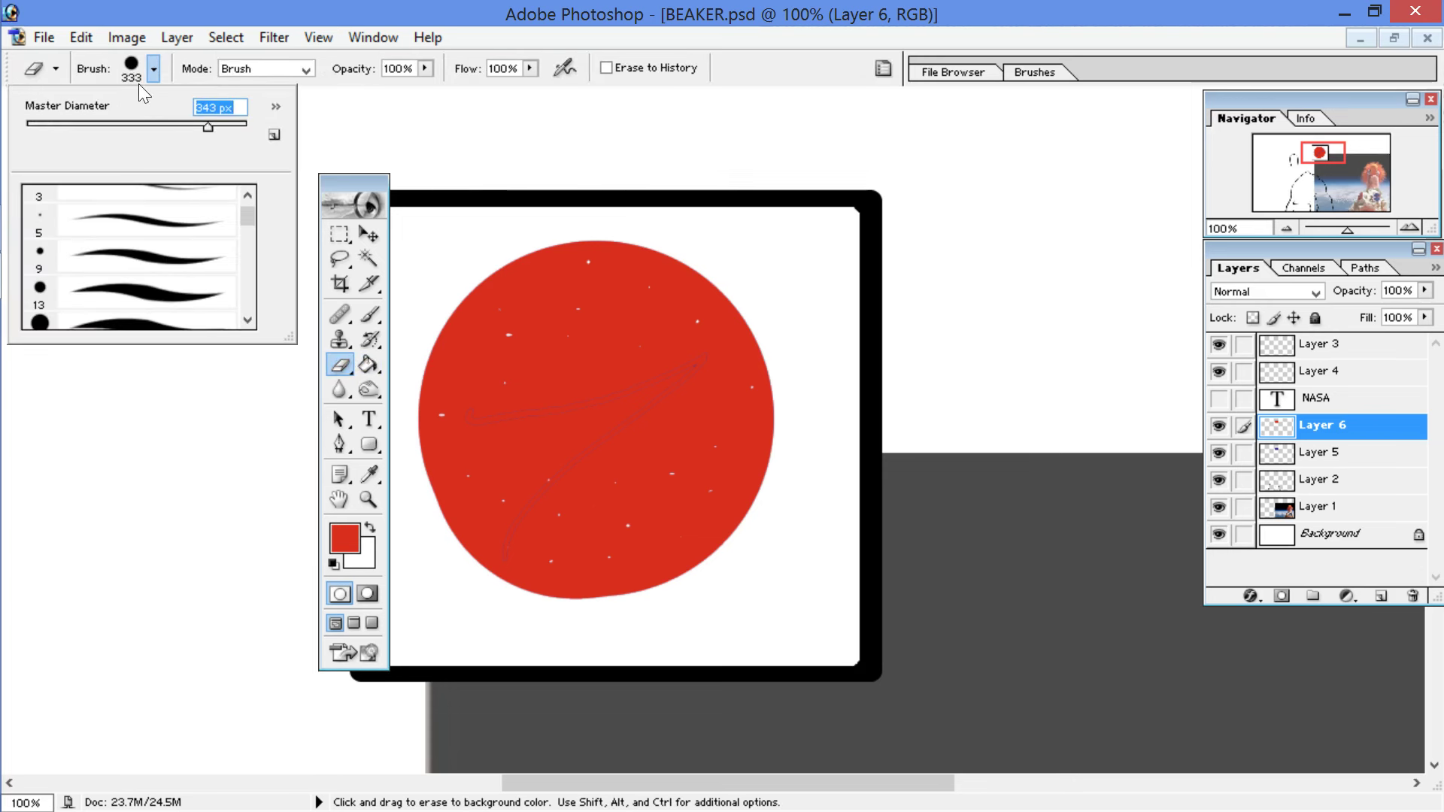
{"action": "left_click_drag", "start_coordinate": [204, 127], "coordinate": [190, 127]}
{"action": "key", "text": "Return"}
{"action": "left_click", "coordinate": [595, 414]}
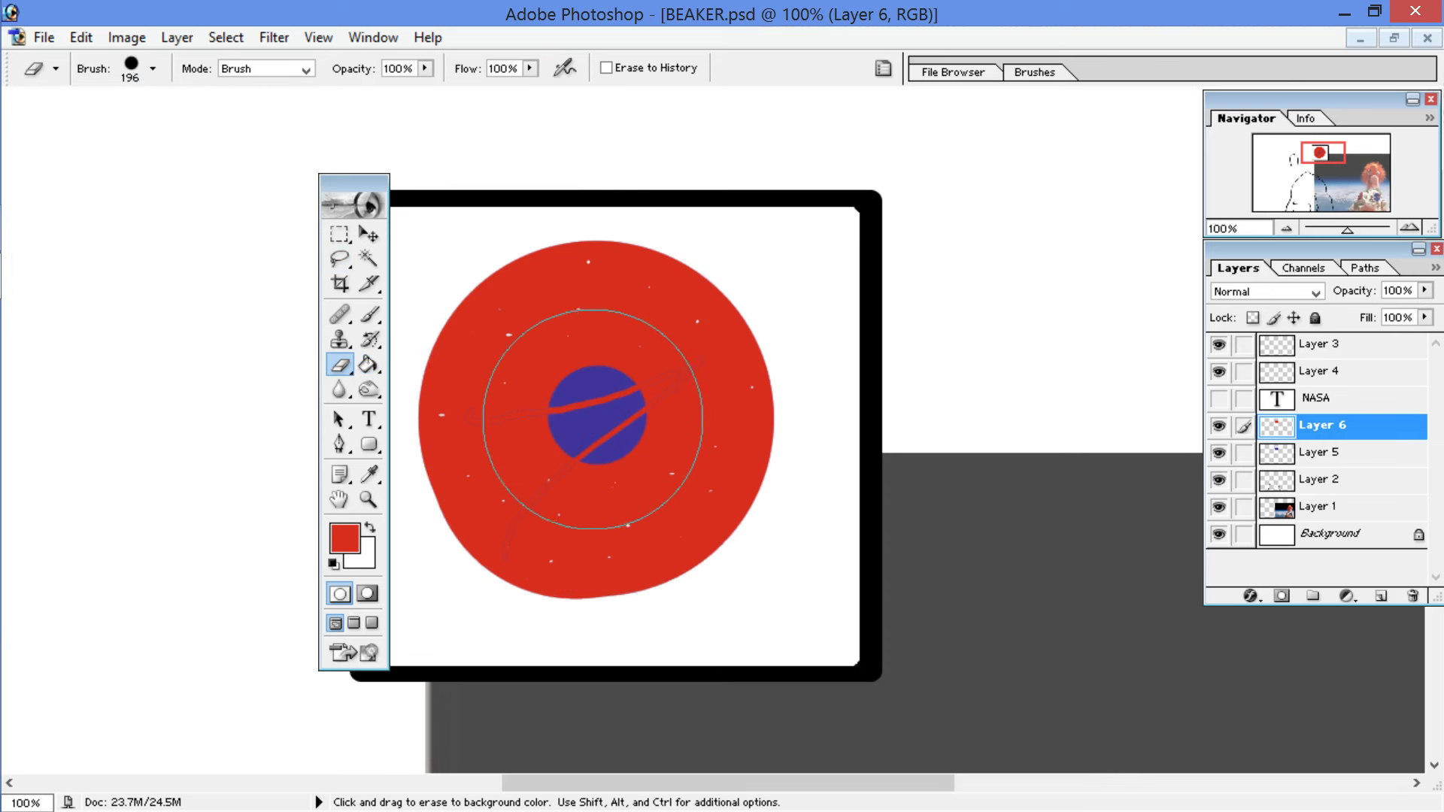
Step: Enlarge the eraser to 353 px and erase the interior of the red disc to leave a red ring
{"action": "left_click", "coordinate": [154, 69]}
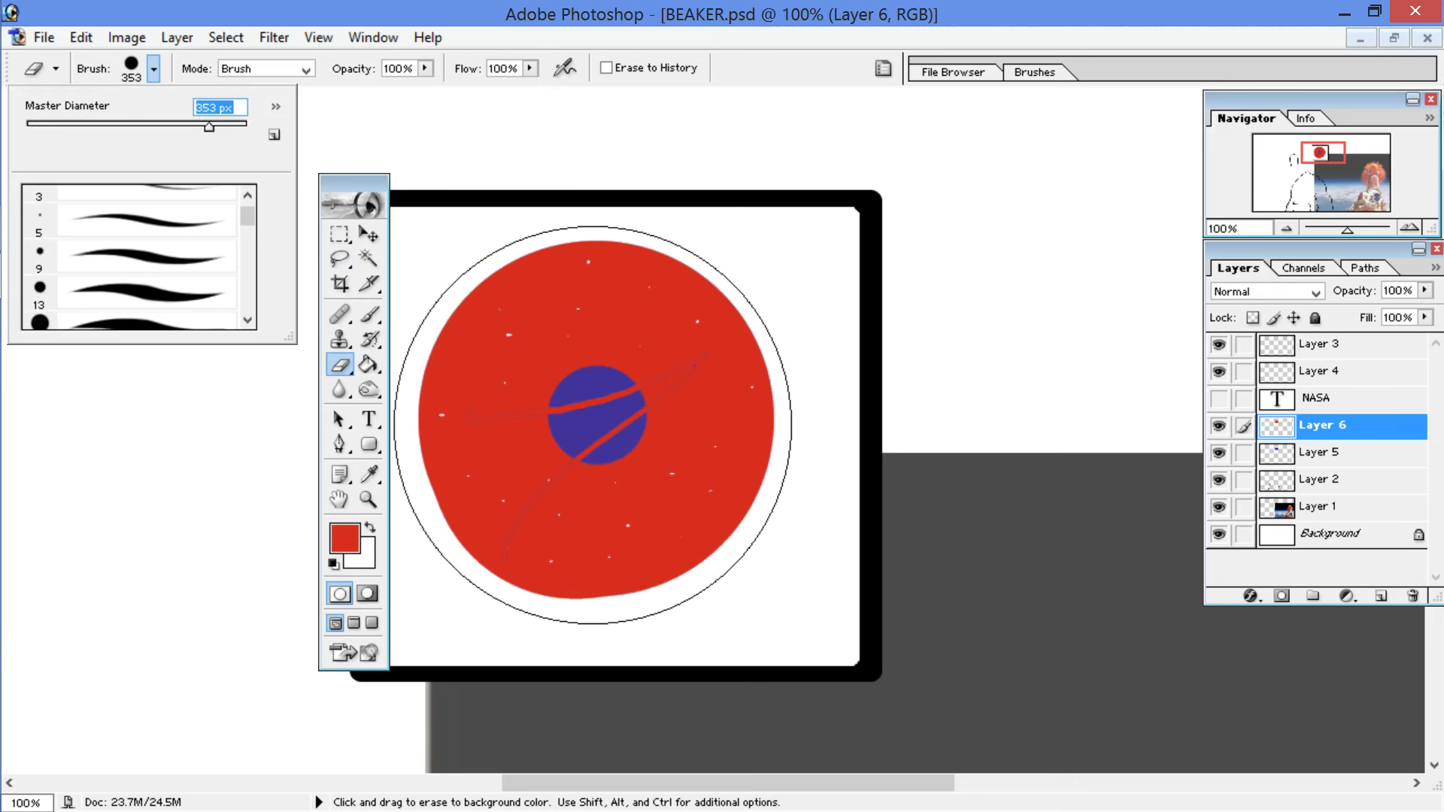
{"action": "key", "text": "Return"}
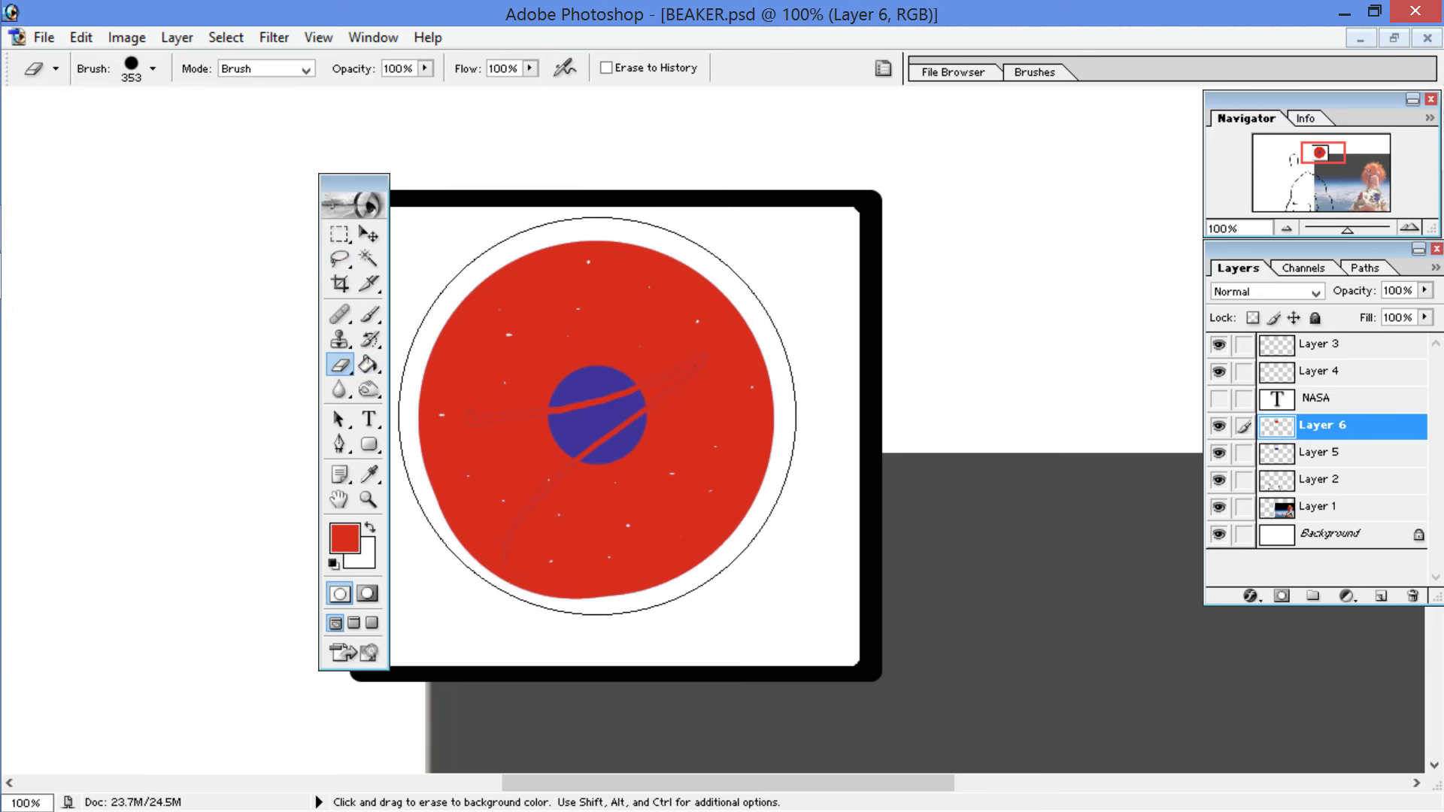
{"action": "left_click", "coordinate": [596, 413]}
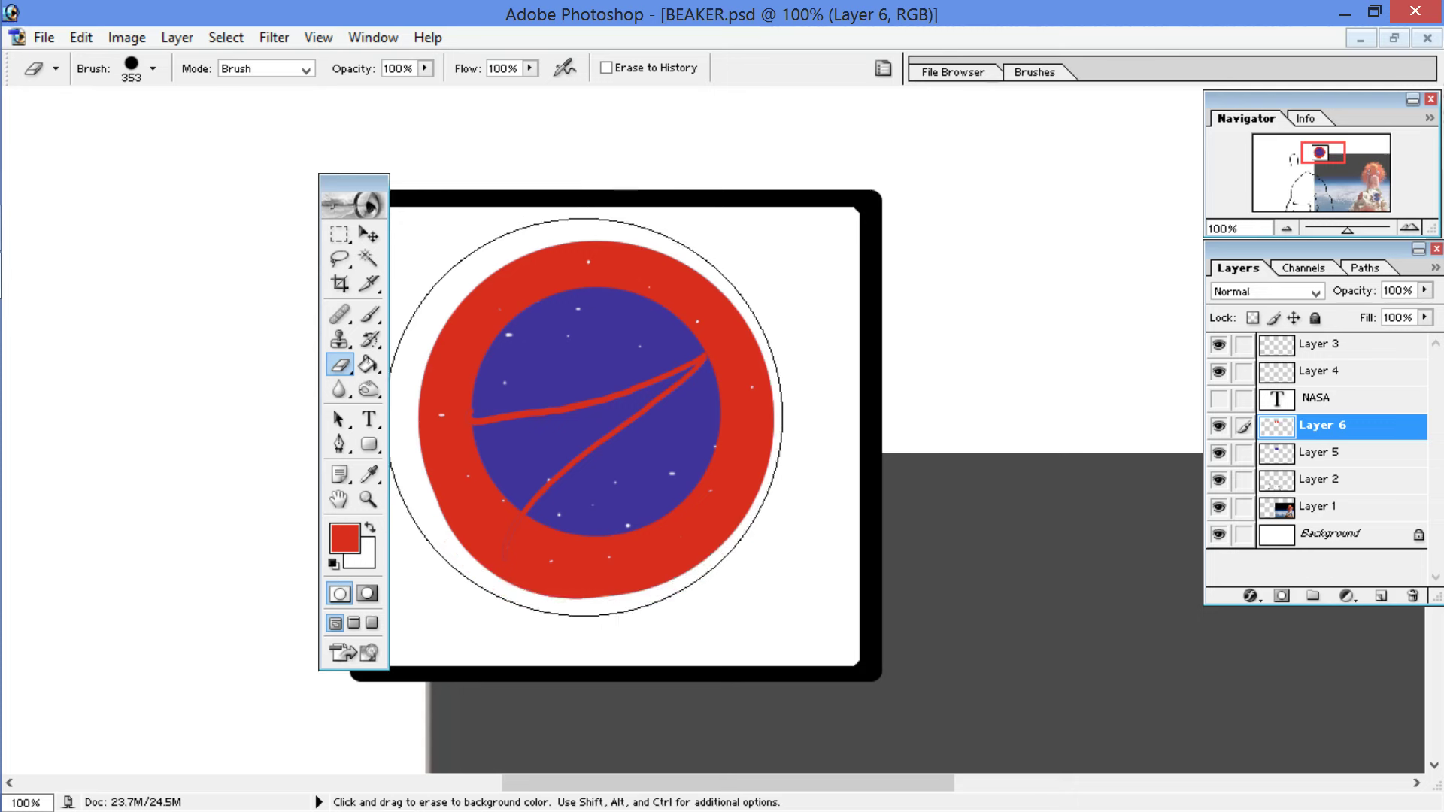
{"action": "left_click", "coordinate": [597, 419]}
{"action": "mouse_move", "coordinate": [617, 428]}
{"action": "left_mouse_down"}
{"action": "mouse_move", "coordinate": [624, 410]}
{"action": "mouse_move", "coordinate": [610, 412]}
{"action": "mouse_move", "coordinate": [631, 419]}
{"action": "mouse_move", "coordinate": [598, 387]}
{"action": "mouse_move", "coordinate": [586, 440]}
{"action": "mouse_move", "coordinate": [624, 435]}
{"action": "left_mouse_up"}
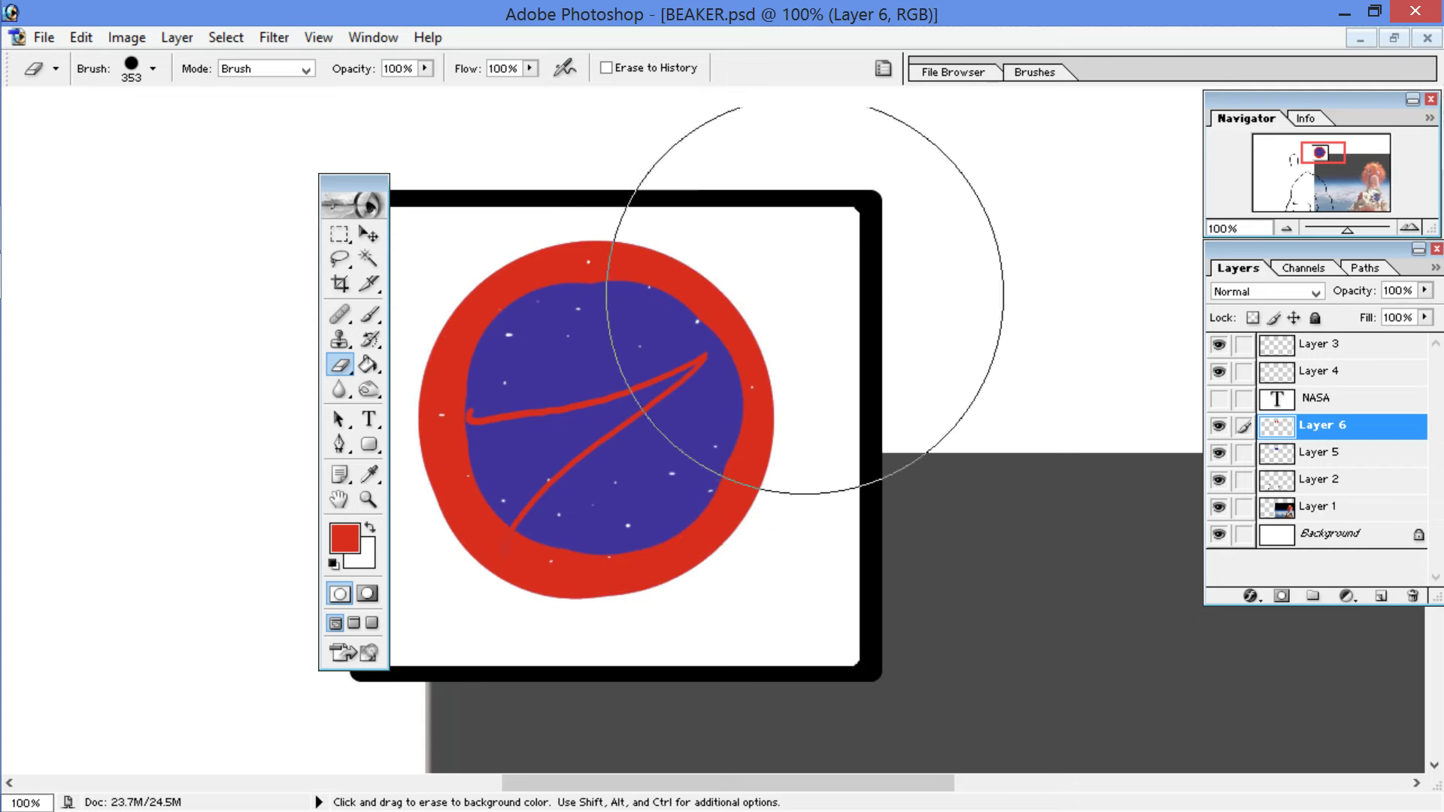
Step: Use Liquify on Layer 6 to push the red ring outward and make its band thinner
{"action": "left_click", "coordinate": [274, 37]}
{"action": "left_click", "coordinate": [331, 120]}
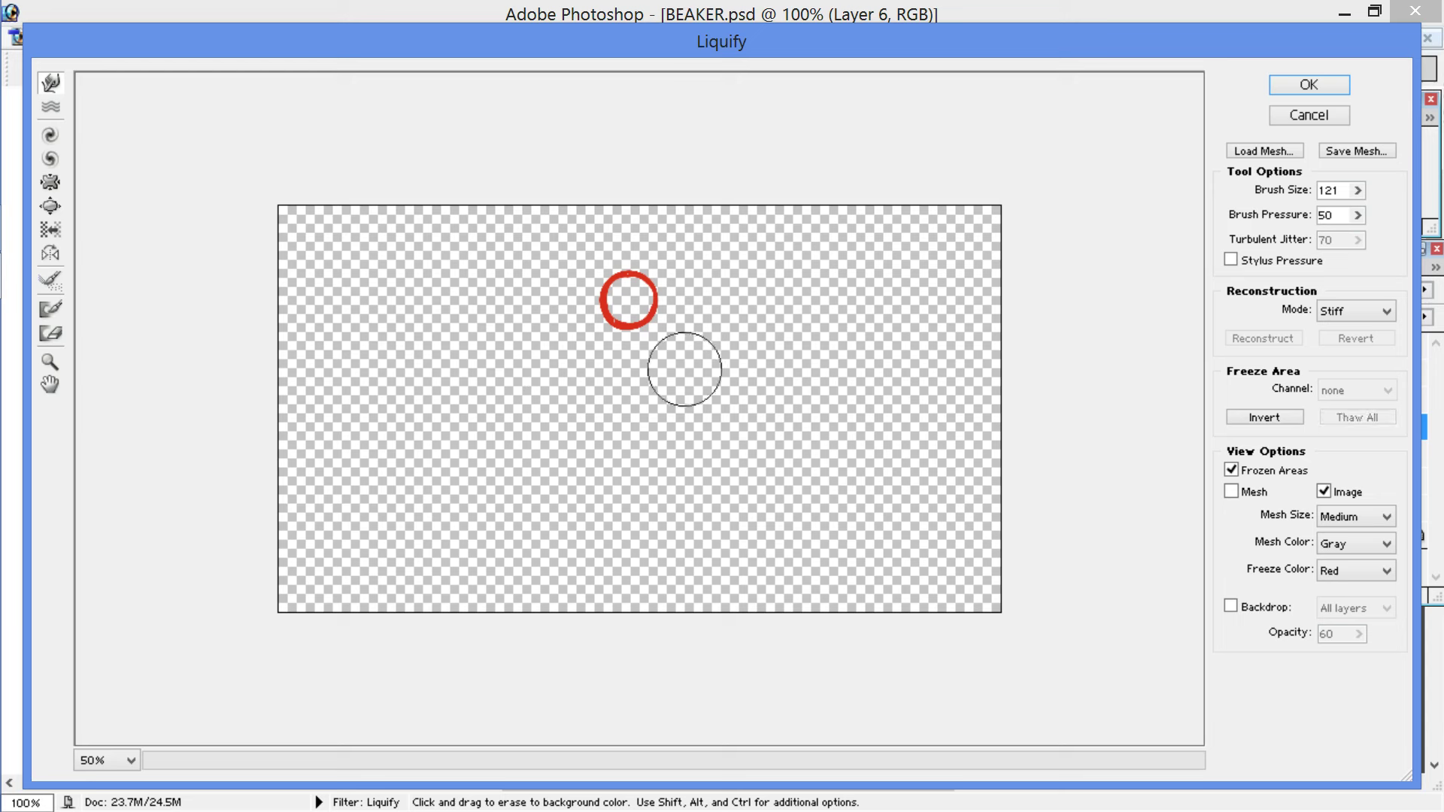
{"action": "mouse_move", "coordinate": [635, 300]}
{"action": "left_mouse_down"}
{"action": "mouse_move", "coordinate": [614, 299]}
{"action": "mouse_move", "coordinate": [687, 299]}
{"action": "mouse_move", "coordinate": [611, 312]}
{"action": "mouse_move", "coordinate": [628, 301]}
{"action": "left_mouse_up"}
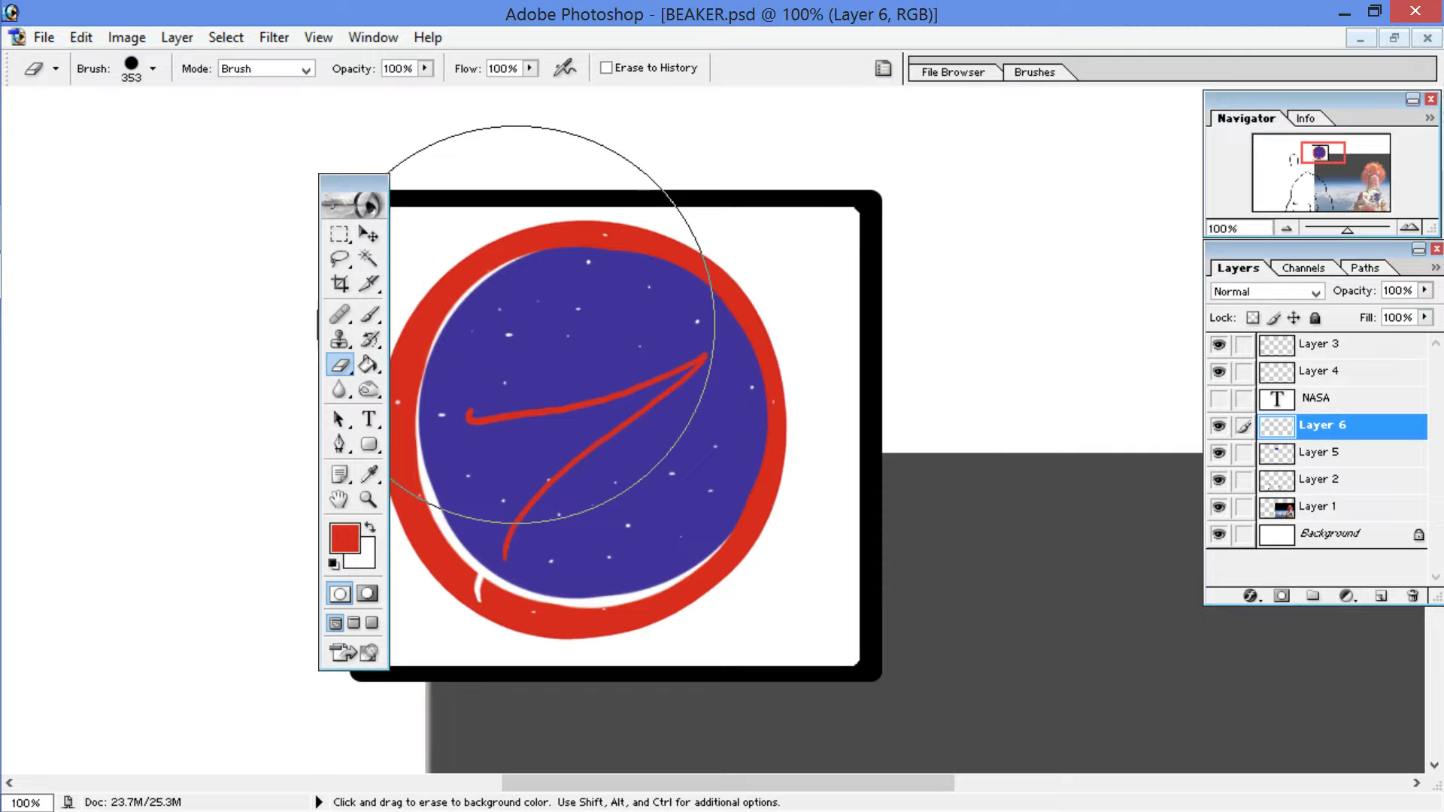
Step: Free Transform the red ring to about 40.5% width and 55.8% height, rotated -30.3°, over the badge's center
{"action": "key", "text": "ctrl+minus"}
{"action": "key", "text": "ctrl+minus"}
{"action": "key", "text": "ctrl+minus"}
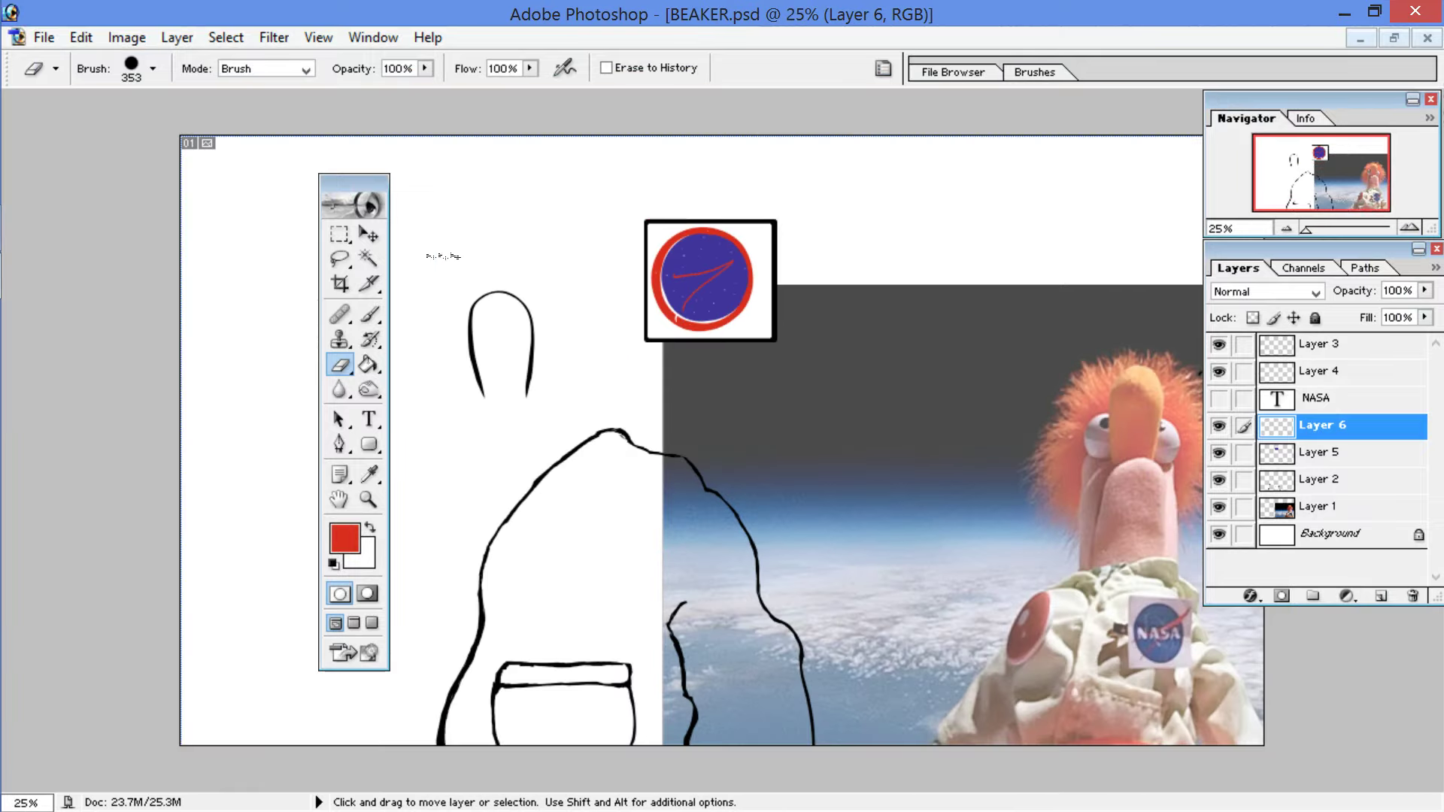
{"action": "key", "text": "ctrl+plus"}
{"action": "key", "text": "ctrl+plus"}
{"action": "key", "text": "ctrl+plus"}
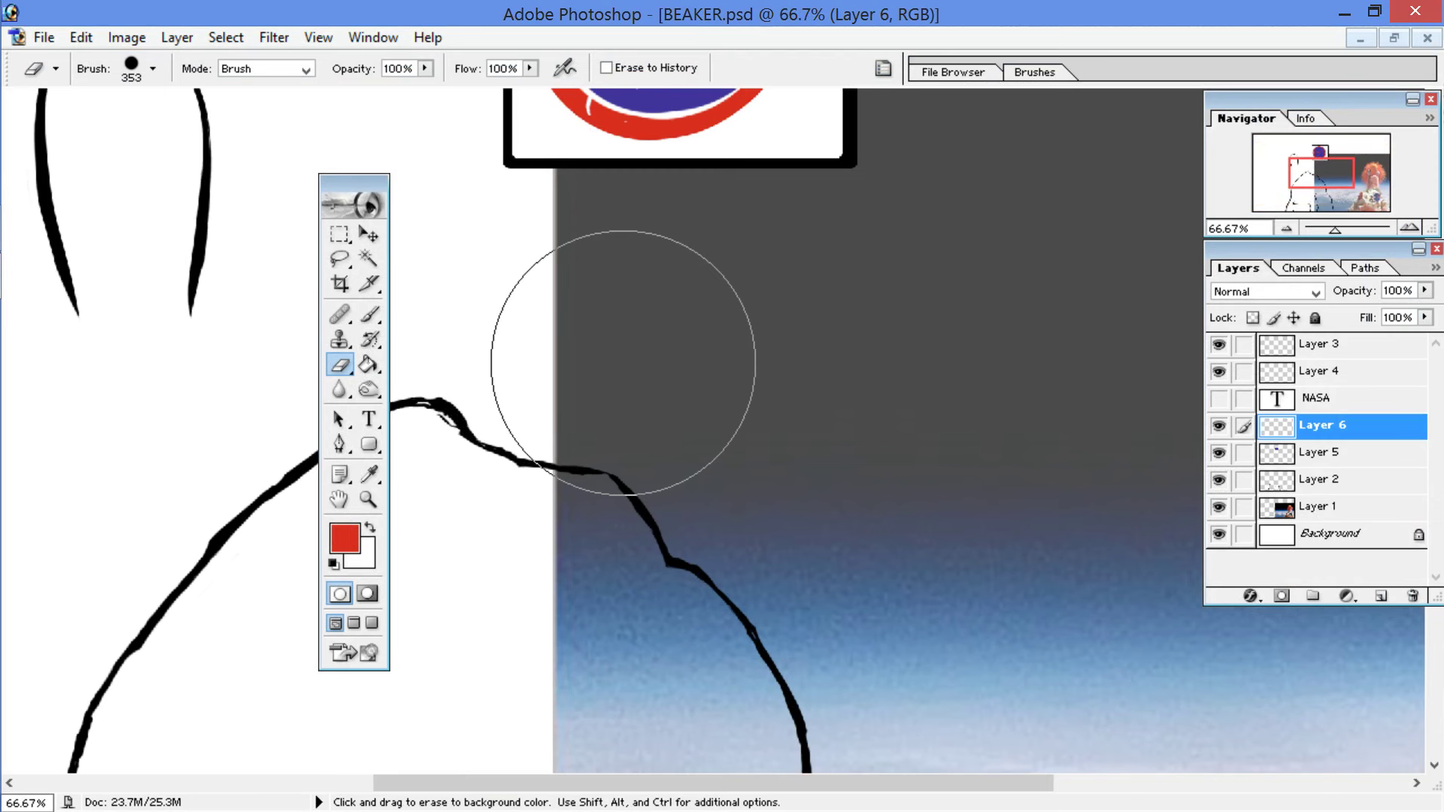
{"action": "key", "text": "ctrl+minus"}
{"action": "key", "text": "ctrl+minus"}
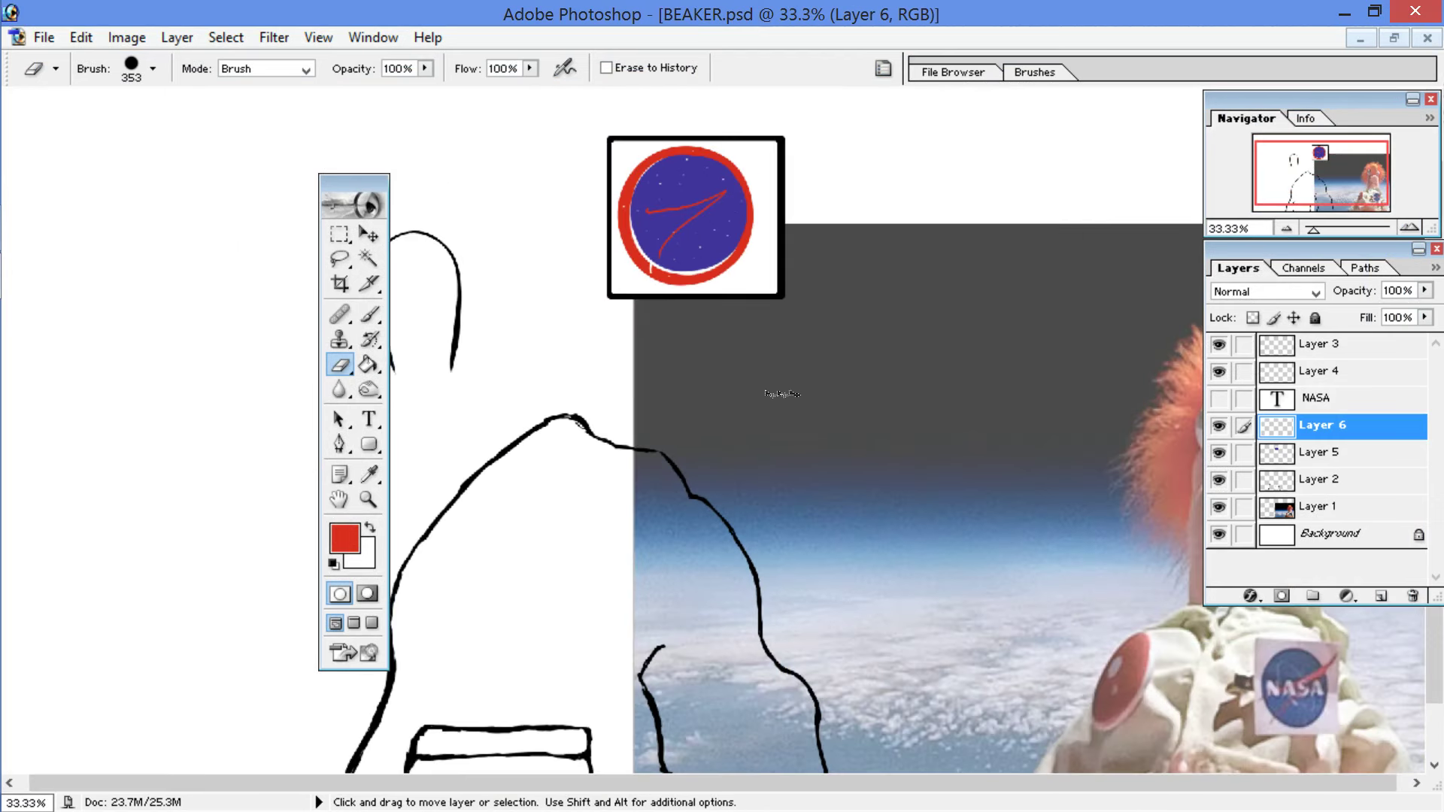
{"action": "left_click", "coordinate": [80, 37]}
{"action": "left_click", "coordinate": [228, 449]}
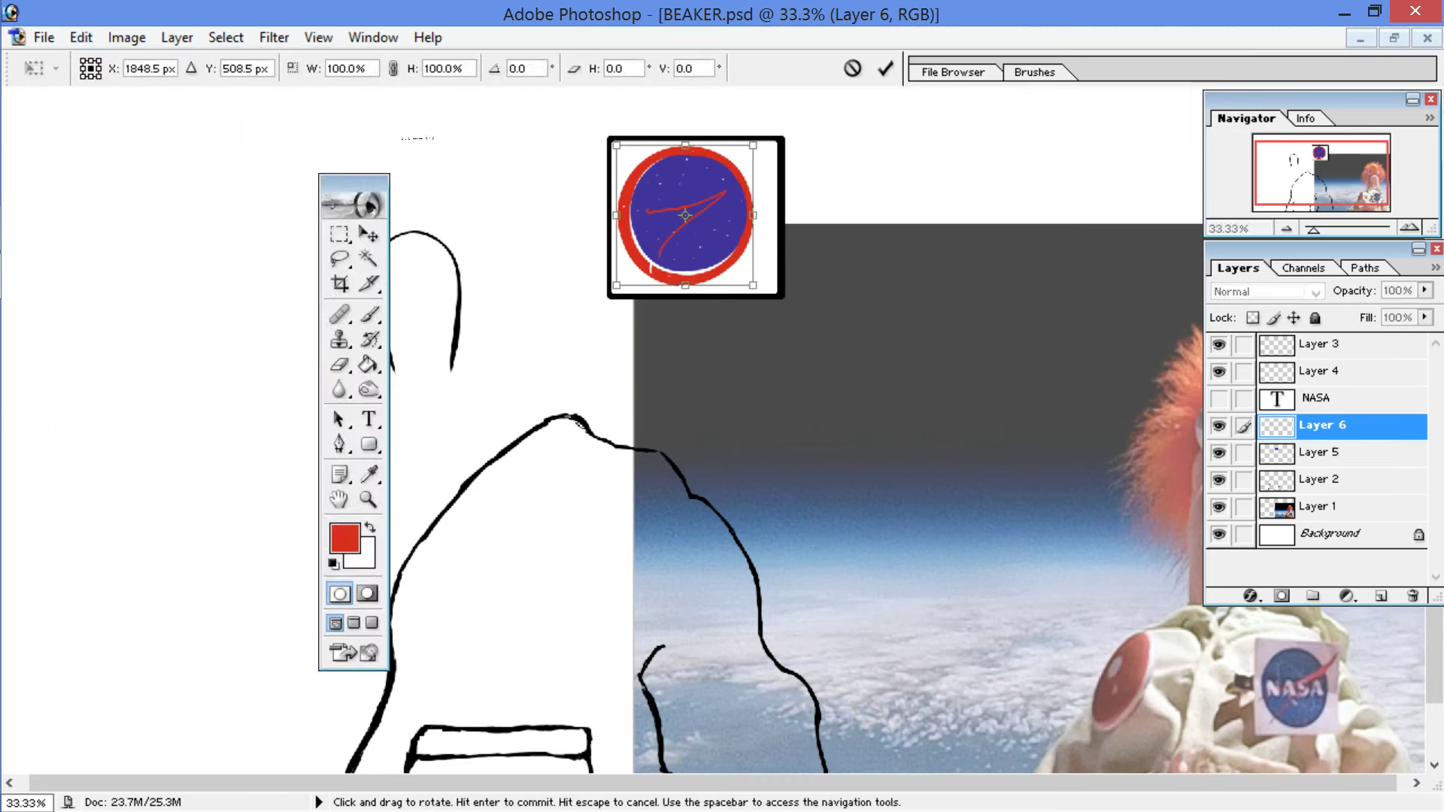
{"action": "left_click_drag", "start_coordinate": [616, 144], "coordinate": [697, 208]}
{"action": "left_click_drag", "start_coordinate": [524, 102], "coordinate": [488, 224]}
{"action": "left_click_drag", "start_coordinate": [720, 226], "coordinate": [699, 201]}
{"action": "left_click_drag", "start_coordinate": [456, 135], "coordinate": [454, 134]}
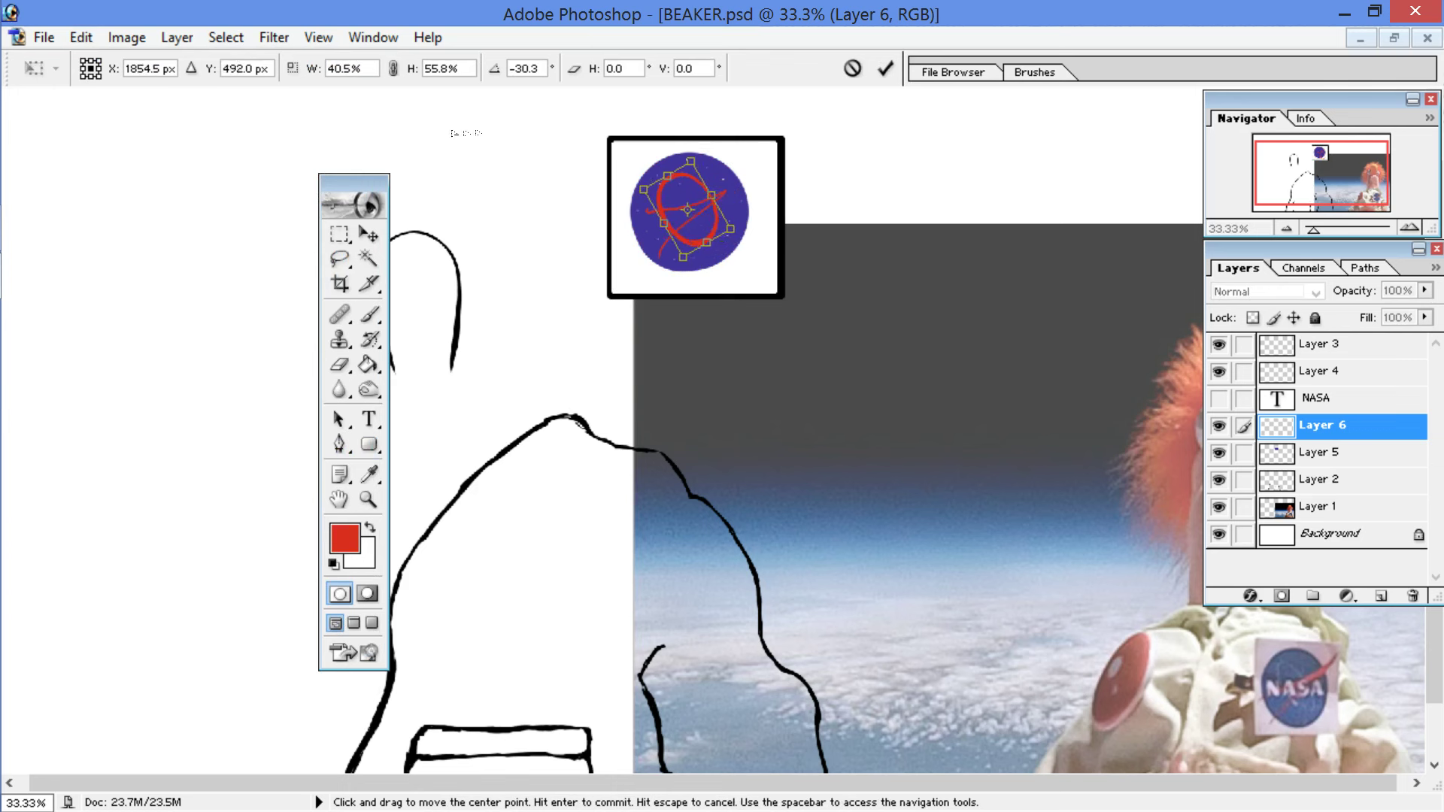
Step: Narrow the rotated ring to about 32.7% width and apply the transformation
{"action": "left_click_drag", "start_coordinate": [666, 222], "coordinate": [683, 209]}
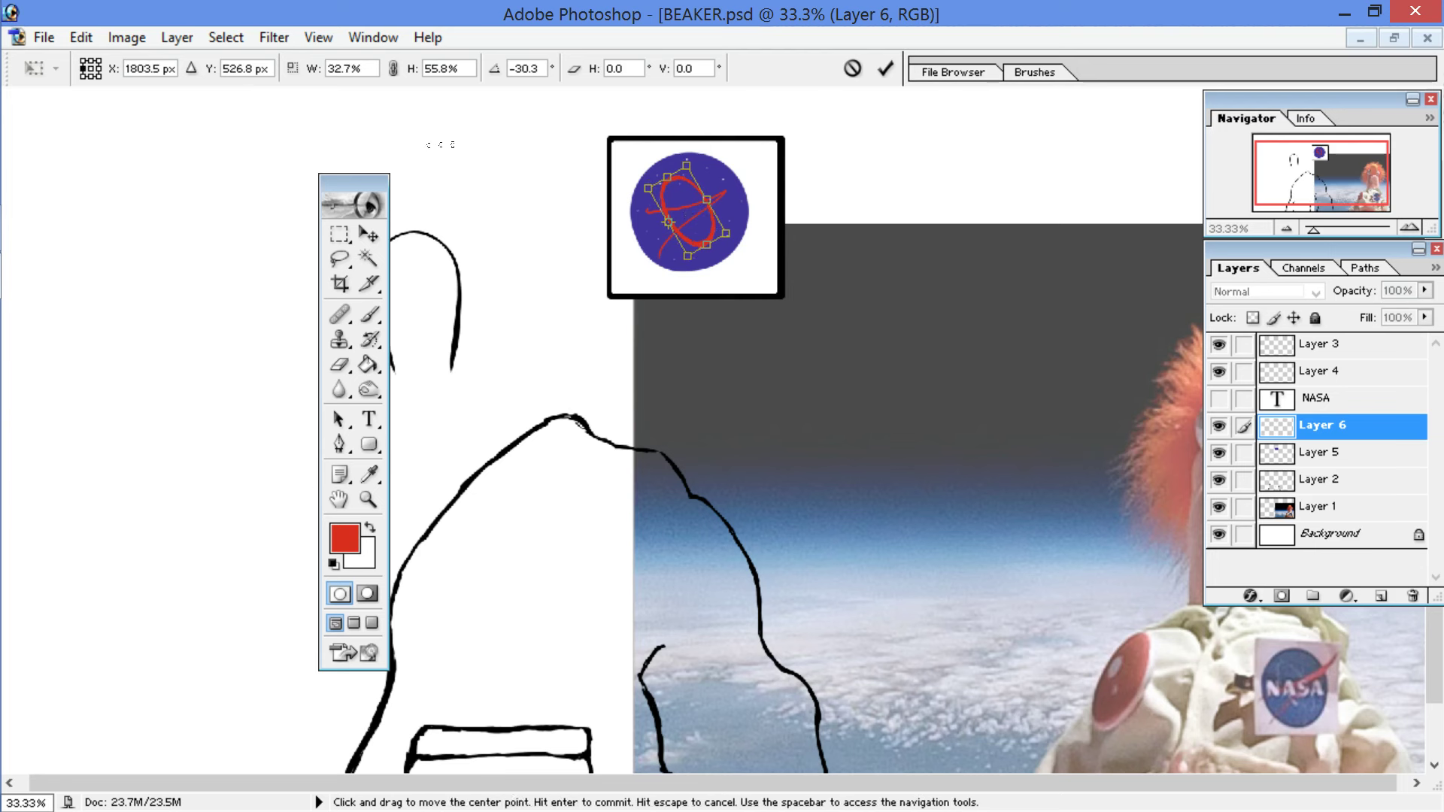
{"action": "key", "text": "l"}
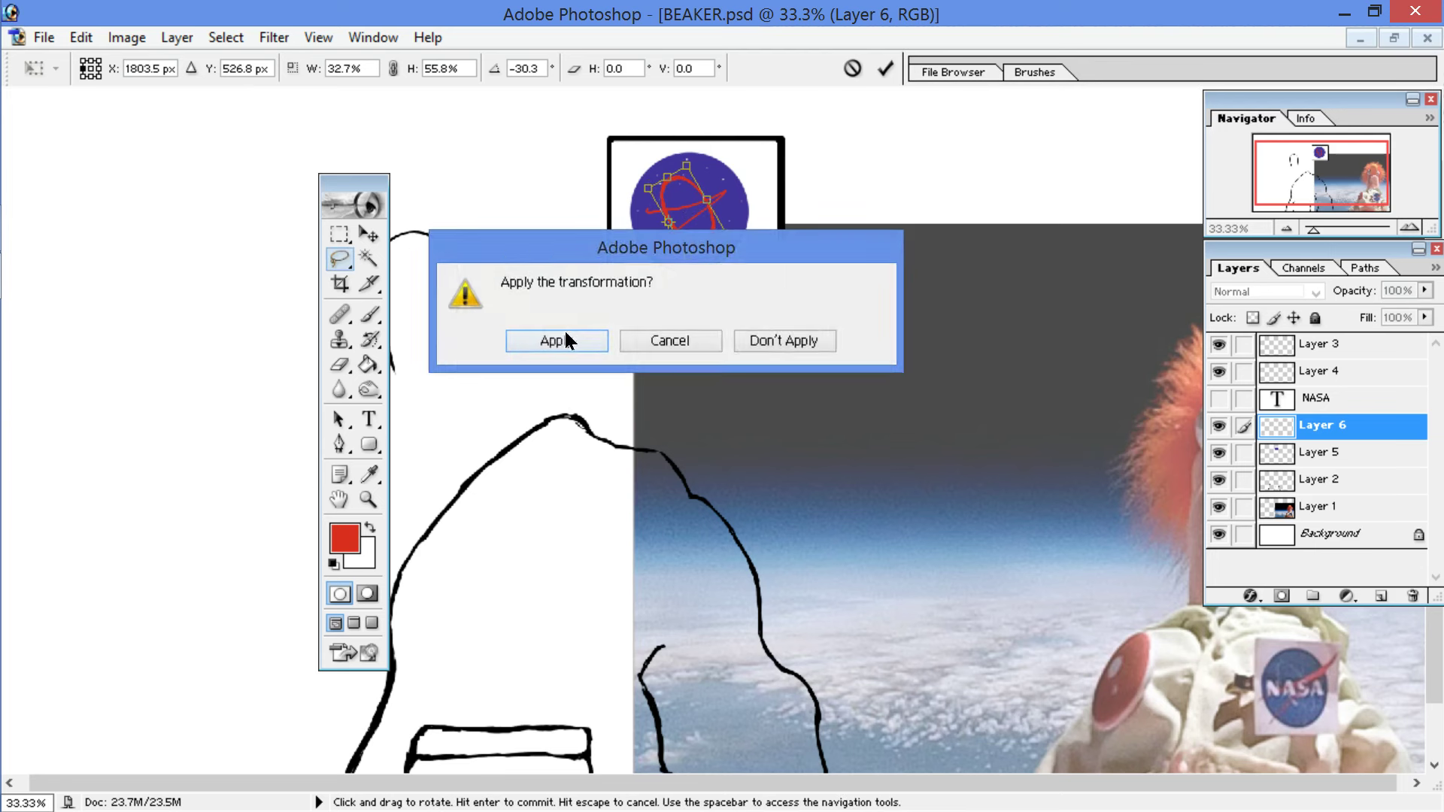
{"action": "left_click", "coordinate": [557, 341]}
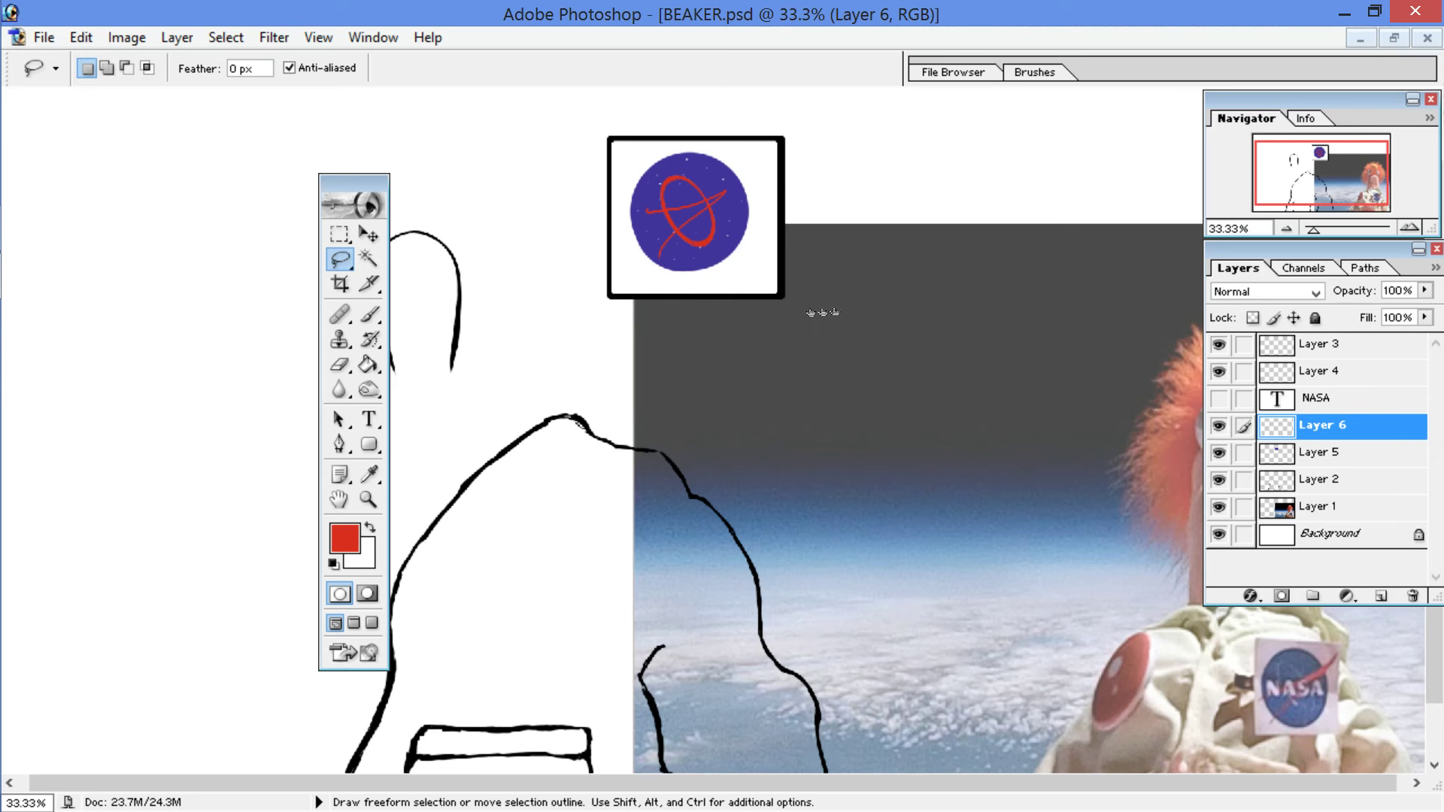
Step: Select Layer 5 with the blue badge, open it in Liquify and set the brush size to 42
{"action": "left_click", "coordinate": [1219, 454]}
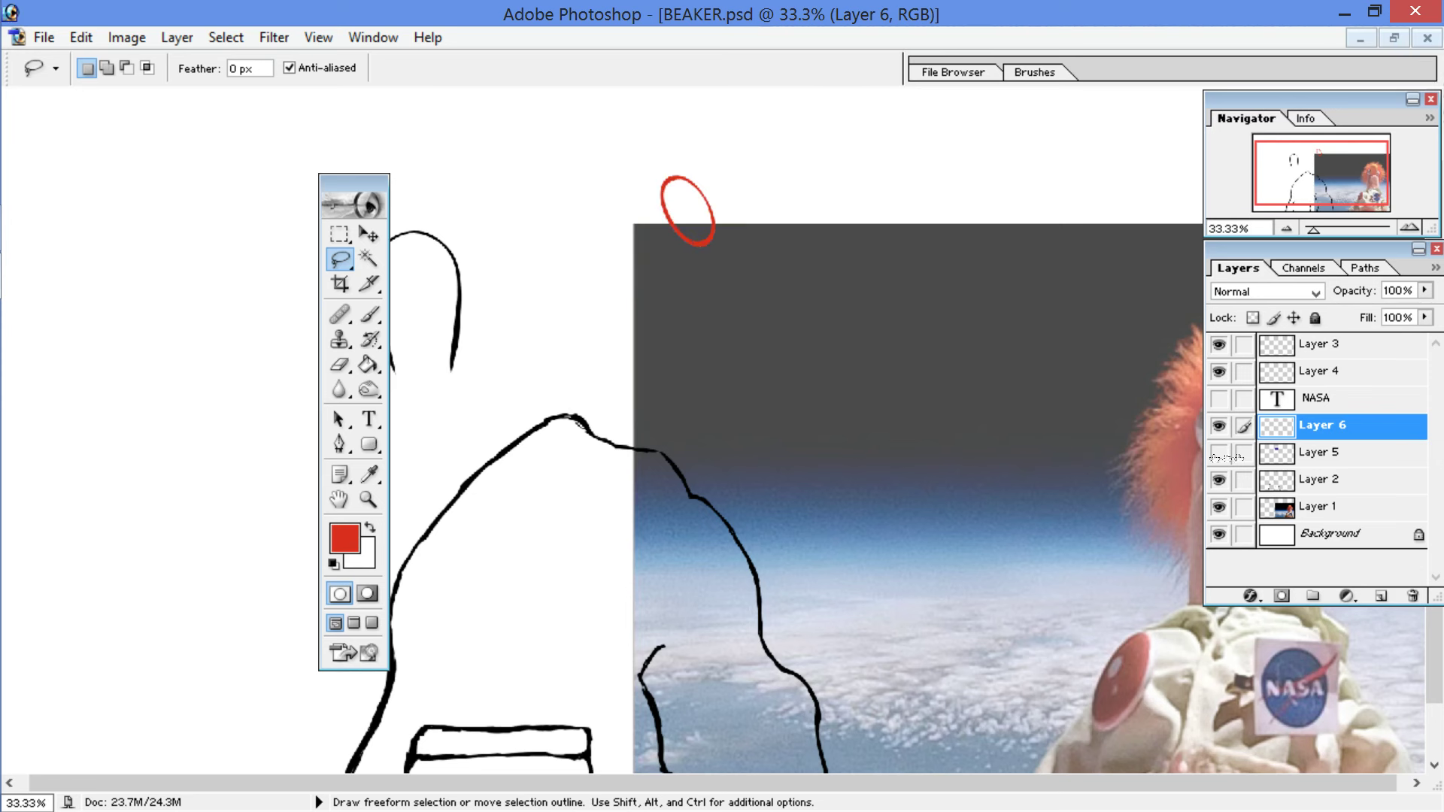
{"action": "left_click", "coordinate": [1220, 453]}
{"action": "key", "text": "alt+bracketleft"}
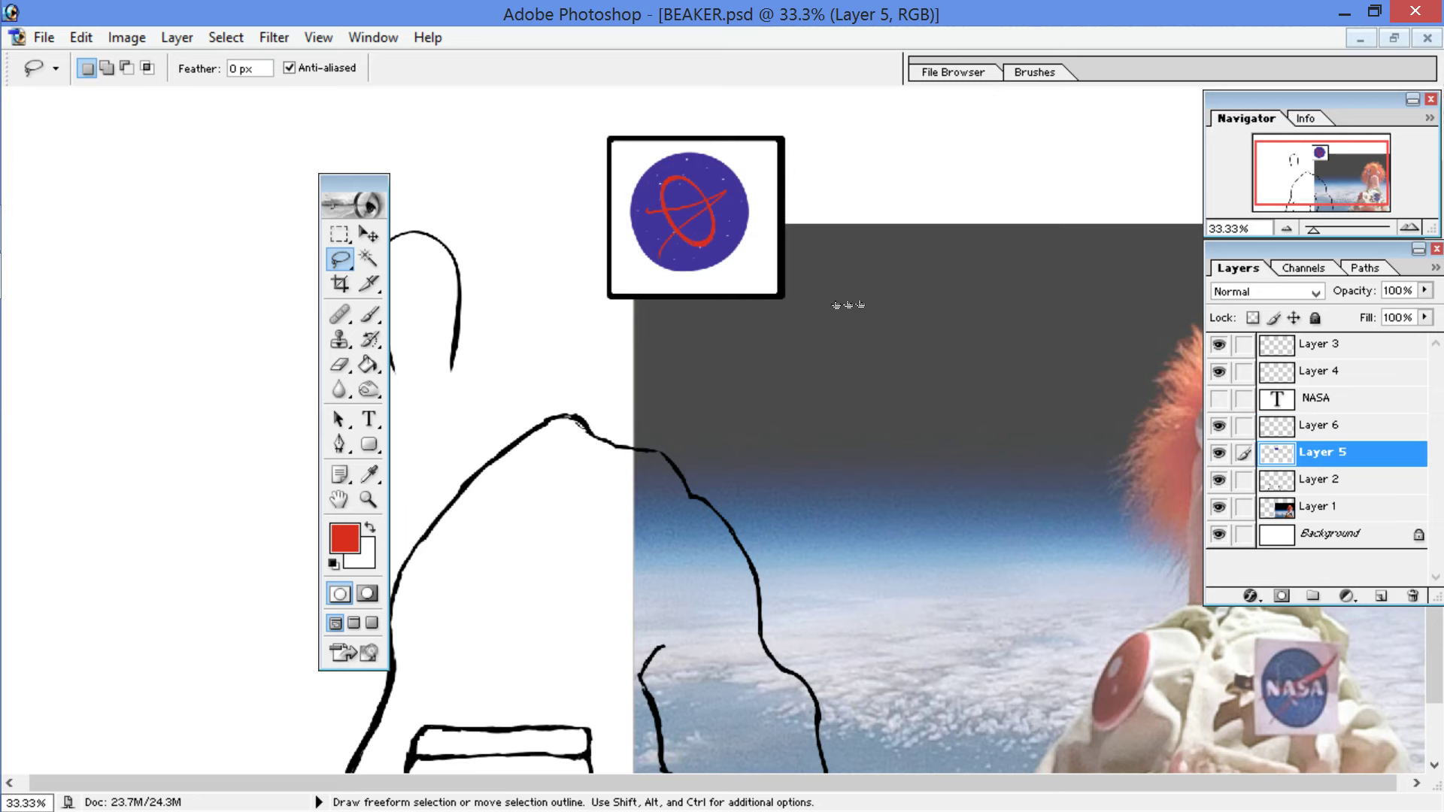
{"action": "left_click", "coordinate": [274, 37]}
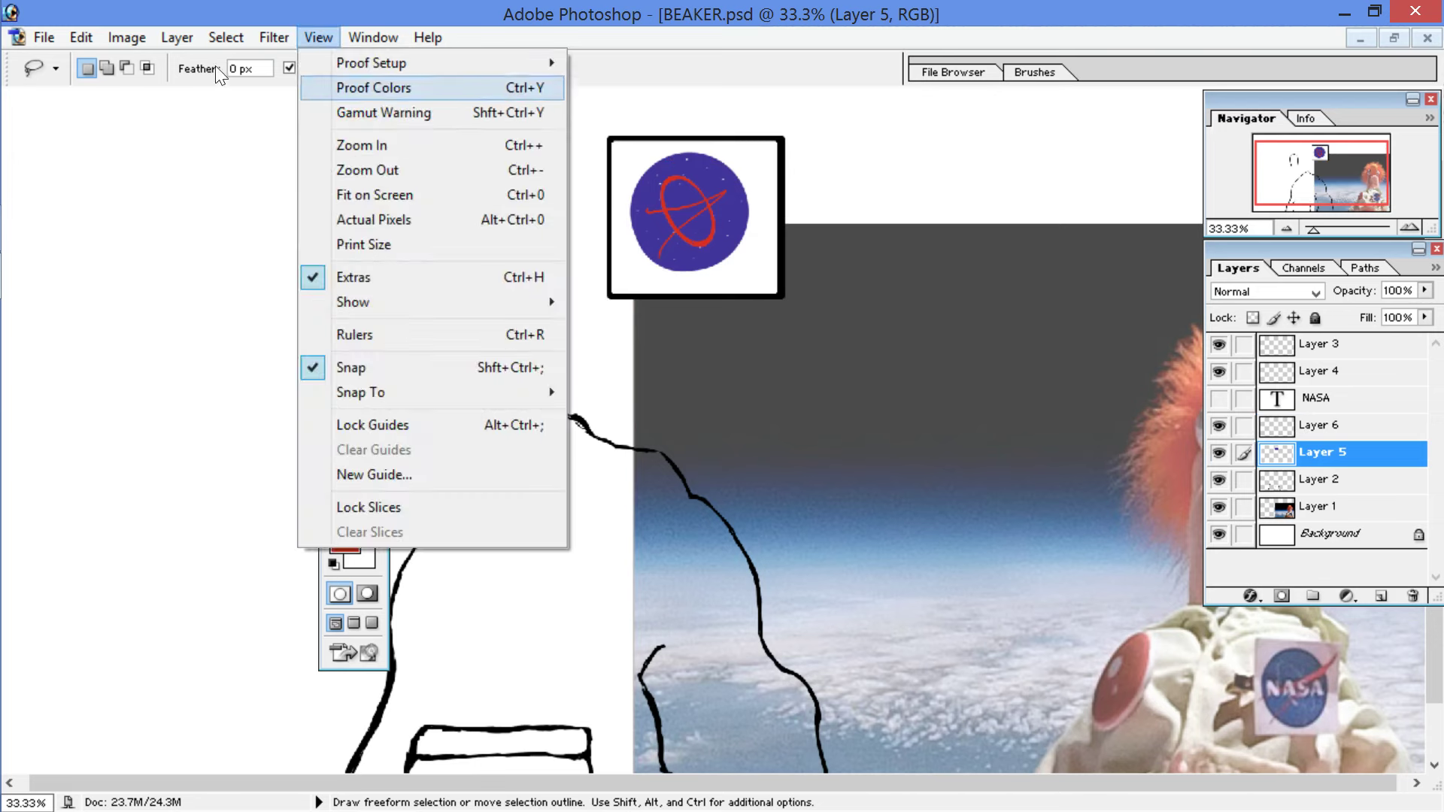
{"action": "left_click", "coordinate": [313, 121]}
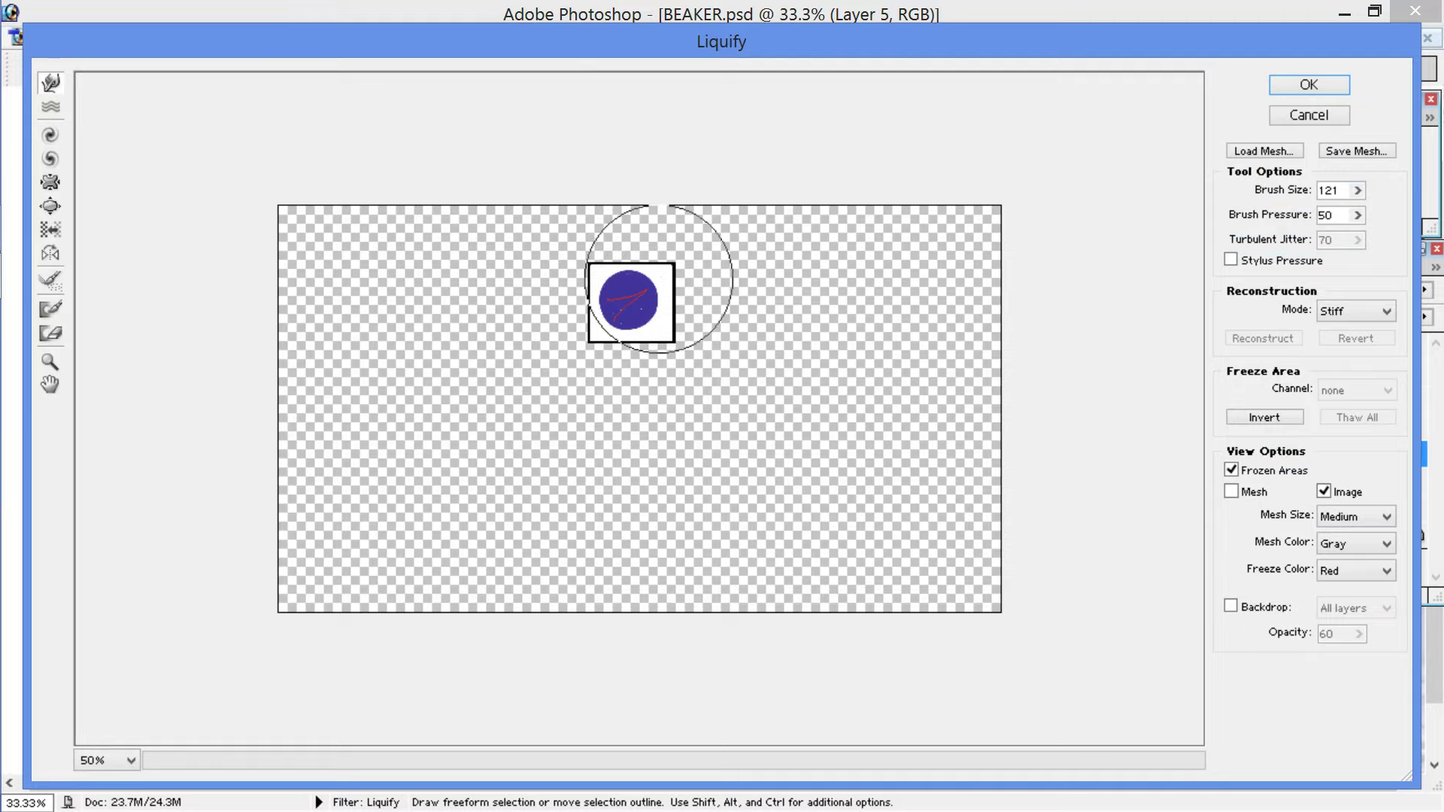
{"action": "key", "text": "ctrl+equal"}
{"action": "key", "text": "ctrl+equal"}
{"action": "key", "text": "ctrl+equal"}
{"action": "left_click_drag", "start_coordinate": [404, 161], "coordinate": [415, 571]}
{"action": "left_click", "coordinate": [1357, 190]}
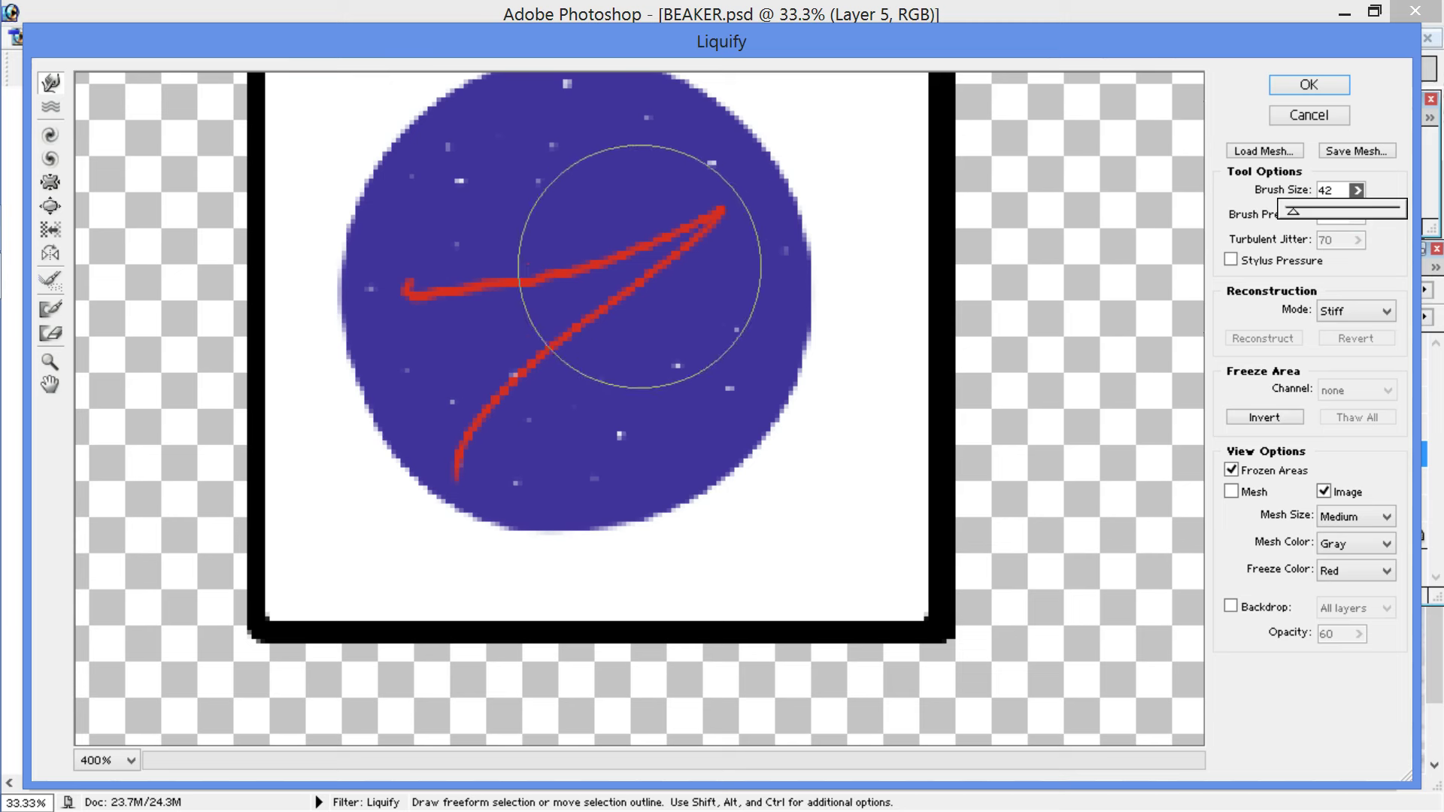
Step: Warp the two red swoosh lines into smooth curves that merge toward the upper-right tip, and apply Liquify
{"action": "left_click_drag", "start_coordinate": [653, 238], "coordinate": [634, 256]}
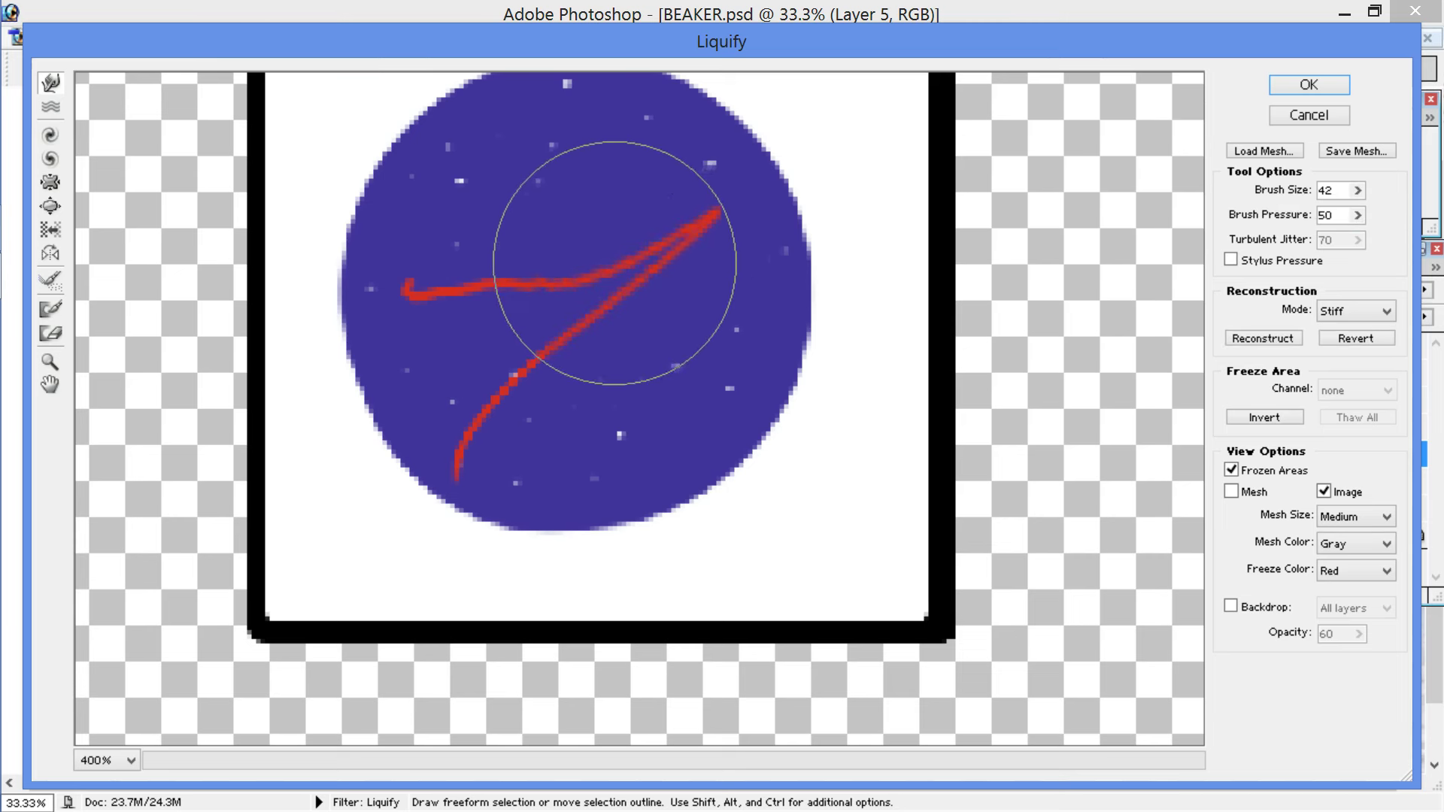
{"action": "mouse_move", "coordinate": [503, 258]}
{"action": "left_mouse_down"}
{"action": "mouse_move", "coordinate": [467, 295]}
{"action": "mouse_move", "coordinate": [509, 268]}
{"action": "mouse_move", "coordinate": [516, 285]}
{"action": "mouse_move", "coordinate": [574, 271]}
{"action": "mouse_move", "coordinate": [499, 316]}
{"action": "mouse_move", "coordinate": [641, 295]}
{"action": "mouse_move", "coordinate": [612, 226]}
{"action": "mouse_move", "coordinate": [574, 264]}
{"action": "mouse_move", "coordinate": [554, 322]}
{"action": "mouse_move", "coordinate": [569, 356]}
{"action": "mouse_move", "coordinate": [499, 421]}
{"action": "mouse_move", "coordinate": [554, 331]}
{"action": "mouse_move", "coordinate": [518, 241]}
{"action": "mouse_move", "coordinate": [532, 242]}
{"action": "mouse_move", "coordinate": [516, 274]}
{"action": "mouse_move", "coordinate": [627, 231]}
{"action": "mouse_move", "coordinate": [656, 238]}
{"action": "mouse_move", "coordinate": [621, 256]}
{"action": "mouse_move", "coordinate": [607, 303]}
{"action": "mouse_move", "coordinate": [558, 286]}
{"action": "mouse_move", "coordinate": [577, 258]}
{"action": "mouse_move", "coordinate": [609, 282]}
{"action": "mouse_move", "coordinate": [584, 261]}
{"action": "mouse_move", "coordinate": [531, 284]}
{"action": "mouse_move", "coordinate": [576, 283]}
{"action": "mouse_move", "coordinate": [522, 315]}
{"action": "mouse_move", "coordinate": [575, 274]}
{"action": "mouse_move", "coordinate": [579, 244]}
{"action": "mouse_move", "coordinate": [718, 245]}
{"action": "mouse_move", "coordinate": [680, 279]}
{"action": "left_mouse_up"}
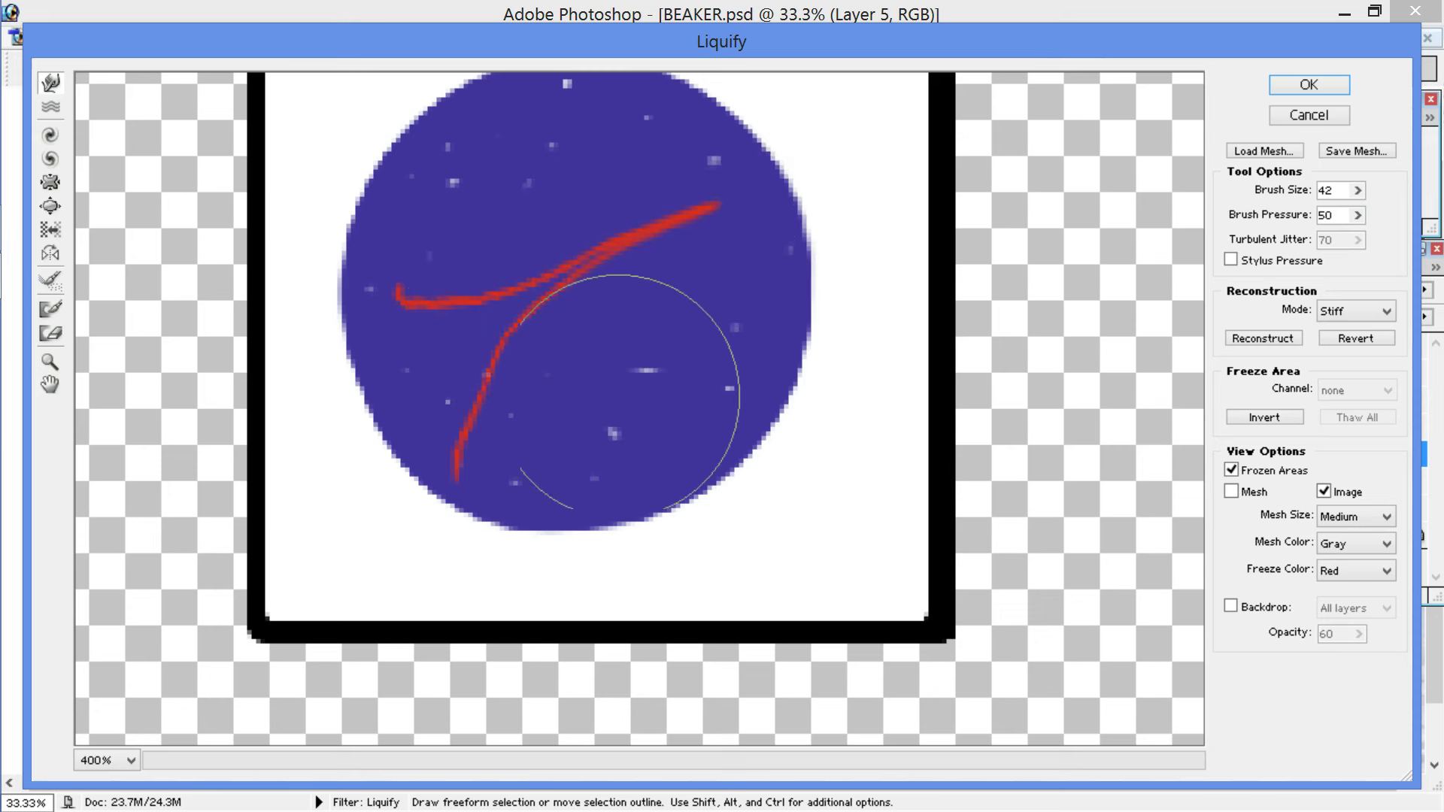
{"action": "mouse_move", "coordinate": [441, 486]}
{"action": "left_mouse_down"}
{"action": "mouse_move", "coordinate": [432, 475]}
{"action": "mouse_move", "coordinate": [529, 484]}
{"action": "mouse_move", "coordinate": [634, 525]}
{"action": "mouse_move", "coordinate": [615, 528]}
{"action": "mouse_move", "coordinate": [674, 508]}
{"action": "left_mouse_up"}
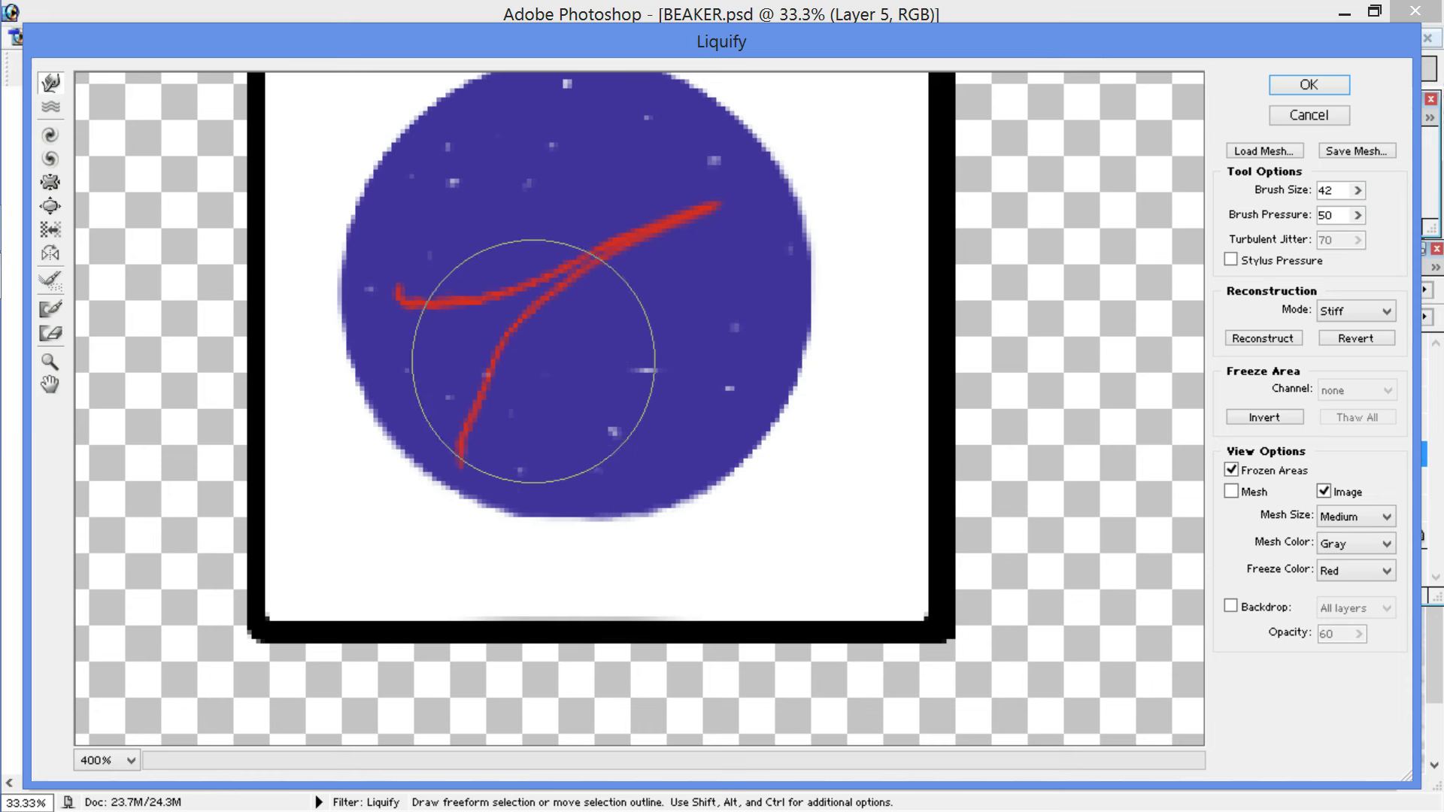
{"action": "mouse_move", "coordinate": [517, 311]}
{"action": "left_mouse_down"}
{"action": "mouse_move", "coordinate": [513, 427]}
{"action": "mouse_move", "coordinate": [504, 389]}
{"action": "left_mouse_up"}
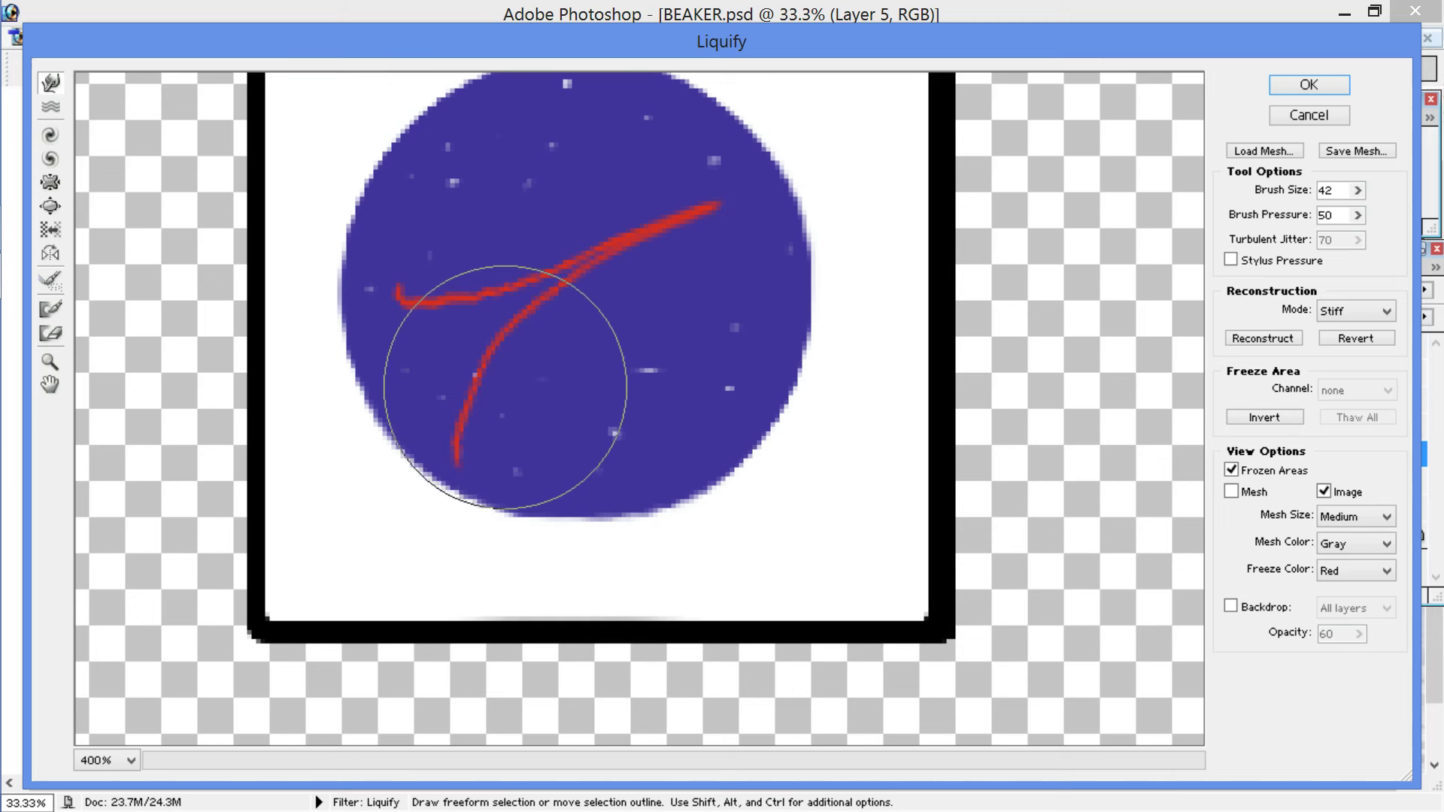
{"action": "left_click_drag", "start_coordinate": [485, 229], "coordinate": [474, 240]}
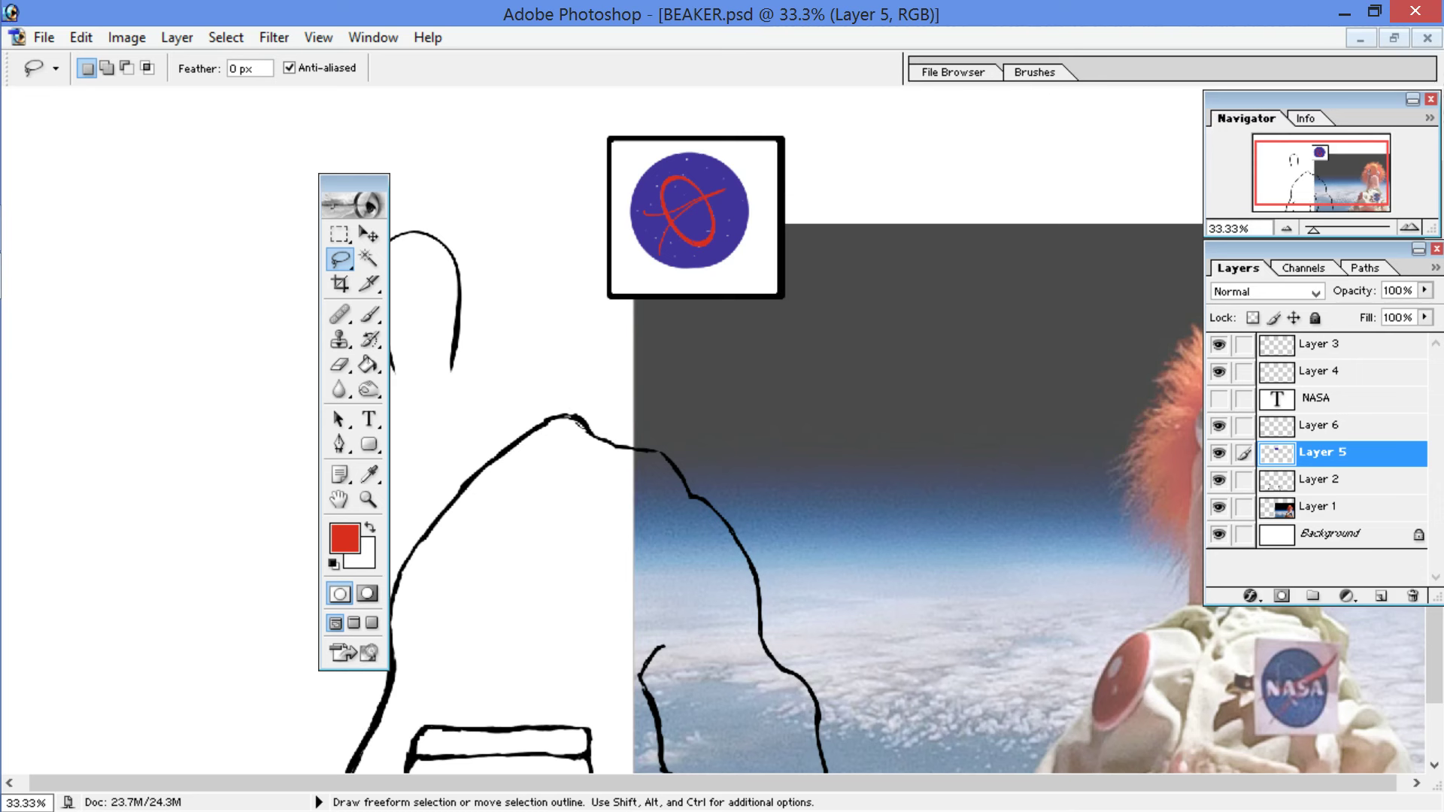
Step: Reopen Liquify on Layer 5 and warp the swoosh further, reshaping its lower curve and pushing its tip outward
{"action": "left_click", "coordinate": [274, 37]}
{"action": "left_click", "coordinate": [330, 122]}
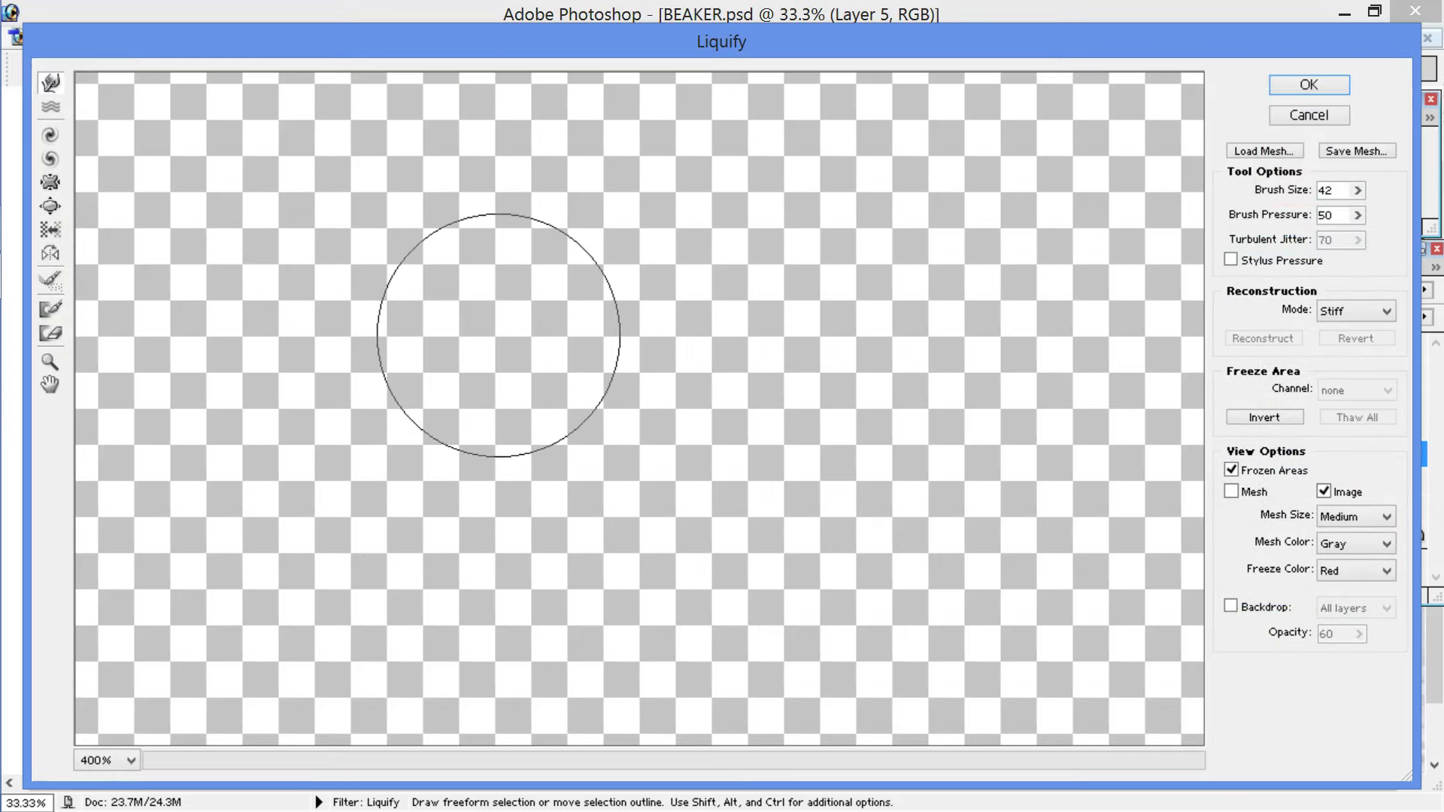
{"action": "key", "text": "space"}
{"action": "mouse_move", "coordinate": [521, 165]}
{"action": "left_mouse_down"}
{"action": "mouse_move", "coordinate": [526, 213]}
{"action": "mouse_move", "coordinate": [439, 258]}
{"action": "mouse_move", "coordinate": [237, 258]}
{"action": "mouse_move", "coordinate": [644, 313]}
{"action": "left_mouse_up"}
{"action": "mouse_move", "coordinate": [343, 180]}
{"action": "left_mouse_down"}
{"action": "mouse_move", "coordinate": [456, 336]}
{"action": "mouse_move", "coordinate": [639, 513]}
{"action": "left_mouse_up"}
{"action": "left_click_drag", "start_coordinate": [461, 248], "coordinate": [483, 398]}
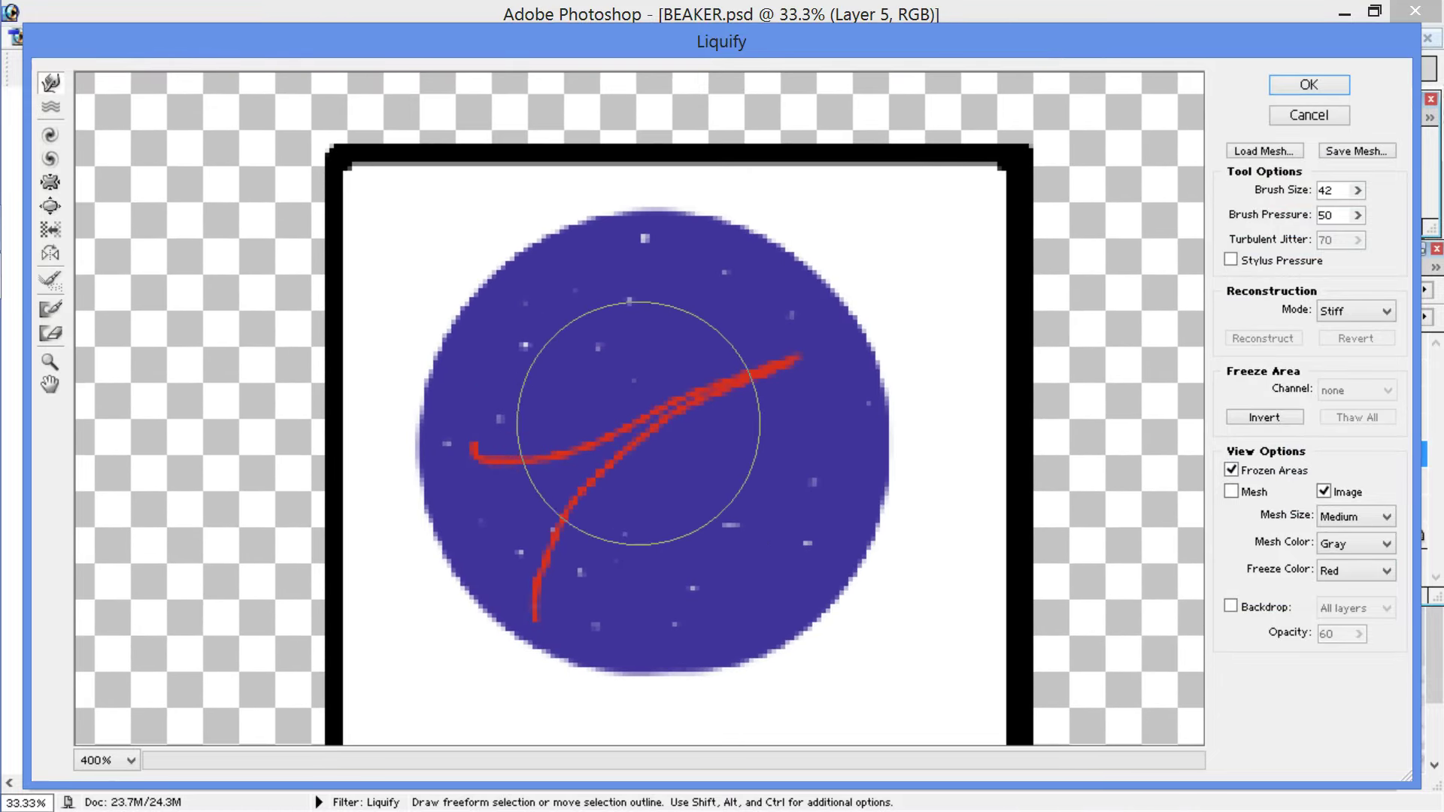
{"action": "left_click_drag", "start_coordinate": [676, 413], "coordinate": [702, 451]}
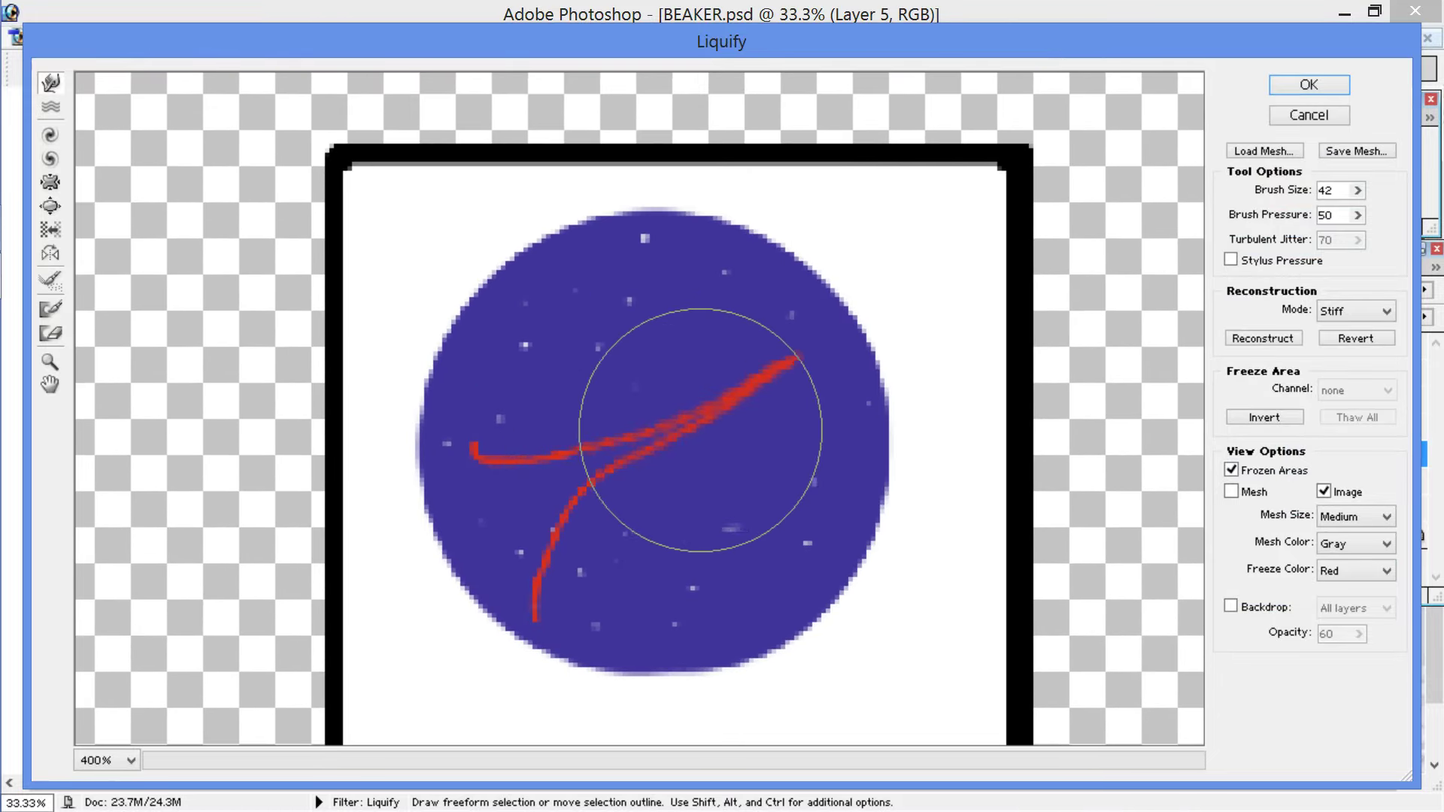
{"action": "left_click_drag", "start_coordinate": [583, 501], "coordinate": [587, 509]}
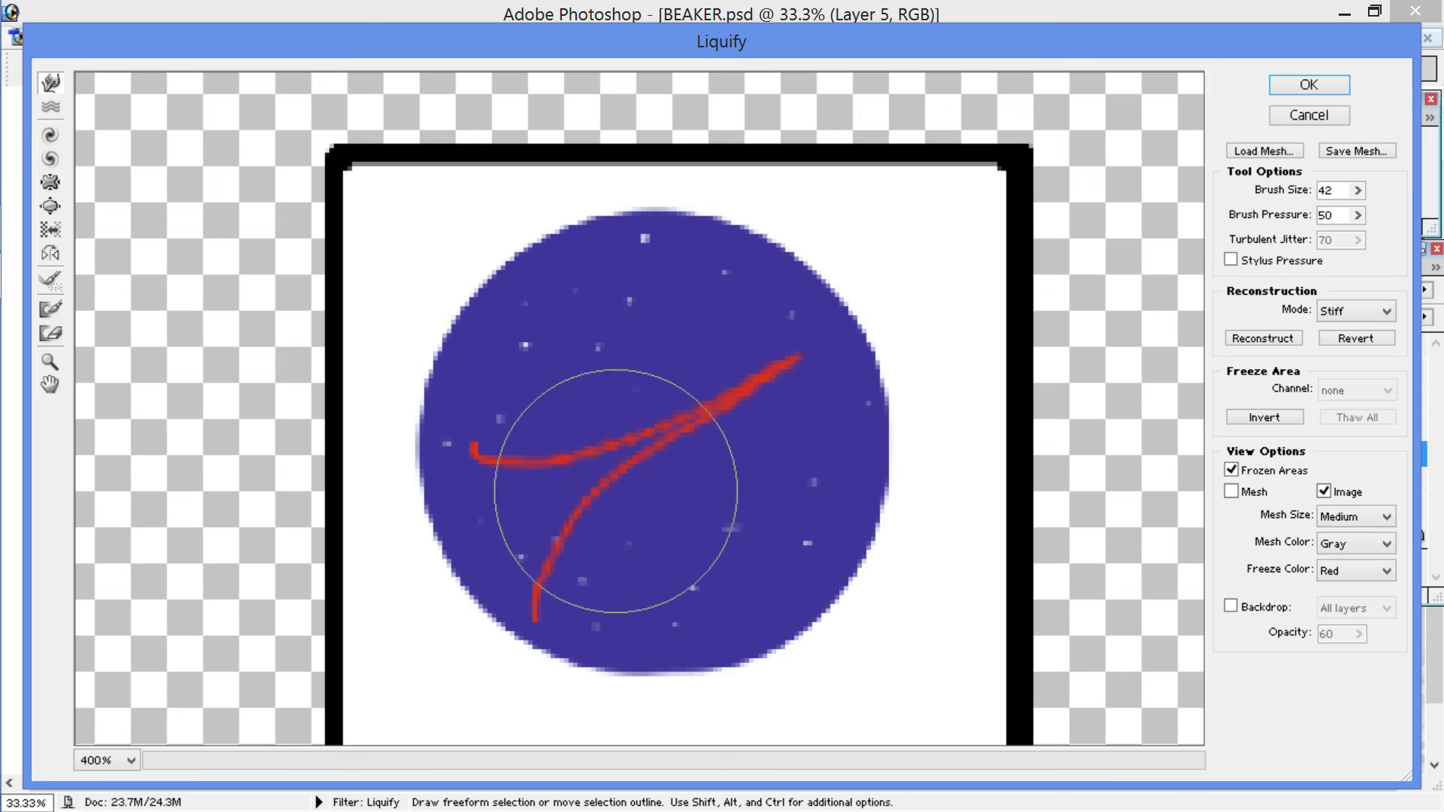
{"action": "mouse_move", "coordinate": [799, 394]}
{"action": "left_mouse_down"}
{"action": "mouse_move", "coordinate": [835, 363]}
{"action": "mouse_move", "coordinate": [881, 386]}
{"action": "left_mouse_up"}
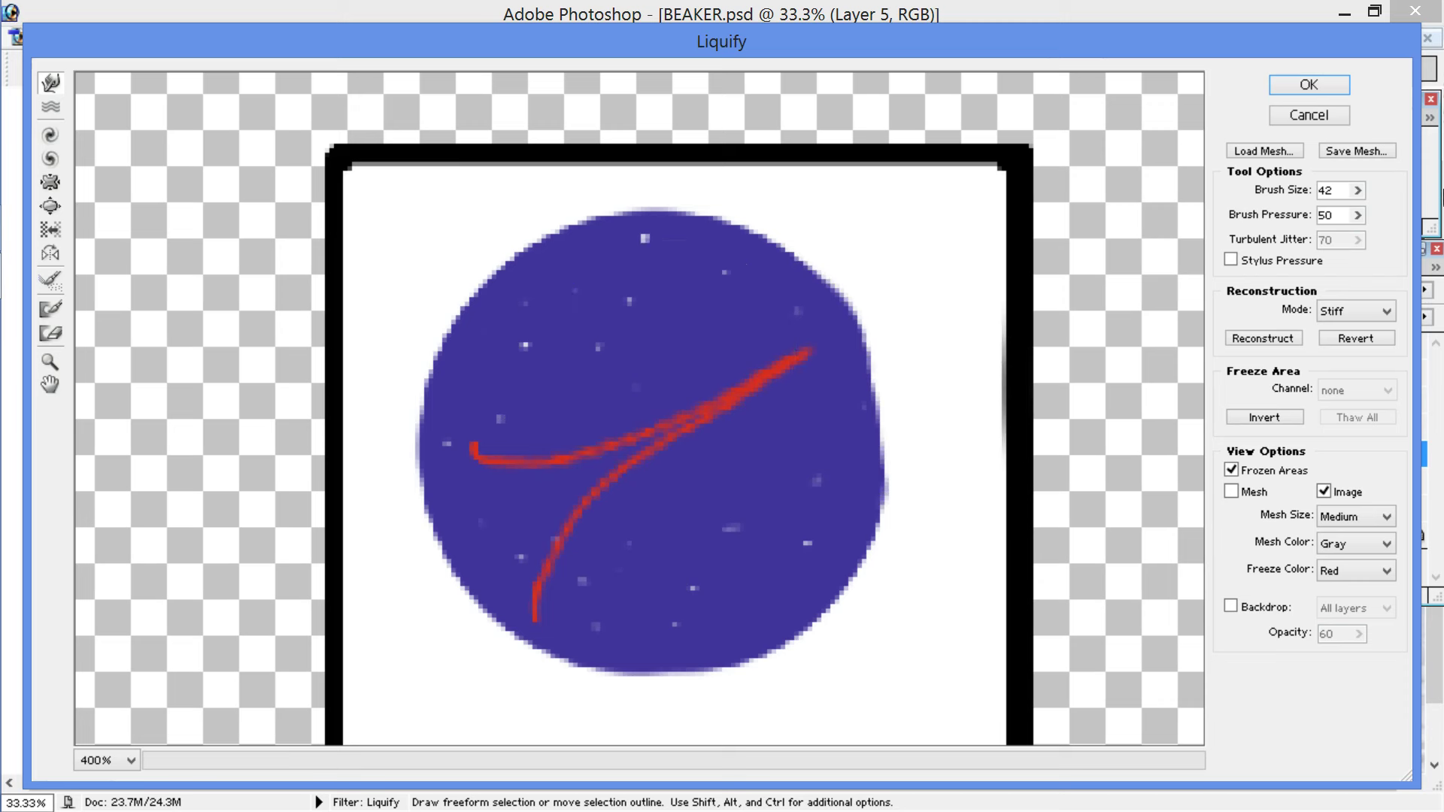
Step: Reduce the Liquify brush size to 30 and push the swoosh's upper-right tip upward past the circle's edge
{"action": "left_click", "coordinate": [1356, 190]}
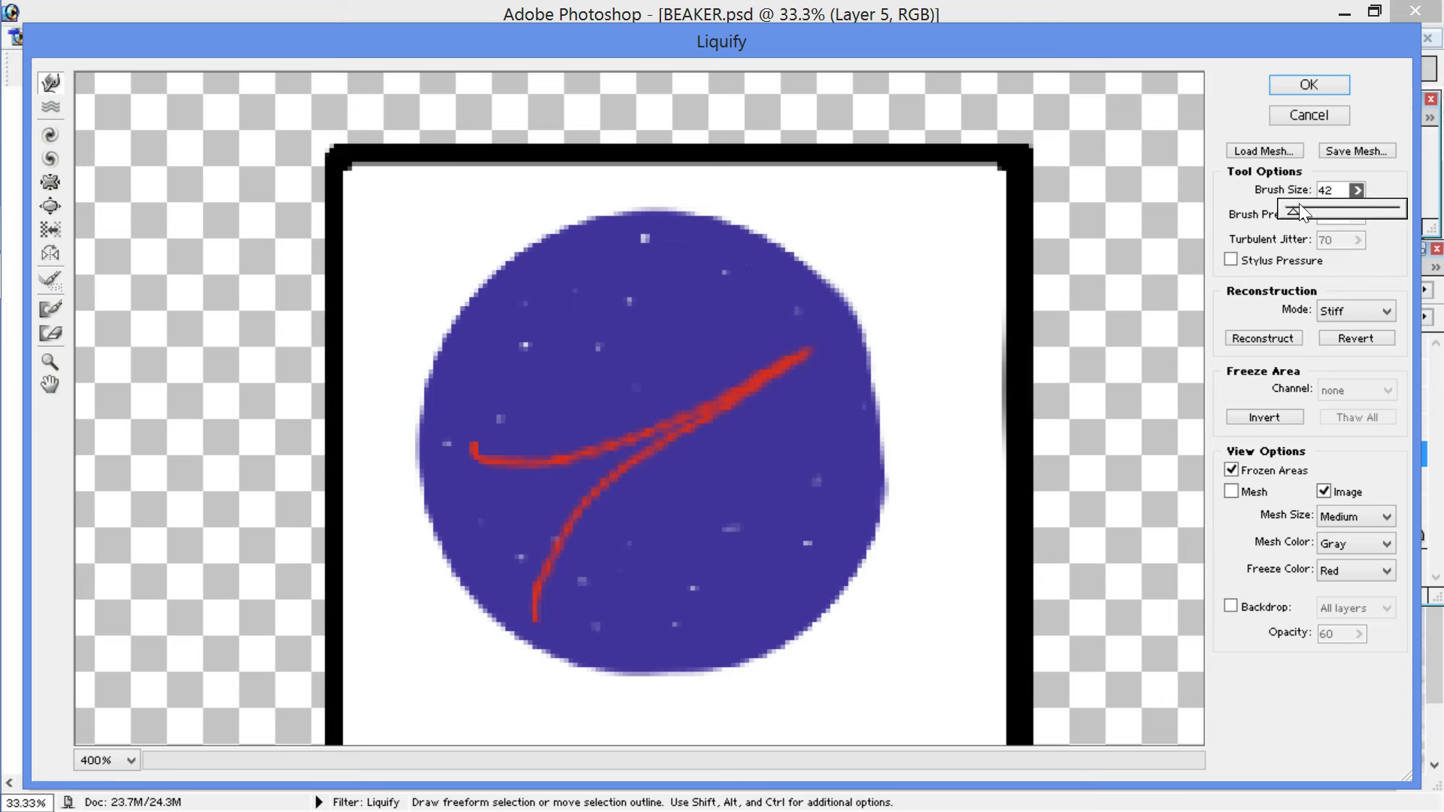
{"action": "left_click_drag", "start_coordinate": [1302, 214], "coordinate": [1290, 213]}
{"action": "left_click", "coordinate": [754, 364]}
{"action": "mouse_move", "coordinate": [741, 384]}
{"action": "left_mouse_down"}
{"action": "mouse_move", "coordinate": [749, 398]}
{"action": "mouse_move", "coordinate": [803, 361]}
{"action": "mouse_move", "coordinate": [725, 360]}
{"action": "mouse_move", "coordinate": [746, 369]}
{"action": "mouse_move", "coordinate": [824, 337]}
{"action": "mouse_move", "coordinate": [779, 353]}
{"action": "mouse_move", "coordinate": [765, 379]}
{"action": "mouse_move", "coordinate": [854, 332]}
{"action": "mouse_move", "coordinate": [919, 321]}
{"action": "mouse_move", "coordinate": [896, 309]}
{"action": "mouse_move", "coordinate": [890, 349]}
{"action": "mouse_move", "coordinate": [874, 316]}
{"action": "mouse_move", "coordinate": [889, 337]}
{"action": "mouse_move", "coordinate": [883, 321]}
{"action": "mouse_move", "coordinate": [839, 349]}
{"action": "mouse_move", "coordinate": [873, 338]}
{"action": "left_mouse_up"}
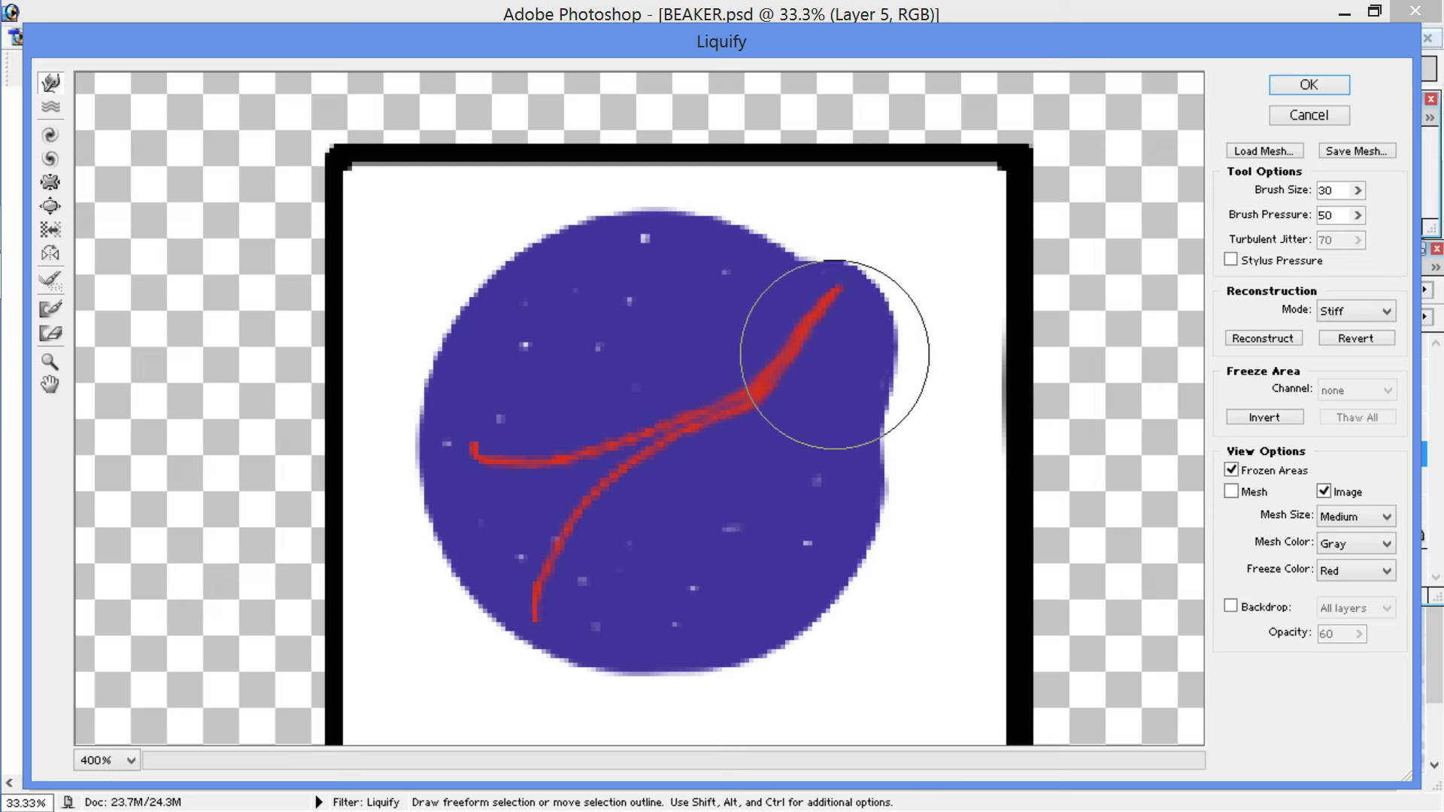
Step: Warp the middle of the red swoosh downward with the size 30 Liquify brush, giving it a deeper, thicker curve below its tip
{"action": "left_click_drag", "start_coordinate": [842, 347], "coordinate": [788, 387]}
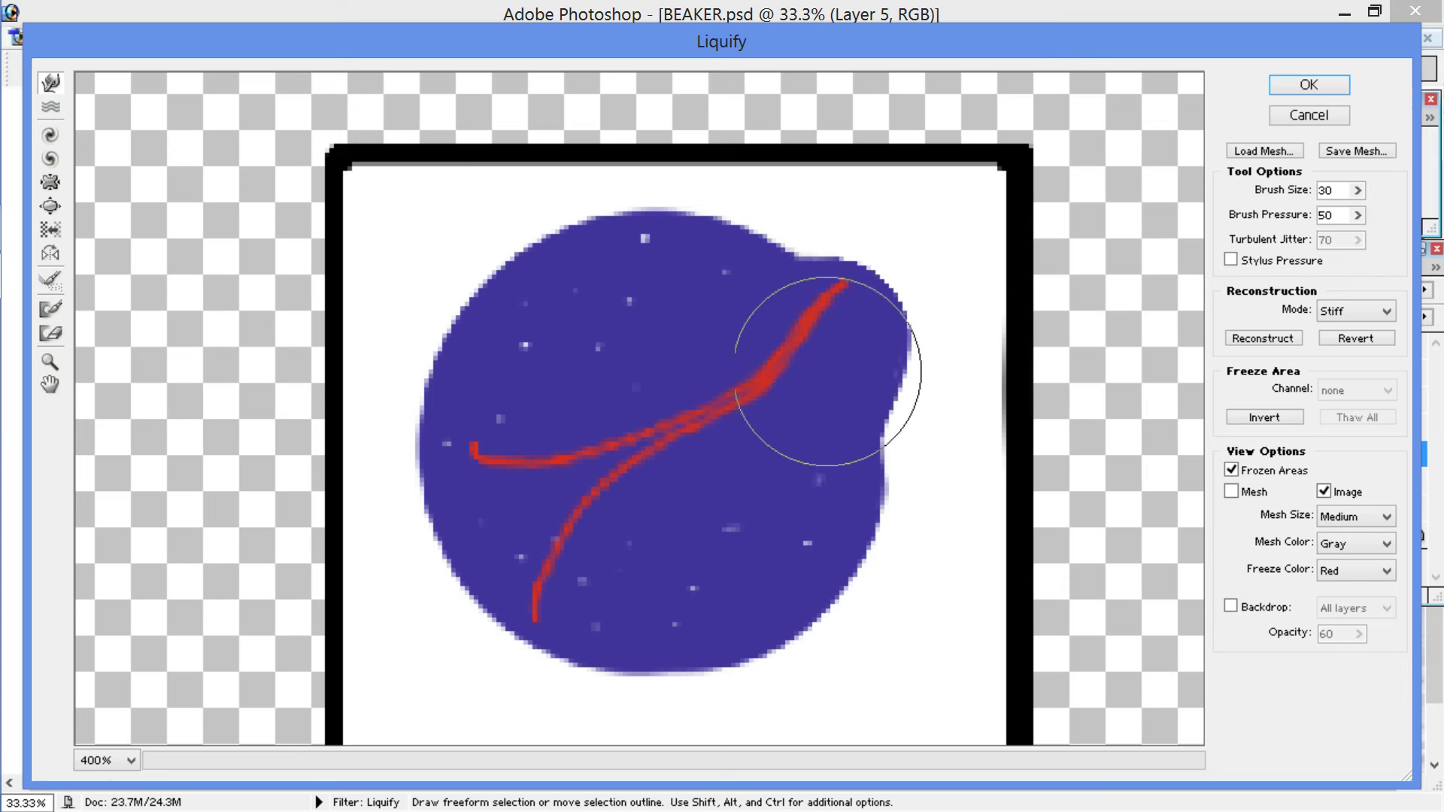
{"action": "mouse_move", "coordinate": [800, 384]}
{"action": "left_mouse_down"}
{"action": "mouse_move", "coordinate": [750, 363]}
{"action": "mouse_move", "coordinate": [764, 375]}
{"action": "mouse_move", "coordinate": [754, 385]}
{"action": "mouse_move", "coordinate": [705, 391]}
{"action": "left_mouse_up"}
{"action": "mouse_move", "coordinate": [723, 452]}
{"action": "left_mouse_down"}
{"action": "mouse_move", "coordinate": [687, 435]}
{"action": "mouse_move", "coordinate": [766, 428]}
{"action": "left_mouse_up"}
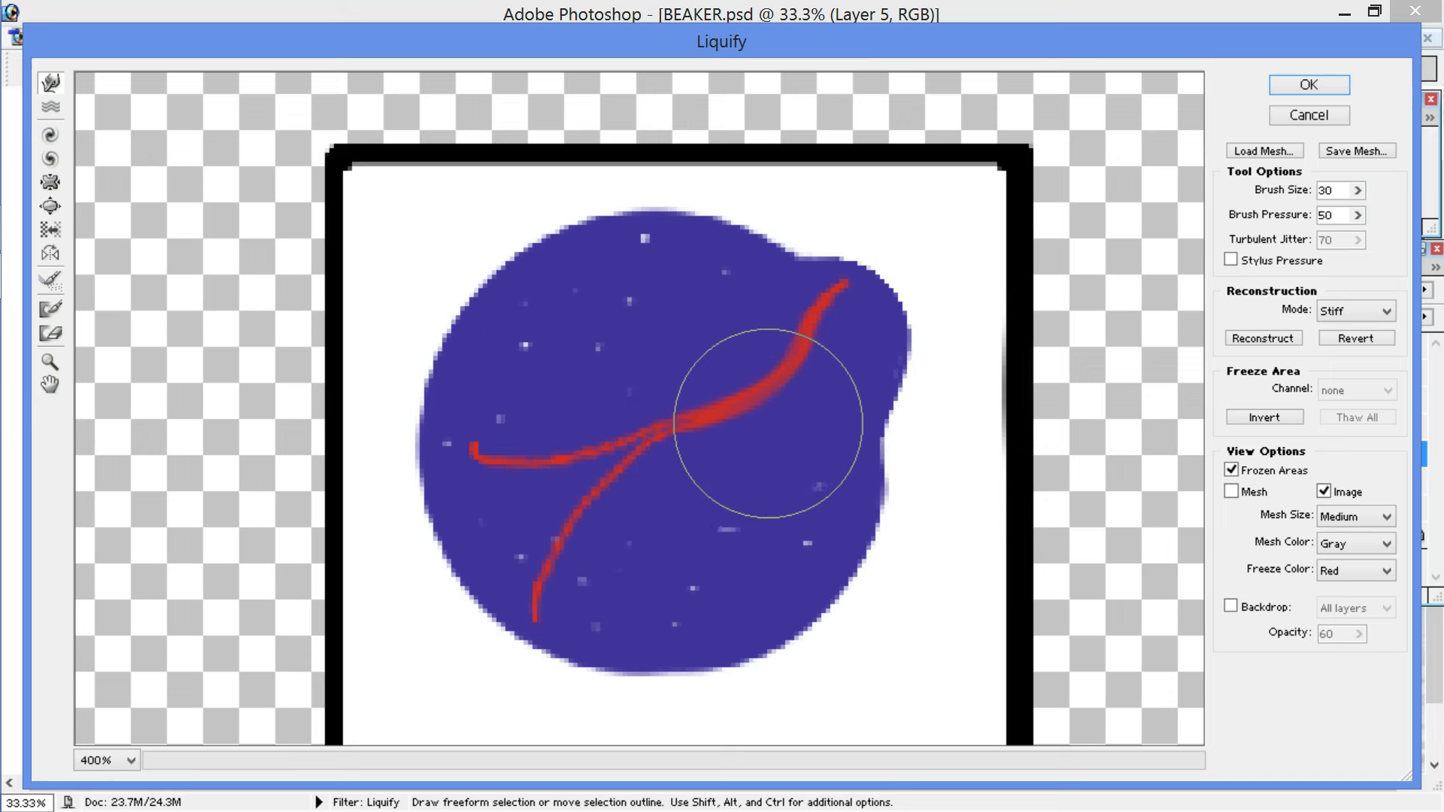
Step: Push the bulge at the blue circle's upper-right edge back to a round outline, refine the swoosh's fork, and apply Liquify
{"action": "mouse_move", "coordinate": [955, 316]}
{"action": "left_mouse_down"}
{"action": "mouse_move", "coordinate": [927, 273]}
{"action": "mouse_move", "coordinate": [892, 354]}
{"action": "mouse_move", "coordinate": [880, 342]}
{"action": "left_mouse_up"}
{"action": "left_click_drag", "start_coordinate": [621, 516], "coordinate": [612, 543]}
{"action": "mouse_move", "coordinate": [656, 487]}
{"action": "left_mouse_down"}
{"action": "mouse_move", "coordinate": [639, 508]}
{"action": "mouse_move", "coordinate": [659, 485]}
{"action": "left_mouse_up"}
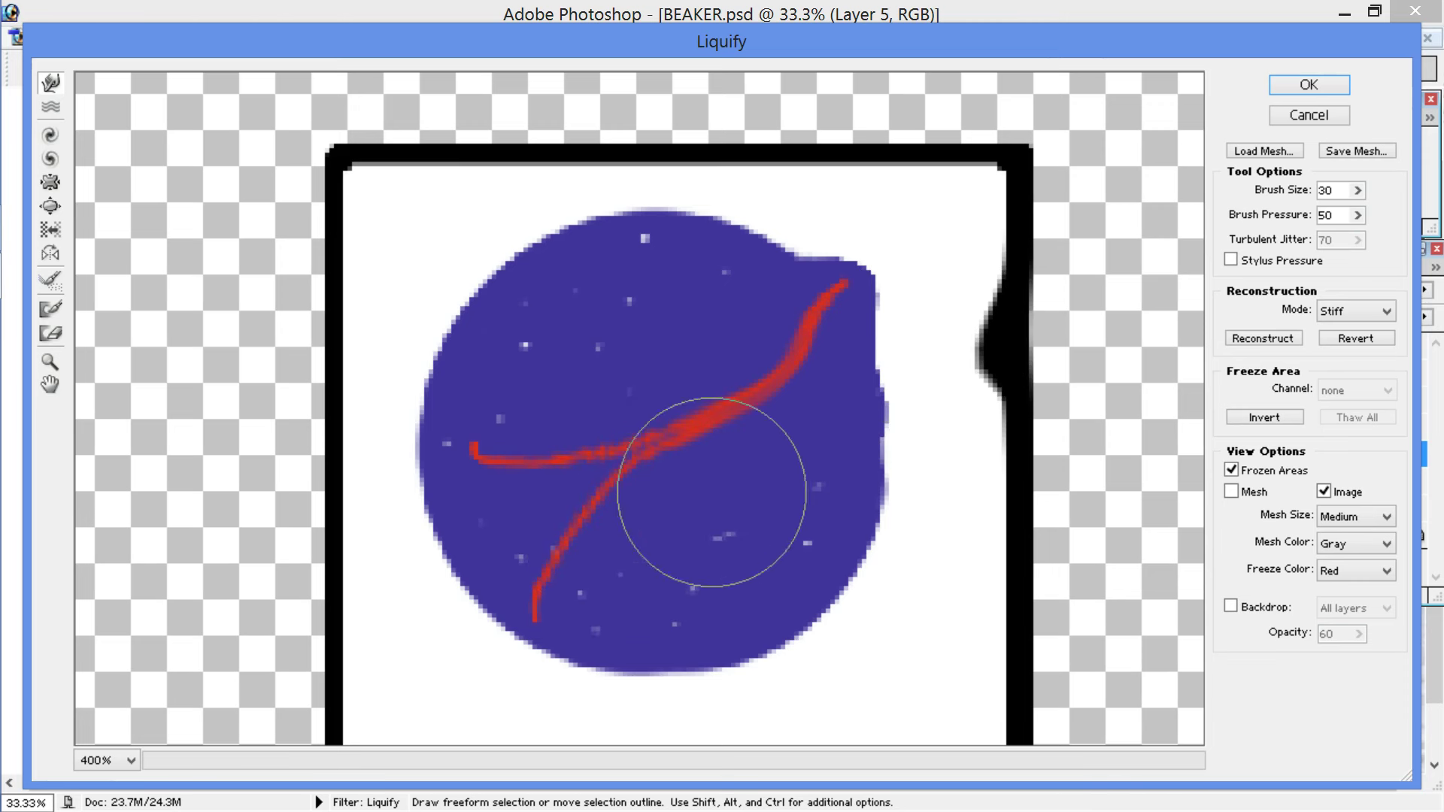
{"action": "mouse_move", "coordinate": [950, 257]}
{"action": "left_mouse_down"}
{"action": "mouse_move", "coordinate": [896, 273]}
{"action": "mouse_move", "coordinate": [896, 237]}
{"action": "mouse_move", "coordinate": [863, 235]}
{"action": "left_mouse_up"}
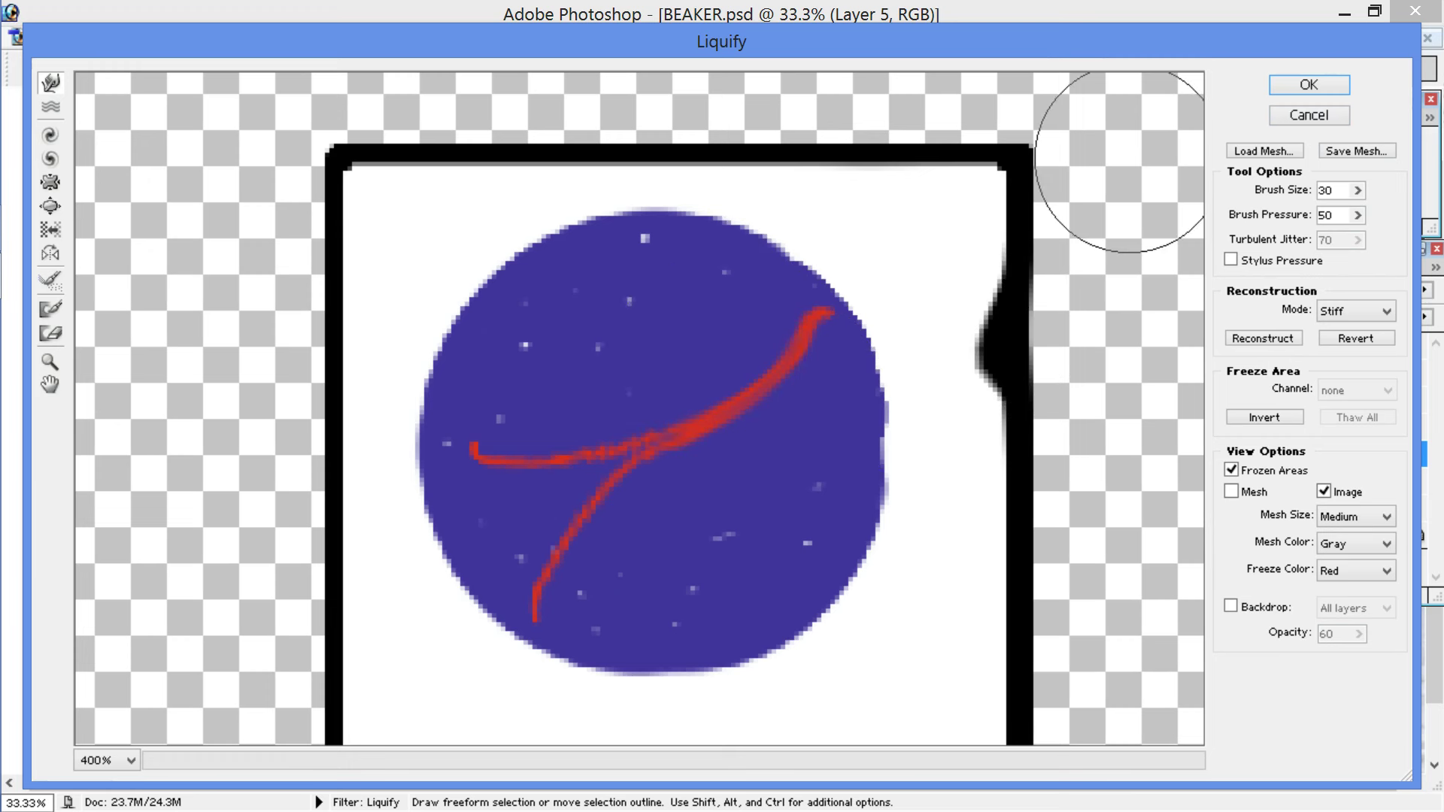
{"action": "key", "text": "Return"}
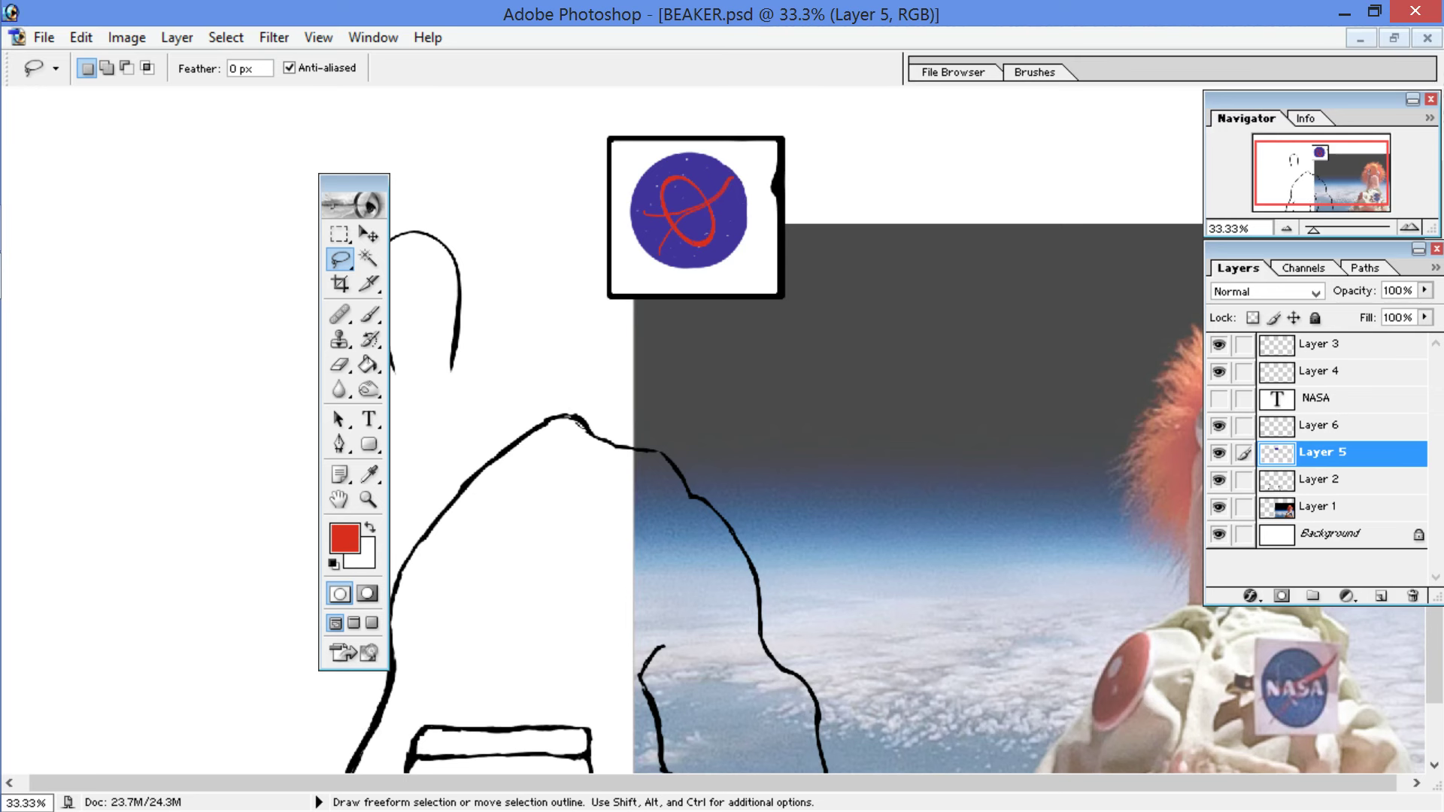
Step: Set the foreground color to white and brush over the black bulge on the inner right edge of the badge frame
{"action": "key", "text": "b"}
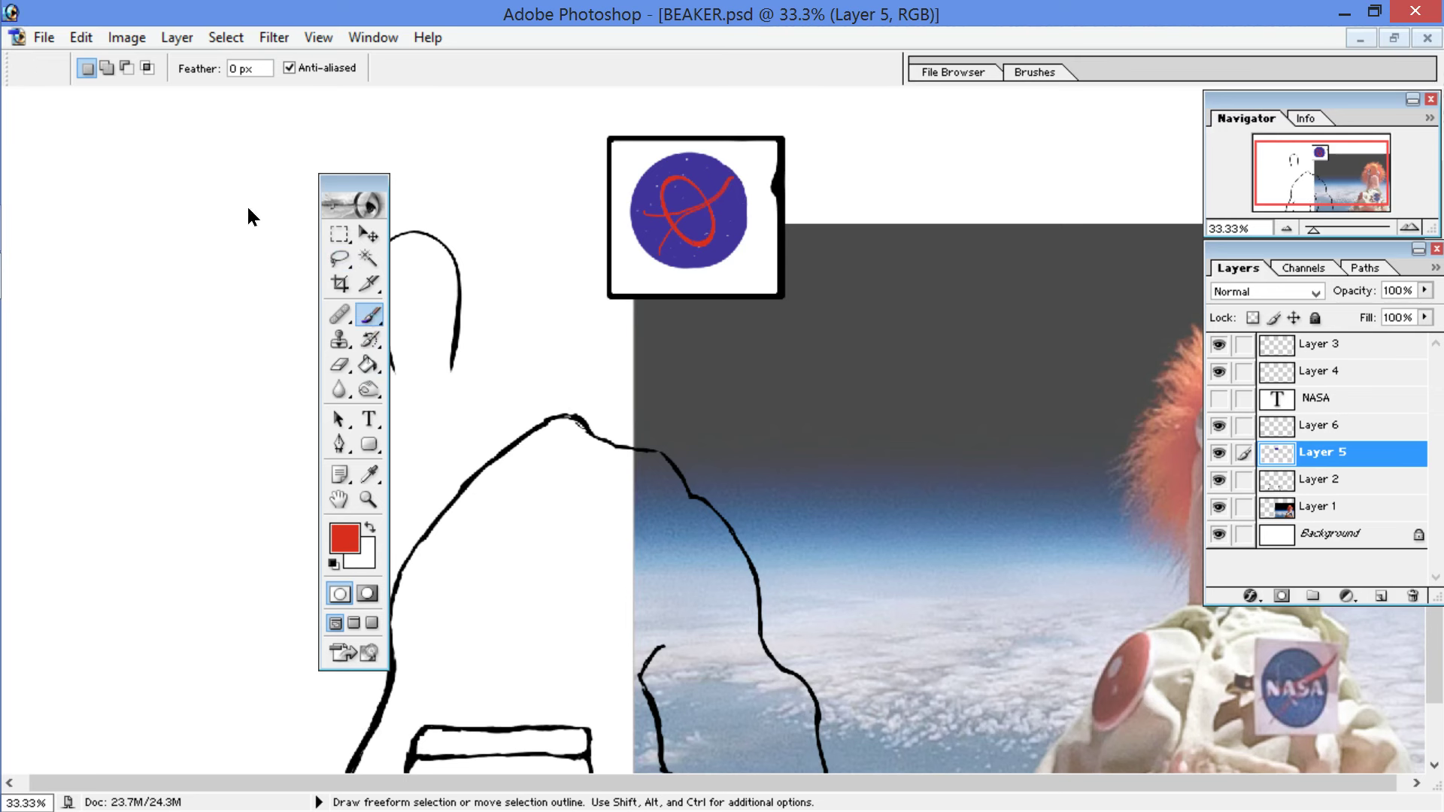
{"action": "left_click", "coordinate": [344, 538]}
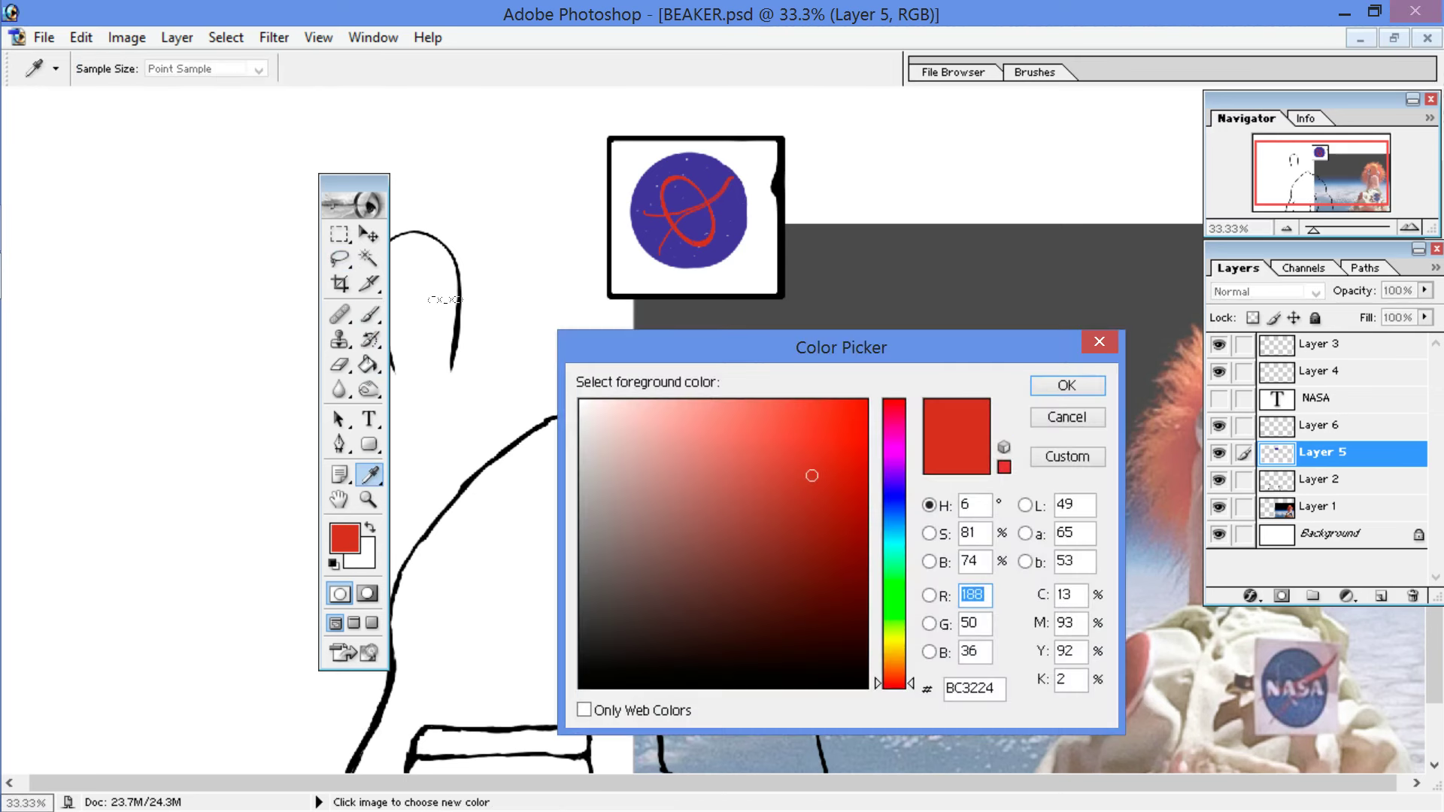
{"action": "left_click", "coordinate": [656, 223]}
{"action": "left_click", "coordinate": [1055, 385]}
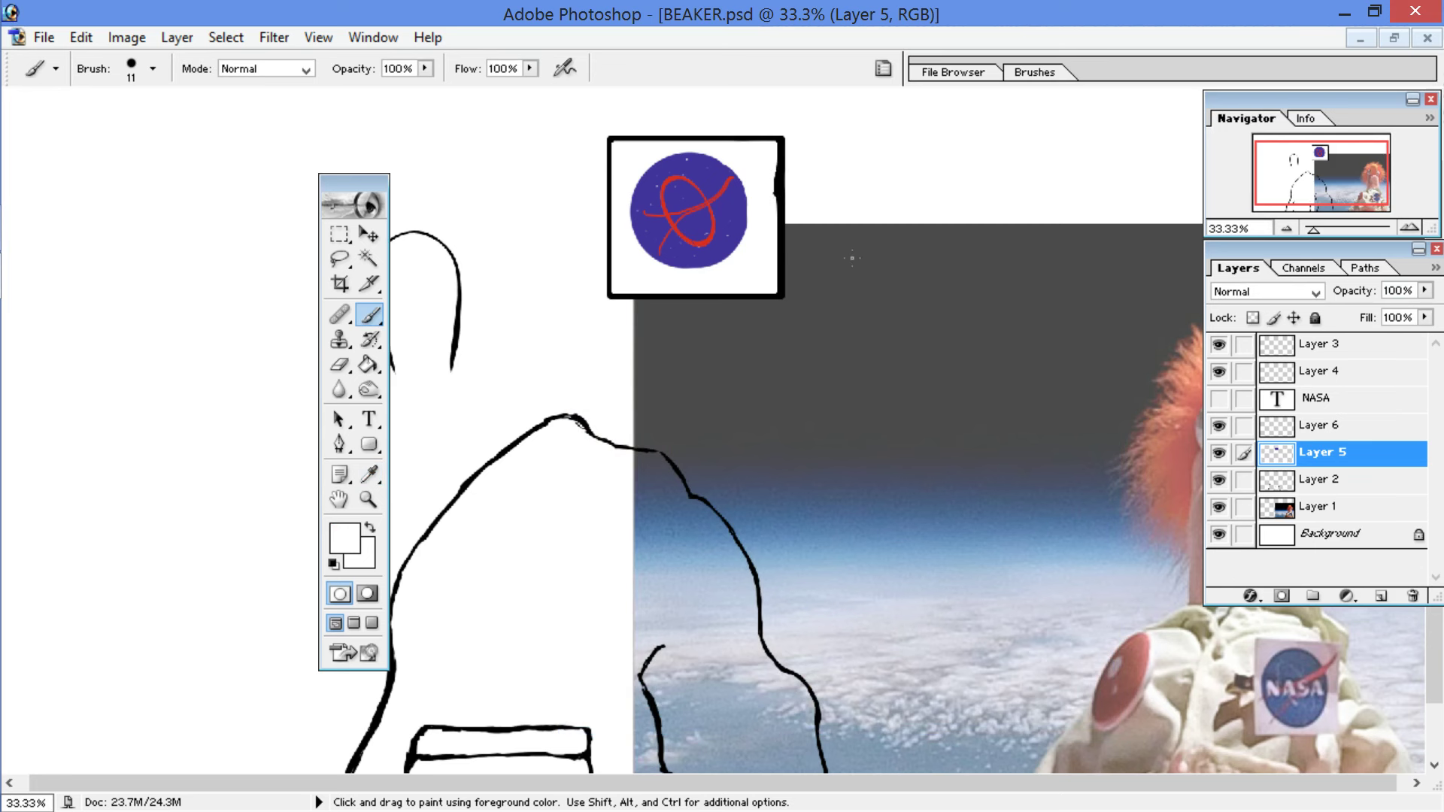
{"action": "key", "text": "ctrl+plus"}
{"action": "left_click_drag", "start_coordinate": [559, 118], "coordinate": [464, 316]}
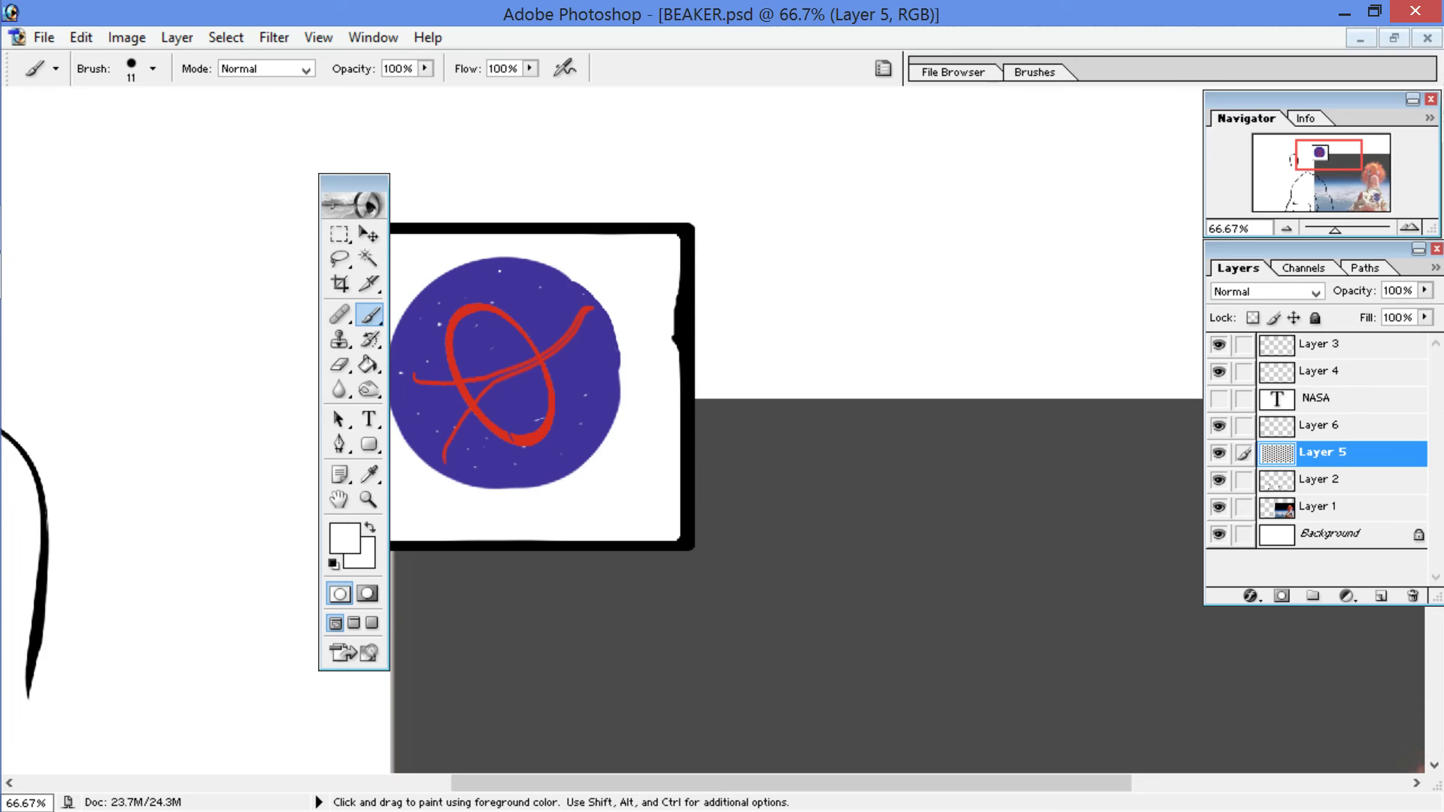
{"action": "key", "text": "shift"}
{"action": "left_click", "coordinate": [675, 365], "text": "shift"}
{"action": "left_click_drag", "start_coordinate": [668, 324], "coordinate": [667, 354]}
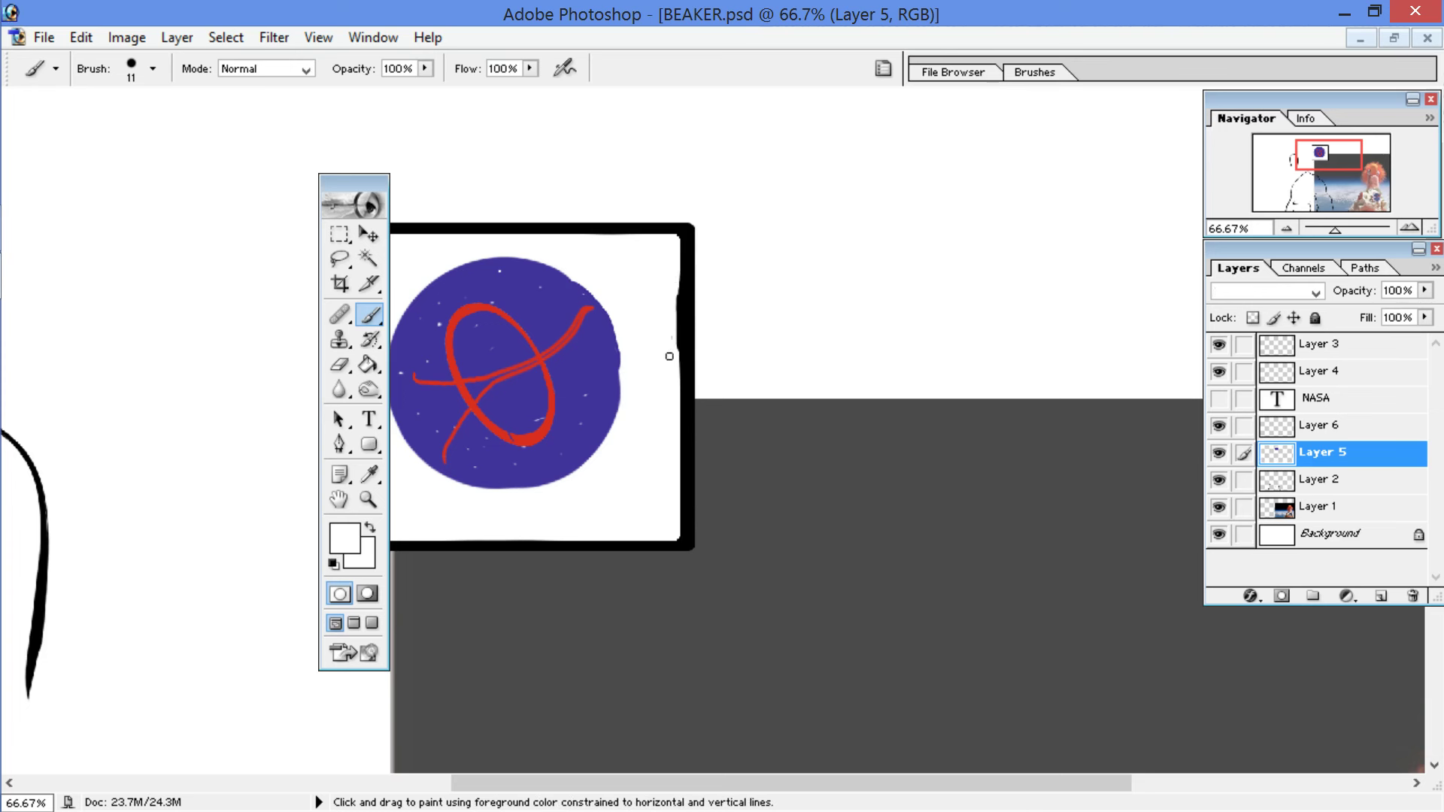
{"action": "key", "text": "shift"}
{"action": "key", "text": "shift"}
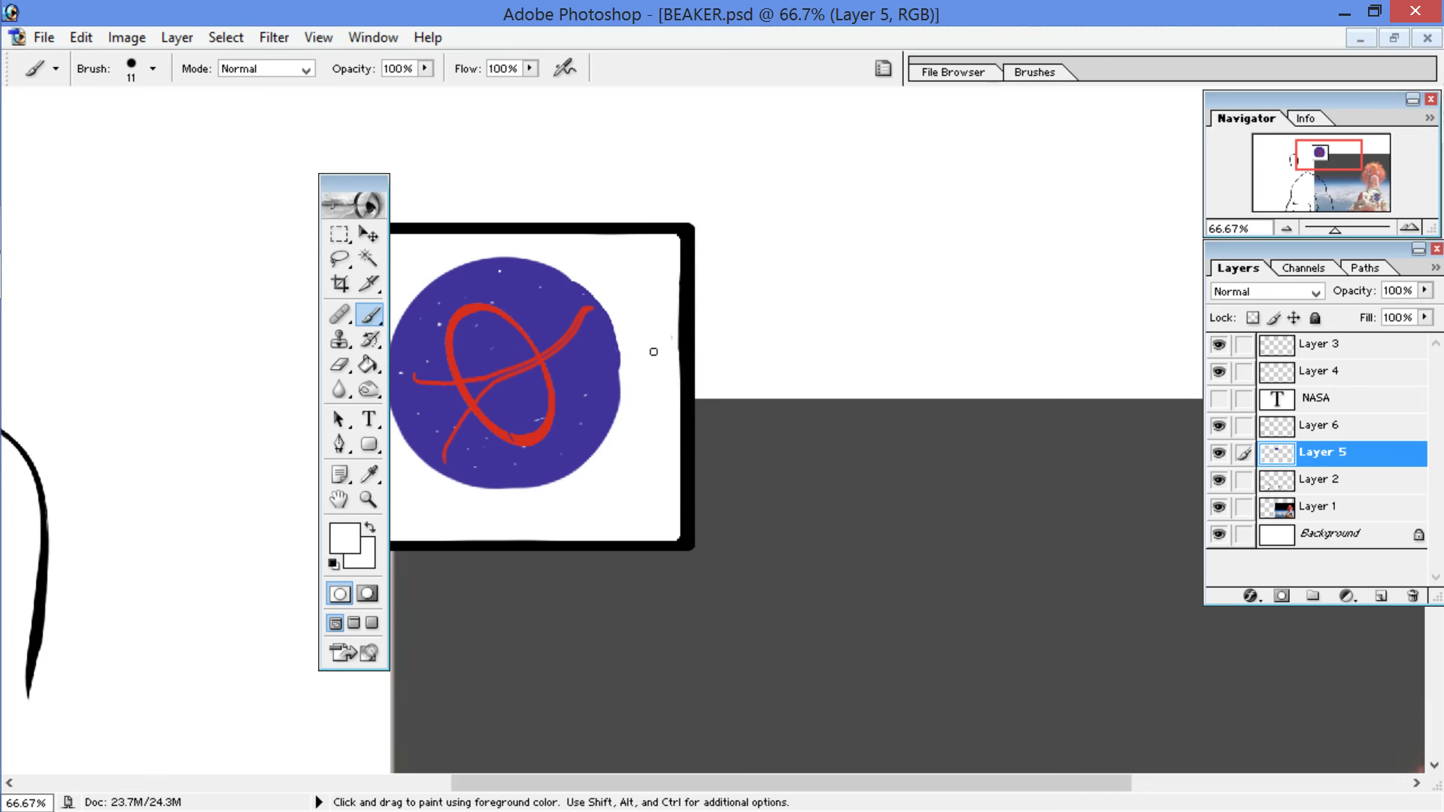
Step: Show the NASA text layer and hide Layer 1 and the Background
{"action": "key", "text": "space"}
{"action": "left_click_drag", "start_coordinate": [767, 342], "coordinate": [955, 304]}
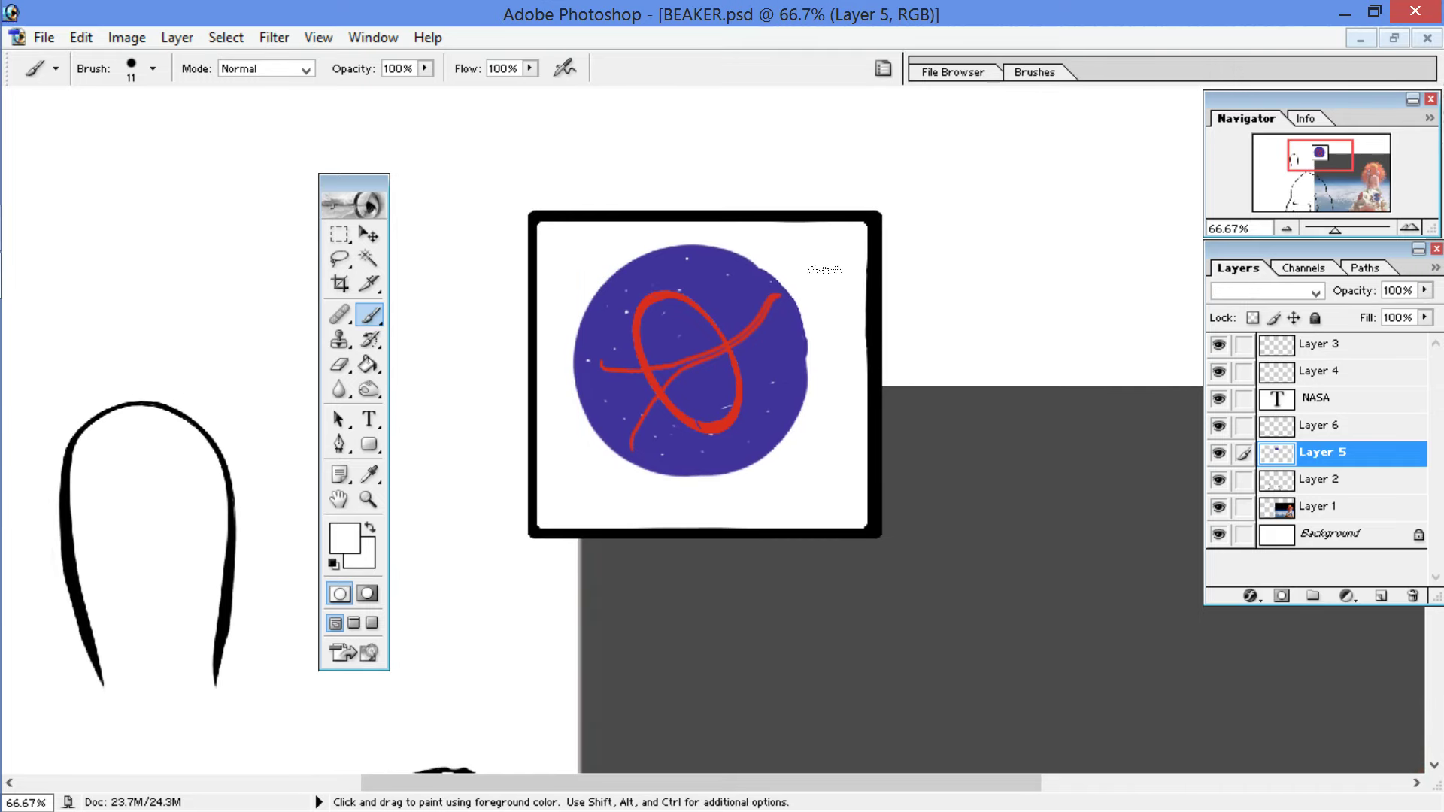
{"action": "left_click", "coordinate": [1219, 398]}
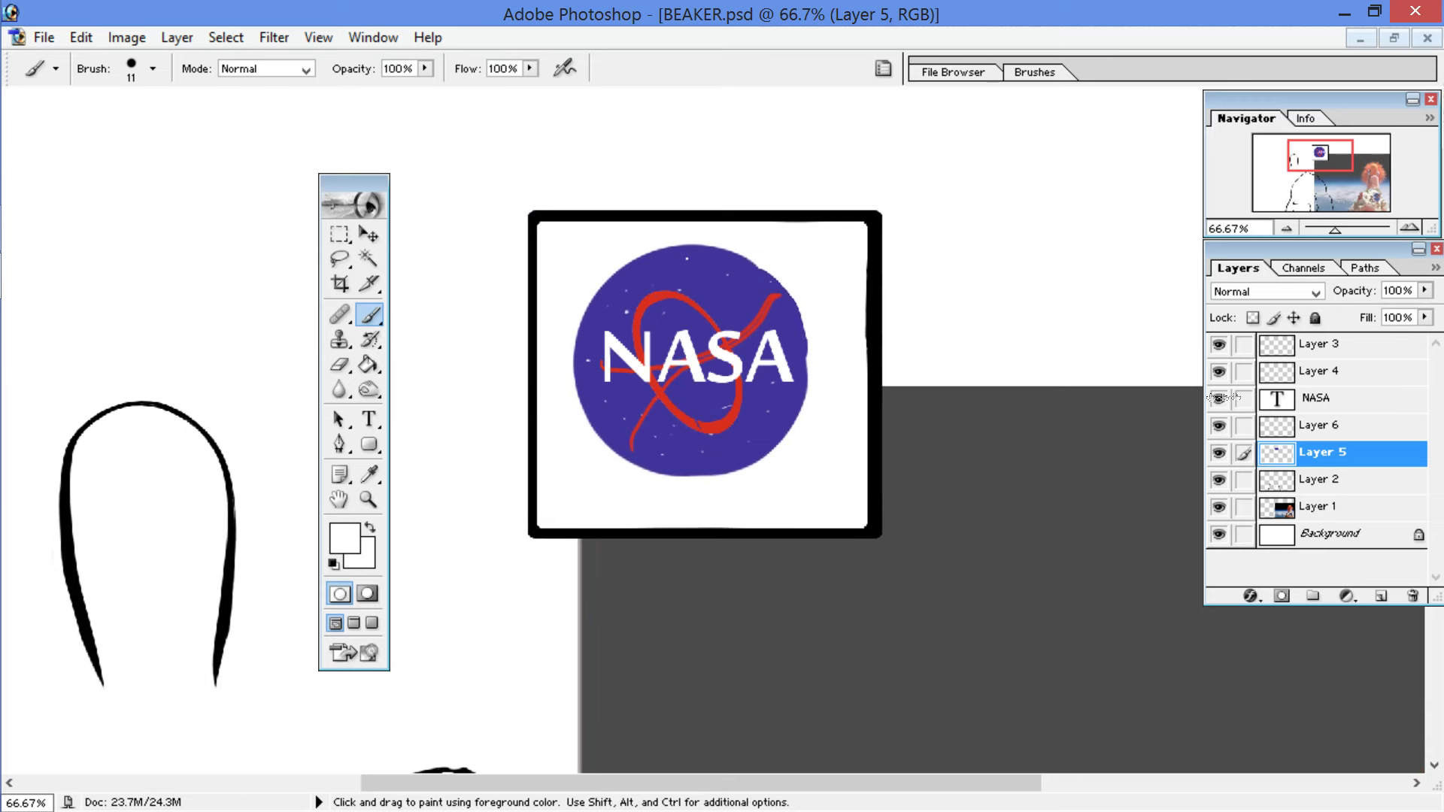
{"action": "key", "text": "ctrl+minus"}
{"action": "key", "text": "ctrl+minus"}
{"action": "key", "text": "ctrl+minus"}
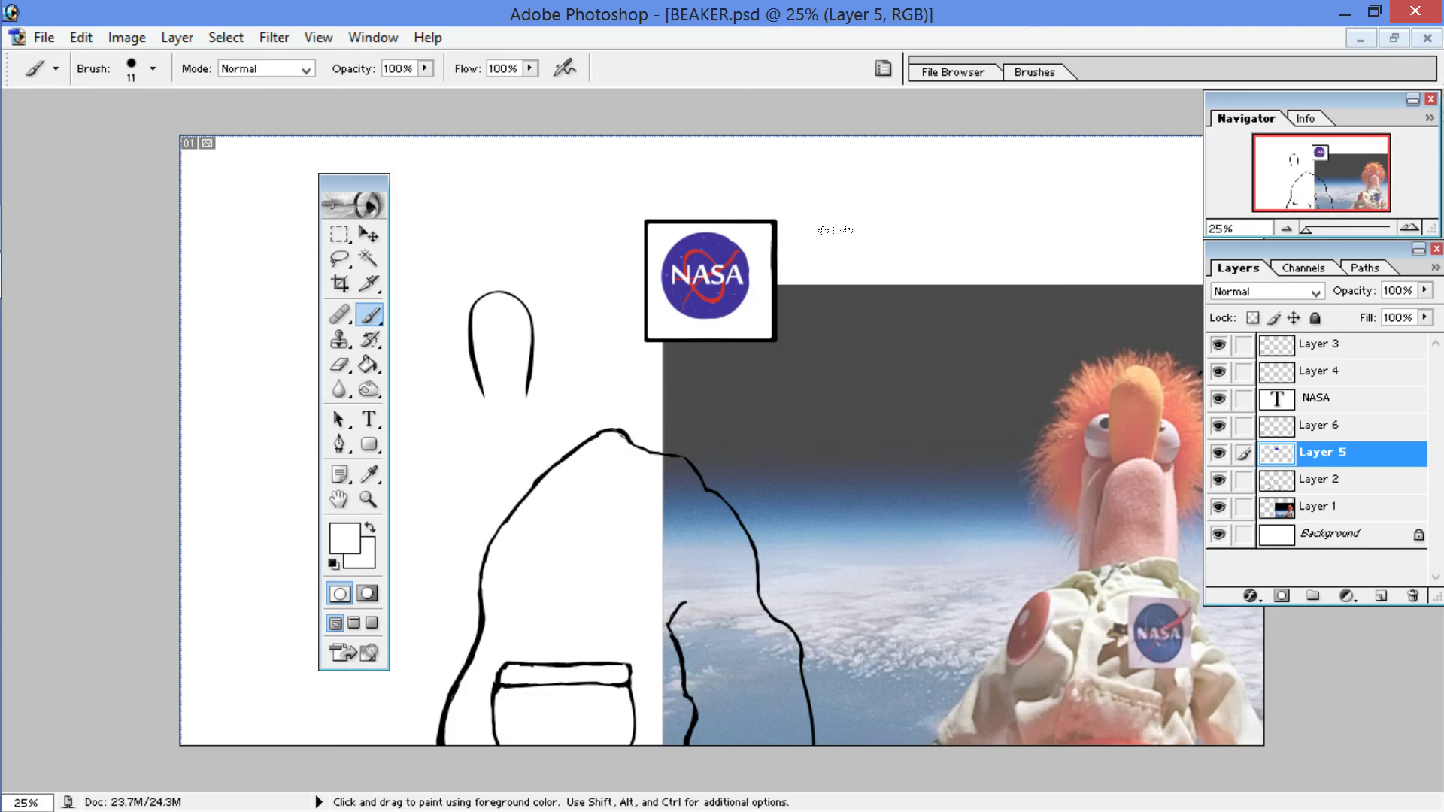
{"action": "left_click", "coordinate": [1218, 506]}
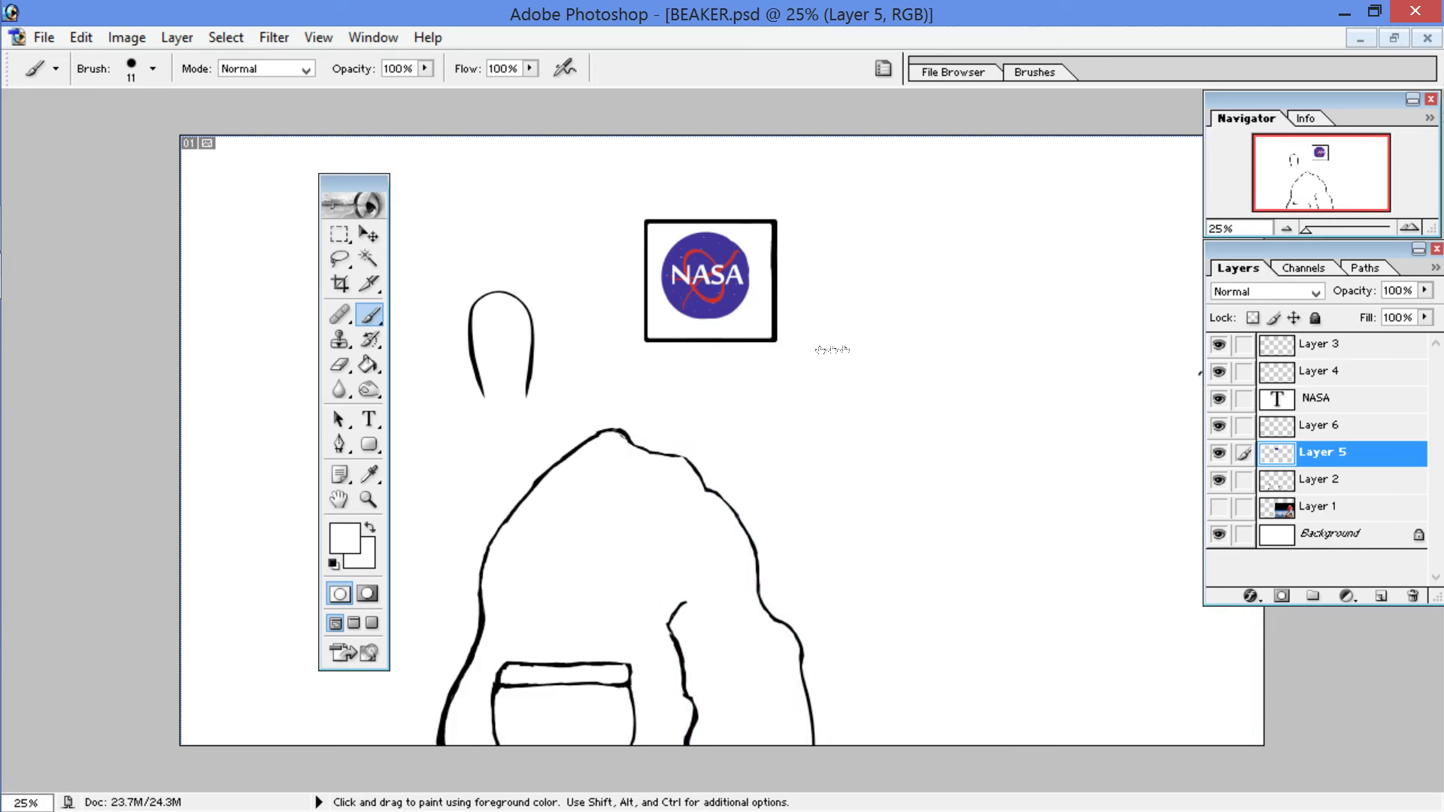
{"action": "left_click", "coordinate": [1218, 534]}
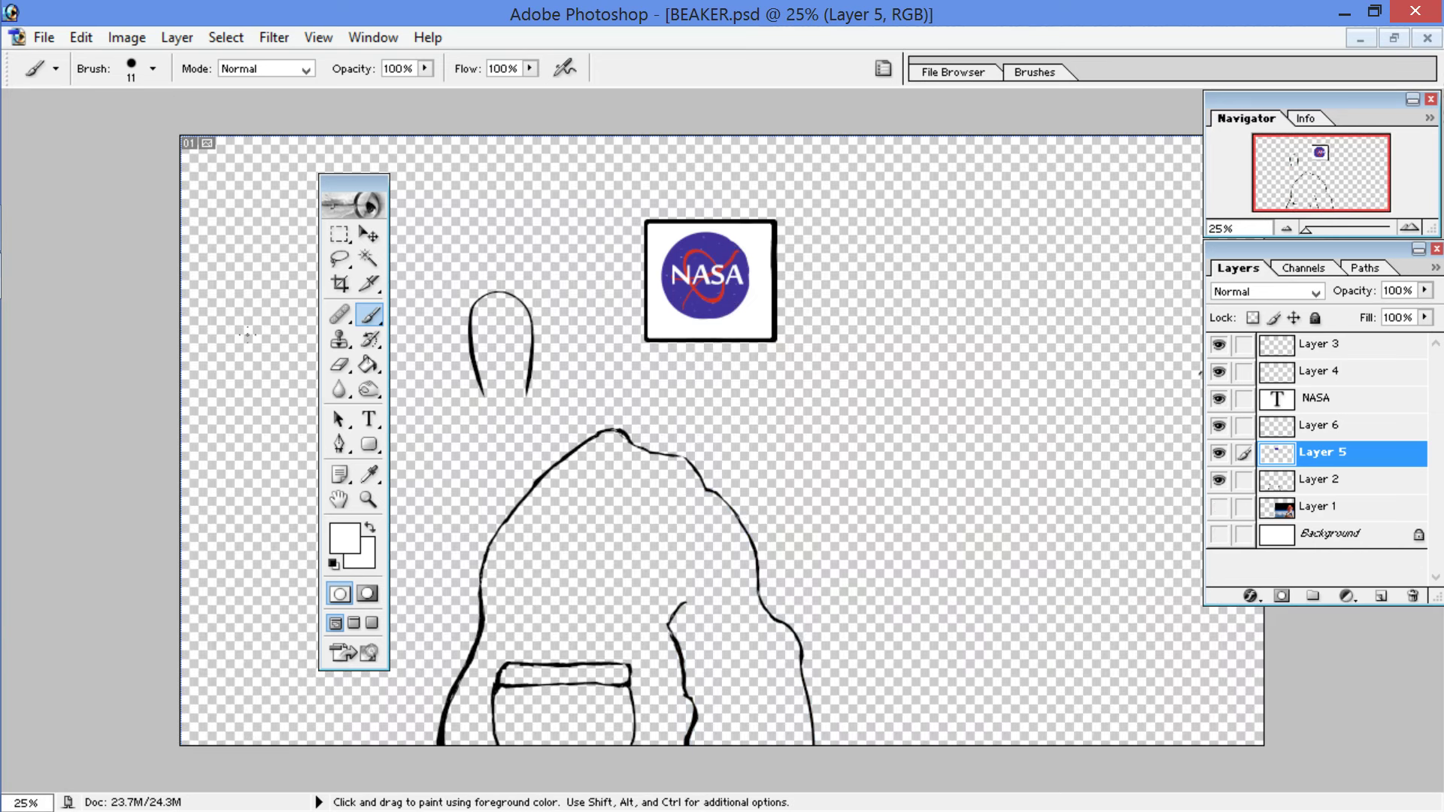
Step: Lasso around the whole NASA badge and copy it merged from all visible layers
{"action": "key", "text": "l"}
{"action": "mouse_move", "coordinate": [726, 179]}
{"action": "left_mouse_down"}
{"action": "mouse_move", "coordinate": [778, 395]}
{"action": "mouse_move", "coordinate": [605, 314]}
{"action": "mouse_move", "coordinate": [656, 191]}
{"action": "left_mouse_up"}
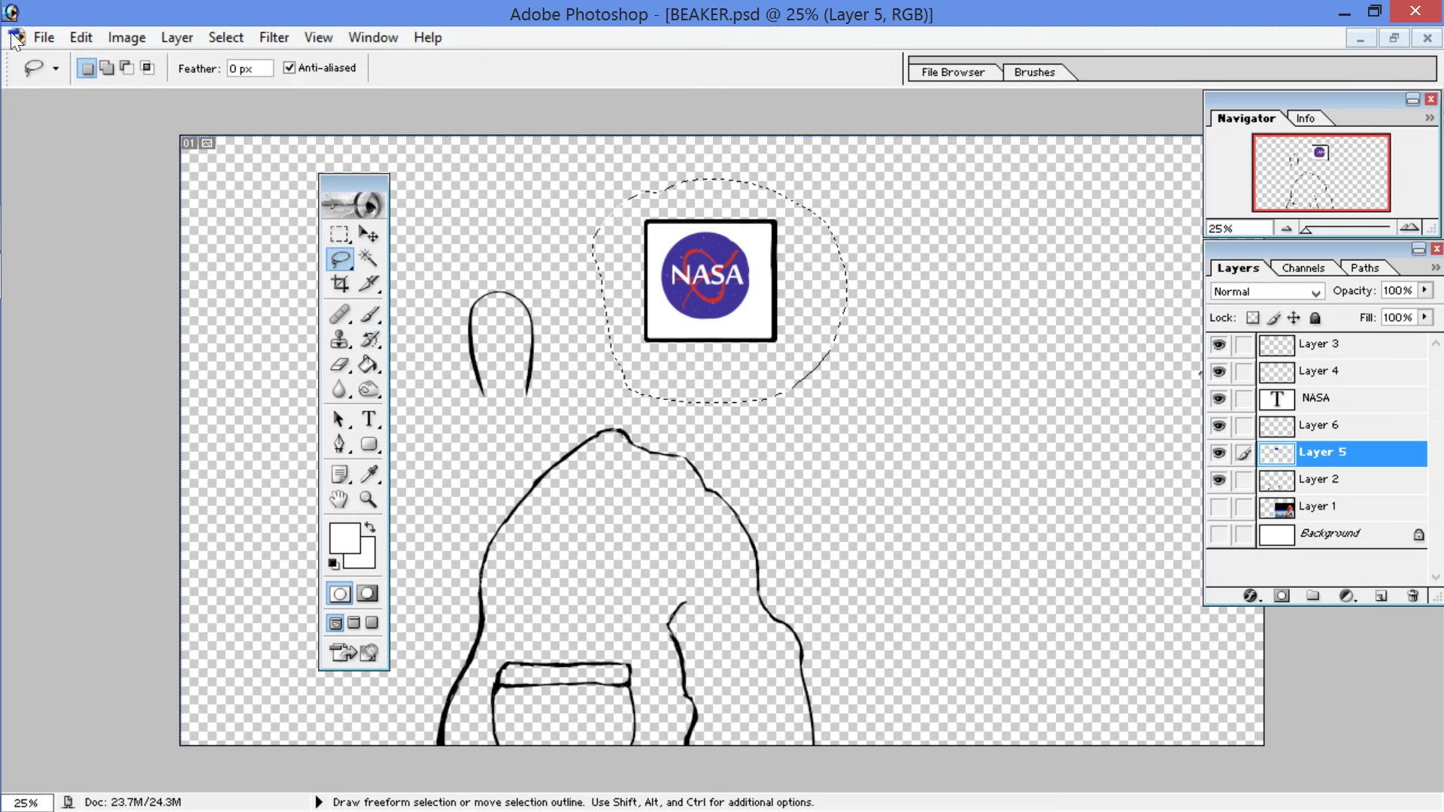
{"action": "left_click", "coordinate": [80, 39]}
{"action": "left_click", "coordinate": [170, 229]}
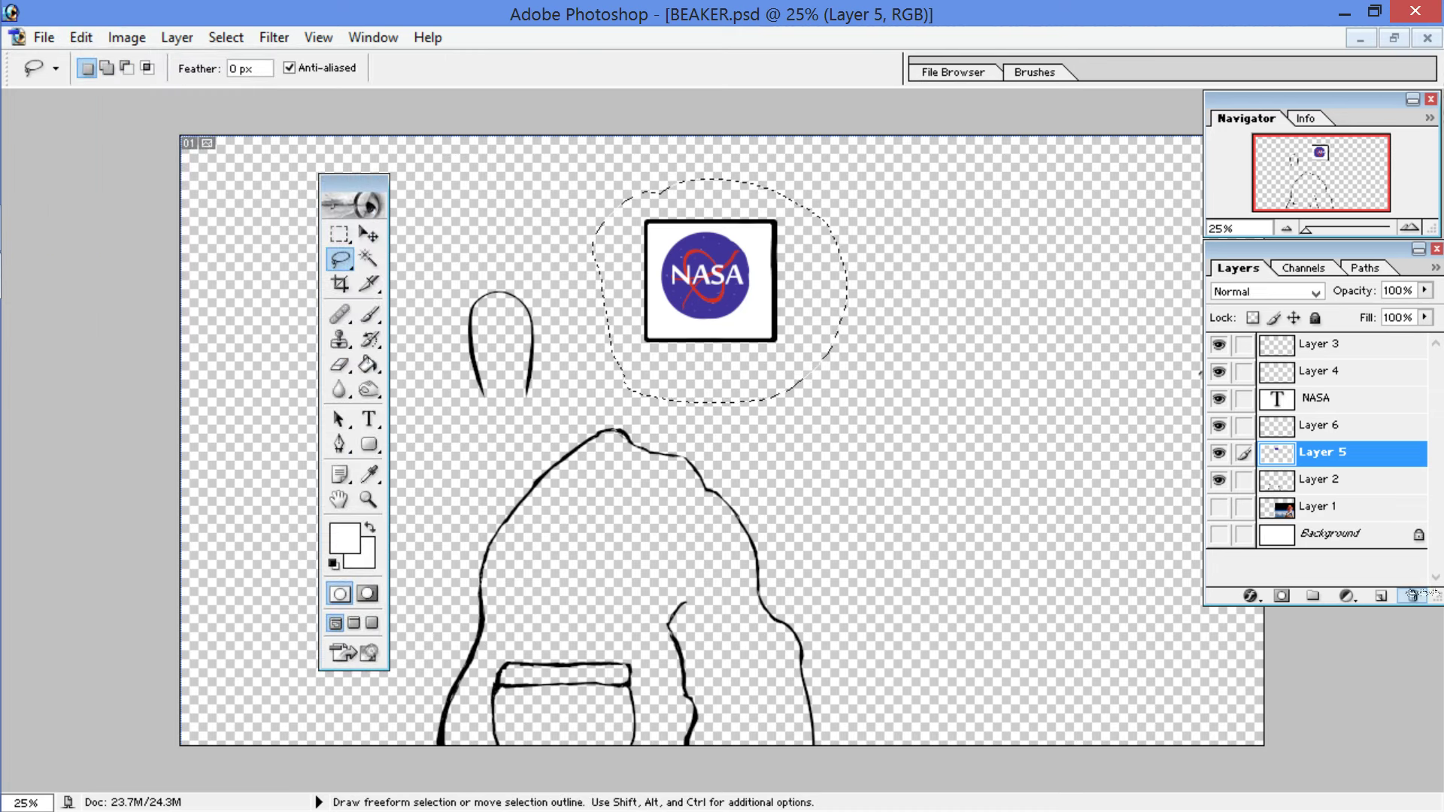
Step: Delete Layer 5, the NASA text layer and Layer 6, and paste the merged badge as a single layer
{"action": "left_click", "coordinate": [1412, 595]}
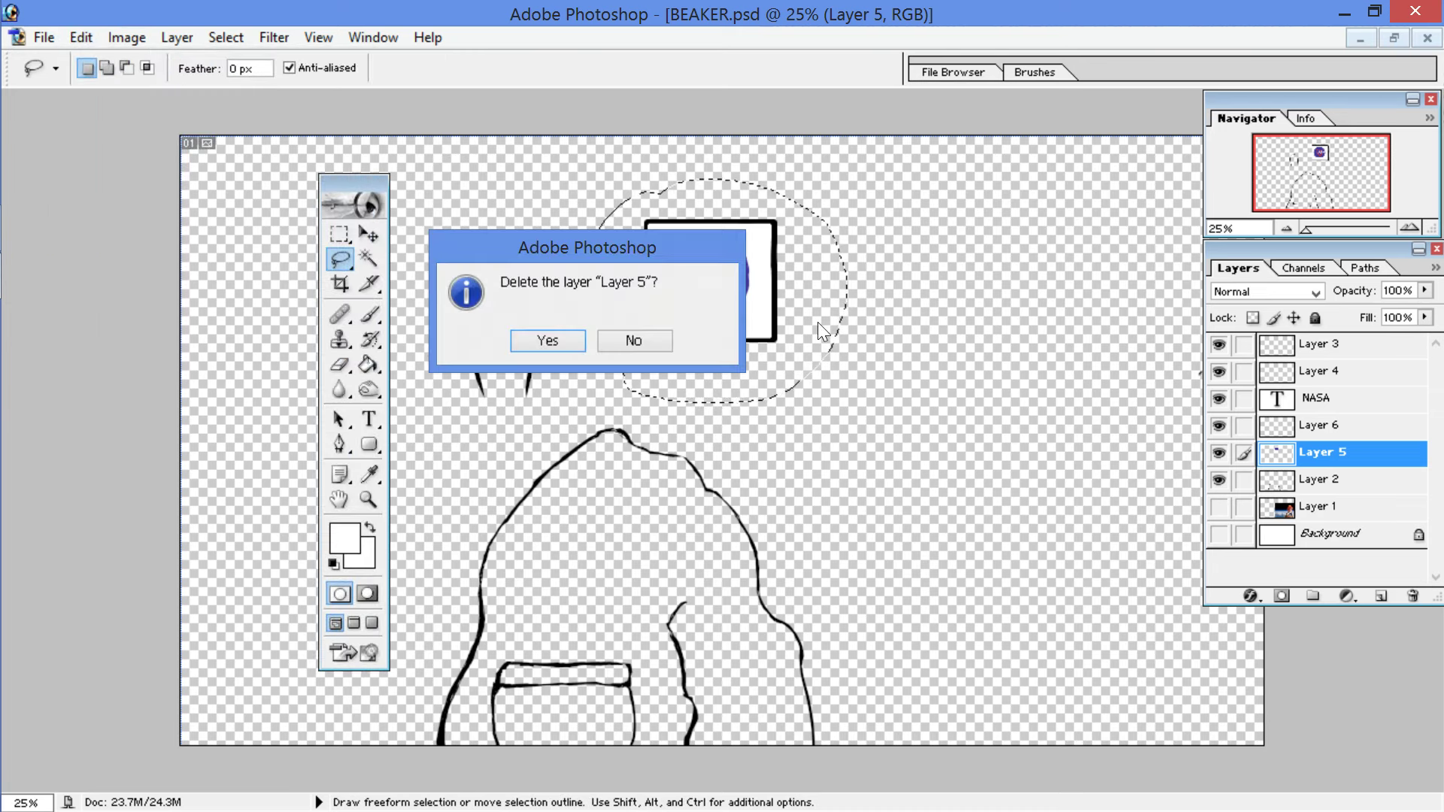
{"action": "left_click", "coordinate": [561, 340]}
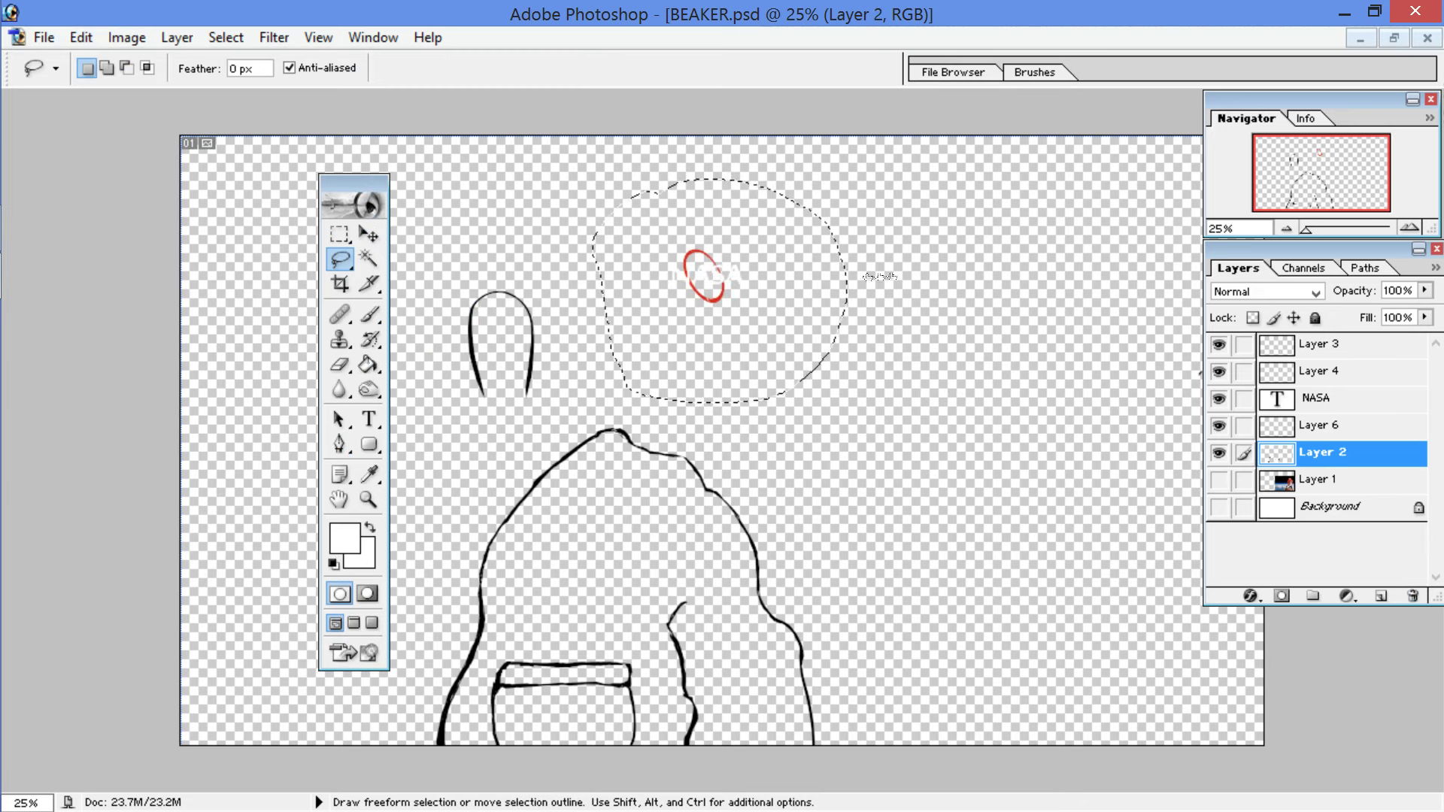
{"action": "left_click", "coordinate": [1316, 398]}
{"action": "left_click", "coordinate": [1412, 595]}
{"action": "key", "text": "Return"}
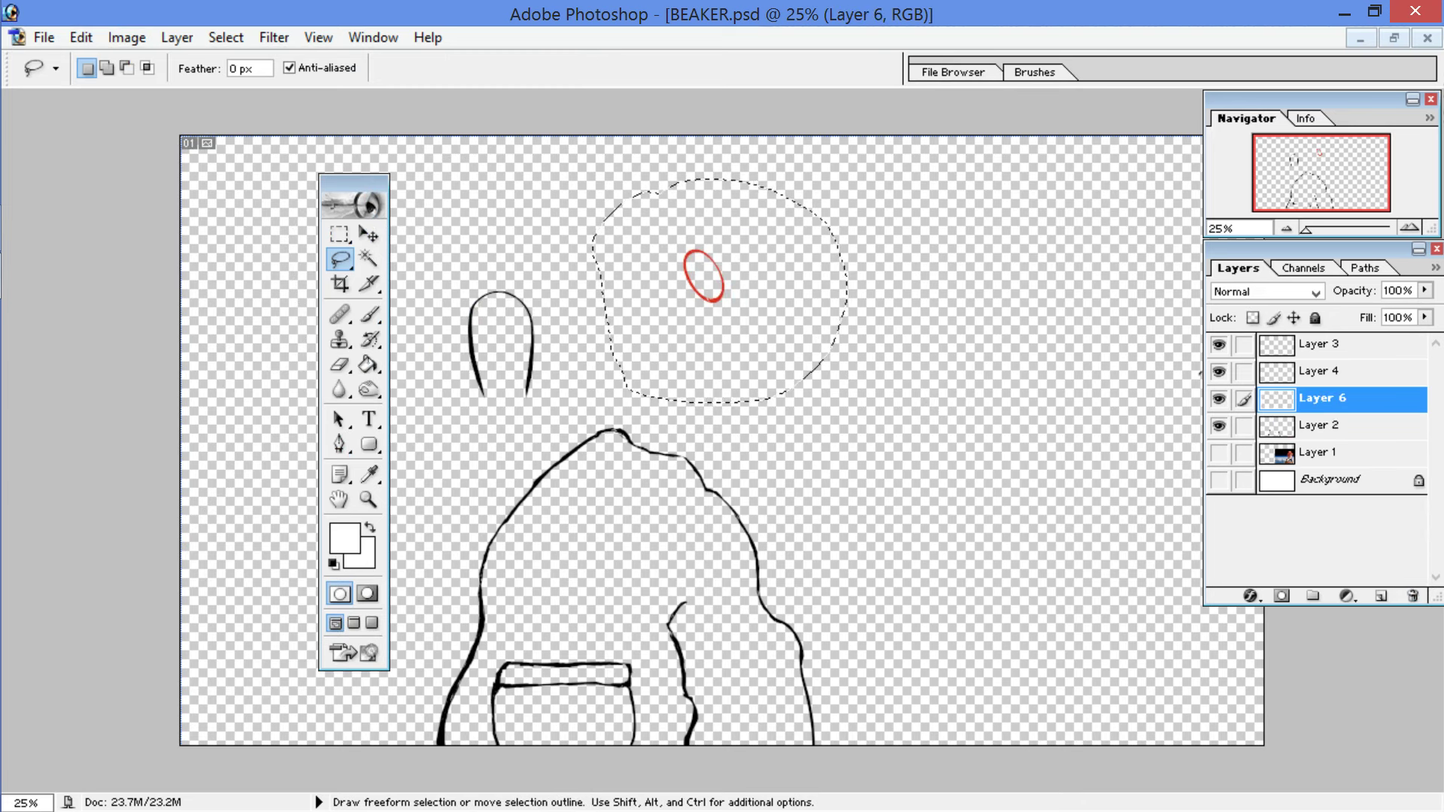
{"action": "key", "text": "Delete"}
{"action": "key", "text": "Return"}
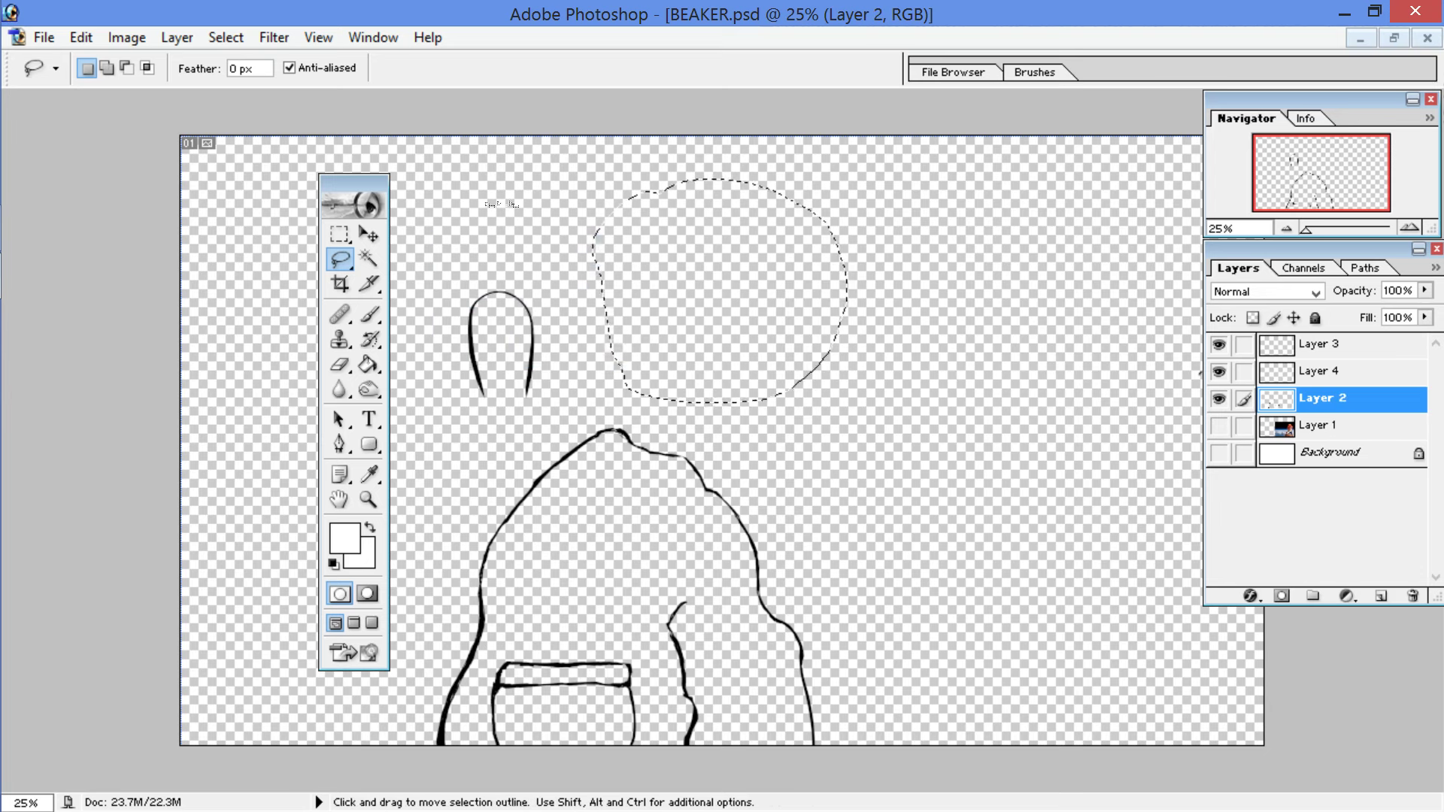
{"action": "key", "text": "ctrl+v"}
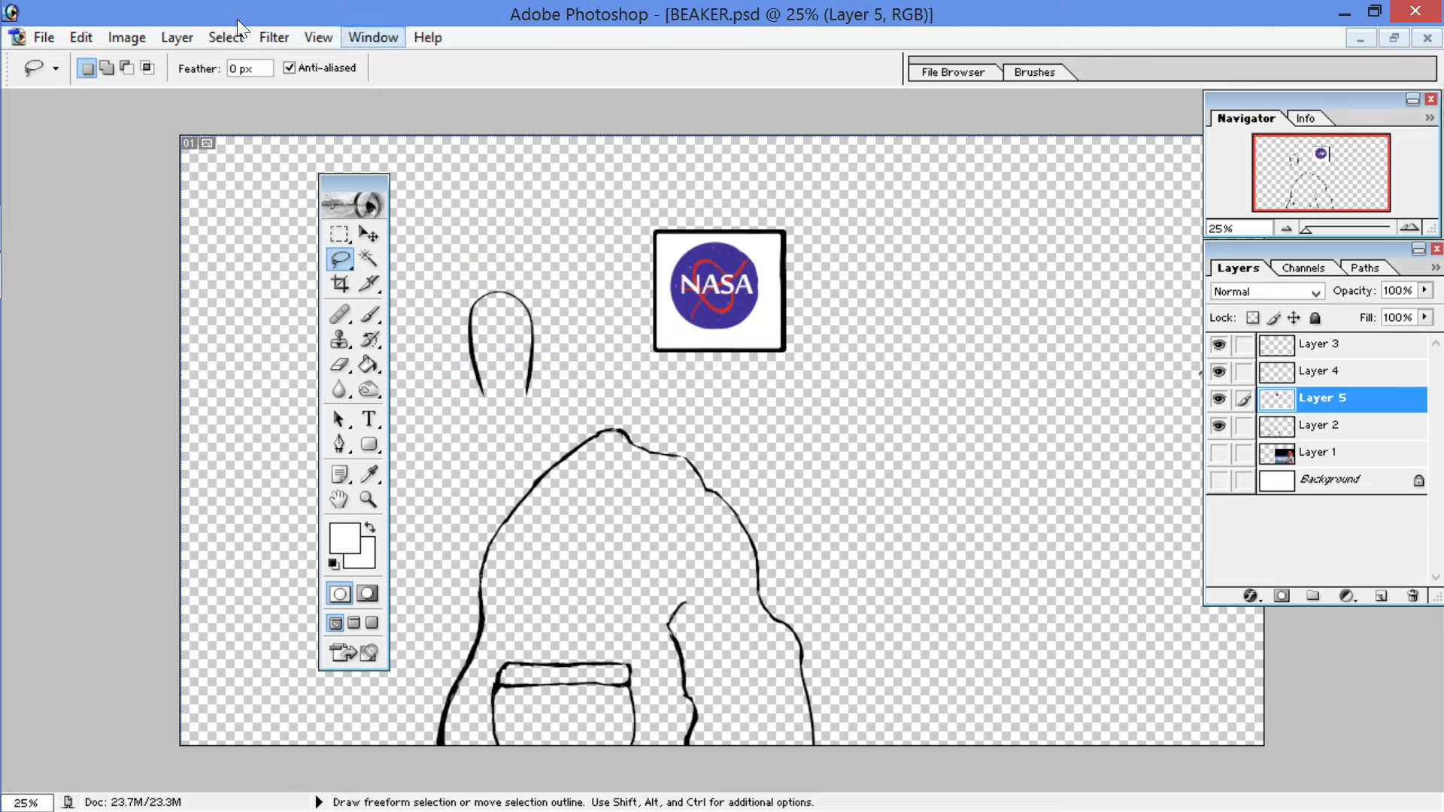
Step: Open the merged badge in Liquify, set the brush size to 321, warp its body and corners into a slightly uneven cartoon shape, and apply
{"action": "left_click", "coordinate": [273, 37]}
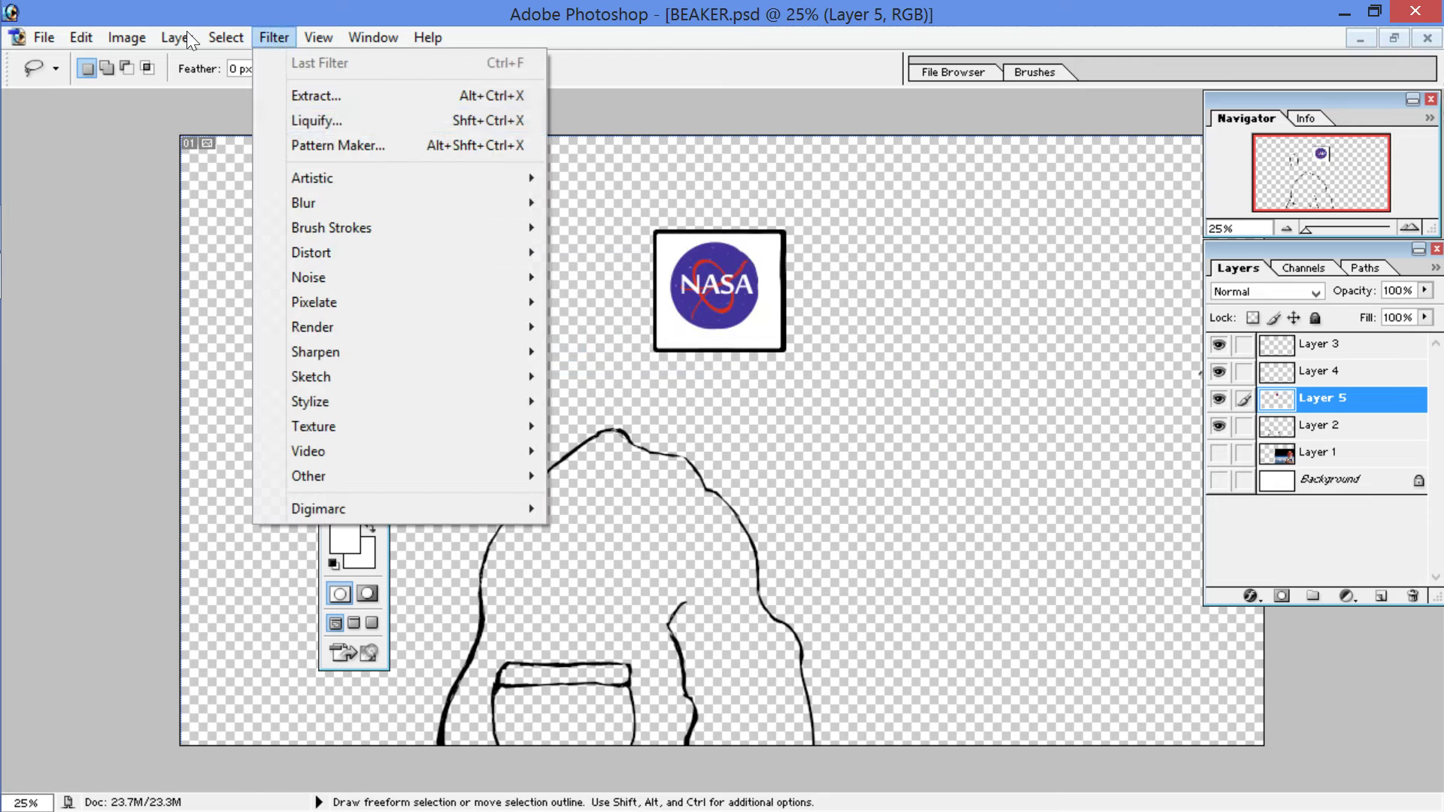
{"action": "left_click", "coordinate": [317, 120]}
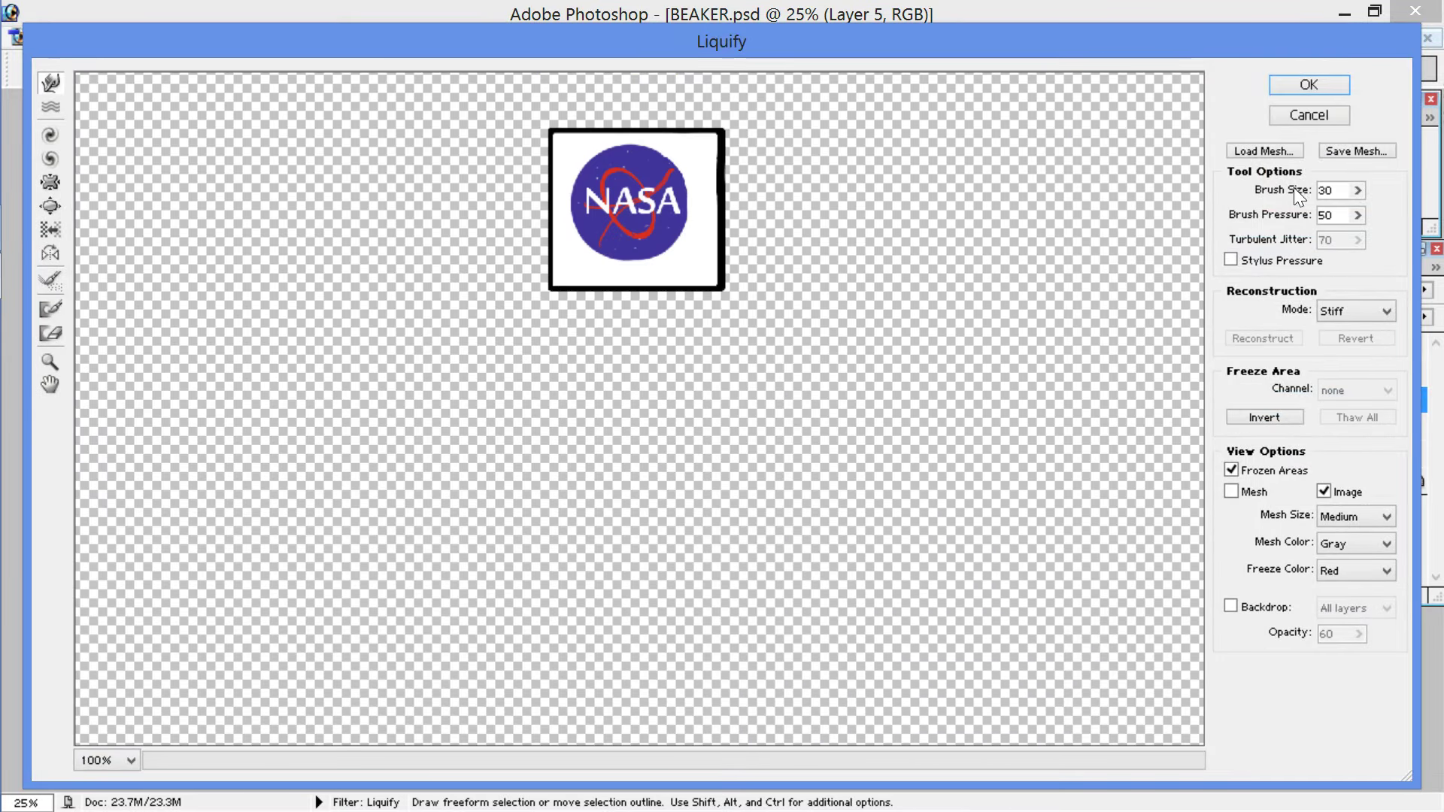
{"action": "key", "text": "ctrl+plus"}
{"action": "left_click_drag", "start_coordinate": [564, 145], "coordinate": [544, 494]}
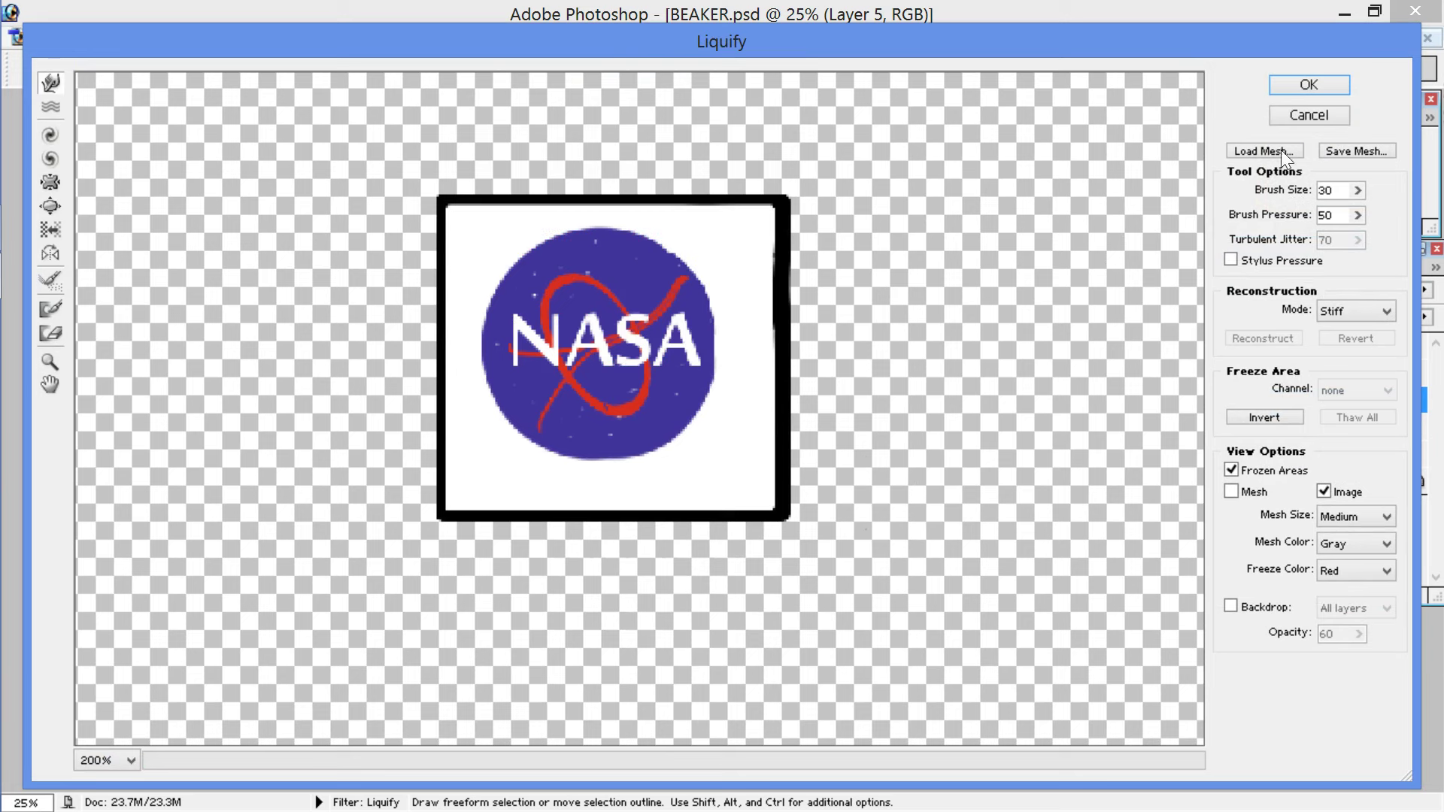
{"action": "left_click", "coordinate": [1353, 191]}
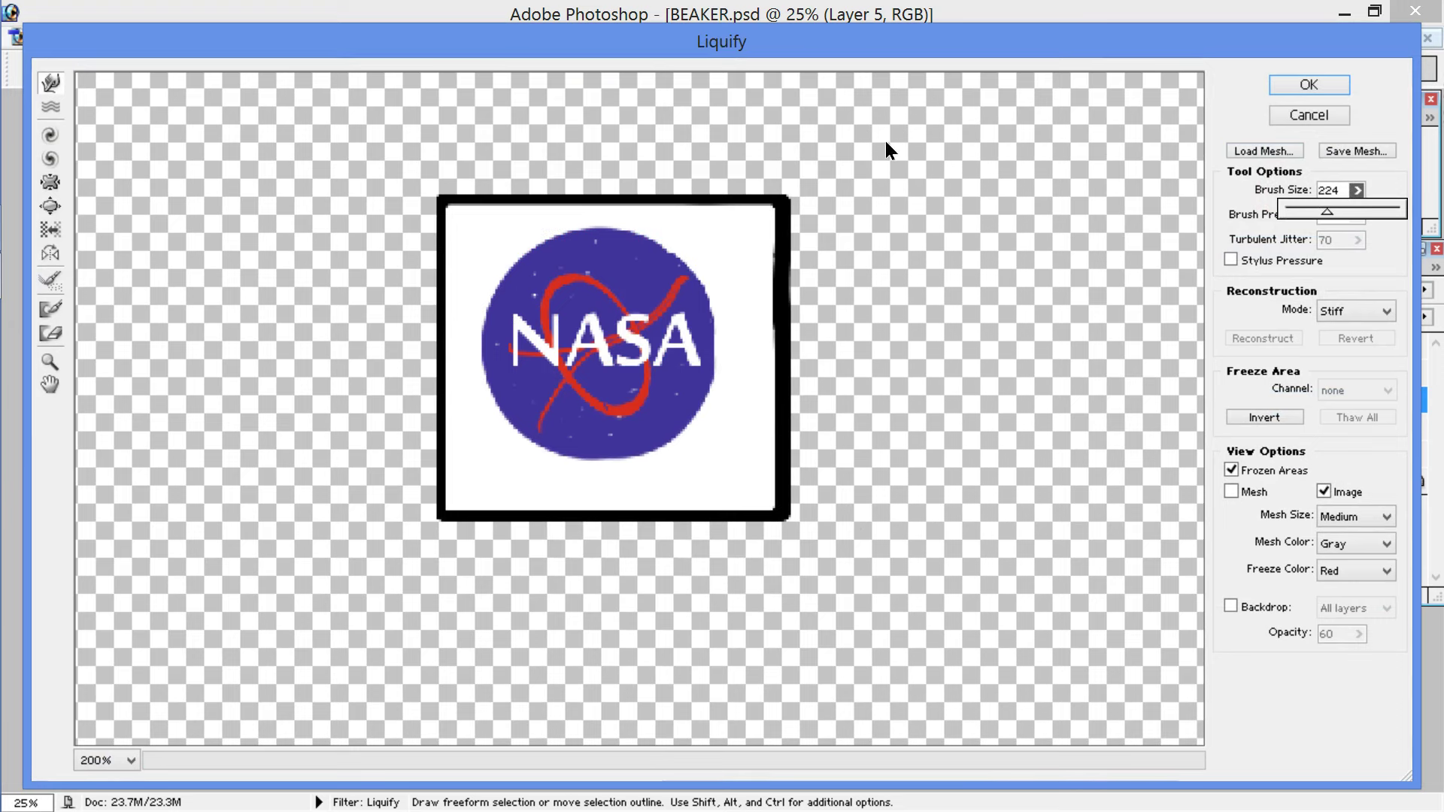
{"action": "left_click_drag", "start_coordinate": [651, 383], "coordinate": [671, 370]}
{"action": "key", "text": "space"}
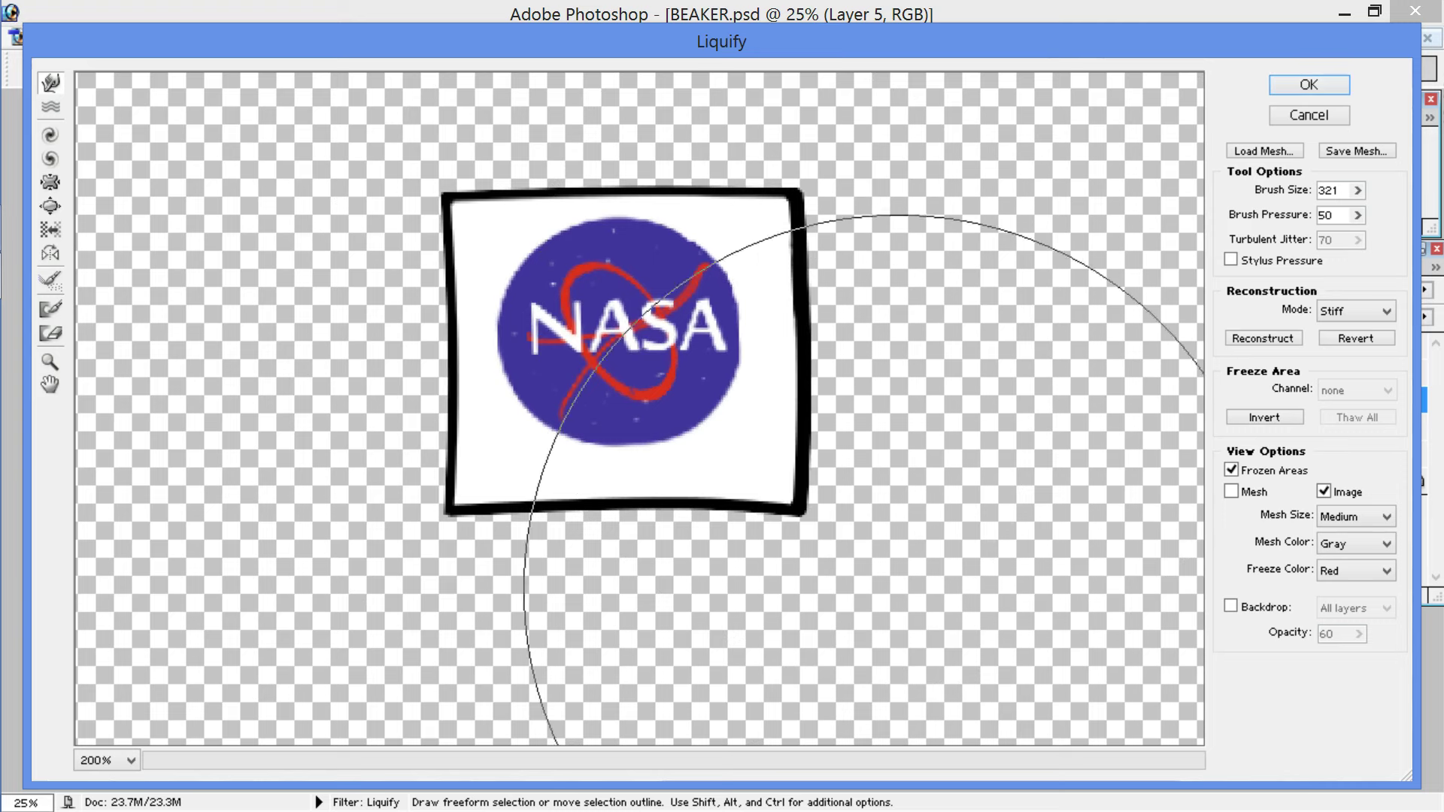
{"action": "left_click_drag", "start_coordinate": [448, 627], "coordinate": [441, 638]}
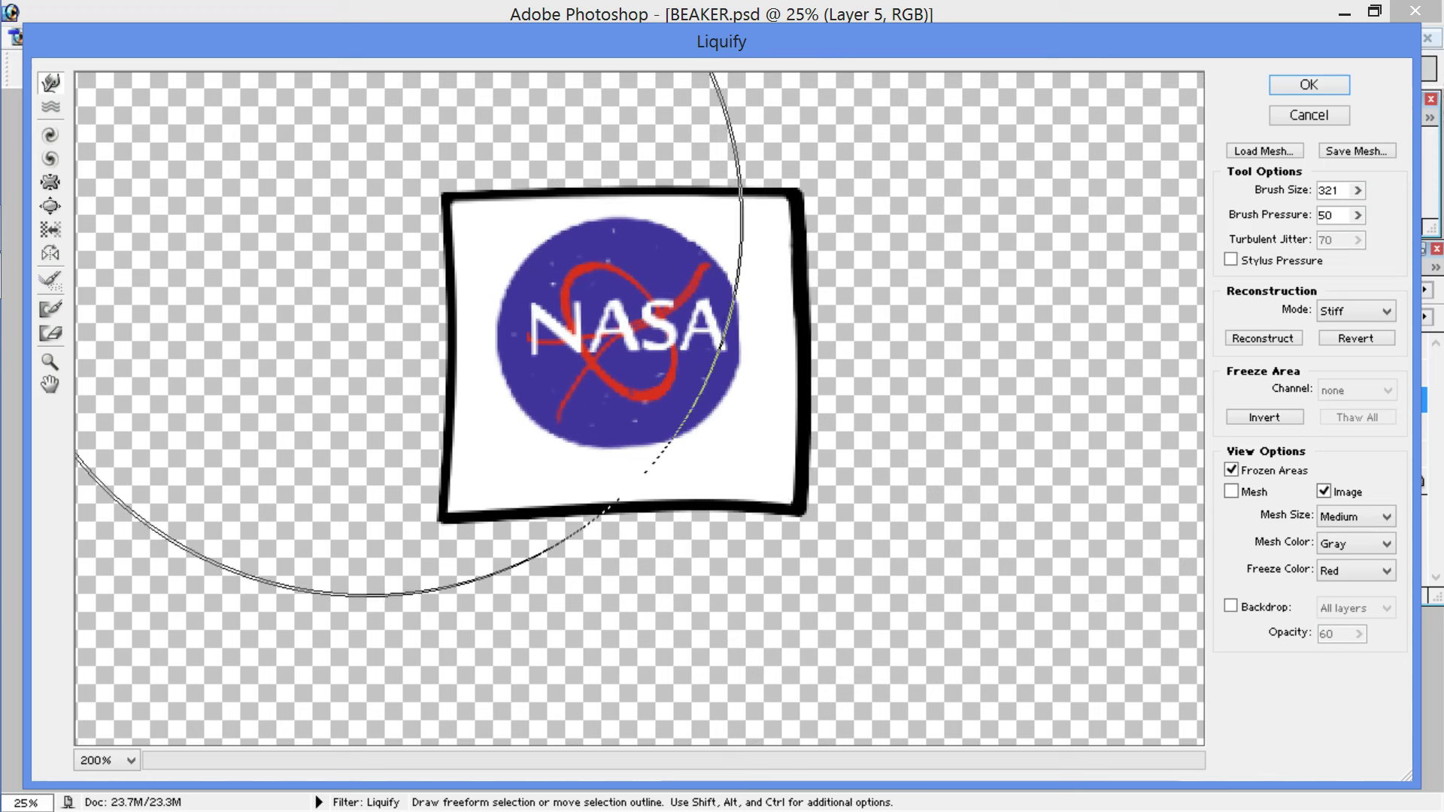
{"action": "left_click_drag", "start_coordinate": [383, 202], "coordinate": [375, 193]}
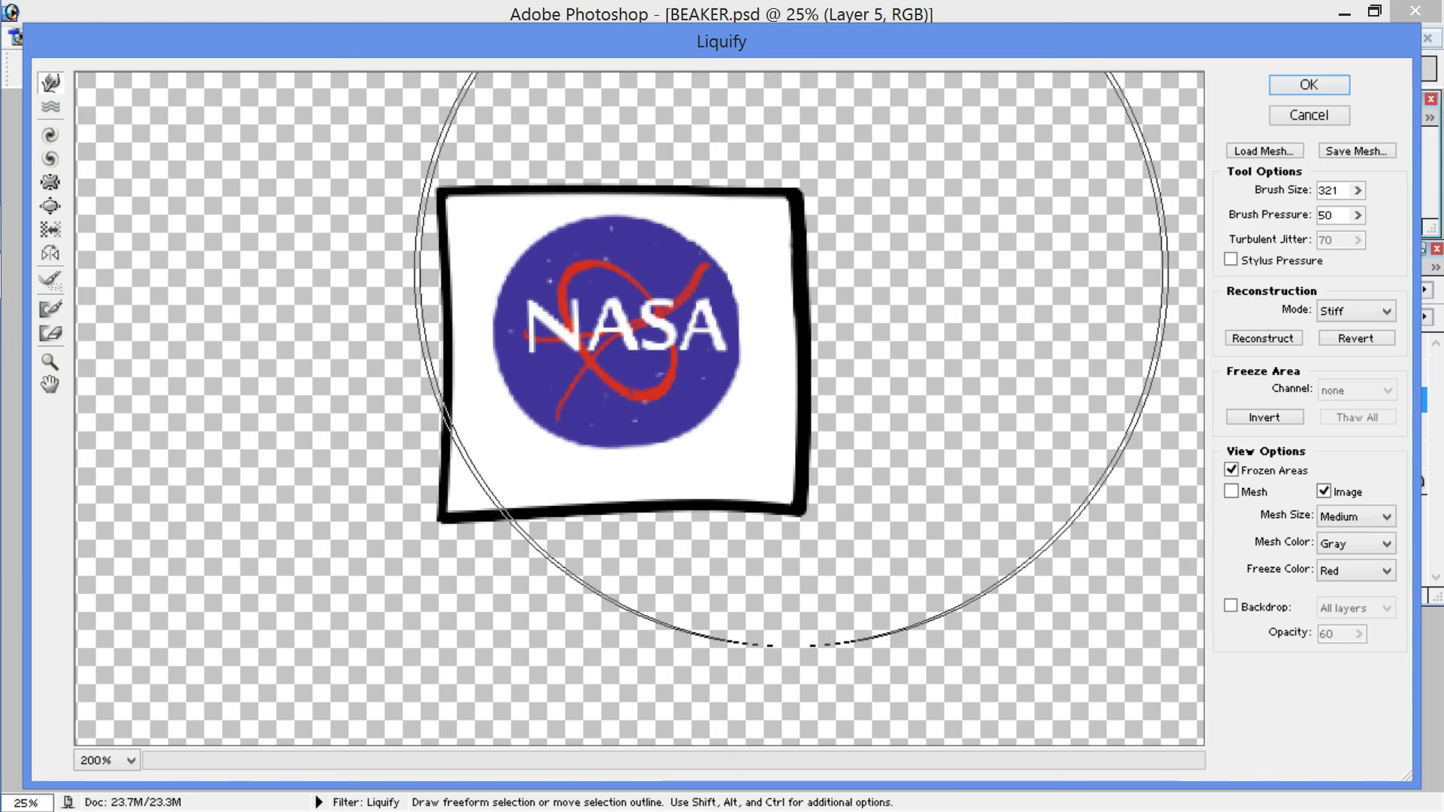
{"action": "left_click", "coordinate": [1319, 88]}
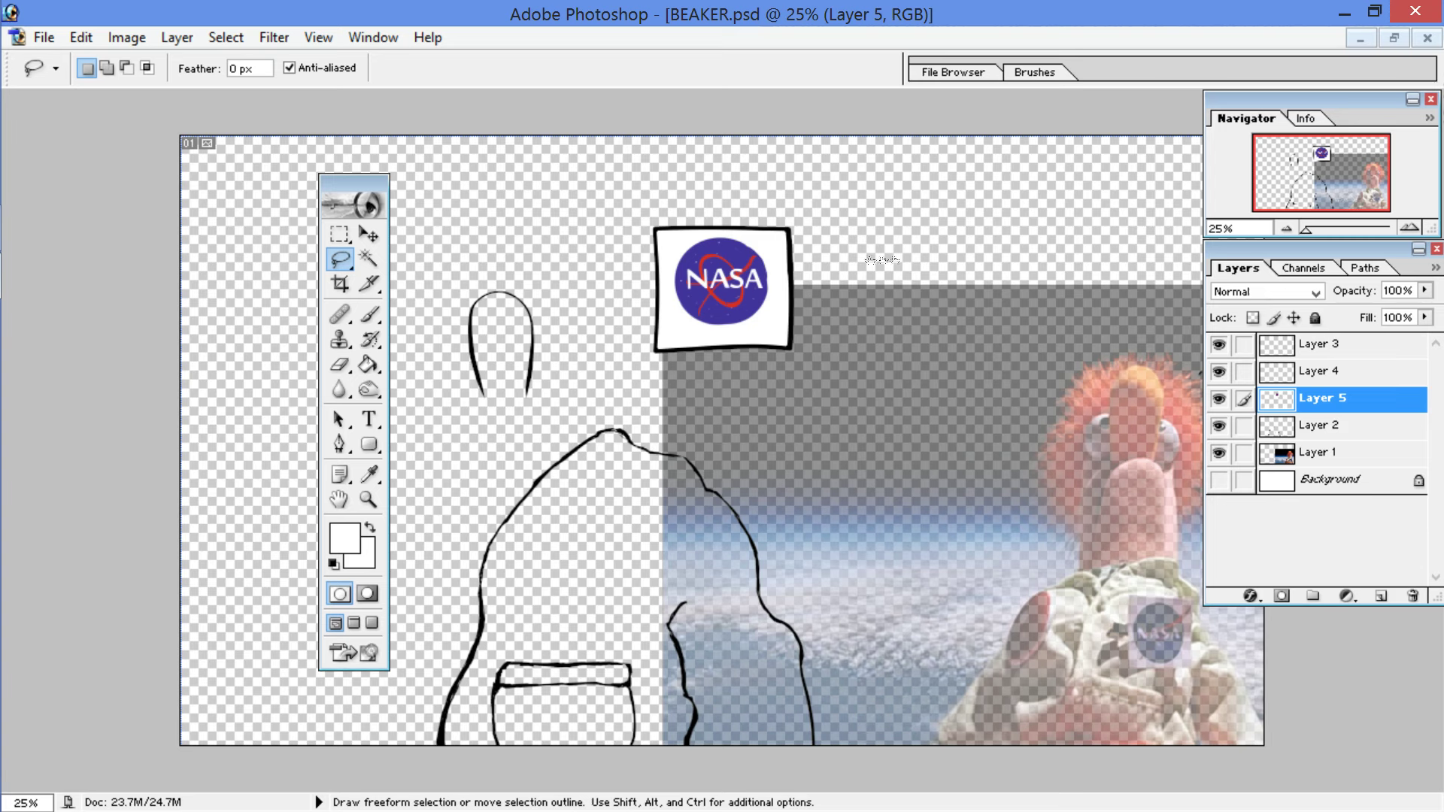
Step: Set the opacity of Layer 1, the reference photo, to 89%
{"action": "left_click", "coordinate": [1323, 453]}
{"action": "left_click", "coordinate": [1423, 290]}
{"action": "left_click_drag", "start_coordinate": [1390, 312], "coordinate": [1411, 312]}
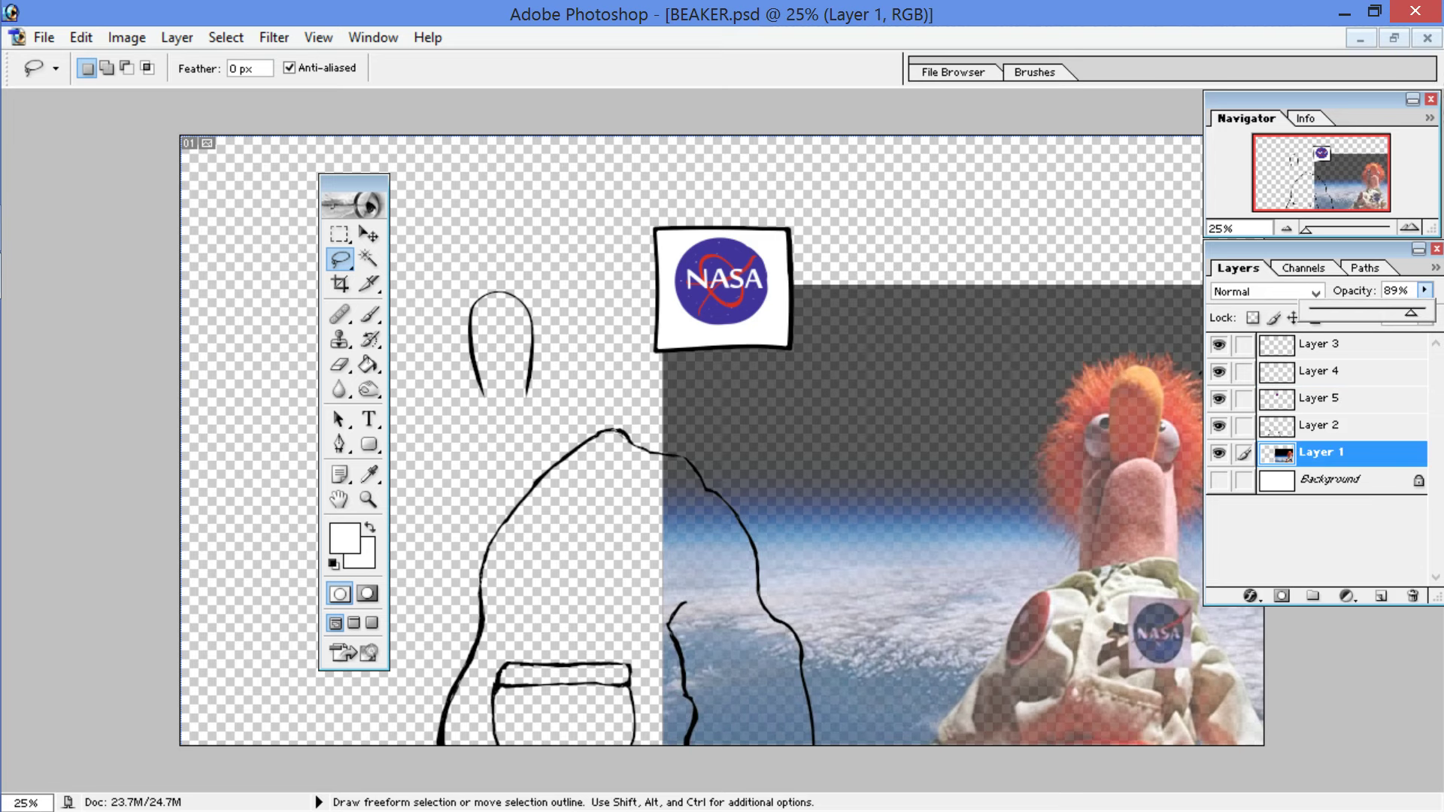
Step: Identify Layer 2 by toggling its visibility, select it and lasso around the whole jacket outline
{"action": "left_click", "coordinate": [1219, 426]}
{"action": "left_click", "coordinate": [1218, 426]}
{"action": "left_click", "coordinate": [1218, 425]}
{"action": "left_click", "coordinate": [1276, 427]}
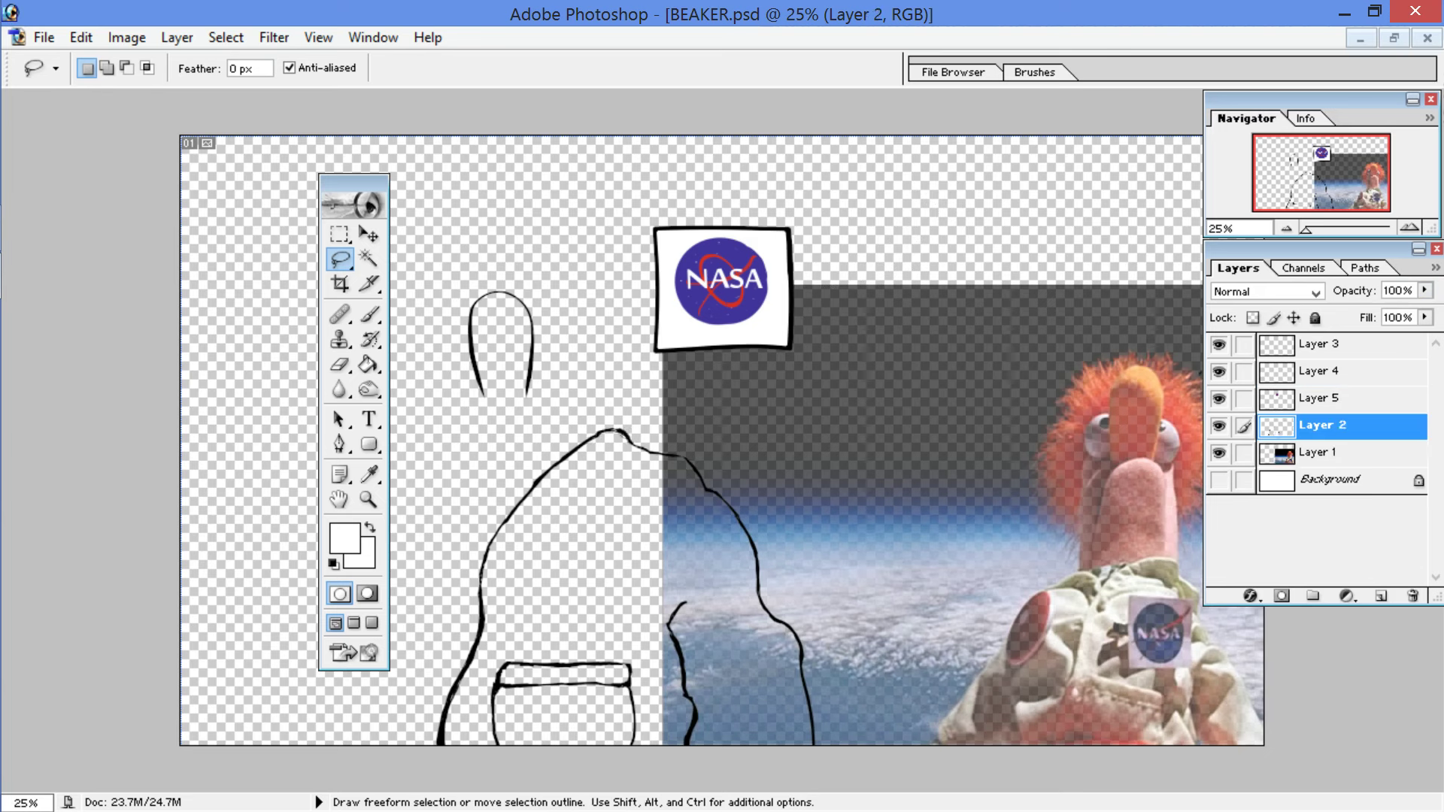
{"action": "left_click_drag", "start_coordinate": [632, 378], "coordinate": [912, 559]}
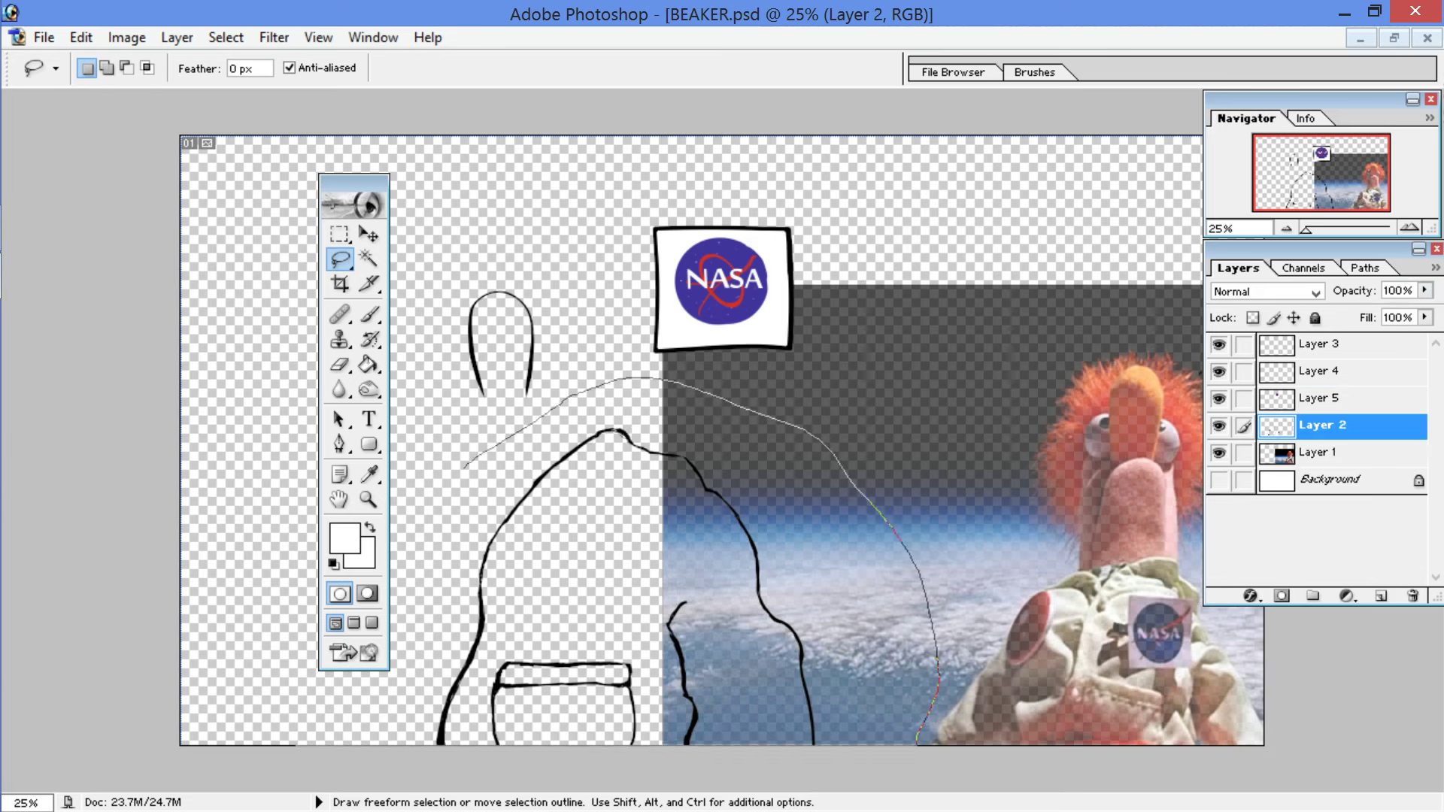
{"action": "left_click_drag", "start_coordinate": [391, 539], "coordinate": [465, 467]}
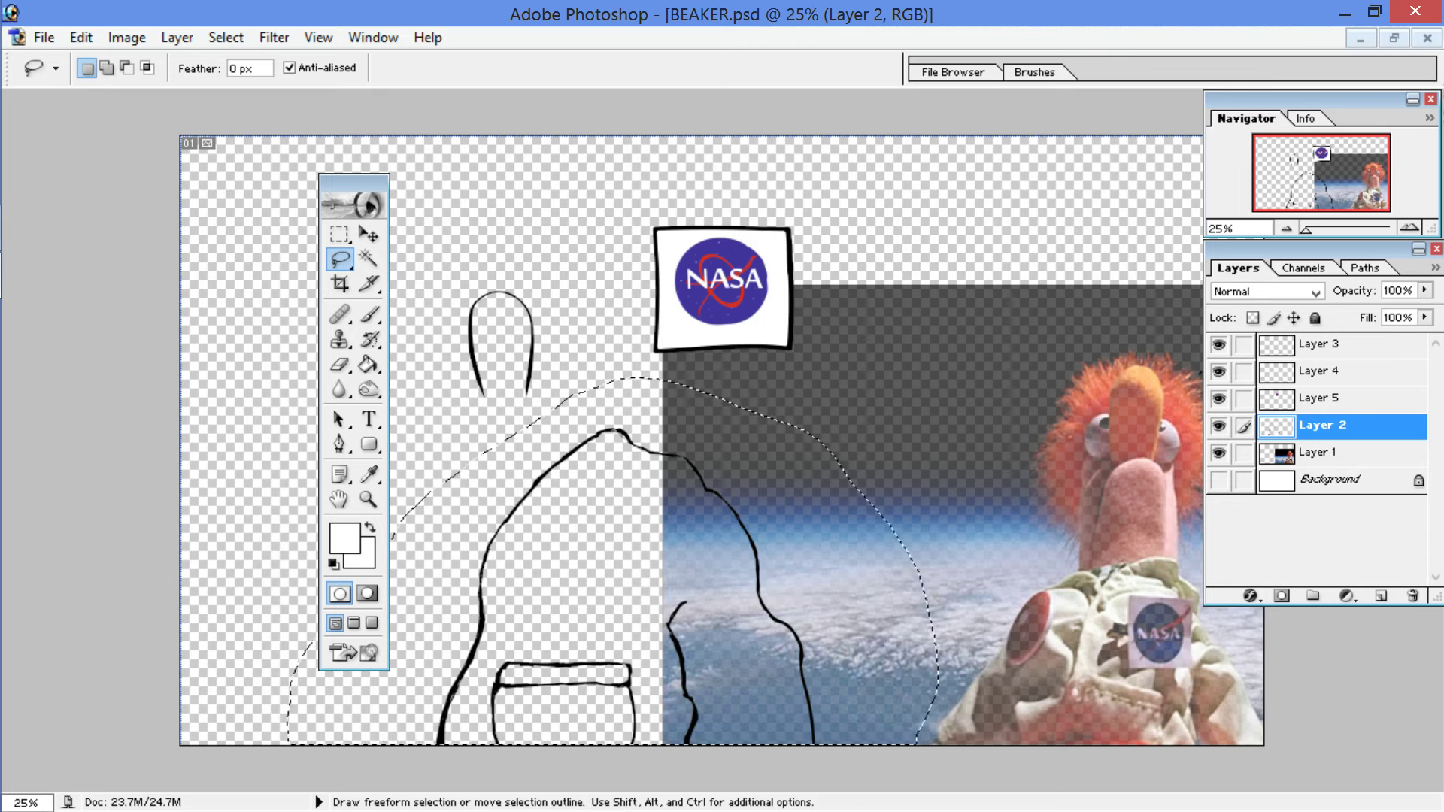
Step: Copy the selected jacket outline from Layer 2 and paste it as a new layer
{"action": "mouse_move", "coordinate": [0, 66]}
{"action": "left_click", "coordinate": [82, 38]}
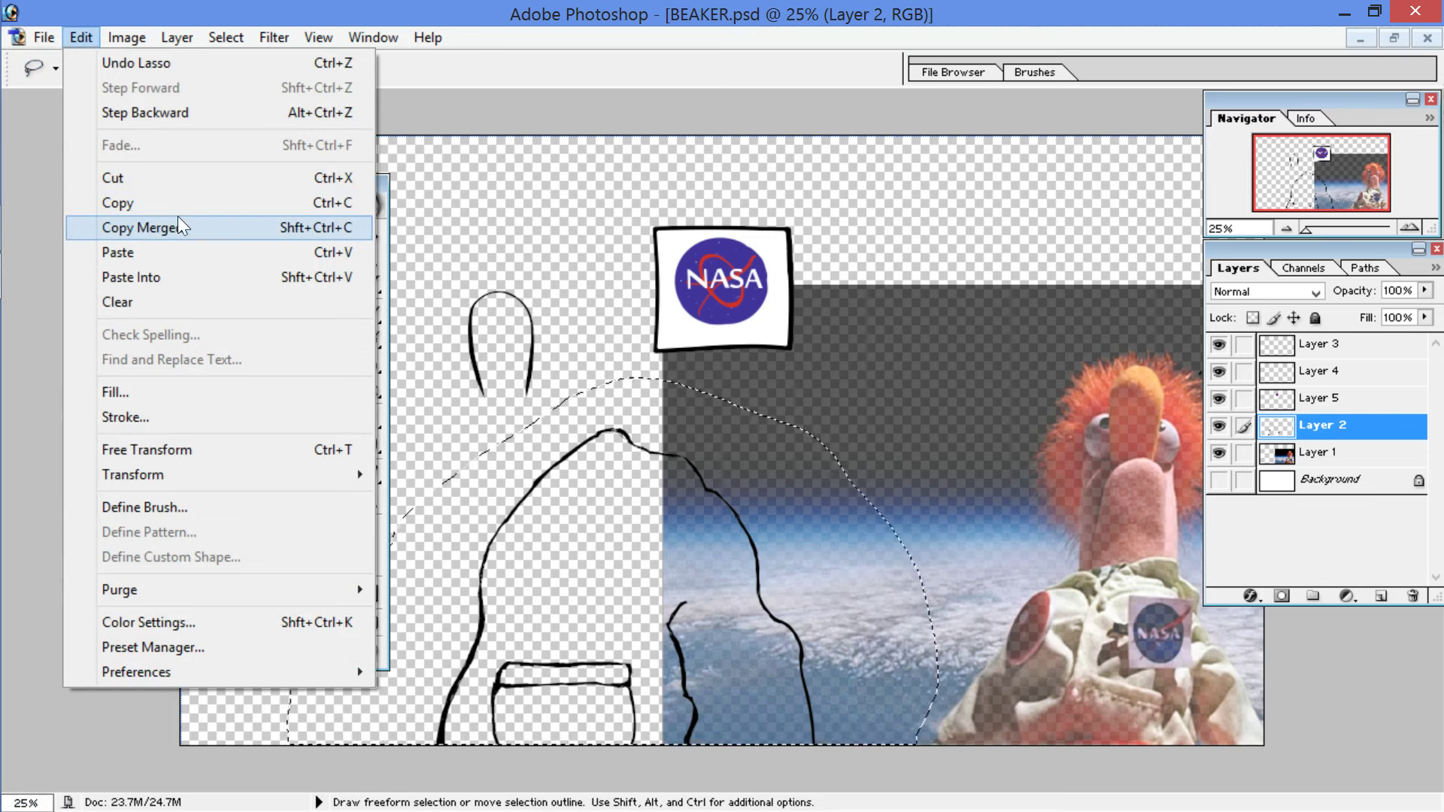
{"action": "left_click", "coordinate": [71, 31]}
{"action": "left_click", "coordinate": [71, 34]}
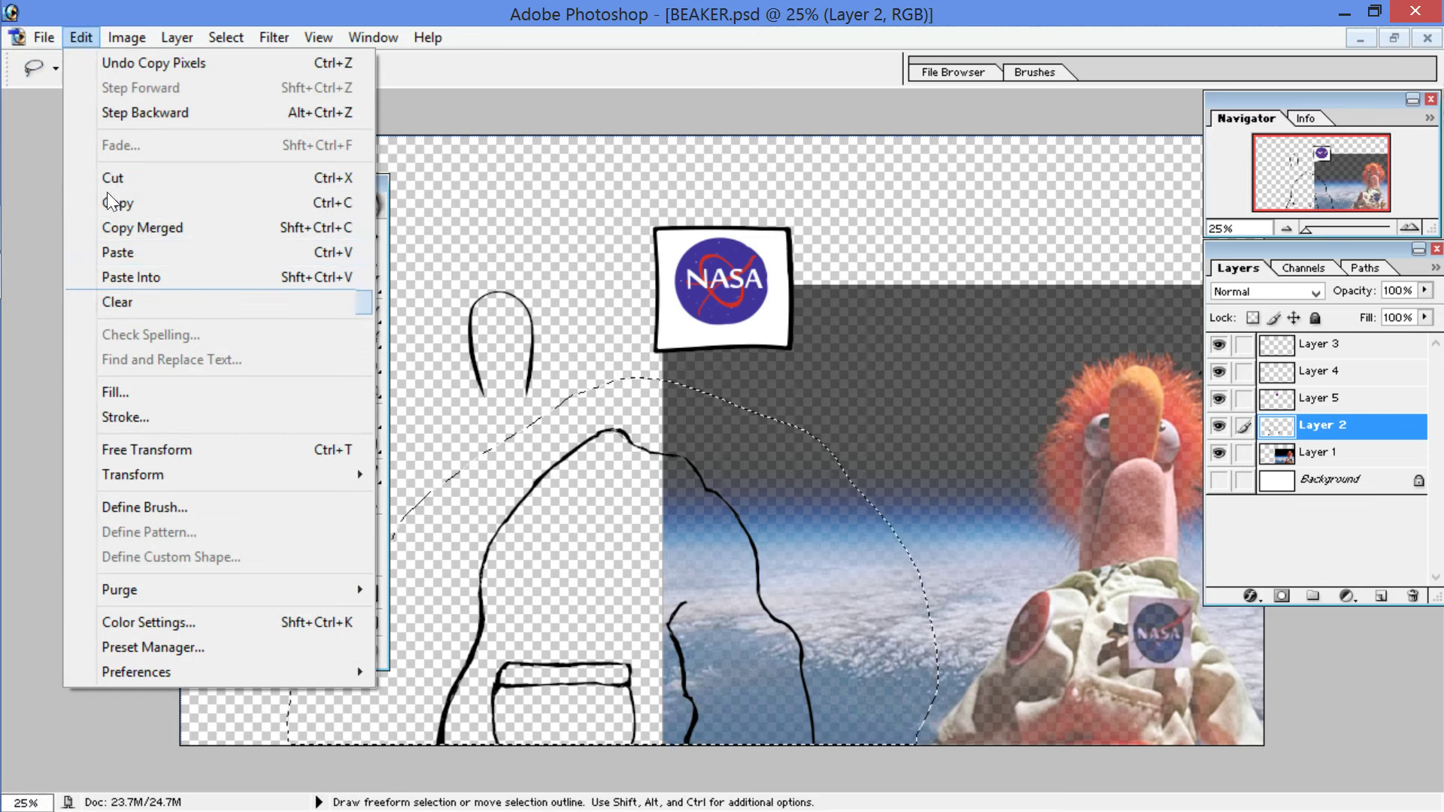
{"action": "left_click", "coordinate": [160, 253]}
Step: Free-transform the pasted jacket outline, mirroring it horizontally, narrowing it, and placing it beside the original jacket's outer edge at the canvas bottom
{"action": "left_click", "coordinate": [72, 34]}
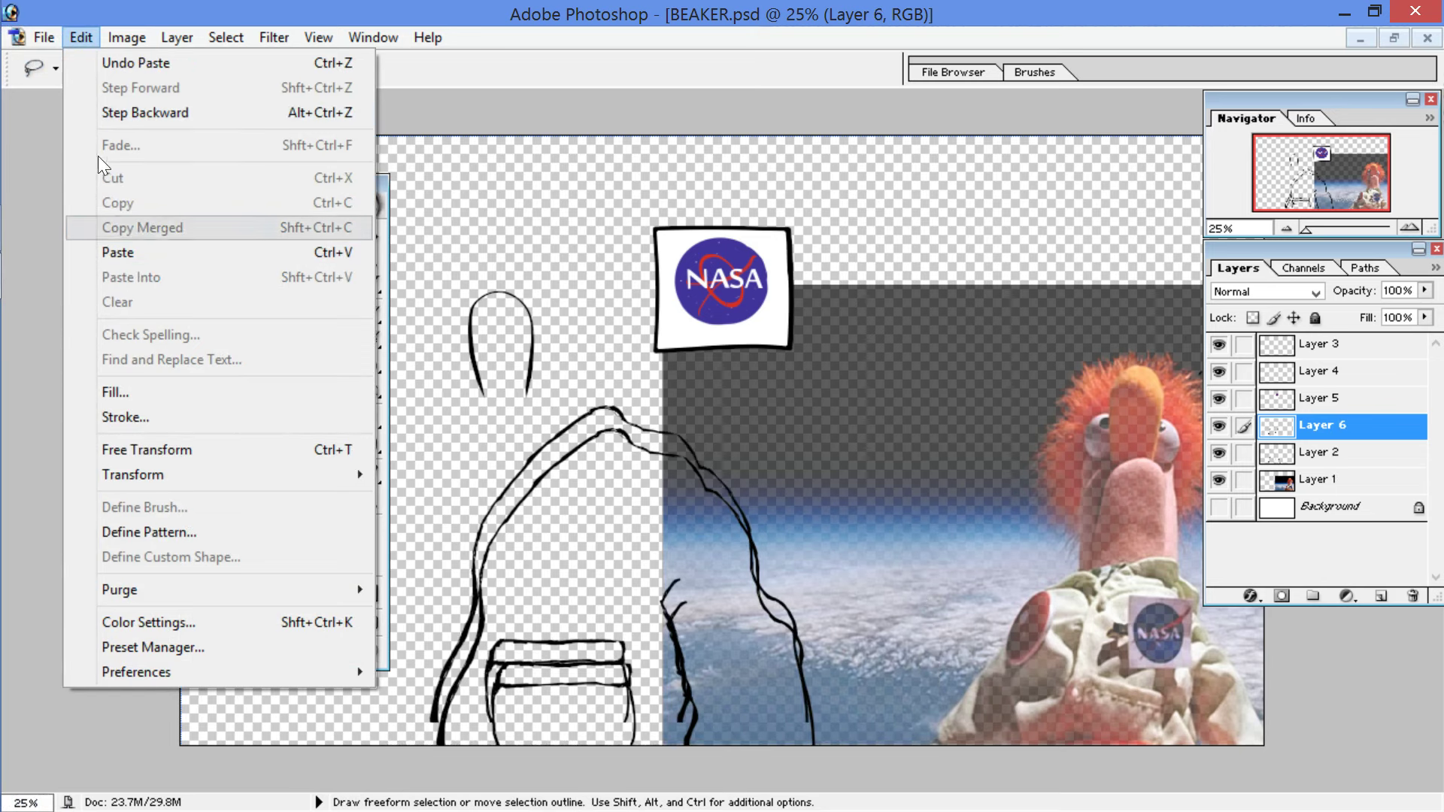
{"action": "left_click", "coordinate": [205, 447]}
{"action": "left_click_drag", "start_coordinate": [805, 560], "coordinate": [194, 561]}
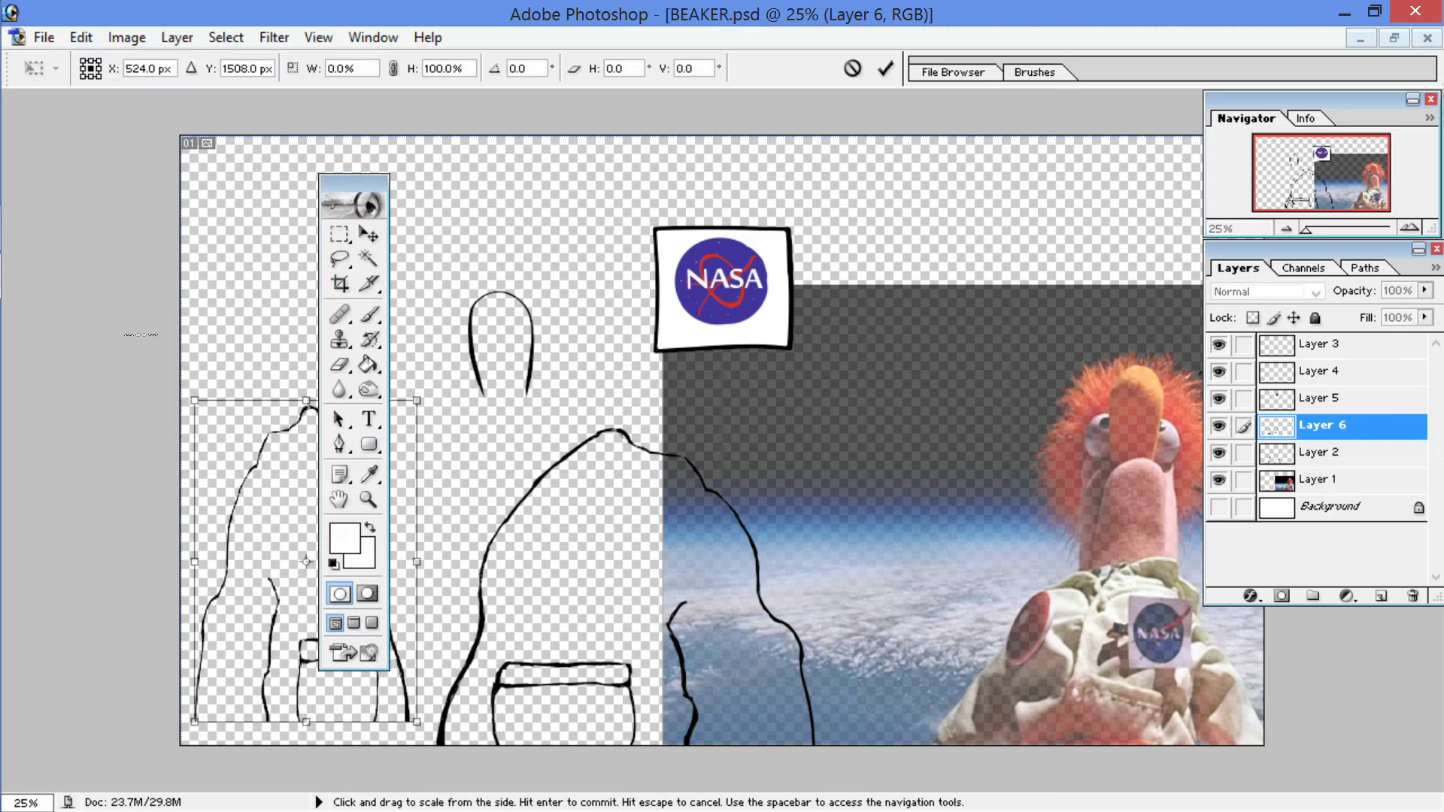
{"action": "left_click_drag", "start_coordinate": [281, 483], "coordinate": [351, 517]}
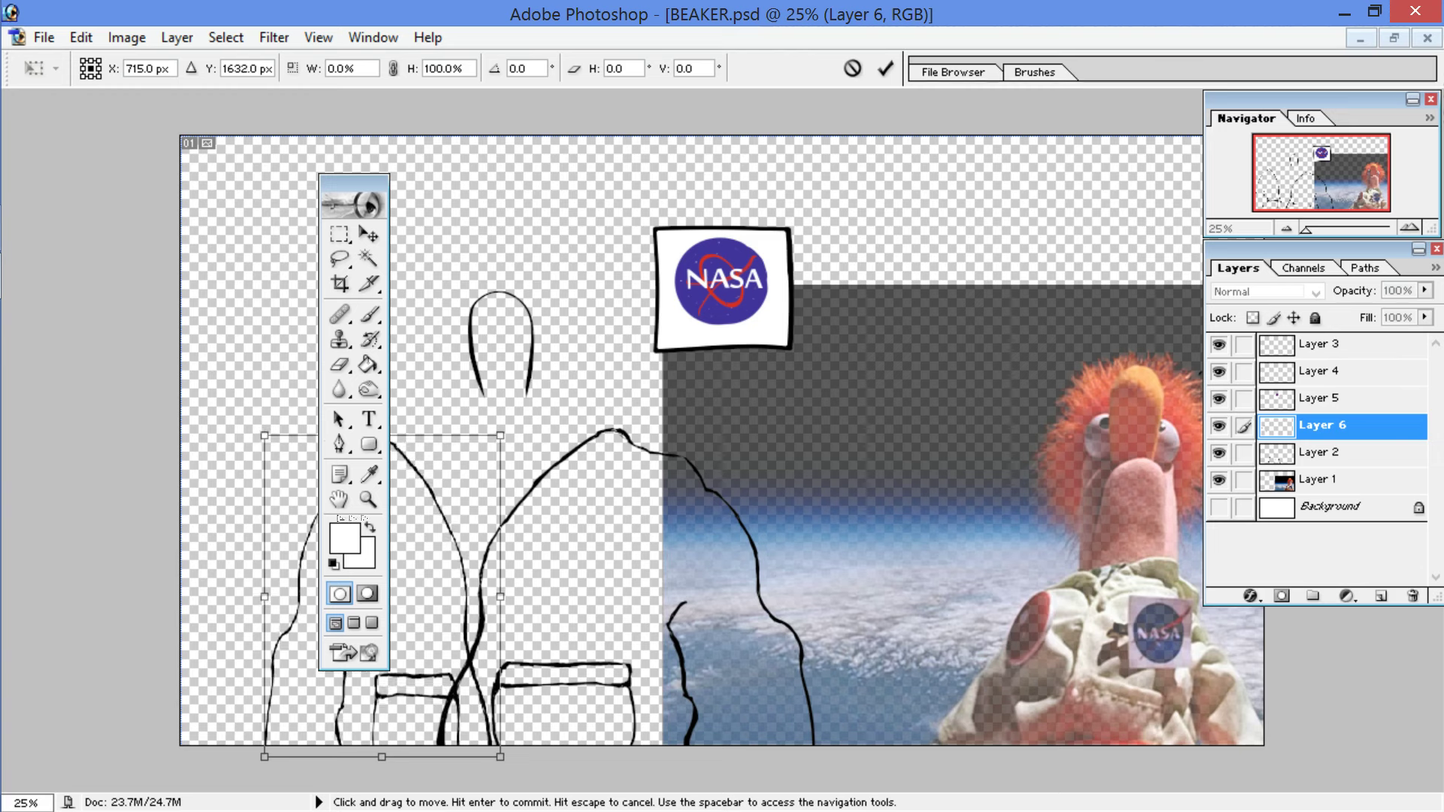
Step: Rotate the mirrored outline 8.3°, widen it to about 75.2%, stretch it below the canvas edge so it overlaps the original jacket, and apply the transform
{"action": "left_click_drag", "start_coordinate": [327, 316], "coordinate": [368, 308]}
{"action": "left_click_drag", "start_coordinate": [425, 473], "coordinate": [461, 465]}
{"action": "left_click_drag", "start_coordinate": [490, 524], "coordinate": [524, 534]}
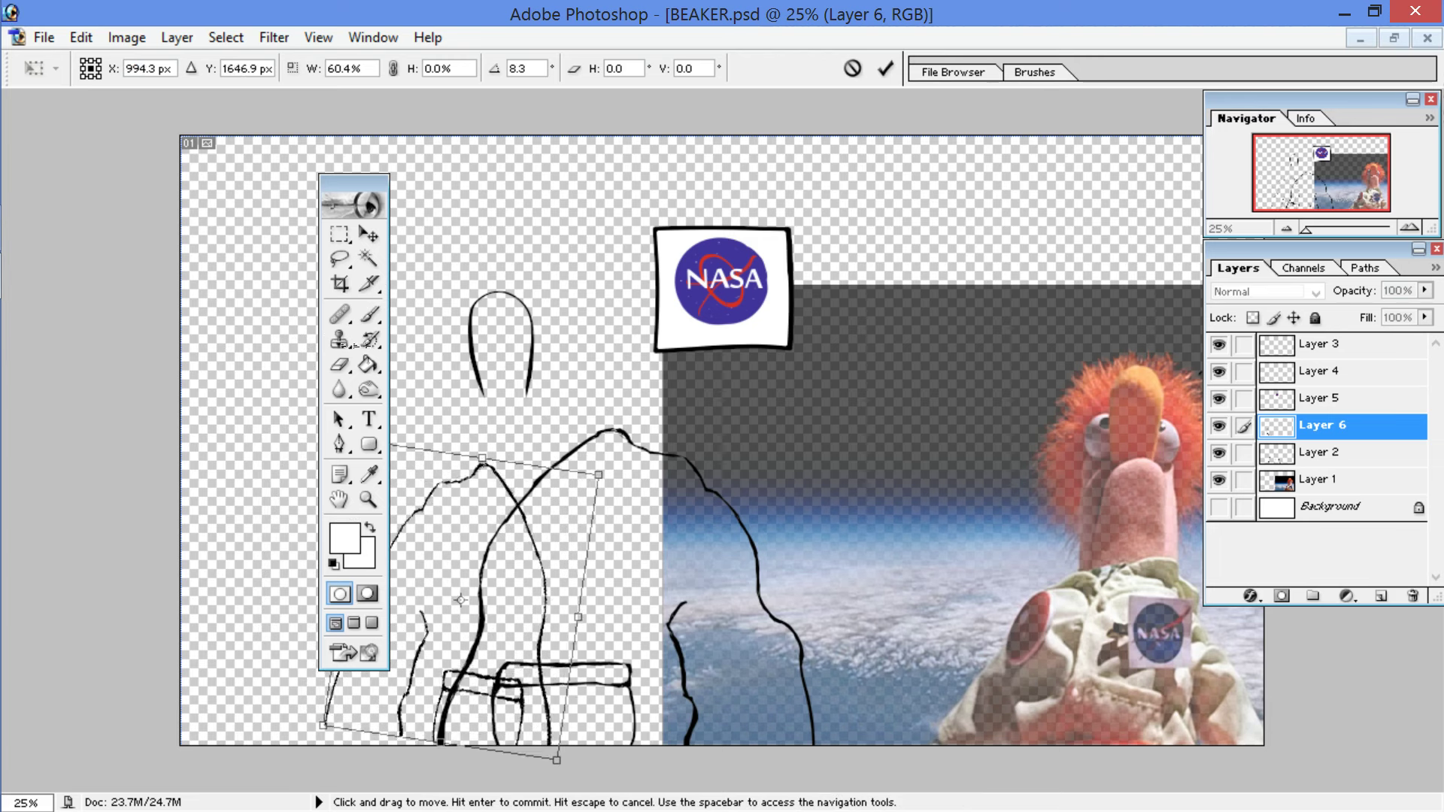
{"action": "left_click_drag", "start_coordinate": [350, 179], "coordinate": [122, 134]}
{"action": "left_click_drag", "start_coordinate": [365, 440], "coordinate": [210, 279]}
{"action": "left_click_drag", "start_coordinate": [308, 419], "coordinate": [308, 427]}
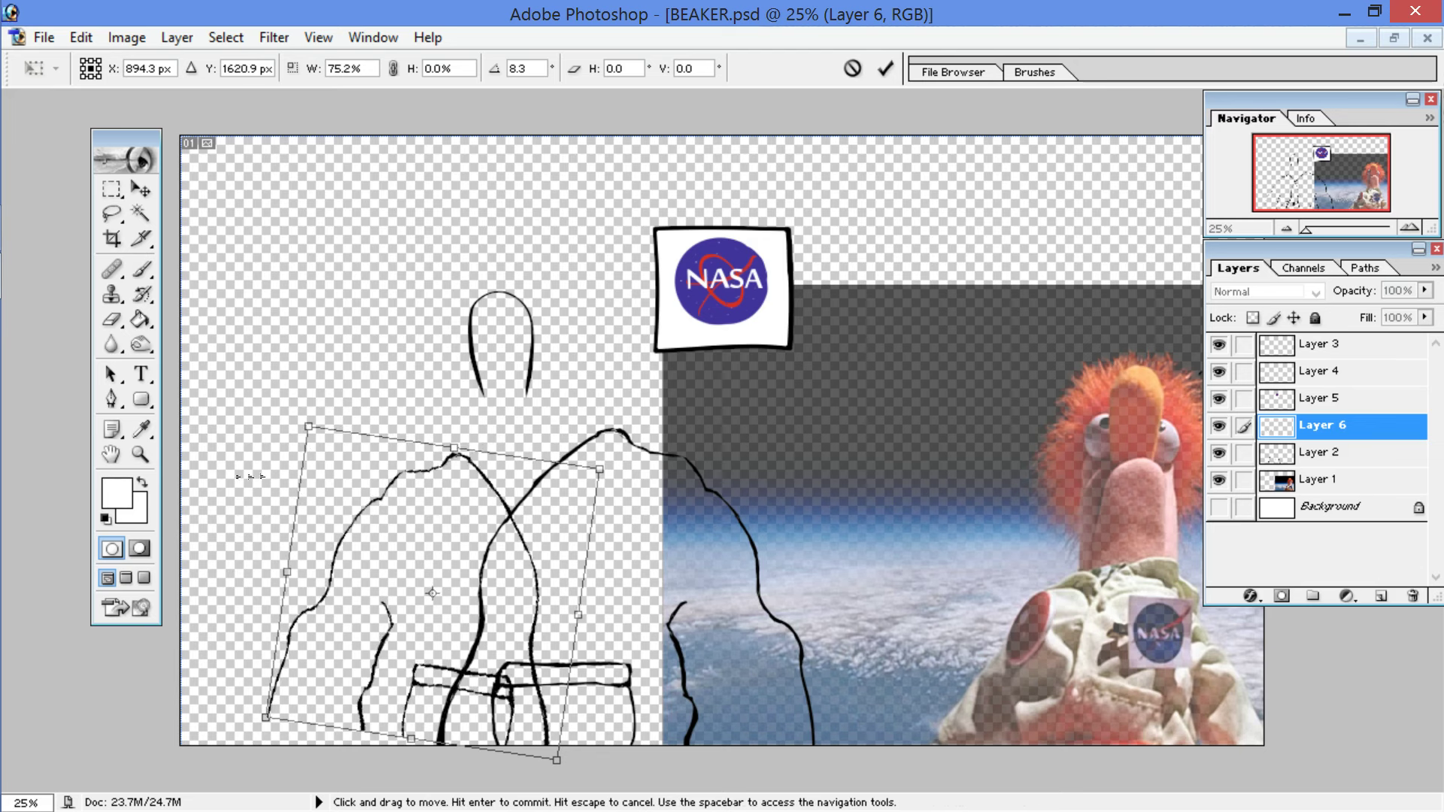
{"action": "left_click_drag", "start_coordinate": [412, 738], "coordinate": [404, 786]}
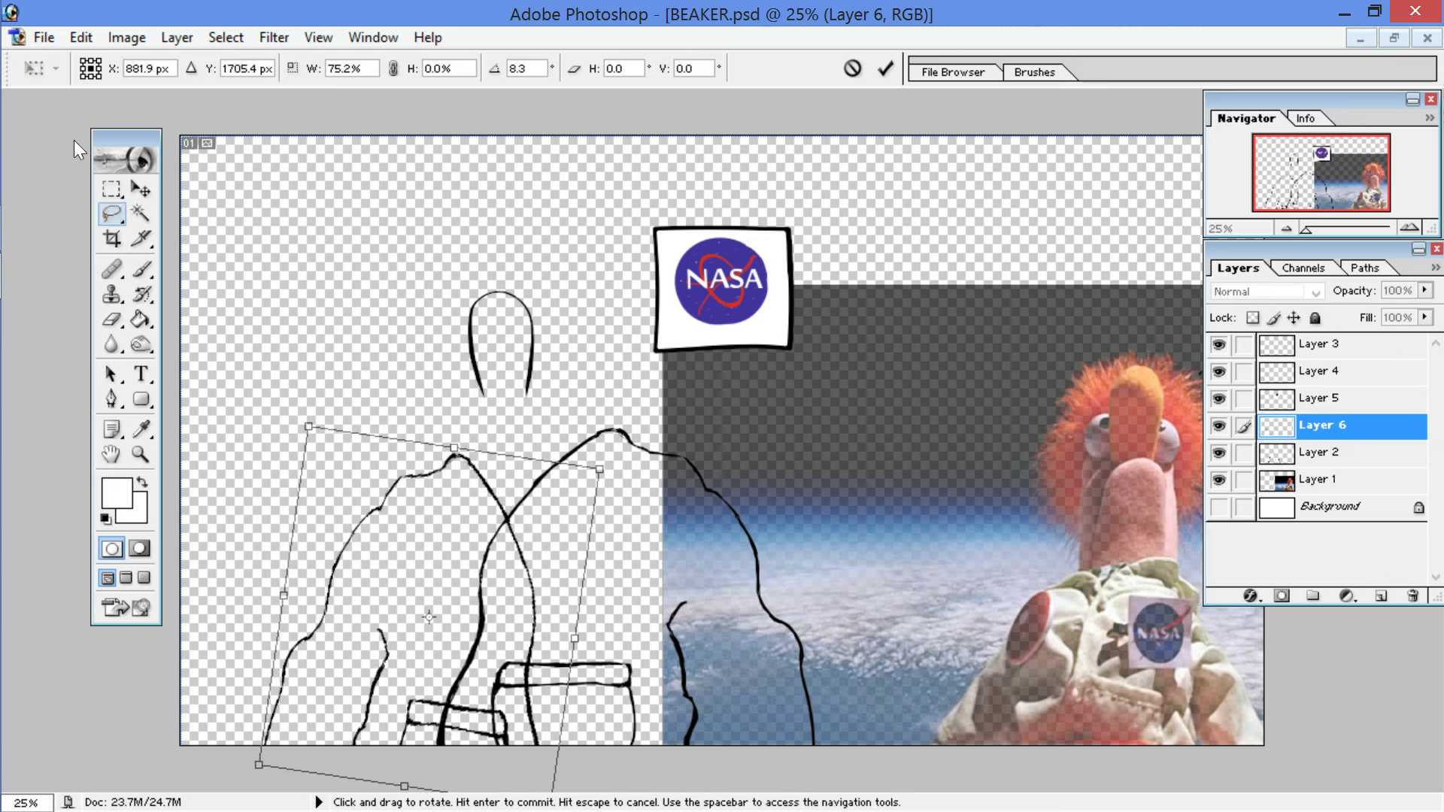
{"action": "left_click", "coordinate": [111, 213]}
{"action": "key", "text": "Return"}
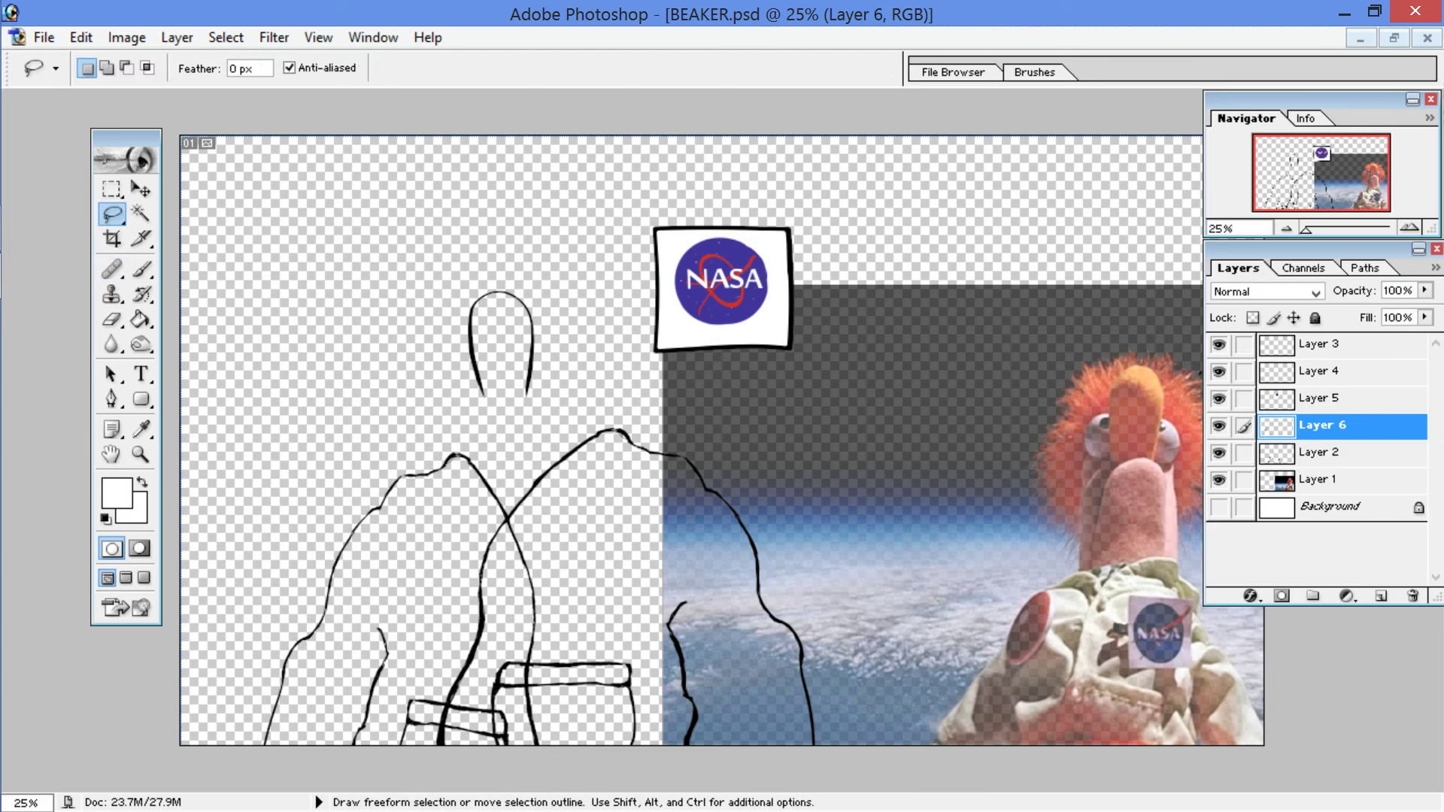
Step: Erase the mirrored outline's lines and pocket where they overlap the original jacket, undoing the stray erasure at the inner sleeve line
{"action": "key", "text": "e"}
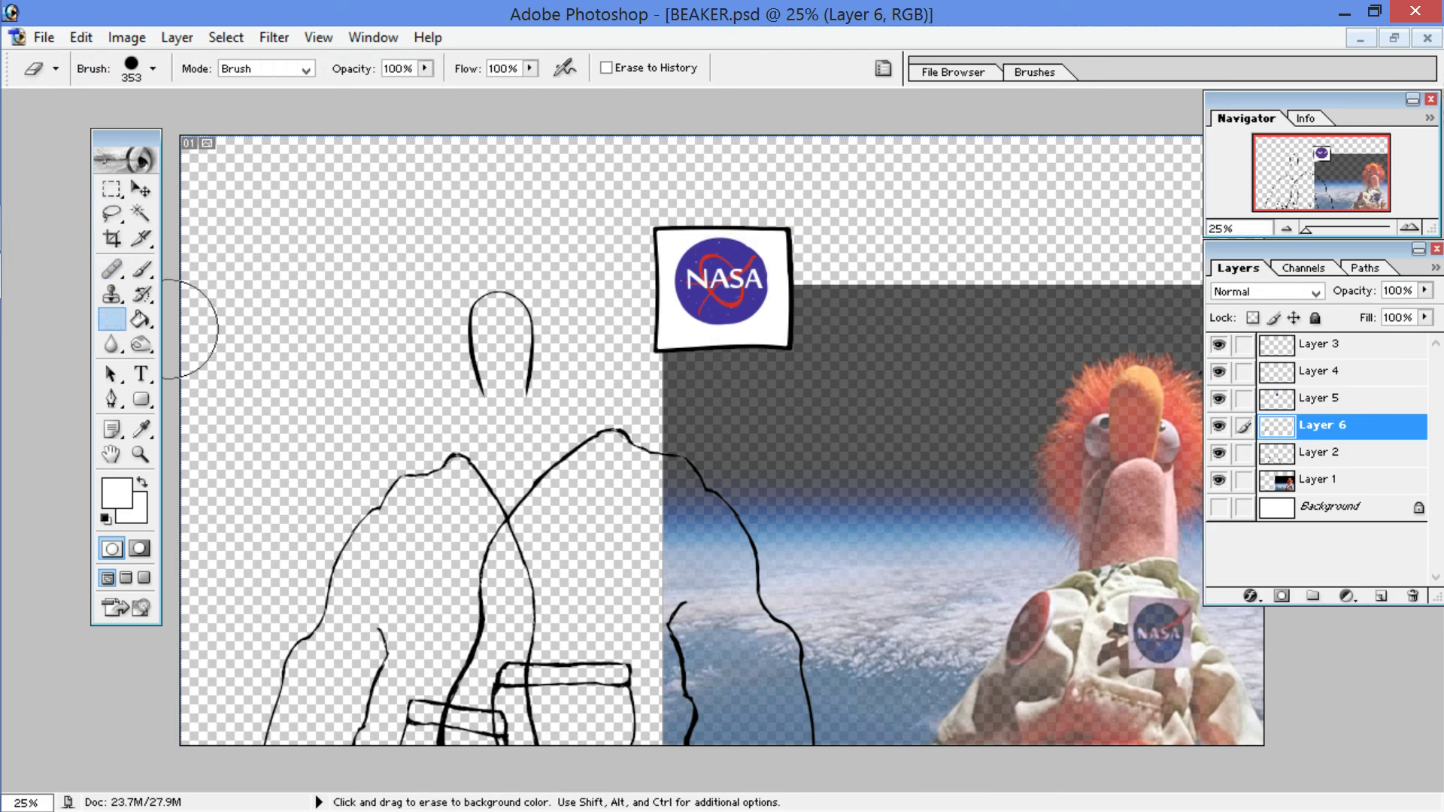
{"action": "mouse_move", "coordinate": [463, 725]}
{"action": "left_mouse_down"}
{"action": "mouse_move", "coordinate": [434, 752]}
{"action": "mouse_move", "coordinate": [419, 714]}
{"action": "mouse_move", "coordinate": [435, 741]}
{"action": "mouse_move", "coordinate": [504, 715]}
{"action": "mouse_move", "coordinate": [485, 729]}
{"action": "mouse_move", "coordinate": [490, 746]}
{"action": "mouse_move", "coordinate": [476, 711]}
{"action": "mouse_move", "coordinate": [479, 754]}
{"action": "mouse_move", "coordinate": [489, 737]}
{"action": "mouse_move", "coordinate": [502, 755]}
{"action": "mouse_move", "coordinate": [499, 702]}
{"action": "mouse_move", "coordinate": [525, 701]}
{"action": "mouse_move", "coordinate": [530, 665]}
{"action": "mouse_move", "coordinate": [522, 709]}
{"action": "mouse_move", "coordinate": [579, 663]}
{"action": "mouse_move", "coordinate": [539, 624]}
{"action": "mouse_move", "coordinate": [548, 651]}
{"action": "mouse_move", "coordinate": [586, 582]}
{"action": "mouse_move", "coordinate": [558, 580]}
{"action": "mouse_move", "coordinate": [543, 619]}
{"action": "mouse_move", "coordinate": [572, 568]}
{"action": "mouse_move", "coordinate": [538, 585]}
{"action": "mouse_move", "coordinate": [531, 523]}
{"action": "left_mouse_up"}
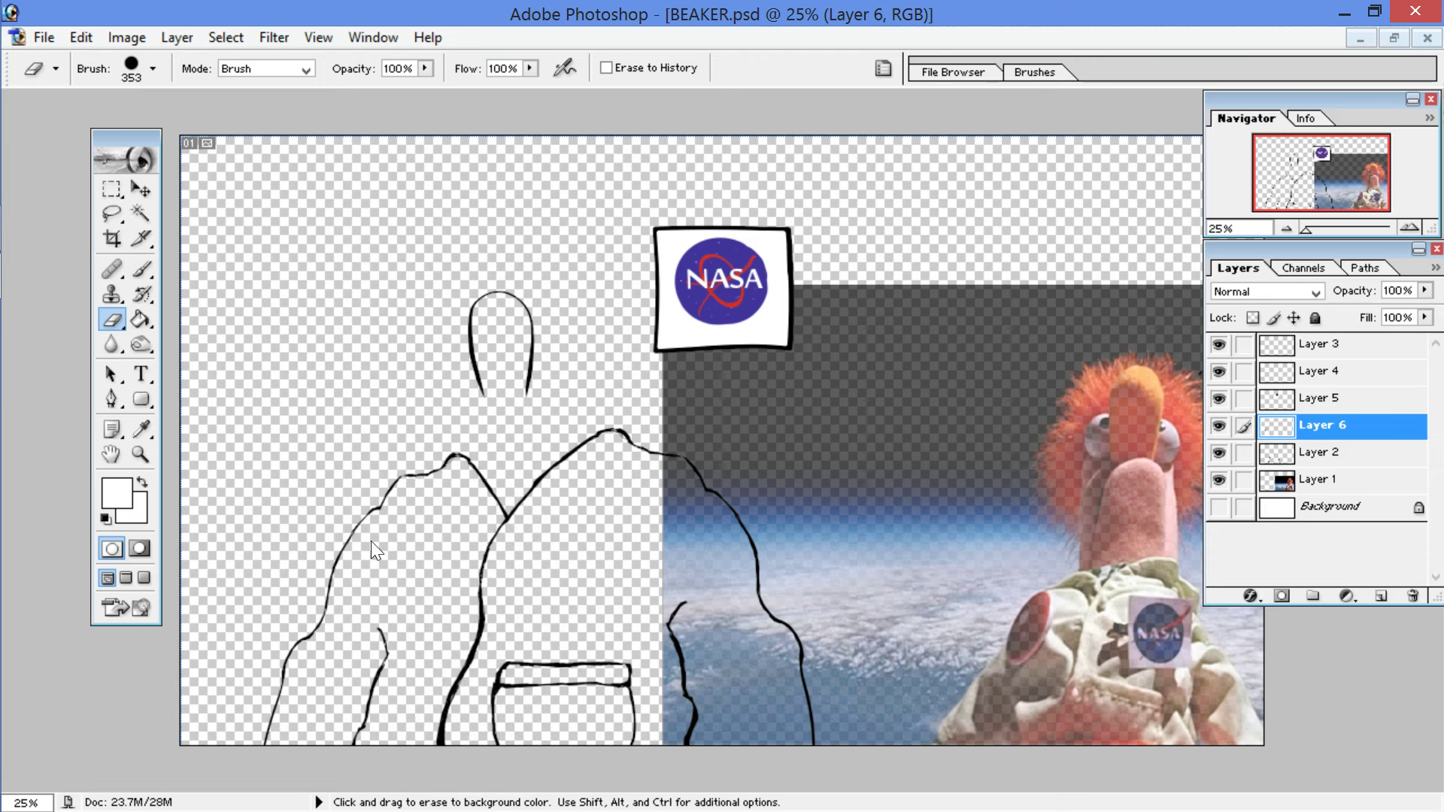
{"action": "mouse_move", "coordinate": [382, 646]}
{"action": "left_mouse_down"}
{"action": "mouse_move", "coordinate": [375, 626]}
{"action": "mouse_move", "coordinate": [390, 673]}
{"action": "left_mouse_up"}
{"action": "key", "text": "ctrl+z"}
Step: Add a new layer above Layer 6 and set the foreground colour to a bright red for the Brush tool
{"action": "left_click", "coordinate": [1381, 596]}
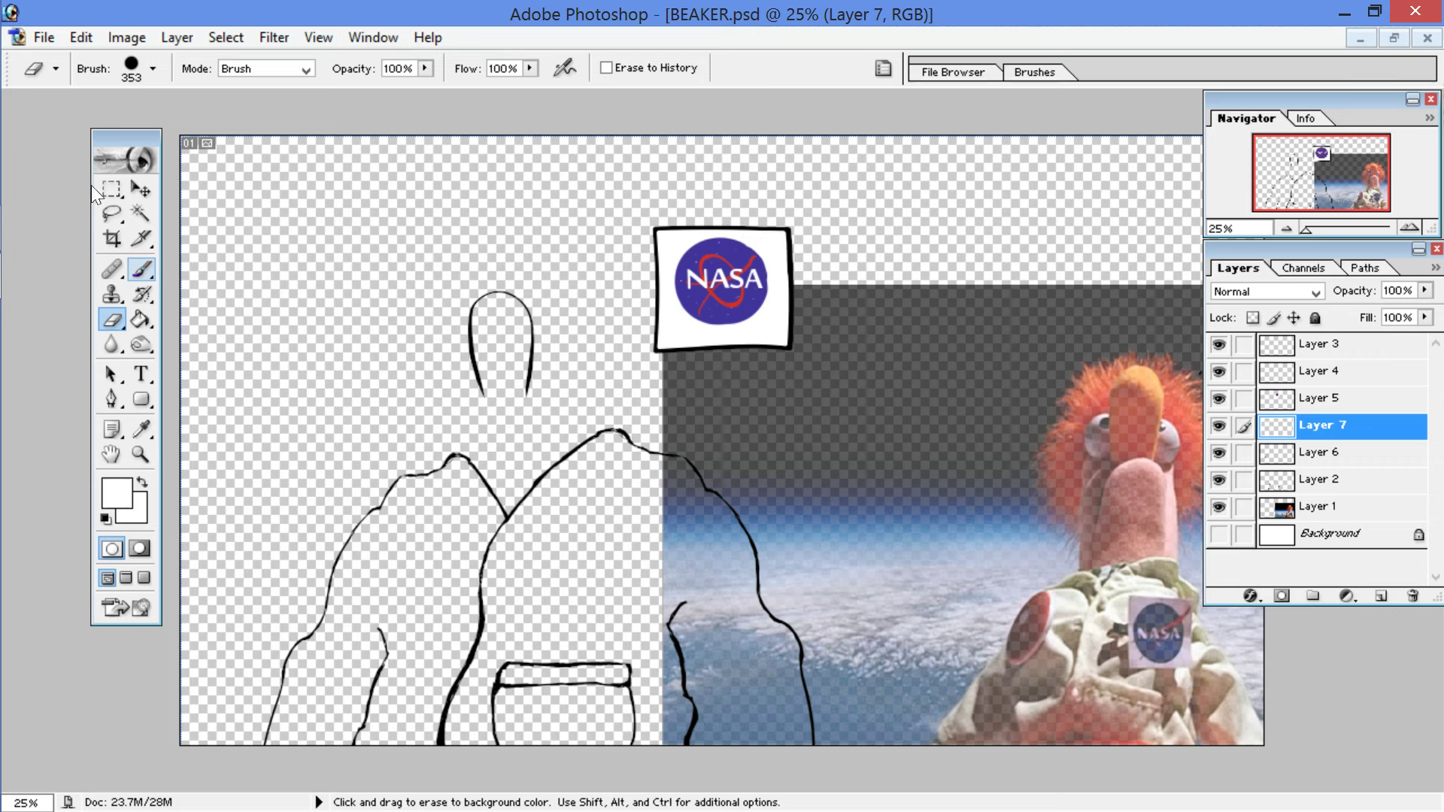
{"action": "left_click", "coordinate": [141, 429]}
{"action": "left_click", "coordinate": [117, 494]}
{"action": "mouse_move", "coordinate": [798, 460]}
{"action": "left_mouse_down"}
{"action": "mouse_move", "coordinate": [806, 477]}
{"action": "mouse_move", "coordinate": [808, 451]}
{"action": "left_mouse_up"}
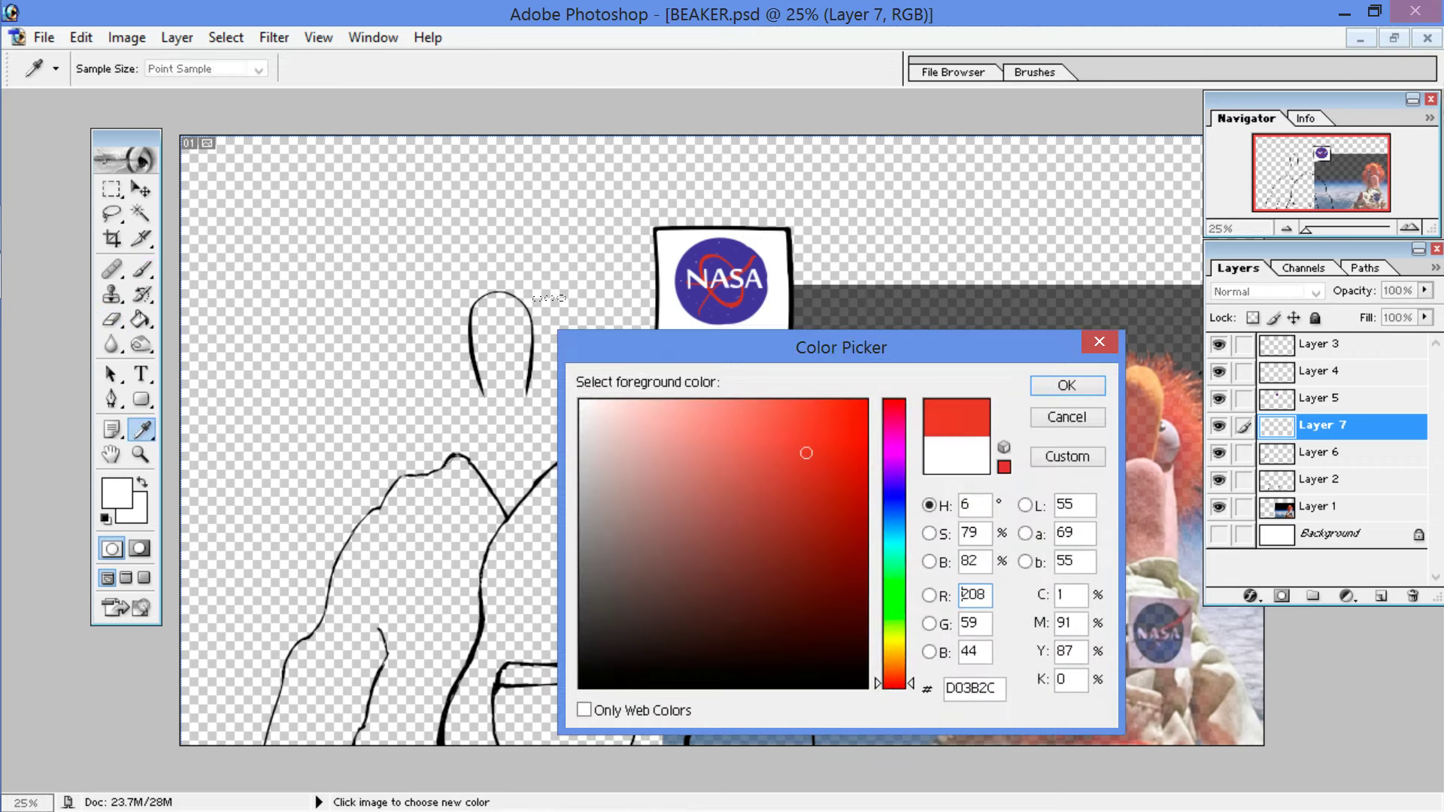
{"action": "left_click", "coordinate": [1066, 385]}
{"action": "key", "text": "b"}
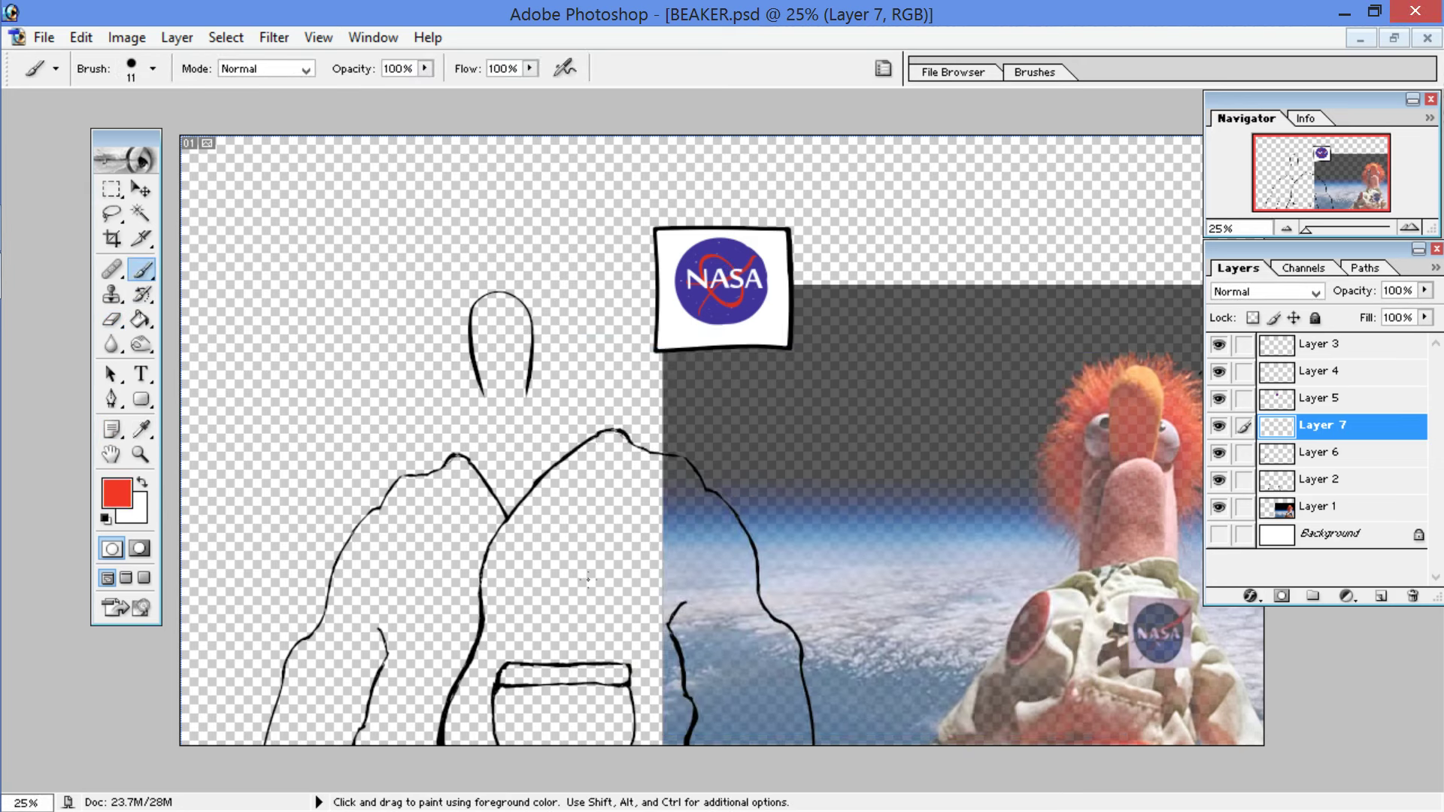
Step: Paint a small red spot on the mirrored sleeve, raising the brush diameter from 151 px through 184 px to 251 px
{"action": "left_click", "coordinate": [152, 68]}
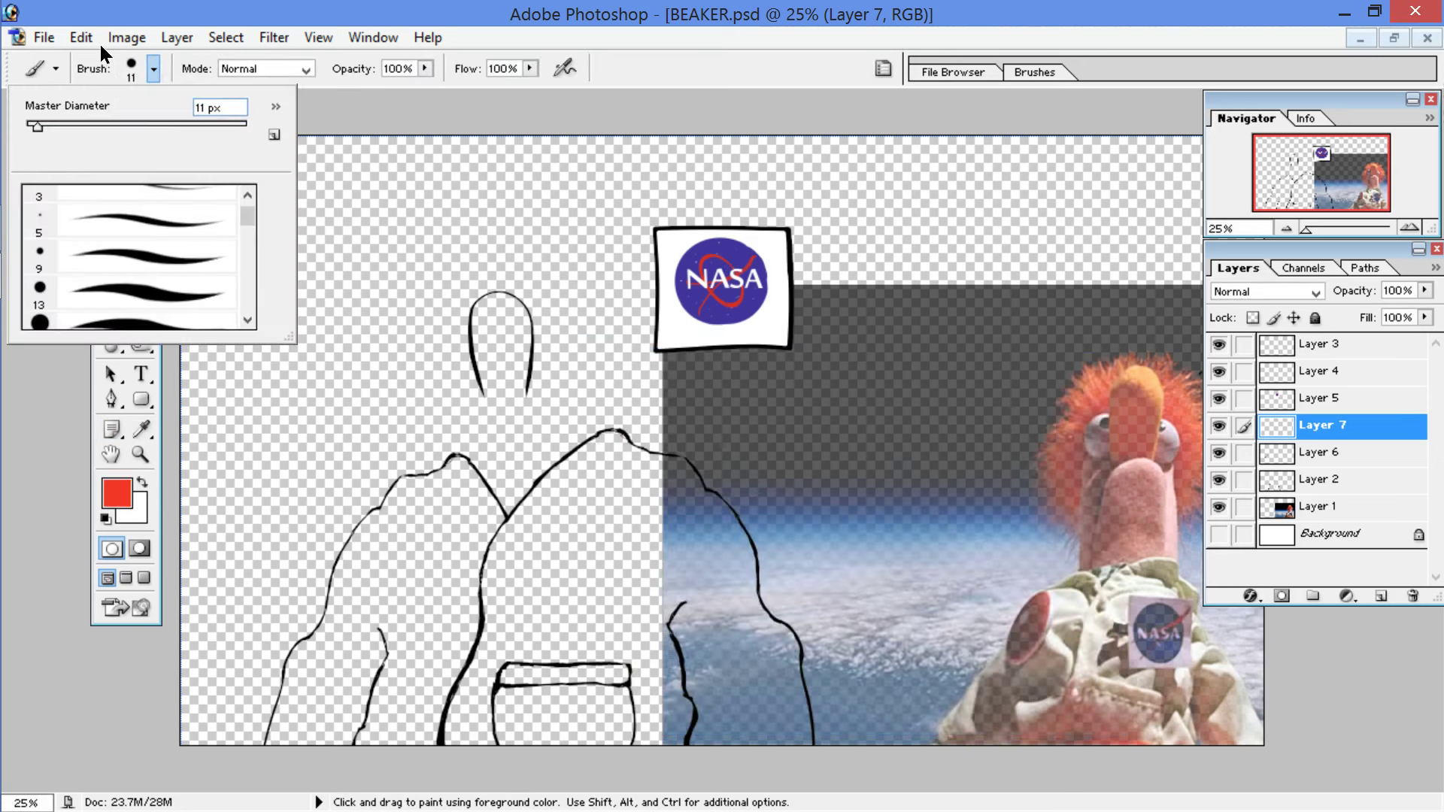
{"action": "left_click_drag", "start_coordinate": [171, 121], "coordinate": [164, 124]}
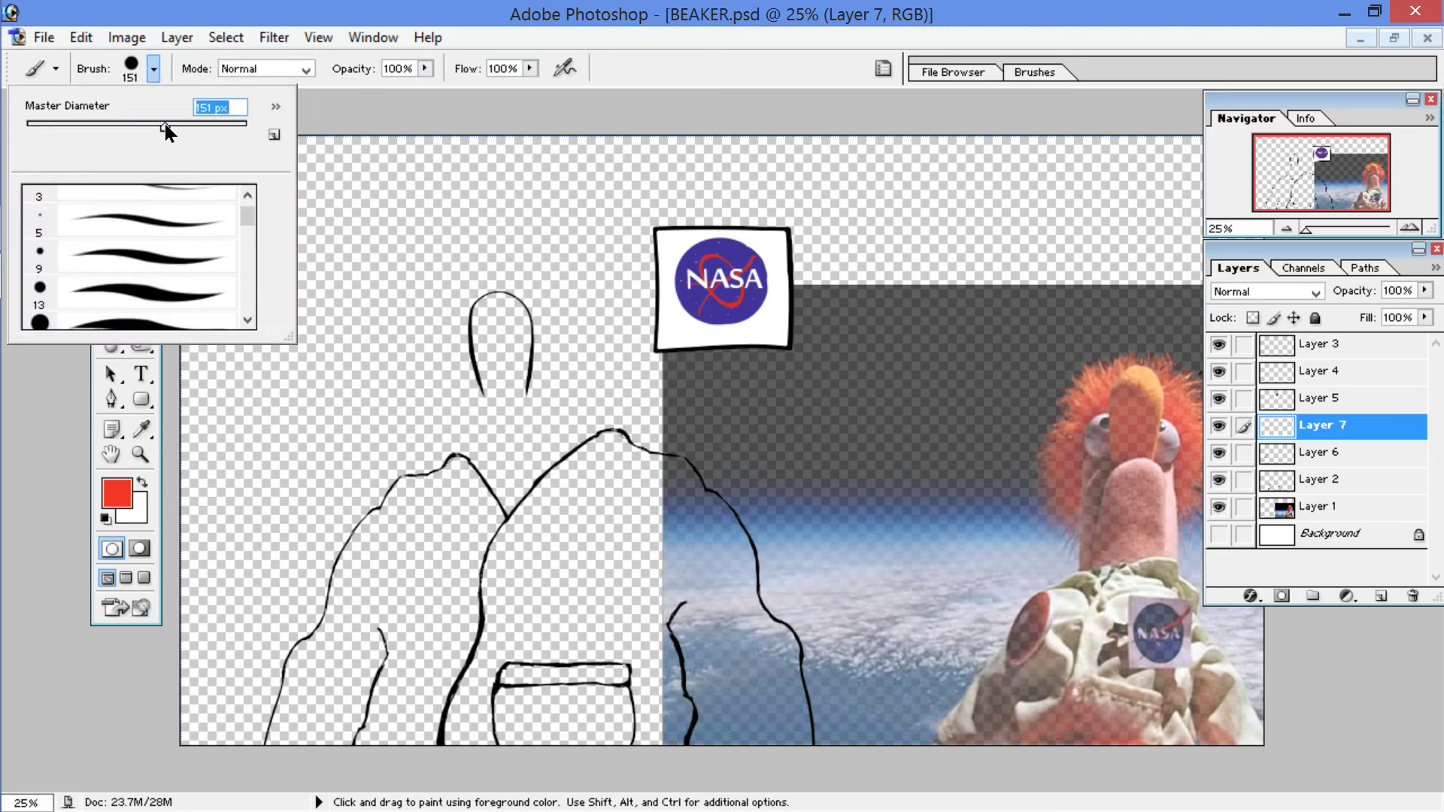
{"action": "left_click", "coordinate": [412, 560]}
{"action": "left_click", "coordinate": [412, 558]}
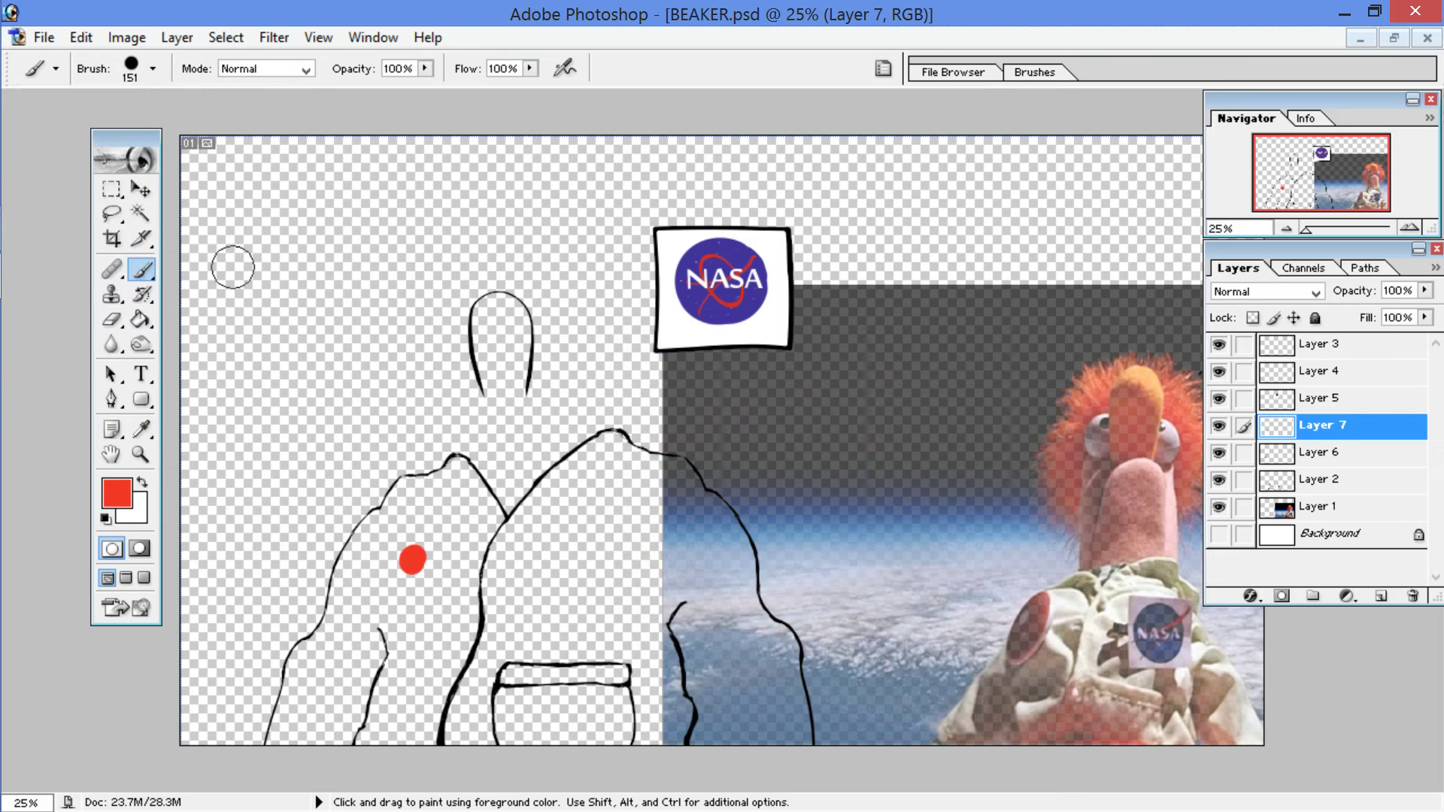
{"action": "left_click", "coordinate": [152, 68]}
{"action": "left_click_drag", "start_coordinate": [164, 125], "coordinate": [183, 126]}
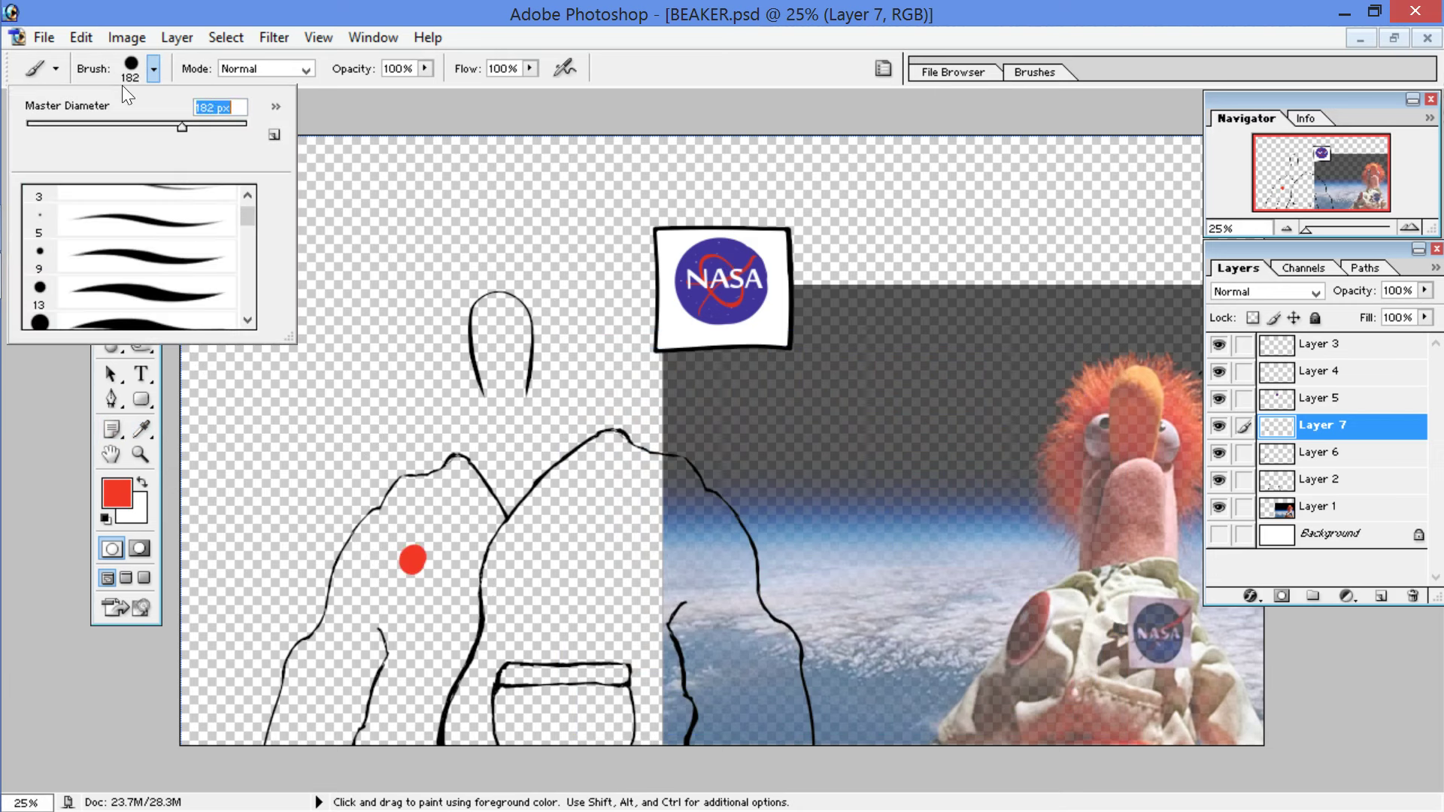
{"action": "left_click", "coordinate": [418, 558]}
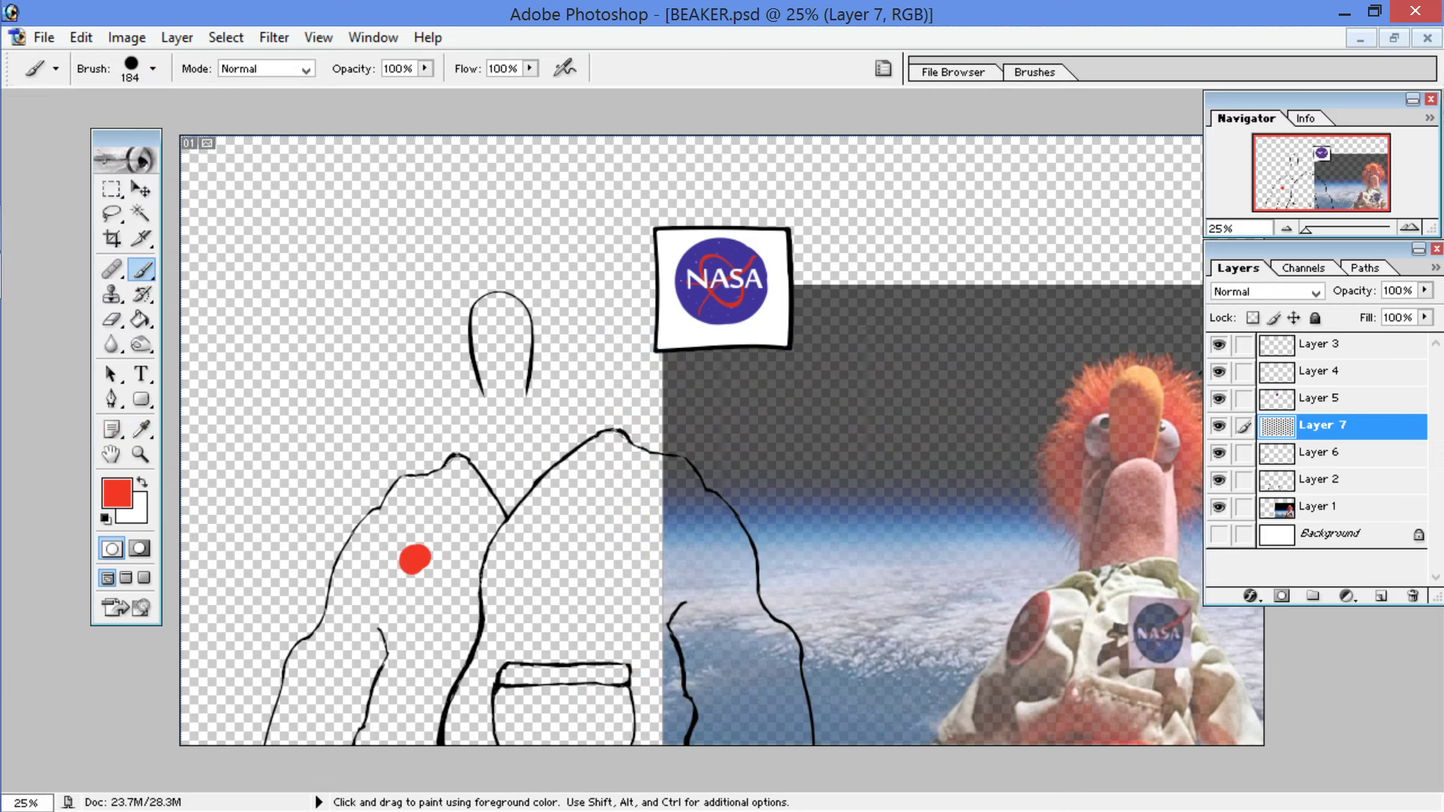
{"action": "left_click_drag", "start_coordinate": [182, 126], "coordinate": [198, 126]}
{"action": "left_click", "coordinate": [423, 557]}
{"action": "left_click", "coordinate": [418, 557]}
Step: Set the brush diameter to 394 px and enlarge the red spot into a round patch on the sleeve
{"action": "left_click", "coordinate": [153, 69]}
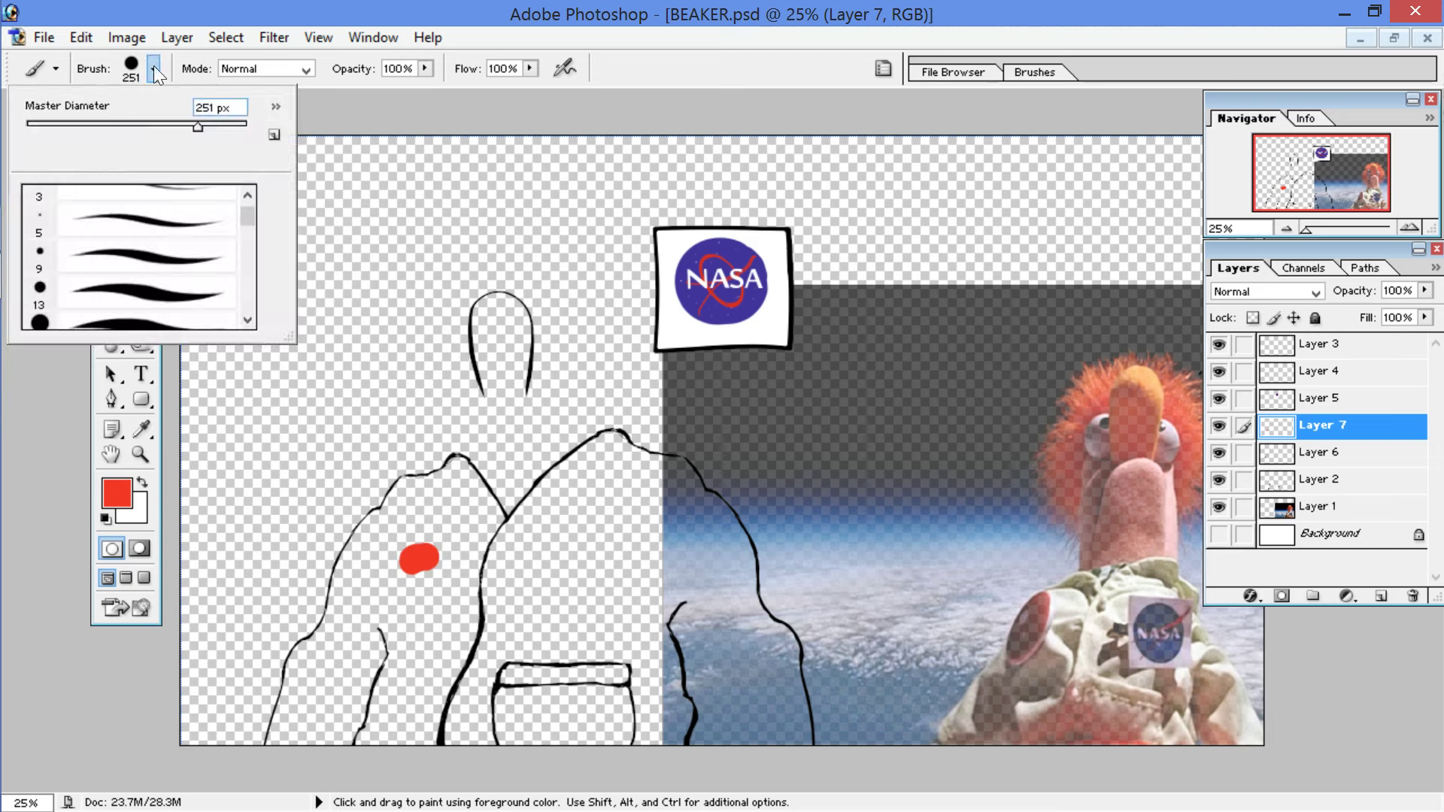
{"action": "left_click_drag", "start_coordinate": [198, 127], "coordinate": [214, 128]}
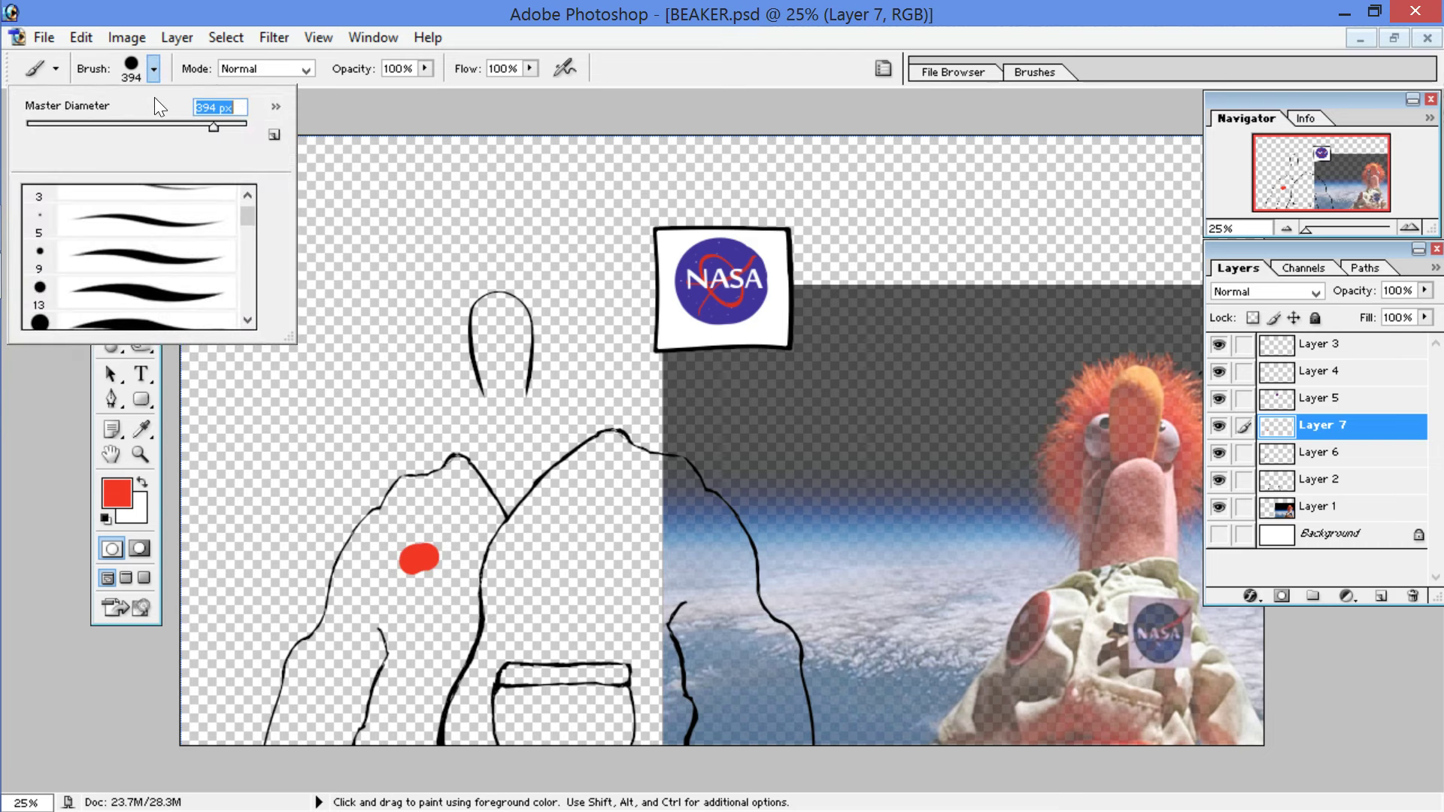
{"action": "left_click", "coordinate": [419, 560]}
{"action": "left_click", "coordinate": [419, 560]}
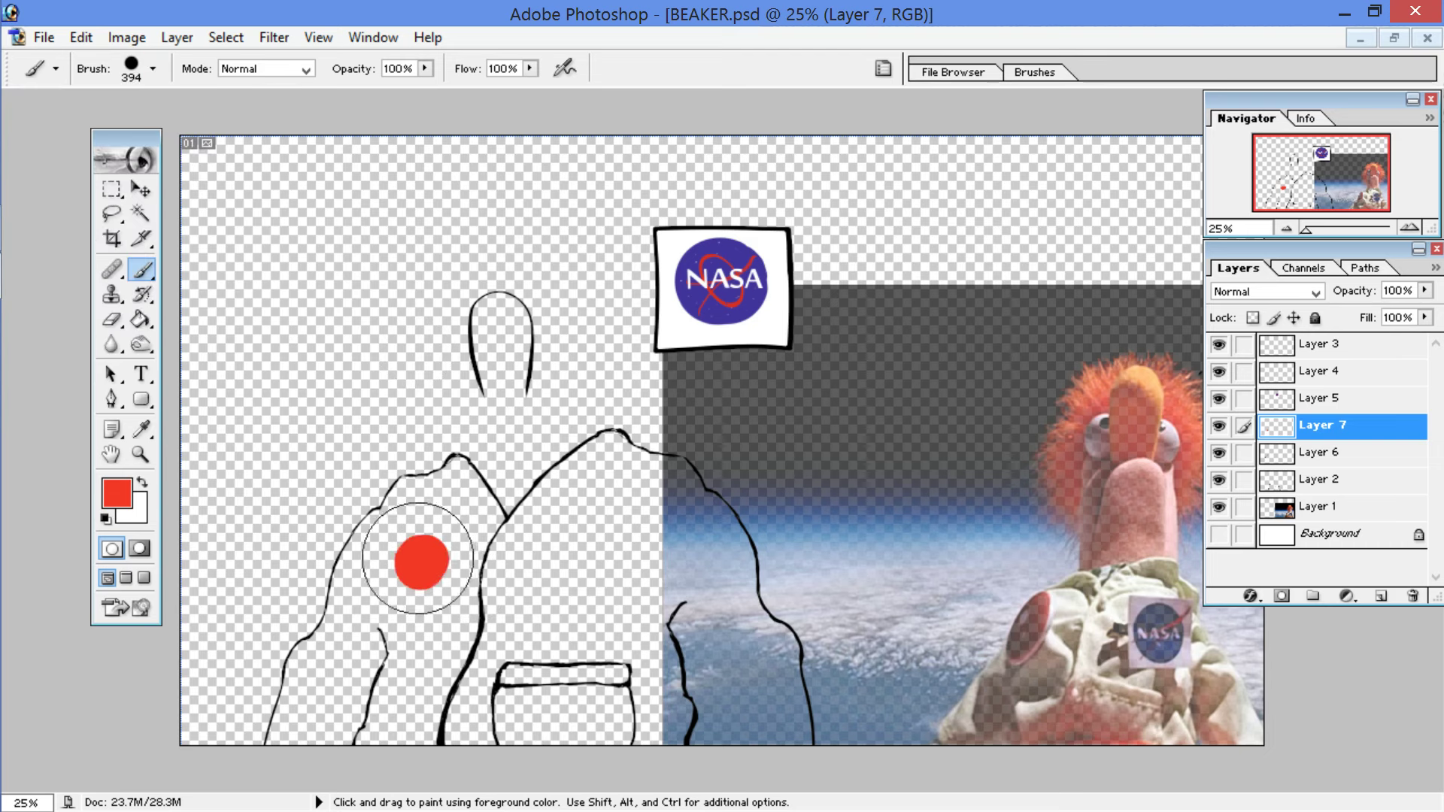
{"action": "left_click_drag", "start_coordinate": [421, 562], "coordinate": [421, 549]}
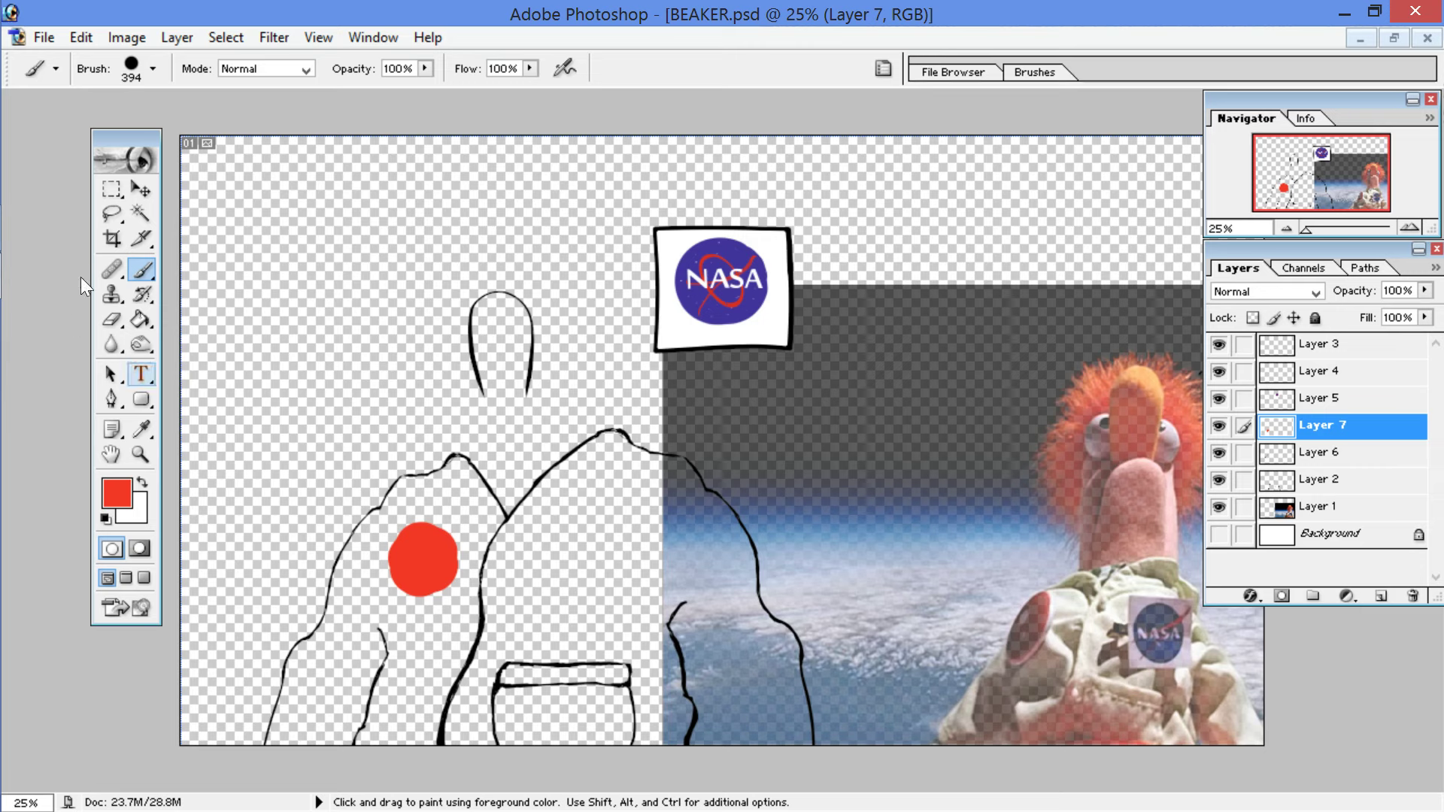
Step: Set the foreground colour to white and paint an exclamation mark on the red patch with a 114 px brush
{"action": "left_click", "coordinate": [116, 488]}
{"action": "left_click_drag", "start_coordinate": [616, 438], "coordinate": [573, 394]}
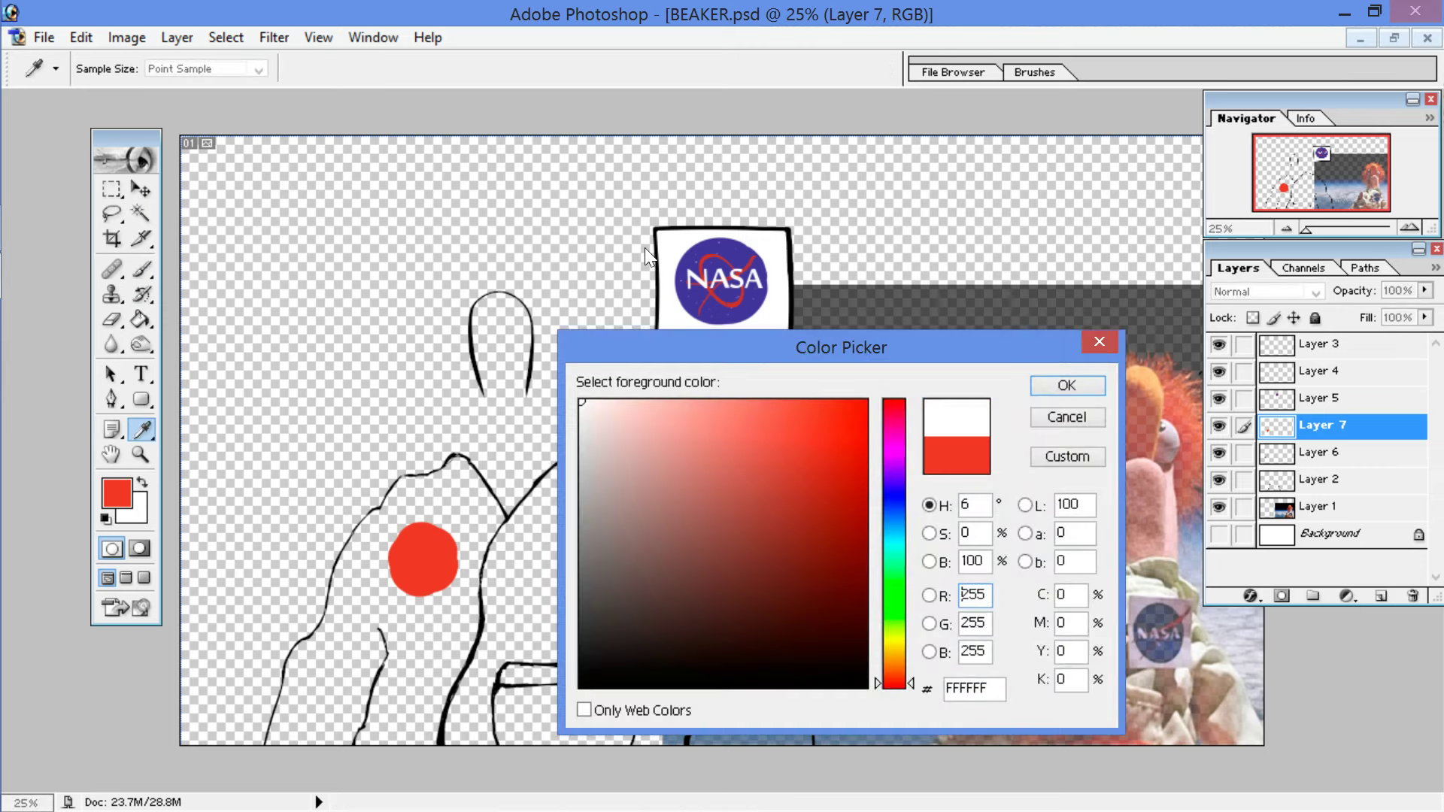
{"action": "left_click", "coordinate": [1036, 390]}
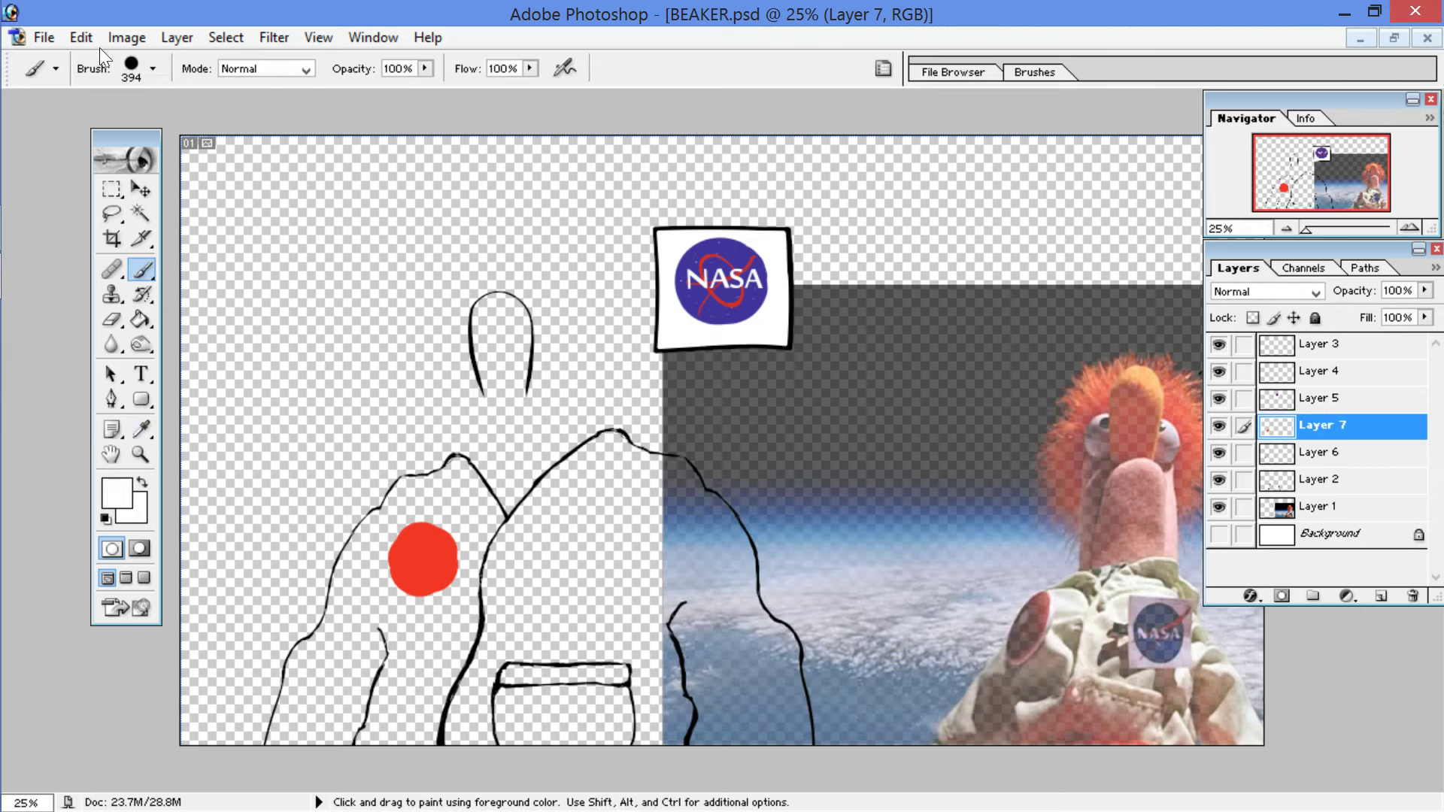
{"action": "left_click", "coordinate": [131, 68]}
{"action": "type", "text": "114"}
{"action": "key", "text": "Return"}
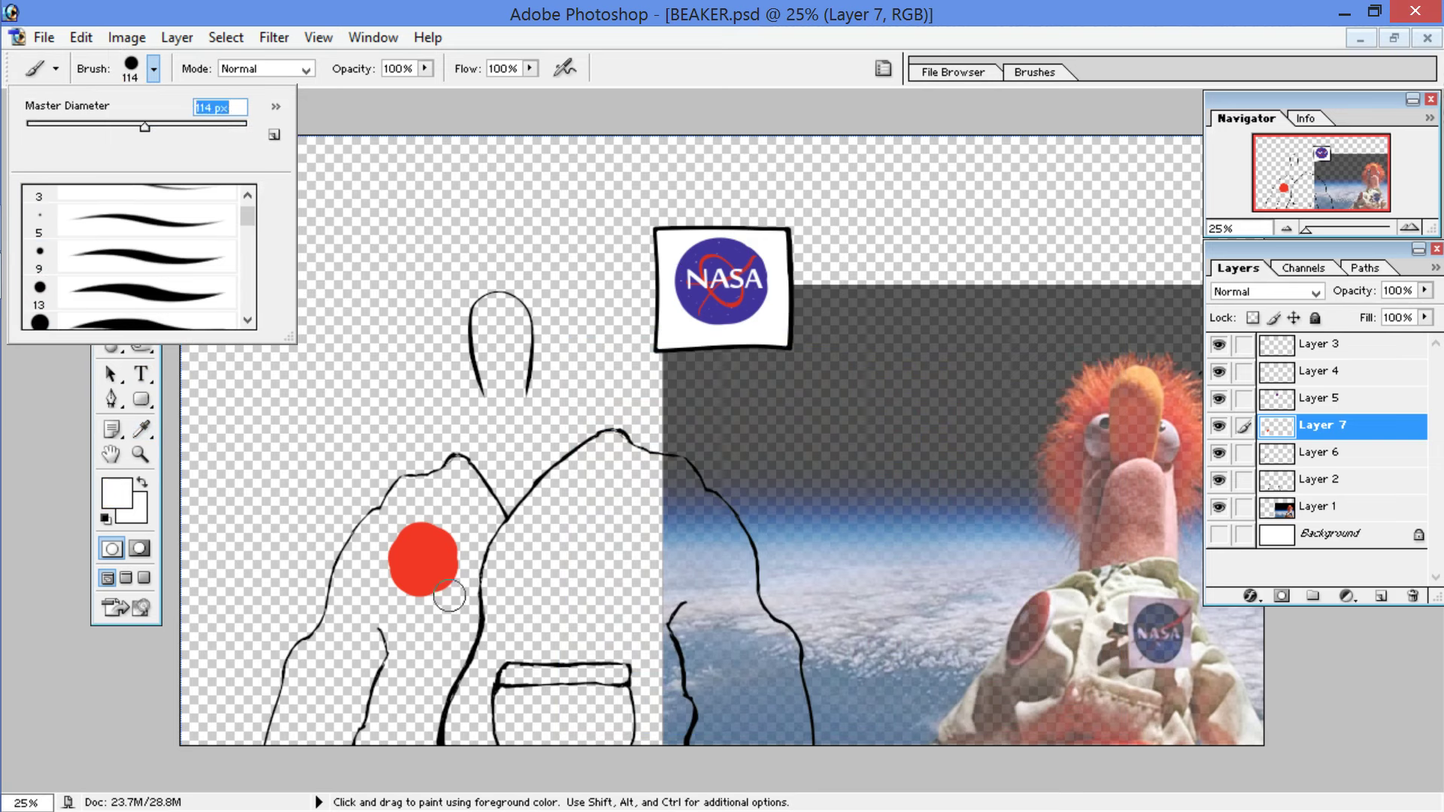
{"action": "left_click", "coordinate": [427, 575]}
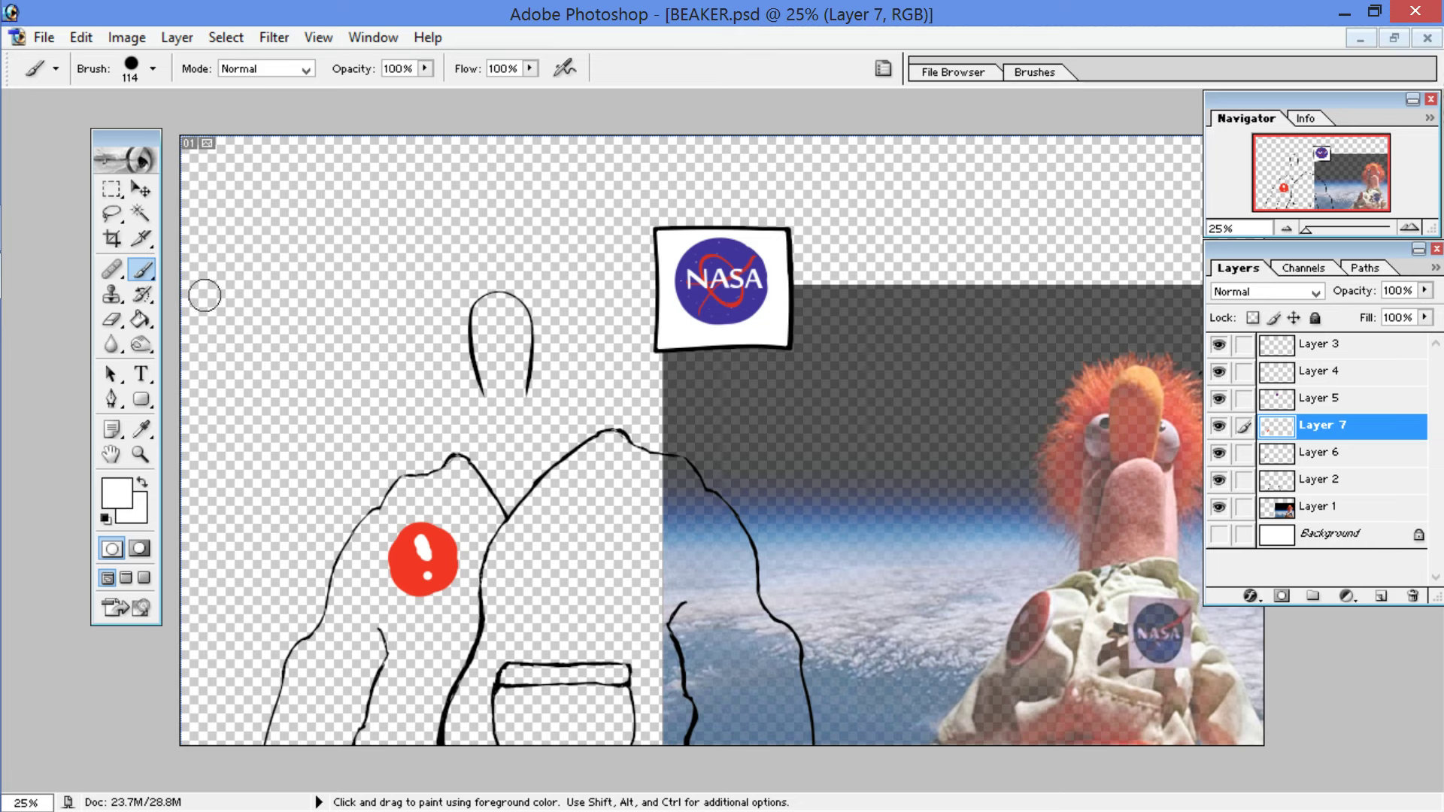
Step: Open Layer 7 in Liquify and warp the red patch into a slightly larger, rounder shape with brush size 321
{"action": "left_click", "coordinate": [178, 39]}
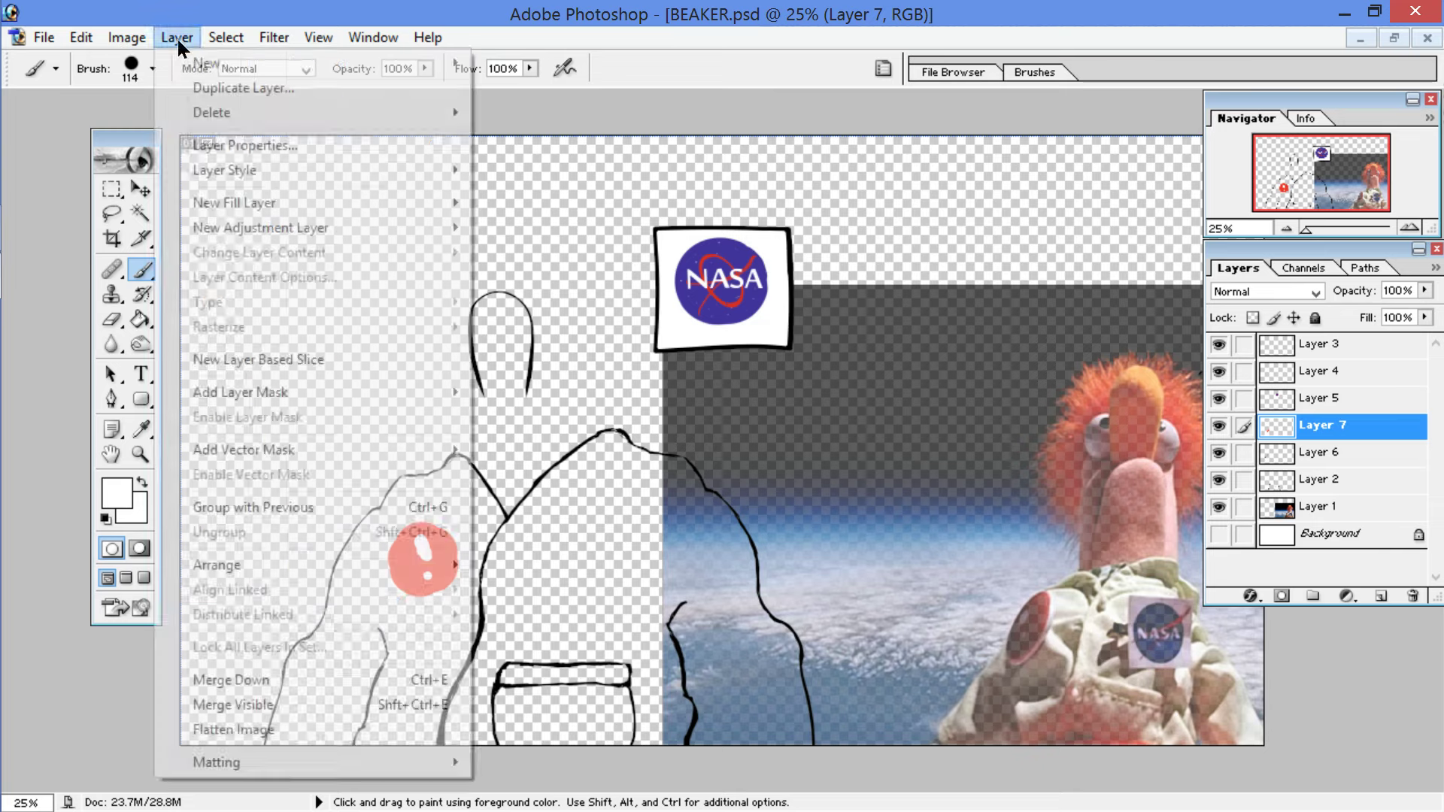
{"action": "mouse_move", "coordinate": [277, 38]}
{"action": "key", "text": "Down"}
{"action": "key", "text": "Down"}
{"action": "key", "text": "Return"}
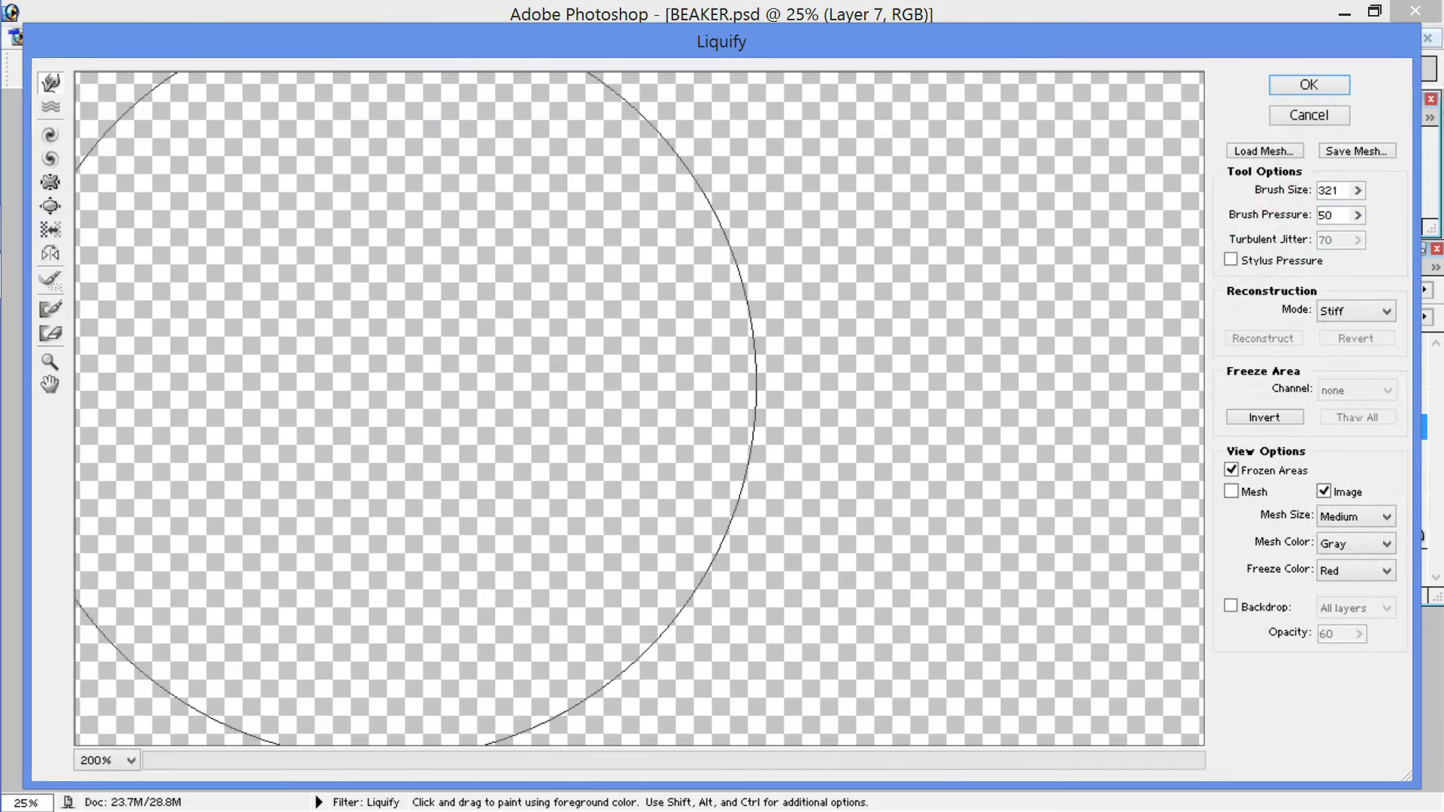
{"action": "key", "text": "ctrl+minus"}
{"action": "key", "text": "ctrl+minus"}
{"action": "key", "text": "ctrl+plus"}
{"action": "key", "text": "ctrl+plus"}
{"action": "key", "text": "space"}
{"action": "left_click_drag", "start_coordinate": [316, 284], "coordinate": [672, 134]}
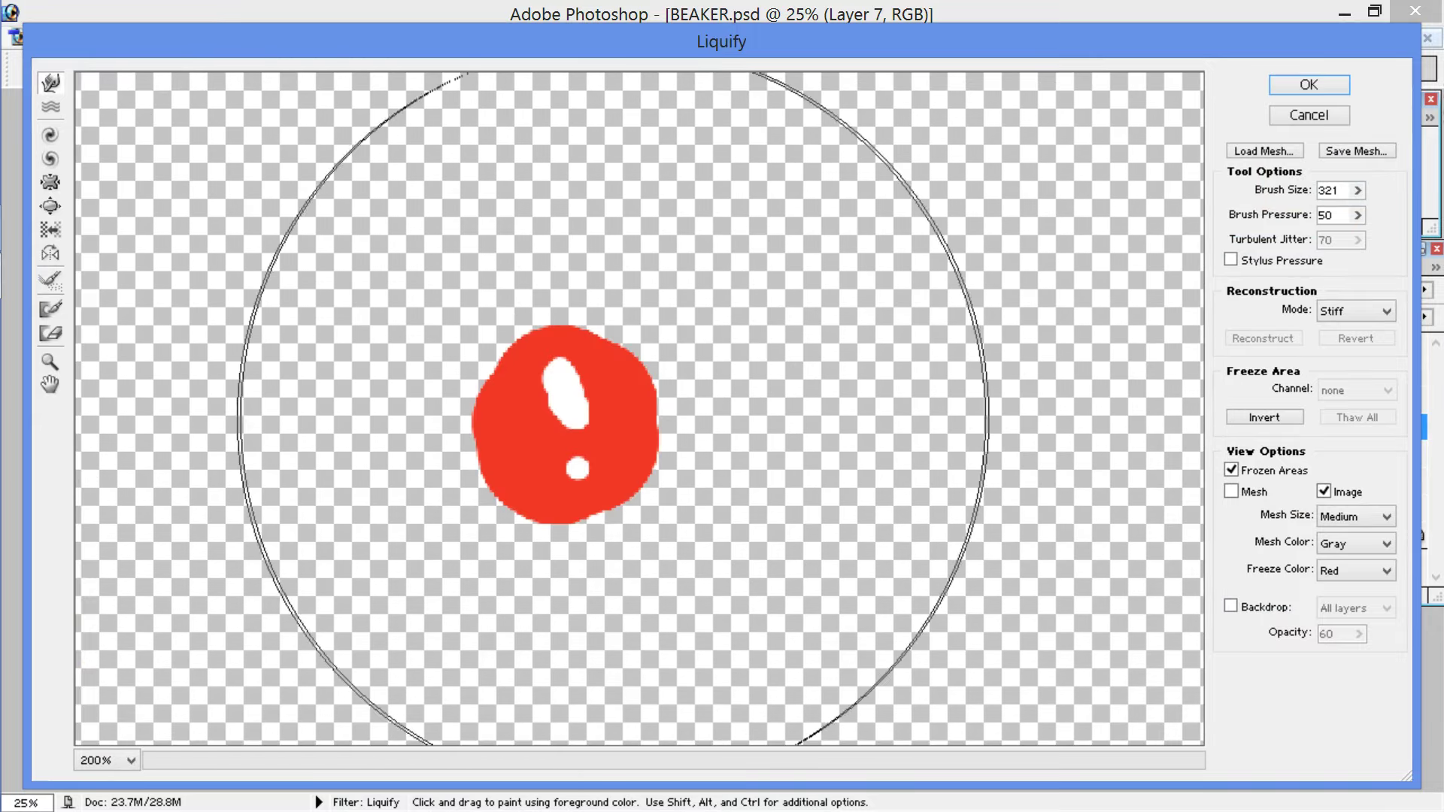
{"action": "mouse_move", "coordinate": [598, 440]}
{"action": "left_mouse_down"}
{"action": "mouse_move", "coordinate": [577, 430]}
{"action": "mouse_move", "coordinate": [599, 444]}
{"action": "mouse_move", "coordinate": [585, 426]}
{"action": "mouse_move", "coordinate": [610, 397]}
{"action": "mouse_move", "coordinate": [564, 417]}
{"action": "left_mouse_up"}
Step: Set the Liquify brush size to 212 and push the red patch's edges outward to enlarge it
{"action": "left_click", "coordinate": [1357, 190]}
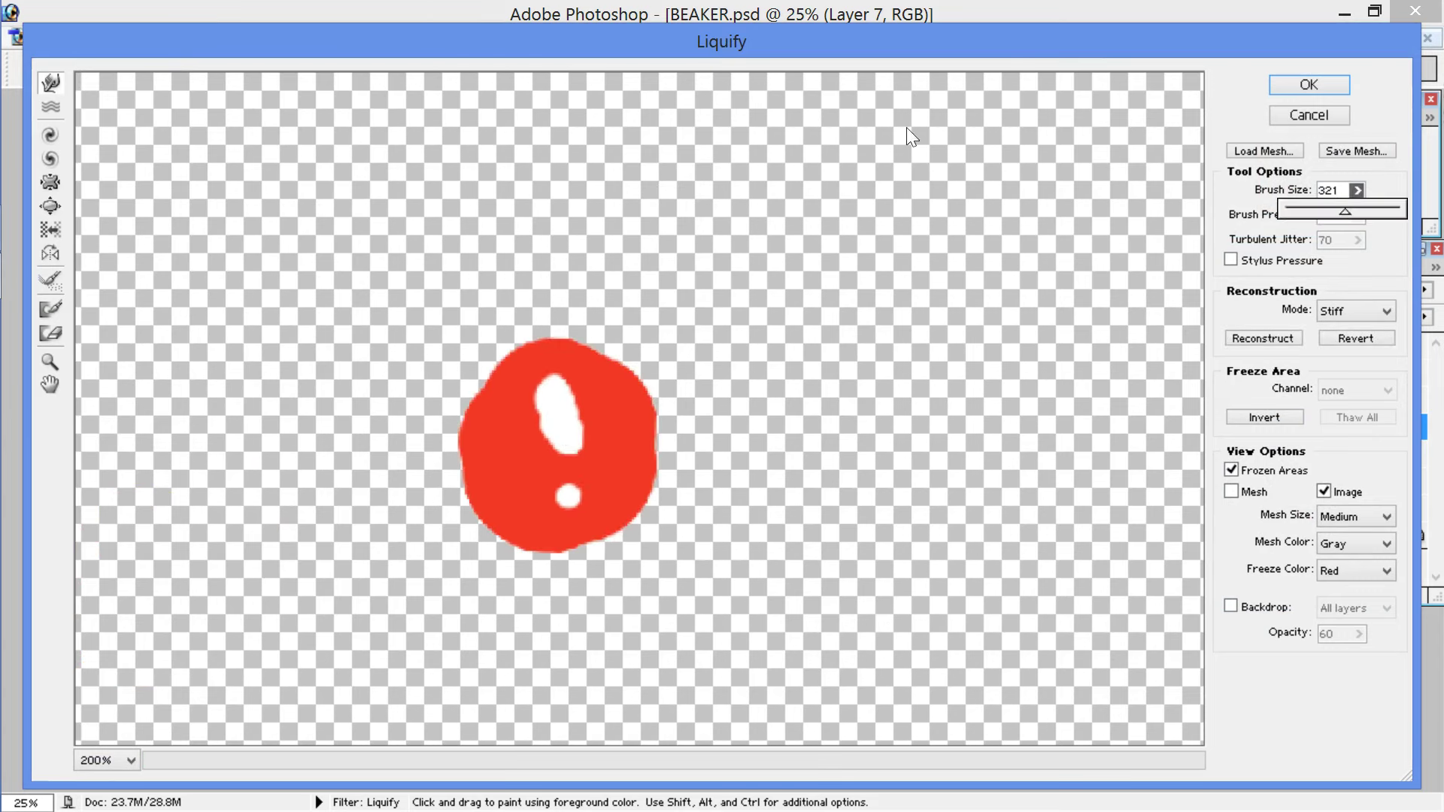
{"action": "left_click_drag", "start_coordinate": [1344, 212], "coordinate": [1334, 217]}
{"action": "mouse_move", "coordinate": [572, 441]}
{"action": "left_mouse_down"}
{"action": "mouse_move", "coordinate": [566, 425]}
{"action": "mouse_move", "coordinate": [578, 462]}
{"action": "mouse_move", "coordinate": [535, 502]}
{"action": "mouse_move", "coordinate": [602, 454]}
{"action": "mouse_move", "coordinate": [555, 450]}
{"action": "mouse_move", "coordinate": [530, 423]}
{"action": "mouse_move", "coordinate": [529, 451]}
{"action": "mouse_move", "coordinate": [584, 516]}
{"action": "mouse_move", "coordinate": [593, 483]}
{"action": "left_mouse_up"}
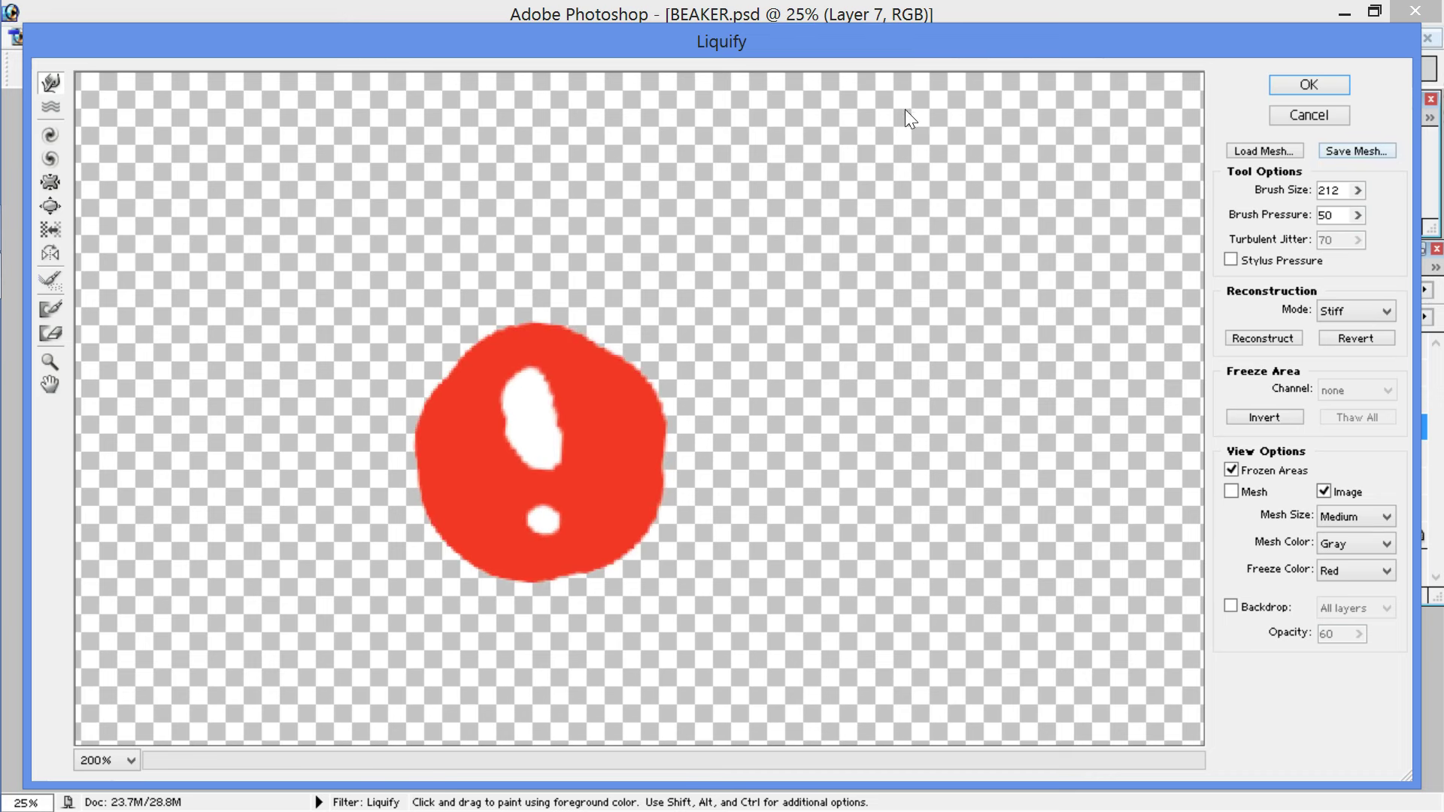
Step: Set the Liquify brush size to 48, reshape the white exclamation mark into a longer, slimmer tapered form, and apply the filter
{"action": "left_click", "coordinate": [1357, 190]}
{"action": "left_click_drag", "start_coordinate": [1323, 216], "coordinate": [1297, 210]}
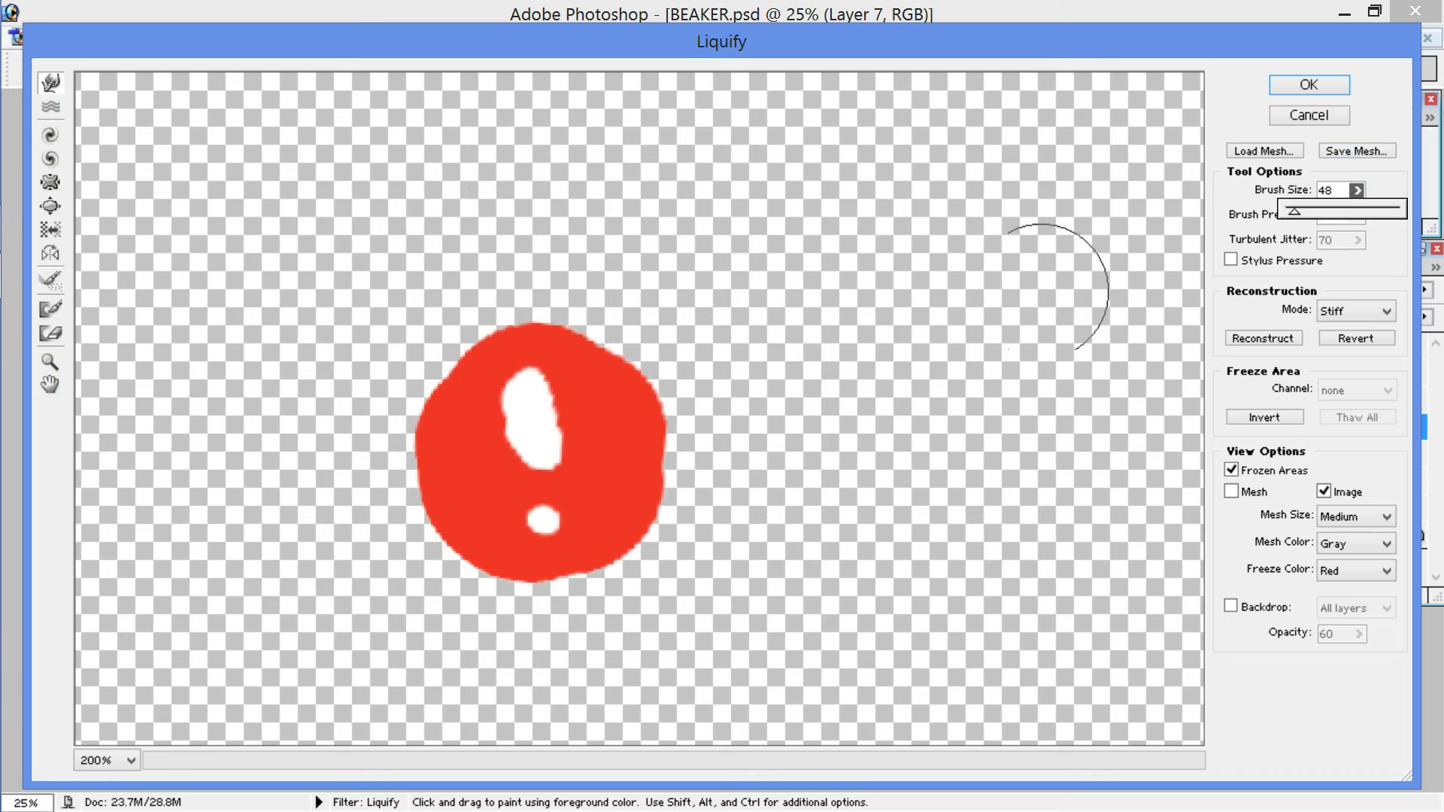
{"action": "left_click", "coordinate": [532, 432]}
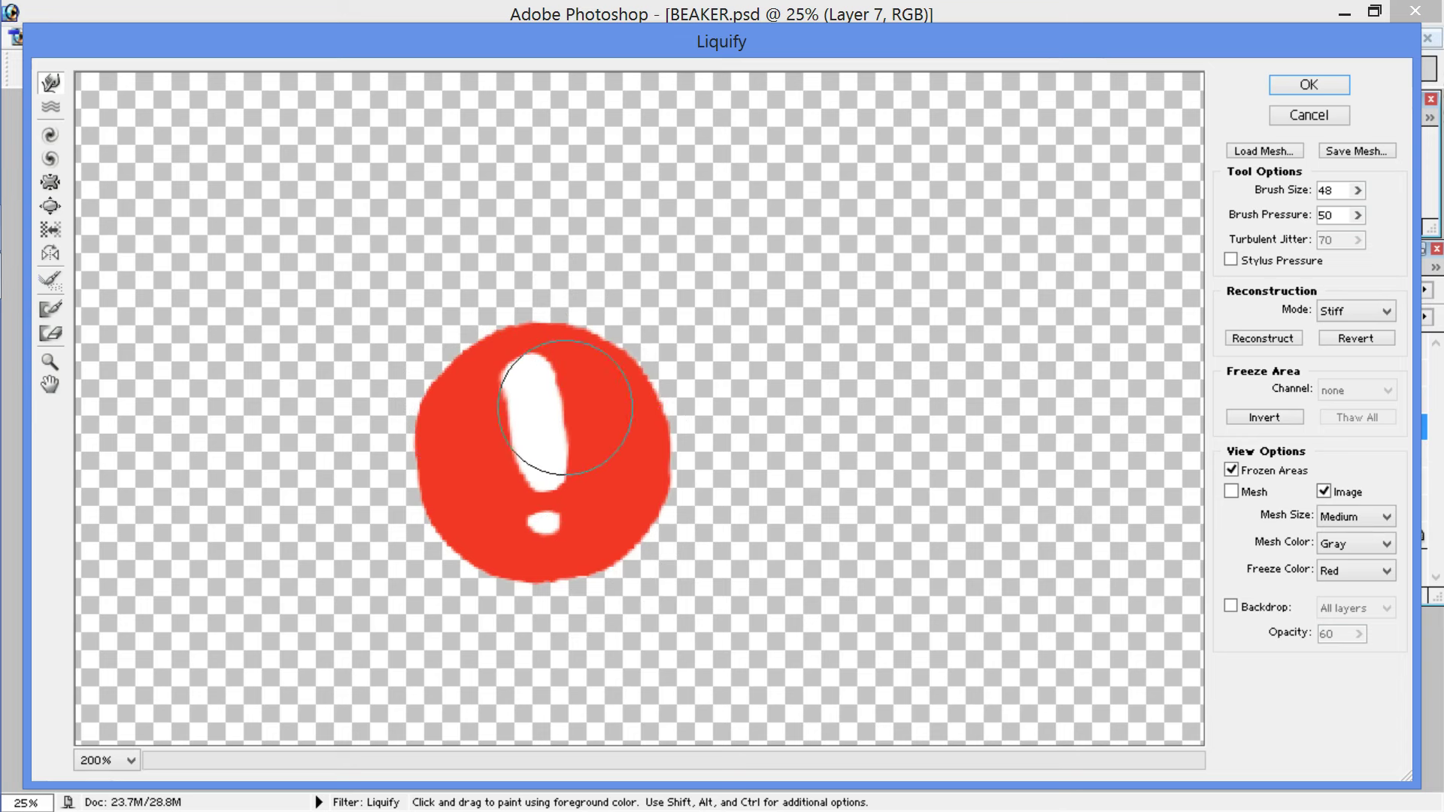
{"action": "left_click_drag", "start_coordinate": [544, 543], "coordinate": [555, 528]}
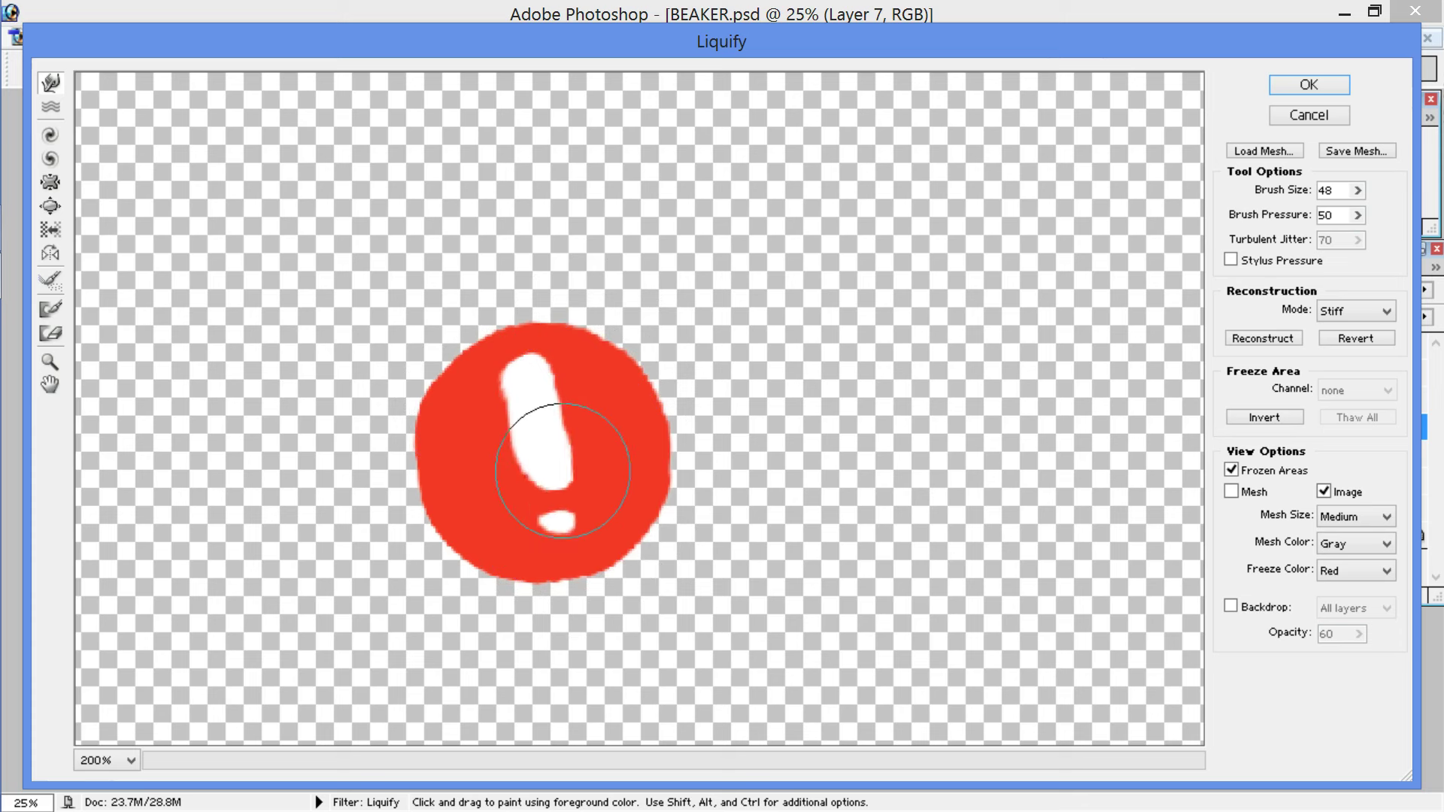
{"action": "mouse_move", "coordinate": [492, 469]}
{"action": "left_mouse_down"}
{"action": "mouse_move", "coordinate": [497, 408]}
{"action": "mouse_move", "coordinate": [573, 422]}
{"action": "mouse_move", "coordinate": [552, 427]}
{"action": "mouse_move", "coordinate": [551, 407]}
{"action": "mouse_move", "coordinate": [578, 404]}
{"action": "mouse_move", "coordinate": [592, 454]}
{"action": "mouse_move", "coordinate": [561, 450]}
{"action": "mouse_move", "coordinate": [555, 429]}
{"action": "mouse_move", "coordinate": [563, 525]}
{"action": "left_mouse_up"}
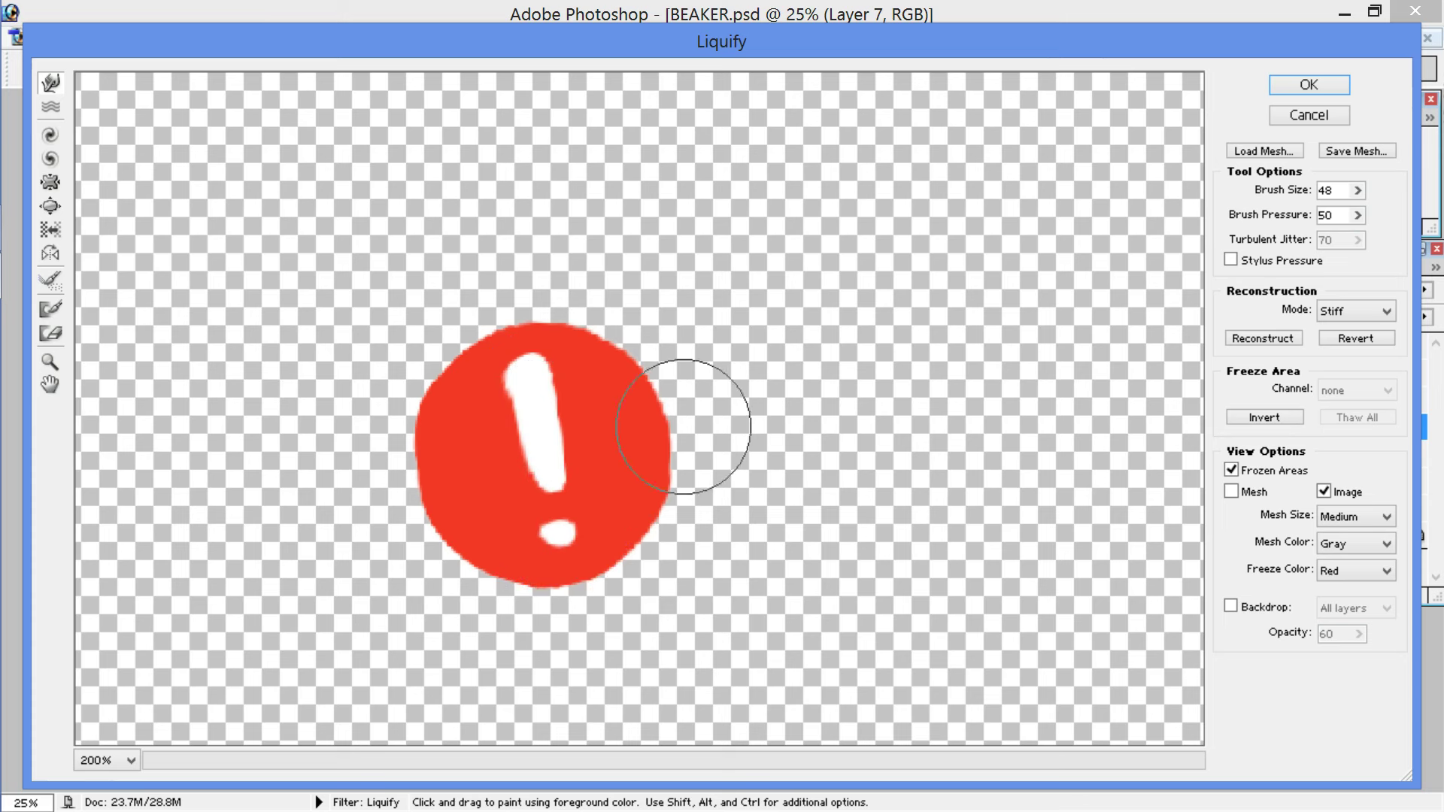
{"action": "key", "text": "Return"}
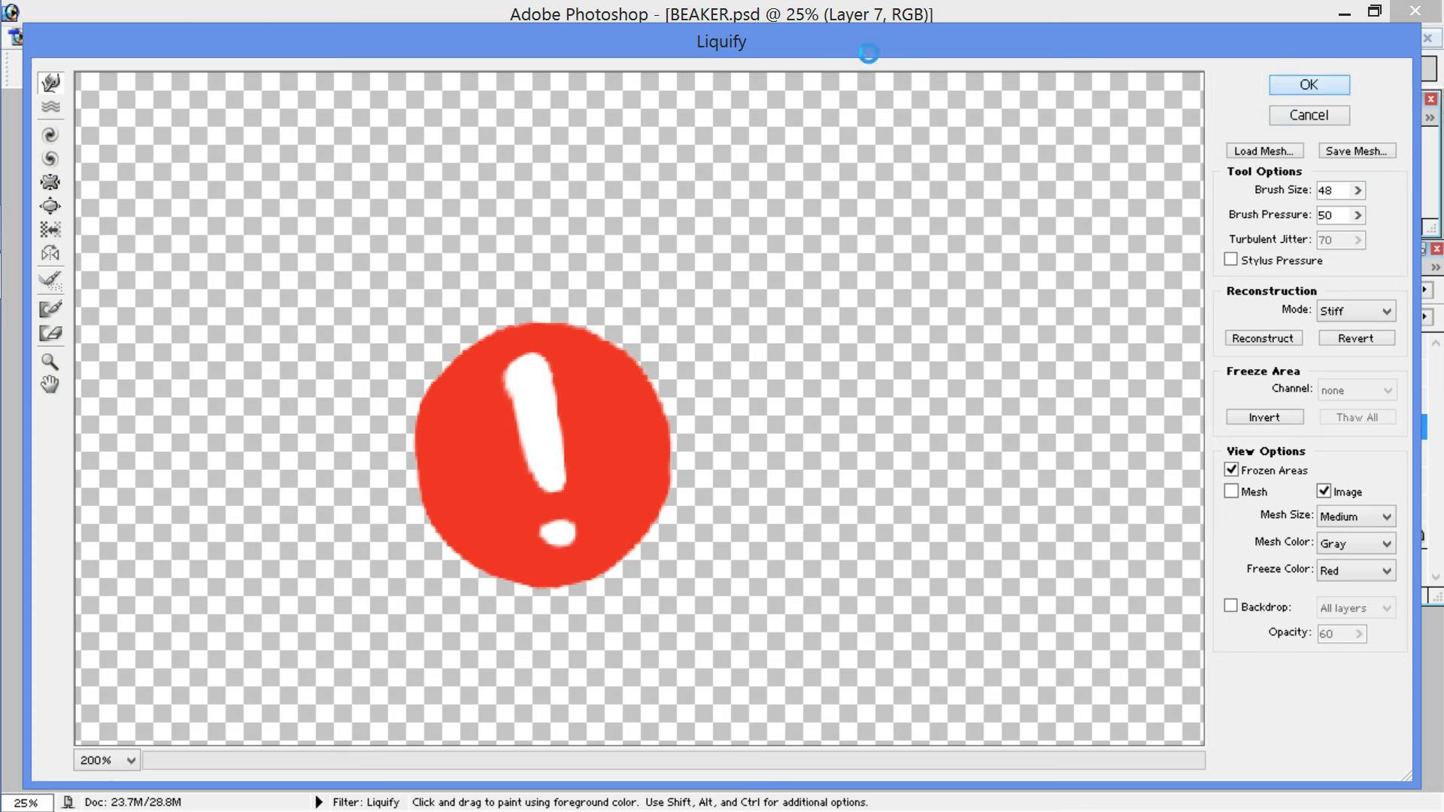
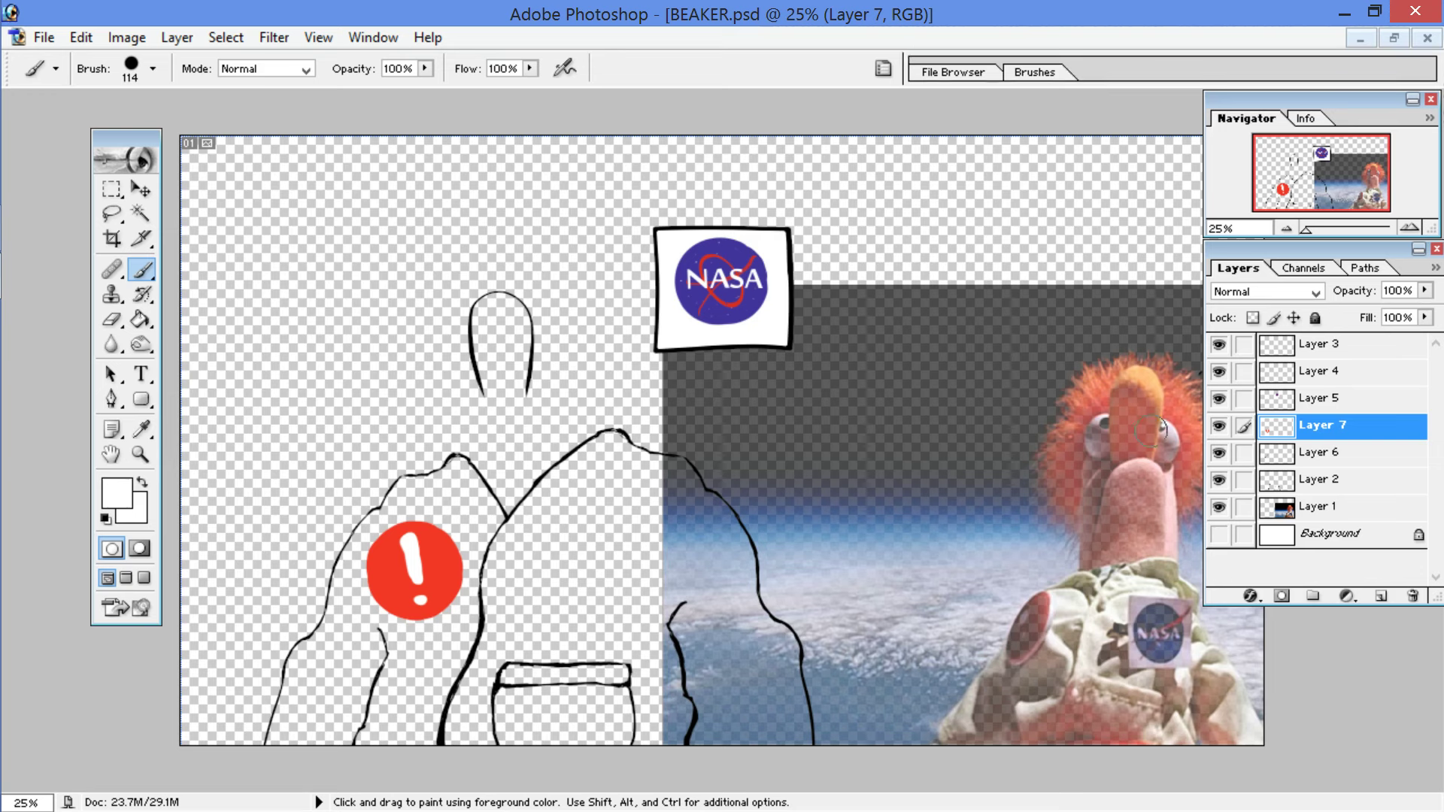
Step: Lasso the stretch of jacket outline beside the red patch and paste a merged copy of it onto a new layer
{"action": "key", "text": "l"}
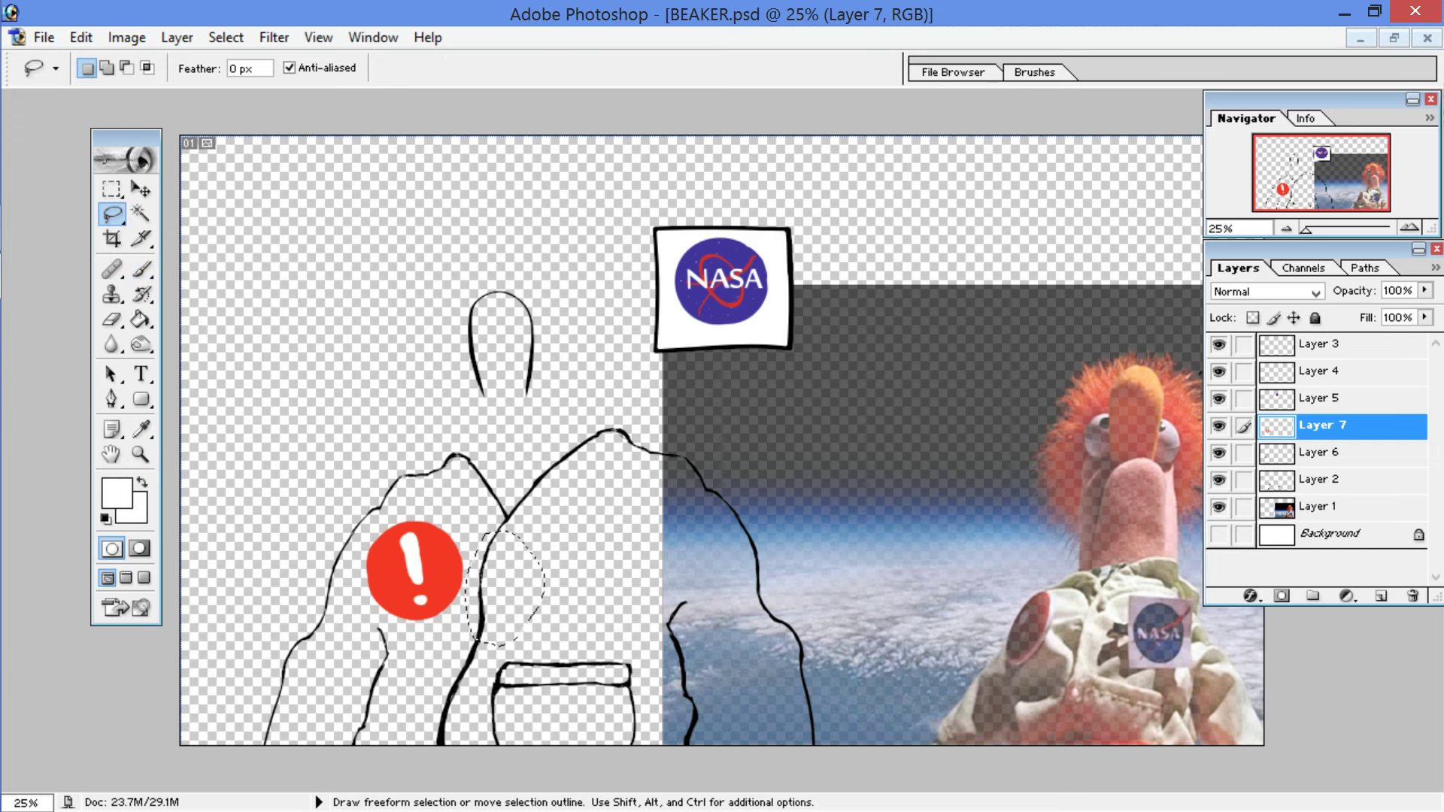
{"action": "key", "text": "ctrl+c"}
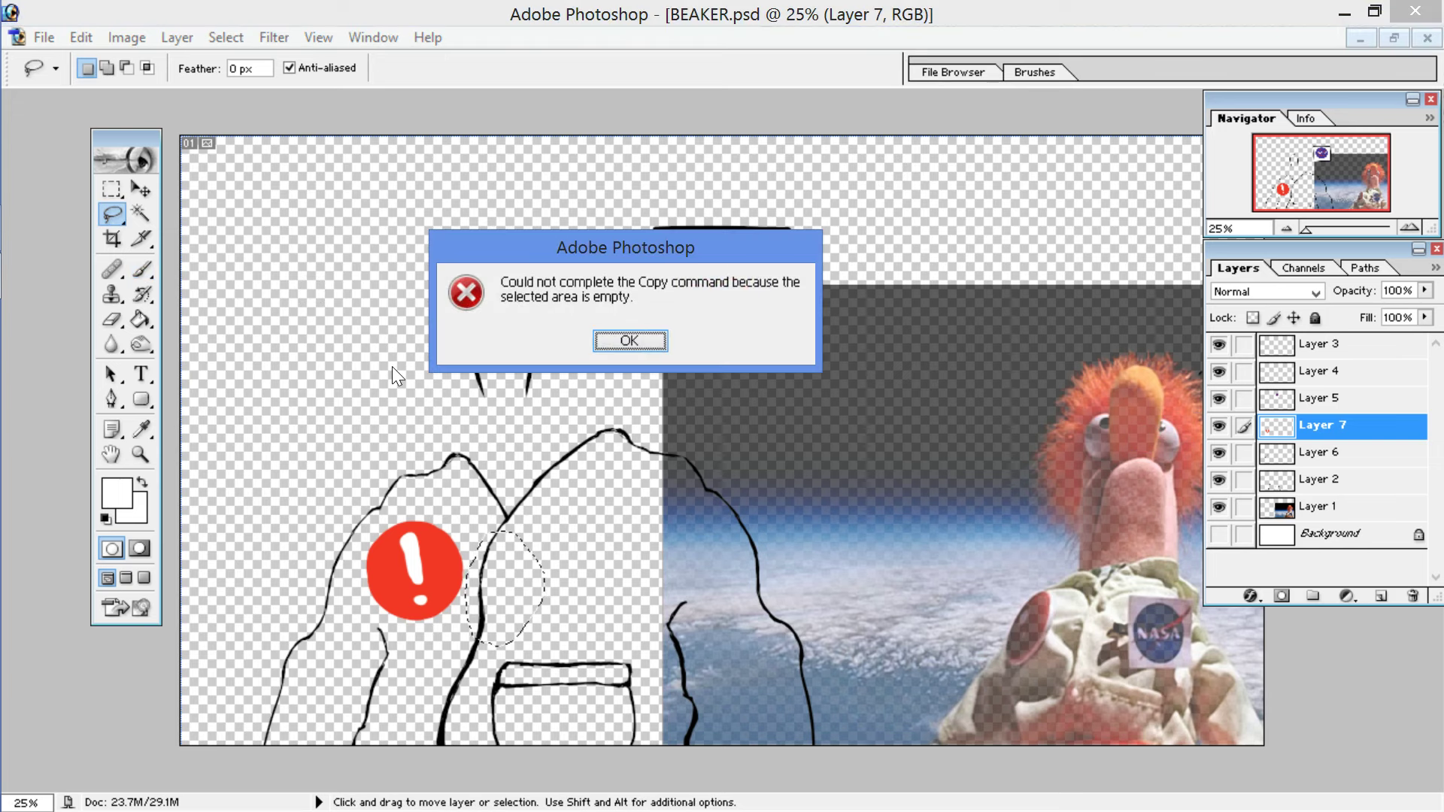
{"action": "key", "text": "Return"}
{"action": "left_click", "coordinate": [59, 31]}
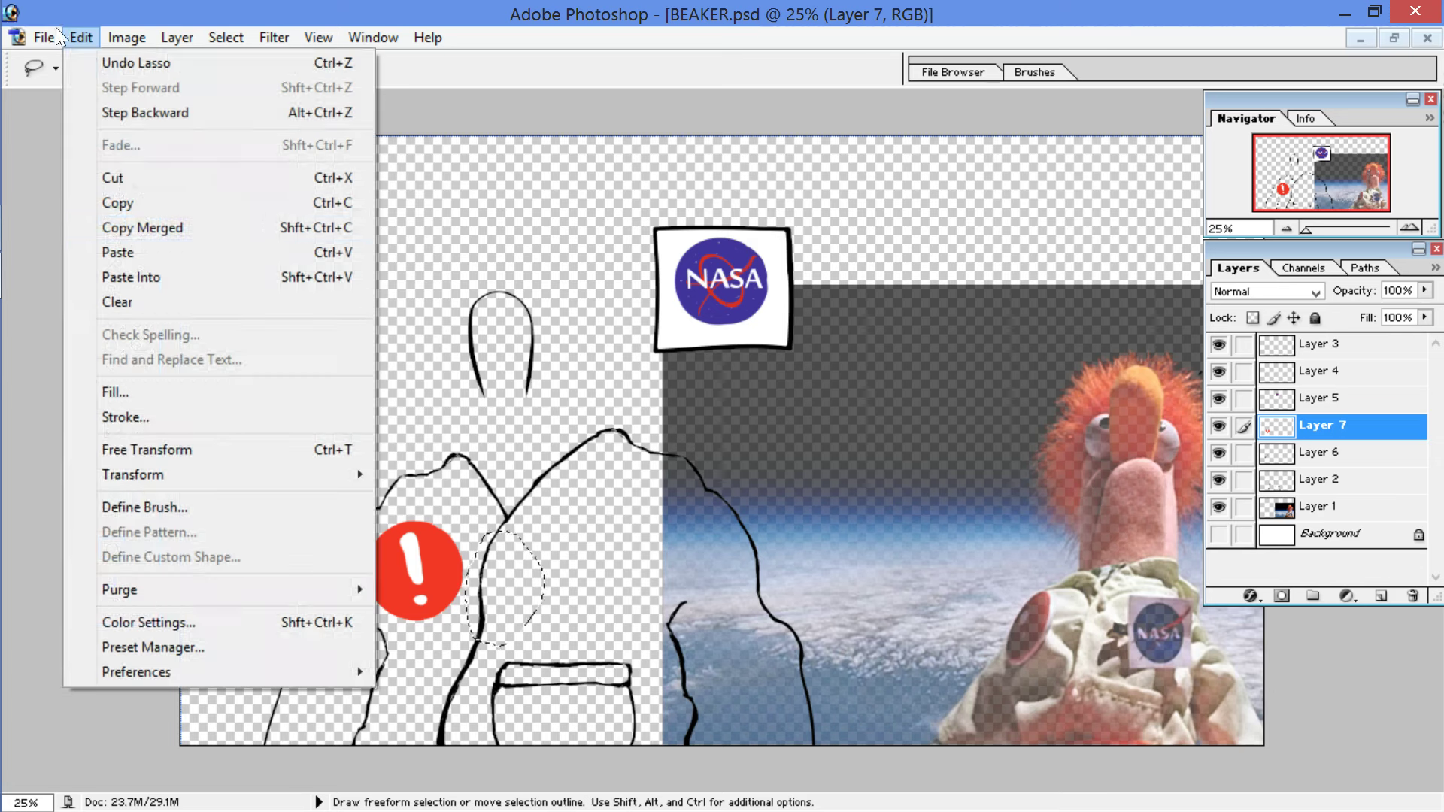
{"action": "left_click", "coordinate": [183, 226]}
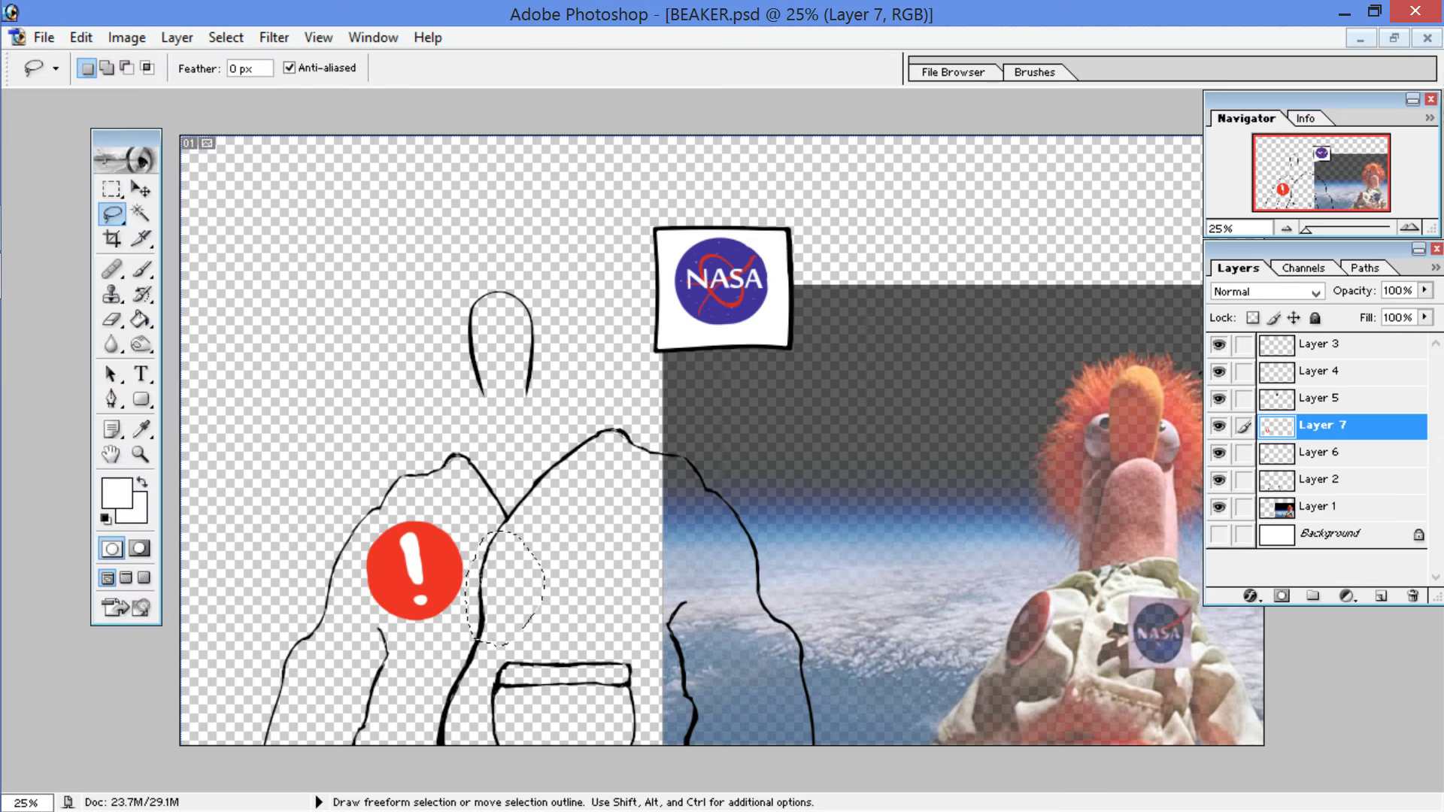
{"action": "key", "text": "ctrl+v"}
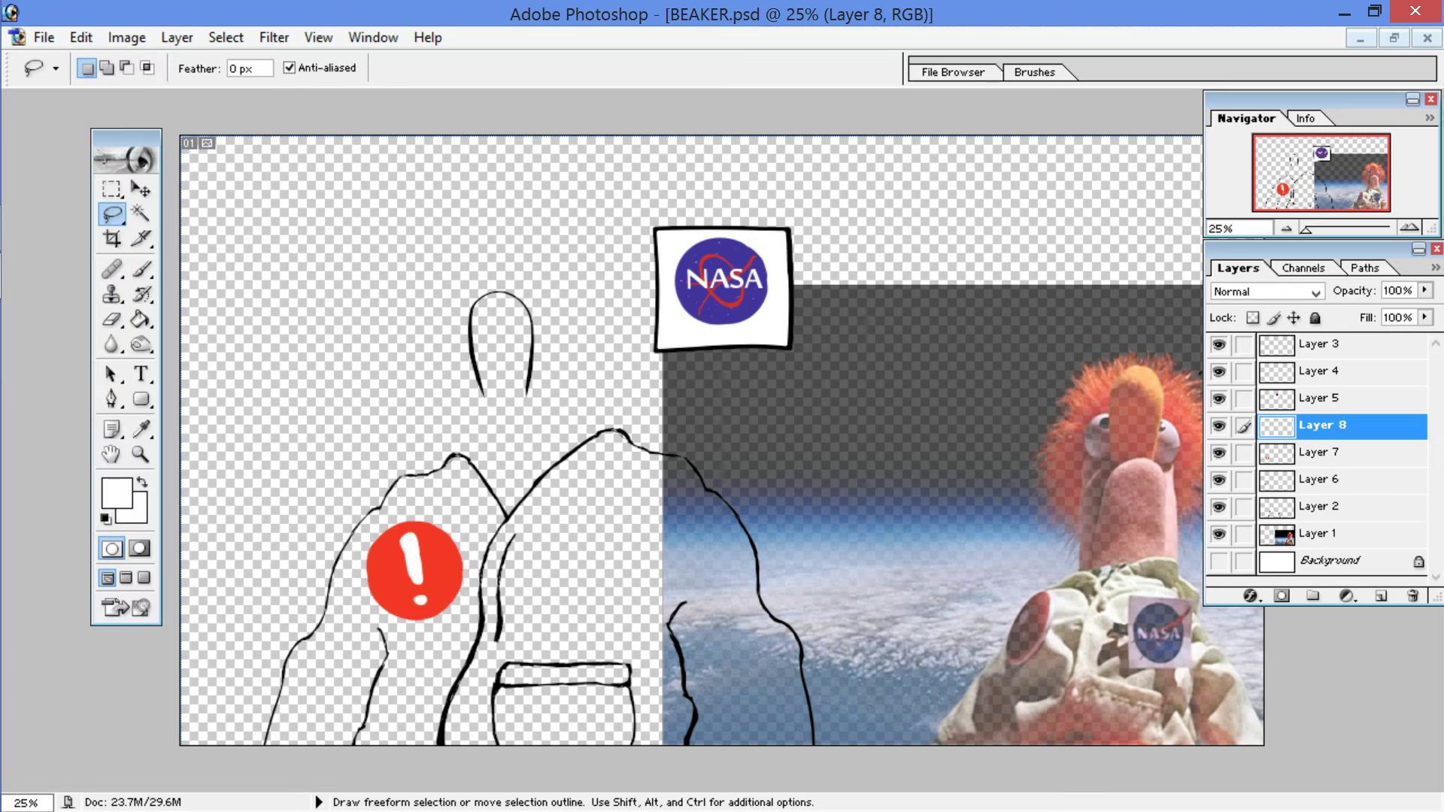
Step: Transform the pasted line to 252.3% width, 123.6% height and 61.4° rotation so it arches over the red patch's upper edge
{"action": "key", "text": "v"}
{"action": "key", "text": "ctrl+t"}
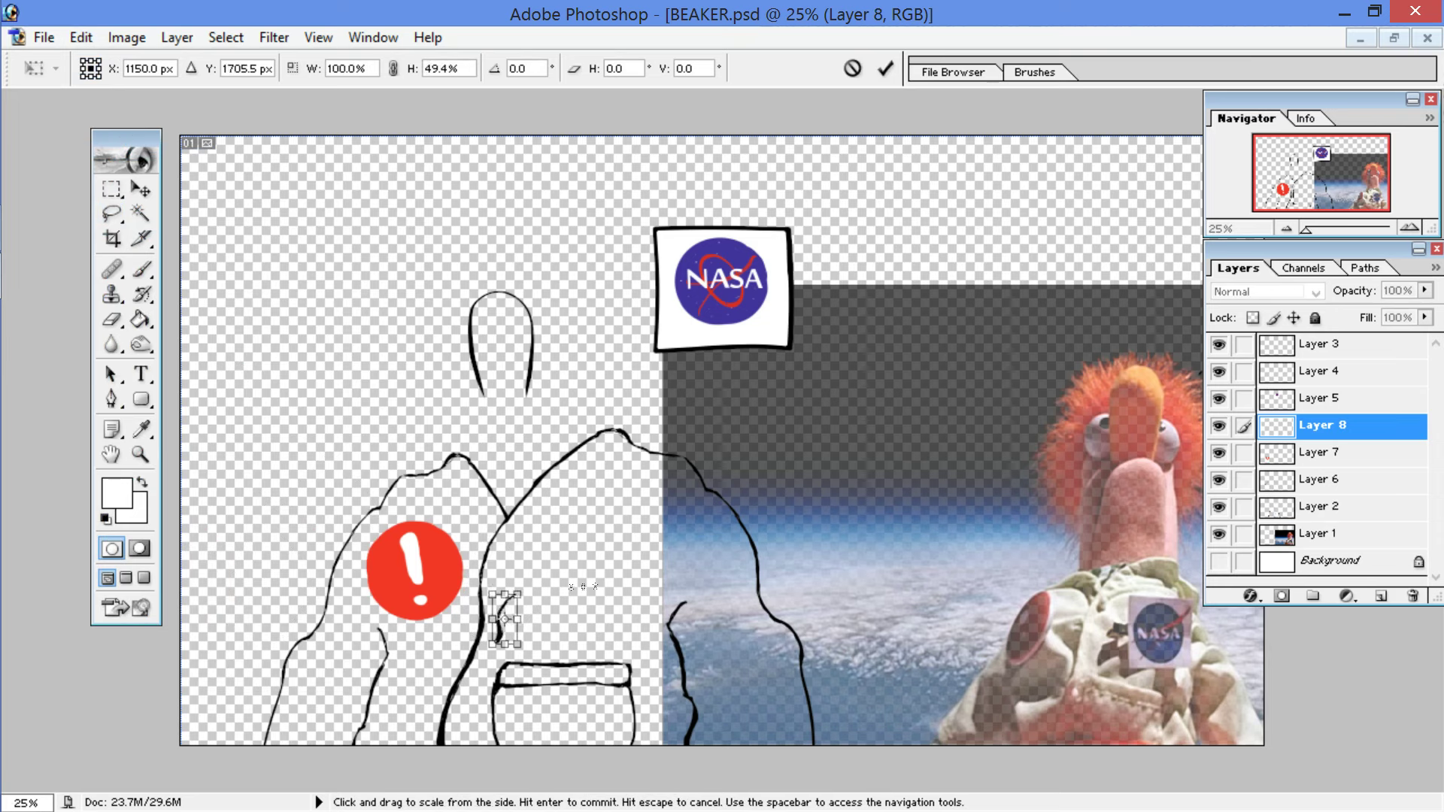
{"action": "mouse_move", "coordinate": [517, 534]}
{"action": "left_mouse_down"}
{"action": "mouse_move", "coordinate": [598, 505]}
{"action": "mouse_move", "coordinate": [593, 490]}
{"action": "mouse_move", "coordinate": [580, 488]}
{"action": "mouse_move", "coordinate": [634, 606]}
{"action": "left_mouse_up"}
{"action": "mouse_move", "coordinate": [536, 566]}
{"action": "left_mouse_down"}
{"action": "mouse_move", "coordinate": [481, 565]}
{"action": "mouse_move", "coordinate": [535, 552]}
{"action": "mouse_move", "coordinate": [403, 535]}
{"action": "mouse_move", "coordinate": [422, 524]}
{"action": "left_mouse_up"}
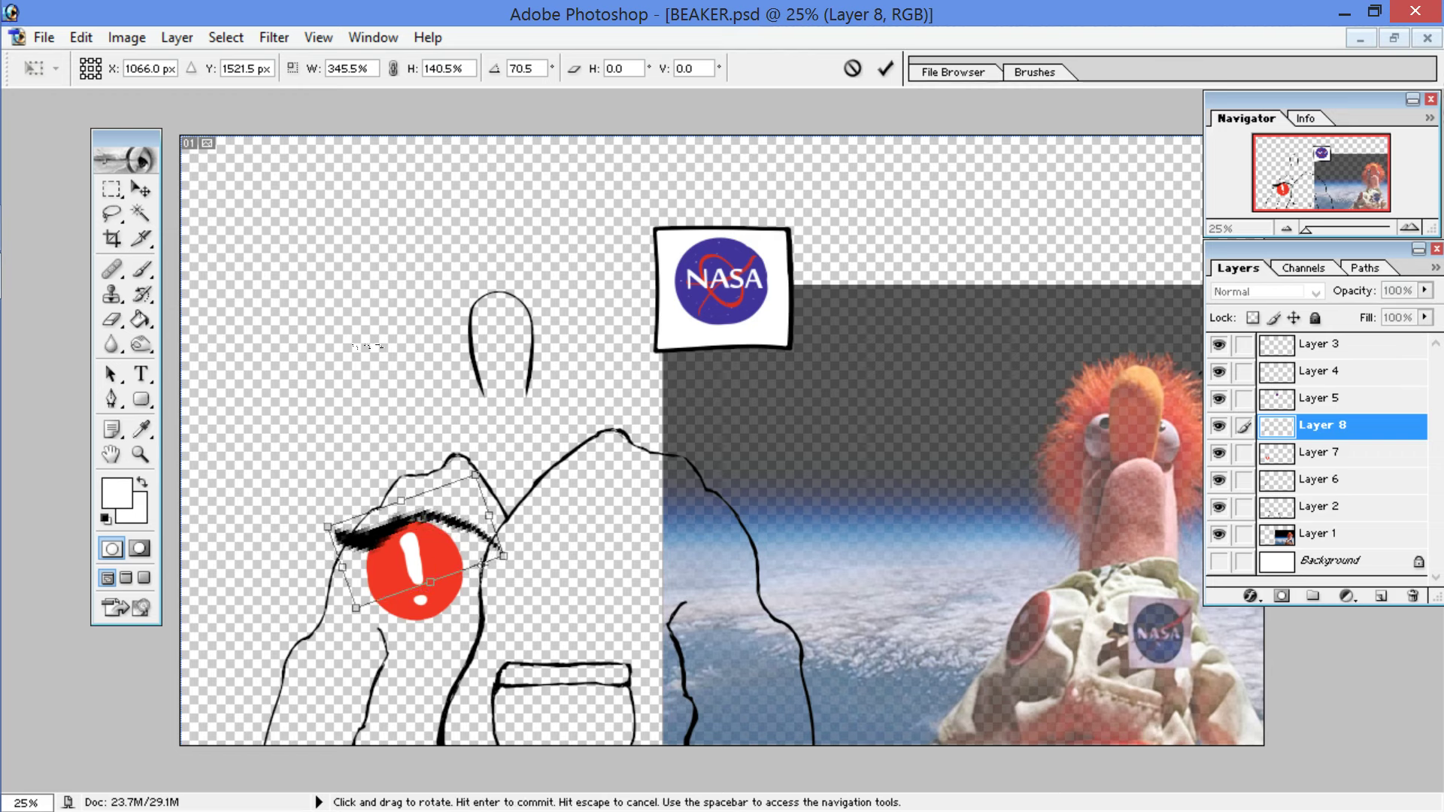
{"action": "left_click_drag", "start_coordinate": [503, 557], "coordinate": [481, 564]}
{"action": "left_click_drag", "start_coordinate": [577, 480], "coordinate": [562, 466]}
{"action": "mouse_move", "coordinate": [423, 547]}
{"action": "left_mouse_down"}
{"action": "mouse_move", "coordinate": [458, 509]}
{"action": "mouse_move", "coordinate": [446, 541]}
{"action": "mouse_move", "coordinate": [424, 540]}
{"action": "left_mouse_up"}
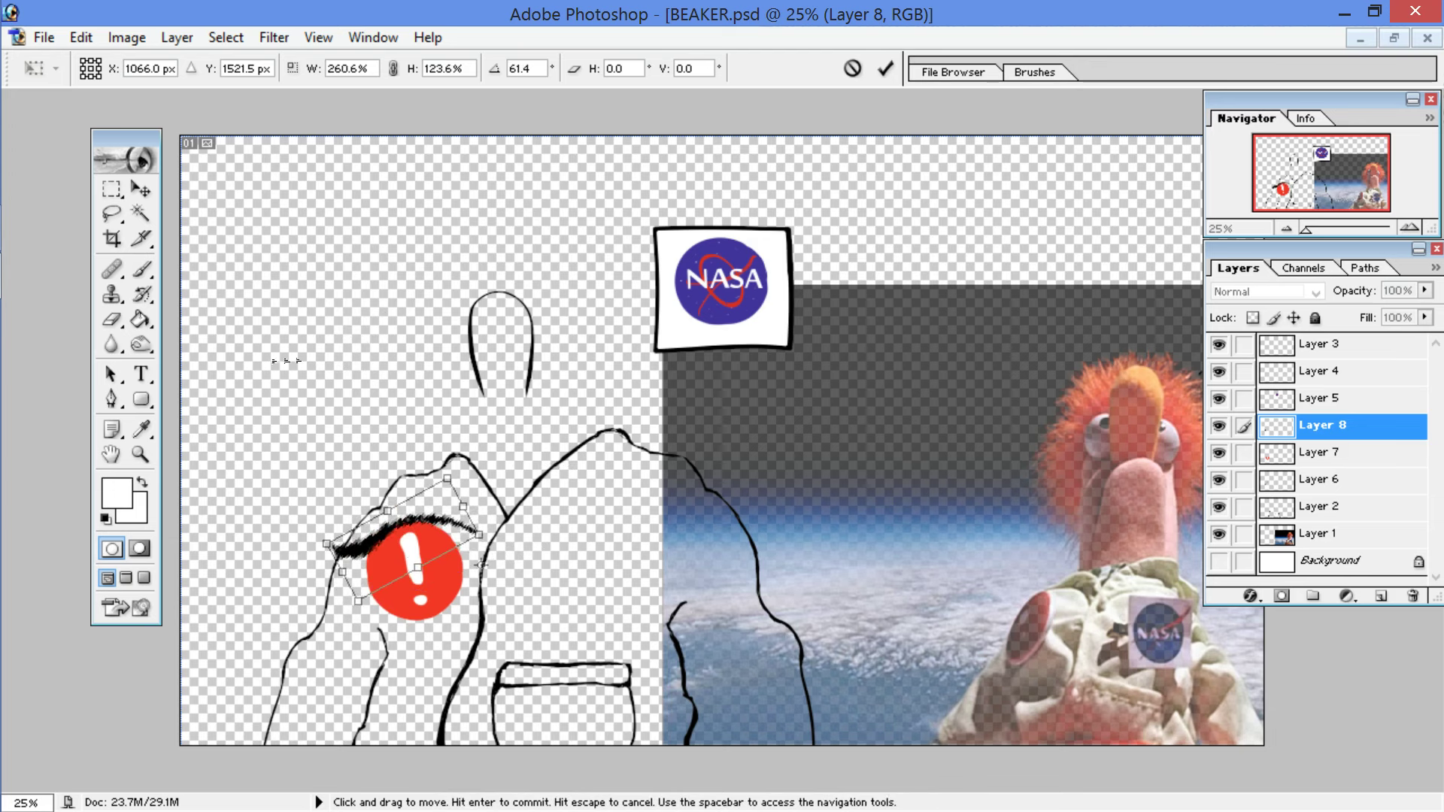
{"action": "left_click_drag", "start_coordinate": [433, 566], "coordinate": [433, 565]}
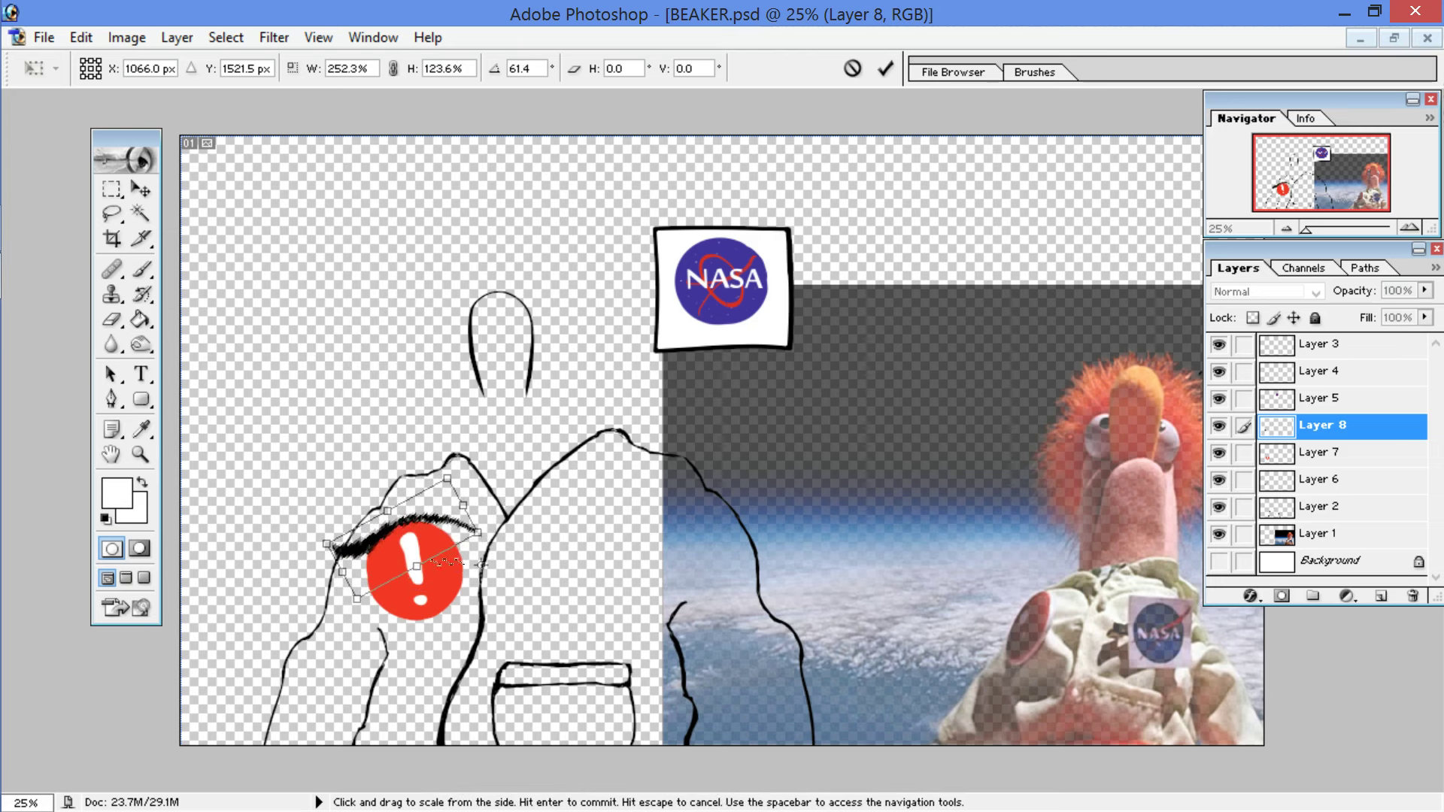
{"action": "left_click", "coordinate": [112, 214]}
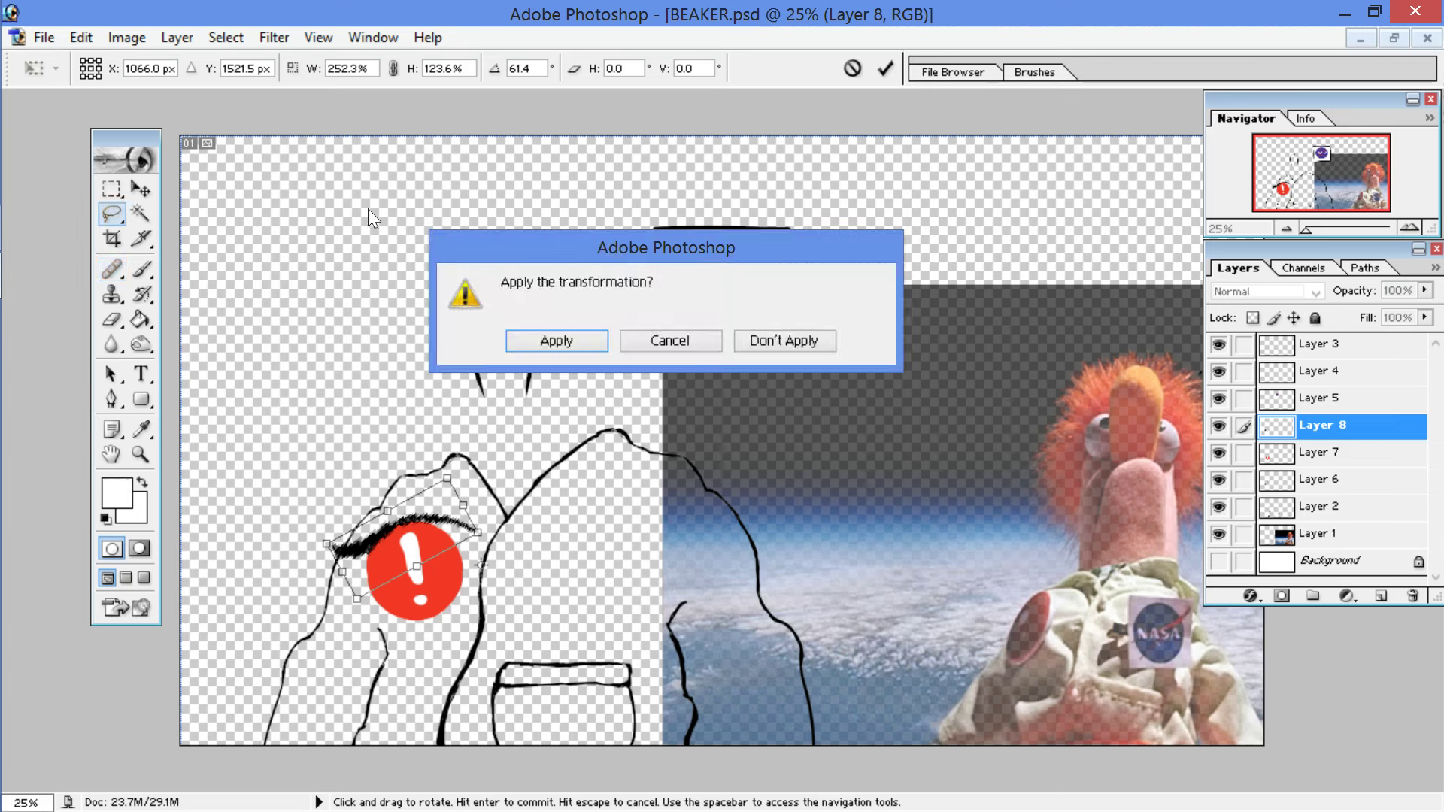
{"action": "key", "text": "Return"}
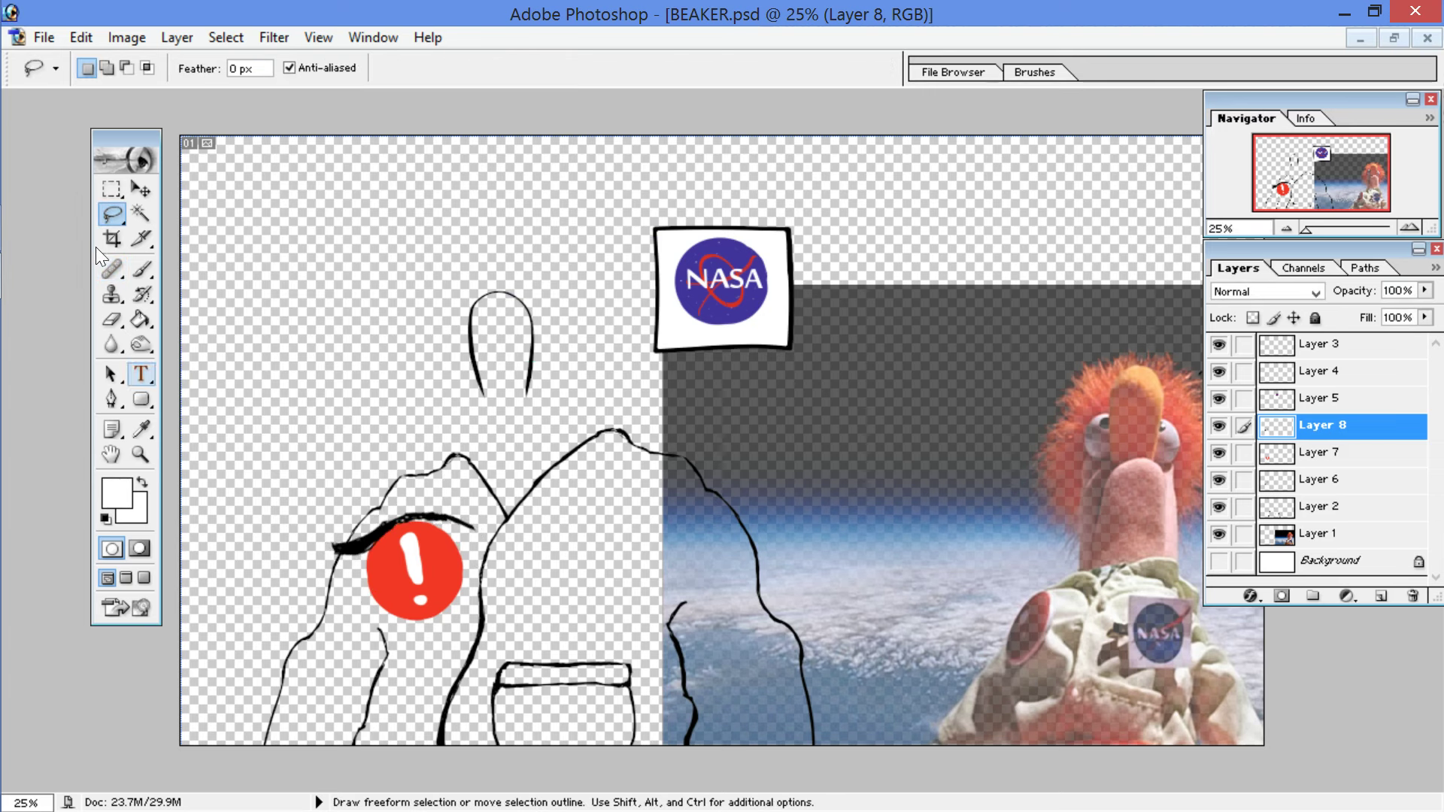
Step: Erase the thick overhanging end of the arc with a 353 px eraser and copy the trimmed arc onto a new layer
{"action": "key", "text": "e"}
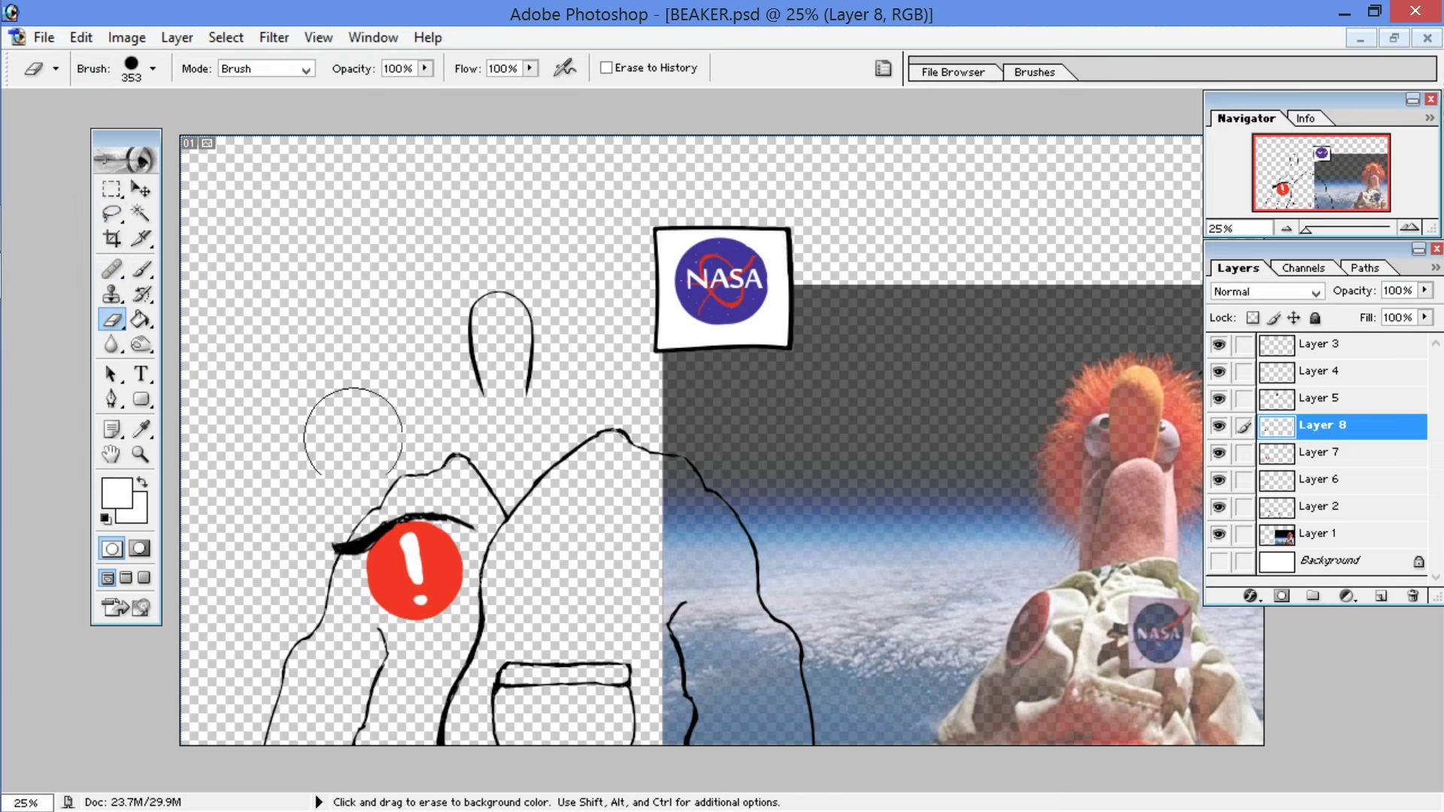
{"action": "mouse_move", "coordinate": [308, 541]}
{"action": "left_mouse_down"}
{"action": "mouse_move", "coordinate": [341, 498]}
{"action": "mouse_move", "coordinate": [313, 555]}
{"action": "mouse_move", "coordinate": [364, 503]}
{"action": "mouse_move", "coordinate": [326, 555]}
{"action": "left_mouse_up"}
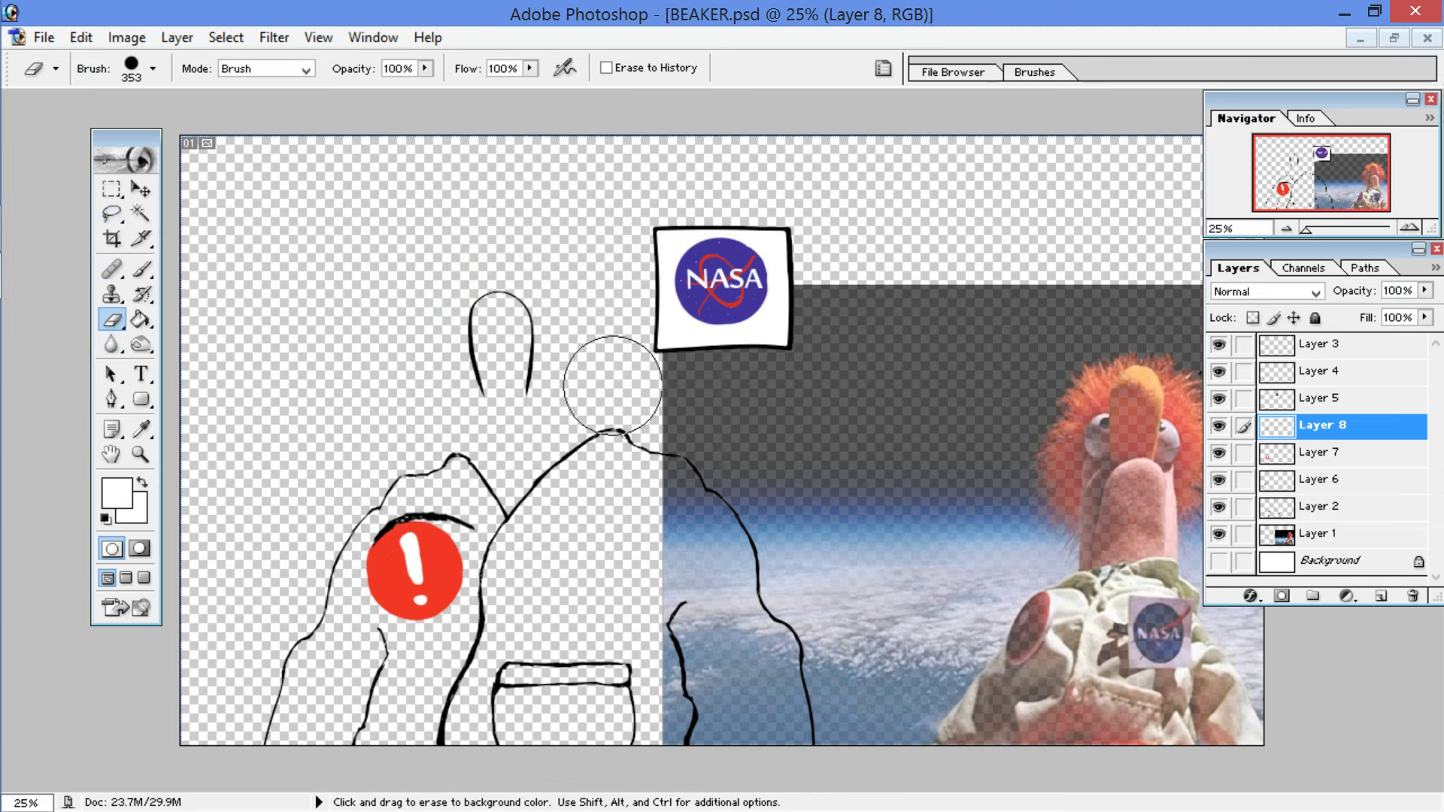
{"action": "left_click", "coordinate": [109, 215]}
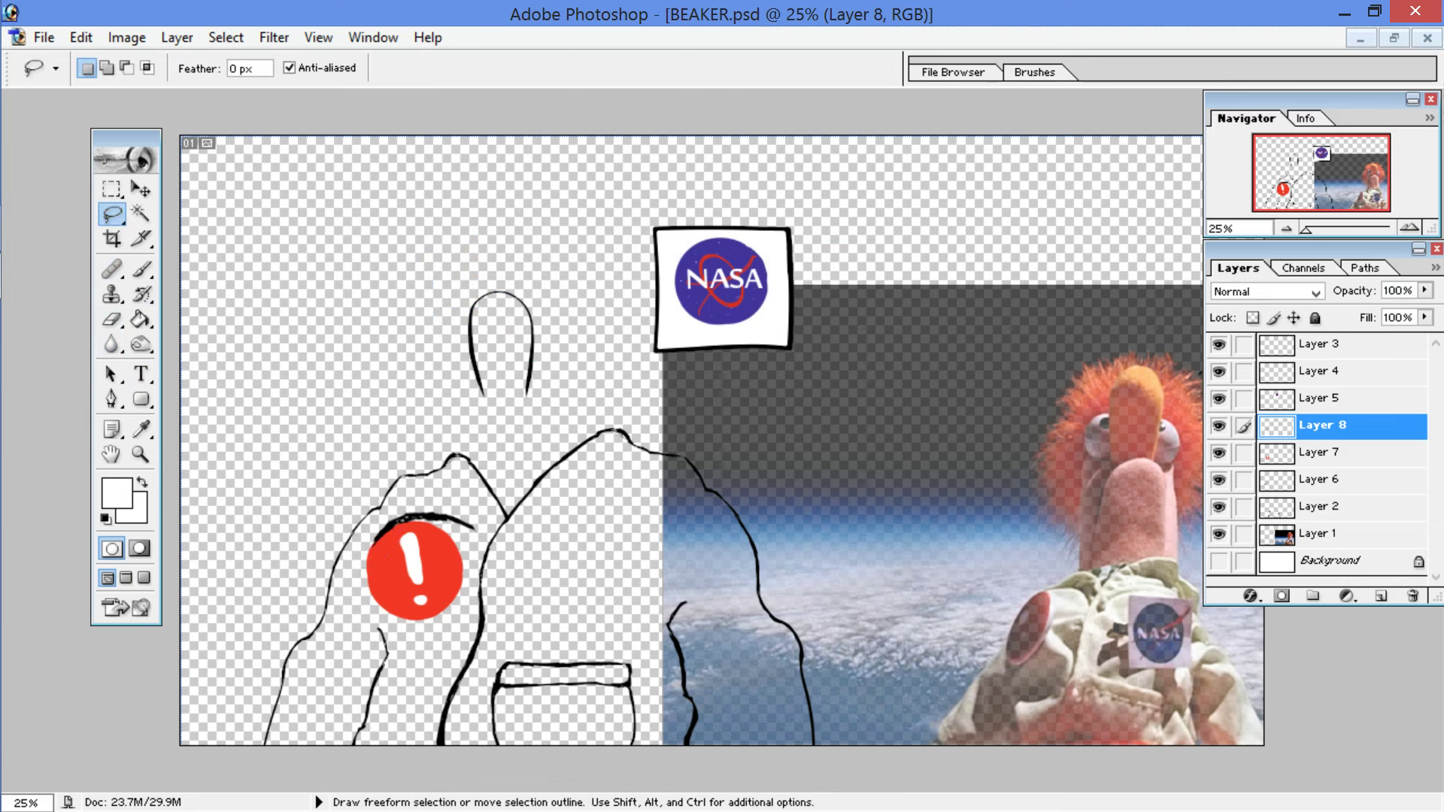
{"action": "left_click_drag", "start_coordinate": [474, 527], "coordinate": [482, 541]}
{"action": "left_click_drag", "start_coordinate": [357, 545], "coordinate": [429, 504]}
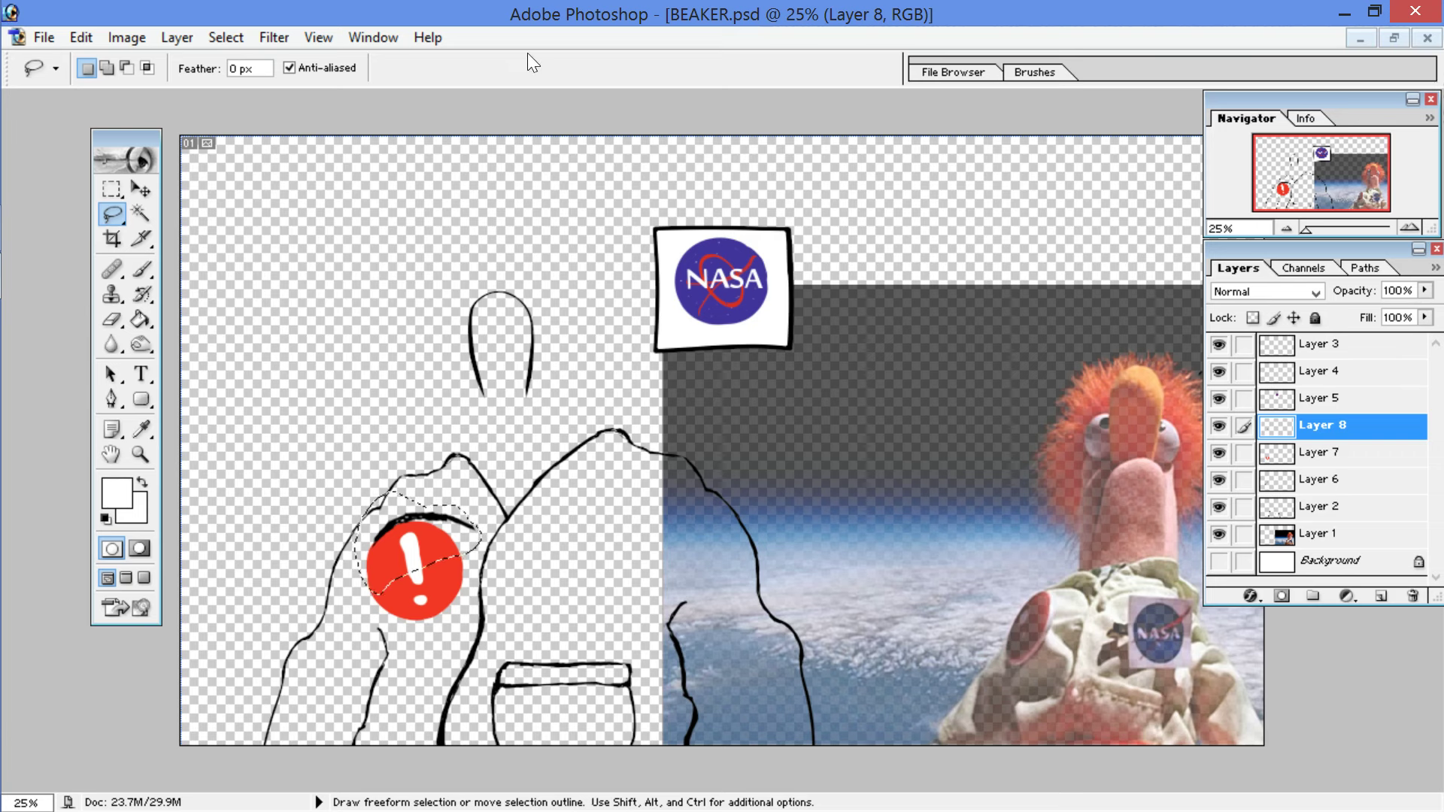
{"action": "key", "text": "ctrl"}
{"action": "key", "text": "ctrl+j"}
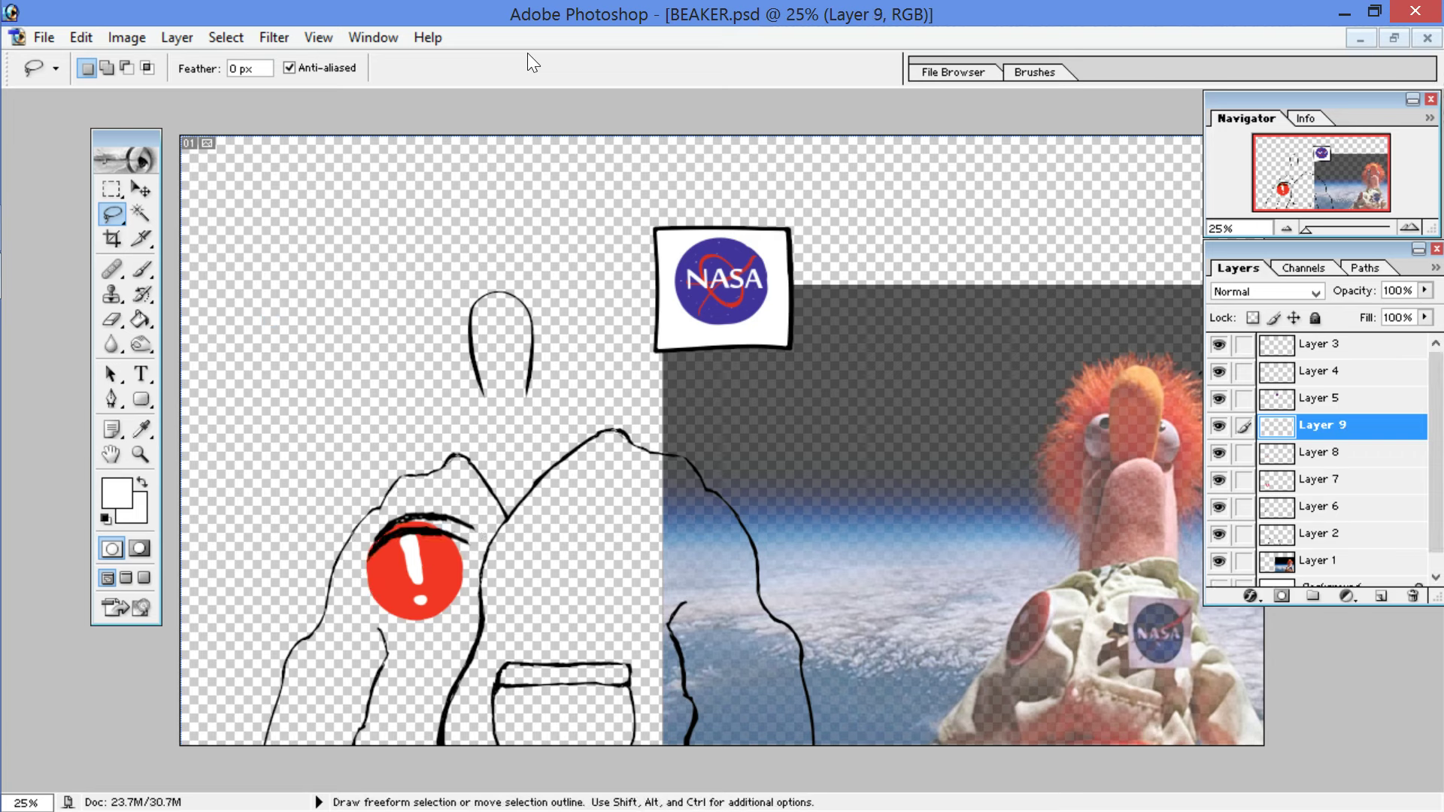
Step: Flip the copied arc, rotate it to 173.6° and place it along the lower edge of the red patch
{"action": "key", "text": "ctrl+t"}
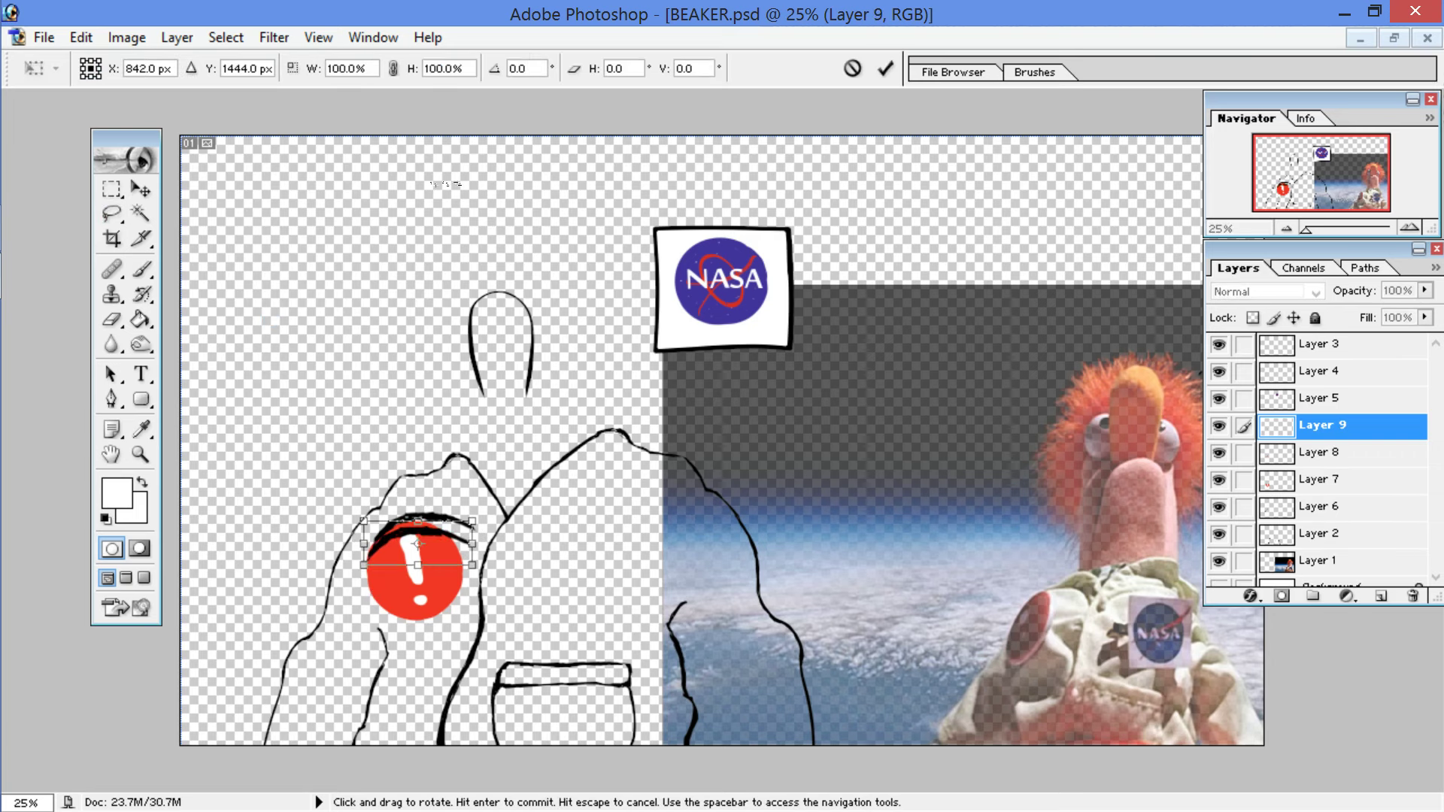
{"action": "left_click_drag", "start_coordinate": [418, 521], "coordinate": [418, 642]}
{"action": "left_click_drag", "start_coordinate": [595, 557], "coordinate": [593, 547]}
{"action": "mouse_move", "coordinate": [418, 601]}
{"action": "left_mouse_down"}
{"action": "mouse_move", "coordinate": [458, 598]}
{"action": "mouse_move", "coordinate": [427, 608]}
{"action": "left_mouse_up"}
{"action": "left_click_drag", "start_coordinate": [548, 569], "coordinate": [551, 555]}
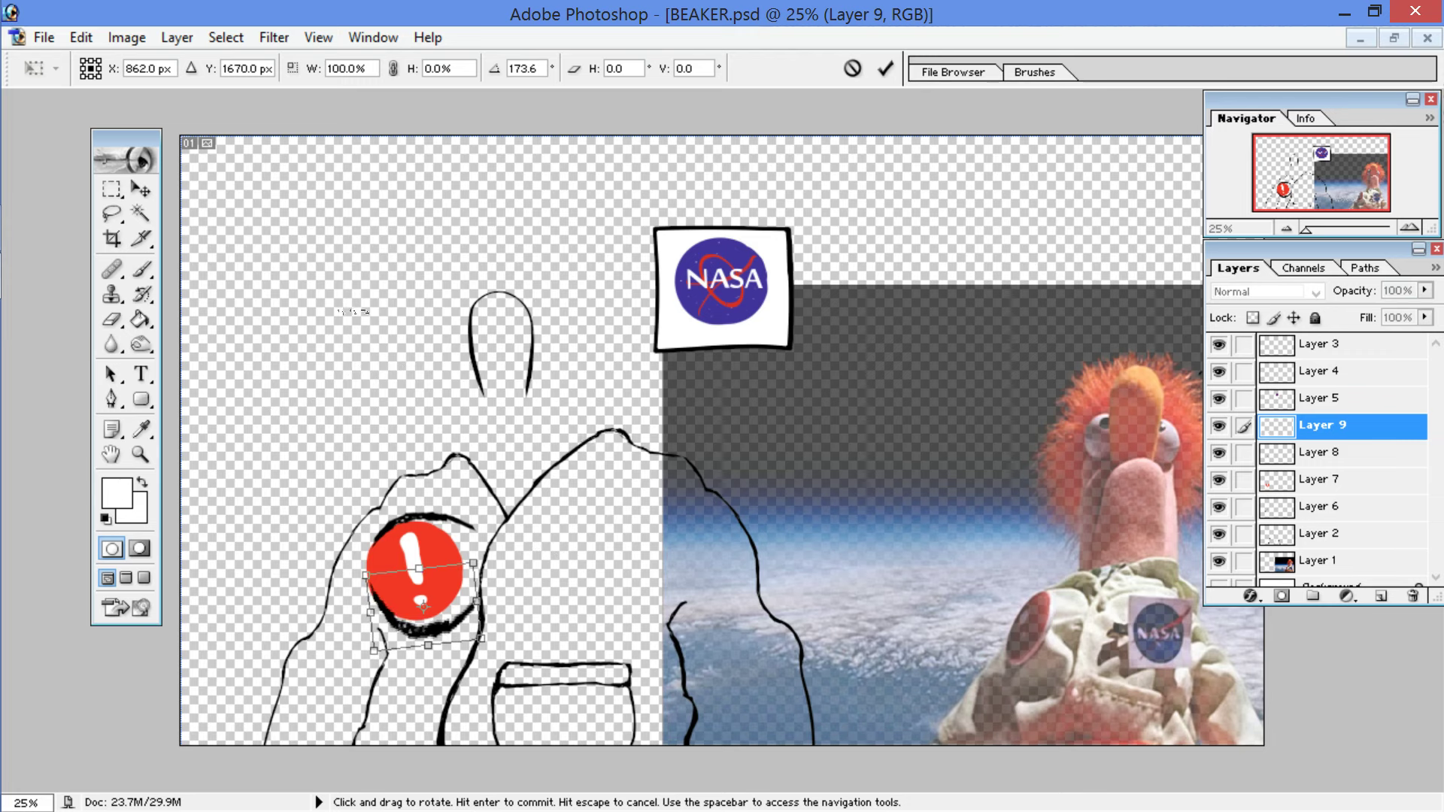
{"action": "left_click", "coordinate": [111, 212]}
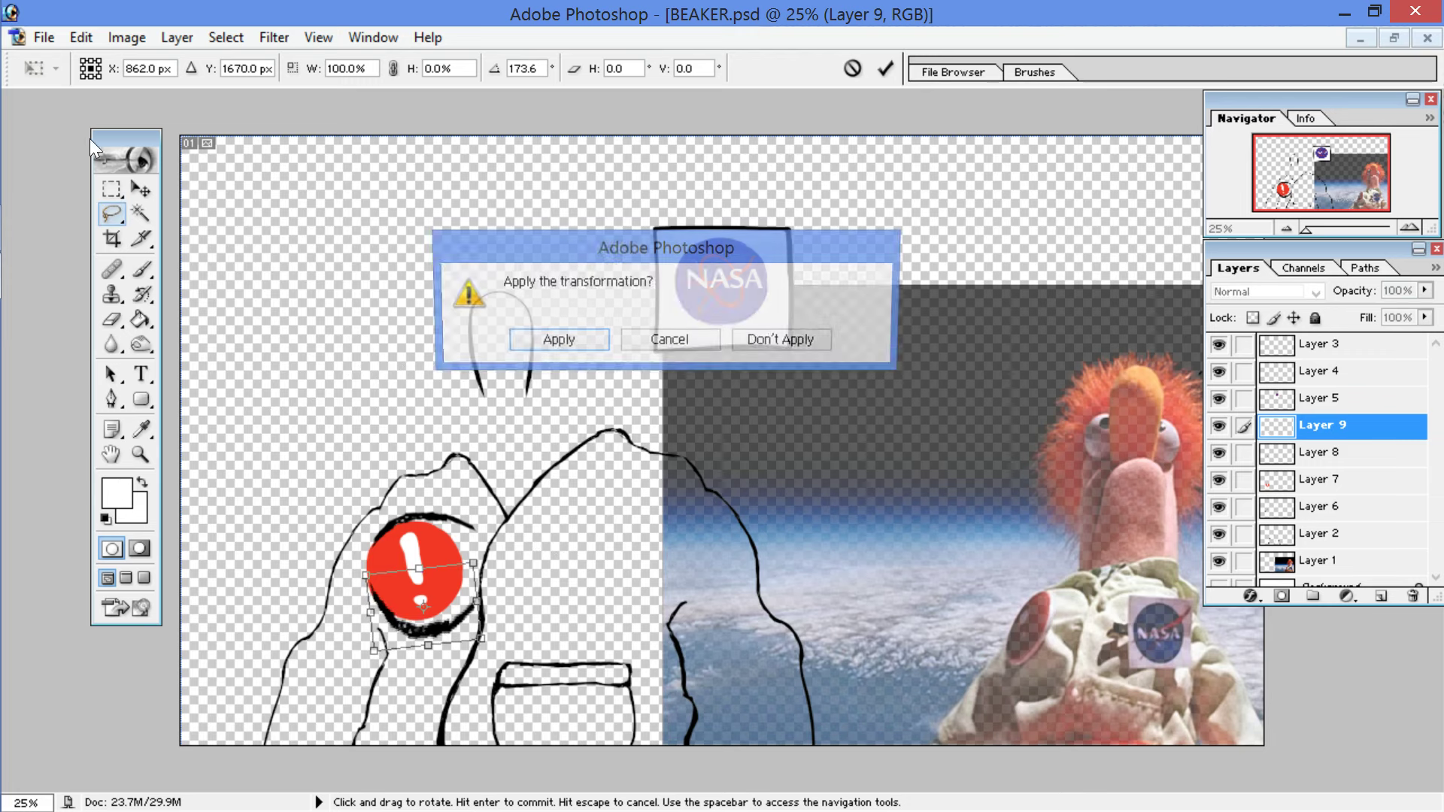
{"action": "key", "text": "Return"}
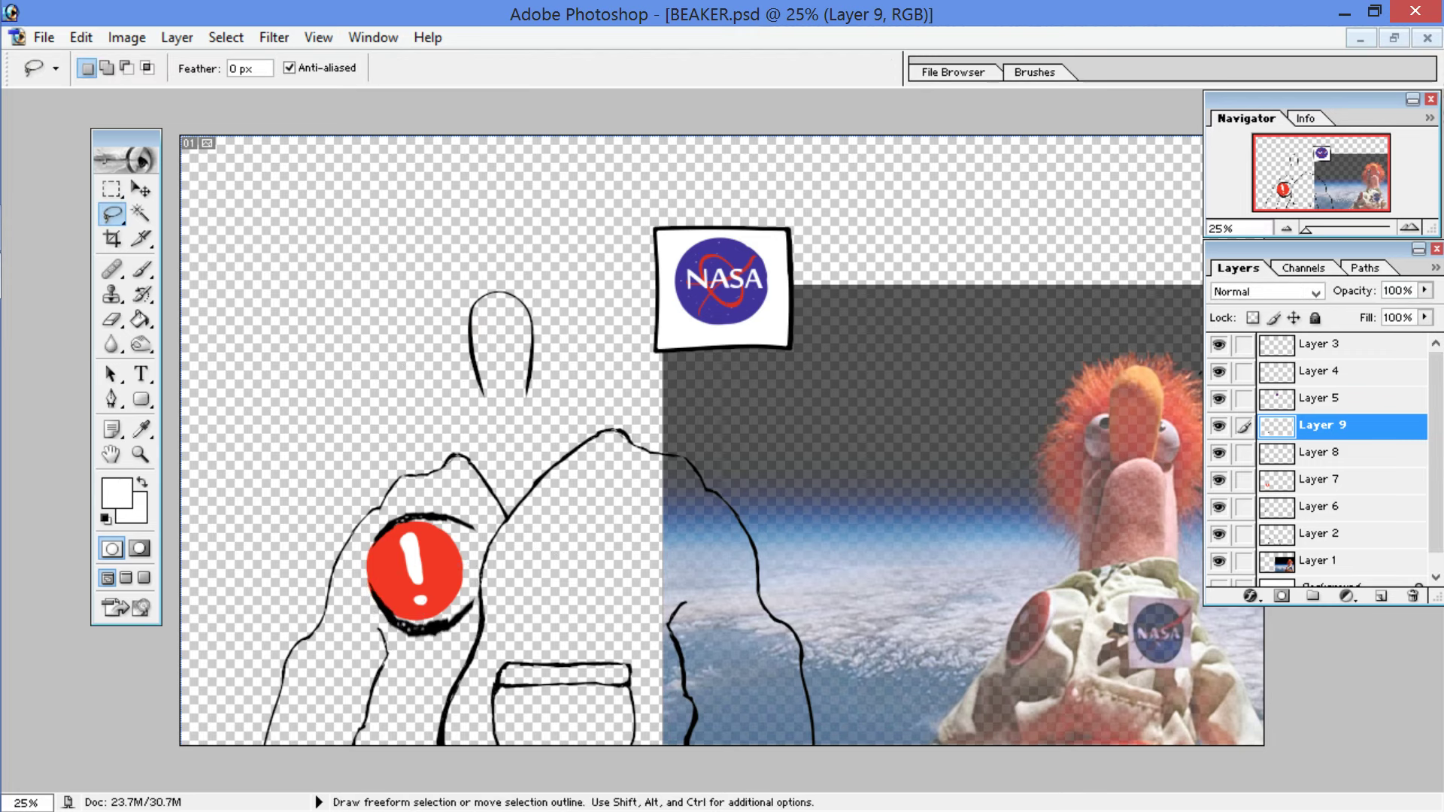
Step: Thin the lower arc by erasing along its inner side with the 353 px eraser, stepping back unwanted strokes
{"action": "key", "text": "e"}
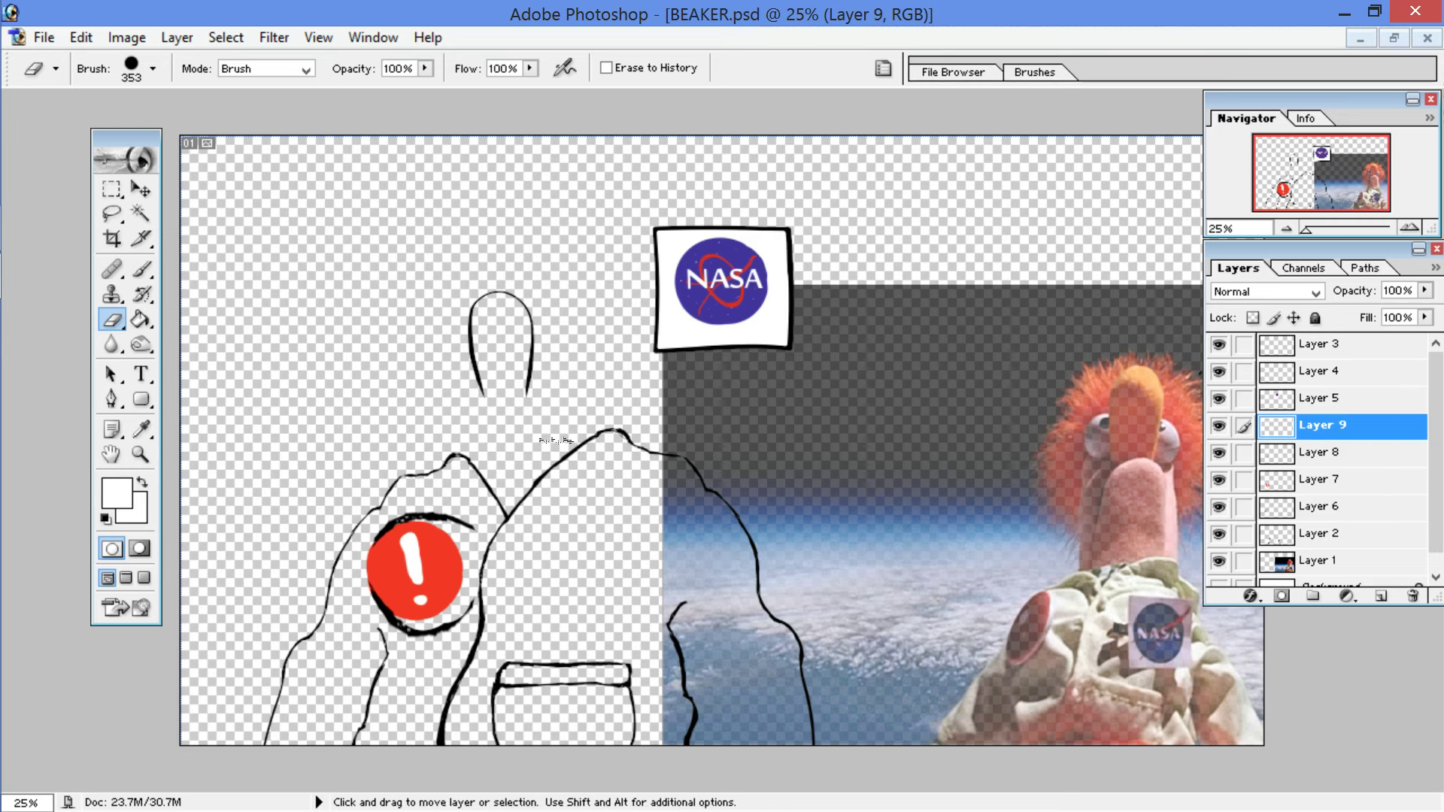
{"action": "left_click", "coordinate": [410, 605]}
{"action": "left_click", "coordinate": [440, 606]}
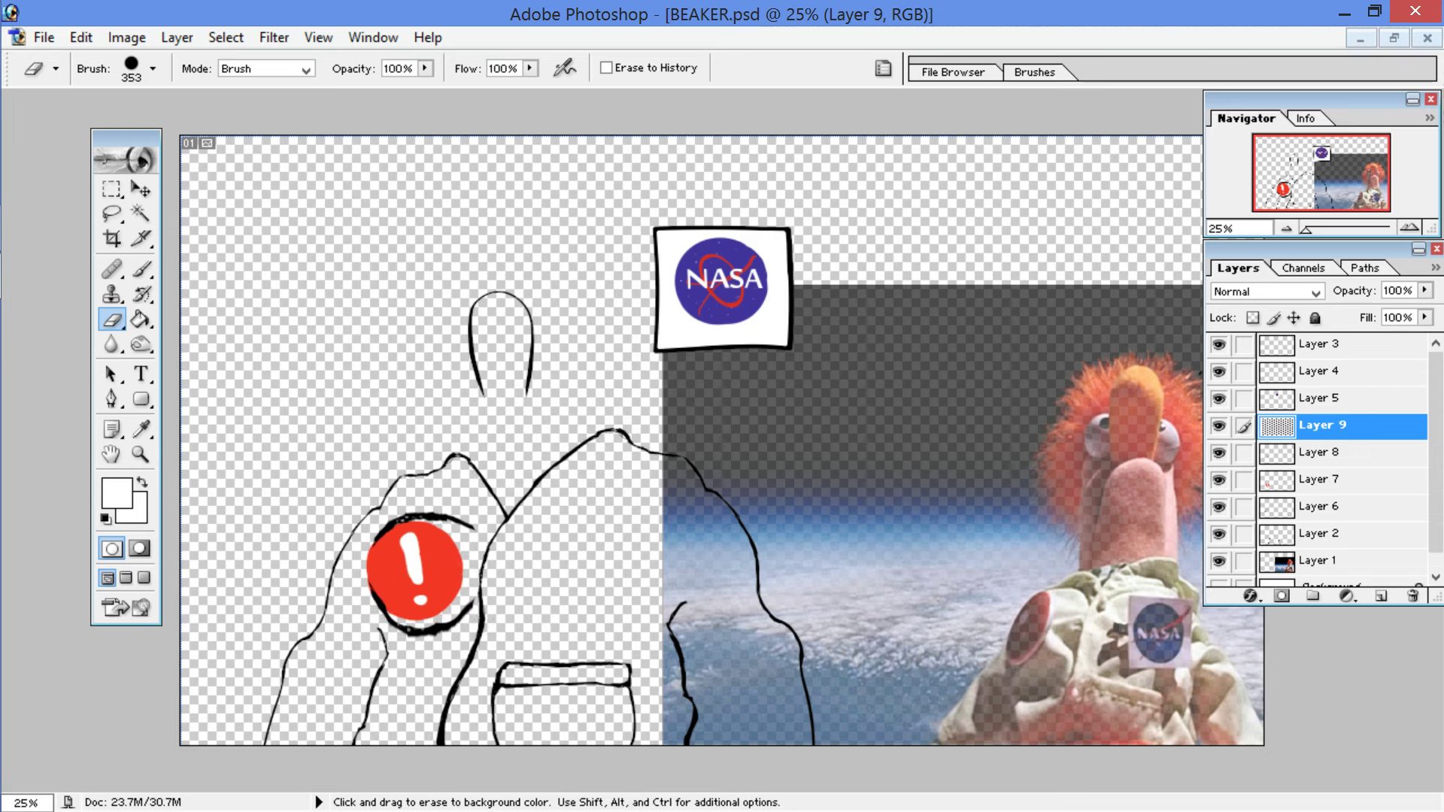
{"action": "mouse_move", "coordinate": [436, 608]}
{"action": "left_mouse_down"}
{"action": "mouse_move", "coordinate": [425, 613]}
{"action": "mouse_move", "coordinate": [444, 601]}
{"action": "left_mouse_up"}
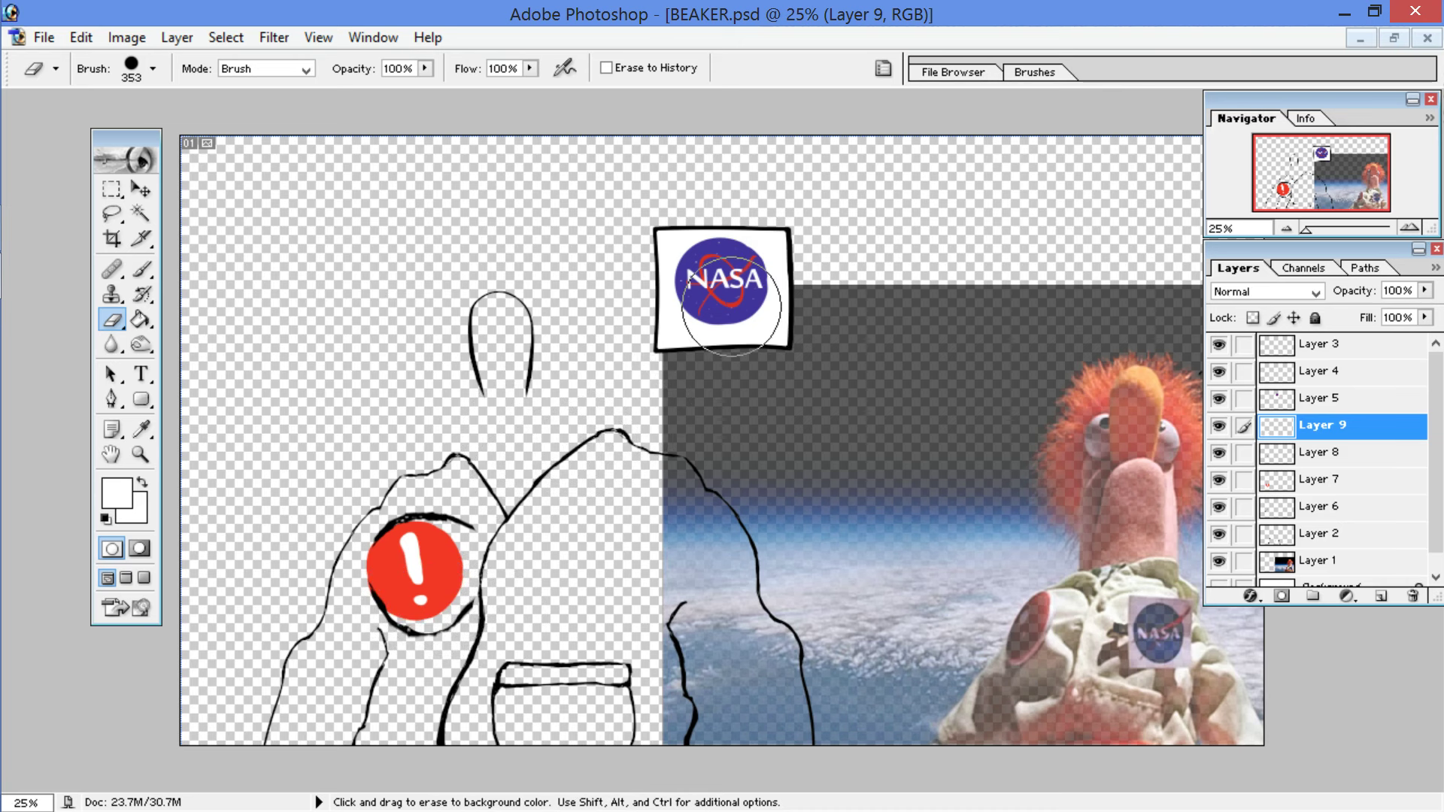
{"action": "key", "text": "ctrl+z"}
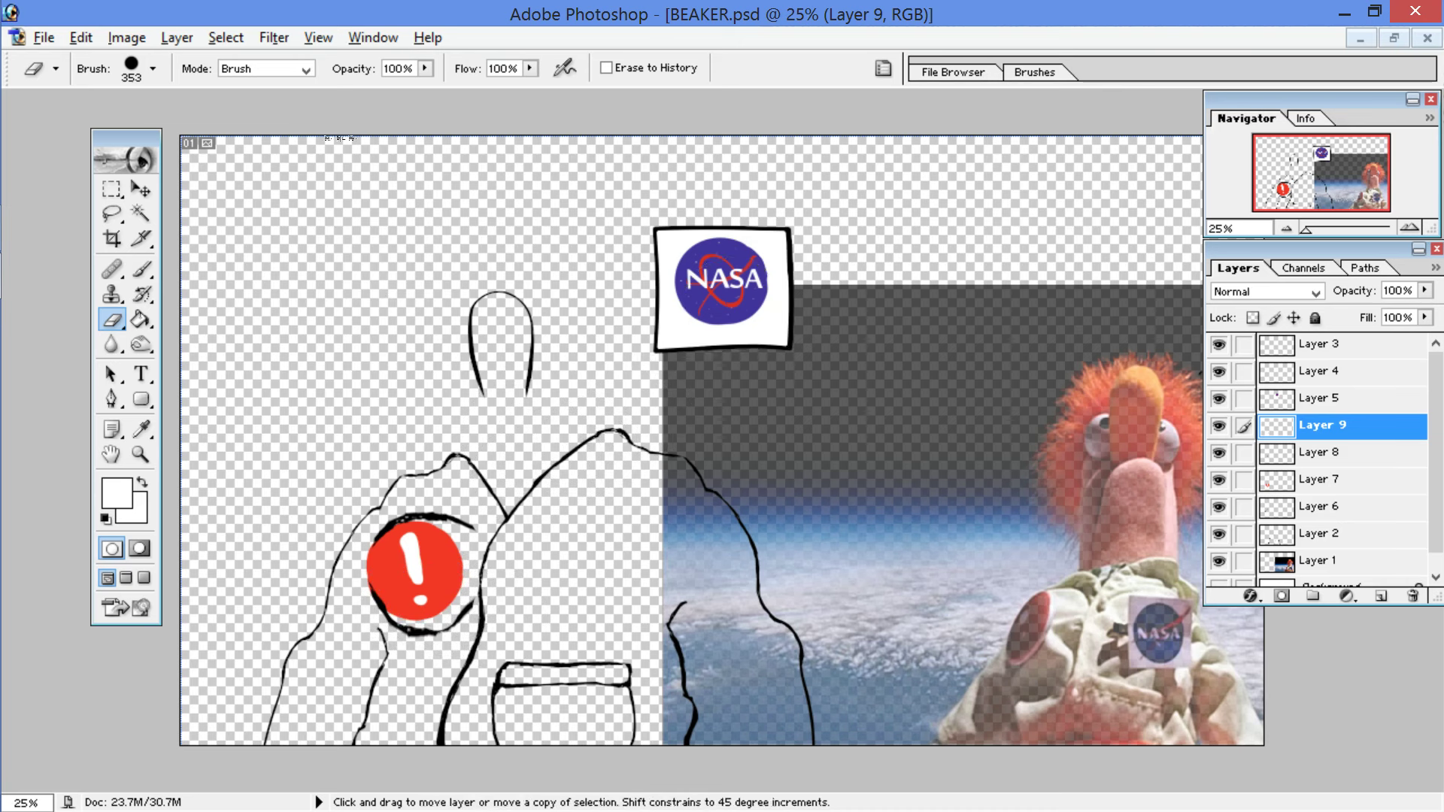
{"action": "key", "text": "ctrl+alt+z"}
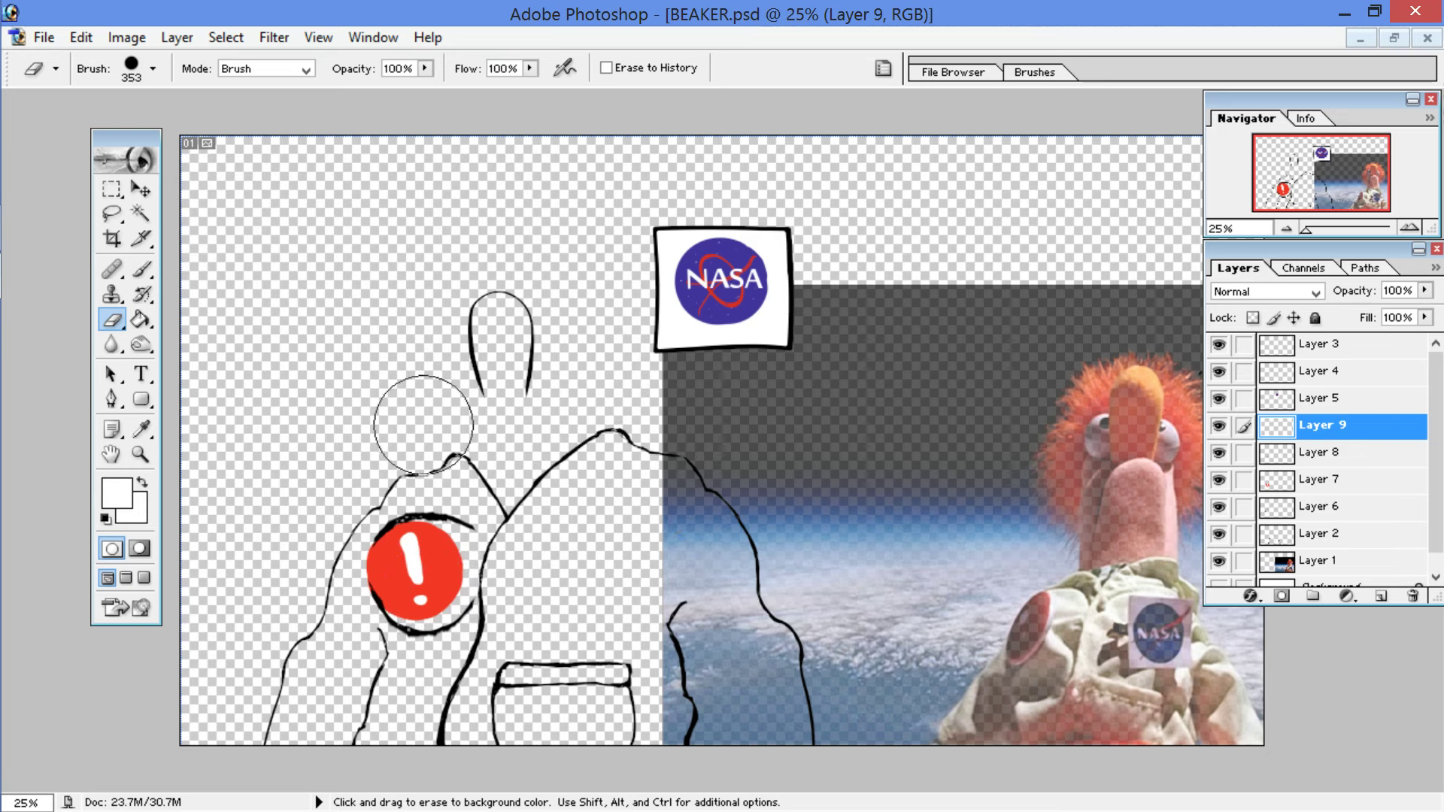
Step: Paste another arc and transform it to 86.9% width, 125.7% height and 99.2° rotation along the red patch's right edge
{"action": "key", "text": "ctrl+v"}
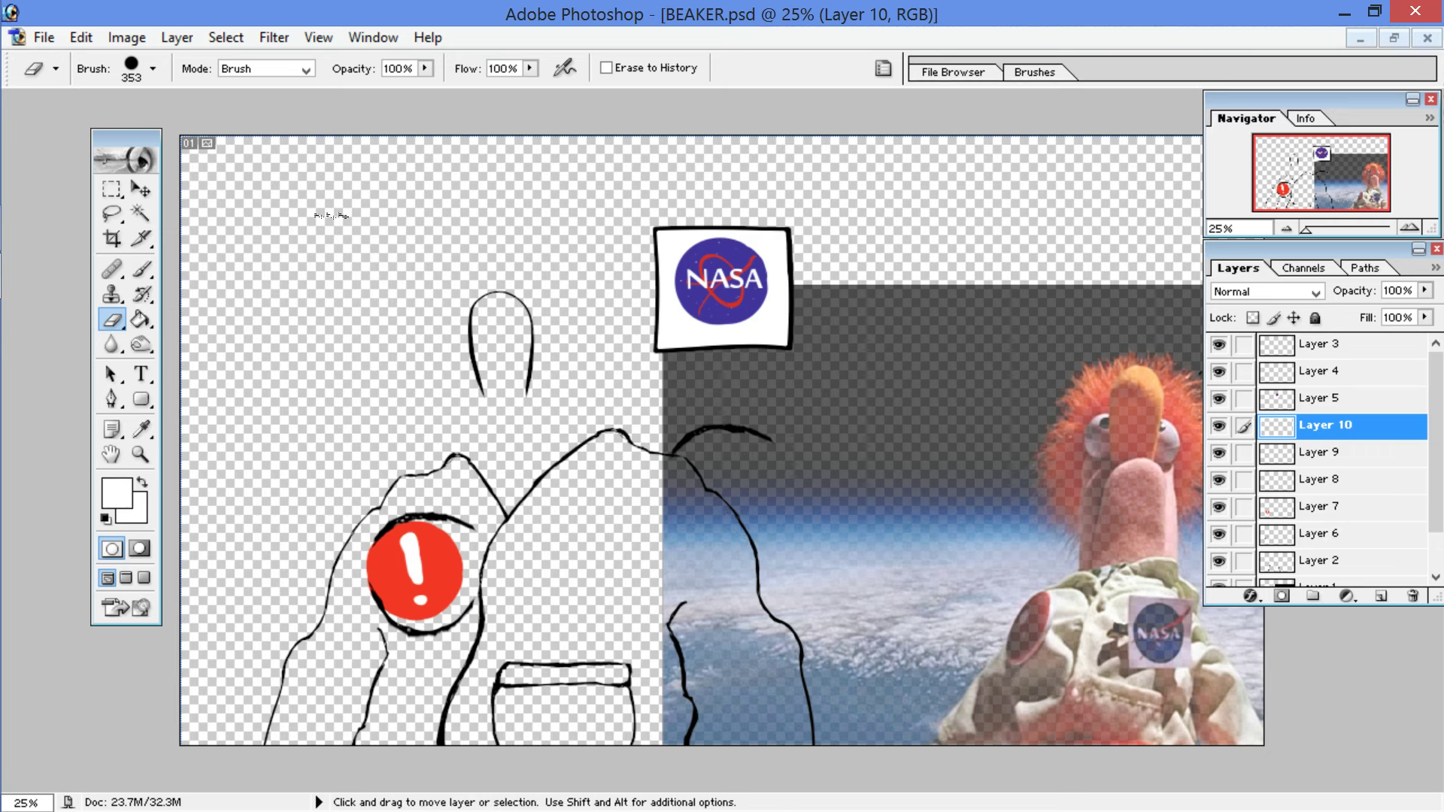
{"action": "key", "text": "ctrl+t"}
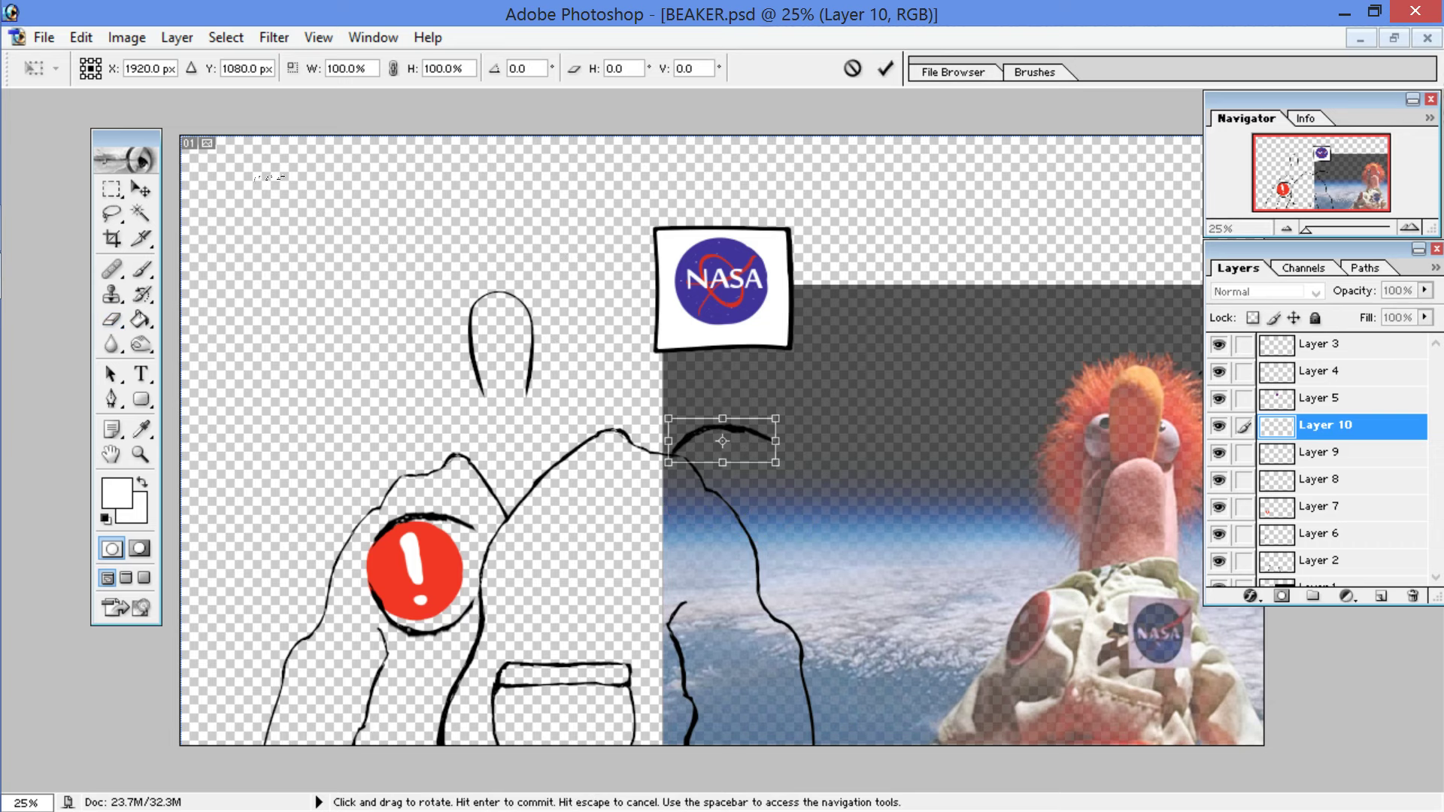
{"action": "mouse_move", "coordinate": [707, 511]}
{"action": "left_mouse_down"}
{"action": "mouse_move", "coordinate": [542, 389]}
{"action": "mouse_move", "coordinate": [506, 343]}
{"action": "left_mouse_up"}
{"action": "mouse_move", "coordinate": [731, 413]}
{"action": "left_mouse_down"}
{"action": "mouse_move", "coordinate": [665, 471]}
{"action": "mouse_move", "coordinate": [427, 543]}
{"action": "mouse_move", "coordinate": [444, 570]}
{"action": "mouse_move", "coordinate": [454, 532]}
{"action": "mouse_move", "coordinate": [452, 543]}
{"action": "mouse_move", "coordinate": [498, 549]}
{"action": "mouse_move", "coordinate": [483, 533]}
{"action": "left_mouse_up"}
{"action": "key", "text": "Return"}
{"action": "left_click_drag", "start_coordinate": [455, 580], "coordinate": [449, 575]}
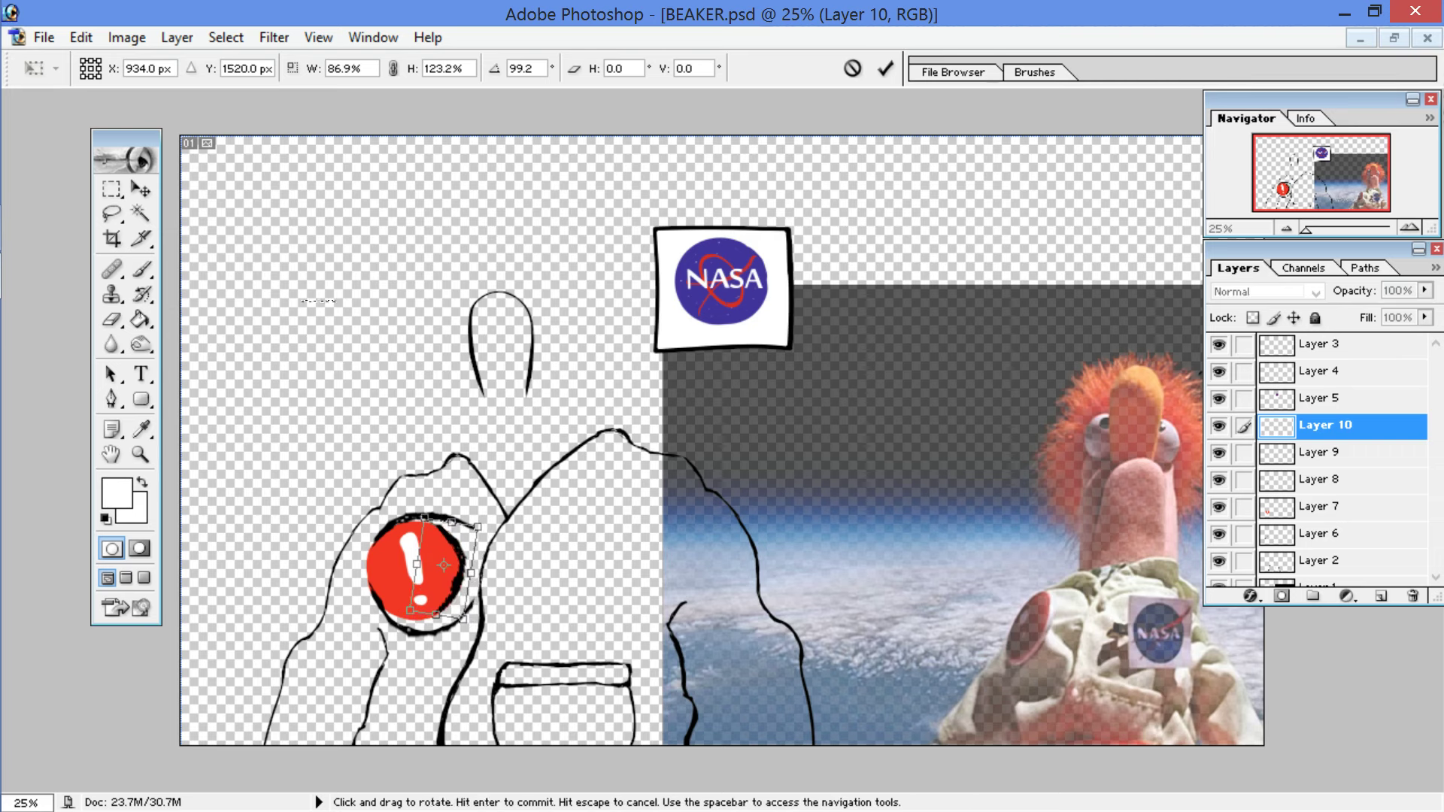
{"action": "mouse_move", "coordinate": [472, 572]}
{"action": "left_mouse_down"}
{"action": "mouse_move", "coordinate": [485, 570]}
{"action": "mouse_move", "coordinate": [472, 573]}
{"action": "left_mouse_up"}
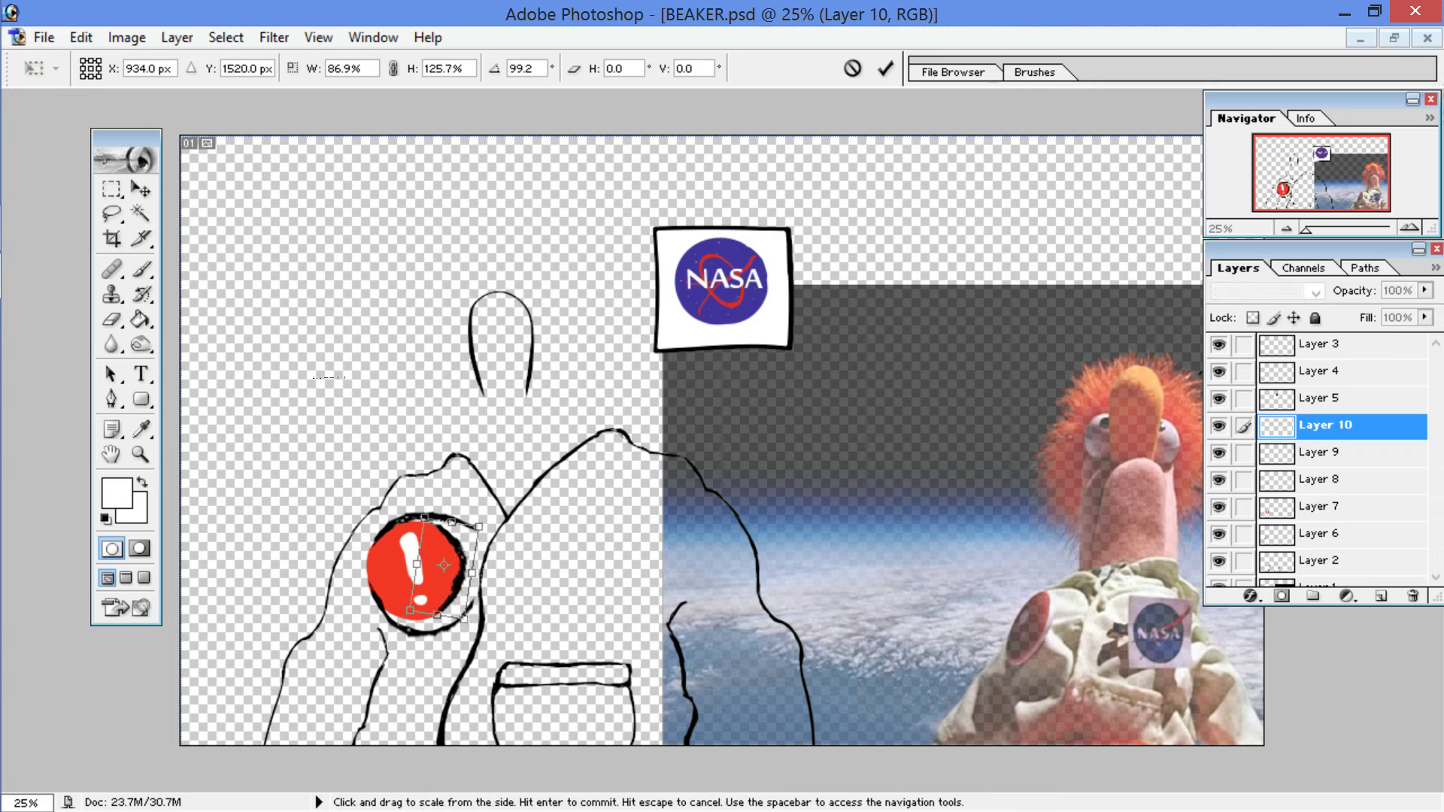
{"action": "left_click", "coordinate": [113, 211]}
{"action": "left_click", "coordinate": [557, 341]}
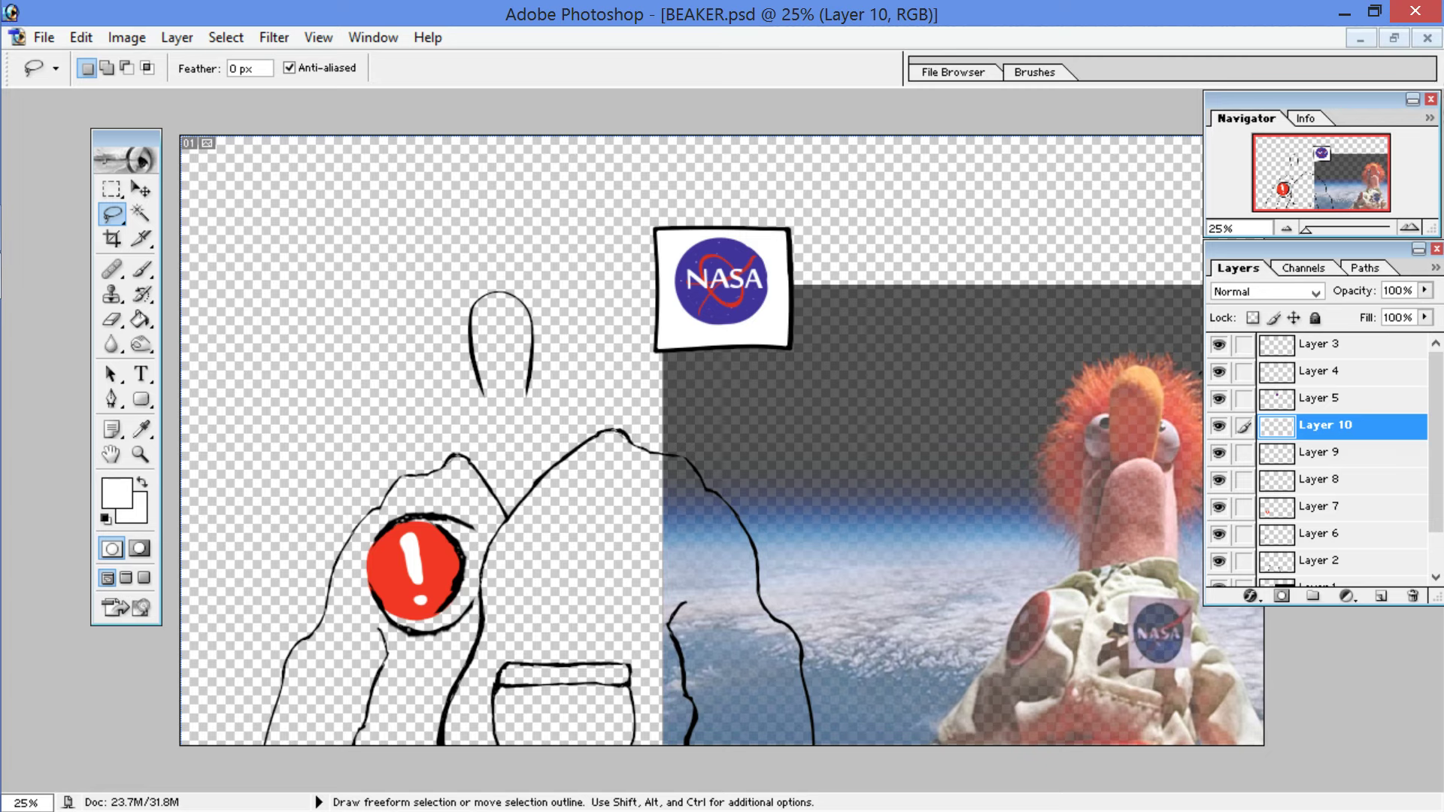
Step: Fill the rough gaps in the patch's upper and right outline arcs with a 9 px black brush
{"action": "key", "text": "ctrl+plus"}
{"action": "key", "text": "ctrl+plus"}
{"action": "key", "text": "ctrl+plus"}
{"action": "mouse_move", "coordinate": [30, 436]}
{"action": "left_mouse_down"}
{"action": "mouse_move", "coordinate": [648, 245]}
{"action": "mouse_move", "coordinate": [761, 248]}
{"action": "left_mouse_up"}
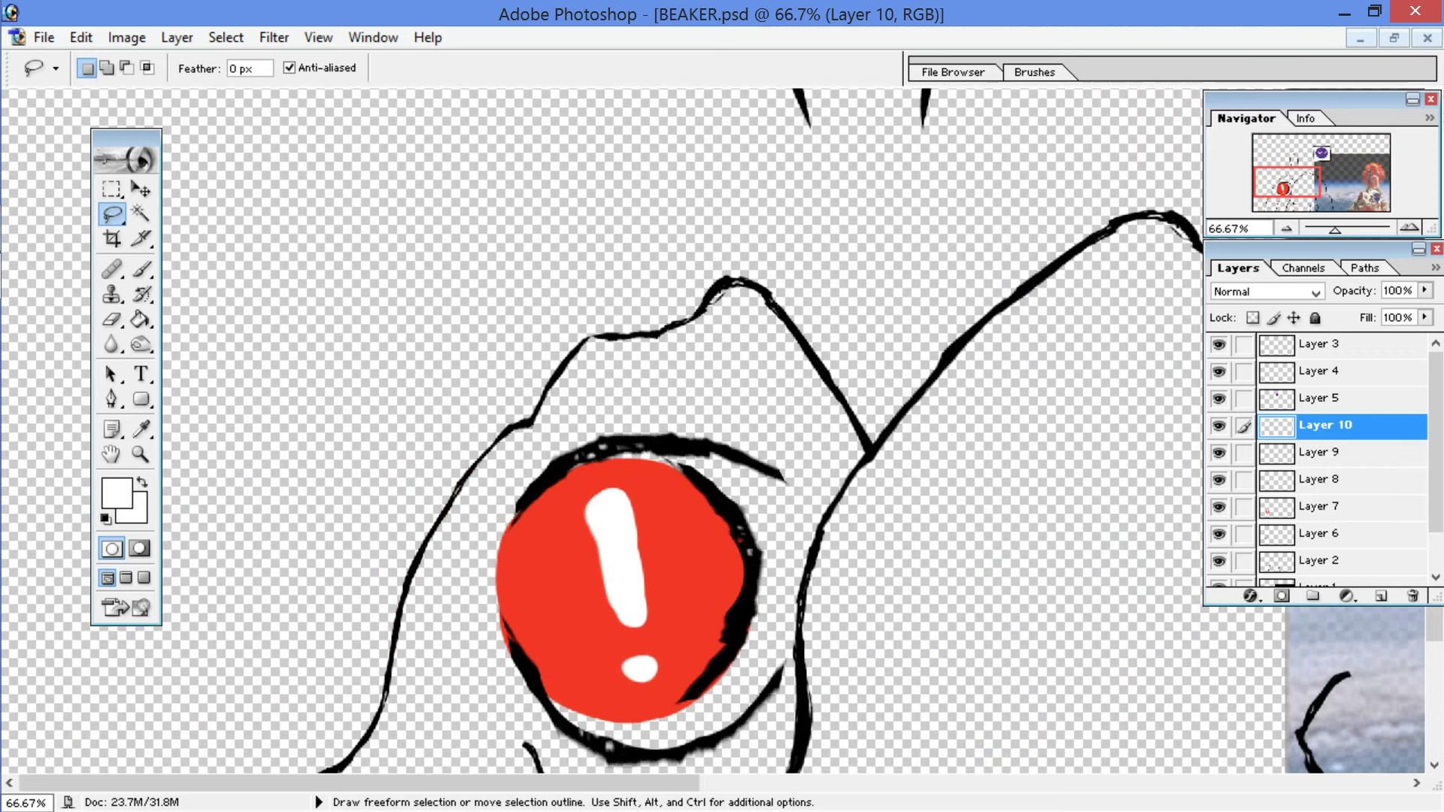
{"action": "left_click", "coordinate": [142, 269]}
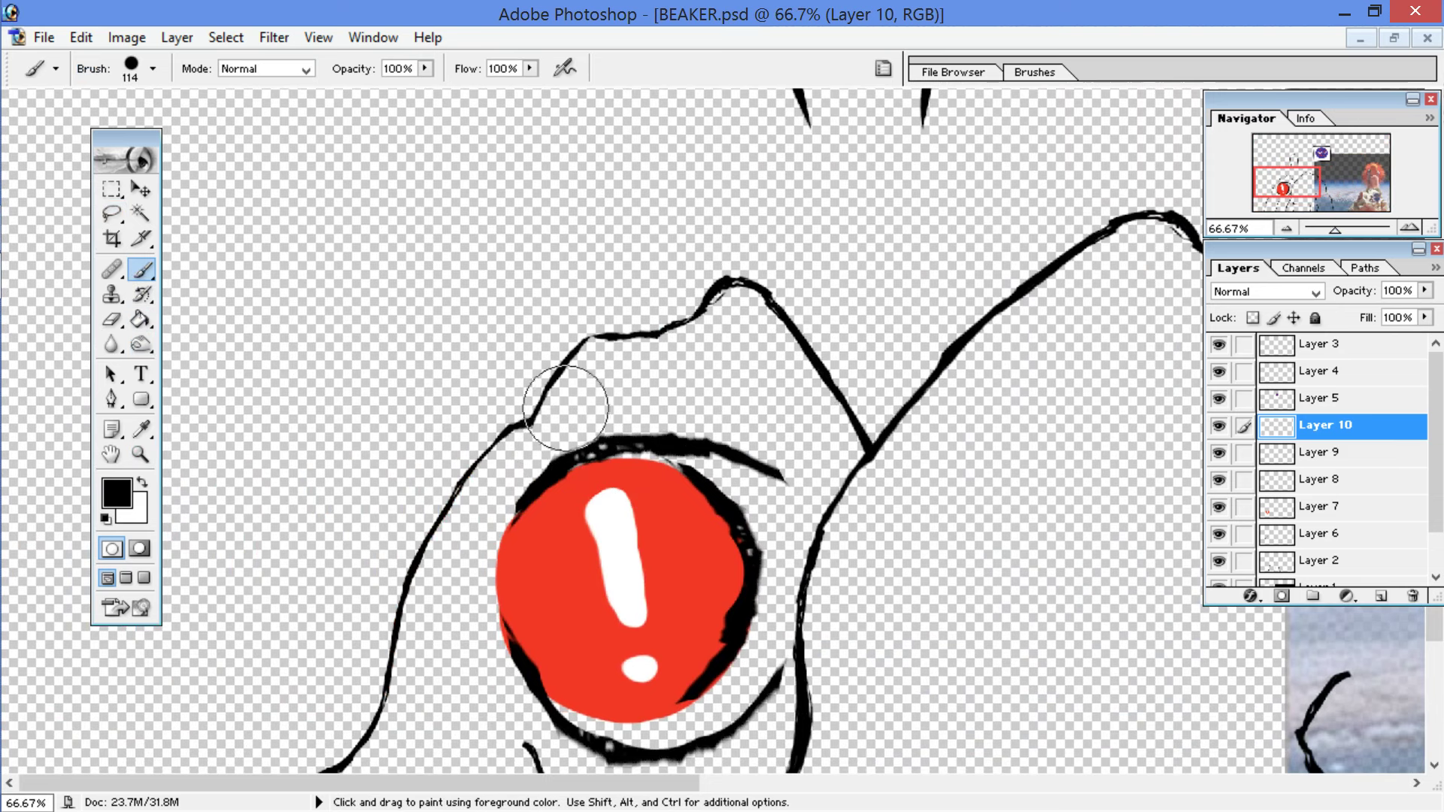
{"action": "left_click", "coordinate": [153, 70]}
{"action": "left_click", "coordinate": [131, 254]}
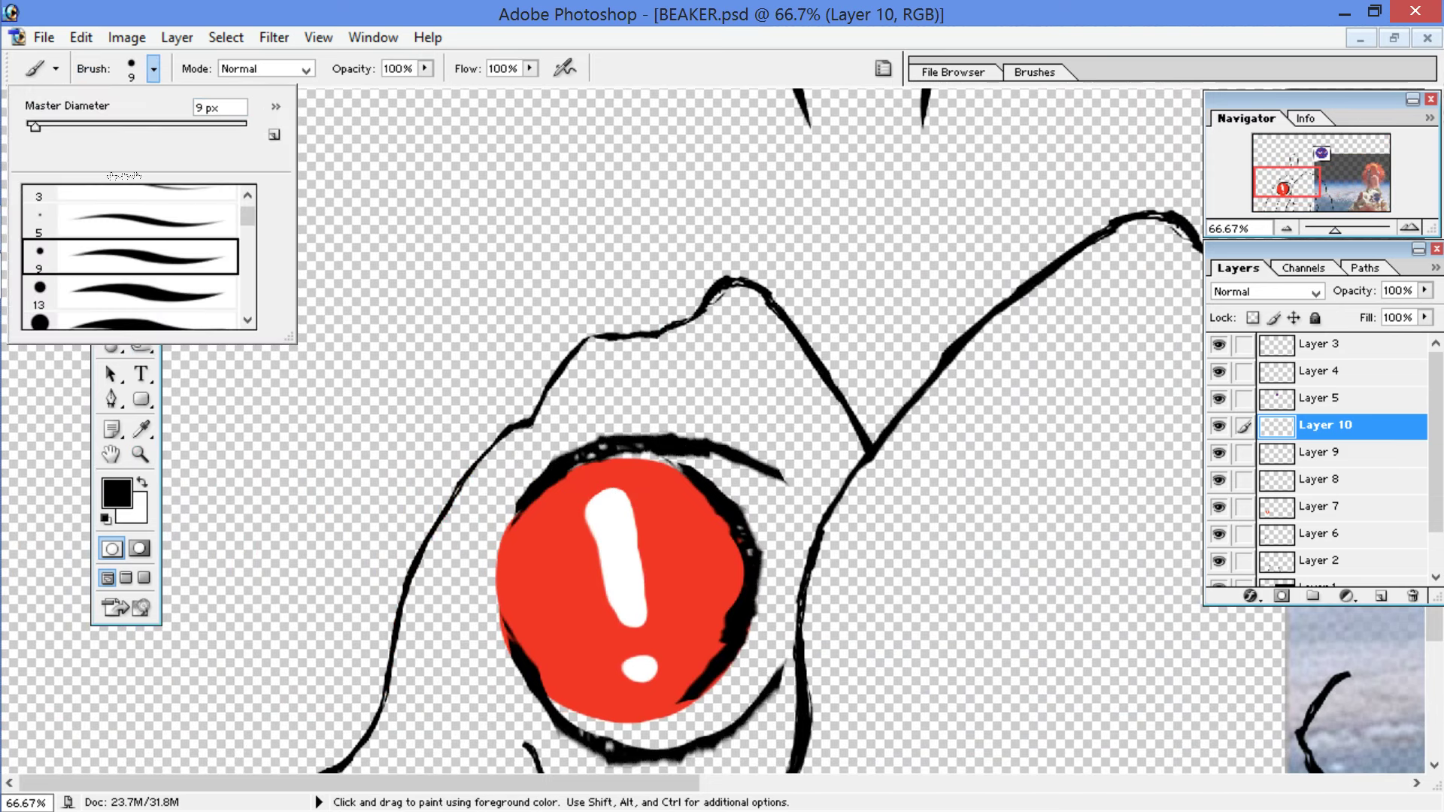
{"action": "left_click", "coordinate": [557, 469]}
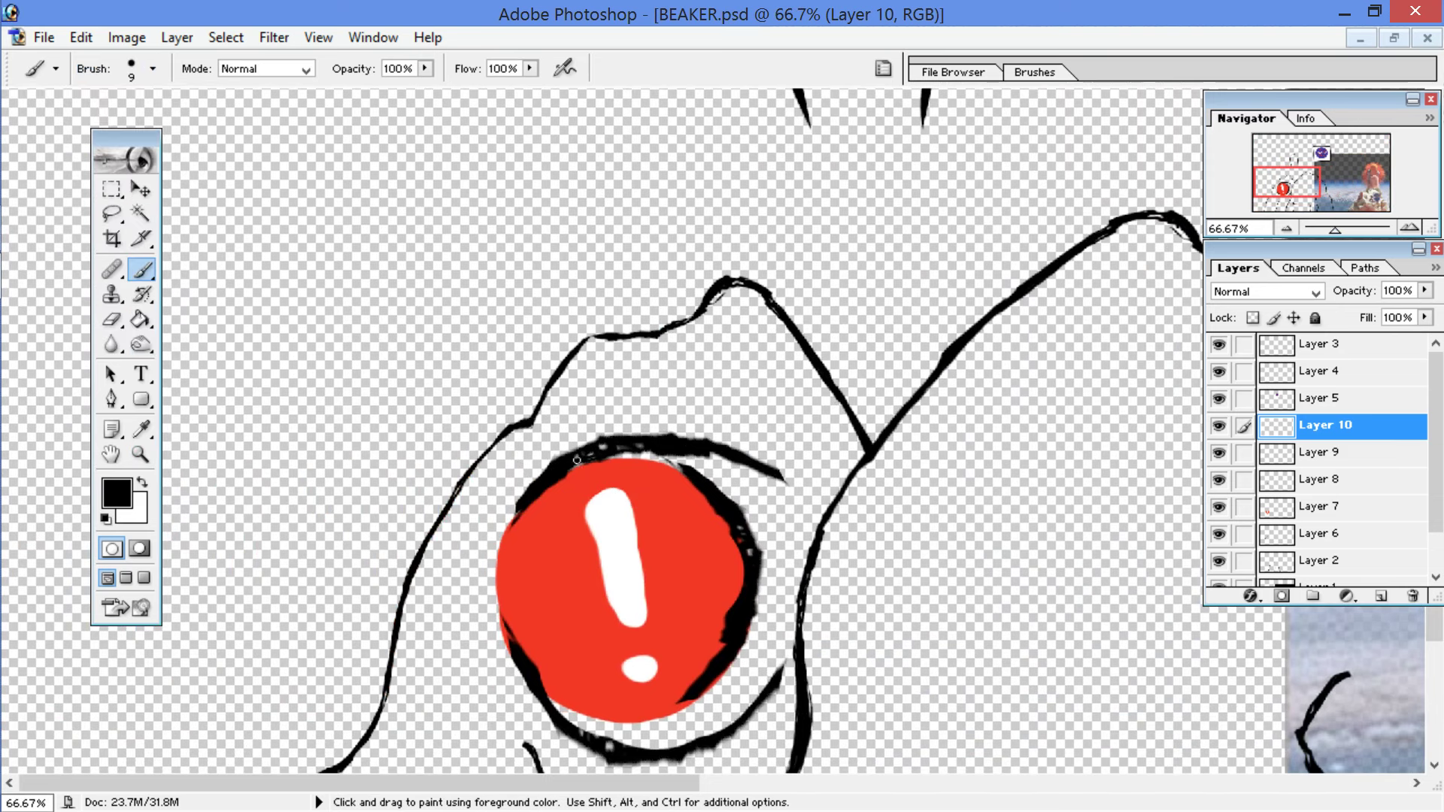
{"action": "left_click_drag", "start_coordinate": [678, 450], "coordinate": [781, 452]}
{"action": "left_click_drag", "start_coordinate": [723, 638], "coordinate": [740, 637]}
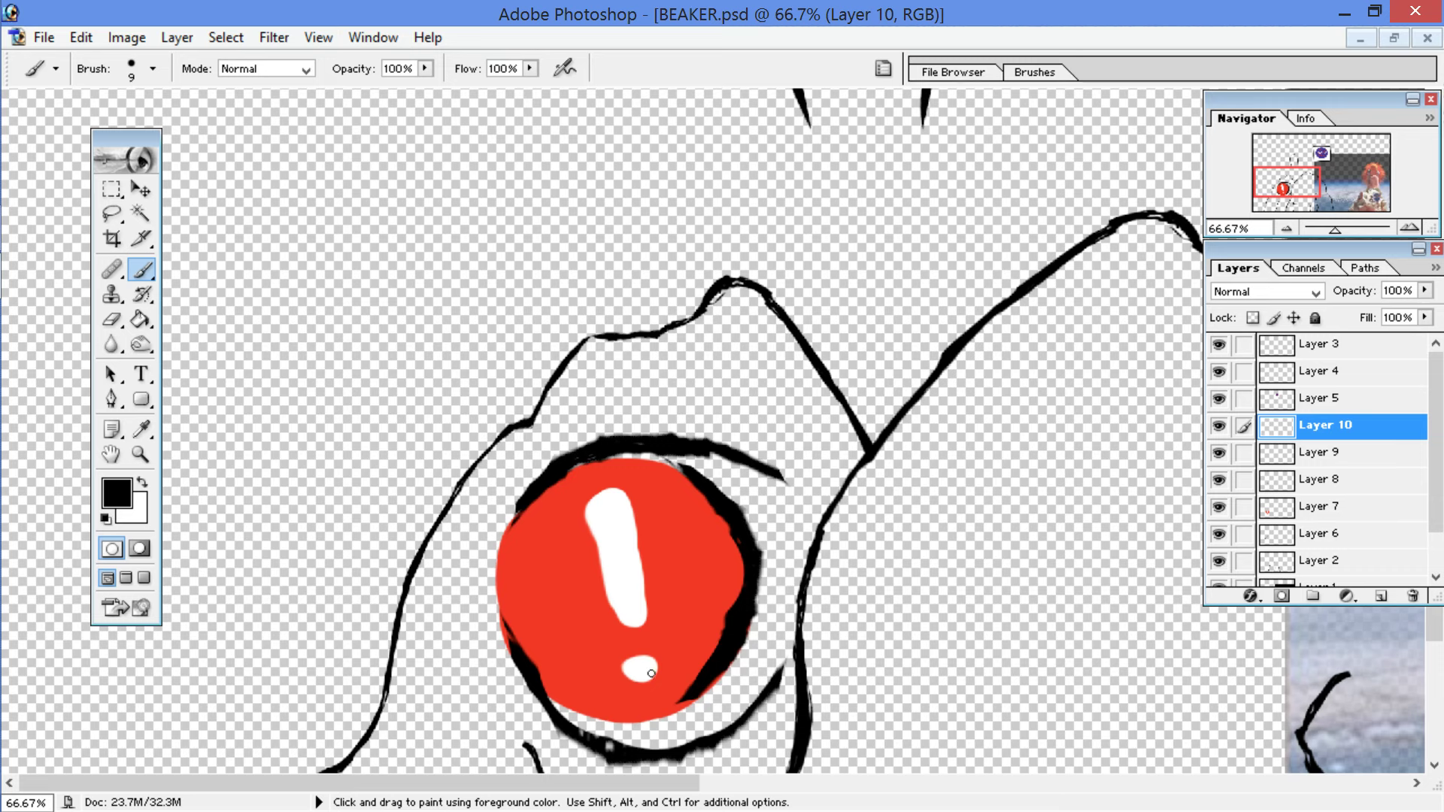
Step: Set the foreground color to white and add the text "press here" in a text box across the red patch
{"action": "left_click", "coordinate": [117, 493]}
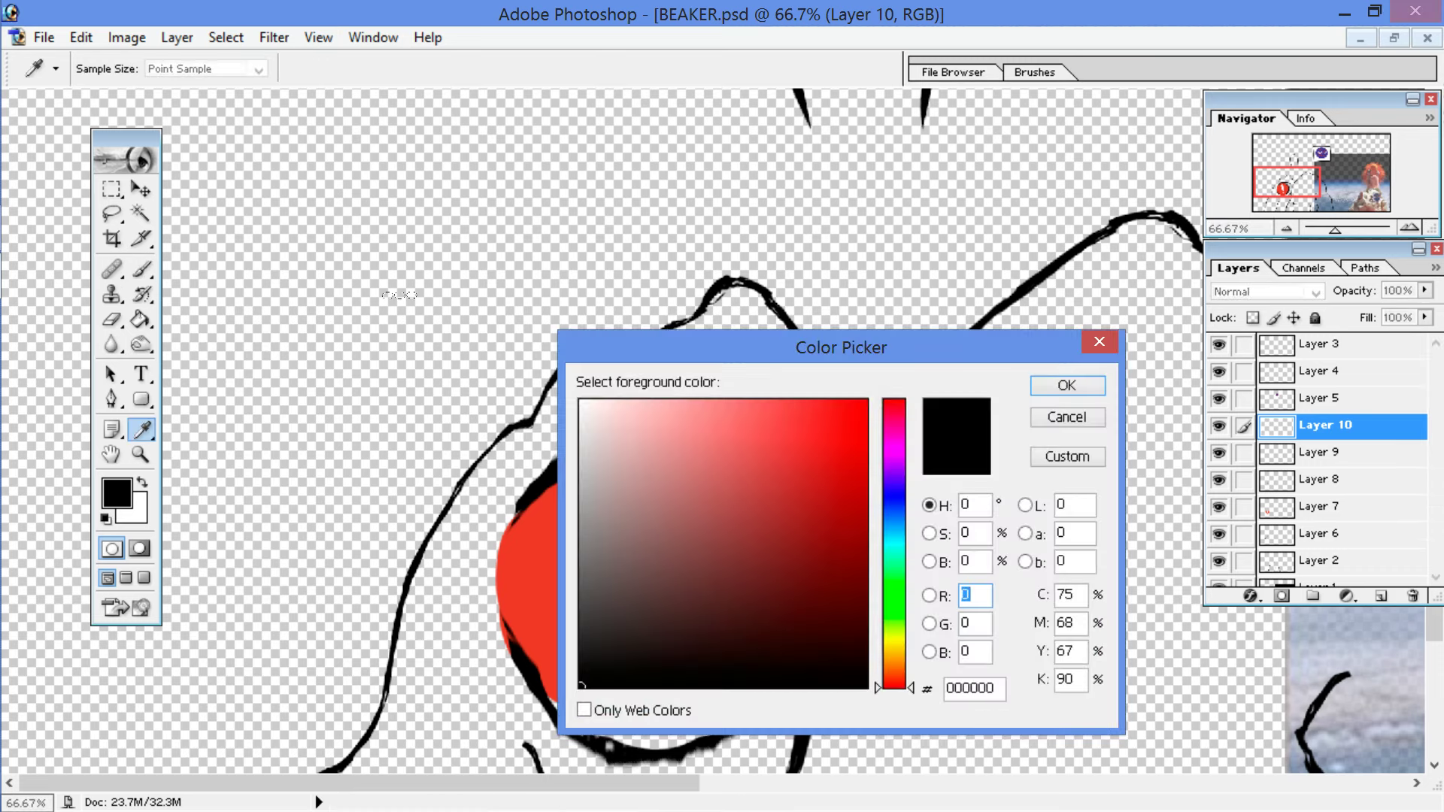
{"action": "left_click", "coordinate": [647, 242]}
{"action": "left_click", "coordinate": [1065, 386]}
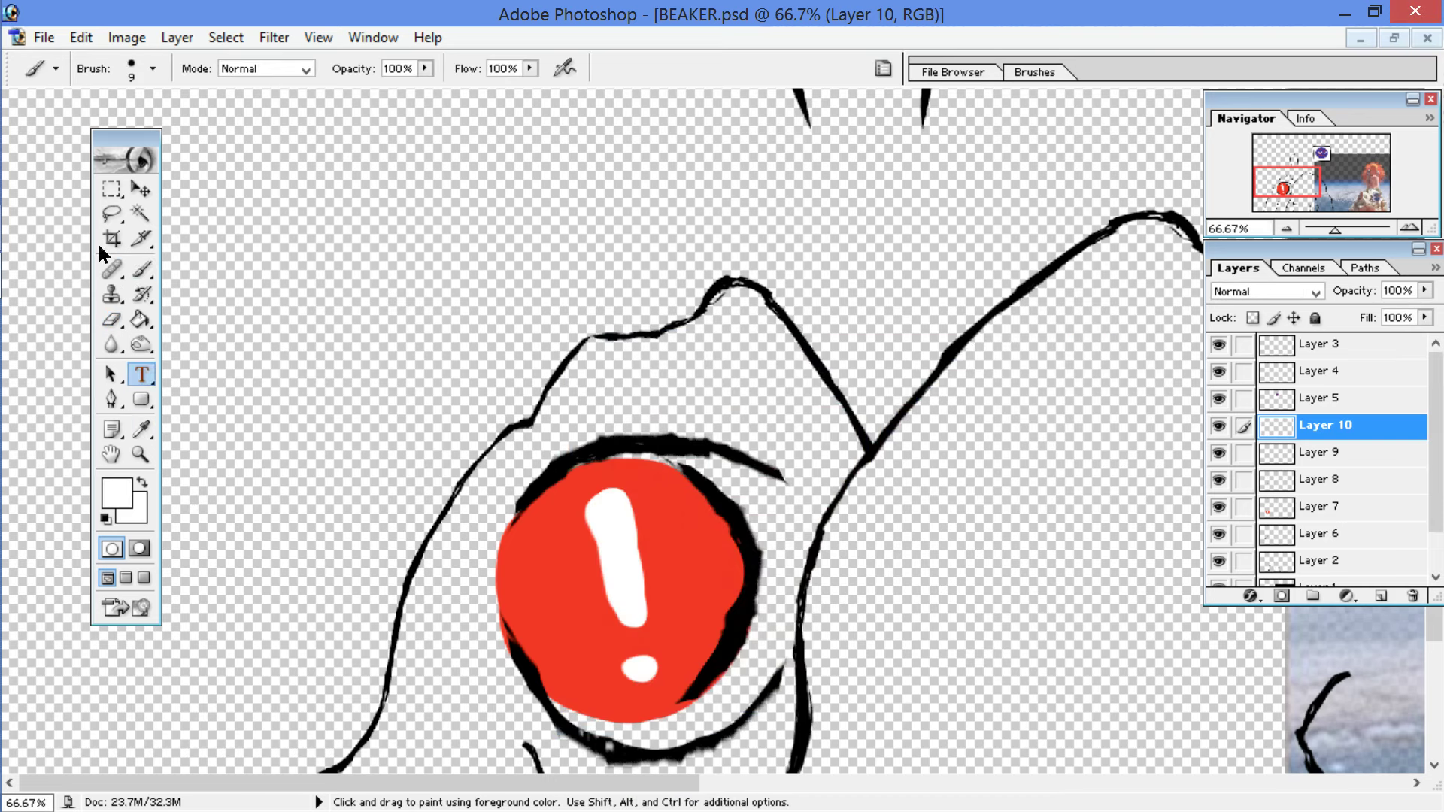
{"action": "left_click", "coordinate": [141, 374]}
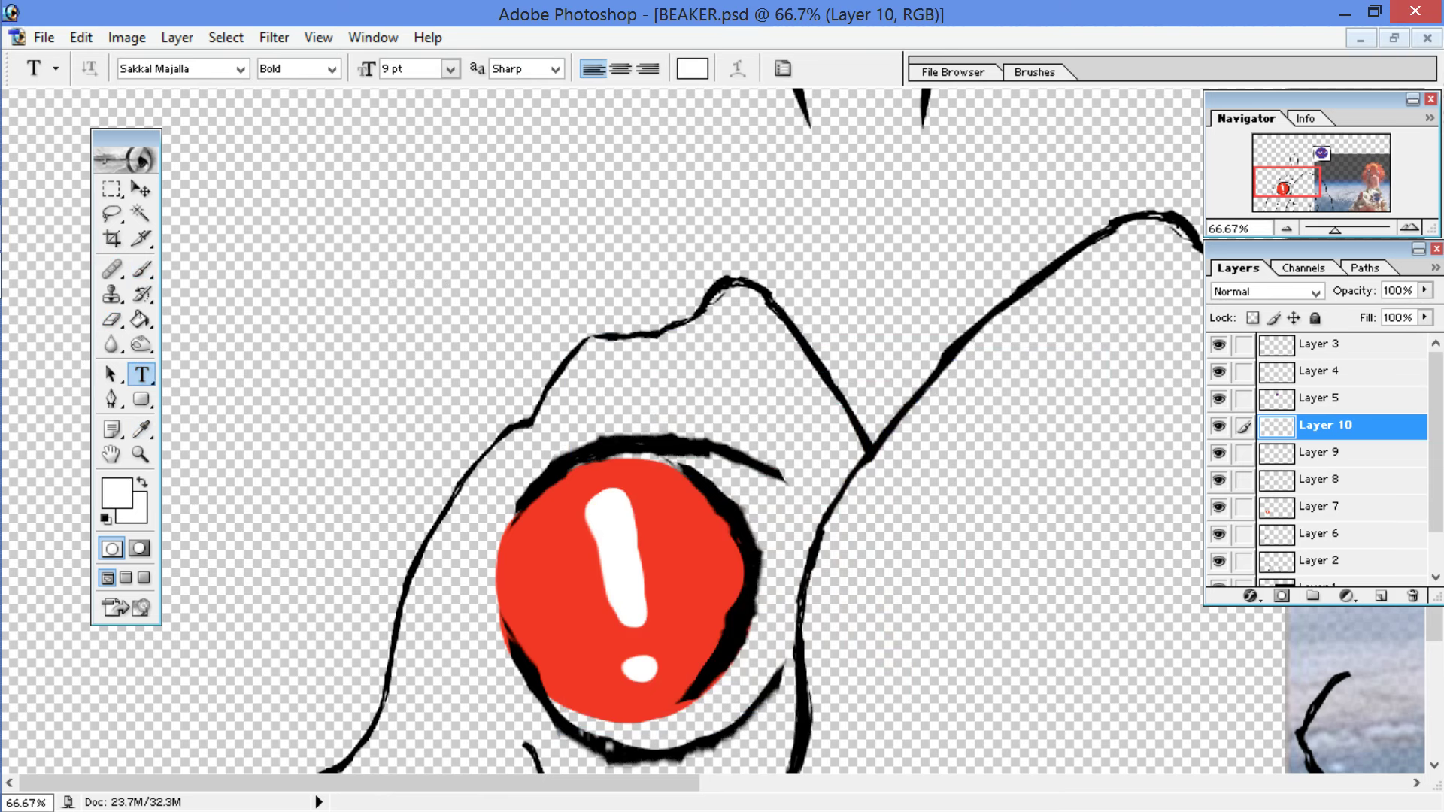
{"action": "left_click_drag", "start_coordinate": [580, 563], "coordinate": [827, 649]}
{"action": "type", "text": "E"}
{"action": "type", "text": "ress her"}
{"action": "type", "text": "e"}
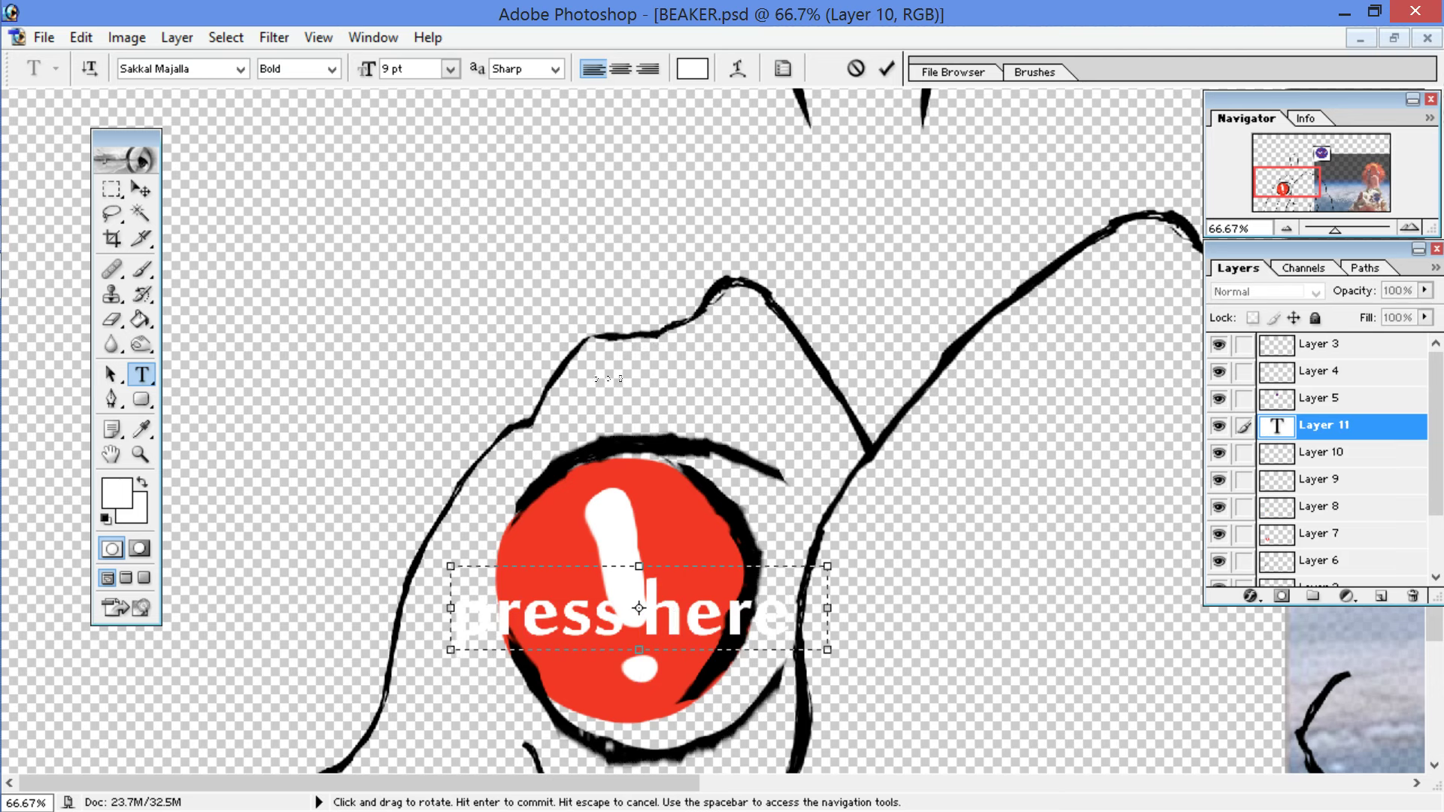
Step: Reduce the "press here" text to 8 pt, widen its text box and space the two words apart around the exclamation mark
{"action": "key", "text": "ctrl+a"}
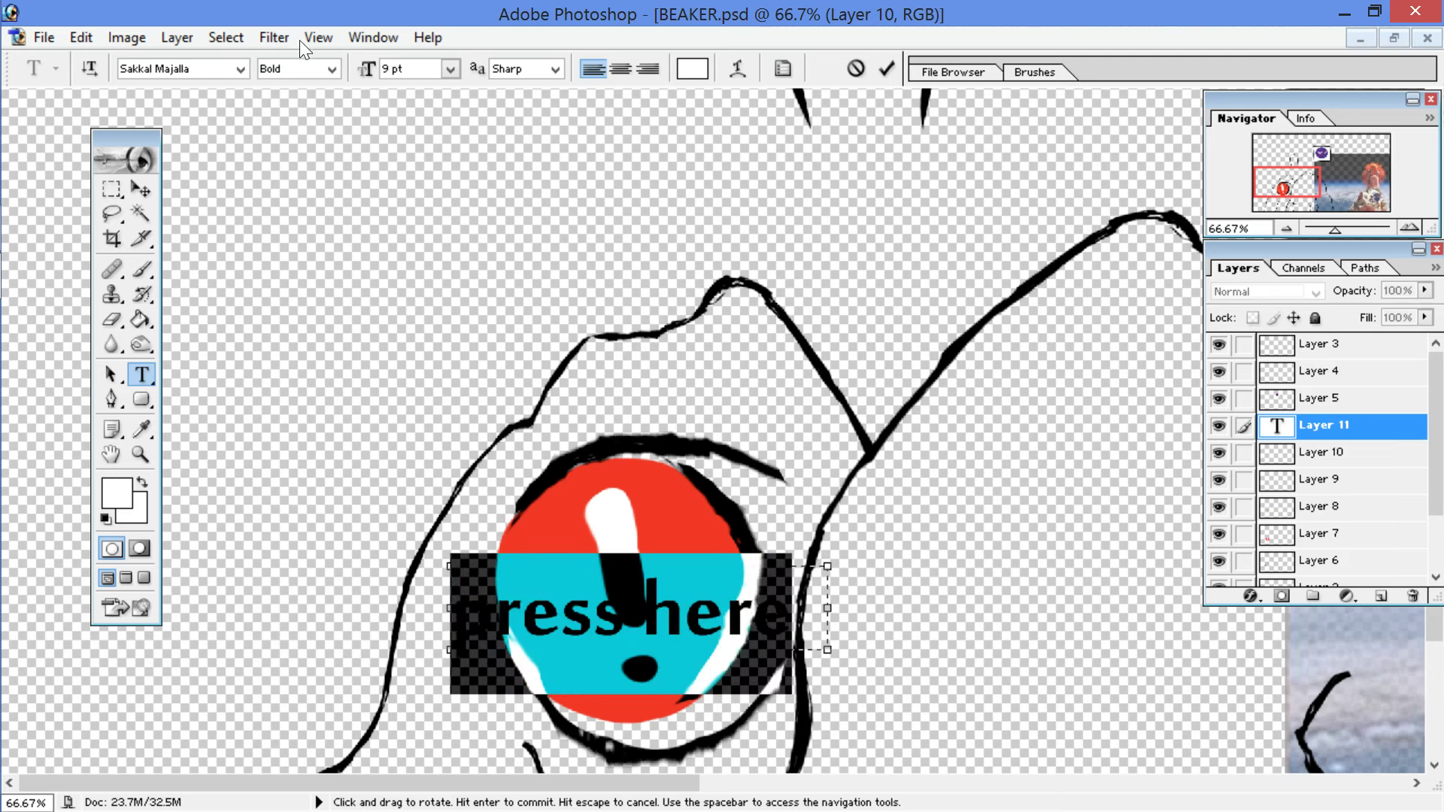
{"action": "left_click", "coordinate": [450, 69]}
{"action": "left_click", "coordinate": [446, 149]}
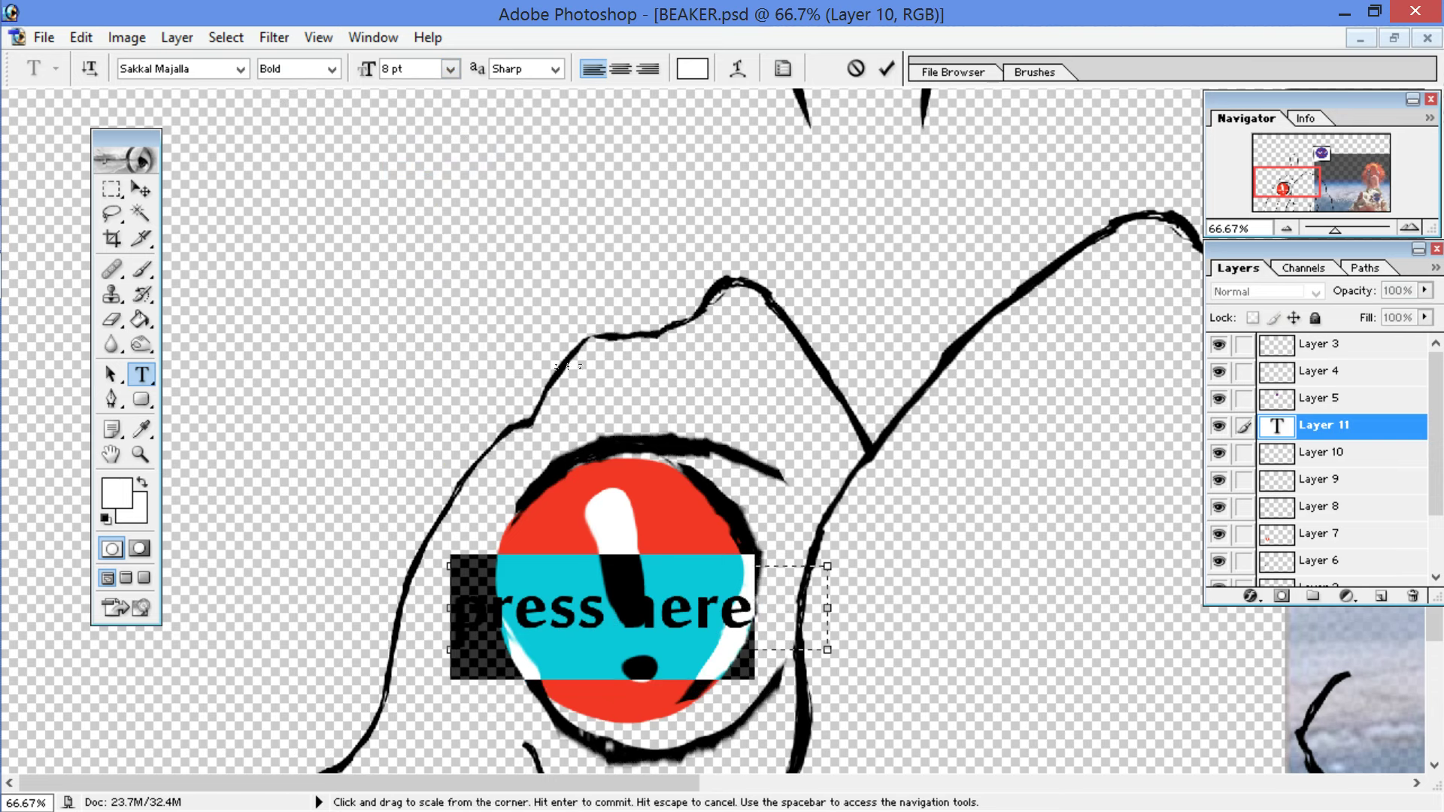
{"action": "left_click", "coordinate": [619, 609]}
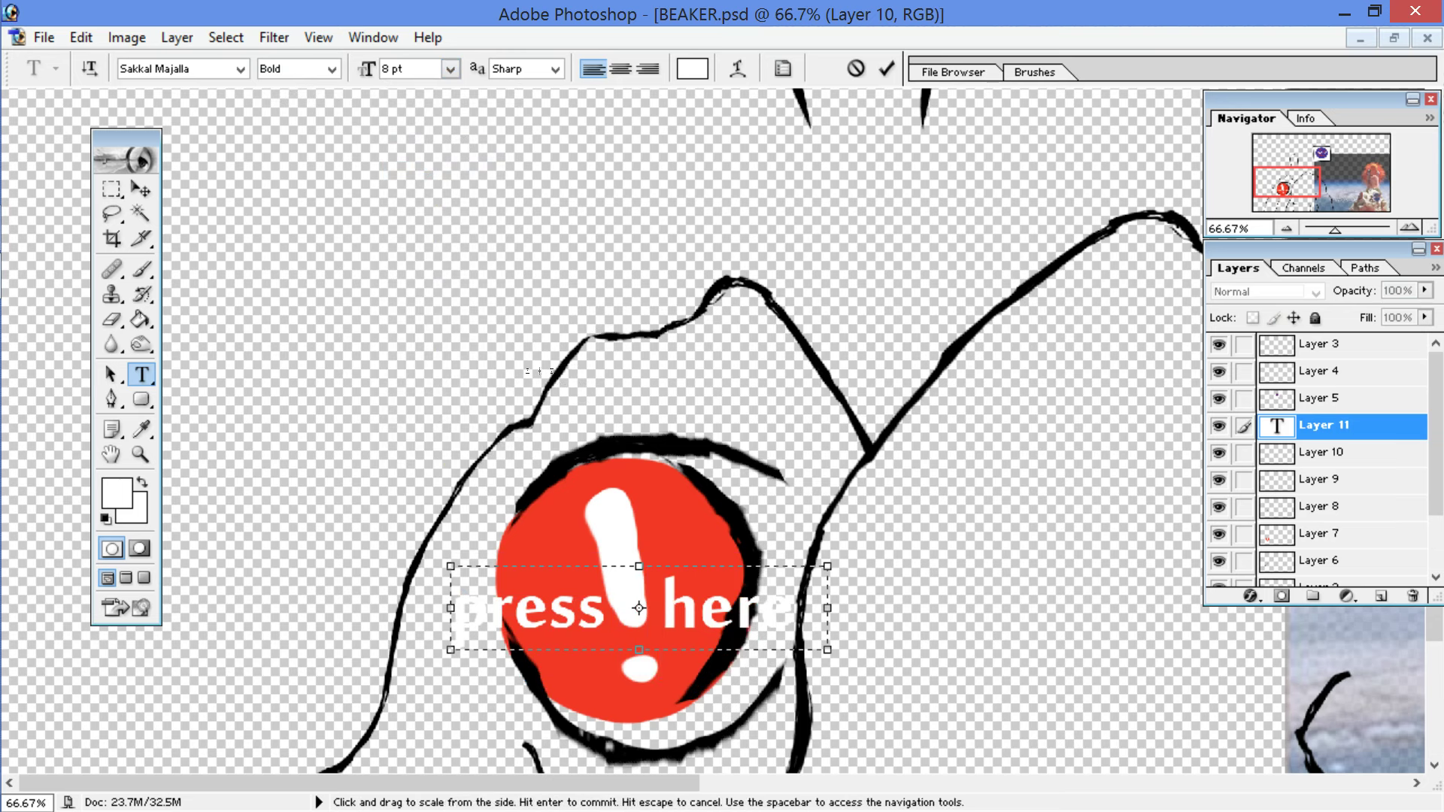
{"action": "left_click_drag", "start_coordinate": [827, 607], "coordinate": [890, 608]}
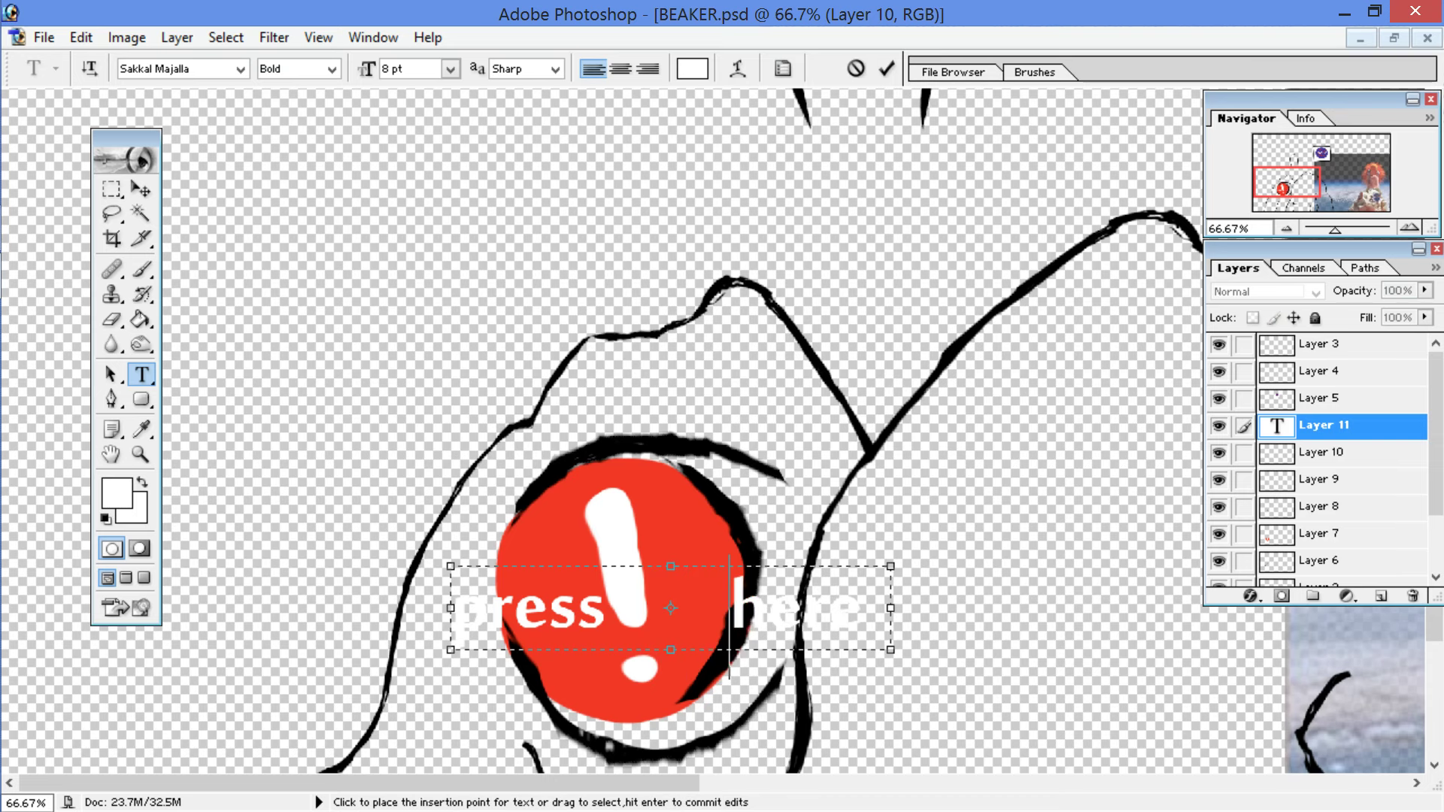
Step: Replace the text with "PRESS HERE" in capitals, keeping a wide gap between the two words
{"action": "left_click", "coordinate": [487, 609]}
{"action": "key", "text": "ctrl+a"}
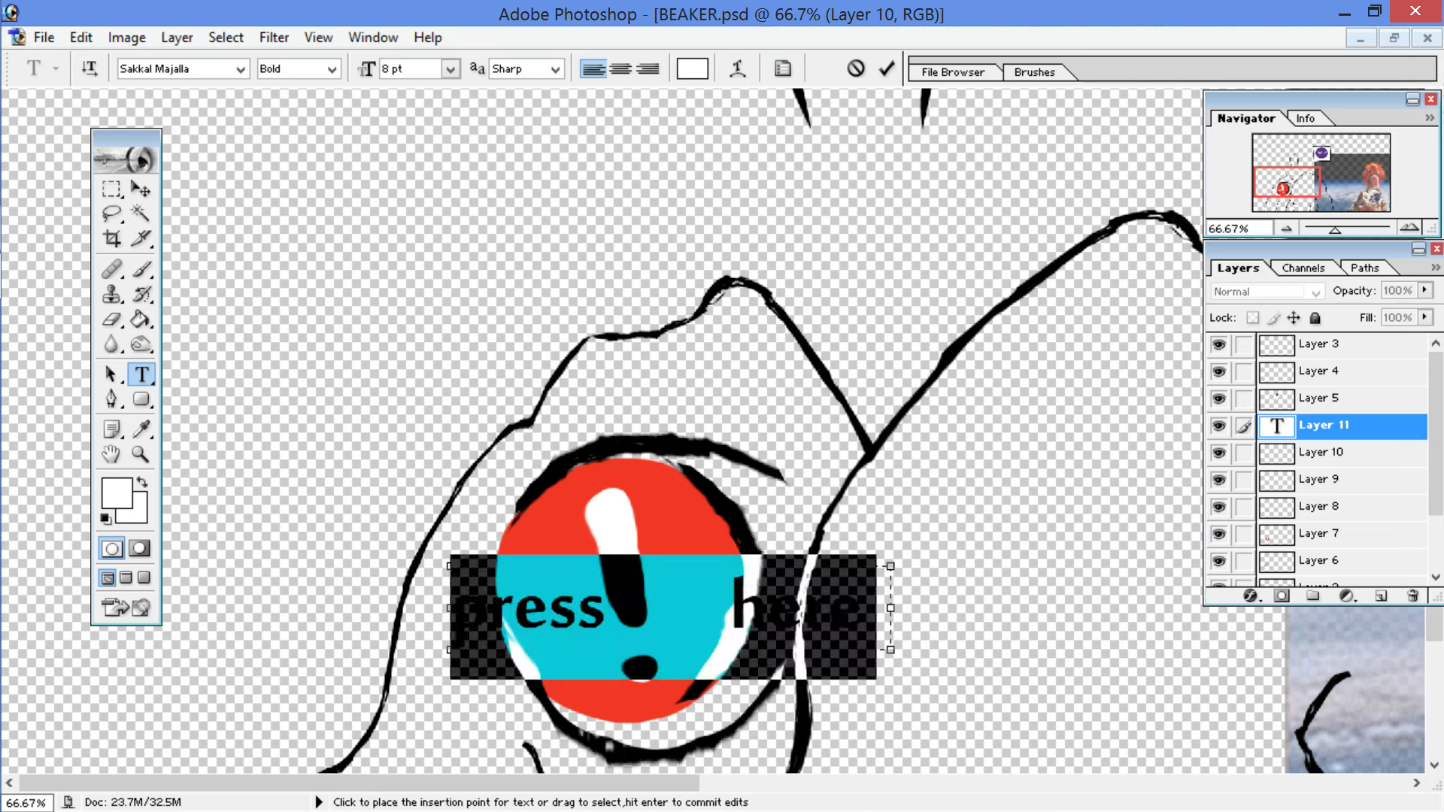
{"action": "type", "text": "PRESS"}
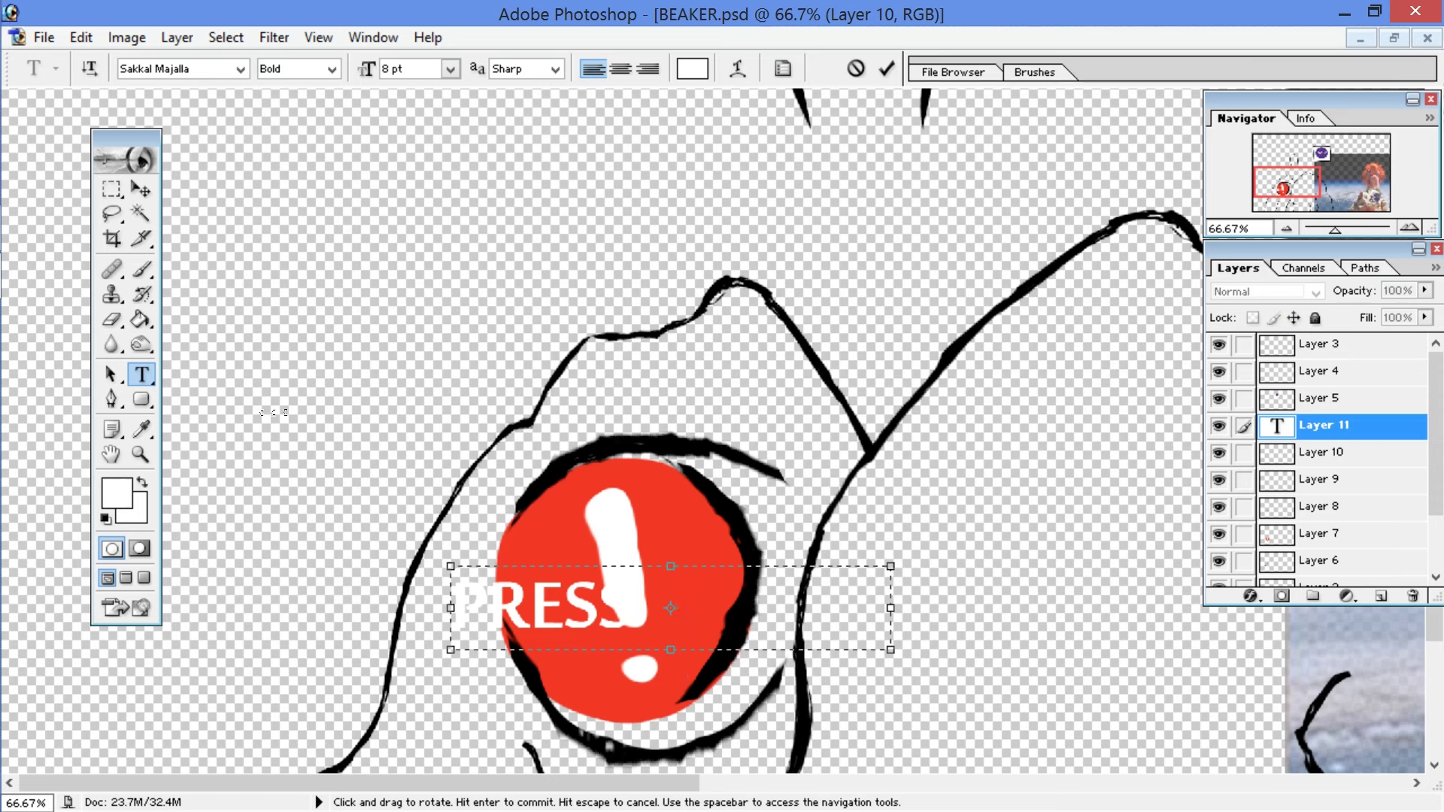
{"action": "type", "text": "HERE"}
{"action": "key", "text": "Left"}
{"action": "key", "text": "Left"}
{"action": "key", "text": "Left"}
{"action": "key", "text": "Left"}
{"action": "key", "text": "Left"}
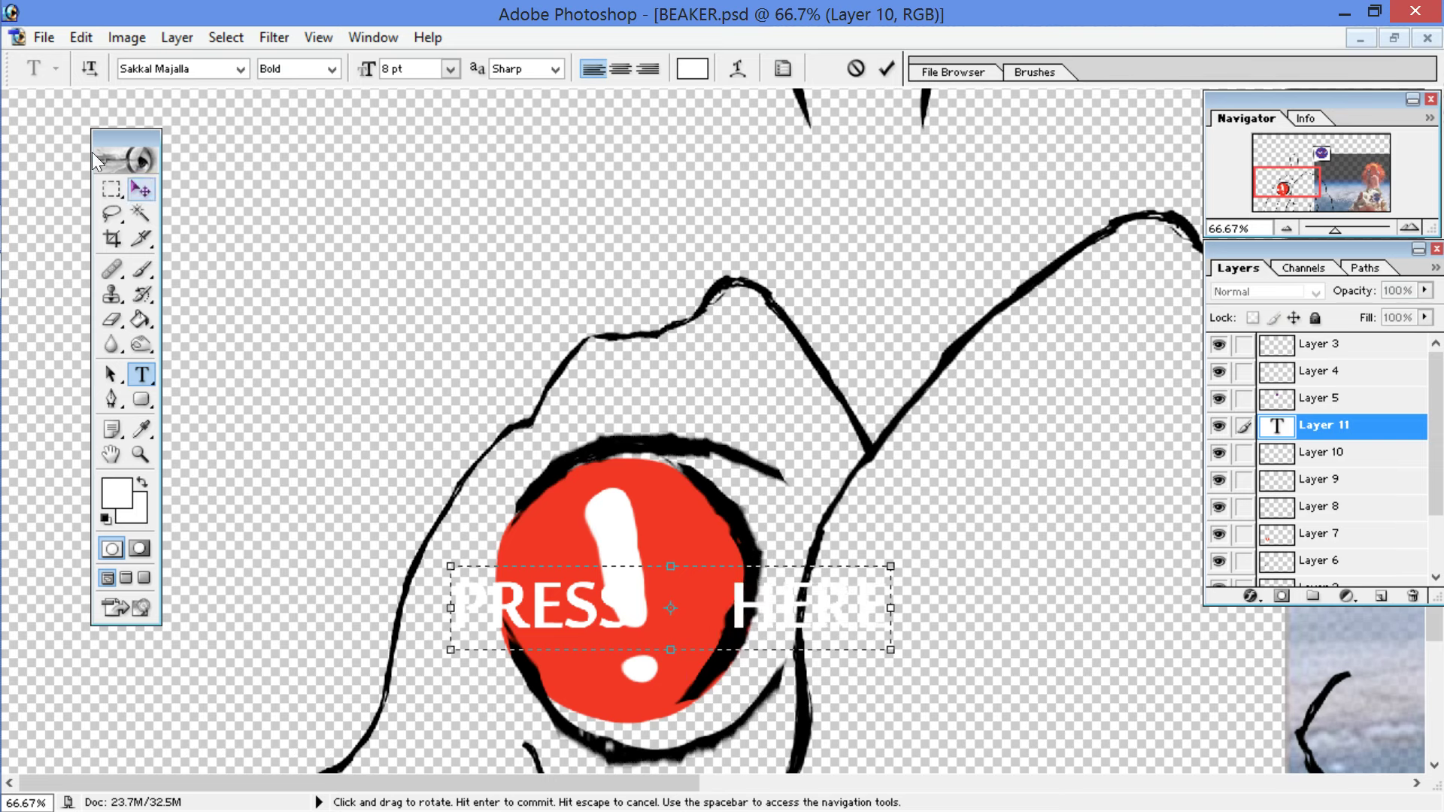
Step: Commit the text and move it up and right so that "PRESS" starts at the red patch's left edge
{"action": "left_click", "coordinate": [112, 214]}
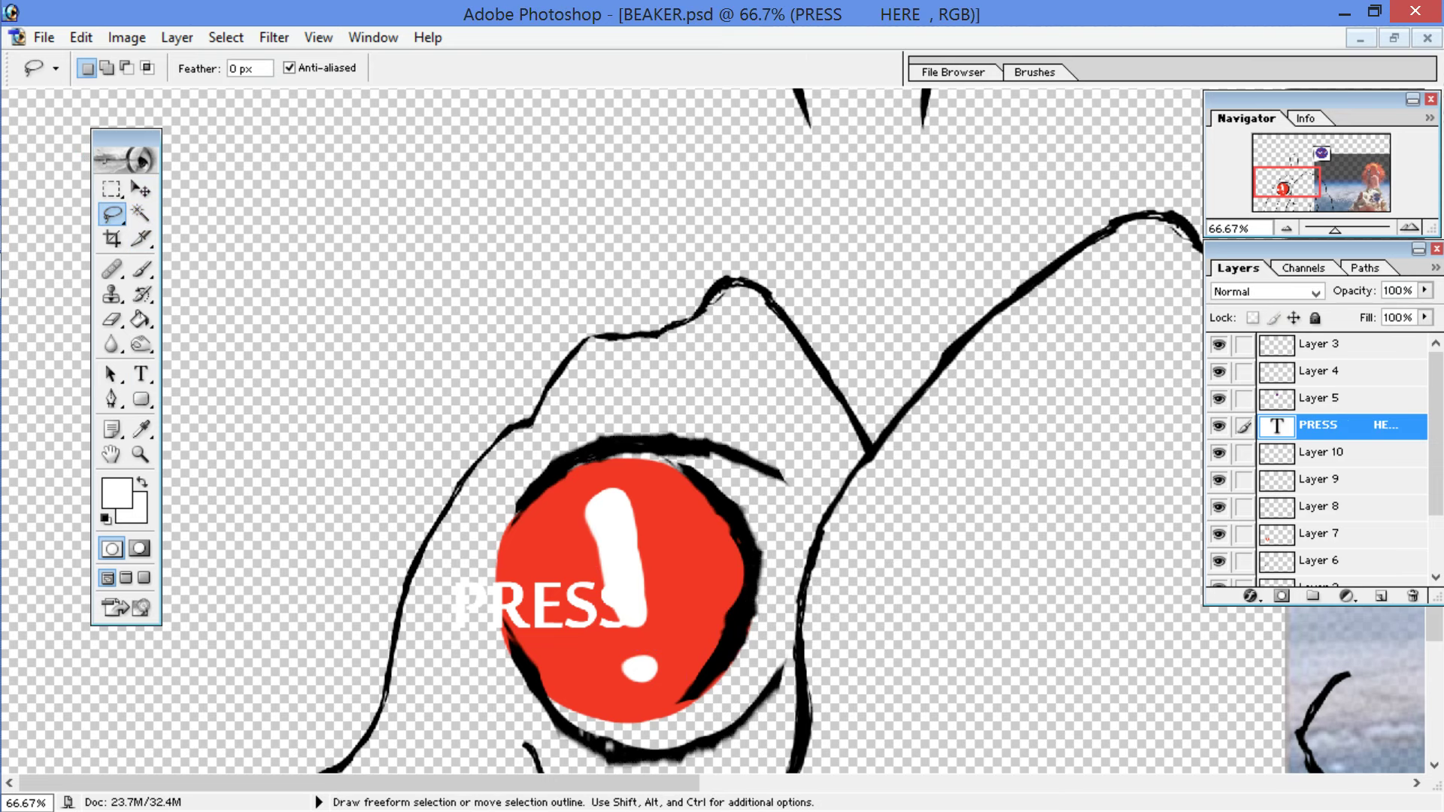
{"action": "left_click", "coordinate": [80, 37]}
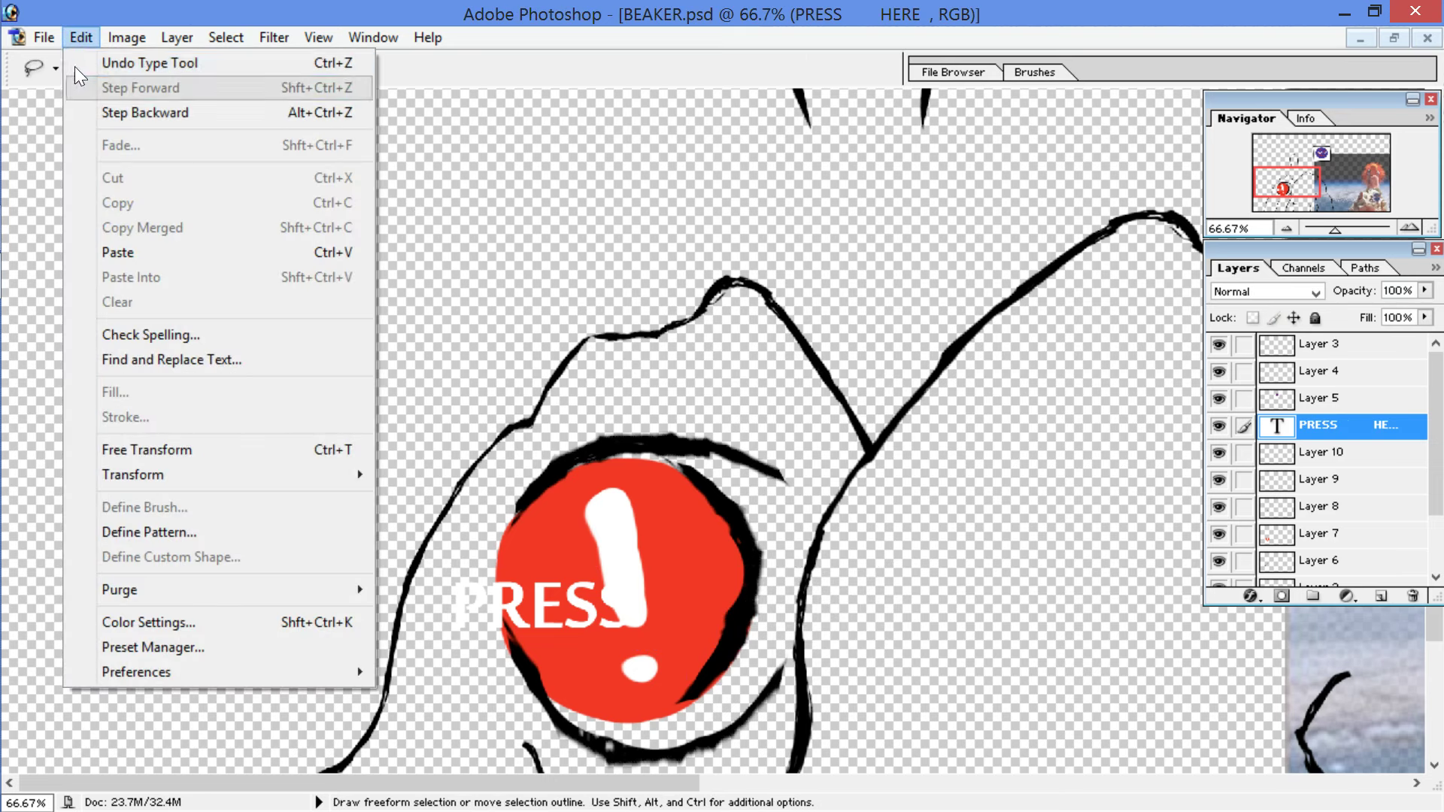
{"action": "left_click", "coordinate": [79, 51]}
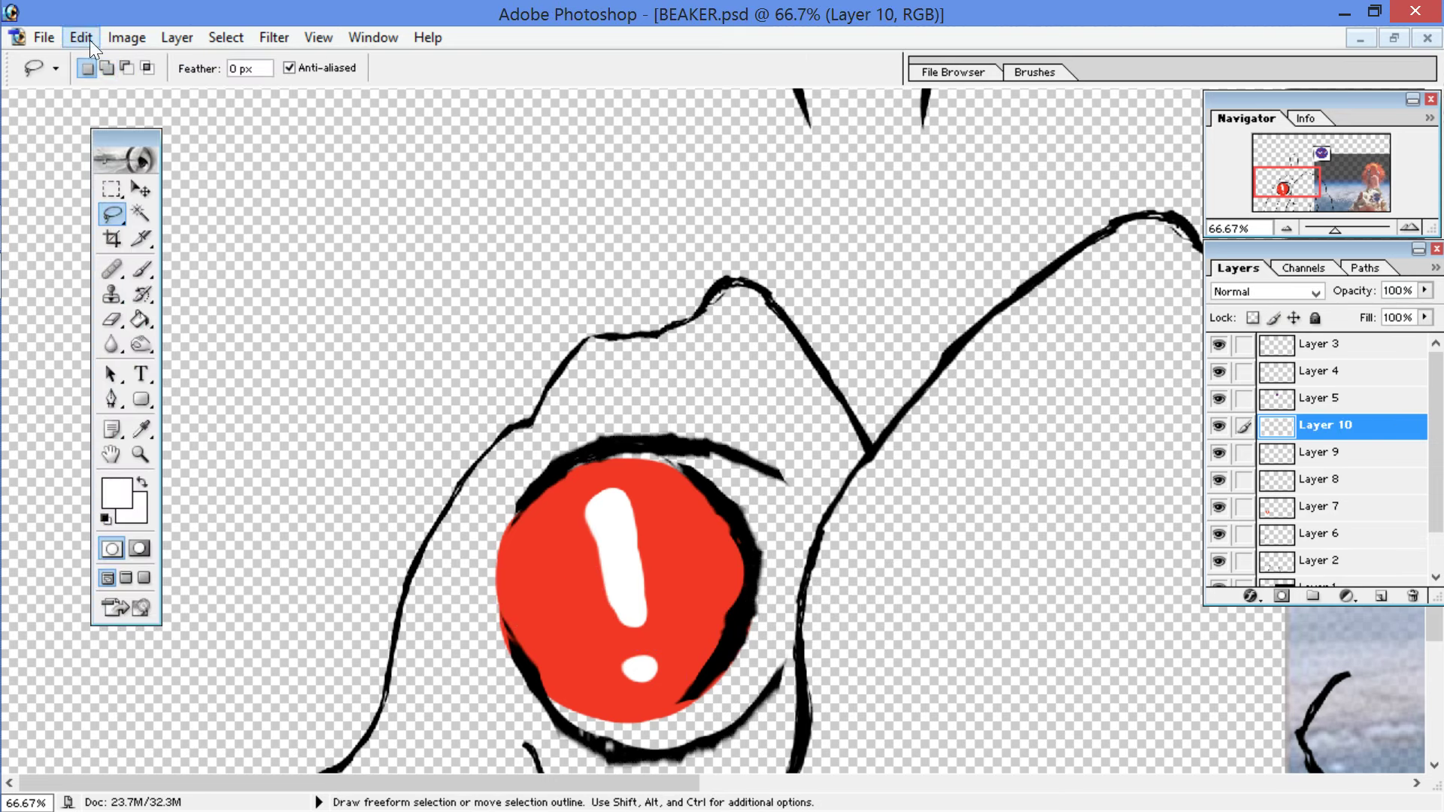
{"action": "left_click", "coordinate": [88, 37]}
{"action": "left_click", "coordinate": [94, 56]}
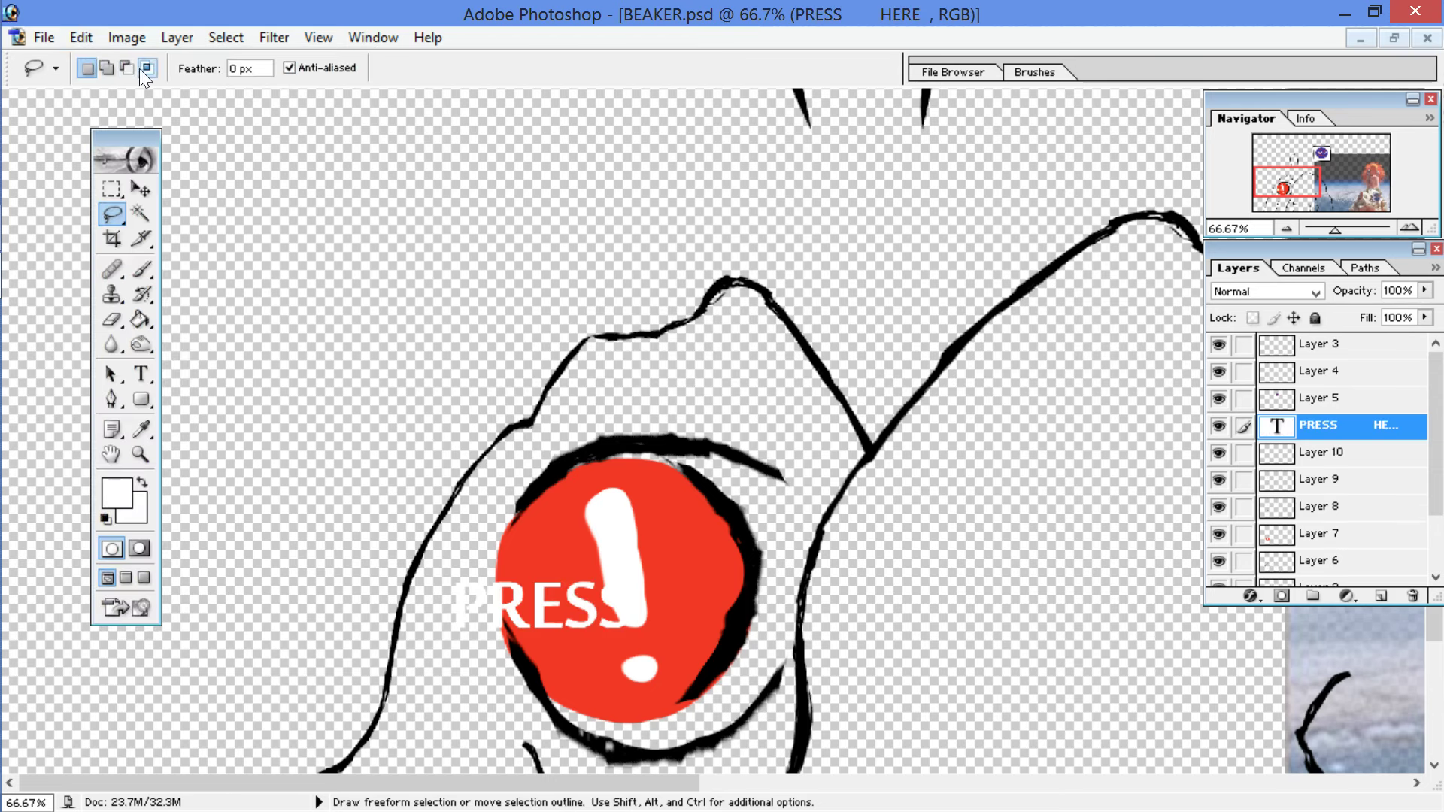
{"action": "left_click", "coordinate": [141, 189]}
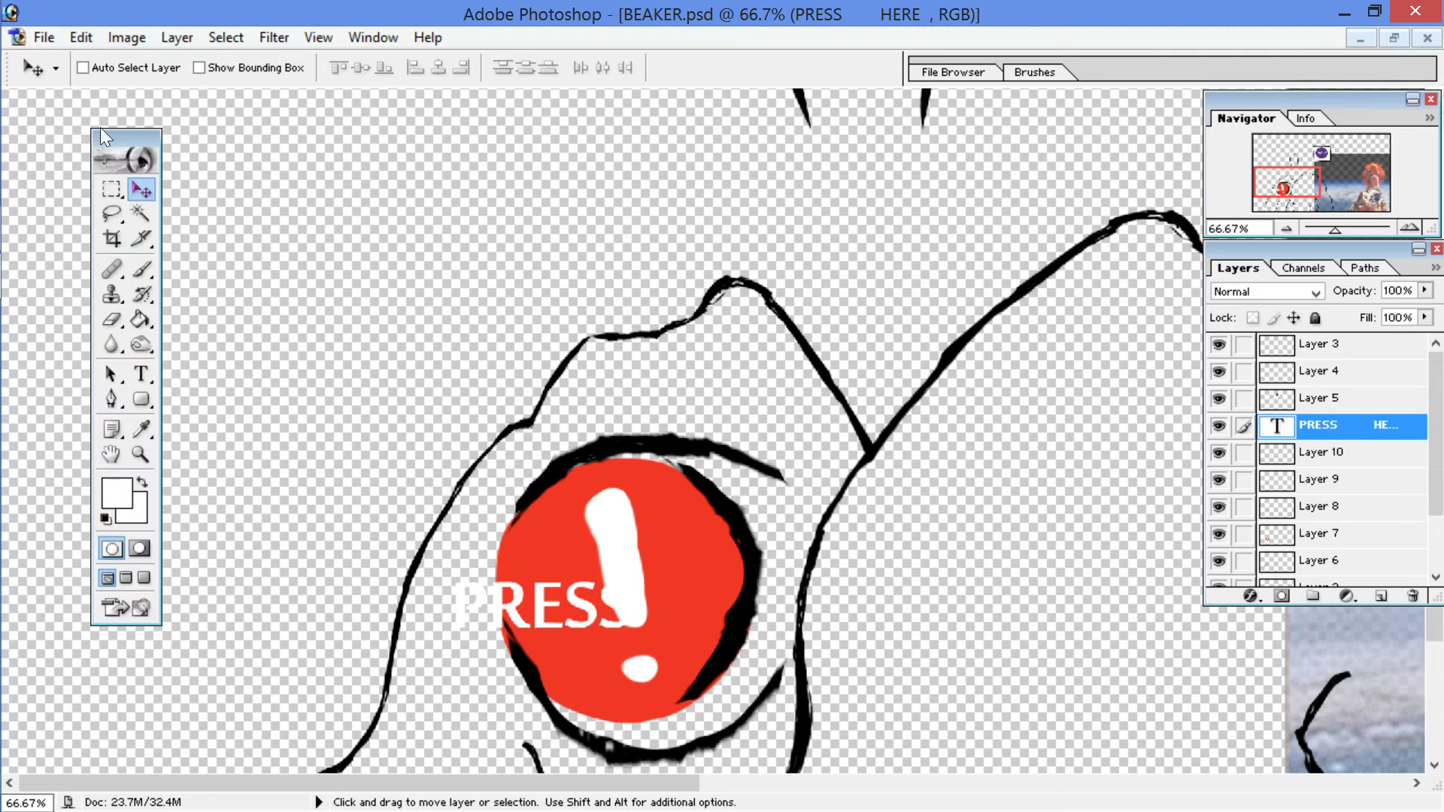
{"action": "left_click_drag", "start_coordinate": [407, 408], "coordinate": [424, 365]}
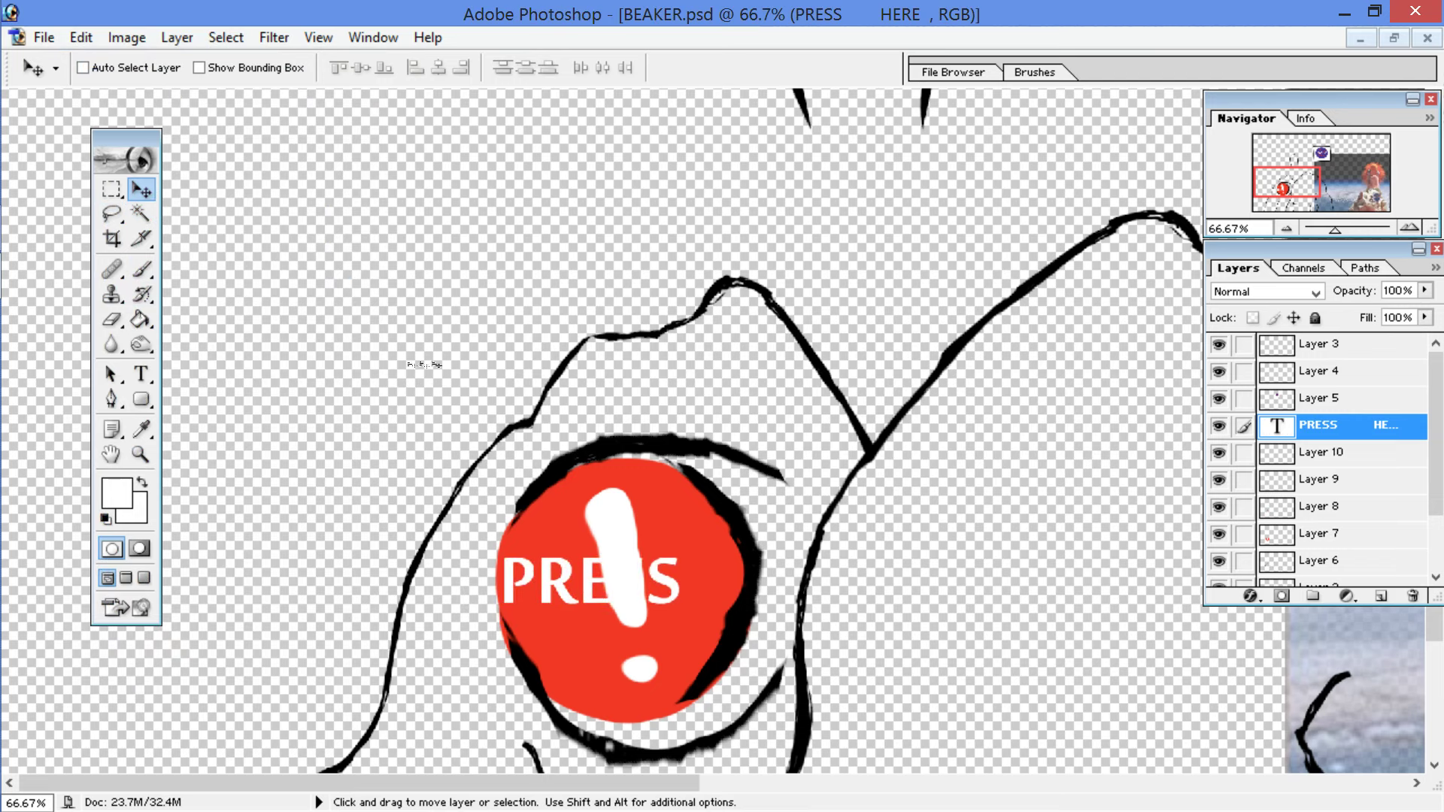
Step: Transform the text layer to 43.5% width, 52.0% height and -9.1° rotation, placing "PRESS" just left of the exclamation mark
{"action": "left_click", "coordinate": [83, 37]}
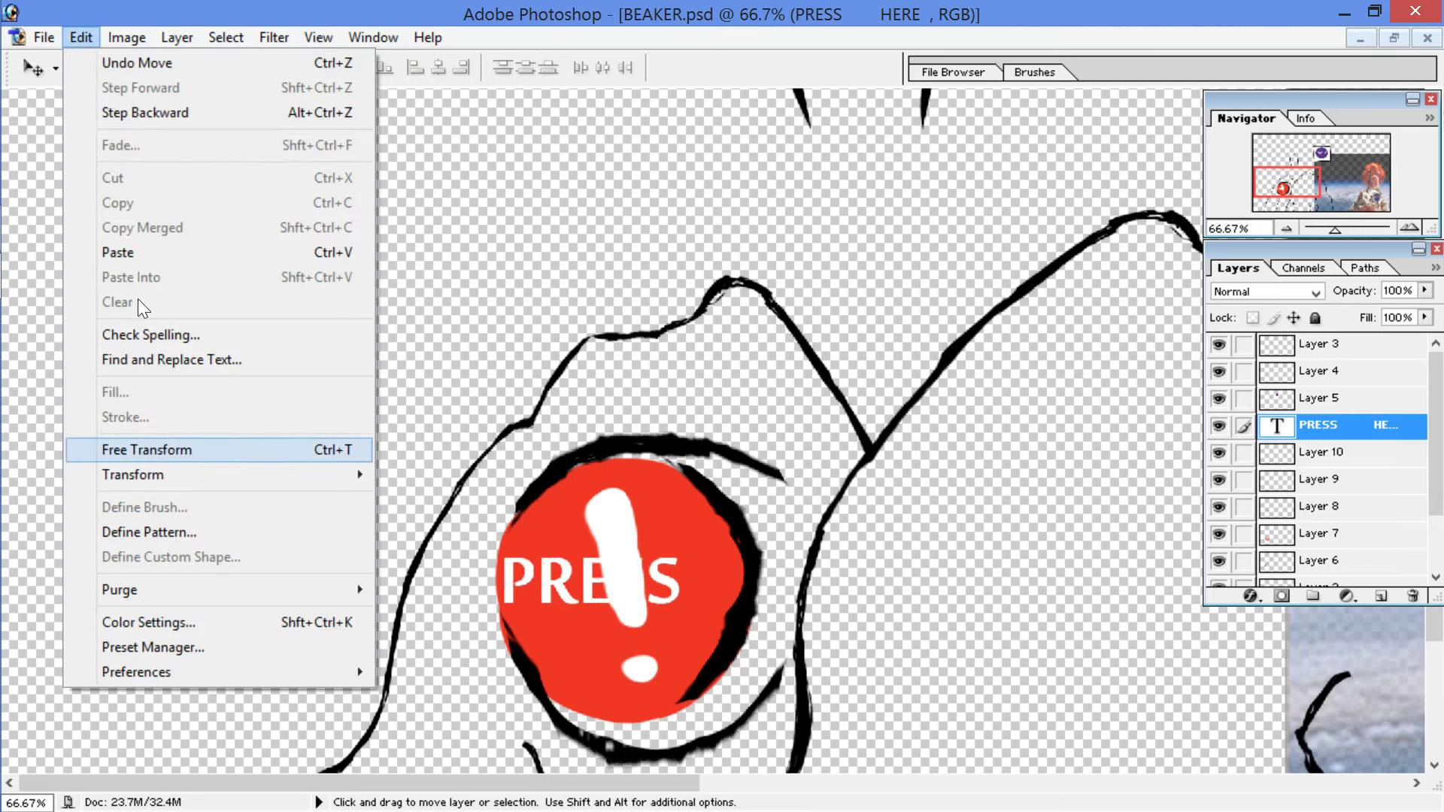
{"action": "left_click", "coordinate": [138, 299]}
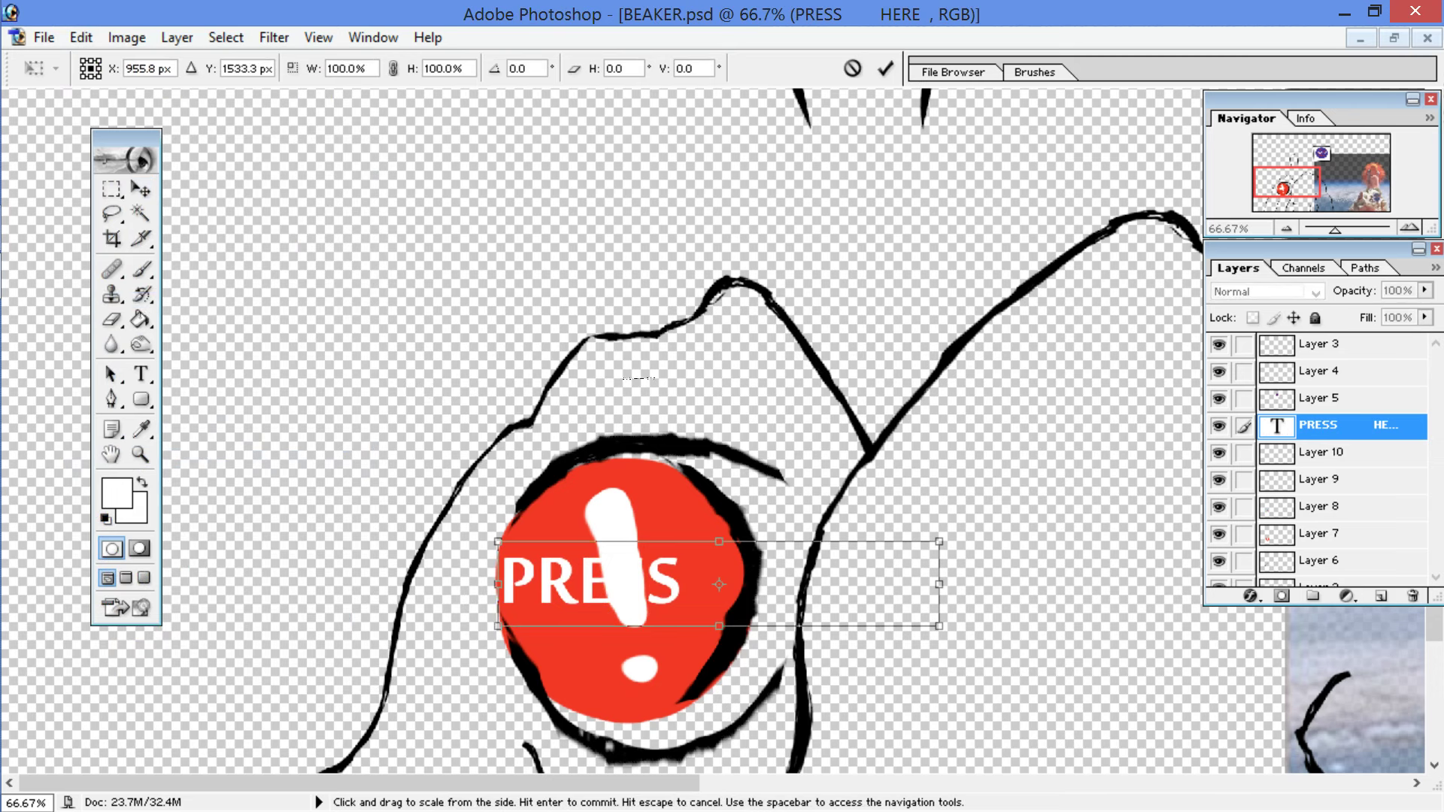
{"action": "left_click_drag", "start_coordinate": [940, 585], "coordinate": [848, 585]}
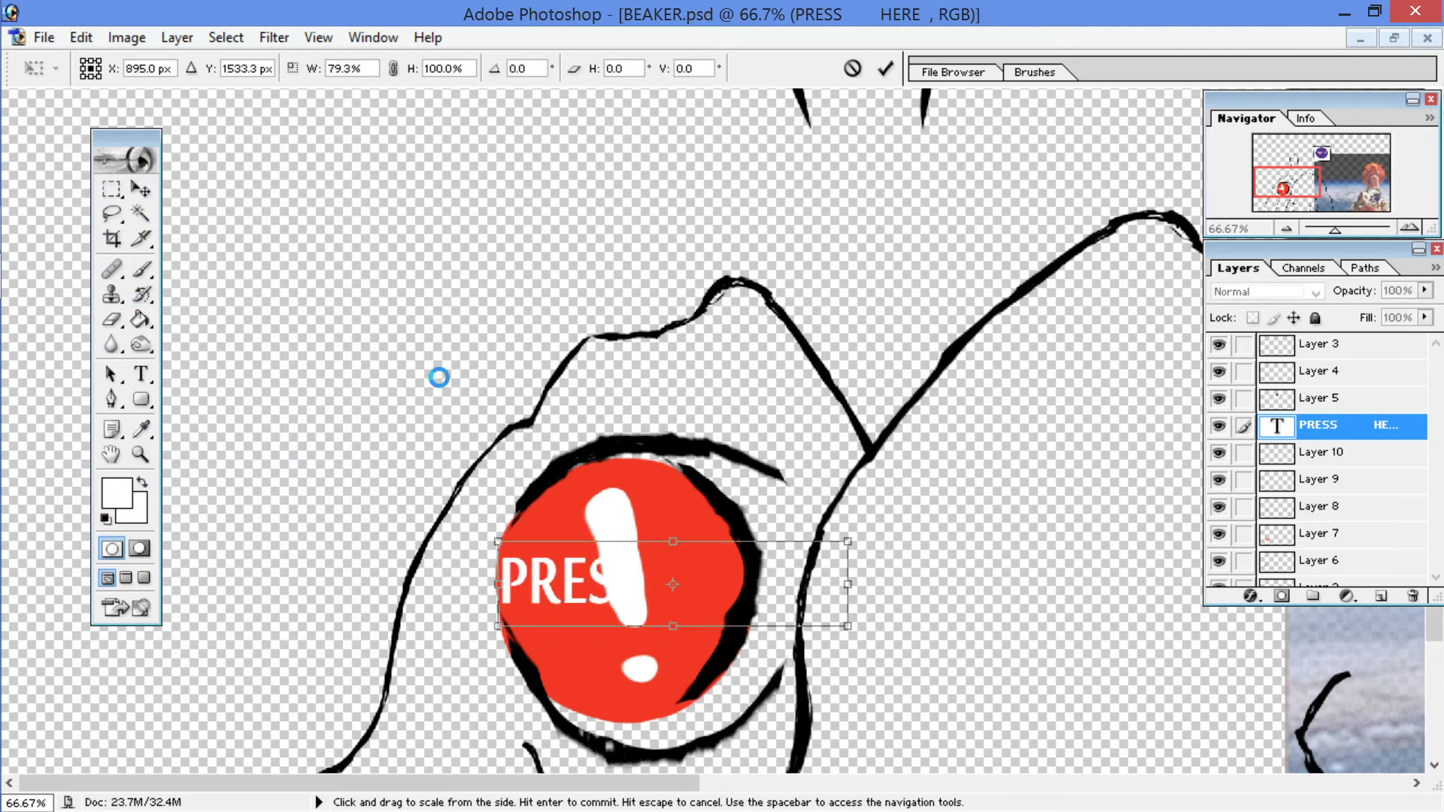
{"action": "left_click_drag", "start_coordinate": [498, 541], "coordinate": [556, 595]}
{"action": "left_click_drag", "start_coordinate": [763, 545], "coordinate": [758, 522]}
{"action": "left_click_drag", "start_coordinate": [640, 589], "coordinate": [654, 568]}
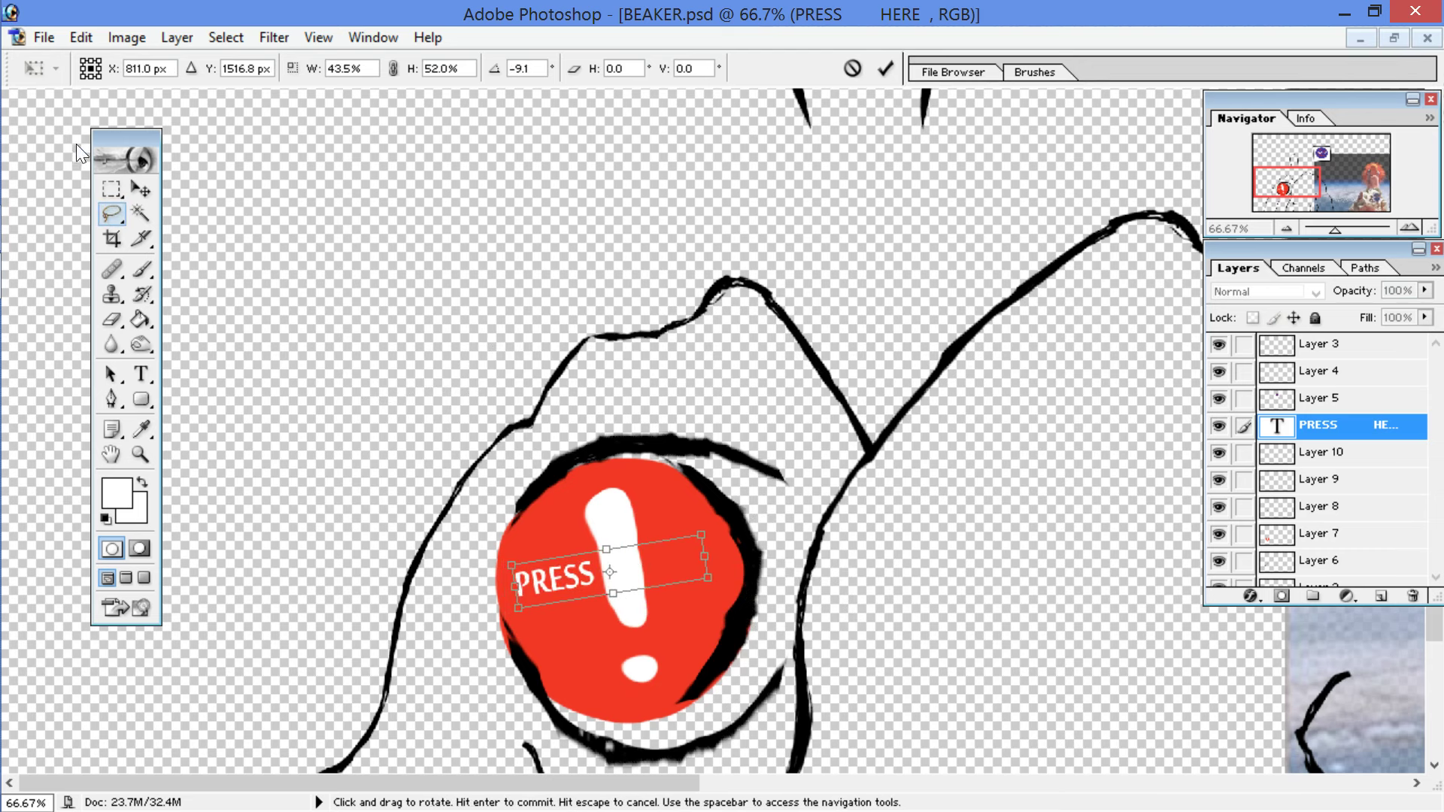
{"action": "left_click", "coordinate": [112, 213]}
{"action": "key", "text": "Return"}
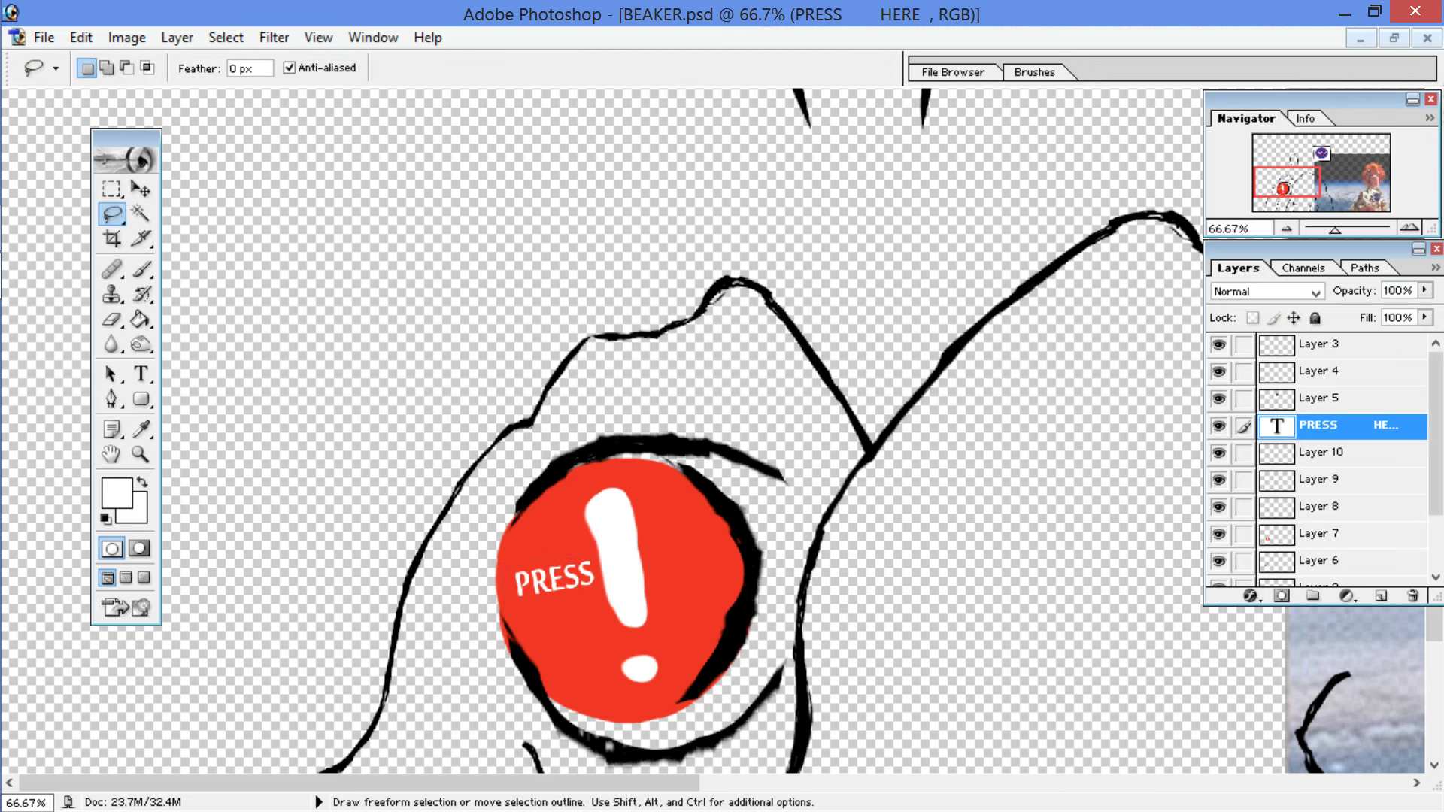
Step: Add a separate text box beside "PRESS", enter "HERE" in capitals and commit the text
{"action": "left_click", "coordinate": [140, 375]}
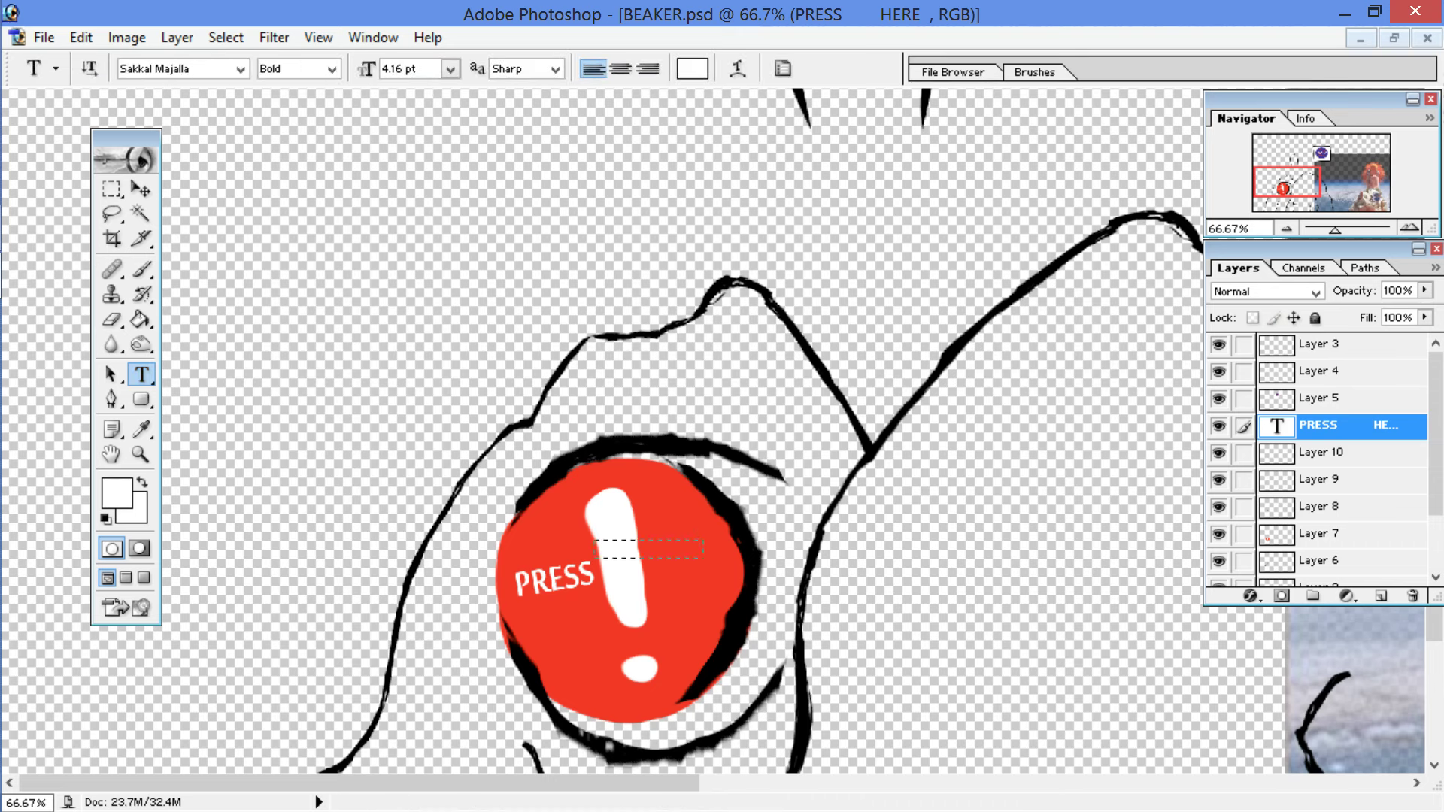
{"action": "left_click_drag", "start_coordinate": [773, 603], "coordinate": [791, 609]}
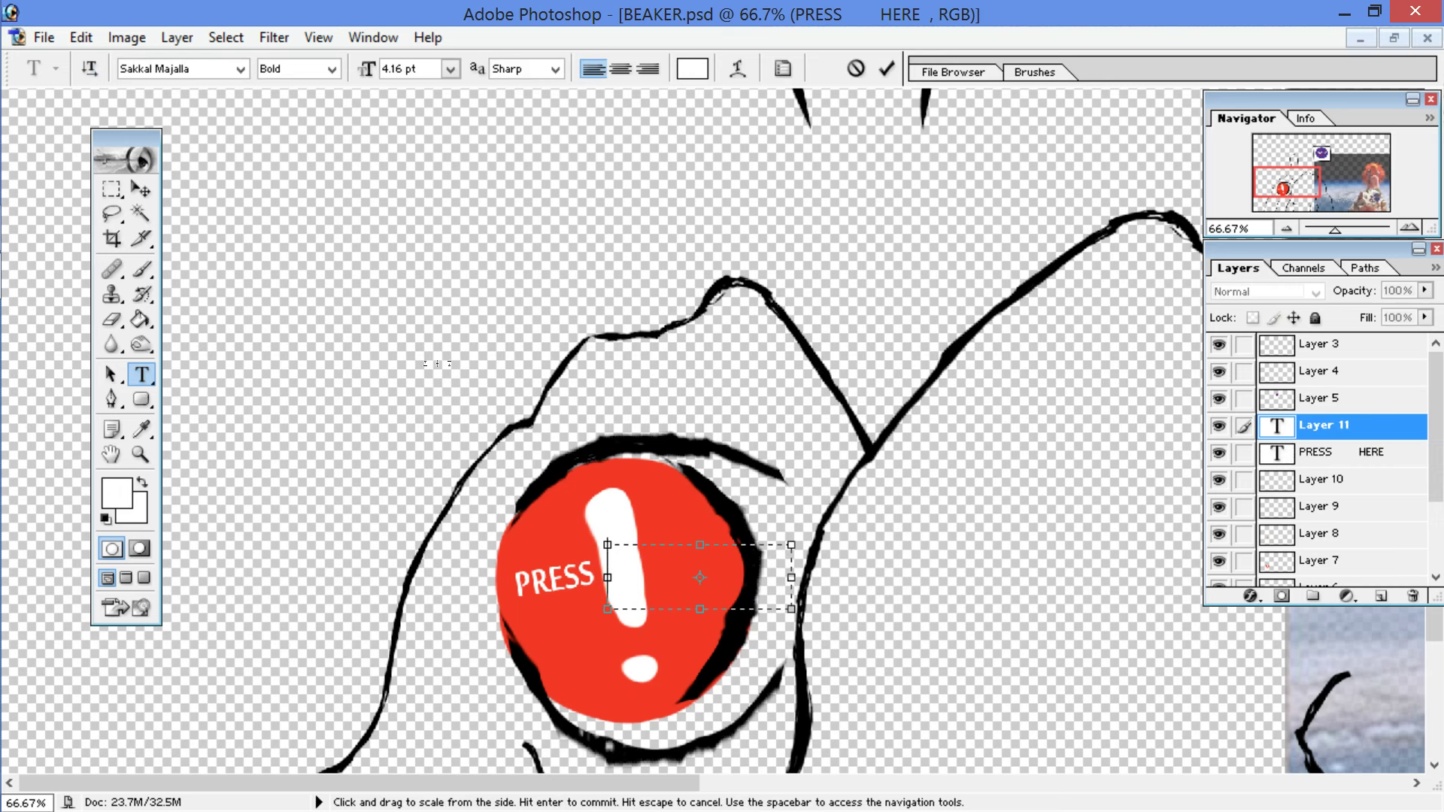
{"action": "type", "text": "re"}
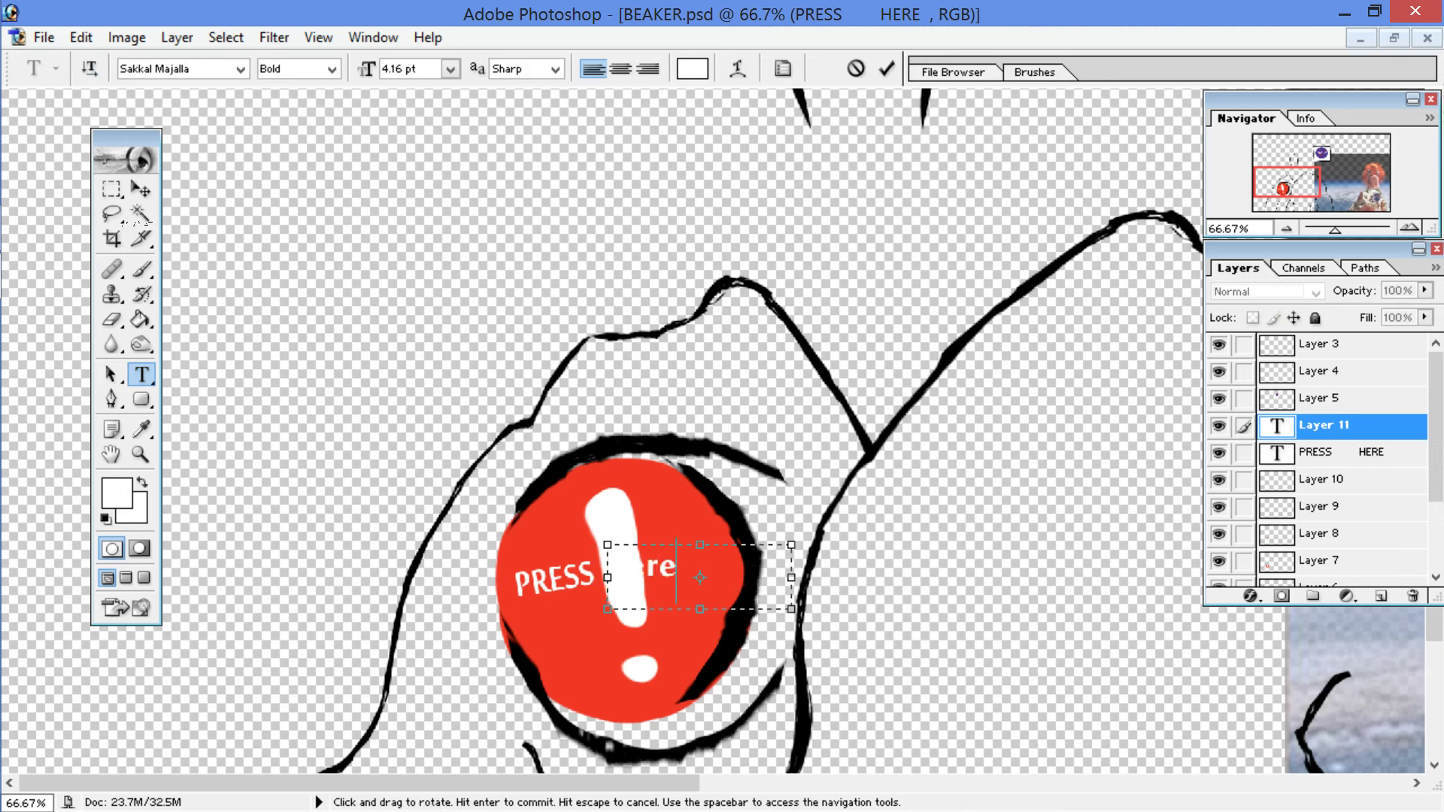
{"action": "key", "text": "BackSpace"}
{"action": "key", "text": "BackSpace"}
{"action": "type", "text": "HERE"}
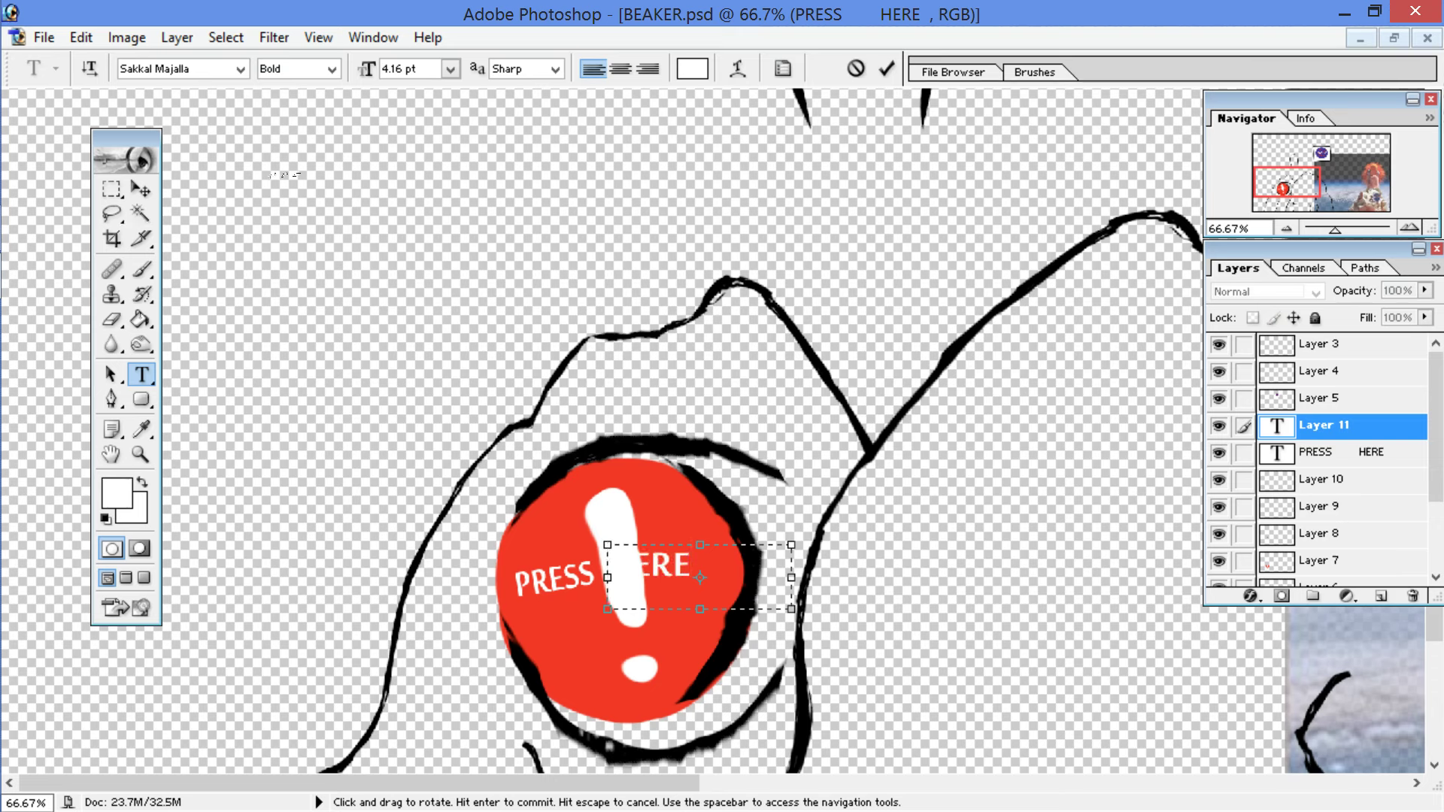
{"action": "left_click", "coordinate": [112, 213]}
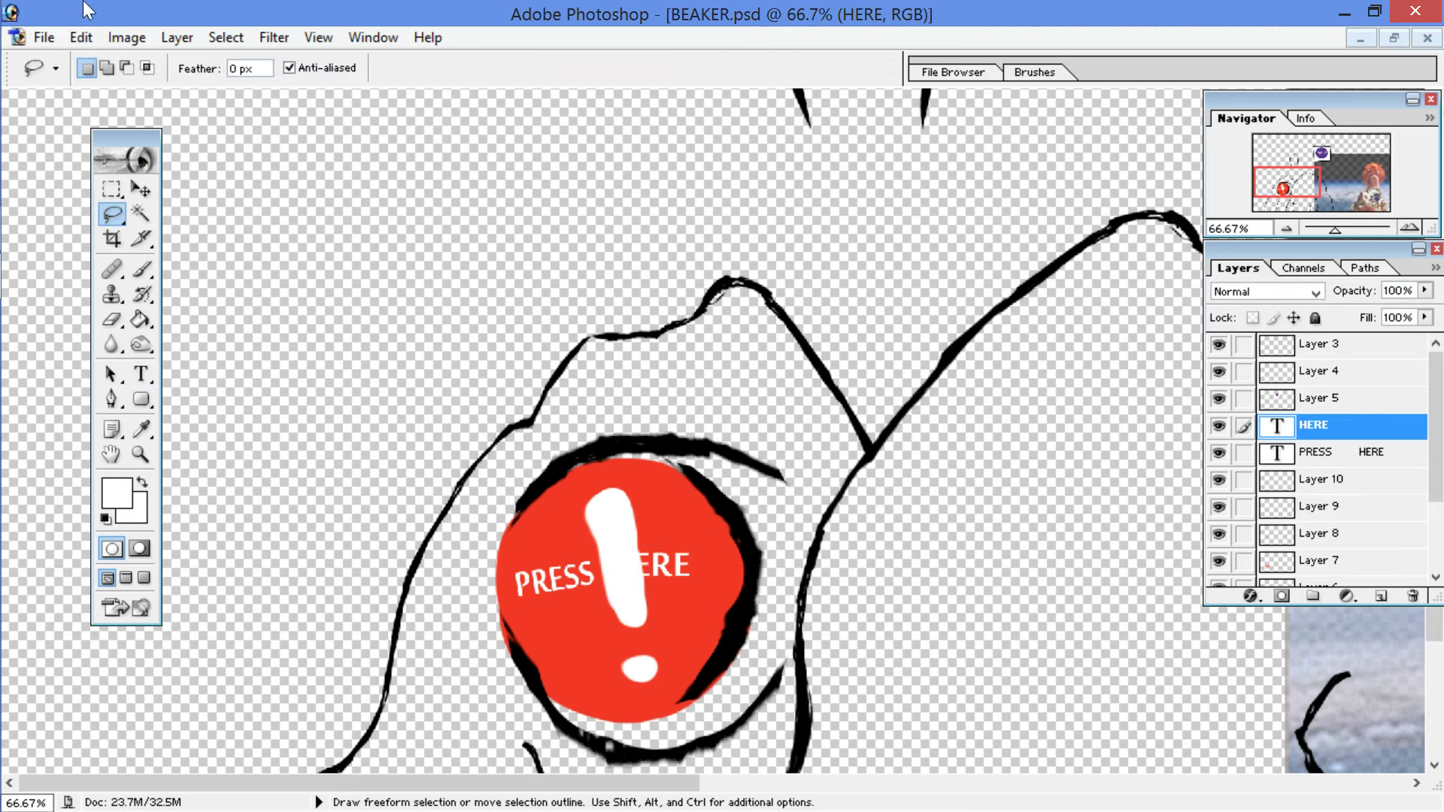
Step: Transform the "HERE" text to 90.3% width, 95.5% height and -7.4° rotation, placing it just right of the exclamation mark
{"action": "left_click", "coordinate": [75, 37]}
{"action": "left_click", "coordinate": [206, 445]}
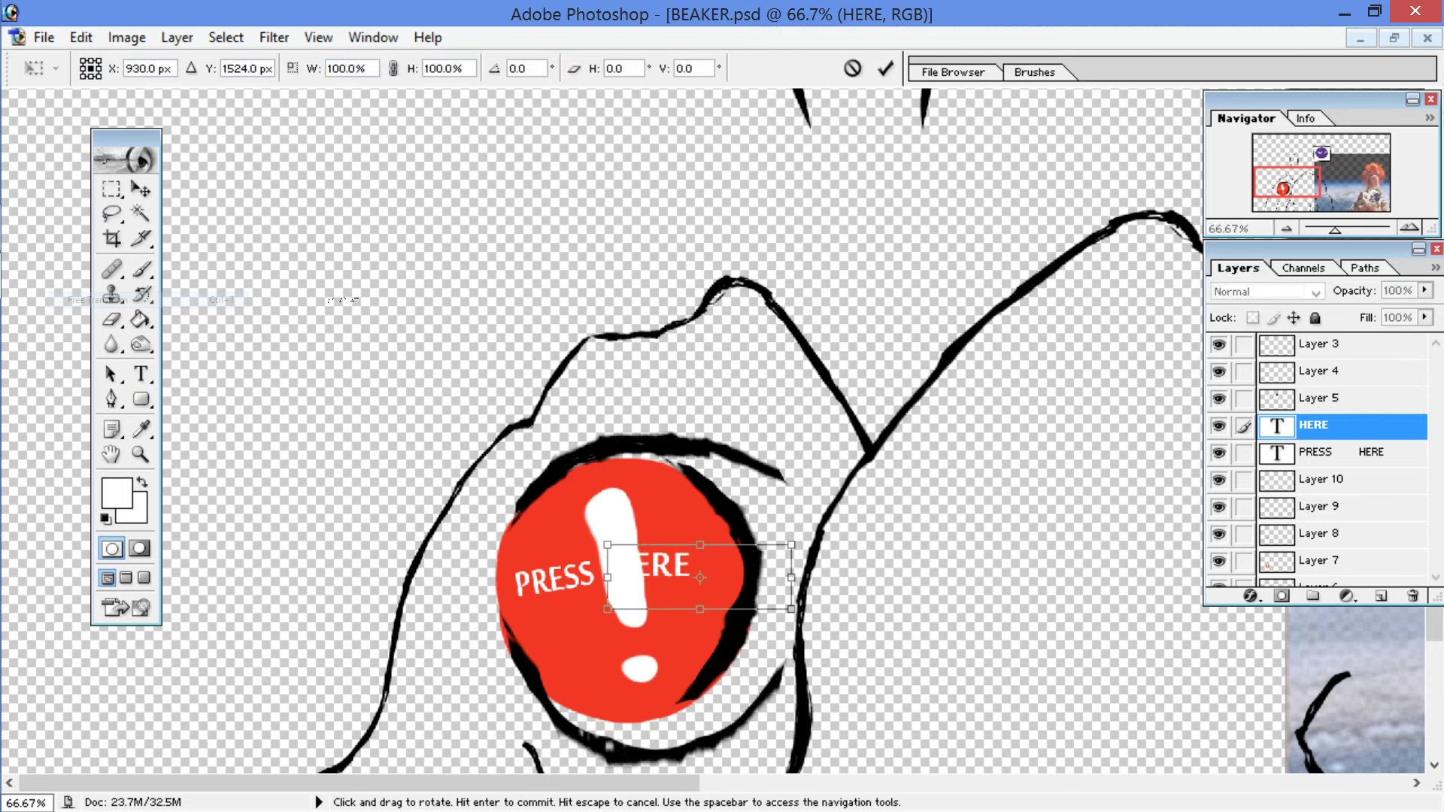
{"action": "left_click_drag", "start_coordinate": [582, 344], "coordinate": [512, 384]}
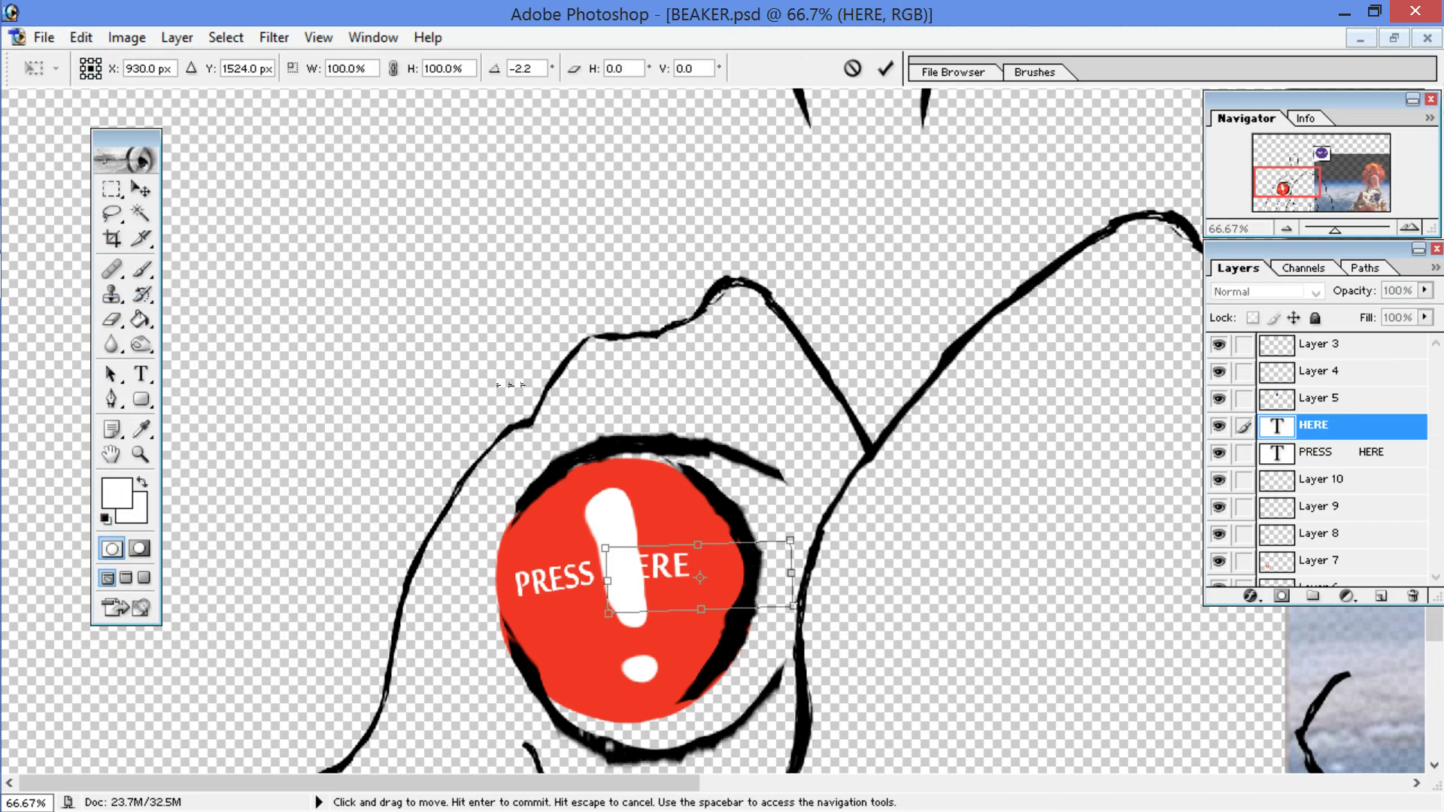
{"action": "mouse_move", "coordinate": [727, 575]}
{"action": "left_mouse_down"}
{"action": "mouse_move", "coordinate": [785, 564]}
{"action": "mouse_move", "coordinate": [772, 570]}
{"action": "left_mouse_up"}
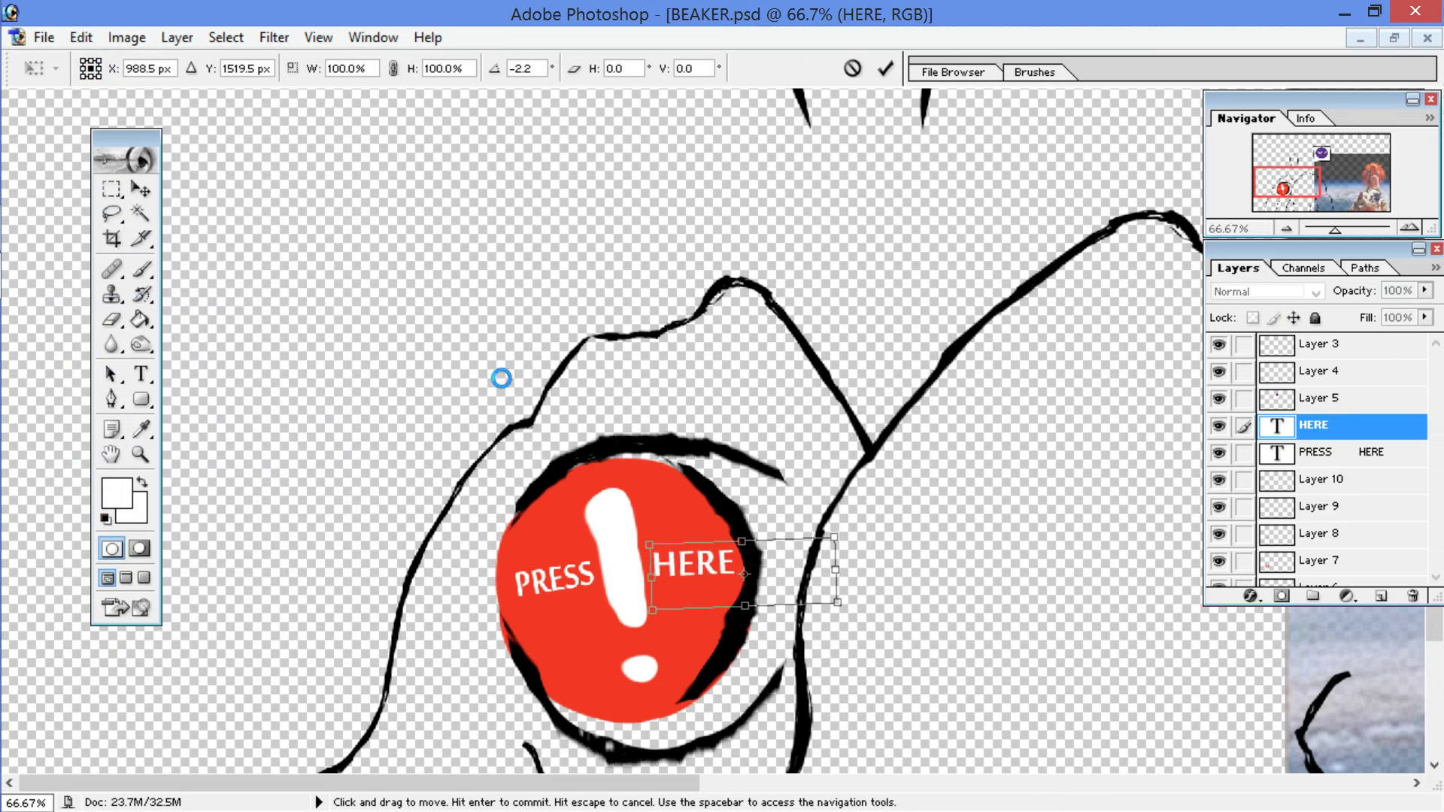
{"action": "left_click_drag", "start_coordinate": [650, 543], "coordinate": [667, 547]}
{"action": "left_click_drag", "start_coordinate": [753, 570], "coordinate": [739, 565]}
{"action": "left_click_drag", "start_coordinate": [909, 516], "coordinate": [907, 502]}
{"action": "left_click_drag", "start_coordinate": [612, 332], "coordinate": [608, 333]}
{"action": "mouse_move", "coordinate": [734, 562]}
{"action": "left_mouse_down"}
{"action": "mouse_move", "coordinate": [740, 550]}
{"action": "mouse_move", "coordinate": [728, 558]}
{"action": "left_mouse_up"}
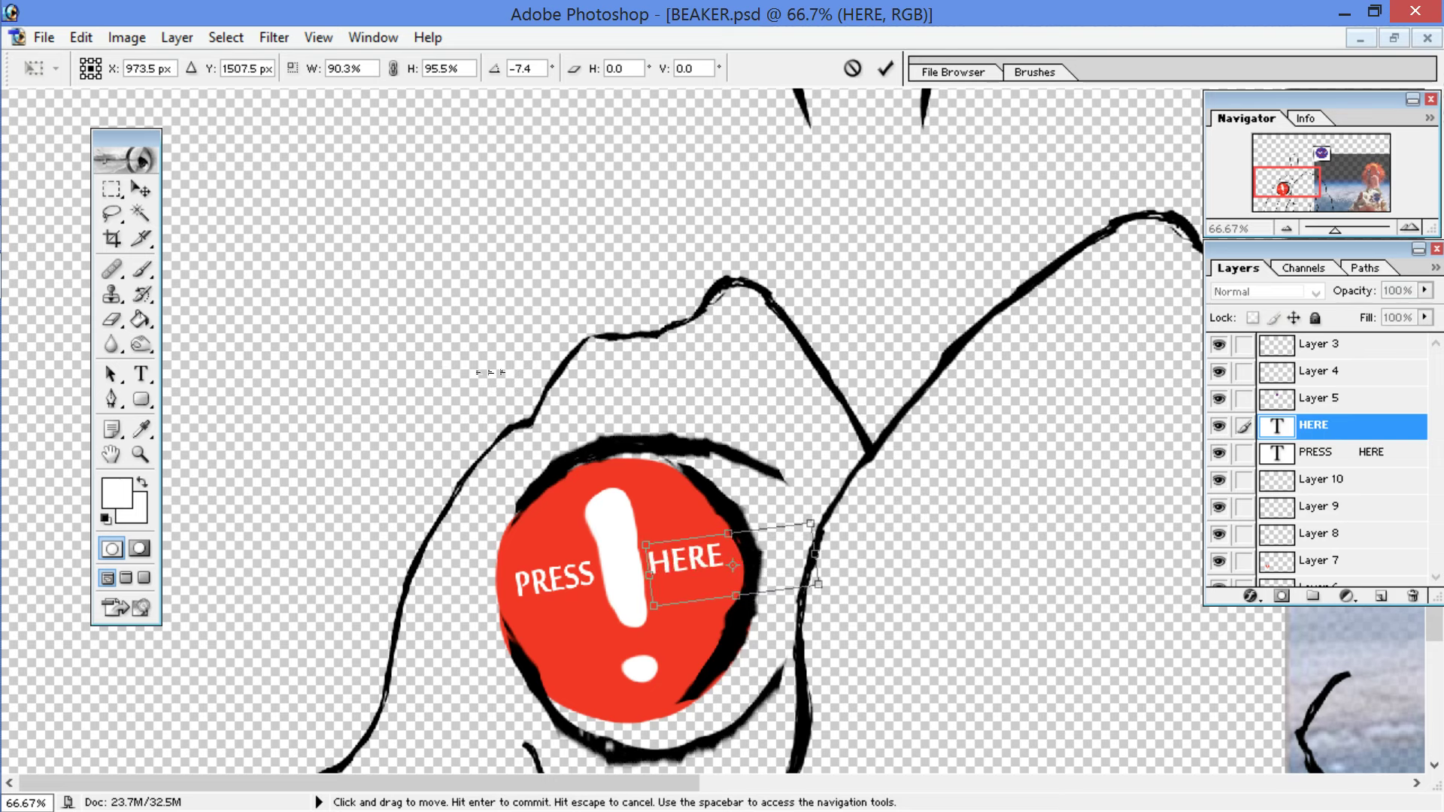
{"action": "left_click", "coordinate": [111, 213]}
{"action": "key", "text": "Return"}
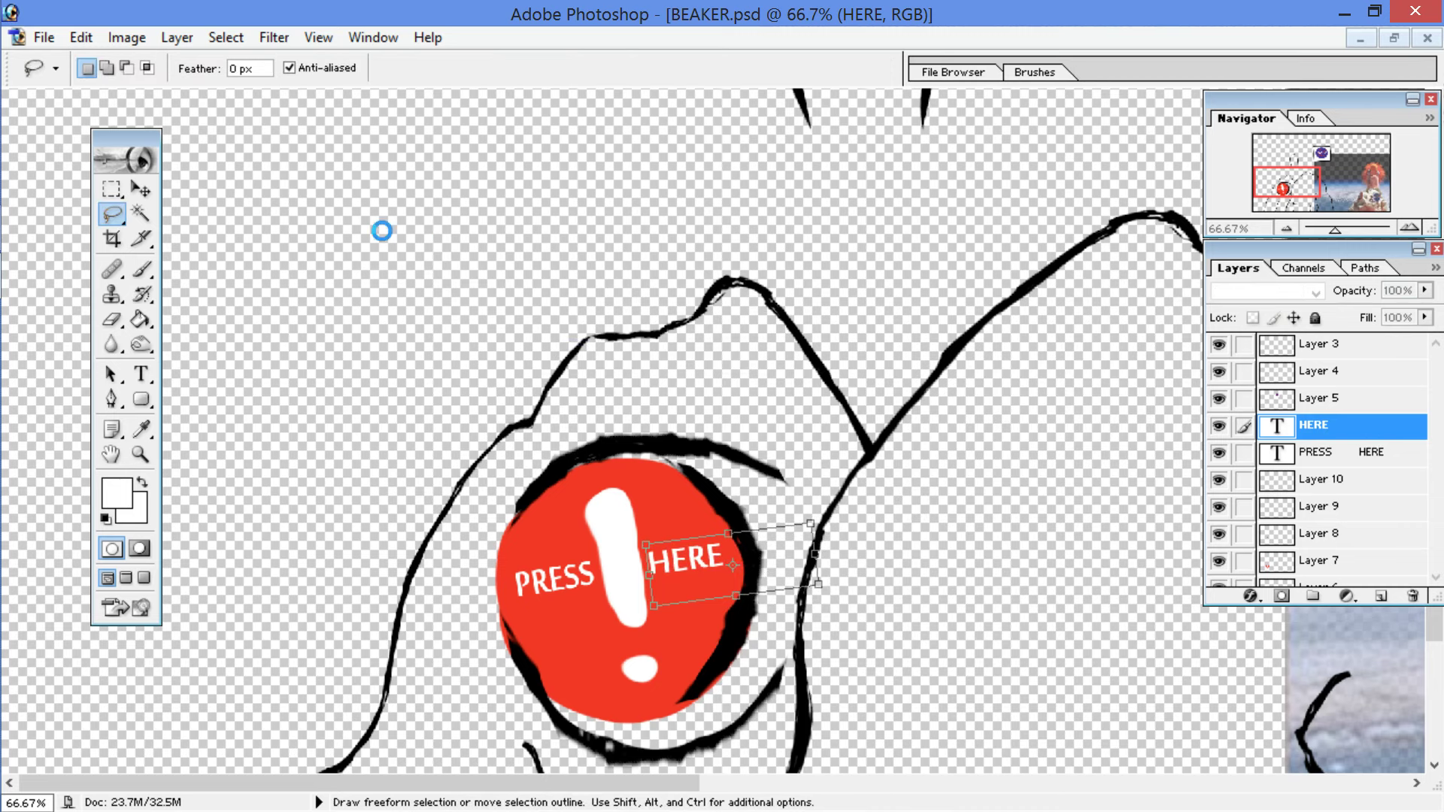
Step: Find the NASA patch's layer by toggling layer visibility, and move the patch onto the suit's chest above the pocket
{"action": "key", "text": "ctrl+minus"}
{"action": "key", "text": "ctrl+minus"}
{"action": "key", "text": "ctrl+minus"}
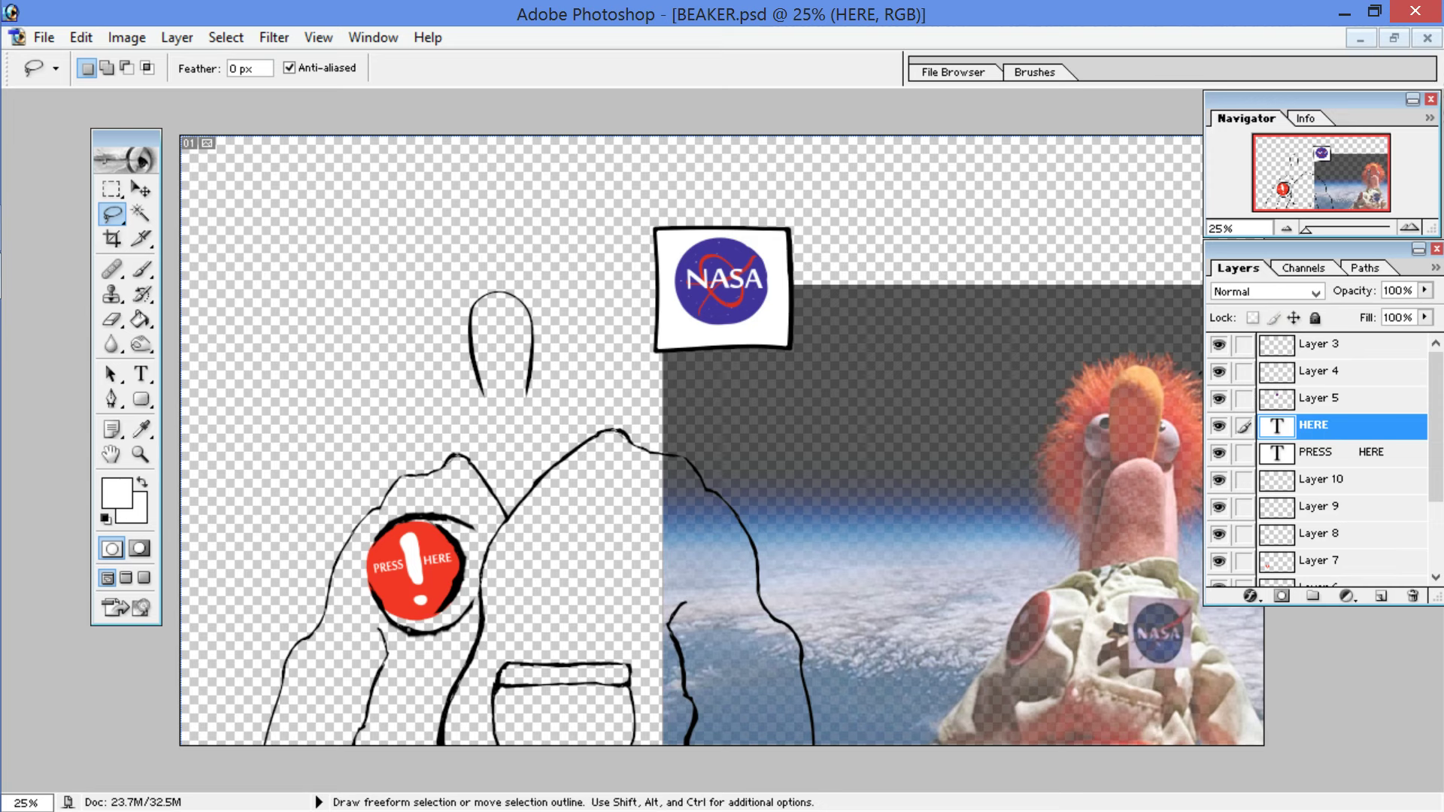
{"action": "left_click", "coordinate": [1218, 506]}
{"action": "left_click", "coordinate": [1218, 506]}
{"action": "left_click", "coordinate": [1218, 479]}
{"action": "left_click", "coordinate": [1218, 479]}
{"action": "left_click", "coordinate": [1218, 399]}
{"action": "left_click", "coordinate": [1219, 399]}
{"action": "left_click", "coordinate": [1278, 408]}
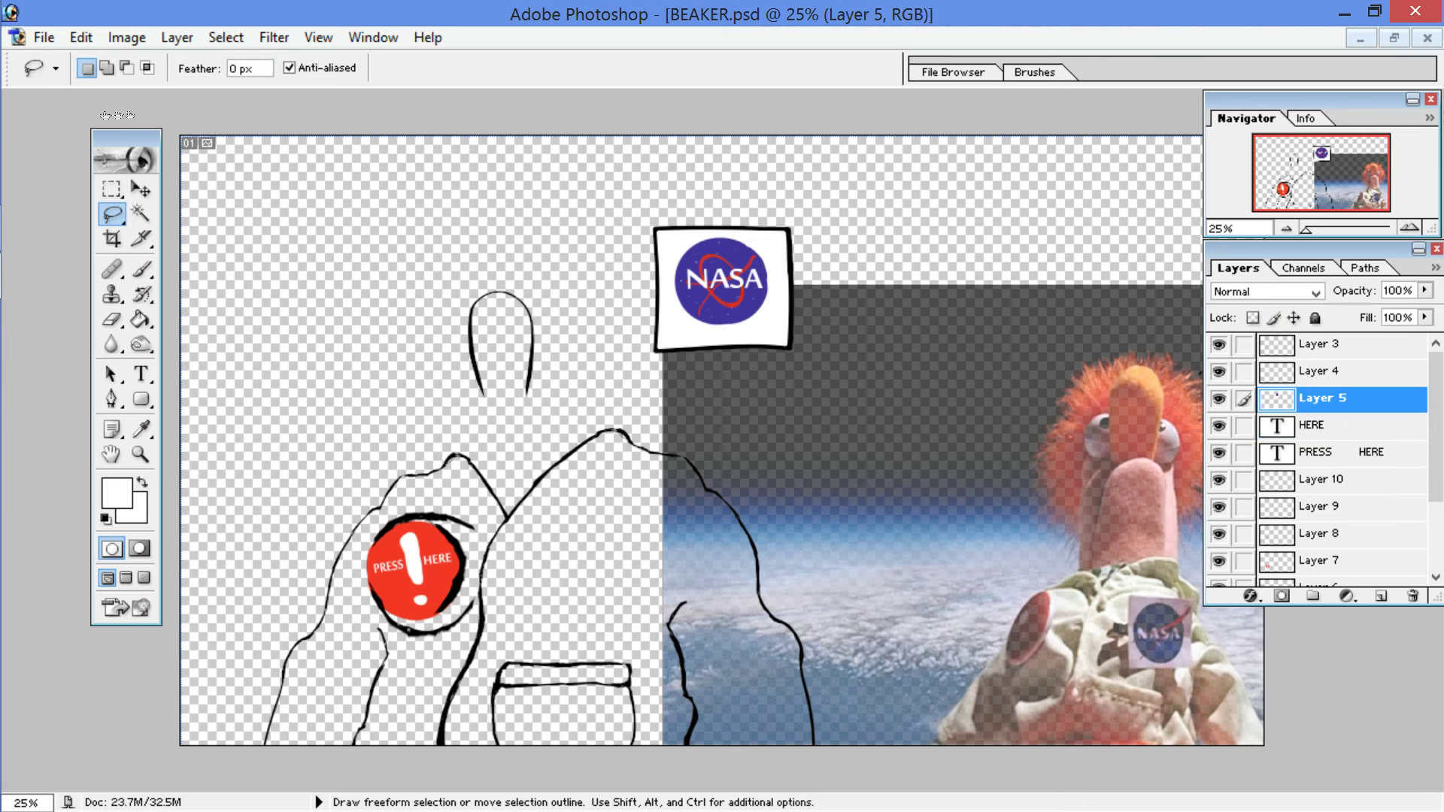
{"action": "key", "text": "v"}
{"action": "mouse_move", "coordinate": [743, 266]}
{"action": "left_mouse_down"}
{"action": "mouse_move", "coordinate": [717, 466]}
{"action": "mouse_move", "coordinate": [623, 519]}
{"action": "mouse_move", "coordinate": [612, 558]}
{"action": "left_mouse_up"}
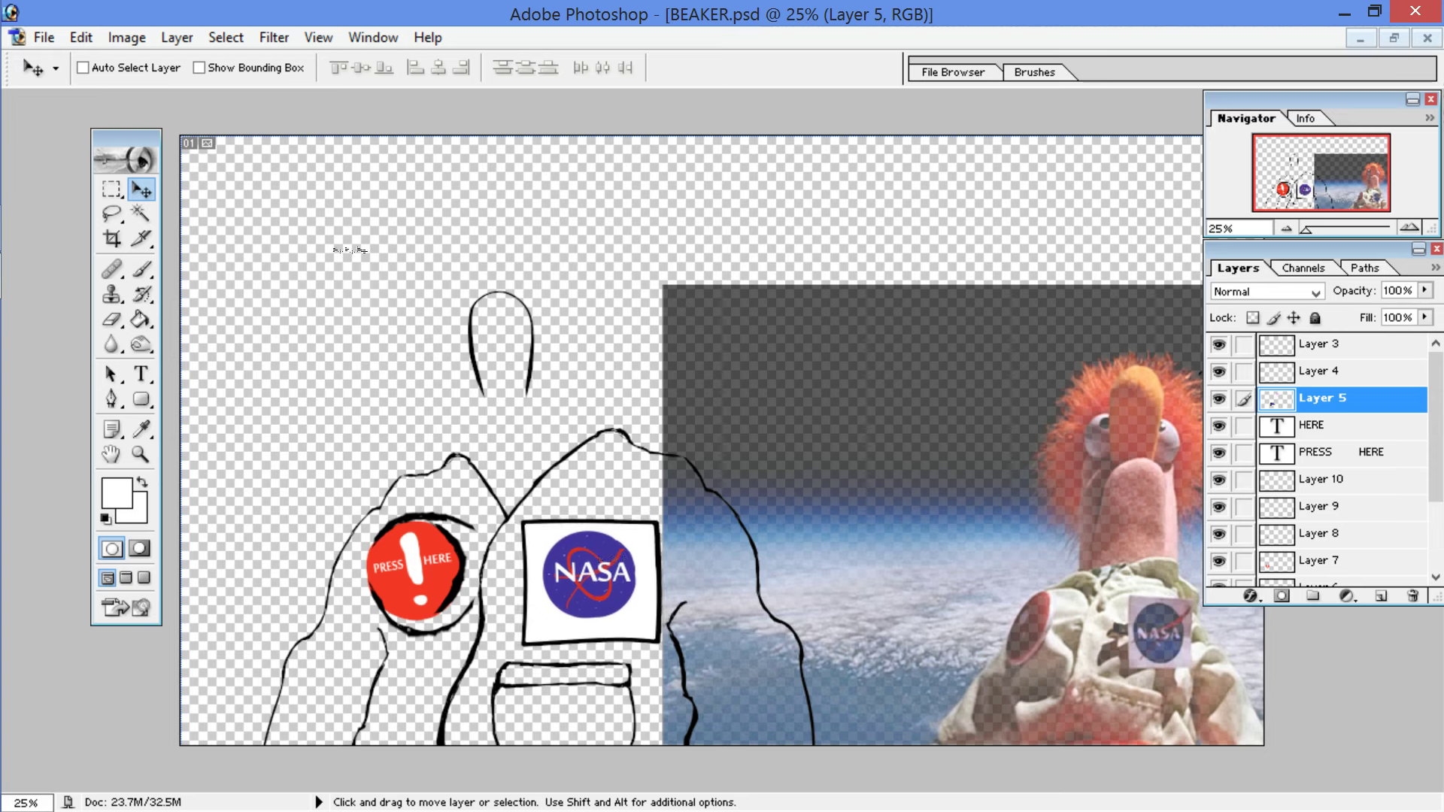
Step: Lasso the nose outline on Layer 4 and paste a copy of it onto a new layer
{"action": "left_click", "coordinate": [111, 214]}
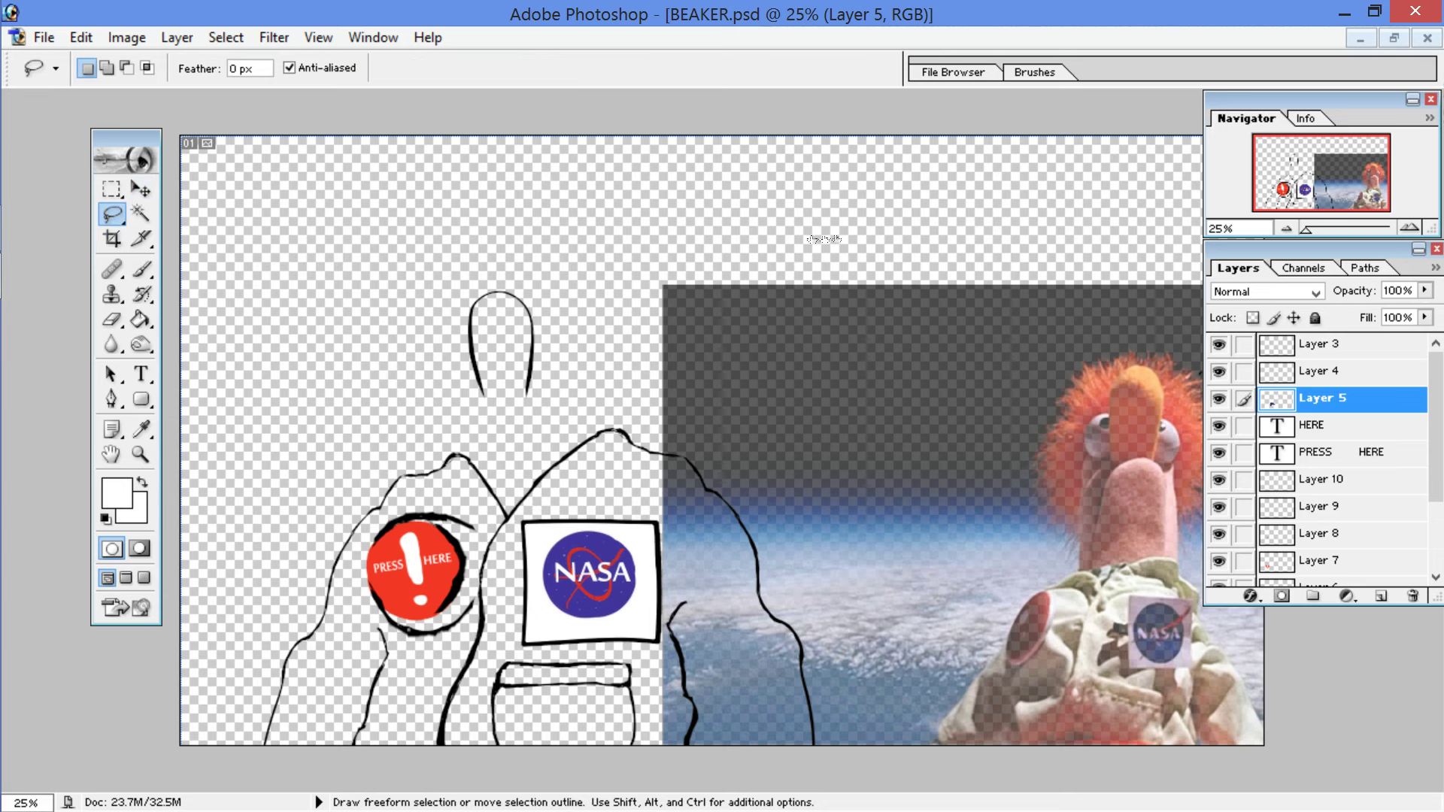
{"action": "left_click", "coordinate": [1218, 371]}
{"action": "left_click", "coordinate": [1218, 371]}
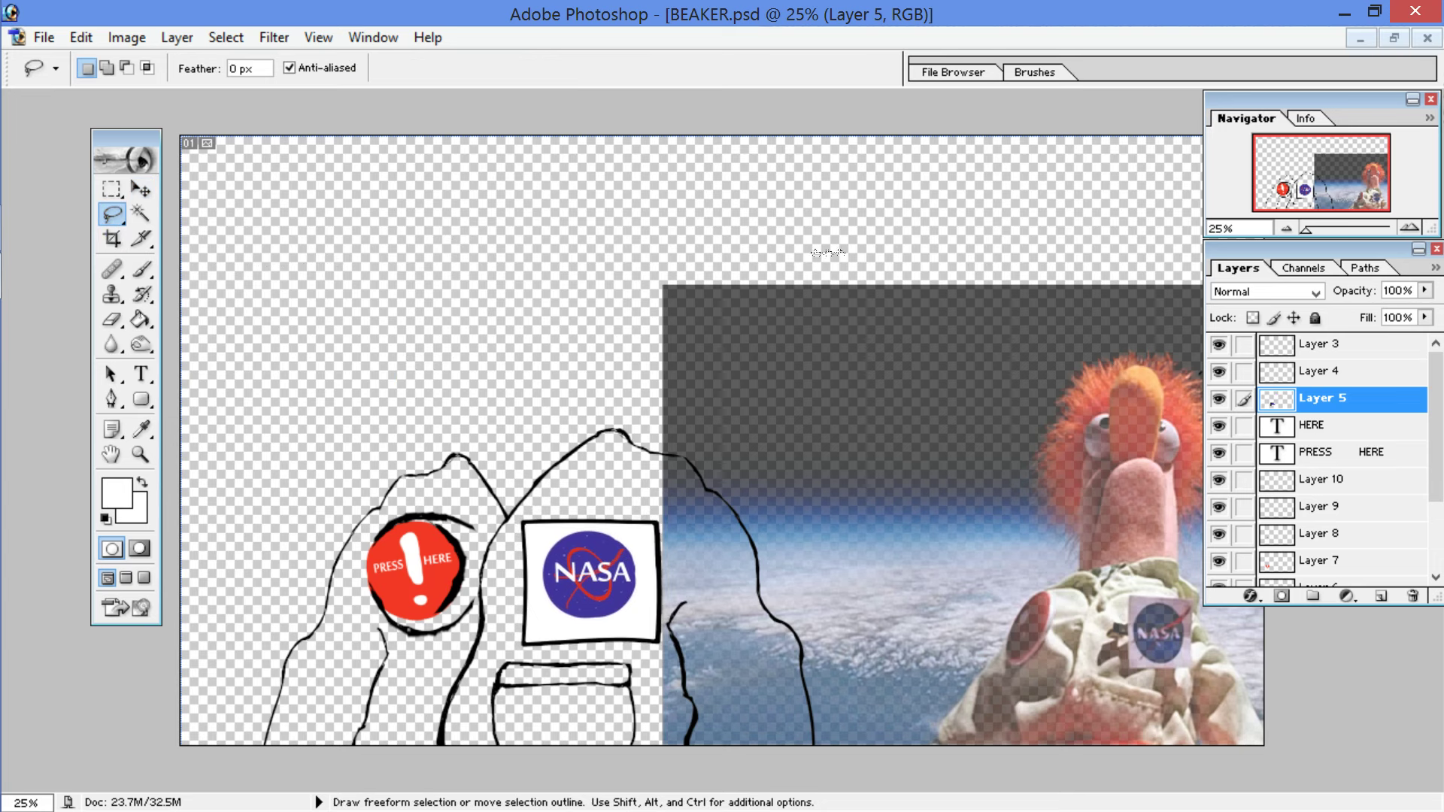
{"action": "left_click", "coordinate": [1278, 374]}
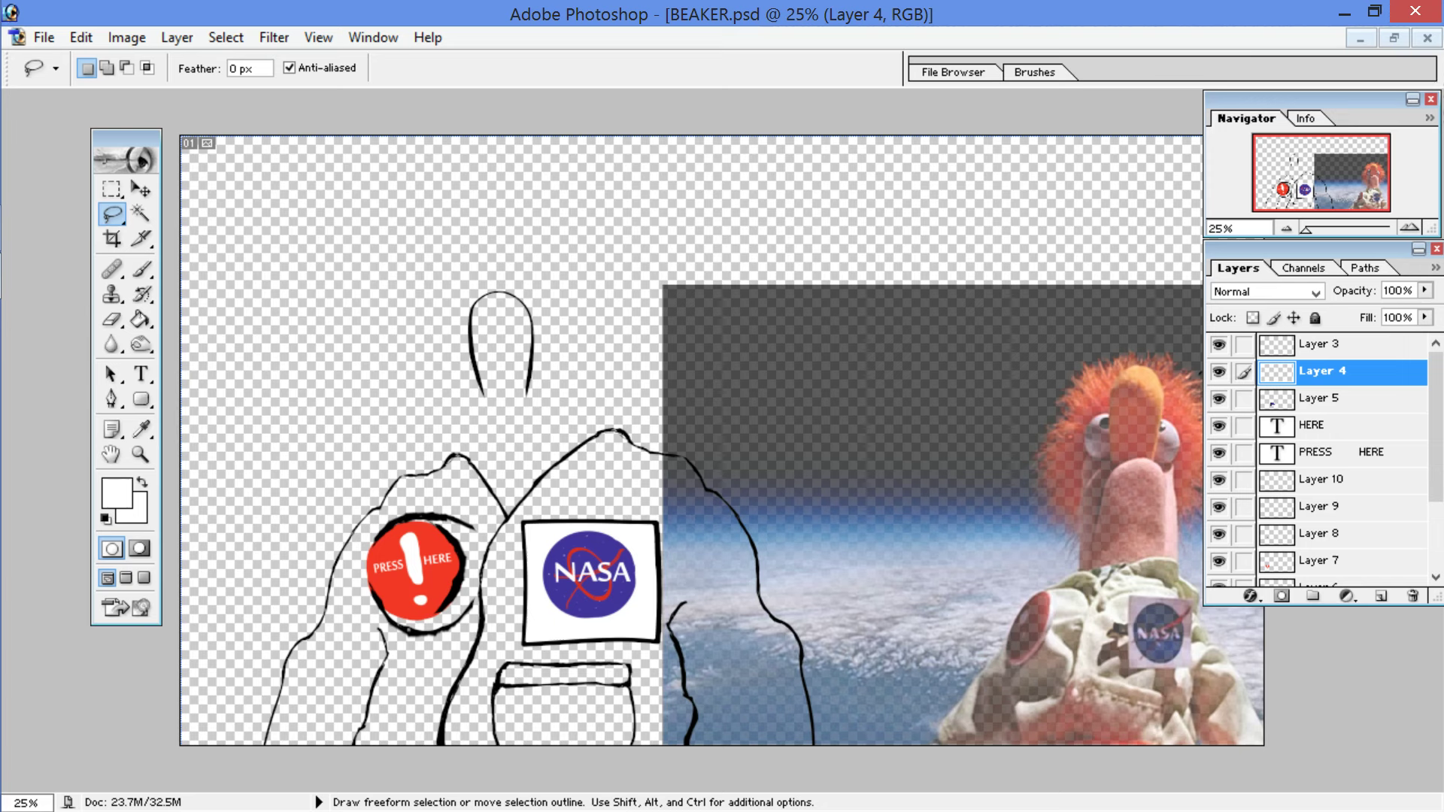
{"action": "left_click_drag", "start_coordinate": [414, 376], "coordinate": [451, 235]}
{"action": "left_click", "coordinate": [77, 36]}
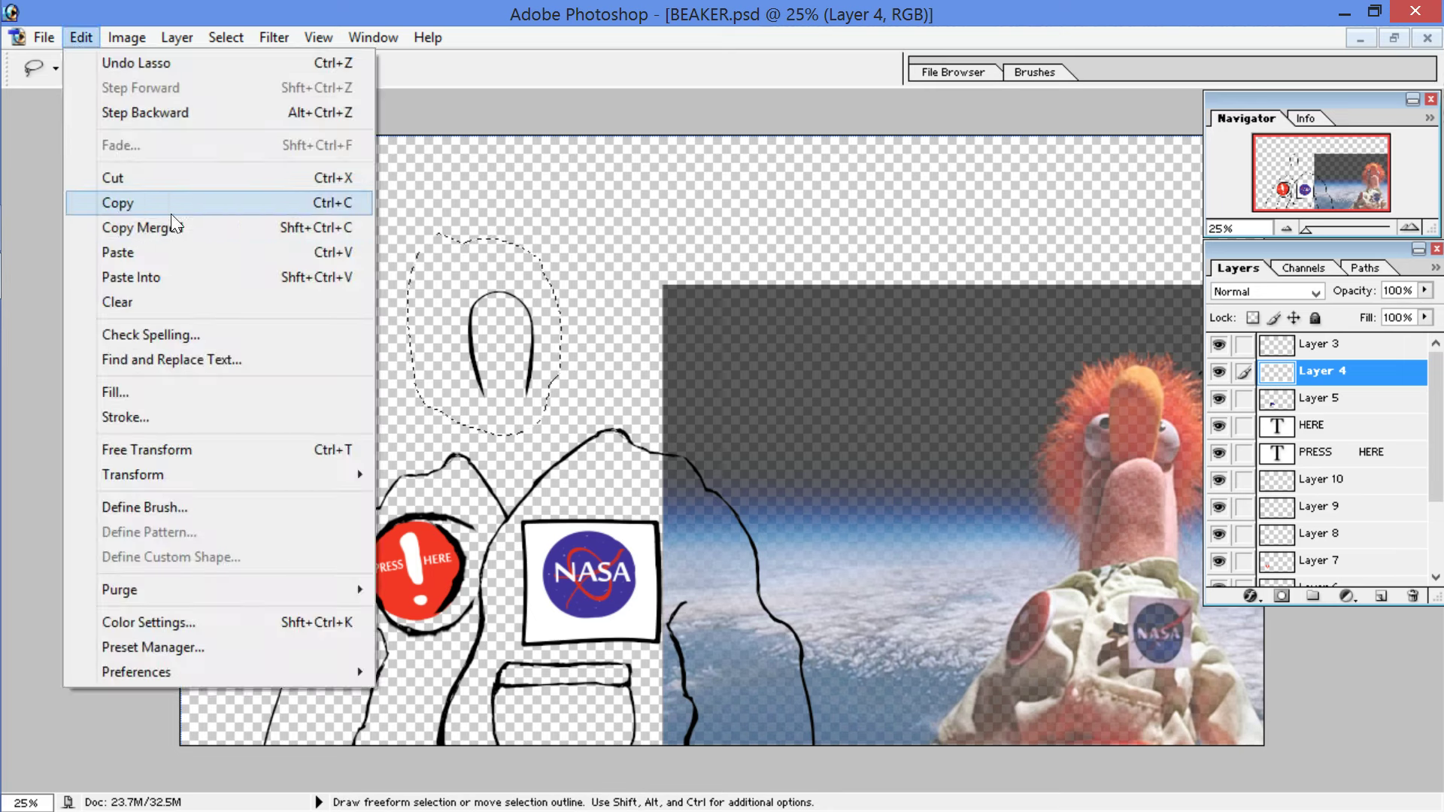
{"action": "left_click", "coordinate": [118, 202]}
{"action": "left_click", "coordinate": [81, 36]}
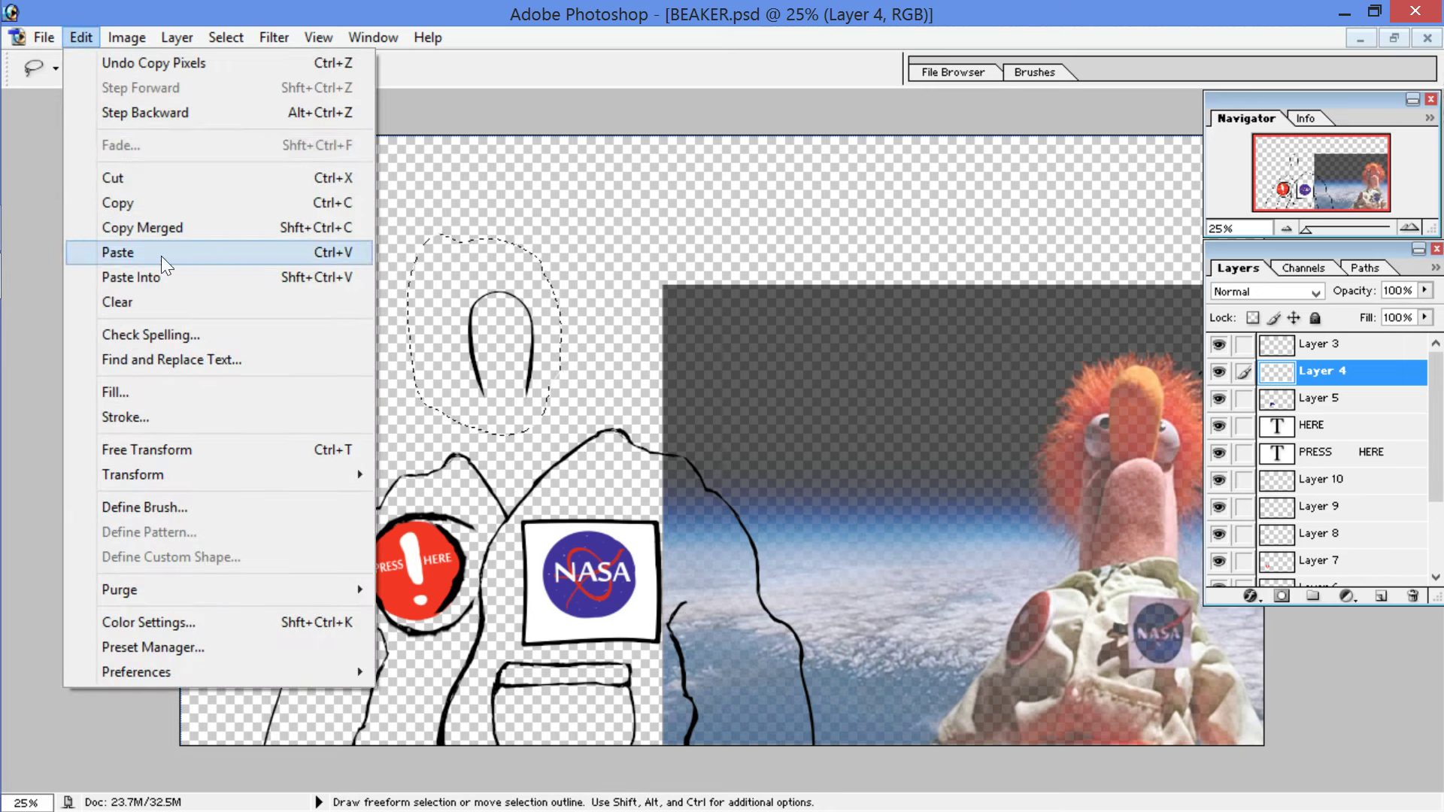
{"action": "left_click", "coordinate": [118, 252]}
Step: Enlarge the pasted nose outline to 268.8% width and 384.3% height, rotated -0.5°, to form the head outline
{"action": "left_click", "coordinate": [82, 36]}
{"action": "left_click", "coordinate": [147, 449]}
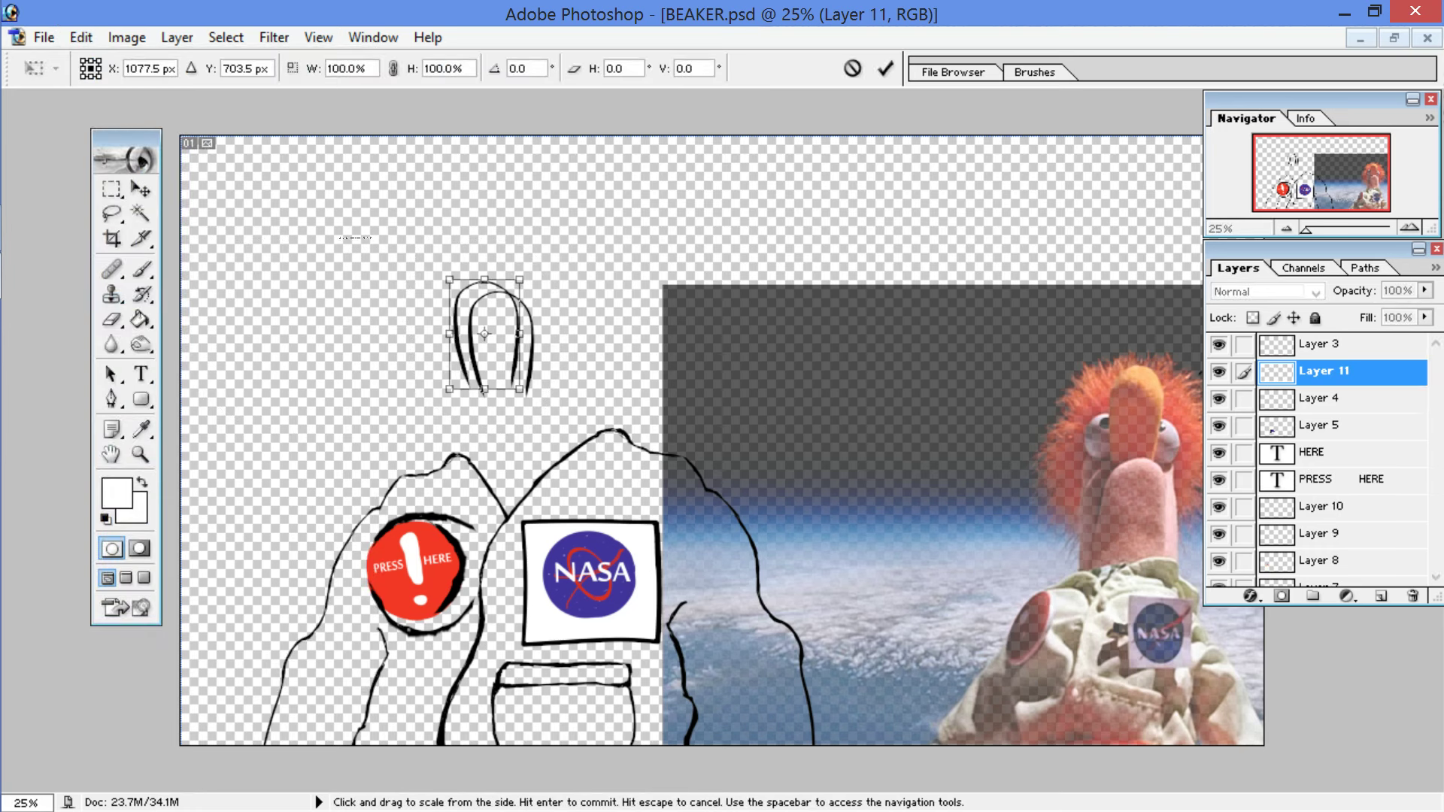
{"action": "left_click_drag", "start_coordinate": [519, 388], "coordinate": [660, 608]}
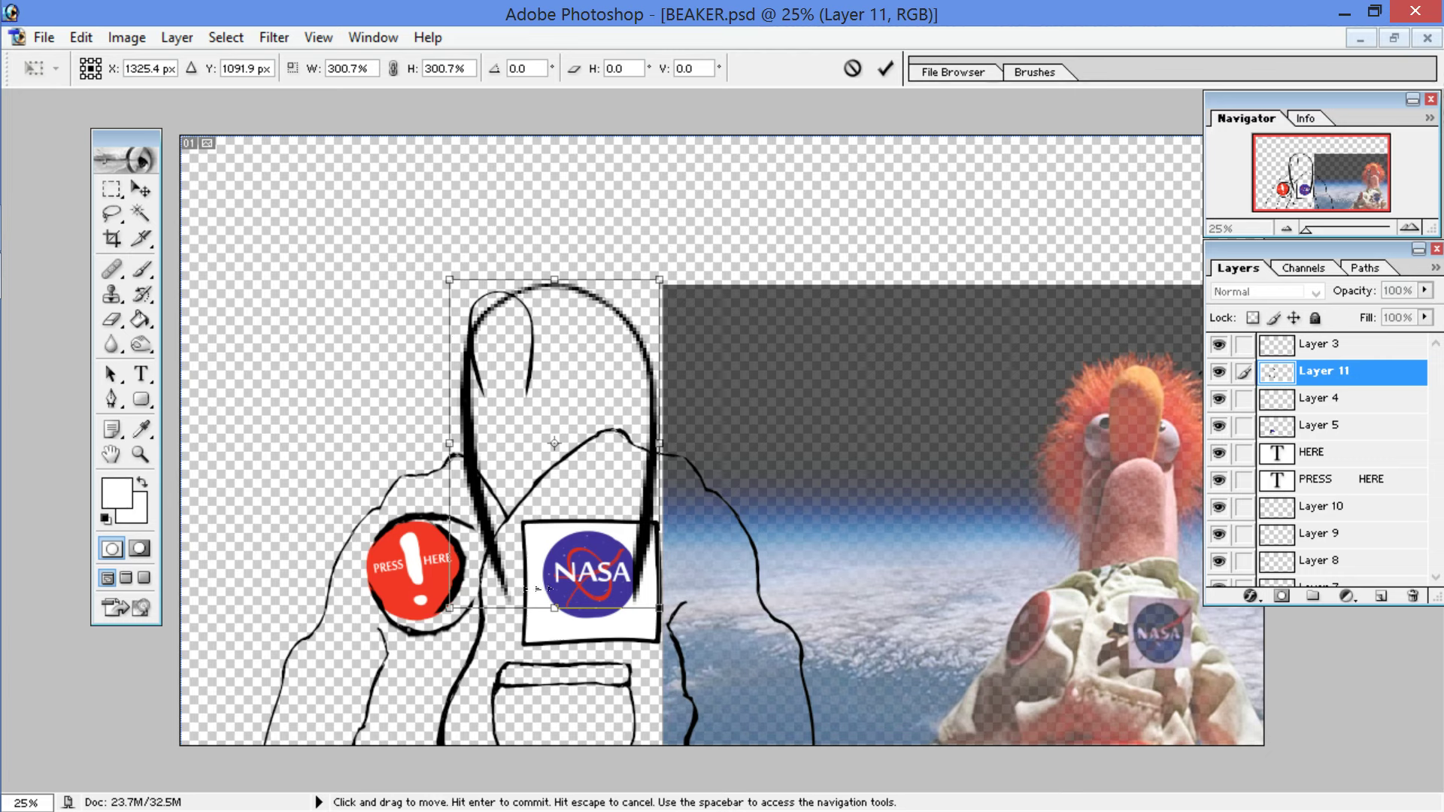
{"action": "left_click_drag", "start_coordinate": [554, 608], "coordinate": [554, 734]}
{"action": "left_click_drag", "start_coordinate": [541, 468], "coordinate": [508, 398]}
{"action": "left_click_drag", "start_coordinate": [421, 228], "coordinate": [372, 239]}
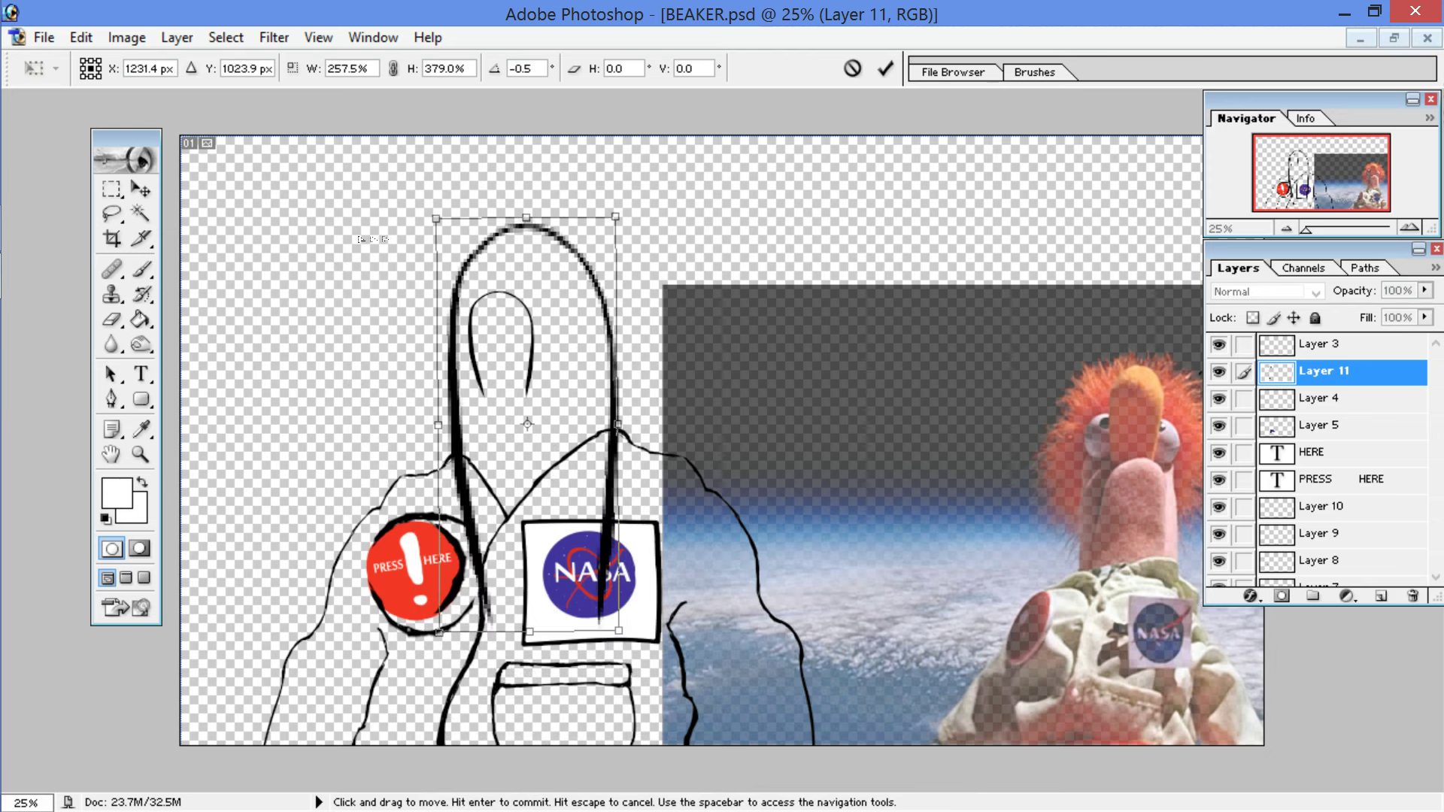
{"action": "left_click_drag", "start_coordinate": [552, 357], "coordinate": [448, 227]}
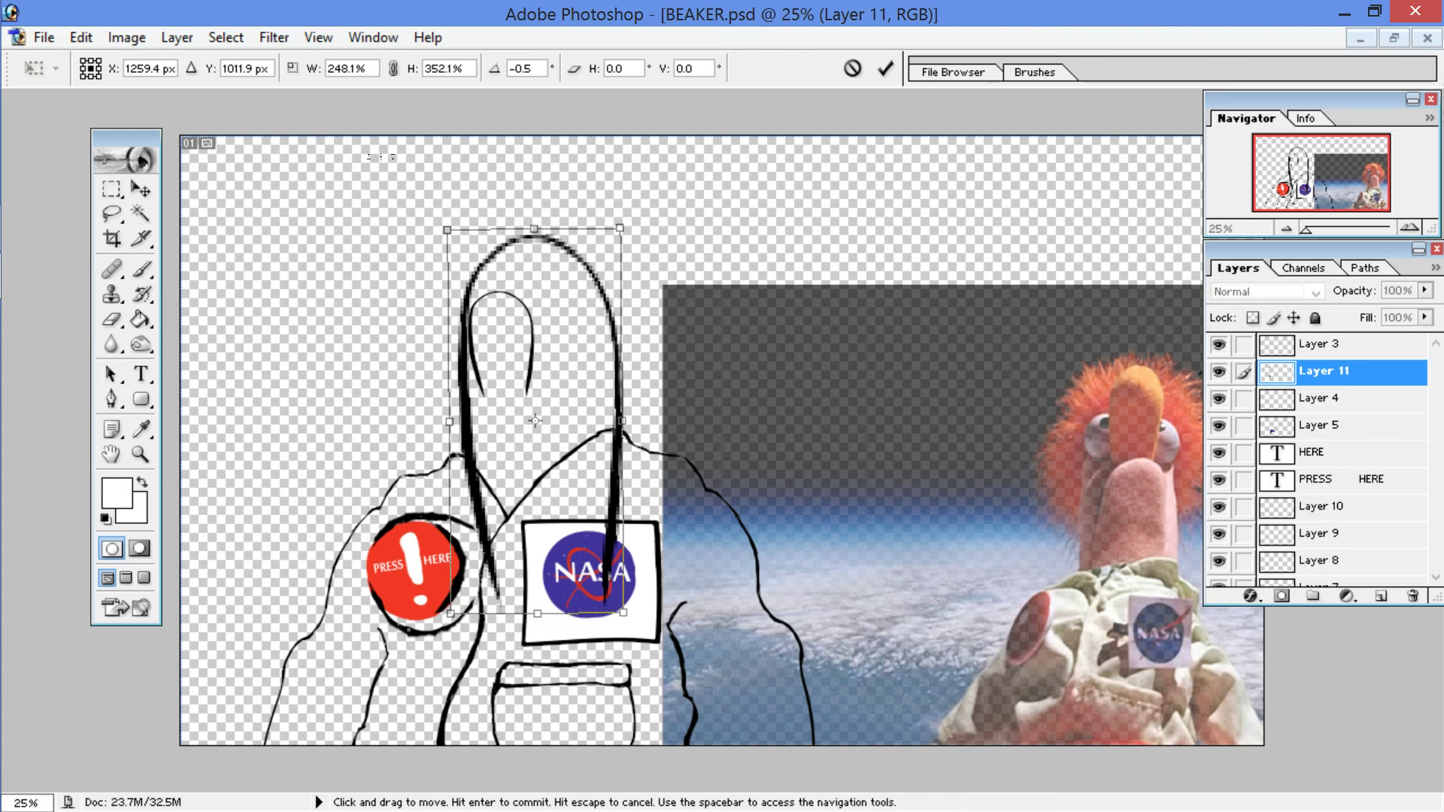
{"action": "left_click_drag", "start_coordinate": [448, 227], "coordinate": [432, 194]}
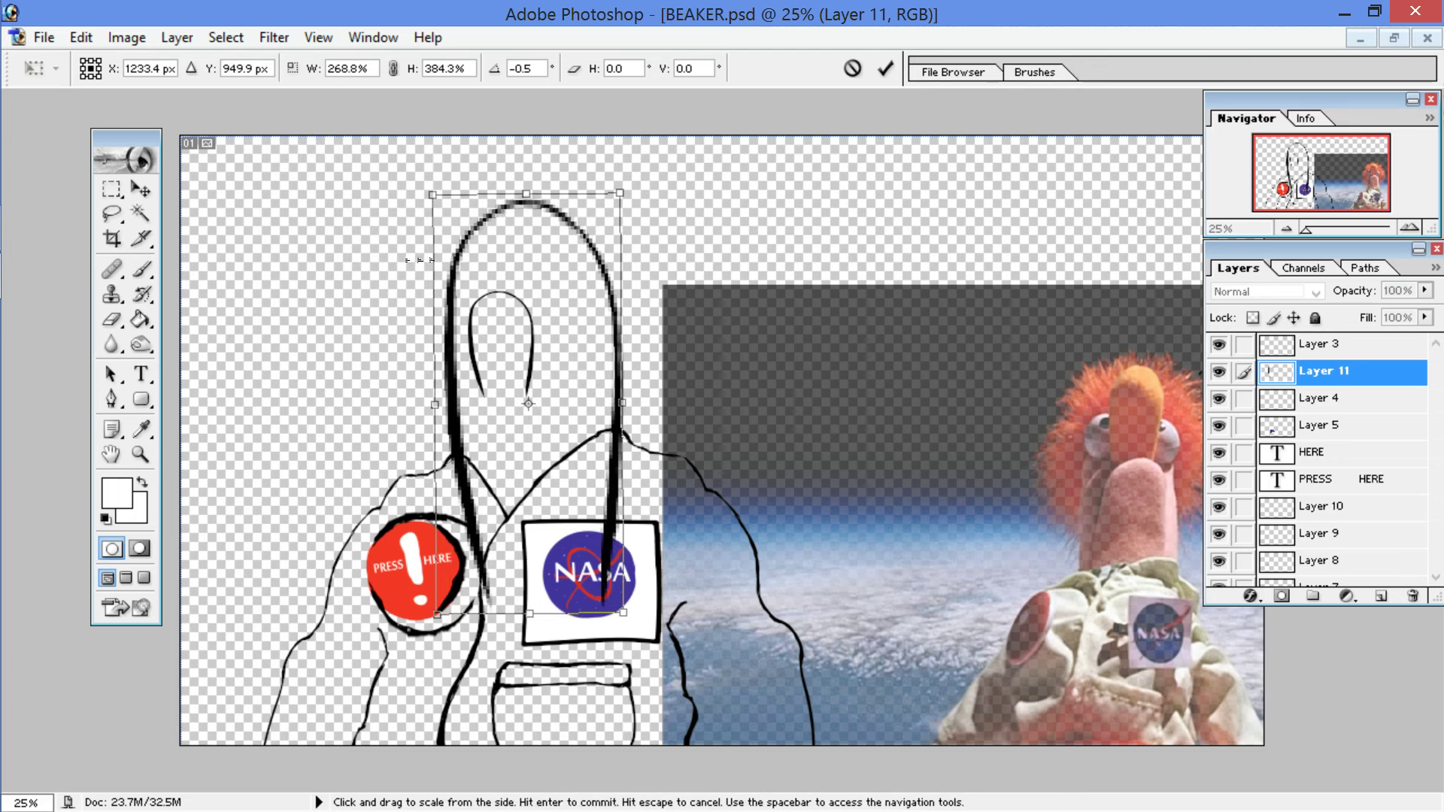
Step: Adjust the head outline to 263.7% width and 401.8% height, position it rising from the suit's collar and apply the transform
{"action": "left_click_drag", "start_coordinate": [425, 260], "coordinate": [573, 377]}
{"action": "left_click_drag", "start_coordinate": [377, 348], "coordinate": [385, 414]}
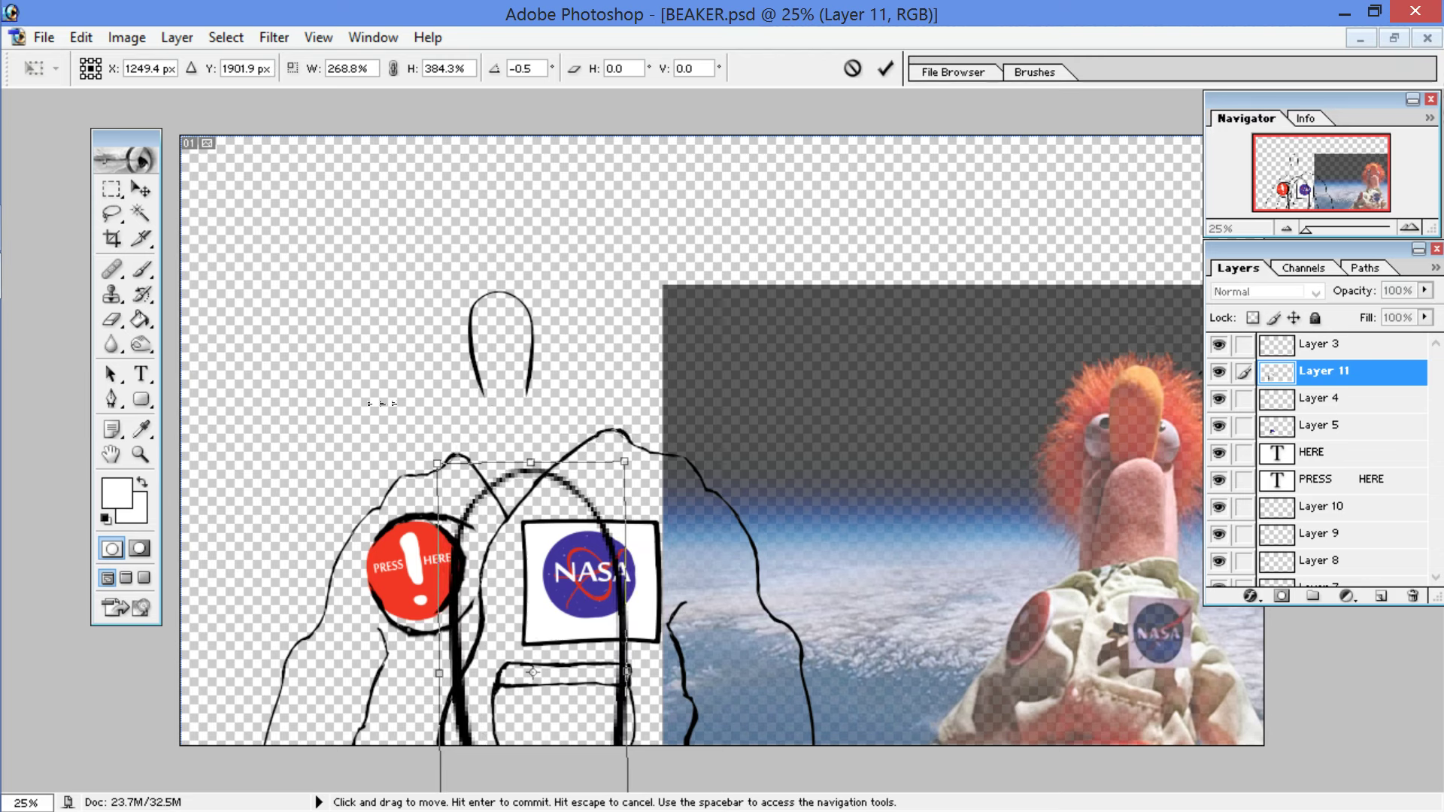
{"action": "mouse_move", "coordinate": [438, 464]}
{"action": "left_mouse_down"}
{"action": "mouse_move", "coordinate": [463, 461]}
{"action": "mouse_move", "coordinate": [439, 446]}
{"action": "left_mouse_up"}
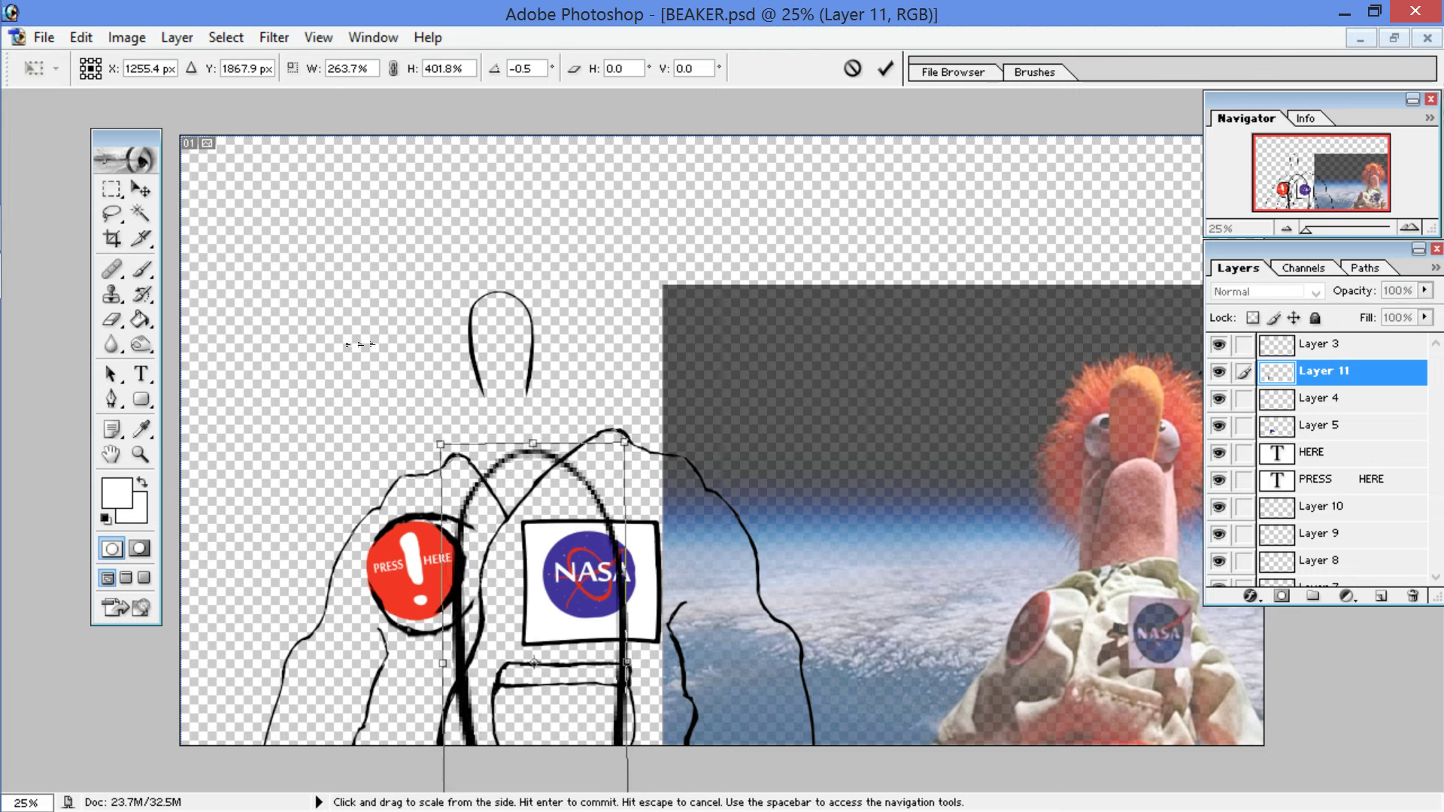
{"action": "left_click_drag", "start_coordinate": [513, 582], "coordinate": [522, 342]}
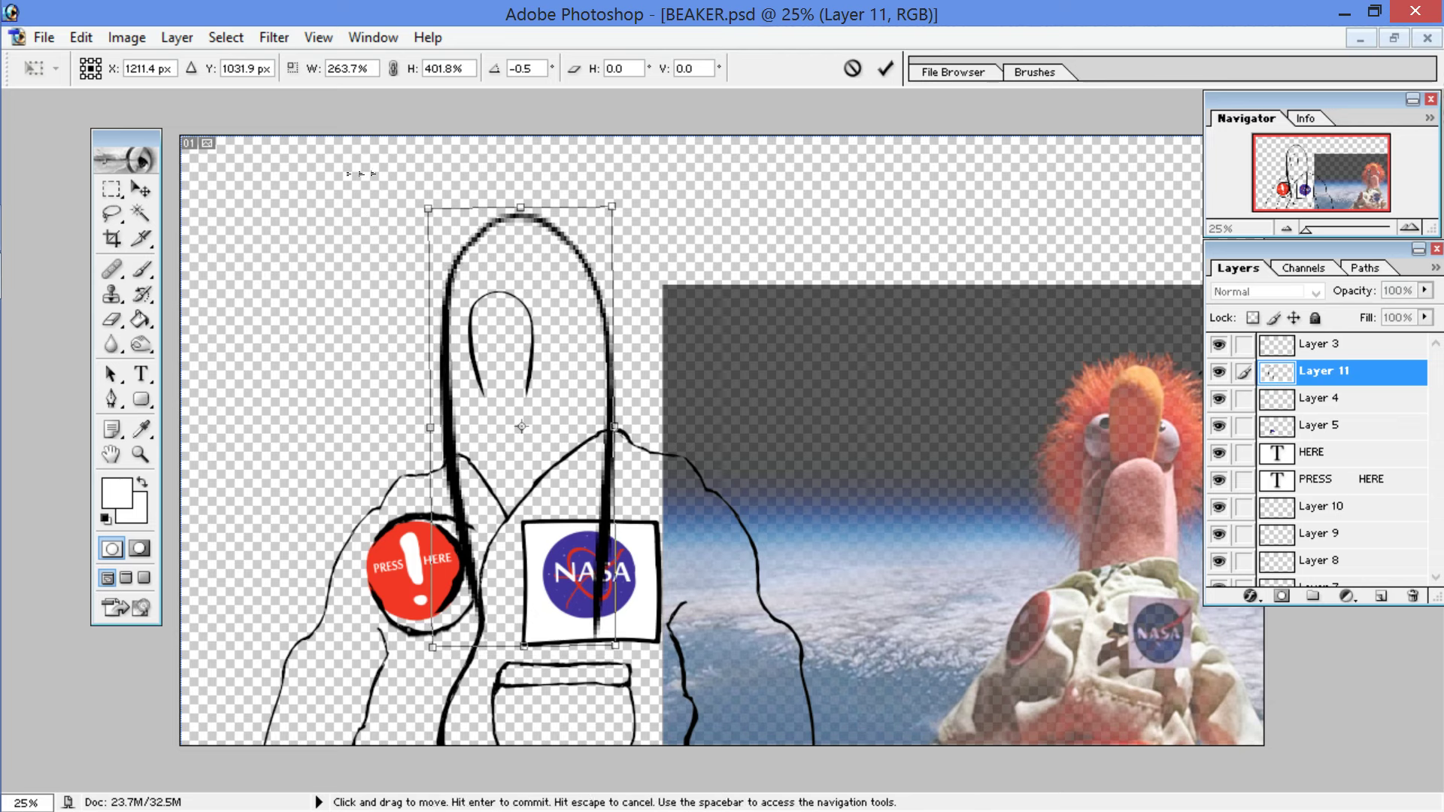
{"action": "left_click_drag", "start_coordinate": [521, 427], "coordinate": [530, 424]}
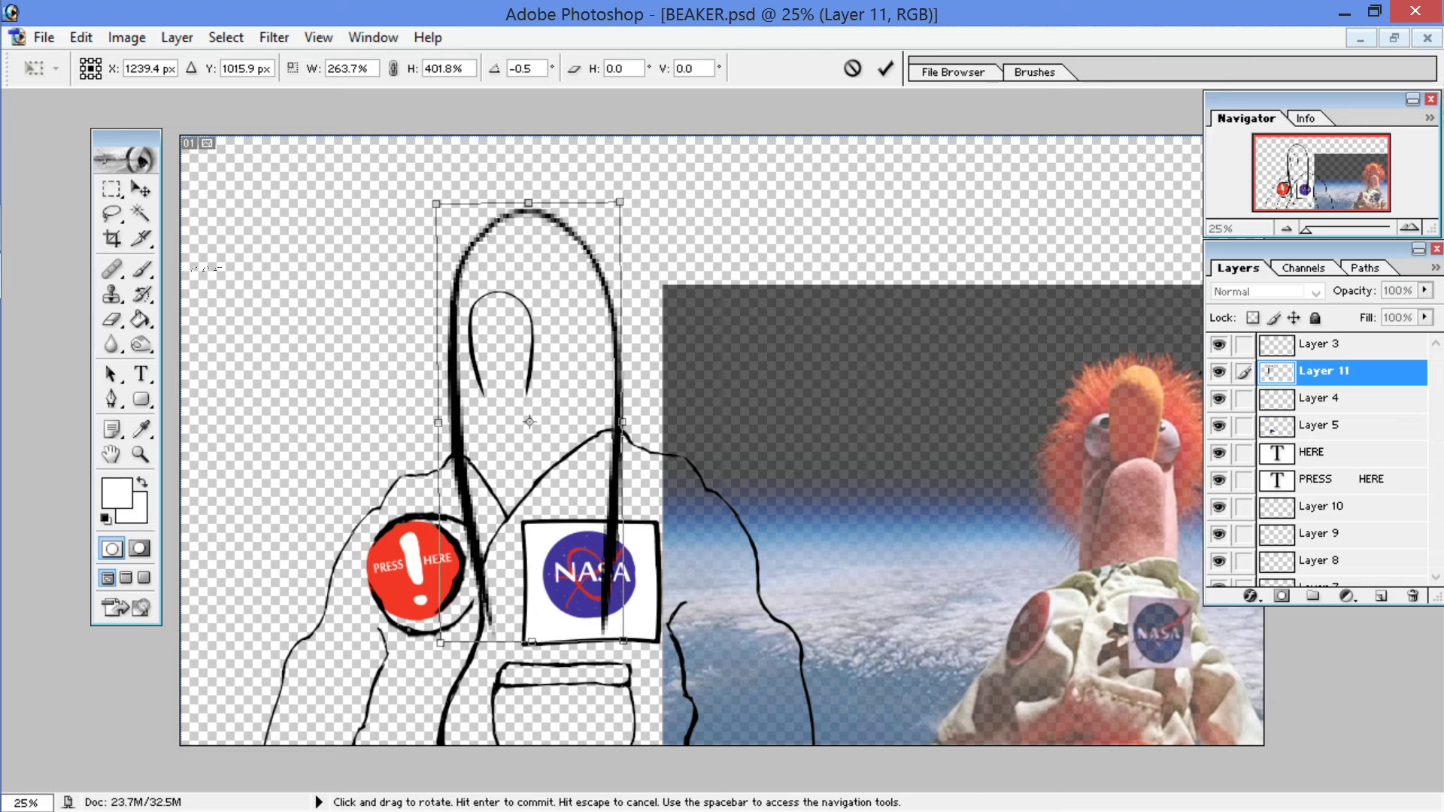
{"action": "left_click", "coordinate": [111, 213]}
{"action": "key", "text": "Return"}
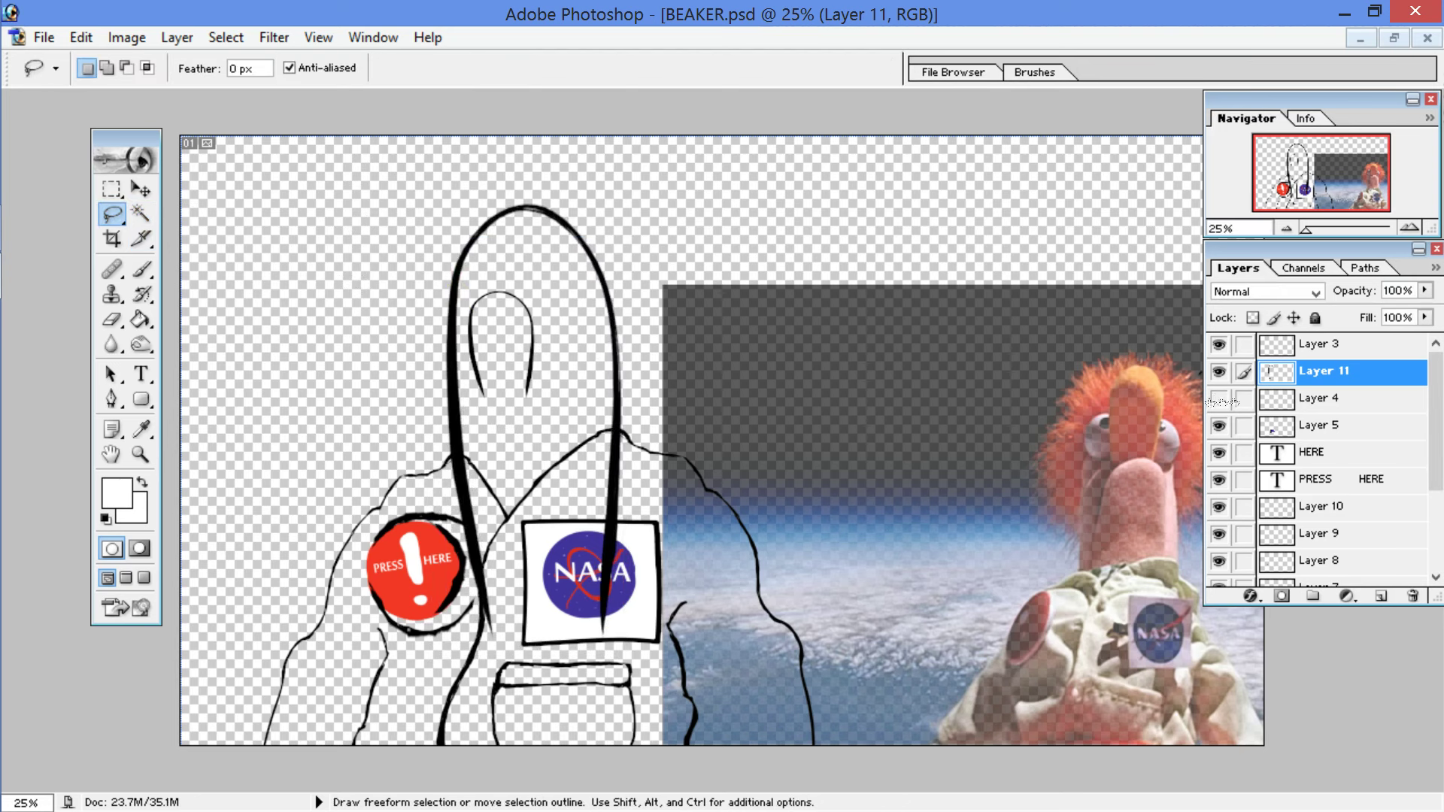
Step: Select Layer 4 and move the small nose outline up so that it overlaps the top of the head
{"action": "left_click", "coordinate": [1244, 399]}
{"action": "key", "text": "alt+bracketleft"}
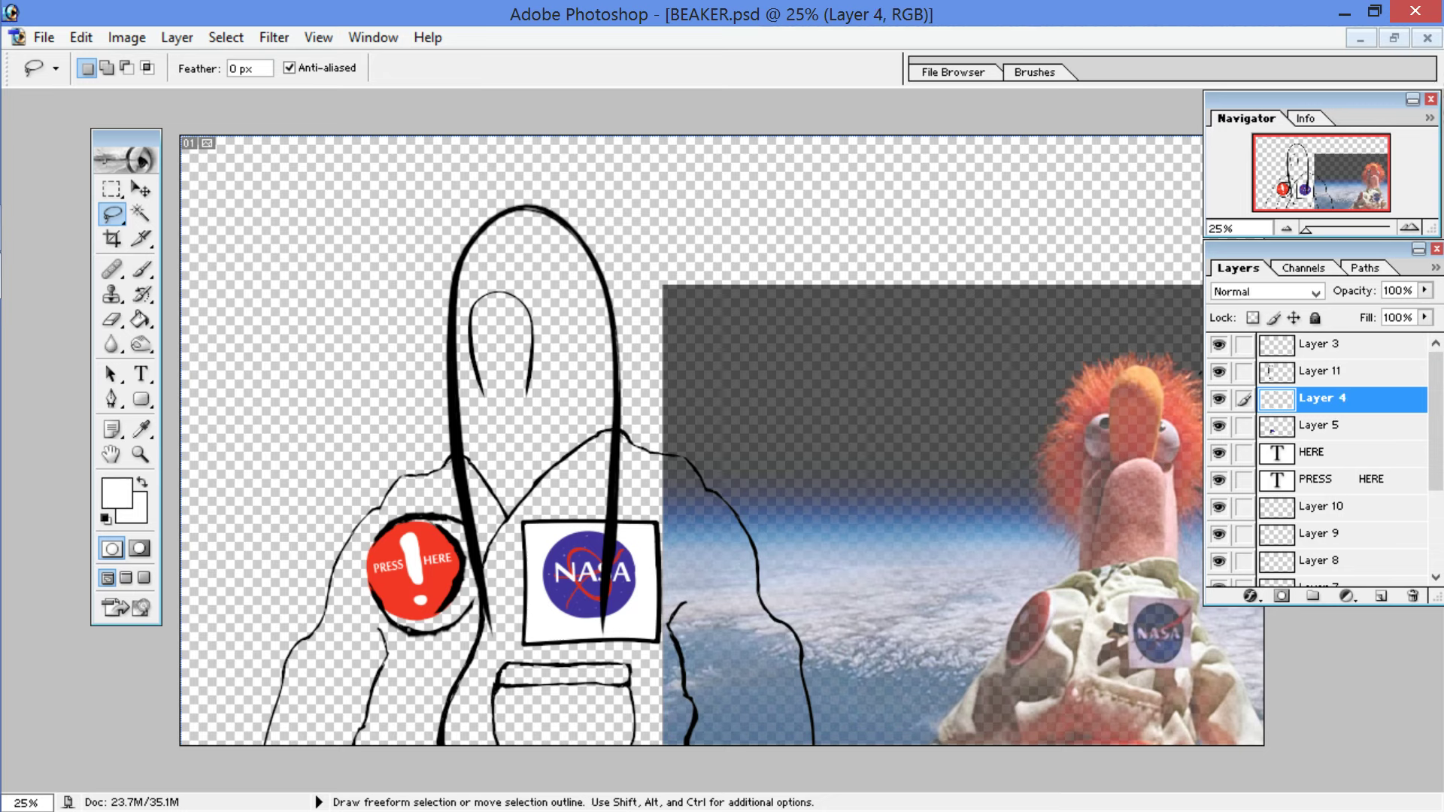
{"action": "left_click", "coordinate": [141, 189]}
{"action": "left_click_drag", "start_coordinate": [354, 240], "coordinate": [358, 239]}
{"action": "left_click_drag", "start_coordinate": [538, 359], "coordinate": [549, 258]}
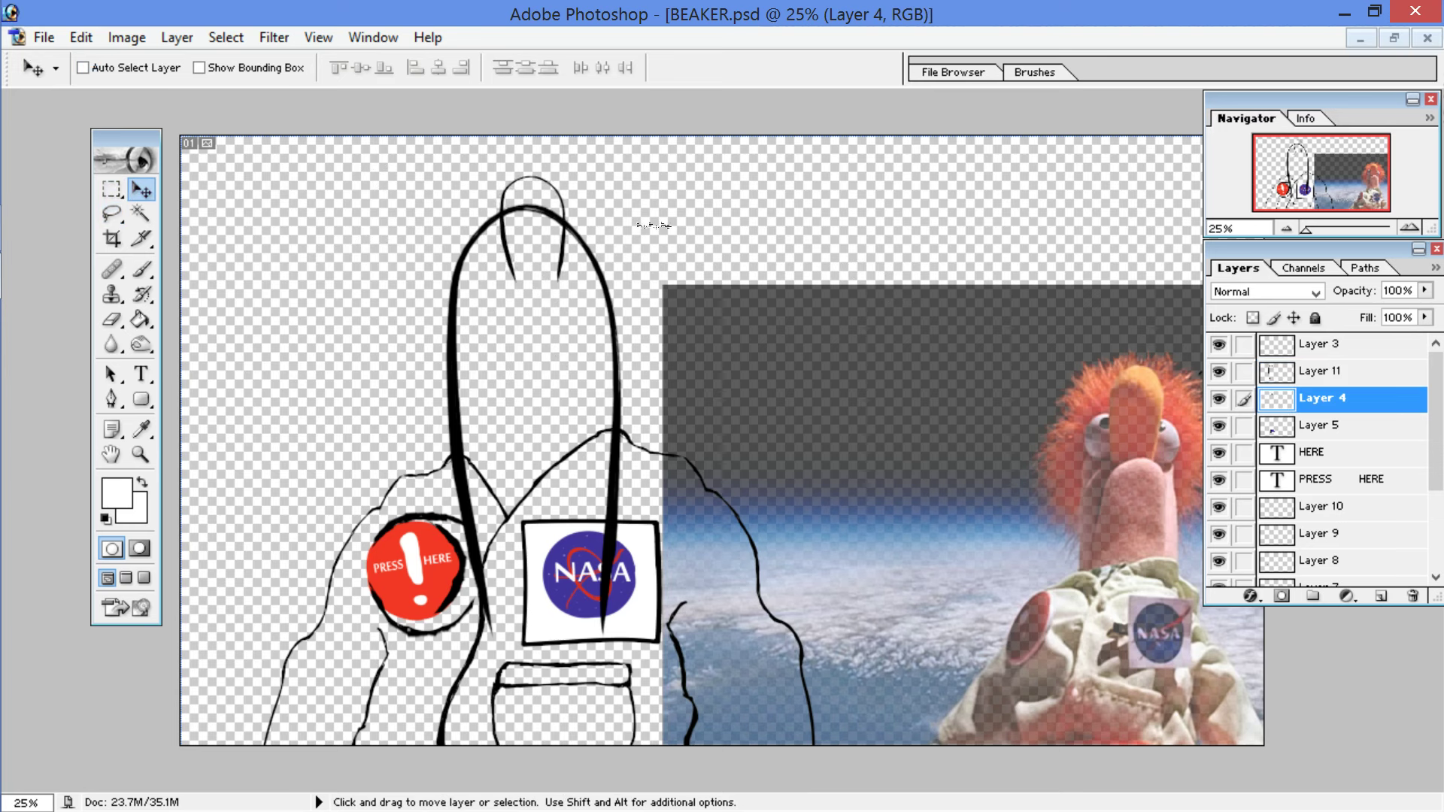
Step: Identify the head outline's layer by toggling layer visibility, and make Layer 11 active
{"action": "left_click", "coordinate": [1219, 425]}
{"action": "left_click", "coordinate": [1219, 426]}
{"action": "left_click", "coordinate": [1219, 398]}
{"action": "left_click", "coordinate": [1219, 399]}
{"action": "left_click", "coordinate": [1219, 371]}
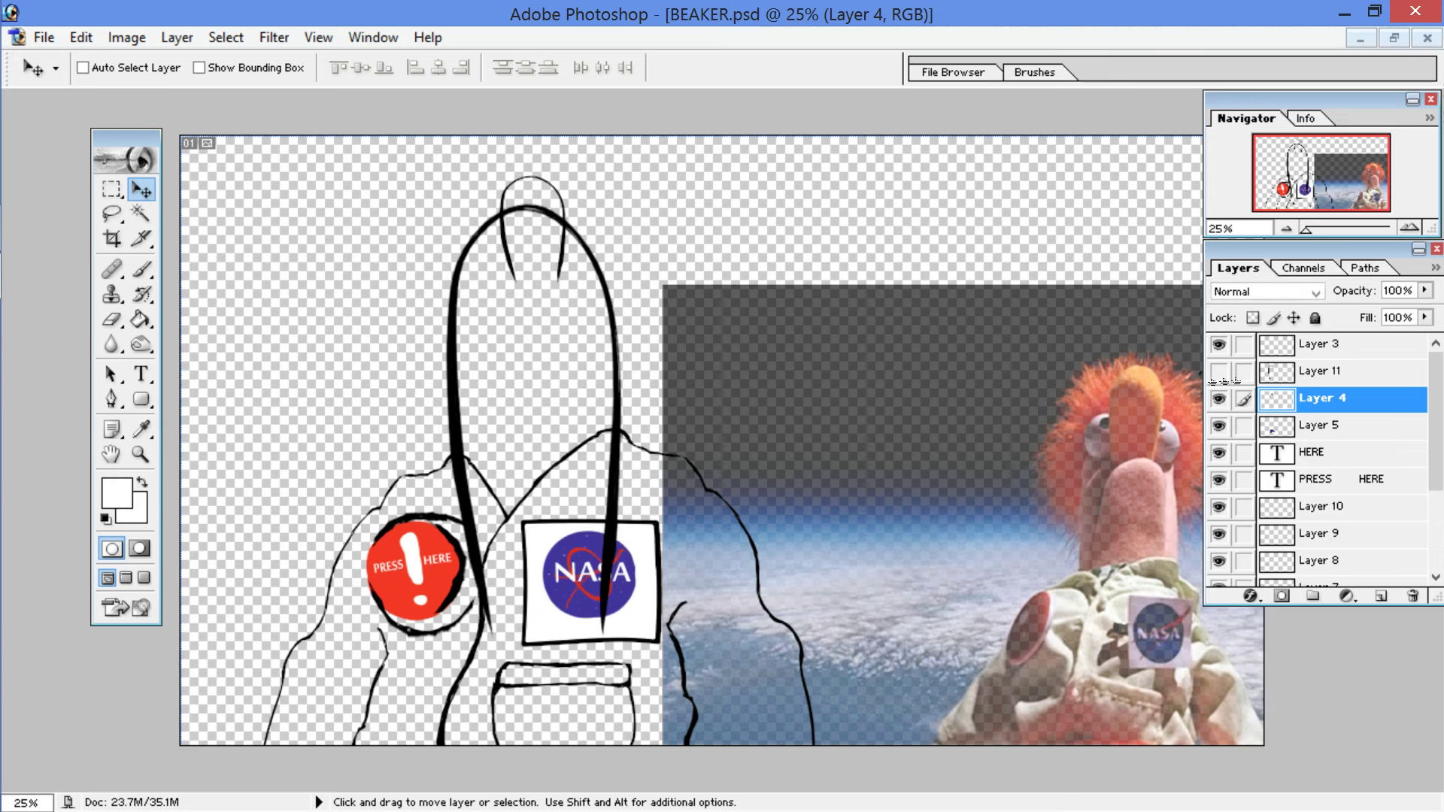
{"action": "left_click", "coordinate": [1218, 371]}
{"action": "left_click", "coordinate": [1287, 377]}
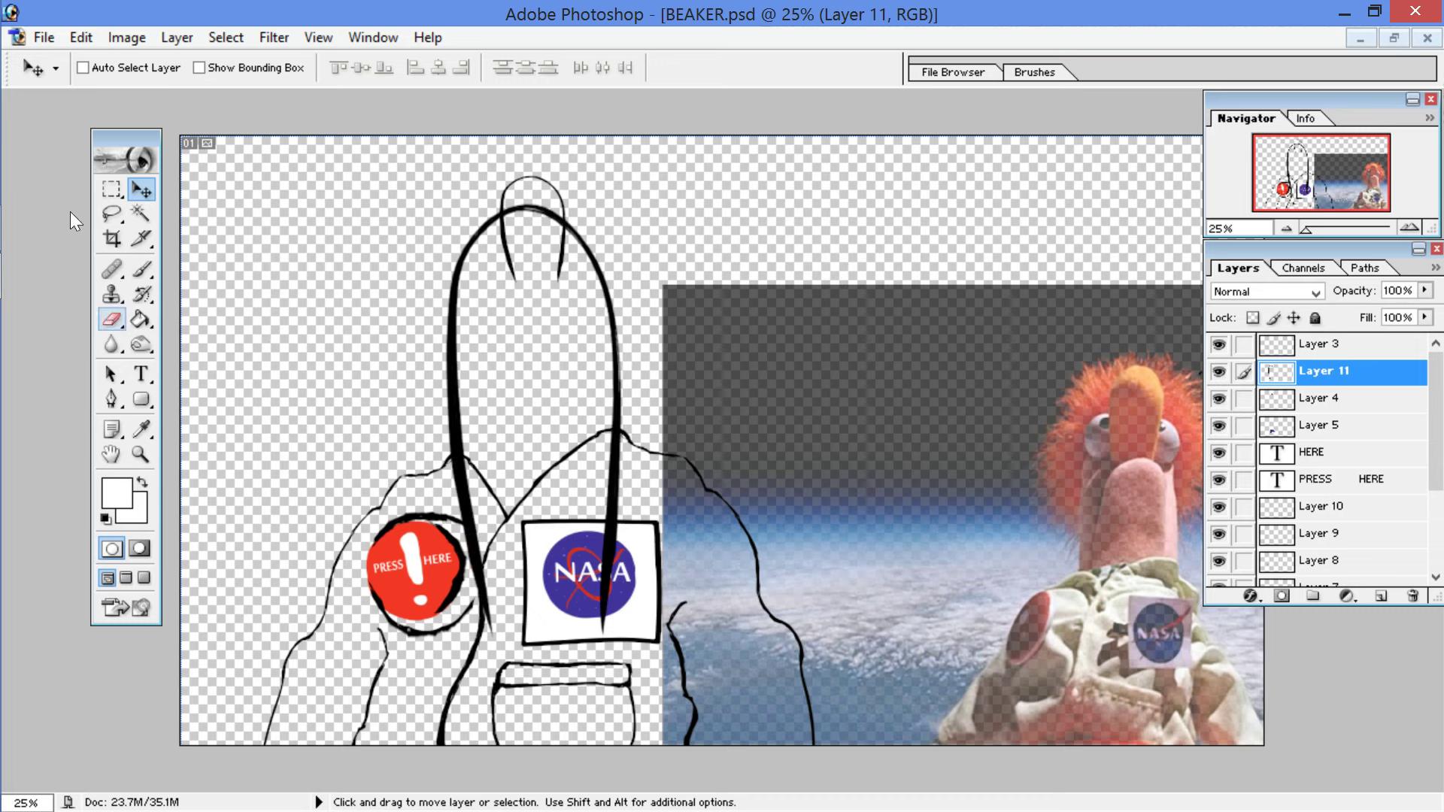
{"action": "left_click_drag", "start_coordinate": [421, 390], "coordinate": [421, 381]}
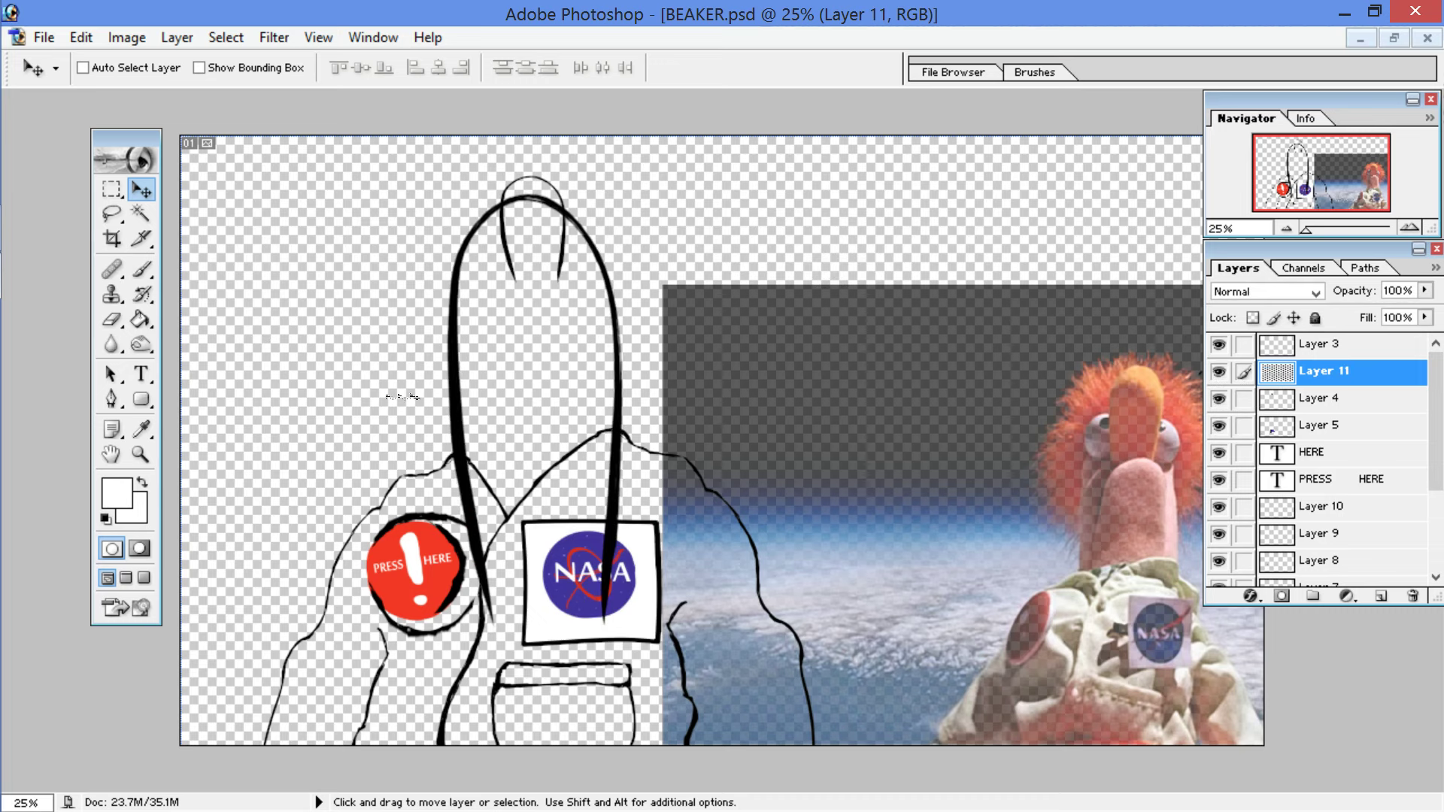
{"action": "left_click", "coordinate": [78, 37]}
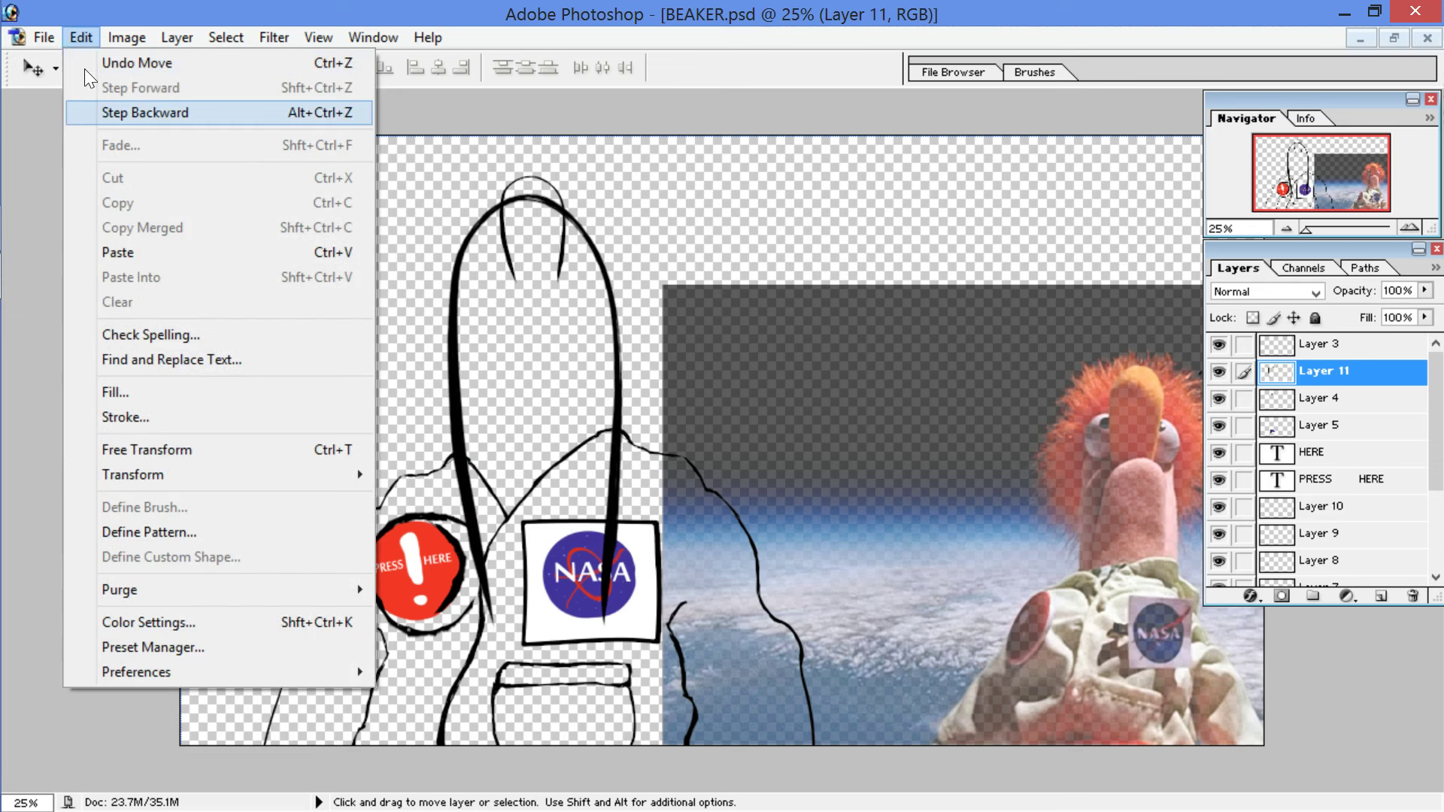
{"action": "left_click", "coordinate": [102, 112]}
Step: Erase the head outline's right-hand line below the collar, where it crosses the NASA patch
{"action": "left_click", "coordinate": [113, 319]}
{"action": "left_click_drag", "start_coordinate": [609, 568], "coordinate": [606, 605]}
{"action": "left_click_drag", "start_coordinate": [611, 532], "coordinate": [617, 442]}
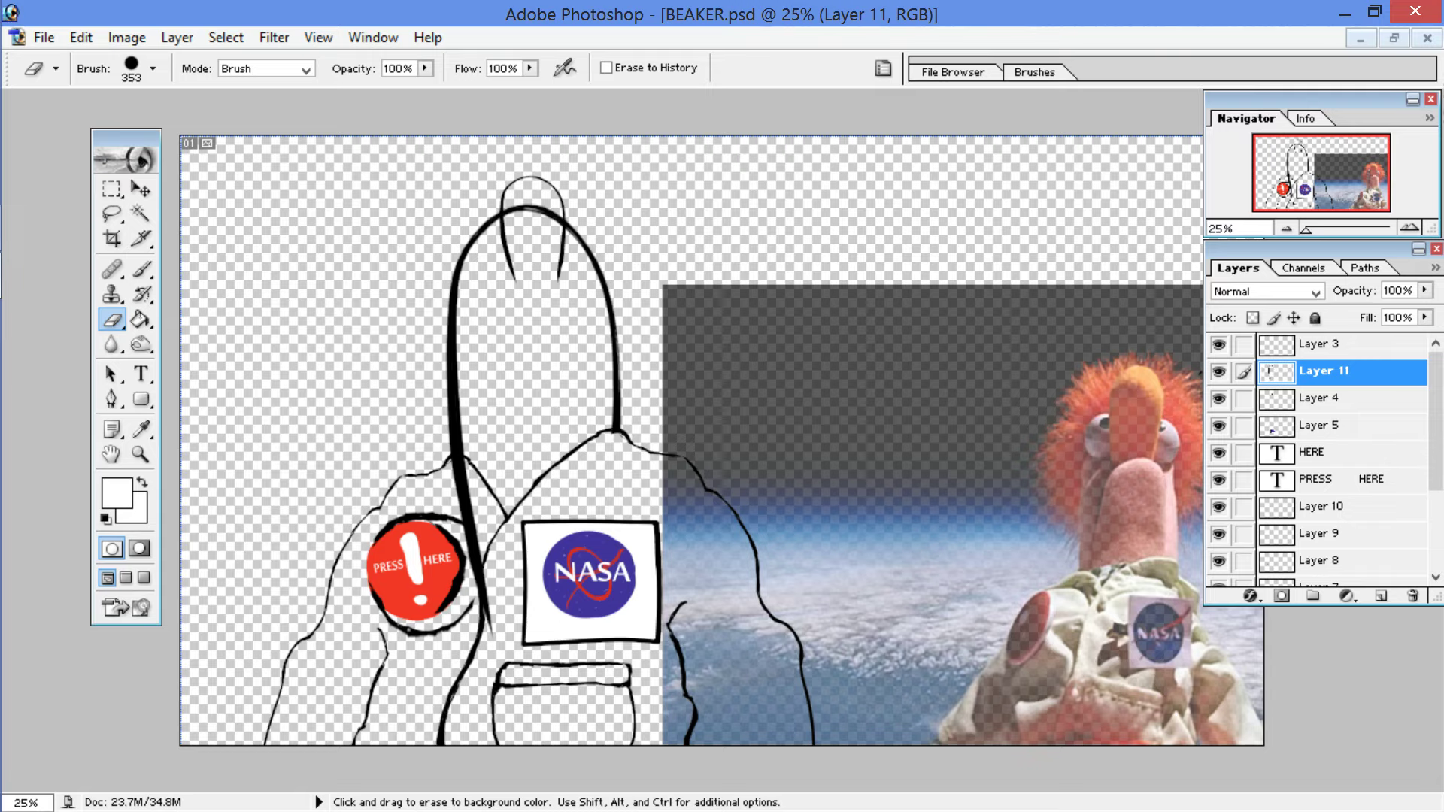
Step: Erase the head outline's left-hand line below the collar, where it crosses the suit beside the red badge
{"action": "key", "text": "ctrl+plus"}
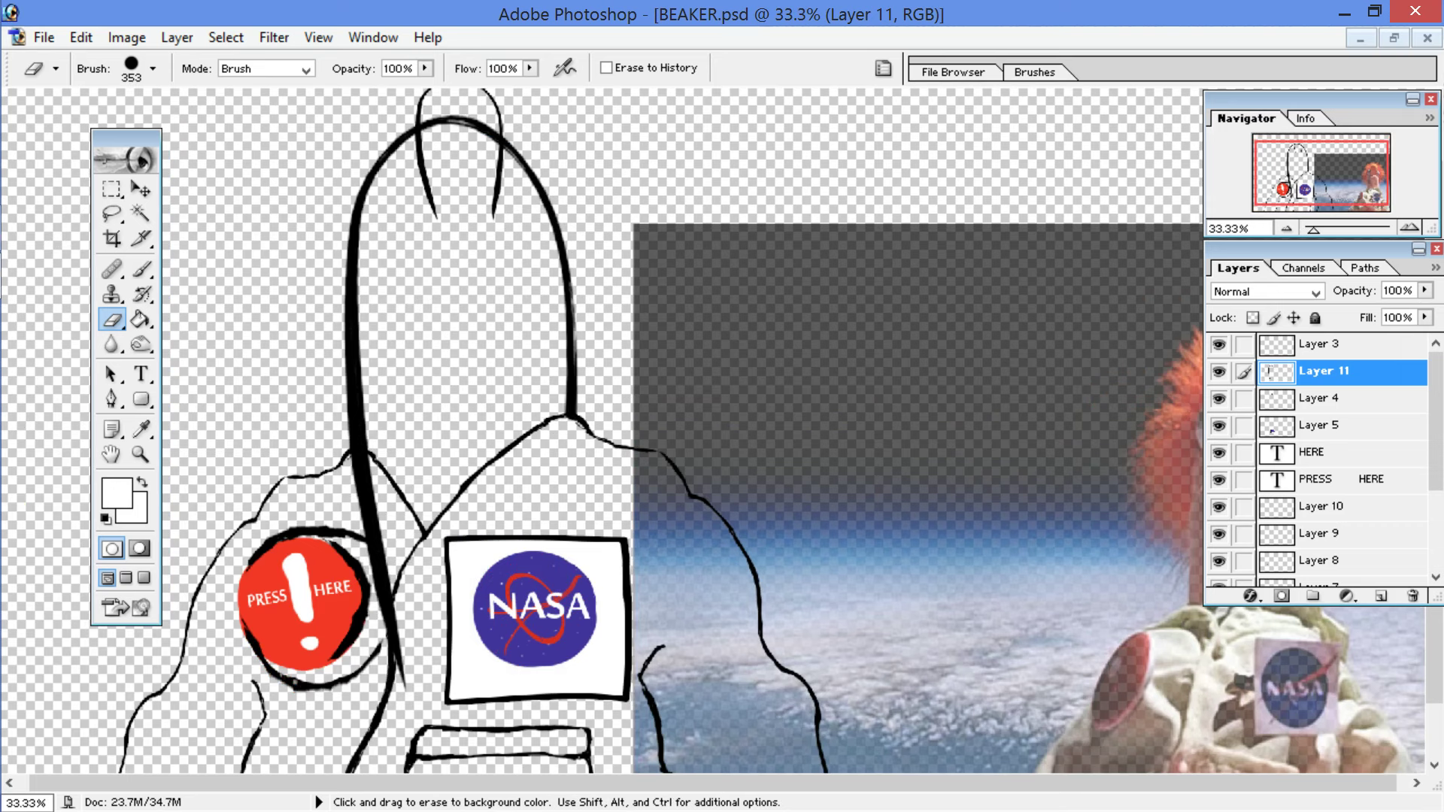
{"action": "left_click_drag", "start_coordinate": [402, 676], "coordinate": [359, 465]}
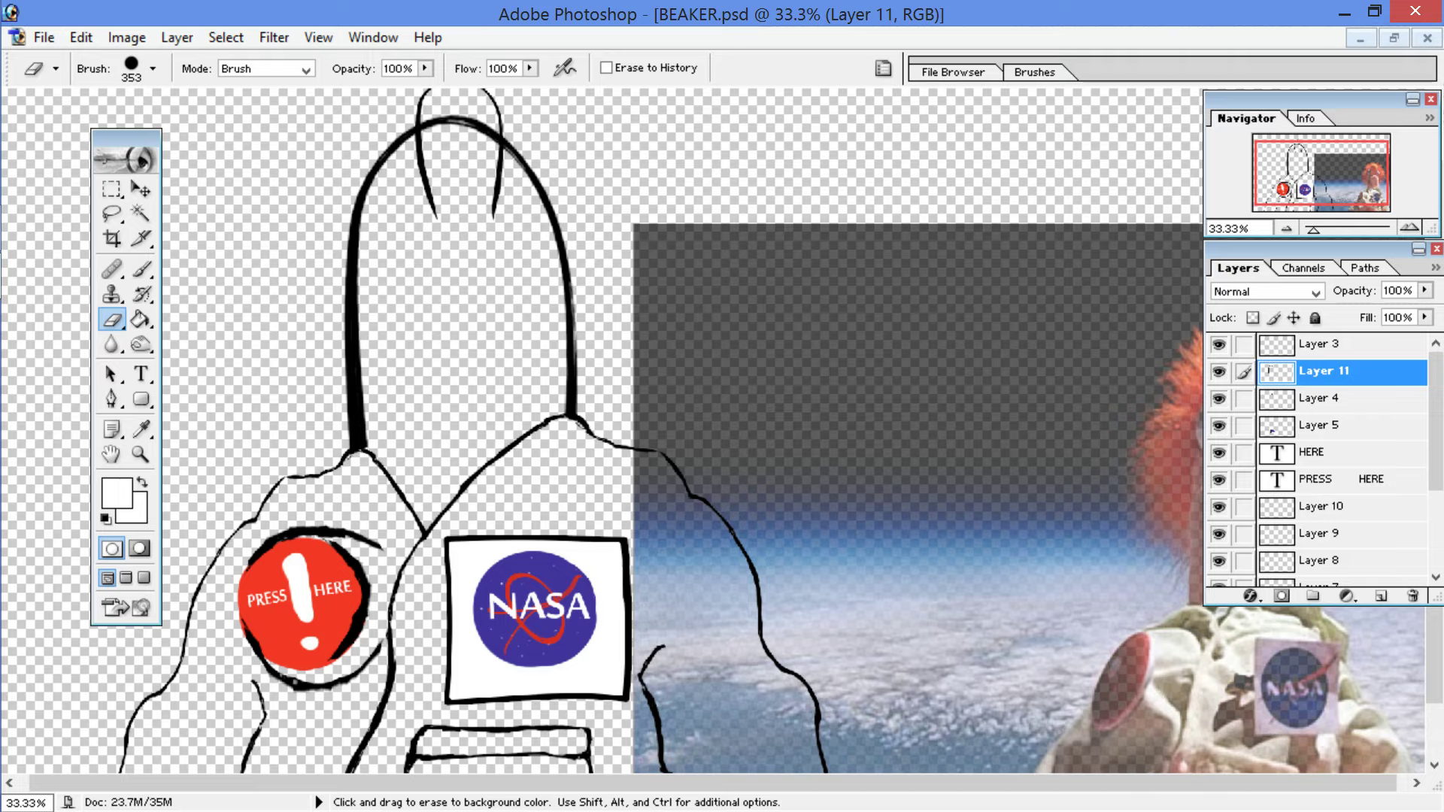
{"action": "key", "text": "ctrl+minus"}
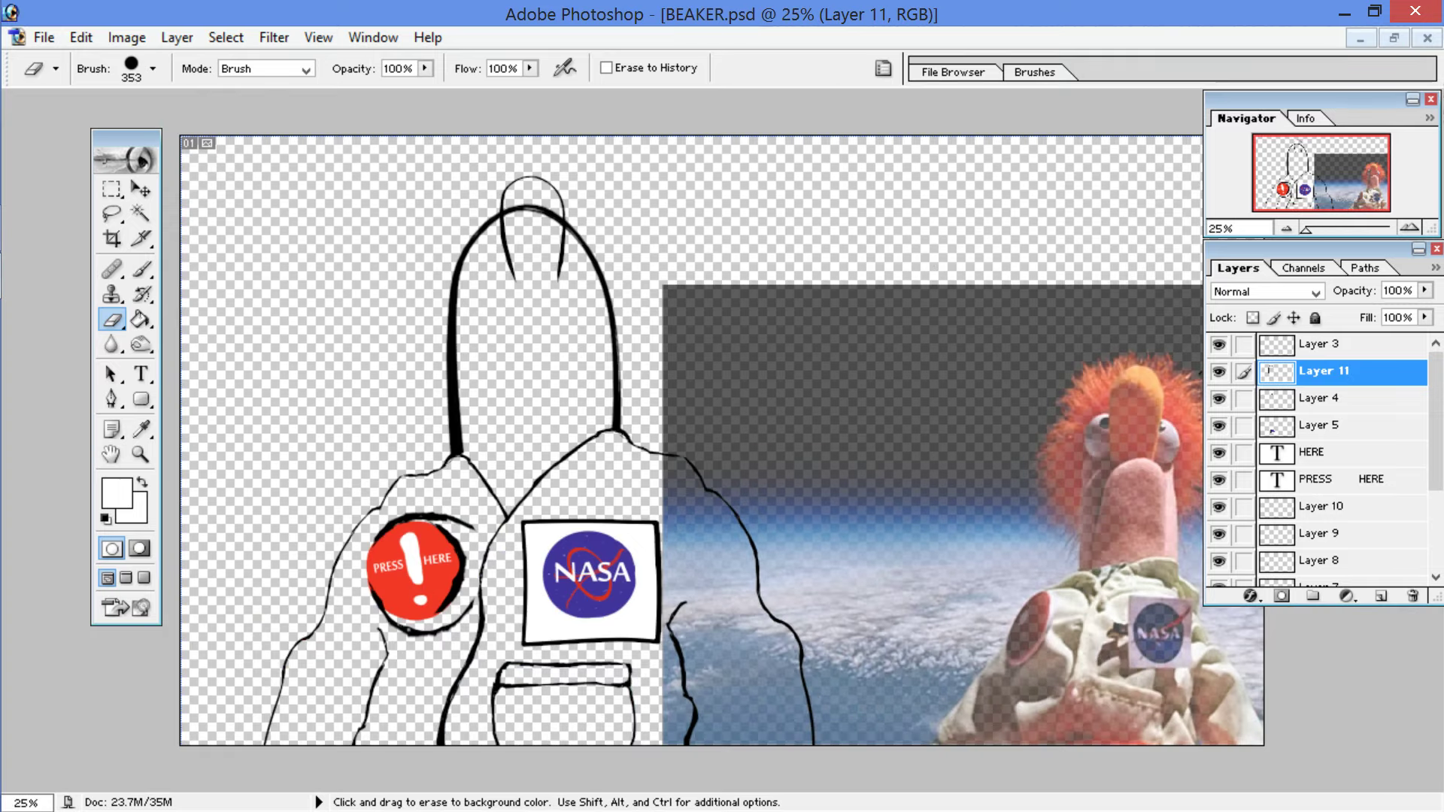
Step: Select Layer 4 and enlarge its small outline to 177.7% width and 258.1% height, placing it inside the head outline
{"action": "left_click", "coordinate": [1218, 400]}
{"action": "left_click", "coordinate": [1219, 399]}
{"action": "left_click", "coordinate": [1286, 409]}
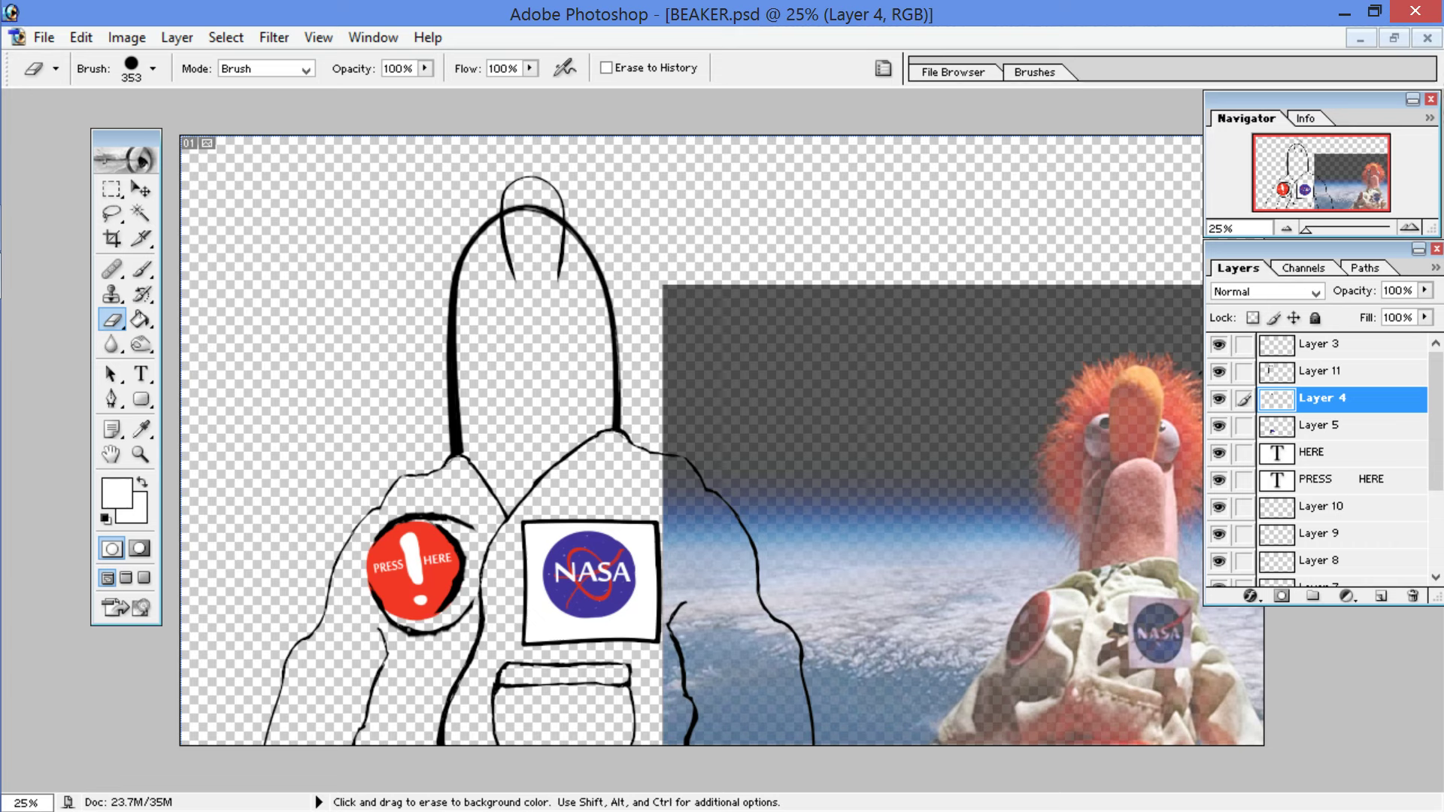
{"action": "key", "text": "v"}
{"action": "key", "text": "ctrl+t"}
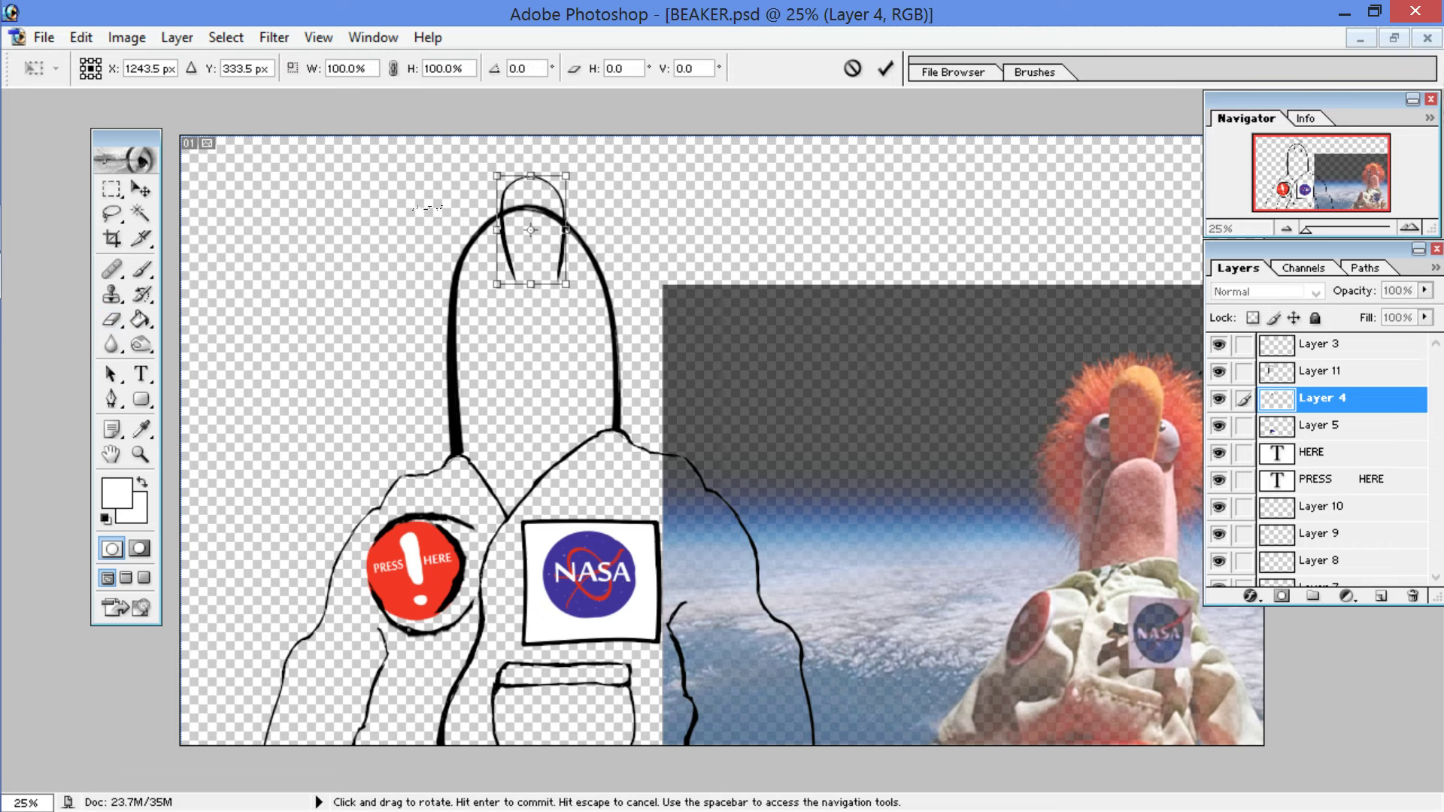
{"action": "left_click_drag", "start_coordinate": [530, 284], "coordinate": [573, 398]}
{"action": "left_click_drag", "start_coordinate": [474, 458], "coordinate": [488, 548]}
{"action": "left_click_drag", "start_coordinate": [522, 451], "coordinate": [509, 491]}
{"action": "left_click_drag", "start_coordinate": [517, 372], "coordinate": [592, 307]}
{"action": "left_click_drag", "start_coordinate": [476, 448], "coordinate": [468, 447]}
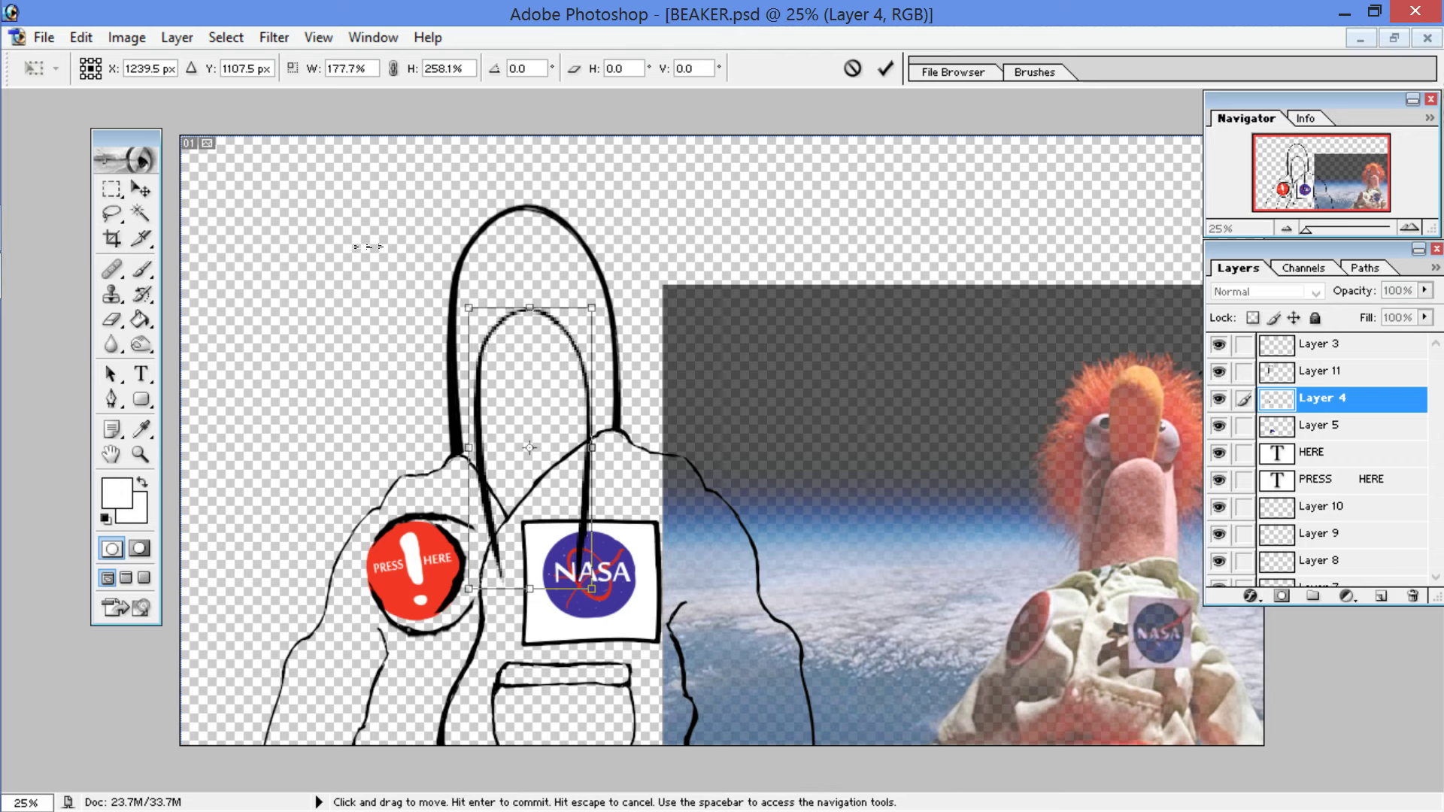
Step: Rotate the inner outline to 7.2°, narrow it to 161.1% width and 250.7% height, and apply the transform
{"action": "left_click_drag", "start_coordinate": [422, 188], "coordinate": [329, 206]}
{"action": "left_click_drag", "start_coordinate": [702, 262], "coordinate": [708, 292]}
{"action": "left_click_drag", "start_coordinate": [561, 358], "coordinate": [556, 340]}
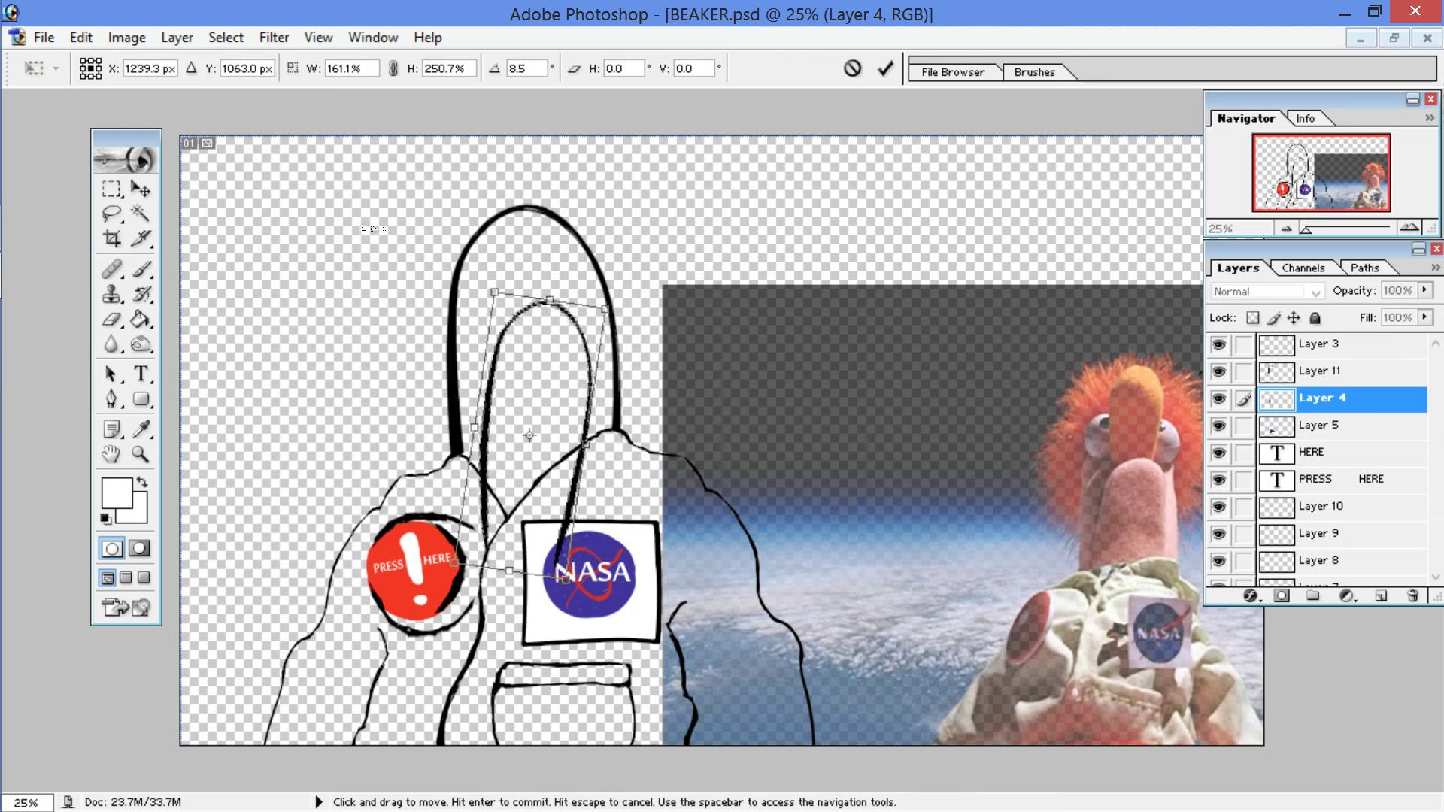
{"action": "left_click_drag", "start_coordinate": [713, 311], "coordinate": [711, 304]}
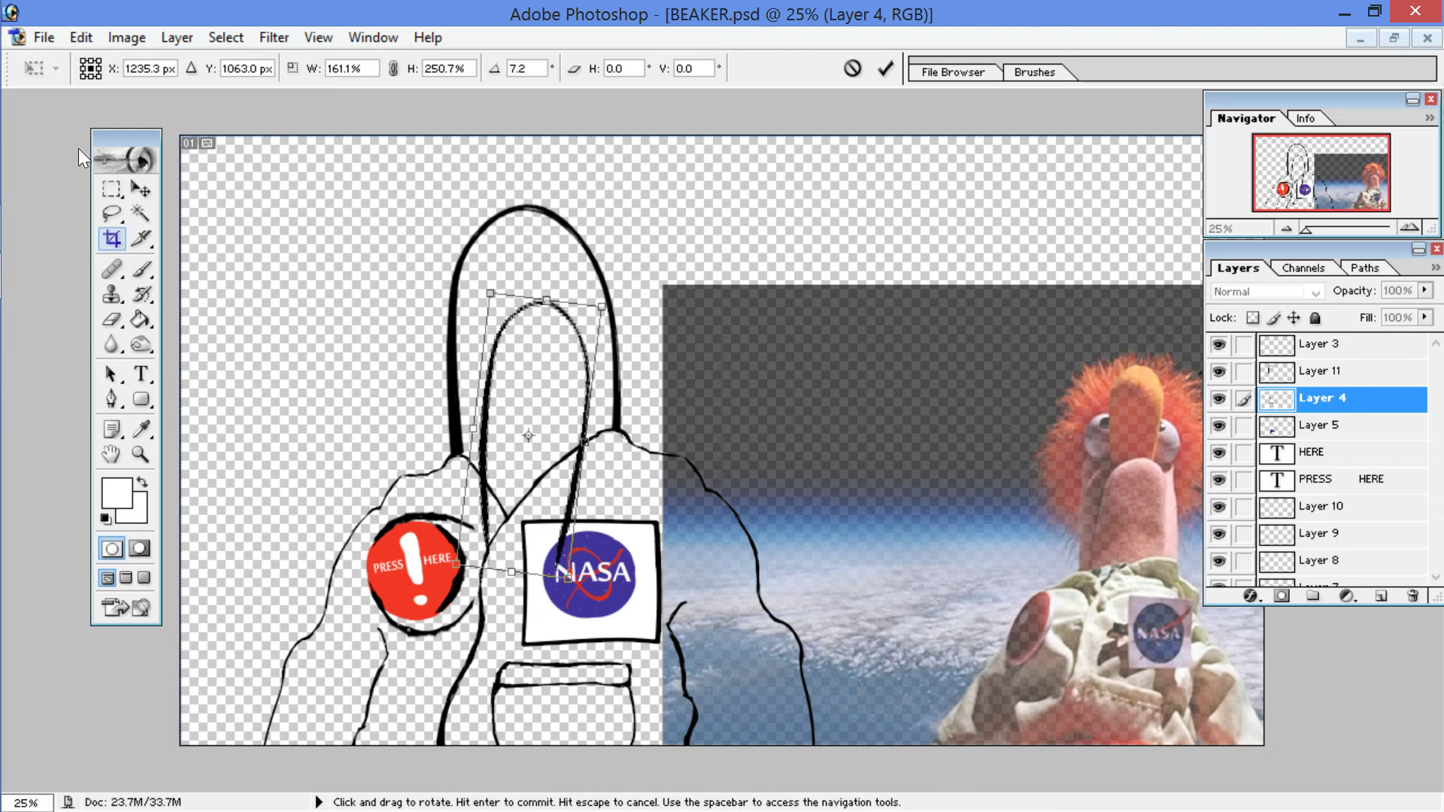
{"action": "left_click", "coordinate": [111, 213]}
{"action": "left_click", "coordinate": [536, 339]}
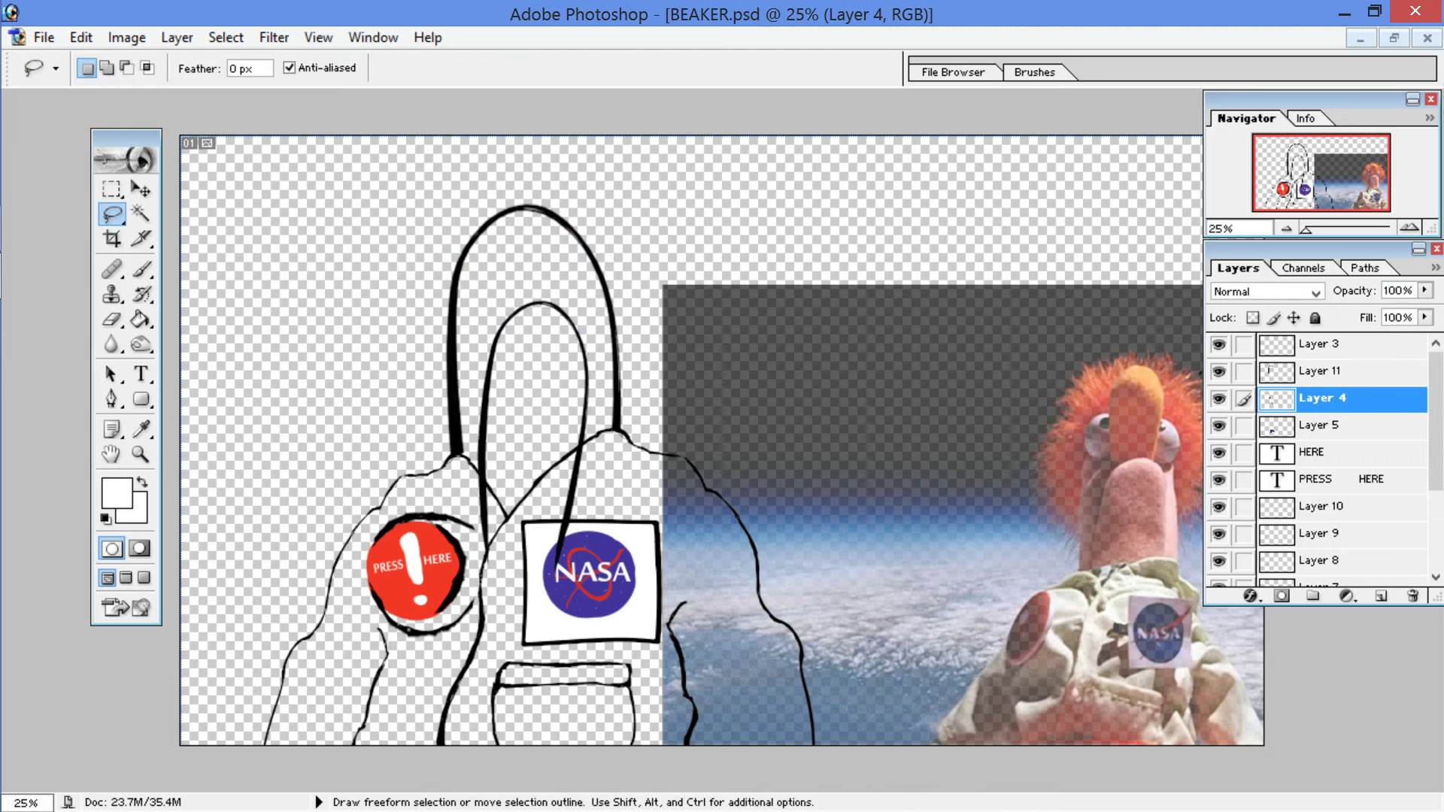
Step: Erase the end of the inner outline's right-hand line where it crosses the NASA patch
{"action": "left_click", "coordinate": [112, 319]}
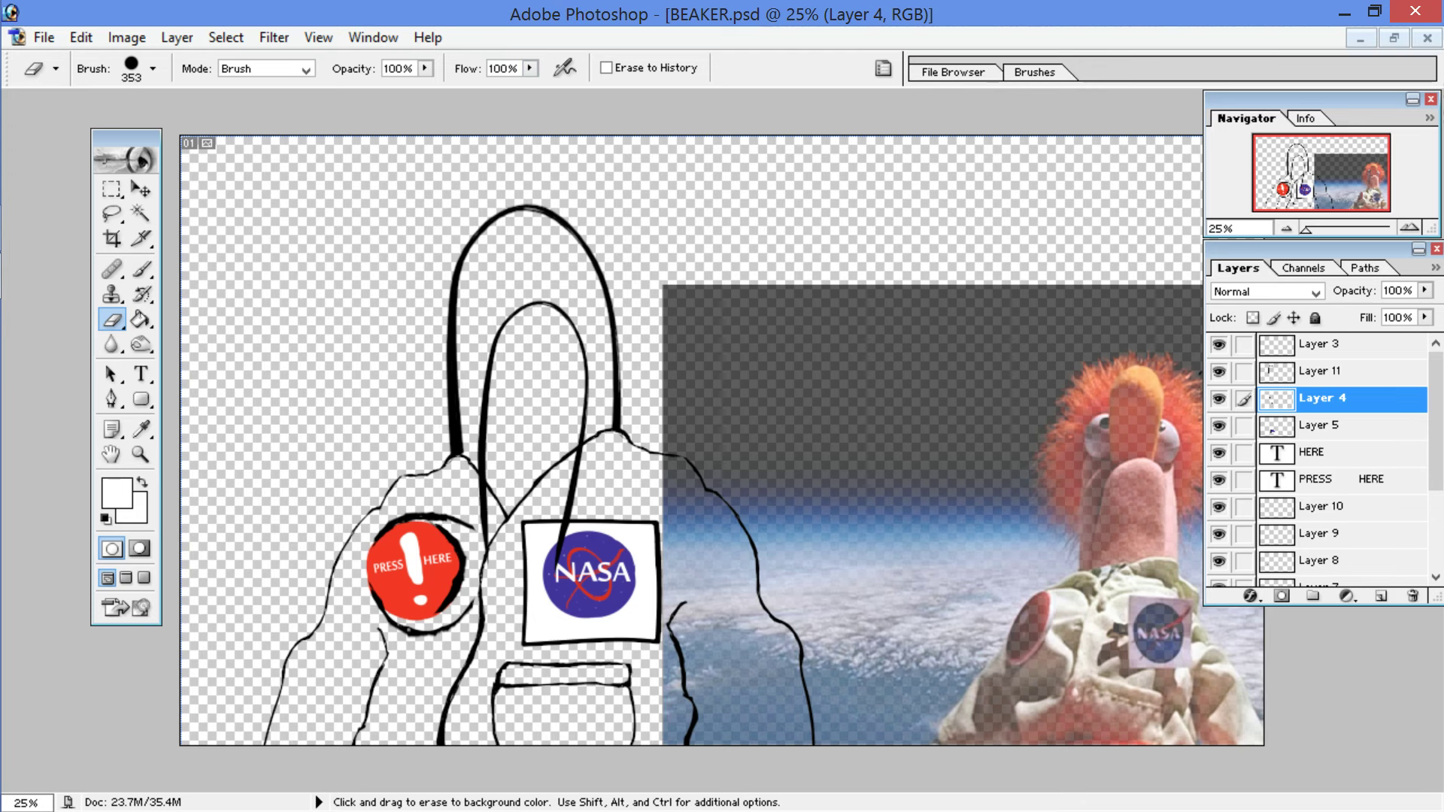
{"action": "left_click", "coordinate": [563, 546]}
{"action": "left_click", "coordinate": [569, 536]}
Step: Set the eraser brush to 78 px and erase both lines of the inner outline below the collar
{"action": "key", "text": "ctrl+plus"}
{"action": "key", "text": "ctrl+plus"}
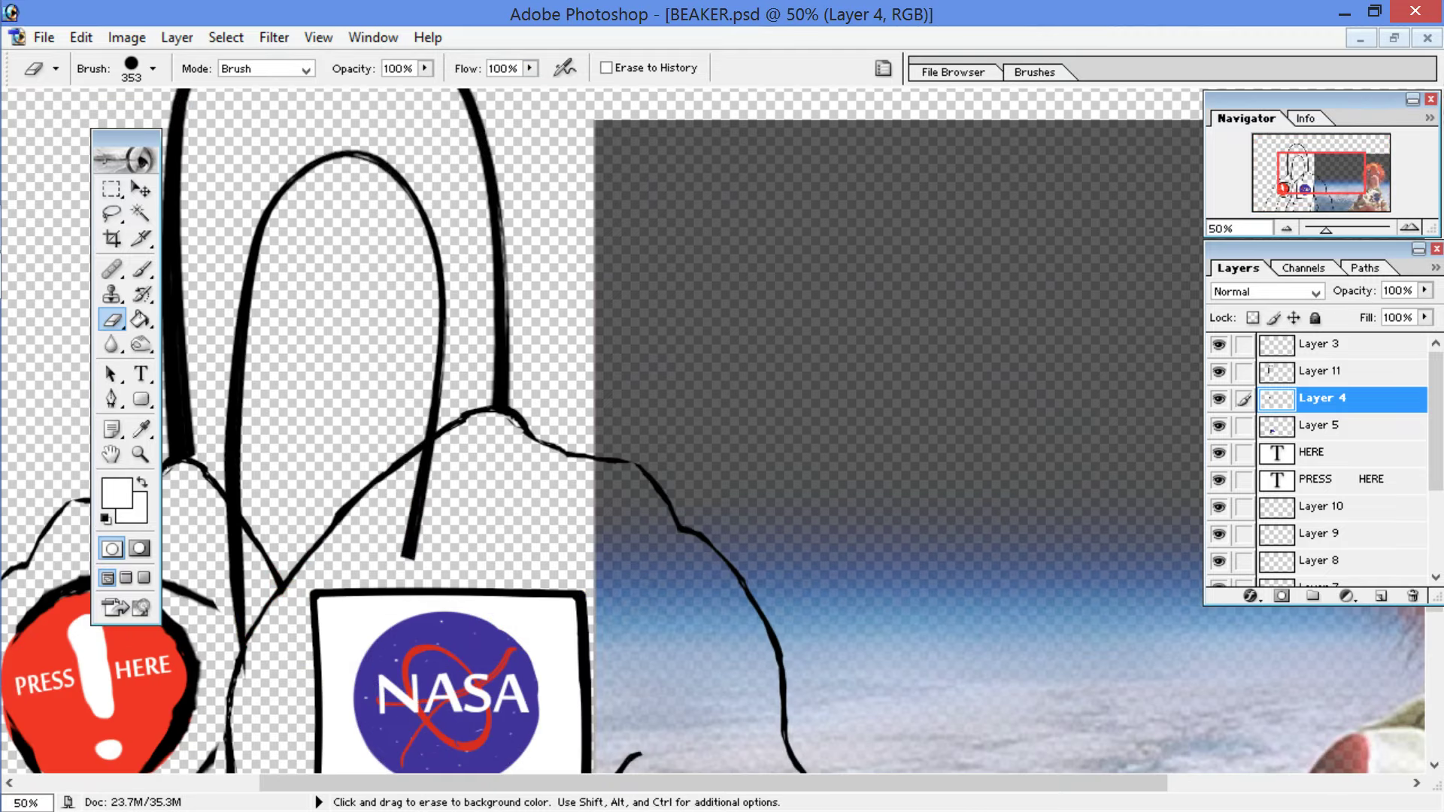
{"action": "left_click", "coordinate": [153, 68]}
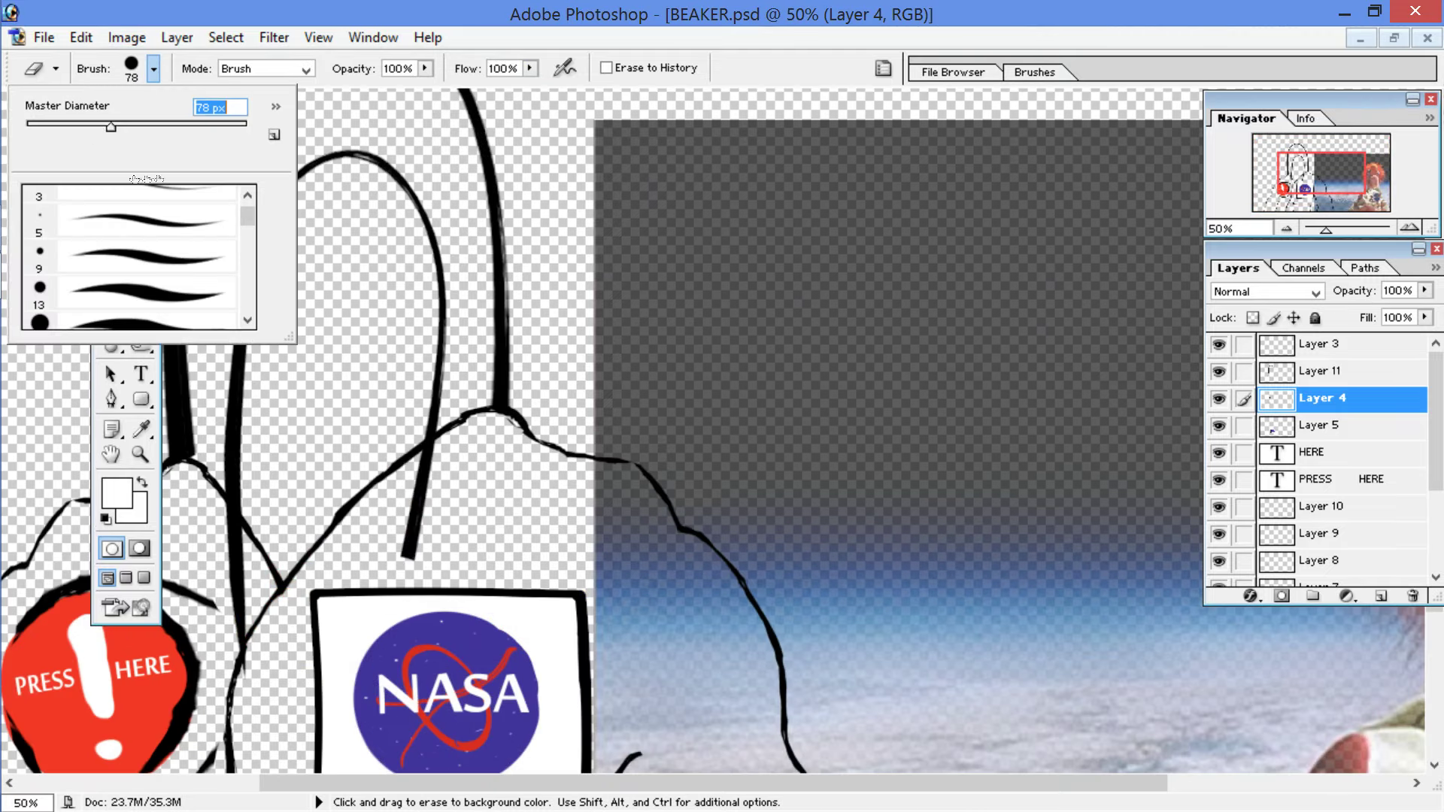
{"action": "type", "text": "78"}
{"action": "key", "text": "Return"}
{"action": "left_click_drag", "start_coordinate": [412, 539], "coordinate": [424, 479]}
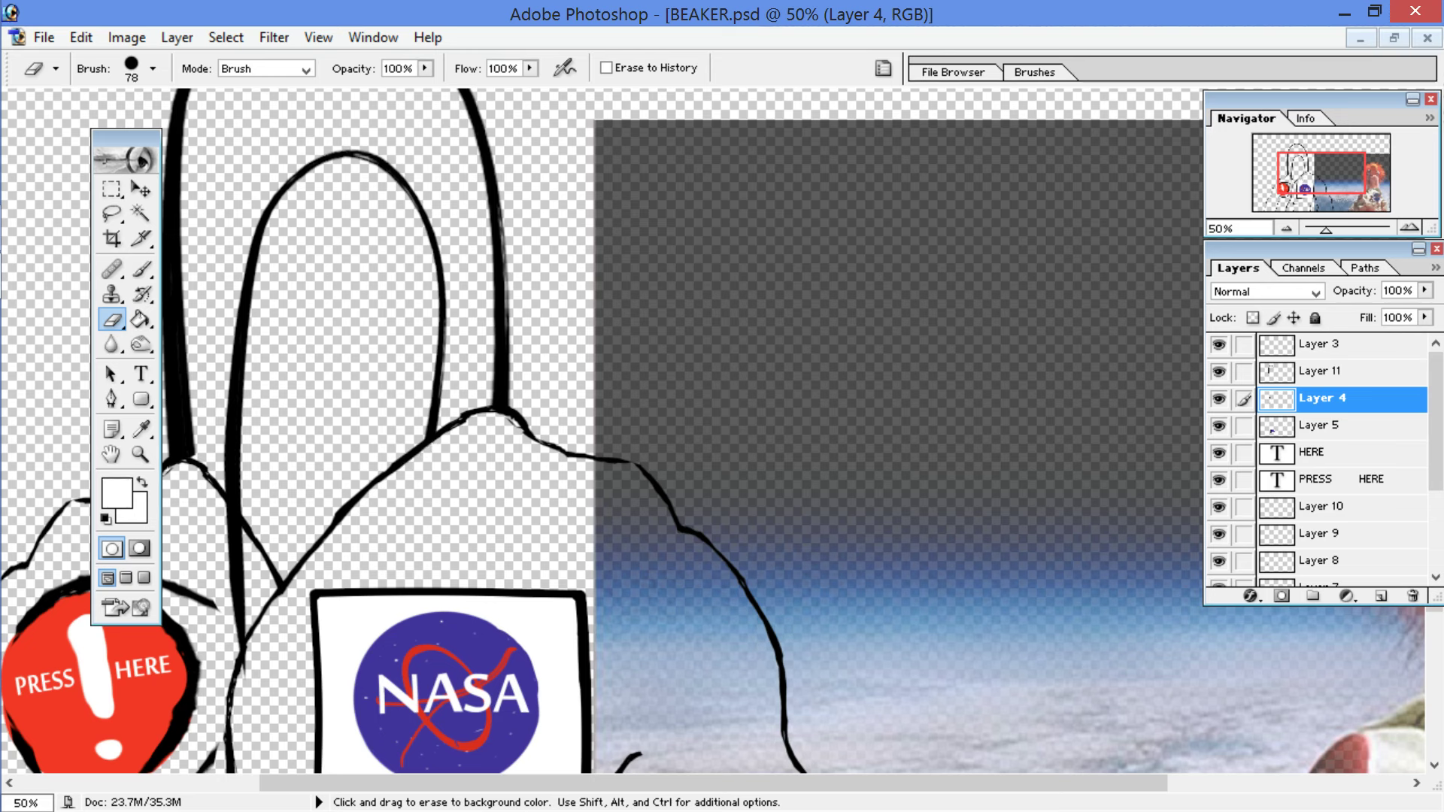
{"action": "left_click_drag", "start_coordinate": [240, 640], "coordinate": [233, 525]}
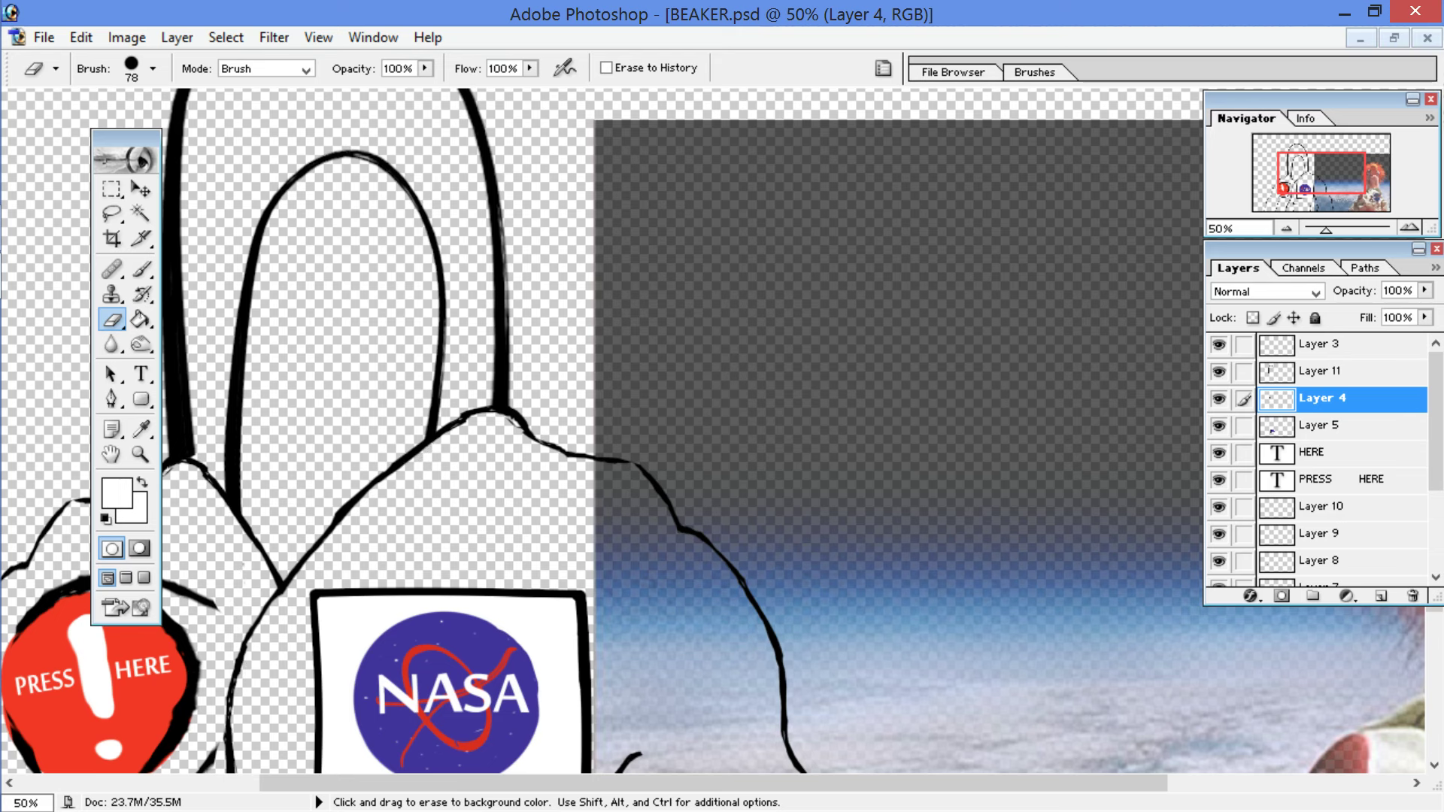
{"action": "key", "text": "ctrl"}
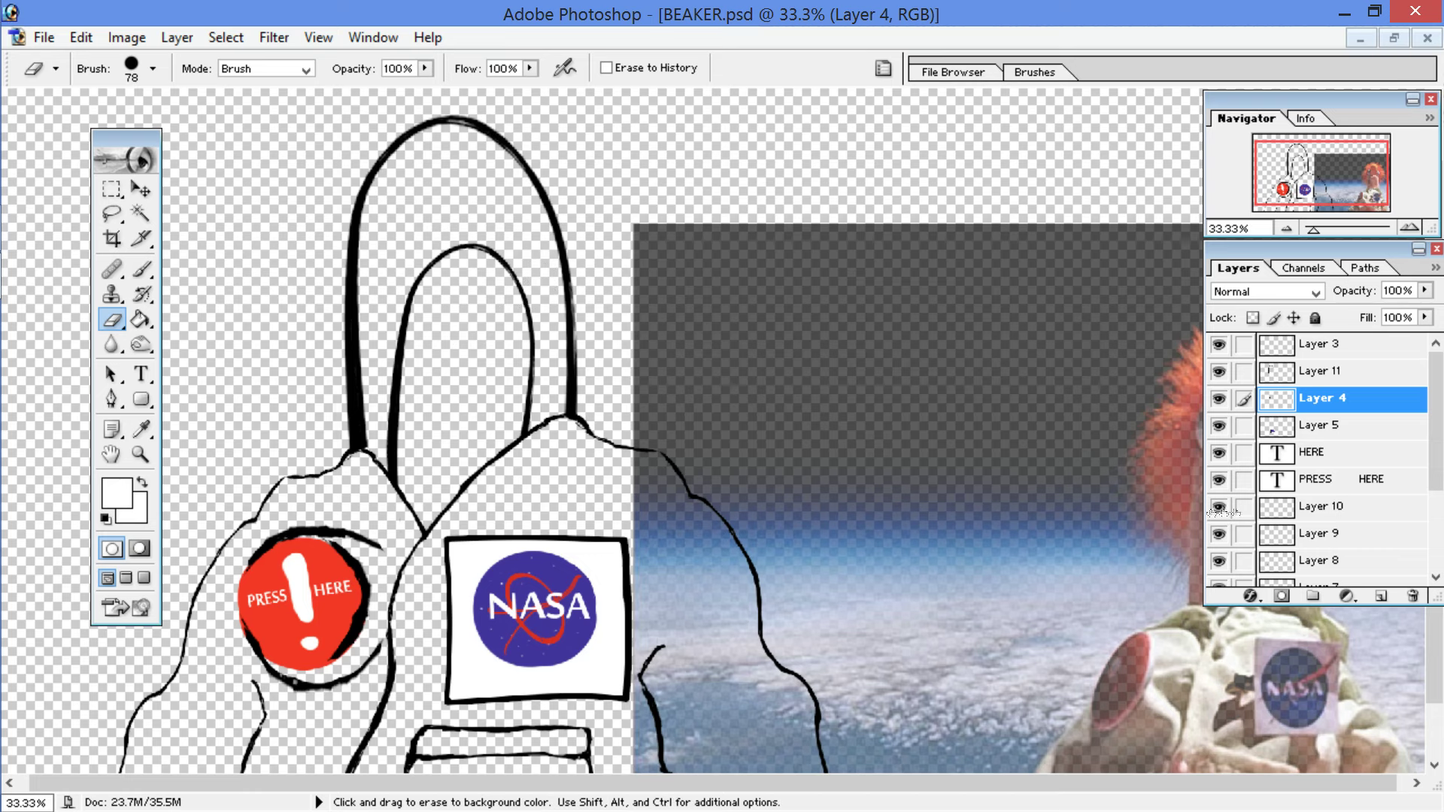
Step: Identify the red badge circle's layer by toggling layer visibility, and make Layer 7 active
{"action": "left_click", "coordinate": [1218, 506]}
{"action": "left_click", "coordinate": [1218, 533]}
{"action": "left_click", "coordinate": [1218, 533]}
{"action": "left_click", "coordinate": [1218, 560]}
{"action": "left_click", "coordinate": [1218, 560]}
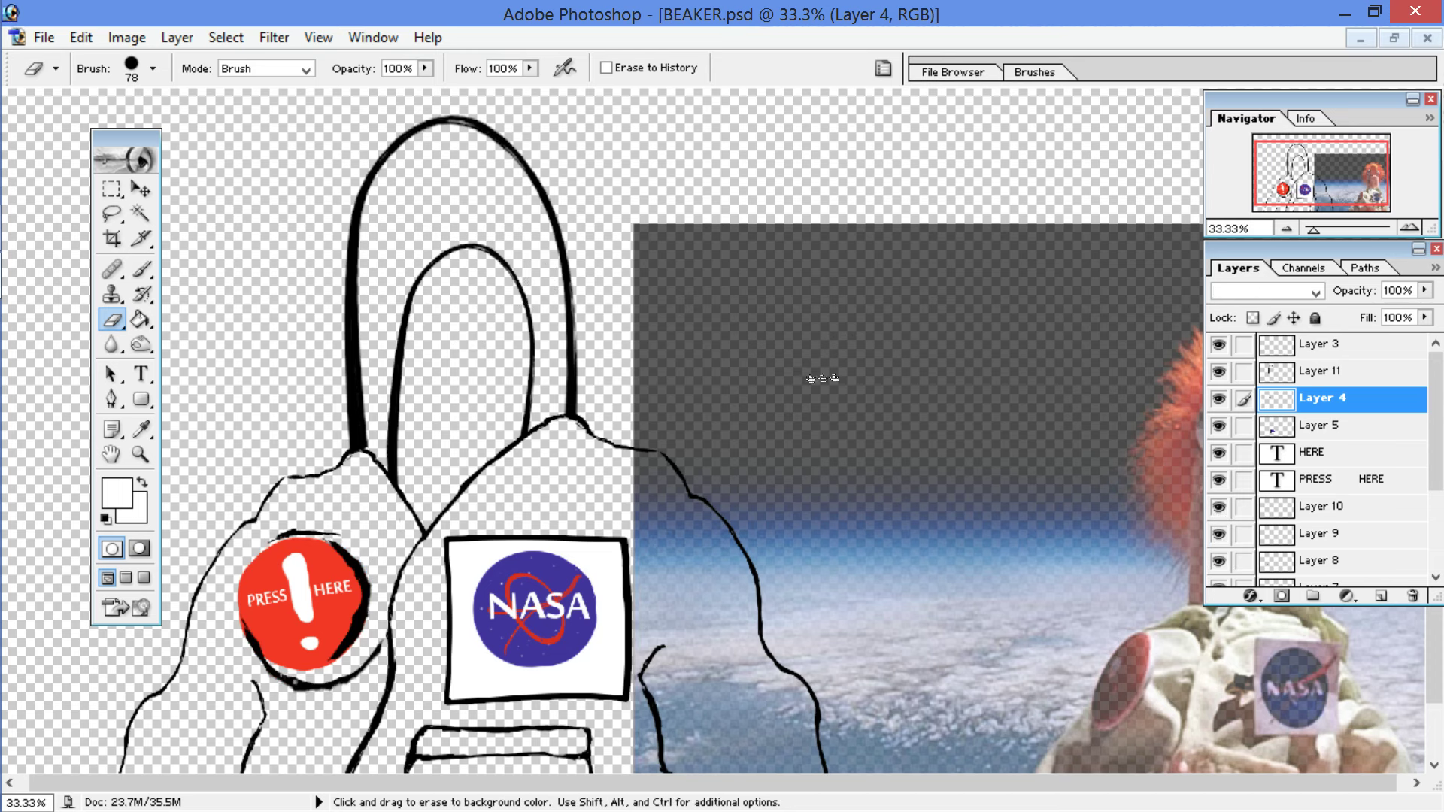
{"action": "left_click", "coordinate": [1220, 584]}
{"action": "left_click", "coordinate": [1220, 583]}
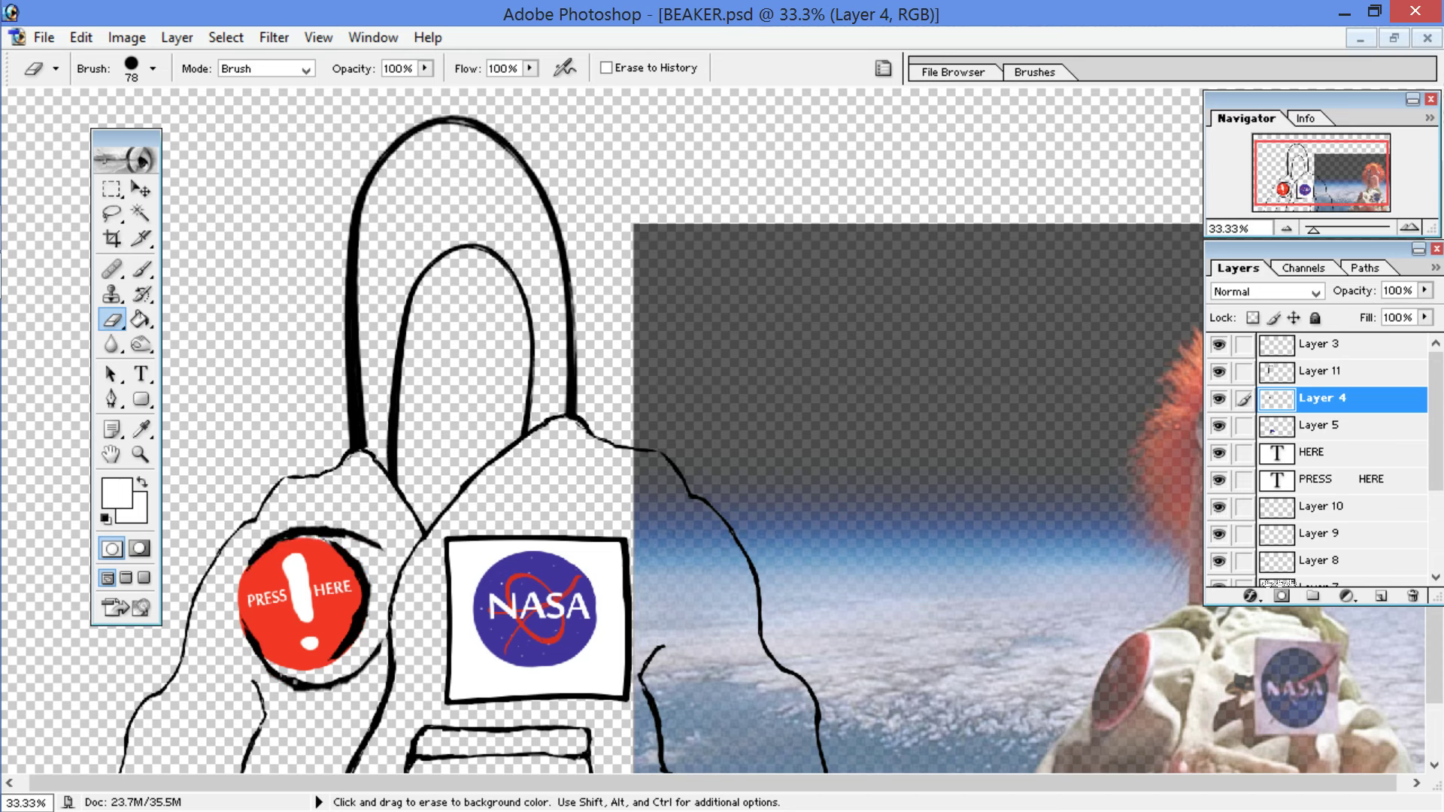
{"action": "left_click", "coordinate": [1287, 583]}
{"action": "left_click", "coordinate": [1218, 571]}
{"action": "left_click", "coordinate": [1218, 571]}
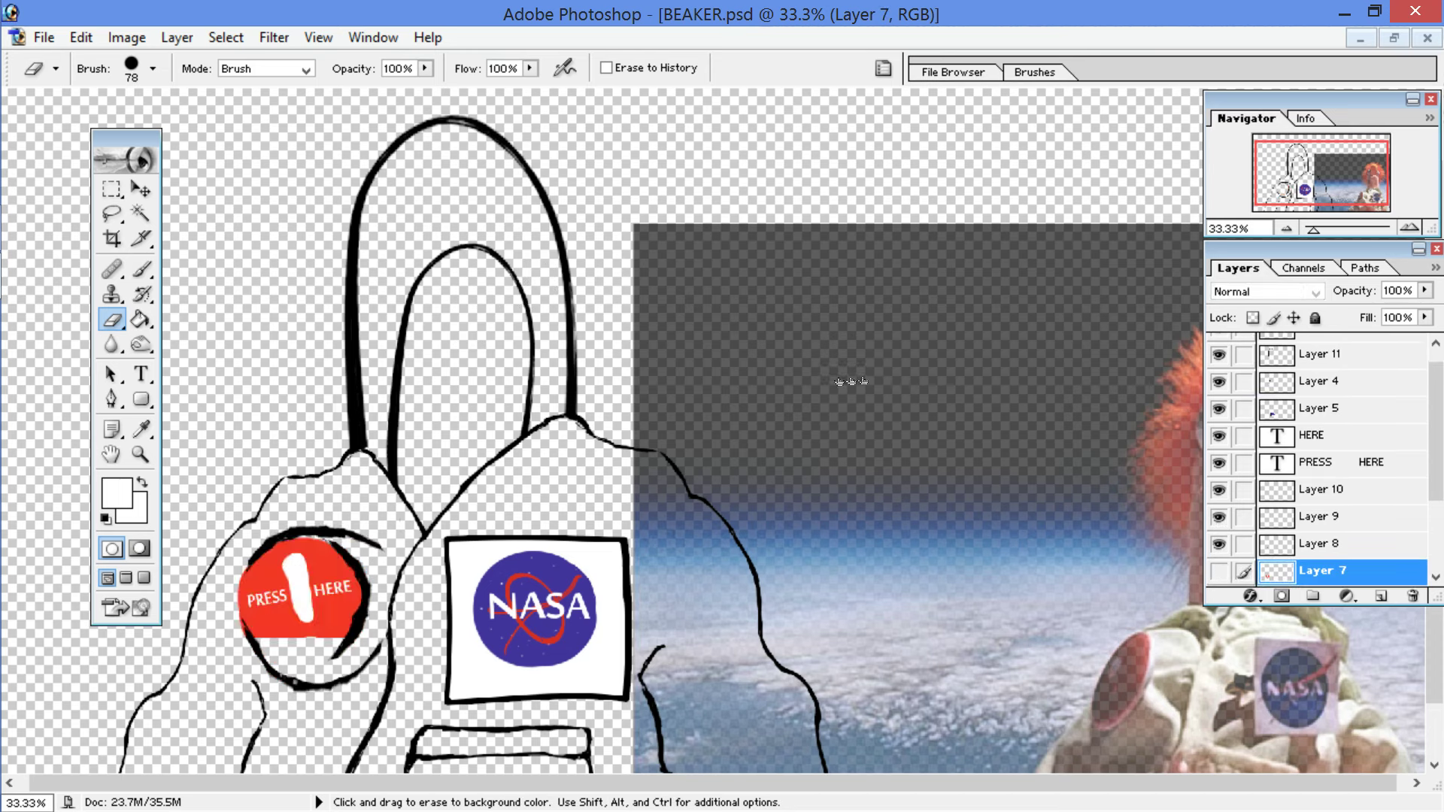
{"action": "left_click", "coordinate": [1218, 571]}
{"action": "left_click", "coordinate": [1218, 571]}
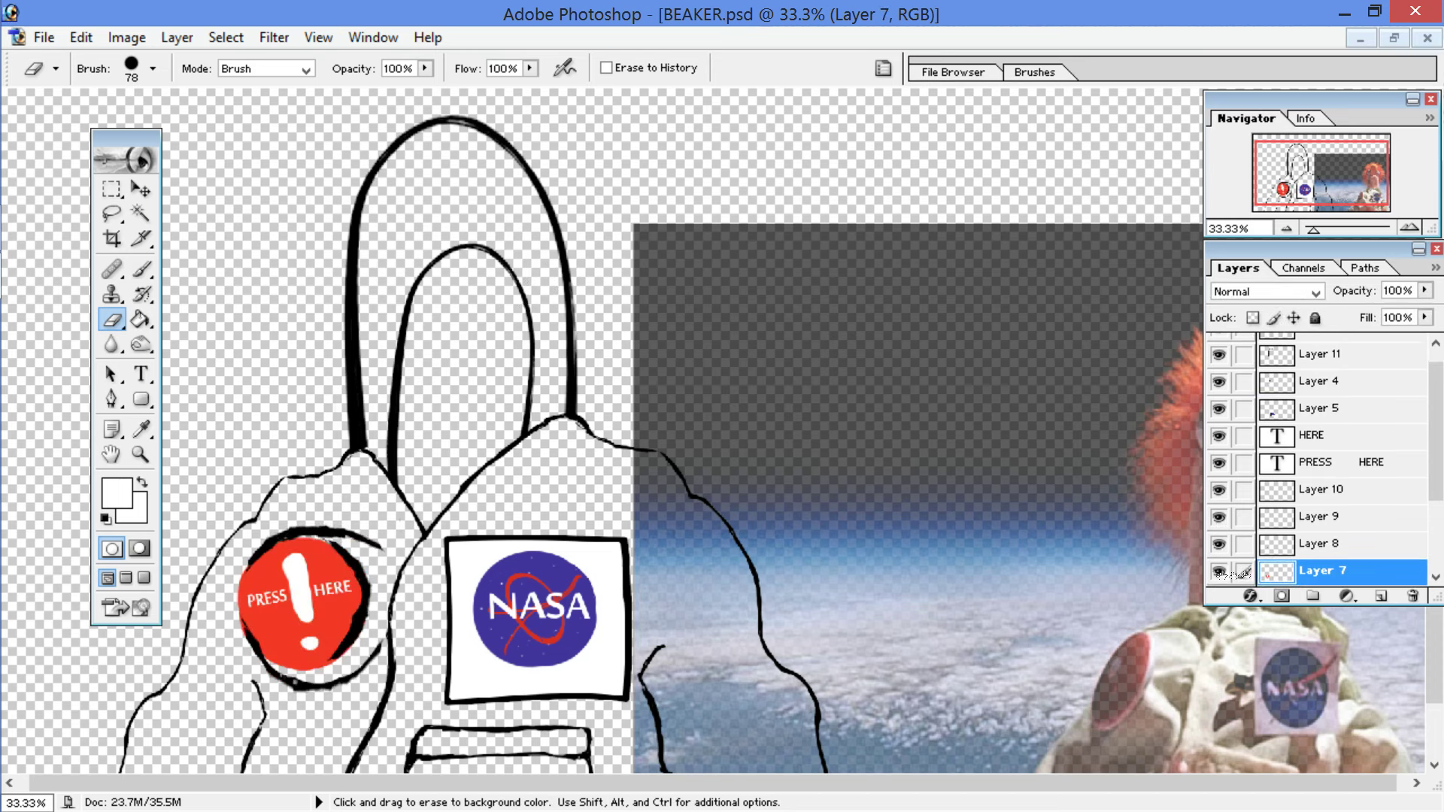
Step: Use Liquify on Layer 7 to push the red circle's edges outward and reshape the exclamation mark slightly, and apply it
{"action": "left_click", "coordinate": [274, 37]}
{"action": "left_click", "coordinate": [346, 114]}
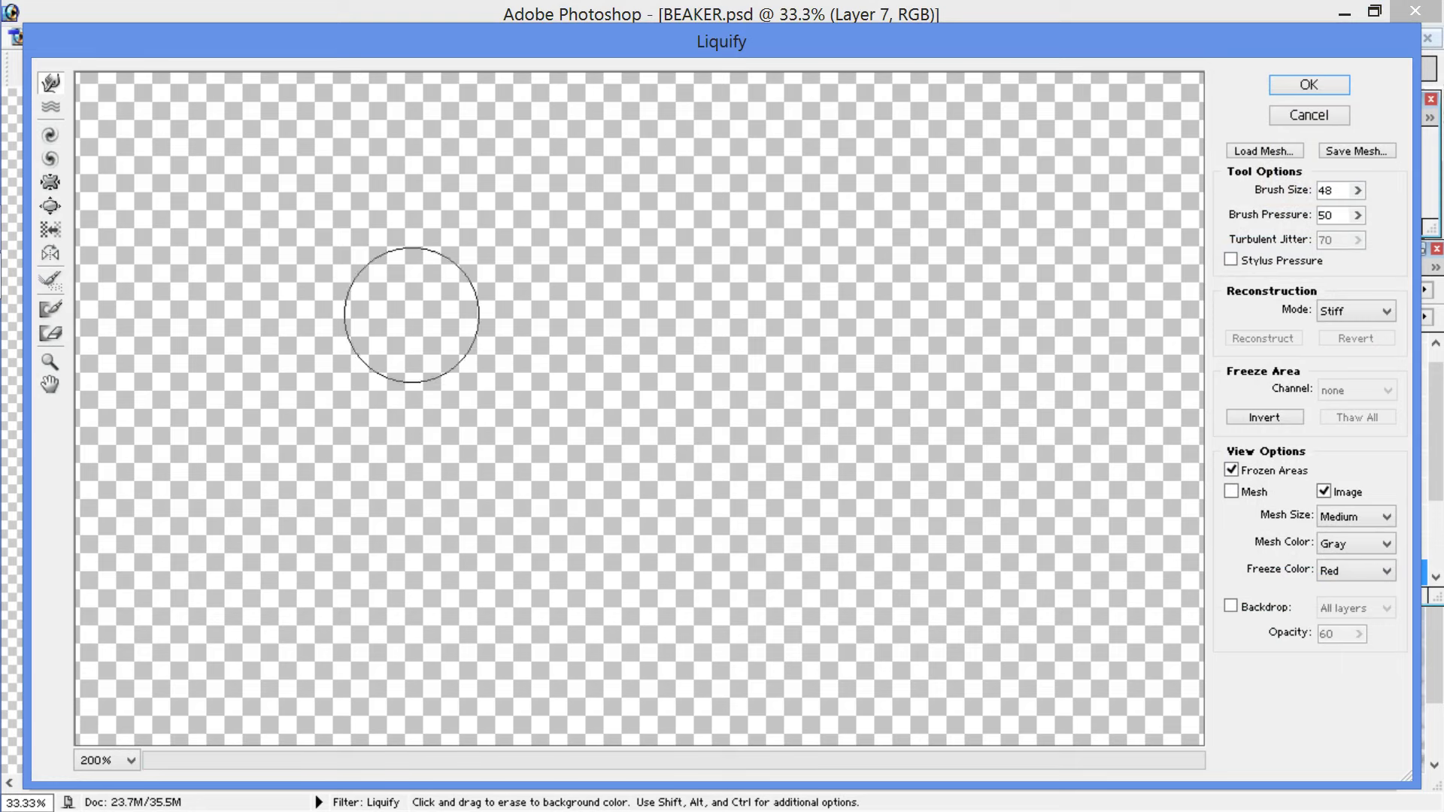
{"action": "key", "text": "ctrl+minus"}
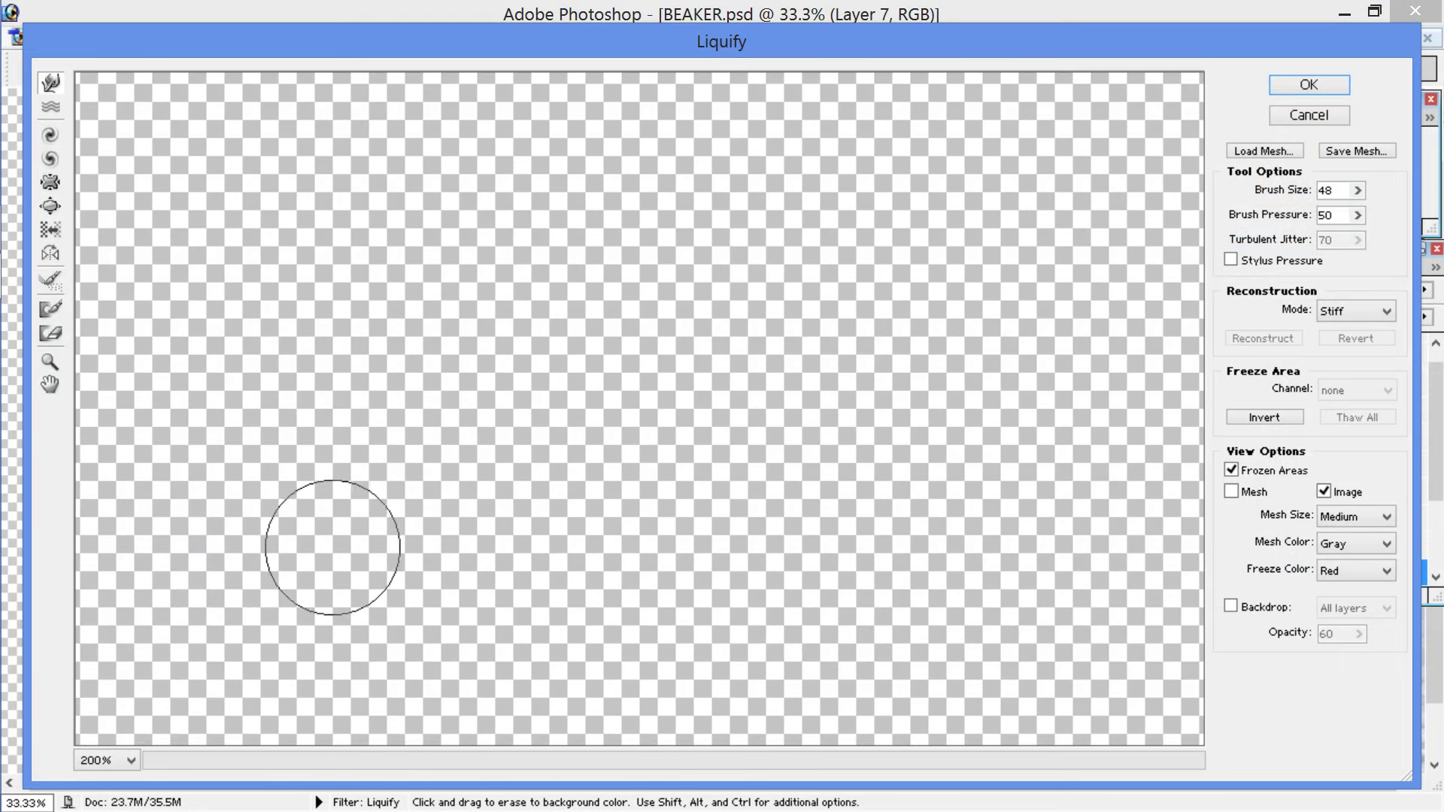
{"action": "key", "text": "ctrl+plus"}
{"action": "left_click_drag", "start_coordinate": [309, 341], "coordinate": [606, 277]}
{"action": "left_click_drag", "start_coordinate": [412, 347], "coordinate": [390, 236]}
{"action": "mouse_move", "coordinate": [574, 393]}
{"action": "left_mouse_down"}
{"action": "mouse_move", "coordinate": [536, 388]}
{"action": "mouse_move", "coordinate": [551, 384]}
{"action": "mouse_move", "coordinate": [596, 426]}
{"action": "left_mouse_up"}
{"action": "mouse_move", "coordinate": [576, 336]}
{"action": "left_mouse_down"}
{"action": "mouse_move", "coordinate": [538, 321]}
{"action": "mouse_move", "coordinate": [667, 467]}
{"action": "mouse_move", "coordinate": [639, 508]}
{"action": "mouse_move", "coordinate": [600, 483]}
{"action": "mouse_move", "coordinate": [579, 495]}
{"action": "mouse_move", "coordinate": [657, 478]}
{"action": "mouse_move", "coordinate": [650, 459]}
{"action": "mouse_move", "coordinate": [660, 551]}
{"action": "mouse_move", "coordinate": [660, 540]}
{"action": "mouse_move", "coordinate": [644, 564]}
{"action": "left_mouse_up"}
{"action": "mouse_move", "coordinate": [418, 532]}
{"action": "left_mouse_down"}
{"action": "mouse_move", "coordinate": [373, 522]}
{"action": "mouse_move", "coordinate": [380, 476]}
{"action": "left_mouse_up"}
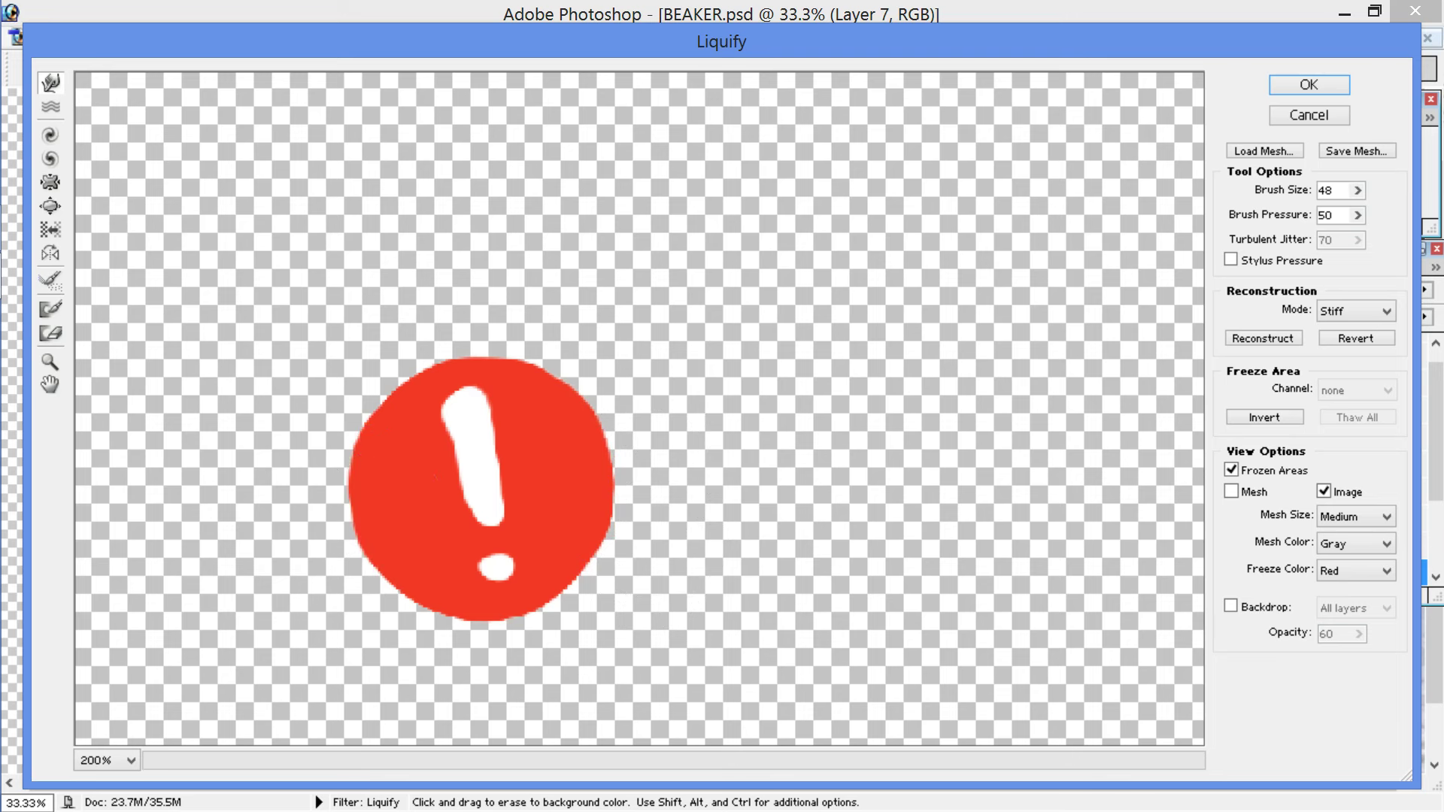
{"action": "mouse_move", "coordinate": [323, 518]}
{"action": "left_mouse_down"}
{"action": "mouse_move", "coordinate": [380, 467]}
{"action": "mouse_move", "coordinate": [399, 373]}
{"action": "mouse_move", "coordinate": [378, 384]}
{"action": "mouse_move", "coordinate": [412, 349]}
{"action": "mouse_move", "coordinate": [379, 394]}
{"action": "left_mouse_up"}
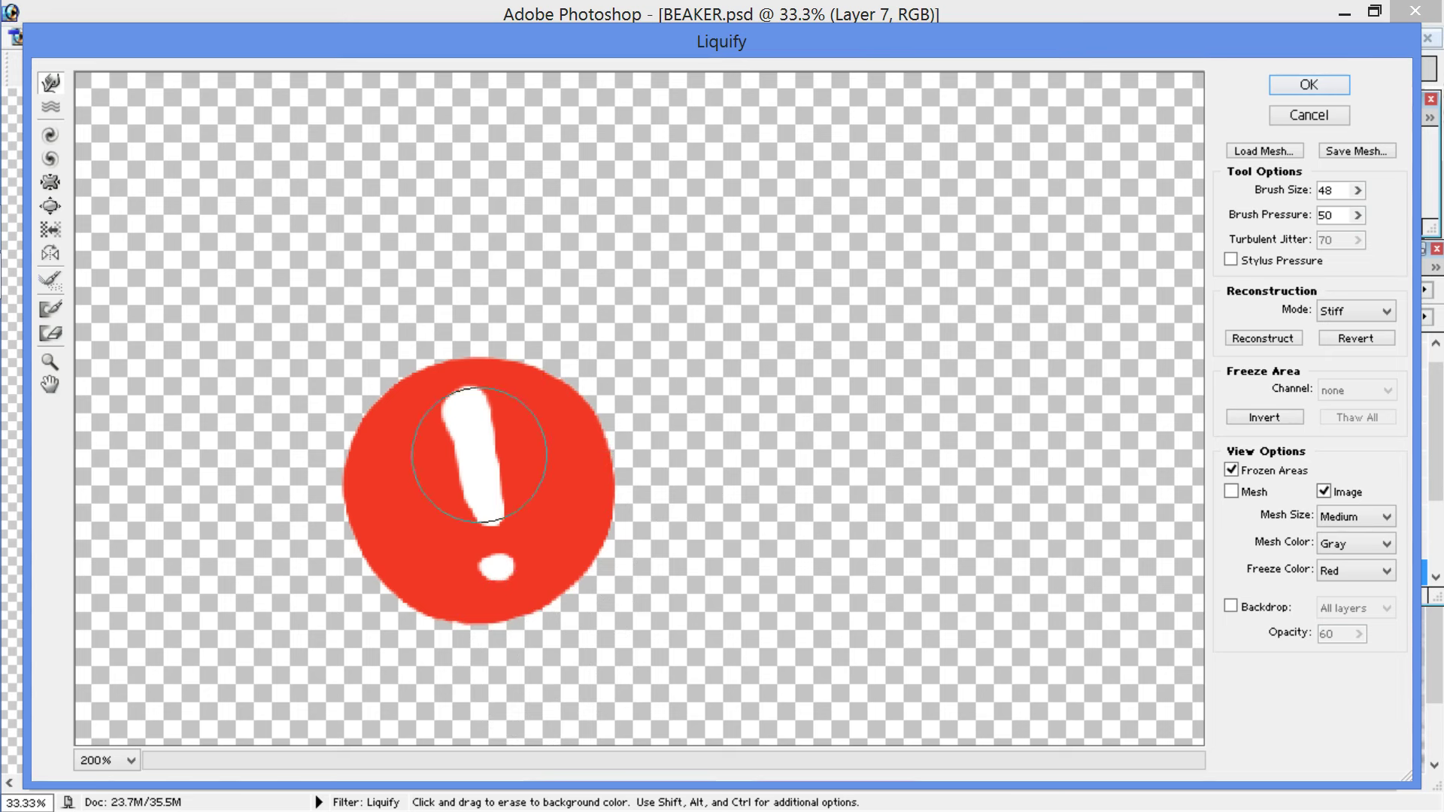
{"action": "mouse_move", "coordinate": [438, 436]}
{"action": "left_mouse_down"}
{"action": "mouse_move", "coordinate": [415, 452]}
{"action": "mouse_move", "coordinate": [478, 435]}
{"action": "mouse_move", "coordinate": [466, 429]}
{"action": "mouse_move", "coordinate": [482, 451]}
{"action": "mouse_move", "coordinate": [462, 459]}
{"action": "mouse_move", "coordinate": [467, 490]}
{"action": "left_mouse_up"}
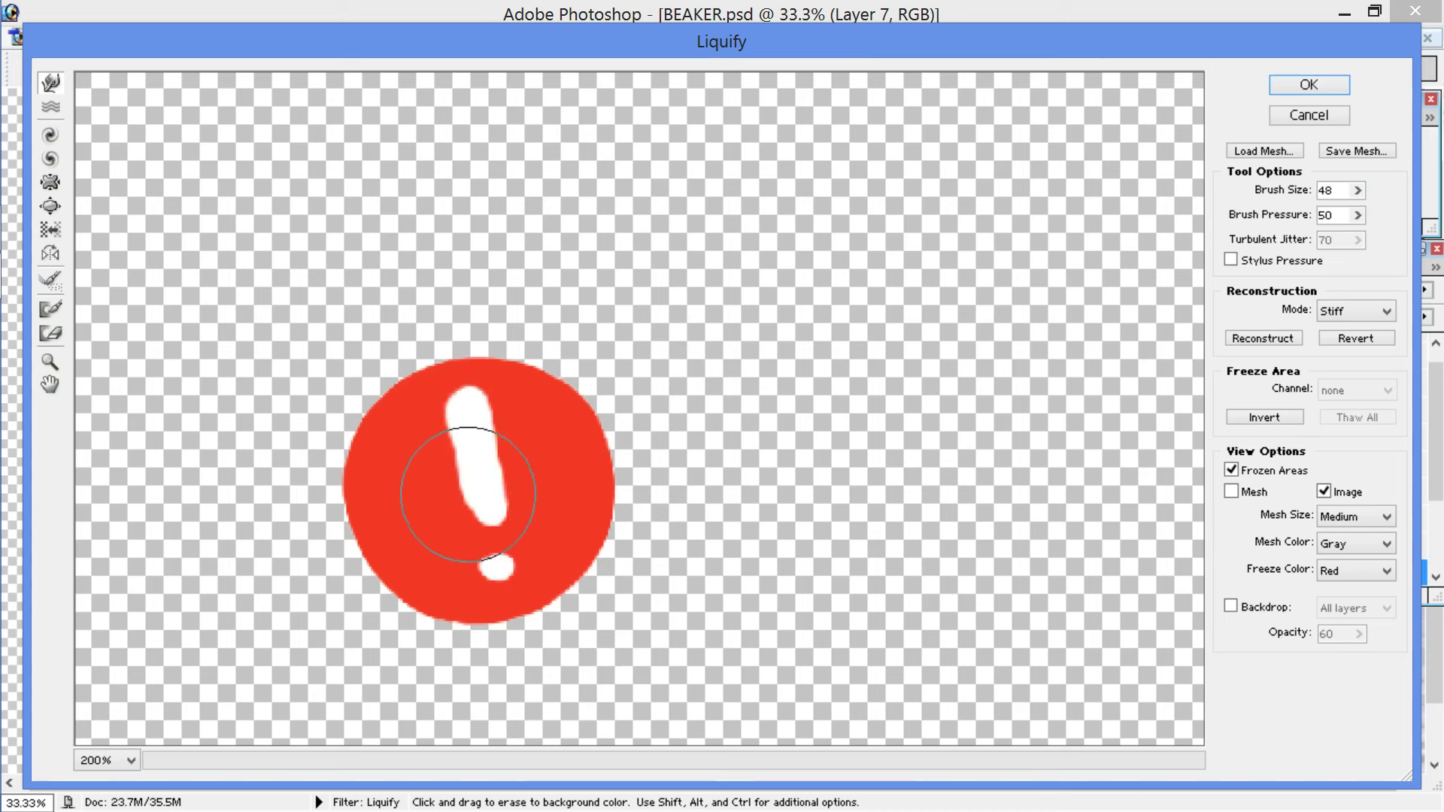
{"action": "key", "text": "Return"}
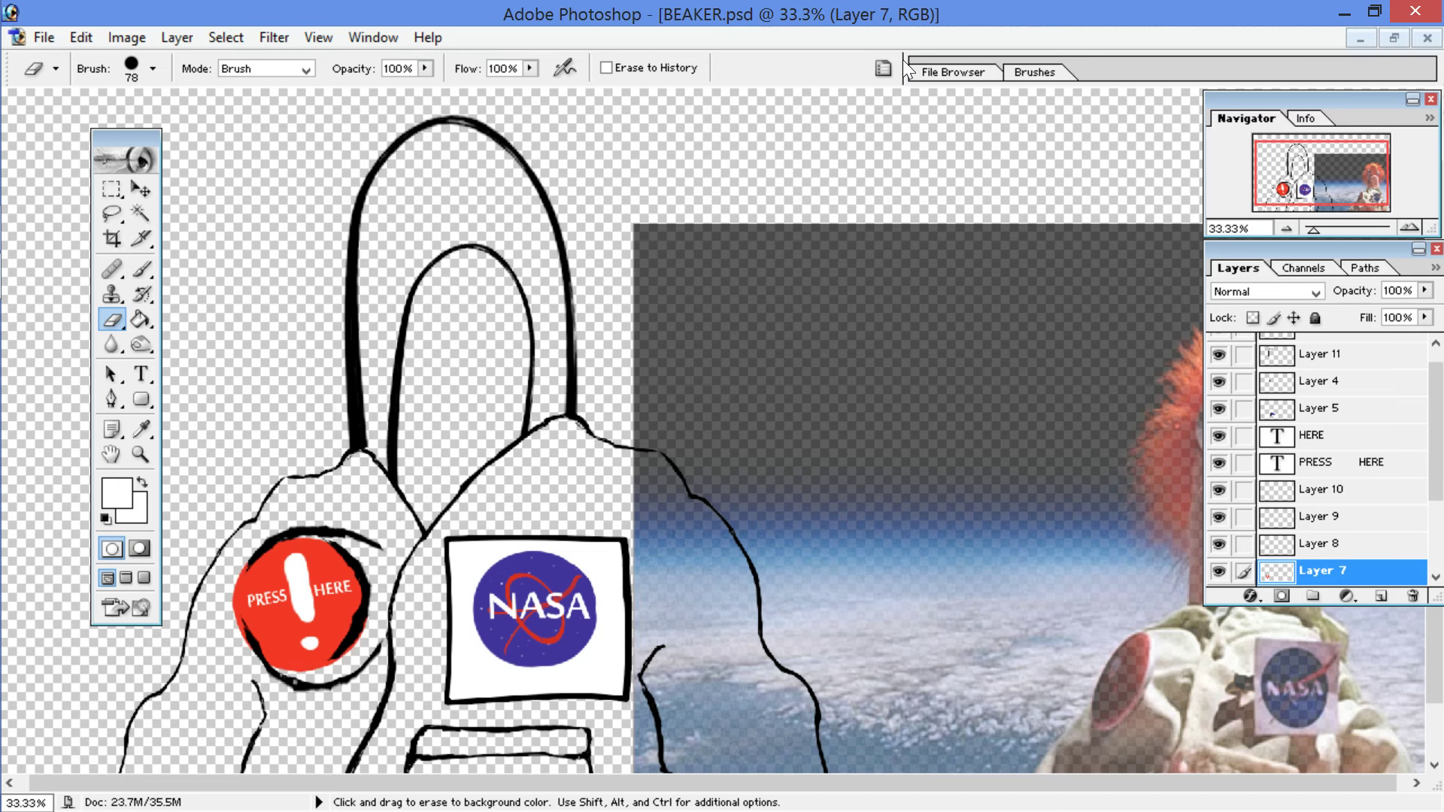
Step: Move Layer 7 directly above Layer 10 in the layer stack and shift the Layers palette off the reference photo's head
{"action": "left_click_drag", "start_coordinate": [823, 387], "coordinate": [1353, 489]}
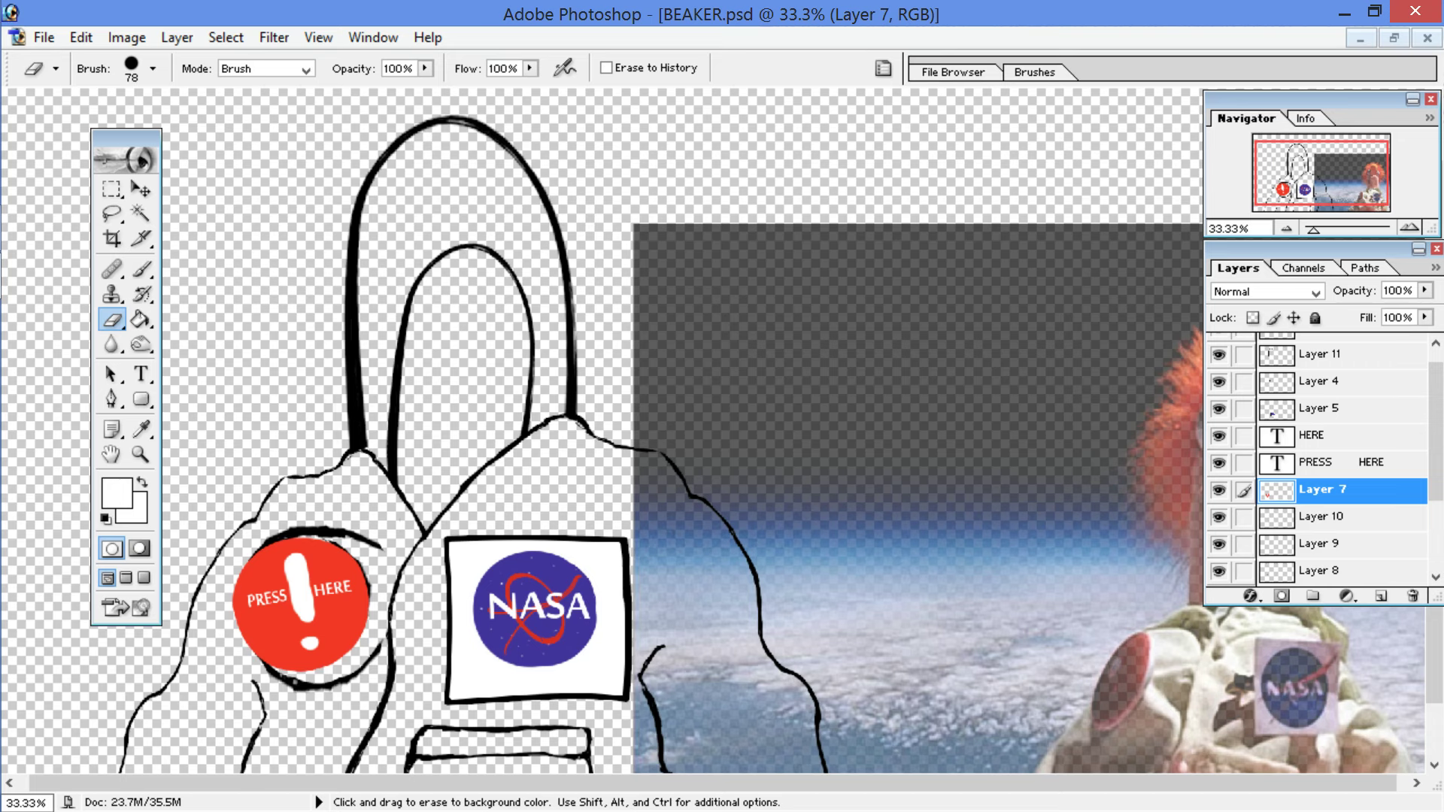
{"action": "left_click_drag", "start_coordinate": [721, 139], "coordinate": [957, 194]}
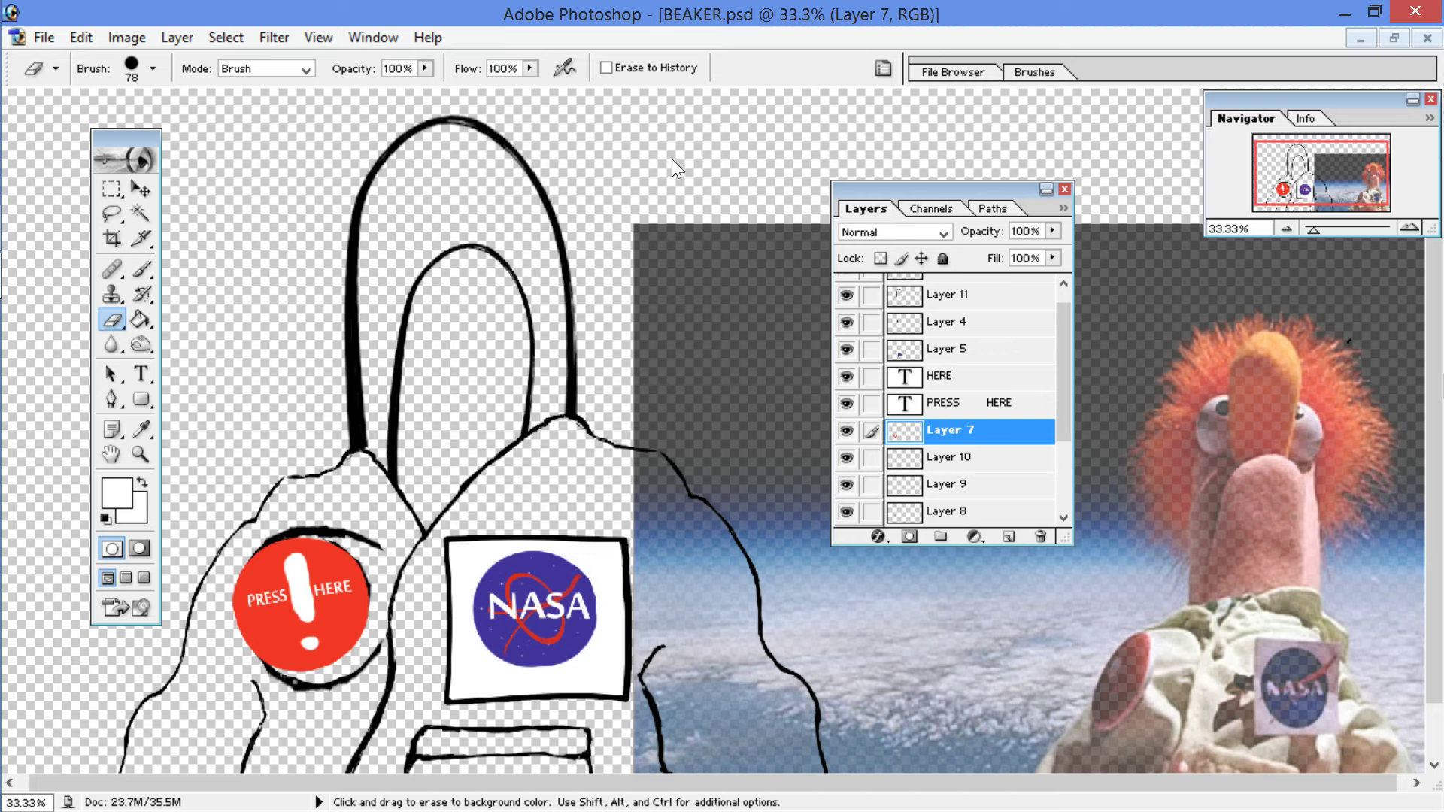
{"action": "left_click", "coordinate": [847, 430]}
{"action": "left_click", "coordinate": [847, 430]}
{"action": "left_click", "coordinate": [846, 457]}
{"action": "left_click", "coordinate": [847, 457]}
Step: With Layer 4 active, push the inner outline's right-hand line outward with Liquify and erase its overshoot below the collar
{"action": "key", "text": "ctrl+z"}
{"action": "key", "text": "ctrl+z"}
{"action": "key", "text": "ctrl+alt+z"}
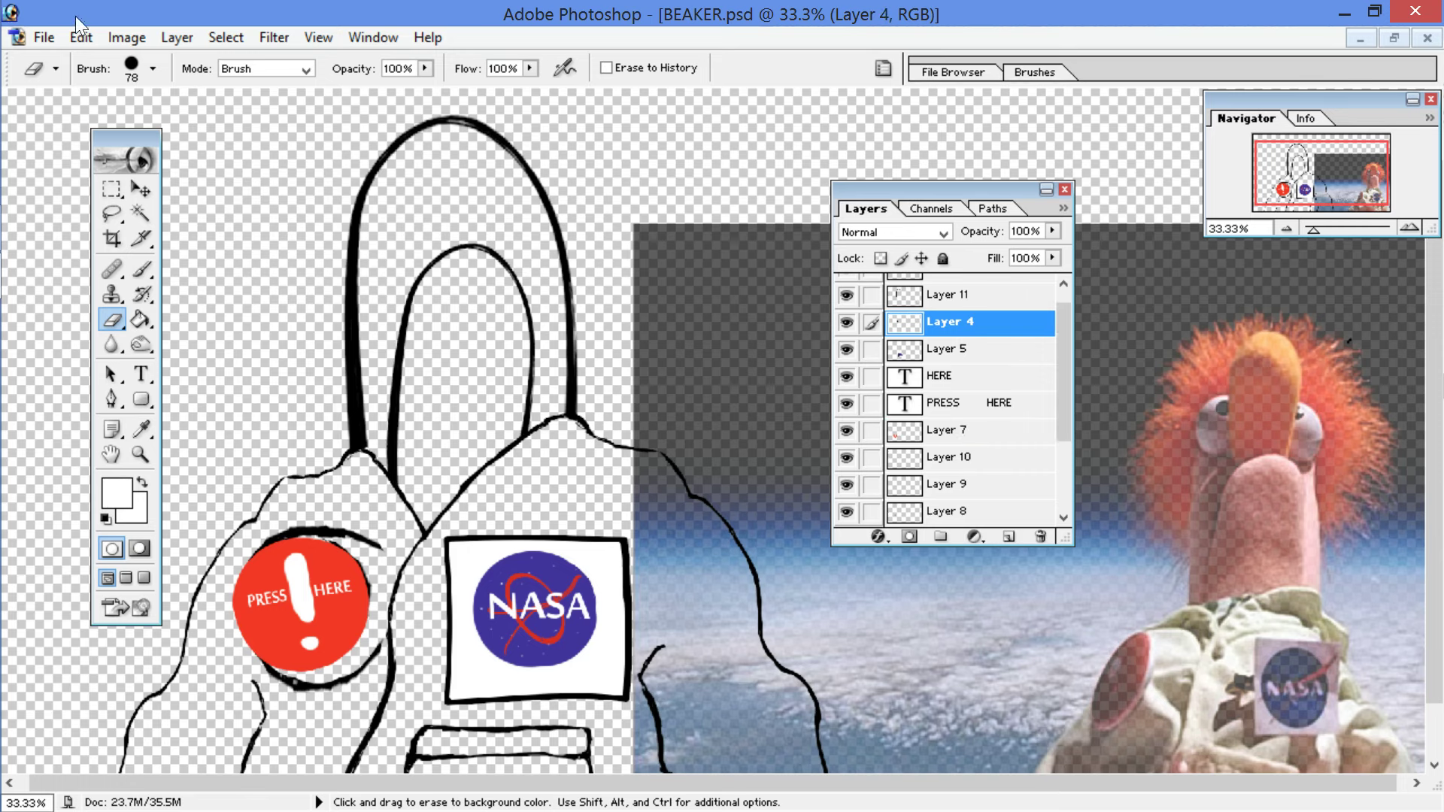
{"action": "left_click", "coordinate": [82, 37]}
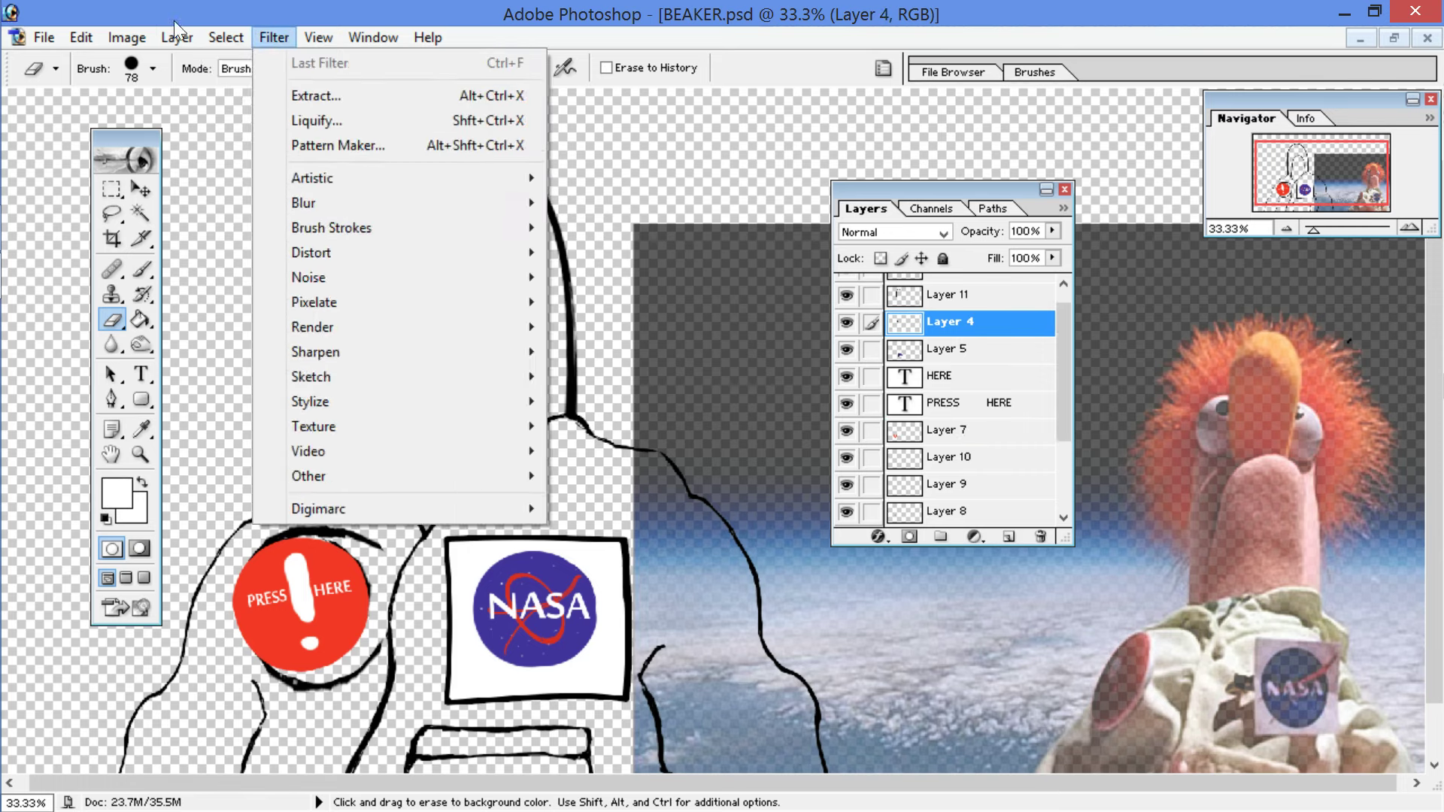
{"action": "key", "text": "Escape"}
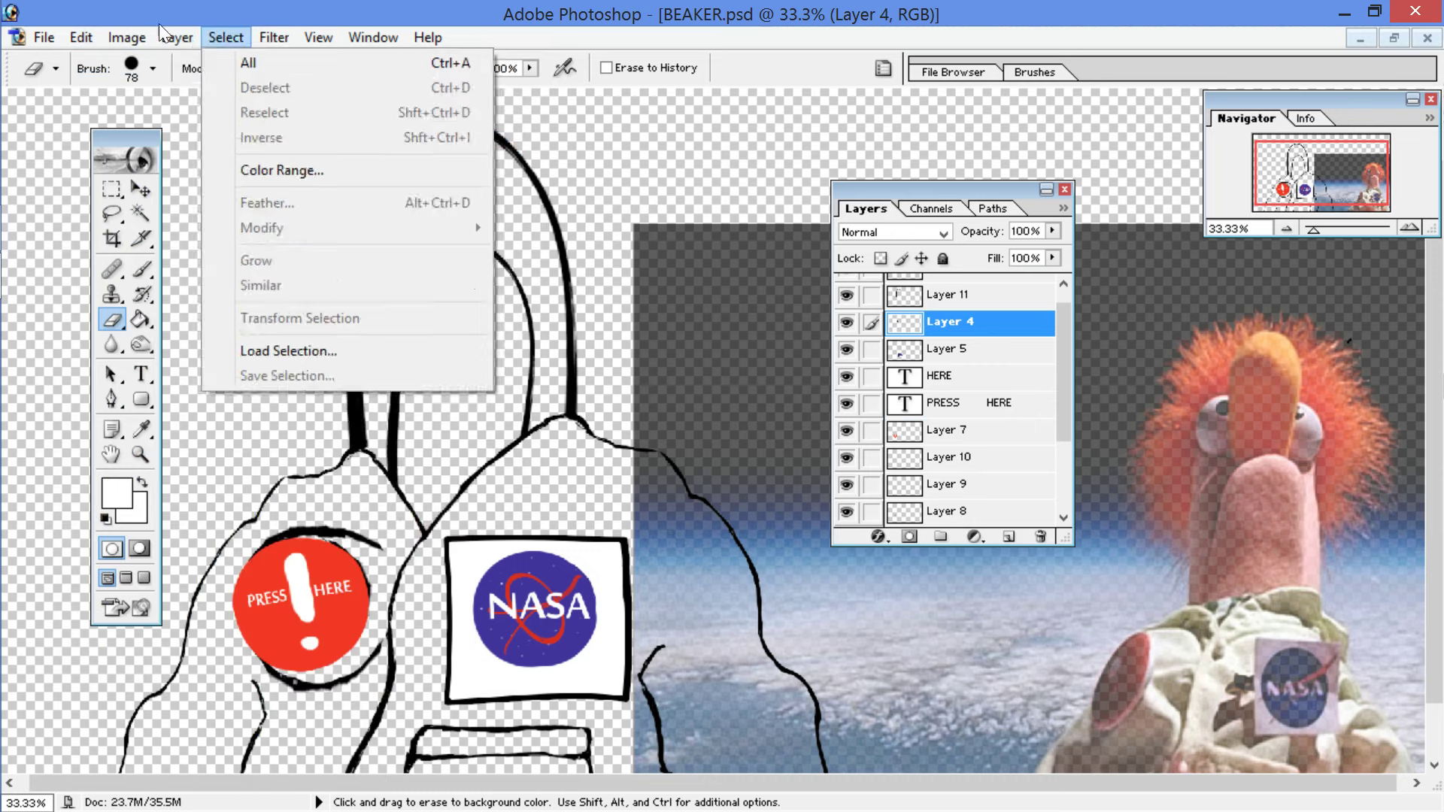
{"action": "left_click", "coordinate": [274, 36]}
{"action": "left_click", "coordinate": [325, 124]}
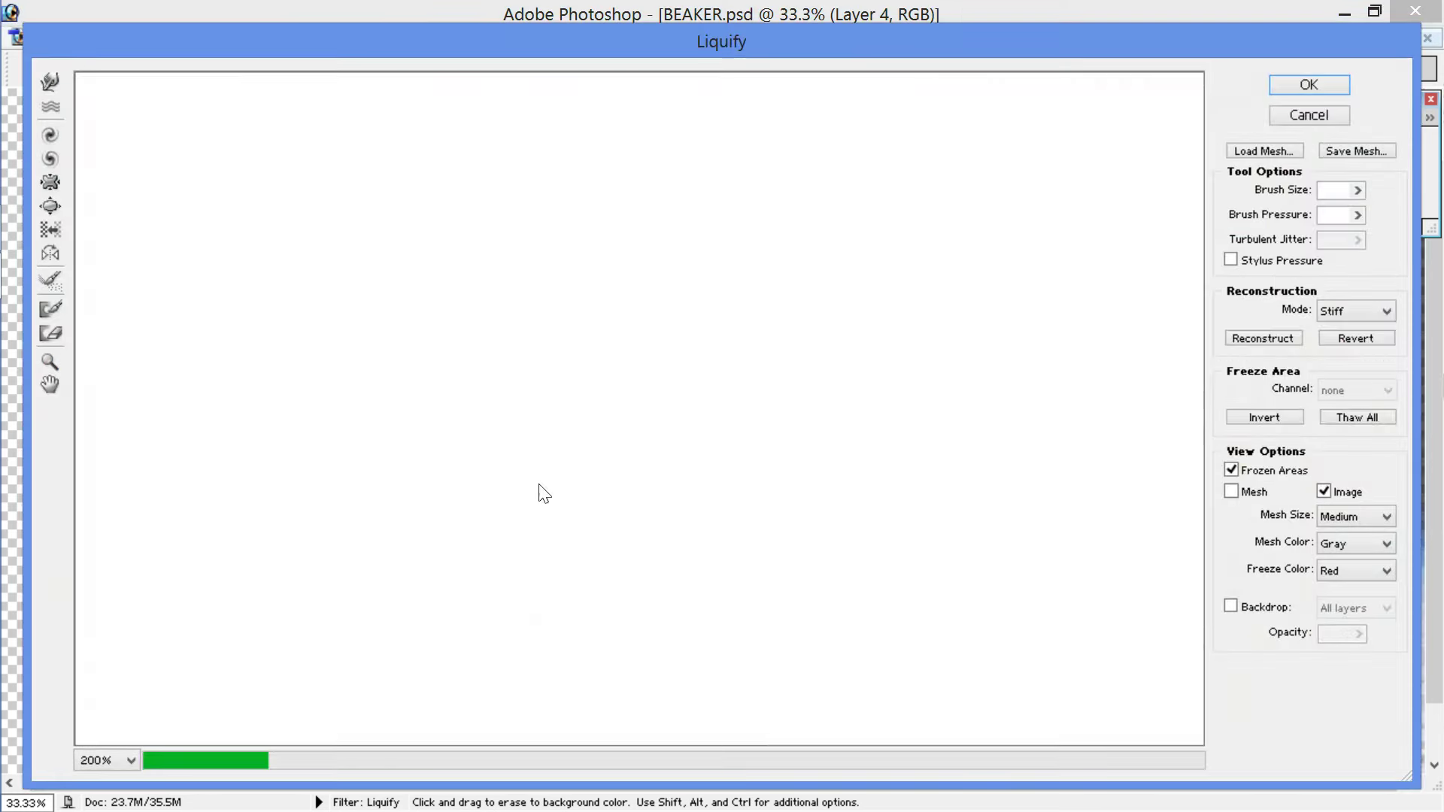
{"action": "mouse_move", "coordinate": [275, 323]}
{"action": "left_mouse_down"}
{"action": "mouse_move", "coordinate": [235, 413]}
{"action": "mouse_move", "coordinate": [270, 446]}
{"action": "mouse_move", "coordinate": [258, 354]}
{"action": "mouse_move", "coordinate": [277, 264]}
{"action": "mouse_move", "coordinate": [284, 416]}
{"action": "mouse_move", "coordinate": [283, 377]}
{"action": "mouse_move", "coordinate": [296, 376]}
{"action": "left_mouse_up"}
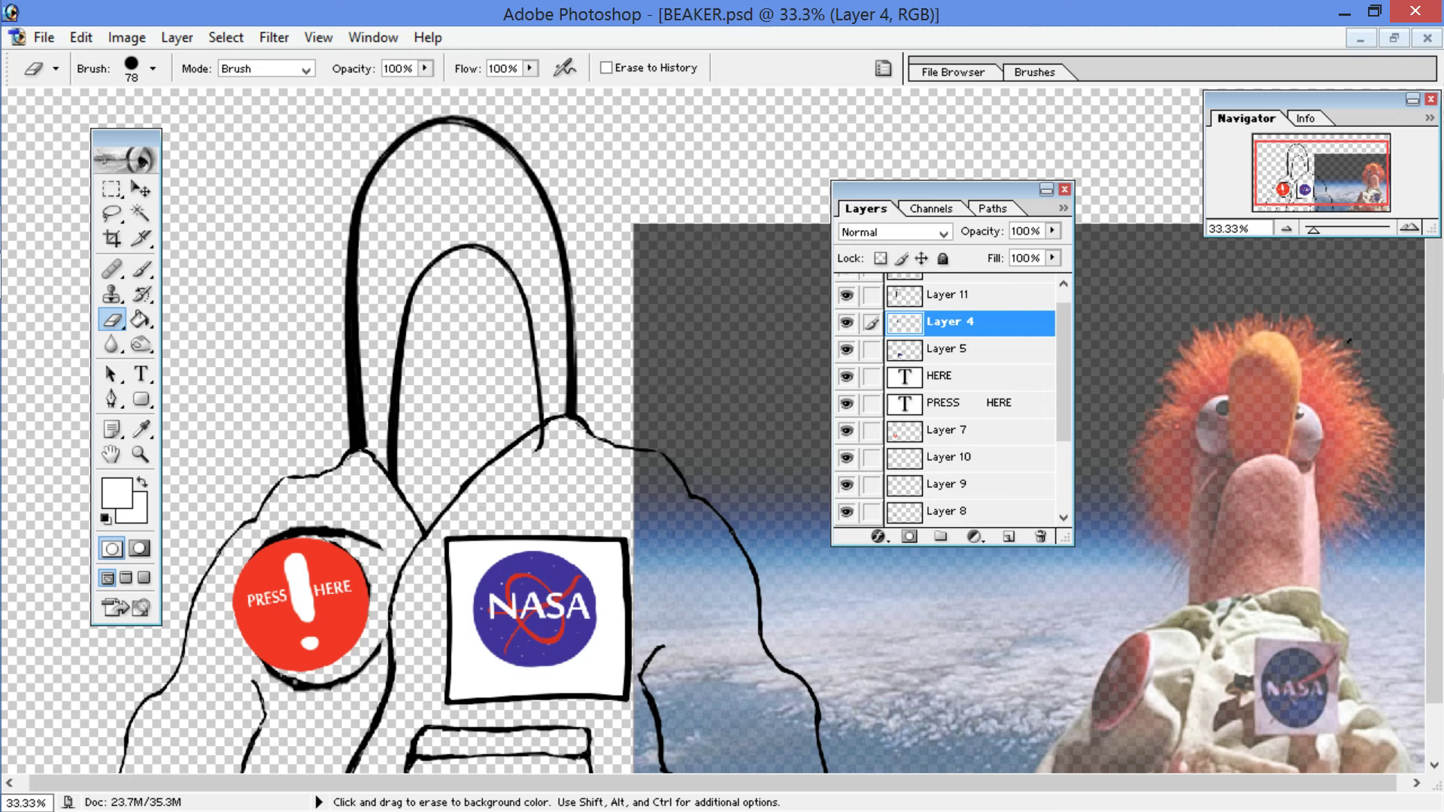
{"action": "left_click", "coordinate": [537, 451]}
{"action": "left_click", "coordinate": [540, 438]}
Step: Paste the copied arch outline as a new layer and move it inside the top of the head as the nose
{"action": "key", "text": "ctrl+v"}
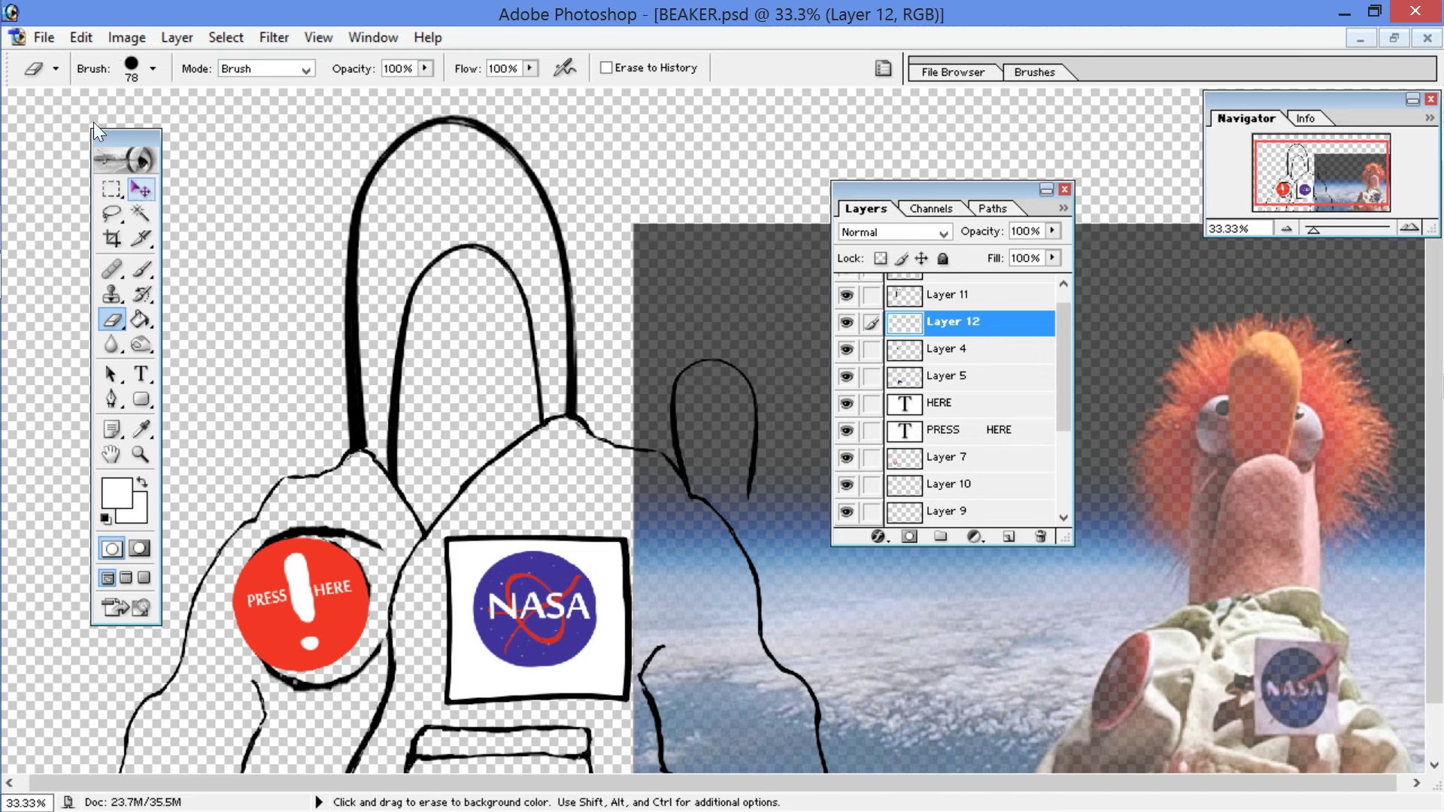
{"action": "left_click", "coordinate": [141, 188]}
{"action": "left_click_drag", "start_coordinate": [500, 288], "coordinate": [477, 164]}
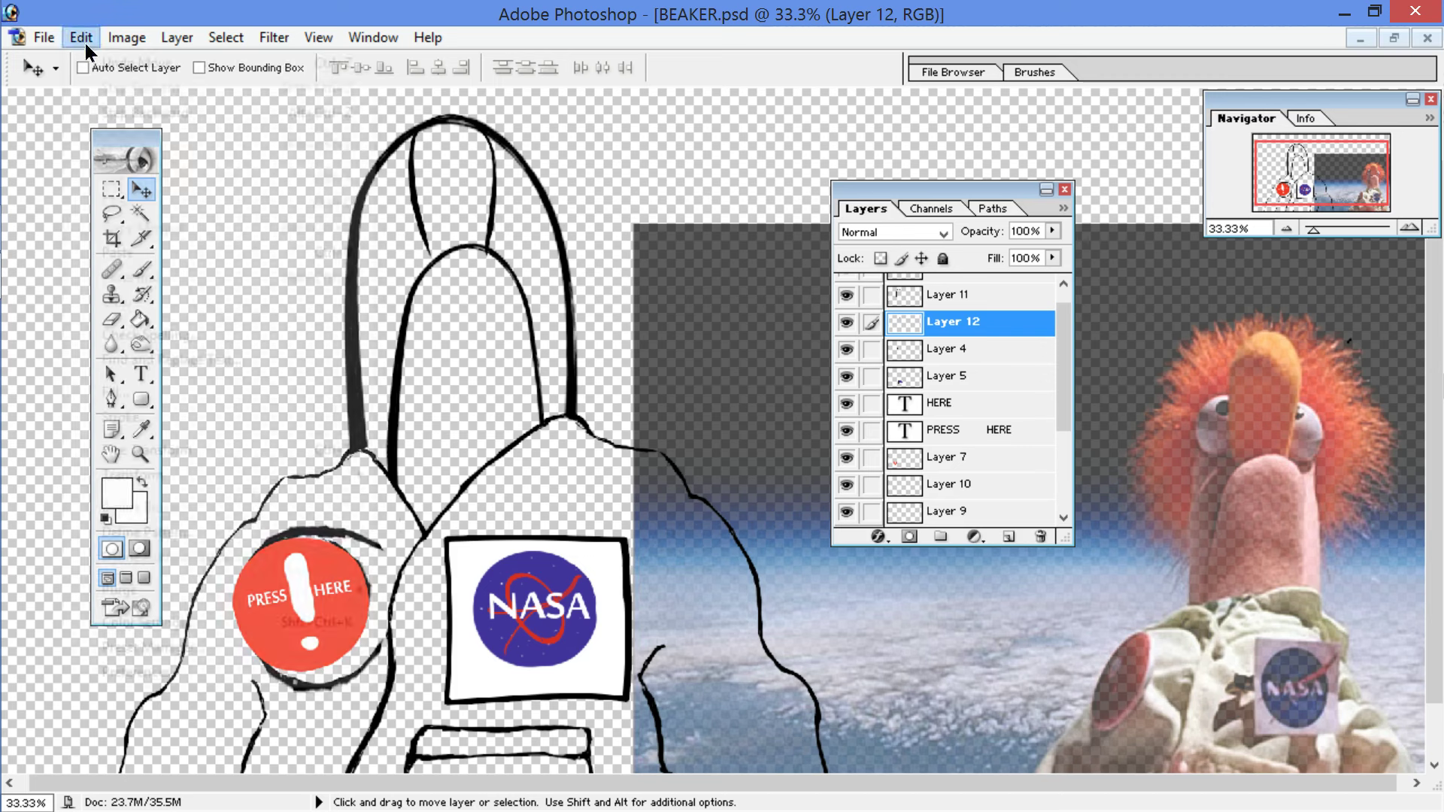
Step: Free-transform the nose outline to 101.6% width, 126.8% height and 1.6° rotation so it rises above the head, and apply it
{"action": "left_click", "coordinate": [83, 39]}
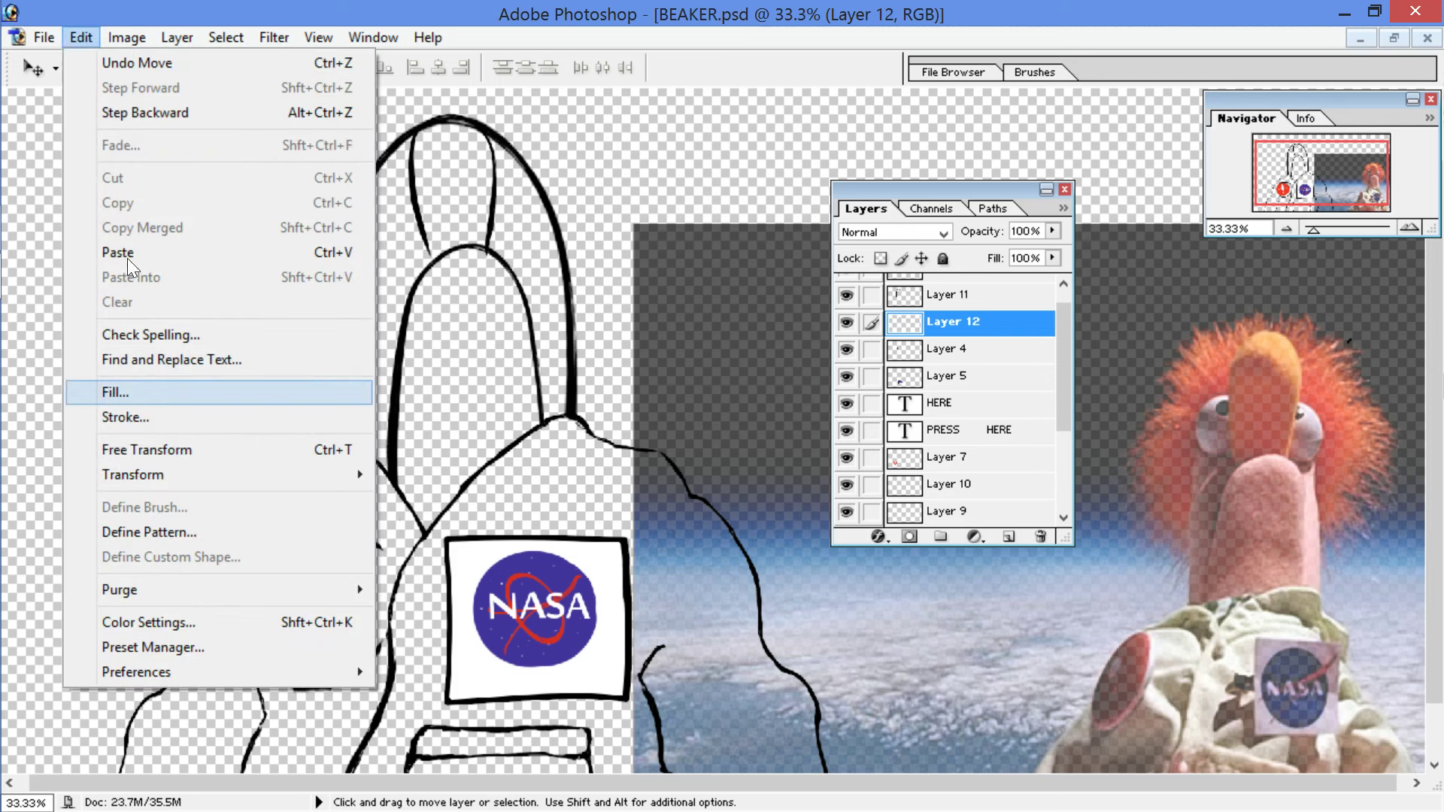
{"action": "left_click", "coordinate": [143, 449]}
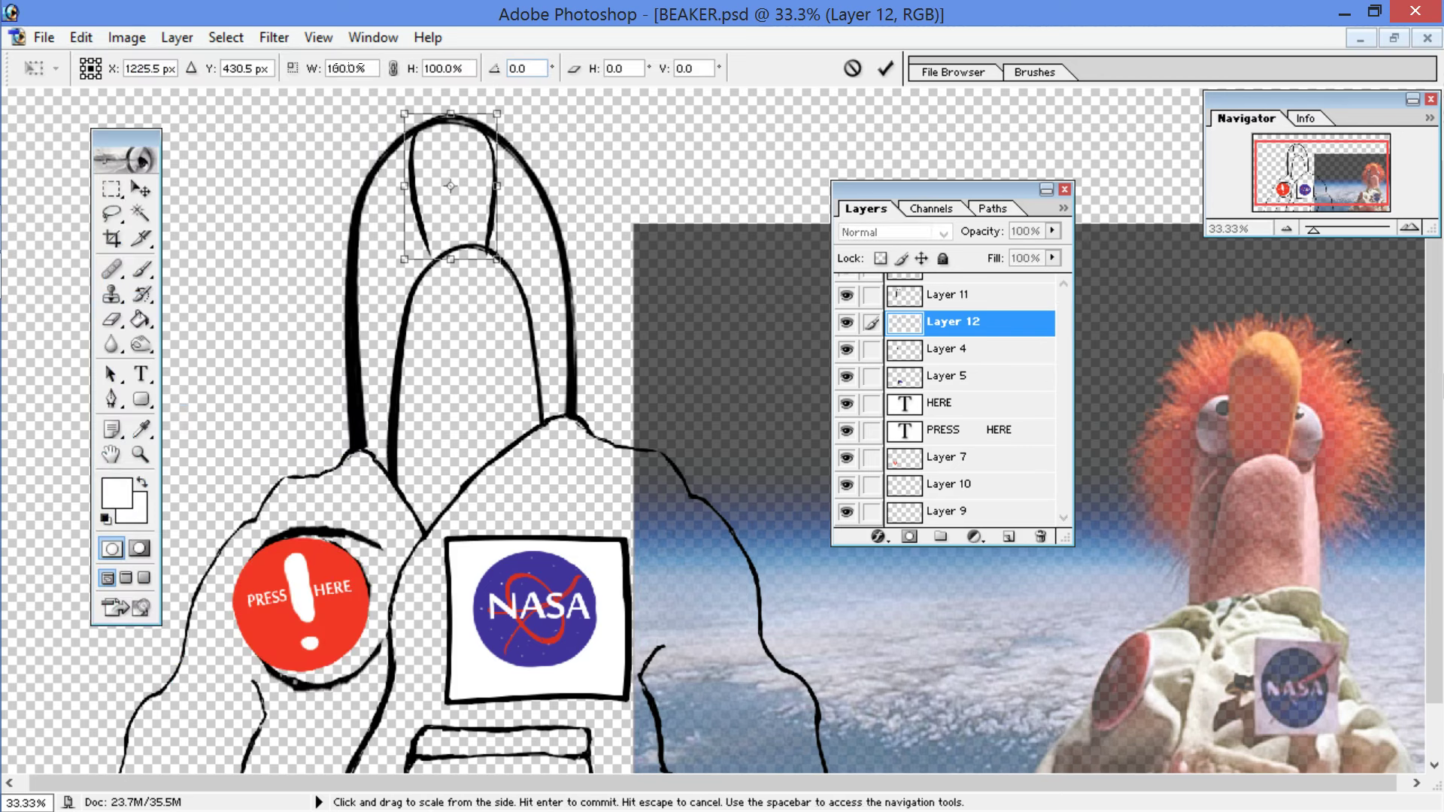
{"action": "key", "text": "ctrl+minus"}
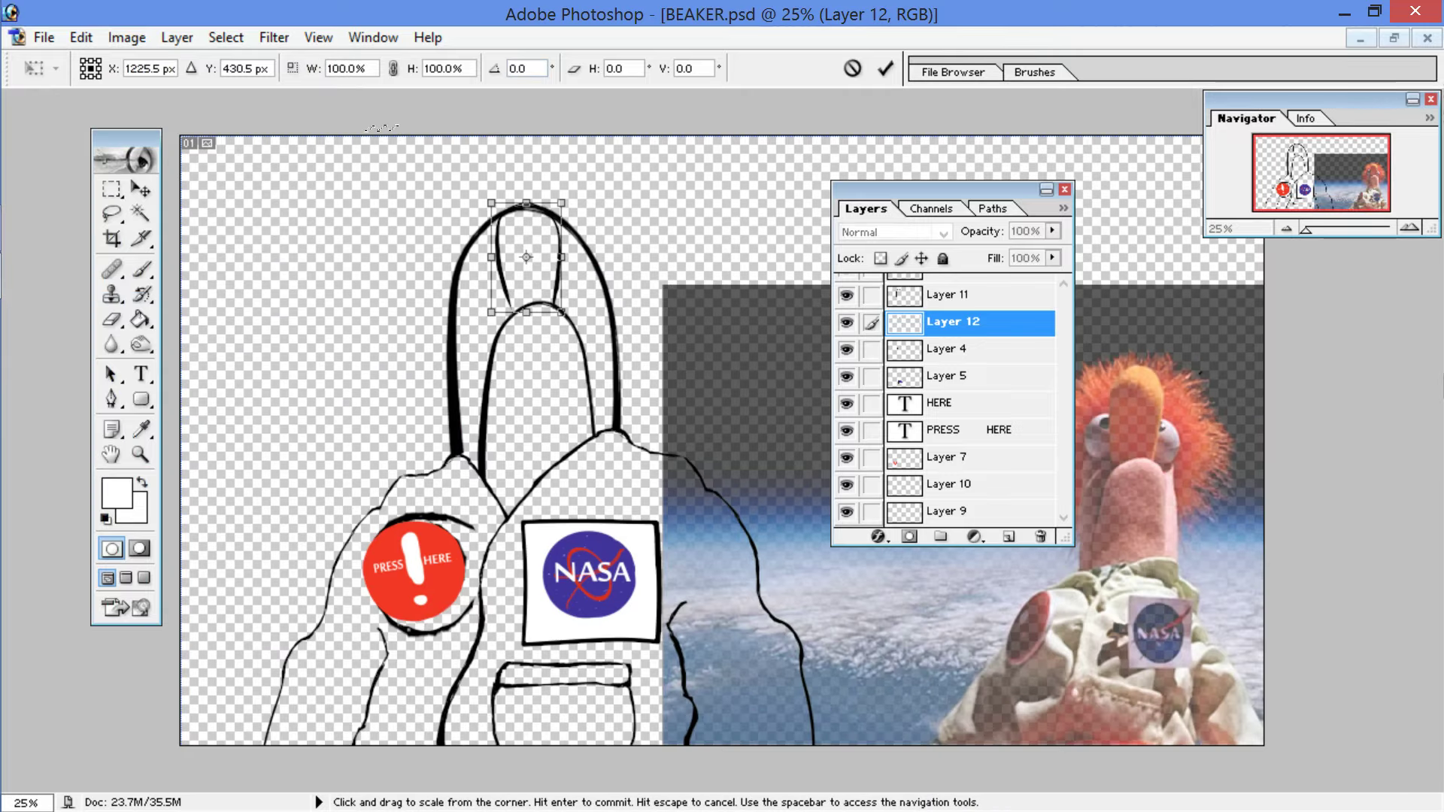
{"action": "left_click_drag", "start_coordinate": [561, 203], "coordinate": [619, 168]}
{"action": "left_click_drag", "start_coordinate": [368, 142], "coordinate": [376, 143]}
{"action": "left_click_drag", "start_coordinate": [533, 247], "coordinate": [530, 249]}
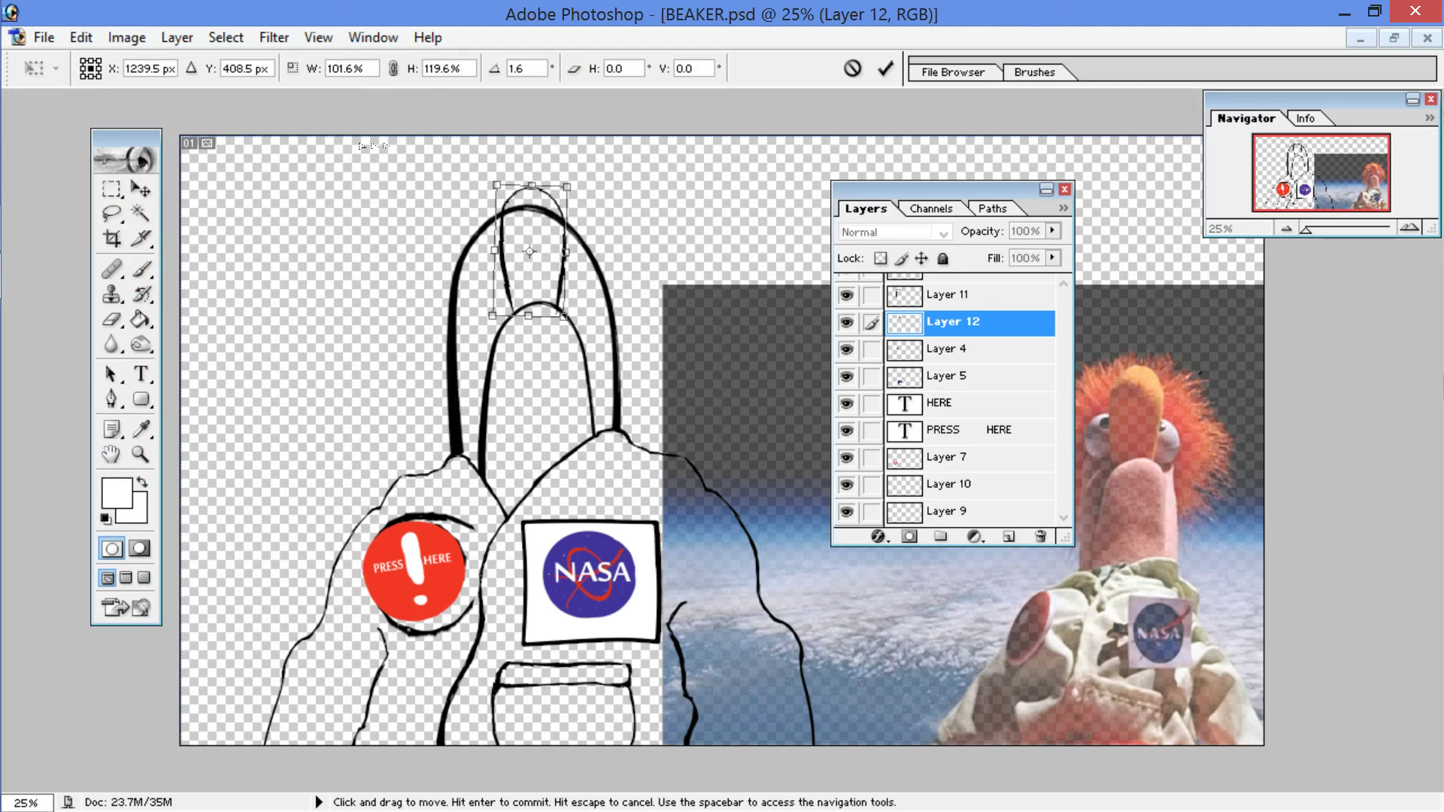
{"action": "left_click_drag", "start_coordinate": [540, 216], "coordinate": [542, 221]}
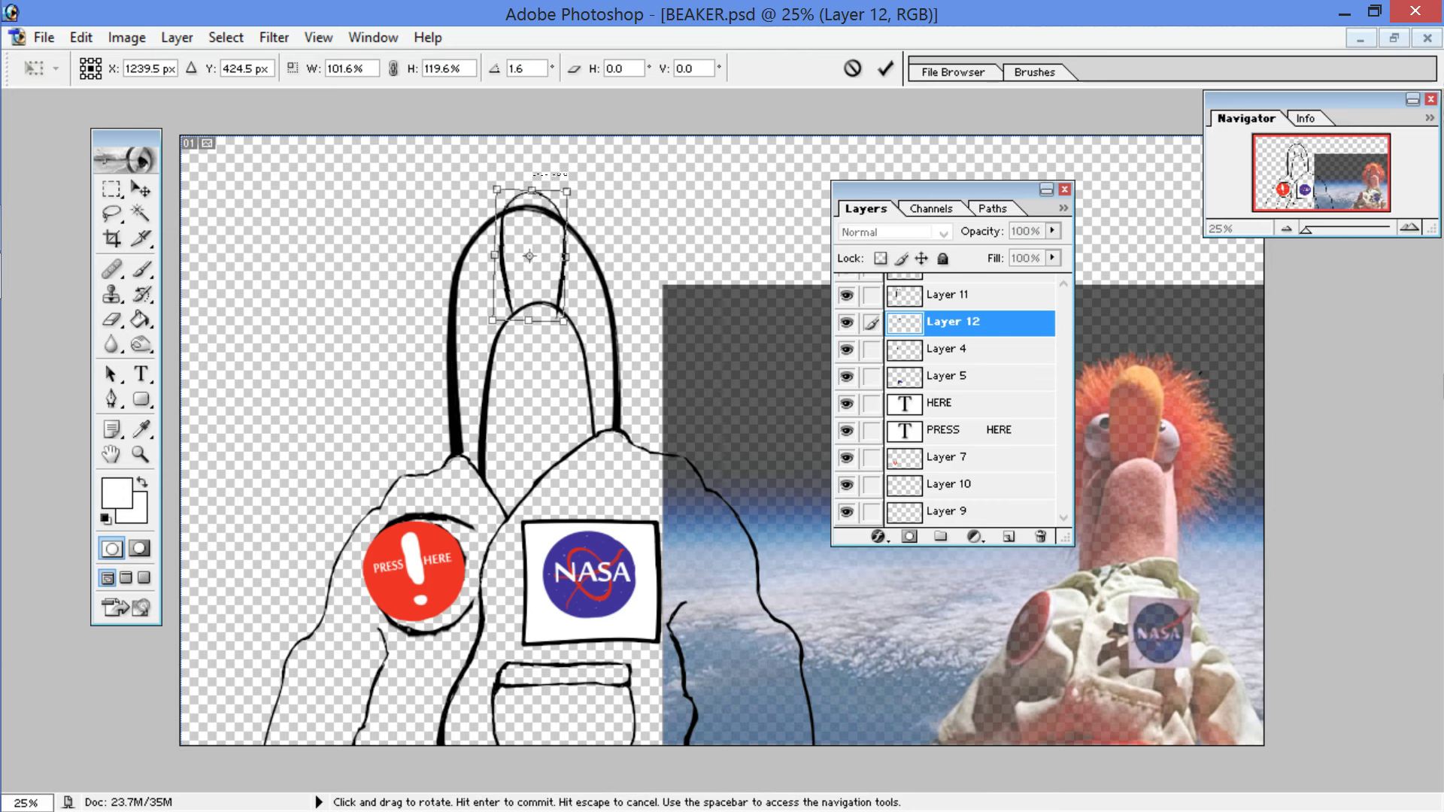
{"action": "left_click_drag", "start_coordinate": [537, 193], "coordinate": [532, 184]}
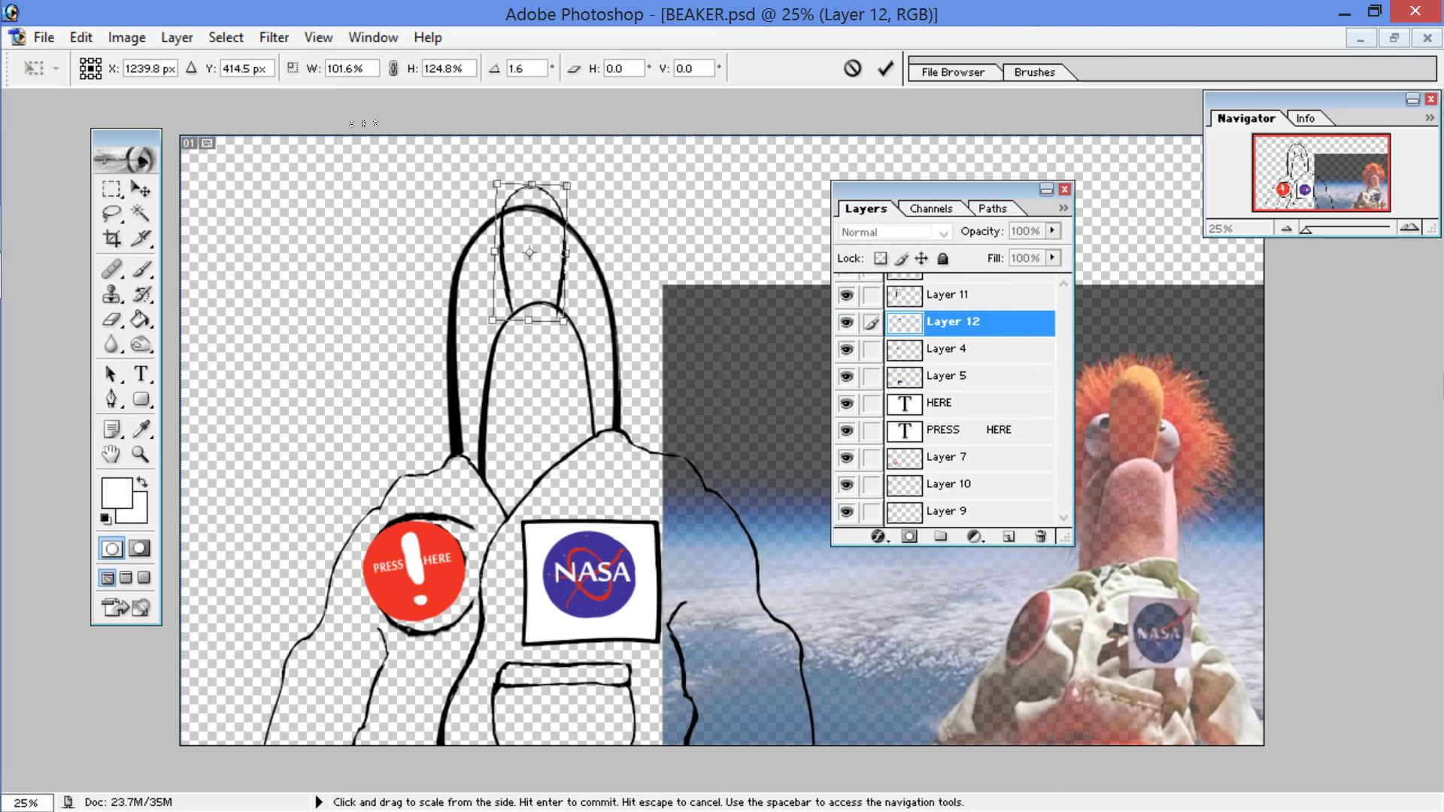
{"action": "left_click_drag", "start_coordinate": [531, 185], "coordinate": [531, 182]}
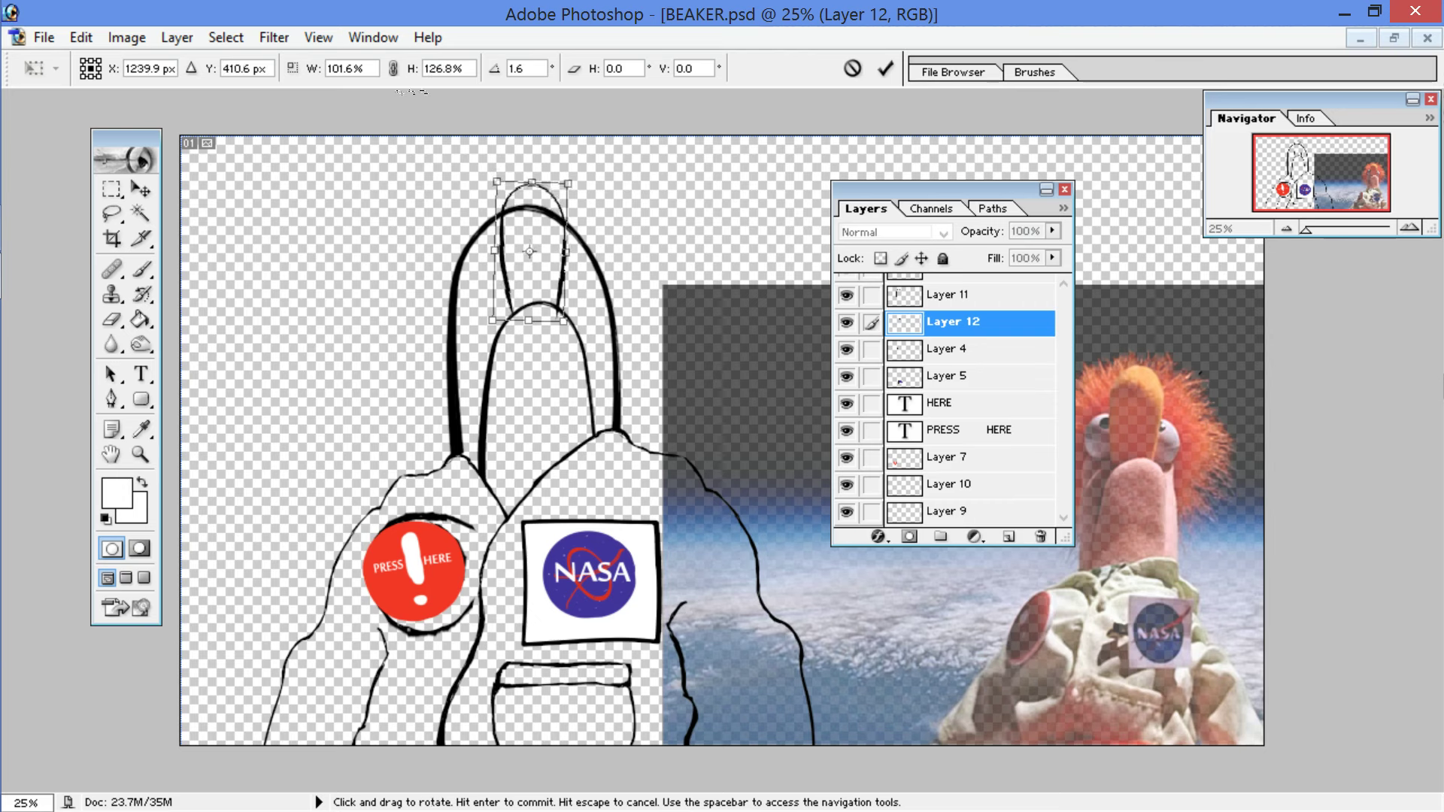
{"action": "left_click", "coordinate": [112, 213]}
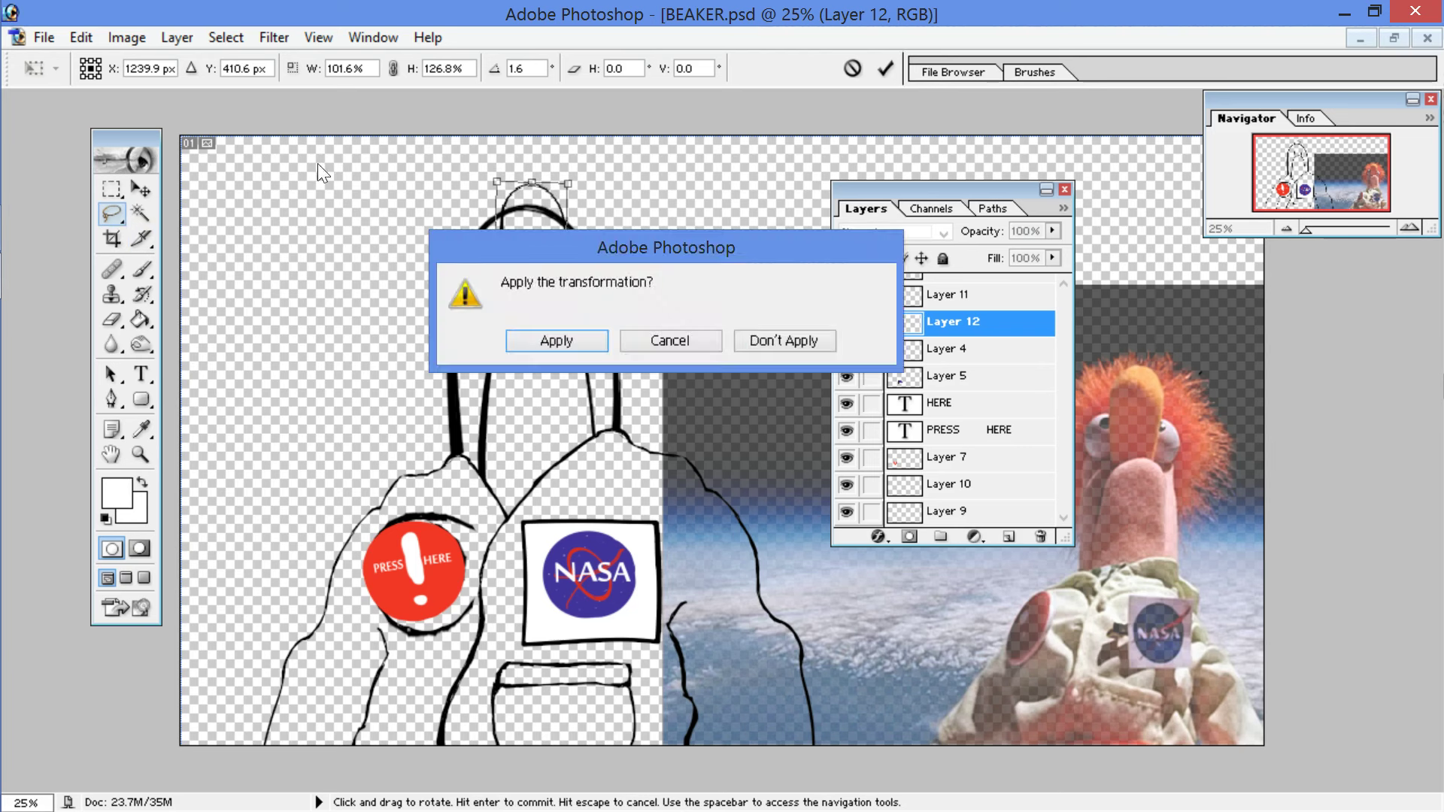
{"action": "key", "text": "Return"}
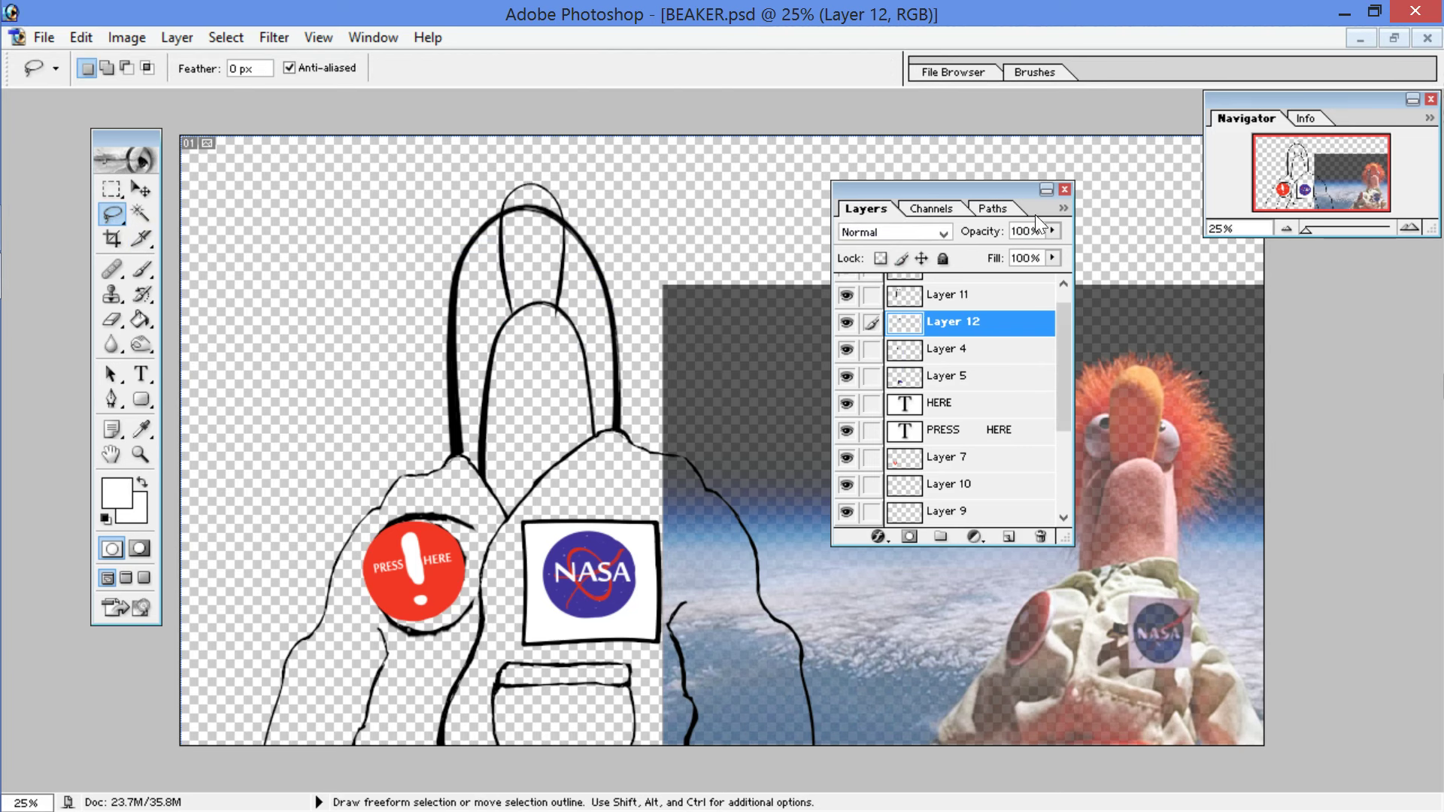
Step: Check which layers hold the nose and mouth outlines by toggling their visibility, leaving Layer 12 active
{"action": "left_click", "coordinate": [847, 349]}
{"action": "left_click", "coordinate": [847, 349]}
{"action": "left_click", "coordinate": [921, 349]}
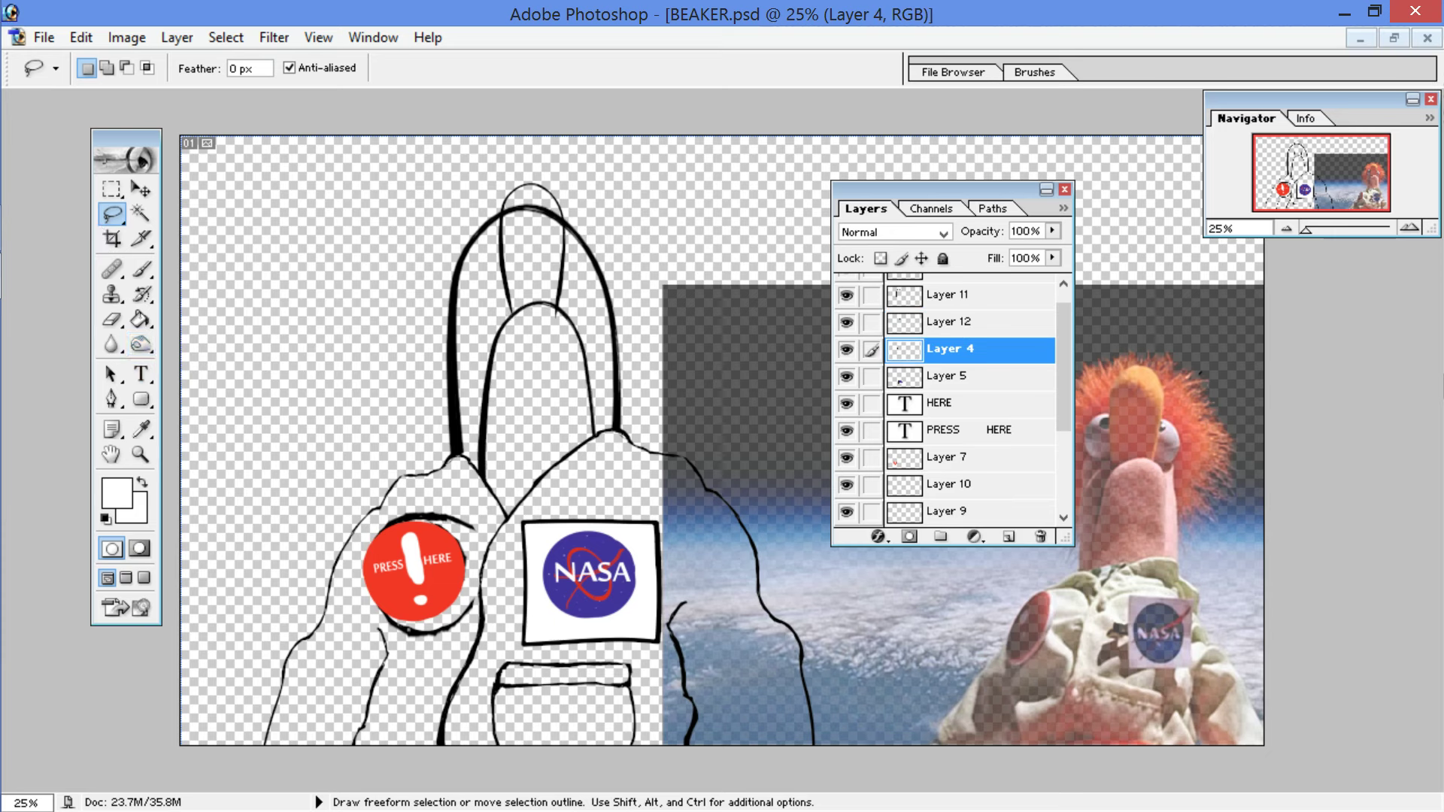
{"action": "left_click", "coordinate": [846, 323]}
{"action": "left_click", "coordinate": [846, 322]}
{"action": "key", "text": "alt+bracketright"}
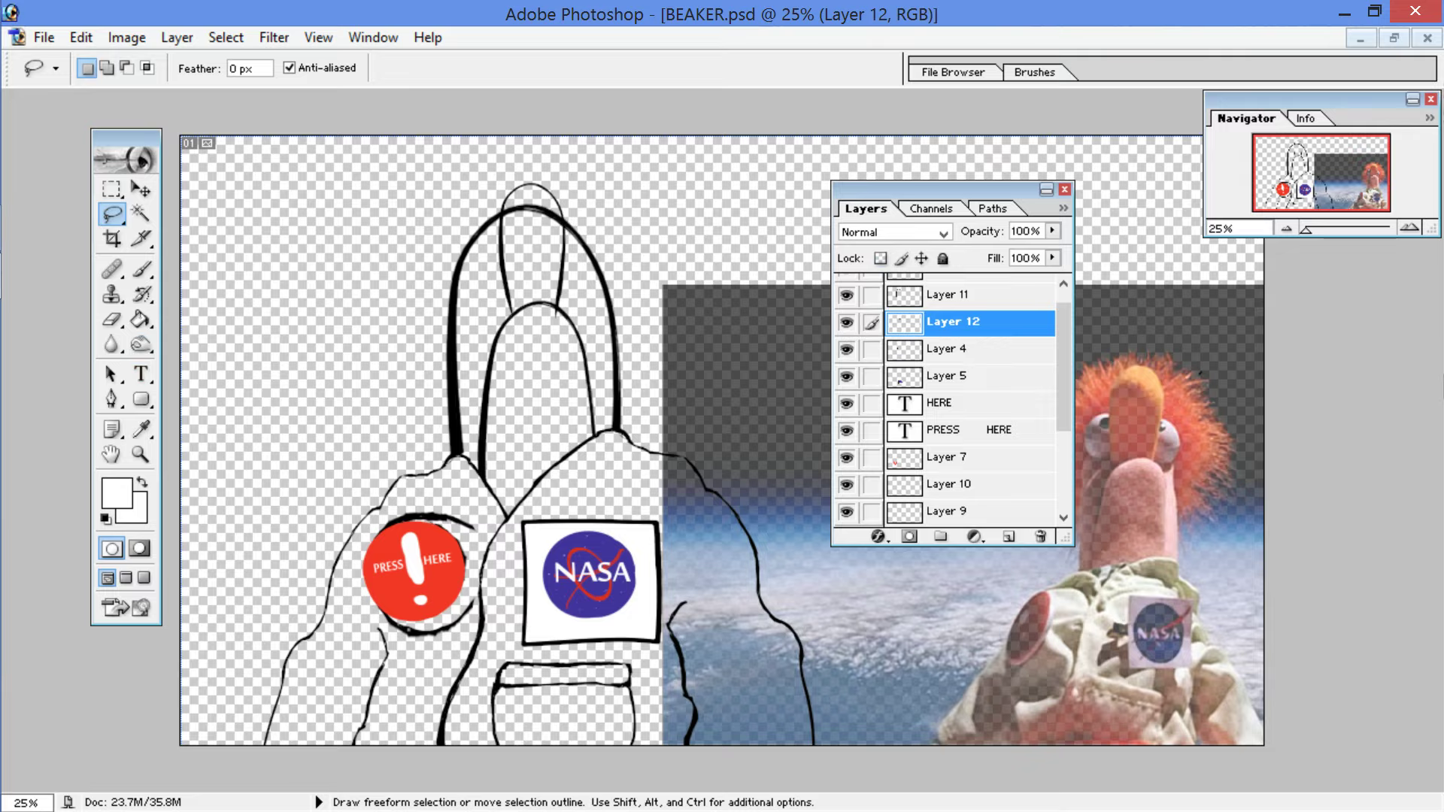
Step: Erase the tip of the nose outline's right-hand line where it overshoots into the mouth arch
{"action": "key", "text": "ctrl+plus"}
{"action": "key", "text": "ctrl+plus"}
{"action": "key", "text": "ctrl+plus"}
{"action": "left_click_drag", "start_coordinate": [267, 139], "coordinate": [460, 354]}
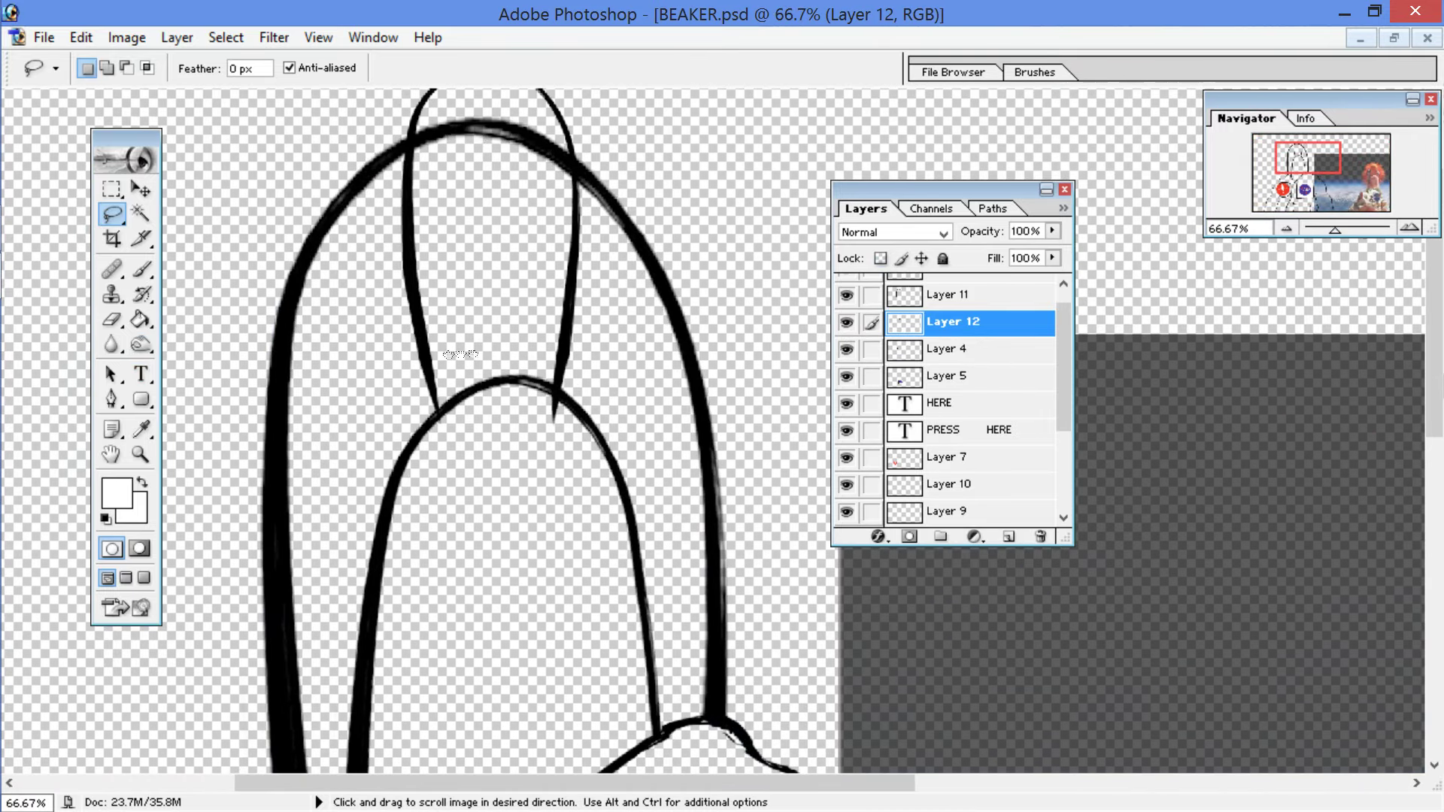
{"action": "key", "text": "e"}
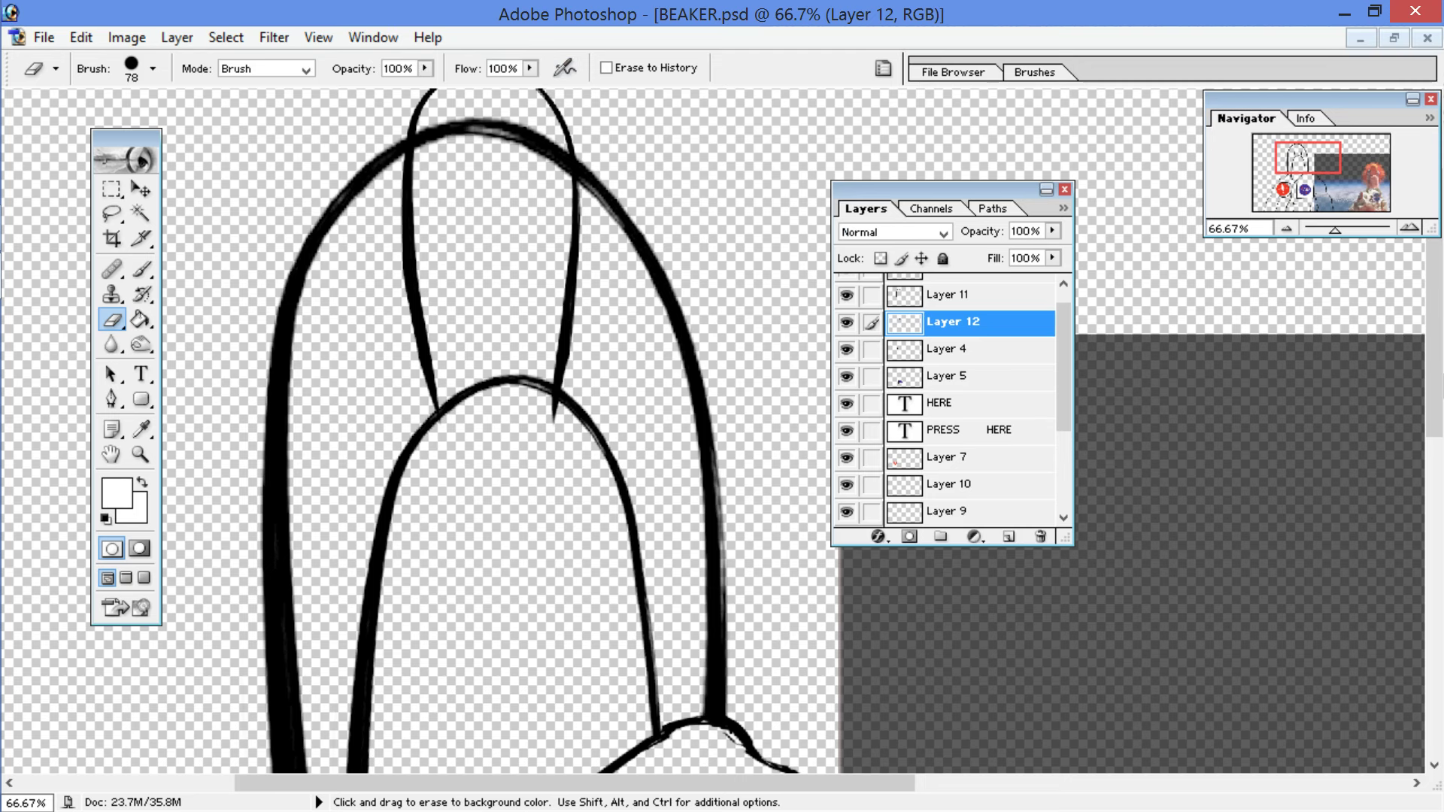
{"action": "left_click", "coordinate": [563, 348]}
{"action": "key", "text": "ctrl+z"}
{"action": "left_click", "coordinate": [555, 424]}
{"action": "left_click", "coordinate": [555, 415]}
Step: Find the head outline's layer by toggling visibility, and on Layer 11 erase the head line crossing inside the nose
{"action": "left_click", "coordinate": [846, 376]}
{"action": "left_click", "coordinate": [847, 376]}
{"action": "left_click", "coordinate": [846, 349]}
{"action": "left_click", "coordinate": [846, 349]}
{"action": "left_click", "coordinate": [847, 294]}
{"action": "left_click", "coordinate": [847, 295]}
{"action": "left_click", "coordinate": [947, 294]}
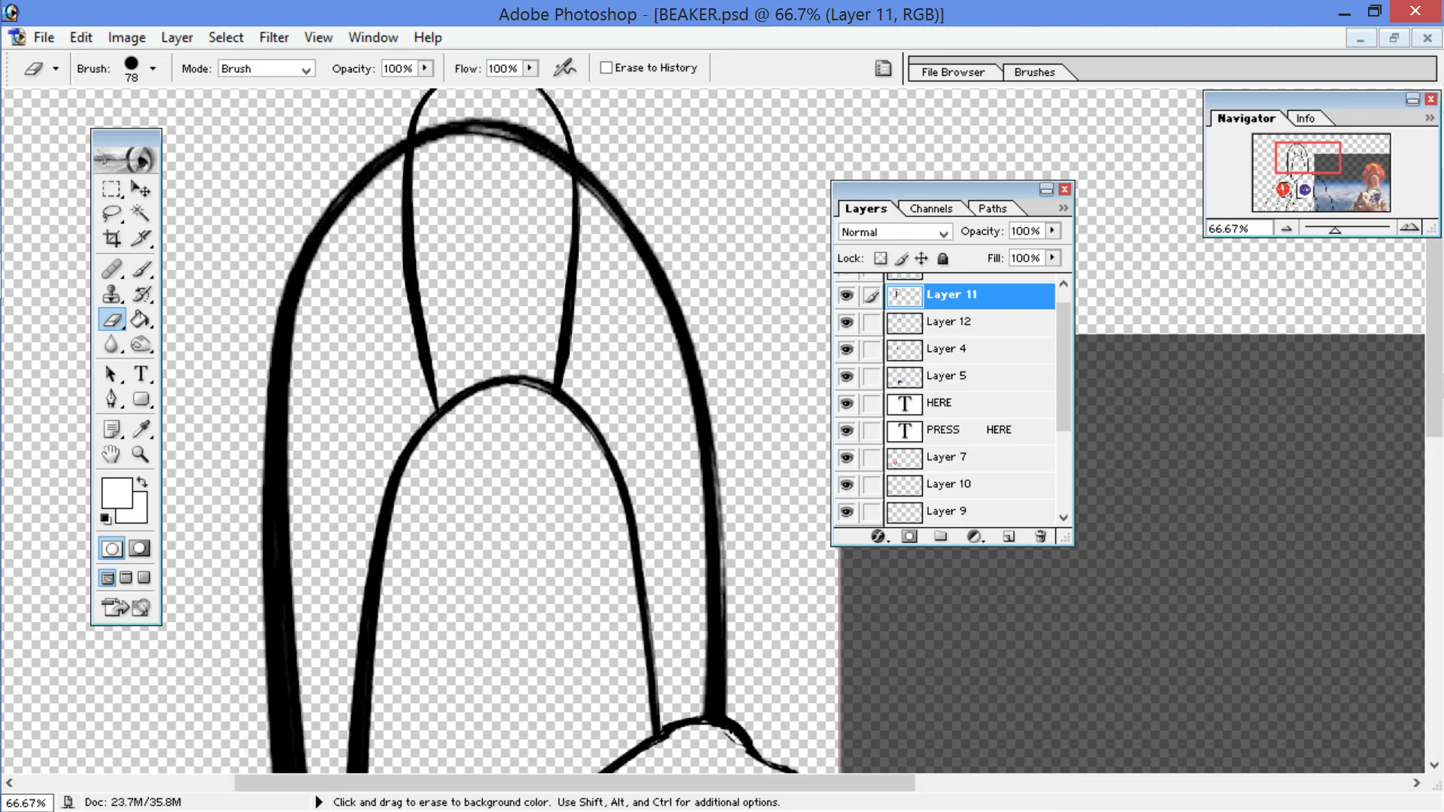
{"action": "mouse_move", "coordinate": [460, 146]}
{"action": "left_mouse_down"}
{"action": "mouse_move", "coordinate": [419, 139]}
{"action": "mouse_move", "coordinate": [467, 120]}
{"action": "mouse_move", "coordinate": [552, 151]}
{"action": "left_mouse_up"}
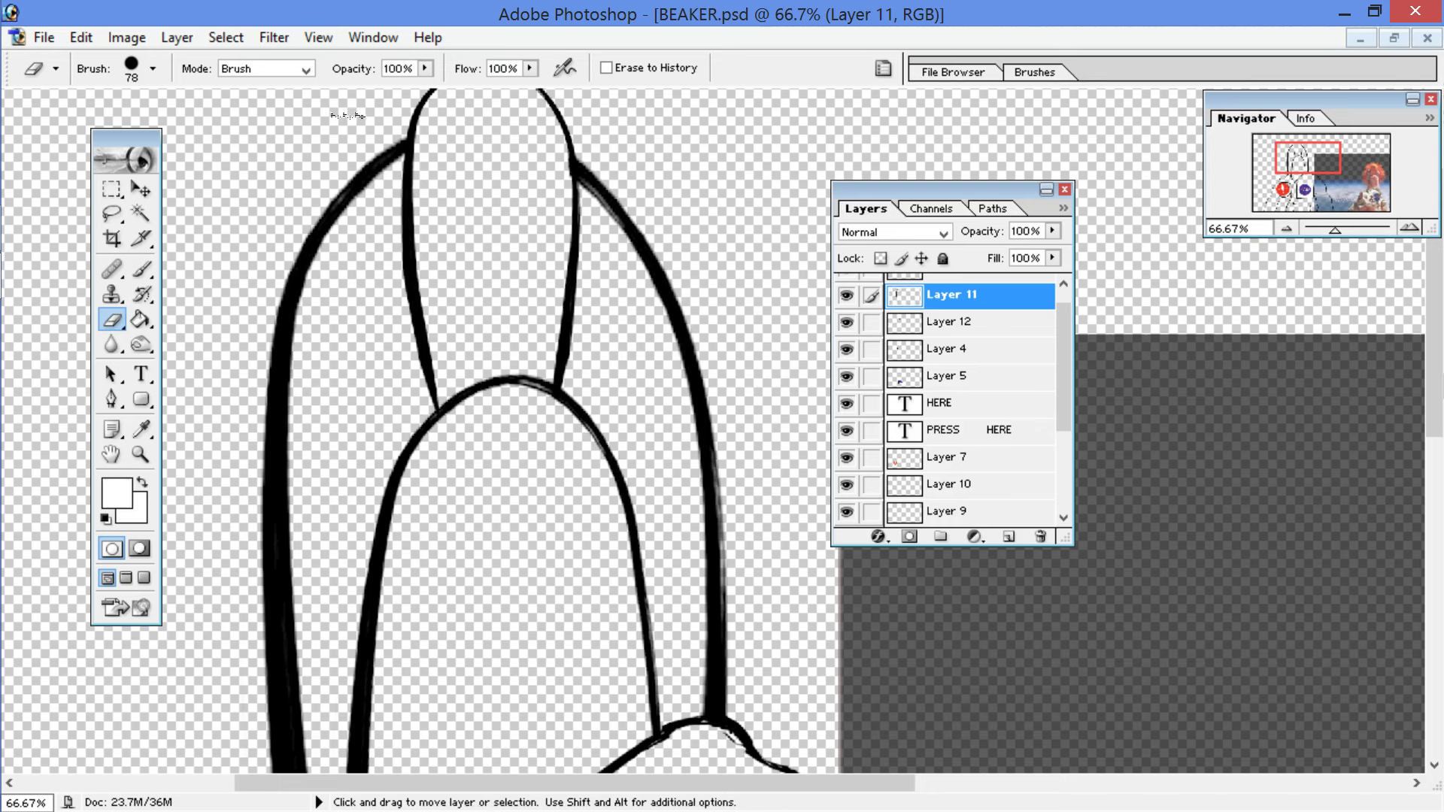
Step: Identify the red badge circle's layer by toggling layer visibility, and make Layer 7 active
{"action": "key", "text": "ctrl+minus"}
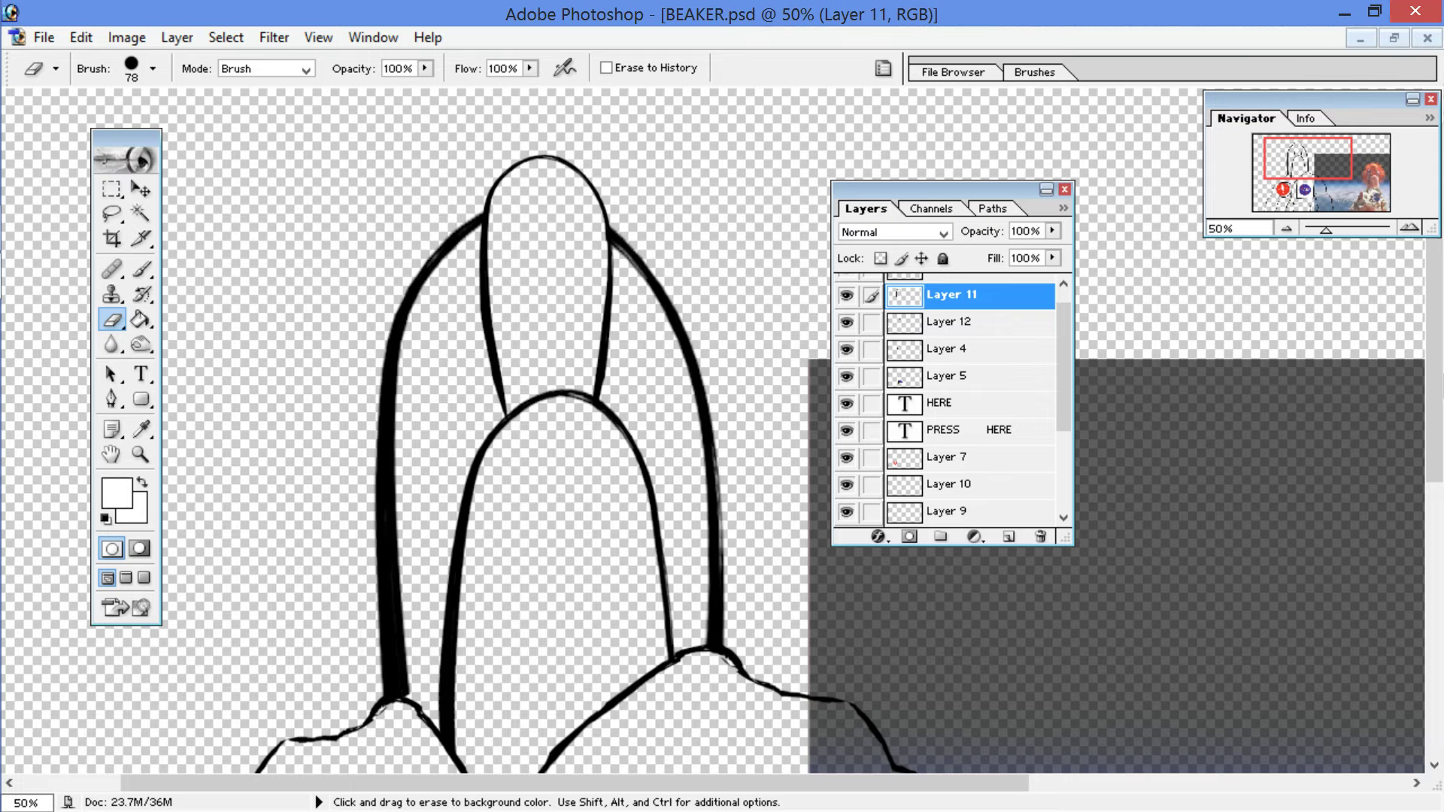
{"action": "key", "text": "ctrl+minus"}
{"action": "key", "text": "ctrl+minus"}
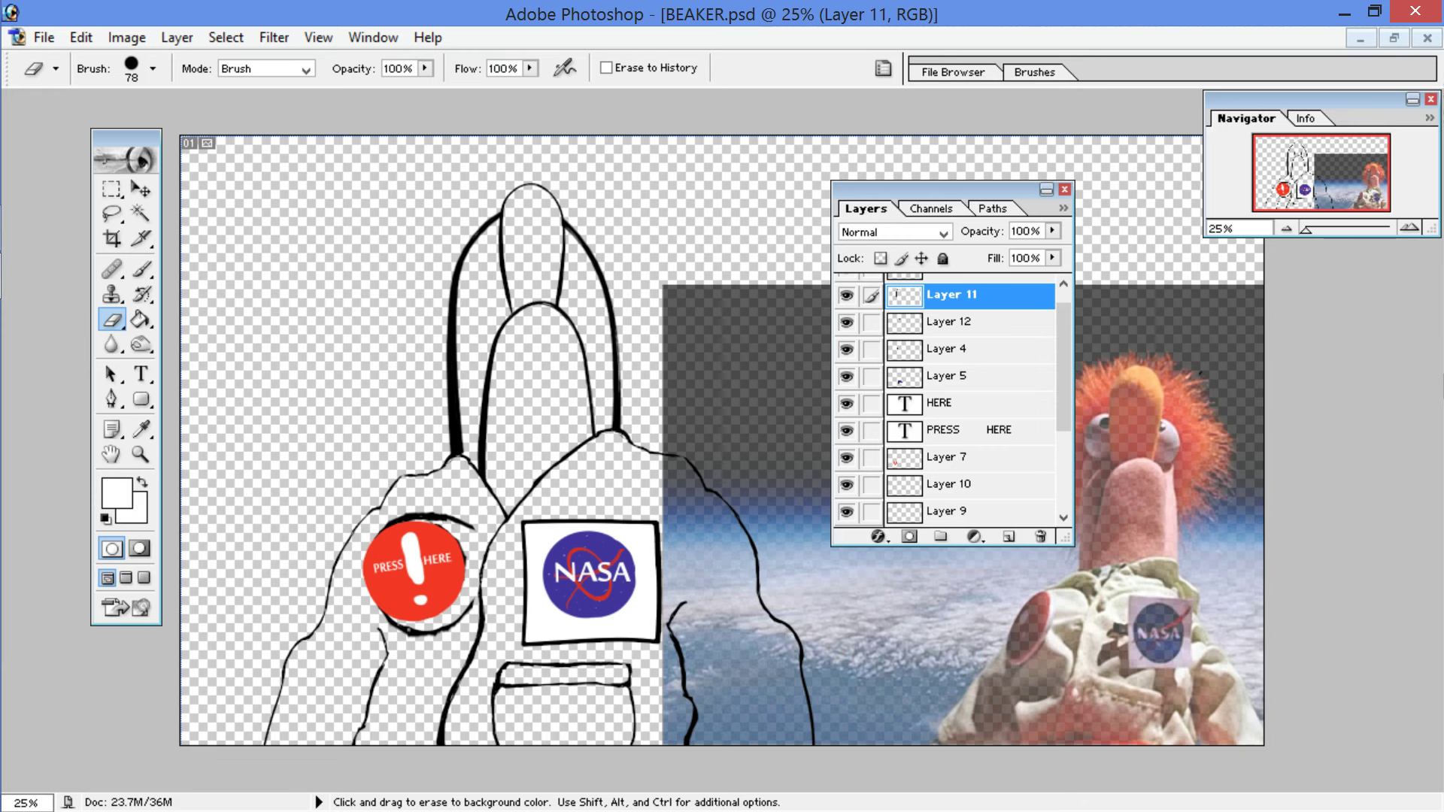
{"action": "left_click", "coordinate": [846, 376]}
{"action": "left_click", "coordinate": [845, 376]}
{"action": "left_click", "coordinate": [847, 458]}
{"action": "left_click", "coordinate": [846, 458]}
{"action": "left_click", "coordinate": [925, 459]}
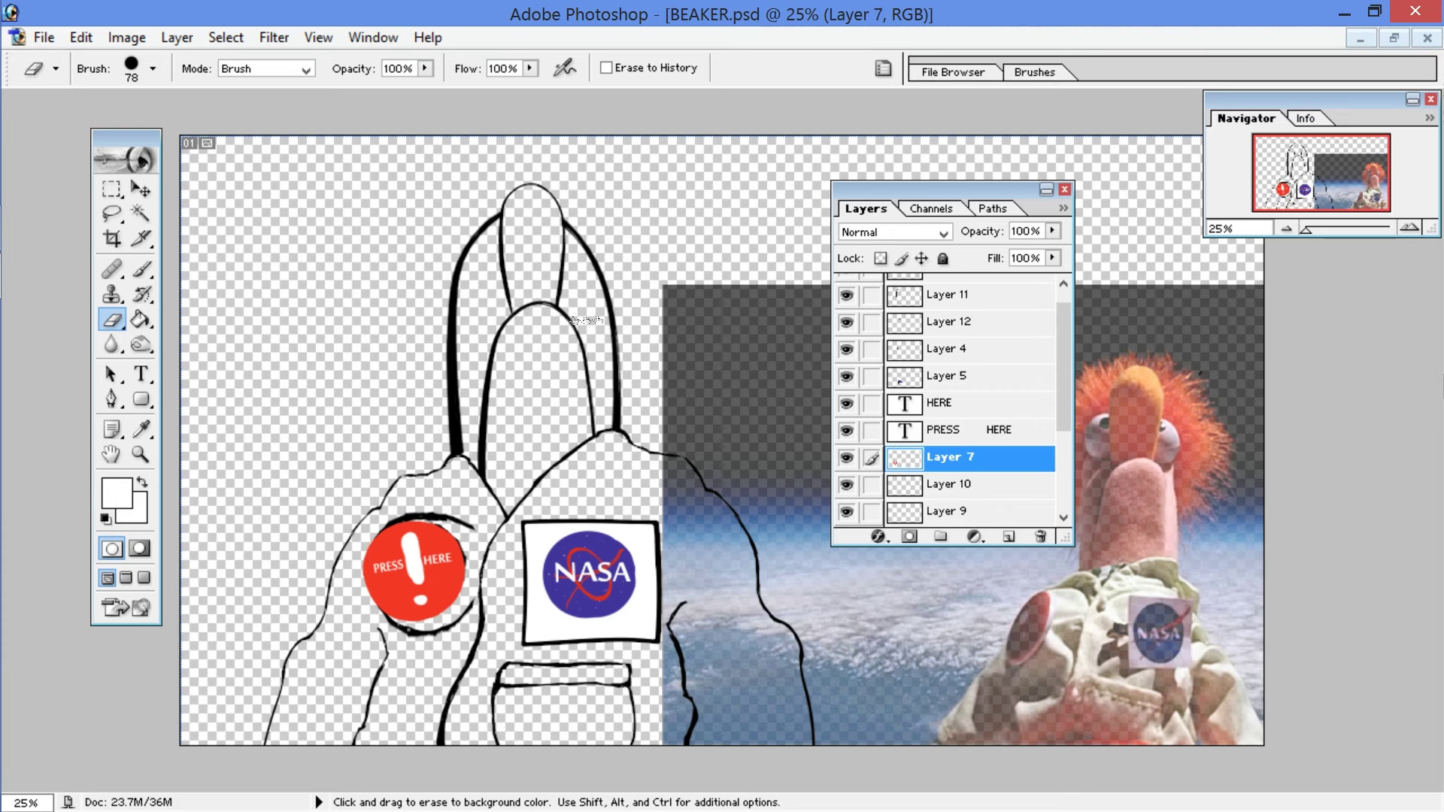
Step: Lasso the red circle with its exclamation mark on Layer 7, and copy and paste it onto a new layer
{"action": "left_click", "coordinate": [112, 214]}
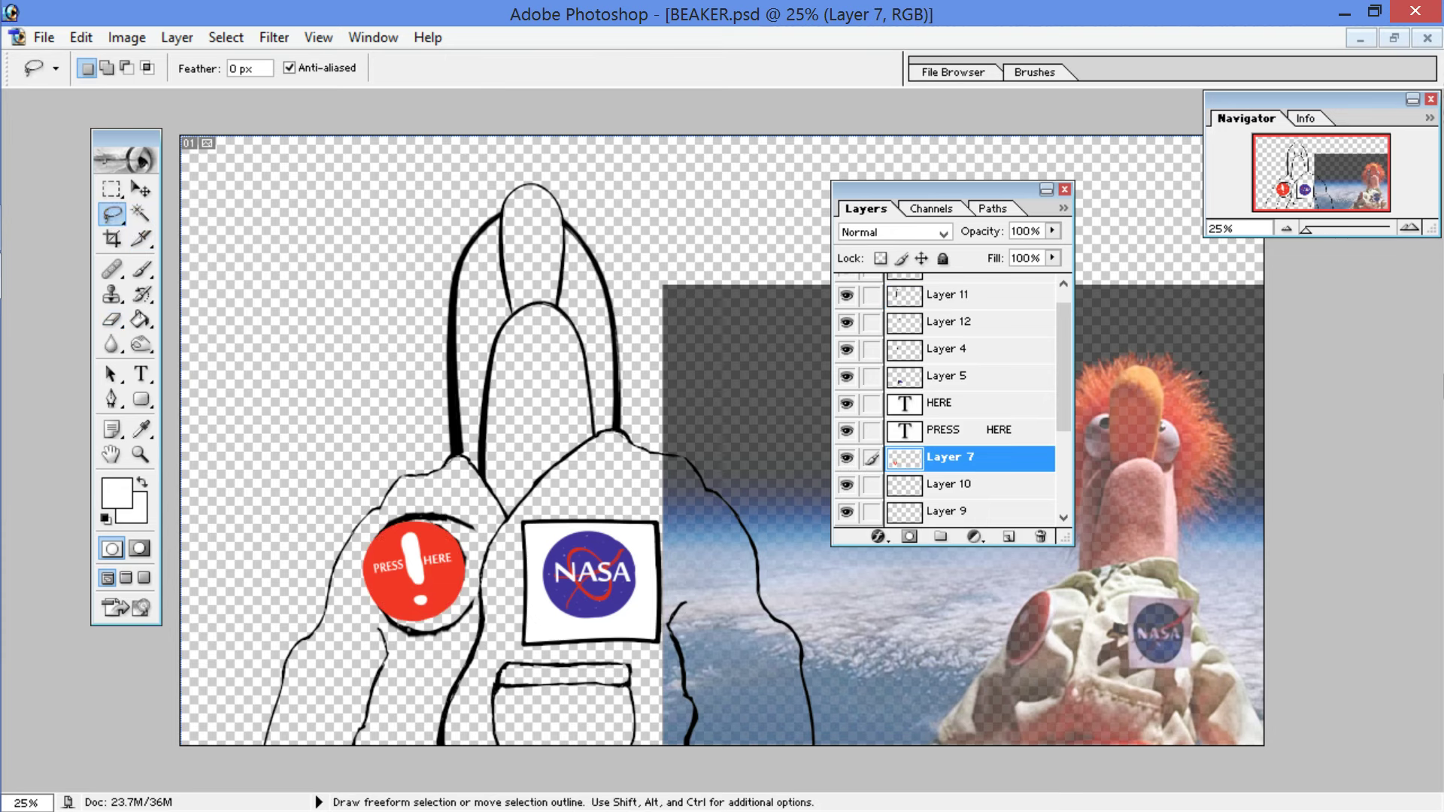
{"action": "left_click_drag", "start_coordinate": [378, 478], "coordinate": [480, 521]}
{"action": "left_click_drag", "start_coordinate": [468, 624], "coordinate": [319, 556]}
{"action": "key", "text": "ctrl+c"}
{"action": "key", "text": "ctrl+v"}
Step: Scale the pasted circle to 71.7% width and 76.7% height, place it left of the nose on the head, and apply the transformation
{"action": "key", "text": "ctrl+t"}
{"action": "key", "text": "ctrl+t"}
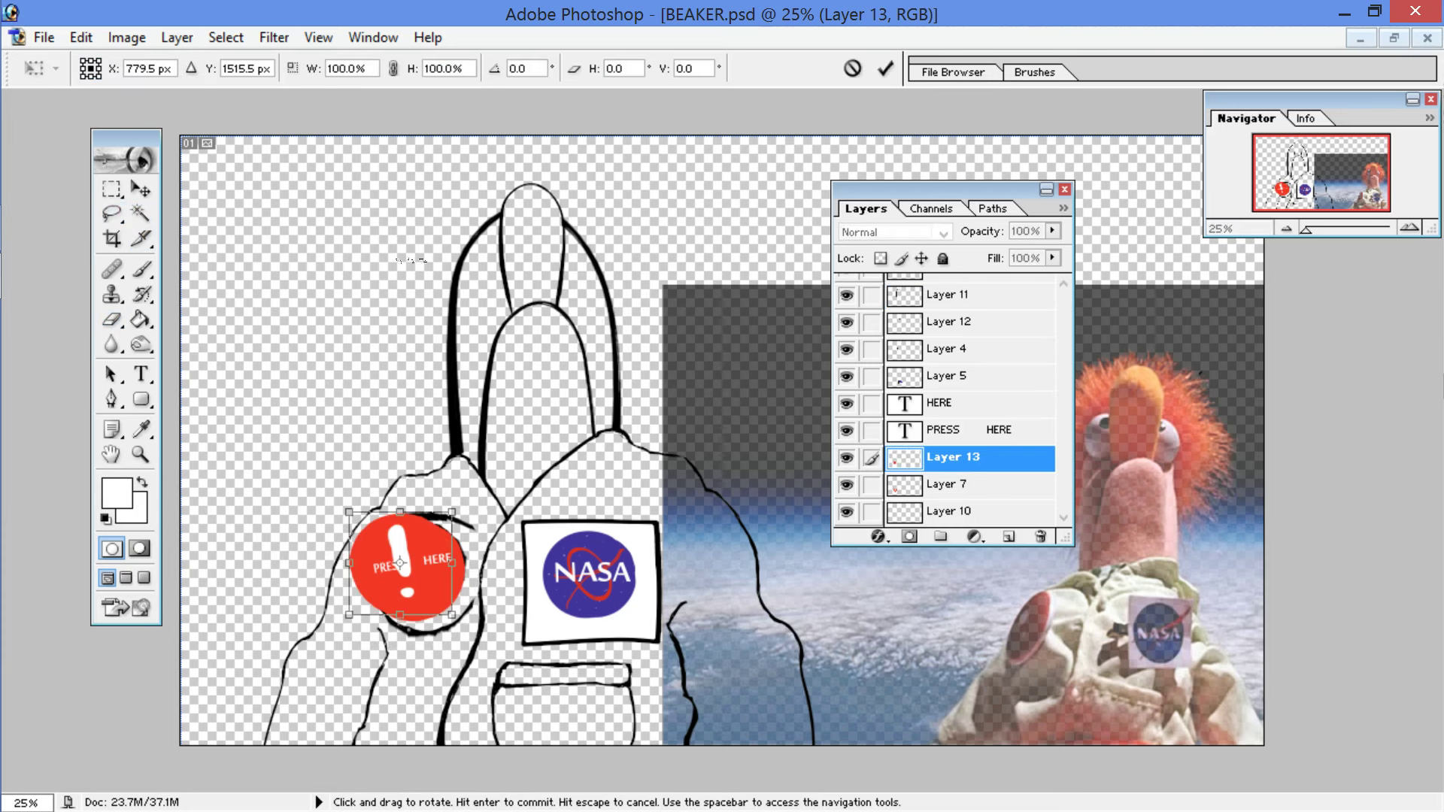
{"action": "left_click_drag", "start_coordinate": [349, 512], "coordinate": [388, 562]}
{"action": "left_click_drag", "start_coordinate": [419, 587], "coordinate": [295, 309]}
{"action": "left_click_drag", "start_coordinate": [417, 450], "coordinate": [471, 266]}
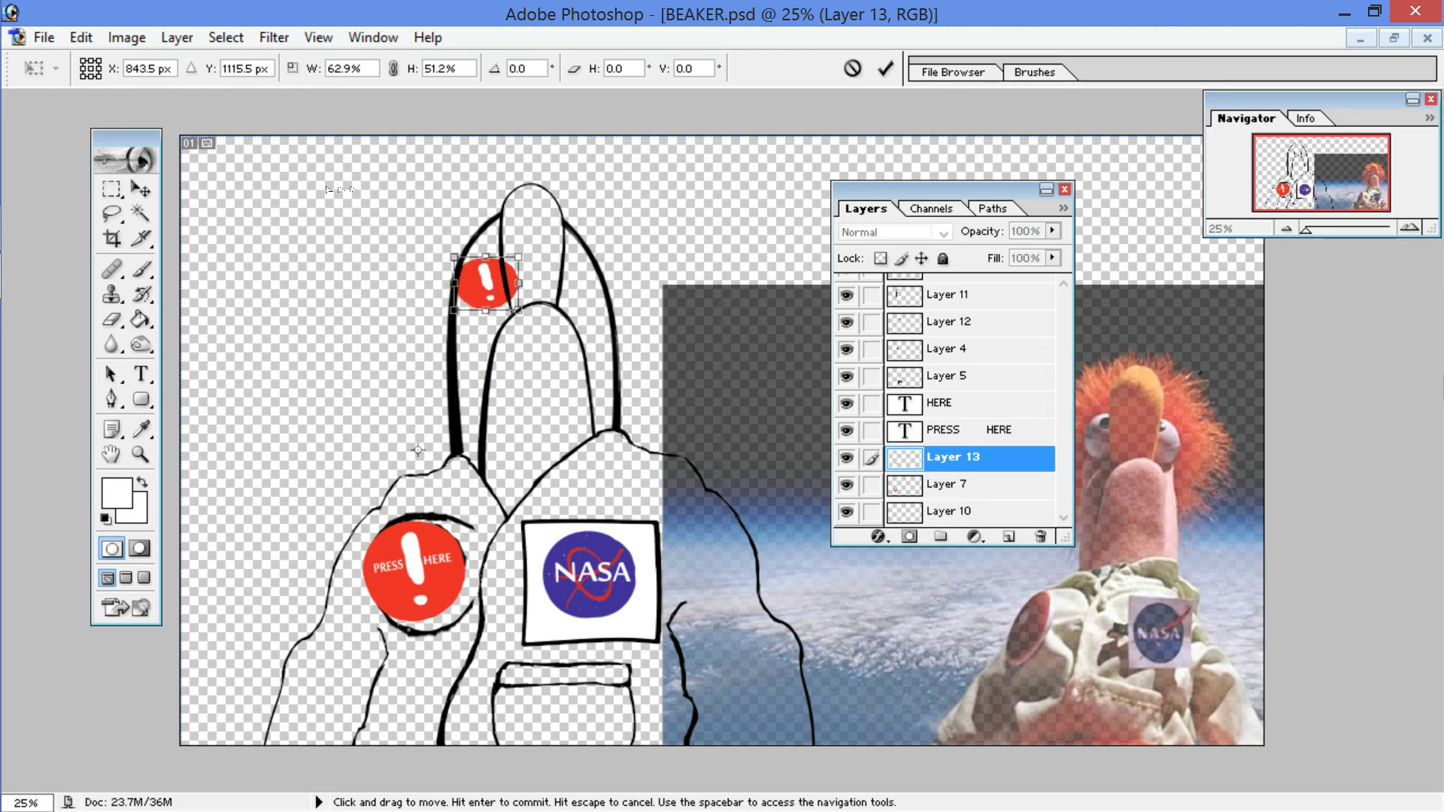
{"action": "left_click_drag", "start_coordinate": [490, 283], "coordinate": [493, 280]}
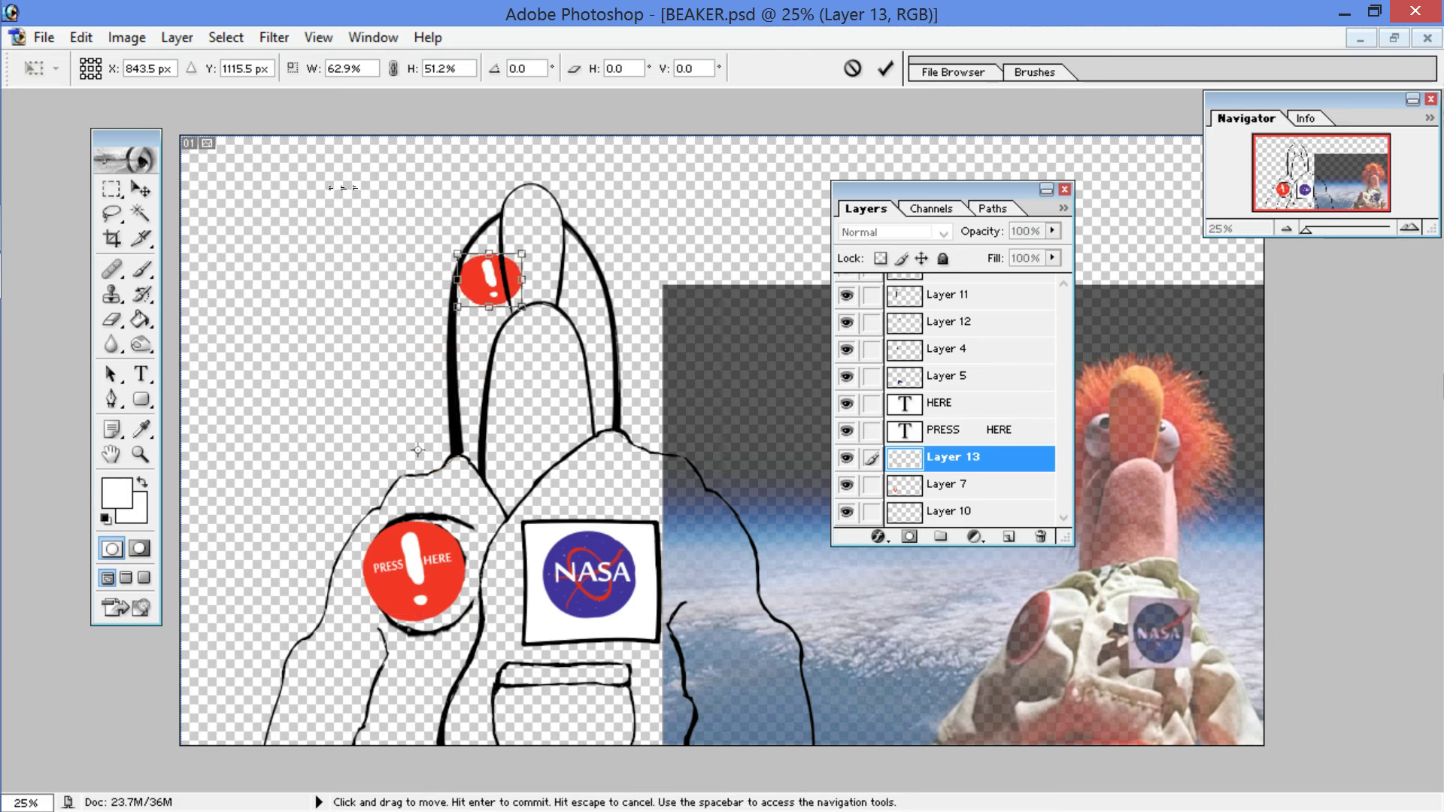
{"action": "left_click_drag", "start_coordinate": [500, 255], "coordinate": [500, 245]}
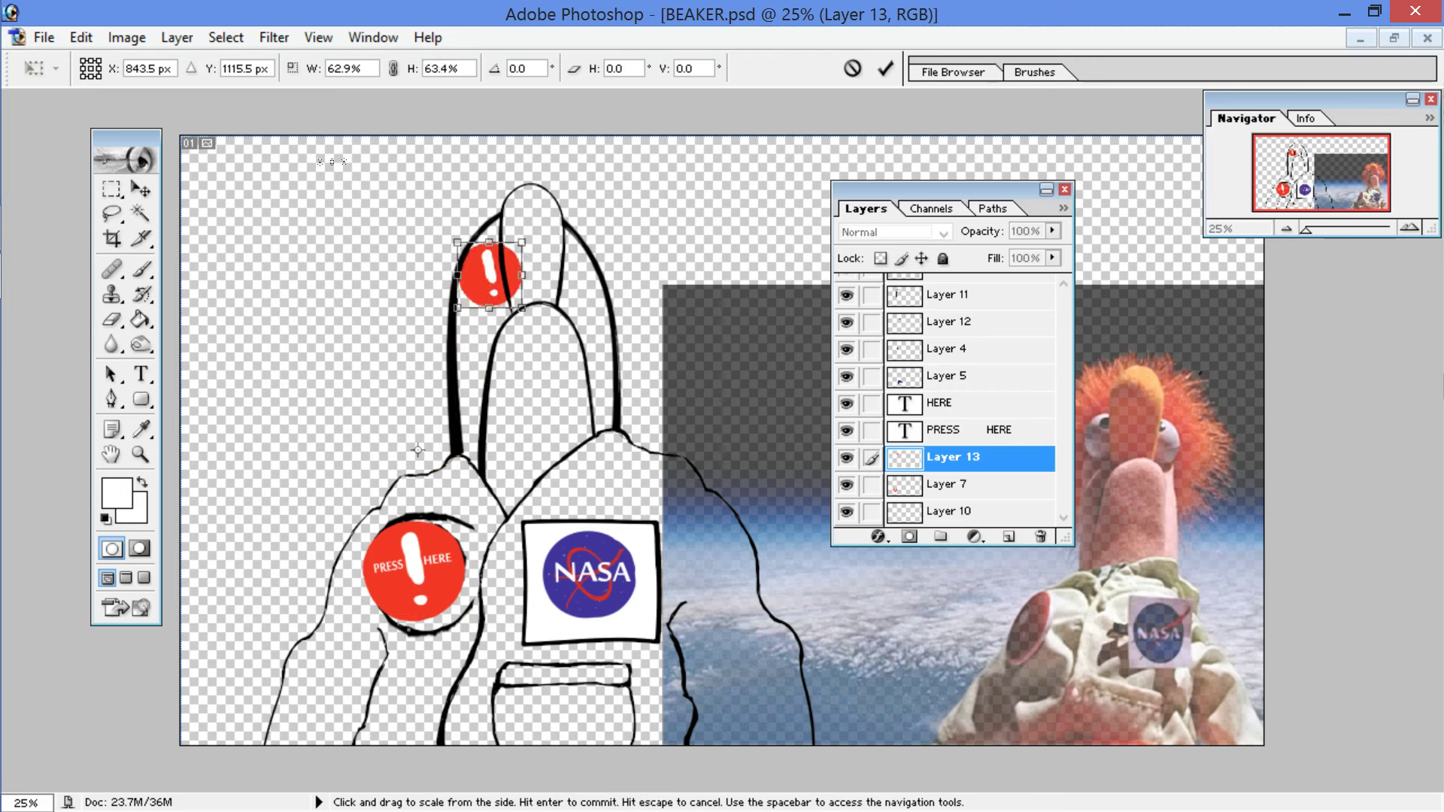
{"action": "mouse_move", "coordinate": [458, 267]}
{"action": "left_mouse_down"}
{"action": "mouse_move", "coordinate": [433, 268]}
{"action": "mouse_move", "coordinate": [454, 267]}
{"action": "left_mouse_up"}
{"action": "key", "text": "ctrl+z"}
{"action": "mouse_move", "coordinate": [489, 279]}
{"action": "left_mouse_down"}
{"action": "mouse_move", "coordinate": [485, 266]}
{"action": "mouse_move", "coordinate": [525, 312]}
{"action": "mouse_move", "coordinate": [486, 278]}
{"action": "left_mouse_up"}
{"action": "key", "text": "Left"}
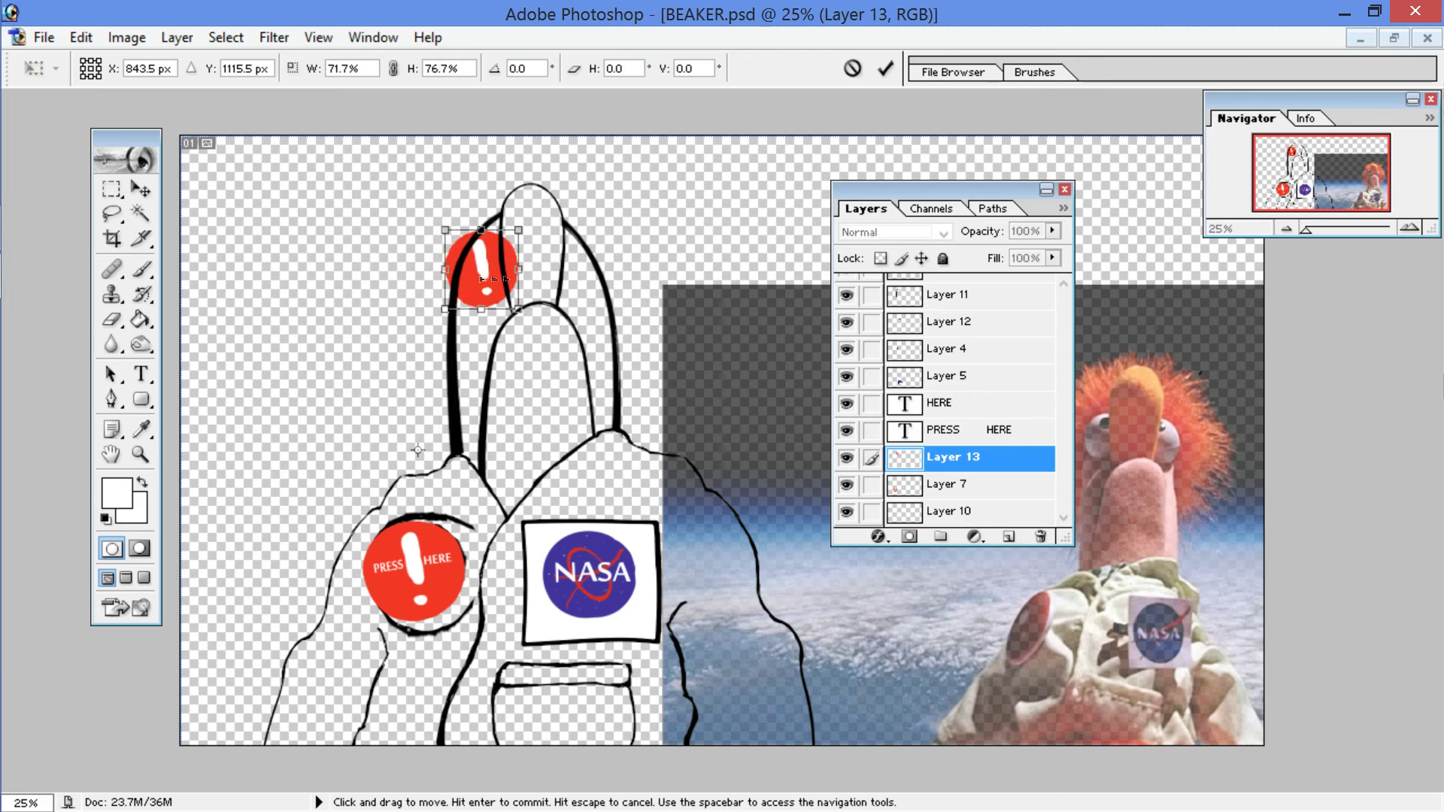
{"action": "key", "text": "l"}
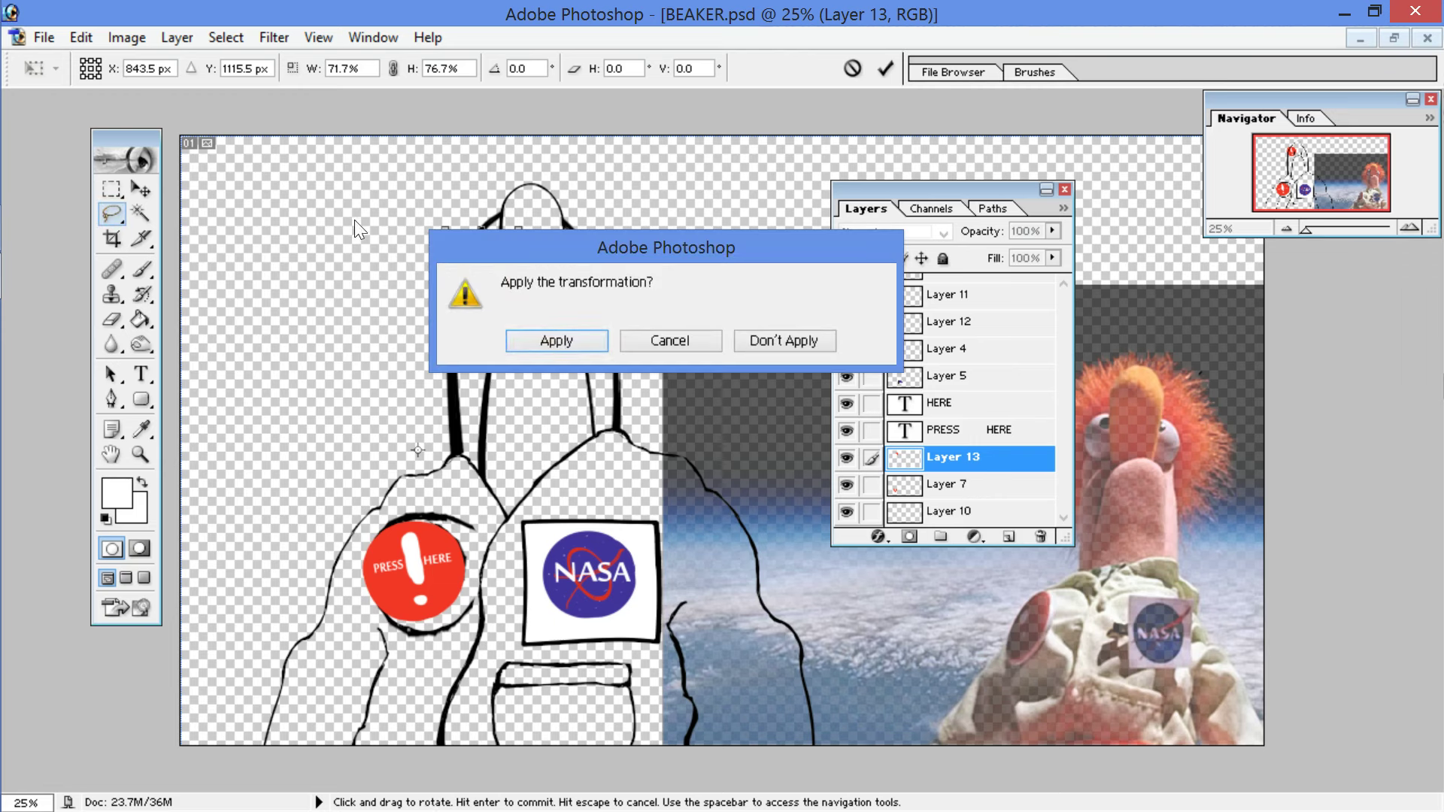
{"action": "key", "text": "Return"}
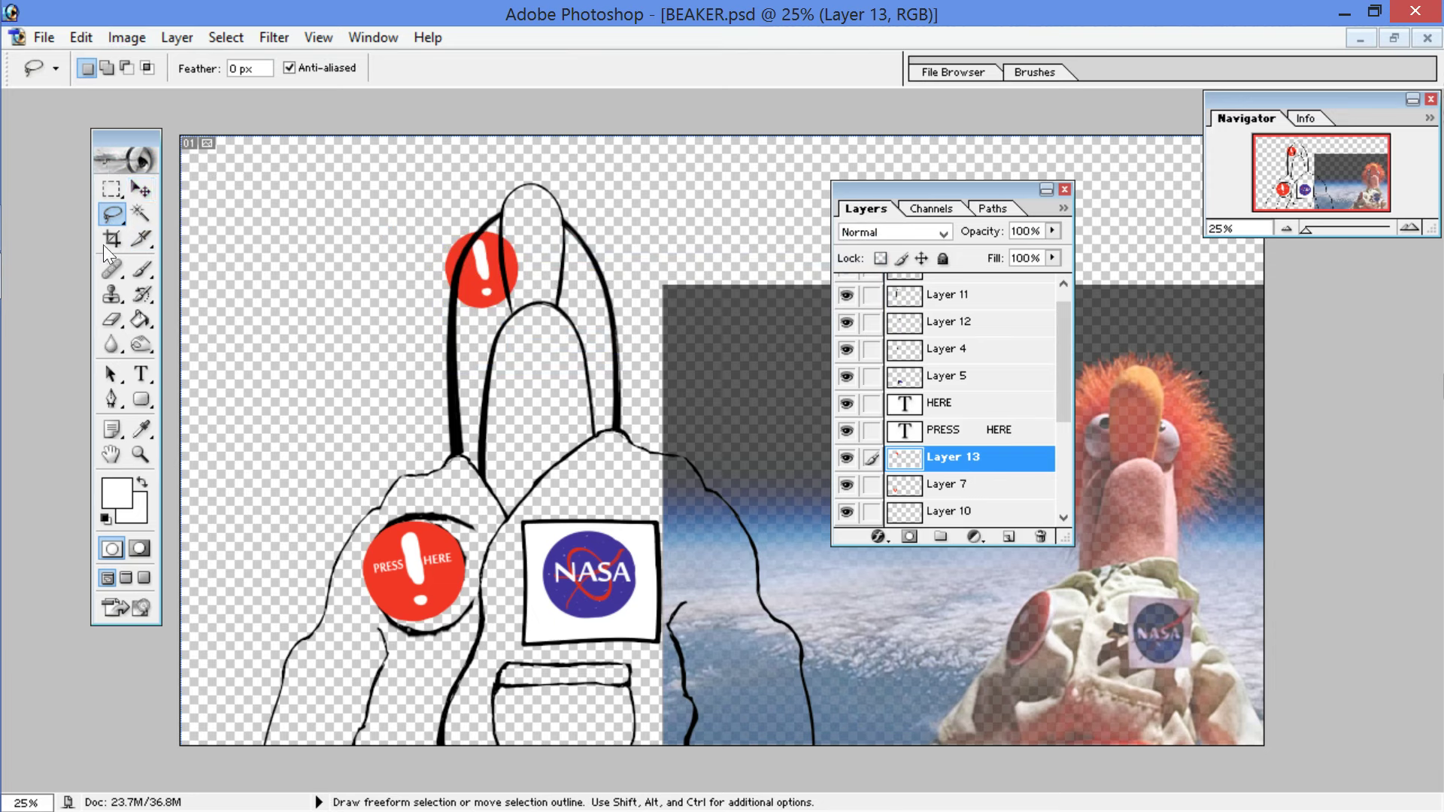
Step: Fill the red circle beside the nose with white using the Paint Bucket to form the left eye
{"action": "left_click", "coordinate": [141, 344]}
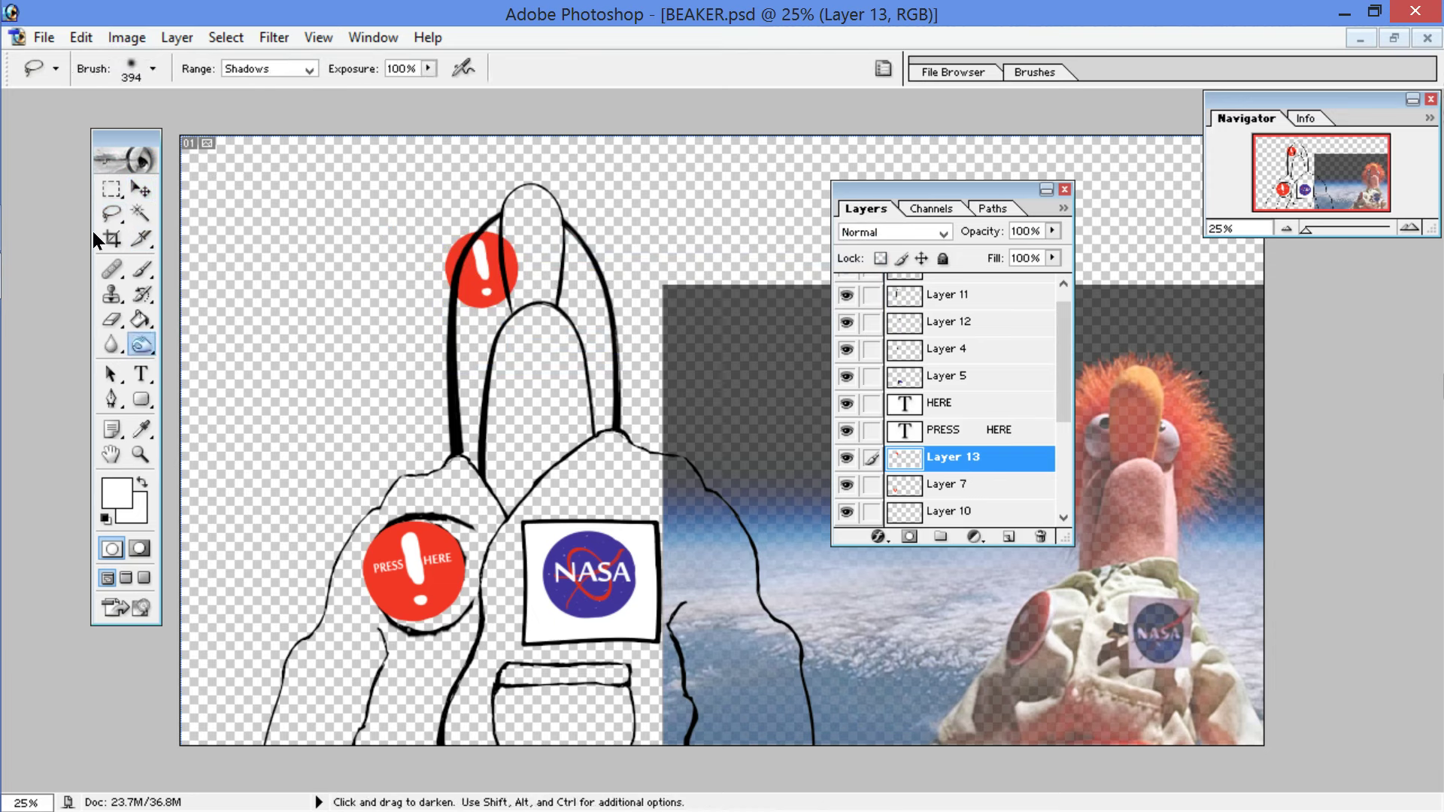
{"action": "left_click", "coordinate": [140, 321]}
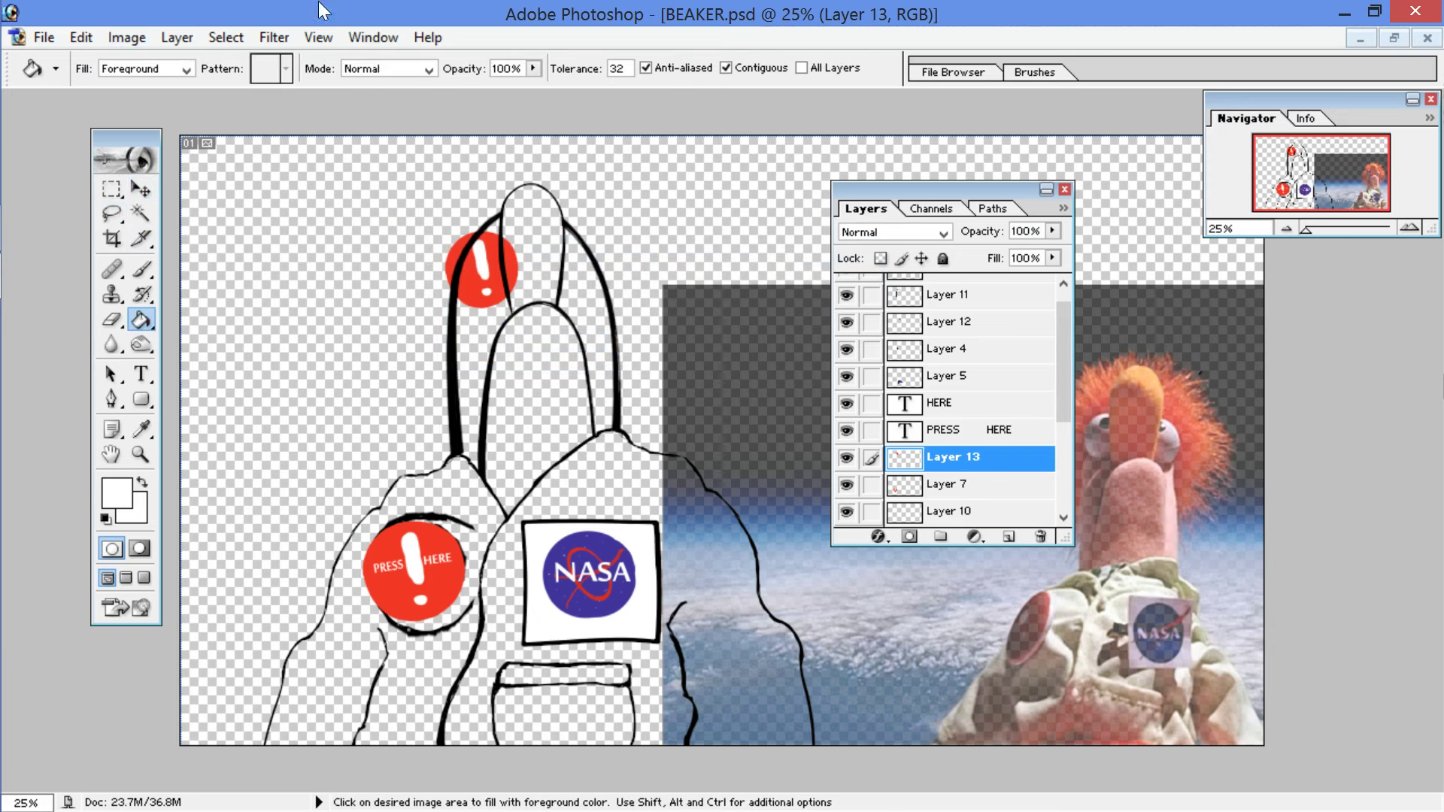
{"action": "left_click", "coordinate": [481, 267]}
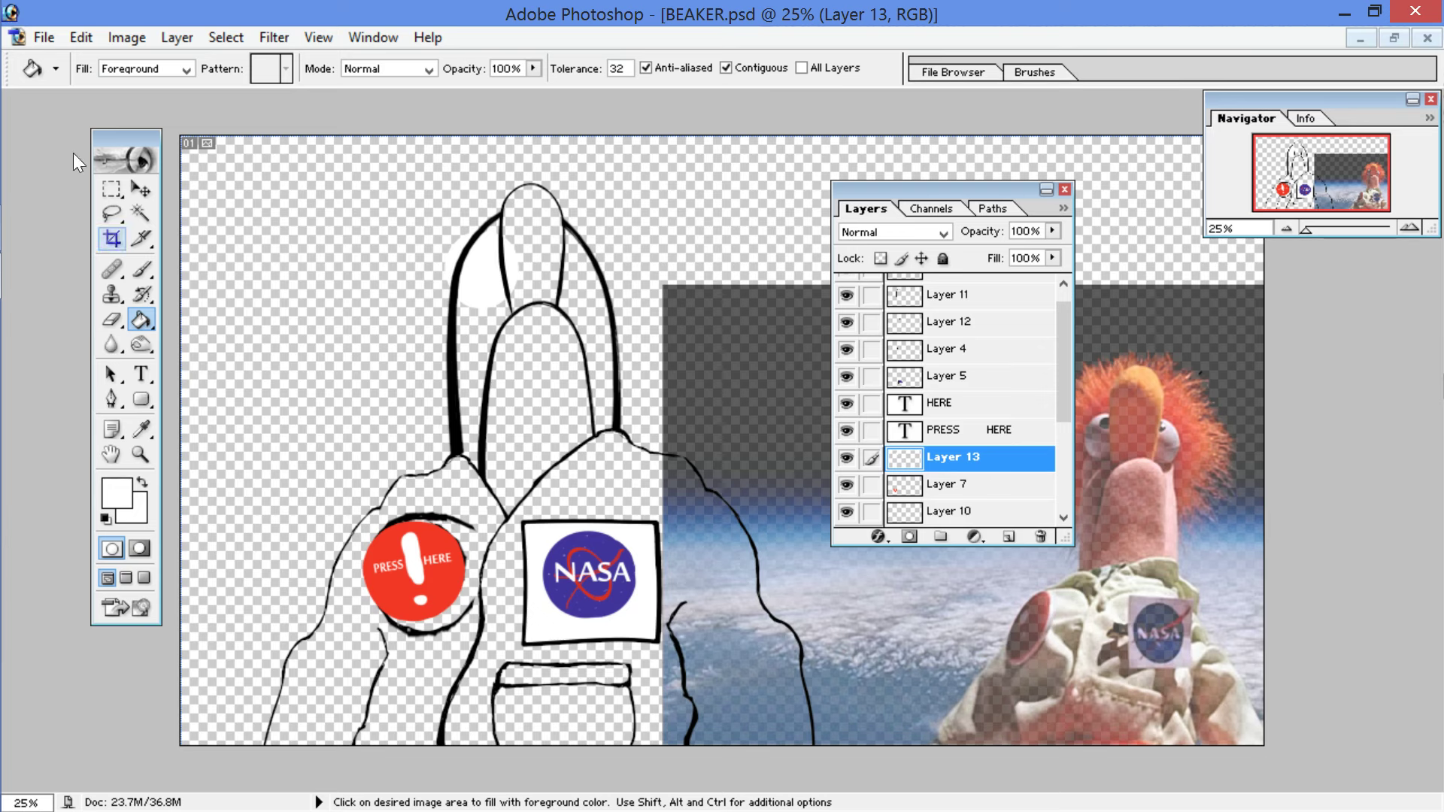
Step: Select the white eye circle, duplicate it onto a new layer and move the copy to the right side of the nose
{"action": "left_click", "coordinate": [140, 214]}
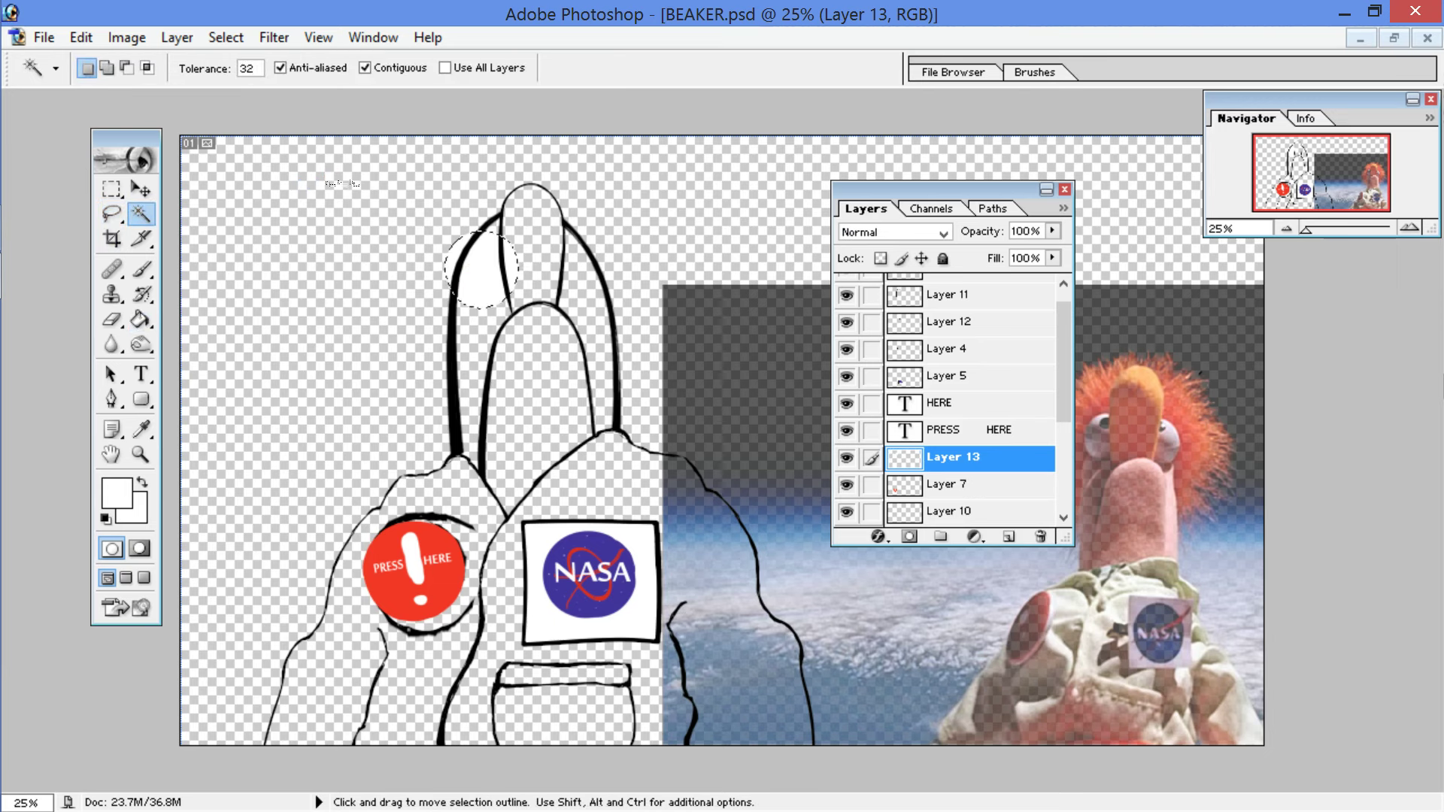
{"action": "key", "text": "ctrl+shift+alt+n"}
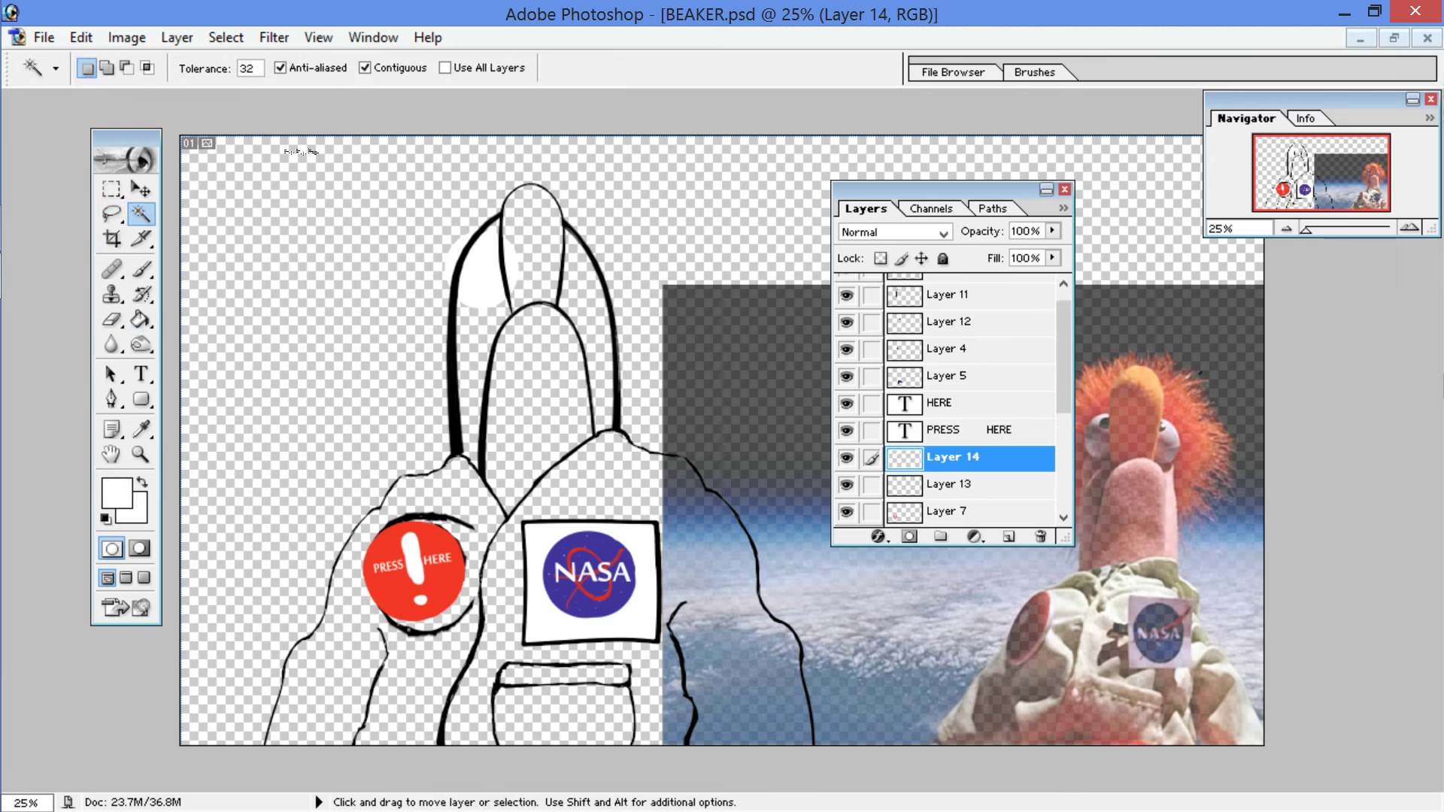
{"action": "left_click", "coordinate": [141, 189]}
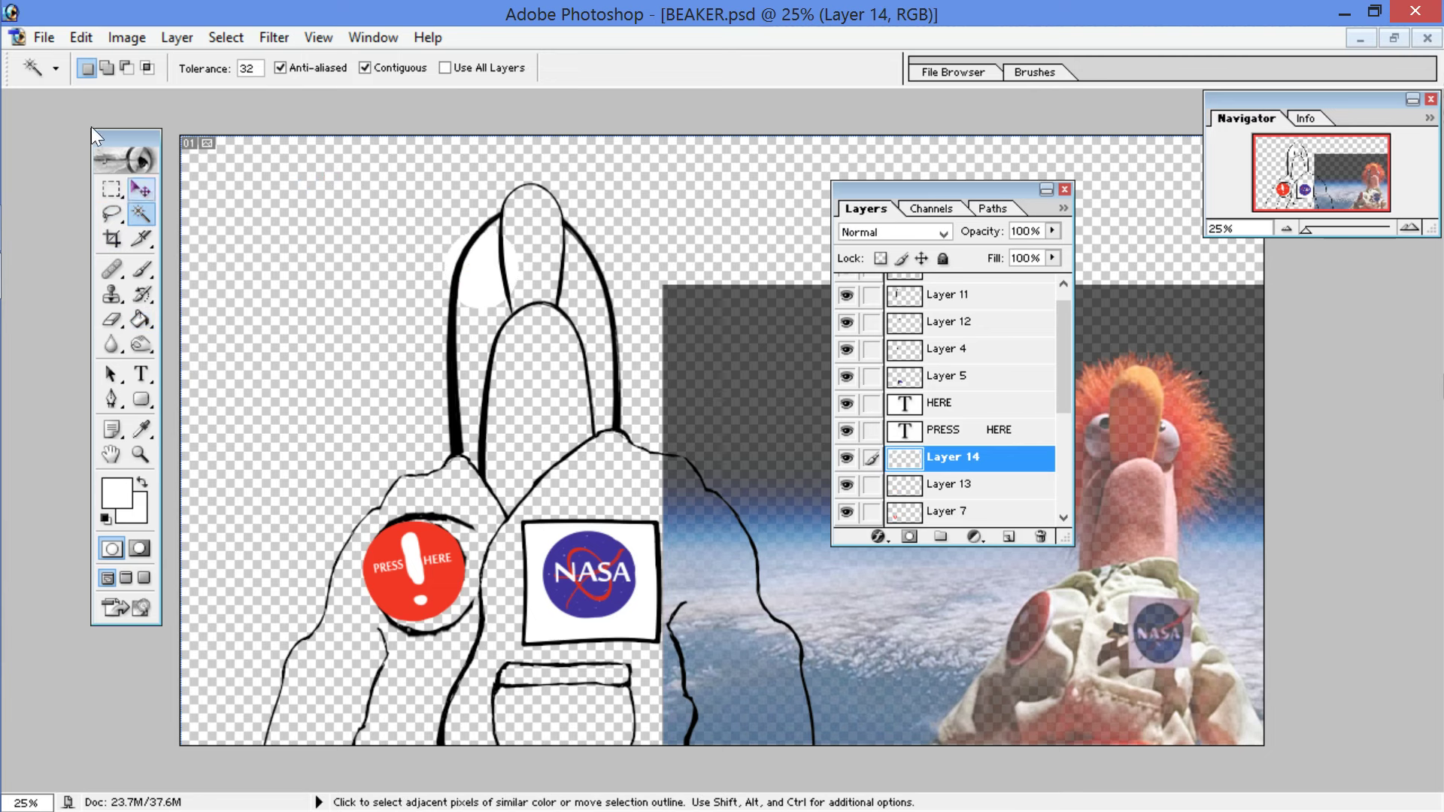
{"action": "left_click_drag", "start_coordinate": [489, 271], "coordinate": [582, 280]}
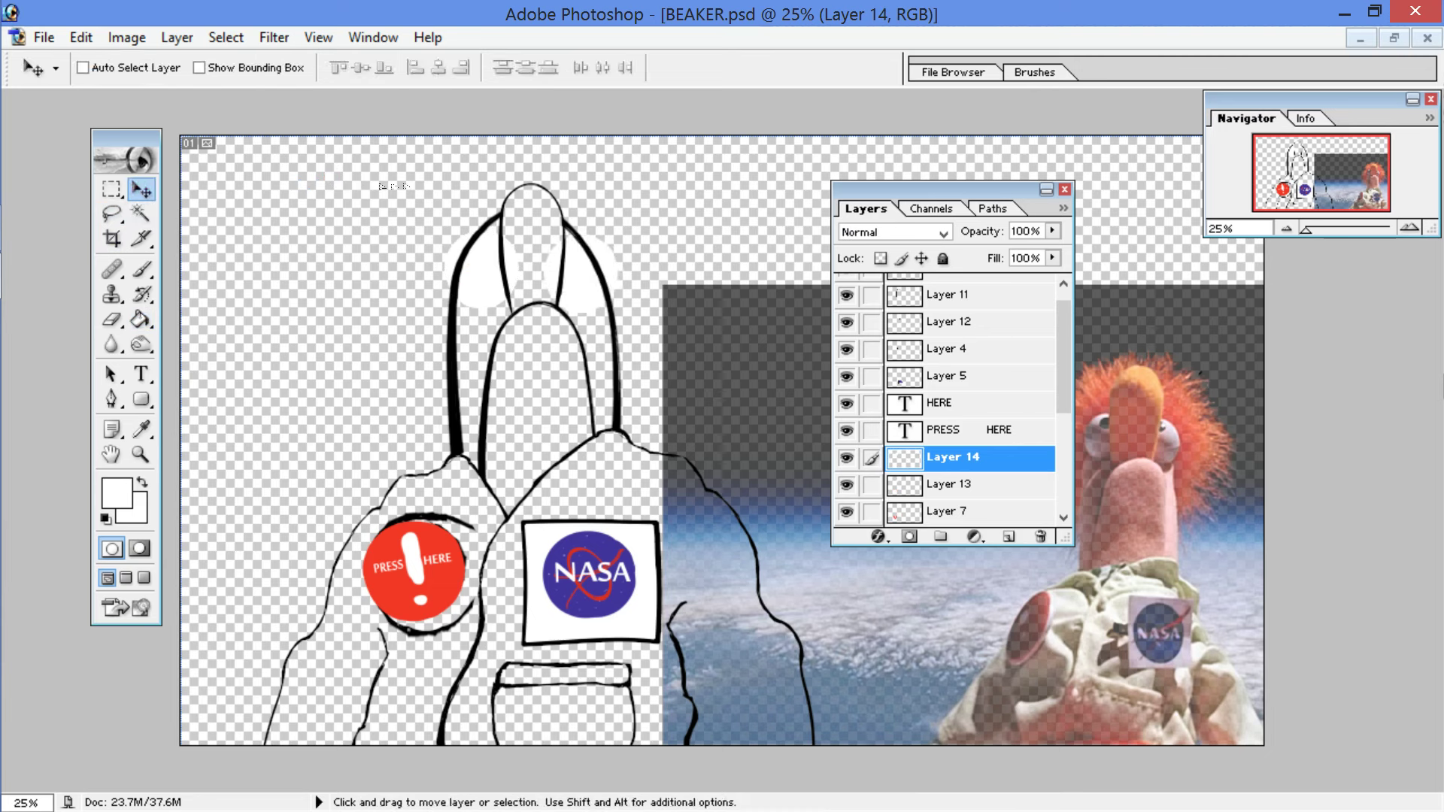
Step: Nudge the right eye slightly towards the nose and move Layer 14 up the layer stack to just above Layer 12
{"action": "left_click_drag", "start_coordinate": [570, 279], "coordinate": [565, 279]}
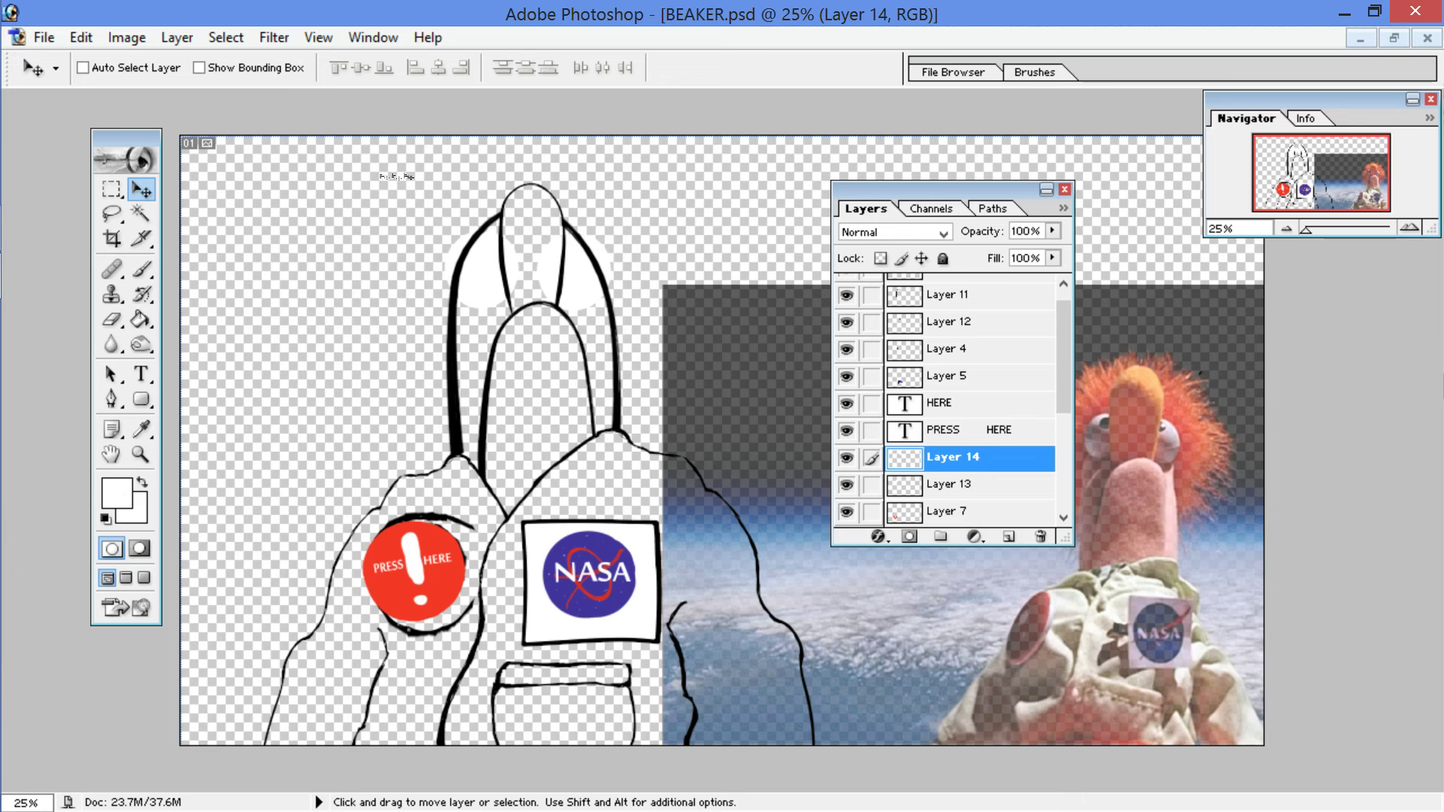
{"action": "left_click", "coordinate": [112, 213]}
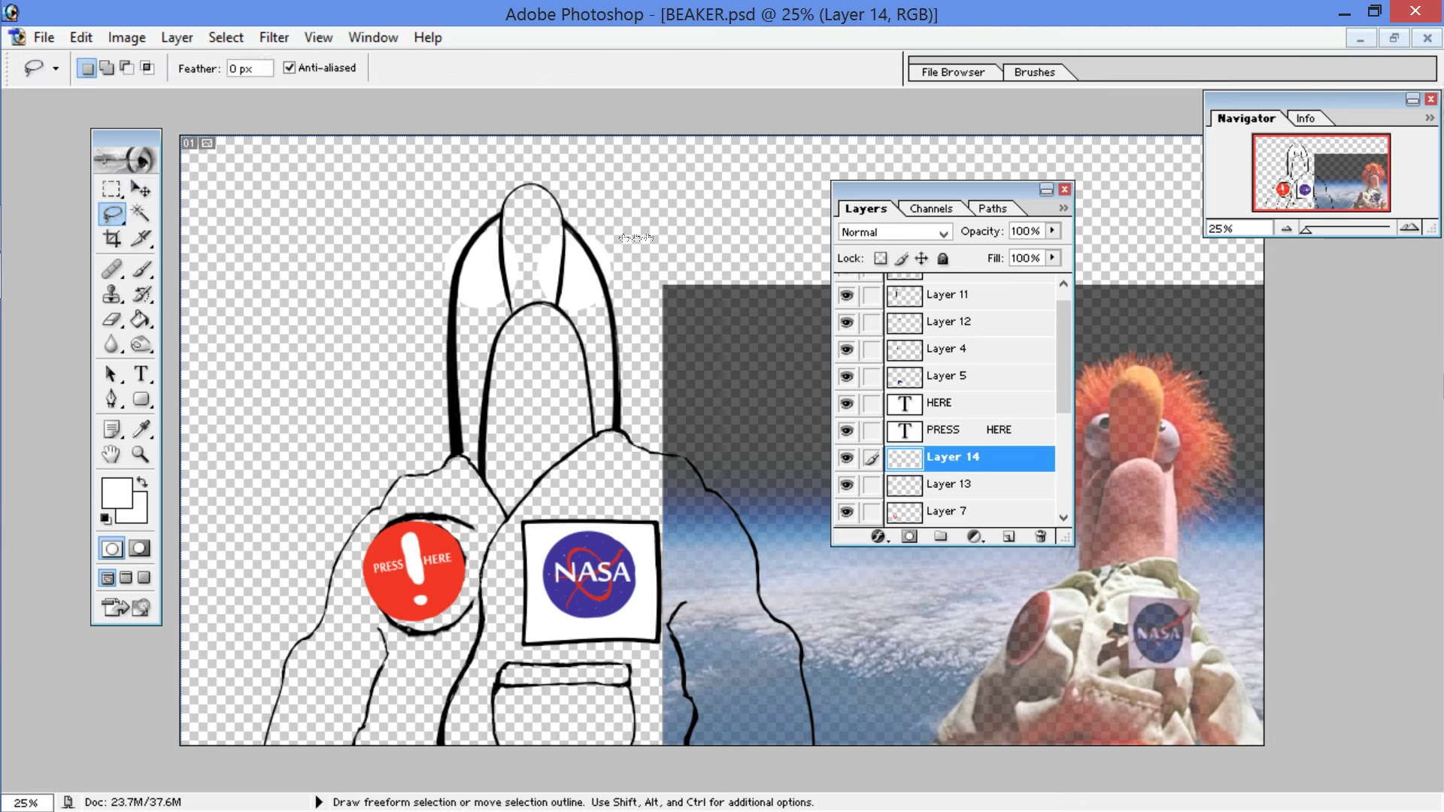
{"action": "left_click", "coordinate": [846, 376]}
{"action": "left_click", "coordinate": [846, 376]}
{"action": "left_click", "coordinate": [846, 349]}
{"action": "left_click", "coordinate": [848, 349]}
{"action": "left_click", "coordinate": [848, 323]}
{"action": "left_click", "coordinate": [847, 323]}
{"action": "left_click", "coordinate": [944, 458]}
{"action": "left_click_drag", "start_coordinate": [943, 459], "coordinate": [936, 320]}
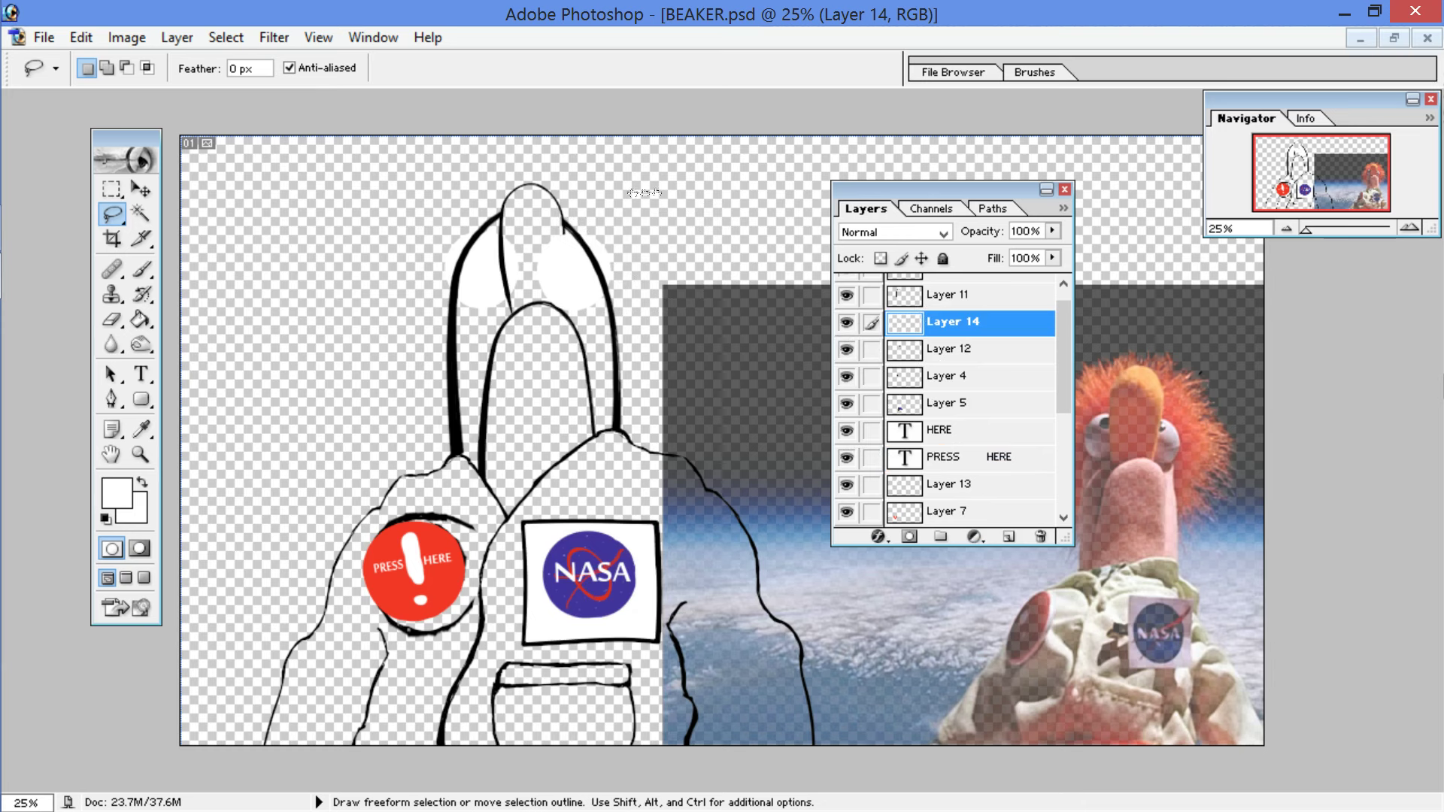
Step: Check what Layer 12 contains and place Layer 14 directly below it in the layer stack
{"action": "left_click", "coordinate": [847, 349]}
{"action": "left_click", "coordinate": [847, 349]}
{"action": "left_click", "coordinate": [932, 350]}
{"action": "key", "text": "ctrl+bracketleft"}
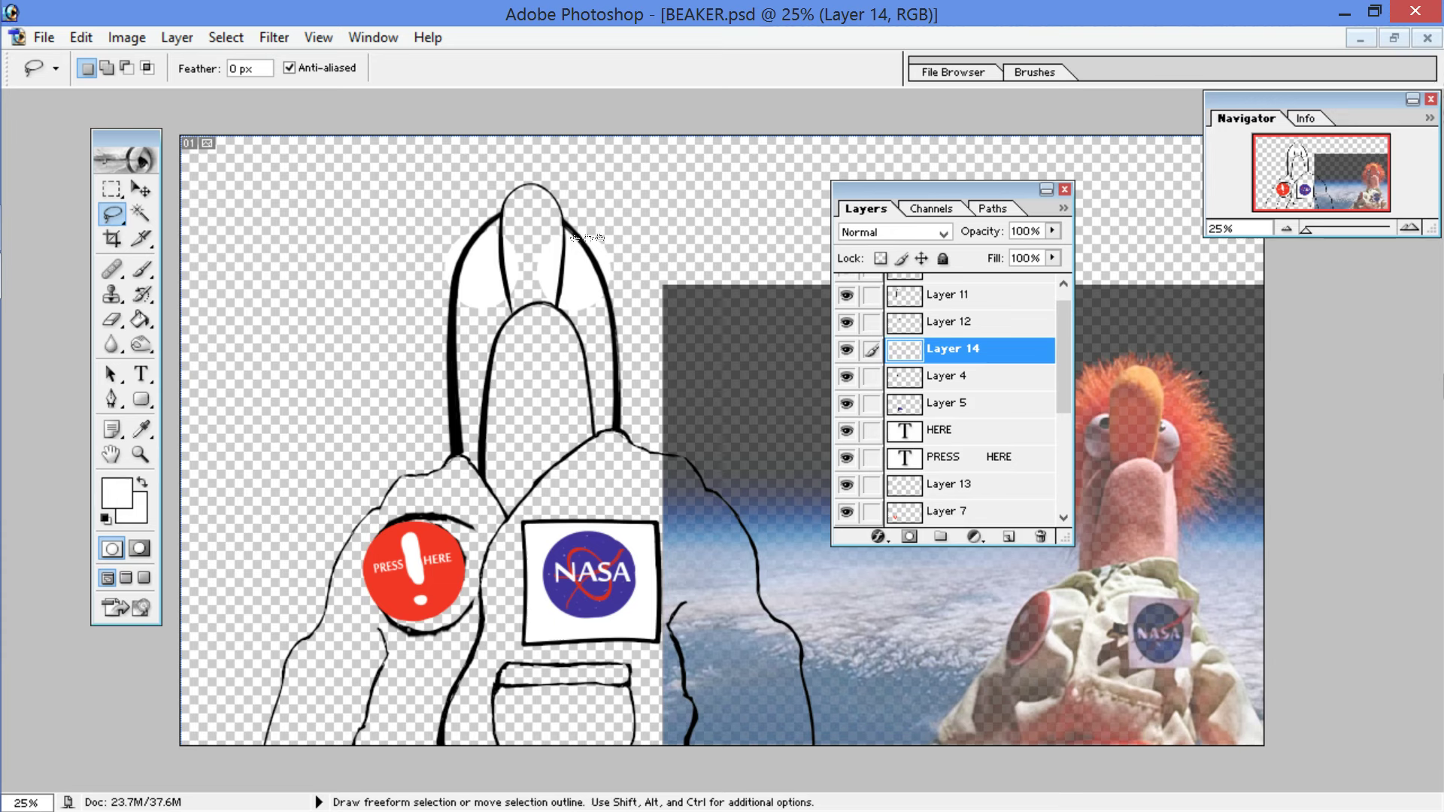
Step: Identify the contents of Layers 12 and 11, and move Layer 11 below Layer 14 so the right eye covers the head outline
{"action": "left_click", "coordinate": [846, 322]}
{"action": "left_click", "coordinate": [846, 322]}
{"action": "left_click", "coordinate": [846, 295]}
{"action": "left_click", "coordinate": [846, 295]}
{"action": "left_click_drag", "start_coordinate": [947, 295], "coordinate": [970, 366]}
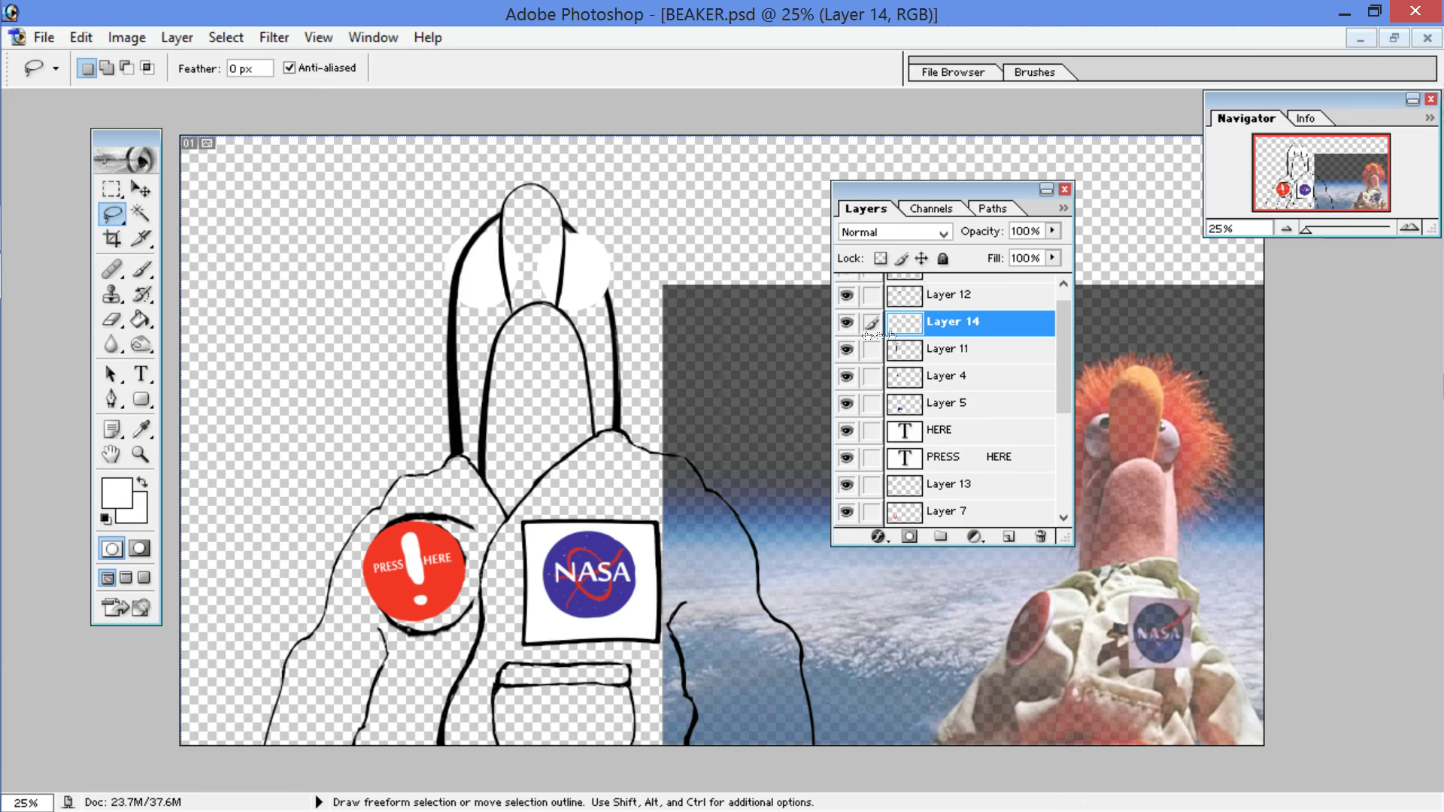
Step: Move Layer 13 between Layers 14 and 11 so the left eye covers the head outline, and reselect Layer 14
{"action": "left_click", "coordinate": [846, 348]}
{"action": "left_click", "coordinate": [846, 348]}
{"action": "left_click", "coordinate": [847, 322]}
{"action": "left_click", "coordinate": [847, 322]}
{"action": "left_click", "coordinate": [847, 295]}
{"action": "scroll", "coordinate": [1054, 318], "scroll_direction": "up", "scroll_amount": 1}
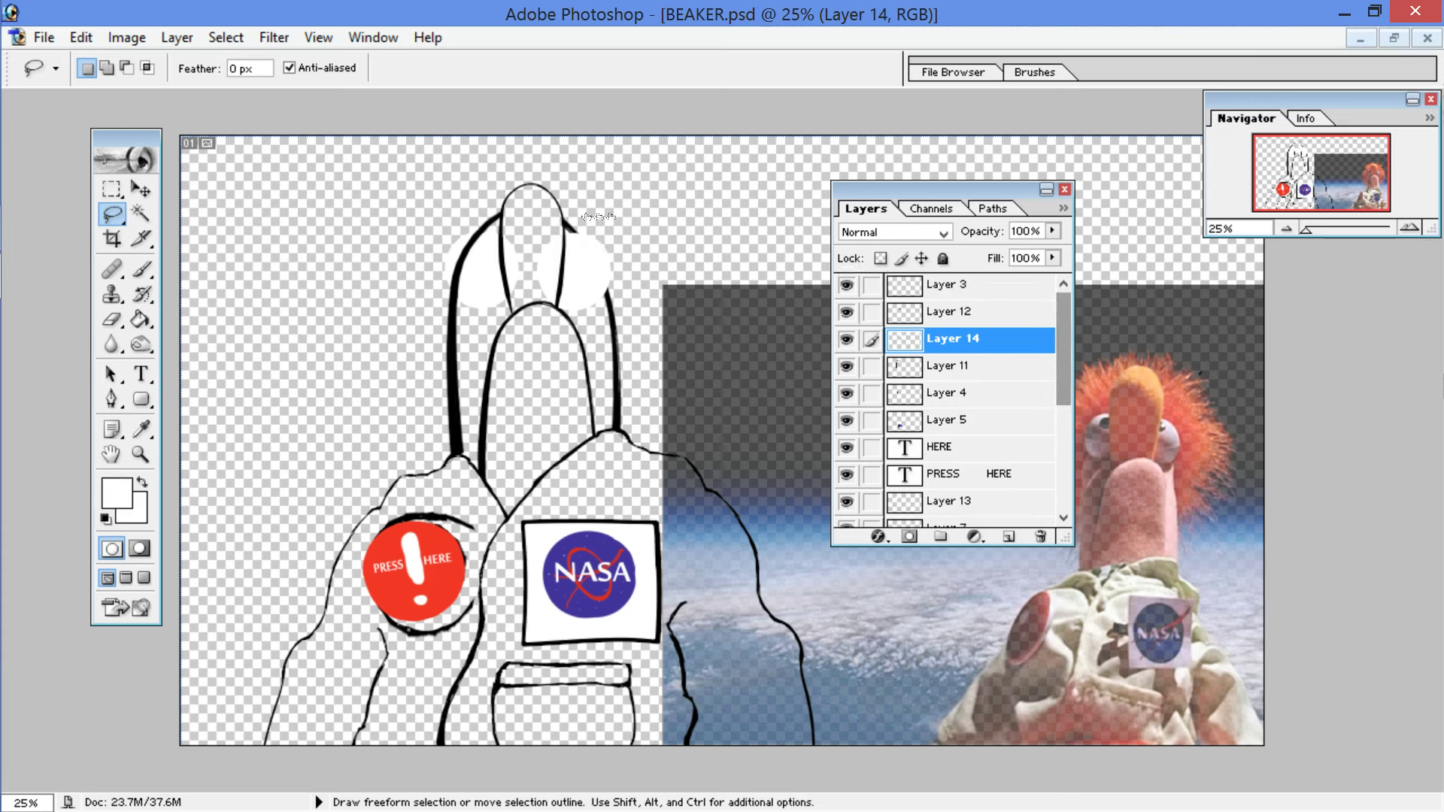
{"action": "left_click", "coordinate": [845, 502]}
{"action": "left_click", "coordinate": [845, 503]}
{"action": "left_click_drag", "start_coordinate": [908, 503], "coordinate": [920, 366]}
{"action": "left_click_drag", "start_coordinate": [626, 245], "coordinate": [951, 351]}
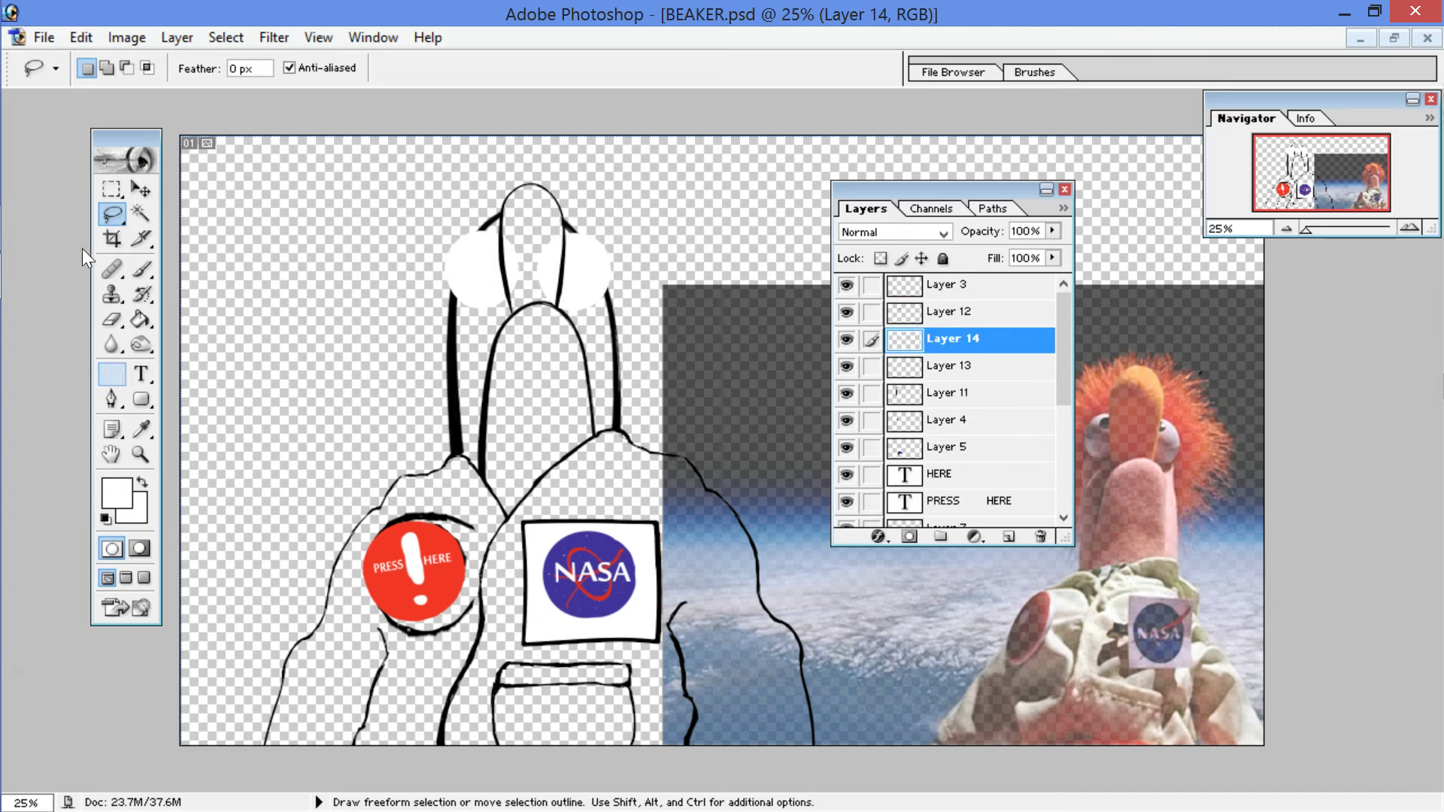
Step: Erase the part of the right eye on Layer 14 that overlaps the inside of the nose, using the 78 px Eraser
{"action": "left_click", "coordinate": [111, 319]}
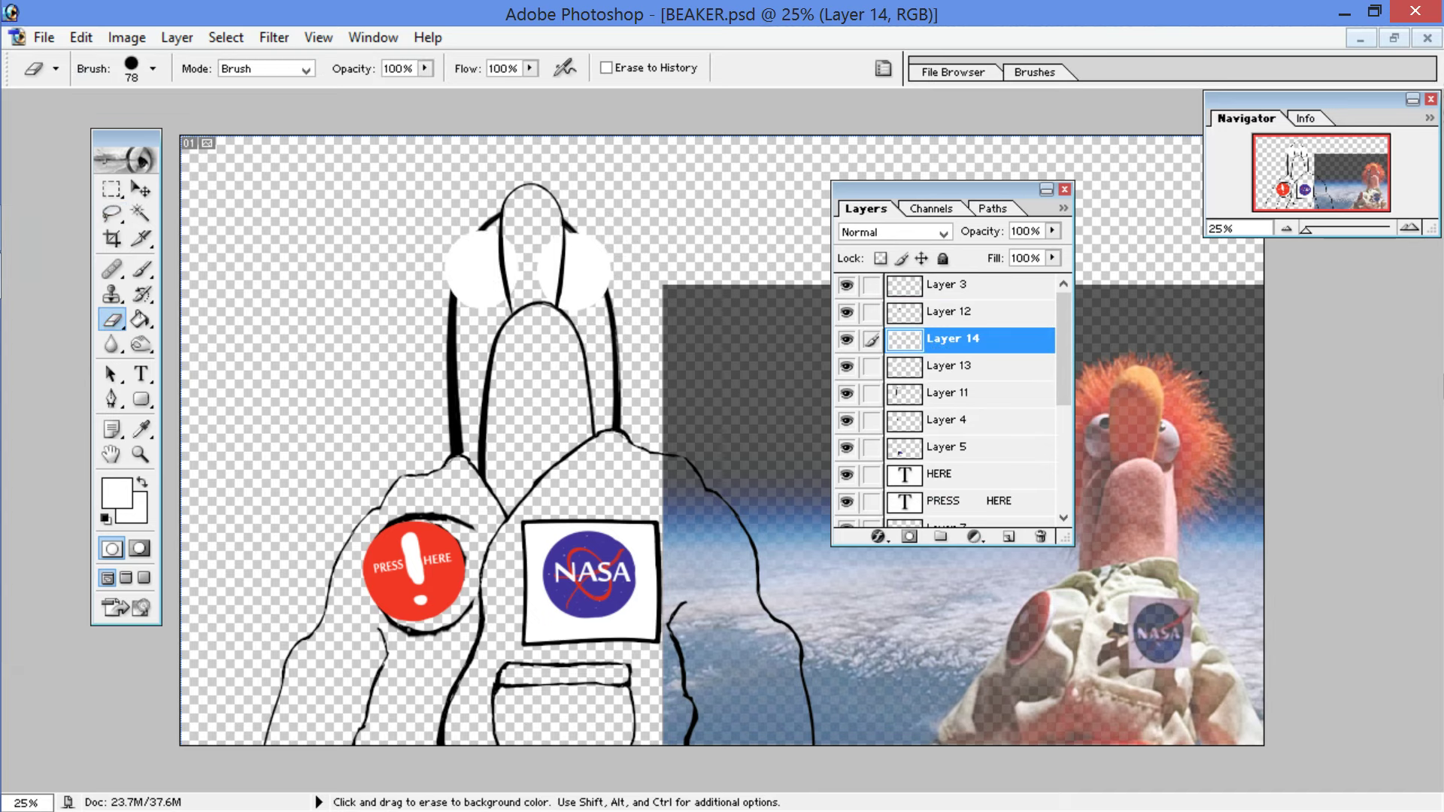
{"action": "key", "text": "ctrl+plus"}
{"action": "left_click_drag", "start_coordinate": [489, 203], "coordinate": [581, 449]}
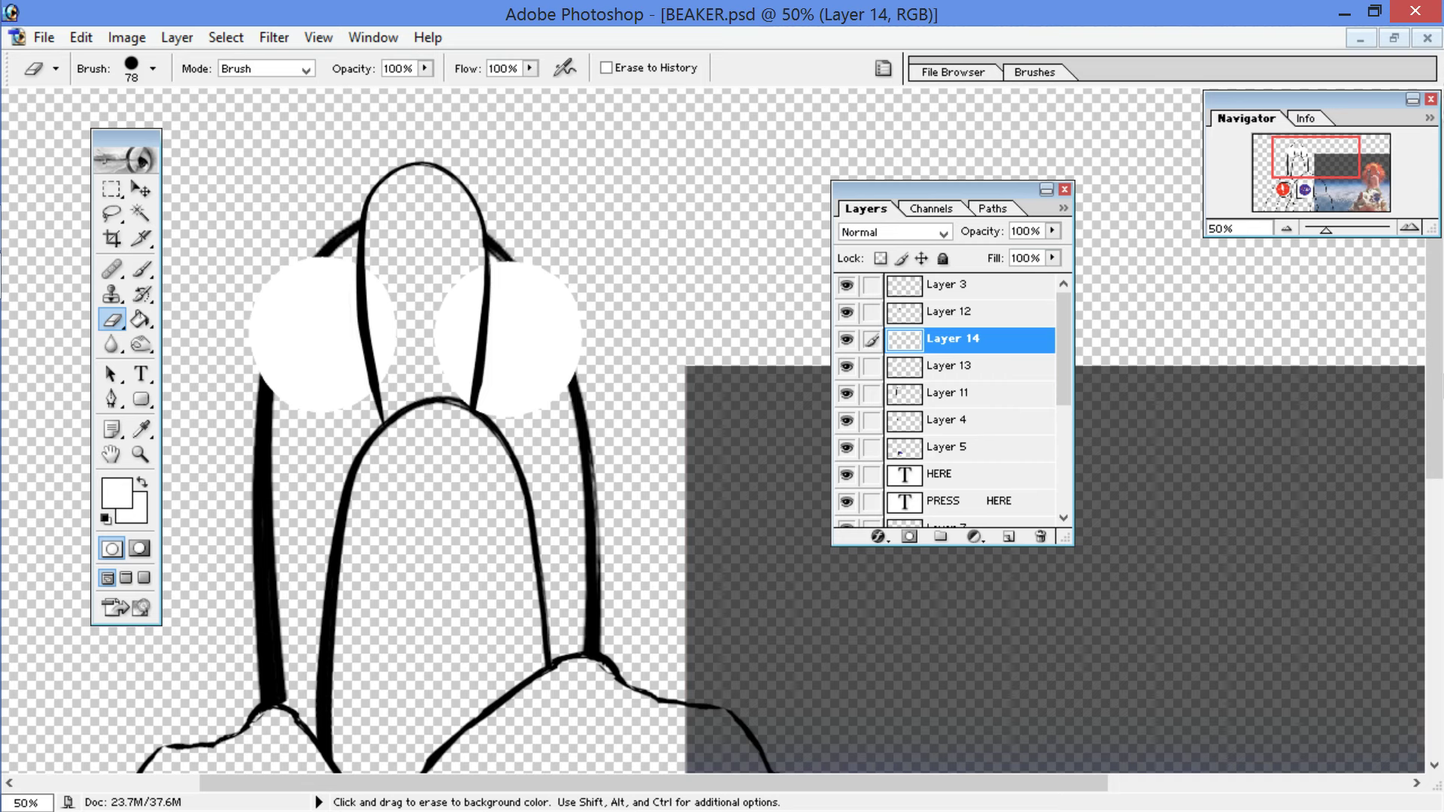
{"action": "left_click_drag", "start_coordinate": [443, 284], "coordinate": [432, 363]}
{"action": "left_click_drag", "start_coordinate": [461, 299], "coordinate": [451, 349]}
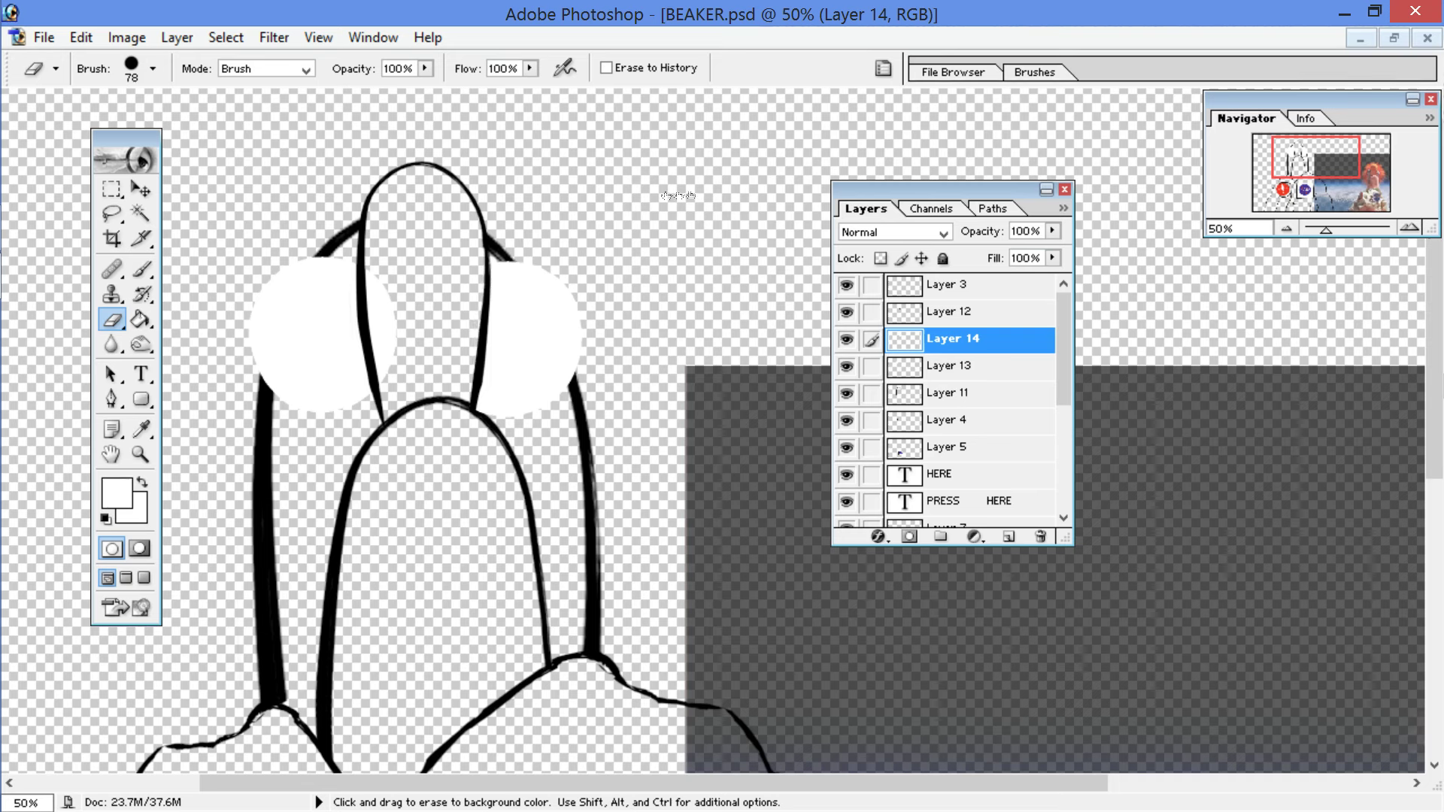
Step: Erase the part of the left eye on Layer 13 that overlaps the inside of the nose
{"action": "left_click", "coordinate": [846, 366]}
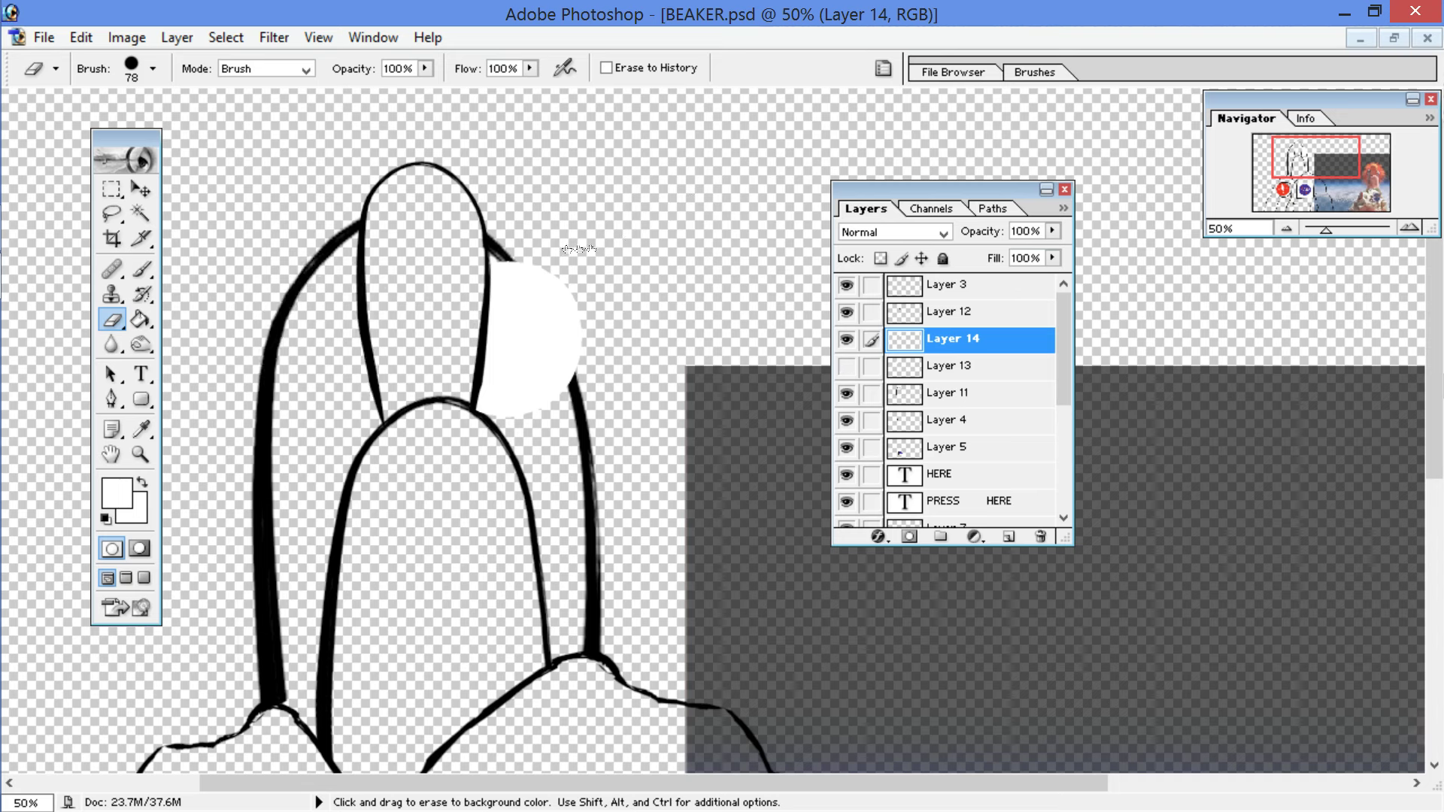
{"action": "left_click", "coordinate": [949, 367]}
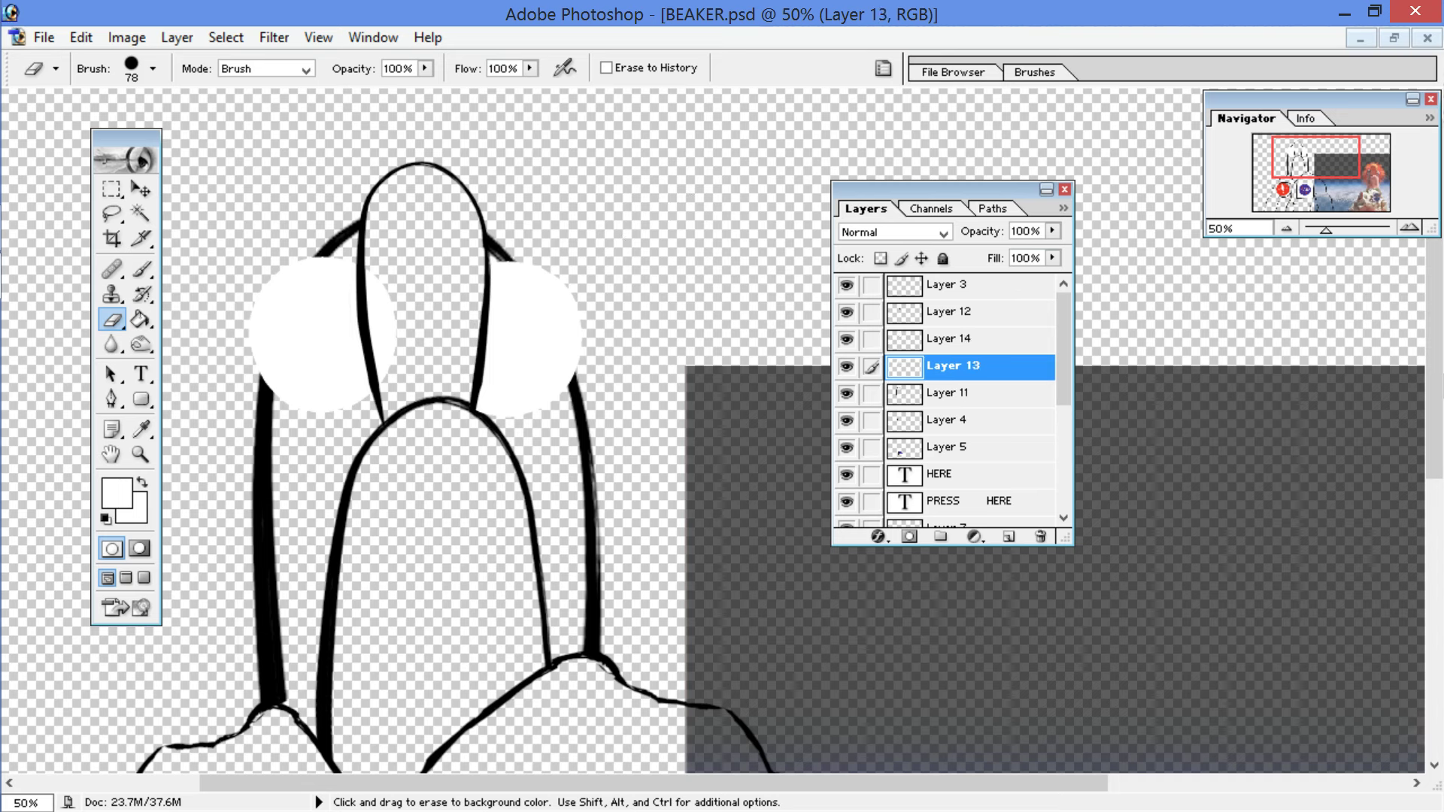
{"action": "left_click_drag", "start_coordinate": [380, 310], "coordinate": [381, 379]}
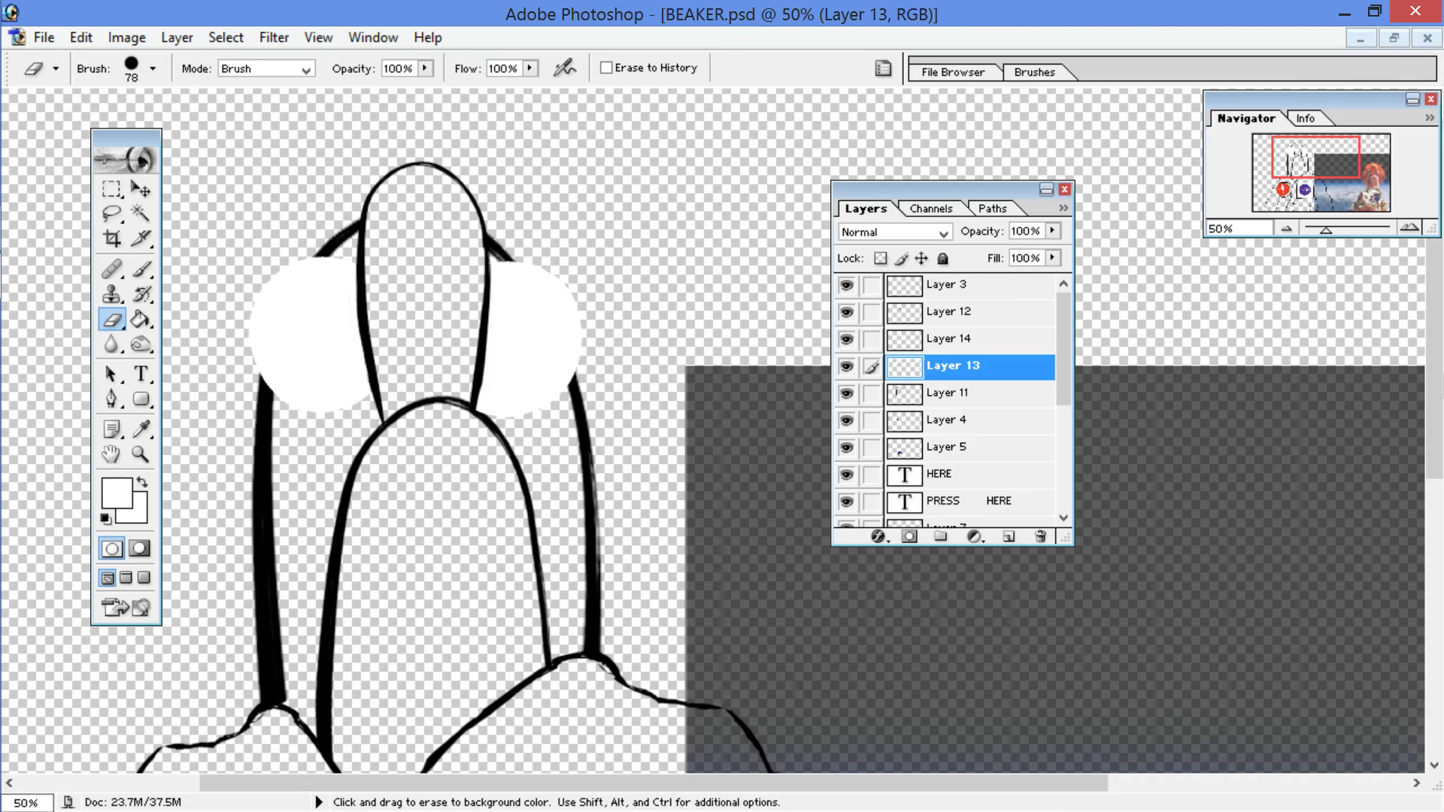
Step: Hide Layer 14 and set up the Brush with a black foreground colour and a 141 px diameter
{"action": "left_click", "coordinate": [846, 339]}
{"action": "key", "text": "ctrl+minus"}
{"action": "key", "text": "ctrl+minus"}
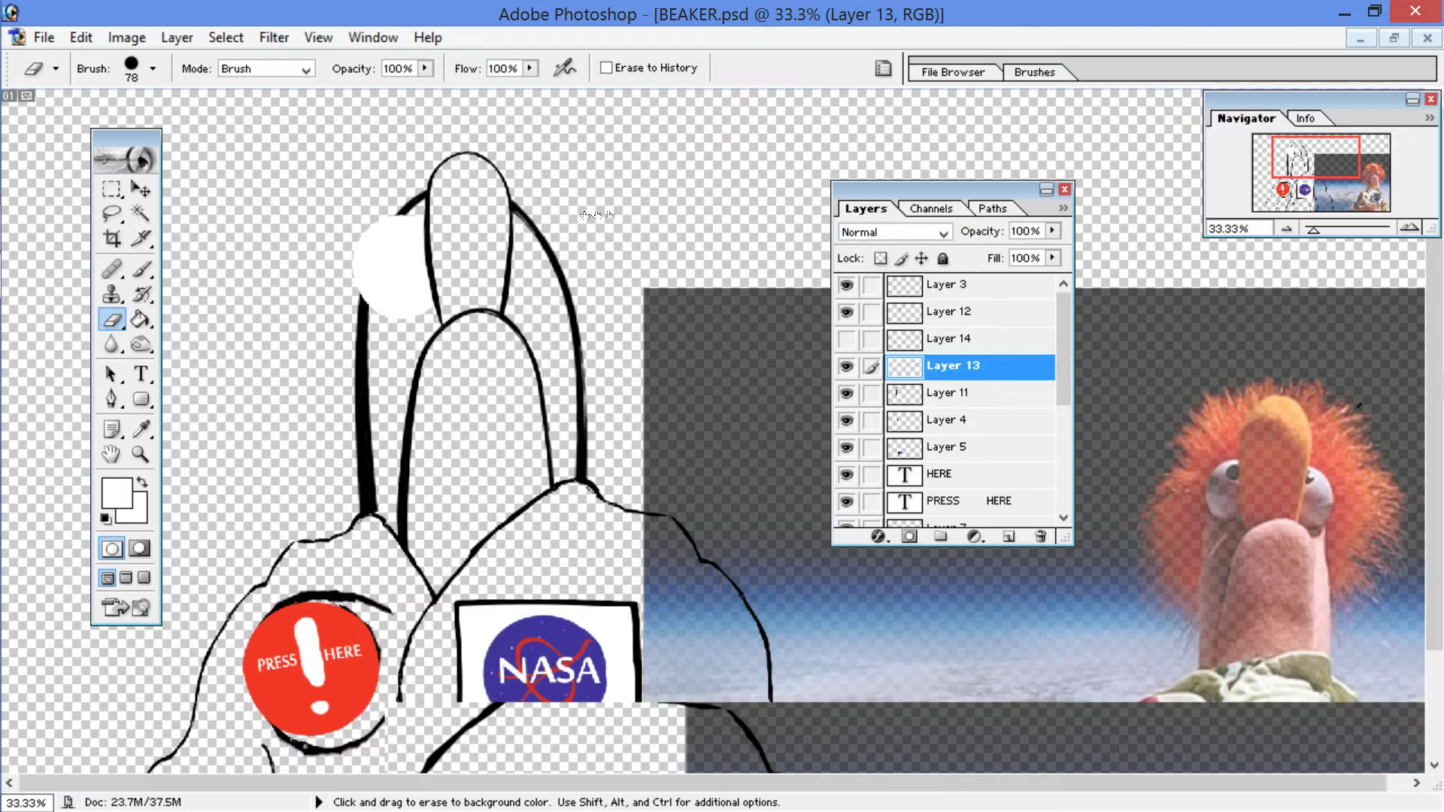
{"action": "left_click", "coordinate": [142, 269]}
{"action": "key", "text": "d"}
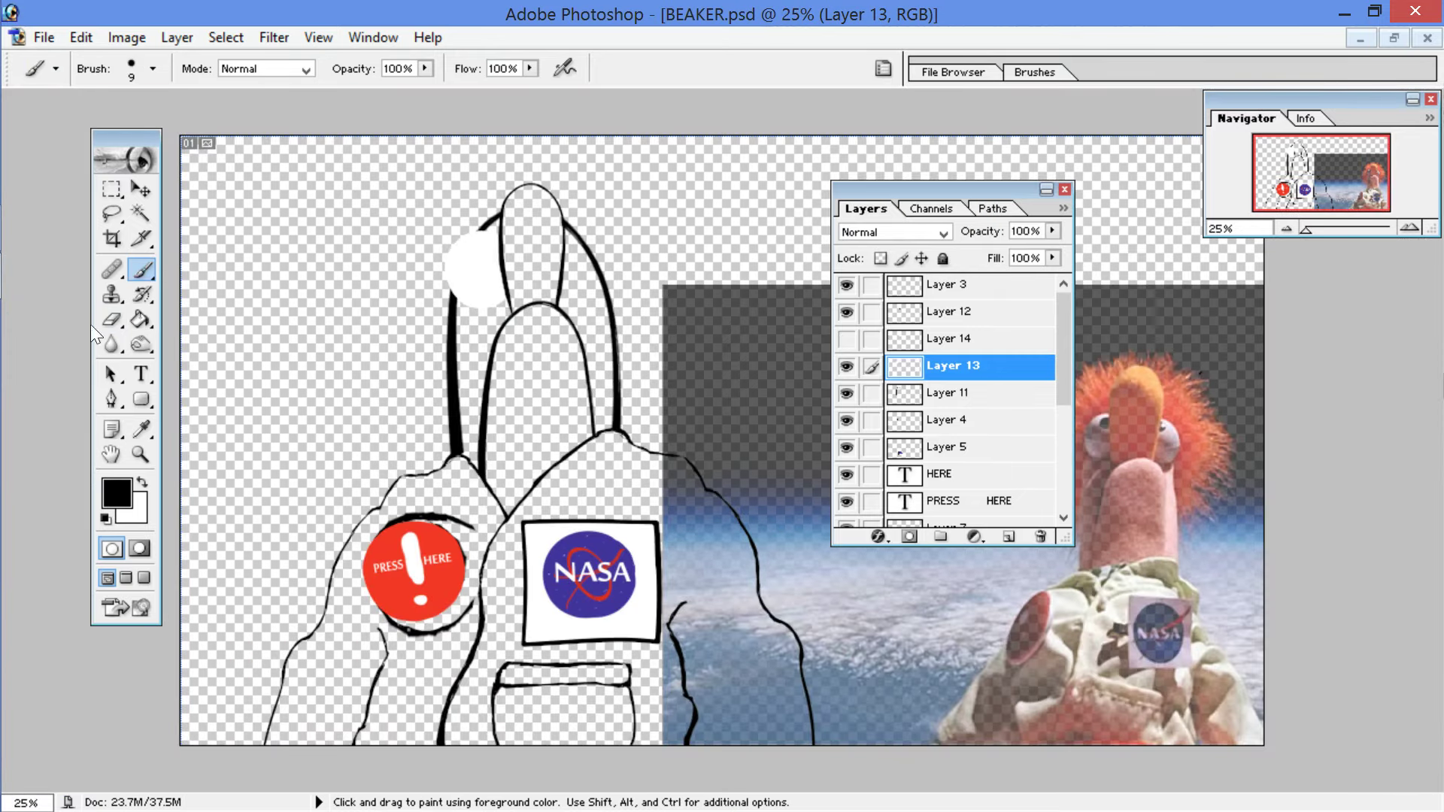
{"action": "left_click", "coordinate": [153, 69]}
{"action": "left_click", "coordinate": [161, 125]}
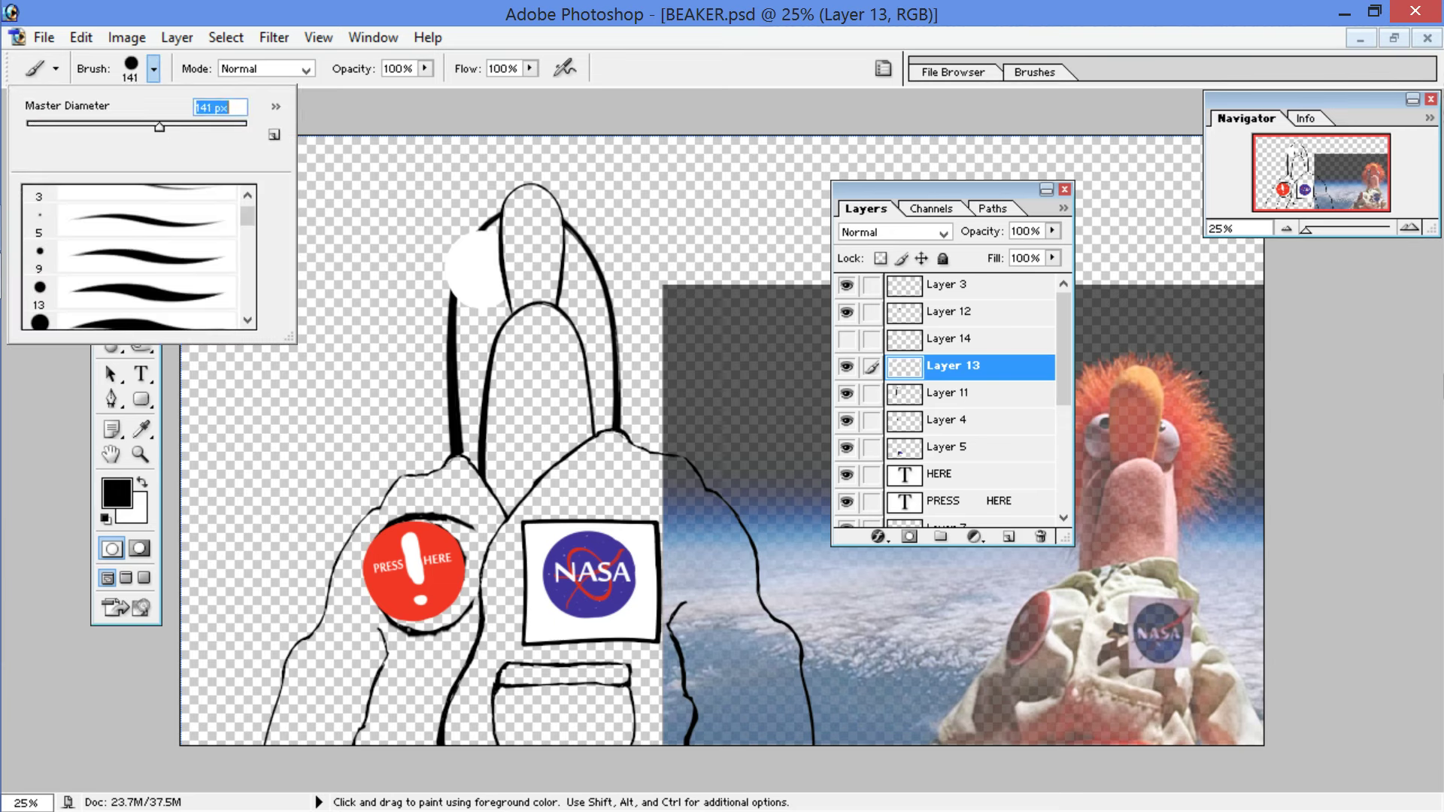
{"action": "left_click", "coordinate": [458, 263]}
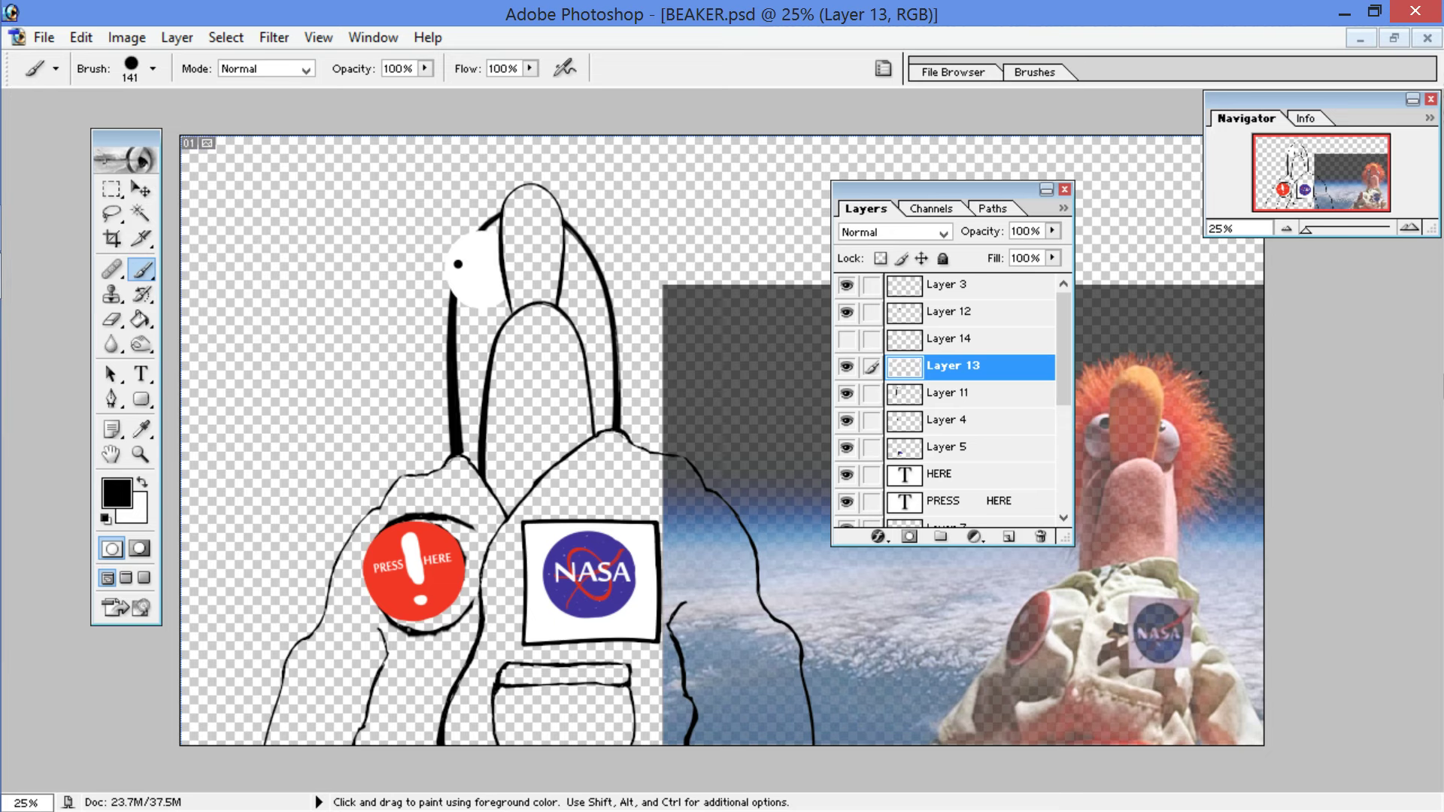
{"action": "key", "text": "ctrl+z"}
{"action": "left_click", "coordinate": [465, 268]}
{"action": "key", "text": "ctrl+z"}
{"action": "left_click", "coordinate": [501, 272]}
{"action": "key", "text": "ctrl+z"}
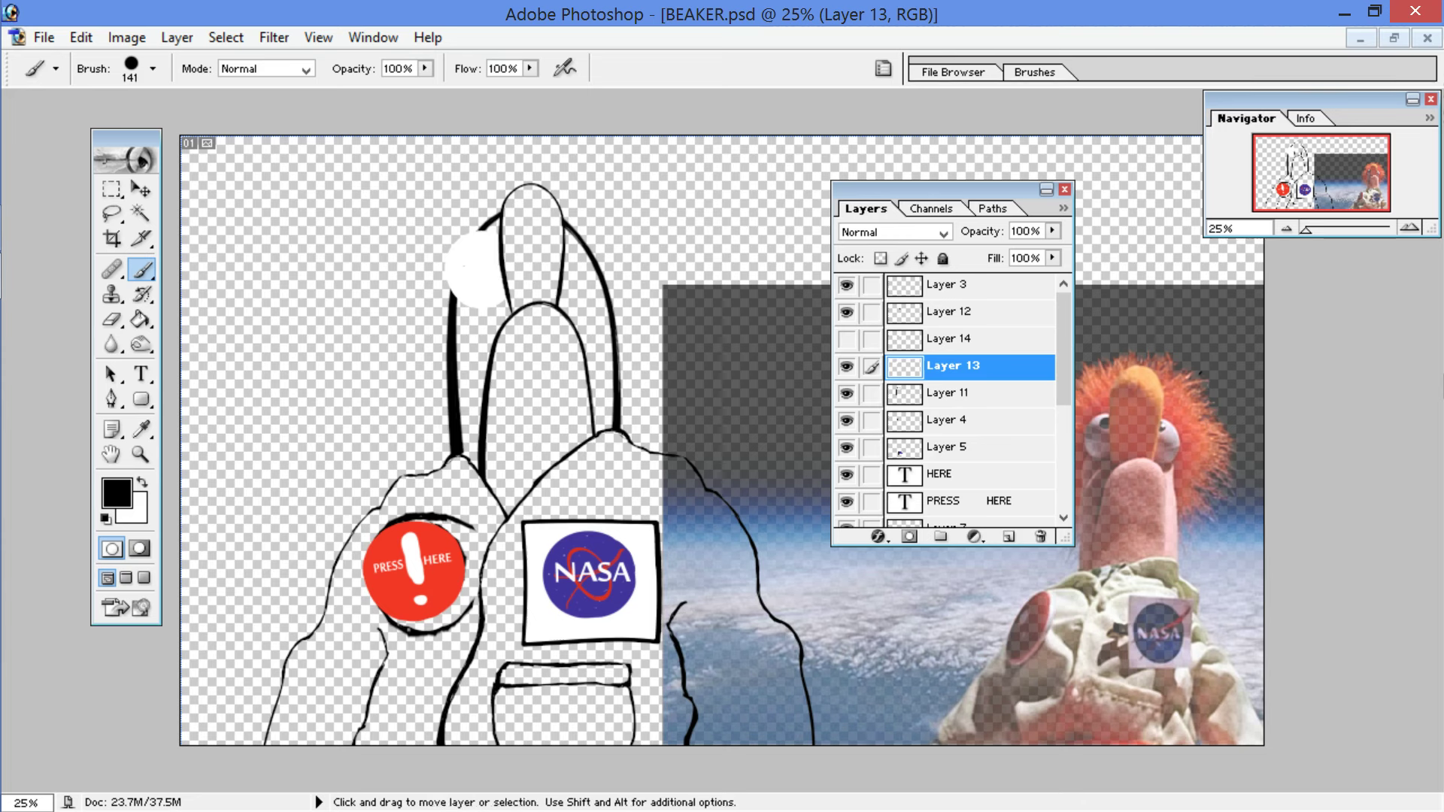
{"action": "left_click", "coordinate": [462, 271]}
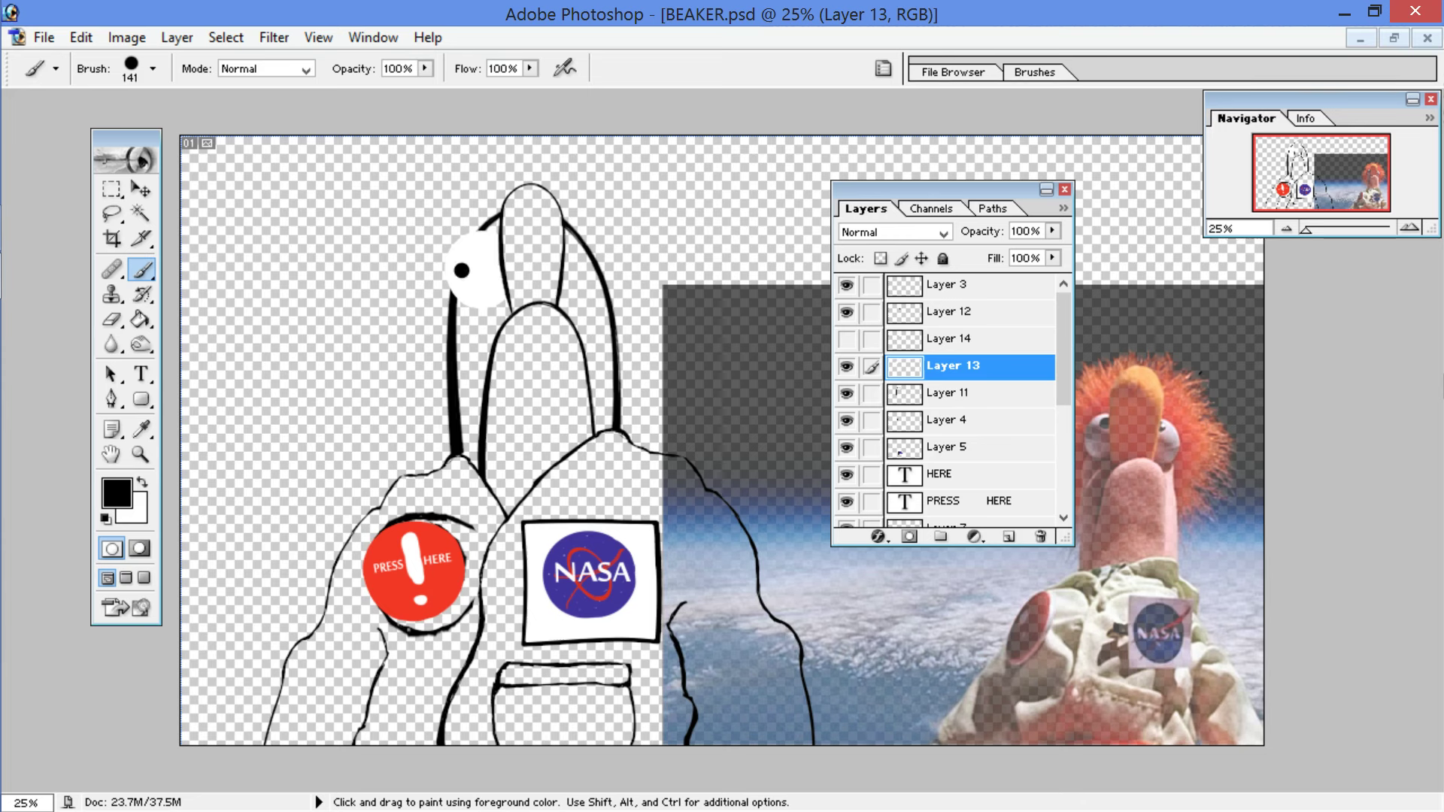
{"action": "key", "text": "ctrl+z"}
Step: Paint a round black pupil in the left eye, select it with the Magic Wand and copy it to a new layer
{"action": "left_click", "coordinate": [478, 268]}
{"action": "left_click", "coordinate": [140, 213]}
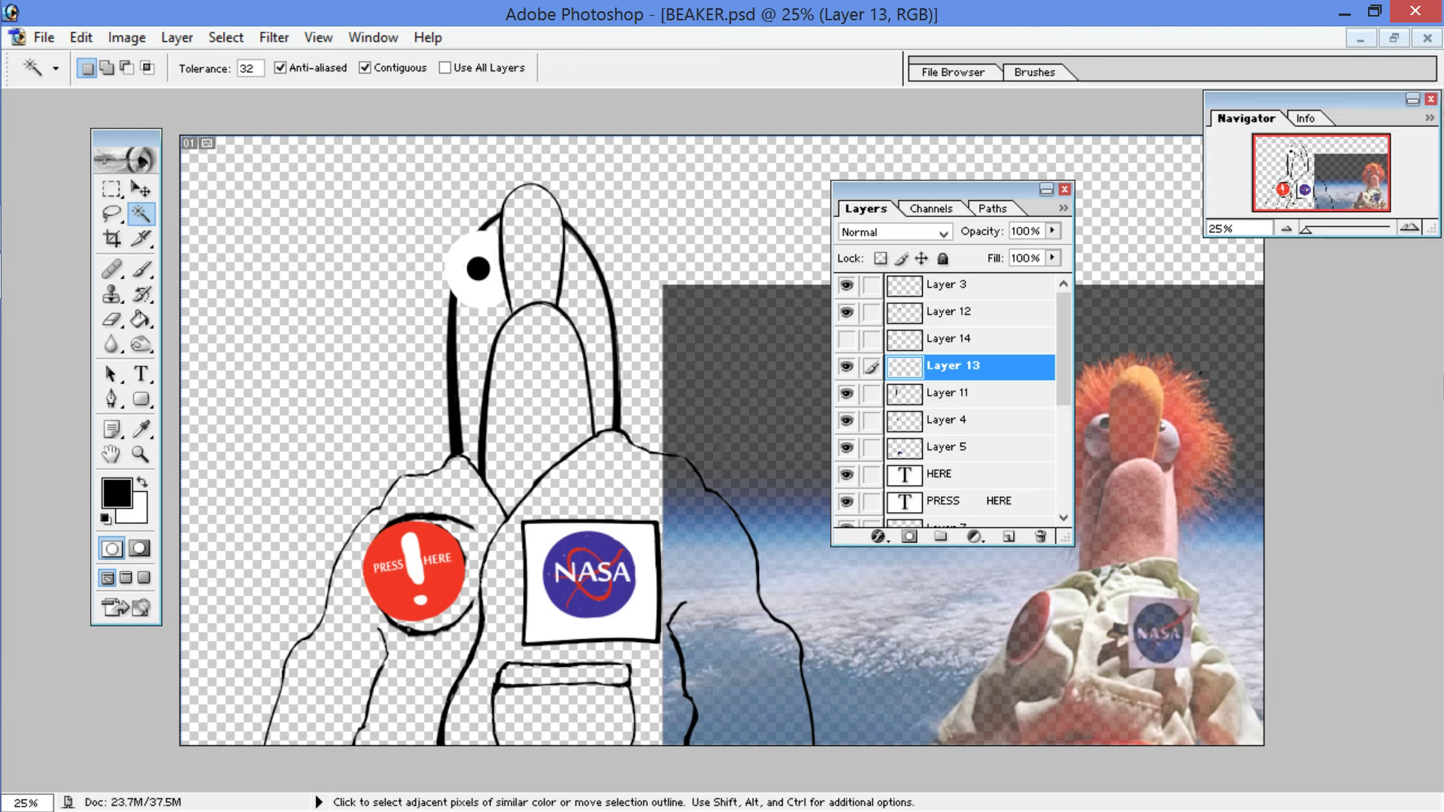
{"action": "left_click", "coordinate": [478, 269]}
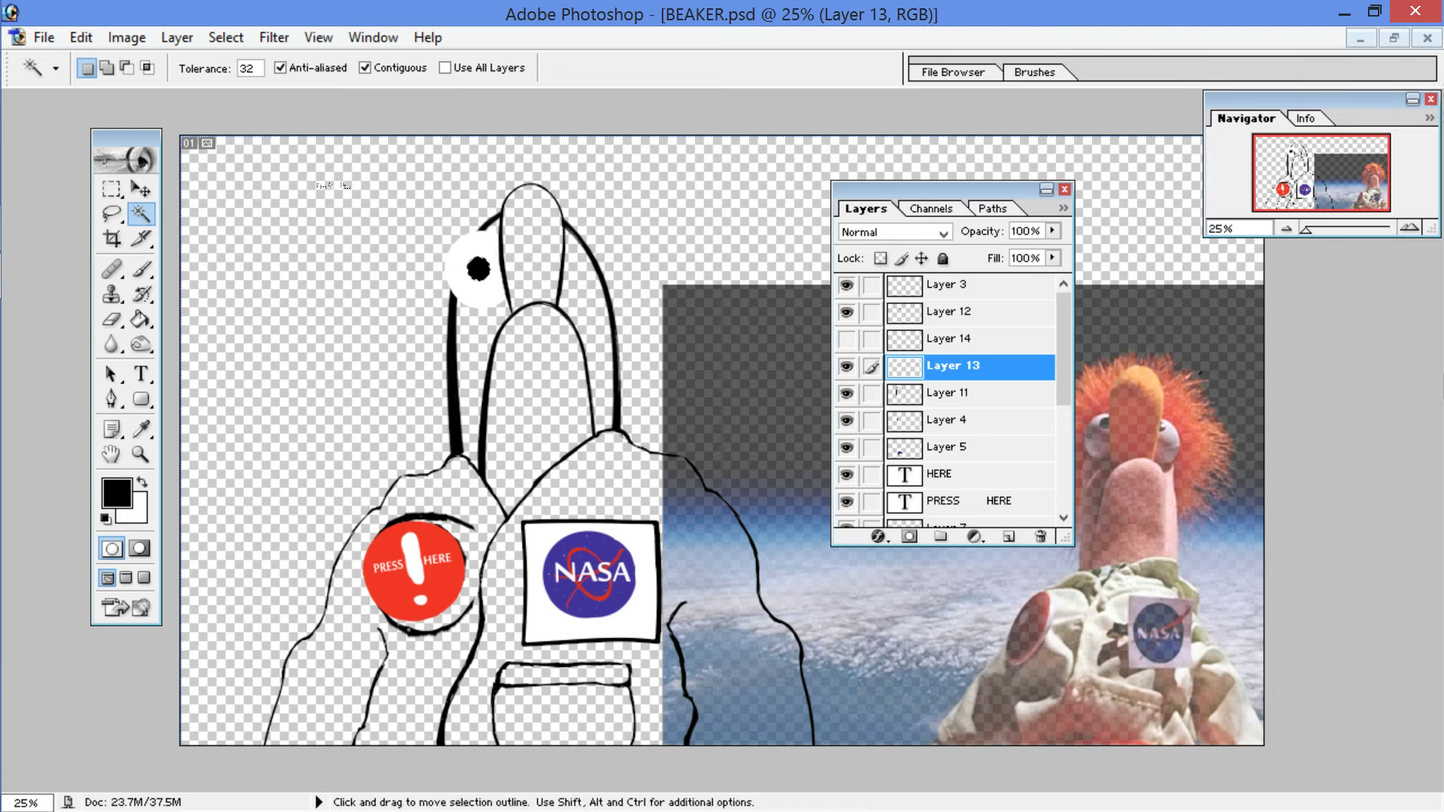
{"action": "key", "text": "ctrl+j"}
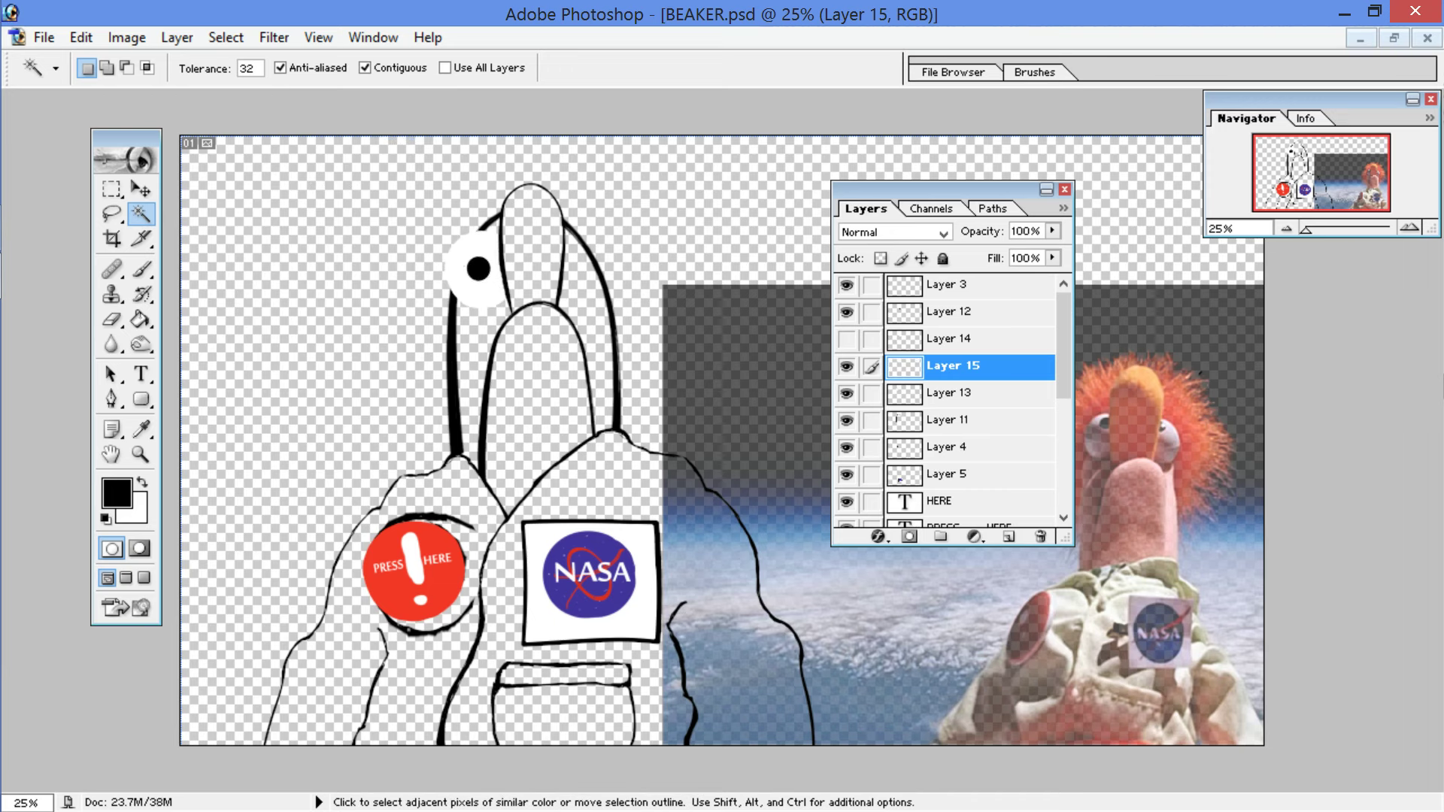
Step: Show Layer 14, paste another copy of the pupil, place it in the right eye and raise its layer above Layer 14
{"action": "left_click", "coordinate": [846, 339]}
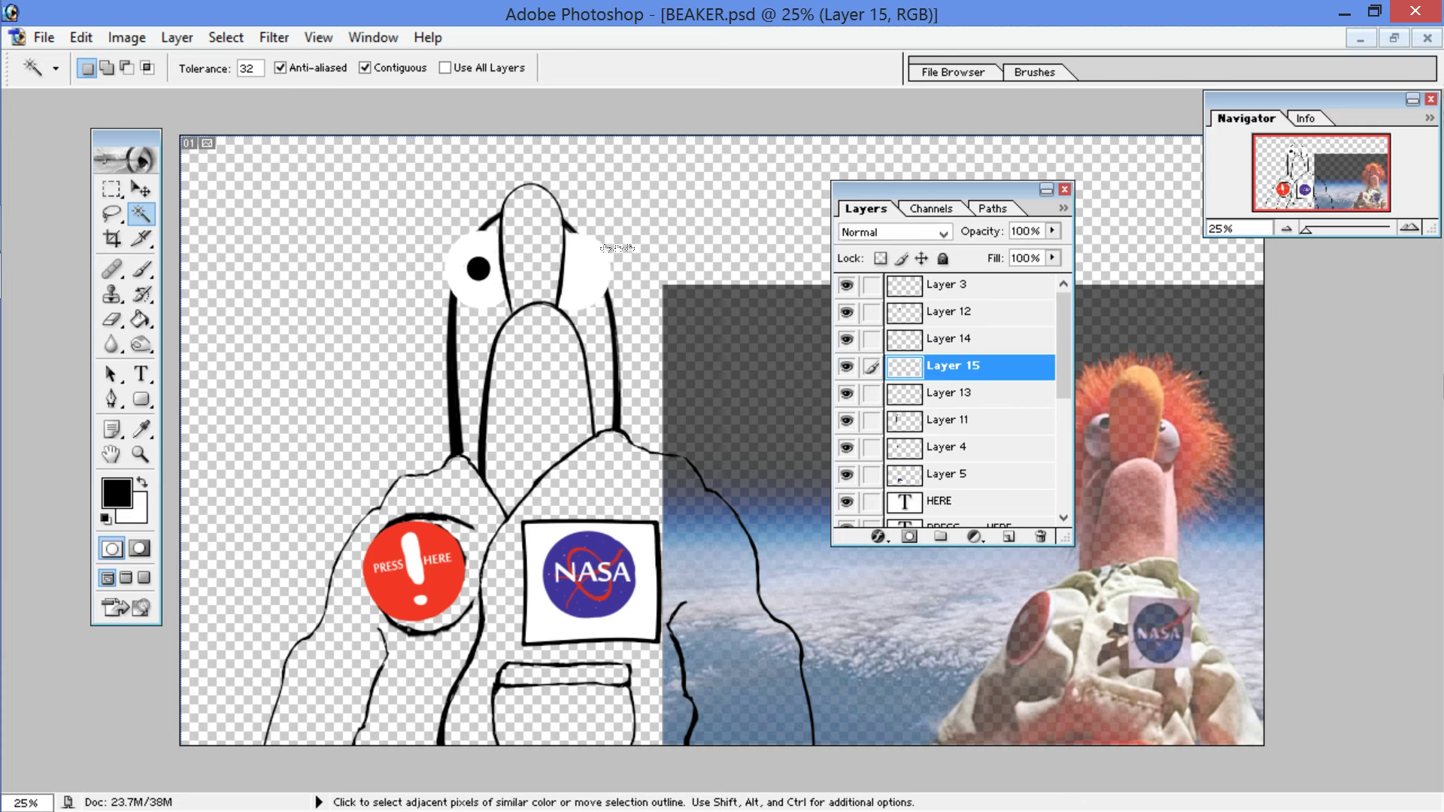
{"action": "left_click", "coordinate": [846, 393]}
{"action": "left_click", "coordinate": [846, 392]}
{"action": "key", "text": "ctrl+v"}
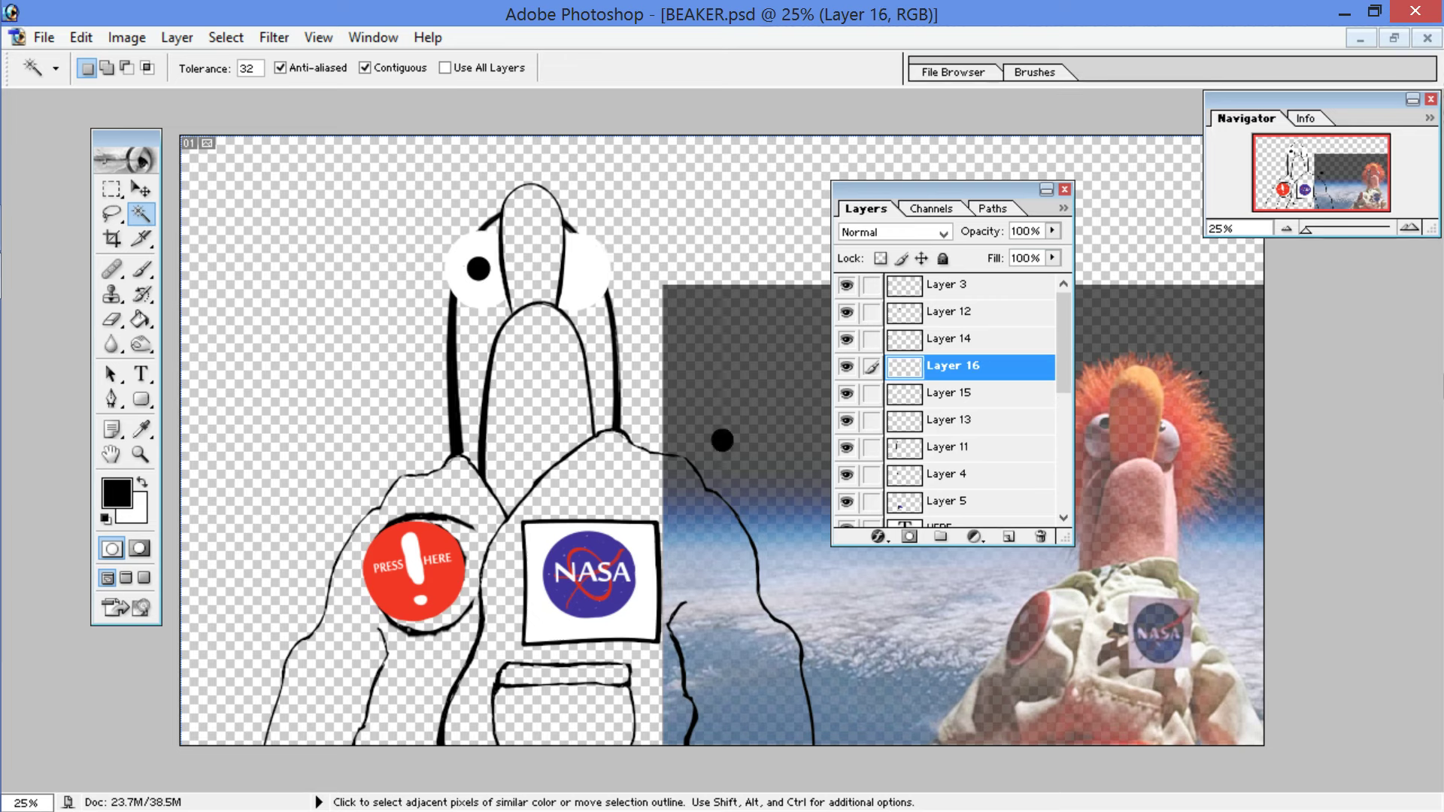
{"action": "left_click", "coordinate": [141, 189]}
{"action": "left_click_drag", "start_coordinate": [715, 445], "coordinate": [606, 274]}
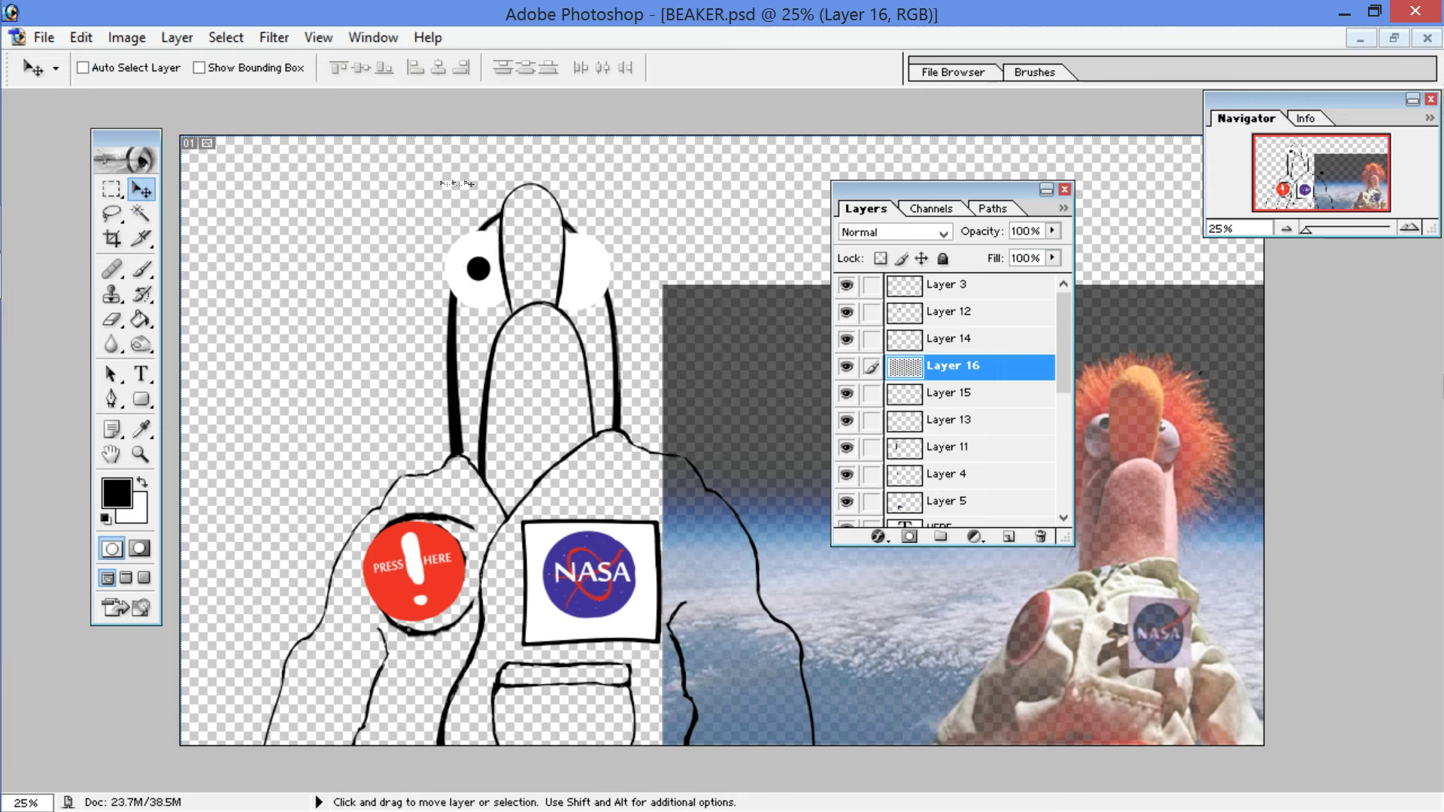
{"action": "left_click_drag", "start_coordinate": [933, 365], "coordinate": [933, 325]}
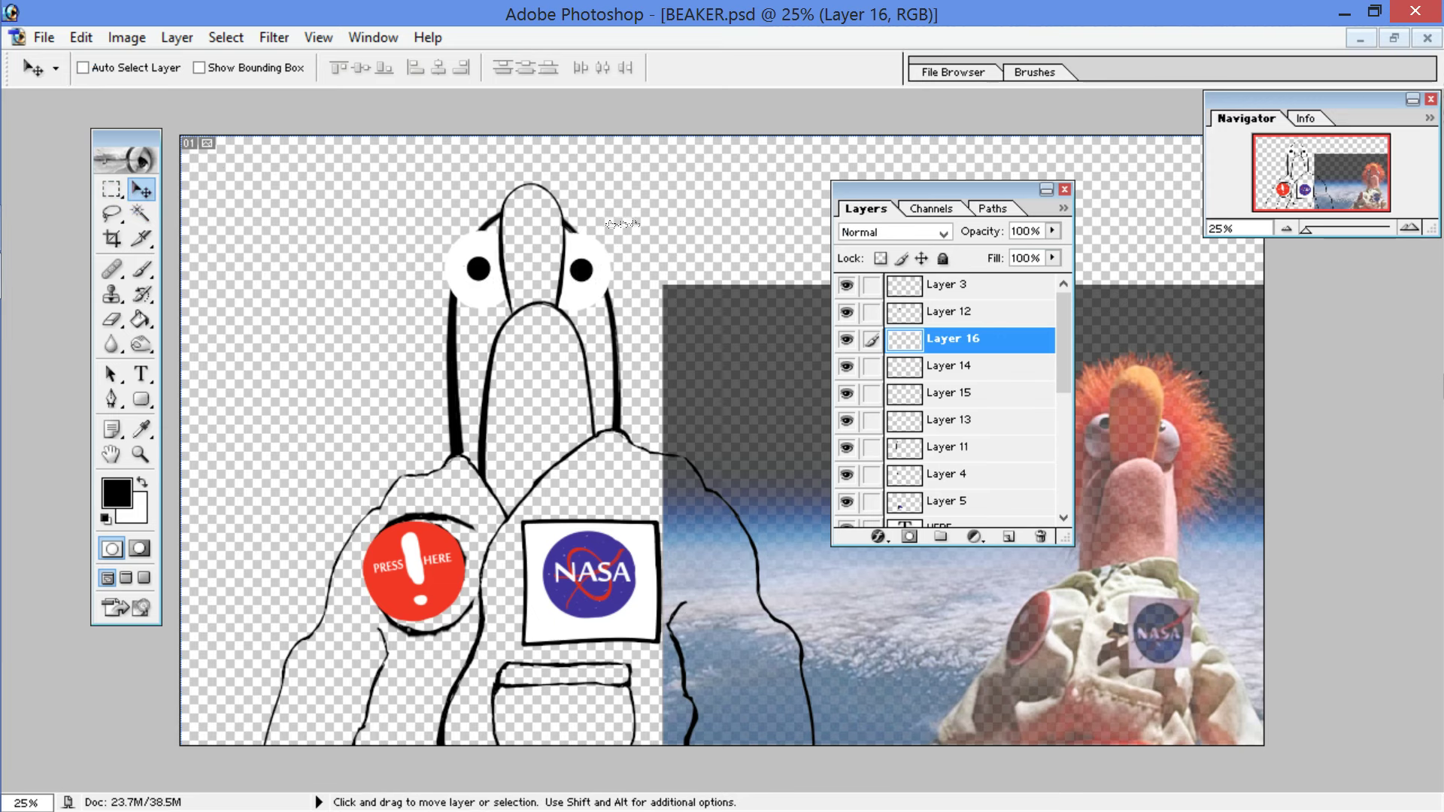
{"action": "left_click_drag", "start_coordinate": [577, 259], "coordinate": [579, 265]}
Step: Check the right pupil's layer and set the foreground colour to light grey F0F0F0
{"action": "key", "text": "ctrl+plus"}
{"action": "key", "text": "ctrl+plus"}
{"action": "key", "text": "ctrl+plus"}
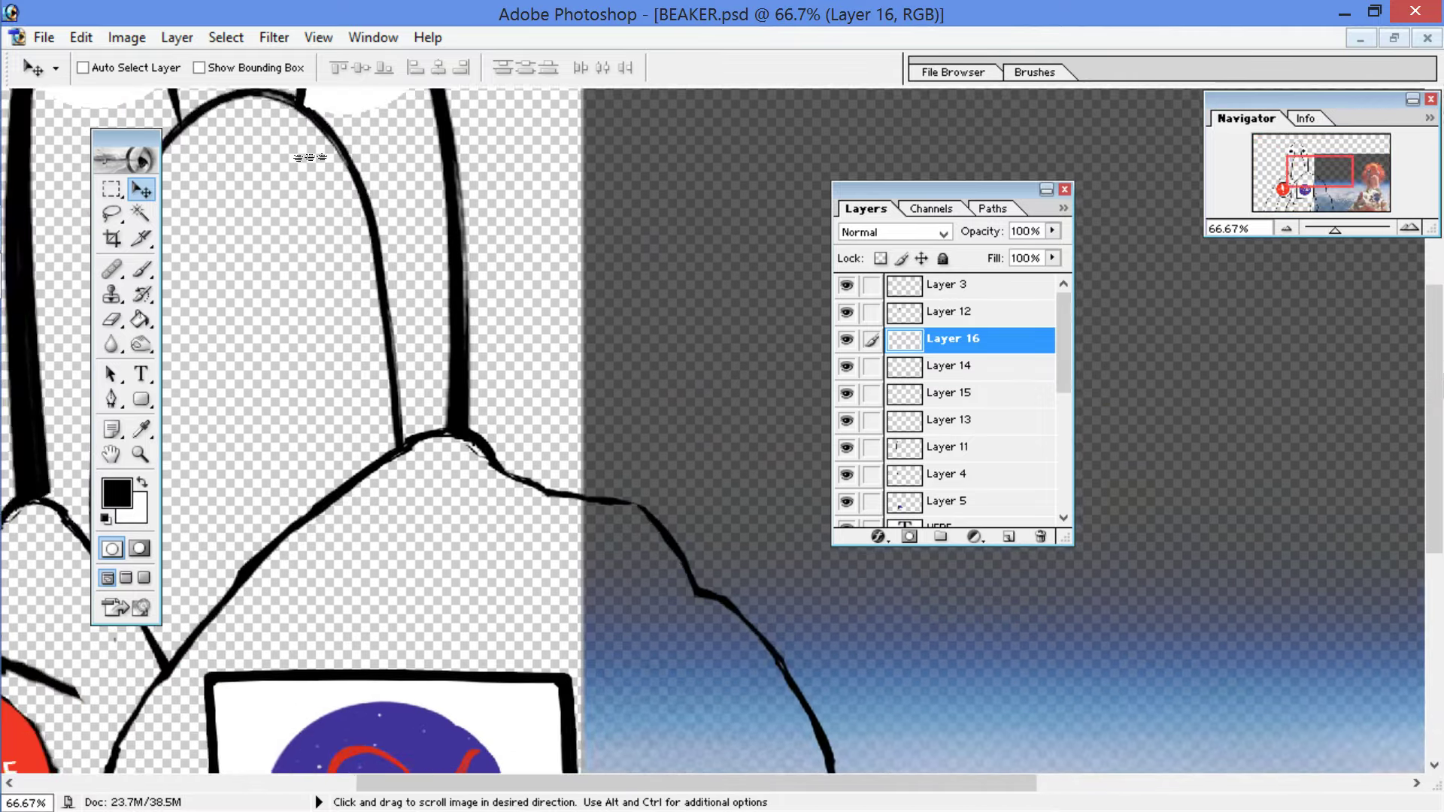
{"action": "left_click_drag", "start_coordinate": [309, 157], "coordinate": [500, 212]}
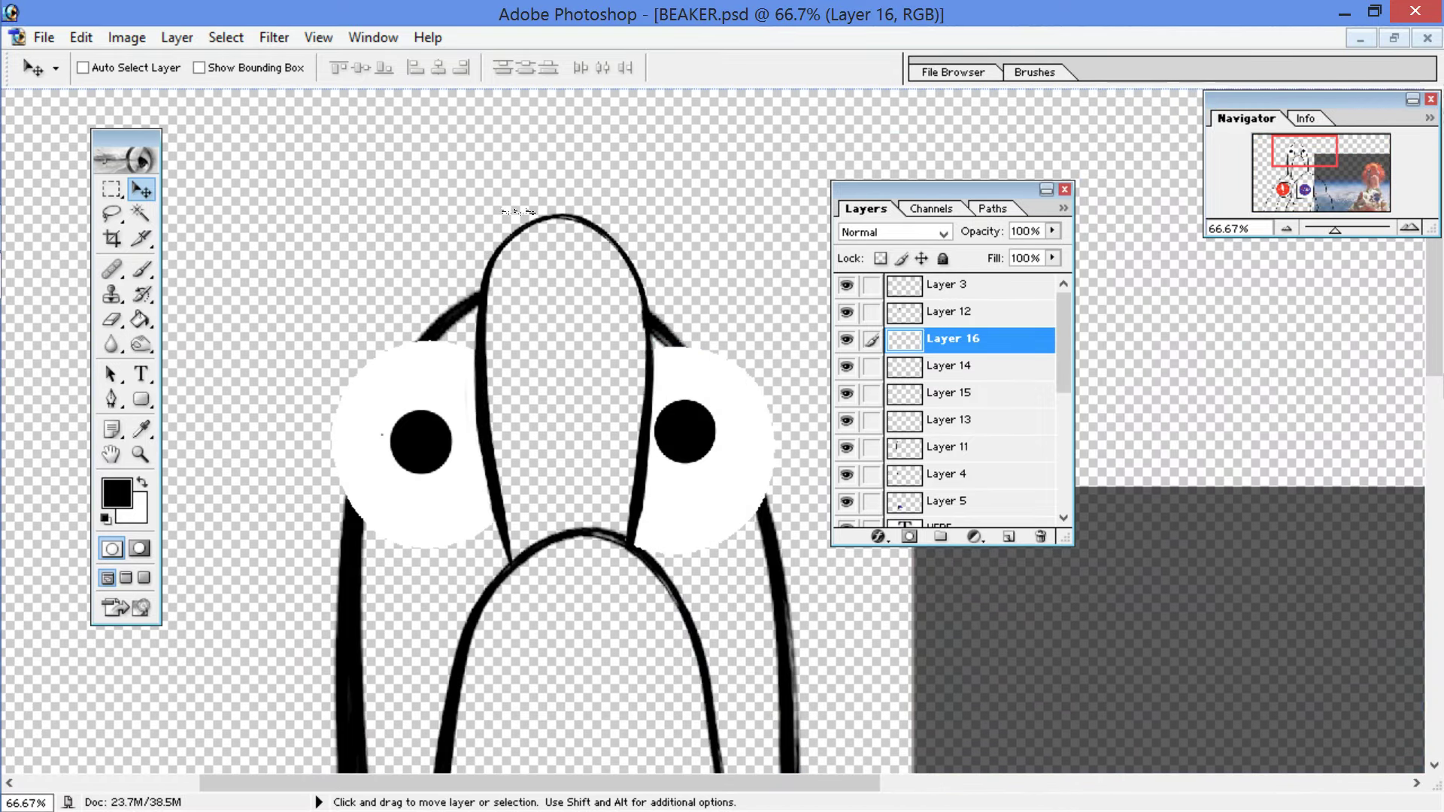
{"action": "left_click", "coordinate": [846, 339]}
{"action": "left_click", "coordinate": [847, 339]}
{"action": "left_click", "coordinate": [106, 491]}
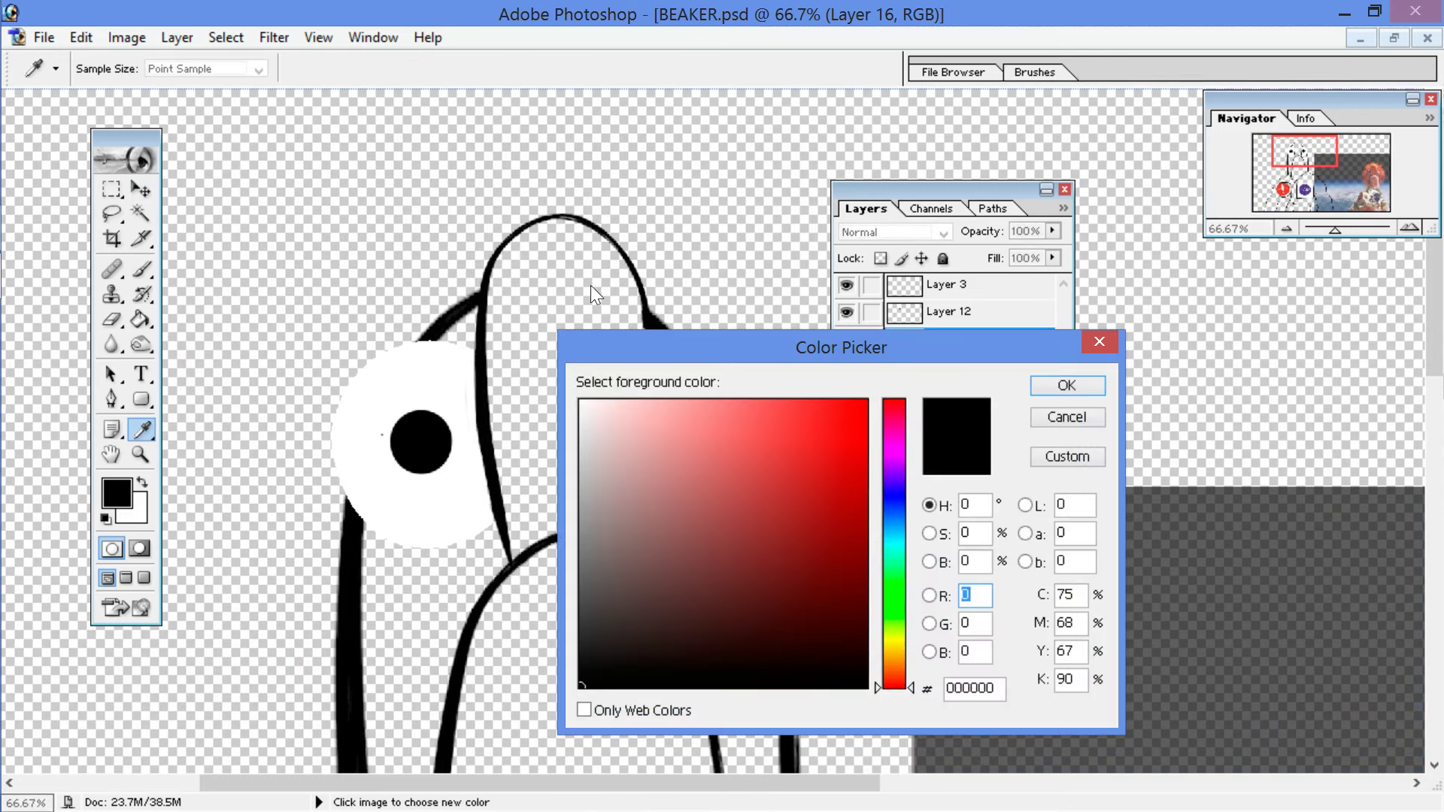
{"action": "left_click", "coordinate": [532, 318]}
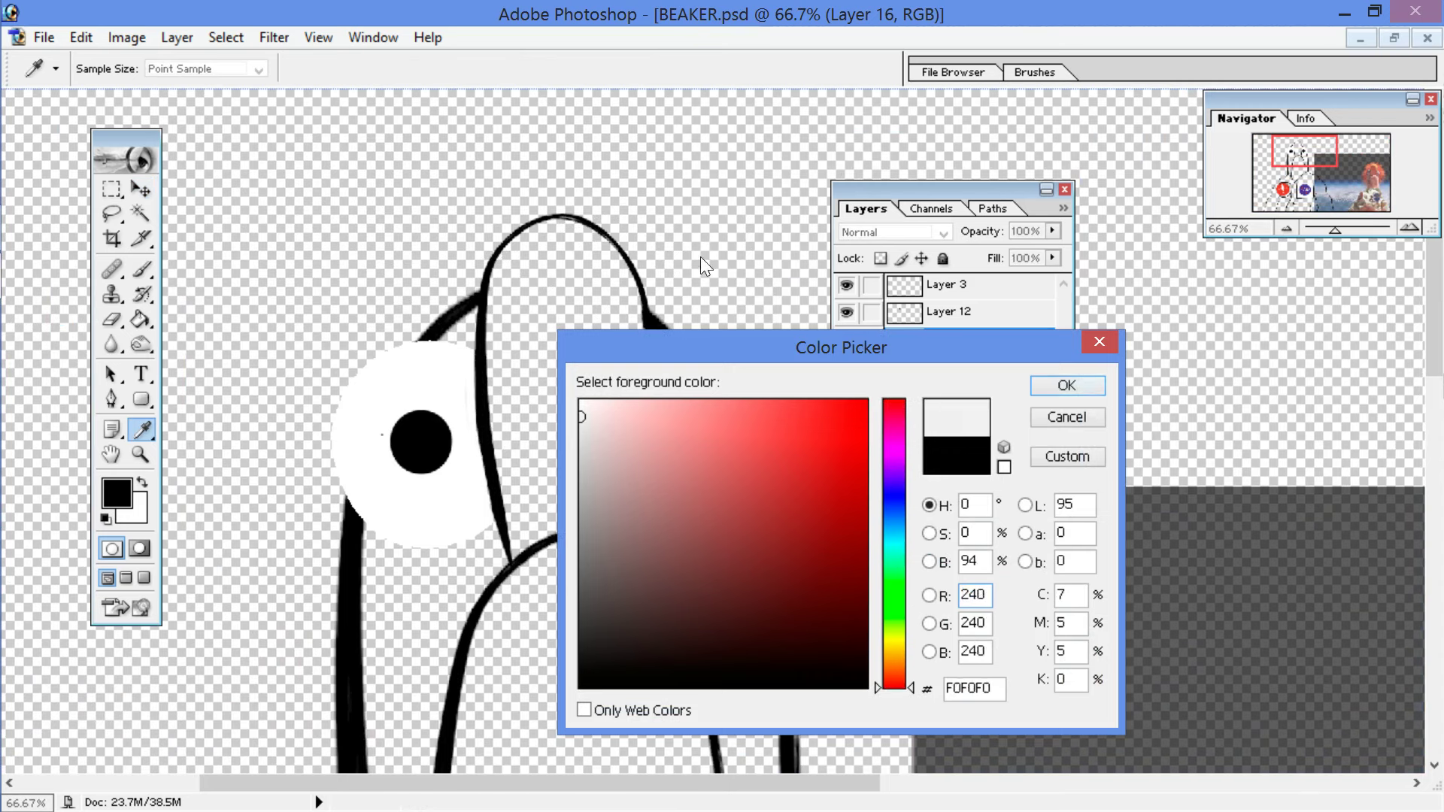
{"action": "key", "text": "Return"}
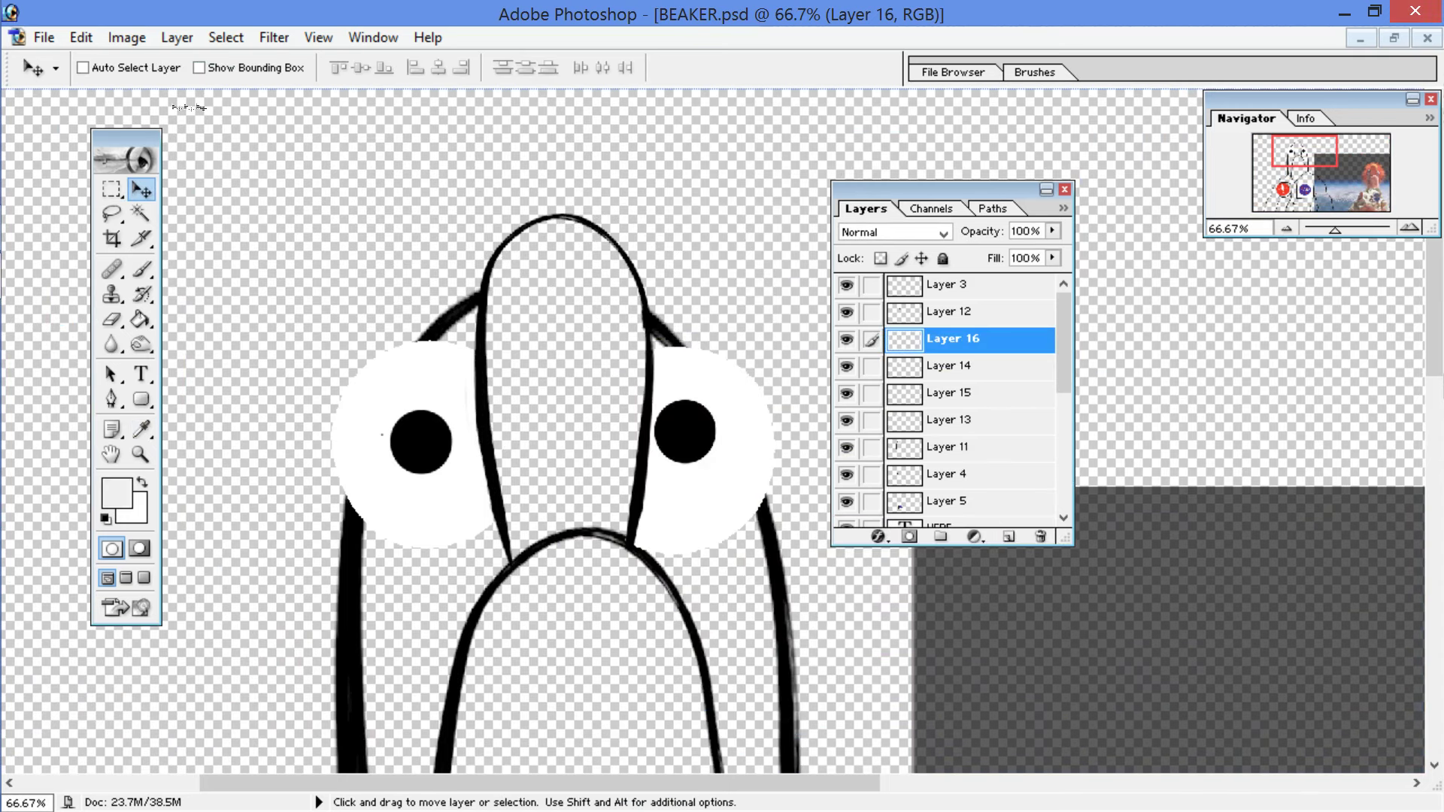
Step: Choose the soft 27 px brush for painting on Layer 16
{"action": "key", "text": "b"}
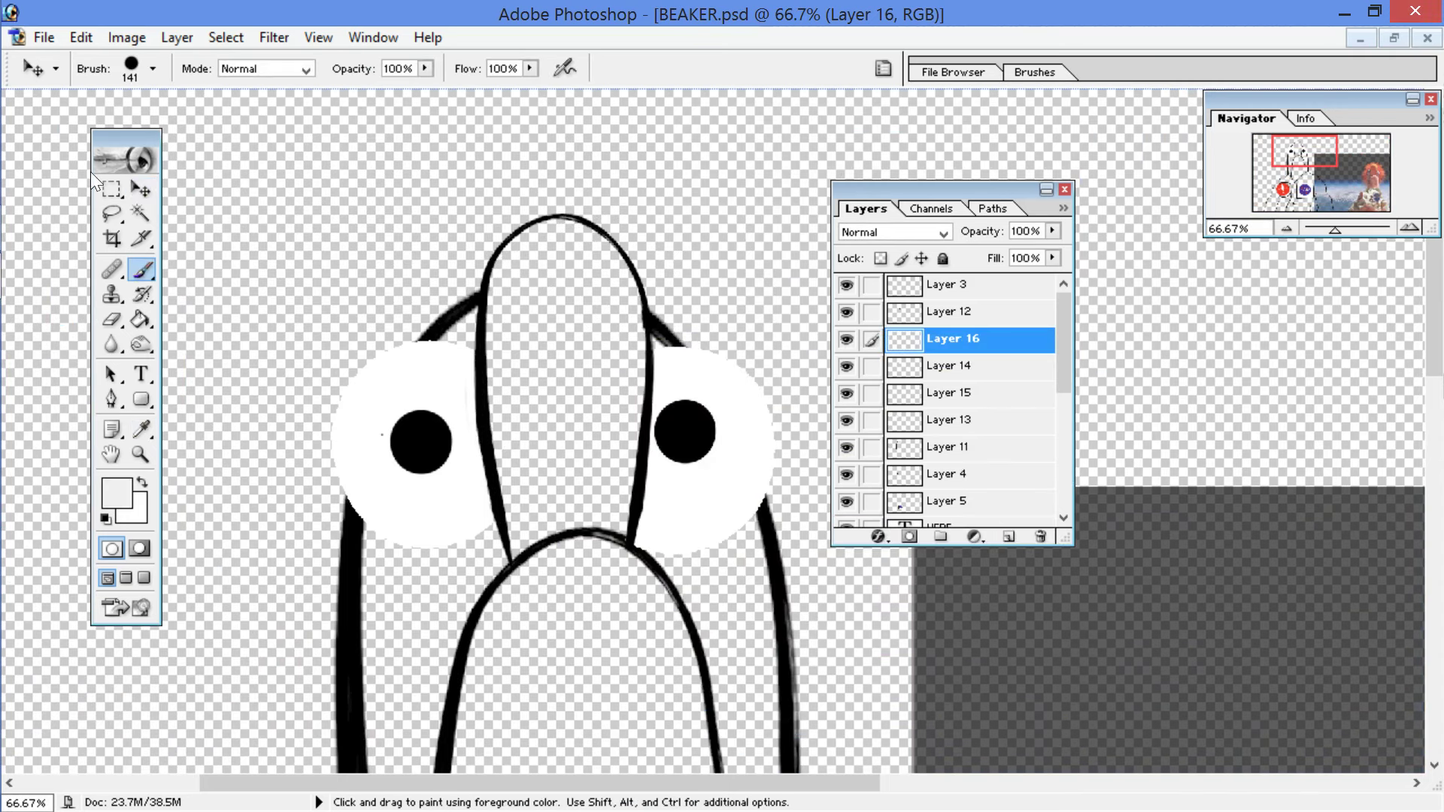
{"action": "left_click", "coordinate": [153, 69]}
{"action": "left_click_drag", "start_coordinate": [247, 216], "coordinate": [252, 230]}
{"action": "left_click", "coordinate": [130, 284]}
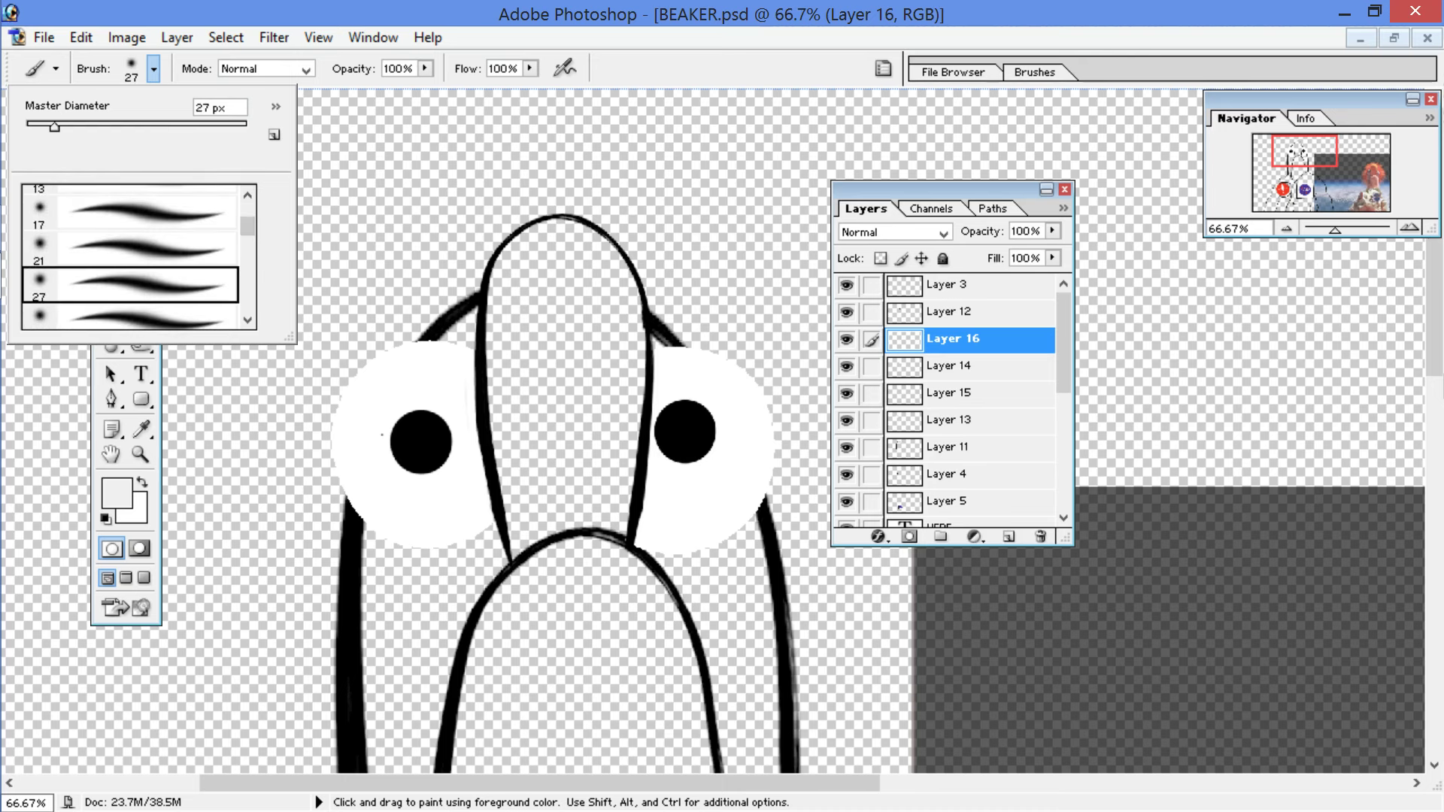
Step: Try a light highlight dot on the right pupil with the soft brush at 27 px and at 38 px, undoing each
{"action": "left_click", "coordinate": [671, 424]}
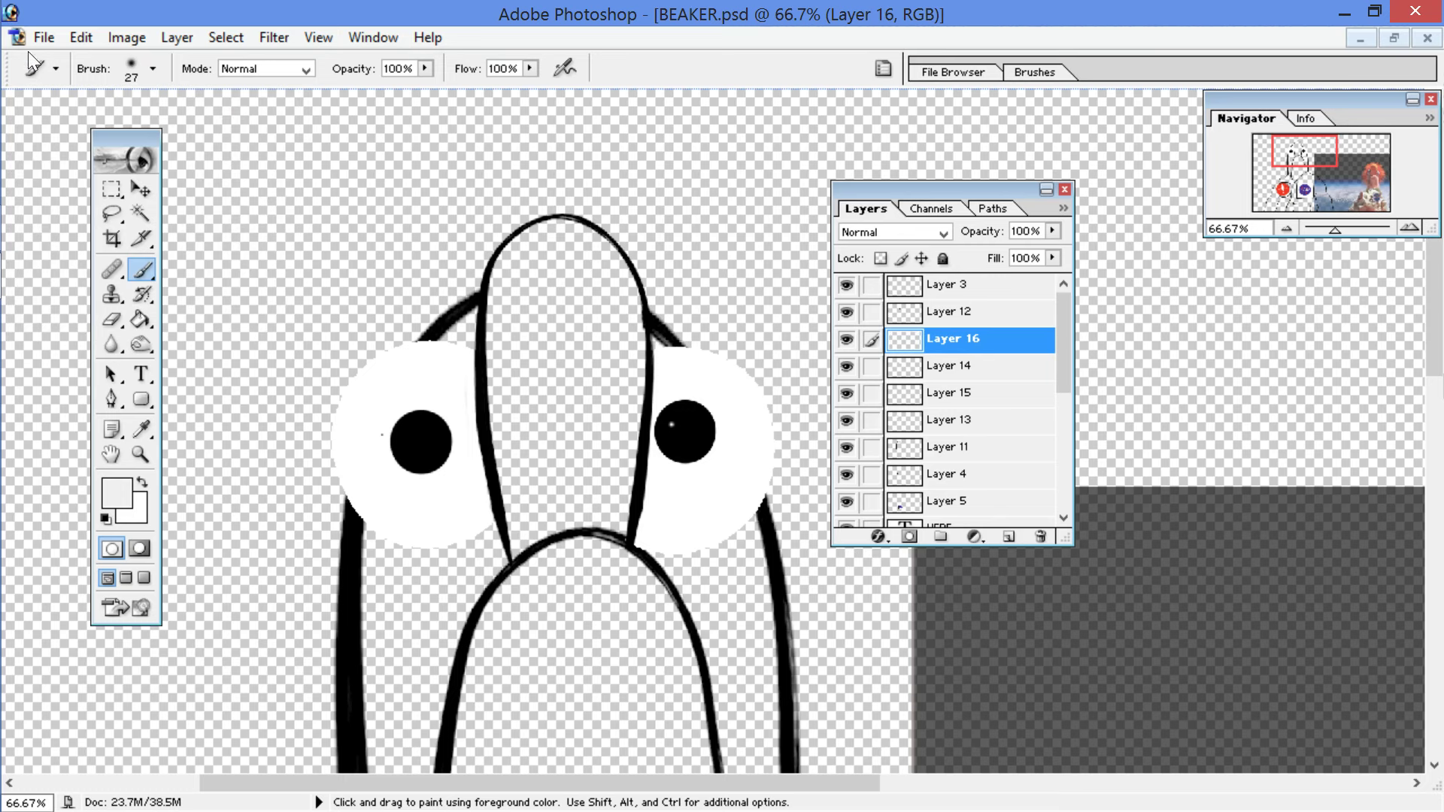
{"action": "left_click", "coordinate": [80, 37]}
{"action": "left_click", "coordinate": [74, 61]}
{"action": "left_click", "coordinate": [153, 68]}
{"action": "left_click_drag", "start_coordinate": [65, 129], "coordinate": [67, 126]}
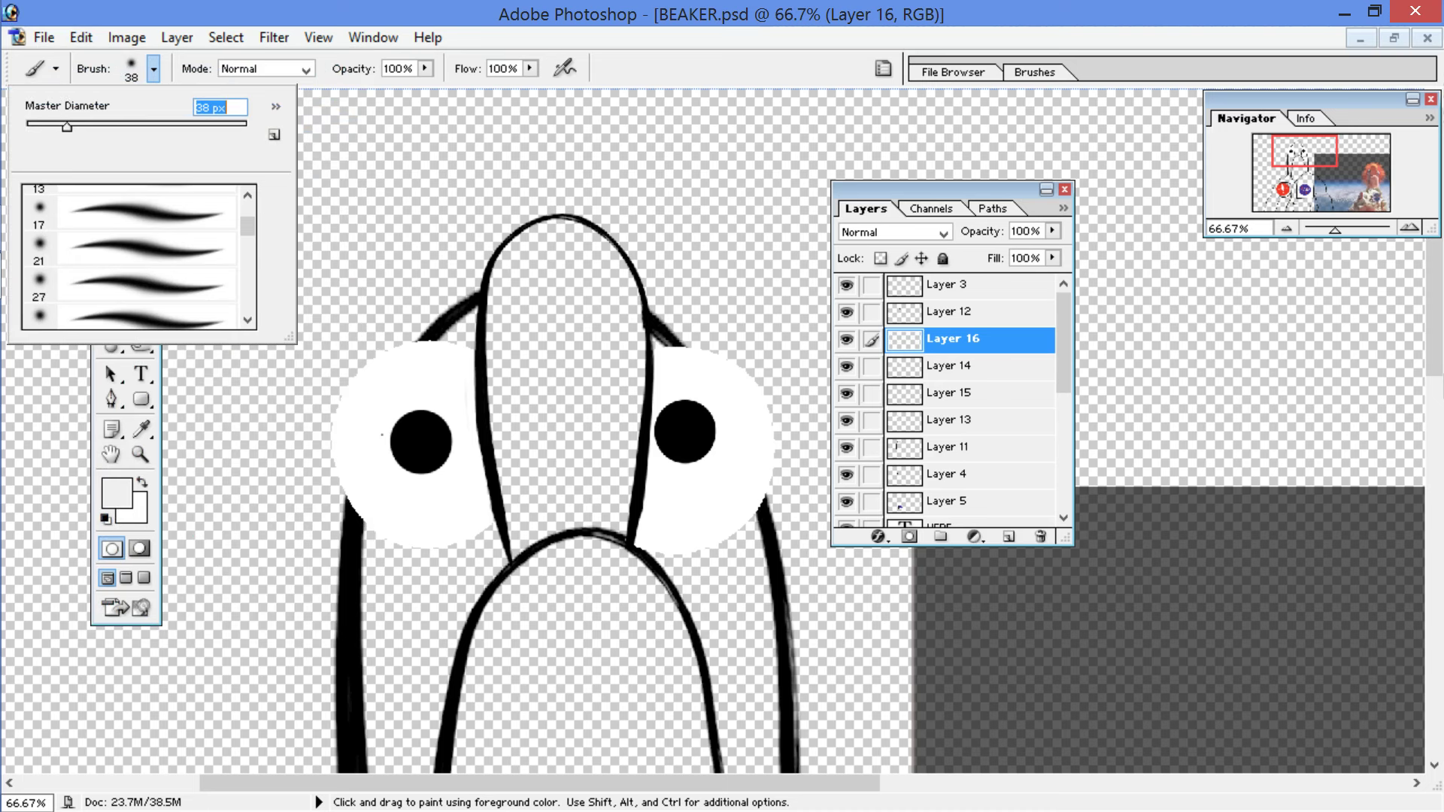
{"action": "key", "text": "Return"}
{"action": "left_click", "coordinate": [668, 426]}
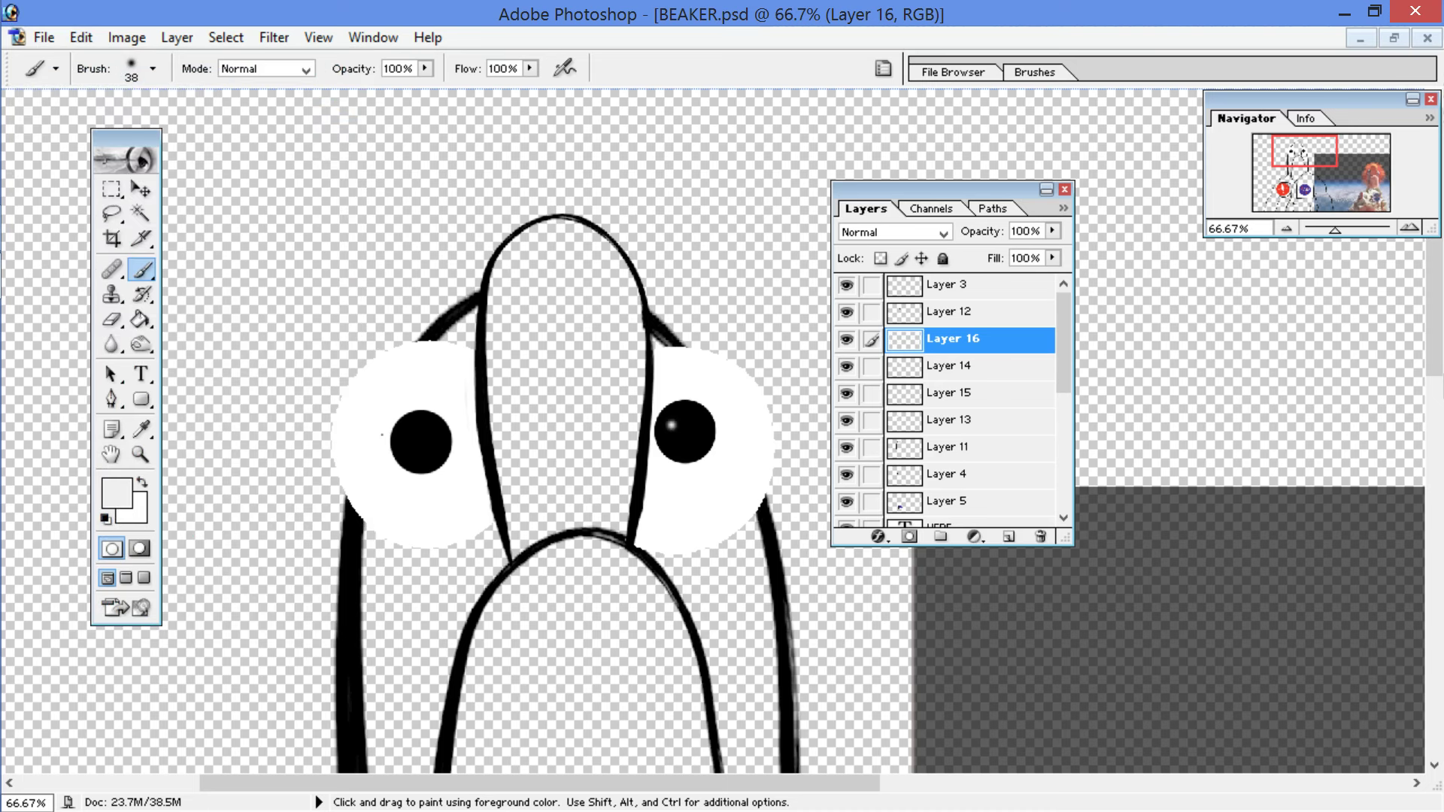
{"action": "key", "text": "ctrl+z"}
Step: Set the soft brush to 54 px and paint light highlights near the upper edge, lower part and bottom rim of the right pupil
{"action": "left_click", "coordinate": [154, 68]}
{"action": "left_click_drag", "start_coordinate": [80, 128], "coordinate": [87, 129]}
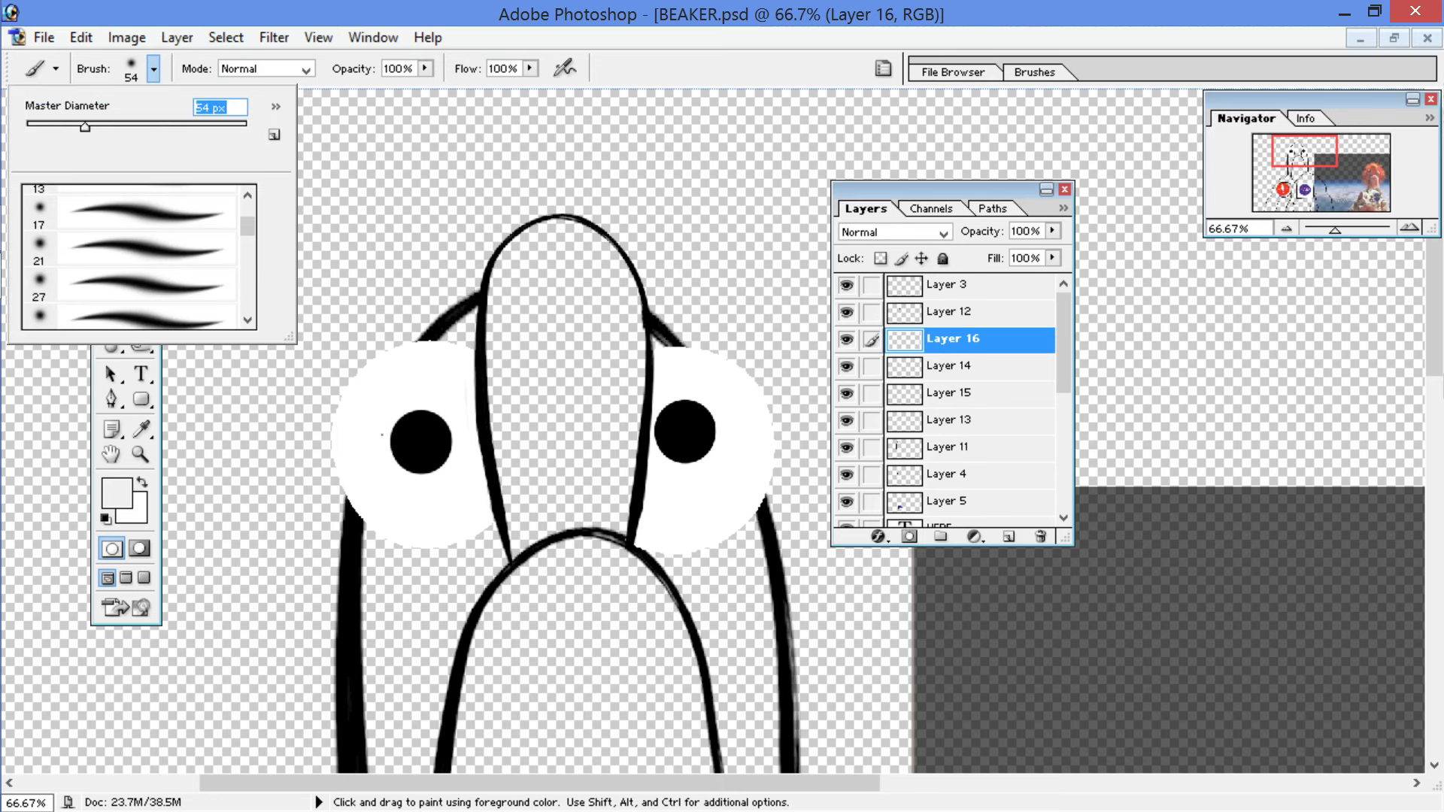
{"action": "key", "text": "Return"}
{"action": "mouse_move", "coordinate": [682, 416]}
{"action": "left_mouse_down"}
{"action": "mouse_move", "coordinate": [669, 418]}
{"action": "mouse_move", "coordinate": [700, 436]}
{"action": "mouse_move", "coordinate": [688, 442]}
{"action": "left_mouse_up"}
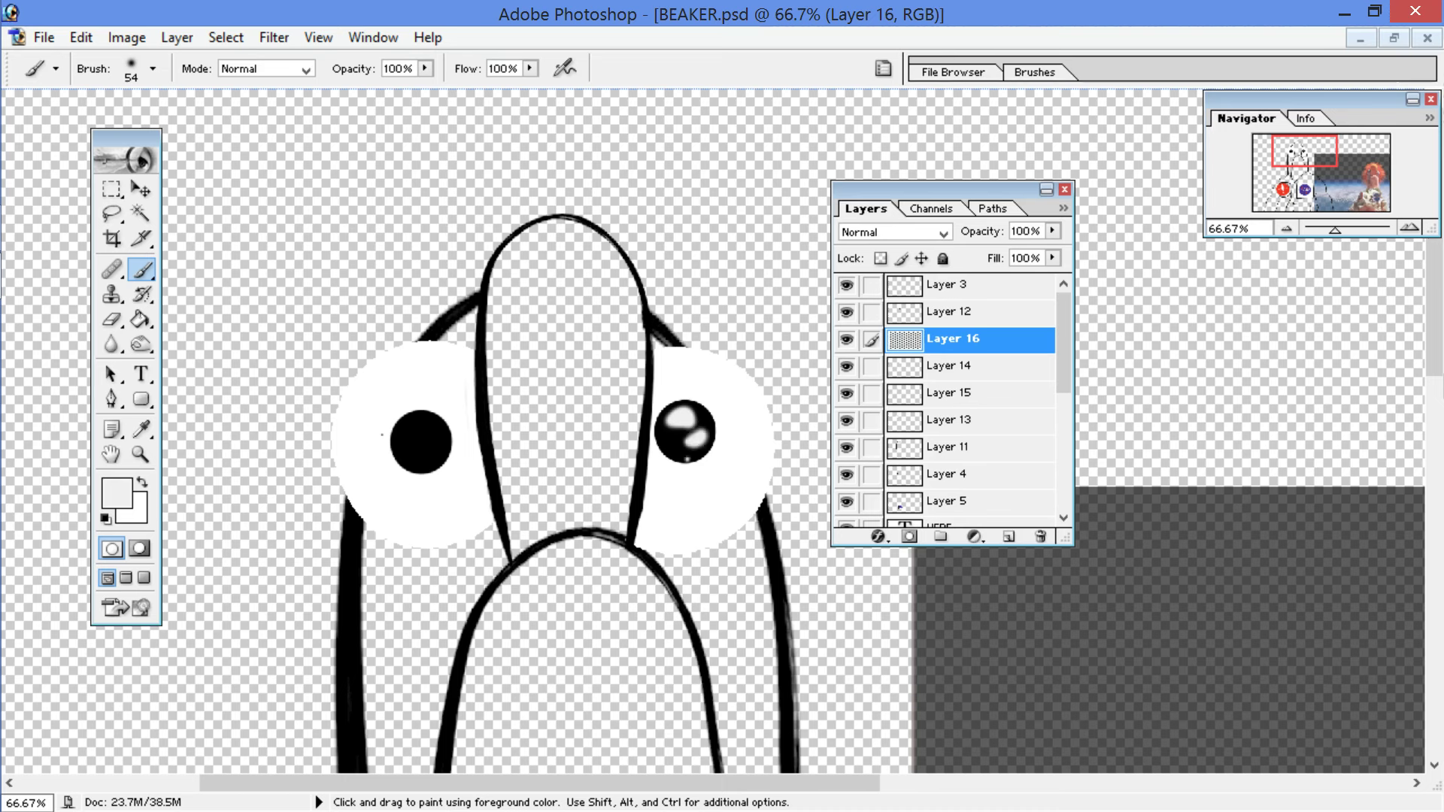
{"action": "left_click", "coordinate": [685, 459]}
Step: Paint matching light highlights near the upper edge and lower part of the left pupil on Layer 16
{"action": "left_click_drag", "start_coordinate": [416, 427], "coordinate": [424, 427]}
{"action": "left_click", "coordinate": [429, 451]}
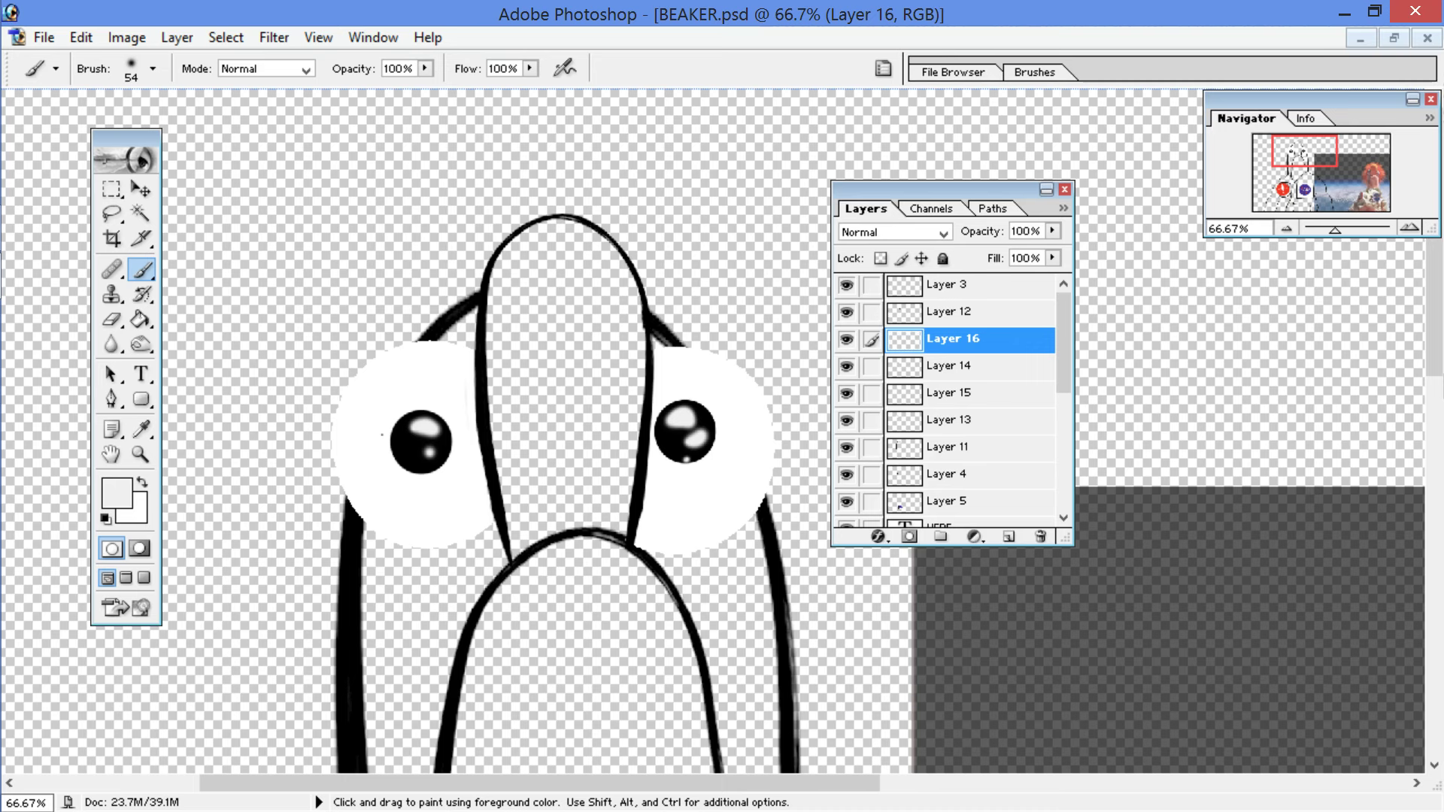
{"action": "left_click", "coordinate": [420, 445]}
Step: Hide Layer 16 with the highlights and right pupil, and Layer 14 with the right eye white
{"action": "key", "text": "ctrl+minus"}
{"action": "key", "text": "ctrl+minus"}
{"action": "key", "text": "ctrl+minus"}
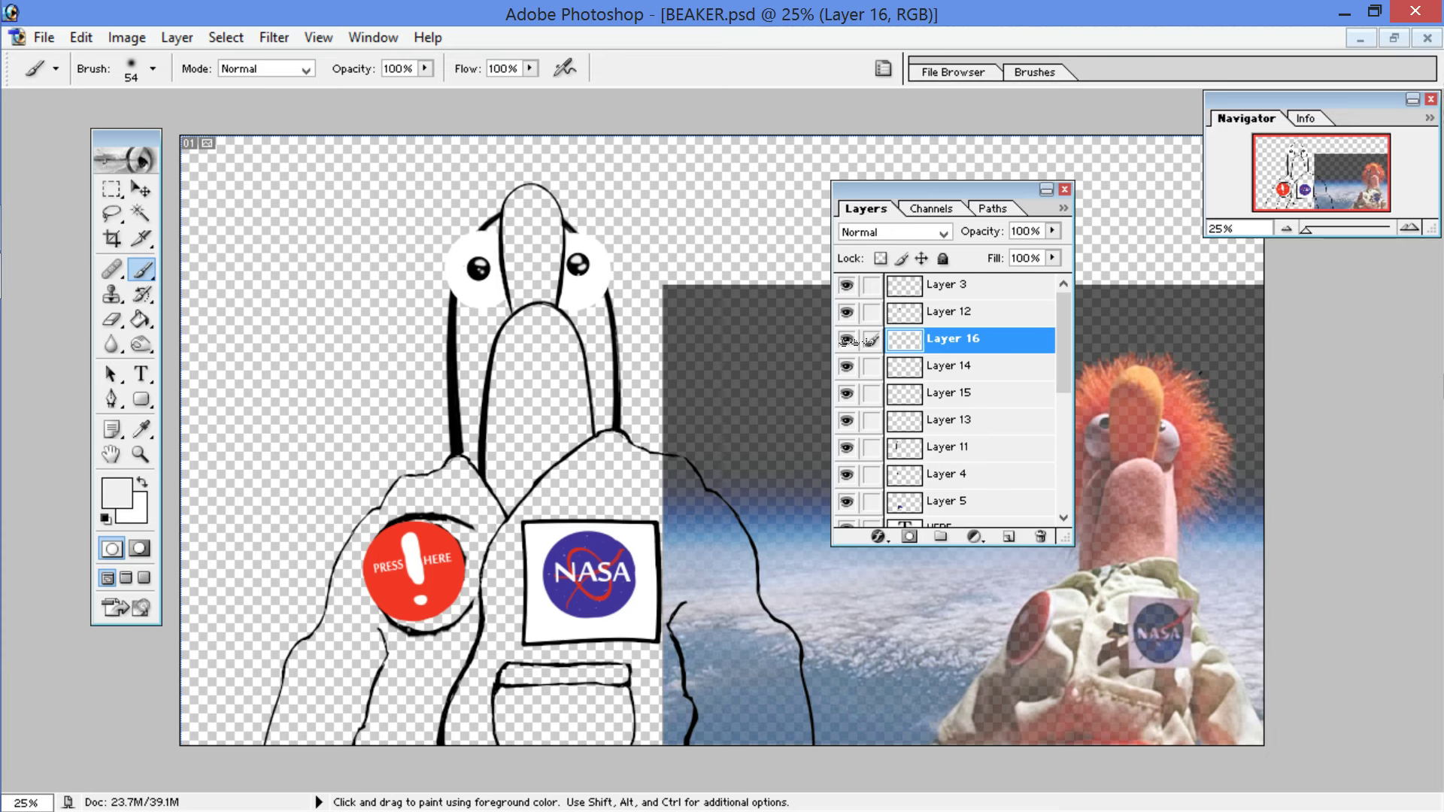
{"action": "left_click", "coordinate": [846, 339]}
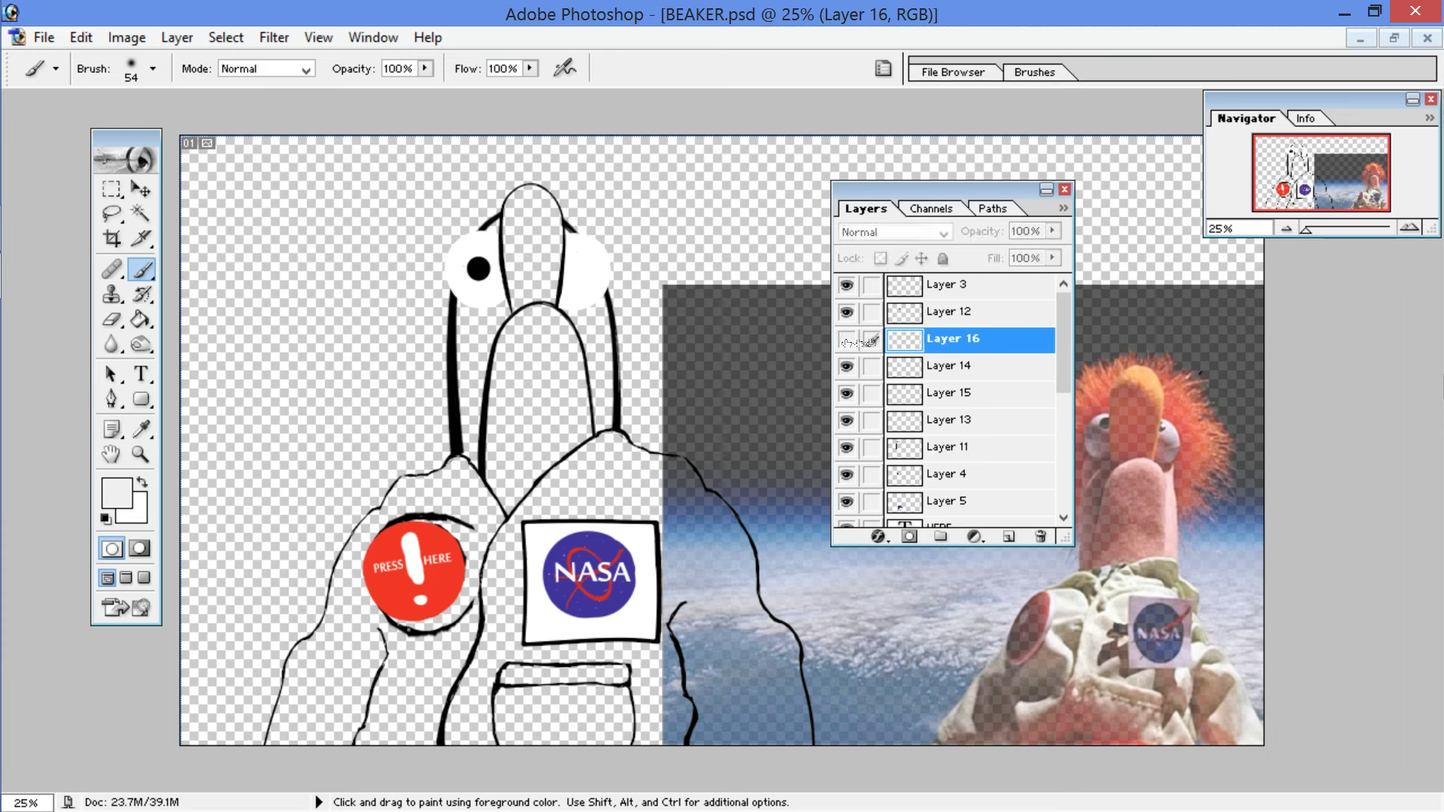
{"action": "left_click", "coordinate": [847, 366]}
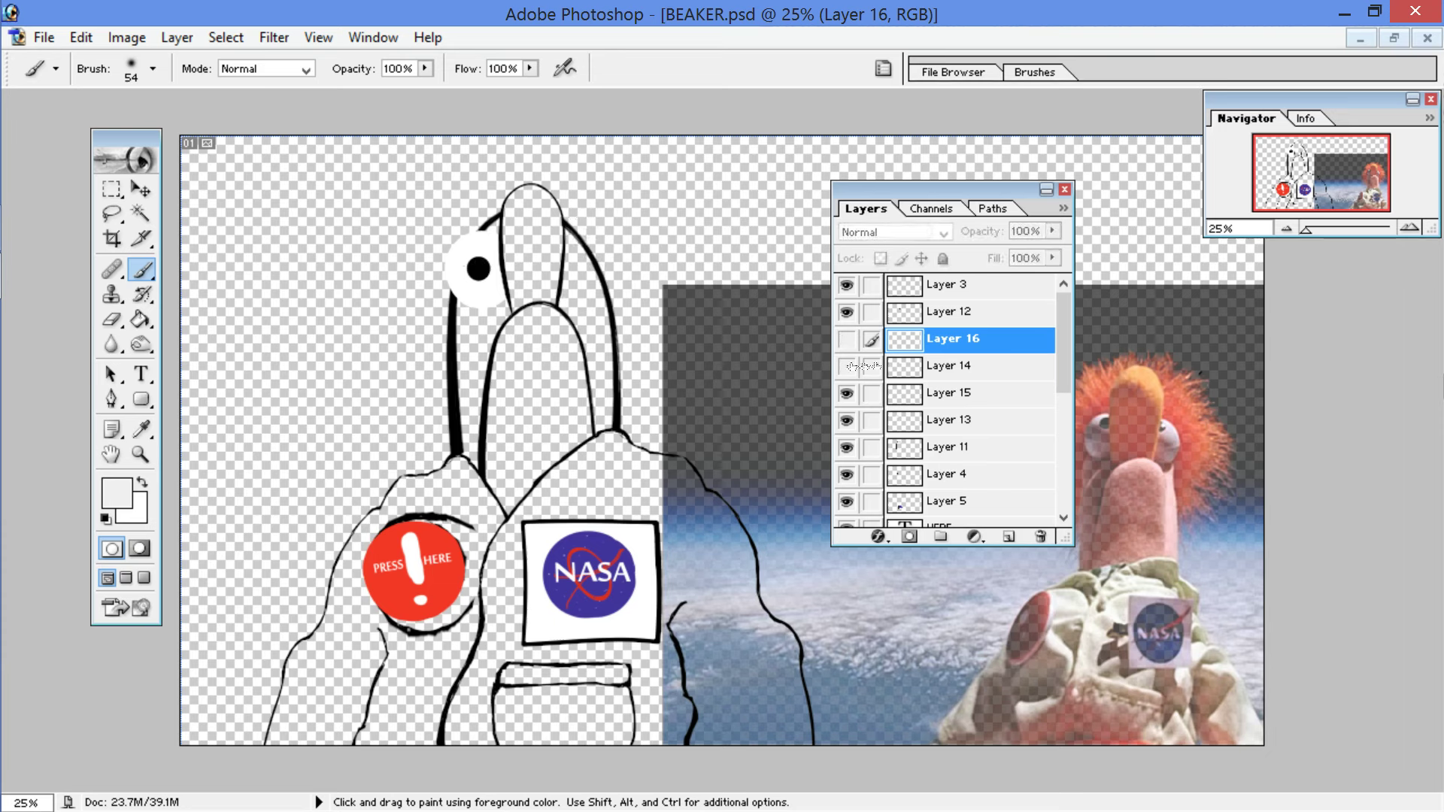
Step: Combine Layer 15 with the eye on Layer 13 and hide the eye layers, leaving the line art showing
{"action": "left_click", "coordinate": [846, 393]}
{"action": "left_click", "coordinate": [847, 393]}
{"action": "left_click", "coordinate": [847, 394]}
{"action": "left_click", "coordinate": [847, 393]}
{"action": "left_click", "coordinate": [846, 393]}
{"action": "left_click", "coordinate": [847, 393]}
{"action": "left_click", "coordinate": [847, 393]}
{"action": "left_click", "coordinate": [846, 393]}
{"action": "left_click", "coordinate": [848, 395]}
{"action": "left_click", "coordinate": [847, 394]}
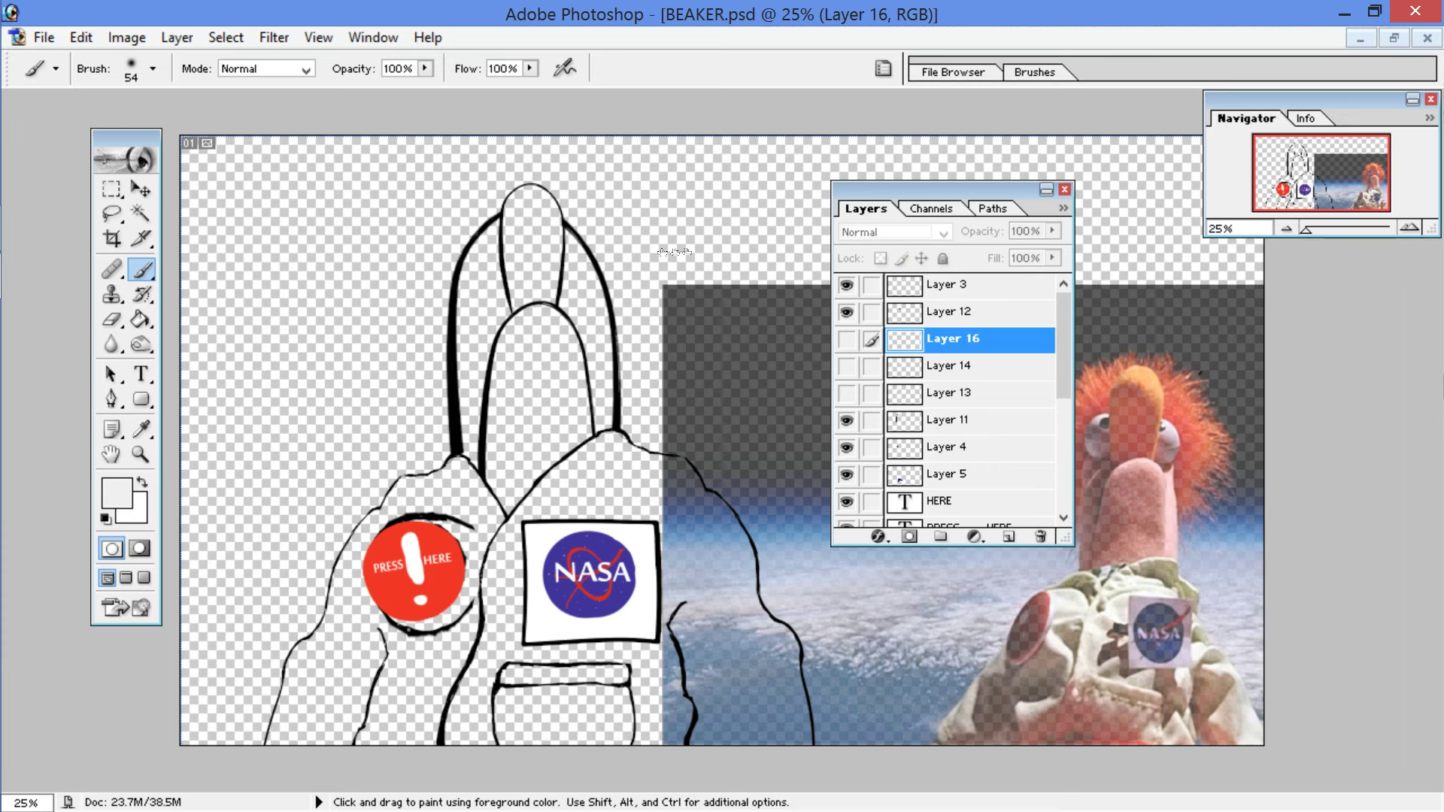
Step: On Layer 3, make a rectangular selection around the whole character drawing and hide the reference photo on Layer 1
{"action": "left_click", "coordinate": [974, 291]}
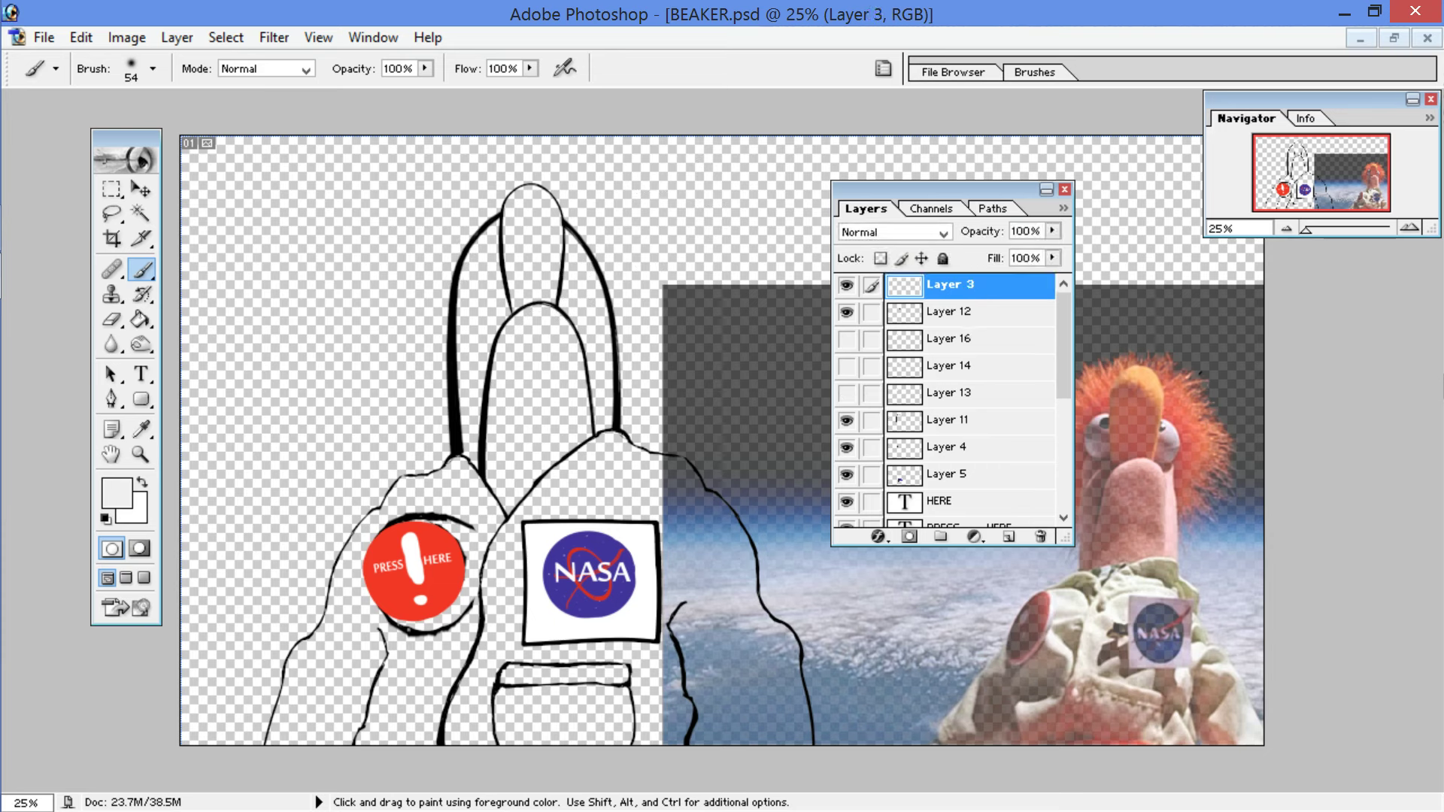
{"action": "left_click", "coordinate": [113, 190]}
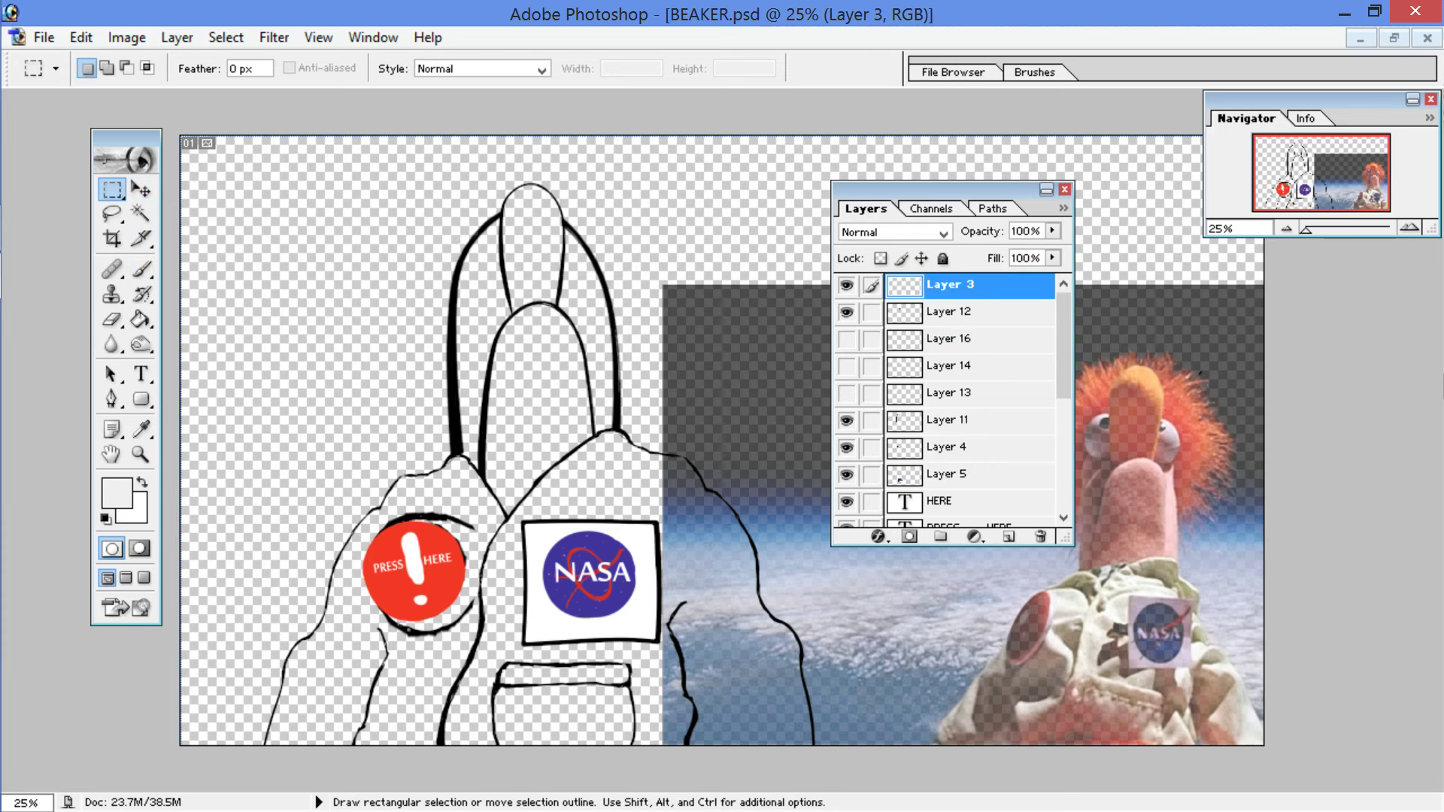
{"action": "mouse_move", "coordinate": [191, 169]}
{"action": "left_mouse_down"}
{"action": "mouse_move", "coordinate": [481, 176]}
{"action": "mouse_move", "coordinate": [667, 200]}
{"action": "mouse_move", "coordinate": [887, 602]}
{"action": "mouse_move", "coordinate": [916, 744]}
{"action": "mouse_move", "coordinate": [897, 745]}
{"action": "left_mouse_up"}
{"action": "left_click_drag", "start_coordinate": [1062, 392], "coordinate": [1063, 453]}
{"action": "scroll", "coordinate": [715, 302], "scroll_direction": "down", "scroll_amount": 4}
{"action": "left_click", "coordinate": [847, 485]}
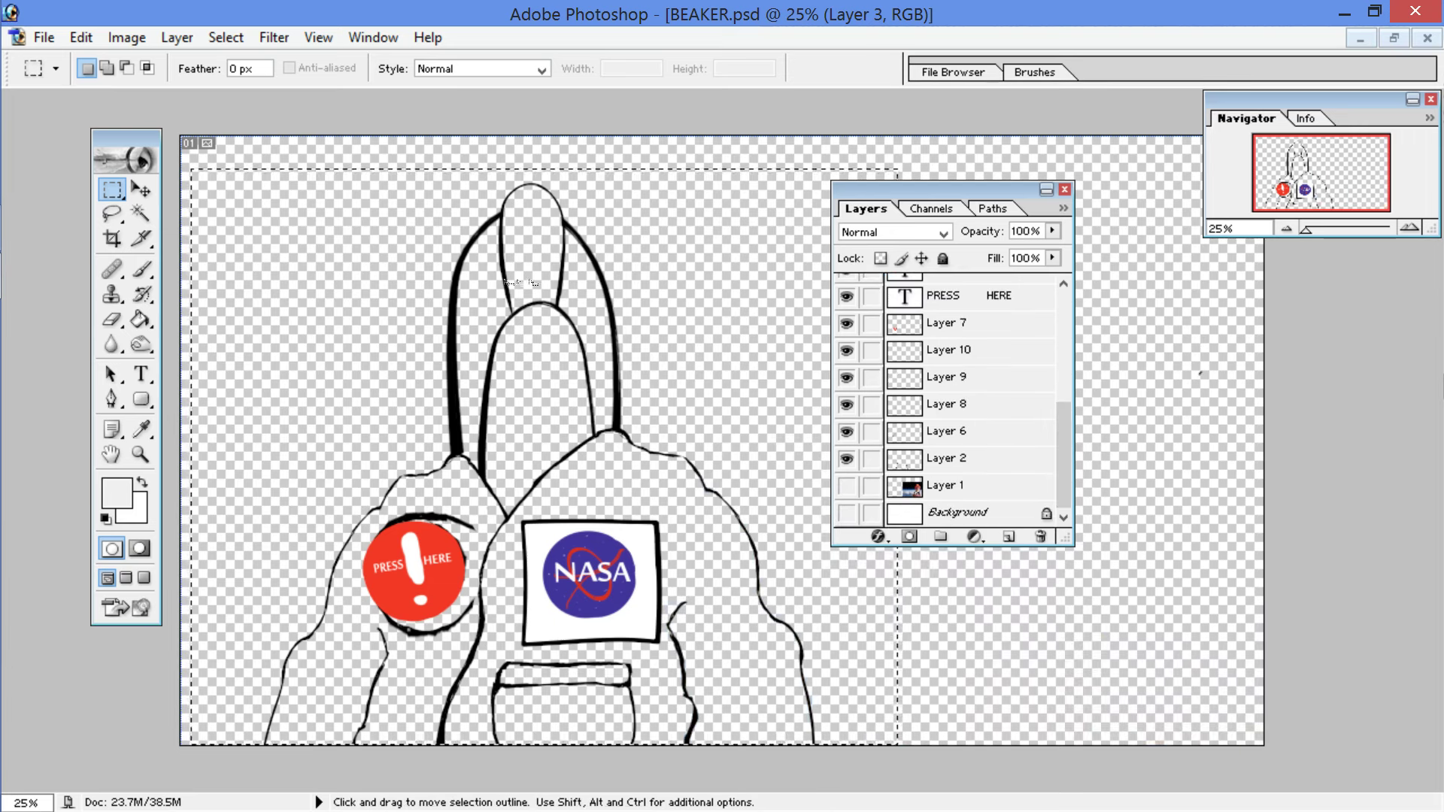
Step: Copy the selected drawing merged from all visible layers
{"action": "scroll", "coordinate": [709, 313], "scroll_direction": "up", "scroll_amount": 1}
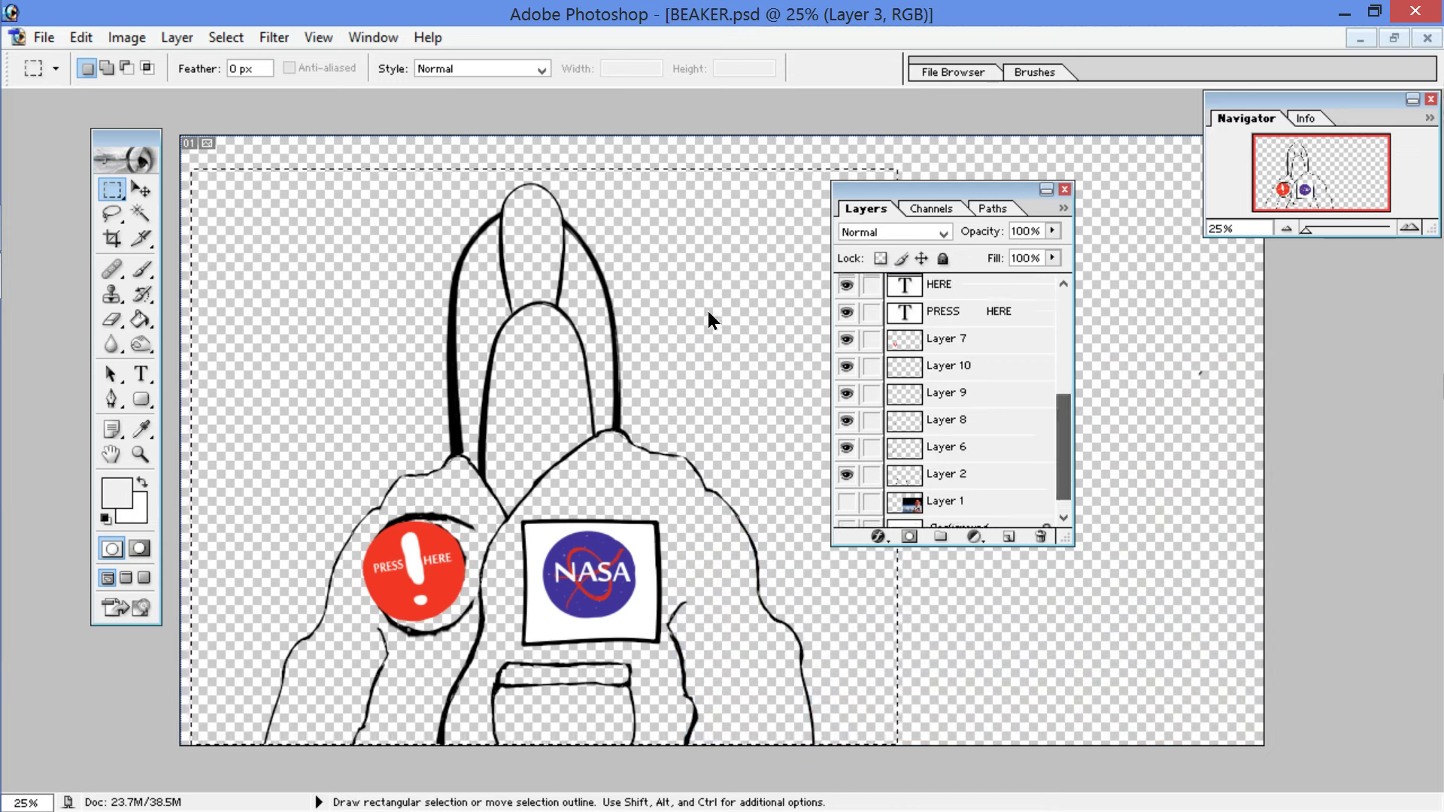
{"action": "scroll", "coordinate": [708, 301], "scroll_direction": "up", "scroll_amount": 8}
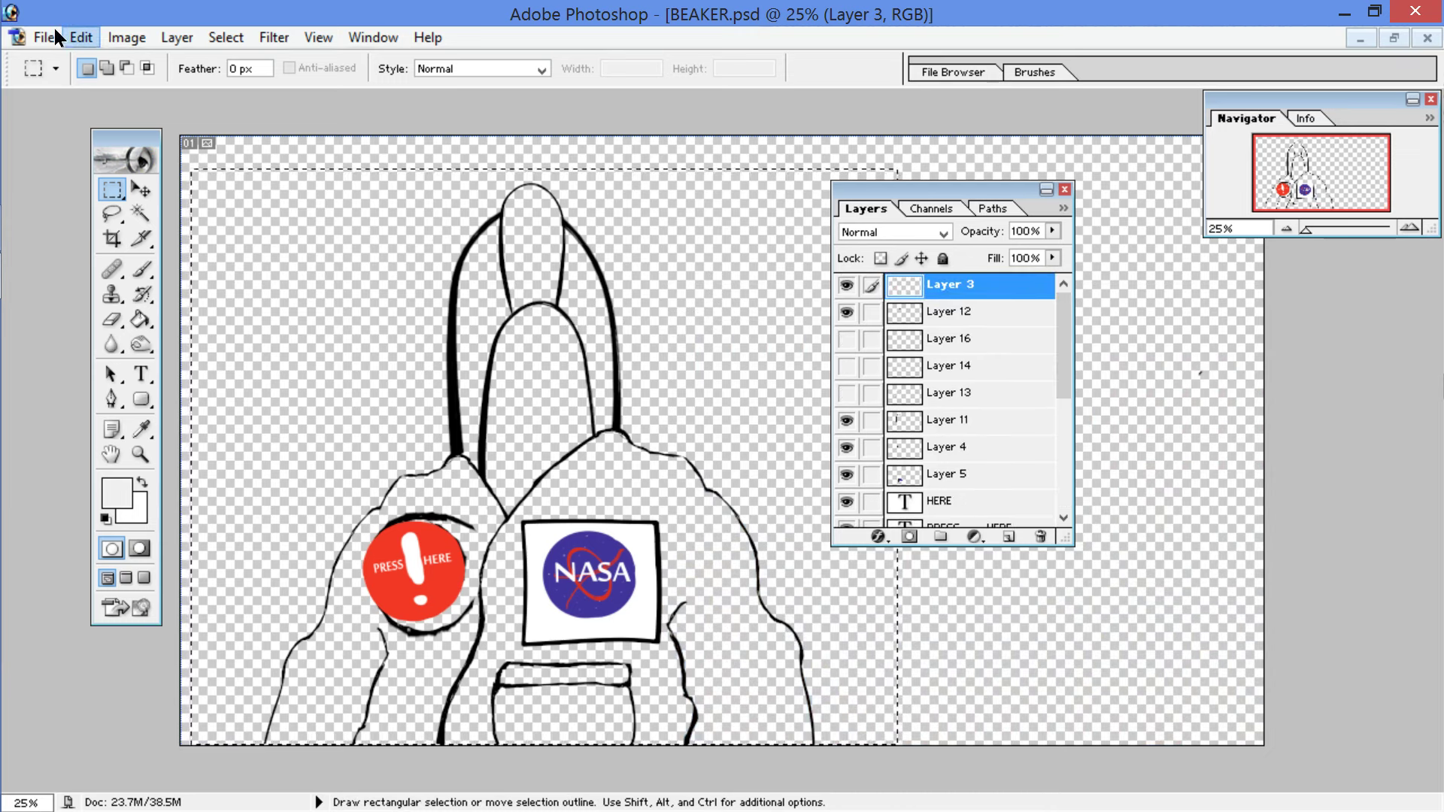
{"action": "left_click", "coordinate": [75, 36]}
{"action": "left_click", "coordinate": [150, 139]}
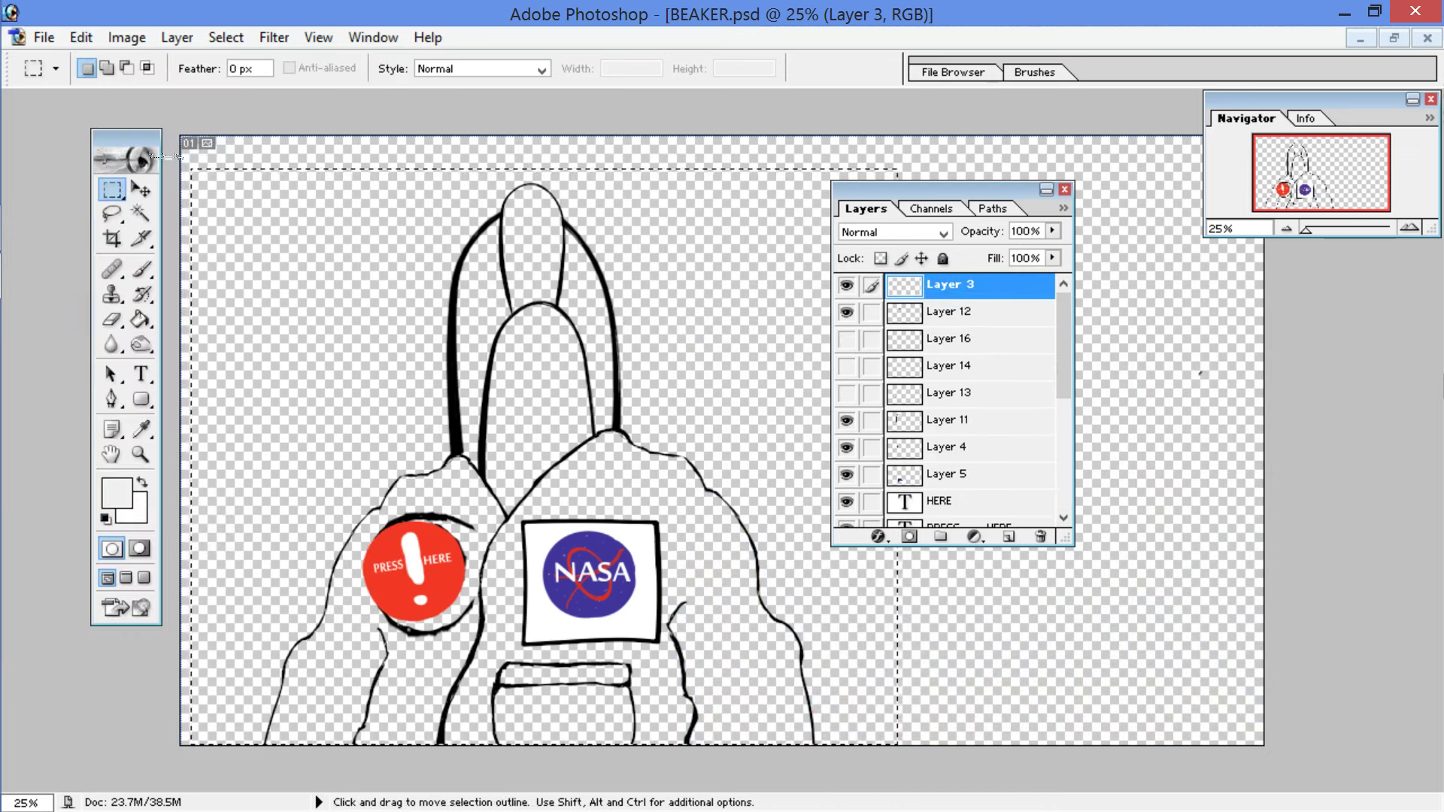
Step: Delete Layer 3, Layer 12, Layer 11, Layer 4, Layer 5 and the HERE text layer
{"action": "key", "text": "Delete"}
{"action": "key", "text": "Return"}
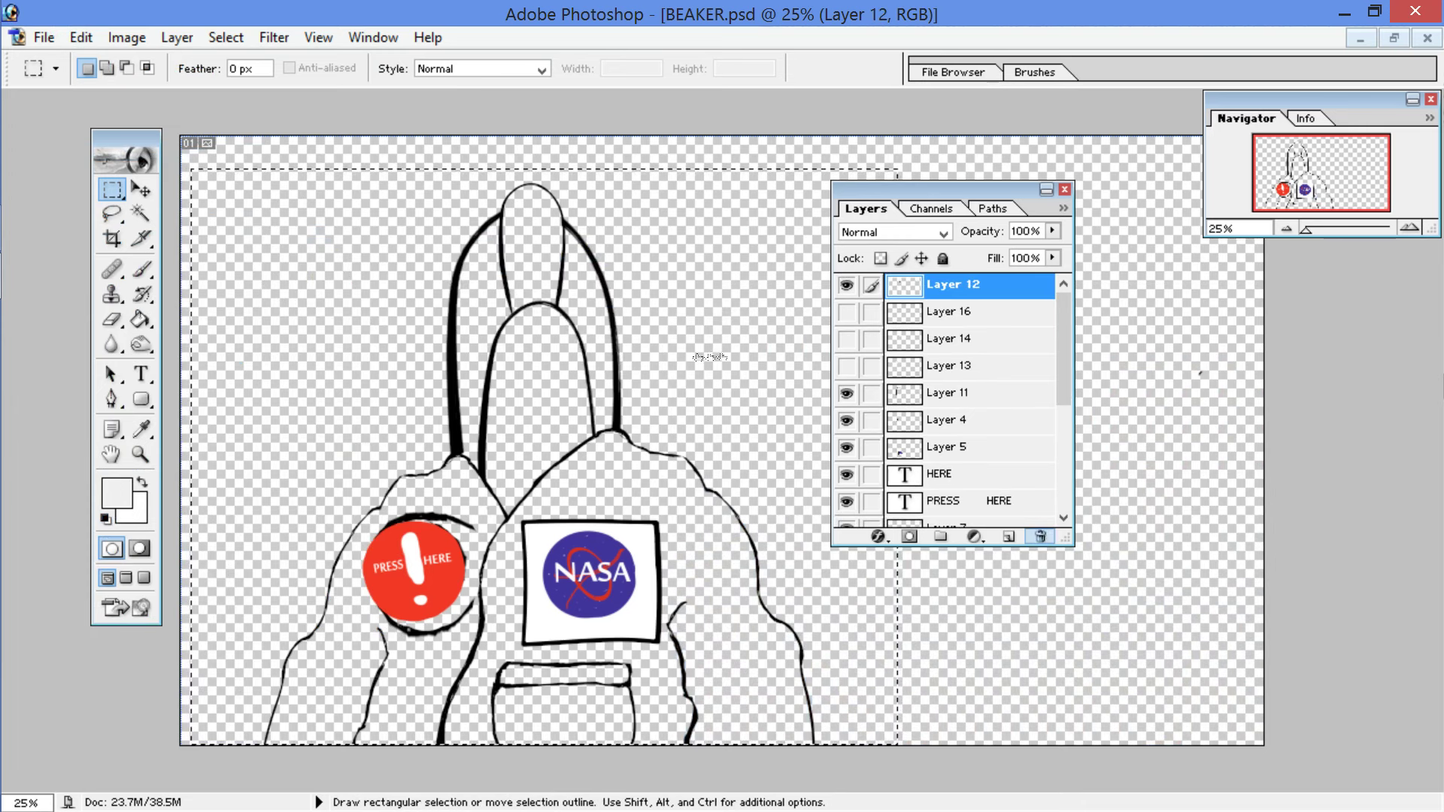
{"action": "left_click", "coordinate": [1044, 534]}
{"action": "key", "text": "Return"}
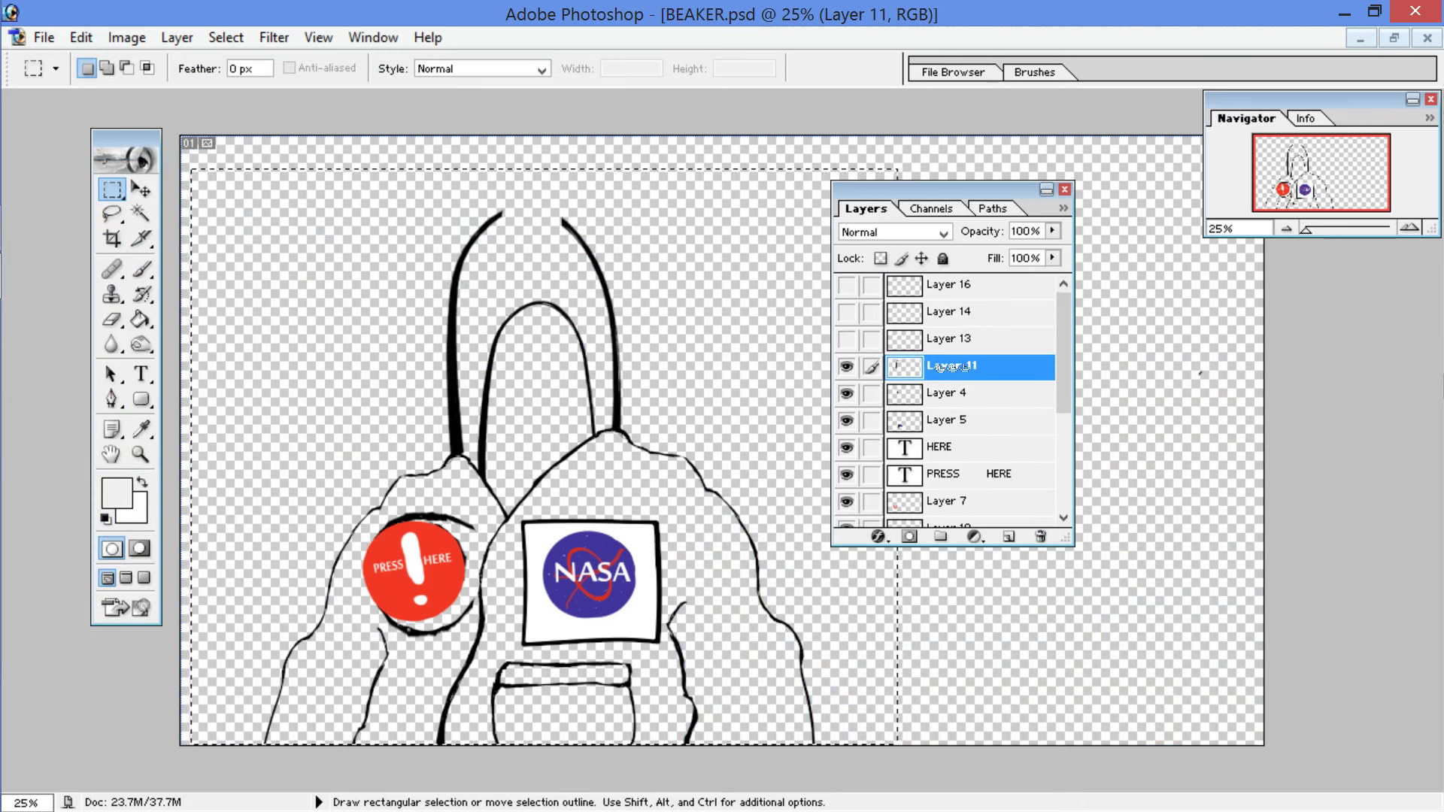
{"action": "left_click", "coordinate": [1040, 536]}
{"action": "key", "text": "Return"}
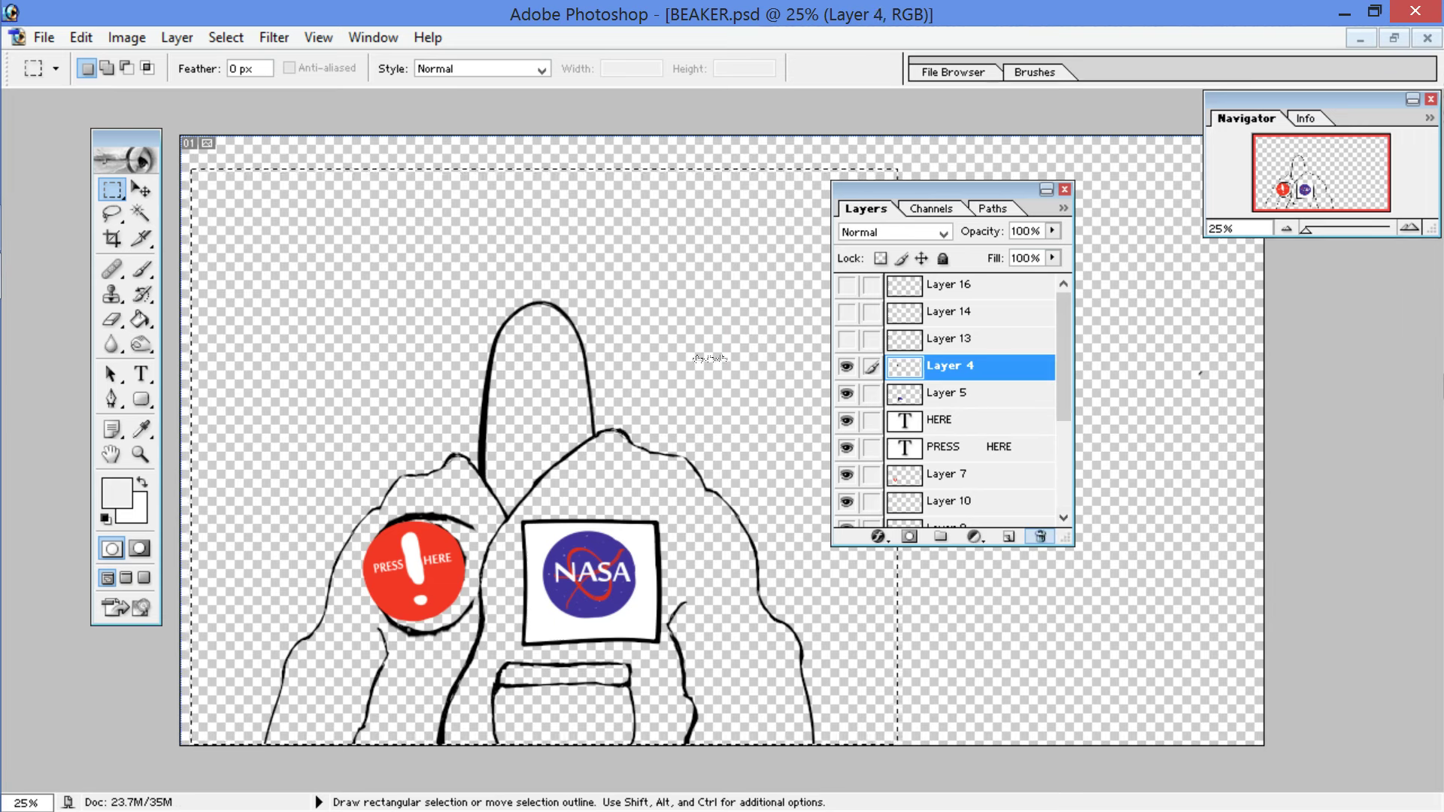
{"action": "left_click", "coordinate": [1044, 536]}
{"action": "key", "text": "Return"}
{"action": "left_click", "coordinate": [1044, 535]}
{"action": "key", "text": "Return"}
{"action": "left_click", "coordinate": [1043, 536]}
{"action": "key", "text": "Return"}
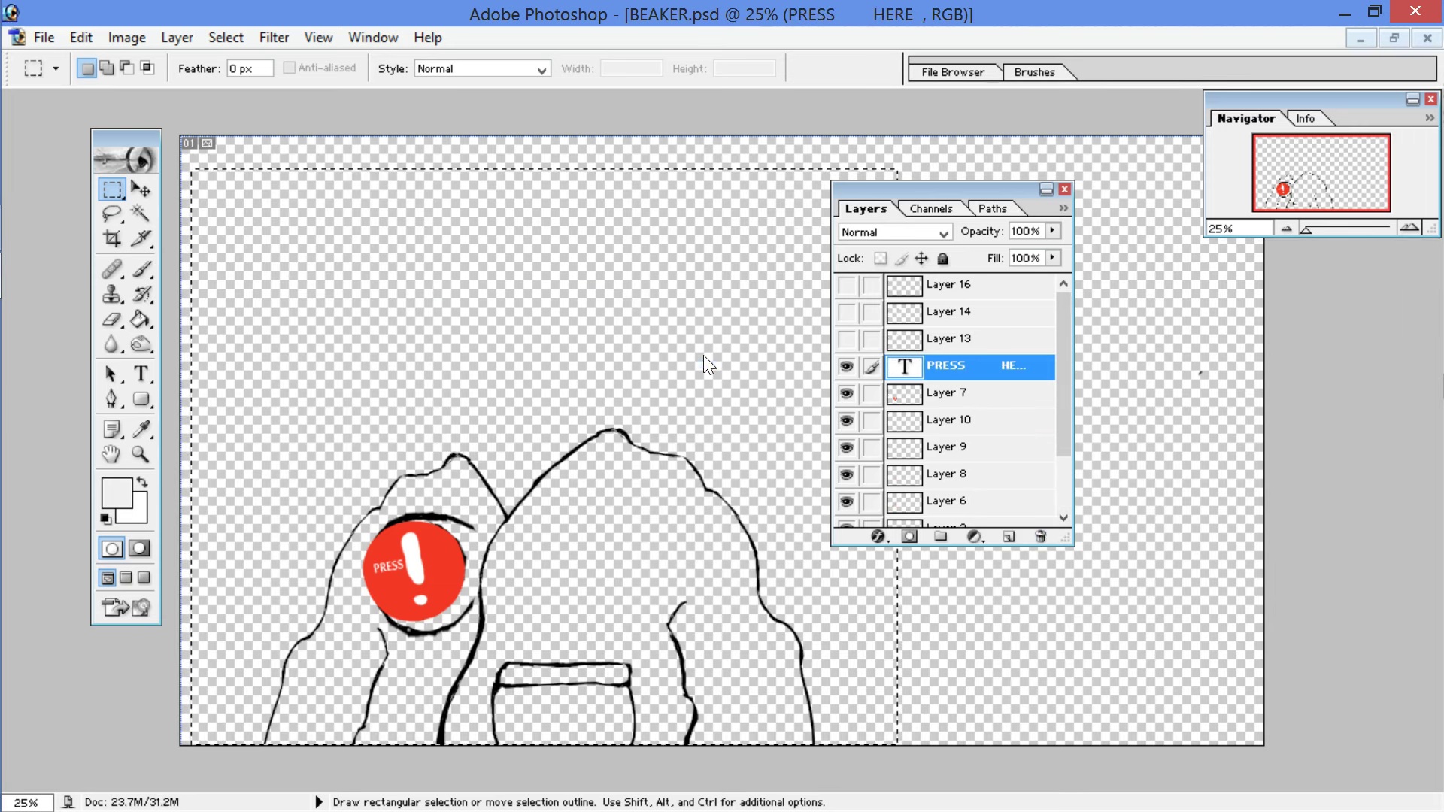
Step: Delete the PRESS HERE text layer and Layers 7, 10, 9, 8, 6 and 2
{"action": "left_click", "coordinate": [1043, 535]}
{"action": "key", "text": "Return"}
{"action": "left_click", "coordinate": [1043, 535]}
{"action": "key", "text": "Return"}
{"action": "left_click", "coordinate": [1043, 535]}
{"action": "key", "text": "Return"}
{"action": "left_click", "coordinate": [1044, 535]}
{"action": "key", "text": "Return"}
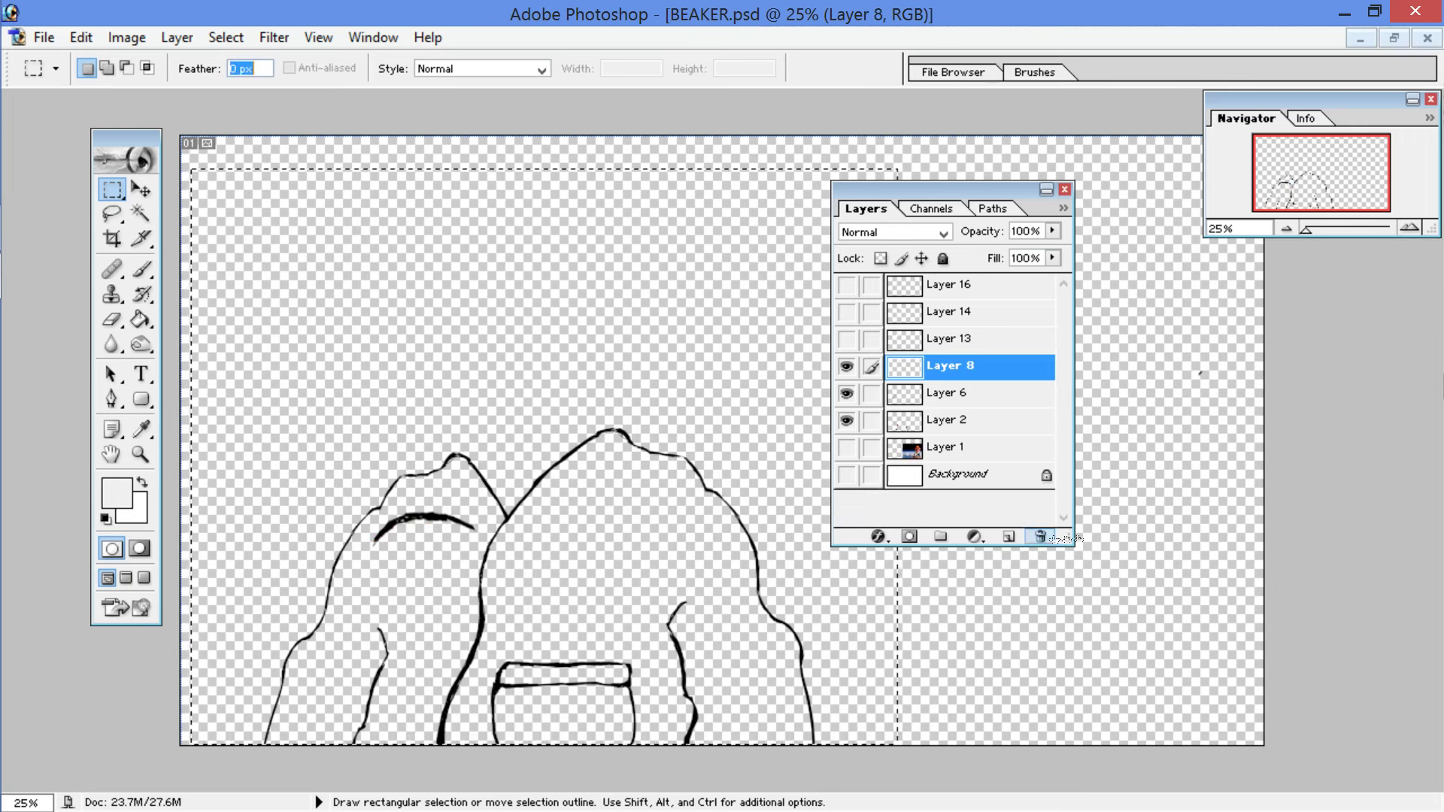
{"action": "left_click", "coordinate": [1040, 536]}
{"action": "key", "text": "Return"}
{"action": "left_click", "coordinate": [1040, 536]}
{"action": "key", "text": "Return"}
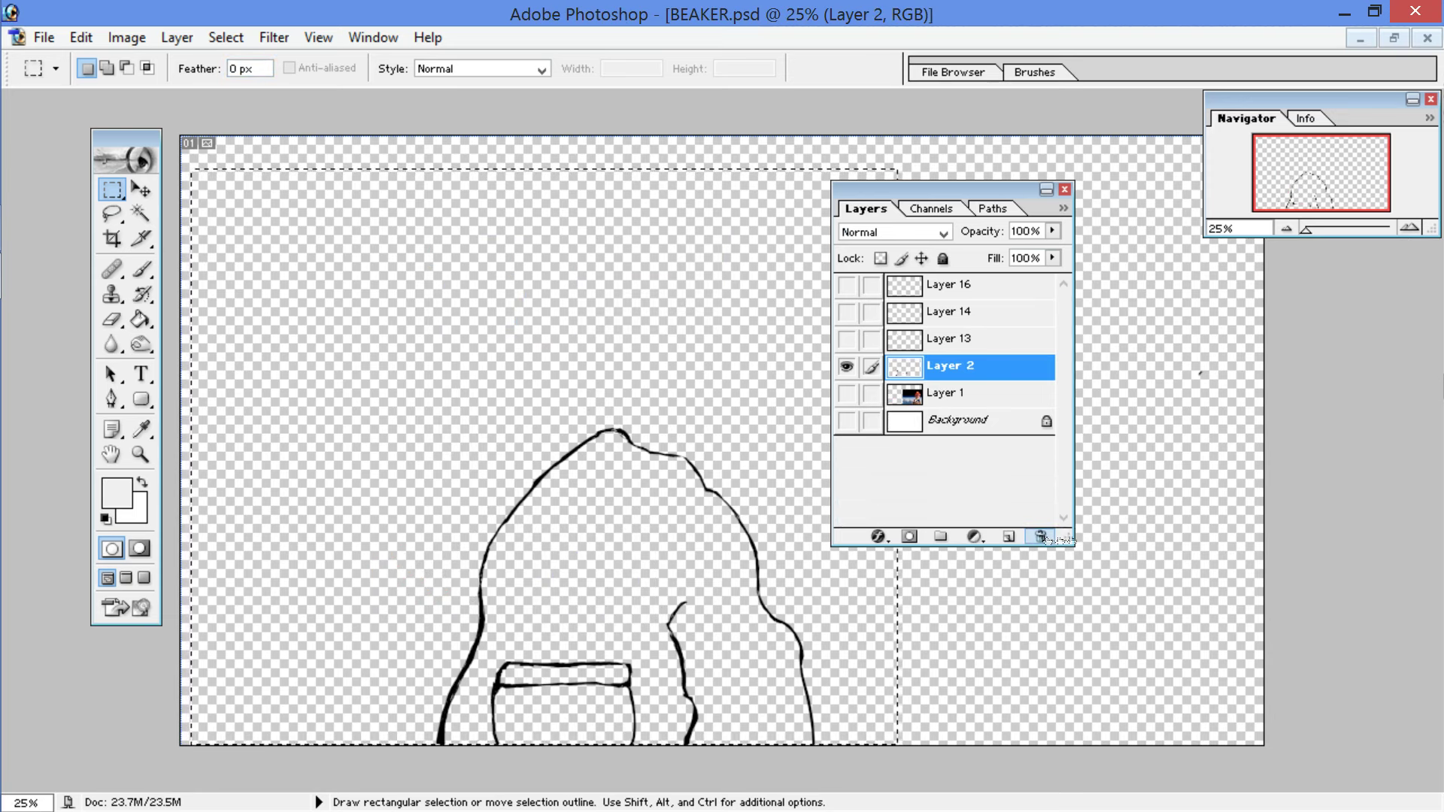
{"action": "left_click", "coordinate": [1040, 536]}
{"action": "left_click", "coordinate": [687, 355]}
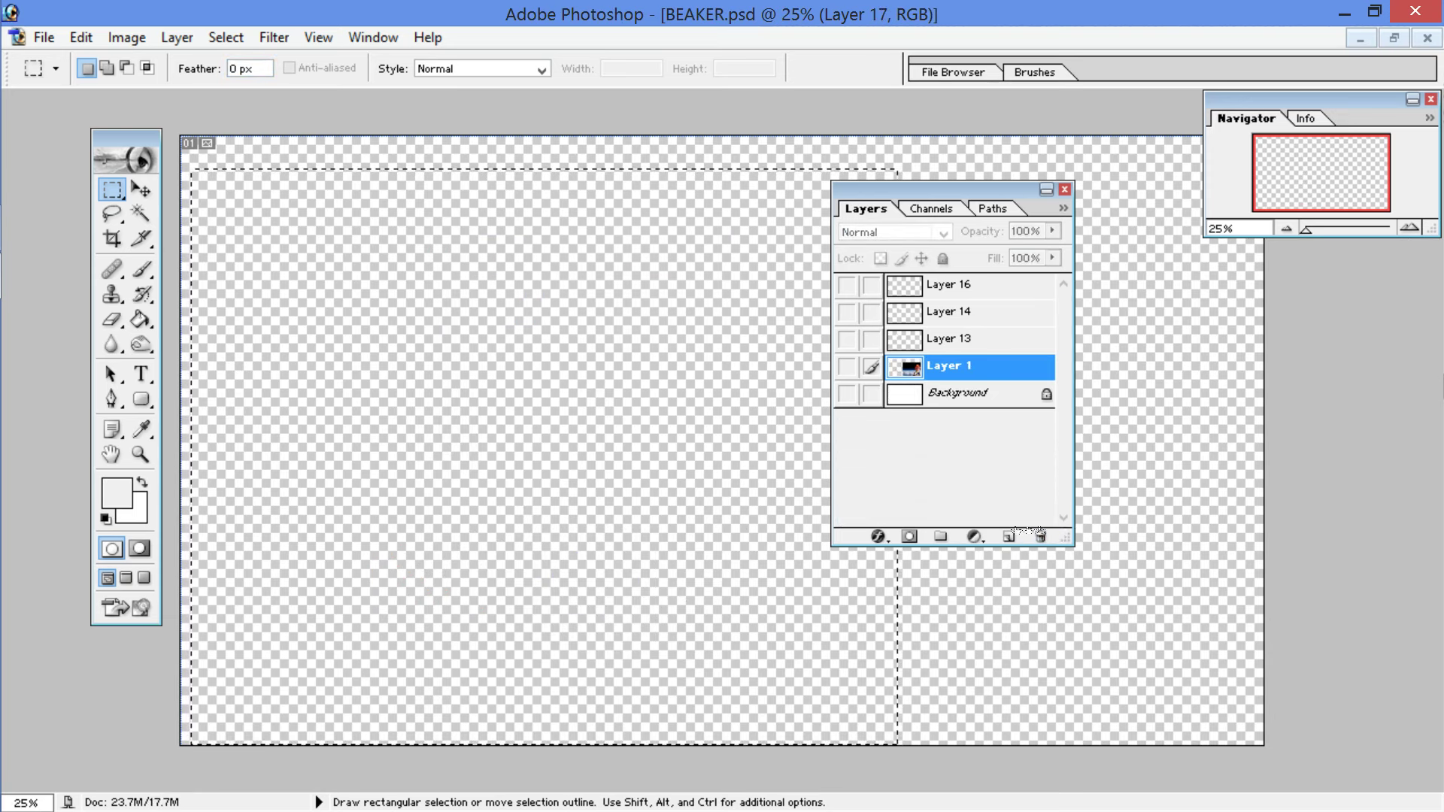
Step: Paste the merged drawing as a new layer and move it down to the canvas's bottom edge
{"action": "key", "text": "ctrl+v"}
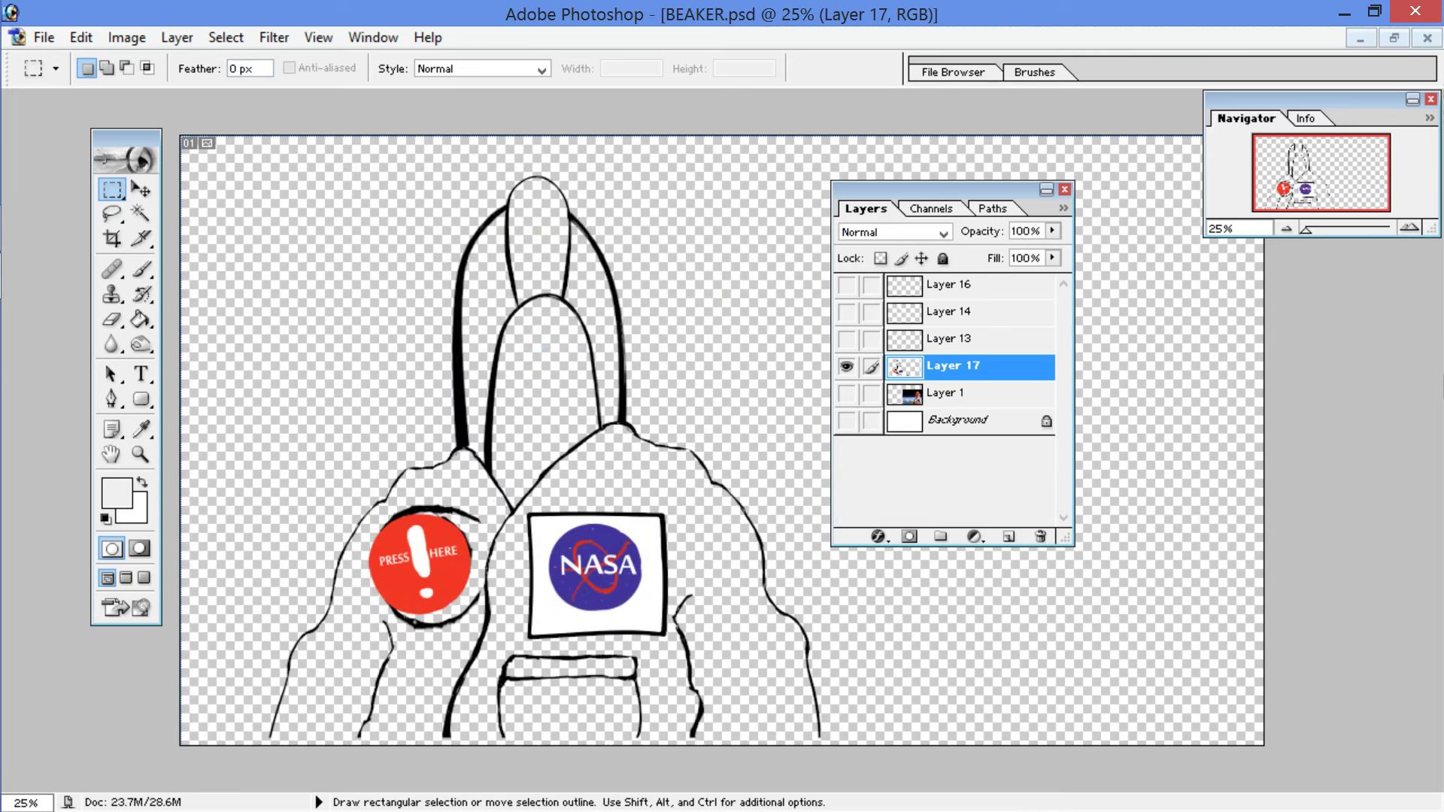
{"action": "left_click", "coordinate": [140, 189]}
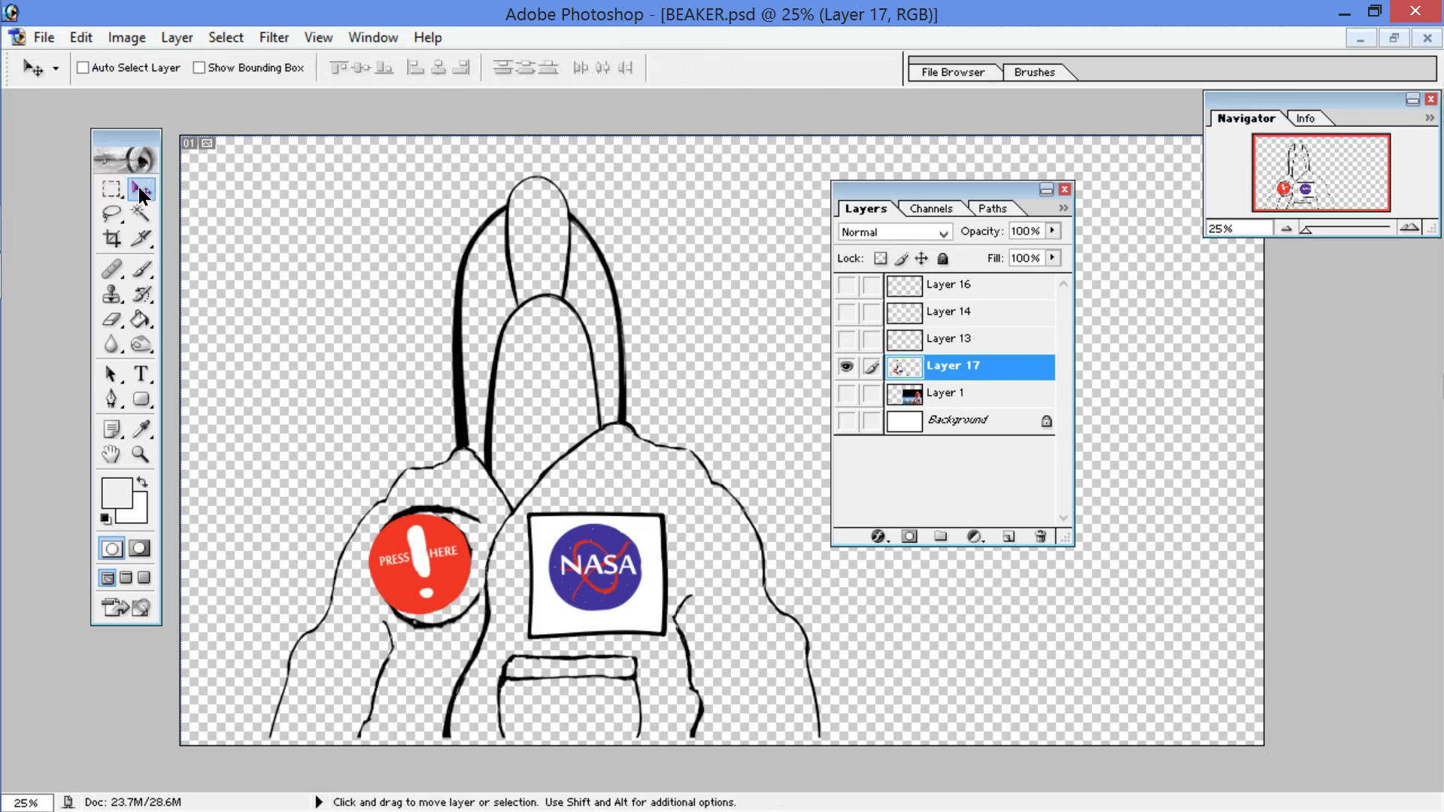
{"action": "mouse_move", "coordinate": [361, 223]}
{"action": "left_mouse_down"}
{"action": "mouse_move", "coordinate": [366, 243]}
{"action": "mouse_move", "coordinate": [362, 229]}
{"action": "left_mouse_up"}
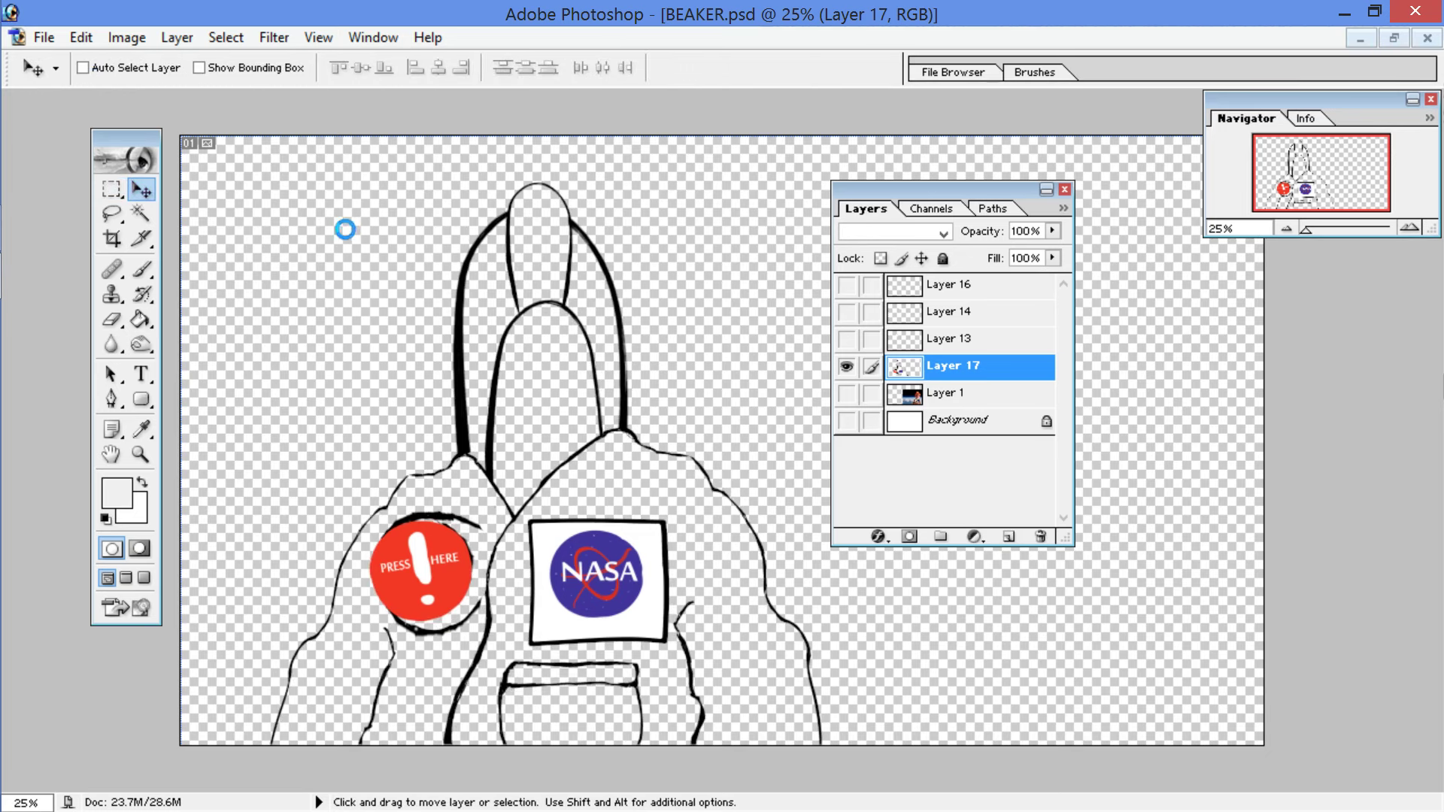
Step: Show the eyes on Layer 13 and Layer 14 and shift the Layer 17 drawing sideways so the nose sits between them
{"action": "left_click", "coordinate": [847, 338]}
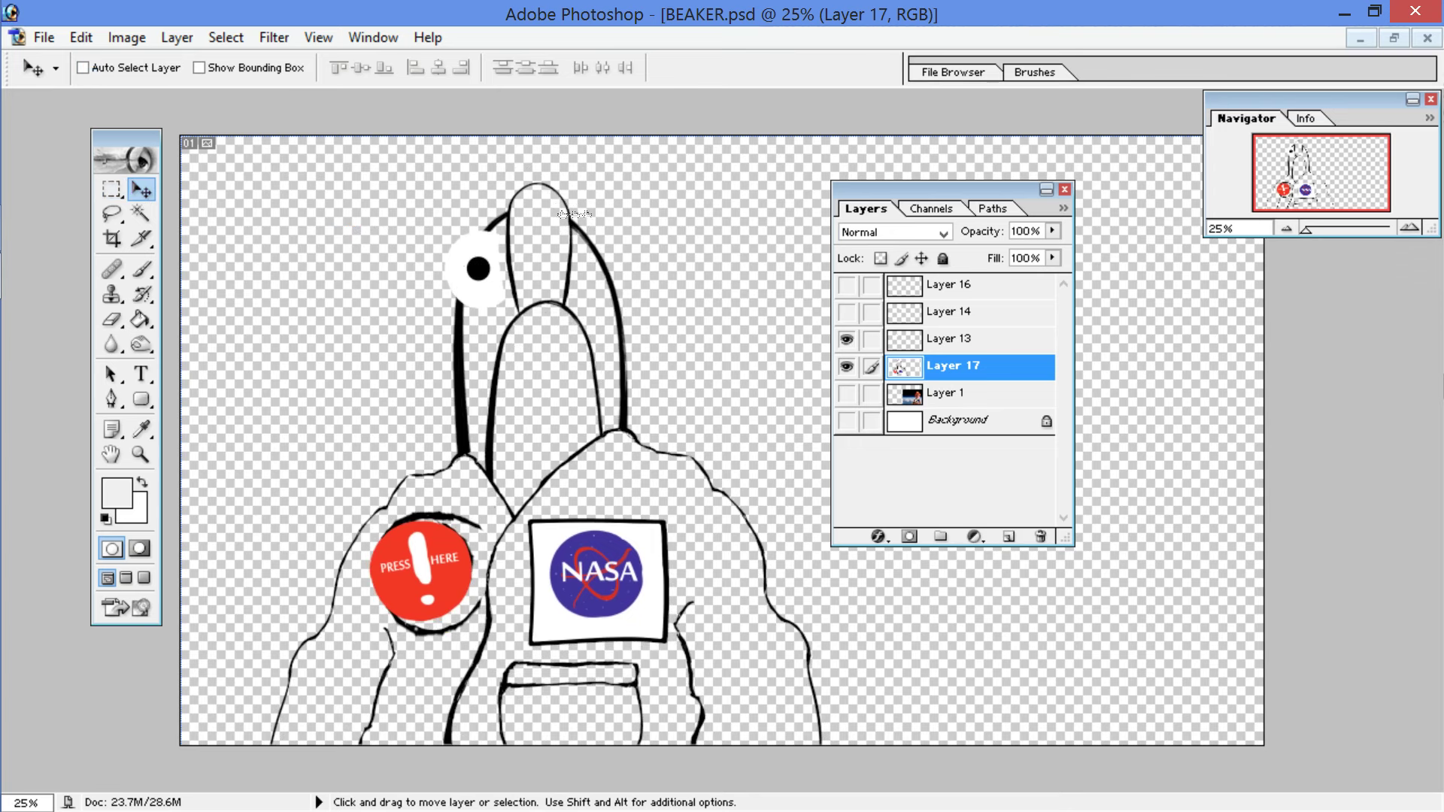
{"action": "left_click", "coordinate": [846, 311]}
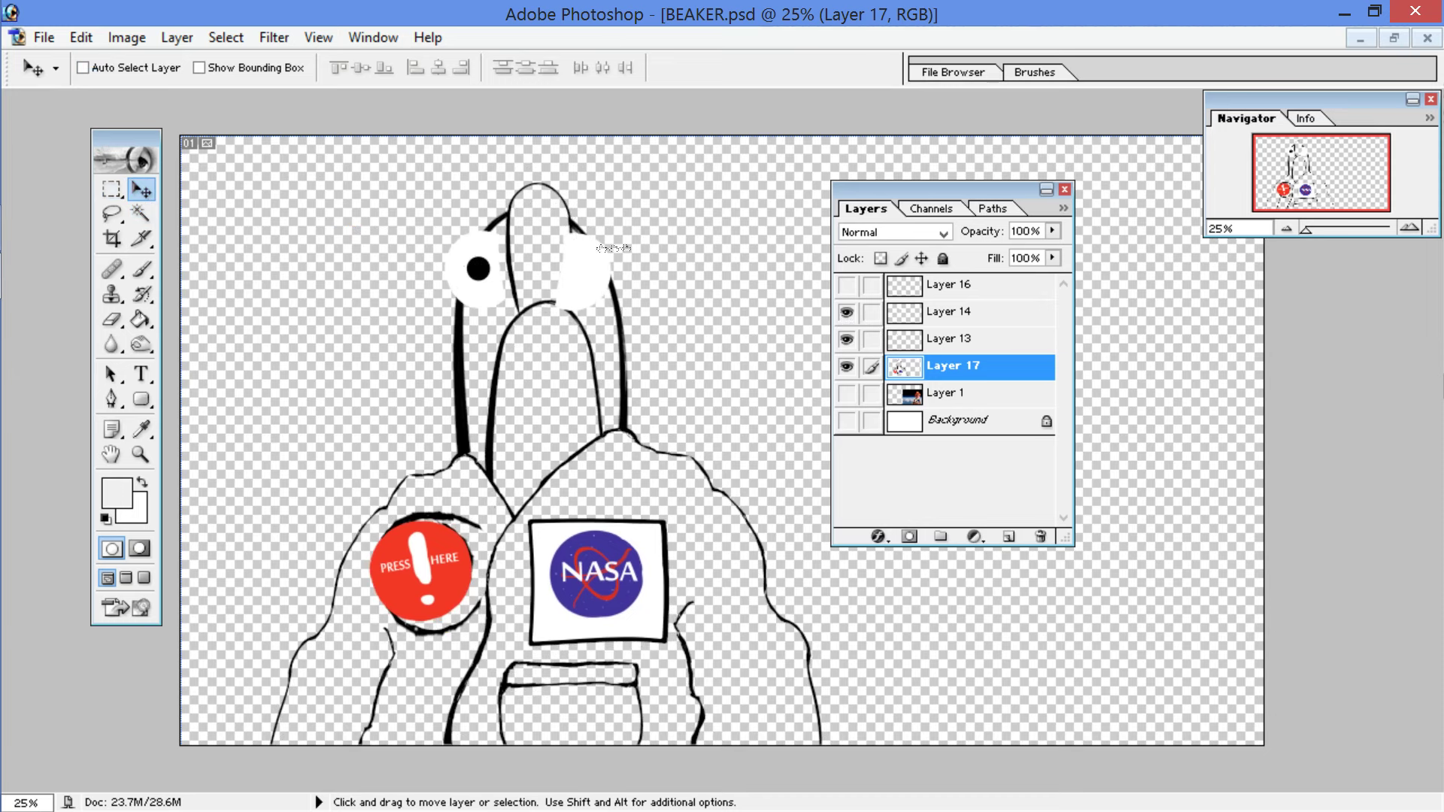
{"action": "left_click_drag", "start_coordinate": [602, 426], "coordinate": [590, 426]}
{"action": "key", "text": "Right"}
{"action": "key", "text": "Right"}
{"action": "key", "text": "Right"}
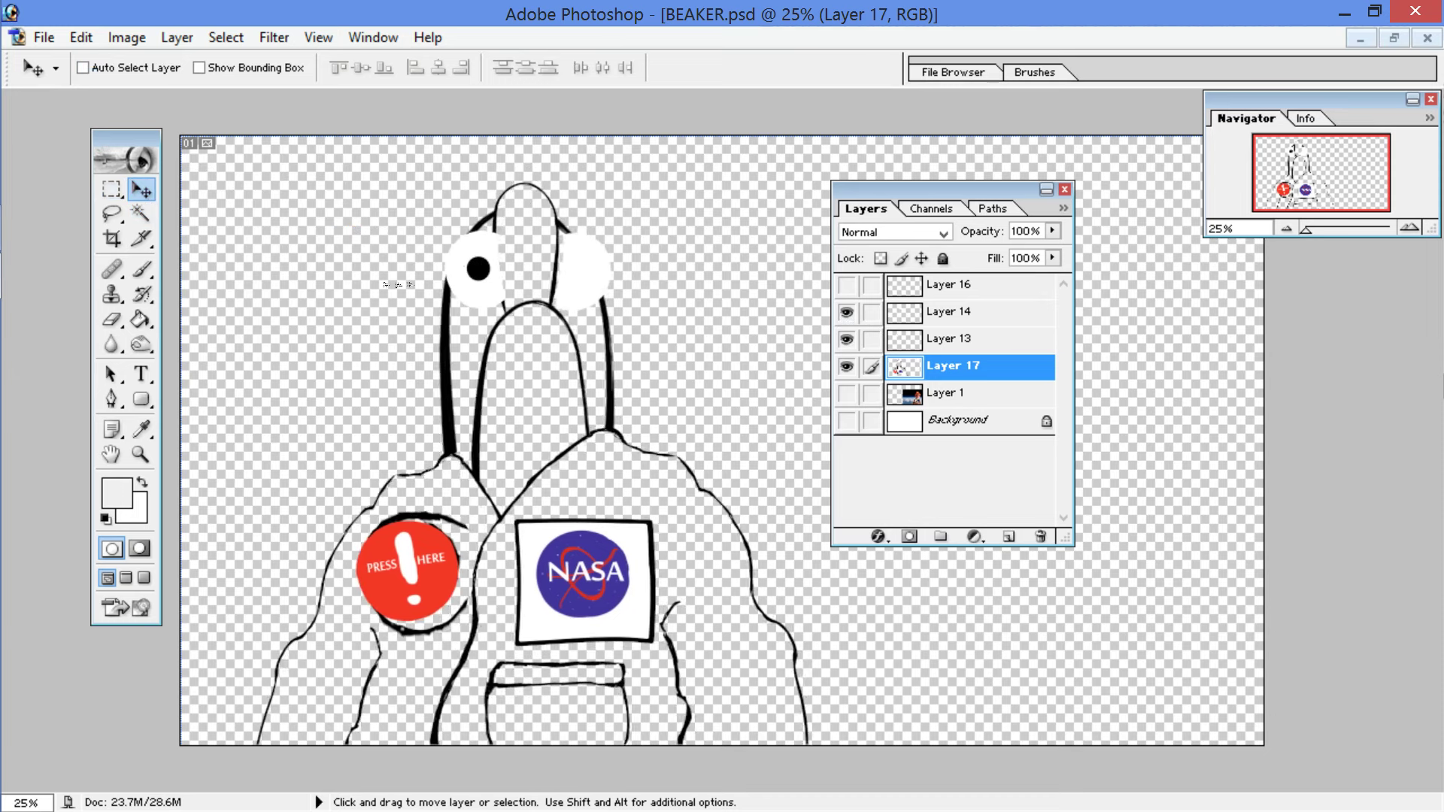
{"action": "left_click_drag", "start_coordinate": [400, 284], "coordinate": [401, 284]}
{"action": "key", "text": "Right"}
{"action": "key", "text": "Right"}
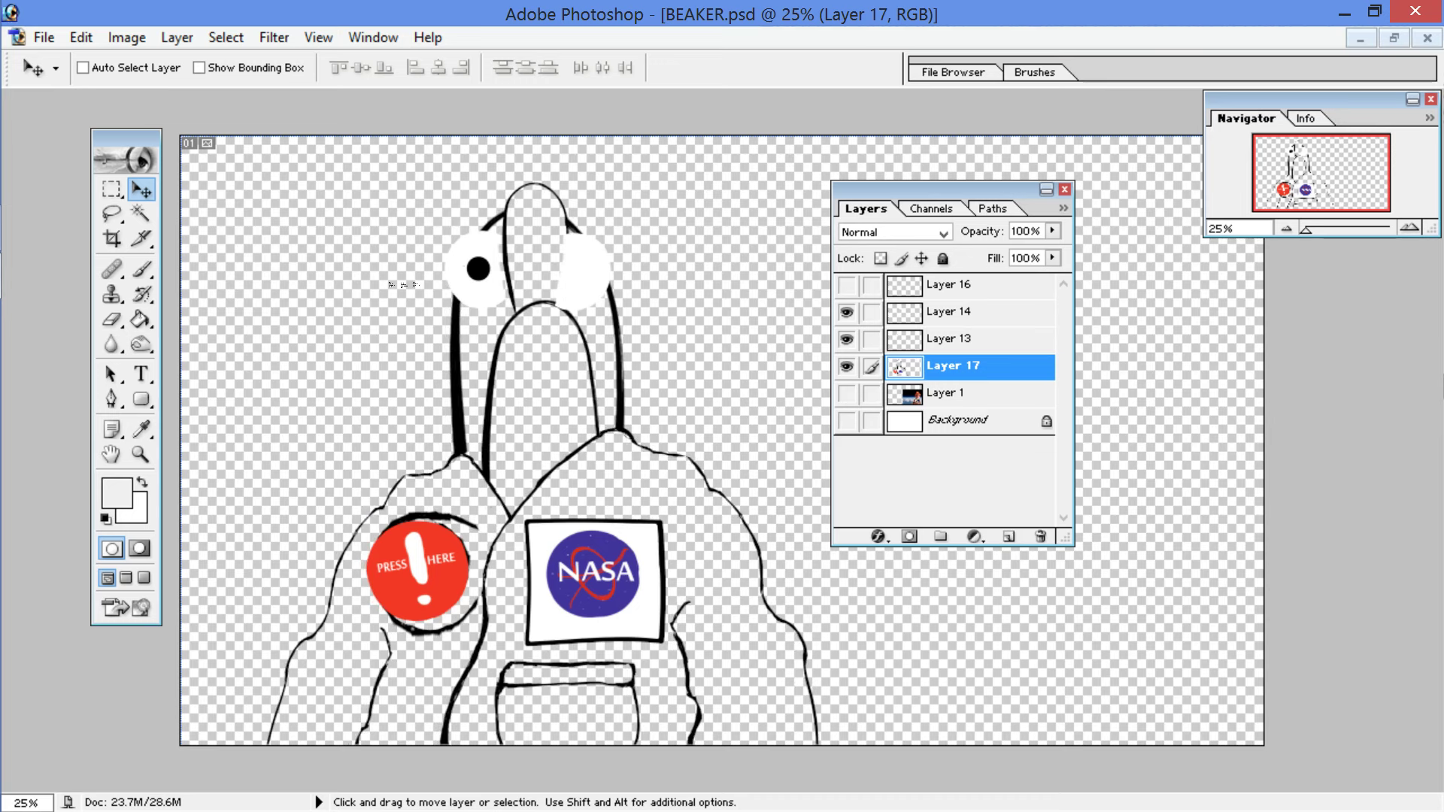
{"action": "key", "text": "Left"}
{"action": "key", "text": "Left"}
{"action": "key", "text": "Left"}
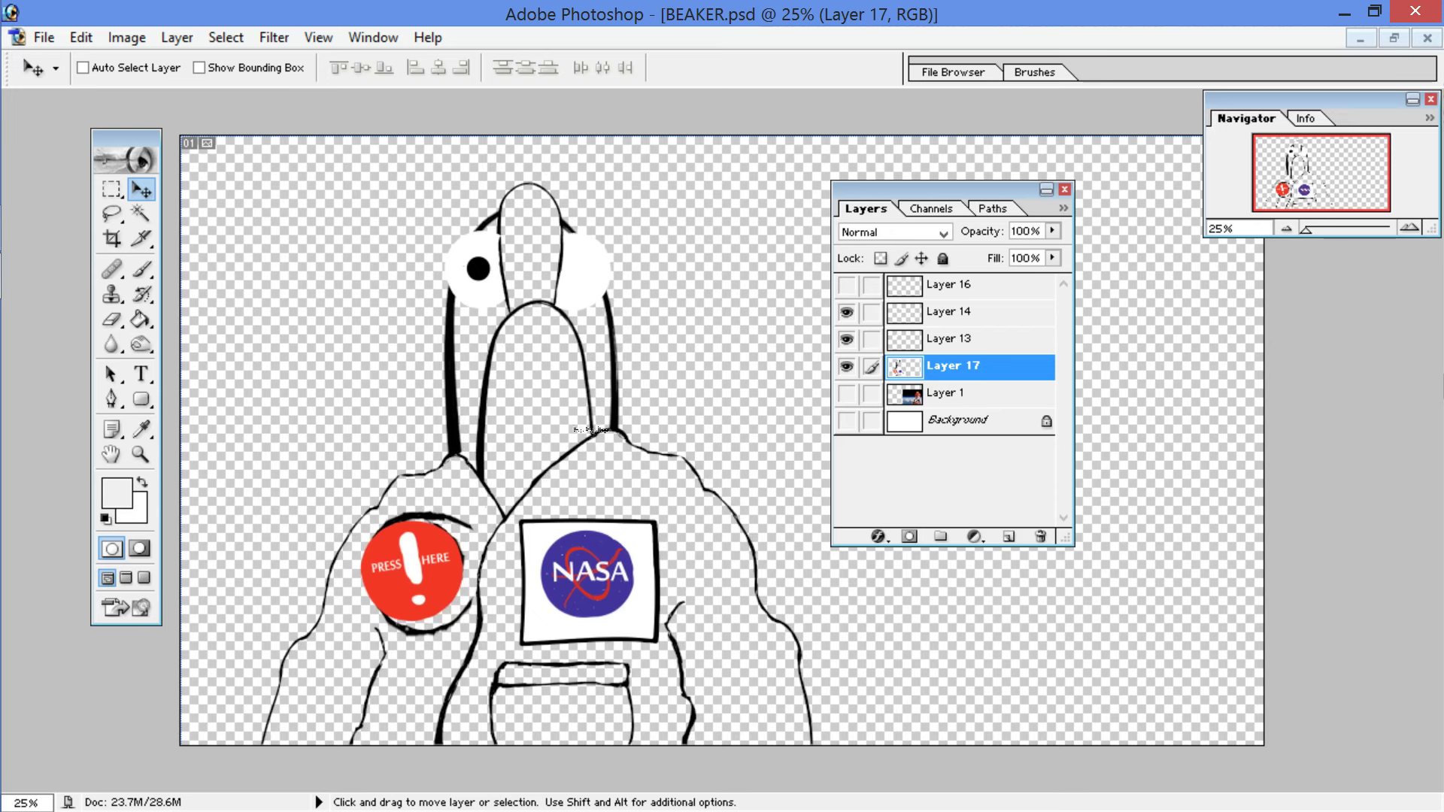
Step: Show the pupil on Layer 16 and make Layer 13 the active layer, keeping it visible
{"action": "left_click", "coordinate": [847, 339]}
{"action": "left_click", "coordinate": [848, 339]}
{"action": "left_click", "coordinate": [846, 285]}
{"action": "left_click", "coordinate": [951, 339]}
{"action": "left_click", "coordinate": [847, 339]}
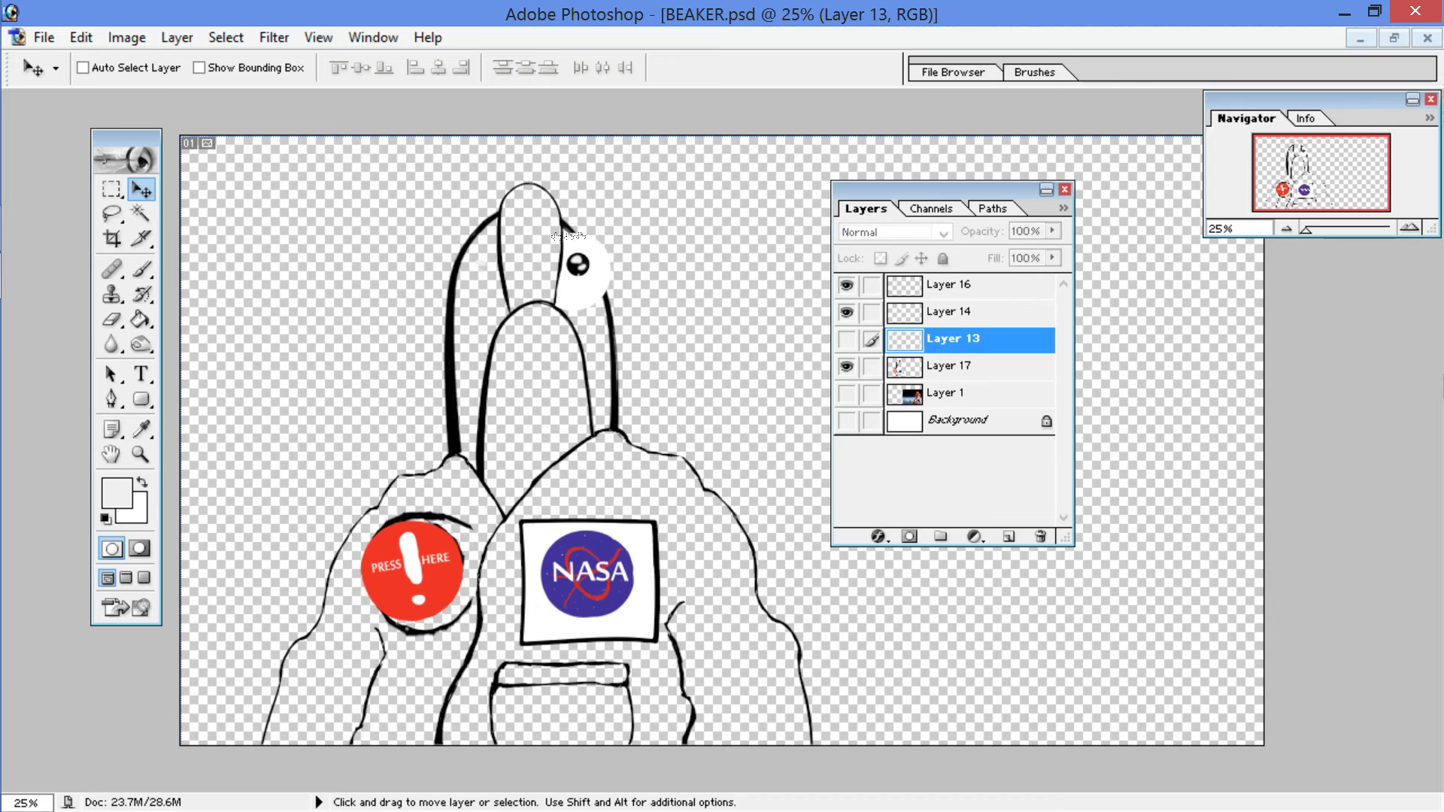
{"action": "left_click", "coordinate": [847, 340]}
Step: Try to erase the edge of the Layer 13 eye white where it overlaps the nose outline
{"action": "key", "text": "ctrl+plus"}
{"action": "key", "text": "ctrl+plus"}
{"action": "key", "text": "ctrl+plus"}
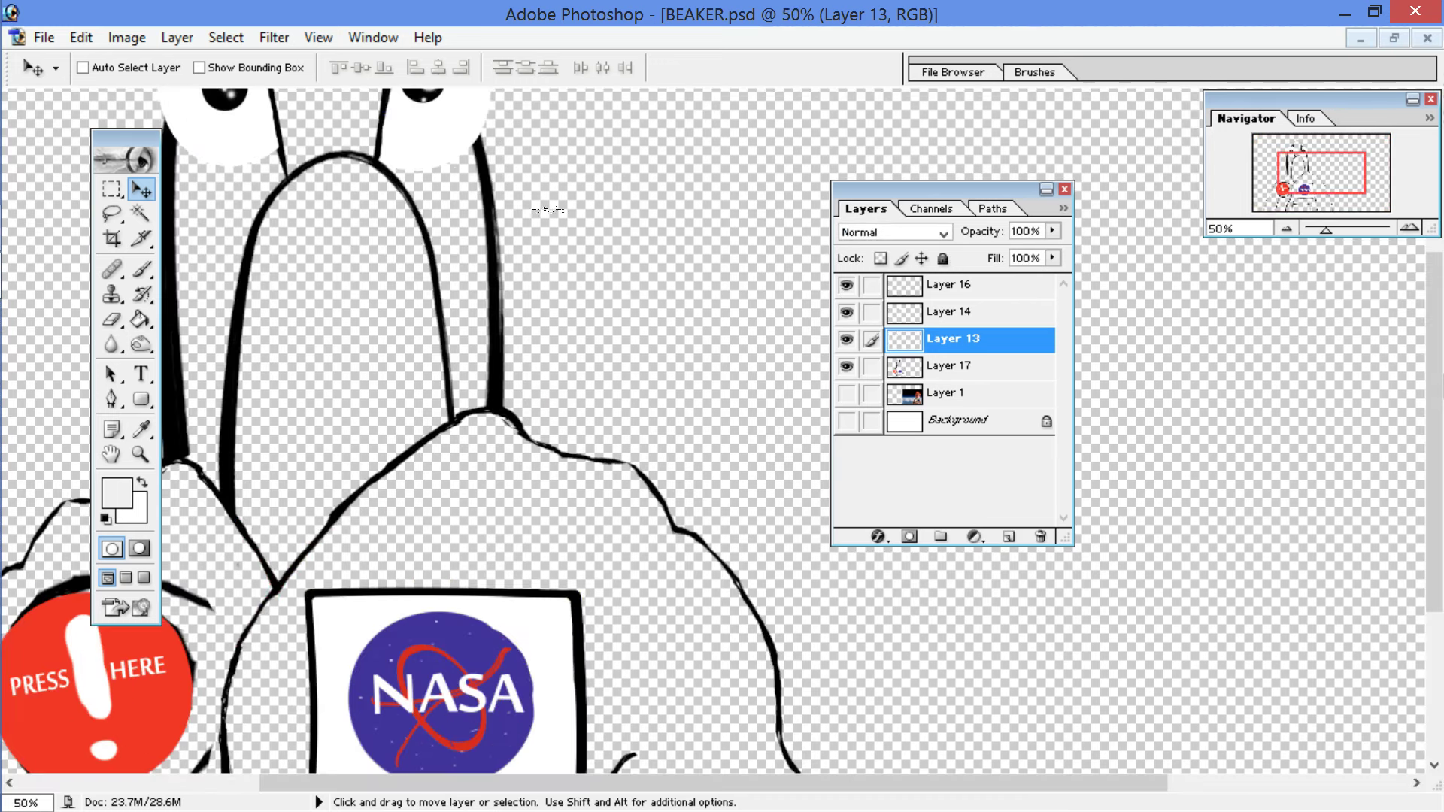
{"action": "key", "text": "space"}
{"action": "left_click_drag", "start_coordinate": [277, 174], "coordinate": [433, 492]}
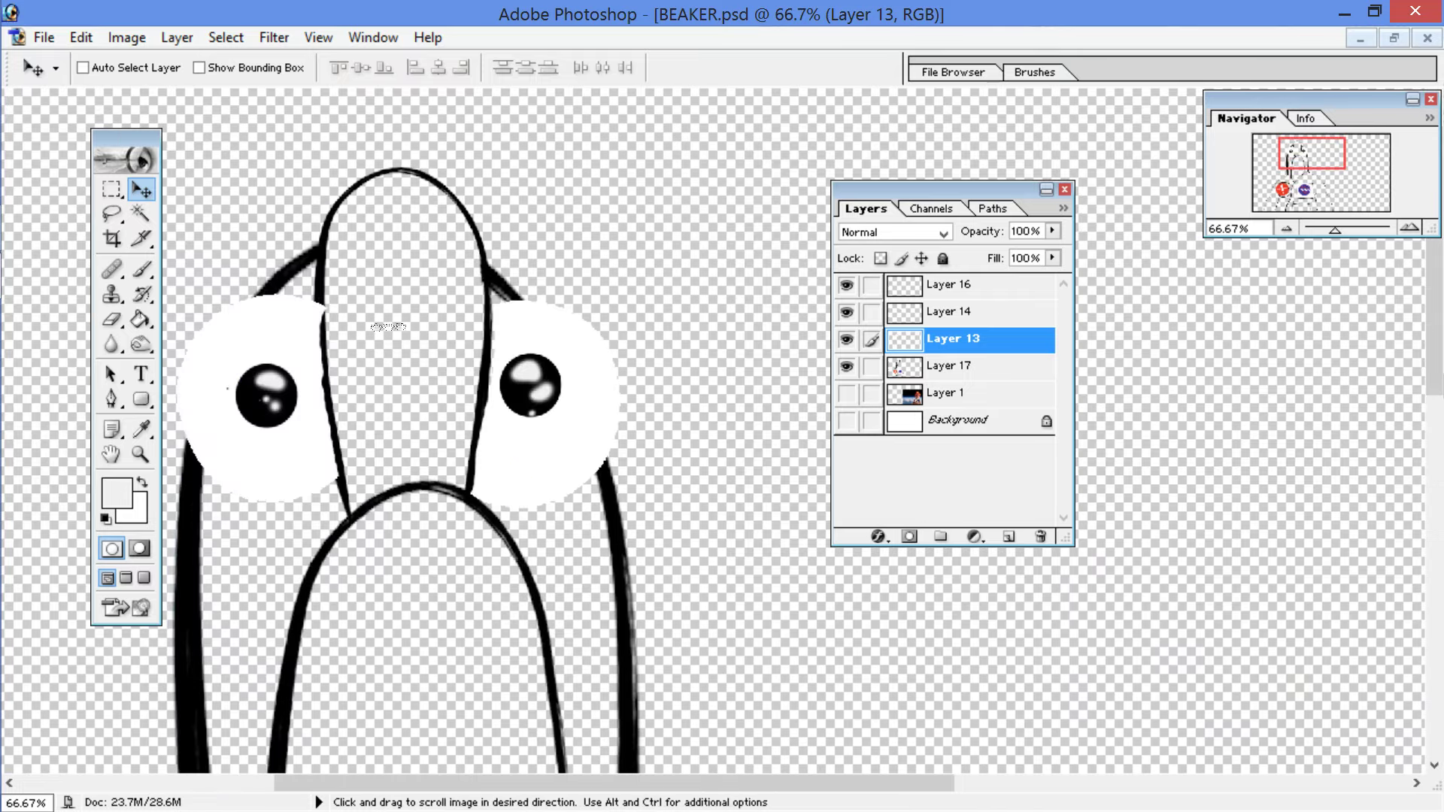
{"action": "key", "text": "r"}
{"action": "left_click", "coordinate": [113, 319]}
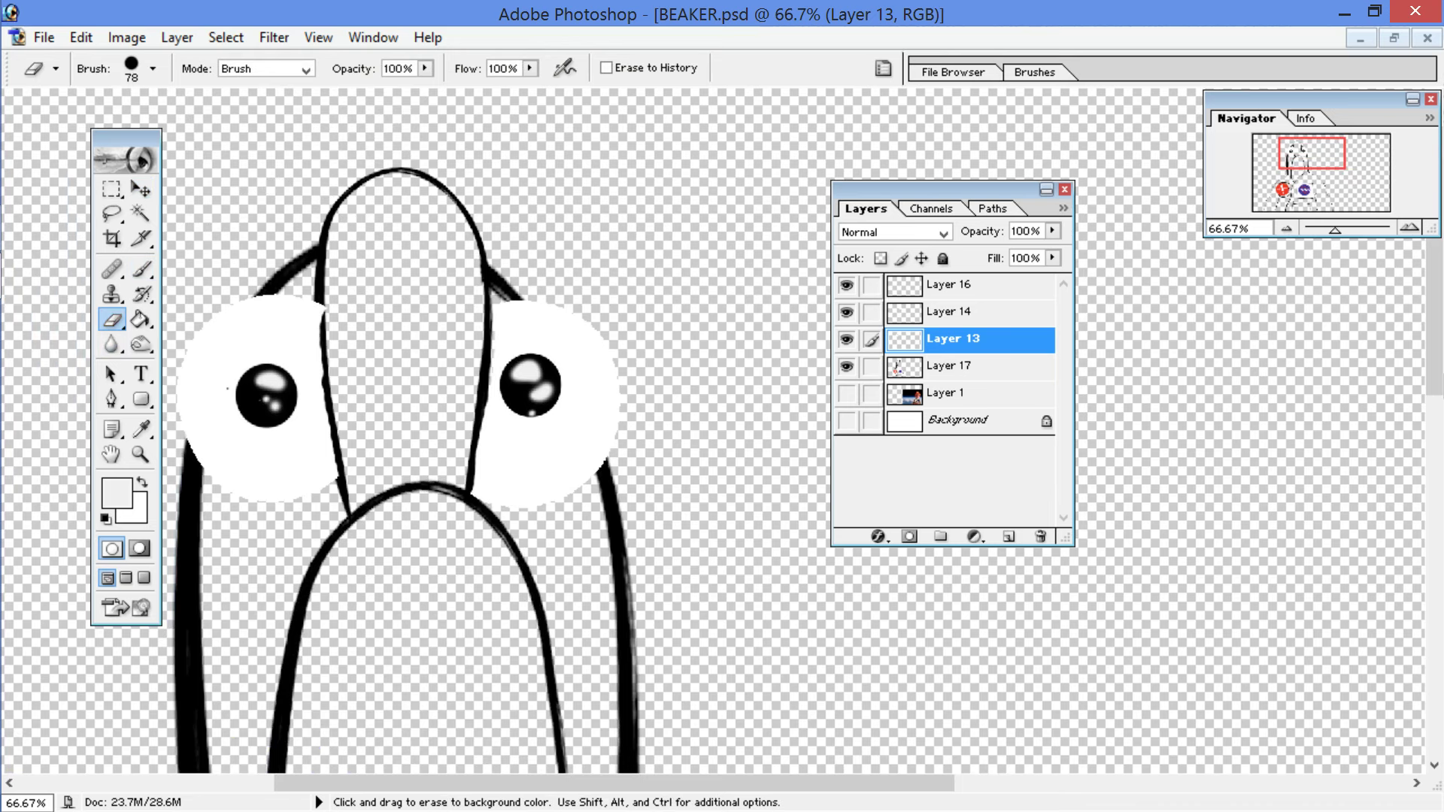
{"action": "left_click_drag", "start_coordinate": [320, 304], "coordinate": [316, 335]}
{"action": "key", "text": "shift"}
Step: Undo the eraser stroke on Layer 13 while keeping the drawing's position between the eyes
{"action": "left_click", "coordinate": [81, 37]}
{"action": "left_click", "coordinate": [94, 111]}
{"action": "left_click", "coordinate": [75, 37]}
{"action": "left_click", "coordinate": [121, 110]}
{"action": "left_click", "coordinate": [81, 36]}
{"action": "left_click", "coordinate": [94, 111]}
{"action": "left_click", "coordinate": [81, 36]}
{"action": "left_click", "coordinate": [120, 110]}
{"action": "key", "text": "ctrl+alt+z"}
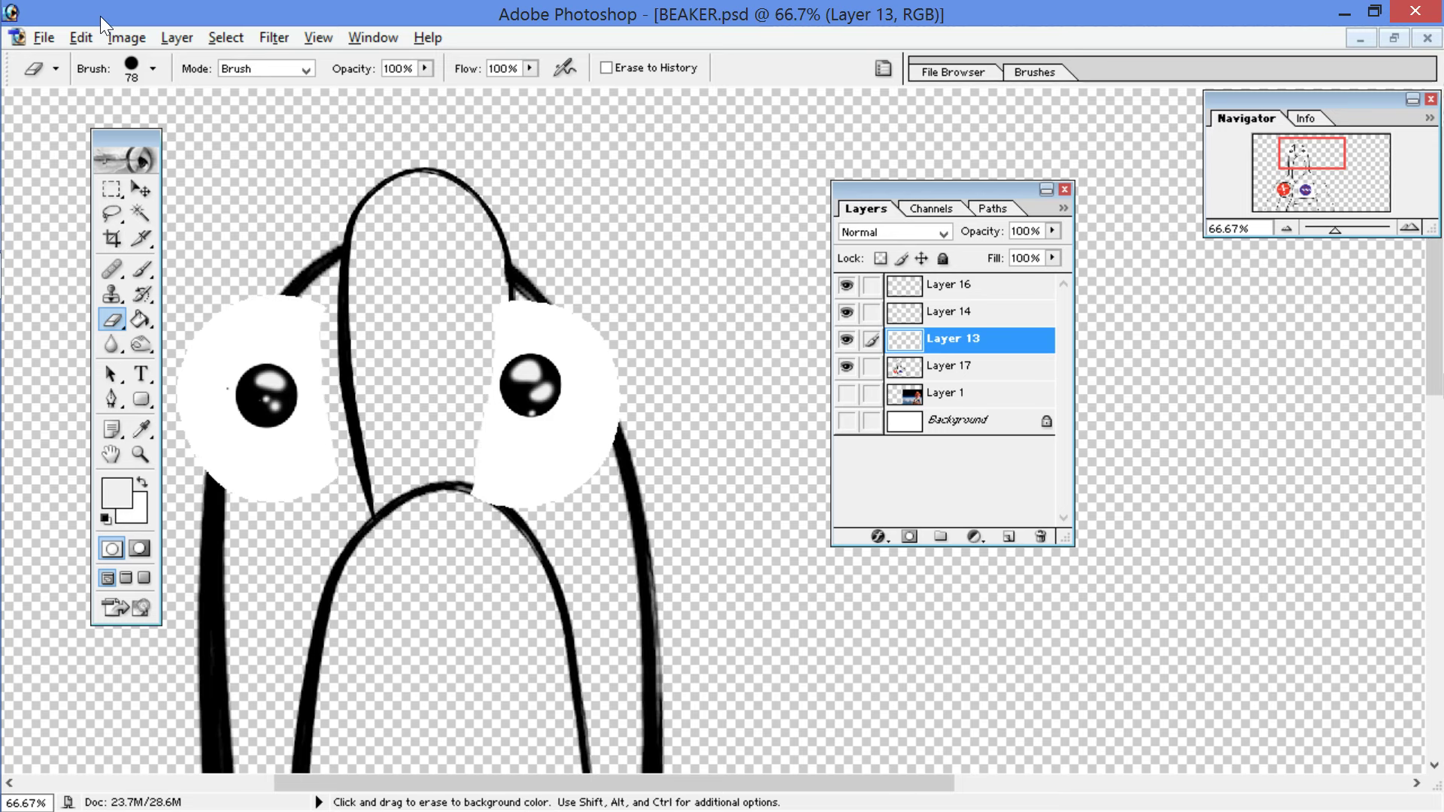
{"action": "key", "text": "ctrl+alt+z"}
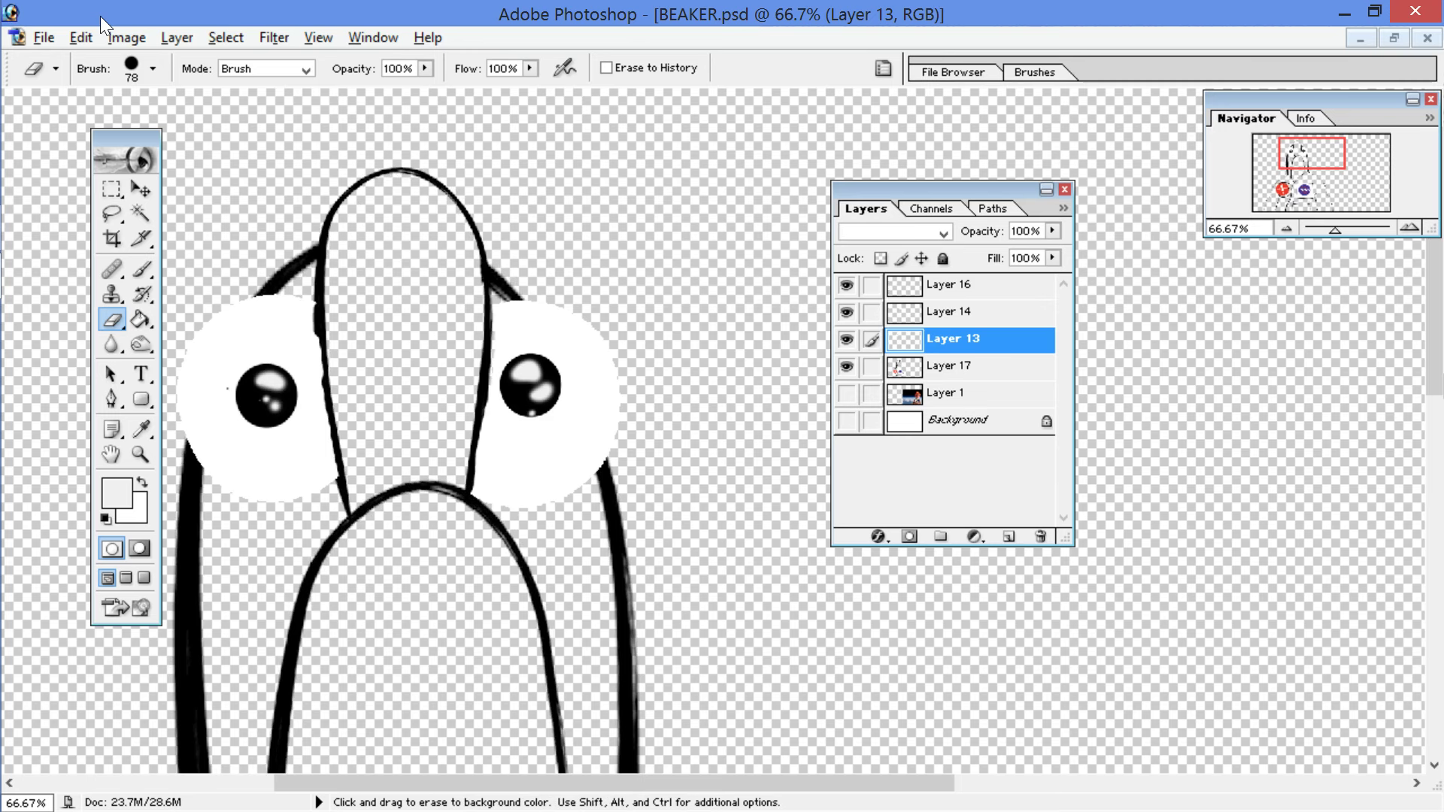
{"action": "key", "text": "ctrl+alt+z"}
Step: Select Layer 17 with the Move tool and shift the line art slightly to the right behind the eyes
{"action": "key", "text": "v"}
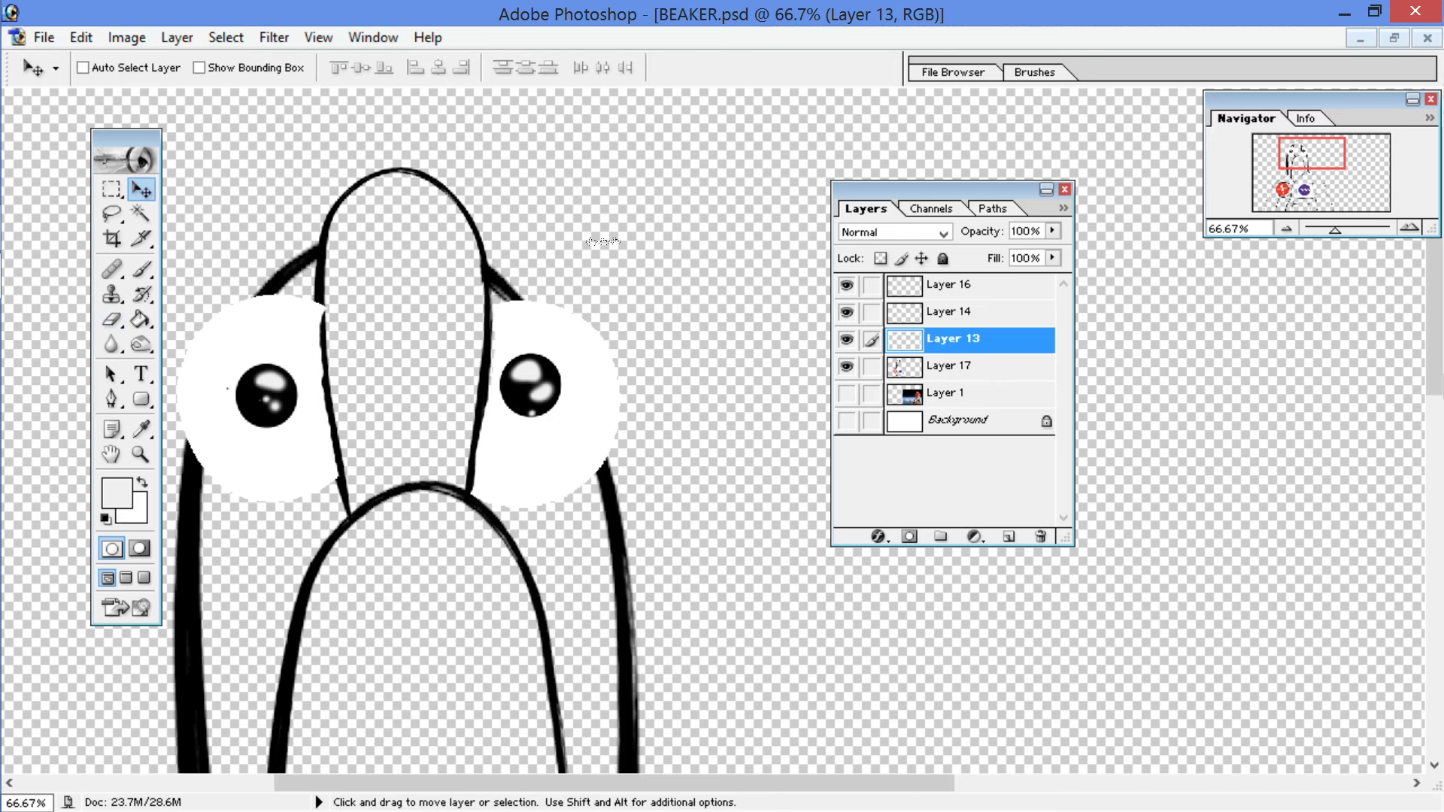
{"action": "left_click", "coordinate": [921, 369]}
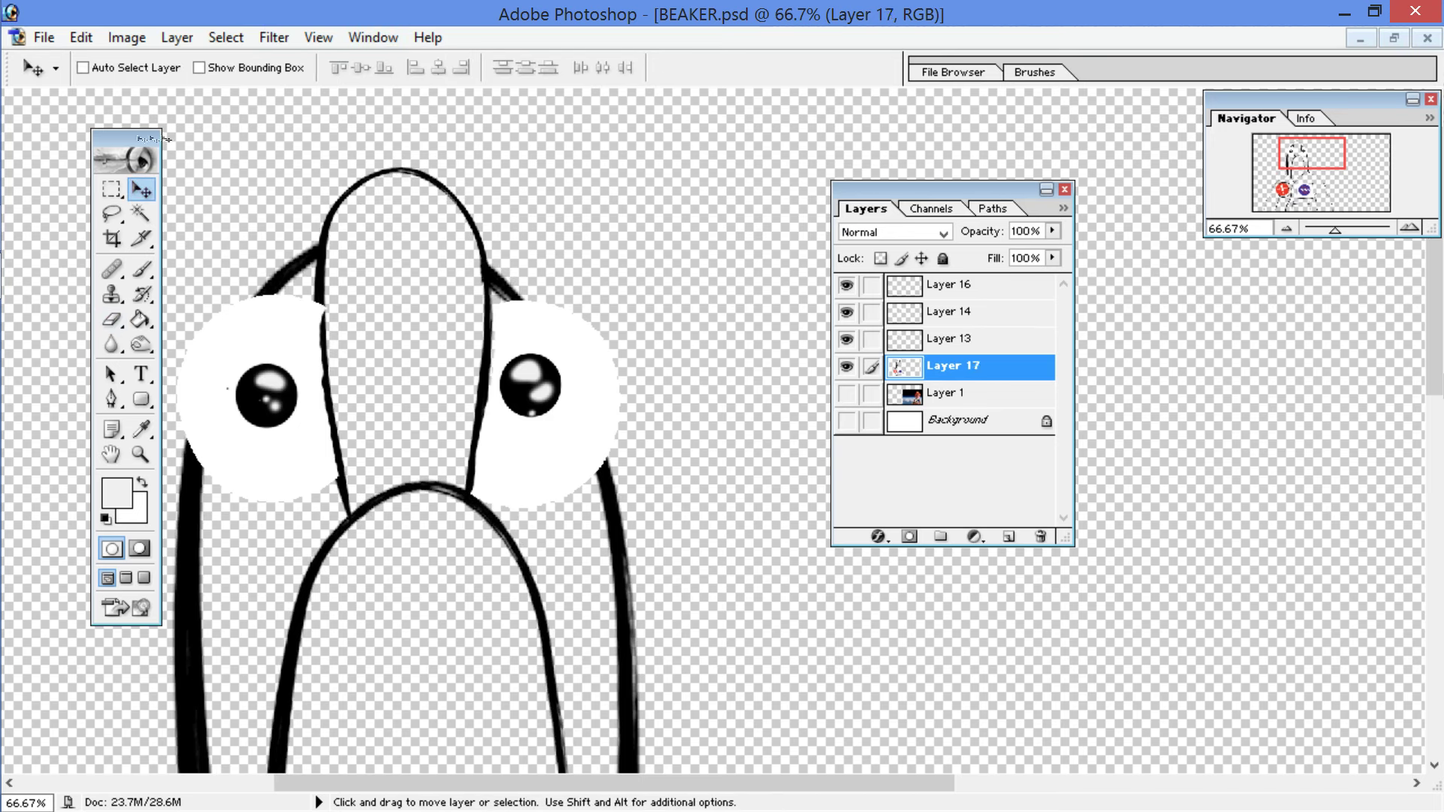
{"action": "left_click_drag", "start_coordinate": [293, 213], "coordinate": [306, 198]}
{"action": "key", "text": "shift+Up"}
{"action": "key", "text": "shift+Up"}
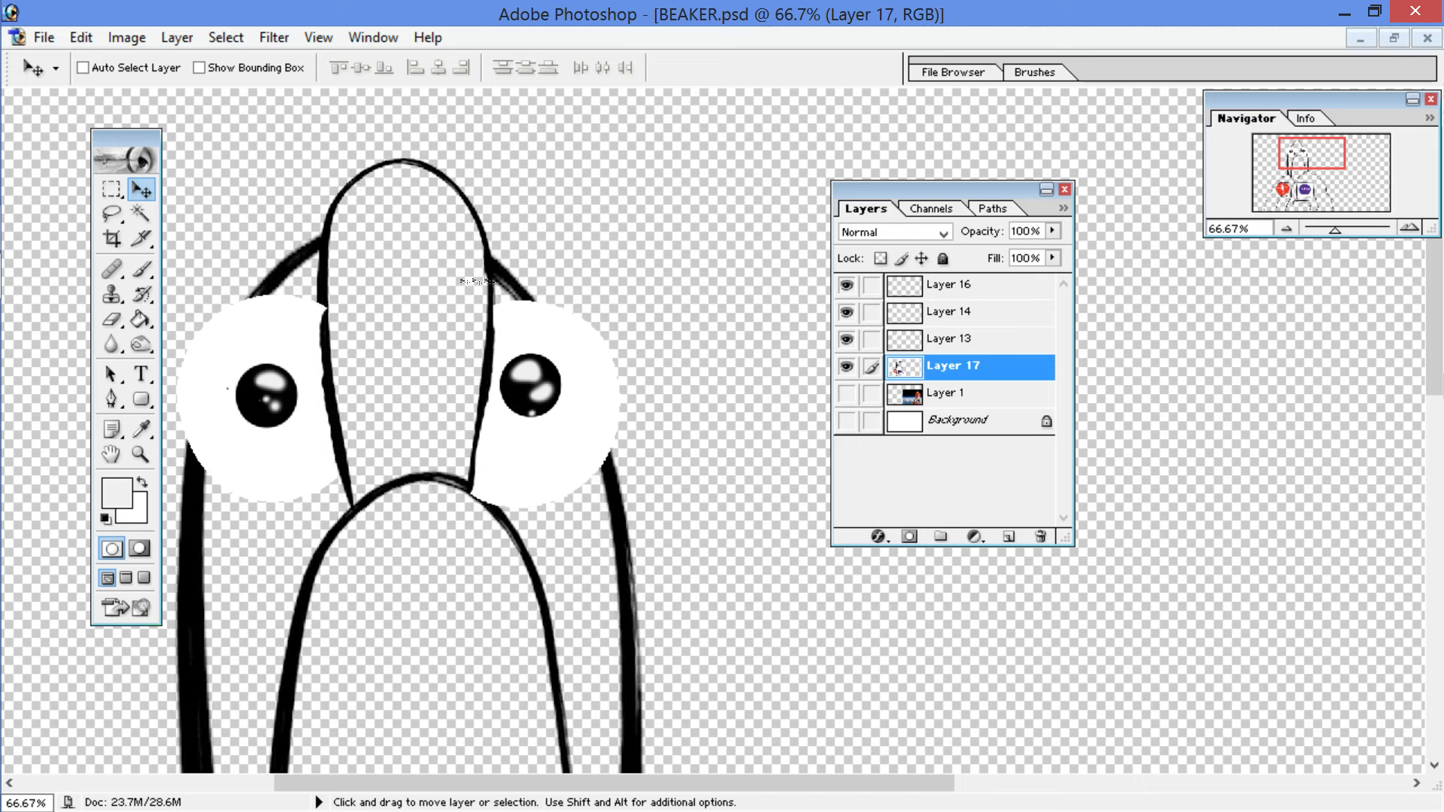
{"action": "mouse_move", "coordinate": [303, 191]}
{"action": "left_mouse_down"}
{"action": "mouse_move", "coordinate": [294, 207]}
{"action": "mouse_move", "coordinate": [302, 192]}
{"action": "left_mouse_up"}
{"action": "key", "text": "ctrl+z"}
{"action": "key", "text": "ctrl+z"}
{"action": "key", "text": "ctrl+z"}
{"action": "key", "text": "ctrl+z"}
{"action": "key", "text": "ctrl+z"}
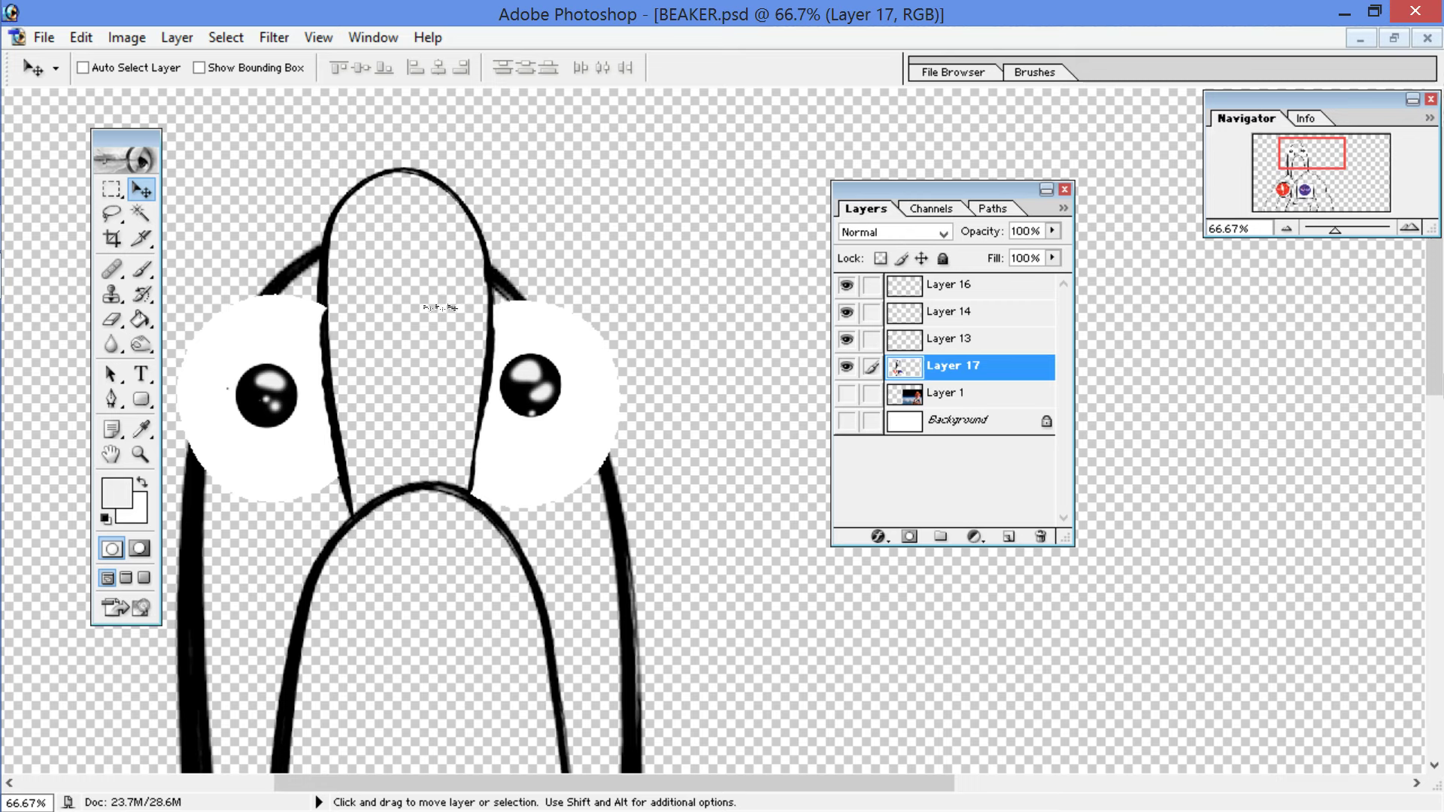
Step: Move the Layer 17 line art slightly down and fine-tune how the nose outline fits between the eyes
{"action": "left_click_drag", "start_coordinate": [422, 310], "coordinate": [424, 320]}
{"action": "key", "text": "ctrl+z"}
{"action": "key", "text": "ctrl+z"}
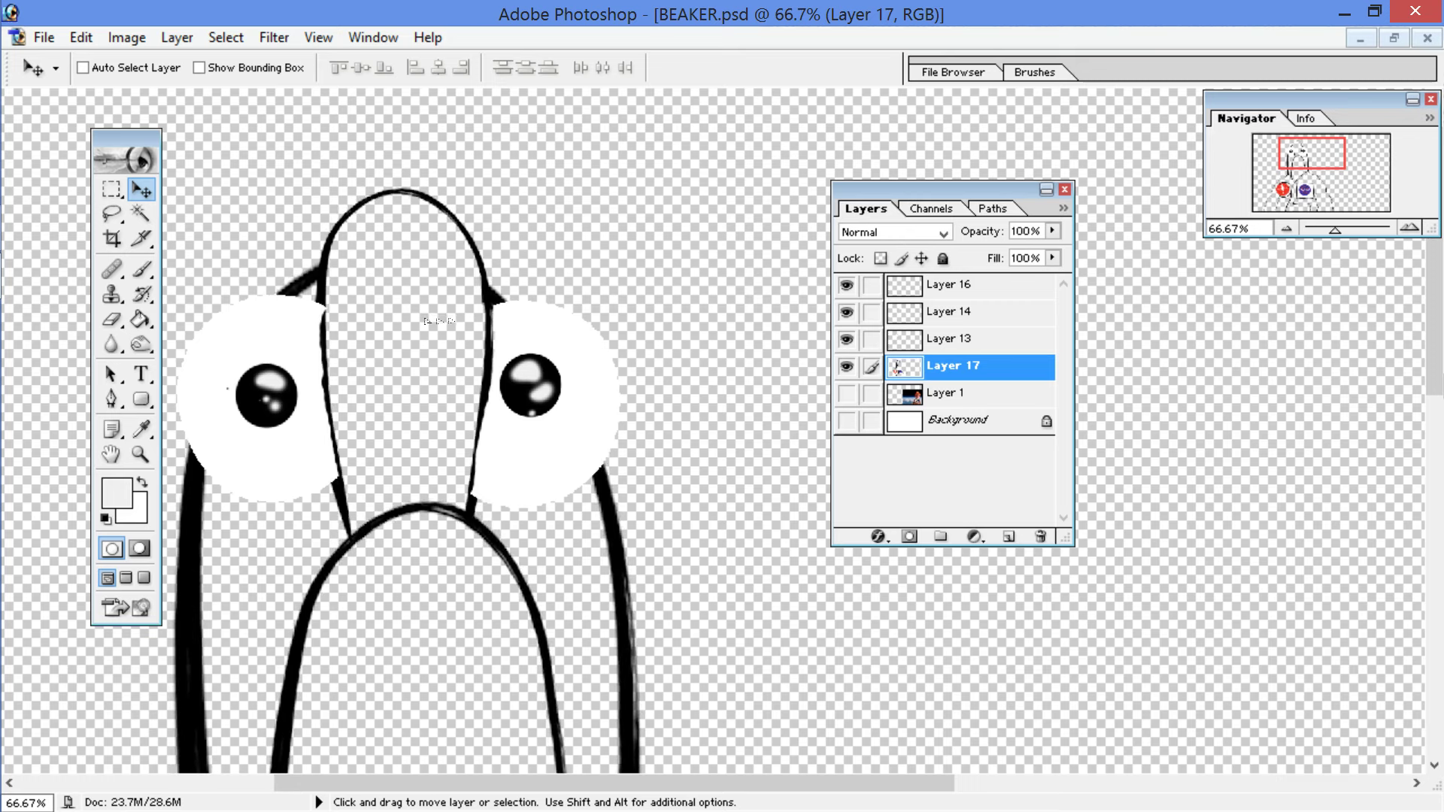
{"action": "key", "text": "ctrl+z"}
{"action": "key", "text": "ctrl+z"}
{"action": "key", "text": "ctrl+z"}
{"action": "key", "text": "ctrl+z"}
{"action": "key", "text": "ctrl+z"}
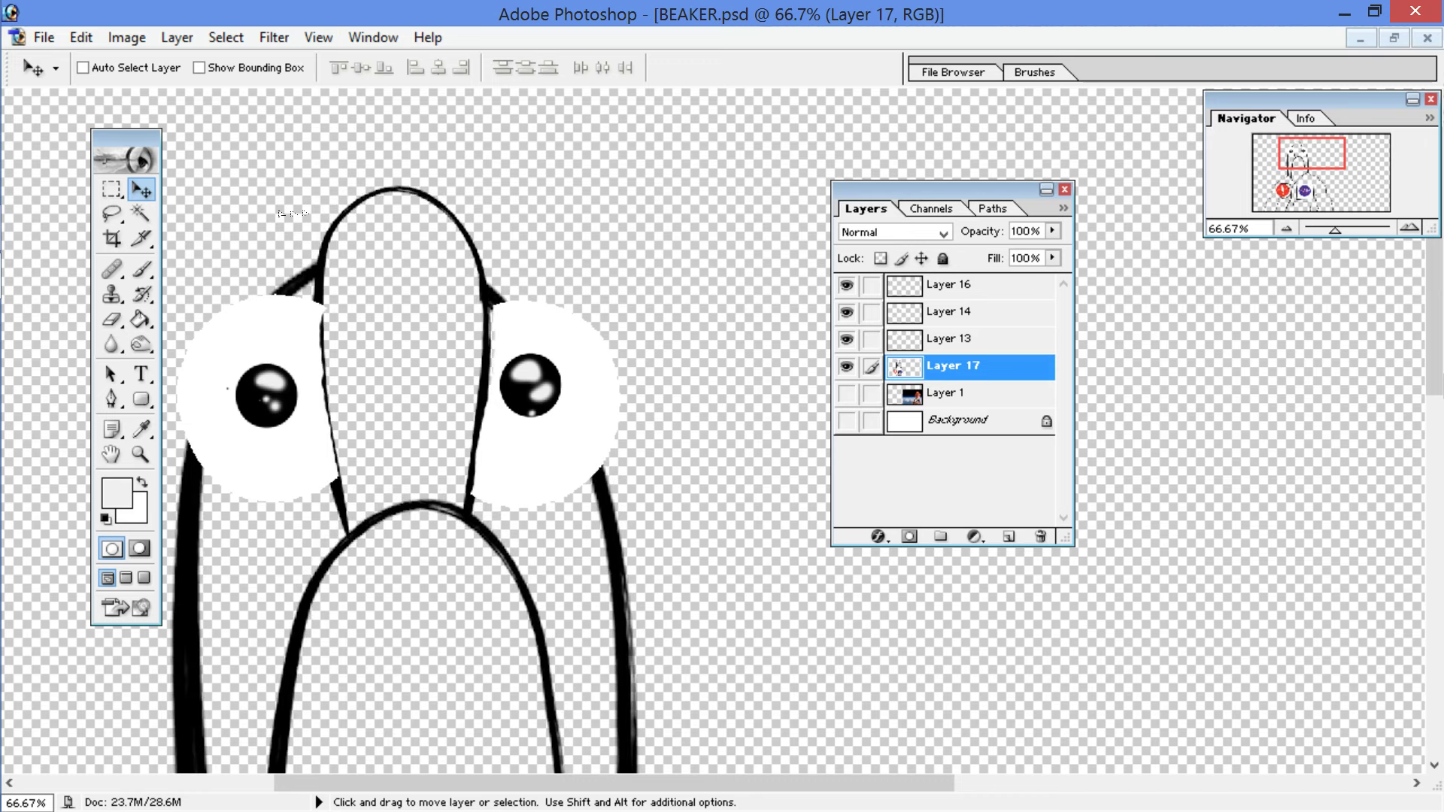
{"action": "key", "text": "ctrl+z"}
{"action": "key", "text": "ctrl+z"}
{"action": "key", "text": "ctrl+z"}
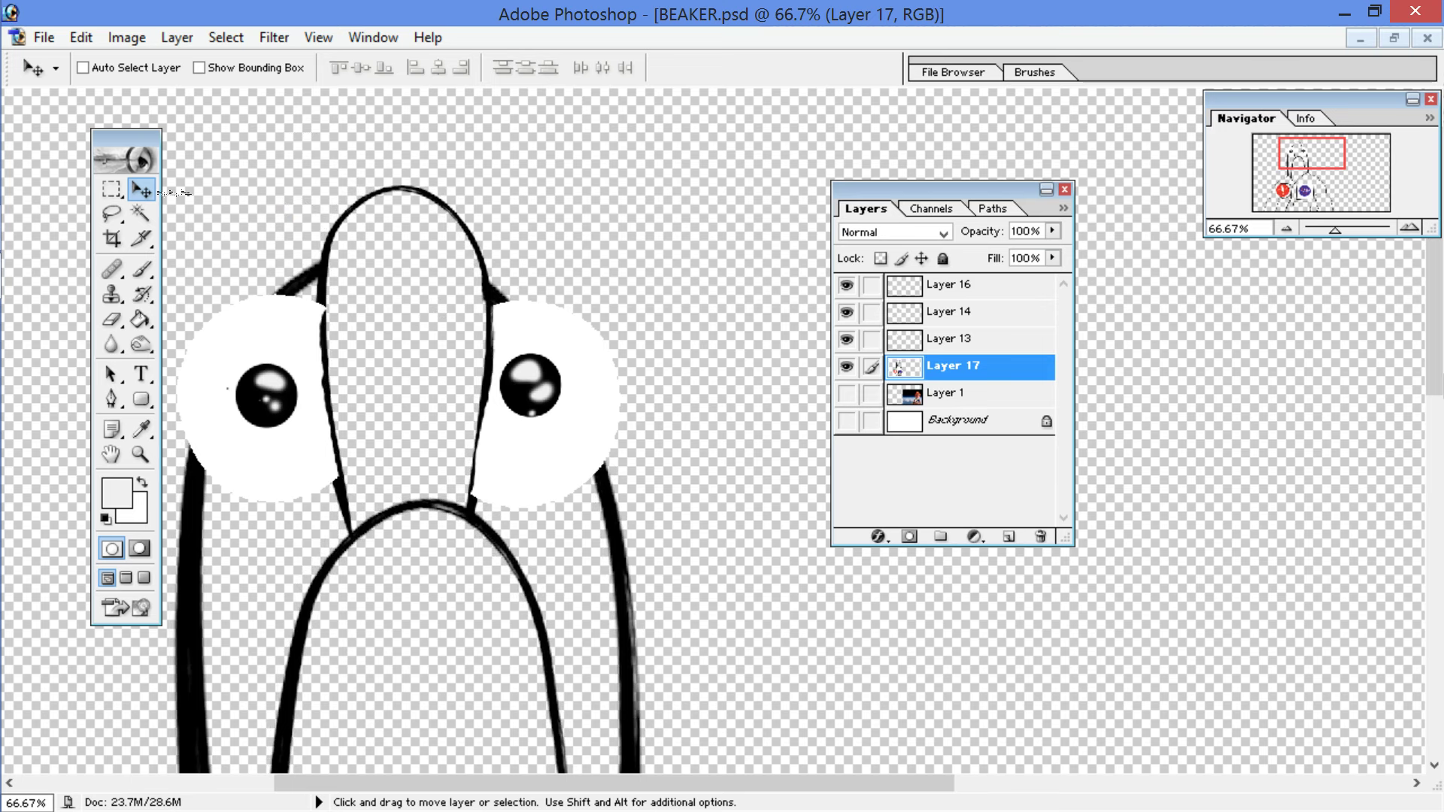
Step: Erase the inner edges of the Layer 13 and Layer 14 eye whites over the nose outline using a 39 px eraser
{"action": "left_click", "coordinate": [898, 342]}
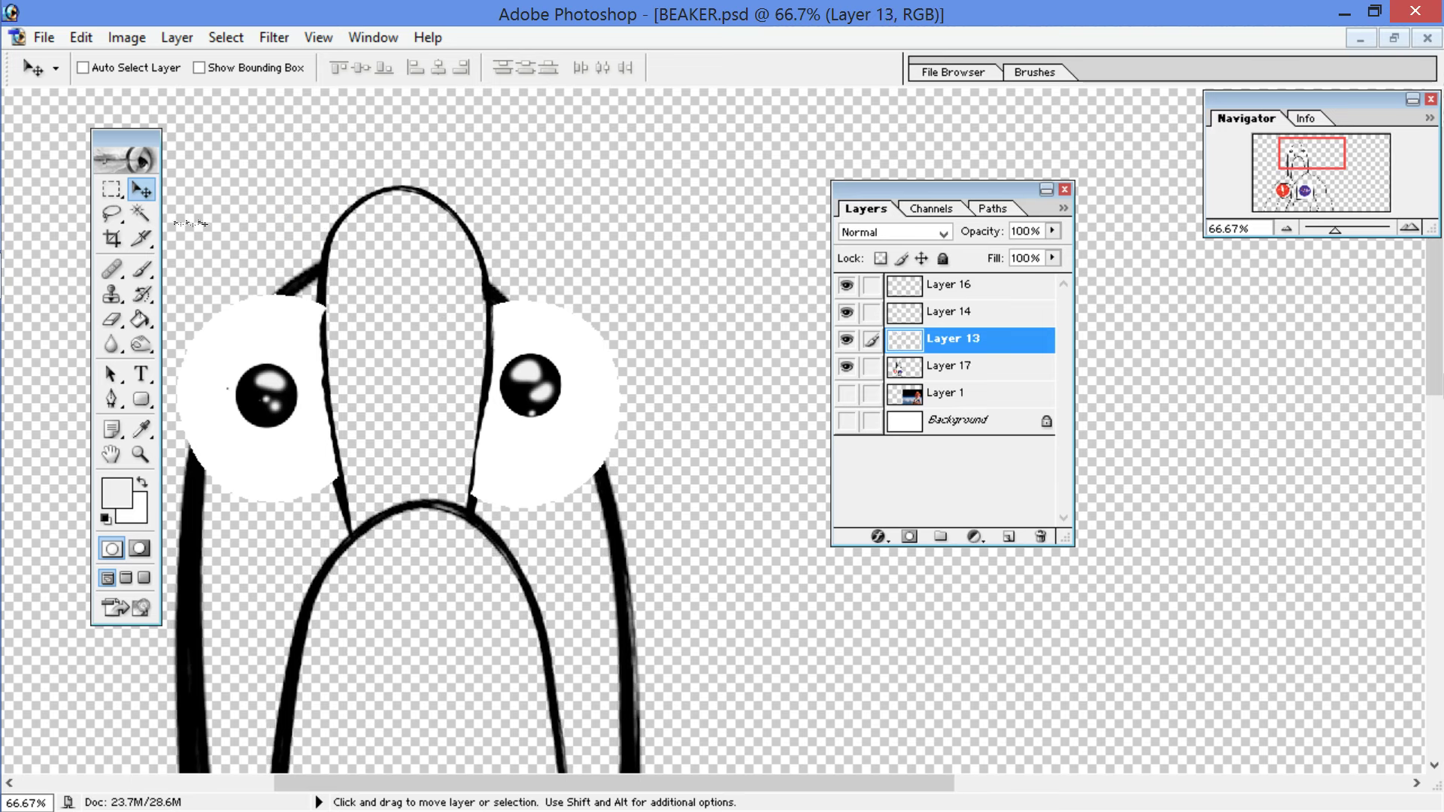
{"action": "key", "text": "e"}
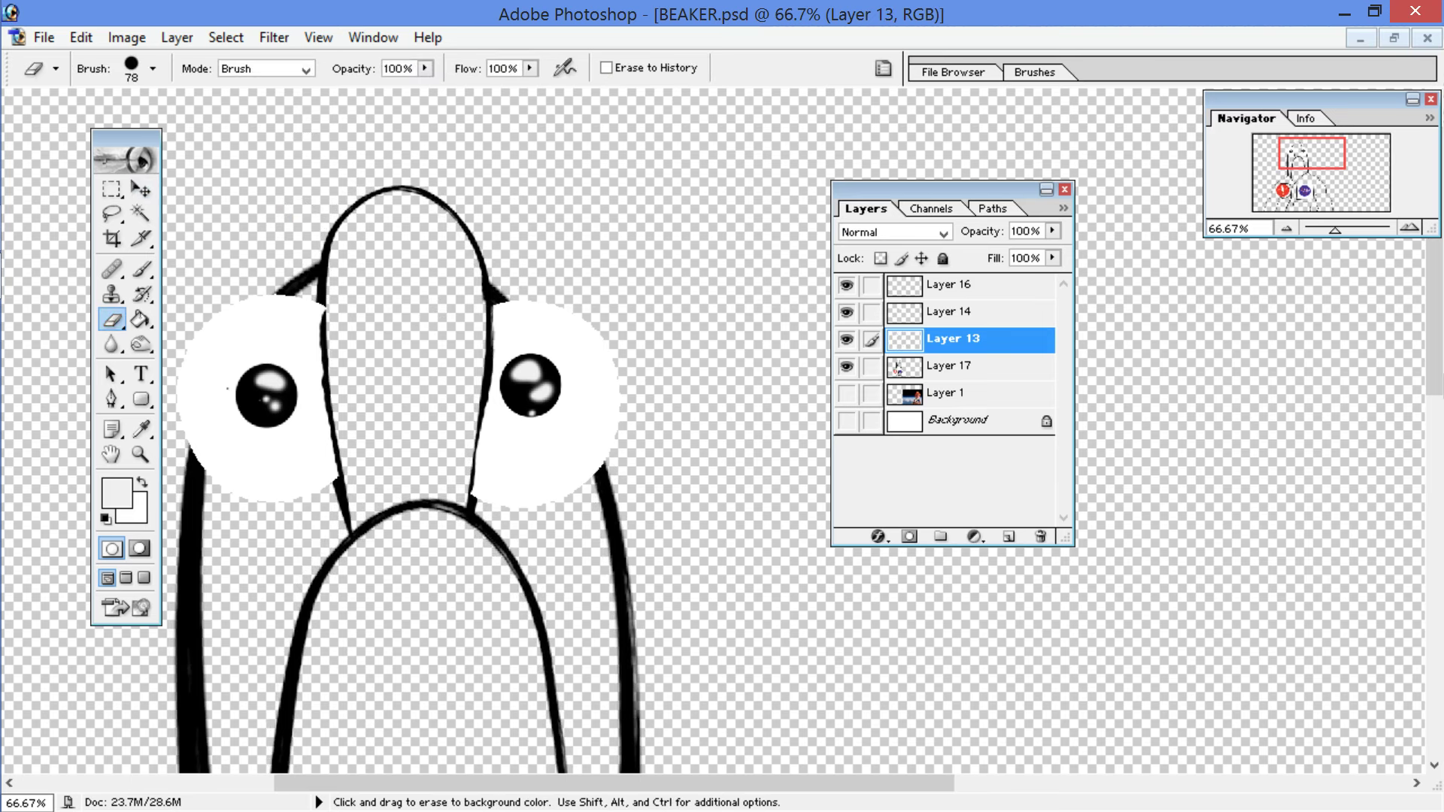
{"action": "left_click", "coordinate": [153, 68]}
{"action": "left_click_drag", "start_coordinate": [73, 124], "coordinate": [66, 124]}
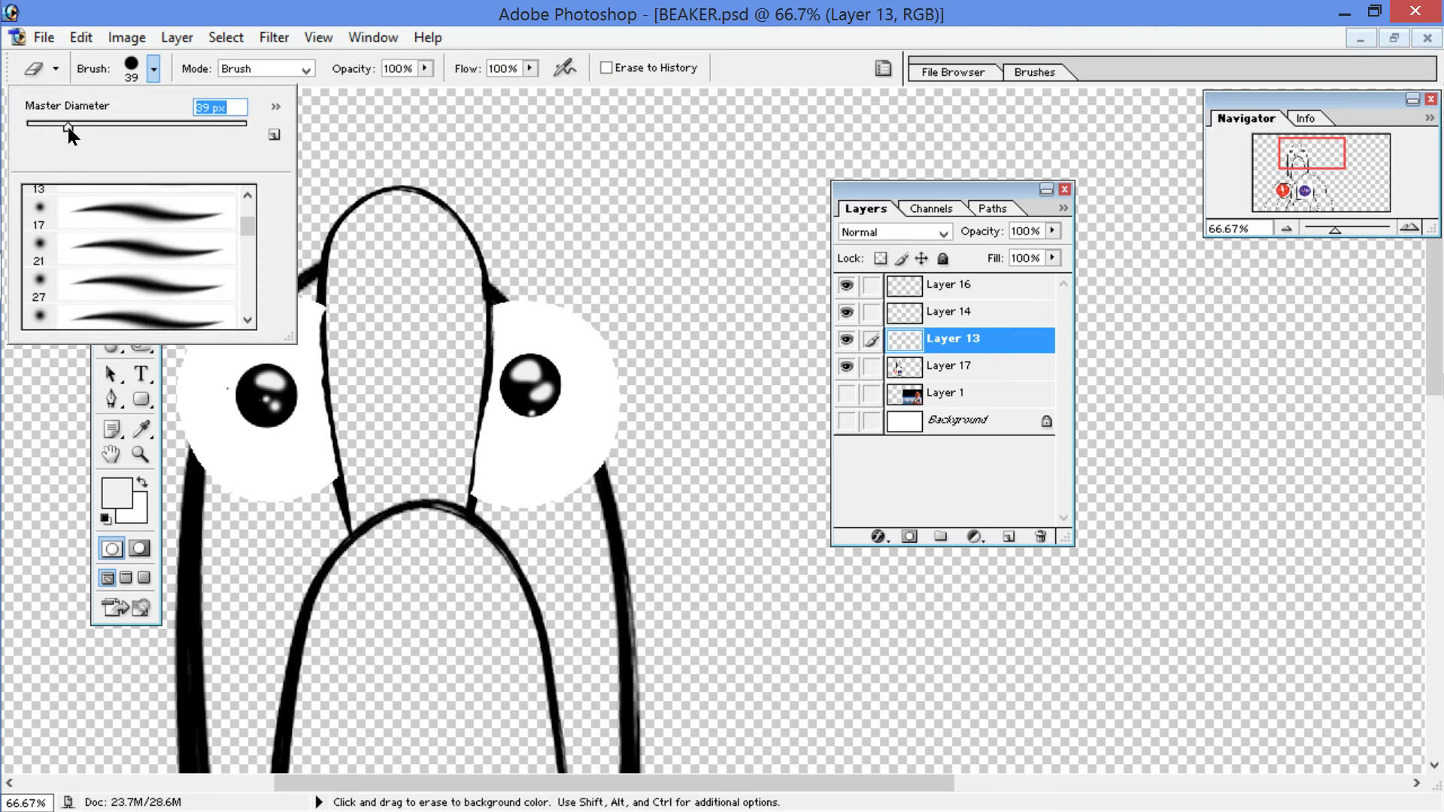
{"action": "key", "text": "Return"}
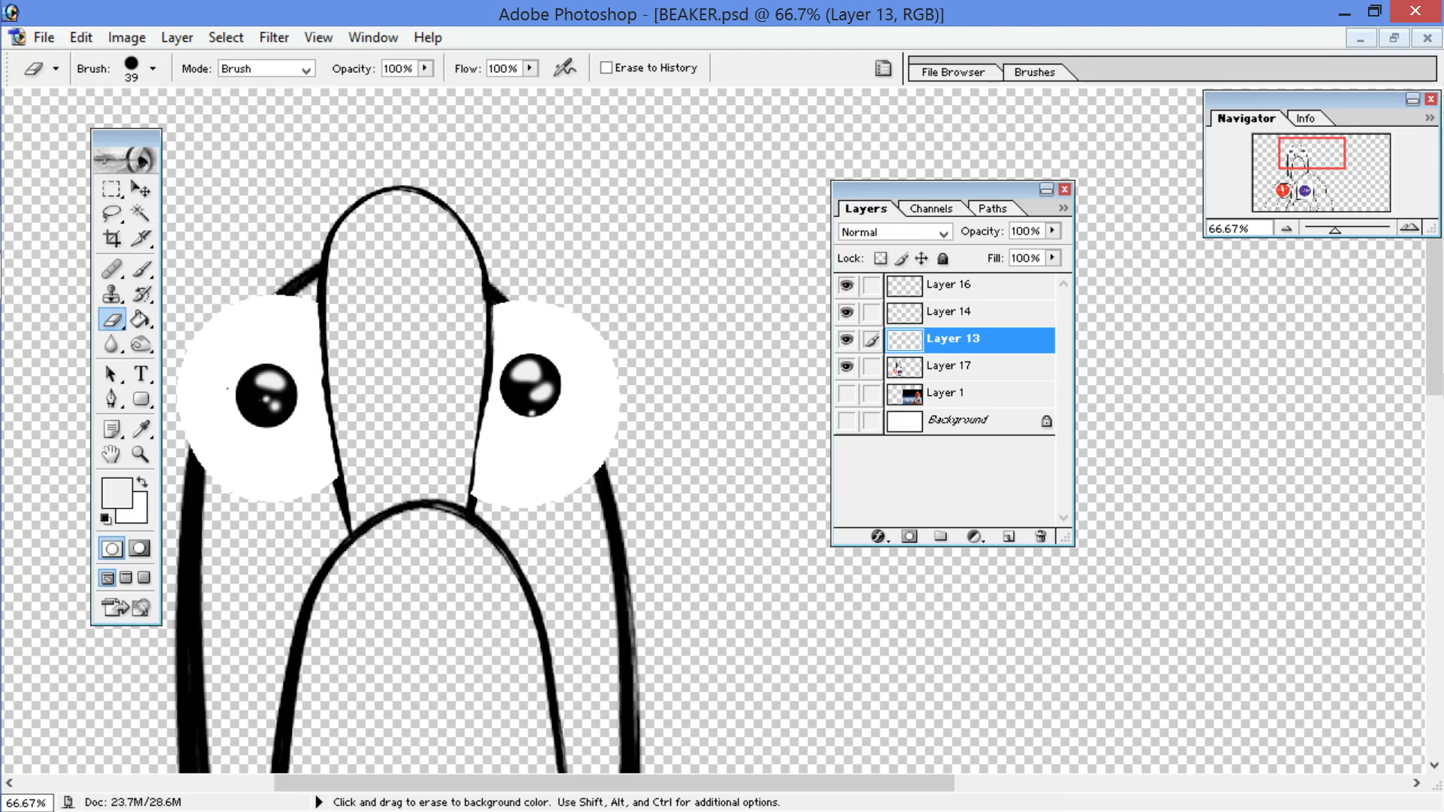
{"action": "left_click_drag", "start_coordinate": [328, 455], "coordinate": [324, 410]}
{"action": "key", "text": "ctrl+z"}
{"action": "left_click_drag", "start_coordinate": [328, 420], "coordinate": [325, 406]}
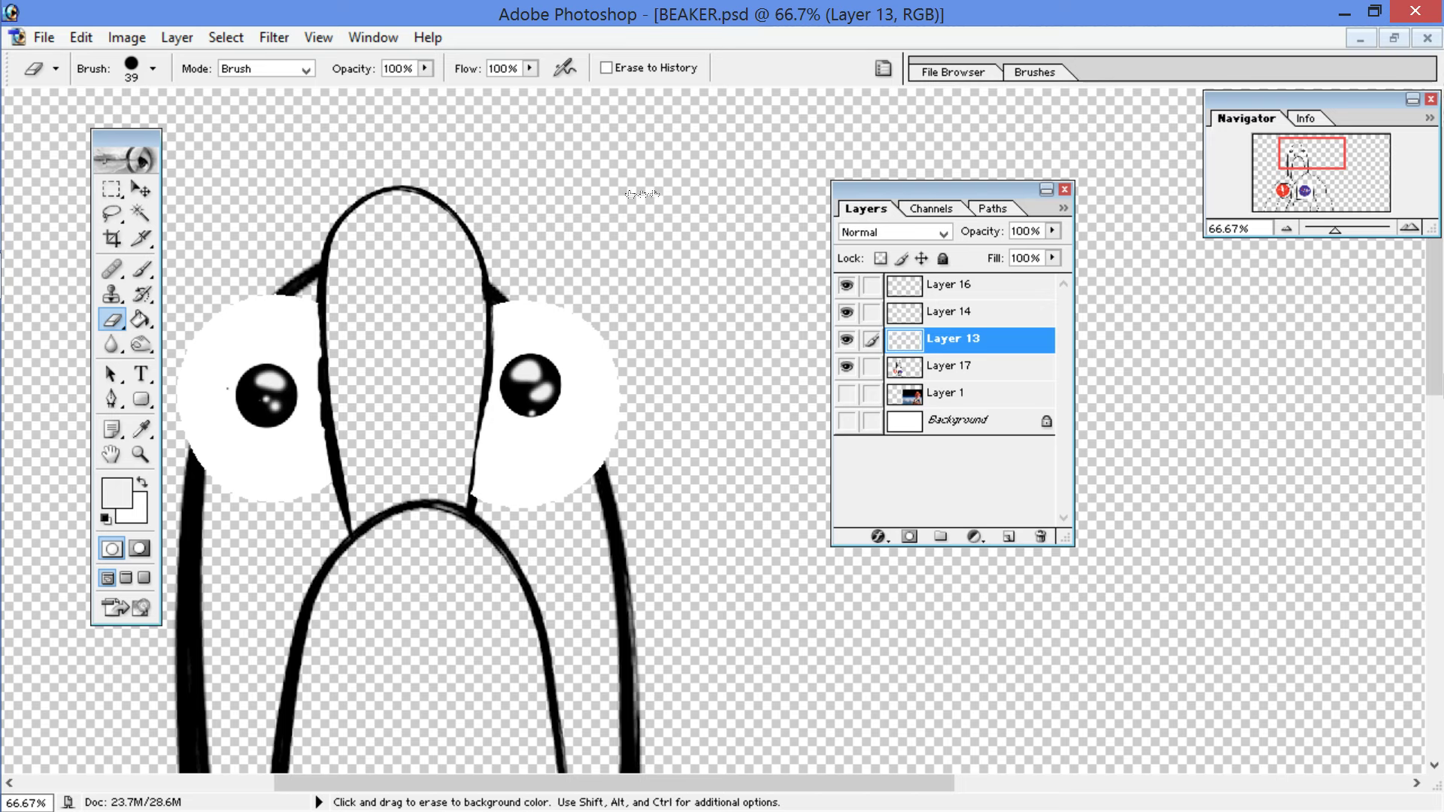
{"action": "left_click", "coordinate": [937, 317]}
{"action": "key", "text": "ctrl+e"}
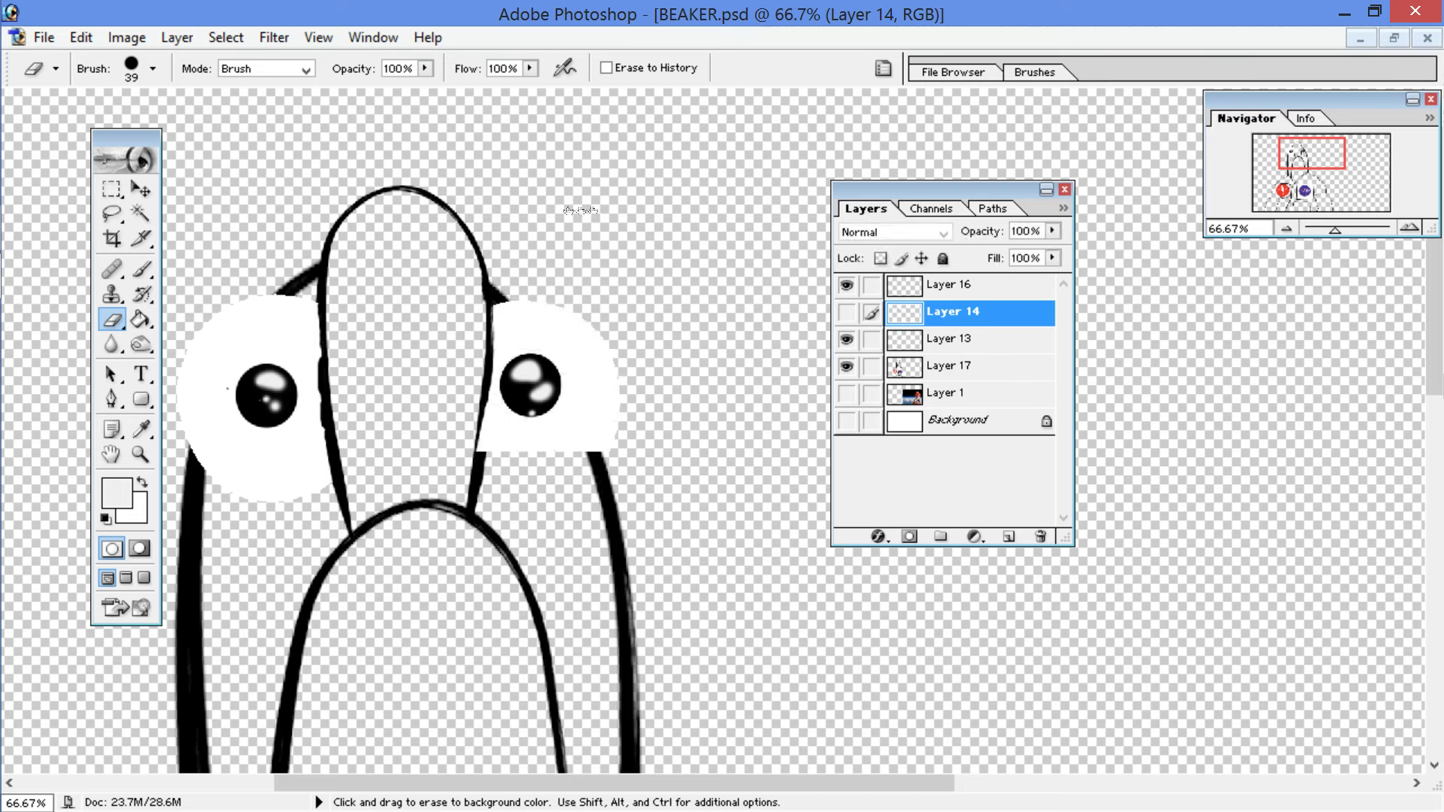
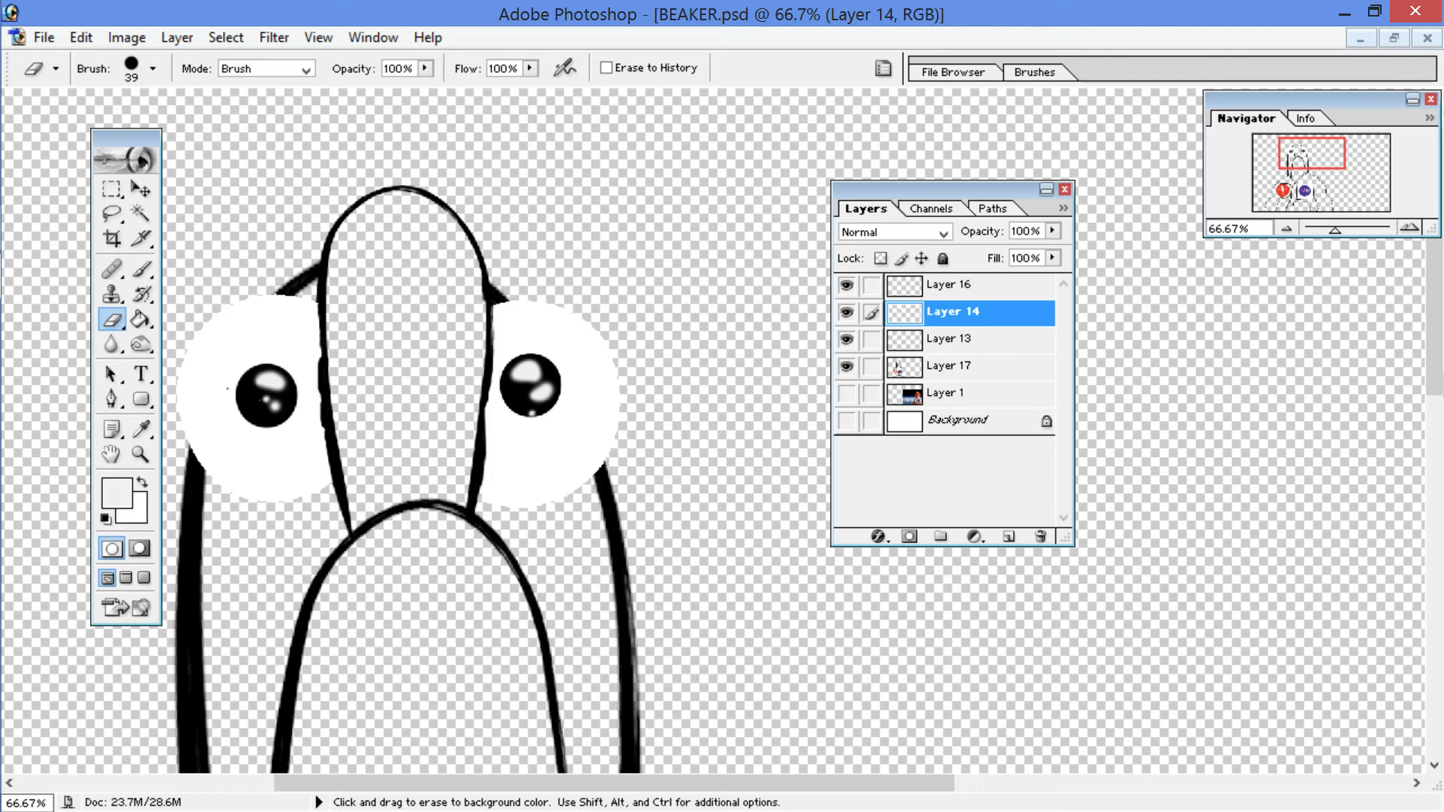
Step: Clean up the Layer 13 eye white's inner edge with the Eraser so the nose outline beside it looks smooth
{"action": "key", "text": "ctrl+plus"}
{"action": "key", "text": "ctrl+plus"}
{"action": "left_click_drag", "start_coordinate": [61, 229], "coordinate": [887, 224]}
{"action": "left_click_drag", "start_coordinate": [82, 303], "coordinate": [73, 549]}
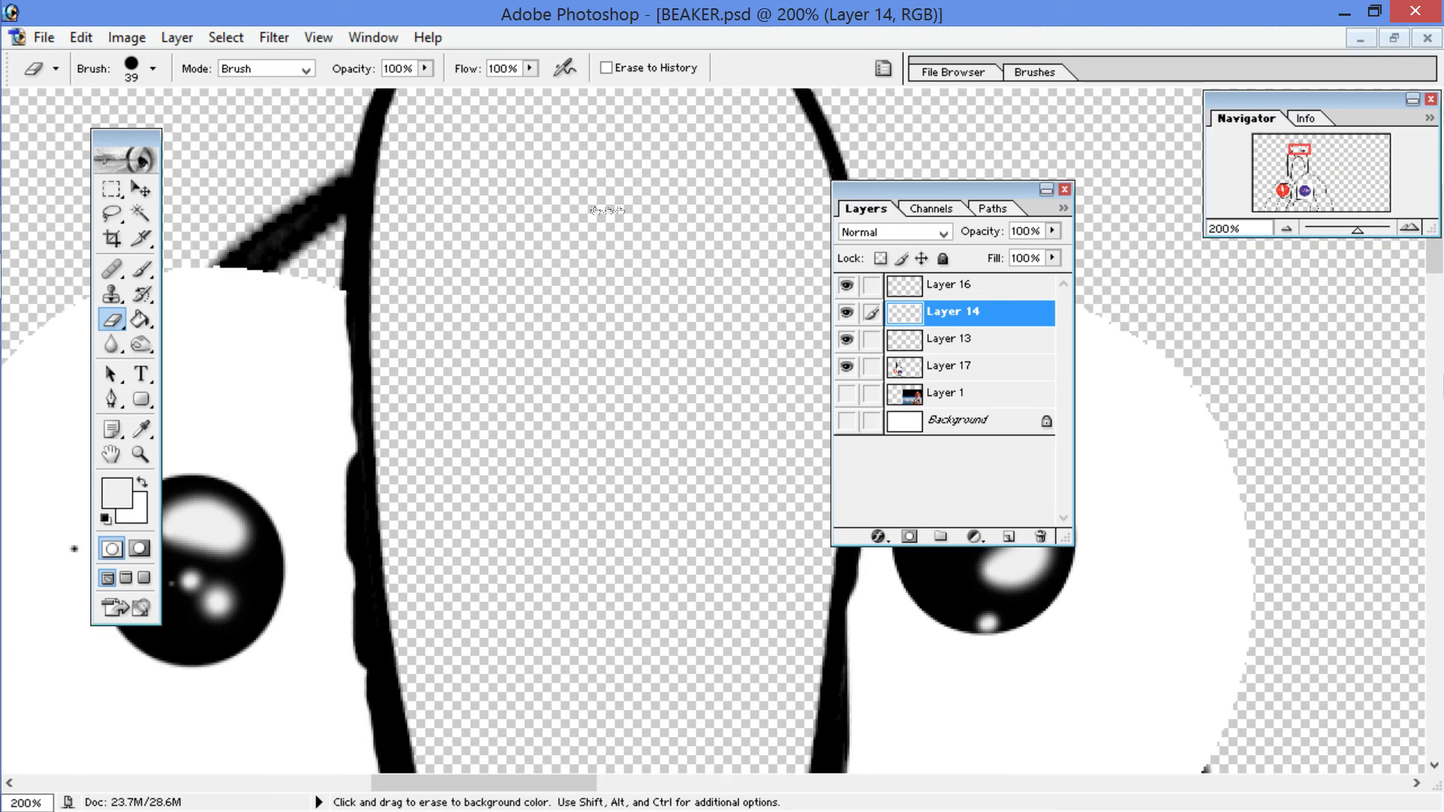
{"action": "left_click", "coordinate": [954, 340]}
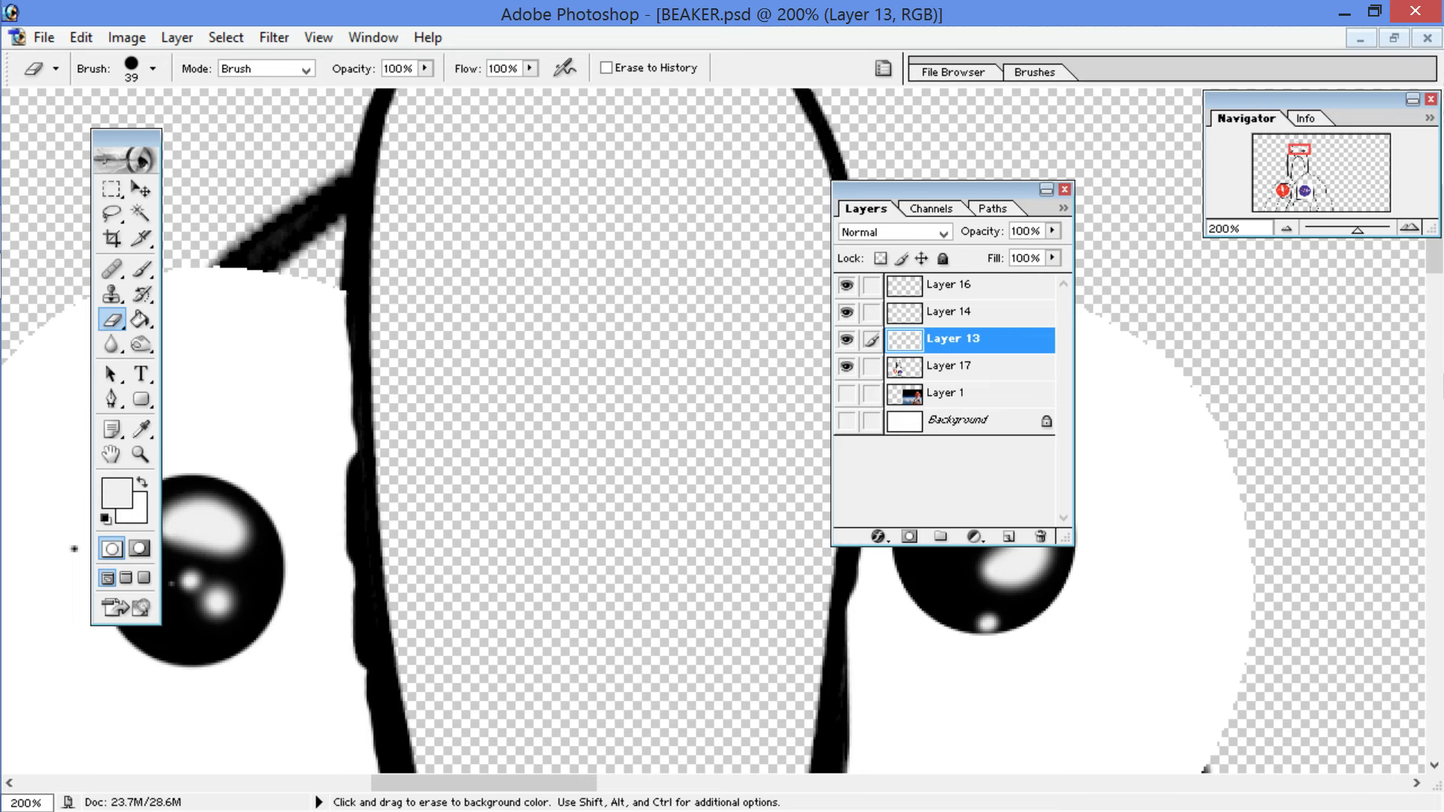
{"action": "left_click_drag", "start_coordinate": [351, 470], "coordinate": [349, 359]}
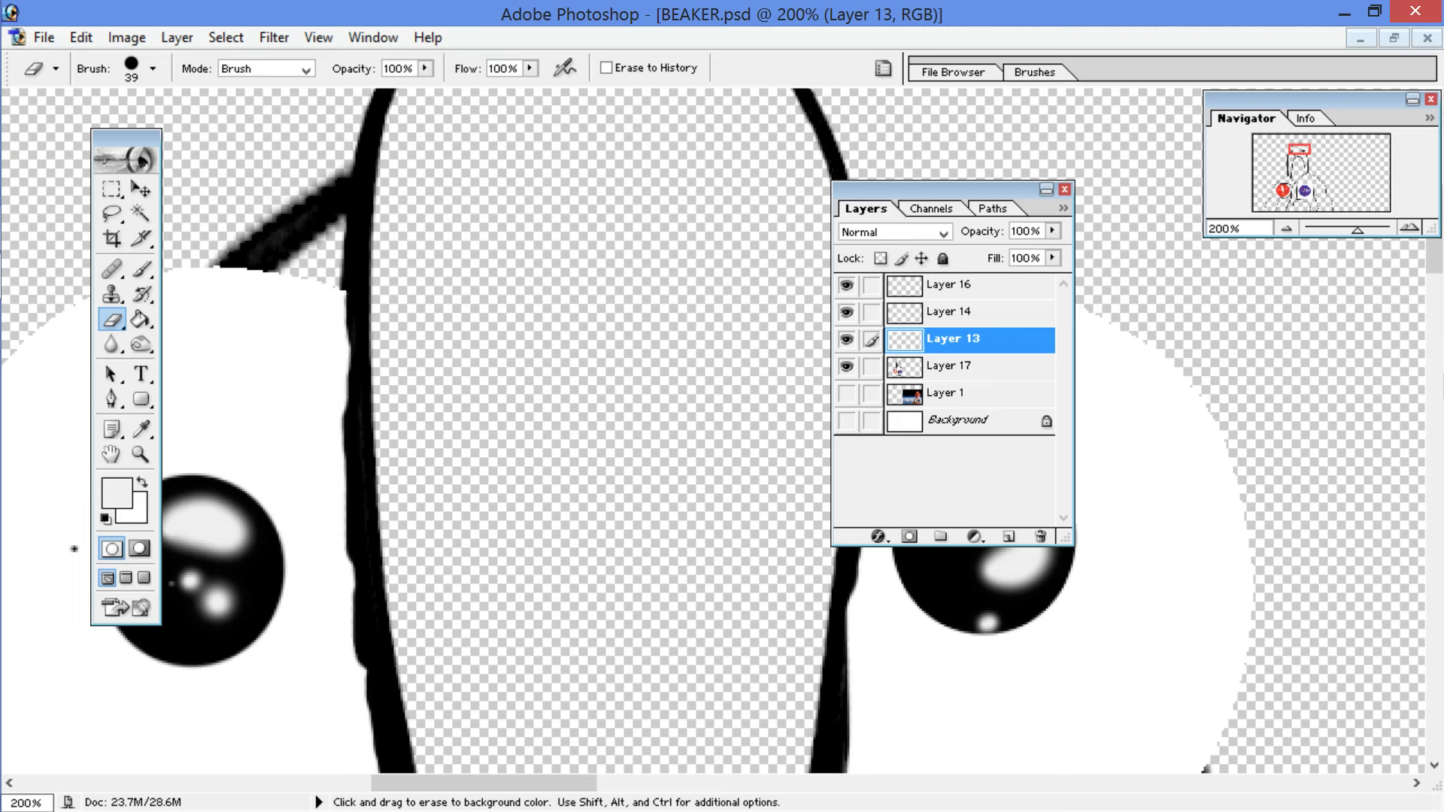
{"action": "left_click", "coordinate": [345, 298]}
{"action": "key", "text": "space"}
{"action": "left_click_drag", "start_coordinate": [73, 546], "coordinate": [54, 392]}
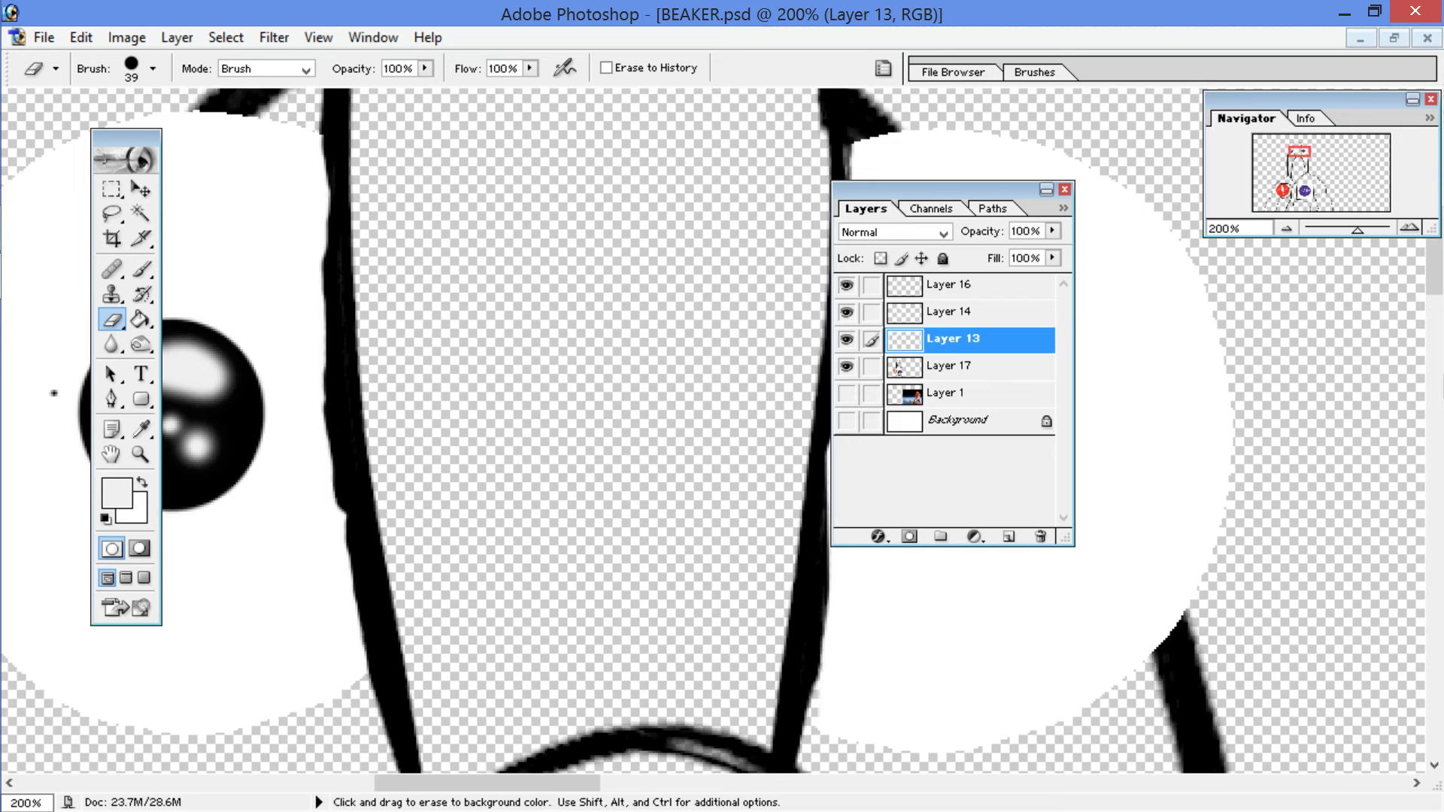
{"action": "key", "text": "space"}
{"action": "left_click_drag", "start_coordinate": [53, 393], "coordinate": [25, 261]}
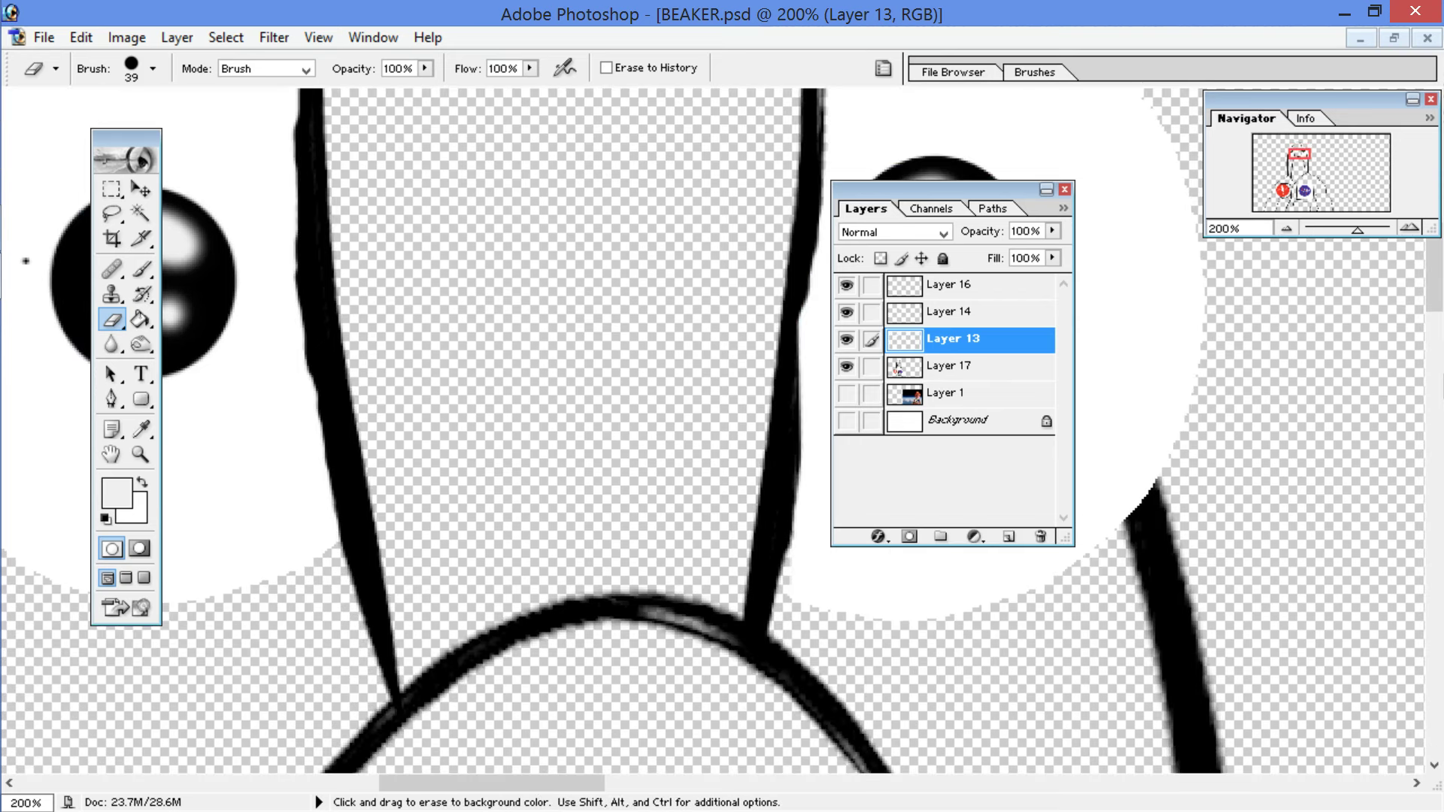
Step: Make Layer 14 active for erasing its eye white where it meets the nose outline
{"action": "key", "text": "space"}
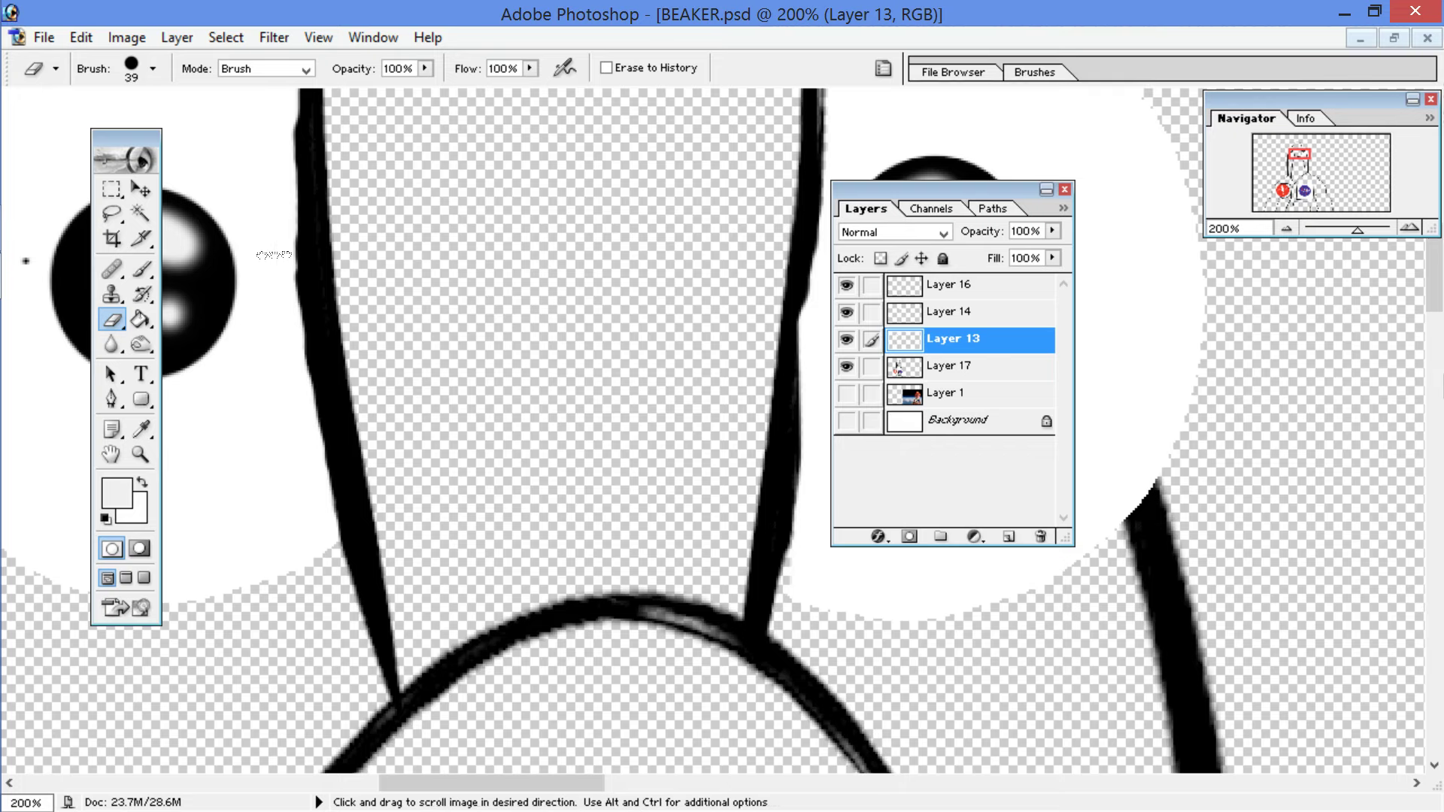
{"action": "left_click_drag", "start_coordinate": [348, 148], "coordinate": [181, 357]}
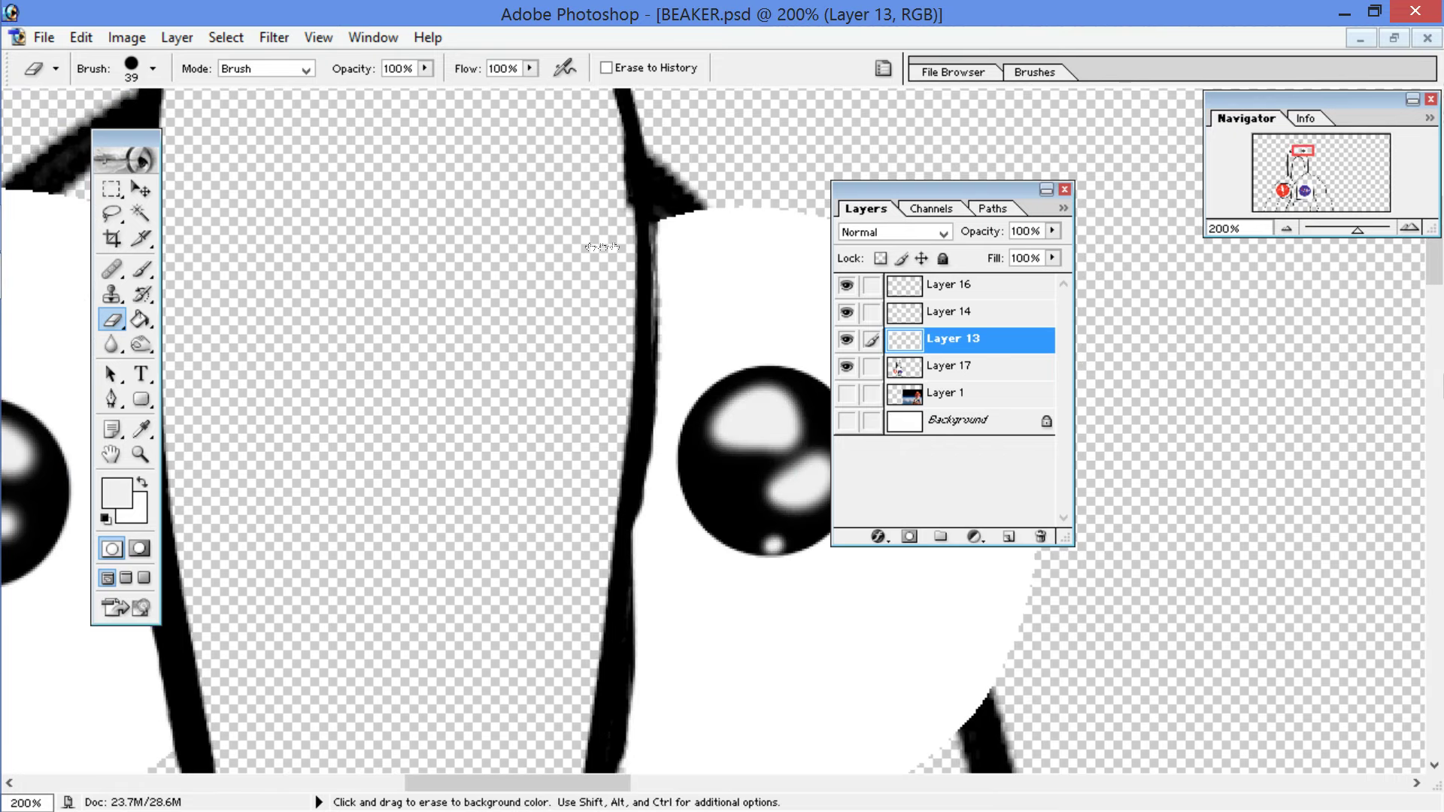
{"action": "left_click", "coordinate": [846, 311]}
{"action": "key", "text": "ctrl+z"}
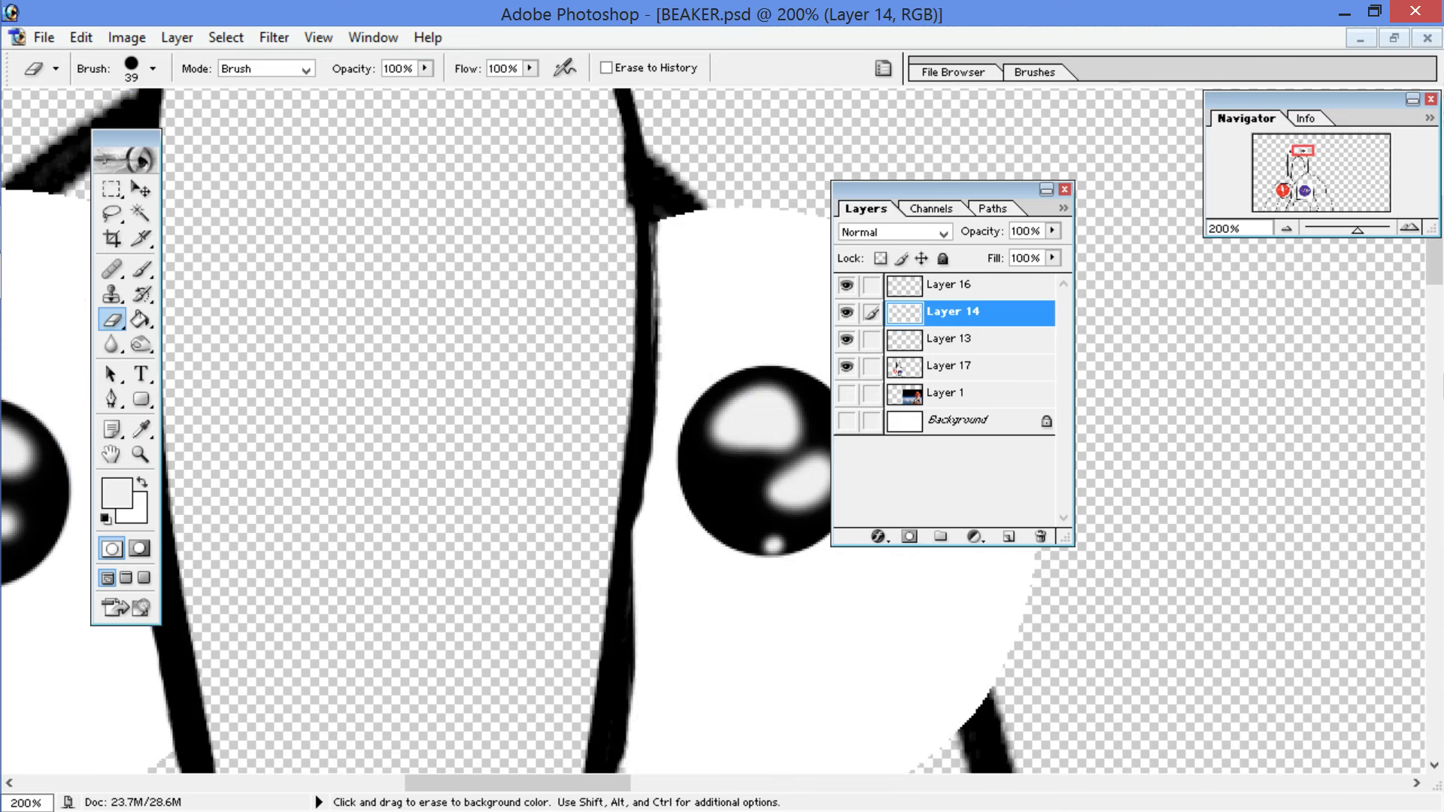
{"action": "left_click_drag", "start_coordinate": [651, 460], "coordinate": [646, 571]}
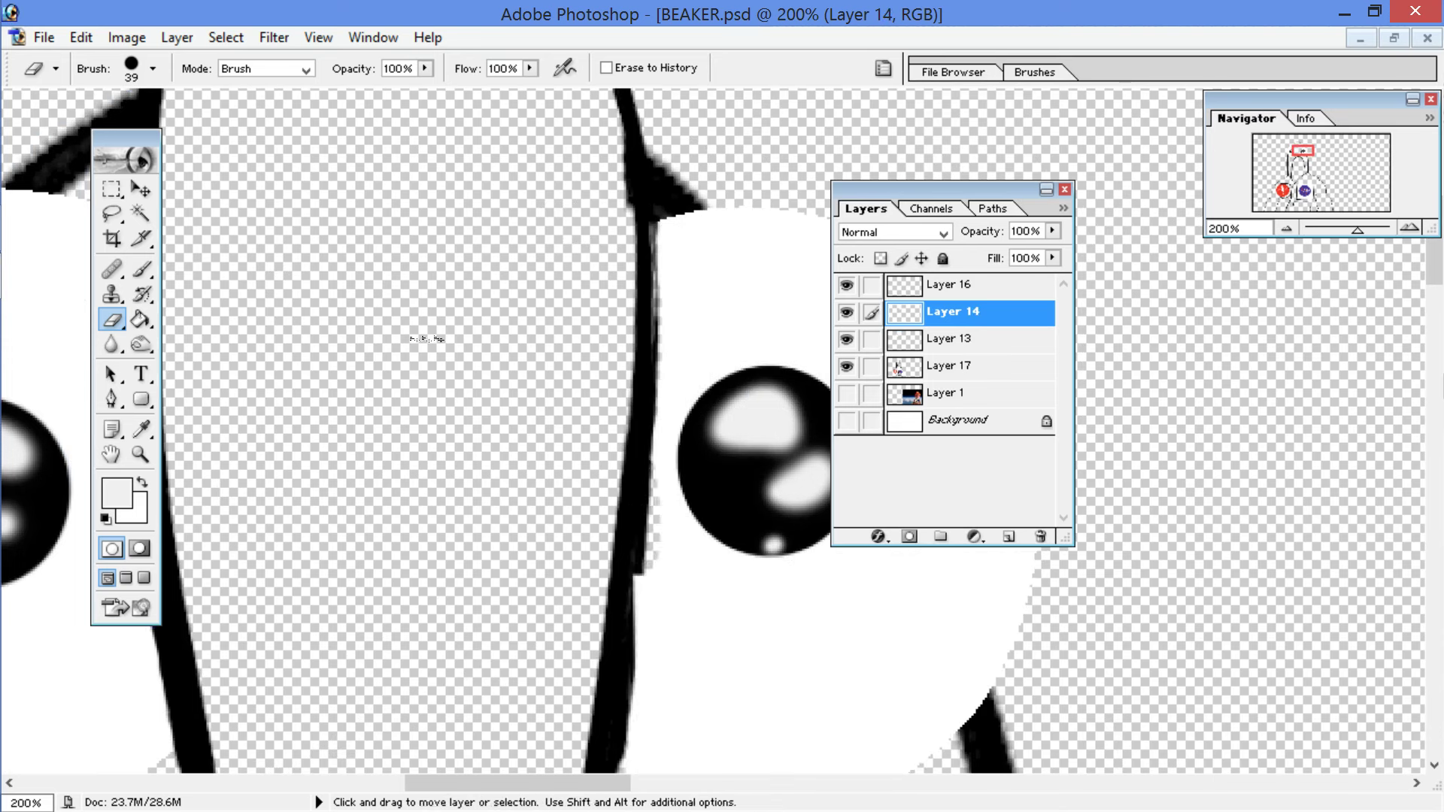
{"action": "key", "text": "ctrl+z"}
{"action": "key", "text": "ctrl+alt+z"}
{"action": "key", "text": "ctrl+alt+z"}
{"action": "key", "text": "ctrl+alt+z"}
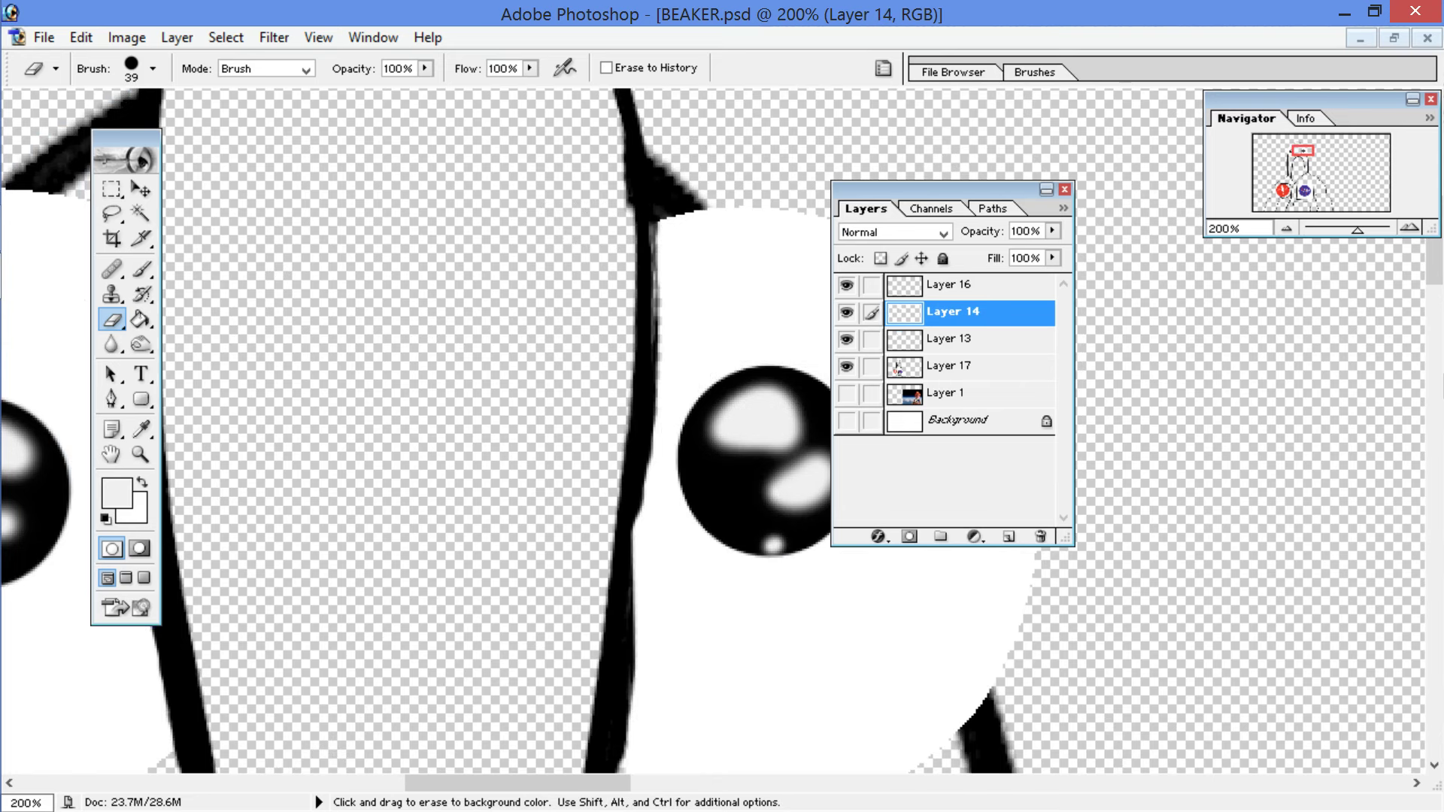
Step: Erase the Layer 14 eye white along the nose outline beside and below the pupil, and check the edge
{"action": "left_click_drag", "start_coordinate": [620, 509], "coordinate": [610, 624]}
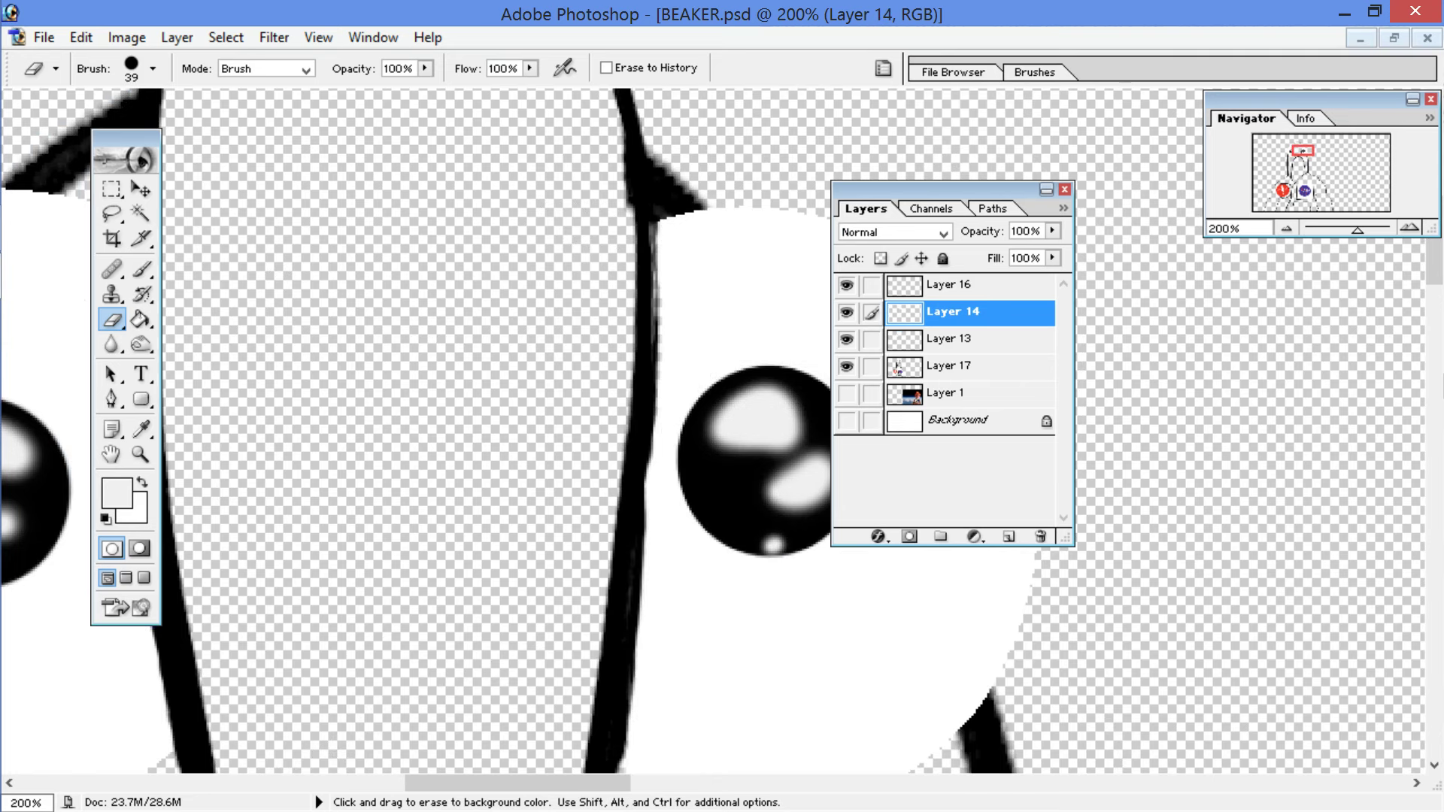
{"action": "key", "text": "ctrl+minus"}
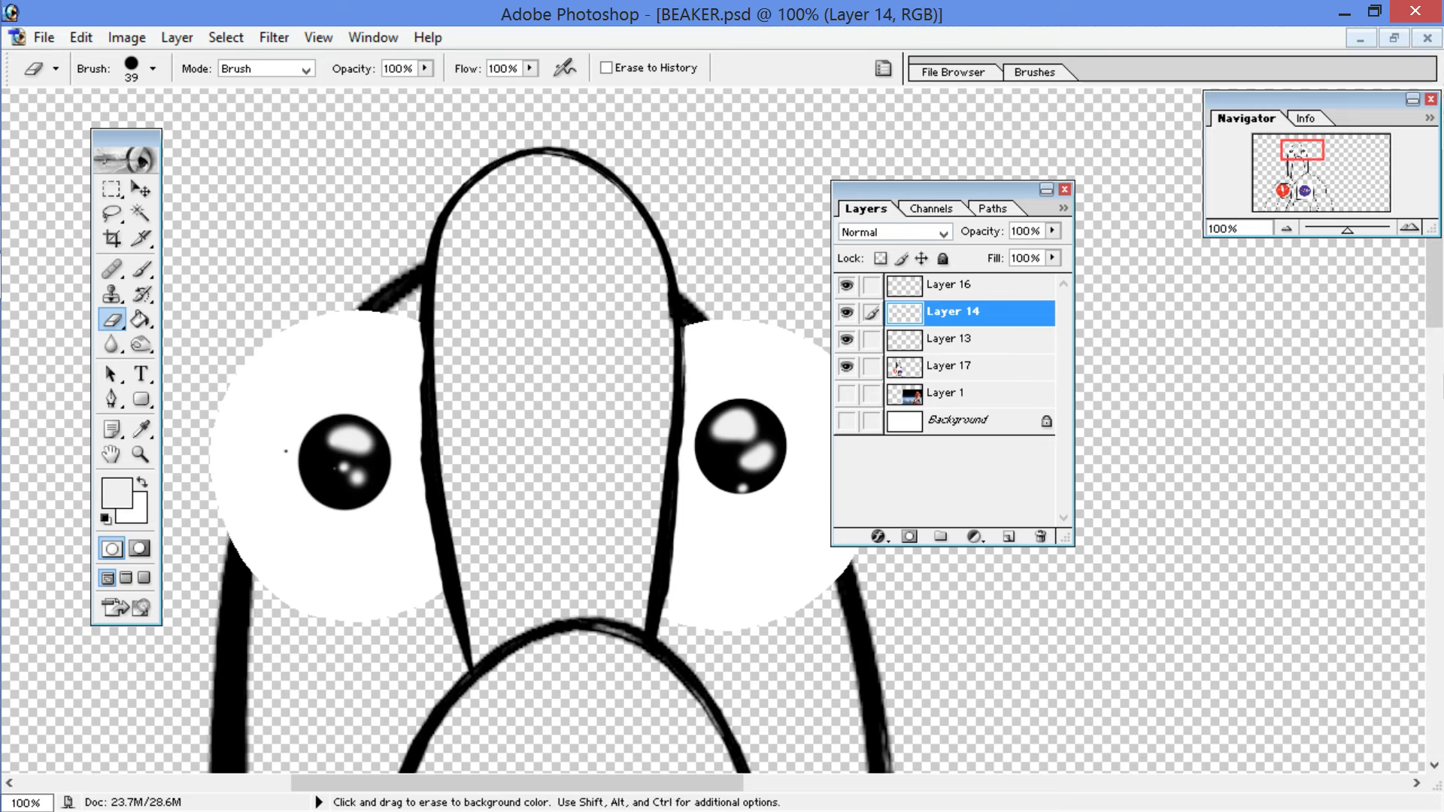
{"action": "key", "text": "ctrl+plus"}
{"action": "key", "text": "ctrl+plus"}
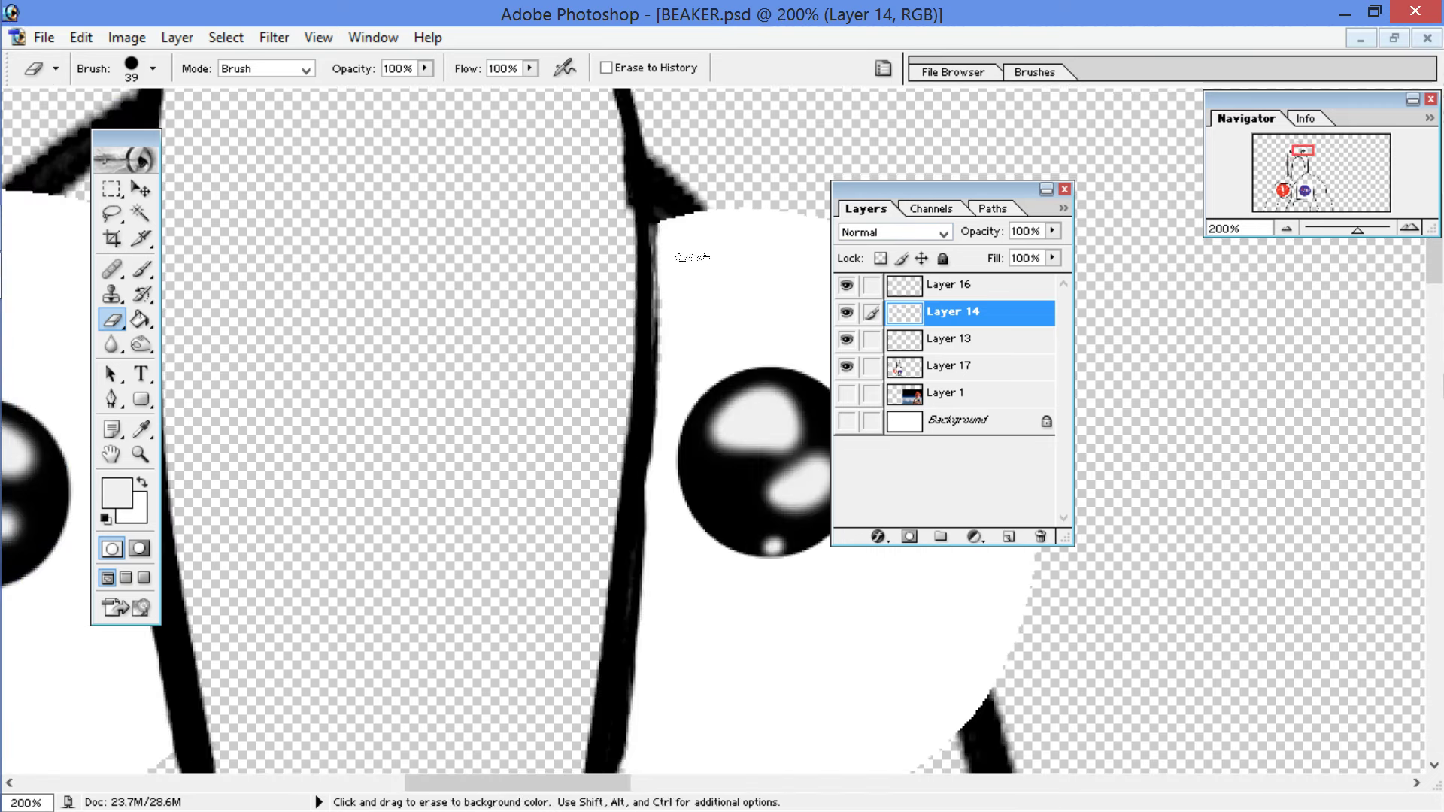
Step: Switch to the Brush tool and set the foreground color to pure white with a brightness of 100
{"action": "left_click_drag", "start_coordinate": [465, 393], "coordinate": [329, 148]}
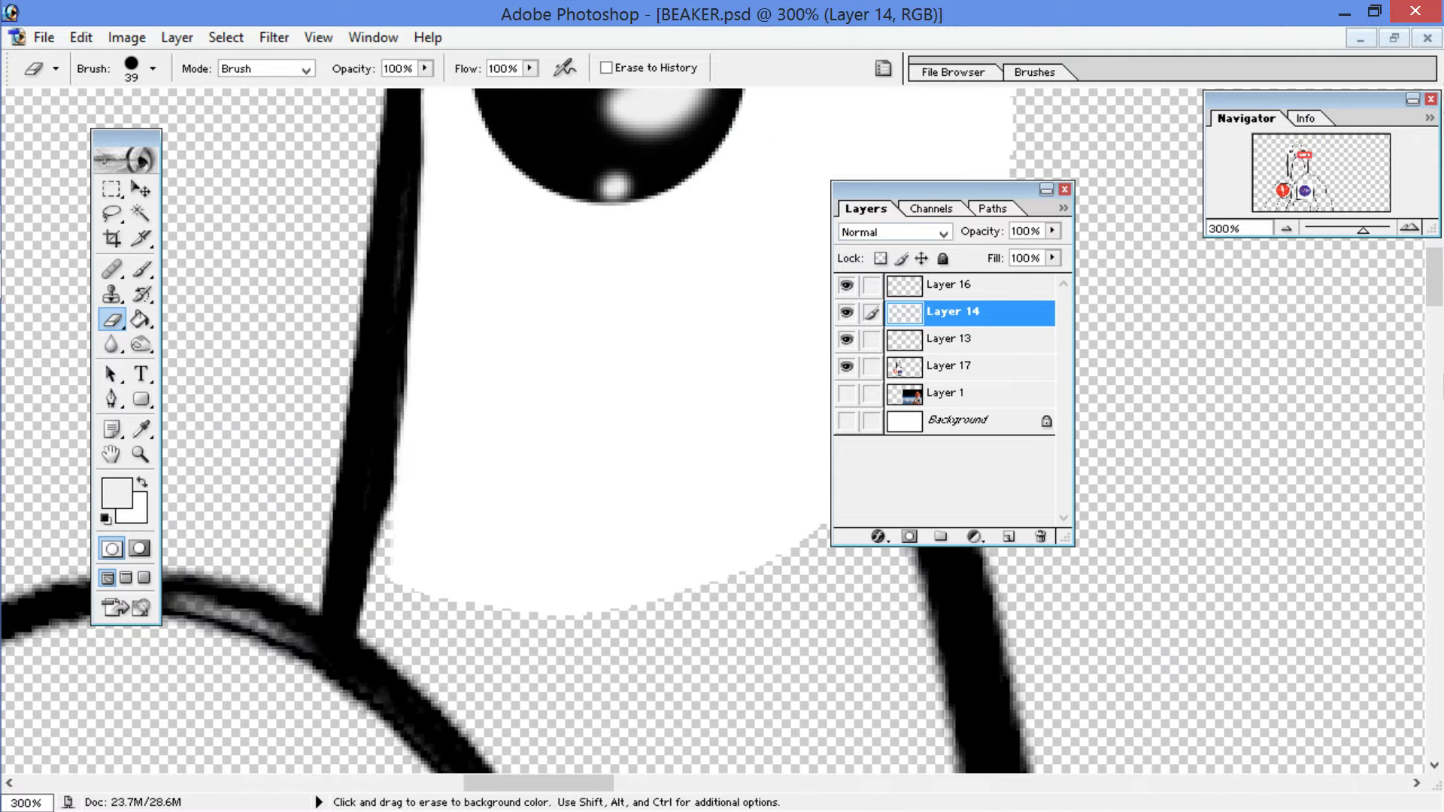
{"action": "key", "text": "b"}
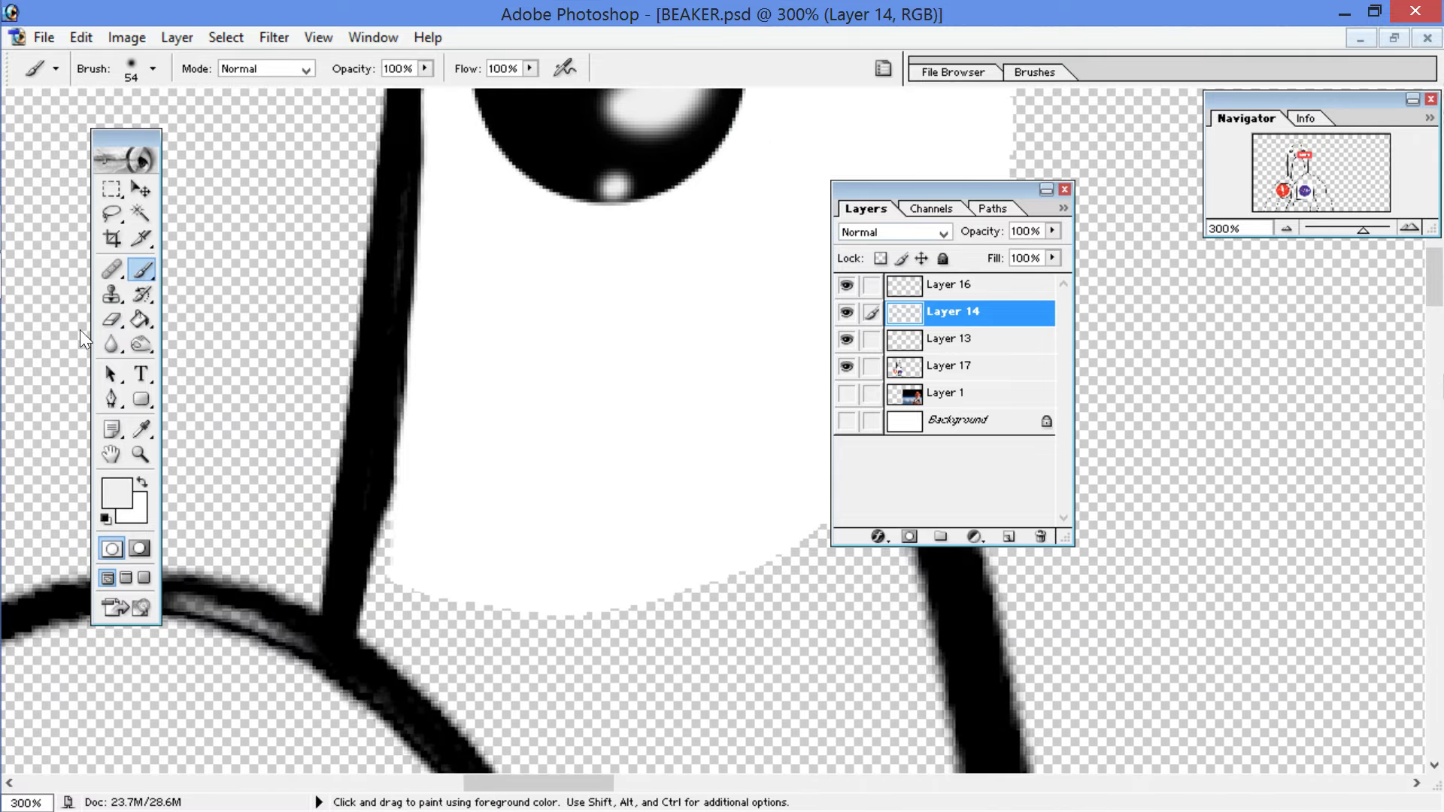
{"action": "left_click", "coordinate": [116, 493]}
{"action": "type", "text": "100"}
{"action": "key", "text": "Return"}
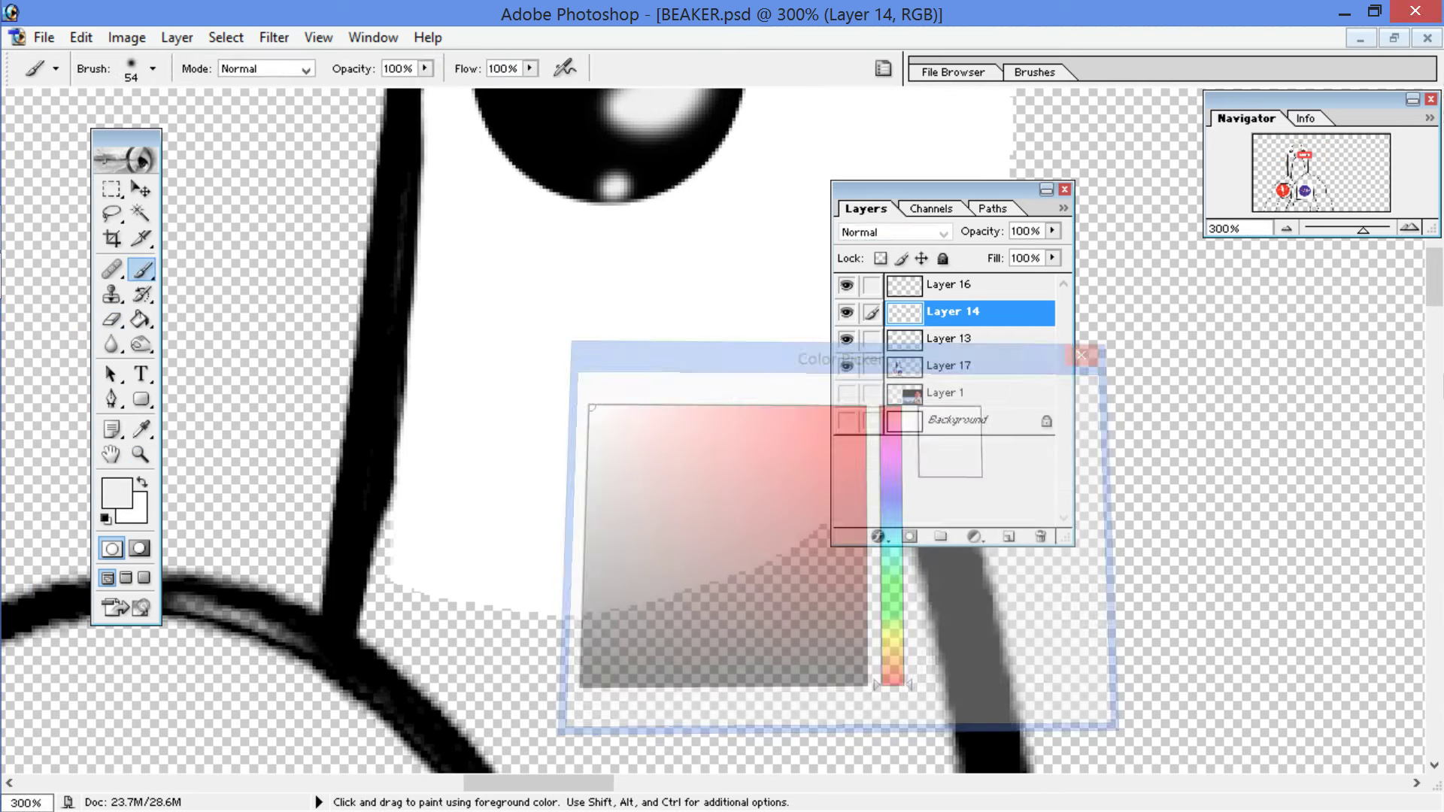
Step: Undo the soft test stroke, choose the hard 19 px brush and paint white along Layer 14's lower inner eye edge
{"action": "left_click_drag", "start_coordinate": [400, 530], "coordinate": [388, 548]}
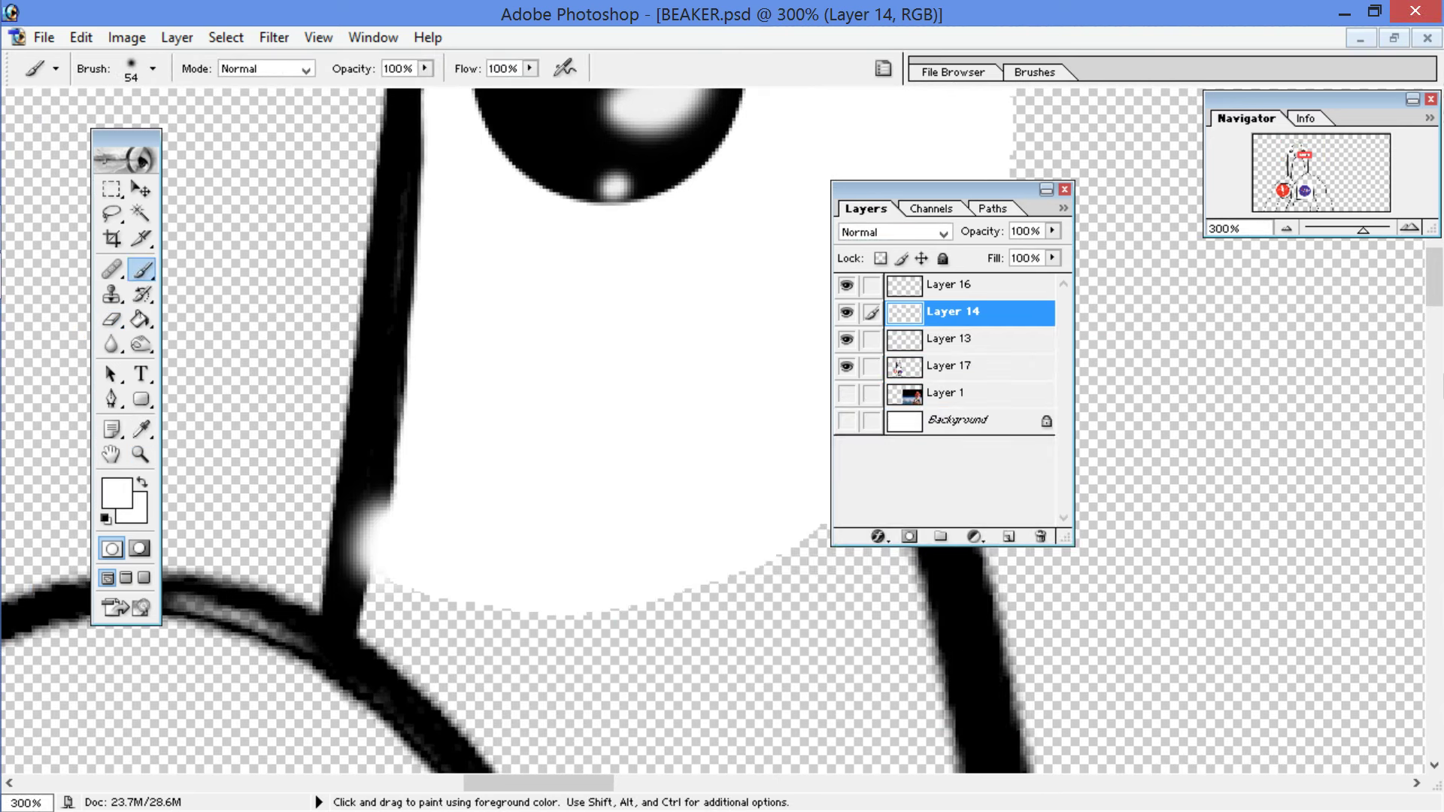
{"action": "key", "text": "ctrl+z"}
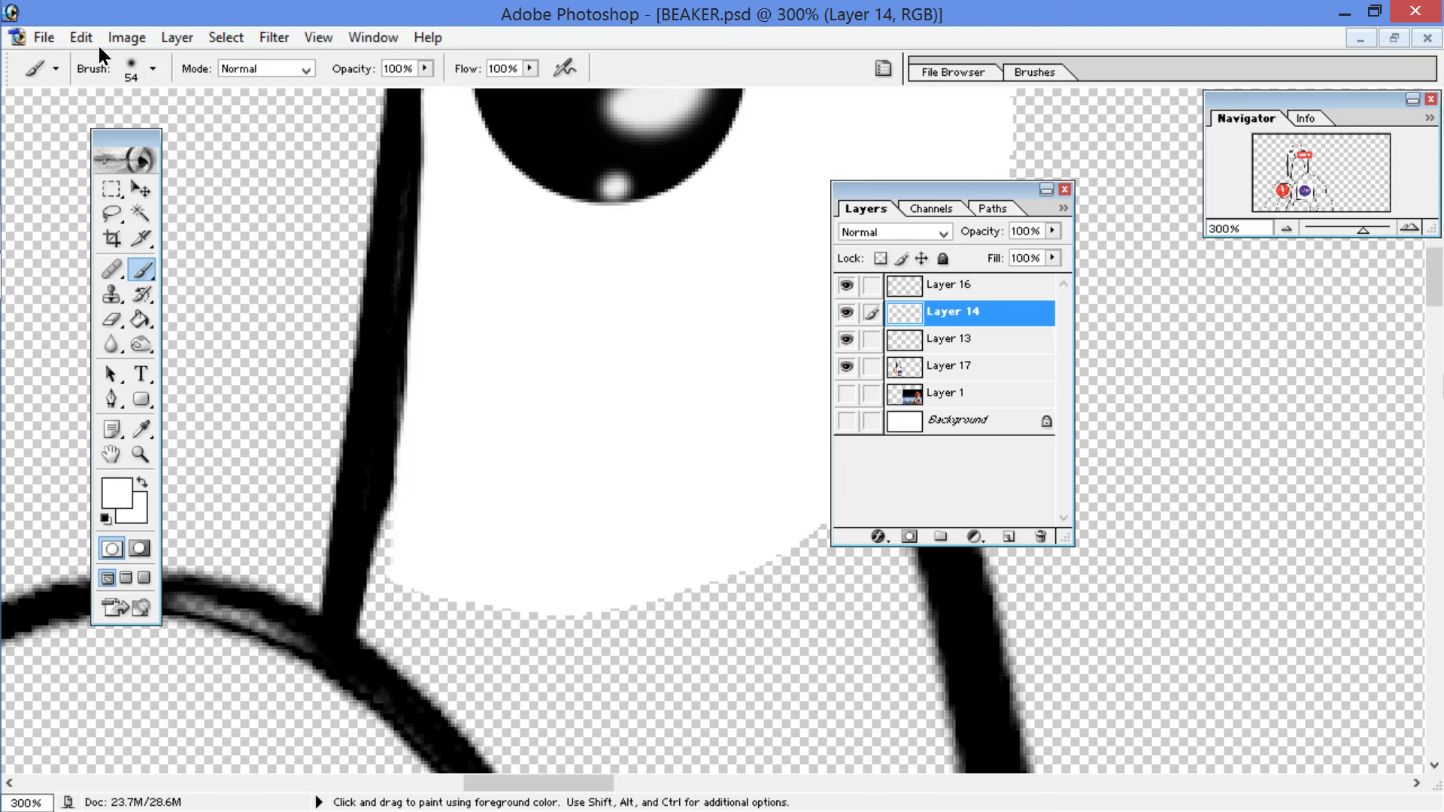
{"action": "left_click", "coordinate": [153, 69]}
{"action": "scroll", "coordinate": [242, 203], "scroll_direction": "up", "scroll_amount": 1}
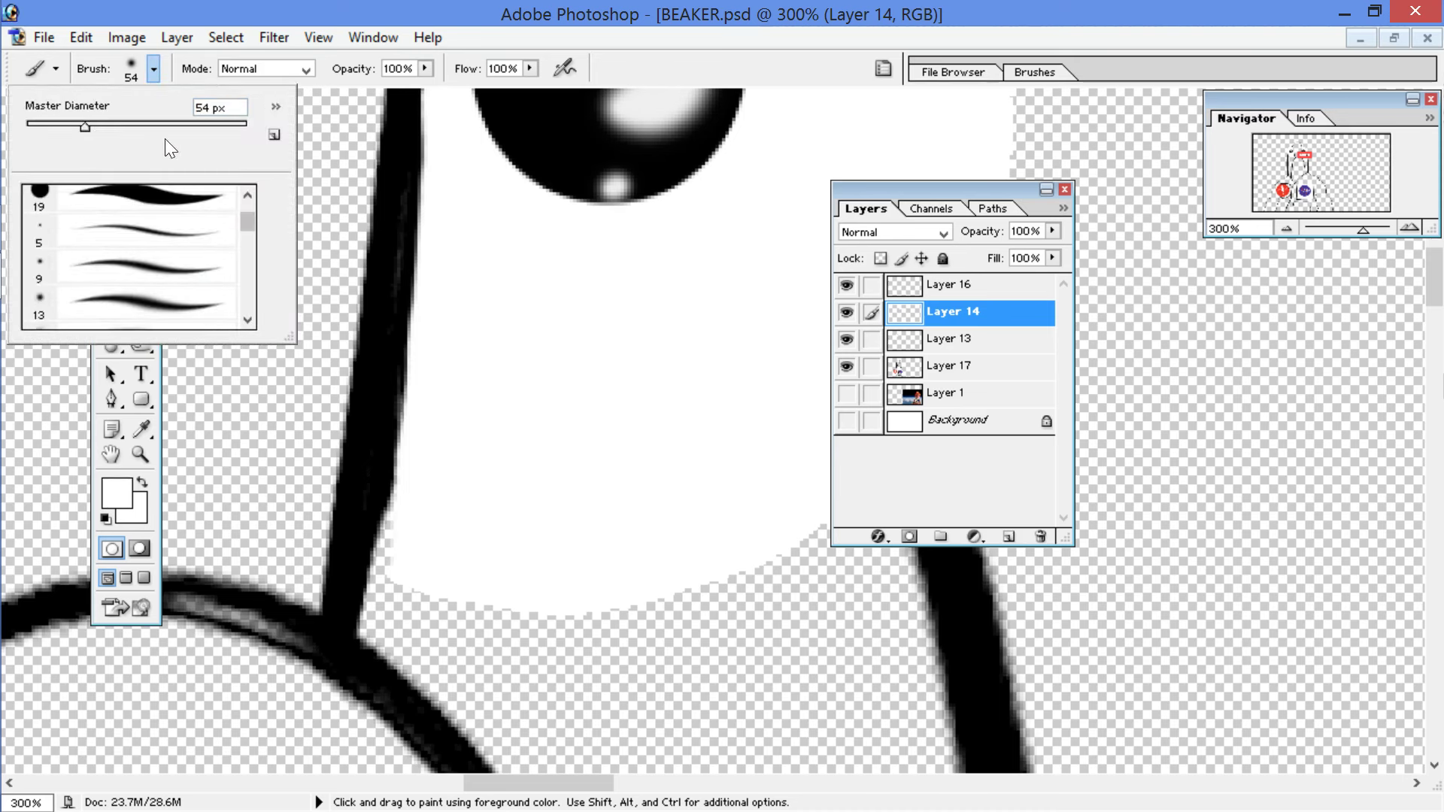
{"action": "left_click", "coordinate": [203, 203]}
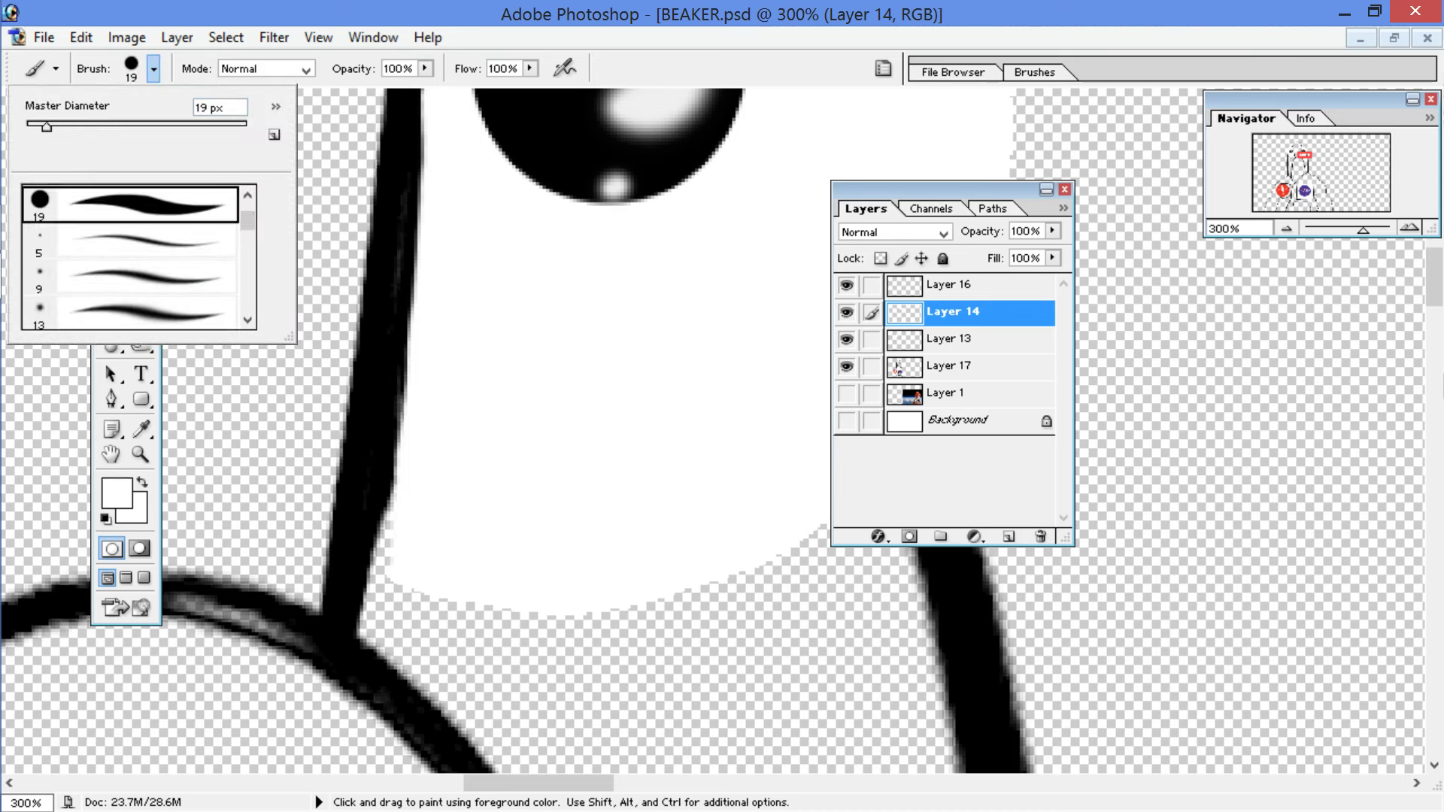
{"action": "left_click", "coordinate": [397, 557]}
{"action": "left_click_drag", "start_coordinate": [380, 575], "coordinate": [389, 465]}
Step: Paint white along the upper inner edge of the Layer 14 eye to even out the nose outline
{"action": "key", "text": "space"}
{"action": "left_click_drag", "start_coordinate": [342, 154], "coordinate": [293, 512]}
{"action": "left_click_drag", "start_coordinate": [336, 116], "coordinate": [299, 407]}
{"action": "mouse_move", "coordinate": [374, 571]}
{"action": "left_mouse_down"}
{"action": "mouse_move", "coordinate": [365, 528]}
{"action": "mouse_move", "coordinate": [367, 594]}
{"action": "mouse_move", "coordinate": [359, 363]}
{"action": "left_mouse_up"}
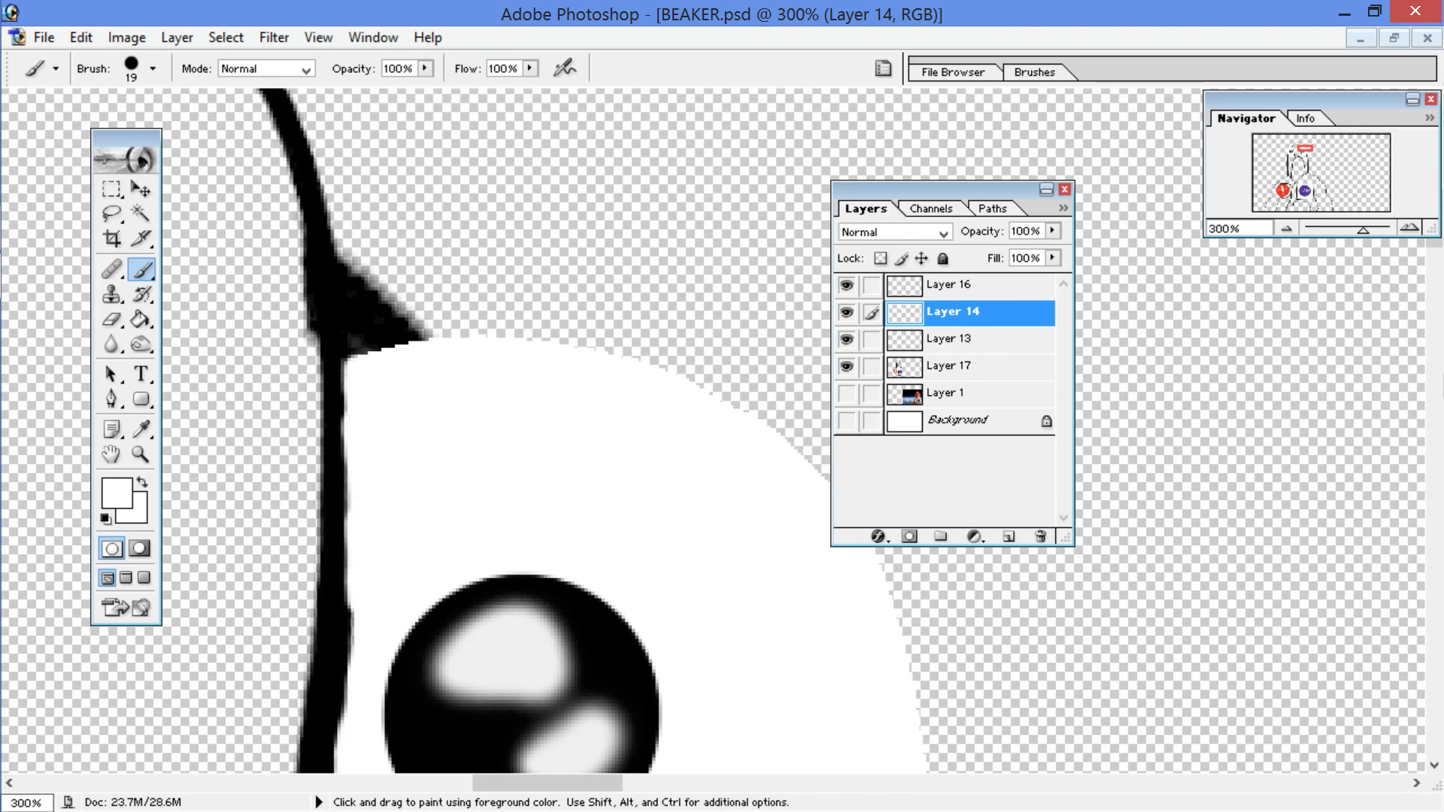
{"action": "key", "text": "ctrl+minus"}
{"action": "key", "text": "ctrl+minus"}
{"action": "key", "text": "ctrl+minus"}
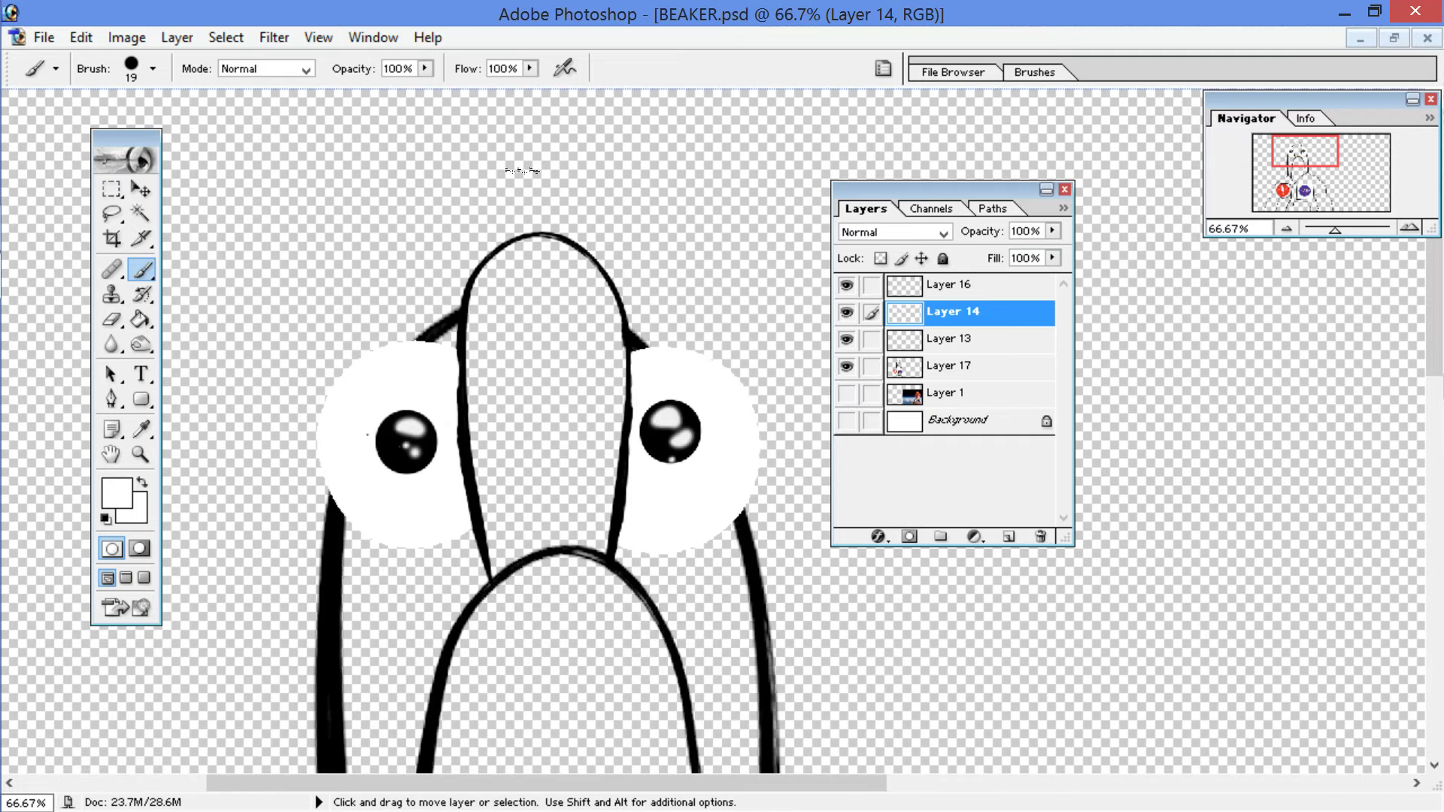
Step: Toggle the visibility of Layers 14 and 13 to check both eye whites, and select Layer 13
{"action": "key", "text": "ctrl+plus"}
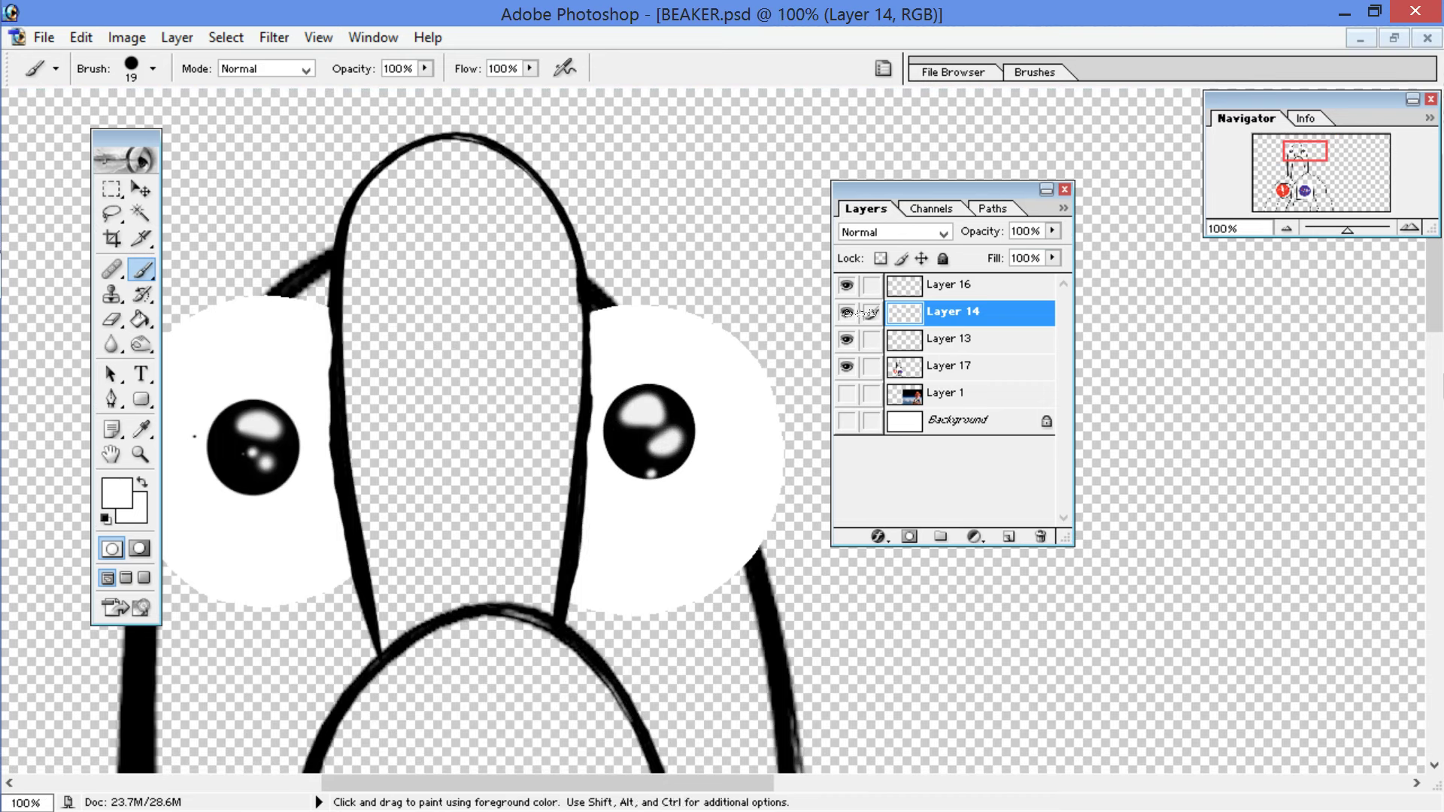
{"action": "left_click", "coordinate": [847, 312]}
{"action": "left_click", "coordinate": [847, 312]}
{"action": "left_click", "coordinate": [847, 339]}
{"action": "left_click", "coordinate": [847, 339]}
{"action": "left_click", "coordinate": [911, 344]}
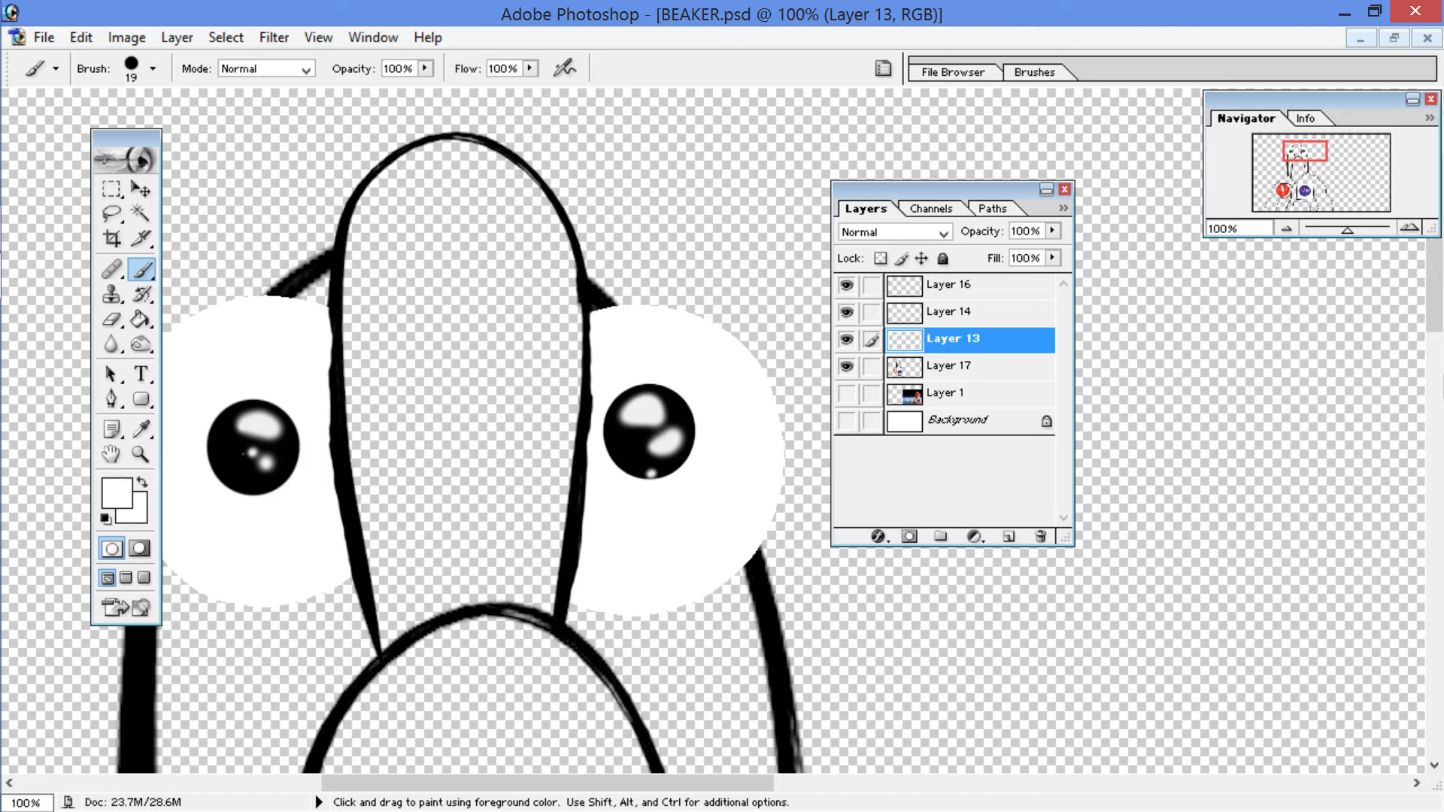
Step: Hide Layers 13, 14 and 16 and select Layer 17 so that only the merged line art is displayed
{"action": "key", "text": "ctrl+minus"}
{"action": "key", "text": "ctrl+minus"}
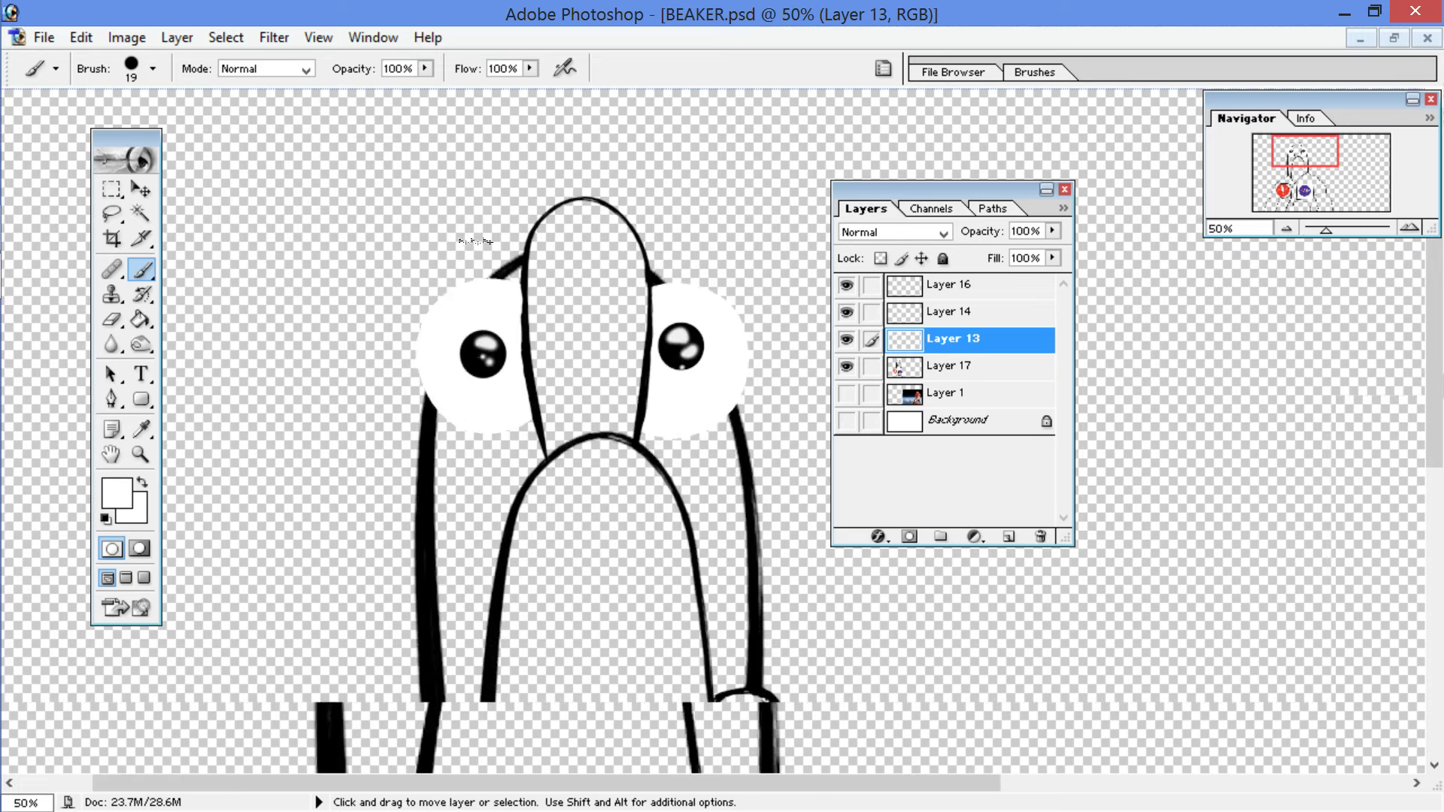
{"action": "key", "text": "ctrl+minus"}
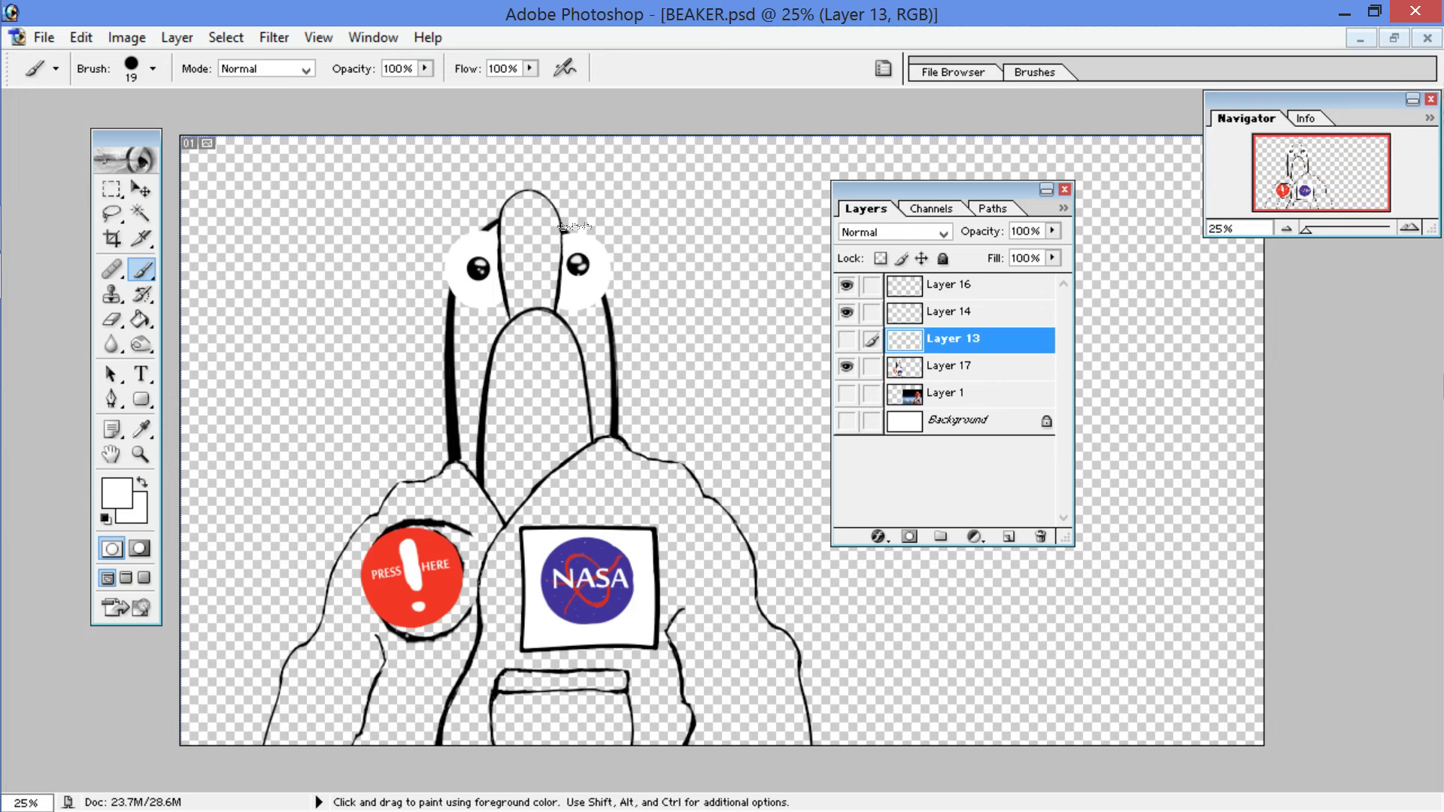
{"action": "left_click", "coordinate": [846, 339]}
{"action": "left_click", "coordinate": [846, 312]}
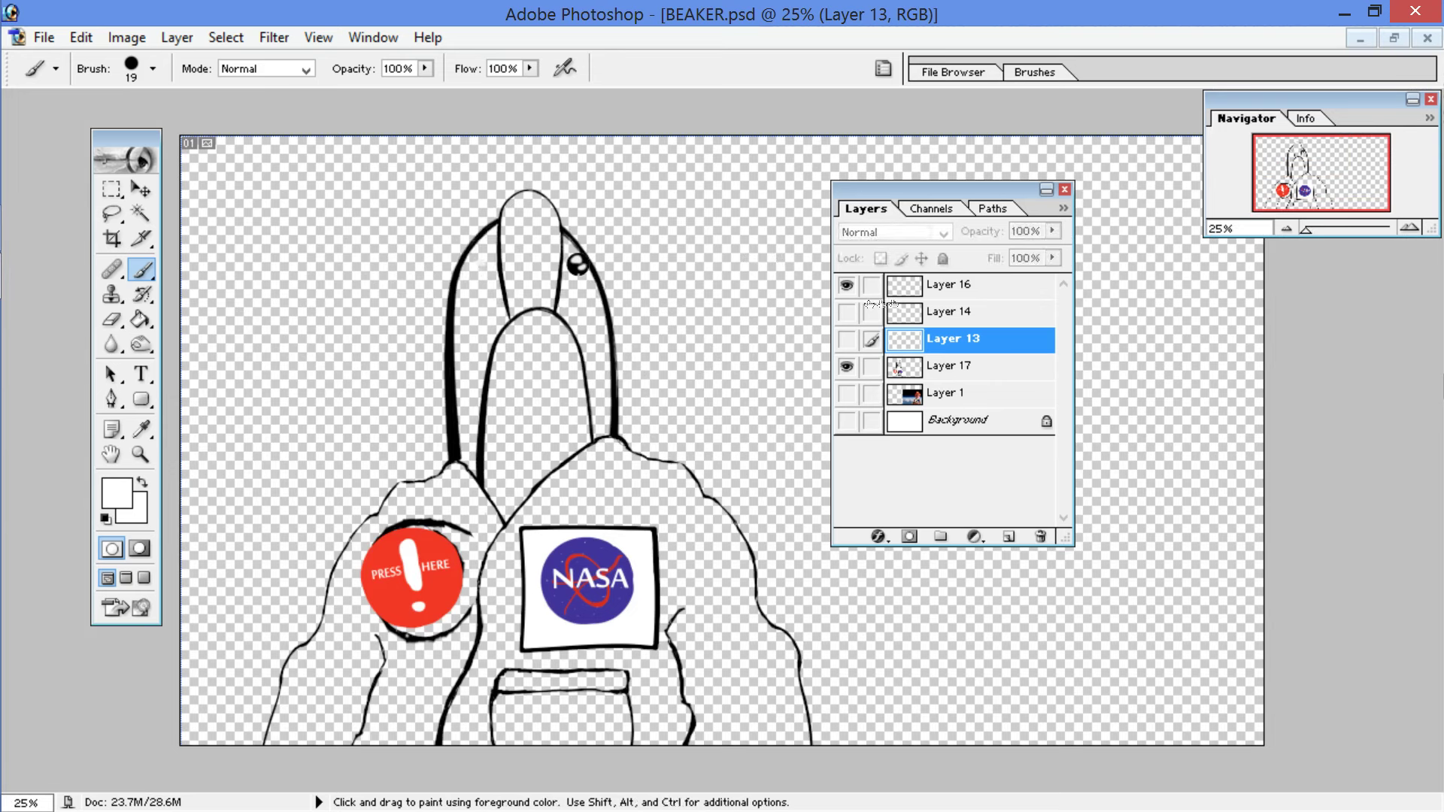
{"action": "left_click", "coordinate": [847, 286]}
{"action": "key", "text": "alt+bracketleft"}
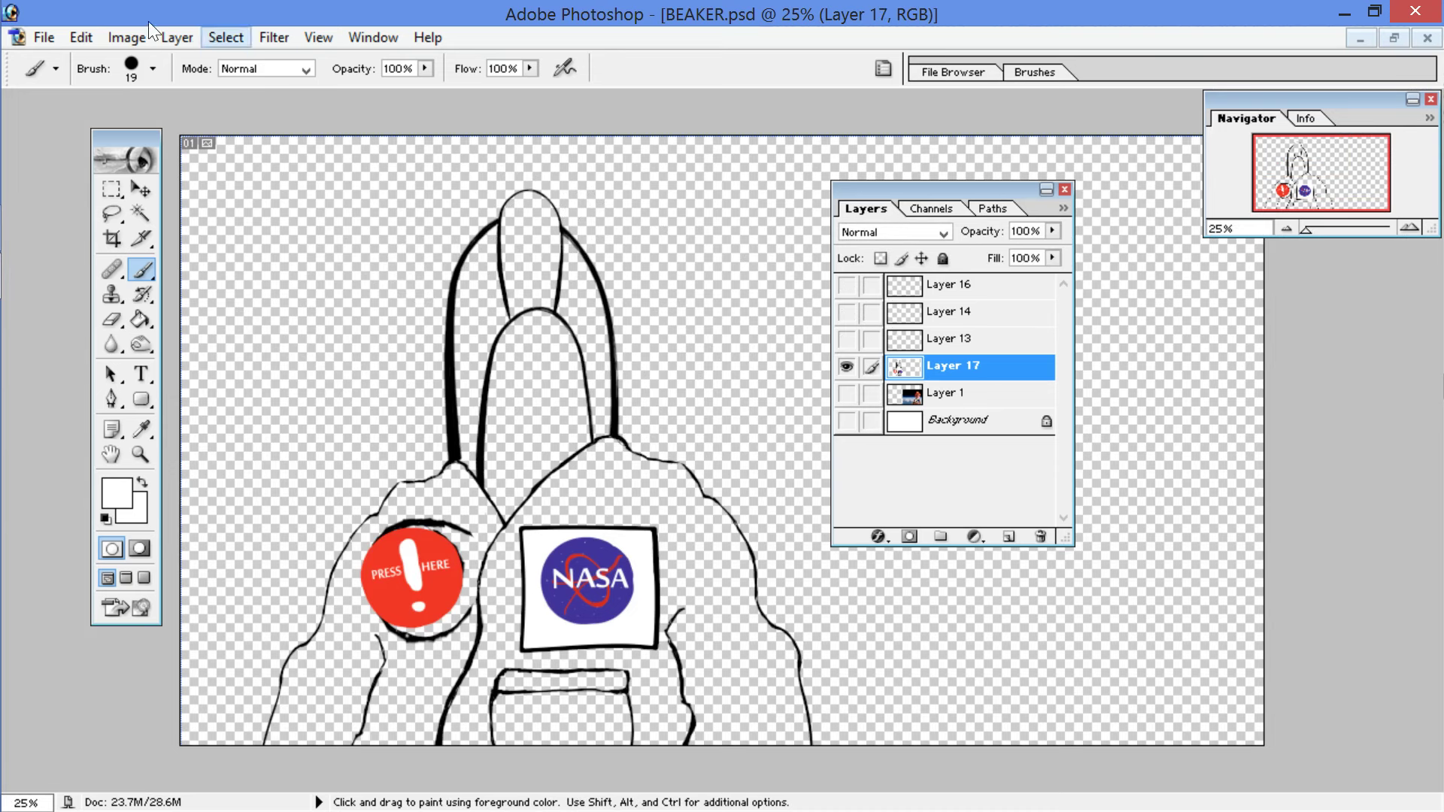
Step: Save the document and apply the Plastic Wrap filter to Layer 17 with highlight strength 15, detail 9 and smoothness 7
{"action": "left_click", "coordinate": [43, 37]}
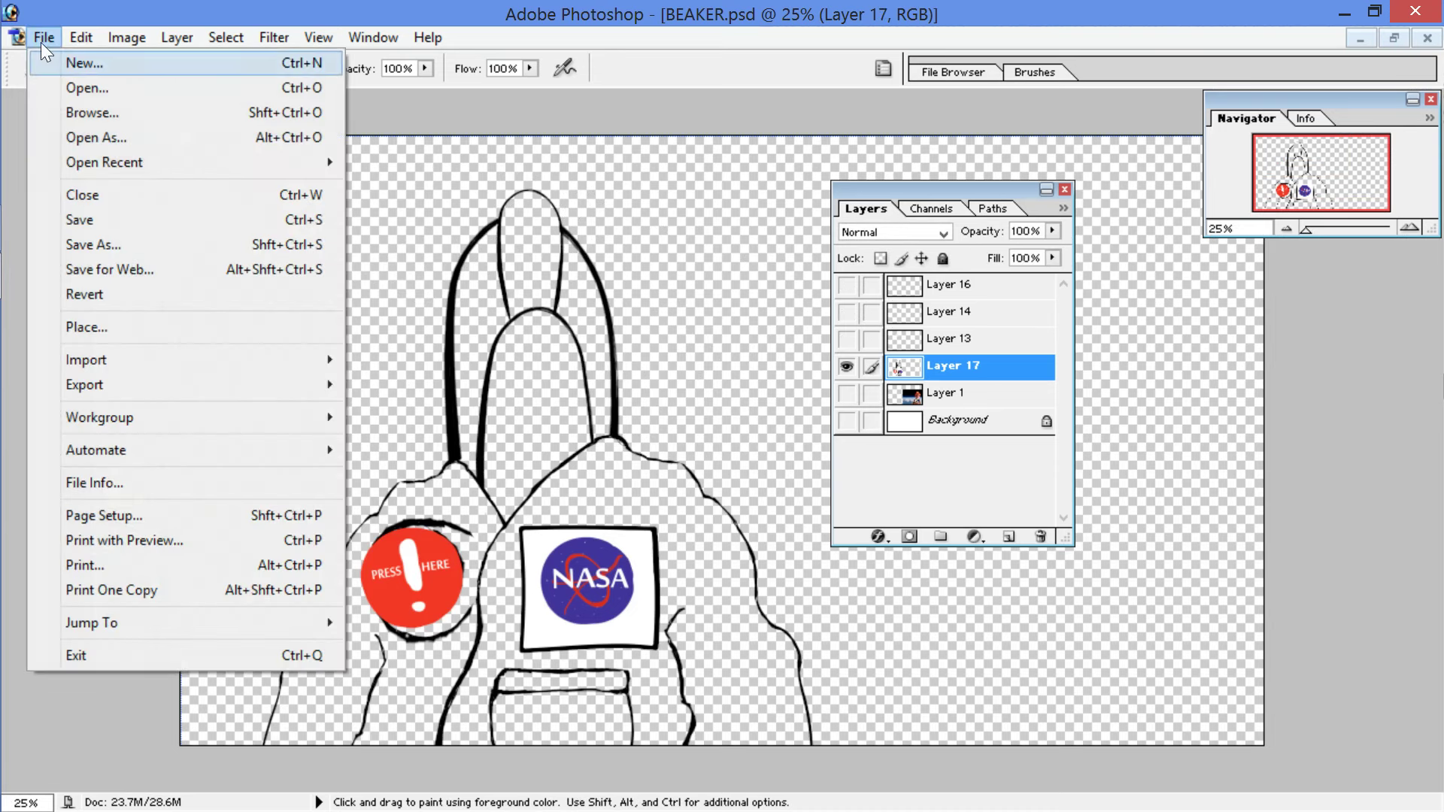
{"action": "left_click", "coordinate": [108, 214]}
{"action": "left_click", "coordinate": [274, 37]}
{"action": "mouse_move", "coordinate": [274, 37]}
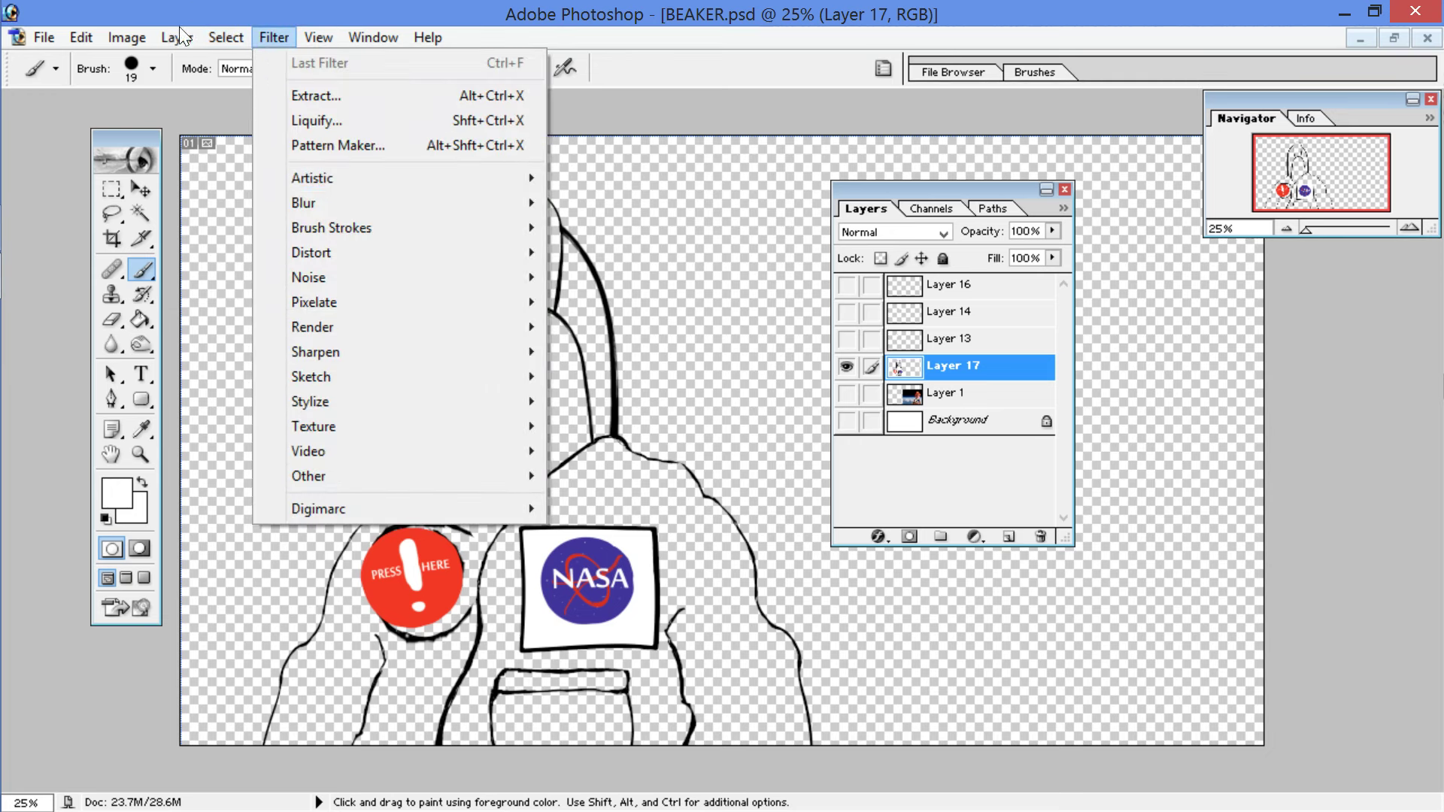
{"action": "mouse_move", "coordinate": [346, 174]}
{"action": "left_click", "coordinate": [666, 376]}
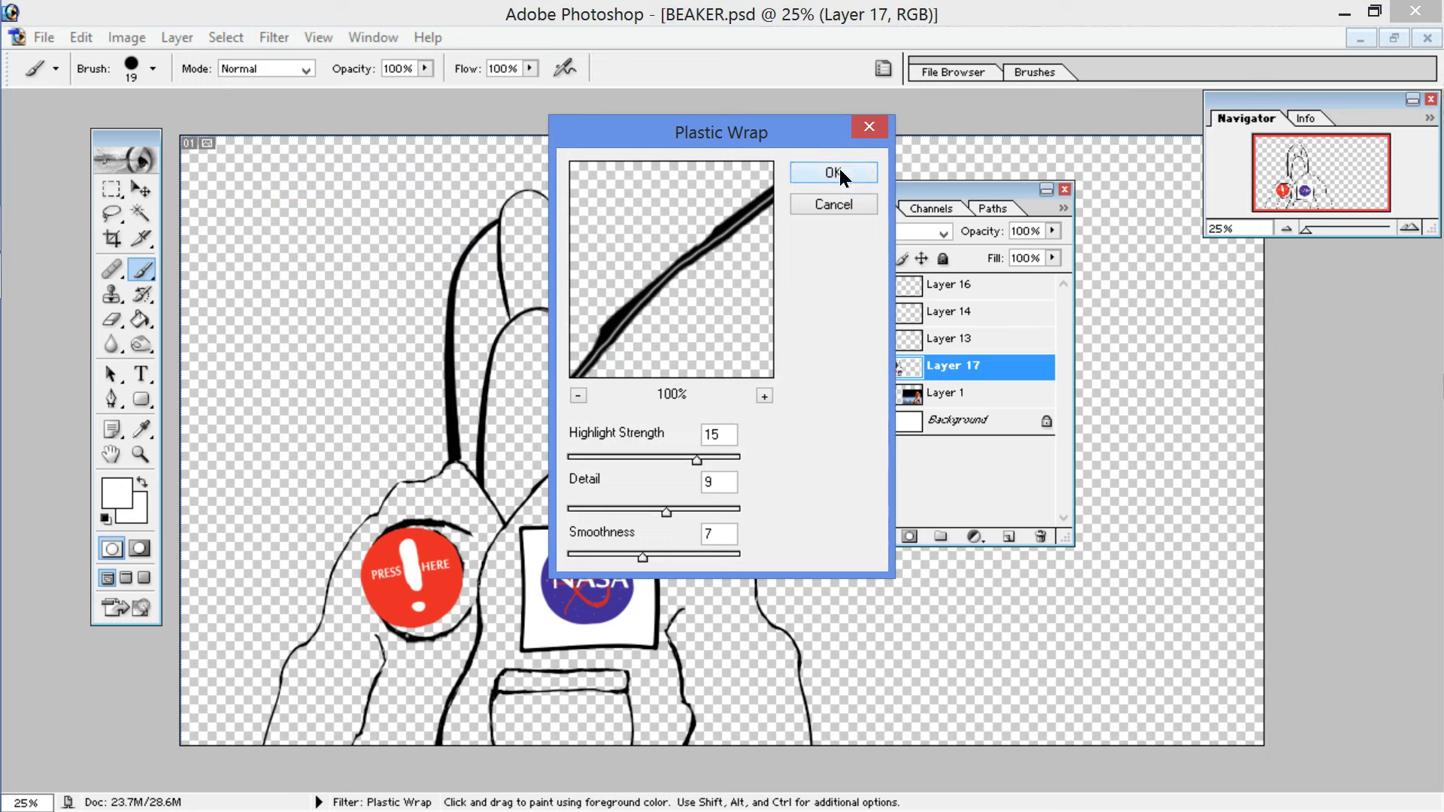
{"action": "left_click", "coordinate": [838, 173]}
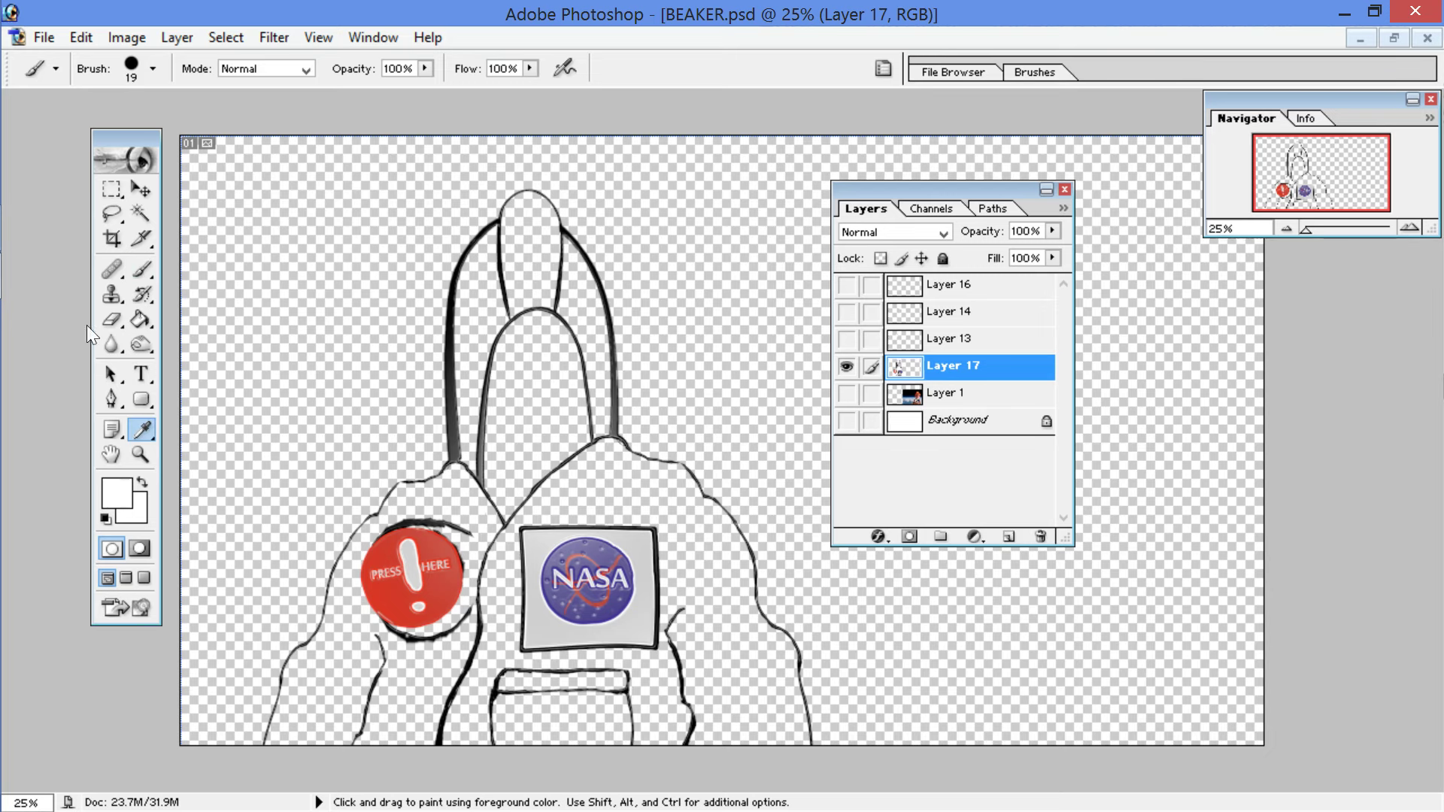
Step: Set the foreground color to light grey EBE8E8 and activate the Paint Bucket
{"action": "left_click", "coordinate": [119, 490]}
{"action": "left_click", "coordinate": [383, 280]}
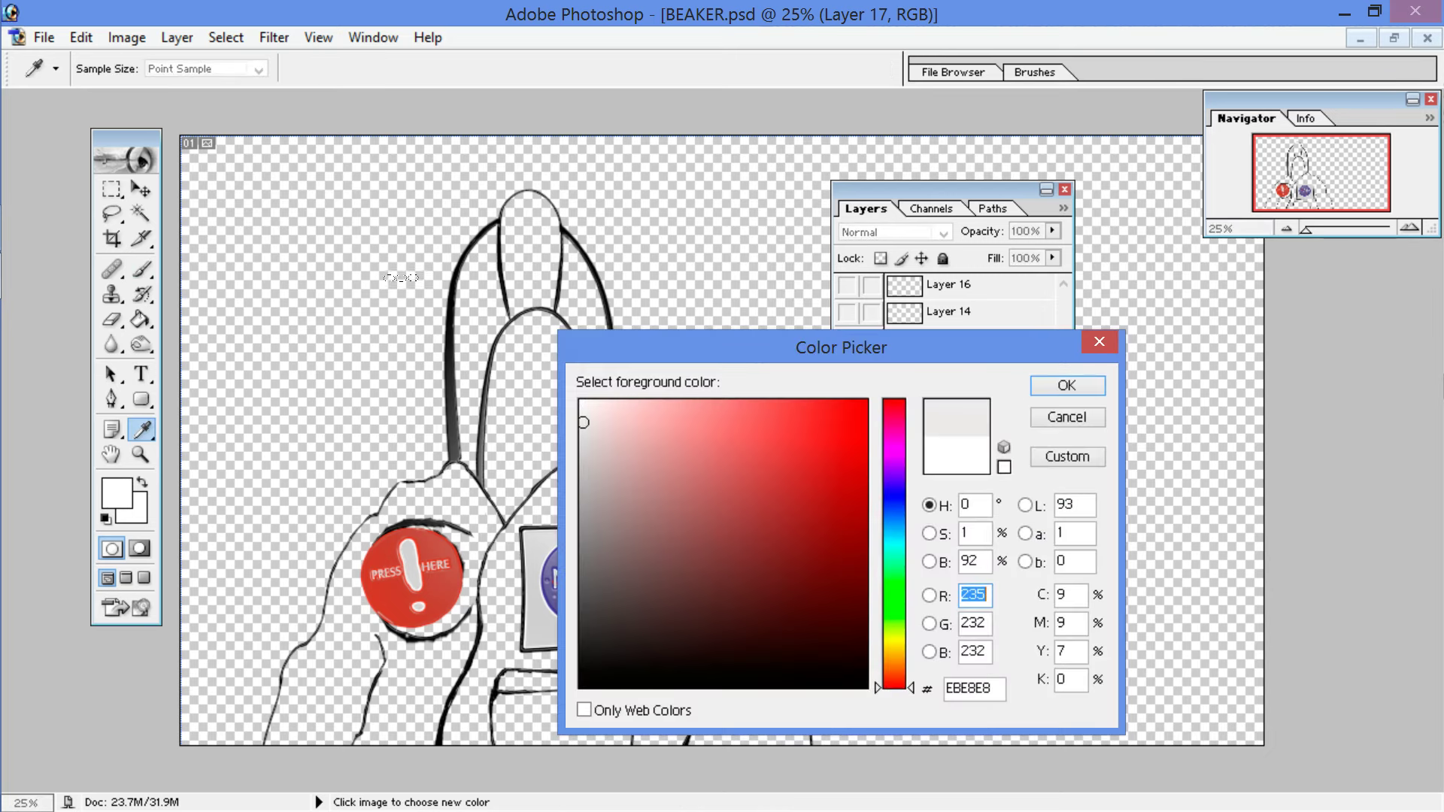
{"action": "left_click", "coordinate": [1066, 385]}
{"action": "key", "text": "g"}
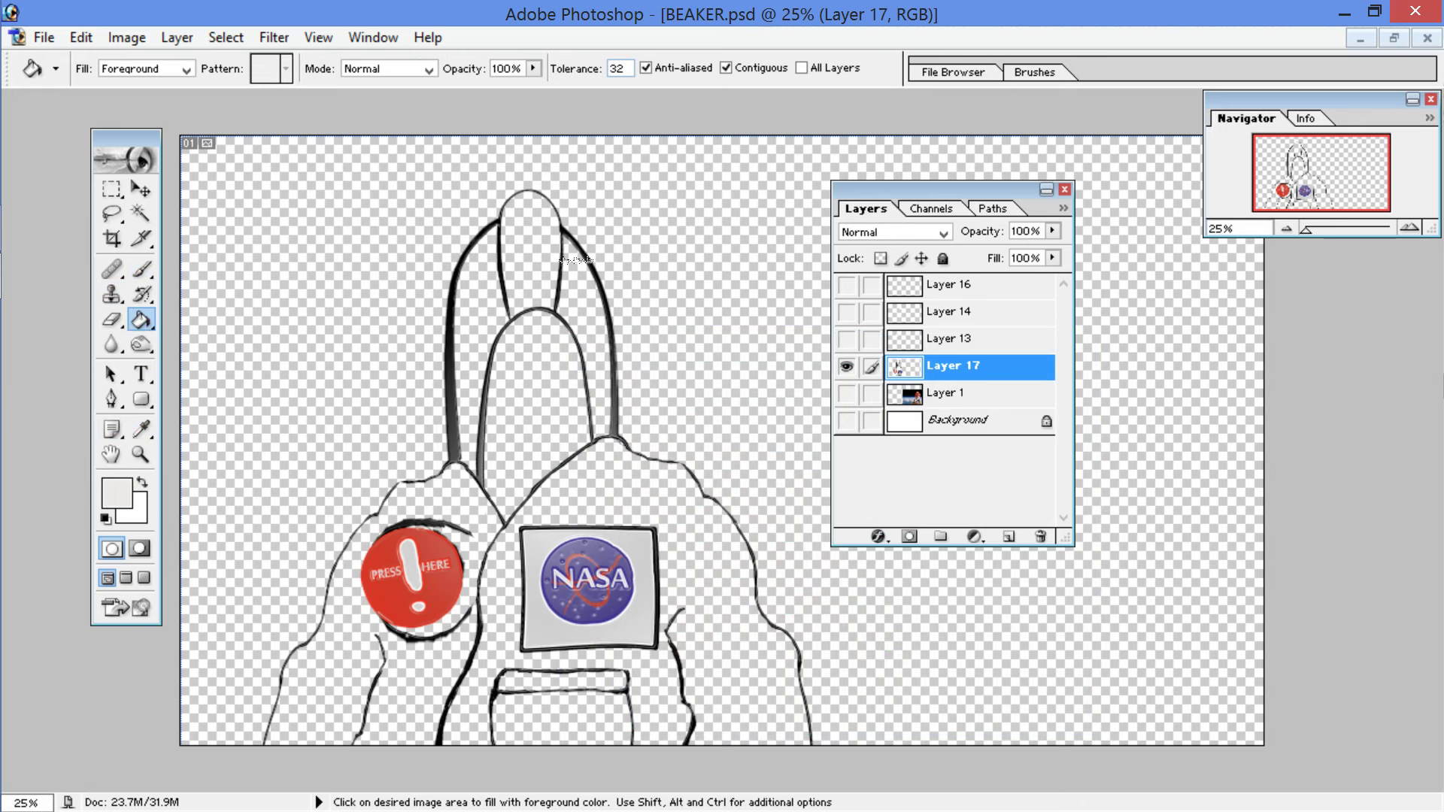
Step: Show Layers 13, 14, 16 and 1 again and add a new empty layer directly above Layer 1
{"action": "left_click", "coordinate": [847, 339]}
{"action": "left_click", "coordinate": [846, 312]}
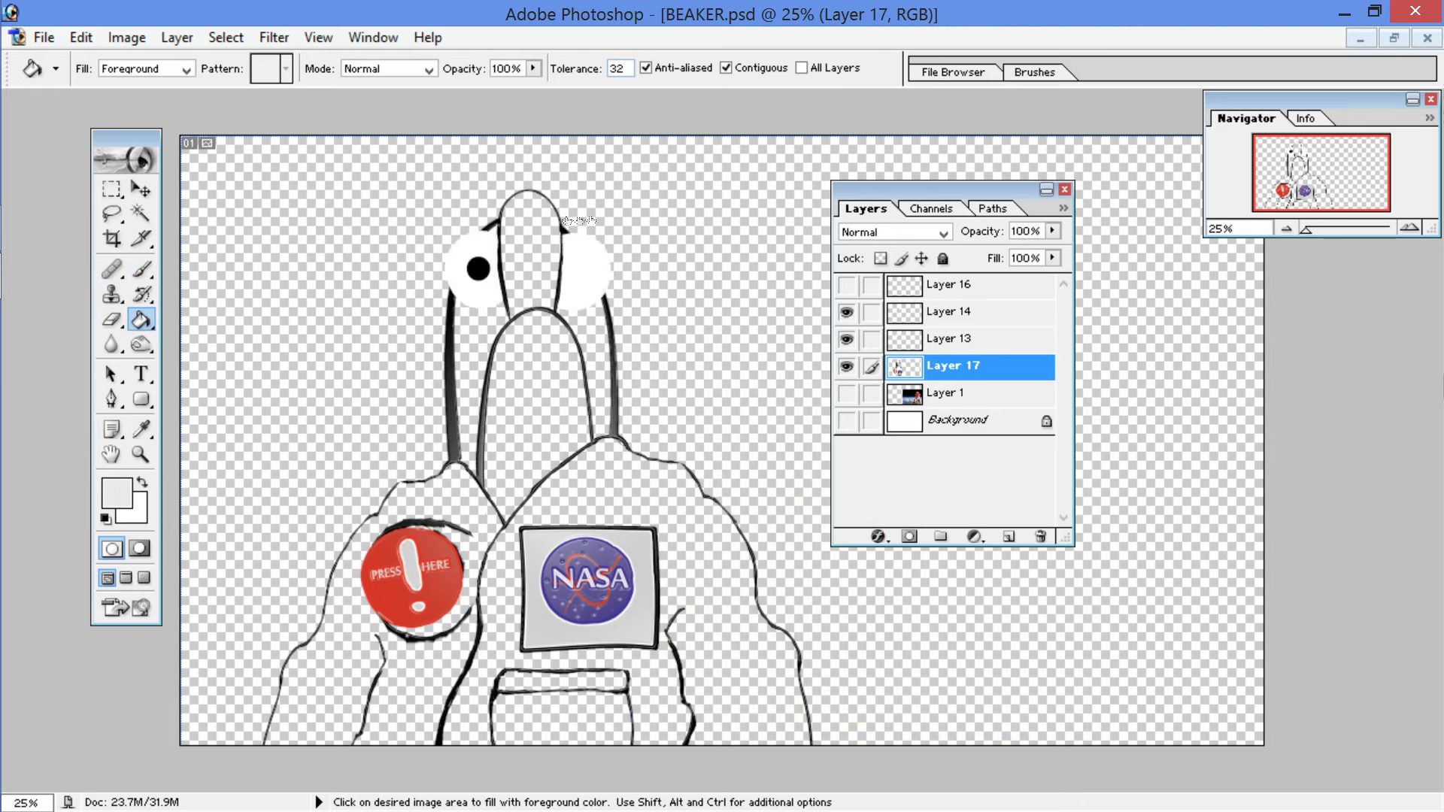
{"action": "left_click", "coordinate": [847, 285]}
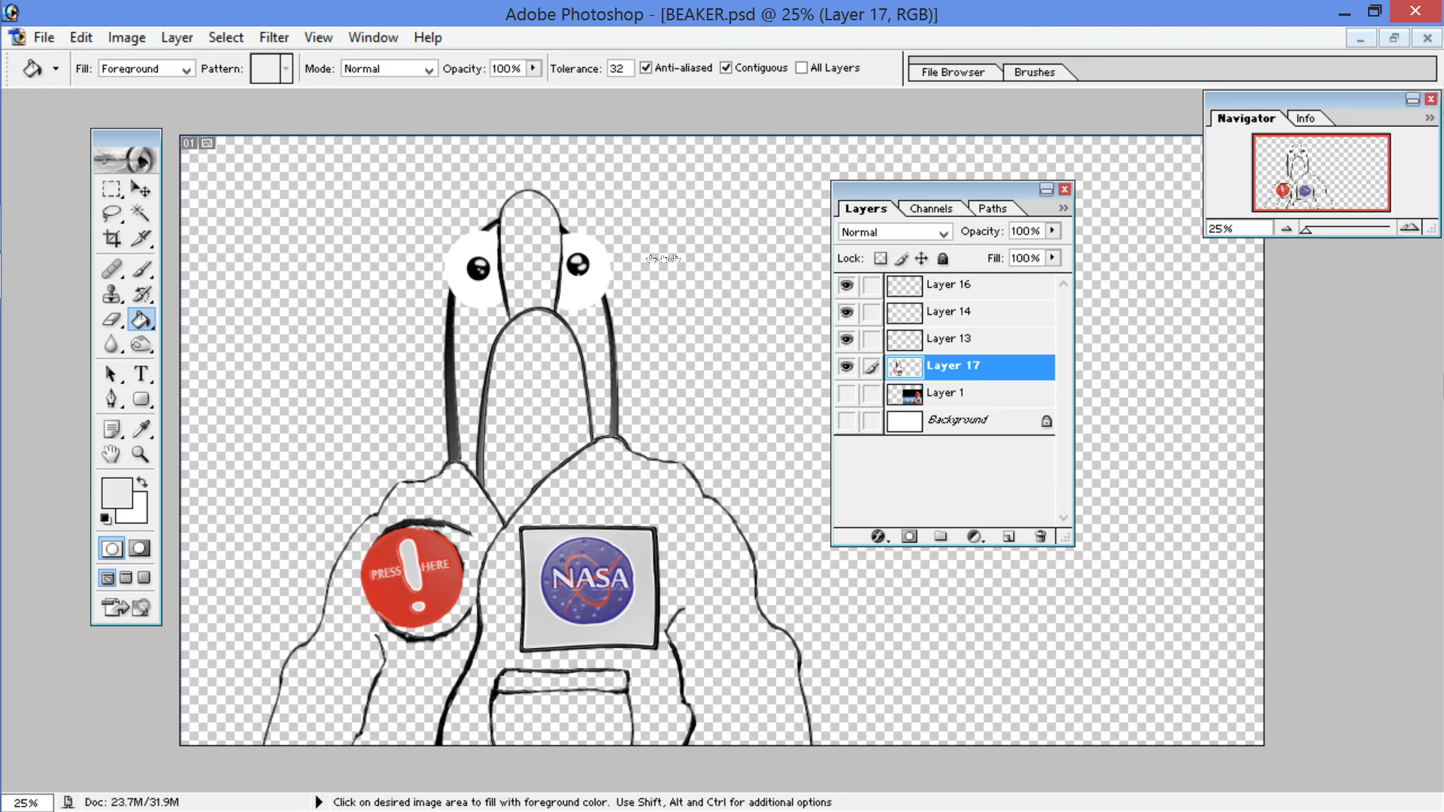
{"action": "left_click", "coordinate": [966, 404]}
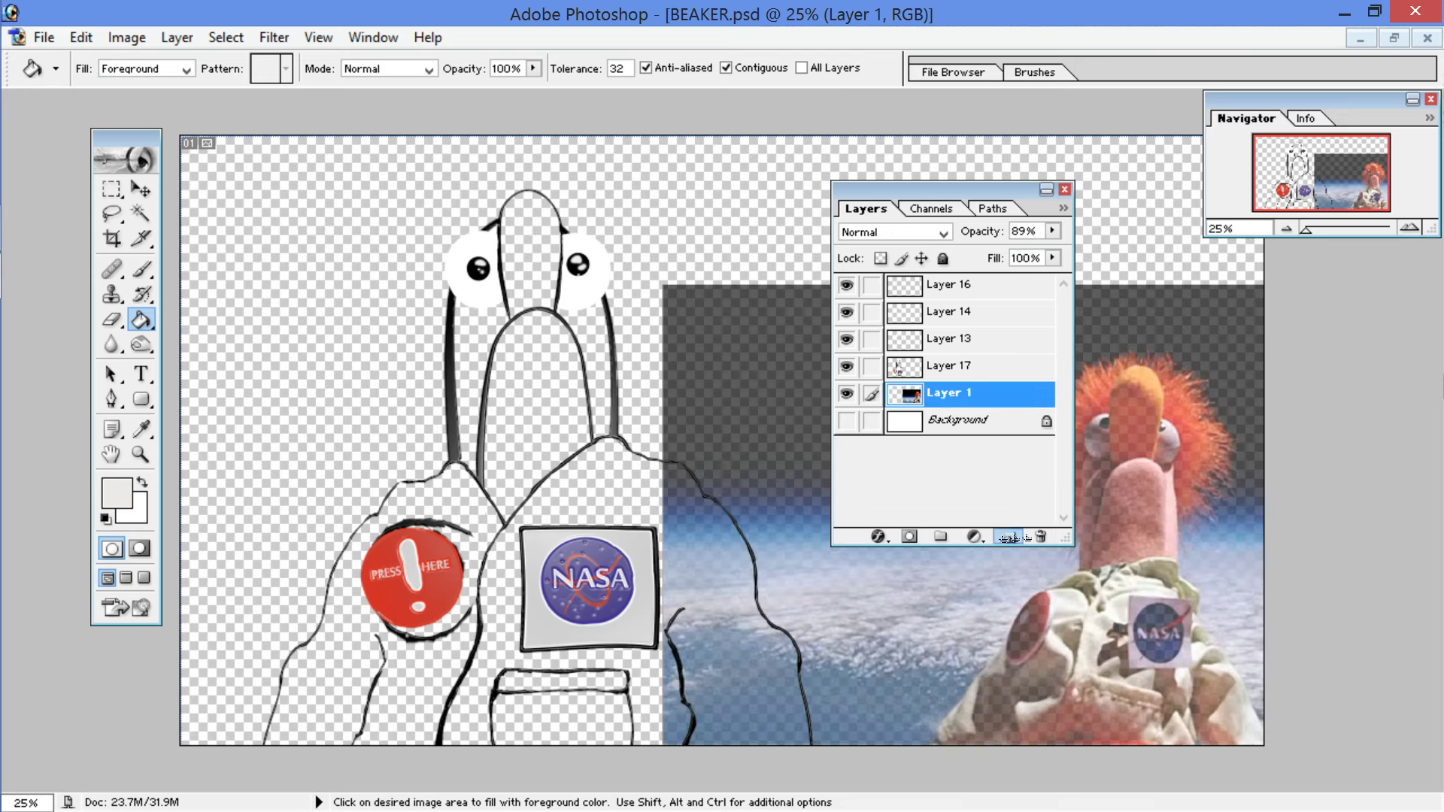
{"action": "left_click", "coordinate": [1008, 536]}
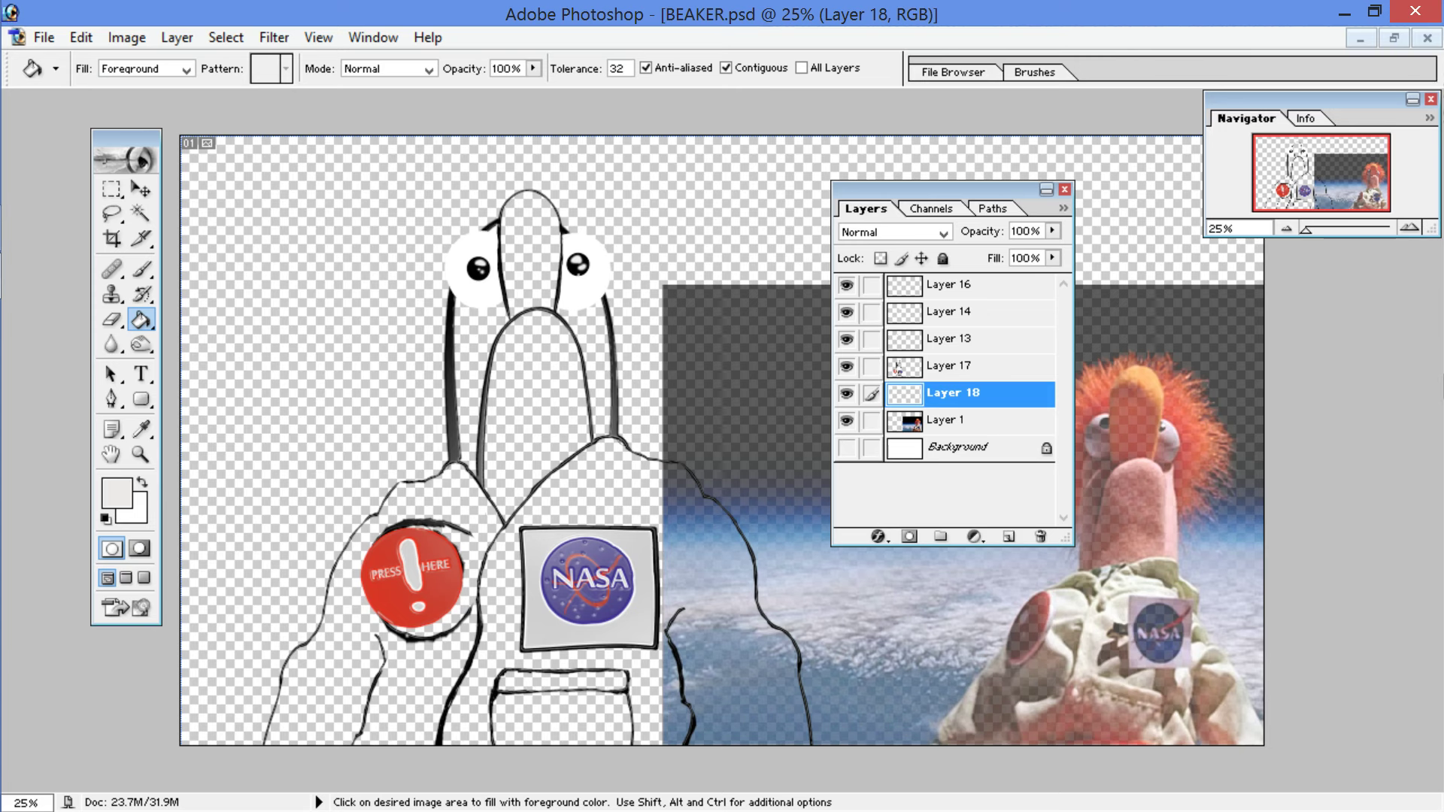
Step: Hand-letter COLOR NEXT with a smiley face above it on the photo's dark sky, using the light grey 19 px brush
{"action": "left_click", "coordinate": [142, 269]}
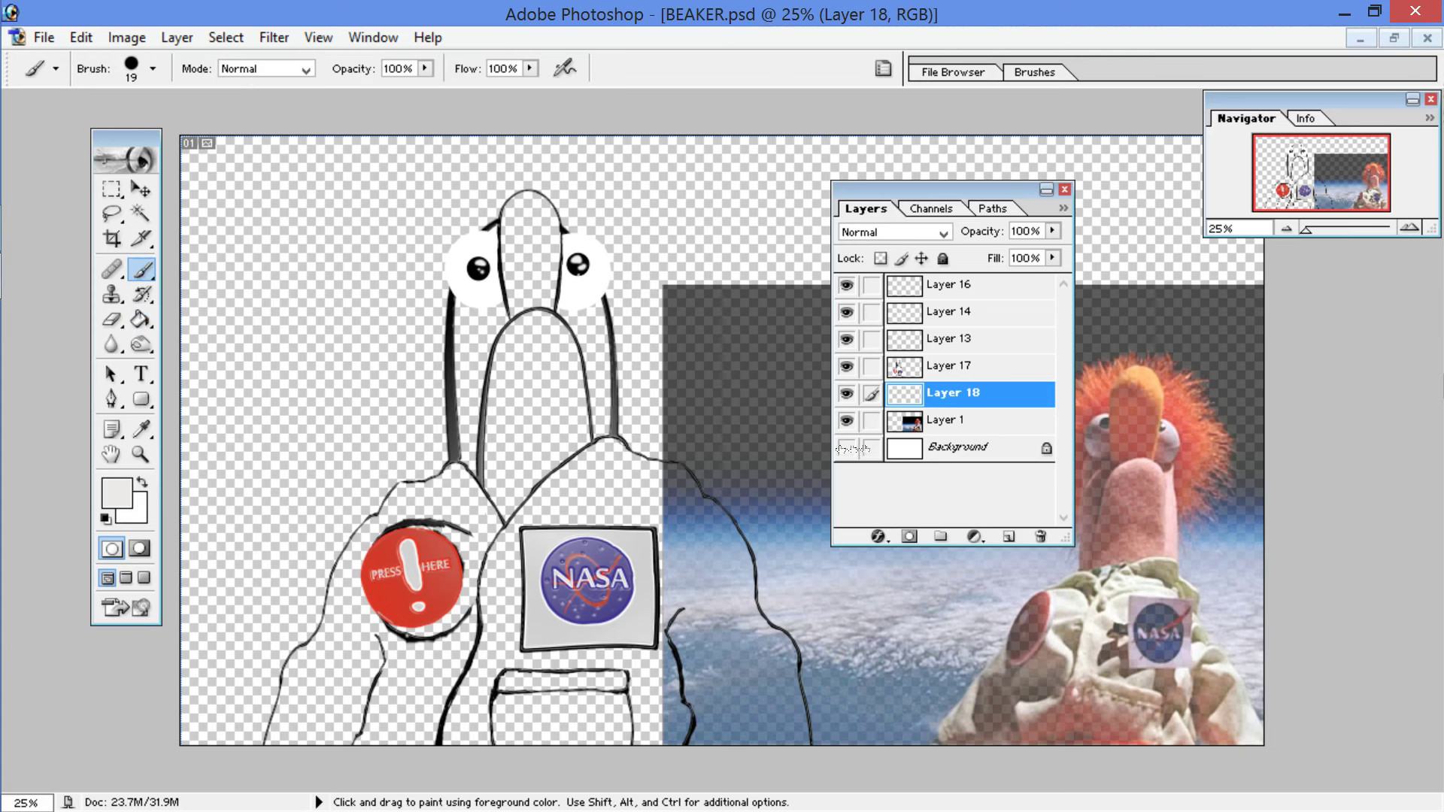
{"action": "left_click", "coordinate": [846, 448]}
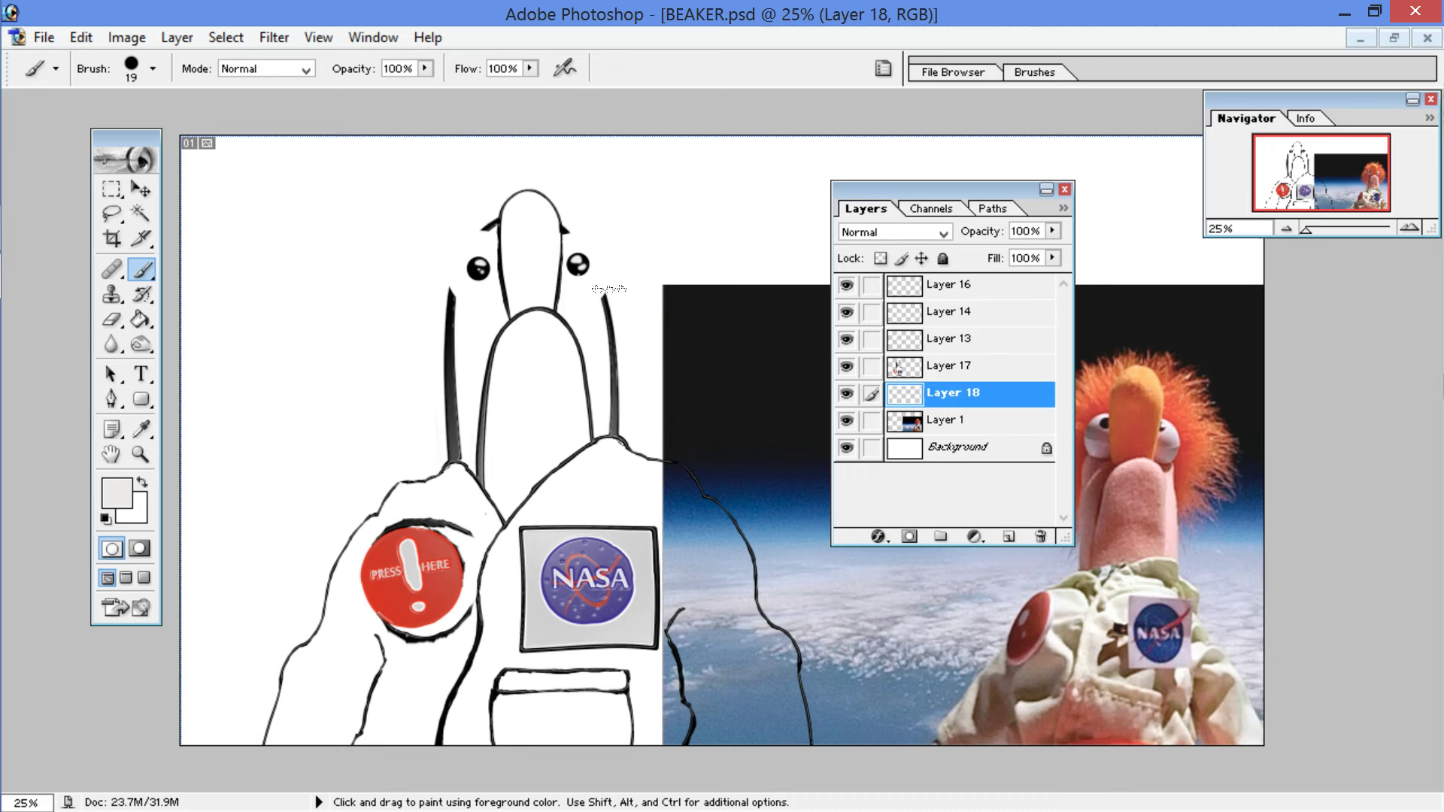
{"action": "left_click", "coordinate": [846, 448]}
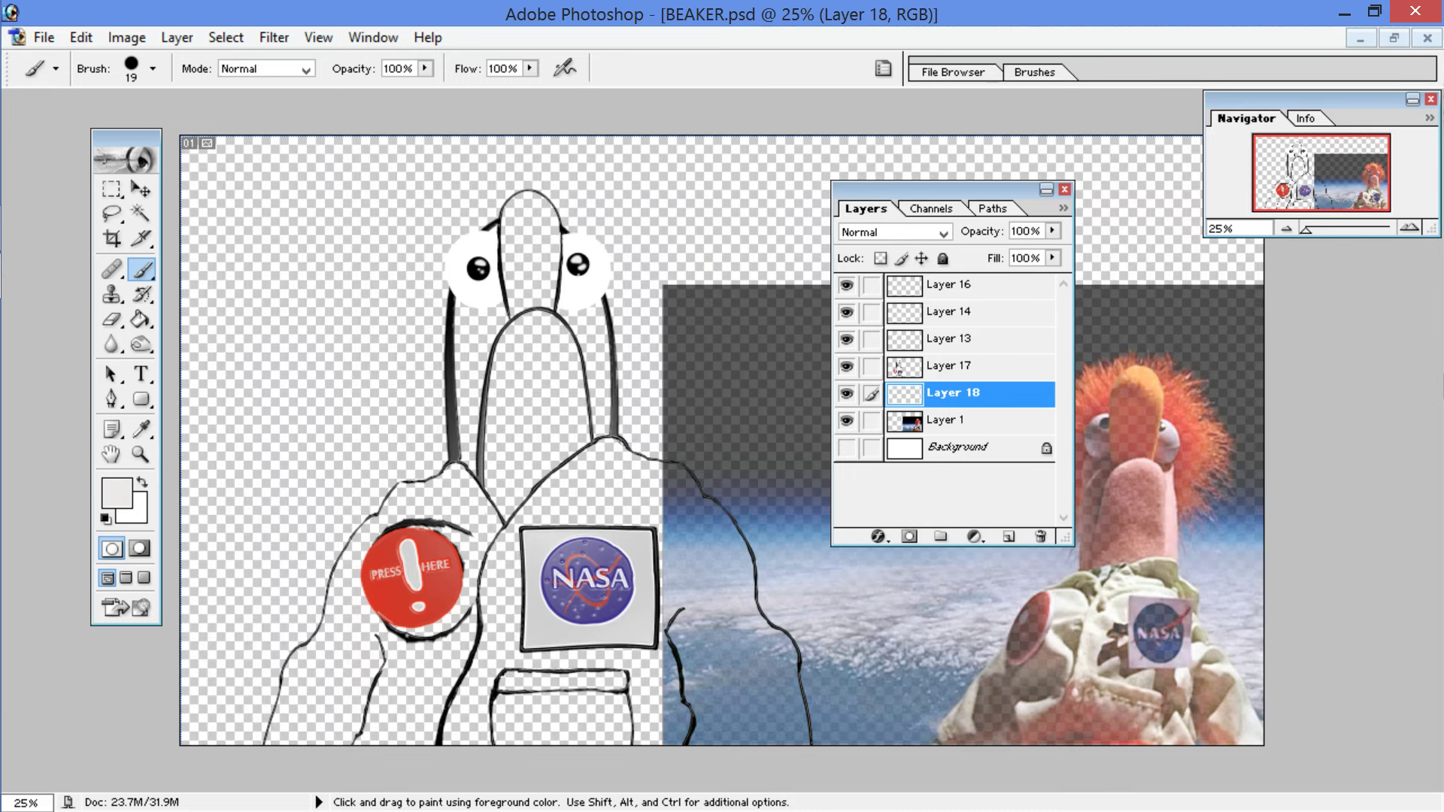
{"action": "mouse_move", "coordinate": [697, 392]}
{"action": "left_mouse_down"}
{"action": "mouse_move", "coordinate": [684, 403]}
{"action": "mouse_move", "coordinate": [711, 422]}
{"action": "mouse_move", "coordinate": [729, 410]}
{"action": "left_mouse_up"}
{"action": "mouse_move", "coordinate": [741, 390]}
{"action": "left_mouse_down"}
{"action": "mouse_move", "coordinate": [742, 409]}
{"action": "mouse_move", "coordinate": [761, 413]}
{"action": "mouse_move", "coordinate": [771, 393]}
{"action": "mouse_move", "coordinate": [793, 427]}
{"action": "mouse_move", "coordinate": [795, 412]}
{"action": "mouse_move", "coordinate": [812, 427]}
{"action": "left_mouse_up"}
{"action": "mouse_move", "coordinate": [686, 451]}
{"action": "left_mouse_down"}
{"action": "mouse_move", "coordinate": [695, 477]}
{"action": "mouse_move", "coordinate": [735, 476]}
{"action": "mouse_move", "coordinate": [750, 452]}
{"action": "mouse_move", "coordinate": [775, 473]}
{"action": "left_mouse_up"}
{"action": "mouse_move", "coordinate": [780, 449]}
{"action": "left_mouse_down"}
{"action": "mouse_move", "coordinate": [758, 481]}
{"action": "mouse_move", "coordinate": [824, 449]}
{"action": "mouse_move", "coordinate": [805, 496]}
{"action": "left_mouse_up"}
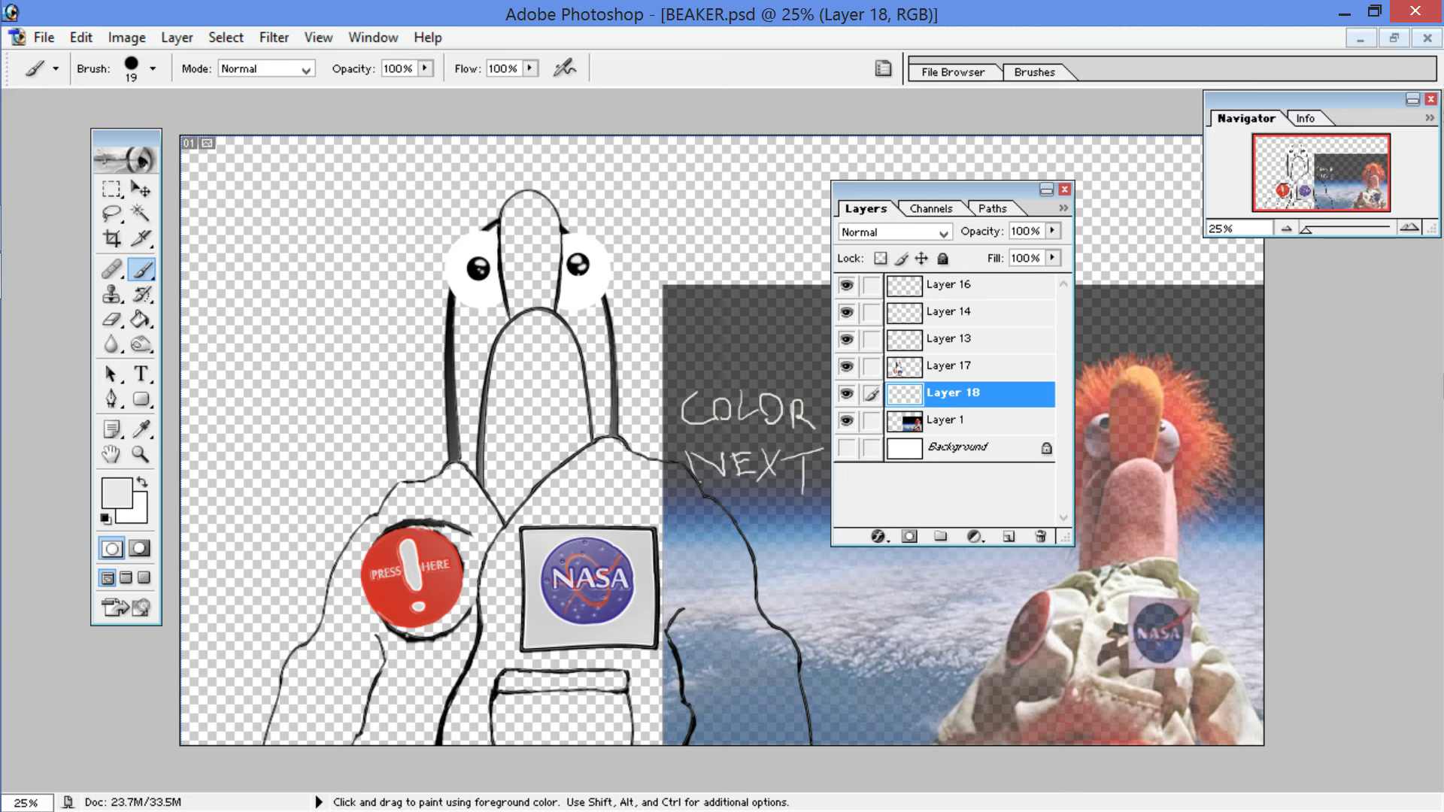
{"action": "mouse_move", "coordinate": [695, 330]}
{"action": "left_mouse_down"}
{"action": "mouse_move", "coordinate": [776, 325]}
{"action": "mouse_move", "coordinate": [782, 339]}
{"action": "left_mouse_up"}
{"action": "mouse_move", "coordinate": [686, 356]}
{"action": "left_mouse_down"}
{"action": "mouse_move", "coordinate": [746, 366]}
{"action": "mouse_move", "coordinate": [768, 344]}
{"action": "mouse_move", "coordinate": [813, 356]}
{"action": "left_mouse_up"}
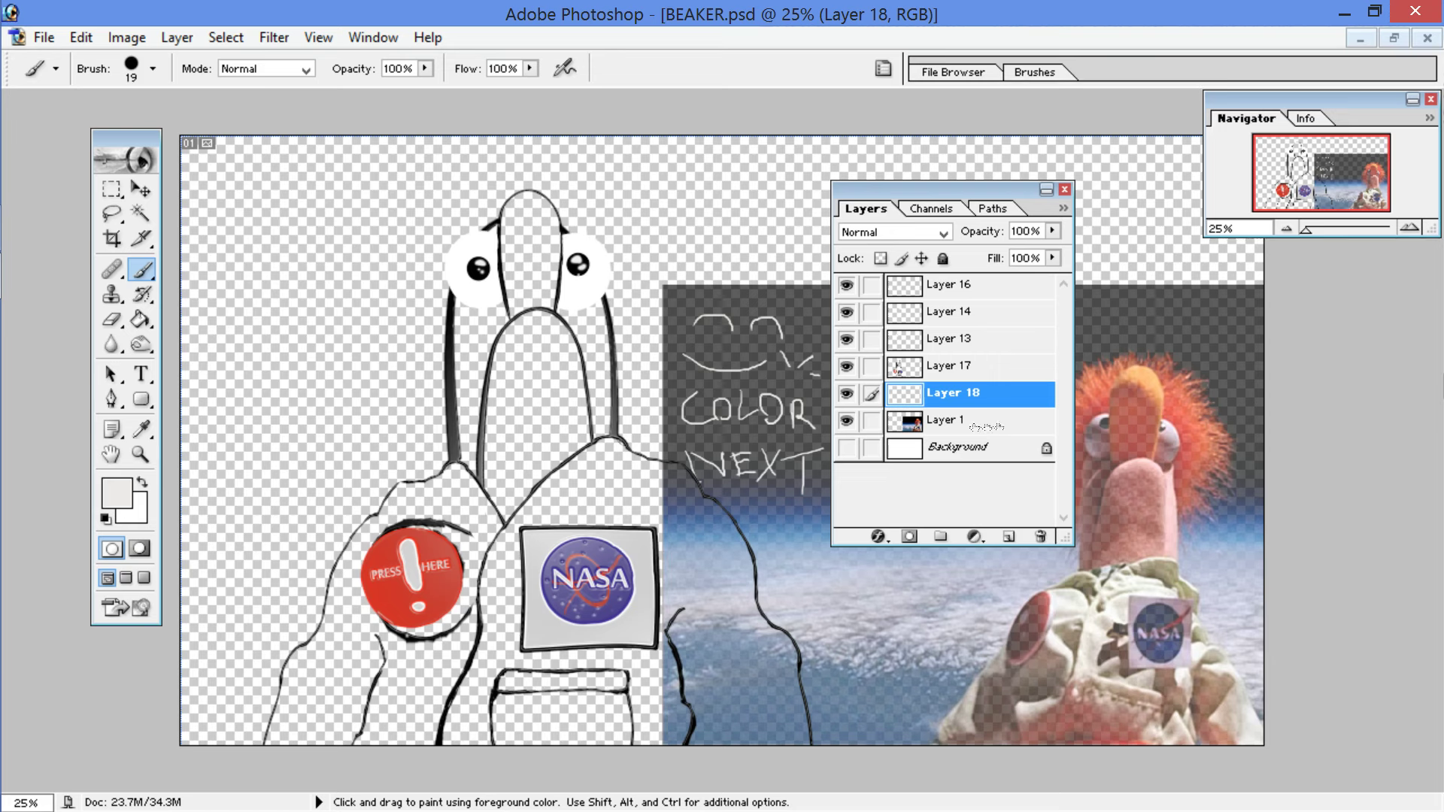
Step: Raise the opacity of the reference photo on Layer 1 to 100%
{"action": "left_click", "coordinate": [977, 422]}
{"action": "left_click", "coordinate": [1051, 230]}
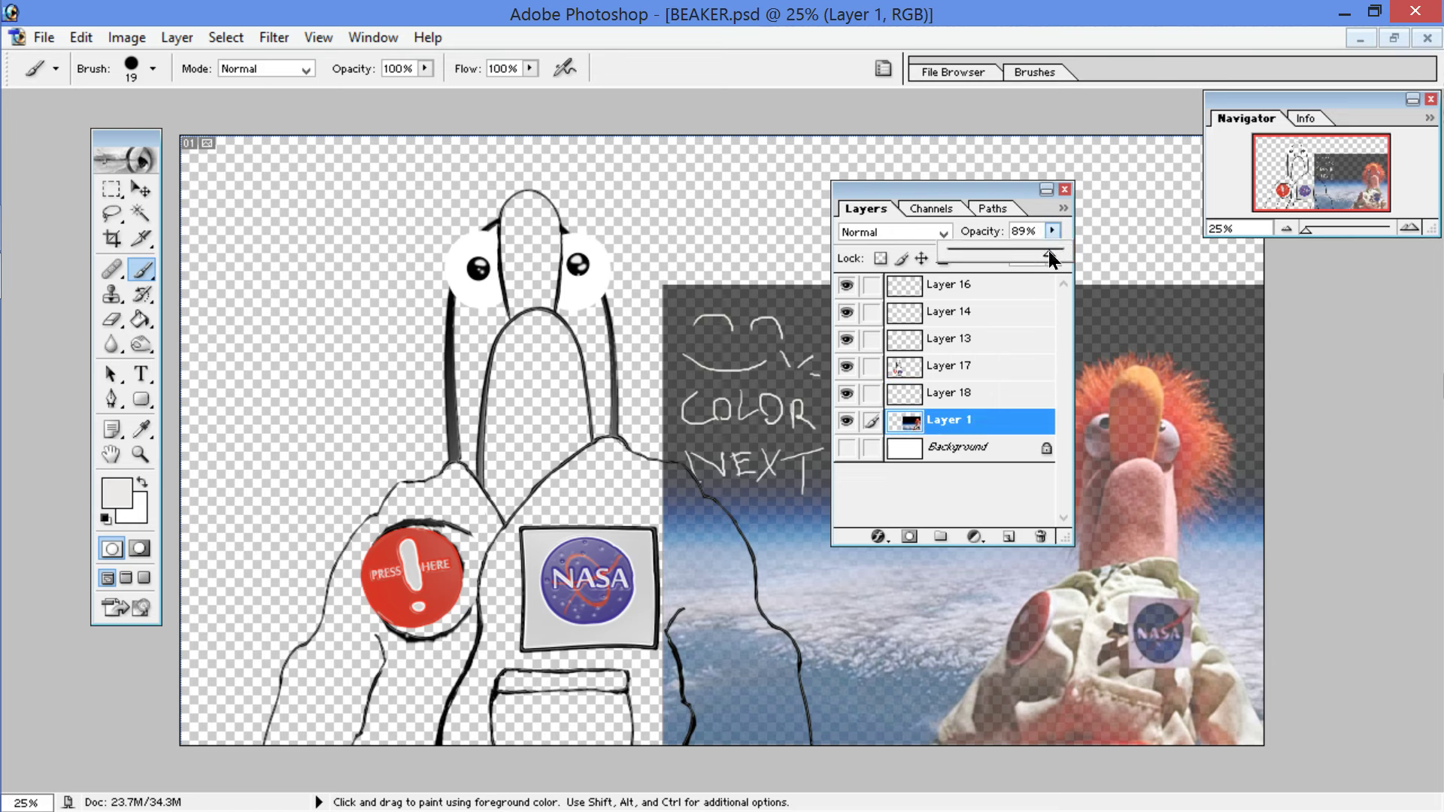
{"action": "left_click_drag", "start_coordinate": [1049, 254], "coordinate": [1063, 254]}
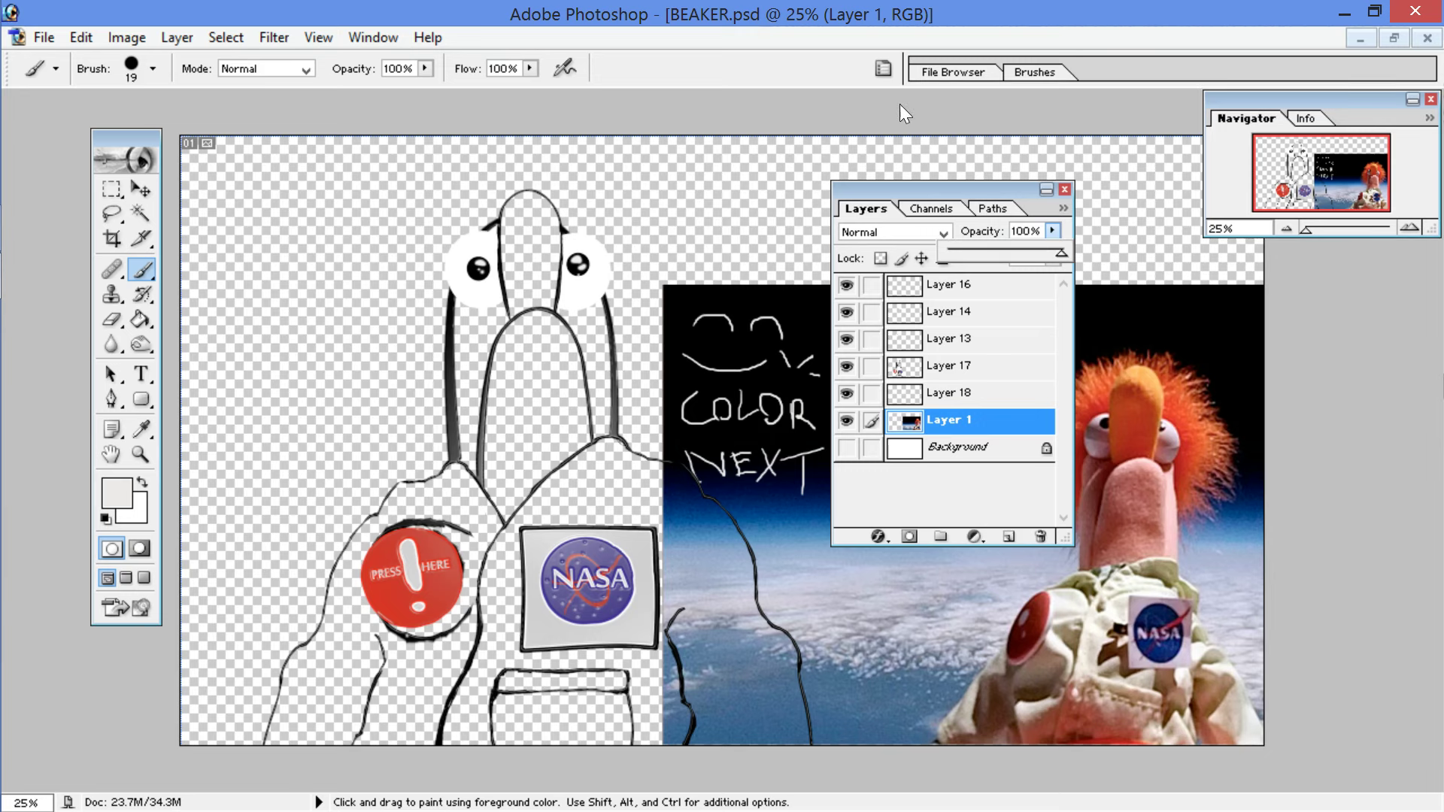
{"action": "left_click", "coordinate": [1355, 12]}
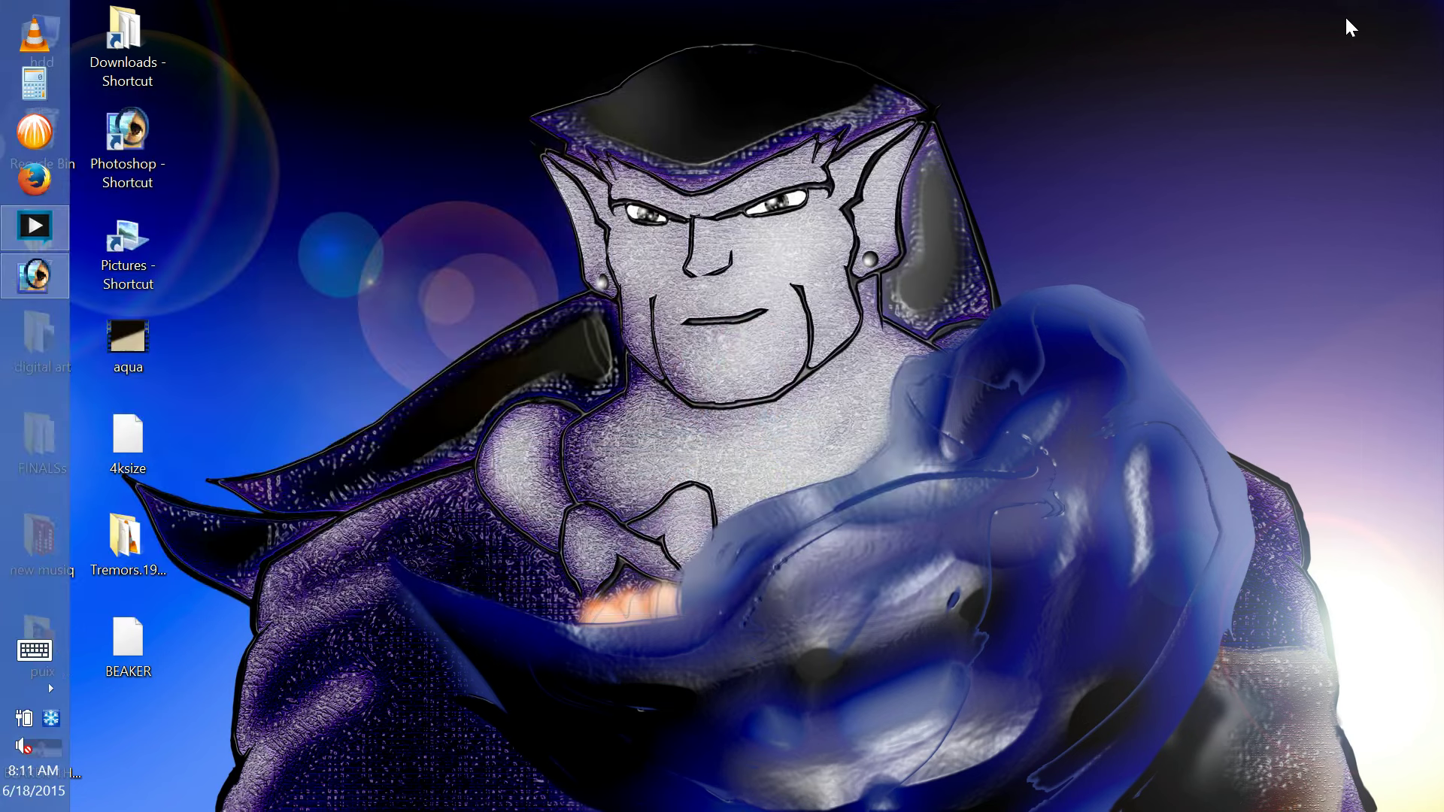
{"action": "left_click", "coordinate": [35, 275]}
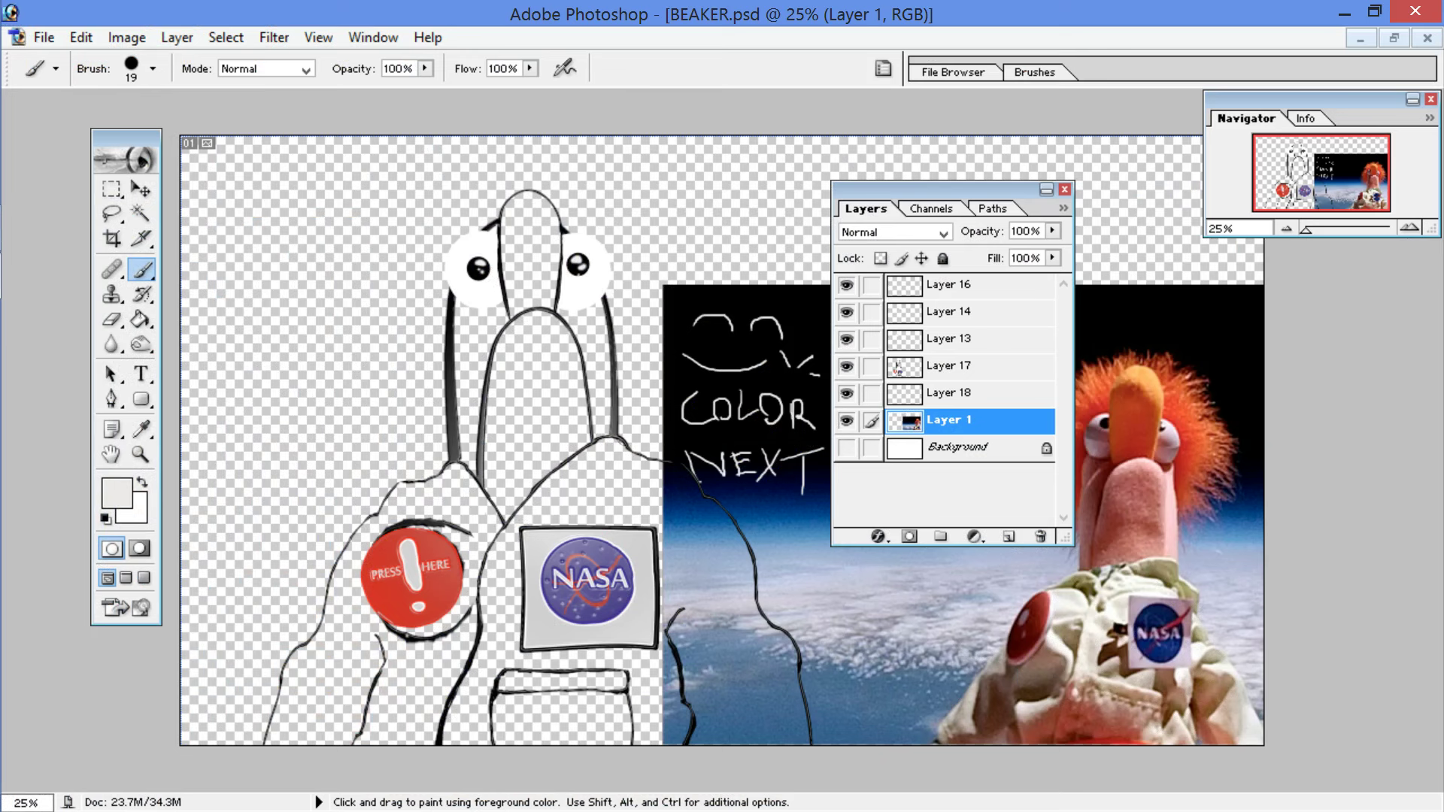
Step: Toggle the visibility of Layers 13 and 17 to identify which one holds the line art
{"action": "left_click", "coordinate": [847, 338]}
{"action": "left_click", "coordinate": [847, 339]}
{"action": "left_click", "coordinate": [846, 366]}
{"action": "left_click", "coordinate": [850, 369]}
{"action": "left_click", "coordinate": [849, 367]}
{"action": "left_click", "coordinate": [848, 368]}
Step: Fill the suit's sleeve, torso, pocket flap and pocket on Layer 17 with the light grey foreground color
{"action": "left_click", "coordinate": [908, 373]}
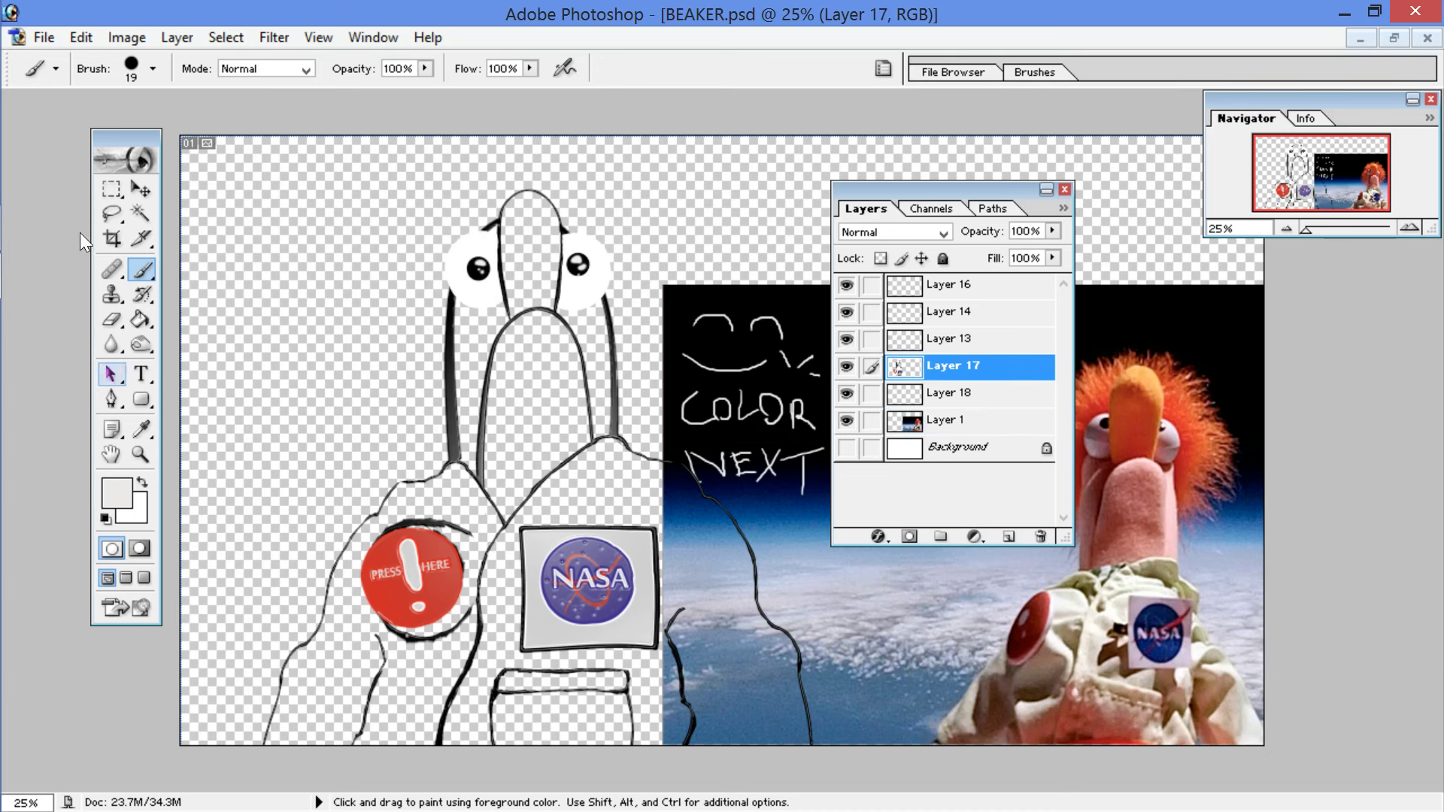
{"action": "left_click", "coordinate": [141, 319]}
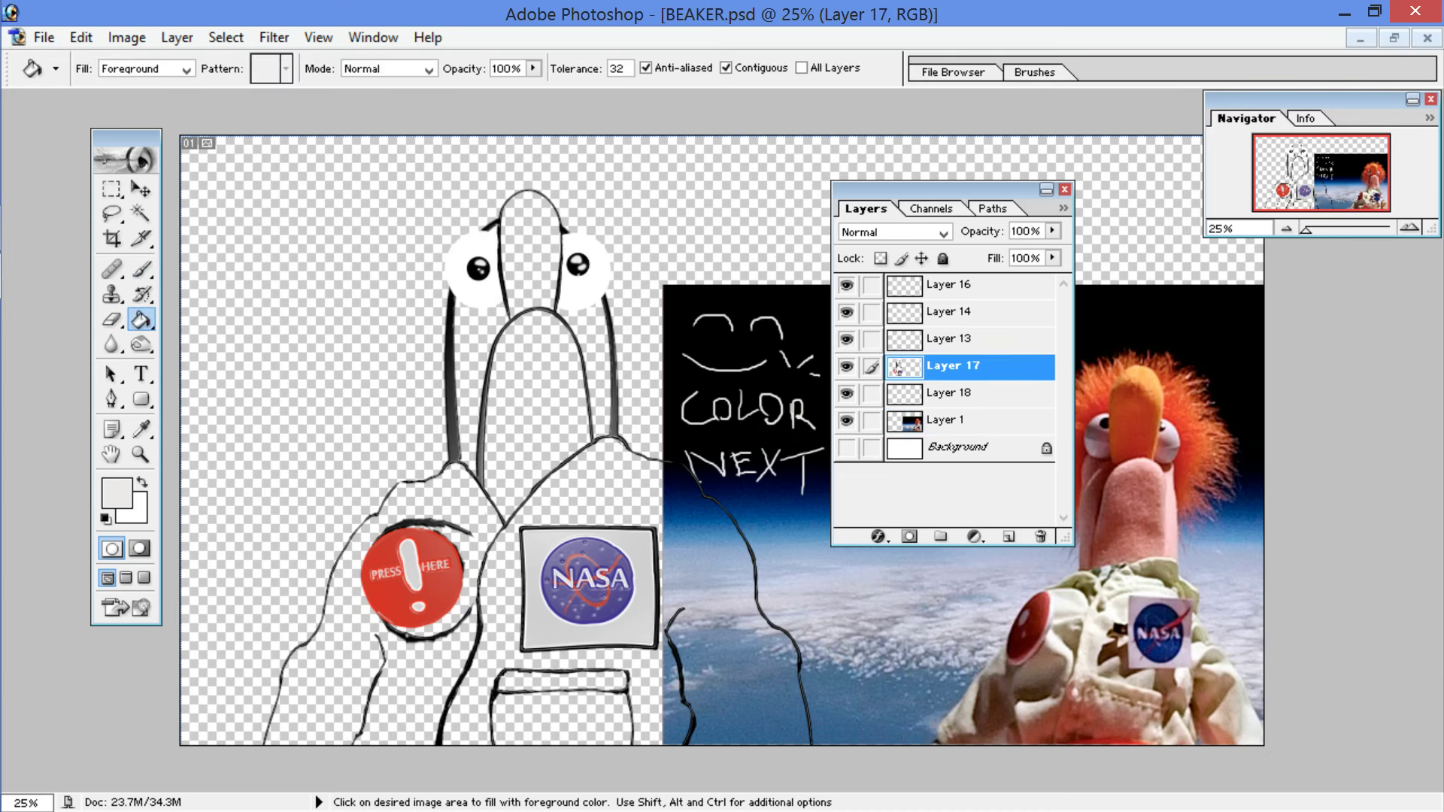
{"action": "left_click", "coordinate": [324, 662]}
{"action": "left_click", "coordinate": [551, 497]}
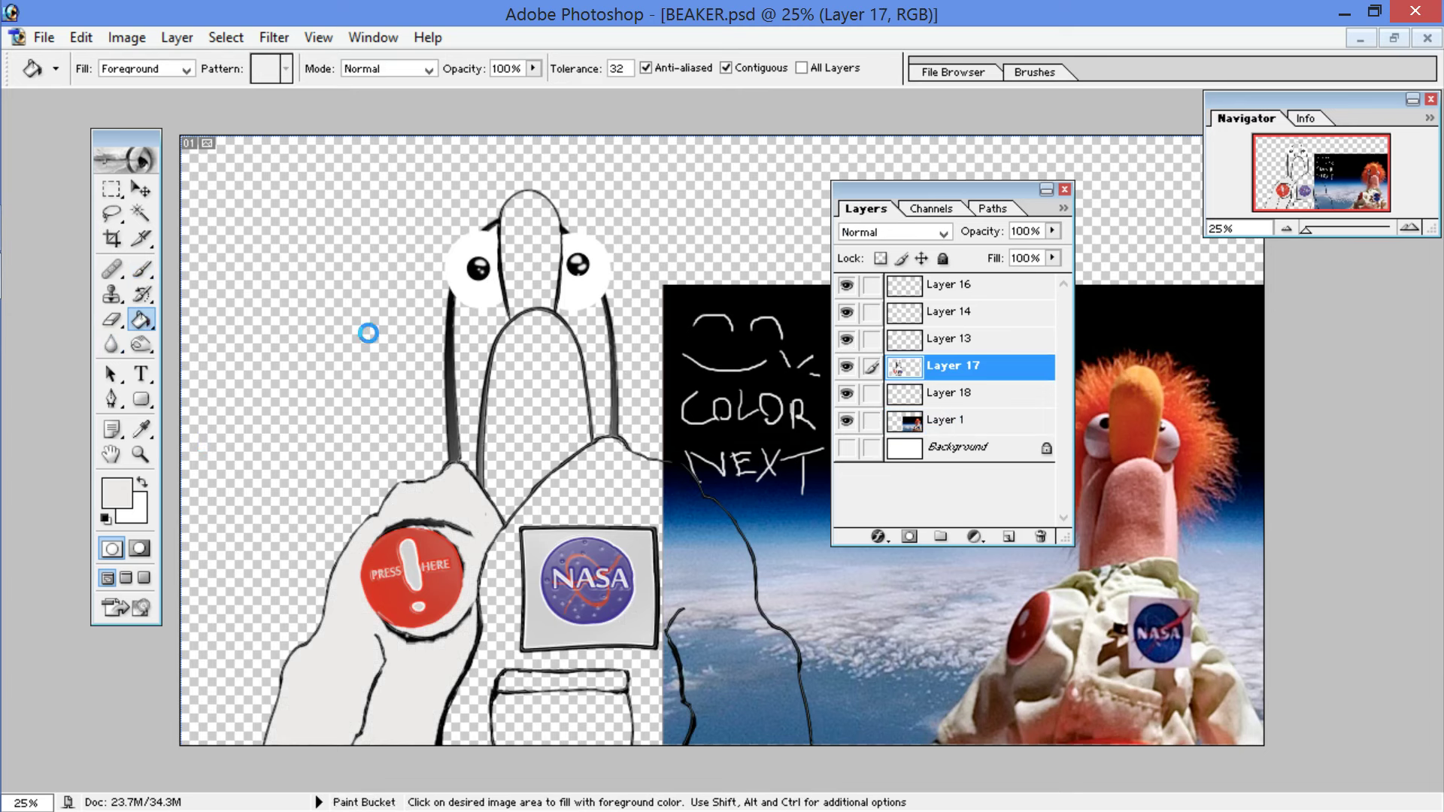
{"action": "left_click", "coordinate": [551, 684]}
{"action": "left_click", "coordinate": [540, 720]}
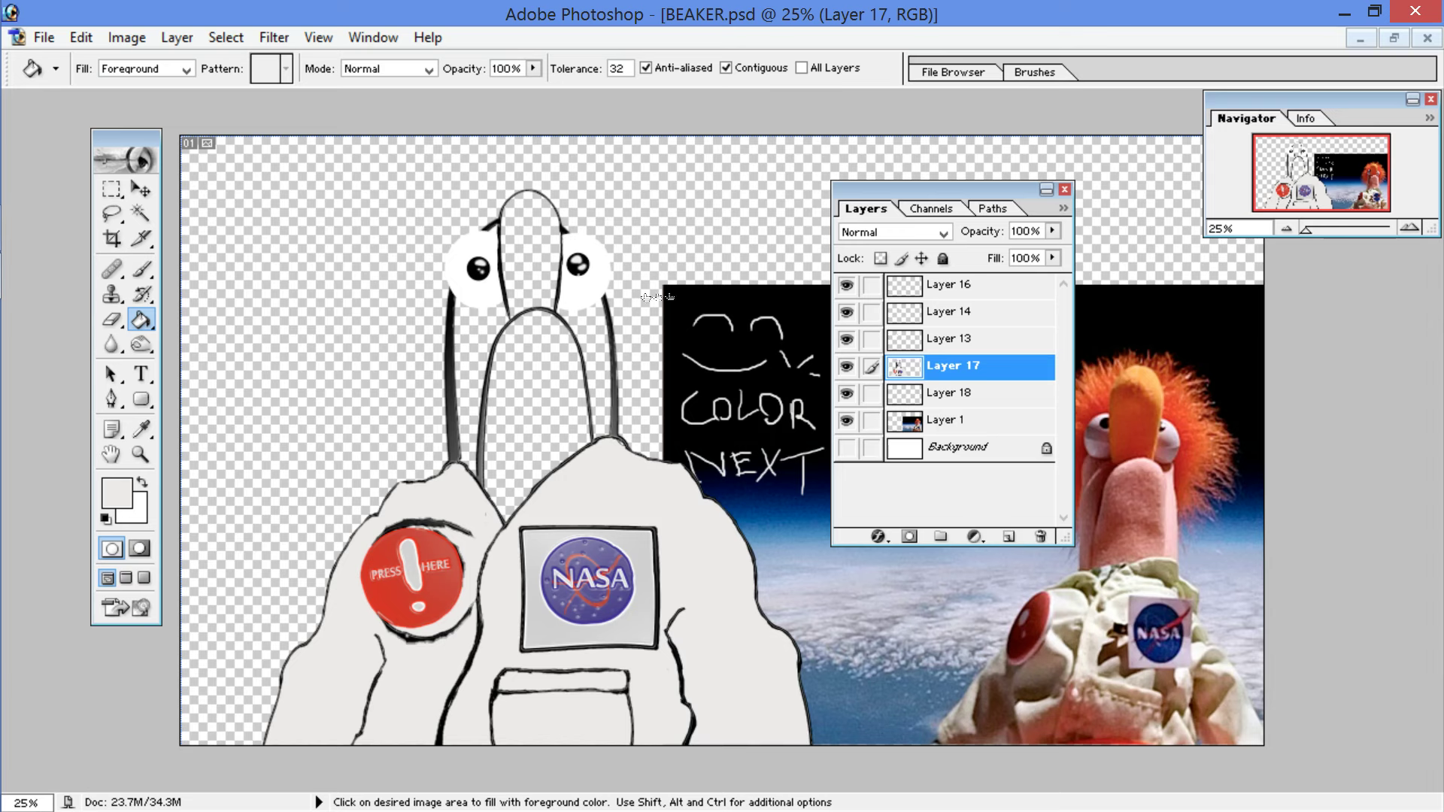
Step: Add a new layer above Layer 17, set the foreground color to light tan E0D1B3 and return to the Brush tool
{"action": "left_click", "coordinate": [1009, 537]}
{"action": "left_click_drag", "start_coordinate": [1010, 541], "coordinate": [1010, 541]}
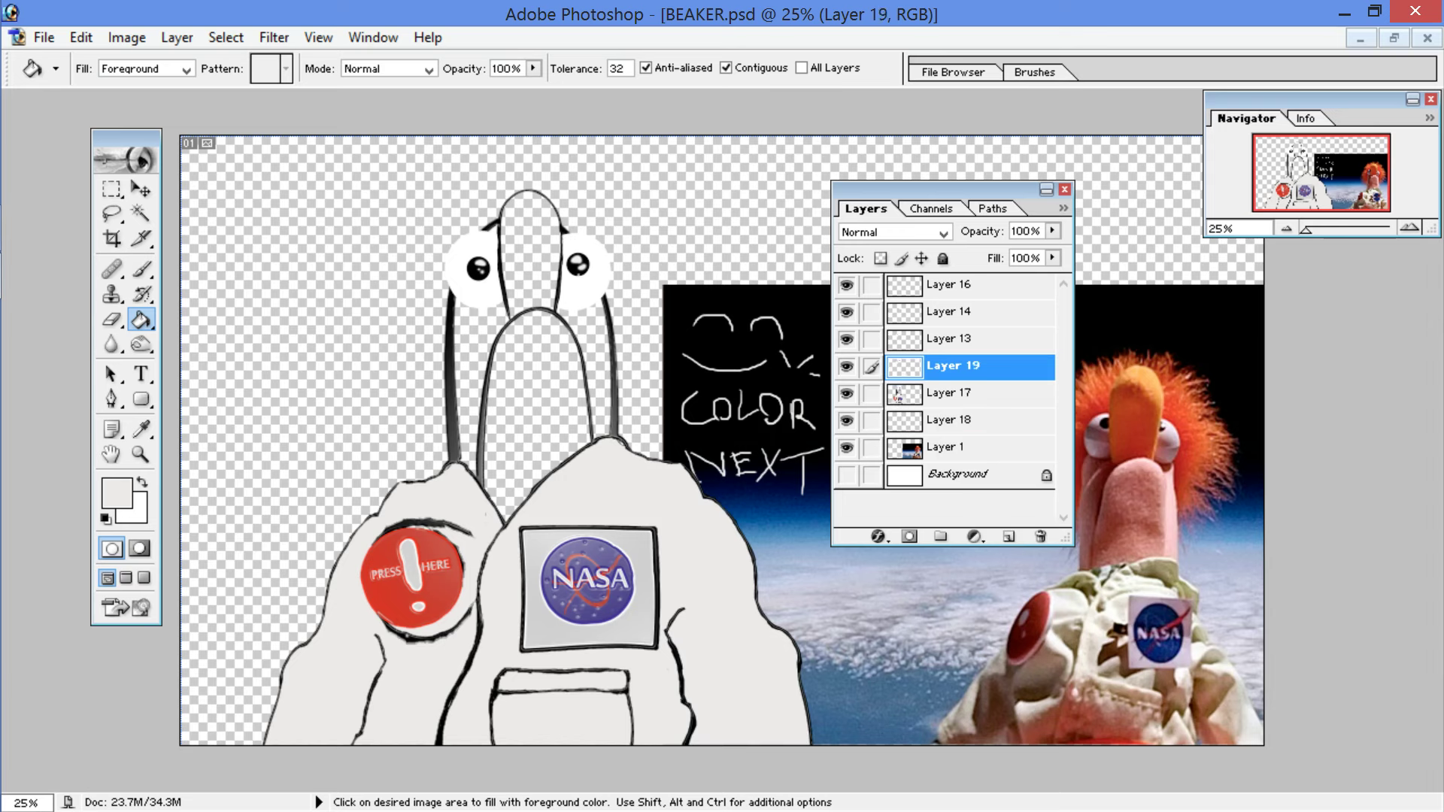
{"action": "left_click", "coordinate": [137, 272]}
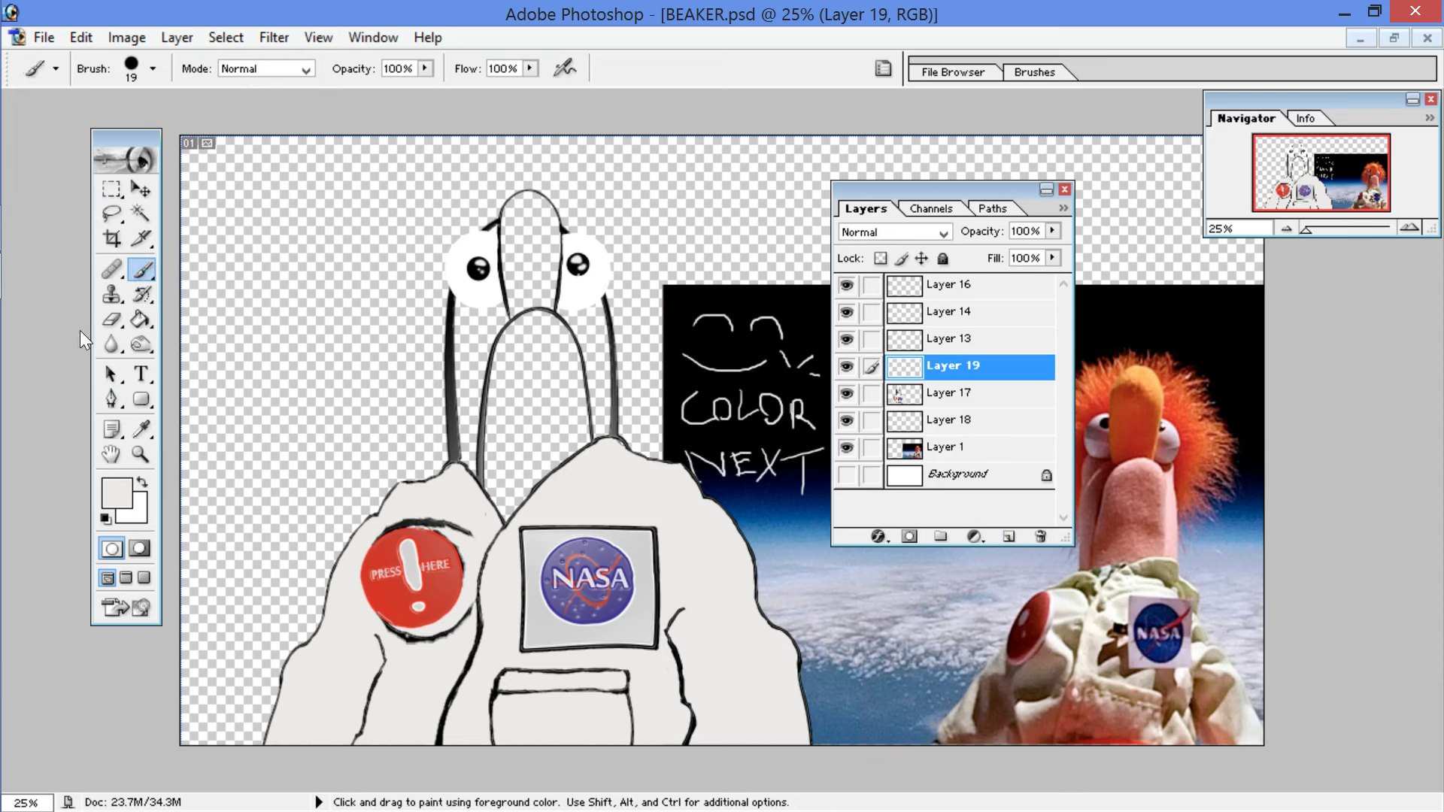
{"action": "left_click", "coordinate": [116, 493]}
{"action": "left_click_drag", "start_coordinate": [894, 663], "coordinate": [891, 654]}
{"action": "left_click_drag", "start_coordinate": [629, 447], "coordinate": [635, 434]}
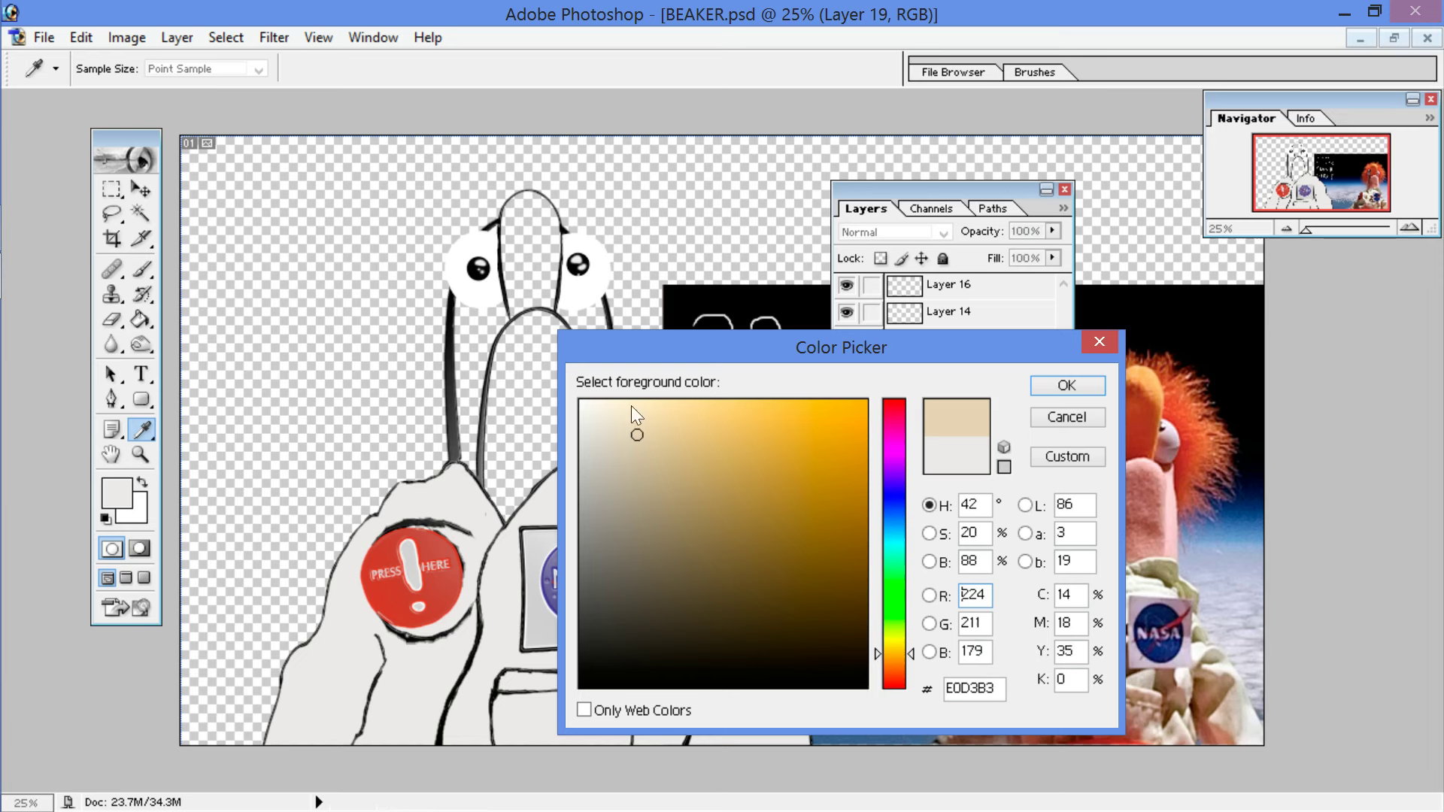
{"action": "left_click", "coordinate": [900, 651]}
{"action": "left_click_drag", "start_coordinate": [899, 651], "coordinate": [899, 656]}
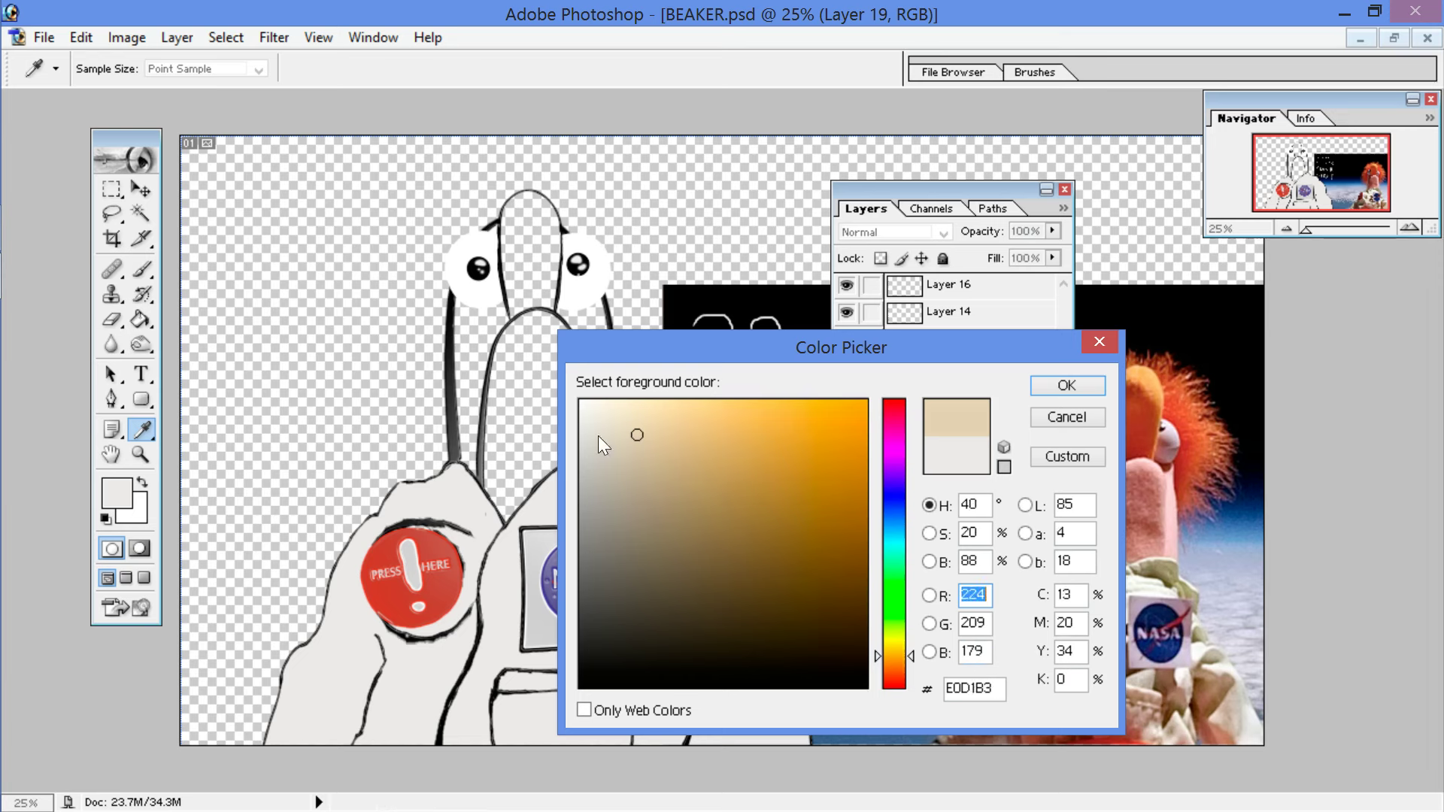
{"action": "left_click", "coordinate": [1061, 386]}
{"action": "key", "text": "b"}
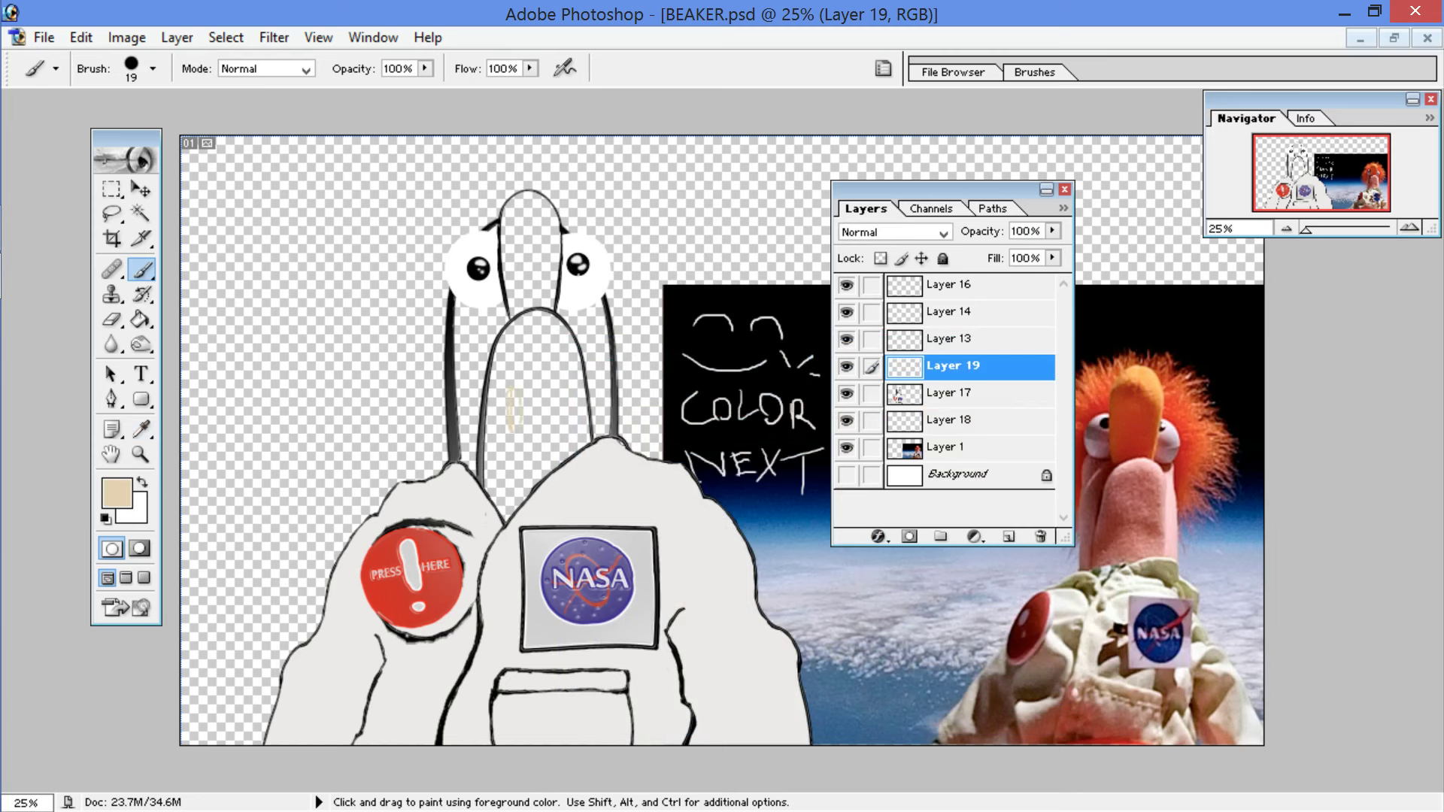
Step: Enlarge the brush to 102 px and paint a first tan patch in the middle of Beaker's mouth area
{"action": "left_click", "coordinate": [155, 69]}
{"action": "left_click", "coordinate": [136, 125]}
{"action": "key", "text": "Return"}
{"action": "mouse_move", "coordinate": [537, 365]}
{"action": "left_mouse_down"}
{"action": "mouse_move", "coordinate": [518, 438]}
{"action": "mouse_move", "coordinate": [530, 421]}
{"action": "left_mouse_up"}
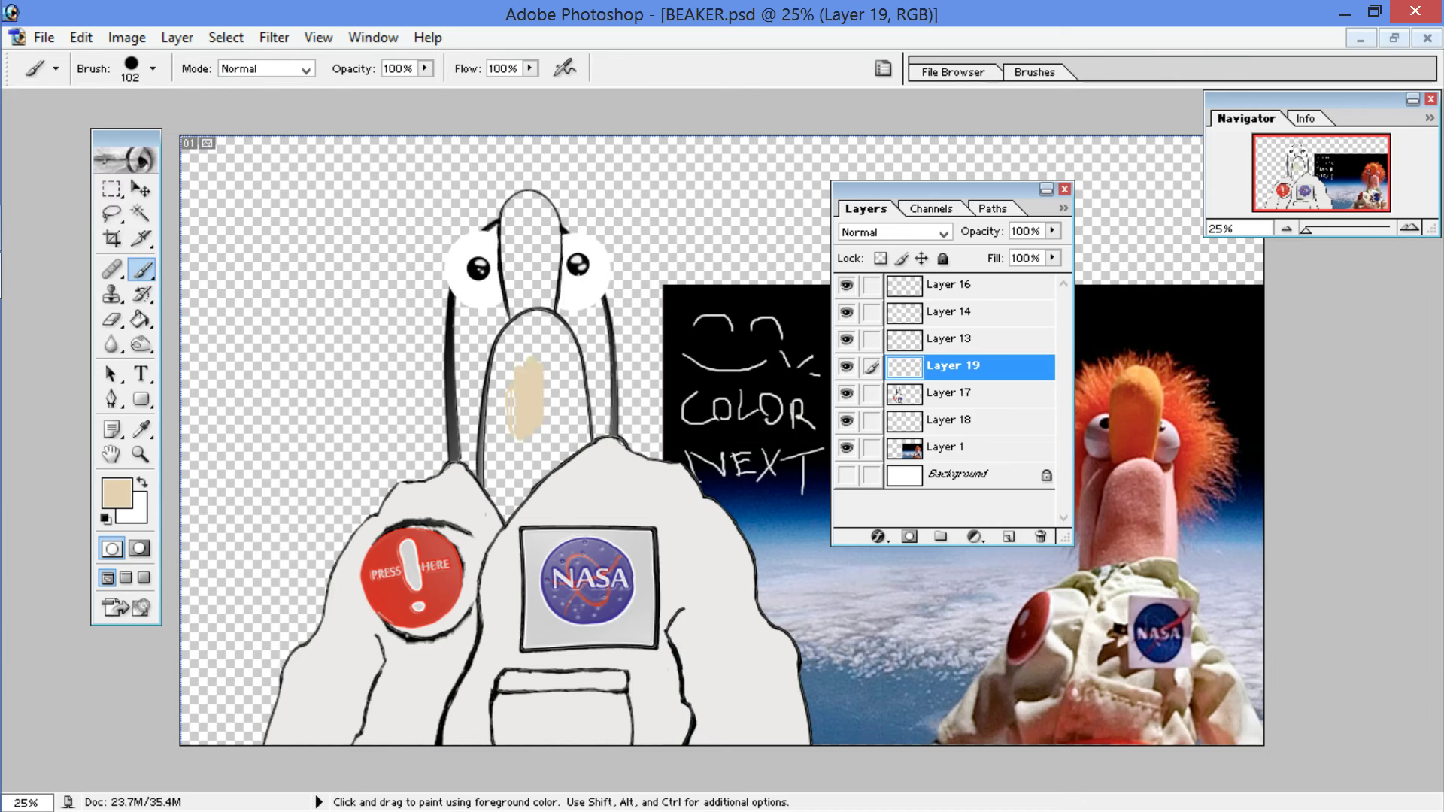
Step: Enlarge the brush to 137 px and paint tan from the base of the nose through the mouth area down to the collar
{"action": "left_click", "coordinate": [153, 70]}
{"action": "left_click", "coordinate": [156, 125]}
{"action": "key", "text": "Return"}
{"action": "mouse_move", "coordinate": [502, 316]}
{"action": "left_mouse_down"}
{"action": "mouse_move", "coordinate": [495, 392]}
{"action": "mouse_move", "coordinate": [515, 339]}
{"action": "left_mouse_up"}
{"action": "mouse_move", "coordinate": [515, 339]}
{"action": "left_mouse_down"}
{"action": "mouse_move", "coordinate": [519, 361]}
{"action": "mouse_move", "coordinate": [526, 297]}
{"action": "mouse_move", "coordinate": [510, 284]}
{"action": "mouse_move", "coordinate": [497, 319]}
{"action": "left_mouse_up"}
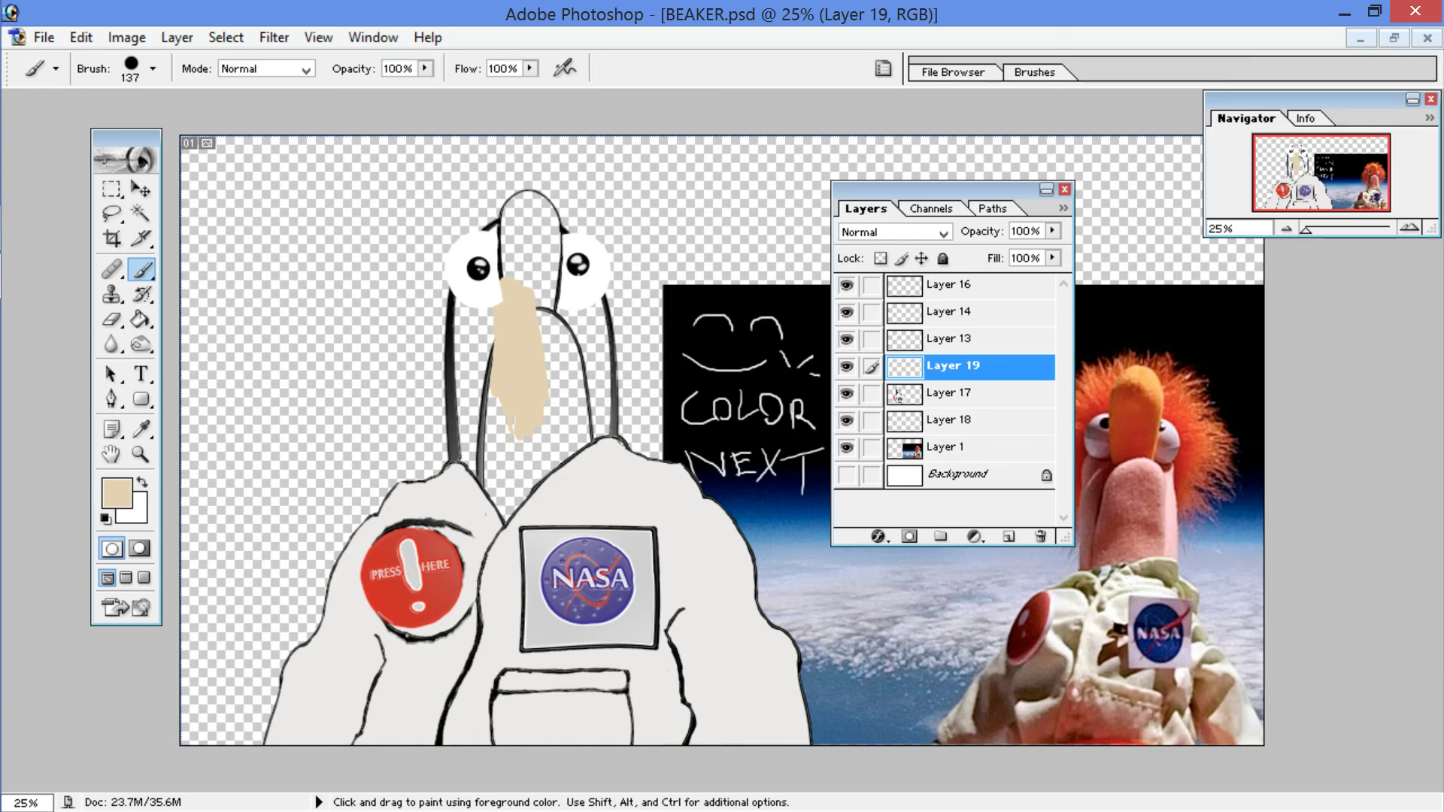
{"action": "mouse_move", "coordinate": [514, 440]}
{"action": "left_mouse_down"}
{"action": "mouse_move", "coordinate": [515, 481]}
{"action": "mouse_move", "coordinate": [505, 429]}
{"action": "mouse_move", "coordinate": [514, 523]}
{"action": "mouse_move", "coordinate": [502, 409]}
{"action": "mouse_move", "coordinate": [497, 507]}
{"action": "mouse_move", "coordinate": [534, 436]}
{"action": "mouse_move", "coordinate": [543, 504]}
{"action": "mouse_move", "coordinate": [574, 387]}
{"action": "mouse_move", "coordinate": [581, 460]}
{"action": "mouse_move", "coordinate": [586, 364]}
{"action": "mouse_move", "coordinate": [595, 451]}
{"action": "left_mouse_up"}
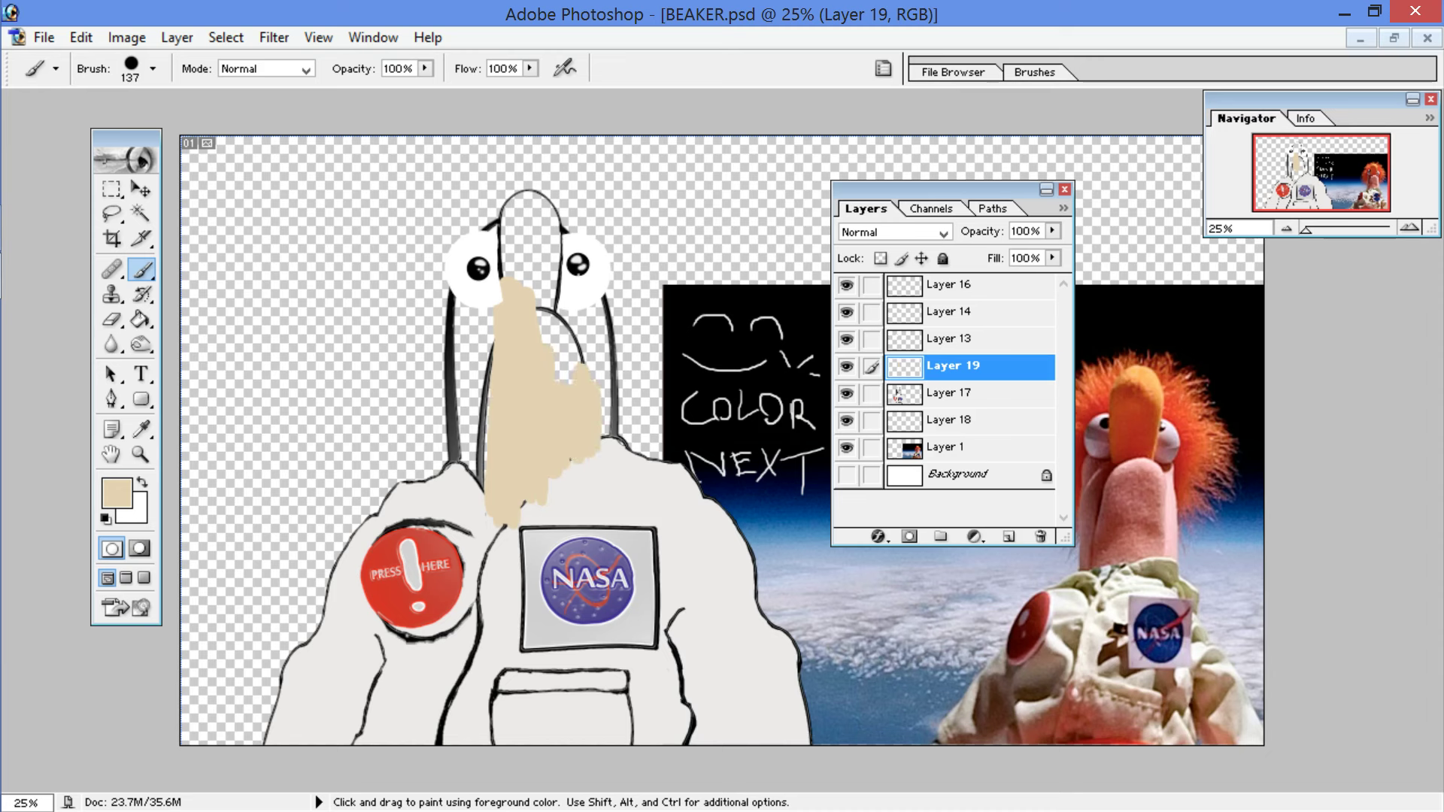
Step: Paint tan over both sides of the face below the eyes and up into the lower part of the nose
{"action": "mouse_move", "coordinate": [475, 464]}
{"action": "left_mouse_down"}
{"action": "mouse_move", "coordinate": [474, 502]}
{"action": "mouse_move", "coordinate": [474, 345]}
{"action": "left_mouse_up"}
{"action": "mouse_move", "coordinate": [485, 395]}
{"action": "left_mouse_down"}
{"action": "mouse_move", "coordinate": [491, 347]}
{"action": "mouse_move", "coordinate": [467, 342]}
{"action": "mouse_move", "coordinate": [466, 319]}
{"action": "mouse_move", "coordinate": [456, 365]}
{"action": "mouse_move", "coordinate": [454, 297]}
{"action": "left_mouse_up"}
{"action": "mouse_move", "coordinate": [544, 299]}
{"action": "left_mouse_down"}
{"action": "mouse_move", "coordinate": [501, 261]}
{"action": "mouse_move", "coordinate": [499, 232]}
{"action": "left_mouse_up"}
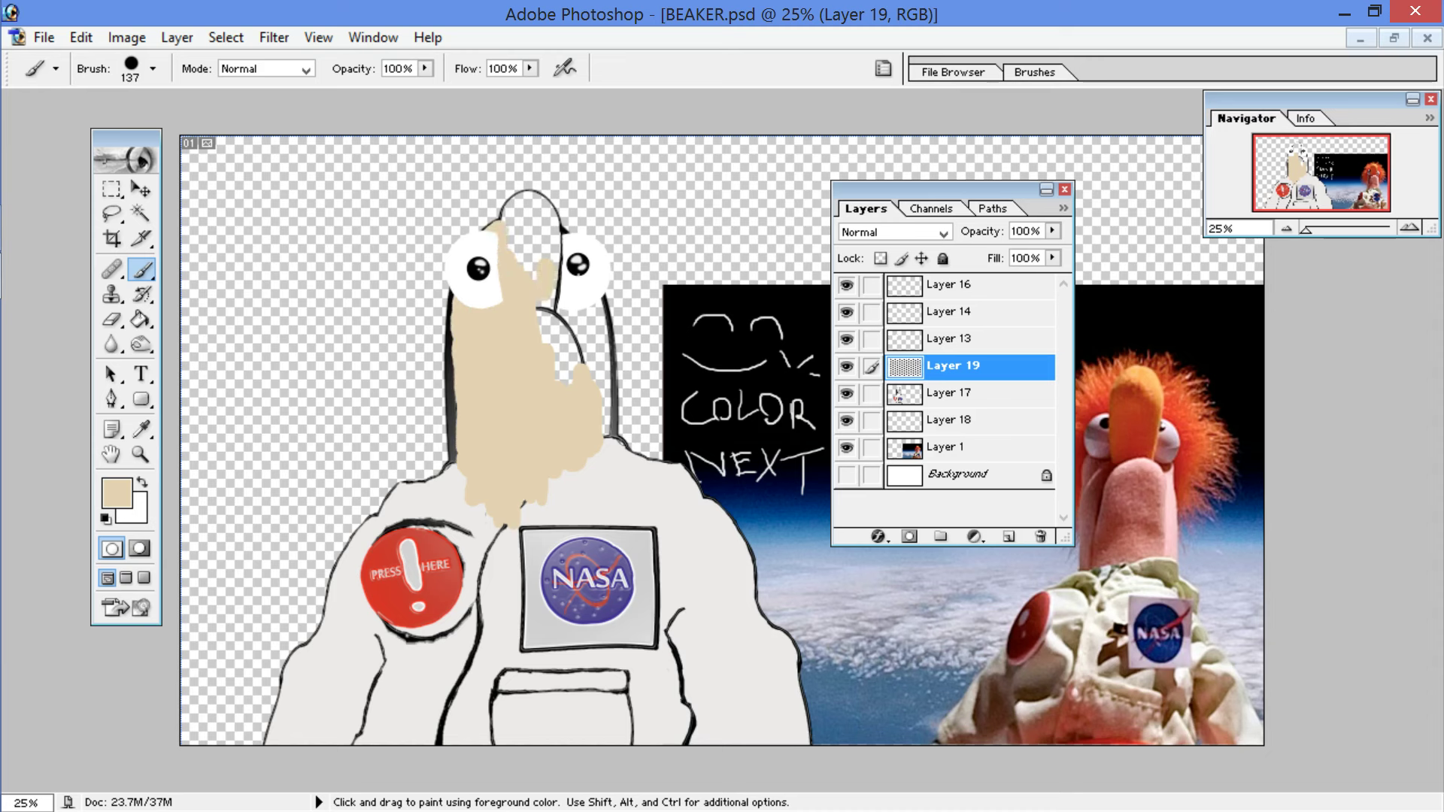
{"action": "mouse_move", "coordinate": [537, 305]}
{"action": "left_mouse_down"}
{"action": "mouse_move", "coordinate": [557, 294]}
{"action": "mouse_move", "coordinate": [560, 338]}
{"action": "mouse_move", "coordinate": [581, 315]}
{"action": "mouse_move", "coordinate": [605, 320]}
{"action": "mouse_move", "coordinate": [606, 442]}
{"action": "mouse_move", "coordinate": [582, 358]}
{"action": "mouse_move", "coordinate": [564, 370]}
{"action": "mouse_move", "coordinate": [547, 337]}
{"action": "left_mouse_up"}
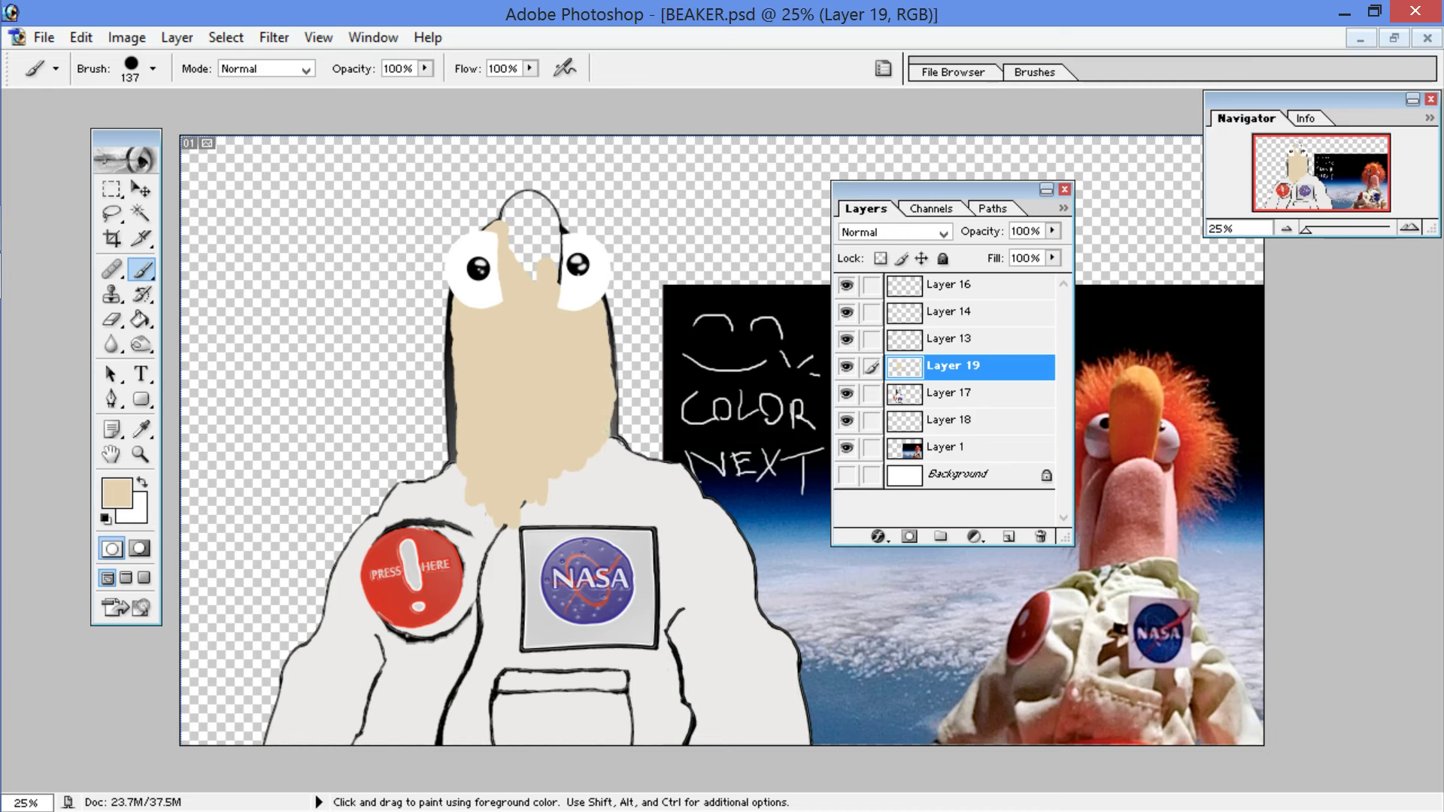
Step: Move Layer 19 below Layer 17 so the tan paint sits beneath the line art, and save the document
{"action": "left_click_drag", "start_coordinate": [968, 372], "coordinate": [974, 407]}
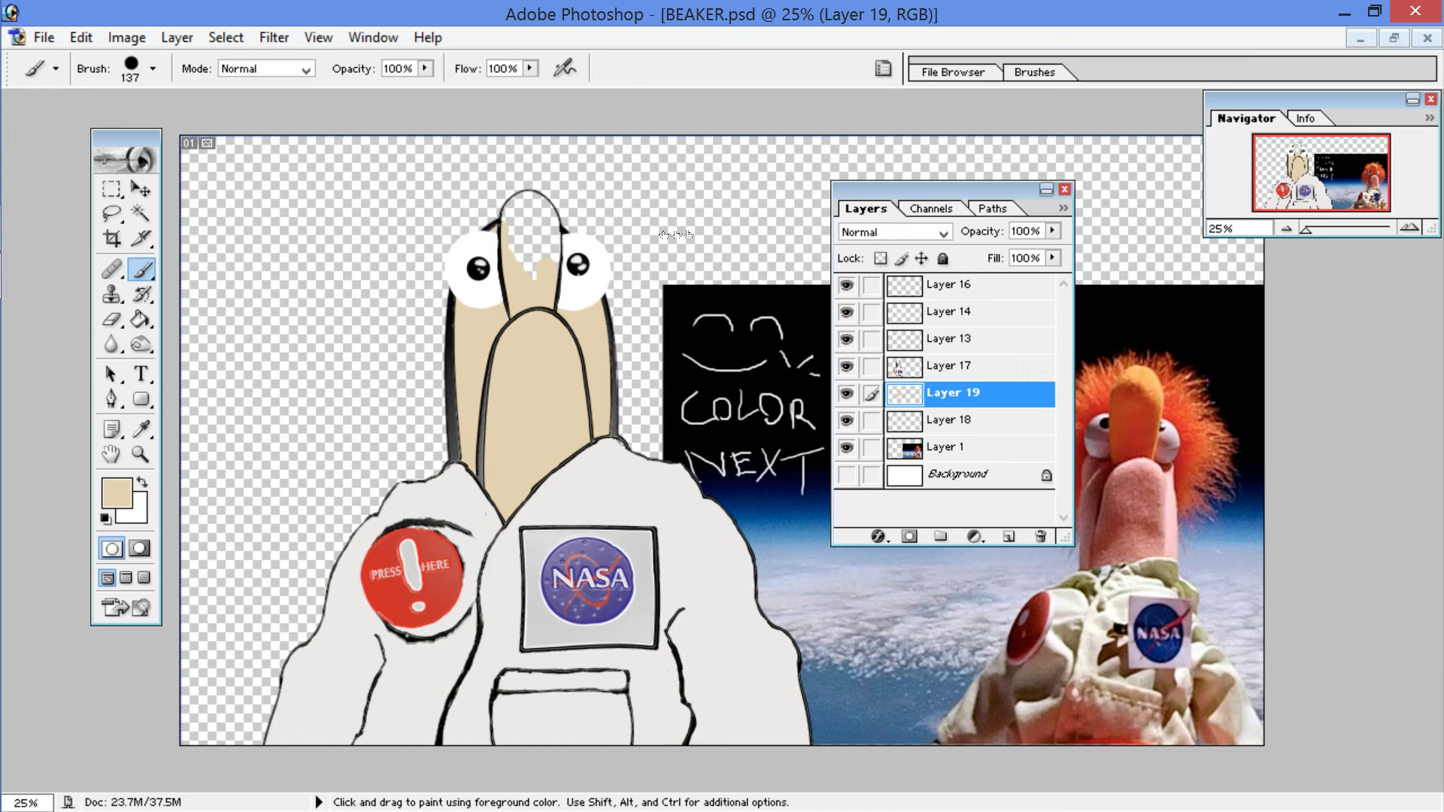
{"action": "left_click", "coordinate": [46, 37]}
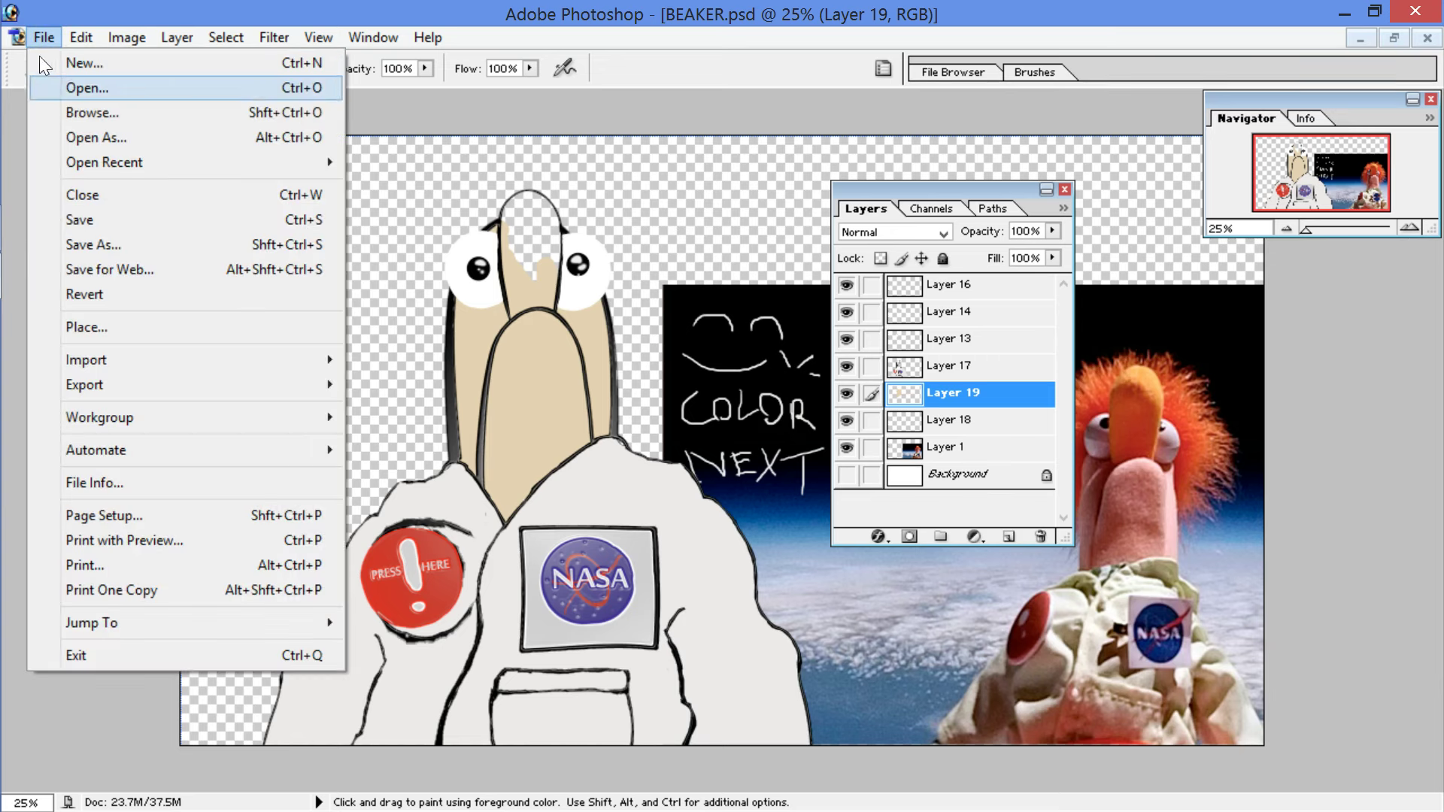
{"action": "left_click", "coordinate": [127, 224]}
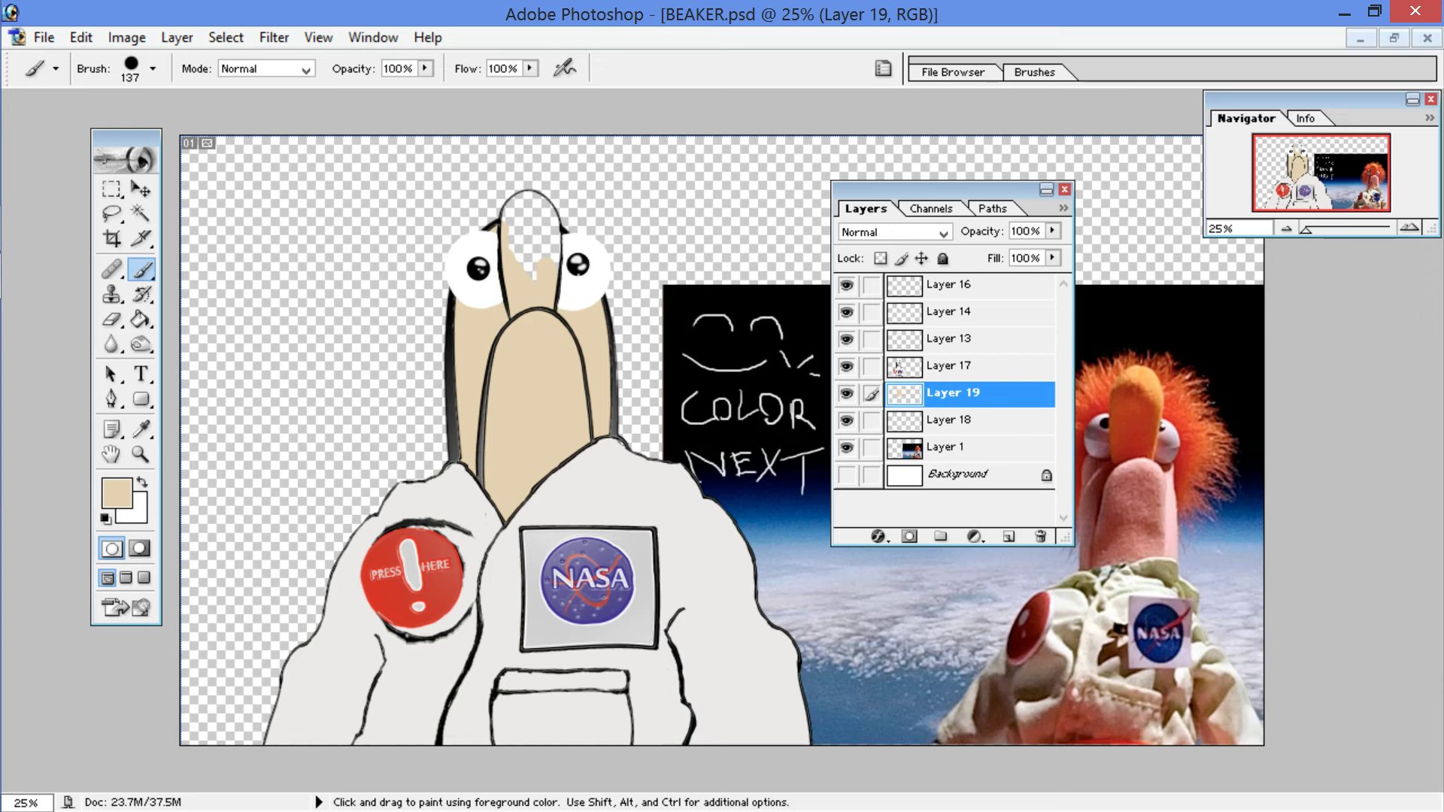
Step: Set the foreground color to a saturated orange and return to the Brush tool
{"action": "key", "text": "z"}
{"action": "left_click", "coordinate": [142, 428]}
{"action": "left_click", "coordinate": [116, 493]}
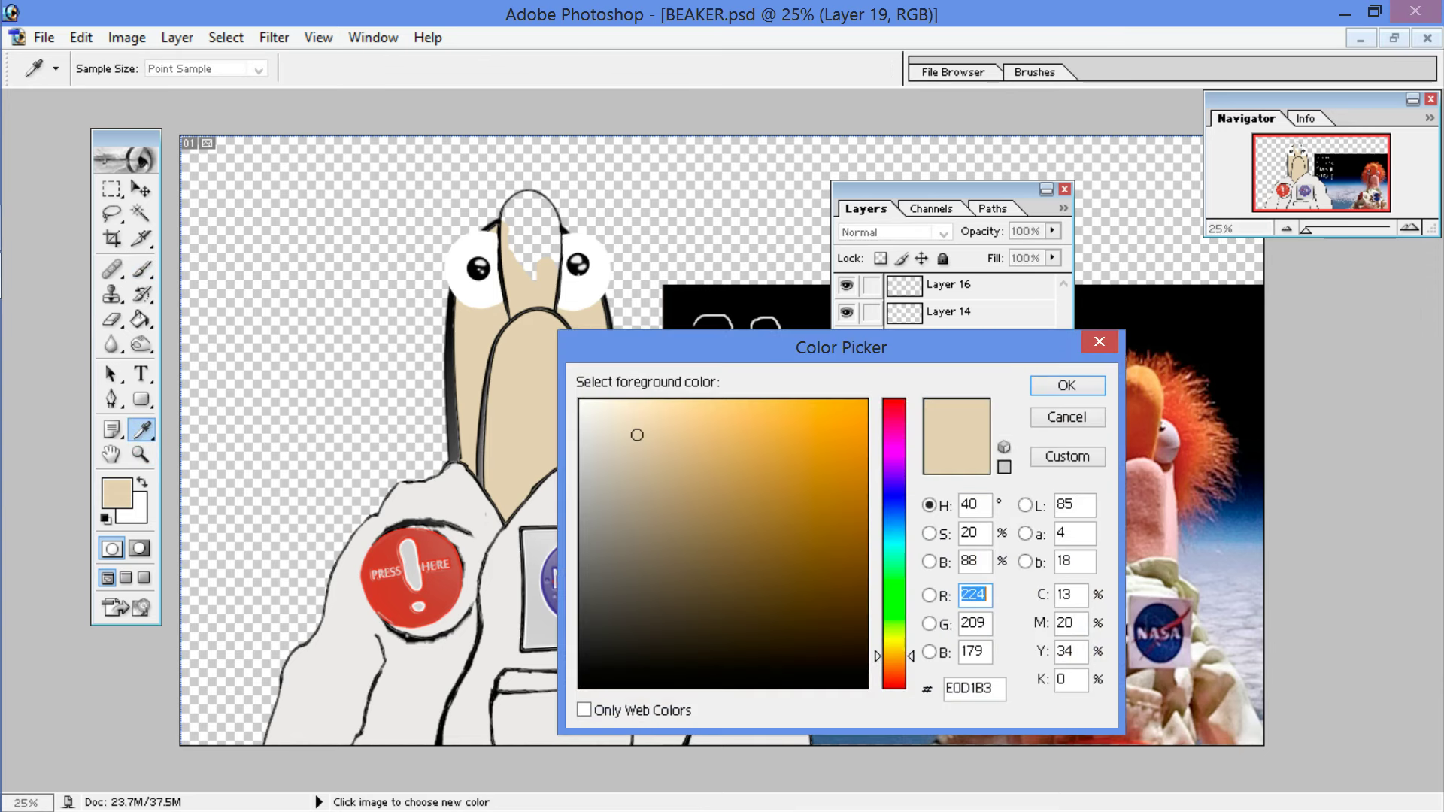
{"action": "left_click_drag", "start_coordinate": [825, 476], "coordinate": [829, 436]}
{"action": "key", "text": "Return"}
{"action": "key", "text": "b"}
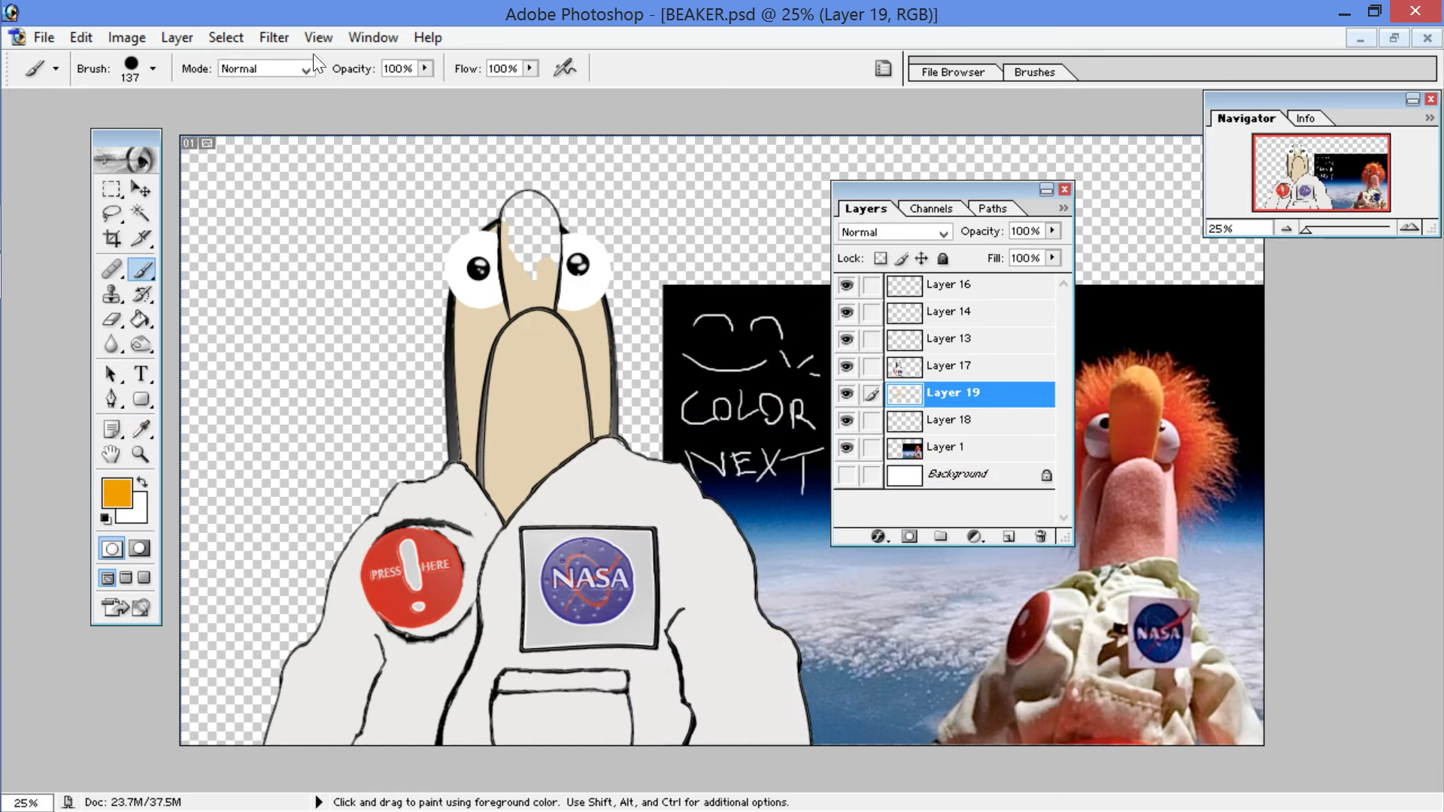
Step: Paint Beaker's whole nose orange with the 137 px brush, from its rounded tip down to the mouth outline
{"action": "mouse_move", "coordinate": [518, 245]}
{"action": "left_mouse_down"}
{"action": "mouse_move", "coordinate": [515, 289]}
{"action": "mouse_move", "coordinate": [516, 273]}
{"action": "left_mouse_up"}
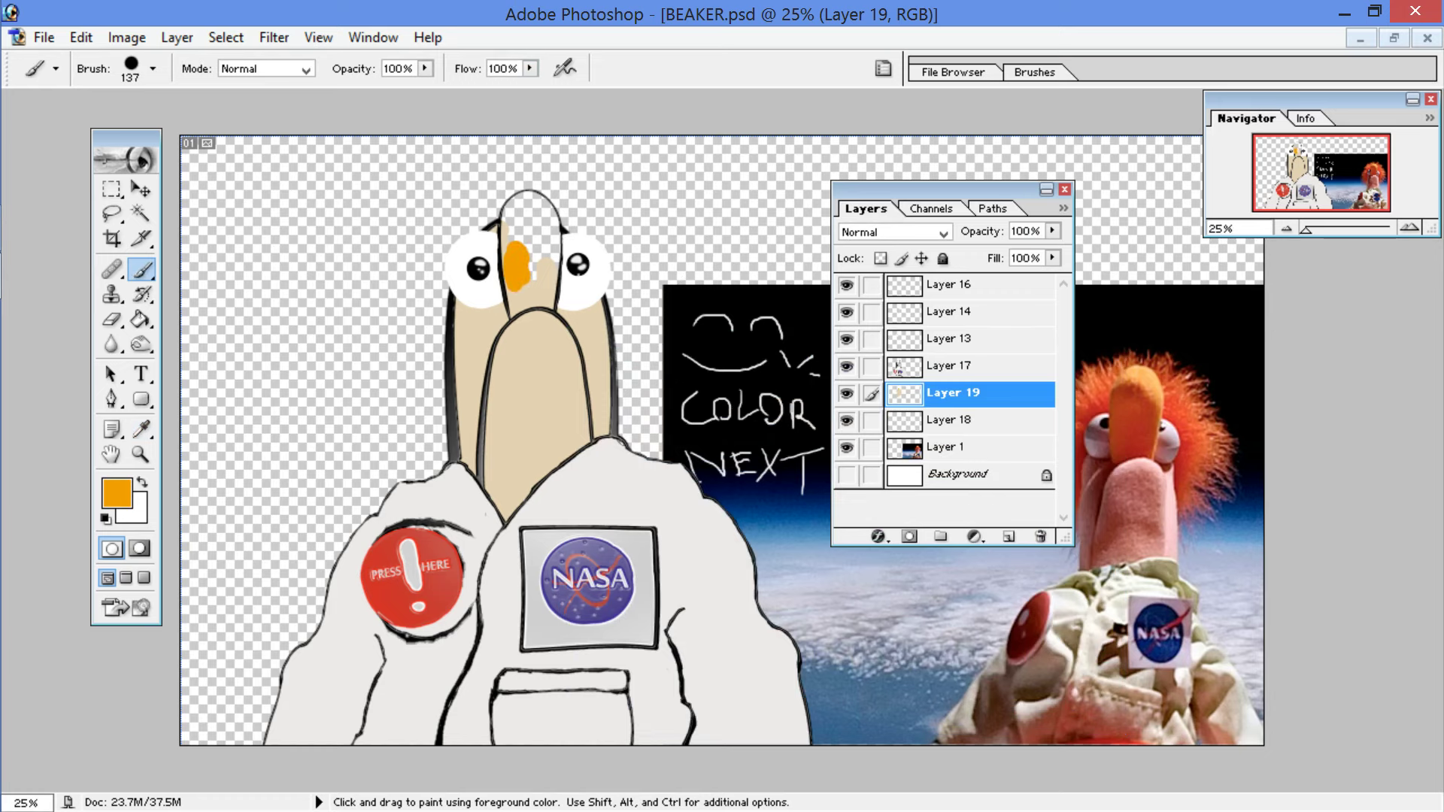
{"action": "key", "text": "ctrl+plus"}
{"action": "key", "text": "ctrl+plus"}
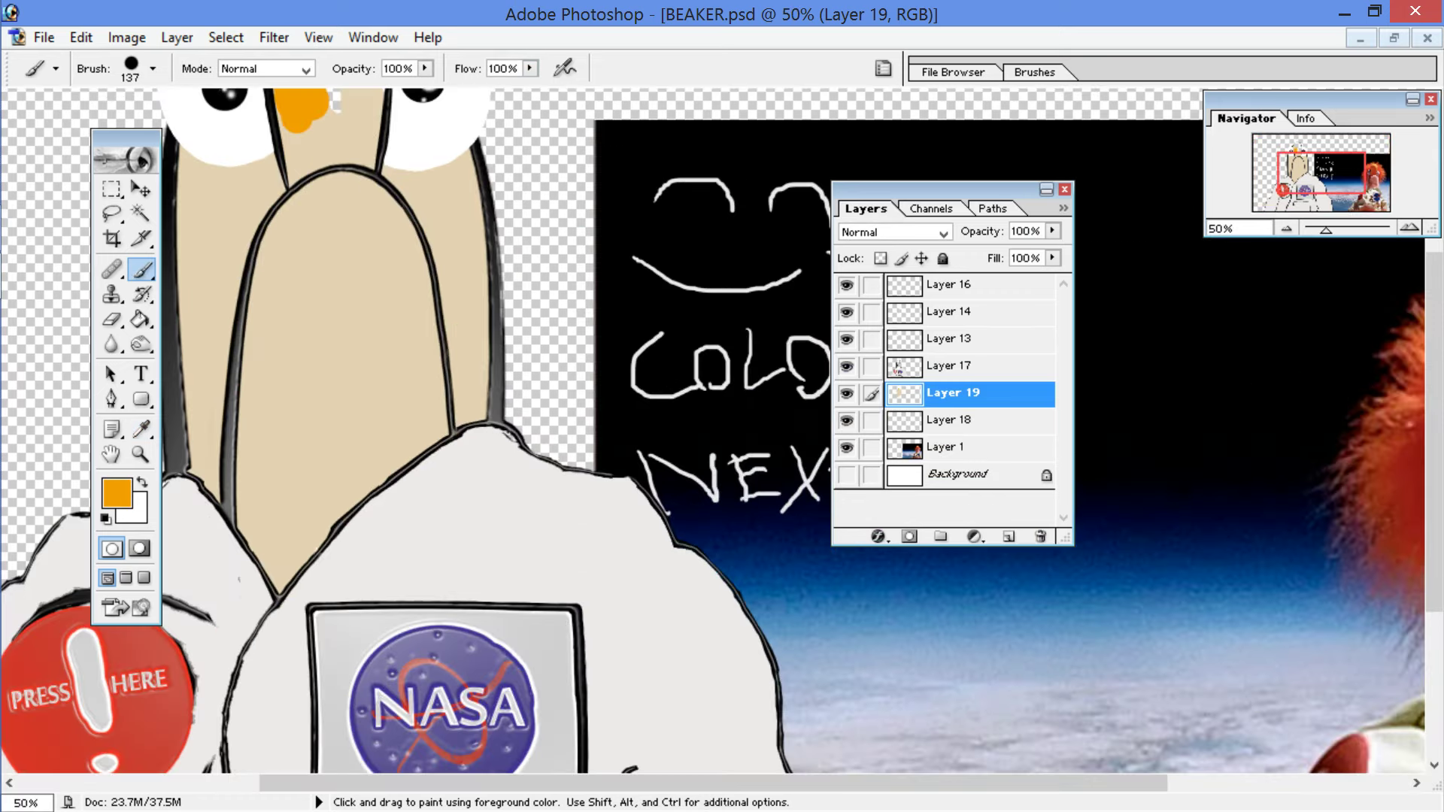
{"action": "key", "text": "space"}
{"action": "left_click_drag", "start_coordinate": [242, 188], "coordinate": [412, 456]}
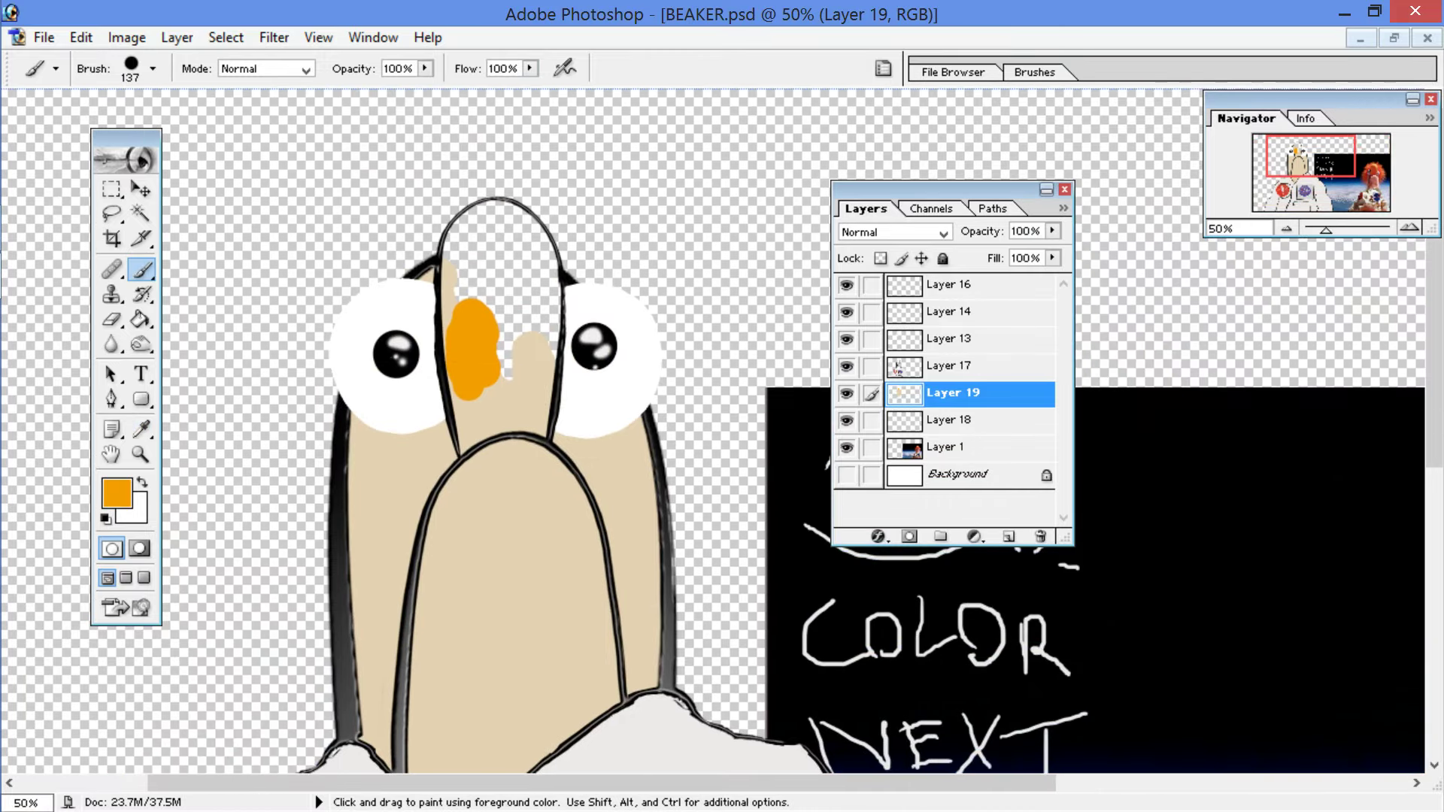
{"action": "mouse_move", "coordinate": [473, 322]}
{"action": "left_mouse_down"}
{"action": "mouse_move", "coordinate": [484, 304]}
{"action": "mouse_move", "coordinate": [463, 299]}
{"action": "mouse_move", "coordinate": [466, 331]}
{"action": "mouse_move", "coordinate": [461, 274]}
{"action": "mouse_move", "coordinate": [474, 259]}
{"action": "mouse_move", "coordinate": [493, 274]}
{"action": "mouse_move", "coordinate": [462, 235]}
{"action": "mouse_move", "coordinate": [485, 215]}
{"action": "mouse_move", "coordinate": [457, 222]}
{"action": "mouse_move", "coordinate": [502, 225]}
{"action": "mouse_move", "coordinate": [509, 243]}
{"action": "mouse_move", "coordinate": [488, 210]}
{"action": "mouse_move", "coordinate": [527, 255]}
{"action": "mouse_move", "coordinate": [530, 225]}
{"action": "mouse_move", "coordinate": [541, 260]}
{"action": "mouse_move", "coordinate": [547, 244]}
{"action": "mouse_move", "coordinate": [542, 305]}
{"action": "mouse_move", "coordinate": [511, 300]}
{"action": "mouse_move", "coordinate": [515, 334]}
{"action": "left_mouse_up"}
{"action": "left_click_drag", "start_coordinate": [489, 226], "coordinate": [507, 227]}
{"action": "mouse_move", "coordinate": [509, 309]}
{"action": "left_mouse_down"}
{"action": "mouse_move", "coordinate": [496, 387]}
{"action": "mouse_move", "coordinate": [531, 350]}
{"action": "mouse_move", "coordinate": [528, 380]}
{"action": "mouse_move", "coordinate": [540, 347]}
{"action": "mouse_move", "coordinate": [535, 398]}
{"action": "mouse_move", "coordinate": [558, 305]}
{"action": "left_mouse_up"}
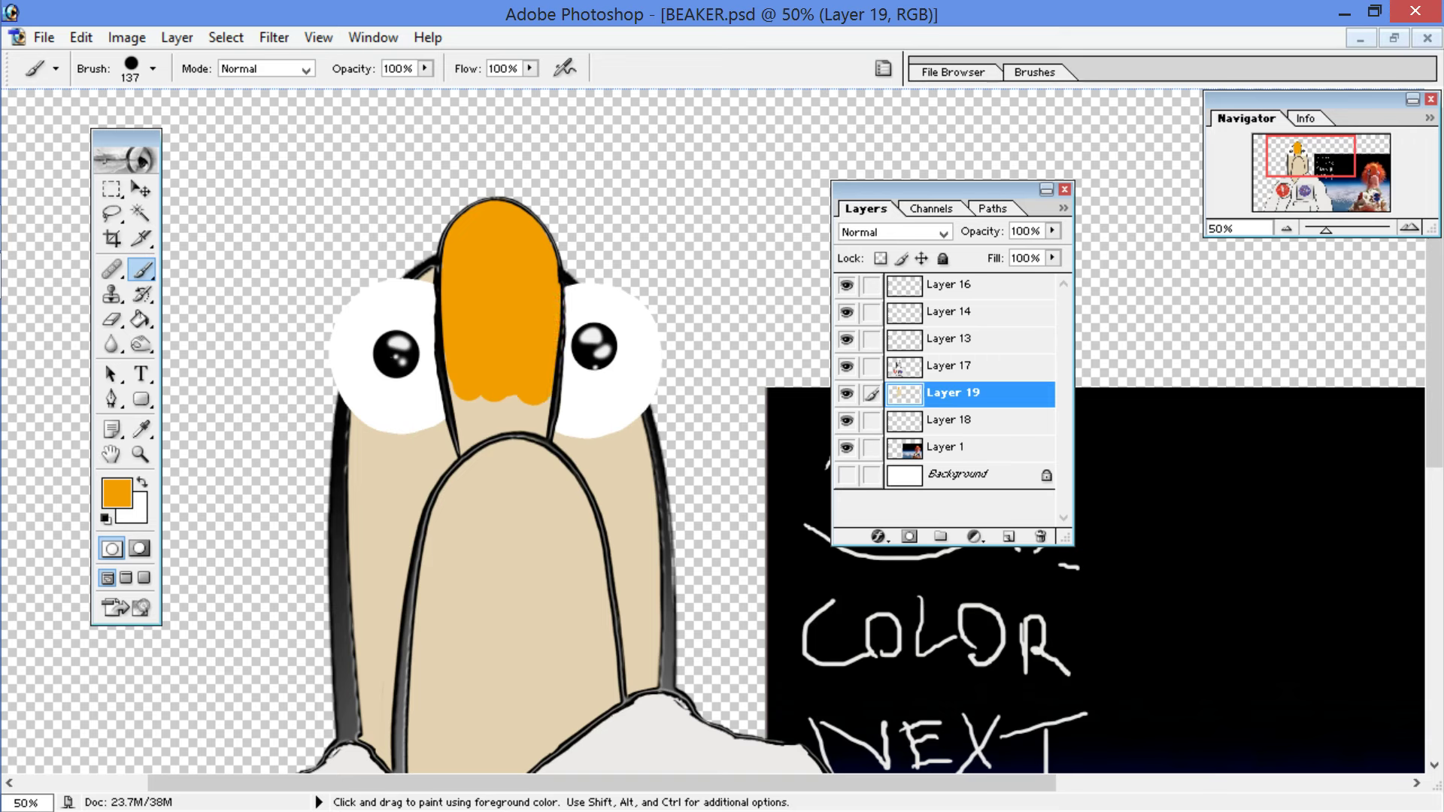
{"action": "mouse_move", "coordinate": [451, 382]}
{"action": "left_mouse_down"}
{"action": "mouse_move", "coordinate": [467, 427]}
{"action": "mouse_move", "coordinate": [488, 406]}
{"action": "mouse_move", "coordinate": [530, 419]}
{"action": "mouse_move", "coordinate": [548, 400]}
{"action": "mouse_move", "coordinate": [542, 429]}
{"action": "mouse_move", "coordinate": [447, 434]}
{"action": "mouse_move", "coordinate": [452, 455]}
{"action": "left_mouse_up"}
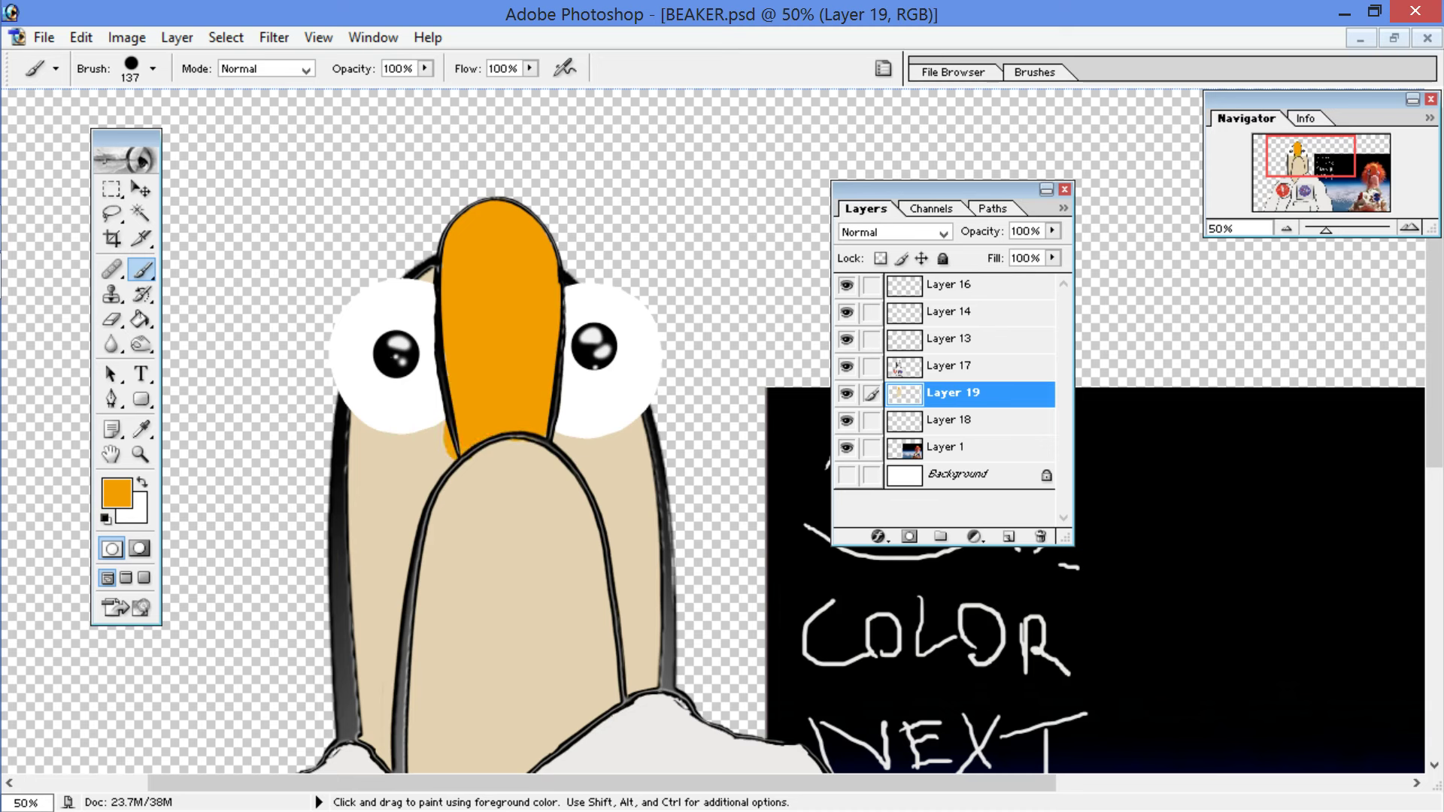
Step: Sample the tan of the face and paint over the orange spill at the lower left of the nose
{"action": "left_click", "coordinate": [142, 430]}
{"action": "left_click", "coordinate": [421, 467]}
{"action": "left_click", "coordinate": [142, 268]}
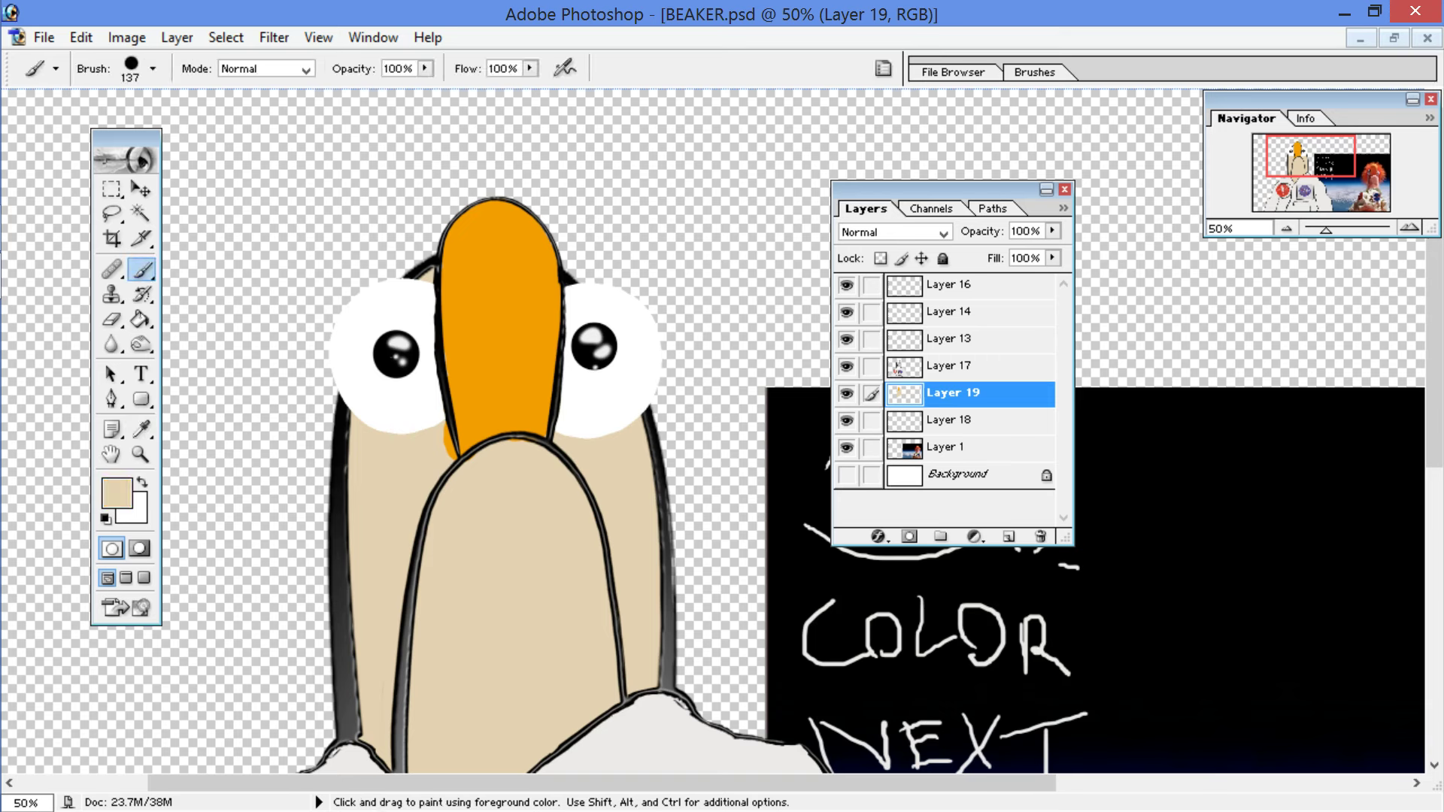
{"action": "left_click", "coordinate": [426, 448]}
{"action": "left_click", "coordinate": [426, 442]}
{"action": "left_click", "coordinate": [426, 442]}
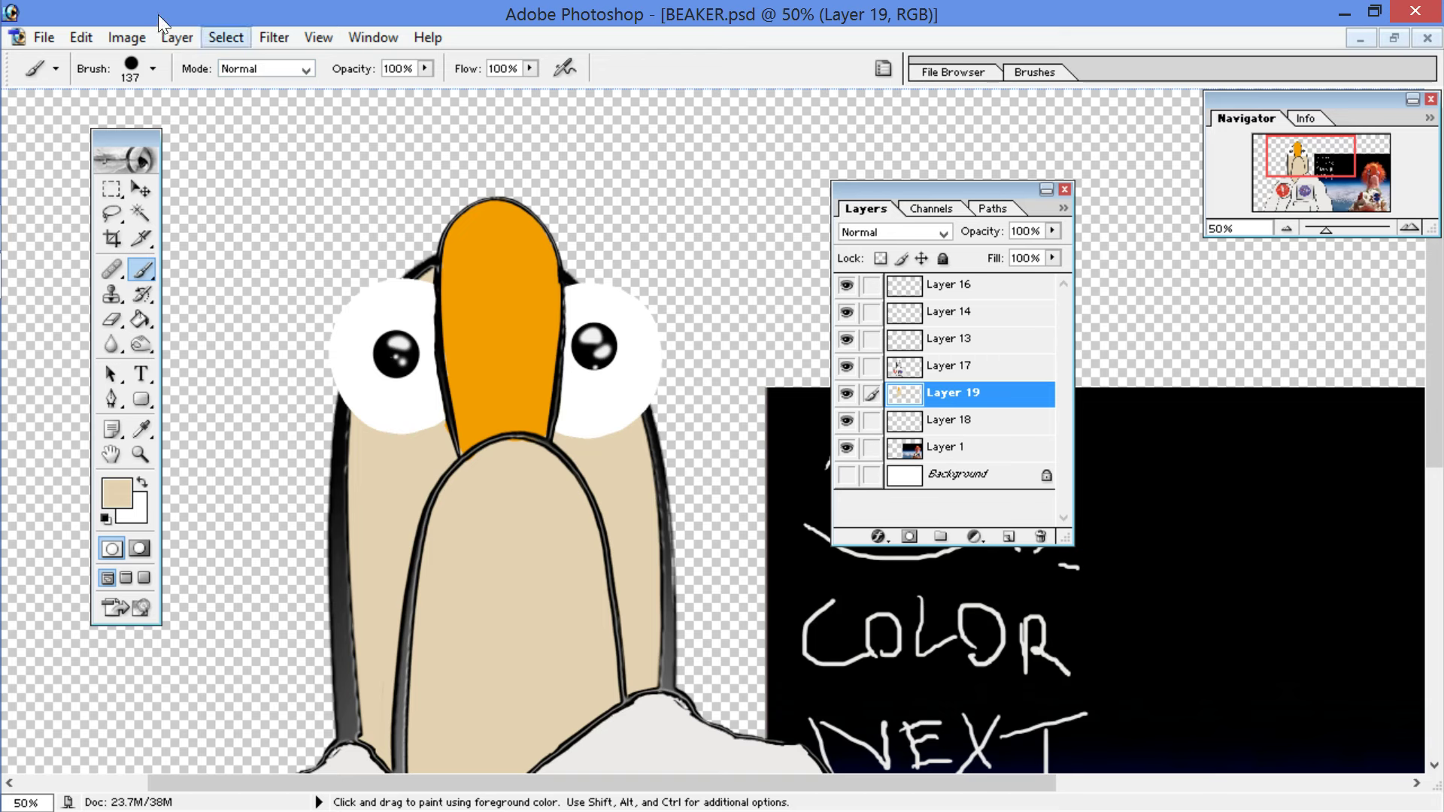
Step: Apply the Mosaic Tiles filter to Layer 19 with tile size 8, grout width 3 and lighten grout 9, and save the document
{"action": "left_click", "coordinate": [273, 37]}
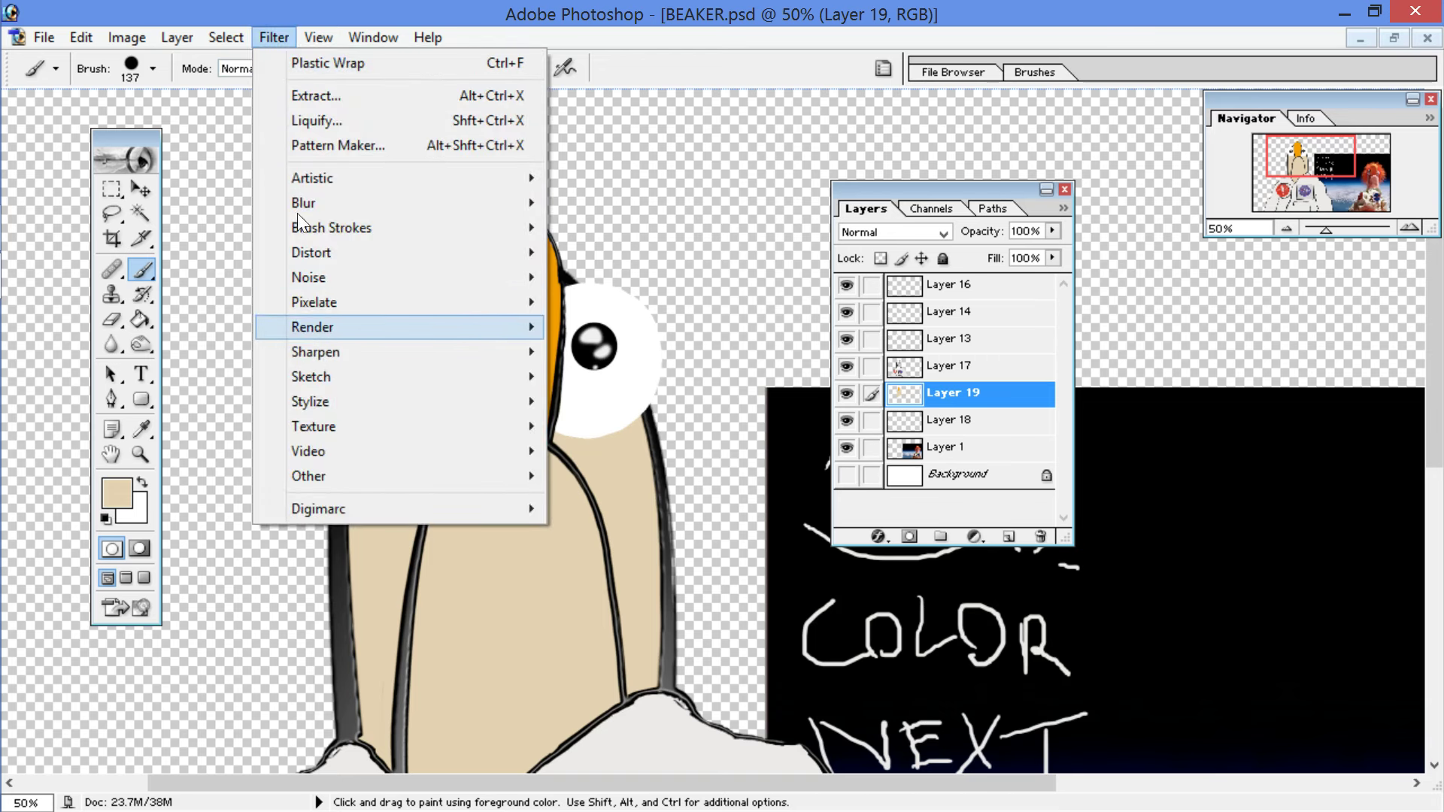
{"action": "mouse_move", "coordinate": [431, 423]}
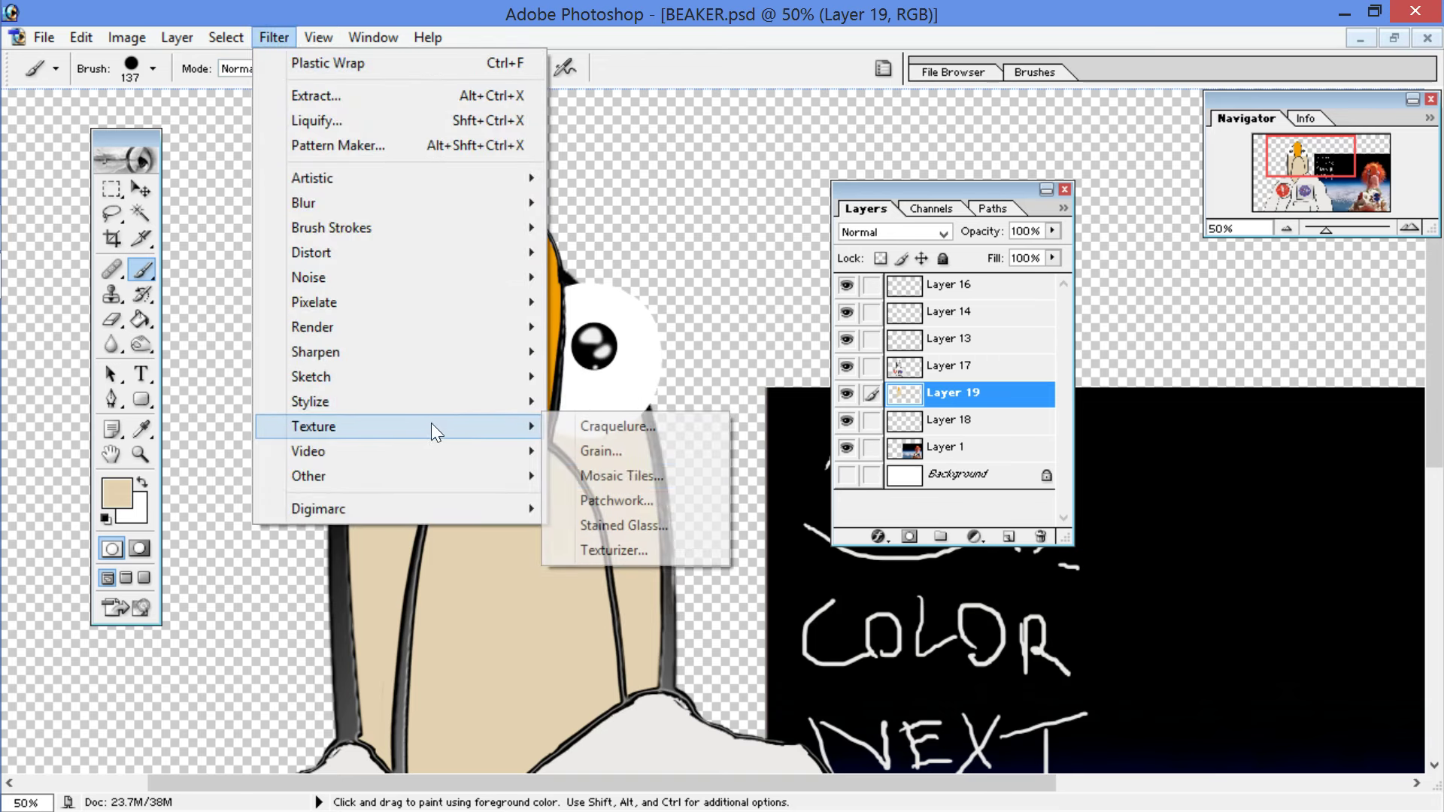
{"action": "left_click", "coordinate": [618, 475]}
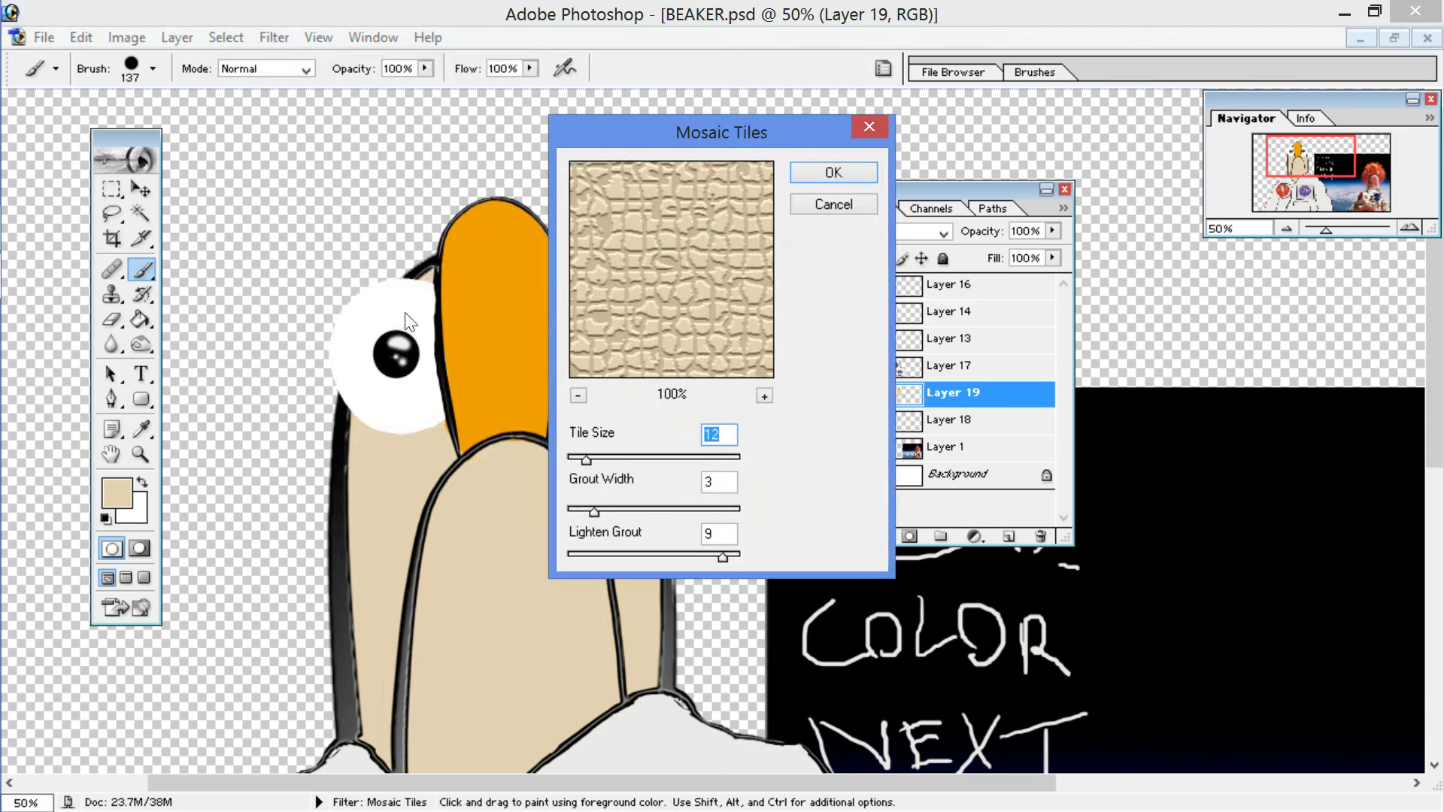
{"action": "left_click", "coordinate": [579, 458]}
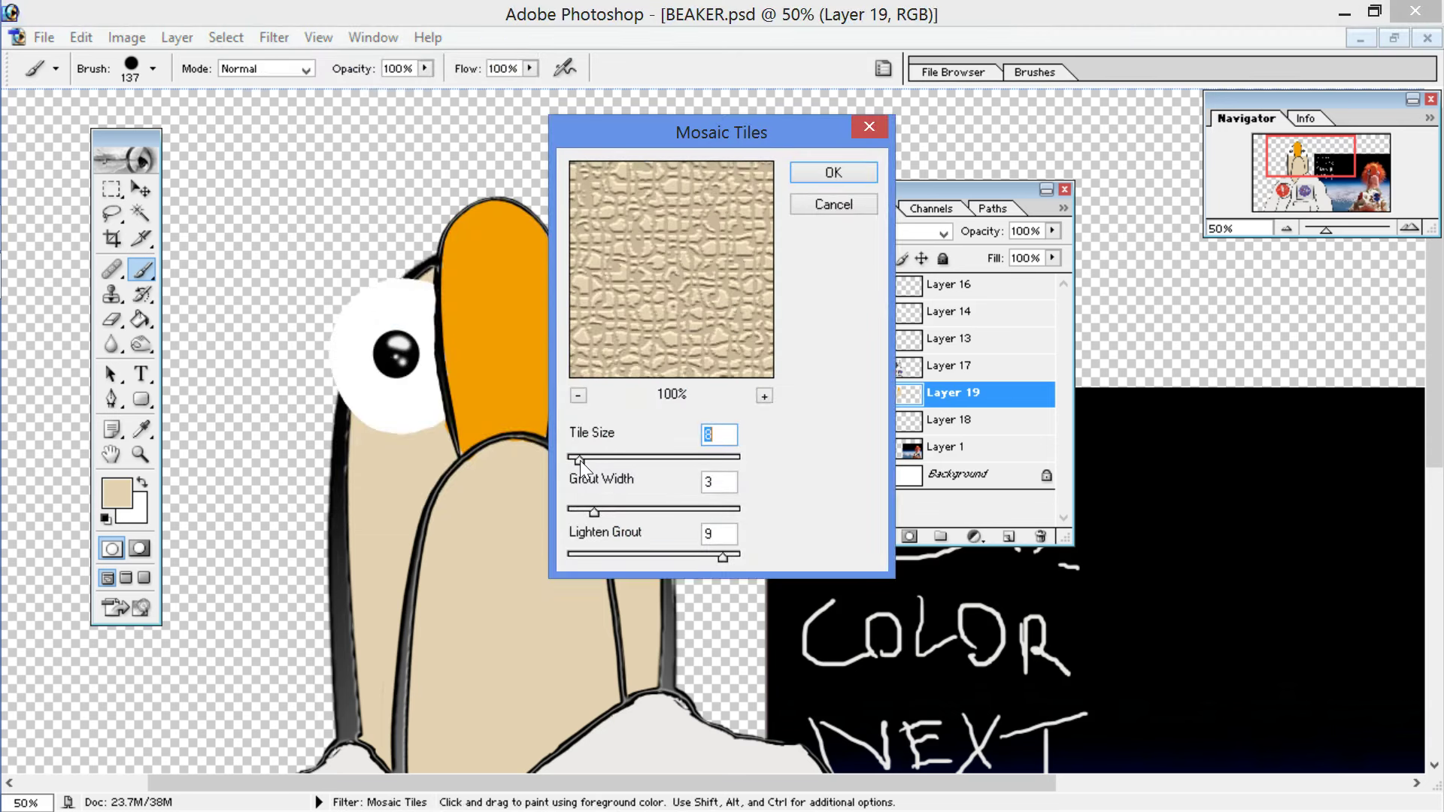
{"action": "left_click", "coordinate": [832, 173]}
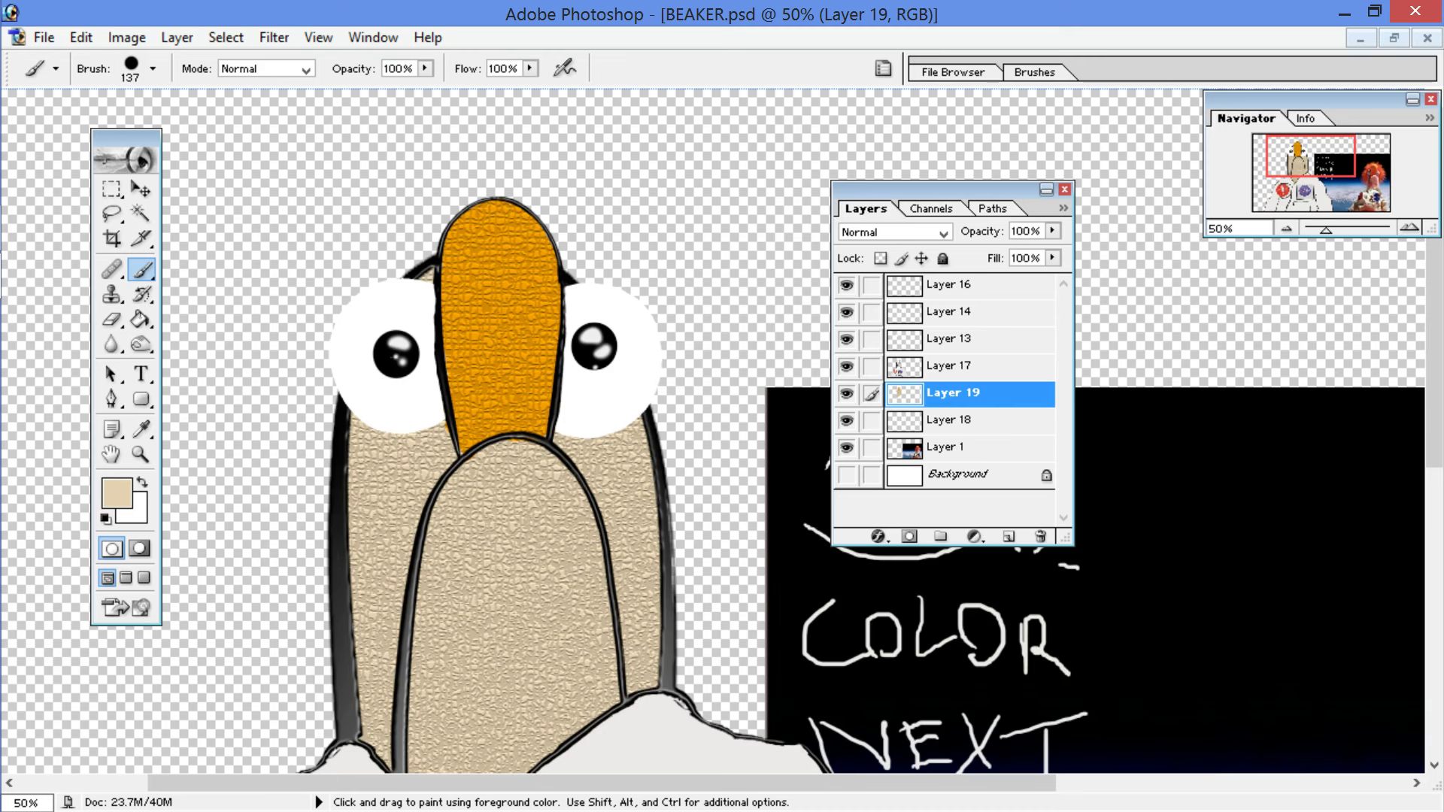
{"action": "left_click", "coordinate": [45, 39]}
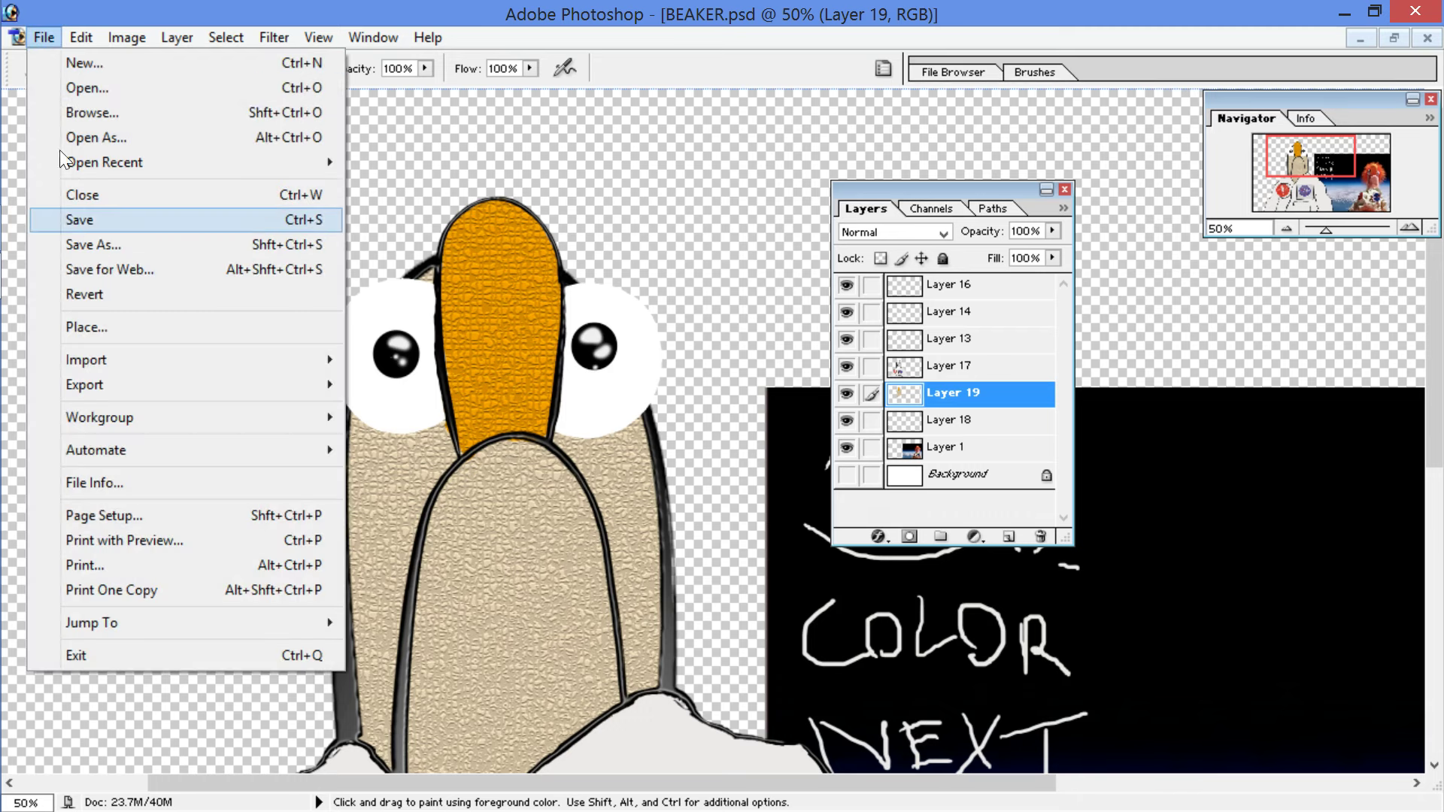
{"action": "left_click", "coordinate": [89, 219]}
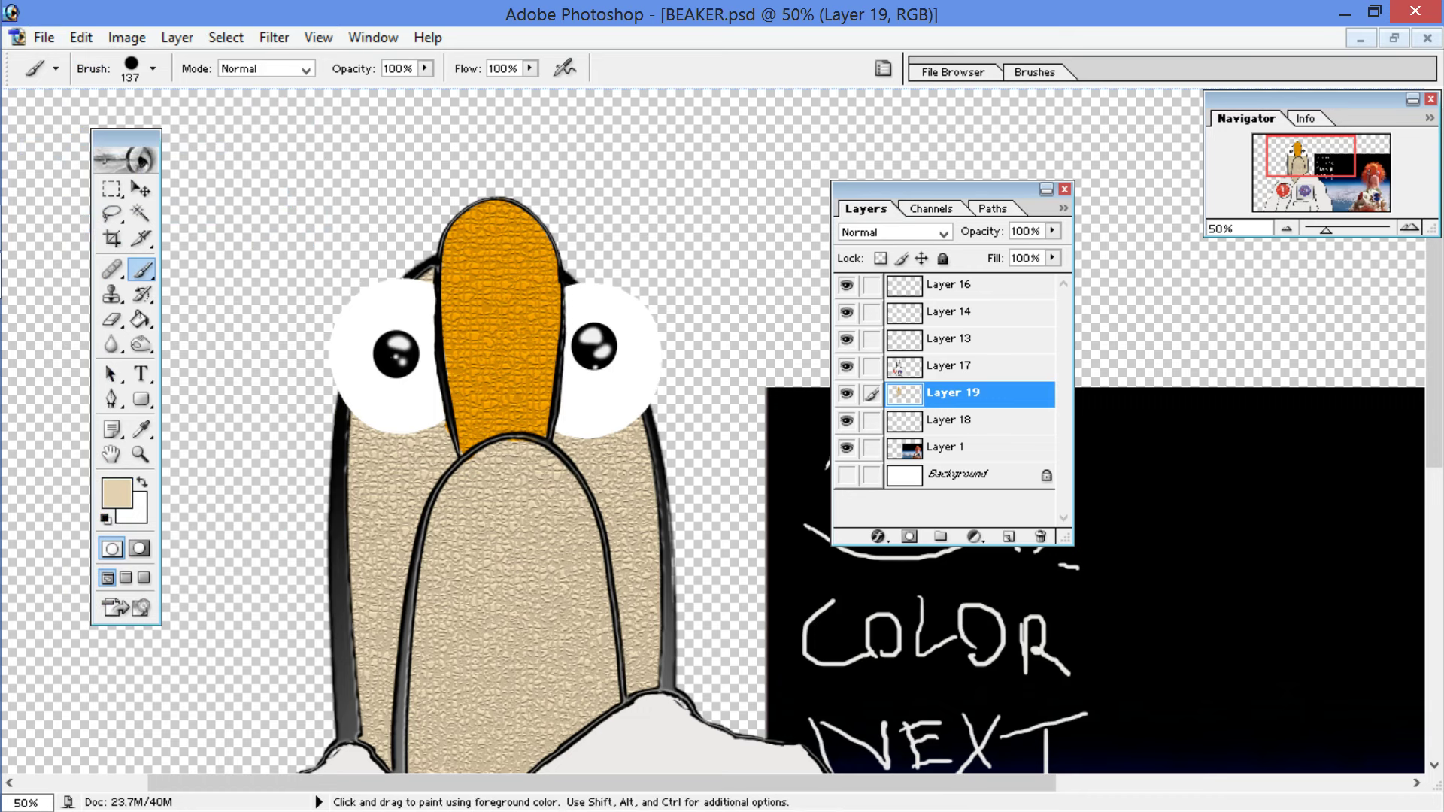
Step: Switch to the Dodge tool and set its brush diameter to 333 px
{"action": "key", "text": "ctrl+minus"}
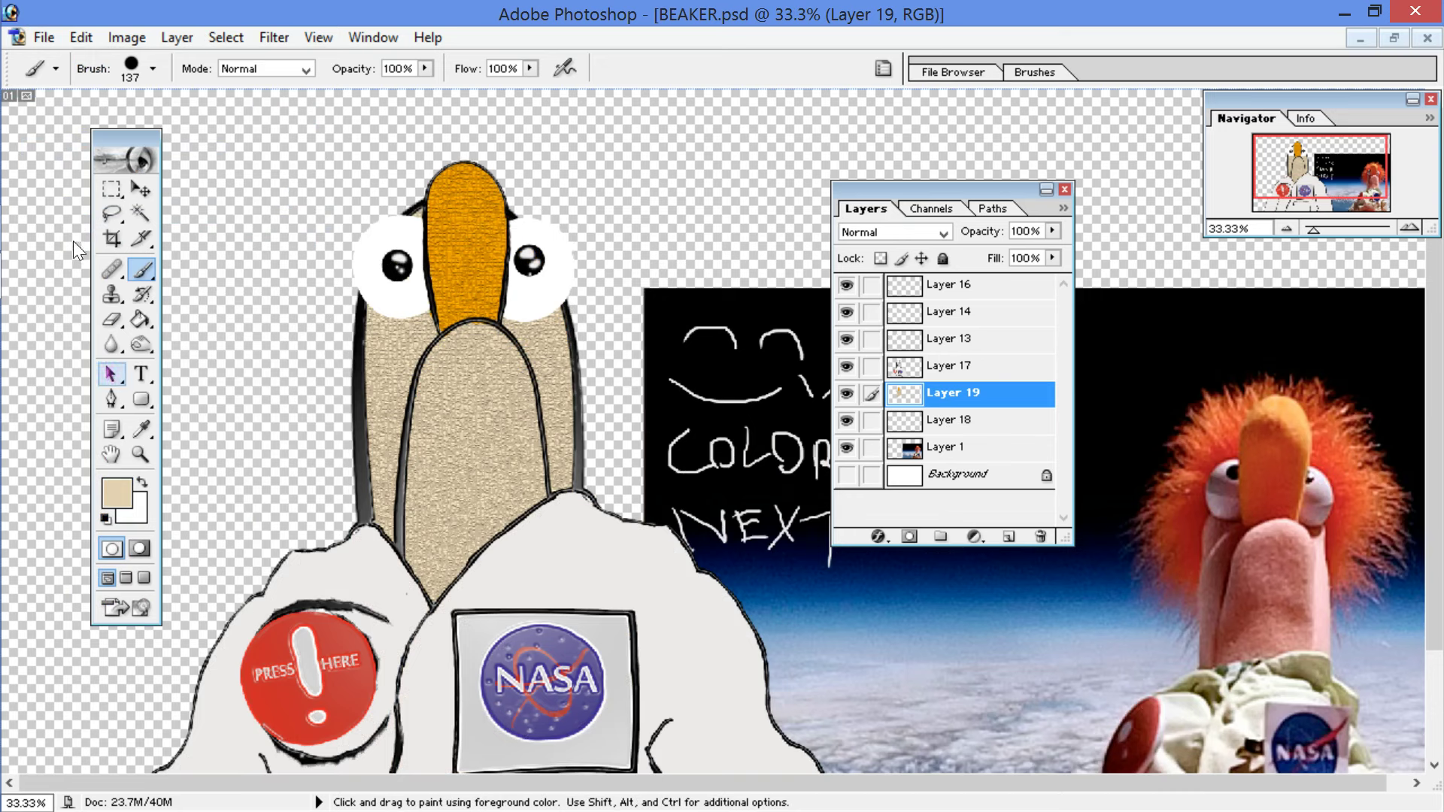
{"action": "left_click", "coordinate": [142, 345]}
{"action": "left_click_drag", "start_coordinate": [143, 344], "coordinate": [211, 344]}
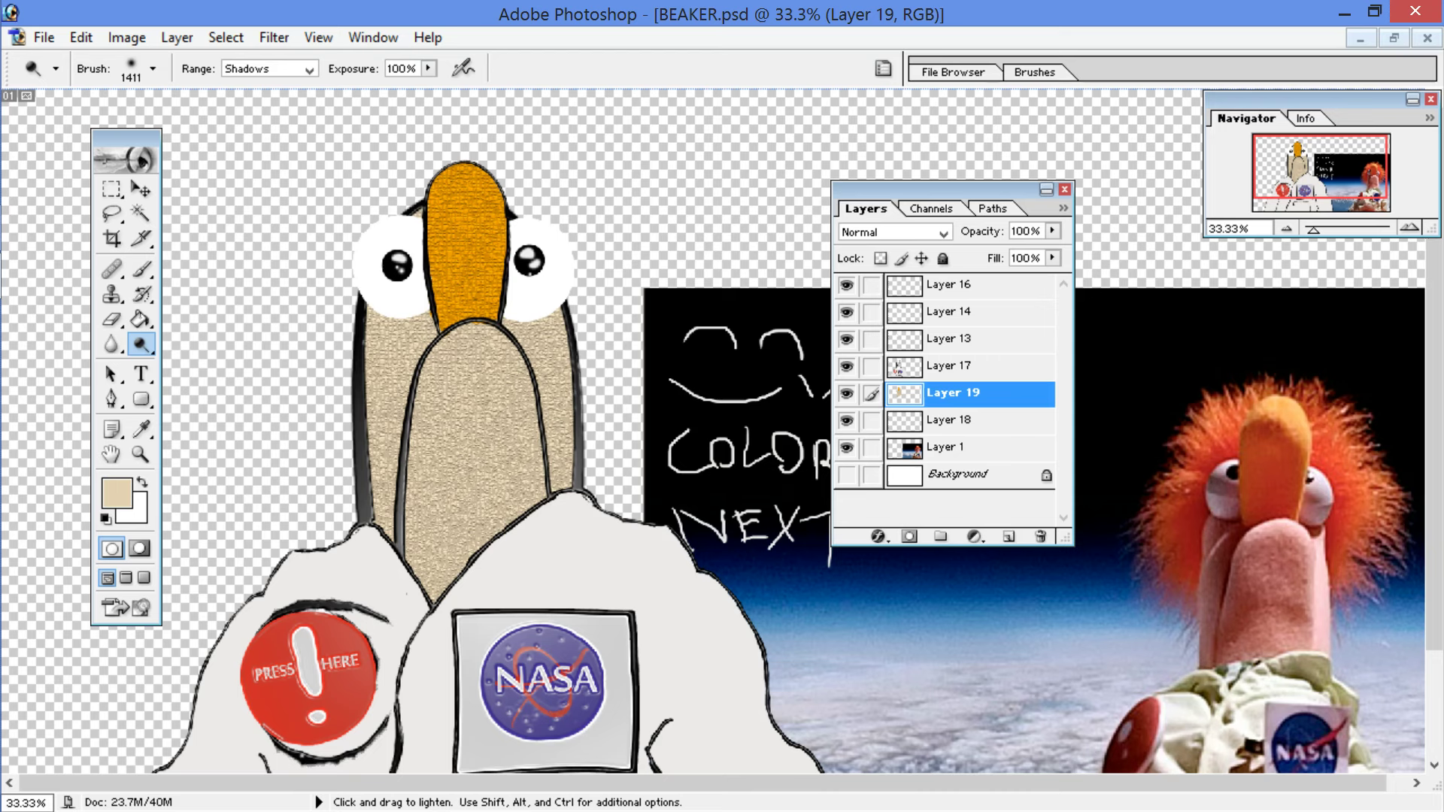
{"action": "left_click", "coordinate": [154, 69]}
{"action": "left_click", "coordinate": [207, 124]}
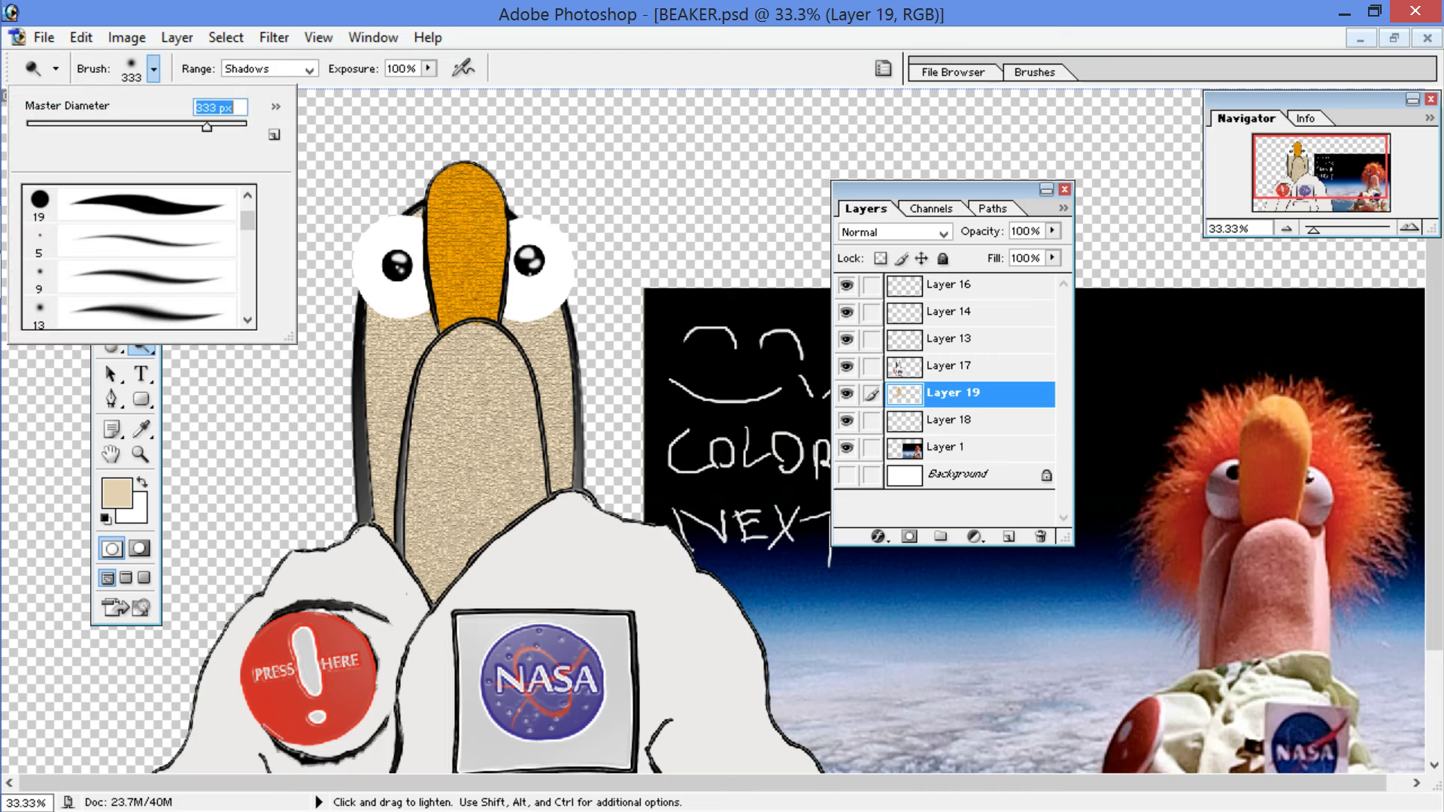
{"action": "key", "text": "Return"}
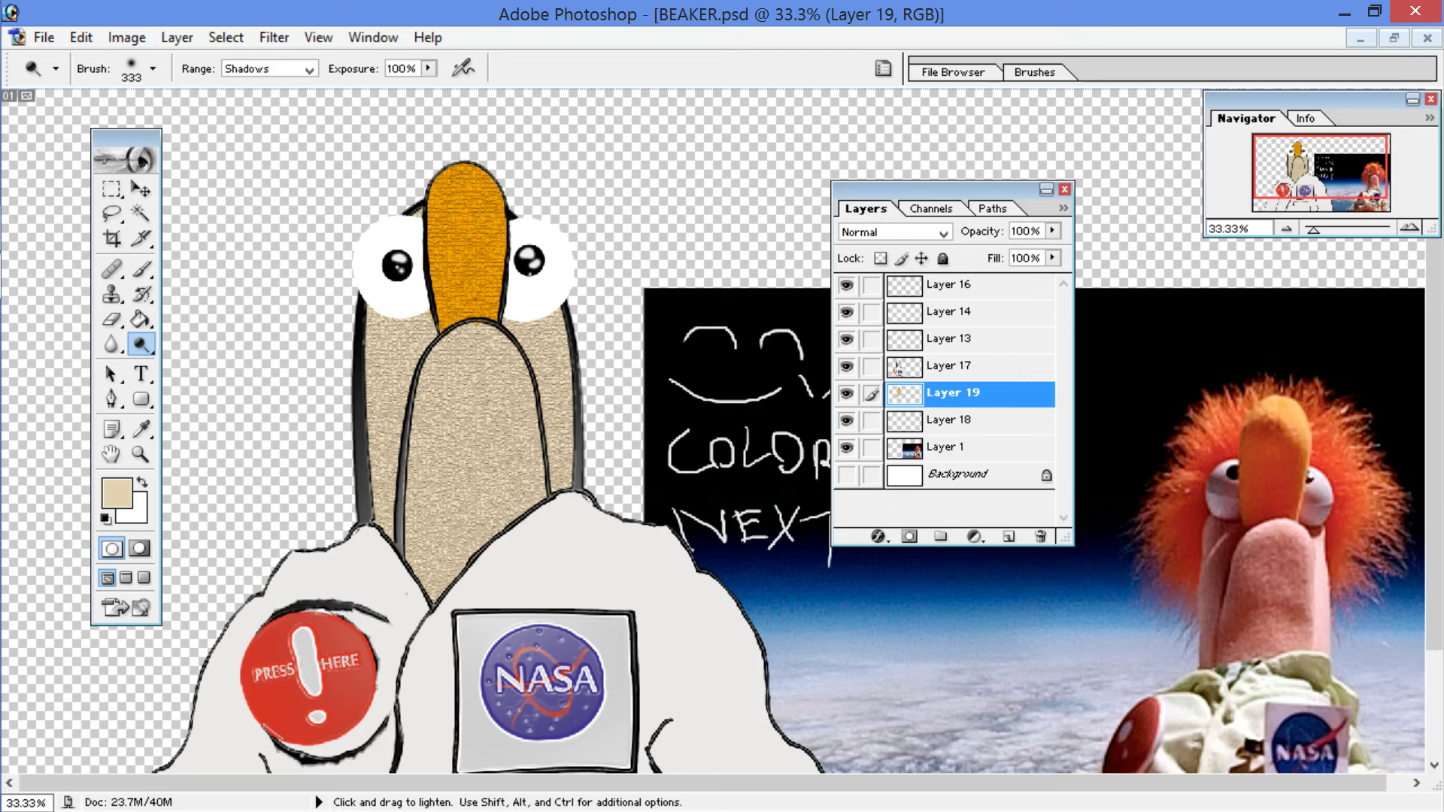
Step: Lighten the rounded upper part of the mouth area just below the nose with the Dodge tool
{"action": "key", "text": "ctrl+plus"}
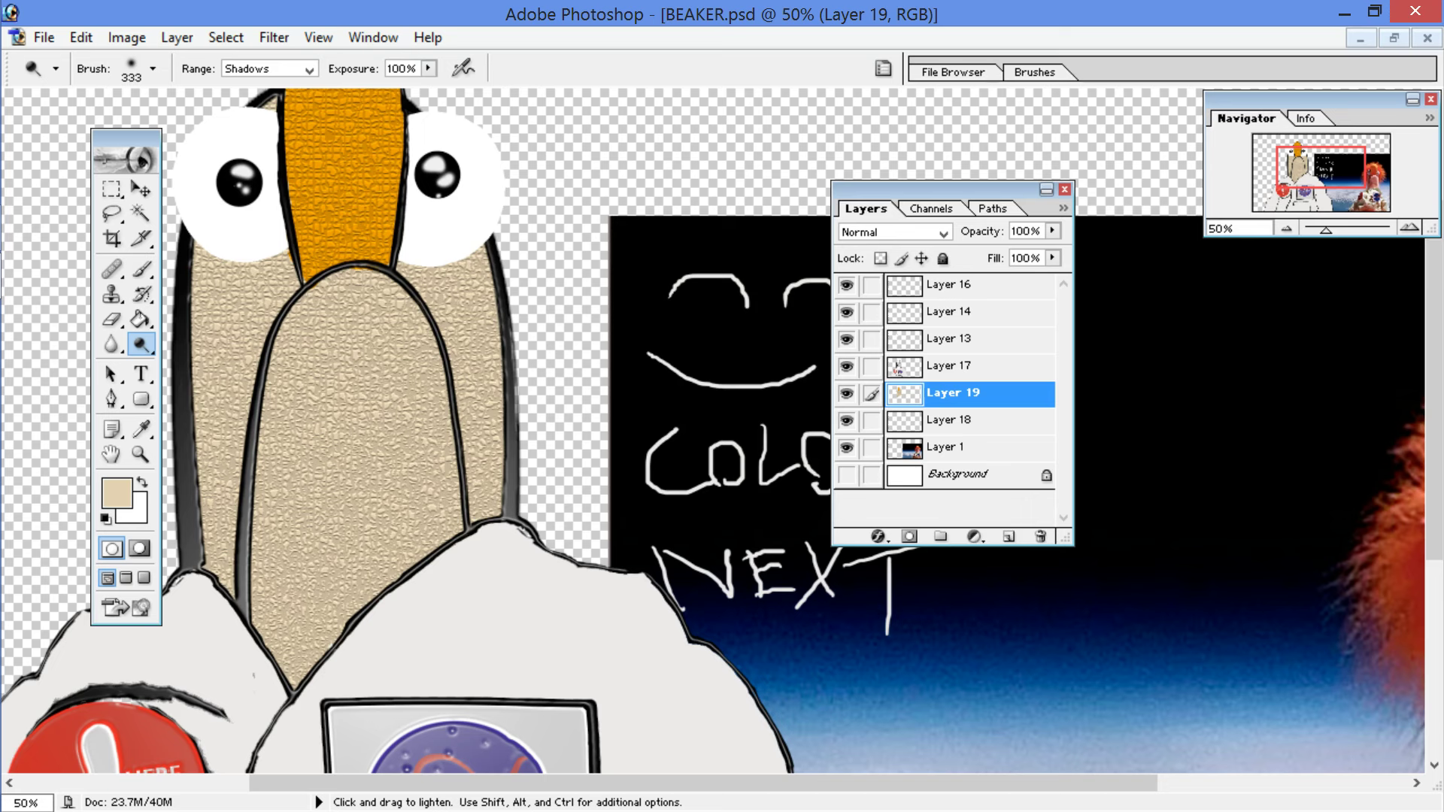
{"action": "mouse_move", "coordinate": [288, 334]}
{"action": "left_mouse_down"}
{"action": "mouse_move", "coordinate": [304, 303]}
{"action": "mouse_move", "coordinate": [294, 346]}
{"action": "mouse_move", "coordinate": [335, 289]}
{"action": "mouse_move", "coordinate": [367, 278]}
{"action": "left_mouse_up"}
{"action": "left_click", "coordinate": [377, 280]}
{"action": "left_click", "coordinate": [342, 280]}
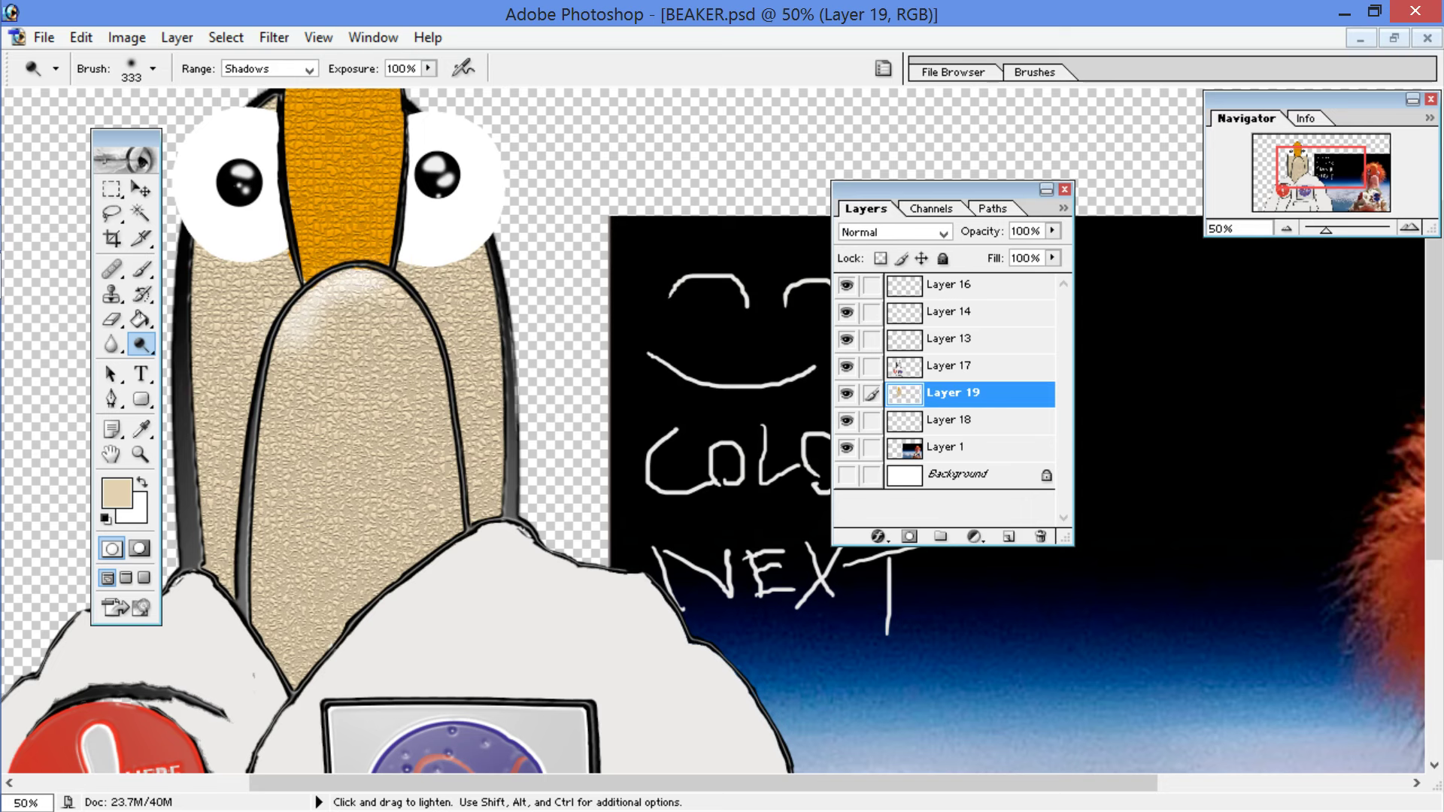
{"action": "left_click", "coordinate": [389, 307]}
{"action": "left_click", "coordinate": [407, 304]}
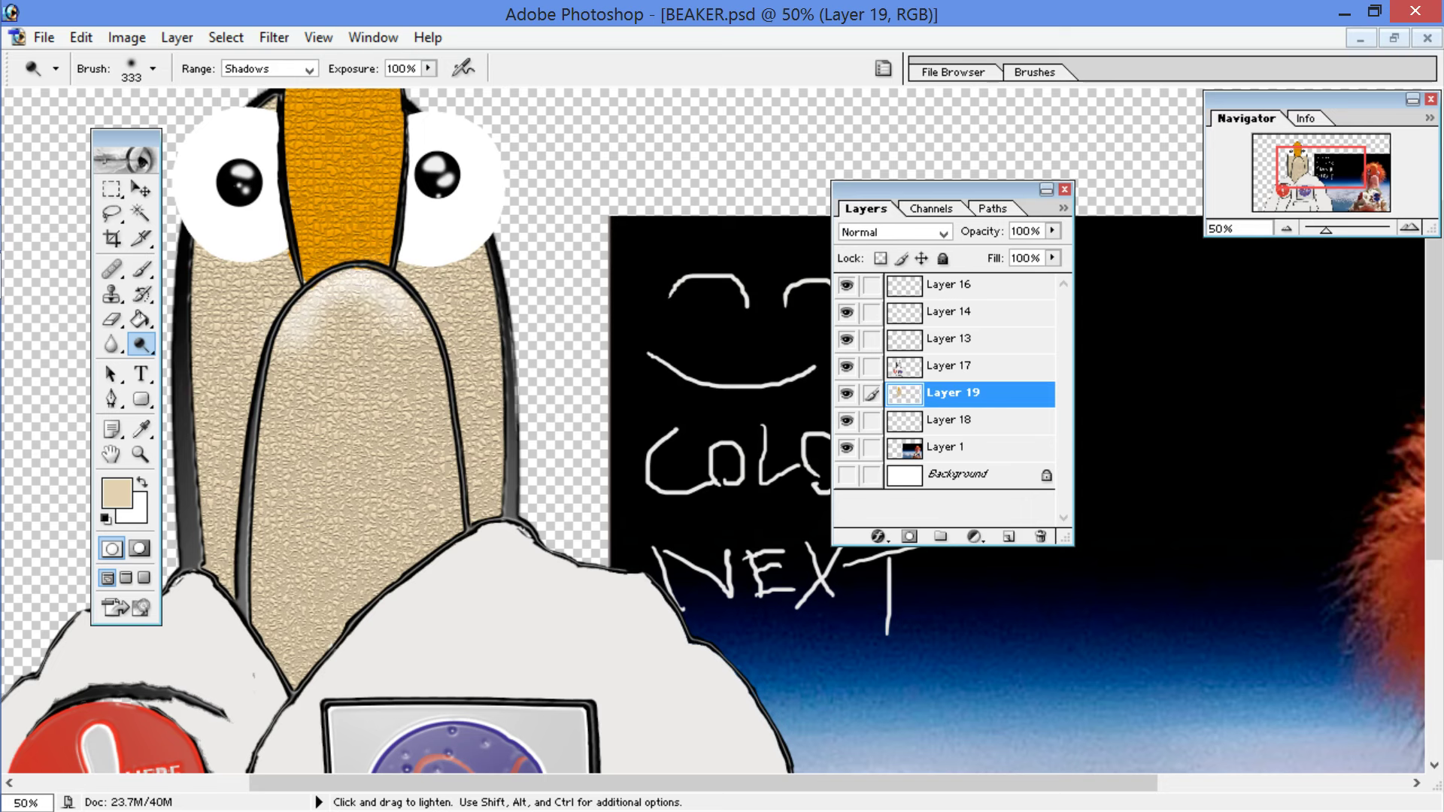
{"action": "left_click", "coordinate": [415, 338]}
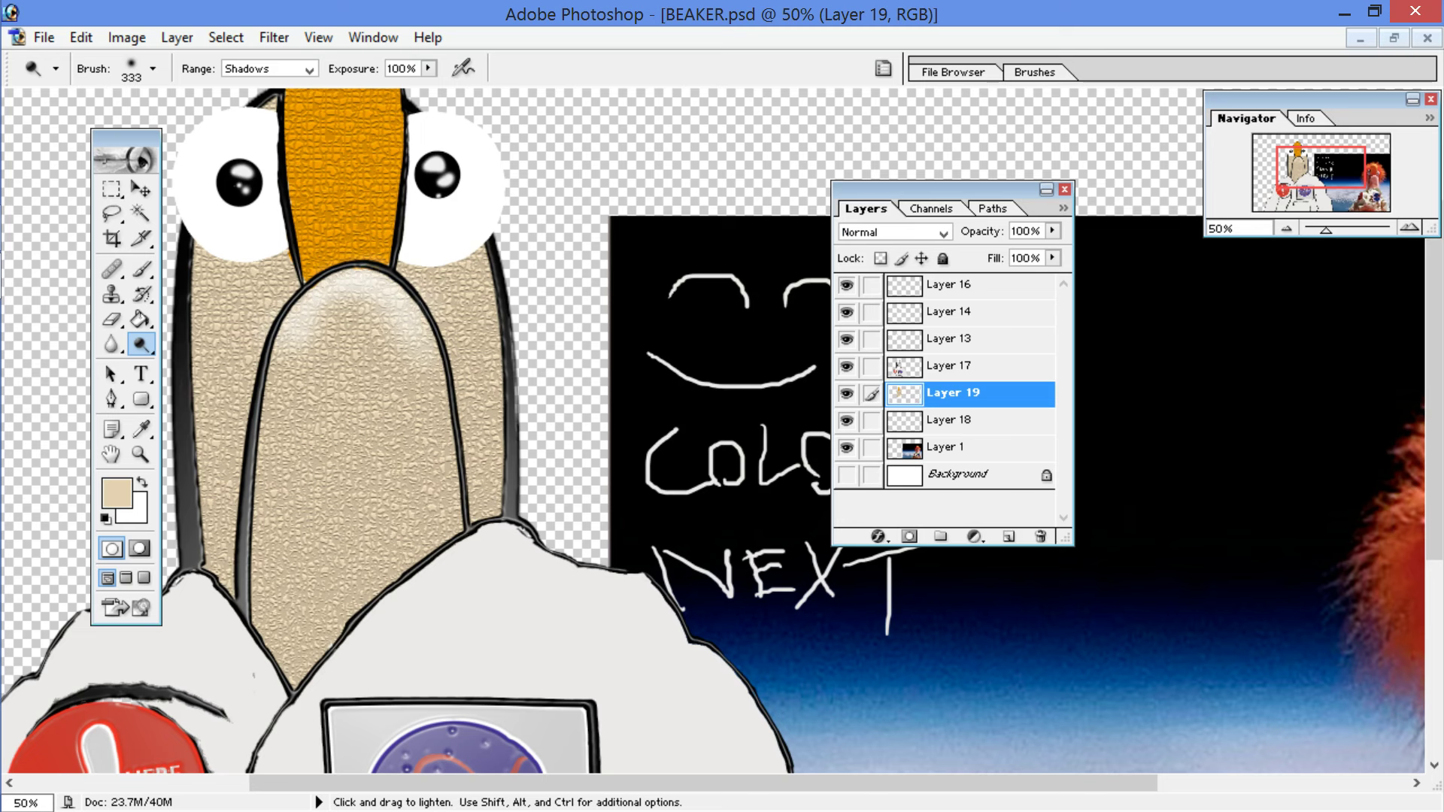
{"action": "left_click_drag", "start_coordinate": [258, 349], "coordinate": [242, 410]}
{"action": "left_click", "coordinate": [272, 387]}
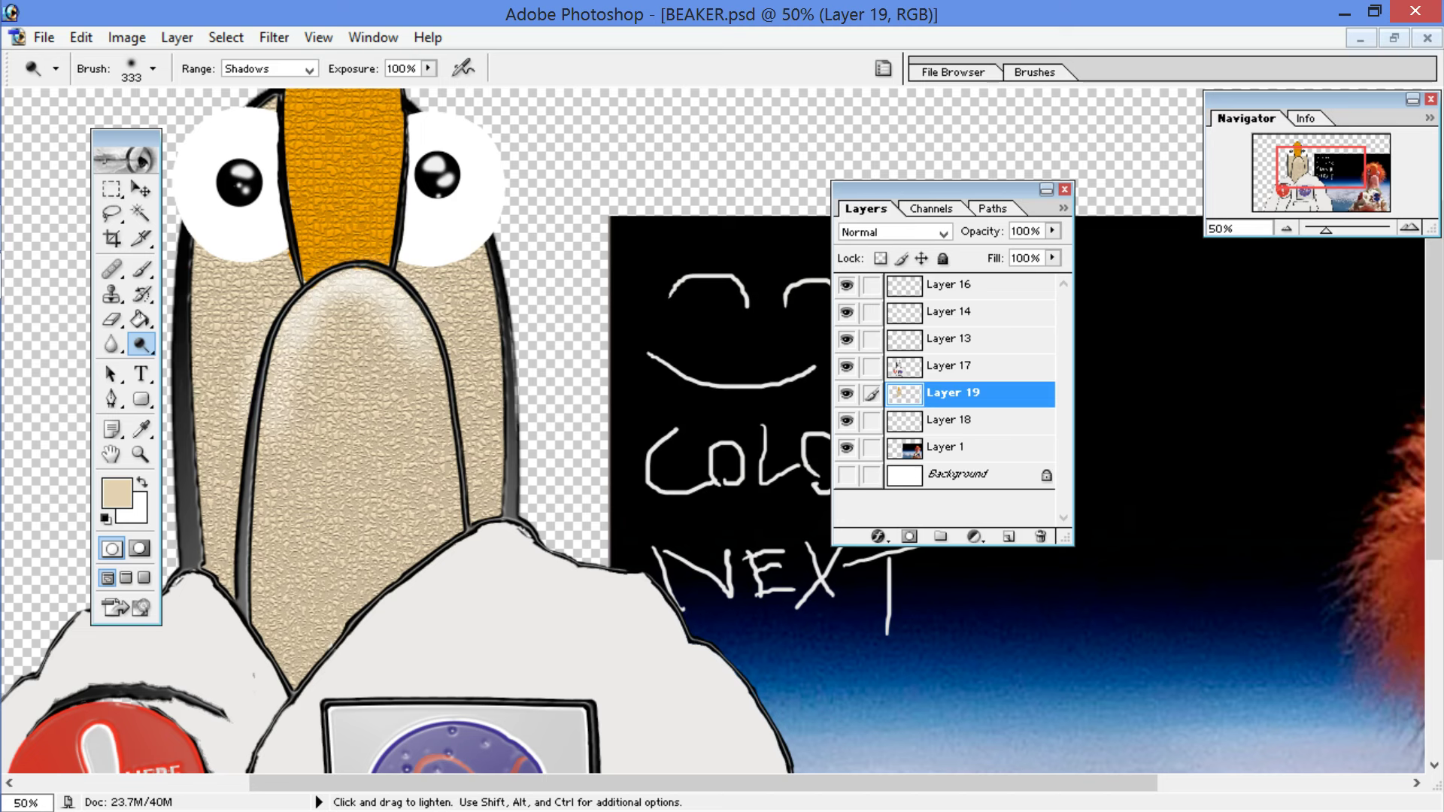
{"action": "key", "text": "ctrl+z"}
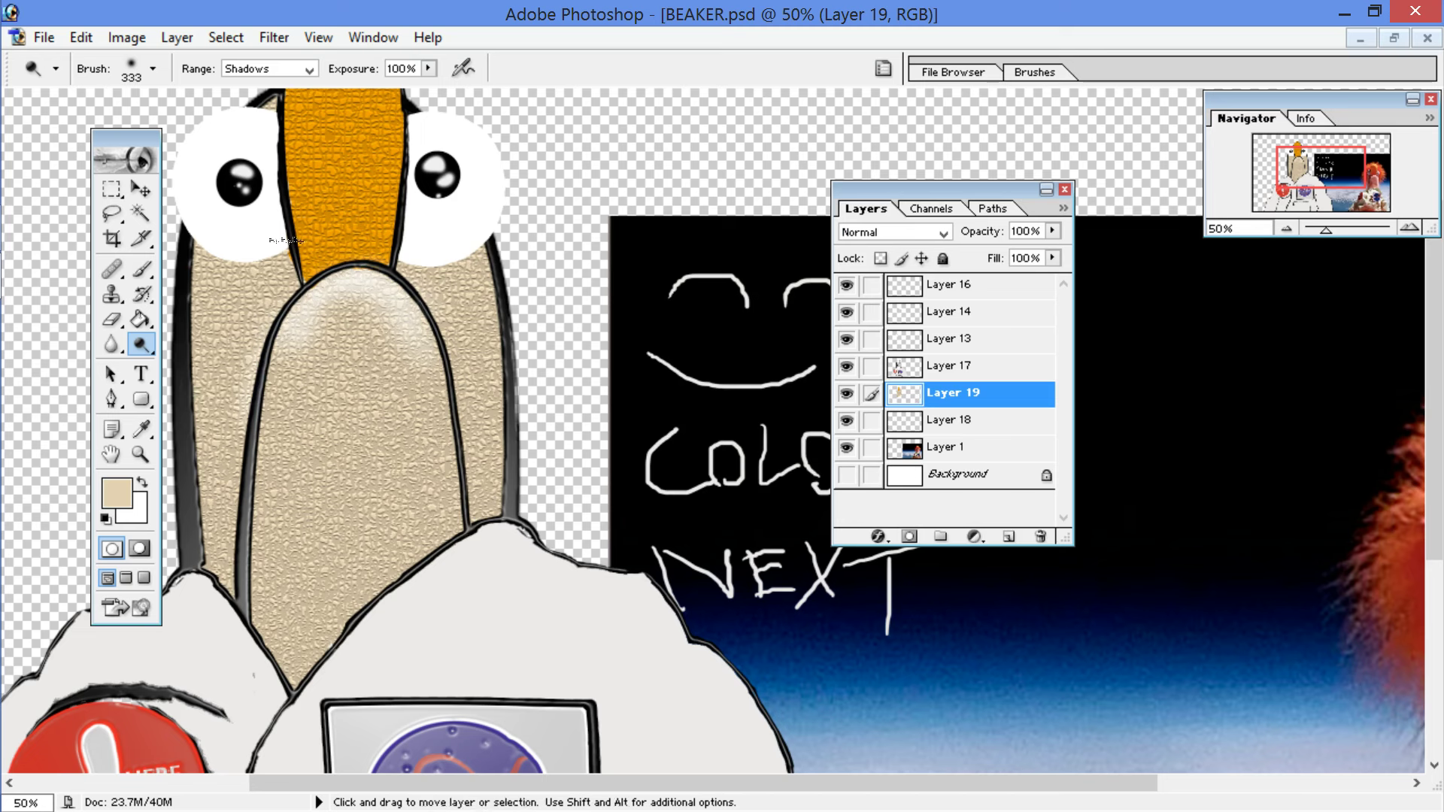
{"action": "key", "text": "ctrl+alt+z"}
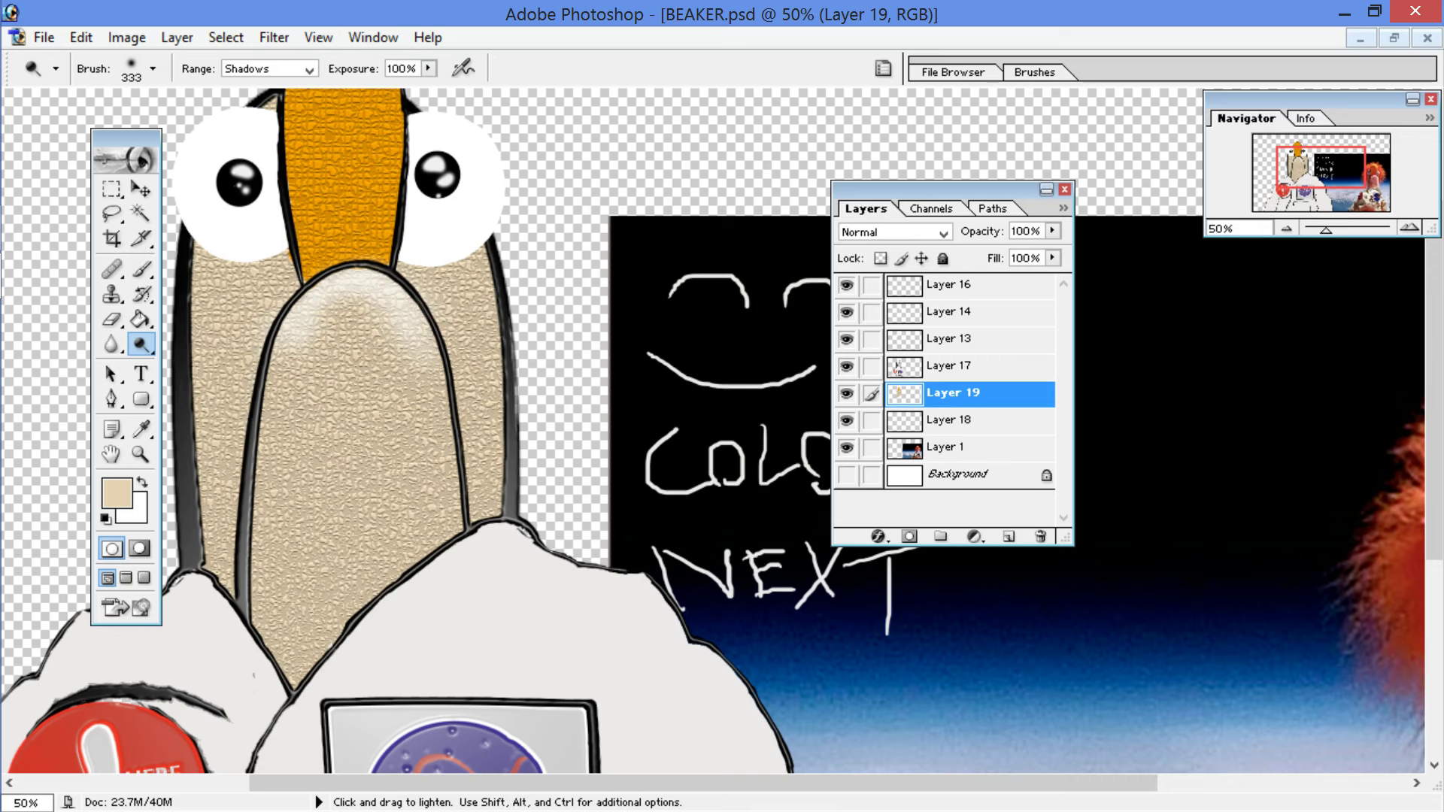
Step: Dodge the upper left edge of the mouth area, and the right side of the face with the brush enlarged to 445 px
{"action": "left_click_drag", "start_coordinate": [274, 347], "coordinate": [270, 416]}
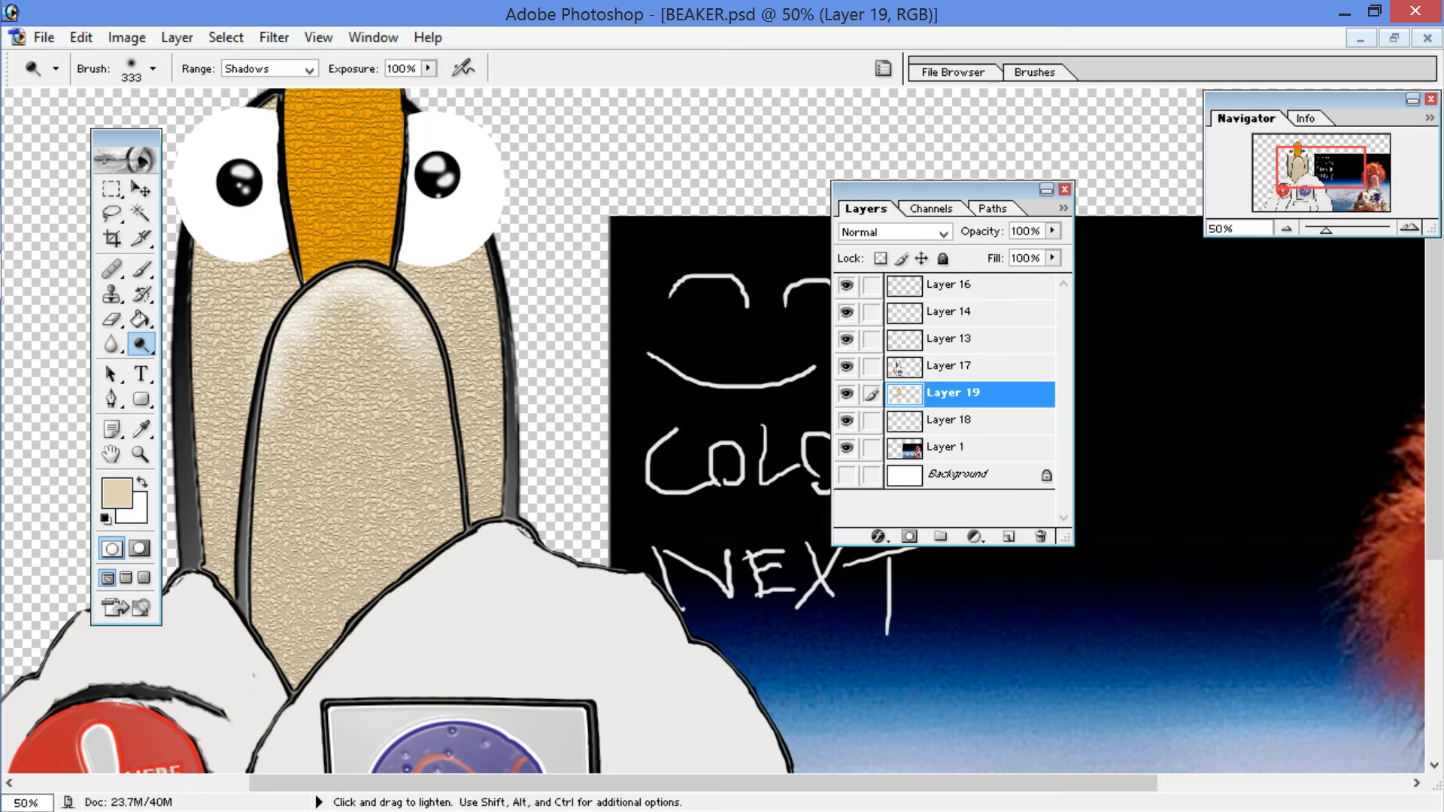
{"action": "key", "text": "ctrl+minus"}
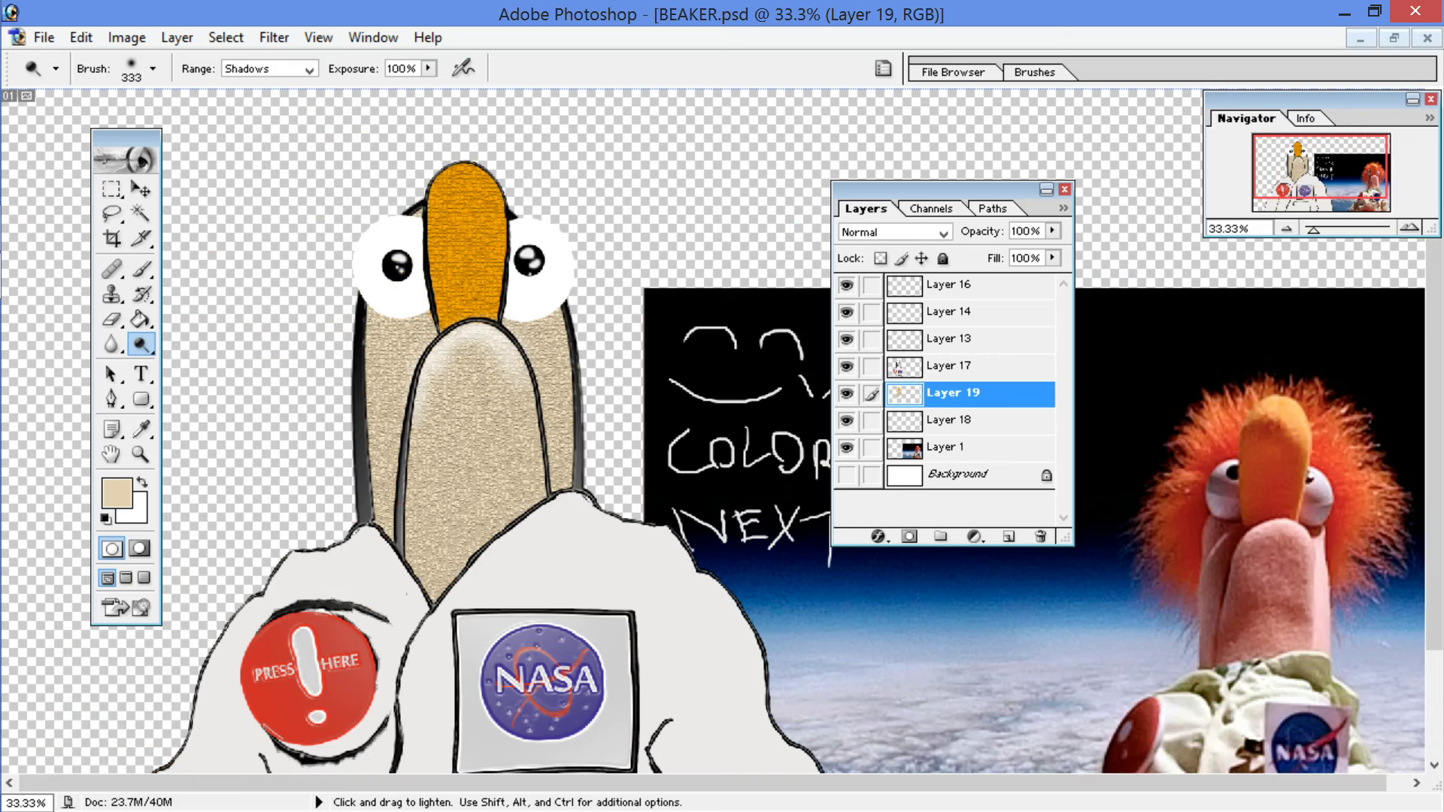
{"action": "left_click", "coordinate": [152, 70]}
{"action": "left_click_drag", "start_coordinate": [206, 125], "coordinate": [220, 125]}
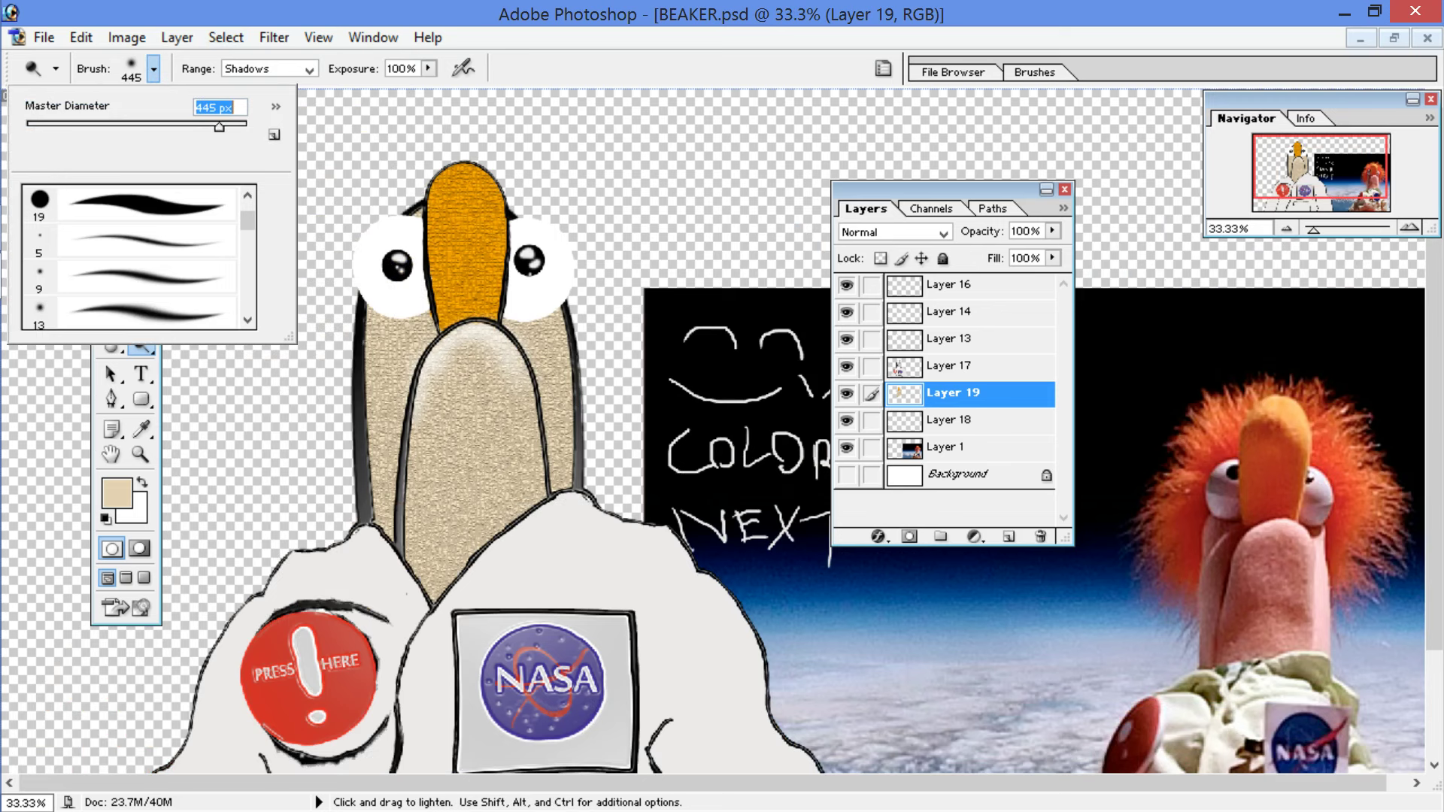
{"action": "key", "text": "Return"}
{"action": "left_click", "coordinate": [575, 370]}
{"action": "left_click", "coordinate": [556, 324]}
{"action": "left_click", "coordinate": [569, 368]}
{"action": "left_click", "coordinate": [577, 391]}
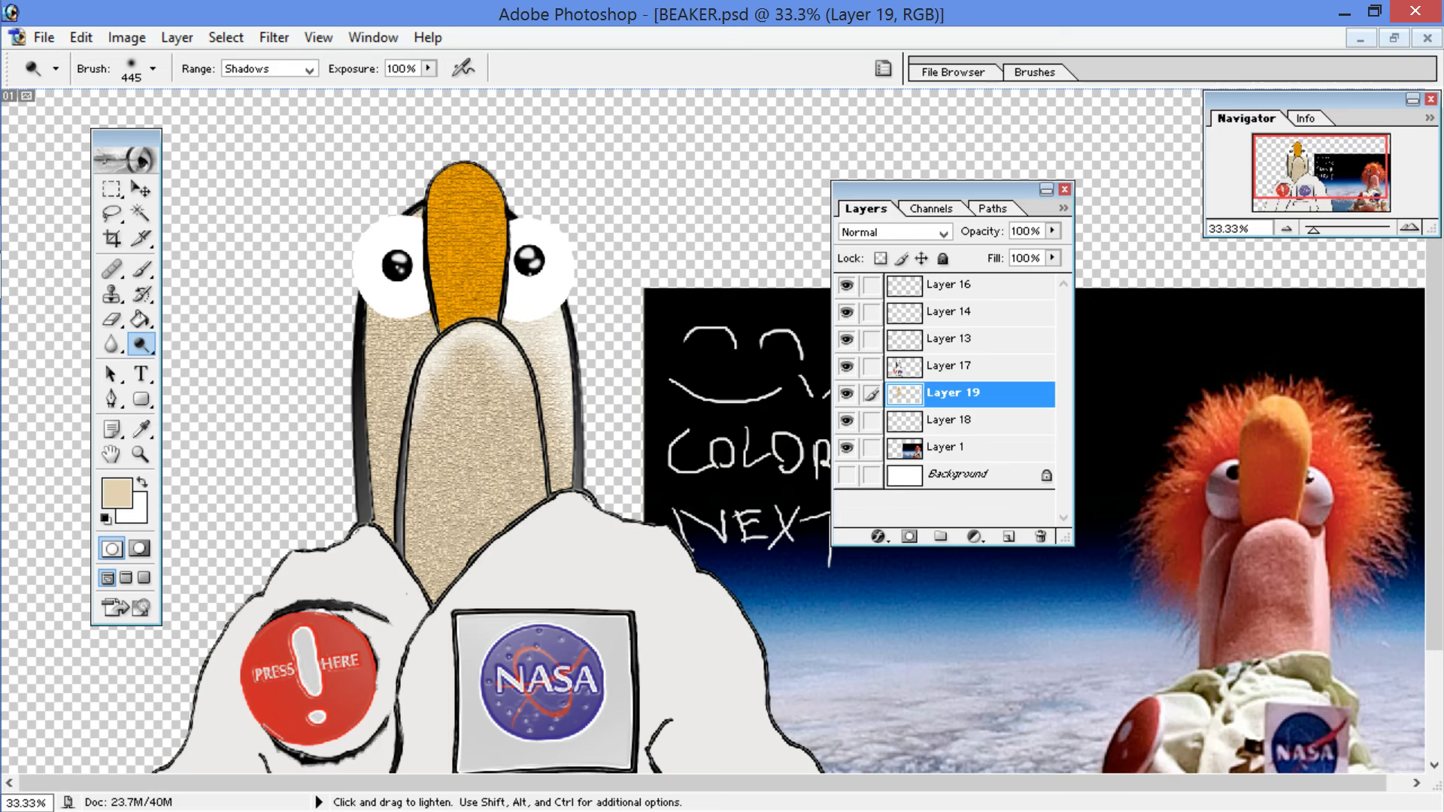
{"action": "left_click", "coordinate": [399, 533]}
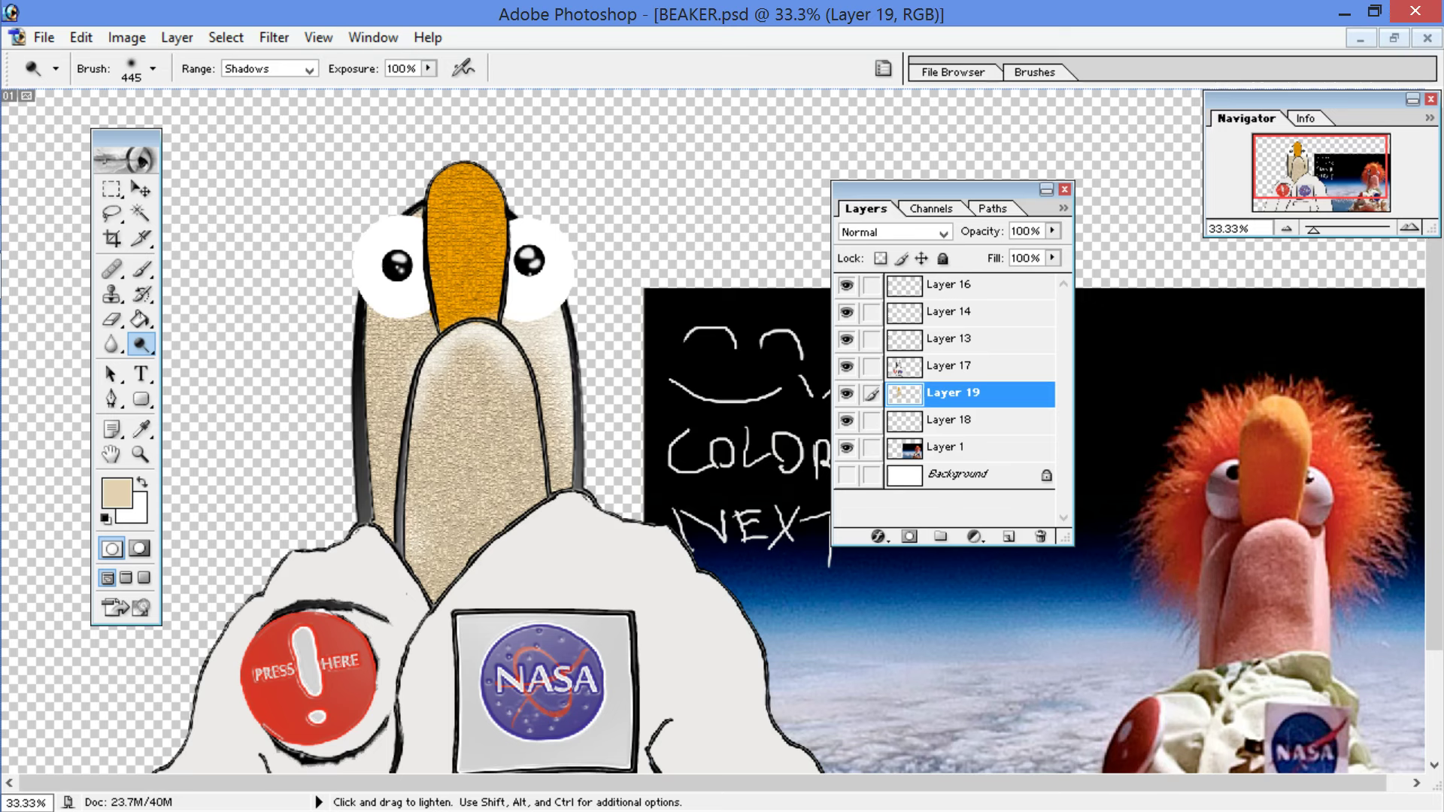
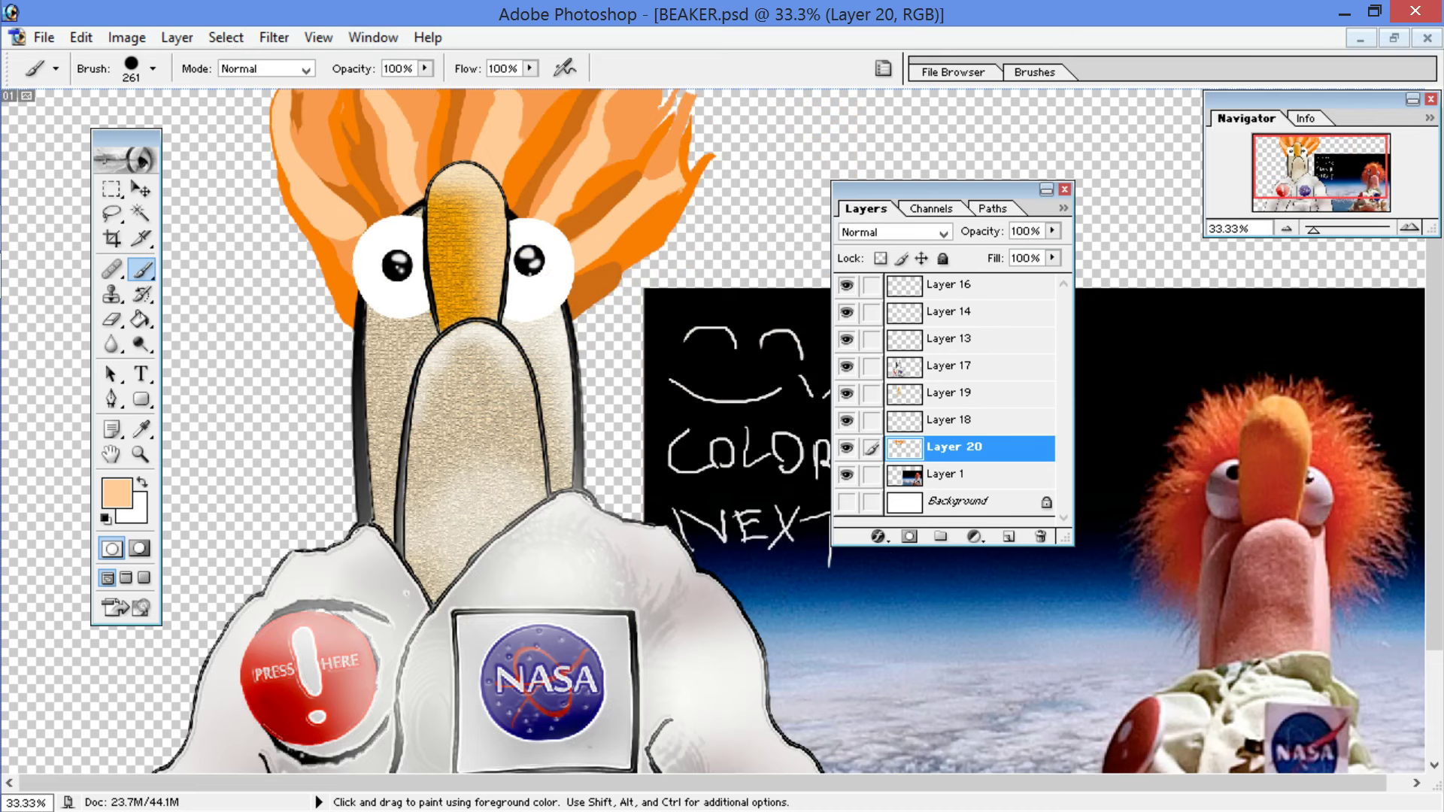
{"action": "left_click", "coordinate": [80, 35]}
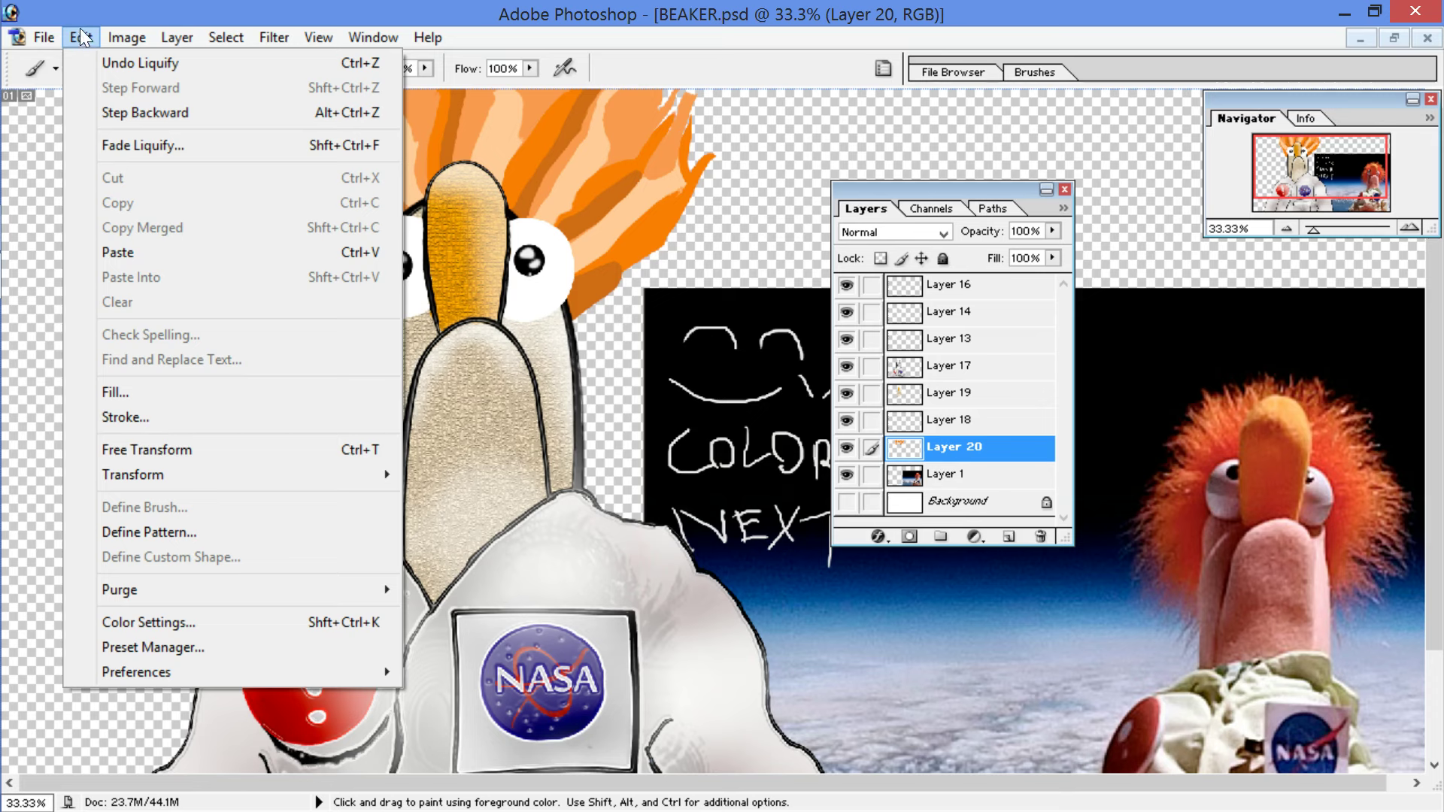
{"action": "left_click", "coordinate": [83, 34]}
{"action": "left_click", "coordinate": [83, 34]}
{"action": "left_click", "coordinate": [69, 34]}
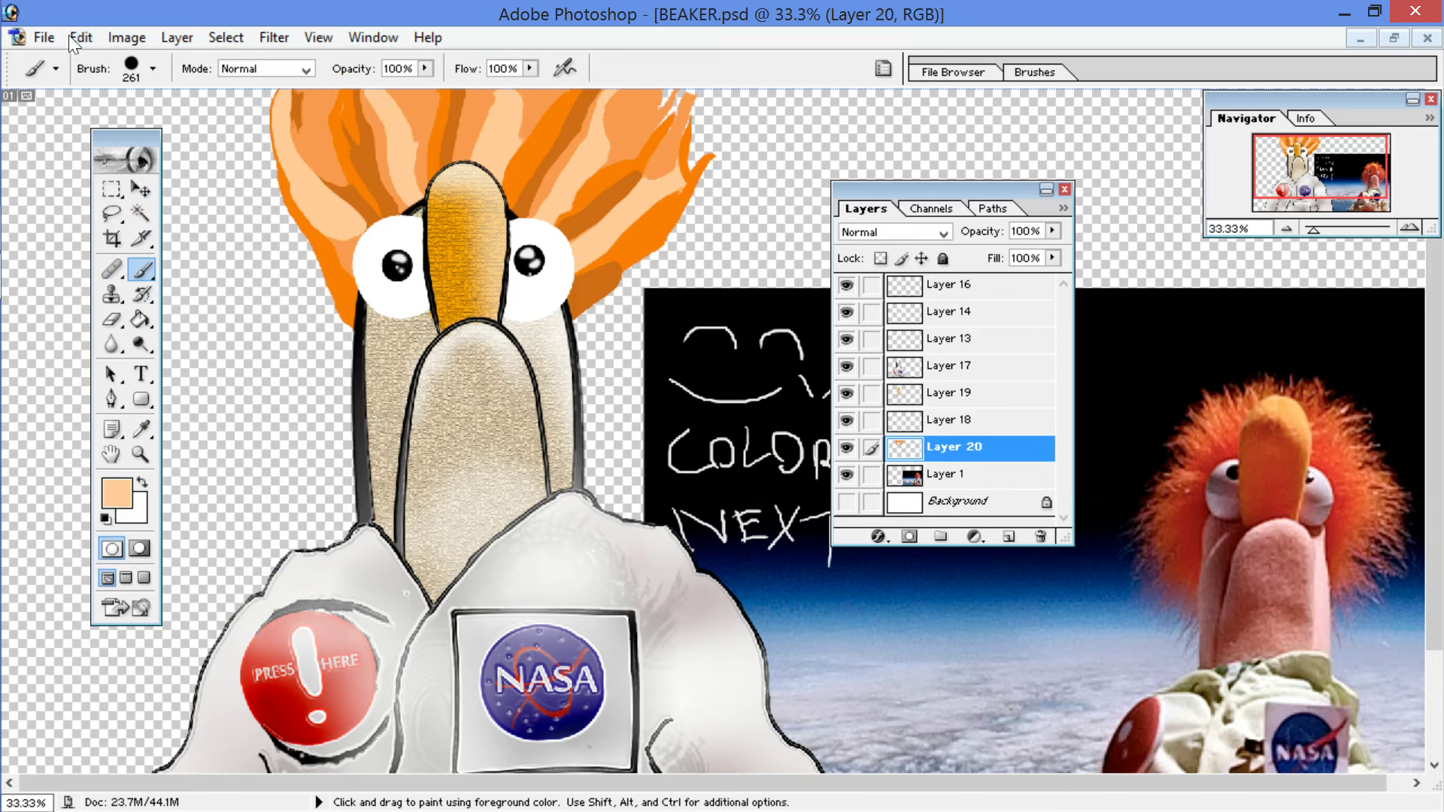
Step: Apply the Plastic Wrap filter to the hair on Layer 20 three times in a row
{"action": "key", "text": "alt+t"}
{"action": "key", "text": "Right"}
{"action": "key", "text": "Left"}
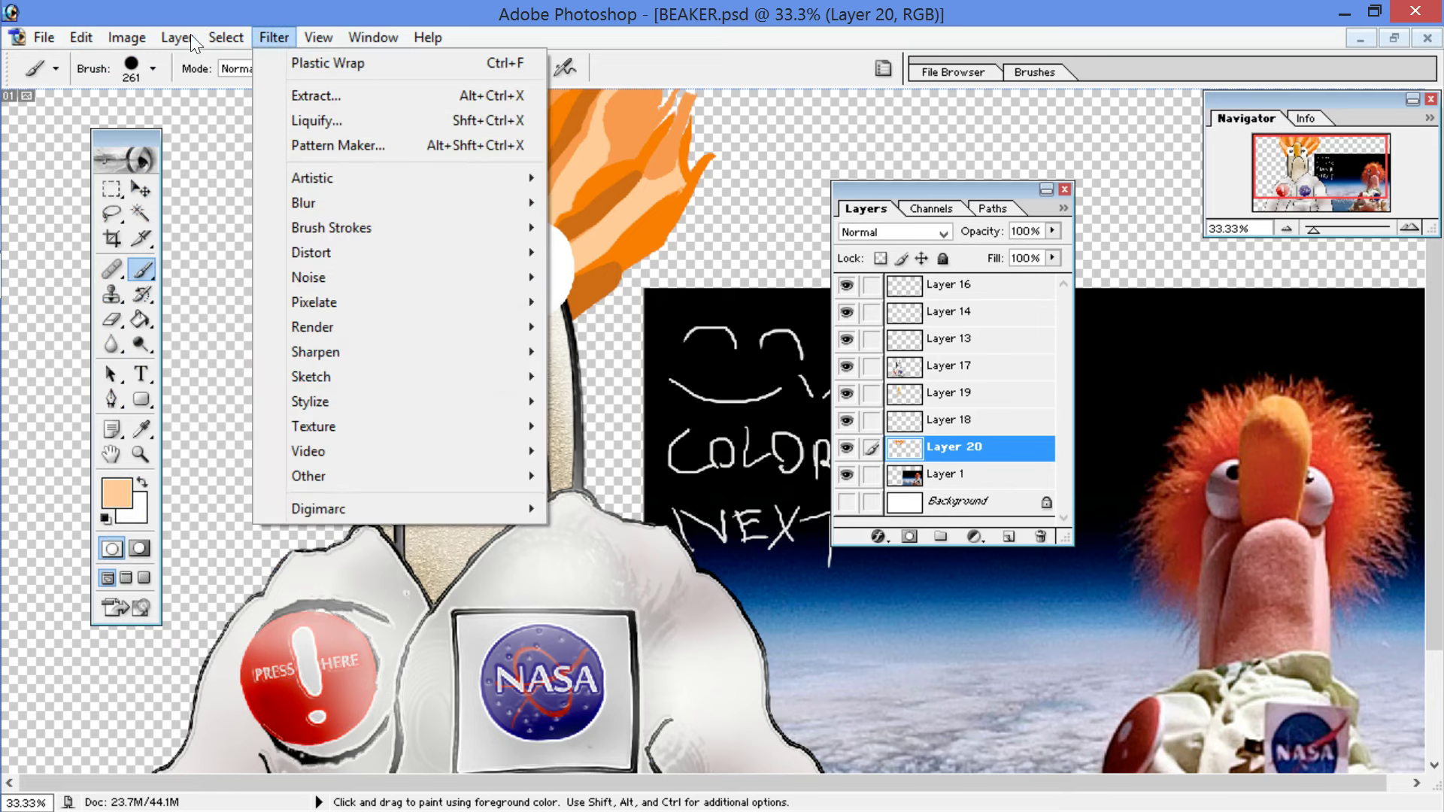
{"action": "key", "text": "Return"}
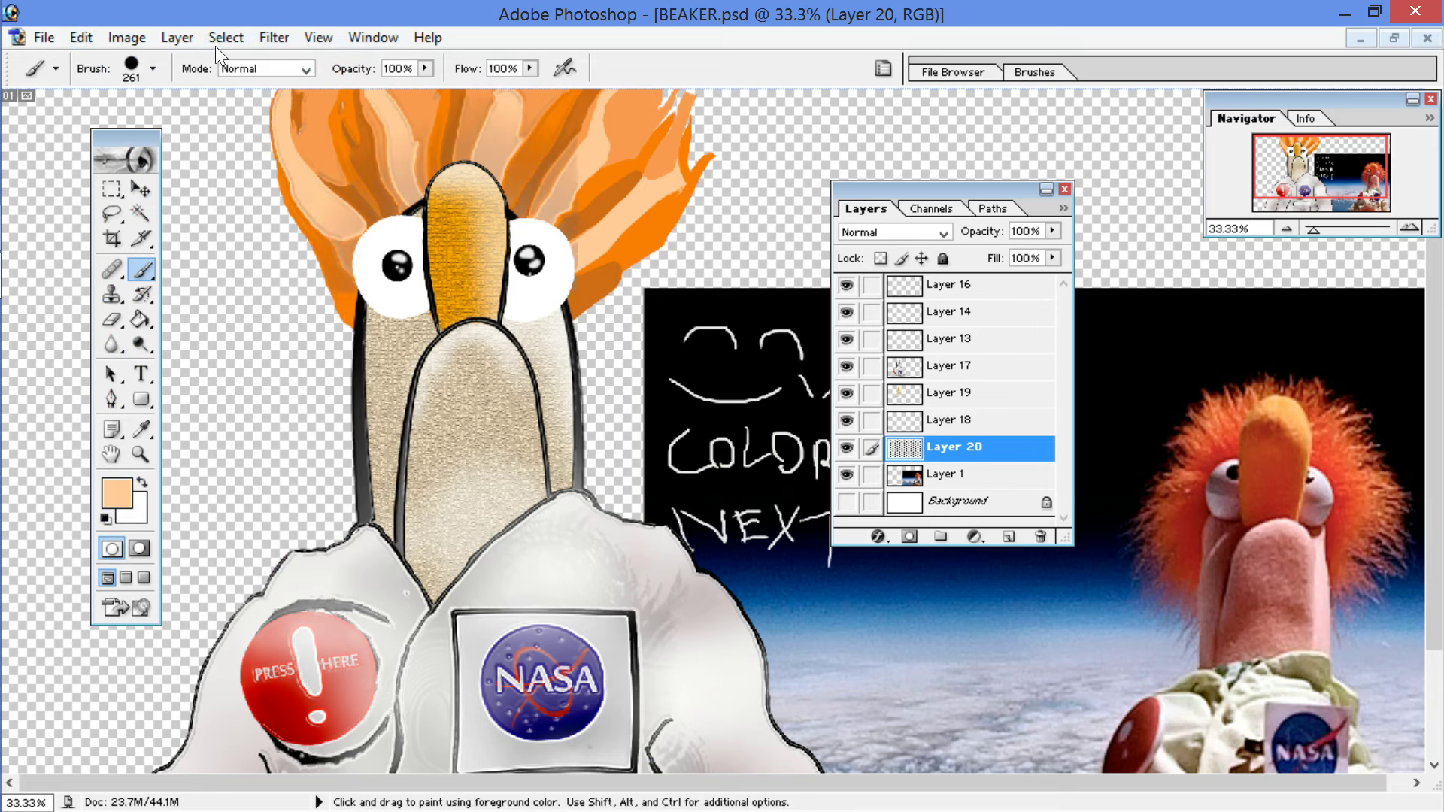
{"action": "key", "text": "alt+t"}
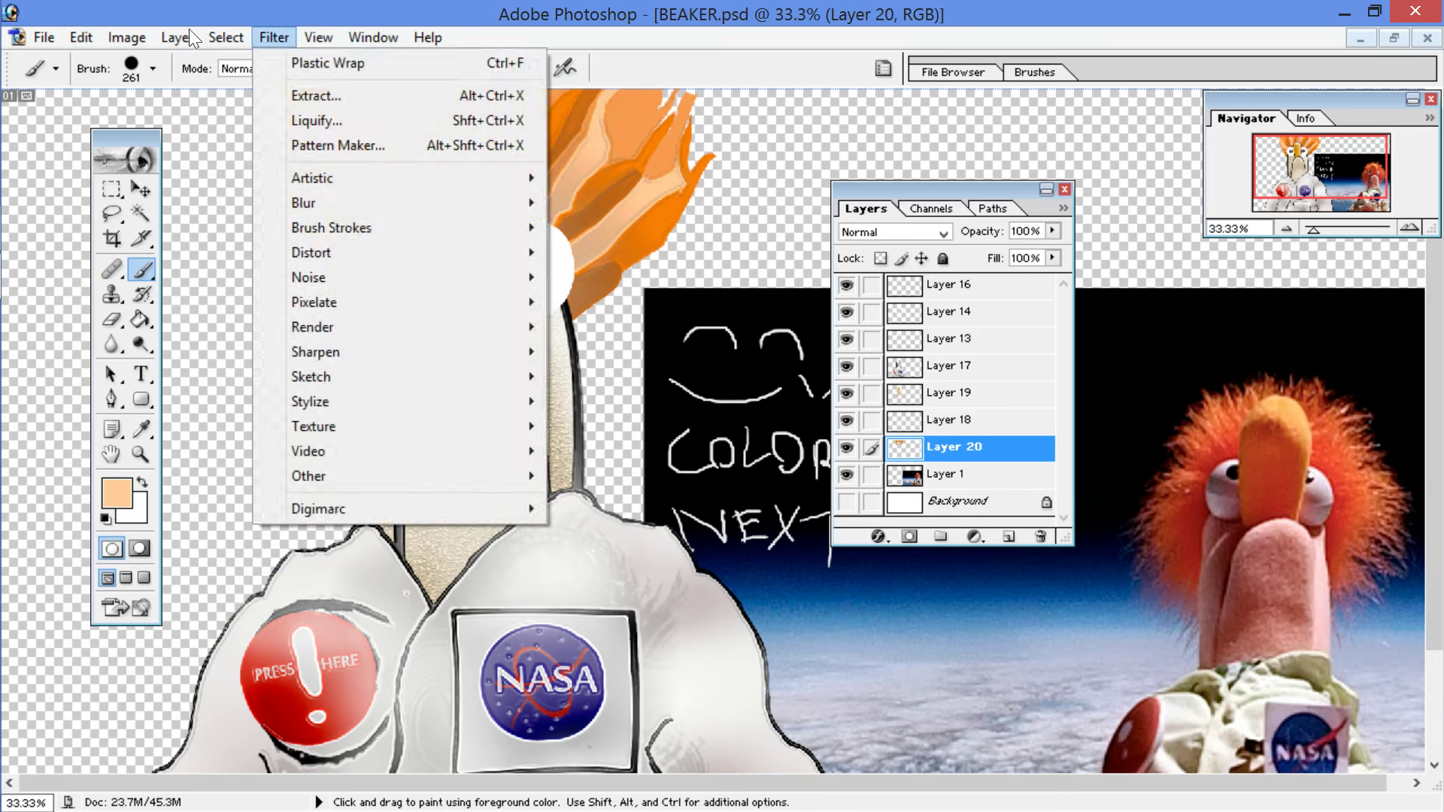
{"action": "left_click", "coordinate": [305, 63]}
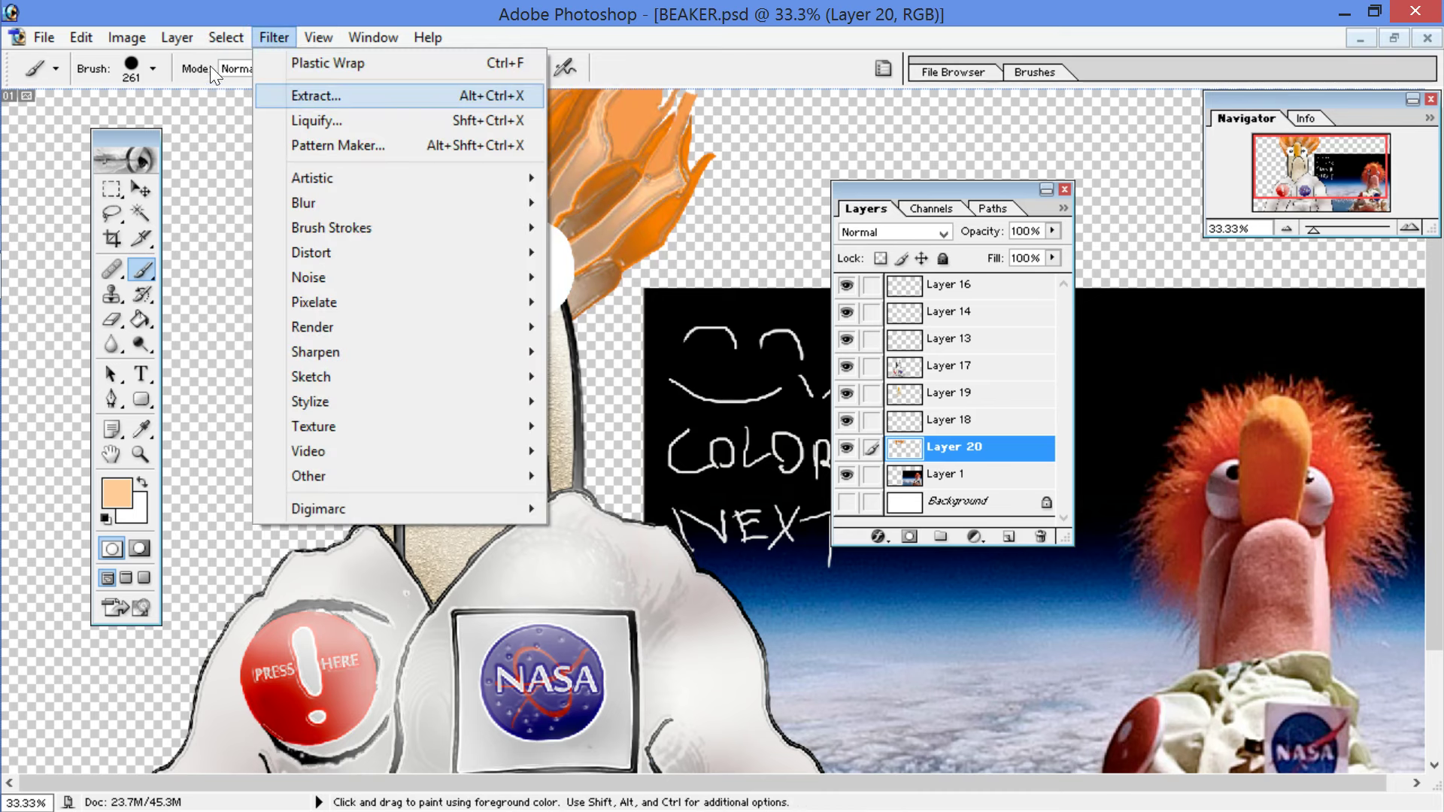
{"action": "left_click", "coordinate": [323, 63]}
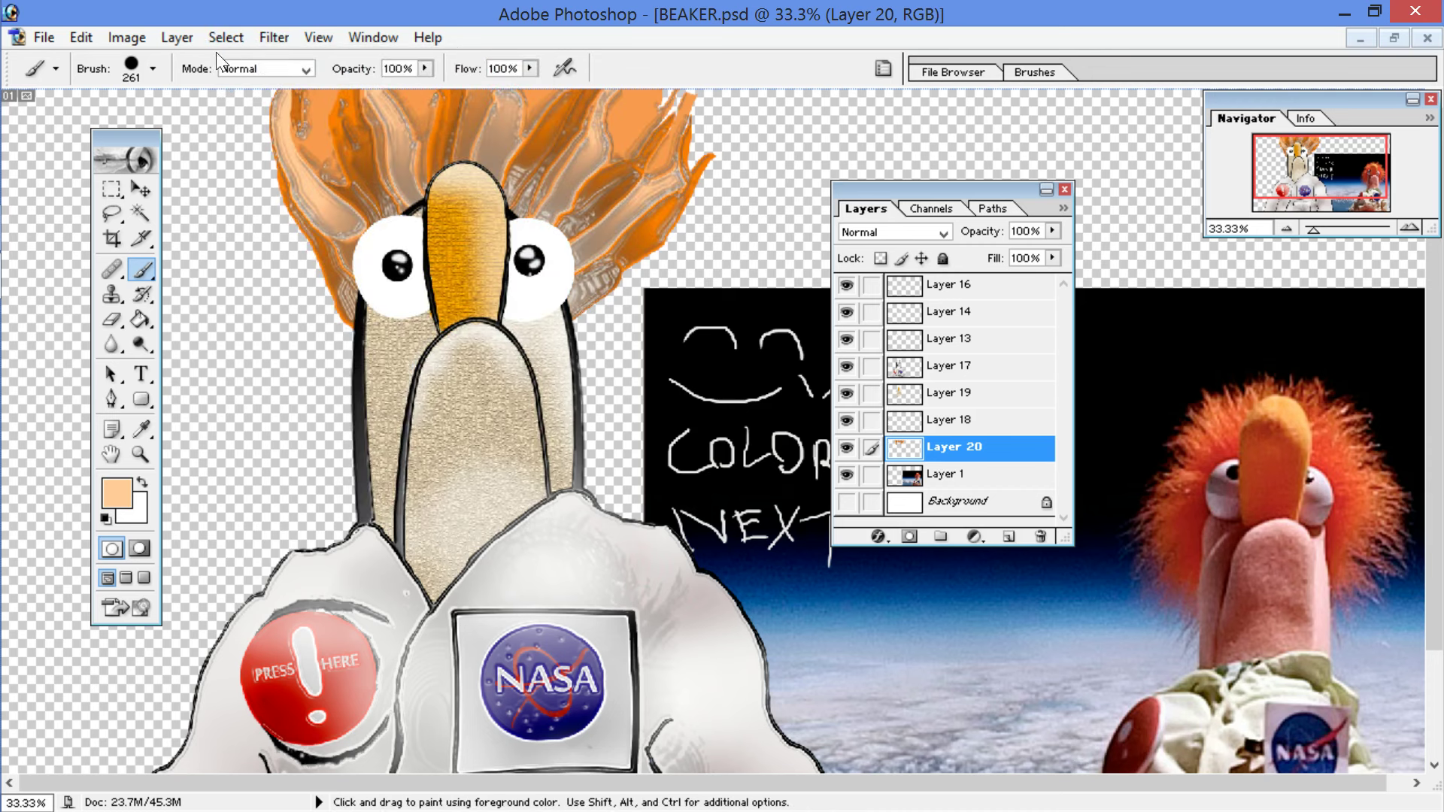
Step: Lighten the left and right sides of the hair on Layer 20 with the Dodge tool
{"action": "left_click", "coordinate": [140, 344]}
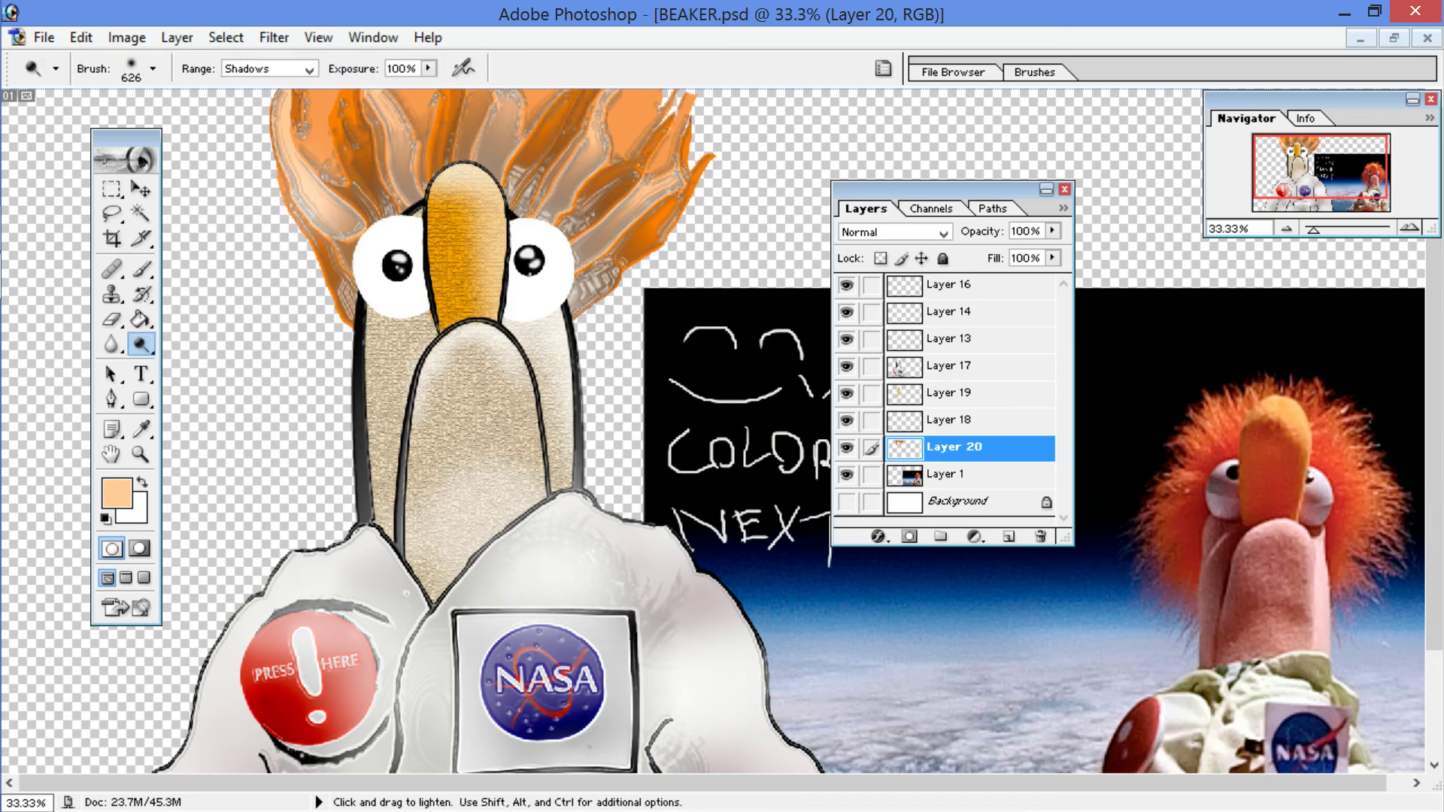
{"action": "left_click", "coordinate": [308, 141]}
{"action": "left_click", "coordinate": [361, 147]}
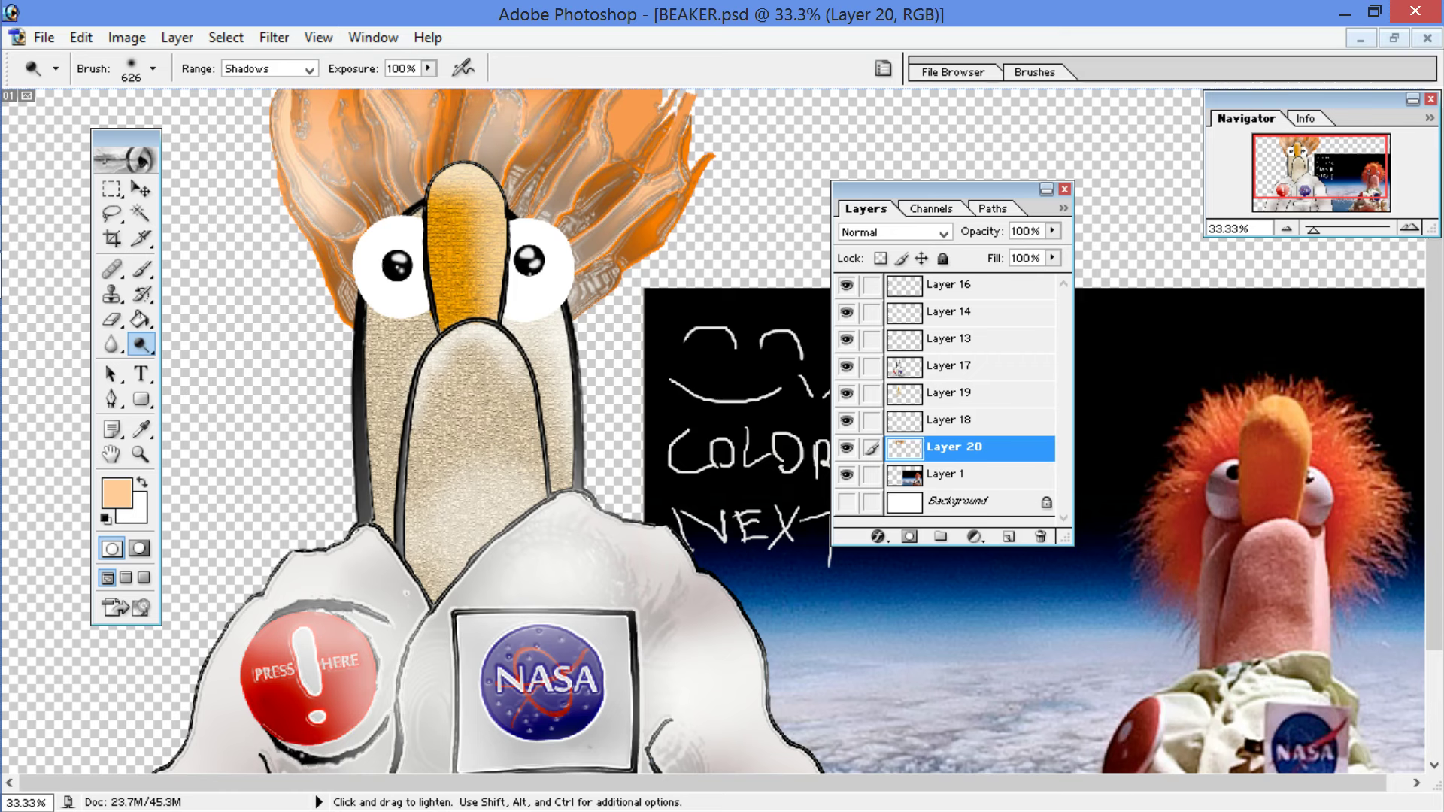
{"action": "left_click_drag", "start_coordinate": [605, 161], "coordinate": [650, 122]}
{"action": "left_click", "coordinate": [632, 187]}
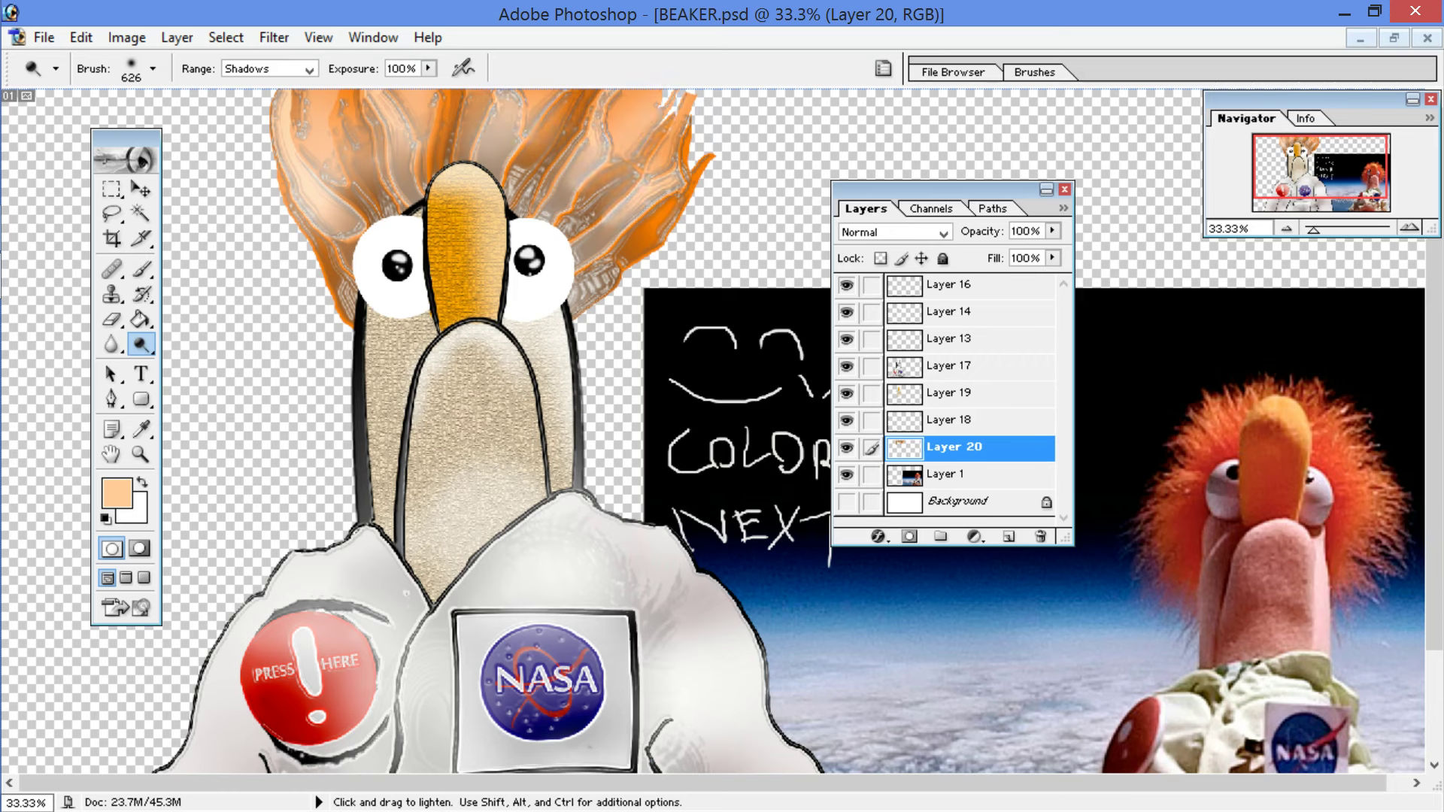
Step: Switch to the Burn tool and darken the shadows in the left part of the hair, up to the strands beside the nose
{"action": "left_click", "coordinate": [141, 343]}
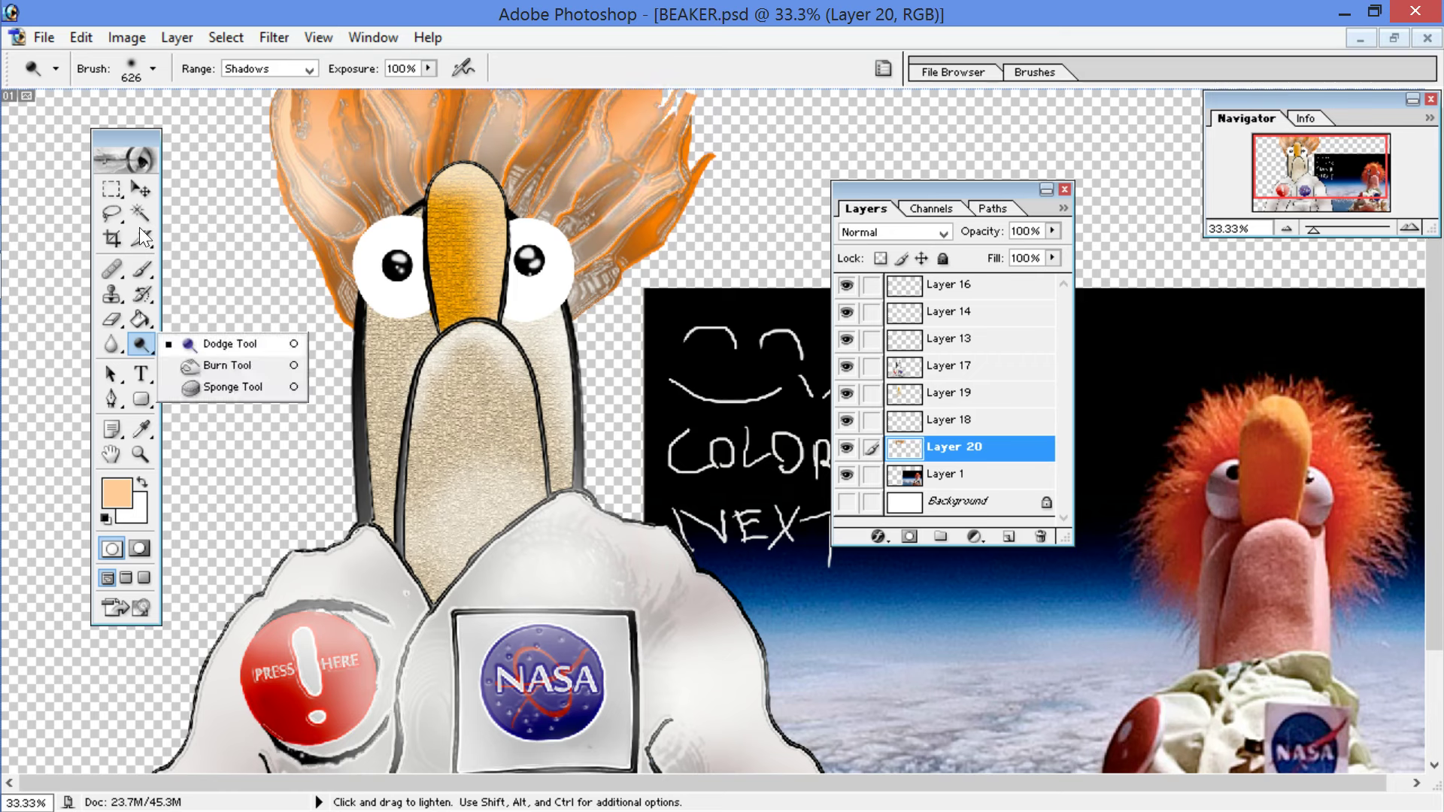
{"action": "left_click", "coordinate": [318, 218]}
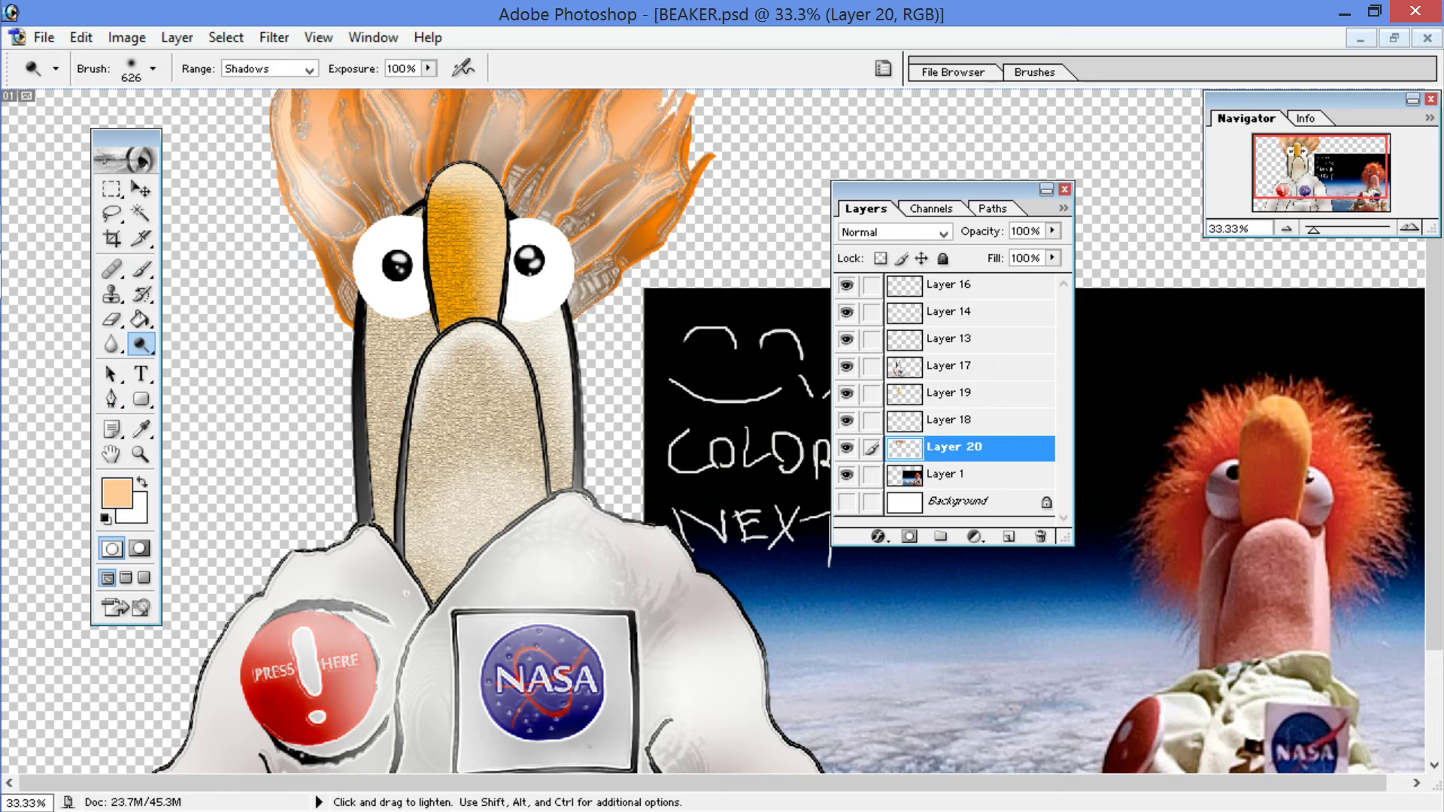
{"action": "left_click", "coordinate": [147, 341]}
{"action": "left_click", "coordinate": [142, 343]}
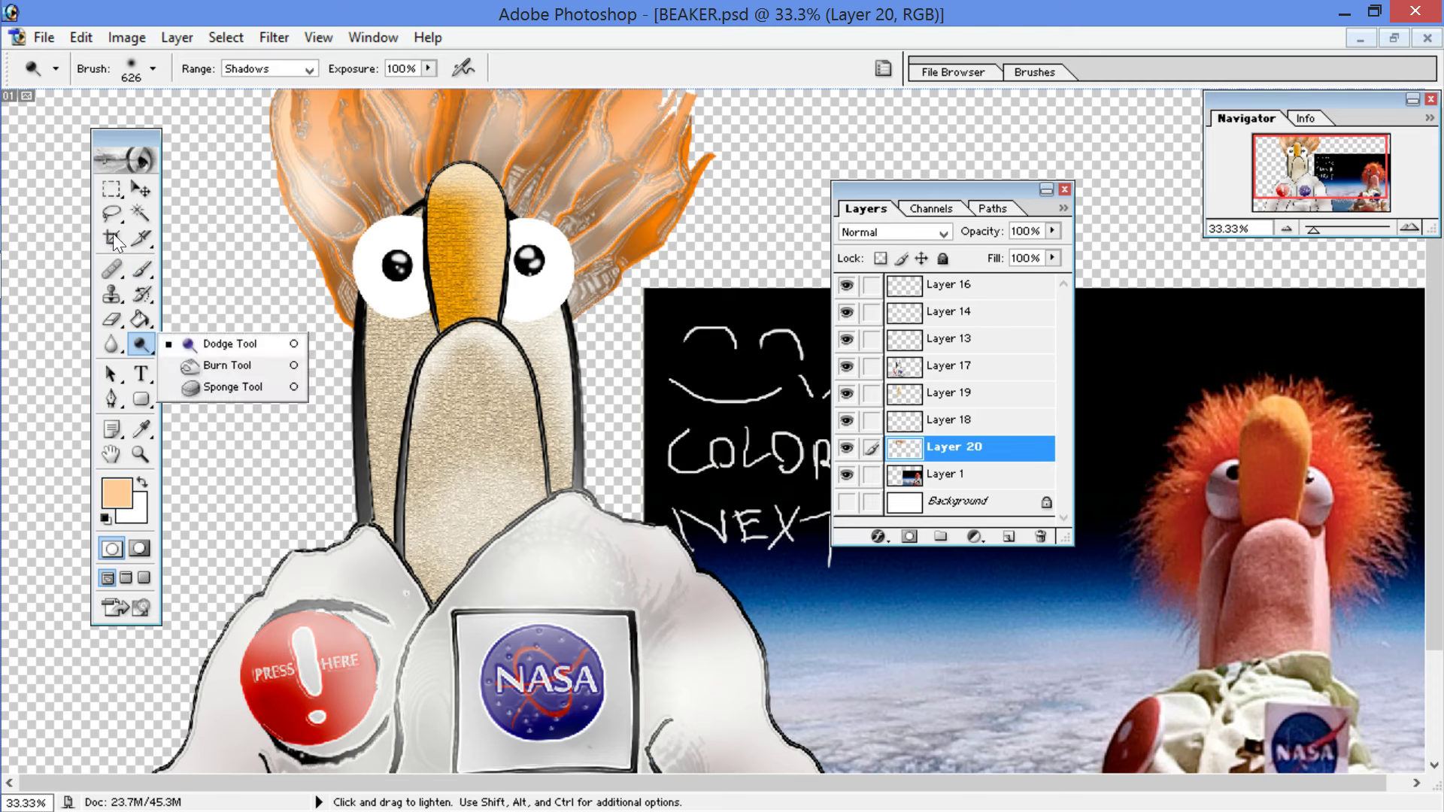
{"action": "left_click", "coordinate": [225, 365]}
{"action": "left_click", "coordinate": [321, 218]}
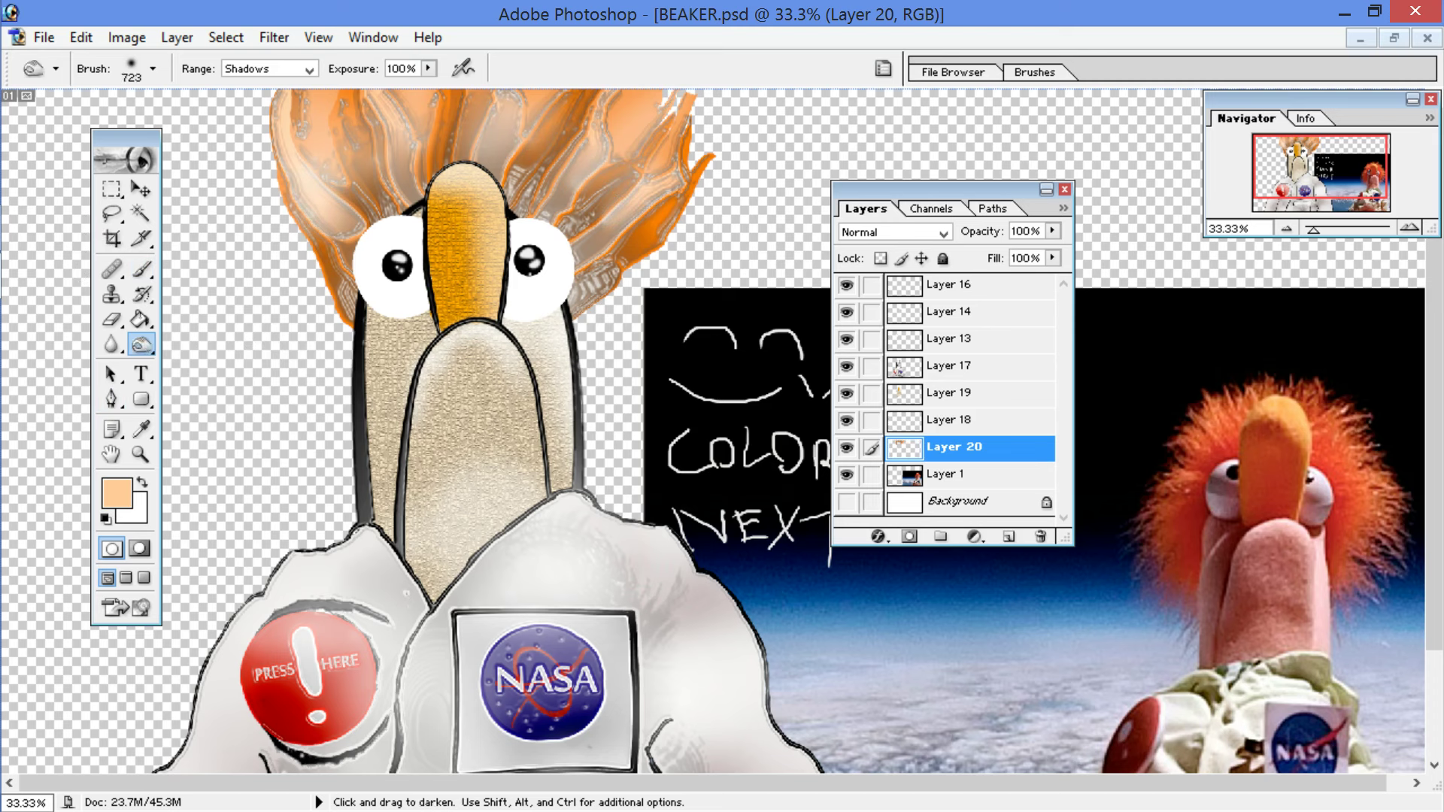
{"action": "left_click", "coordinate": [332, 154]}
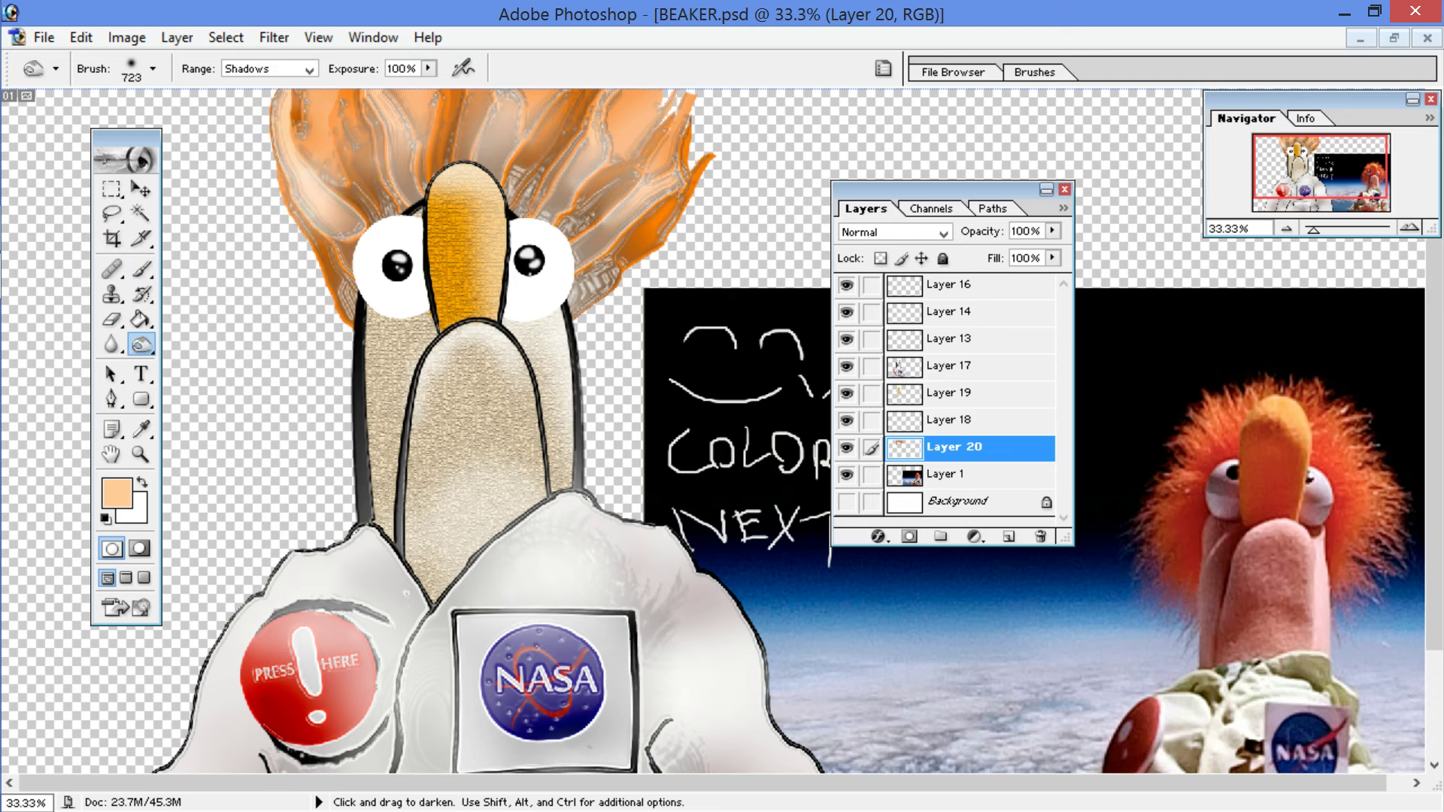
{"action": "left_click_drag", "start_coordinate": [428, 117], "coordinate": [420, 154]}
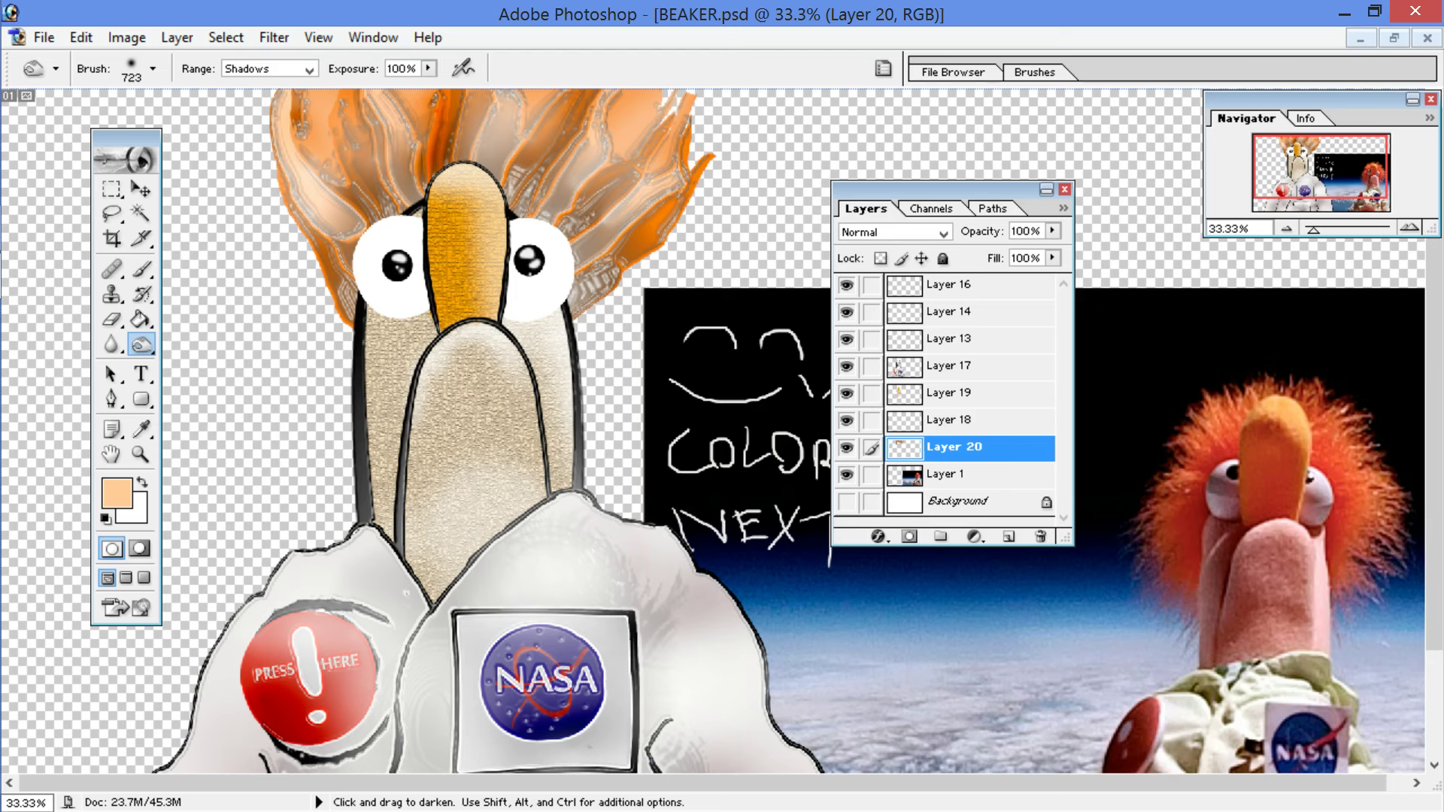
Step: Burn the hair just above the nose and around the right eye down to the lowest strands
{"action": "left_click", "coordinate": [515, 181]}
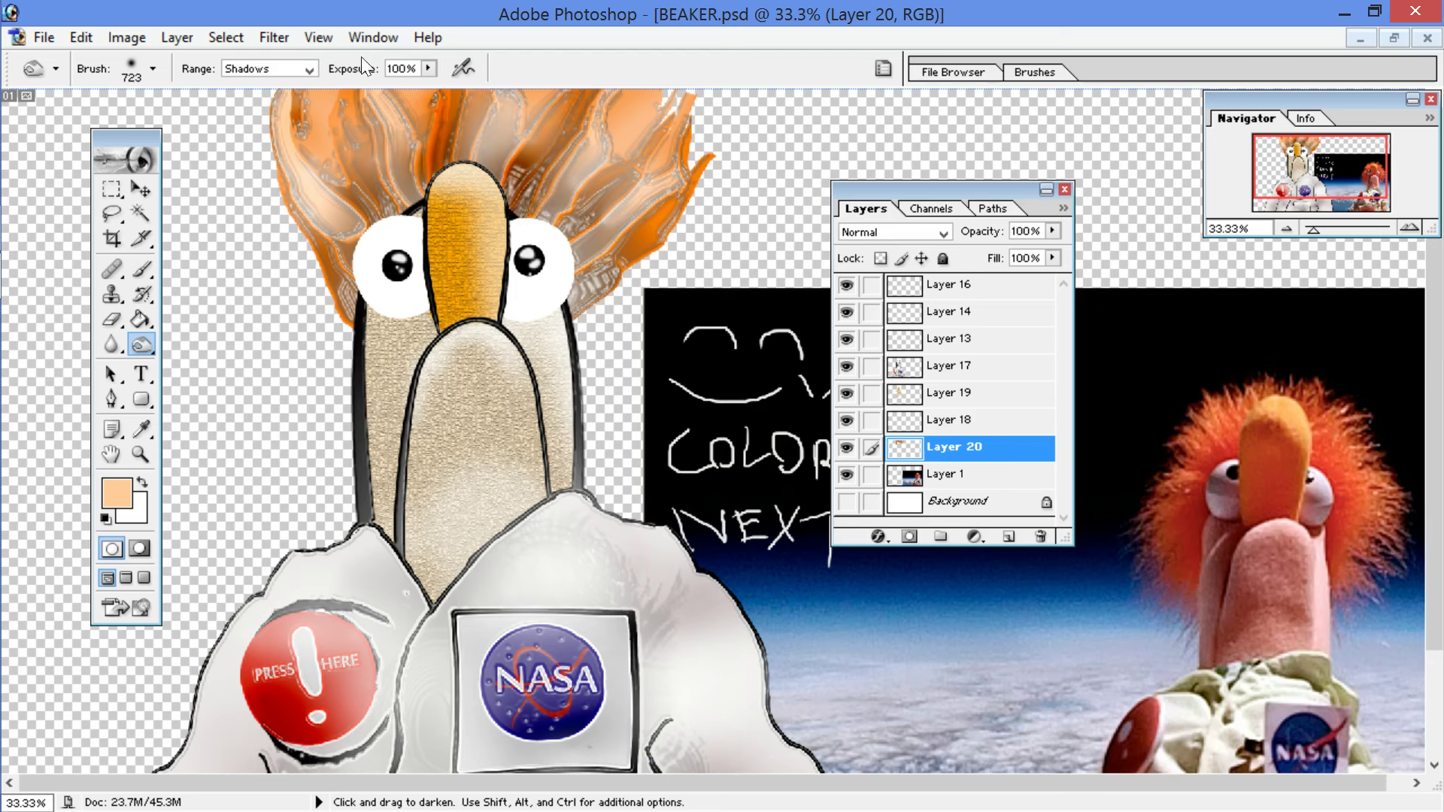
{"action": "left_click", "coordinate": [507, 151]}
{"action": "left_click", "coordinate": [574, 187]}
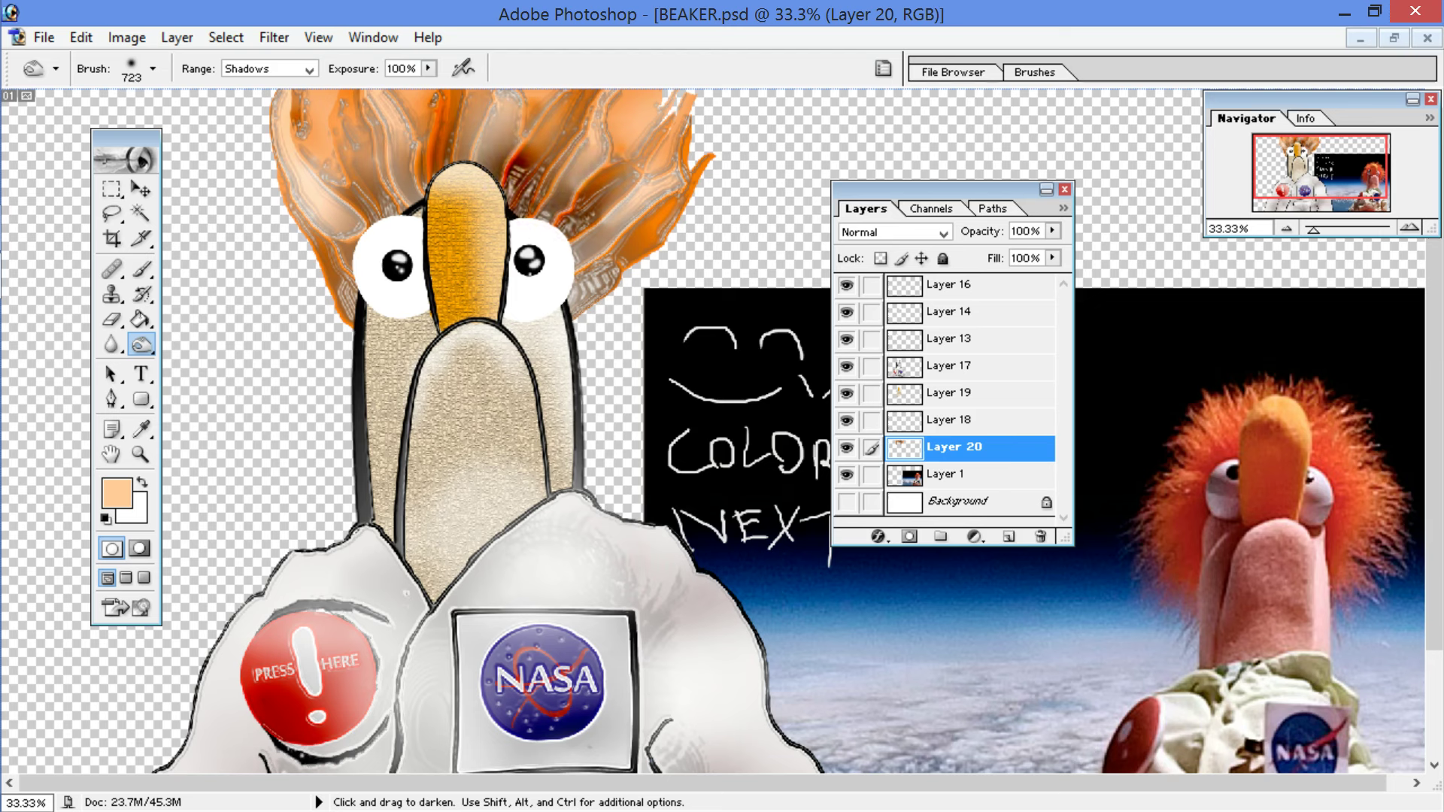
{"action": "left_click", "coordinate": [597, 282]}
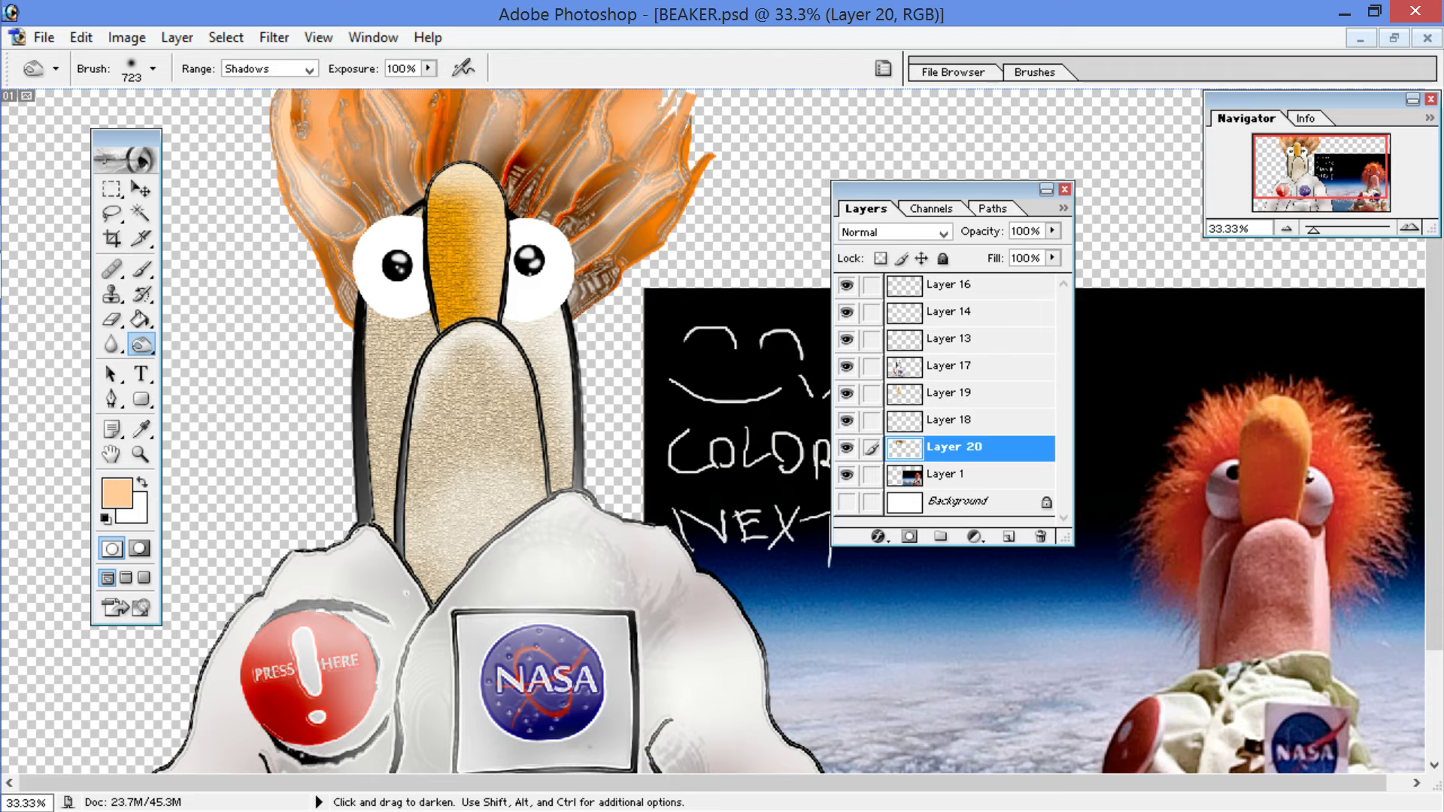
Step: Stretch the hair on Layer 20 downward to 126.6% of its height with Free Transform
{"action": "key", "text": "ctrl+minus"}
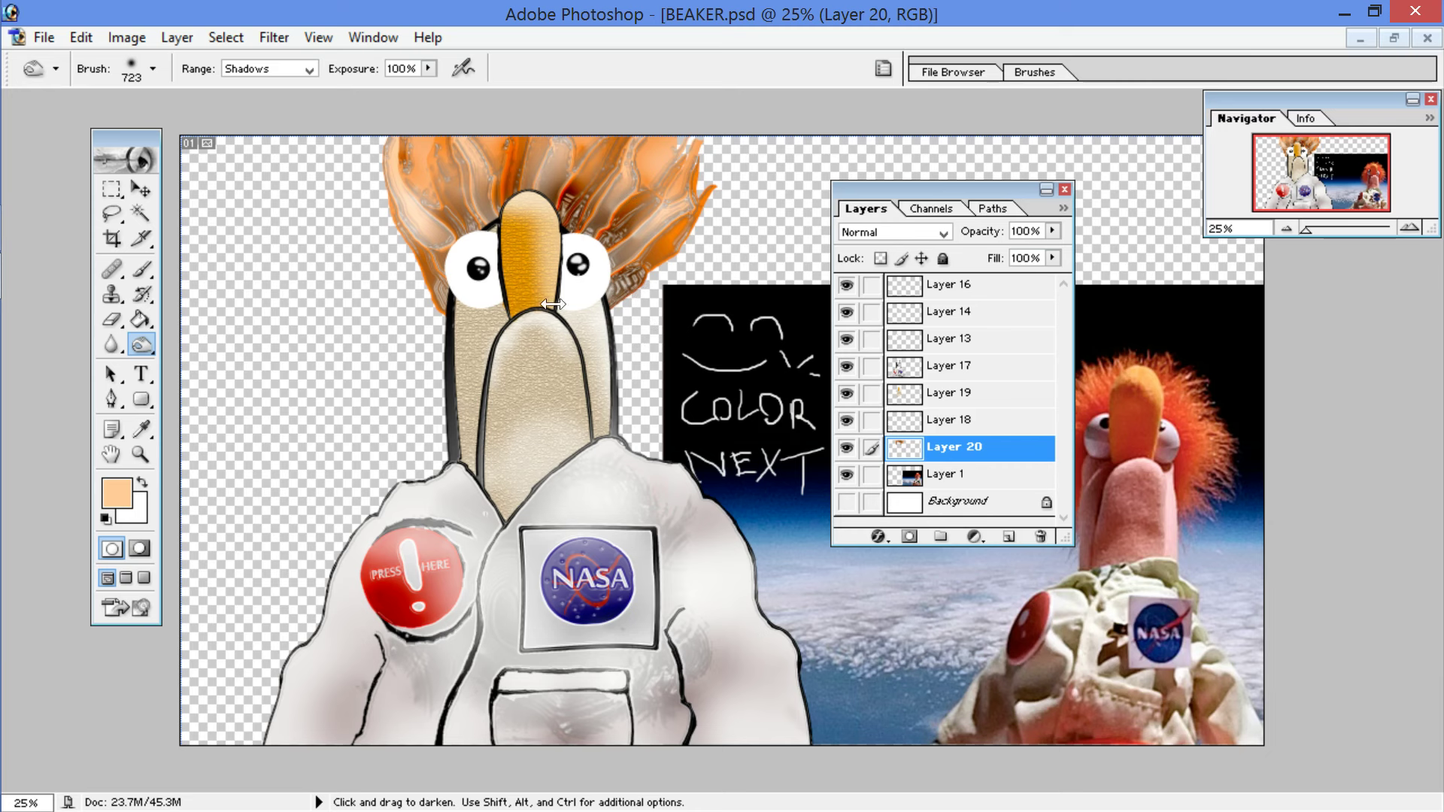
{"action": "left_click", "coordinate": [80, 37]}
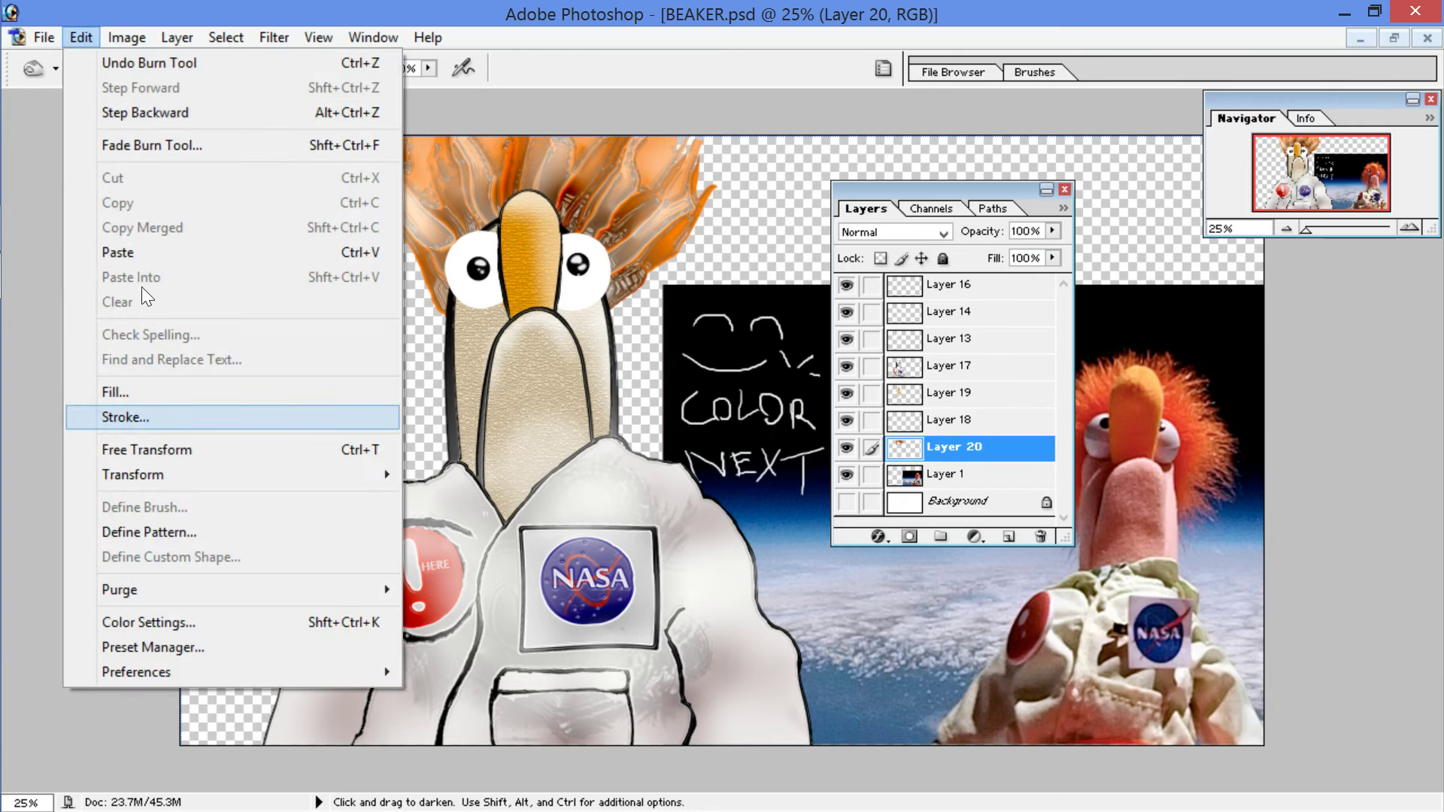
{"action": "left_click", "coordinate": [150, 449]}
{"action": "left_click_drag", "start_coordinate": [550, 391], "coordinate": [557, 461]}
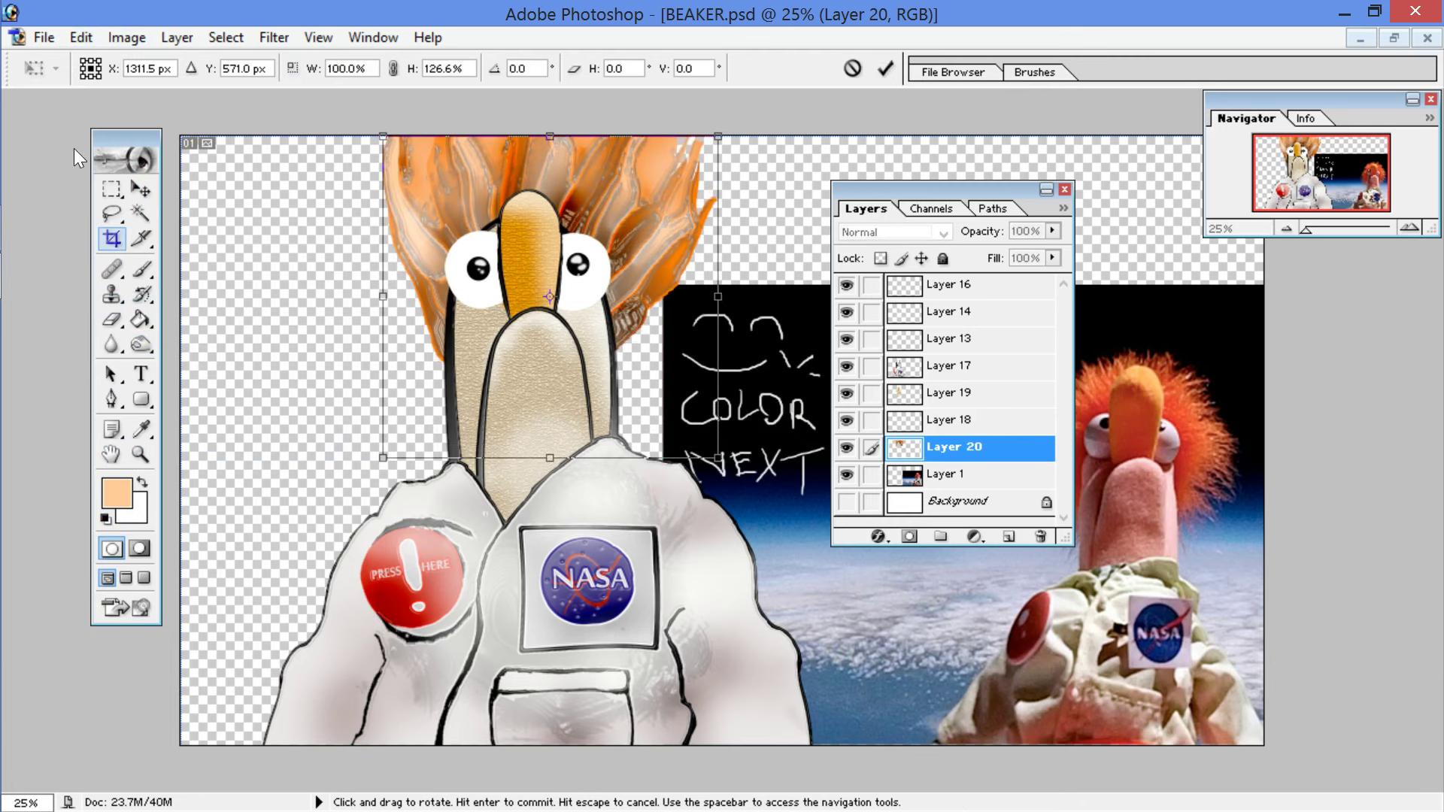
{"action": "left_click", "coordinate": [113, 239]}
{"action": "key", "text": "Return"}
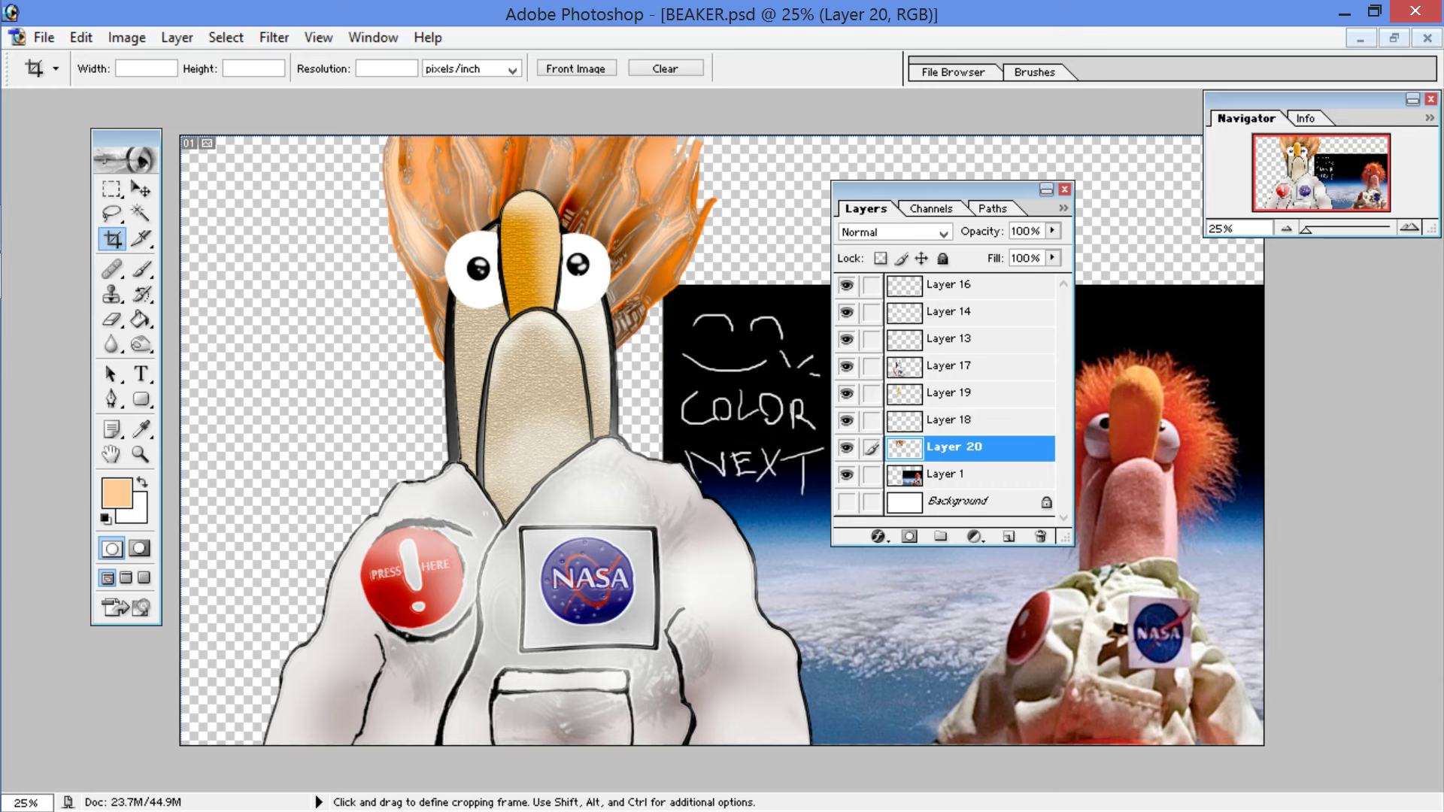
Step: Show the Background layer and fill it with the default black foreground color using the Paint Bucket
{"action": "key", "text": "ctrl+minus"}
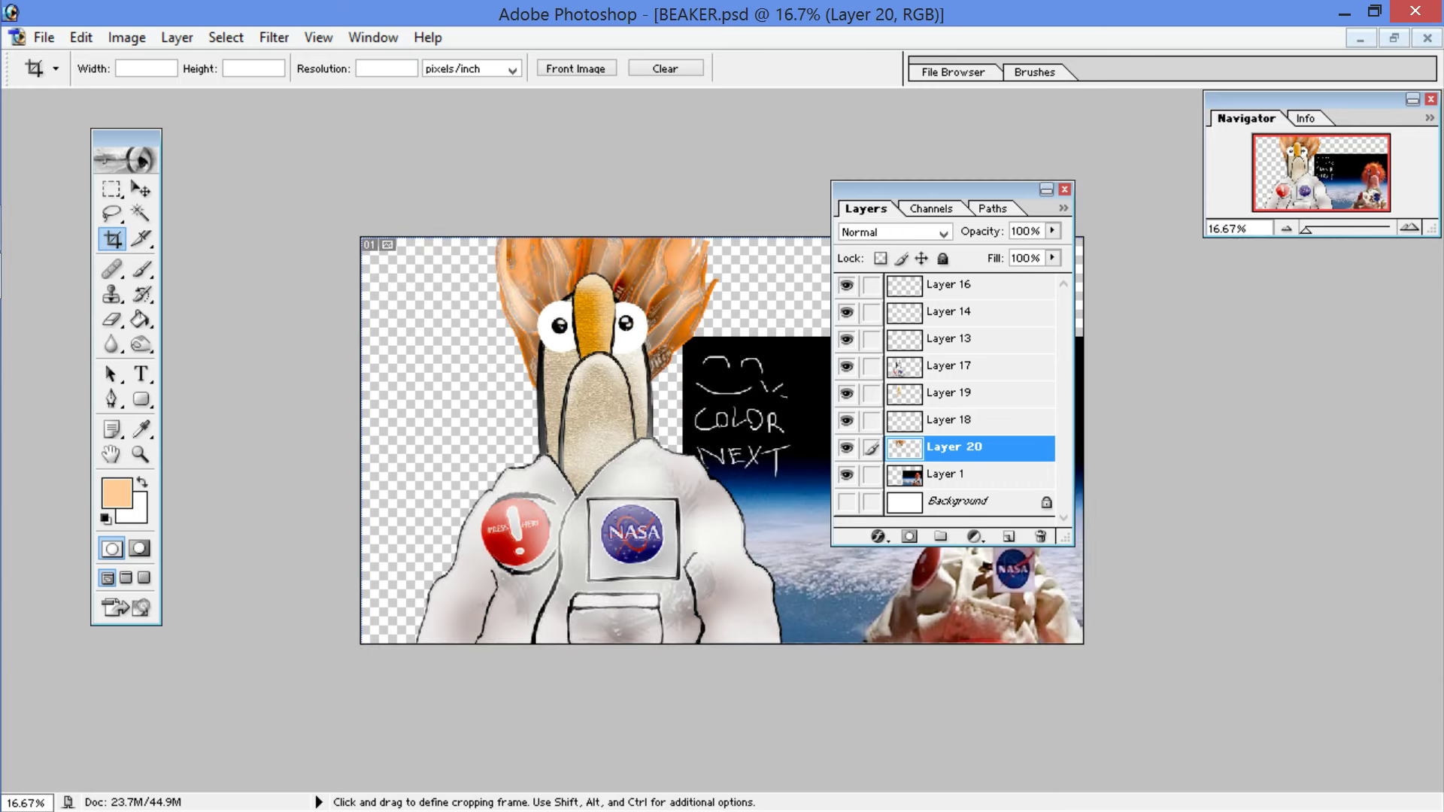
{"action": "left_click", "coordinate": [955, 502]}
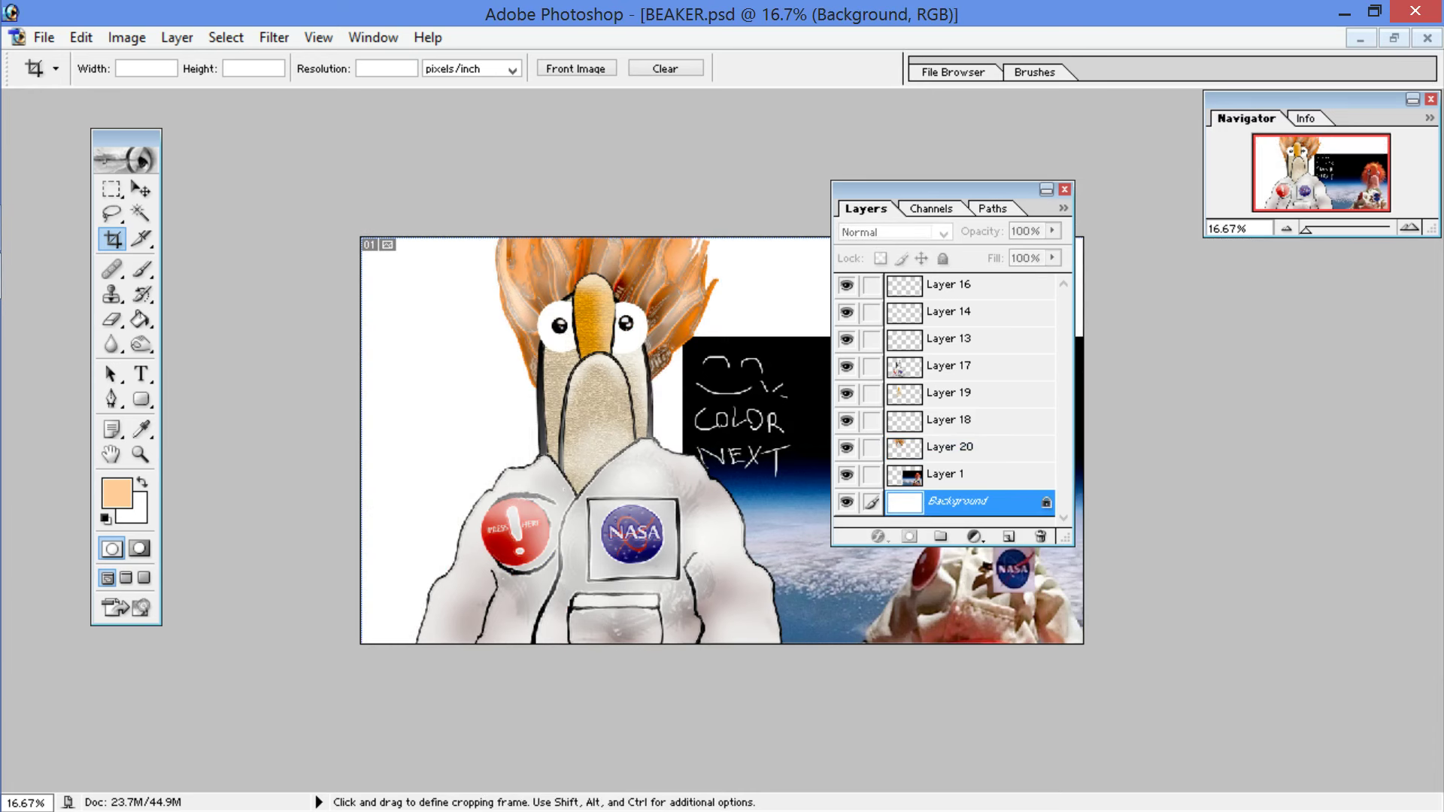
{"action": "key", "text": "d"}
{"action": "left_click", "coordinate": [141, 318]}
{"action": "left_click", "coordinate": [394, 315]}
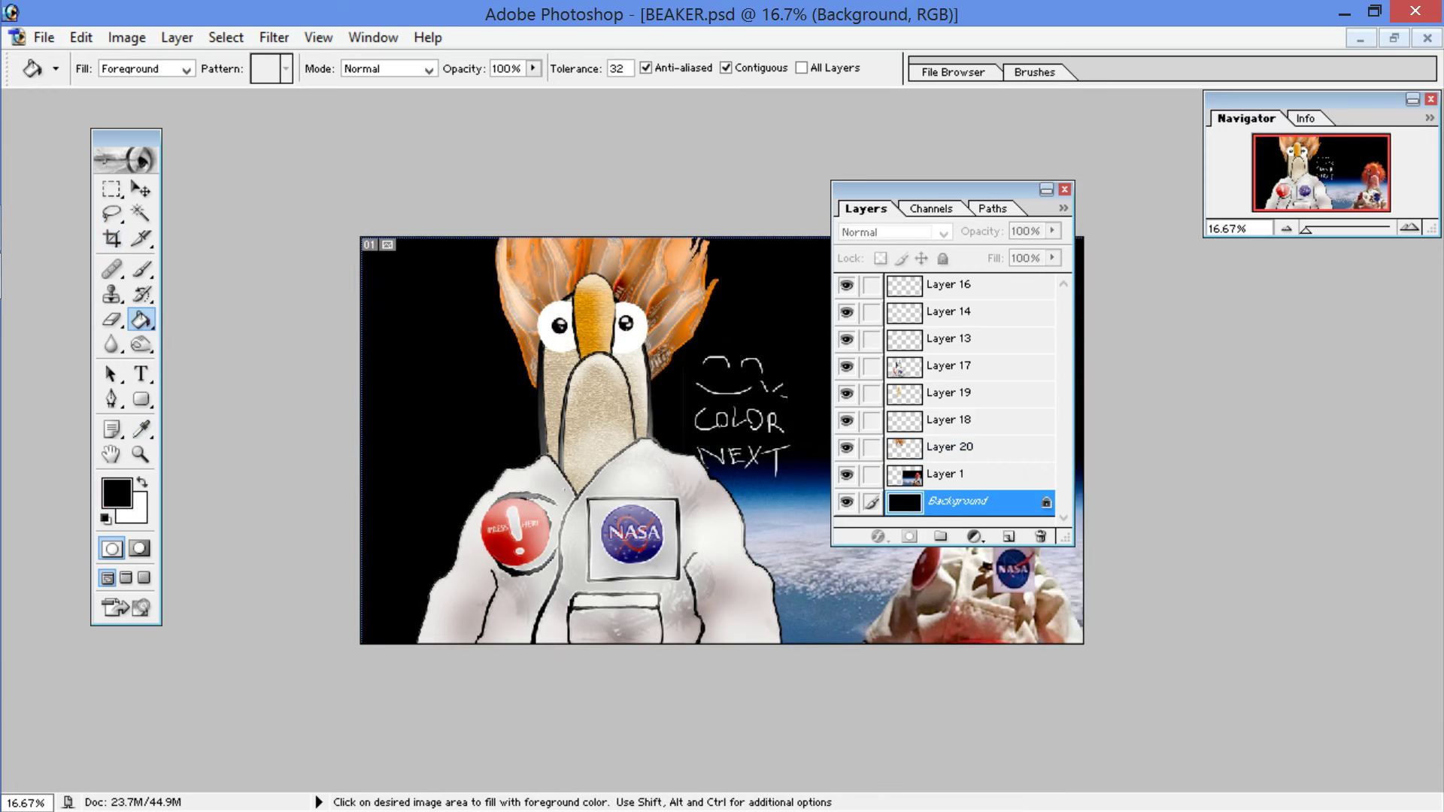
Step: Set the foreground color to blue 225AB8
{"action": "left_click", "coordinate": [116, 492]}
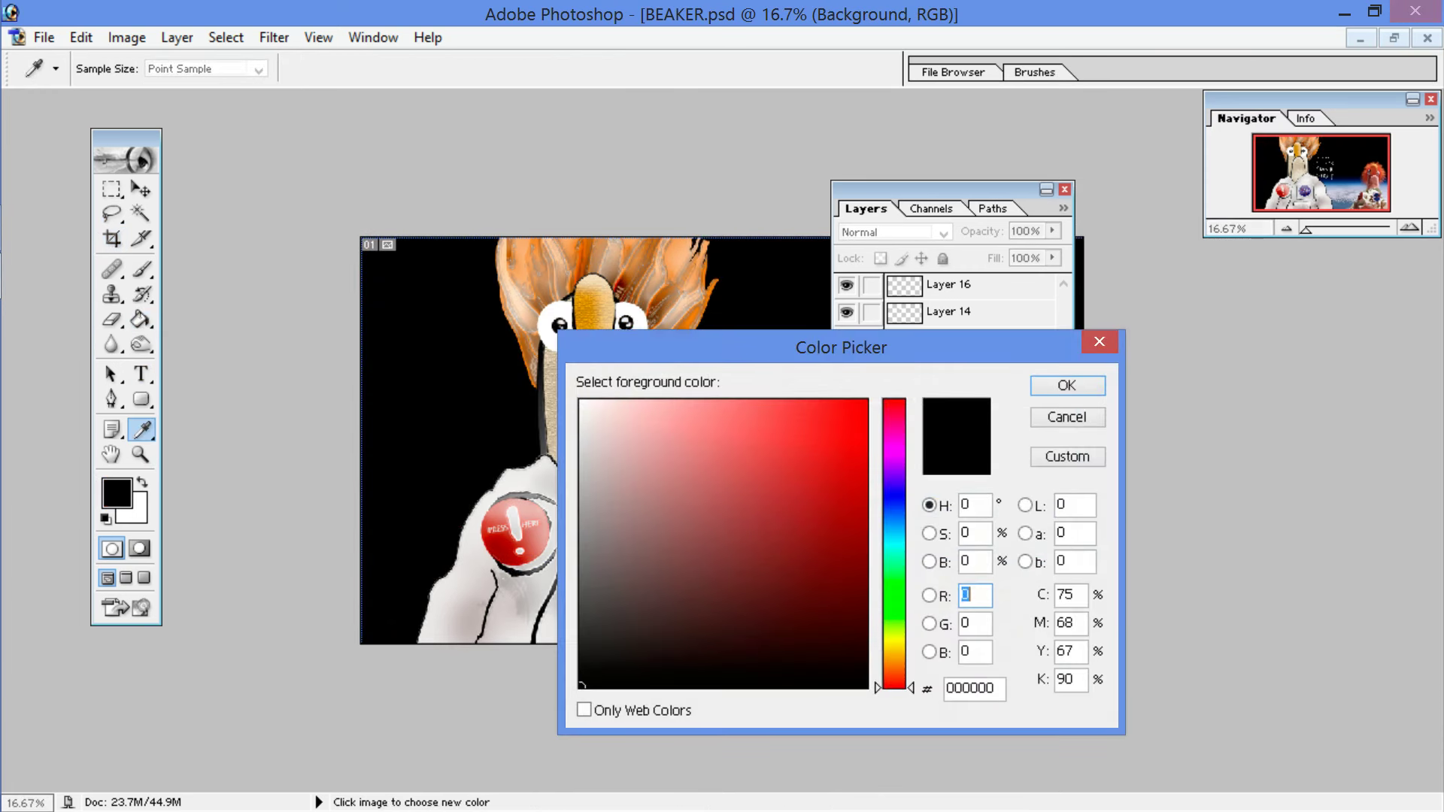
{"action": "left_click_drag", "start_coordinate": [902, 513], "coordinate": [900, 524]}
{"action": "mouse_move", "coordinate": [833, 488]}
{"action": "left_mouse_down"}
{"action": "mouse_move", "coordinate": [849, 463]}
{"action": "mouse_move", "coordinate": [833, 502]}
{"action": "mouse_move", "coordinate": [901, 519]}
{"action": "left_mouse_up"}
{"action": "left_click", "coordinate": [813, 480]}
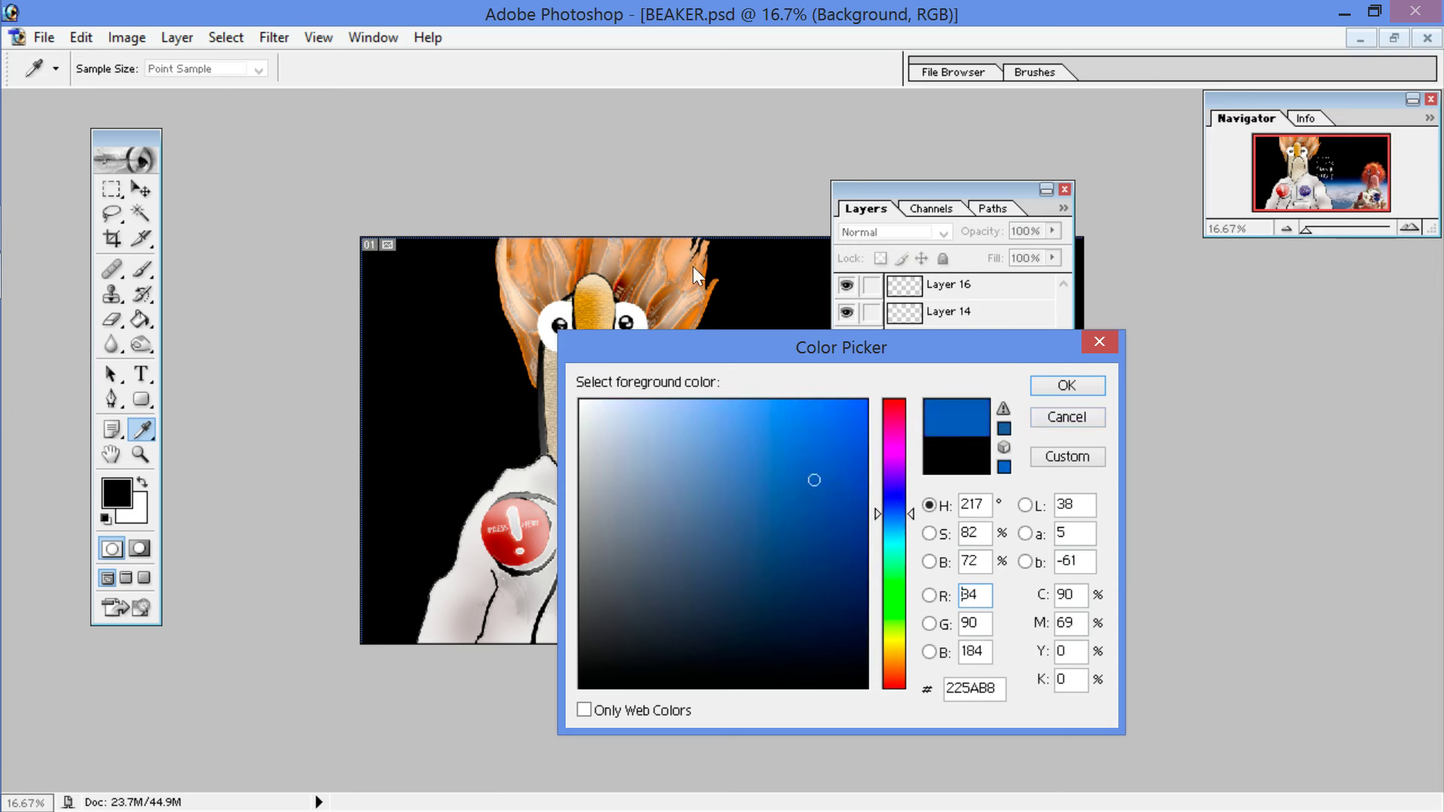
{"action": "key", "text": "g"}
{"action": "key", "text": "Return"}
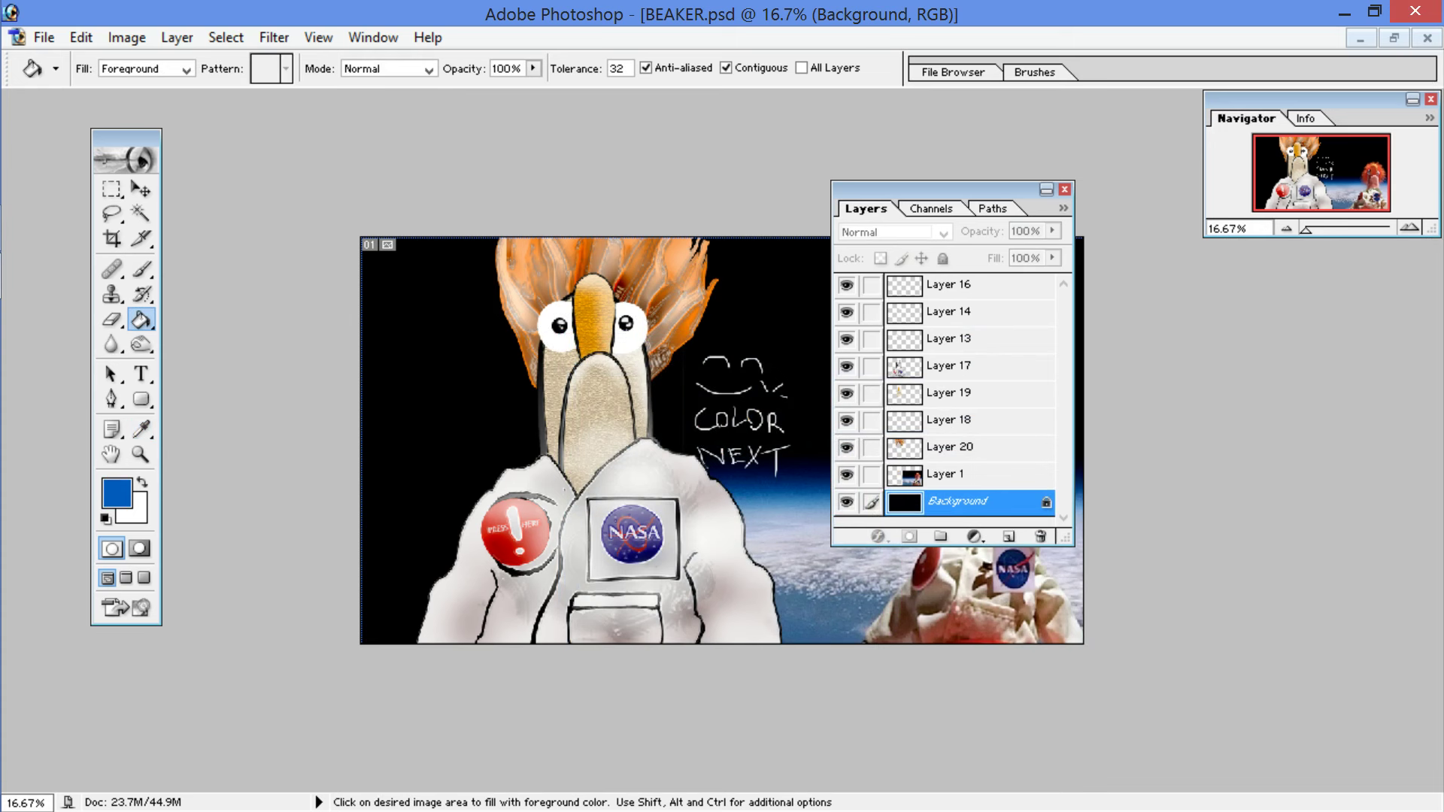
Step: Choose the soft 300 px brush and paint a blue patch in the lower left corner of the Background layer
{"action": "key", "text": "b"}
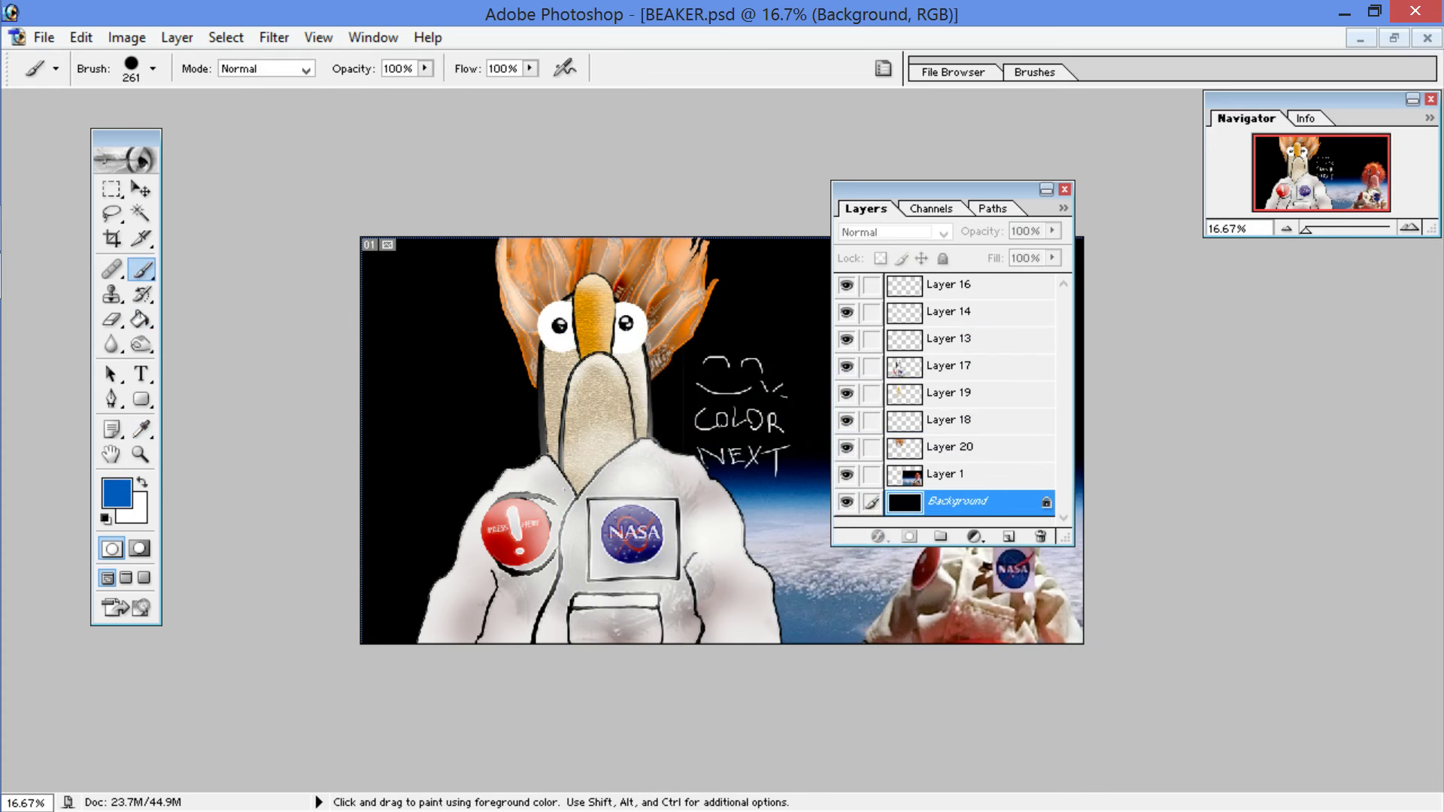
{"action": "left_click", "coordinate": [154, 68]}
{"action": "left_click", "coordinate": [225, 210]}
{"action": "scroll", "coordinate": [166, 151], "scroll_direction": "down", "scroll_amount": 1}
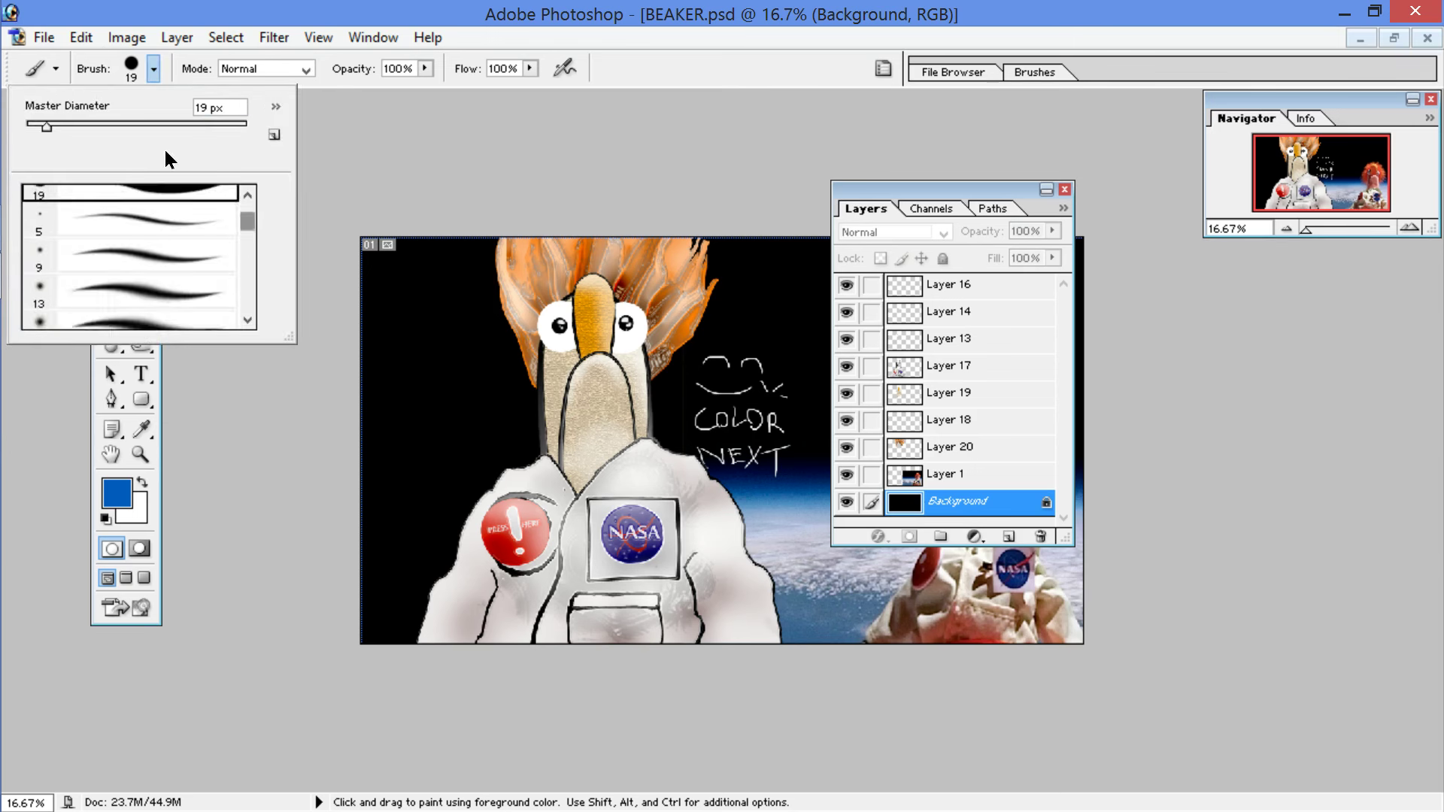
{"action": "left_click_drag", "start_coordinate": [248, 222], "coordinate": [248, 251]}
{"action": "left_click", "coordinate": [214, 204]}
{"action": "left_click_drag", "start_coordinate": [418, 593], "coordinate": [370, 626]}
Step: Paint the lower left background beside the astronaut's arm blue with the brush enlarged to 578 px, and hide Layer 1
{"action": "left_click", "coordinate": [153, 68]}
{"action": "left_click", "coordinate": [153, 69]}
{"action": "left_click", "coordinate": [153, 69]}
{"action": "left_click_drag", "start_coordinate": [203, 126], "coordinate": [227, 127]}
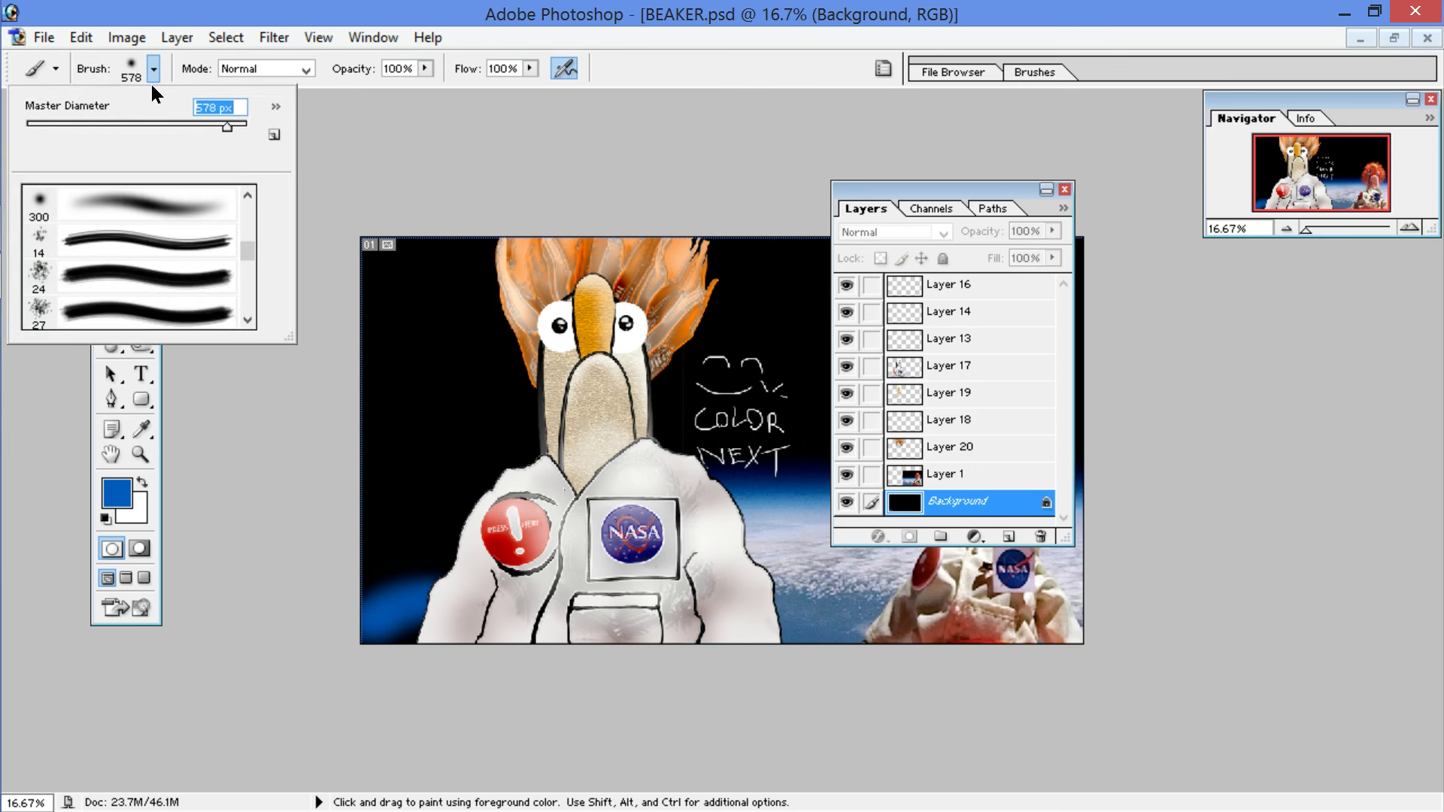
{"action": "mouse_move", "coordinate": [406, 613]}
{"action": "left_mouse_down"}
{"action": "mouse_move", "coordinate": [399, 575]}
{"action": "mouse_move", "coordinate": [444, 552]}
{"action": "left_mouse_up"}
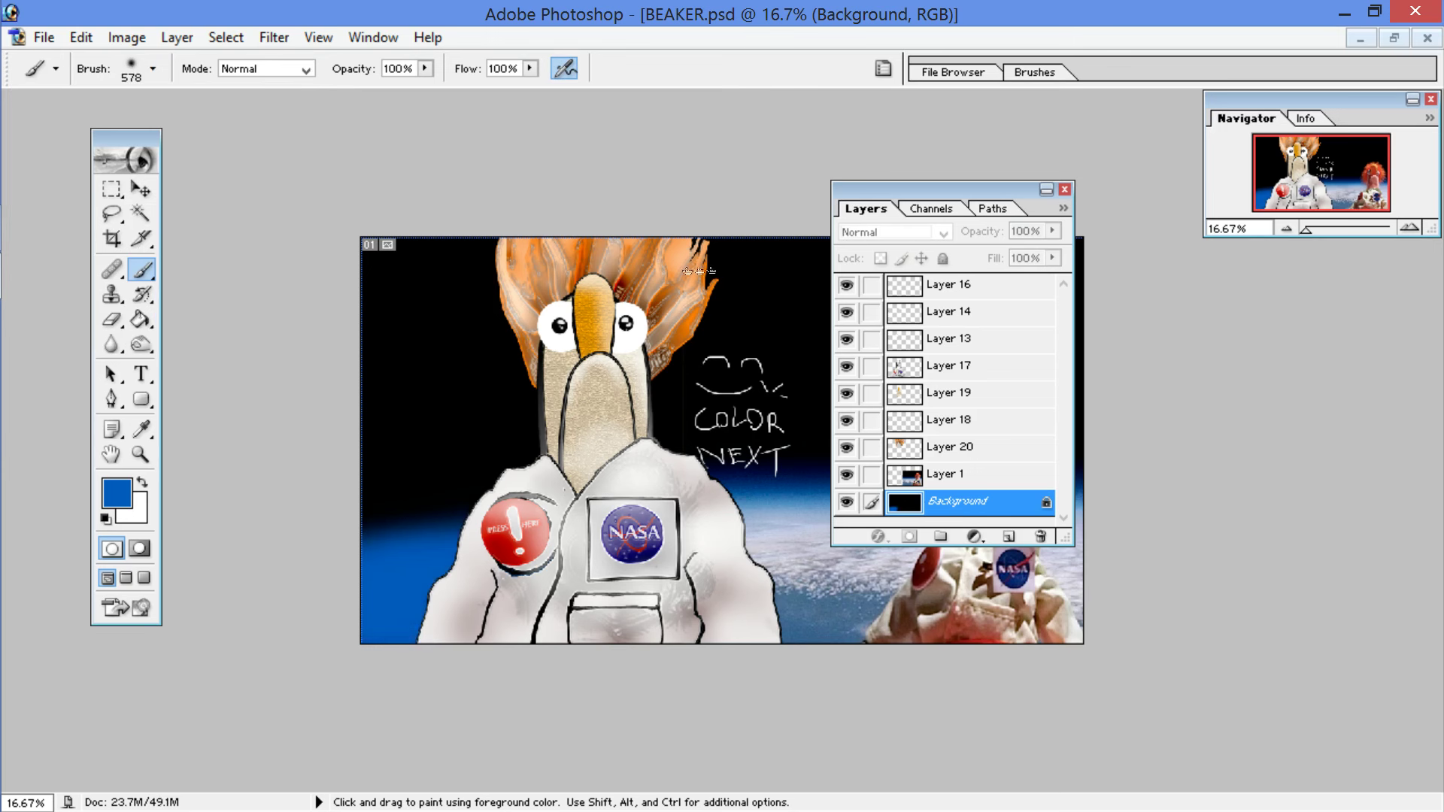
{"action": "left_click", "coordinate": [846, 475]}
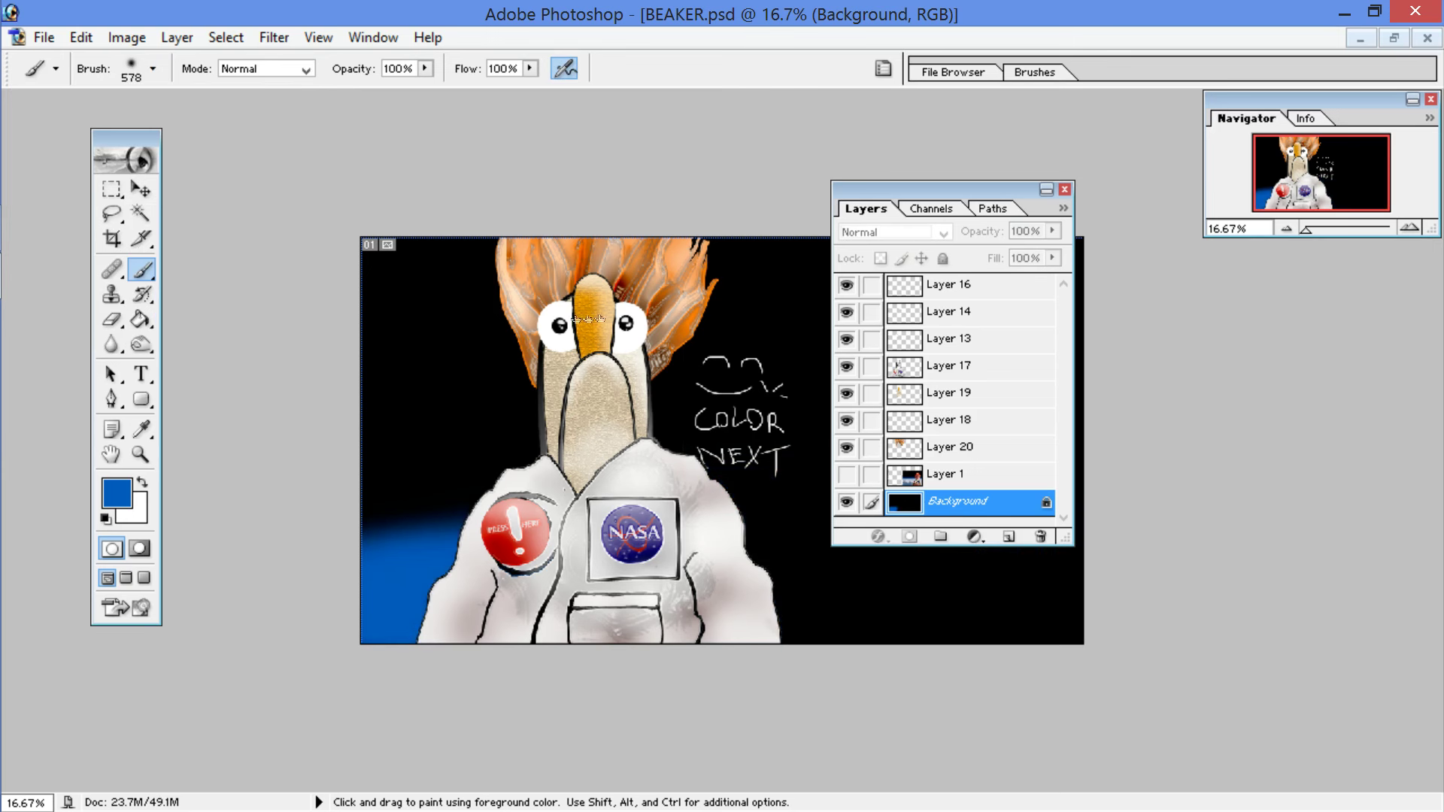
Step: Find the layer holding the handwritten COLOR NEXT note, outline the note on Layer 18 with the Lasso, and delete it
{"action": "left_click", "coordinate": [846, 448]}
{"action": "left_click", "coordinate": [847, 447]}
{"action": "left_click", "coordinate": [847, 420]}
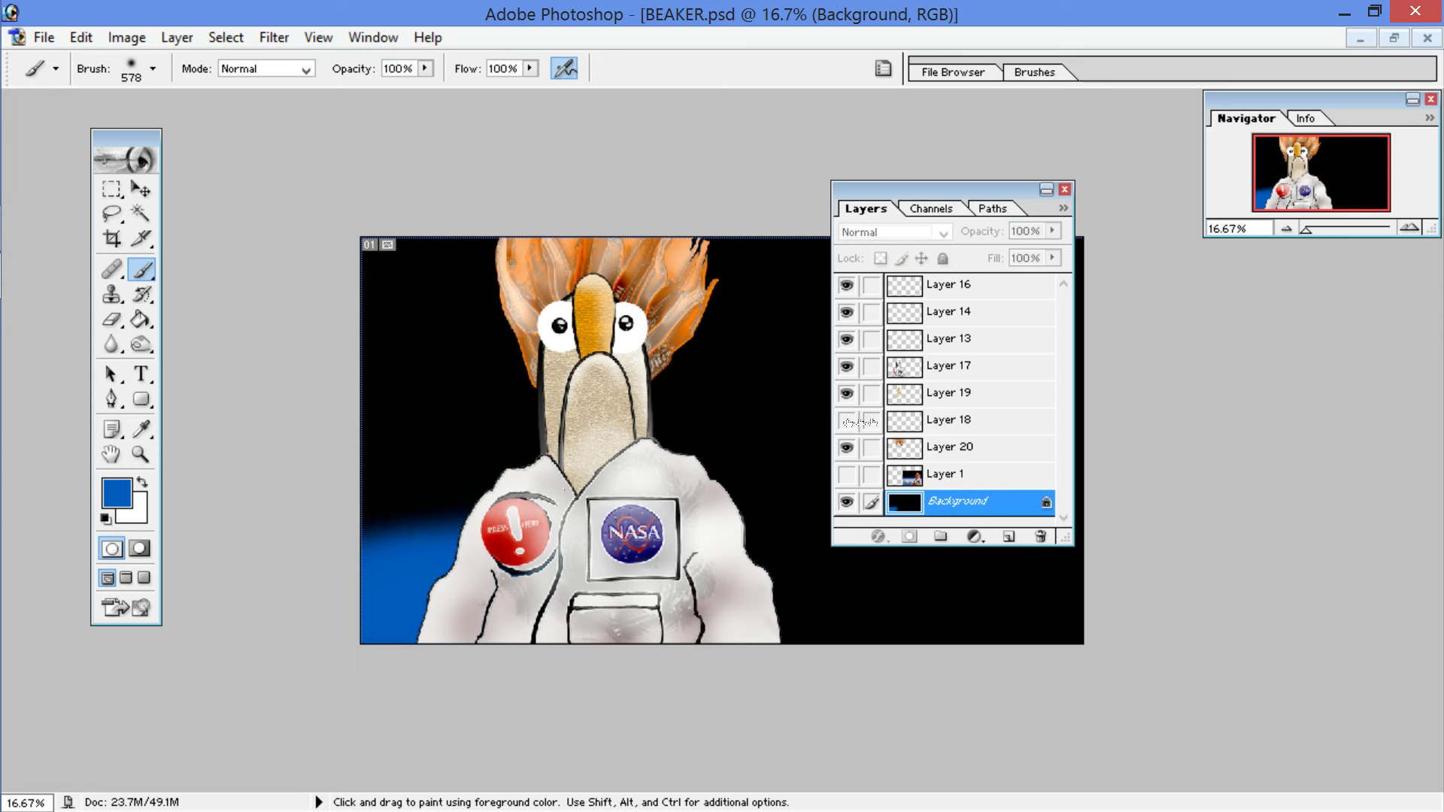
{"action": "left_click", "coordinate": [847, 420]}
{"action": "left_click", "coordinate": [925, 420]}
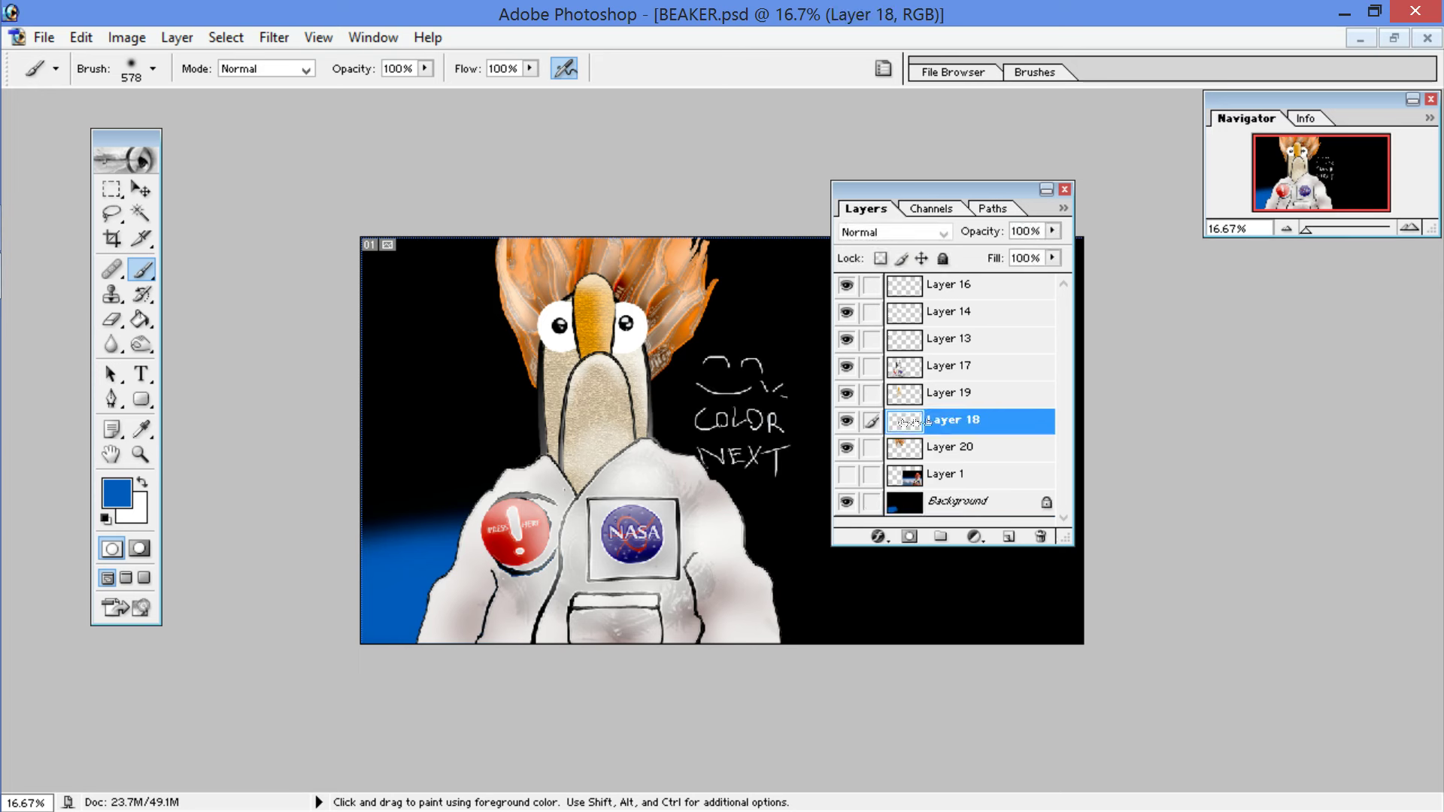
{"action": "left_click", "coordinate": [113, 319]}
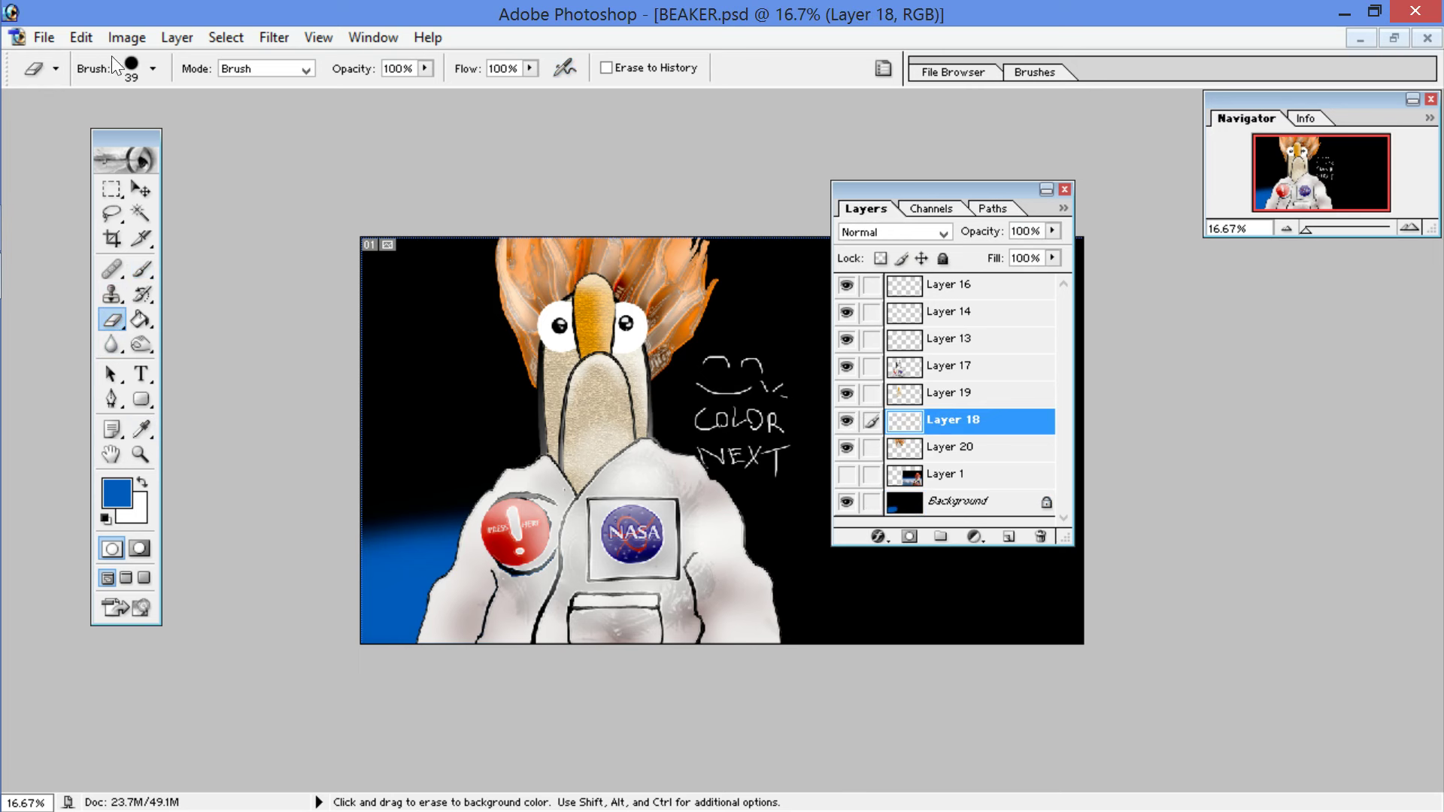
{"action": "left_click", "coordinate": [112, 214]}
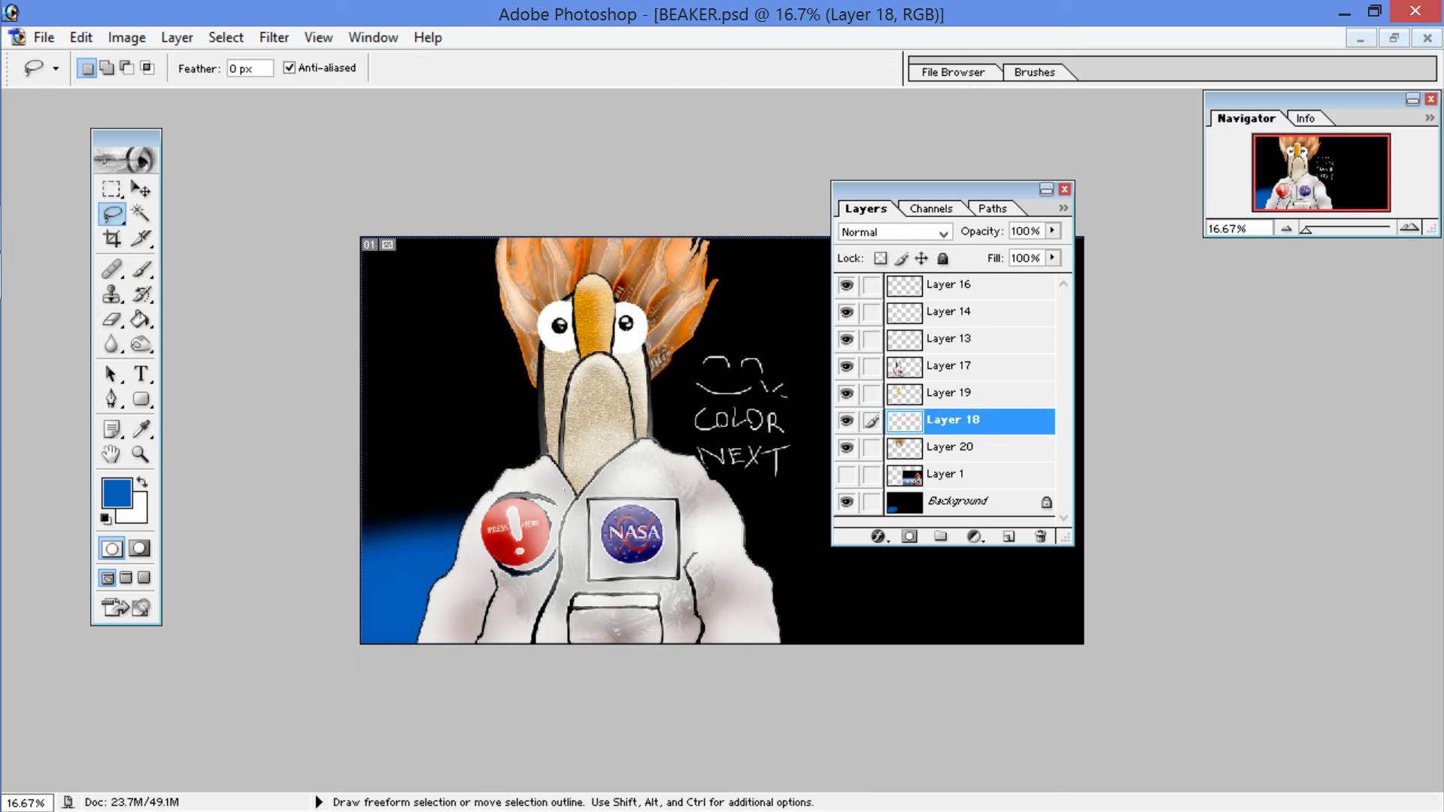
{"action": "mouse_move", "coordinate": [665, 396]}
{"action": "left_mouse_down"}
{"action": "mouse_move", "coordinate": [687, 359]}
{"action": "mouse_move", "coordinate": [779, 336]}
{"action": "mouse_move", "coordinate": [811, 436]}
{"action": "mouse_move", "coordinate": [718, 502]}
{"action": "mouse_move", "coordinate": [673, 437]}
{"action": "mouse_move", "coordinate": [671, 403]}
{"action": "left_mouse_up"}
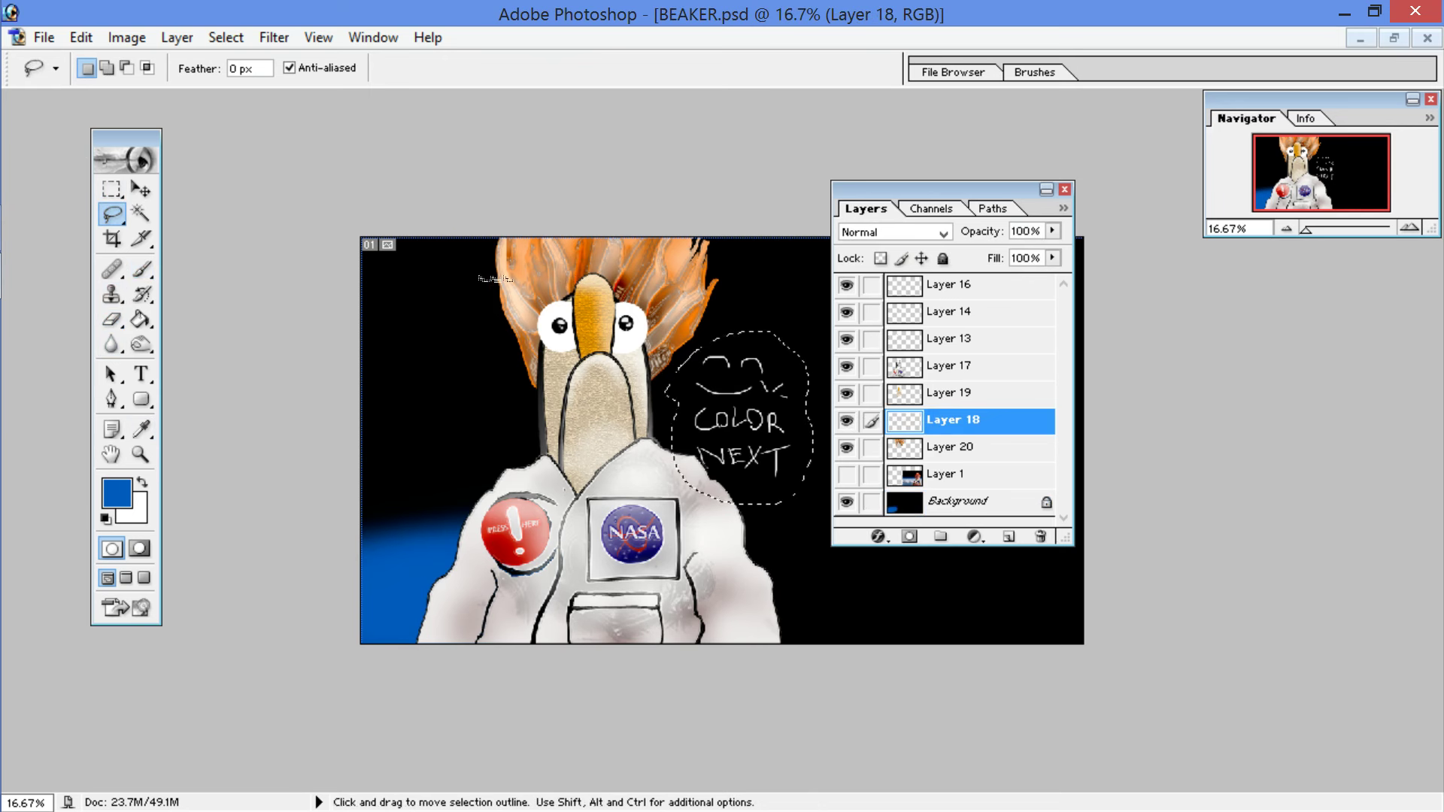
{"action": "key", "text": "Delete"}
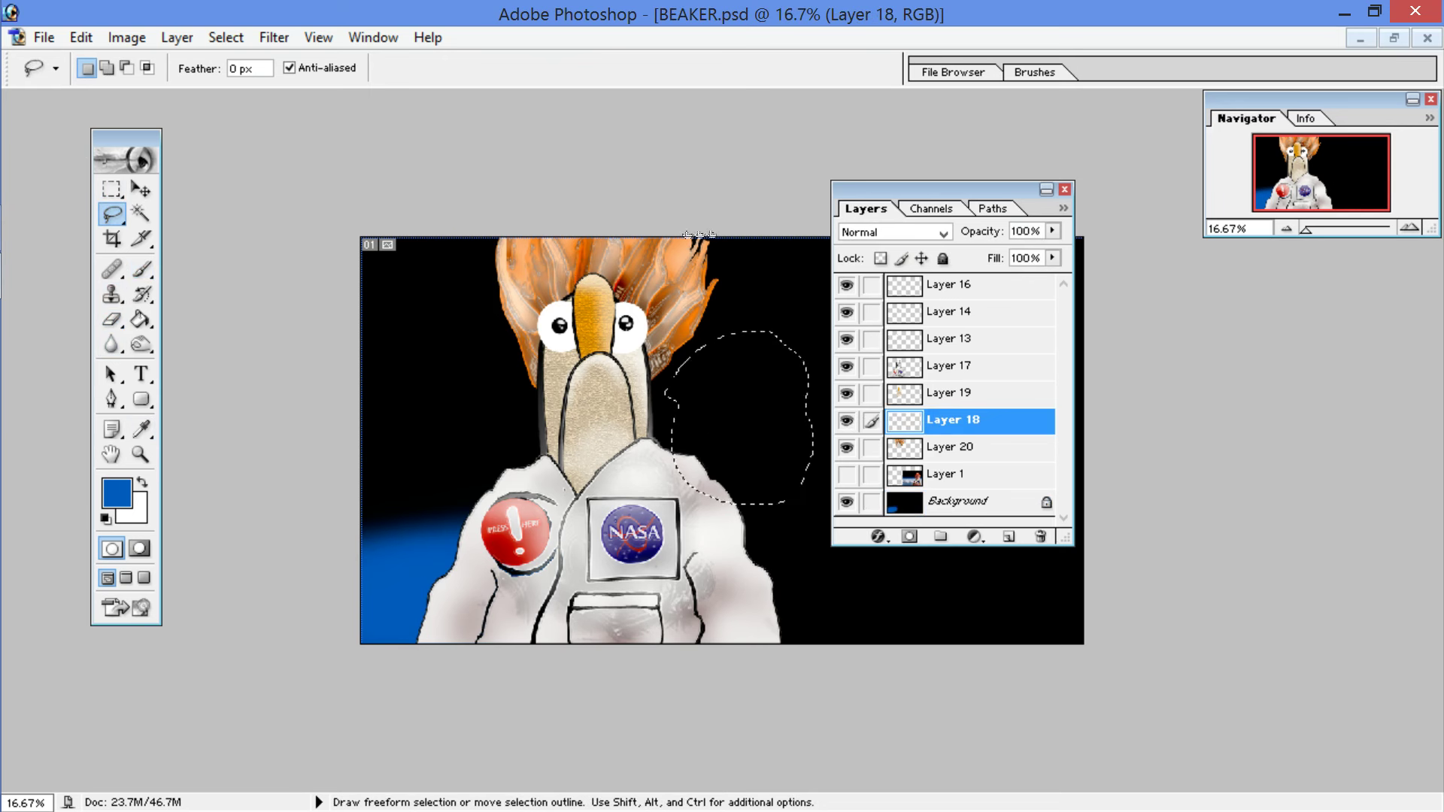
Step: Clear the selection and paint a solid blue curved horizon across the lower Background layer beside the astronaut with the 578 px brush
{"action": "key", "text": "alt+shift+bracketleft"}
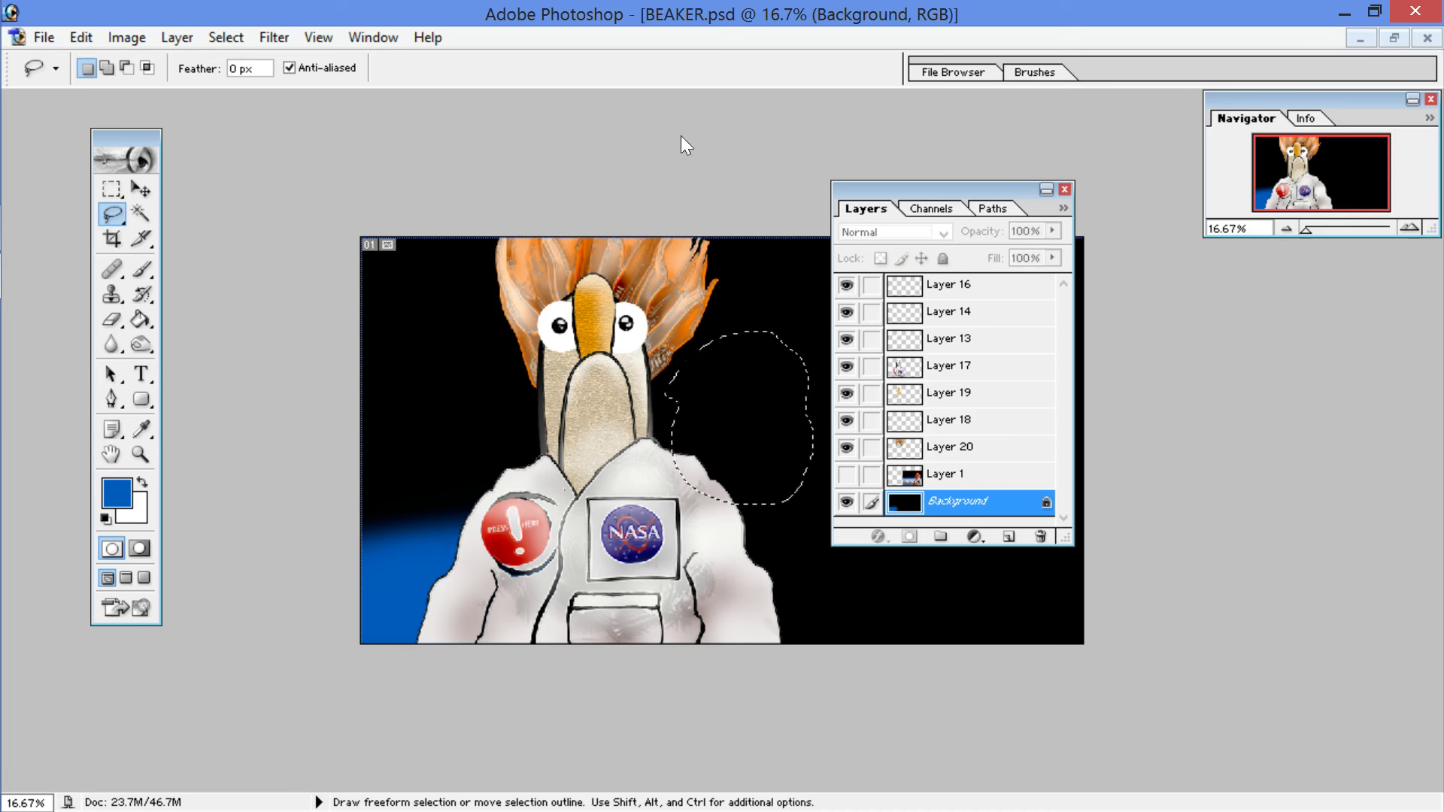
{"action": "left_click_drag", "start_coordinate": [966, 193], "coordinate": [1283, 401]}
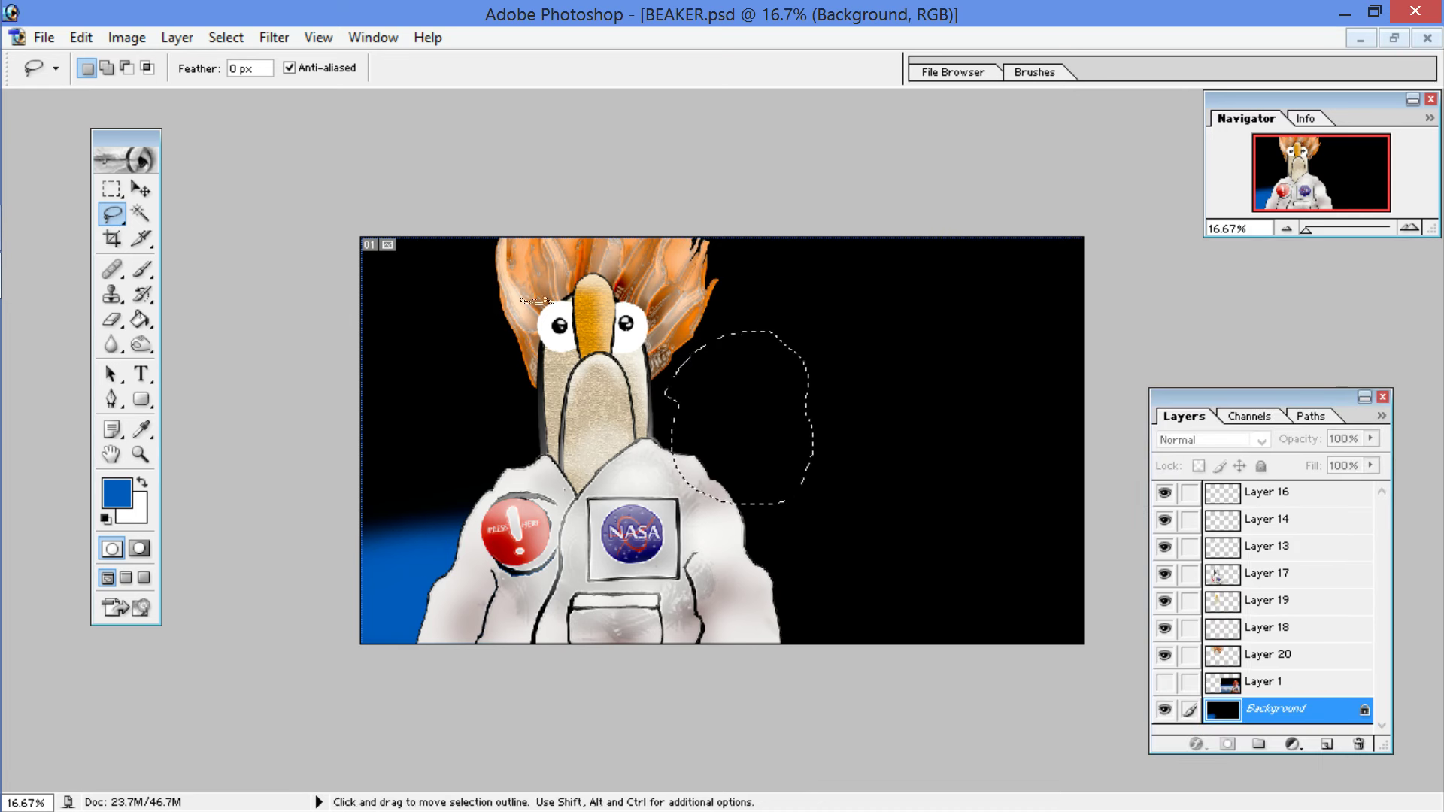
{"action": "key", "text": "ctrl+d"}
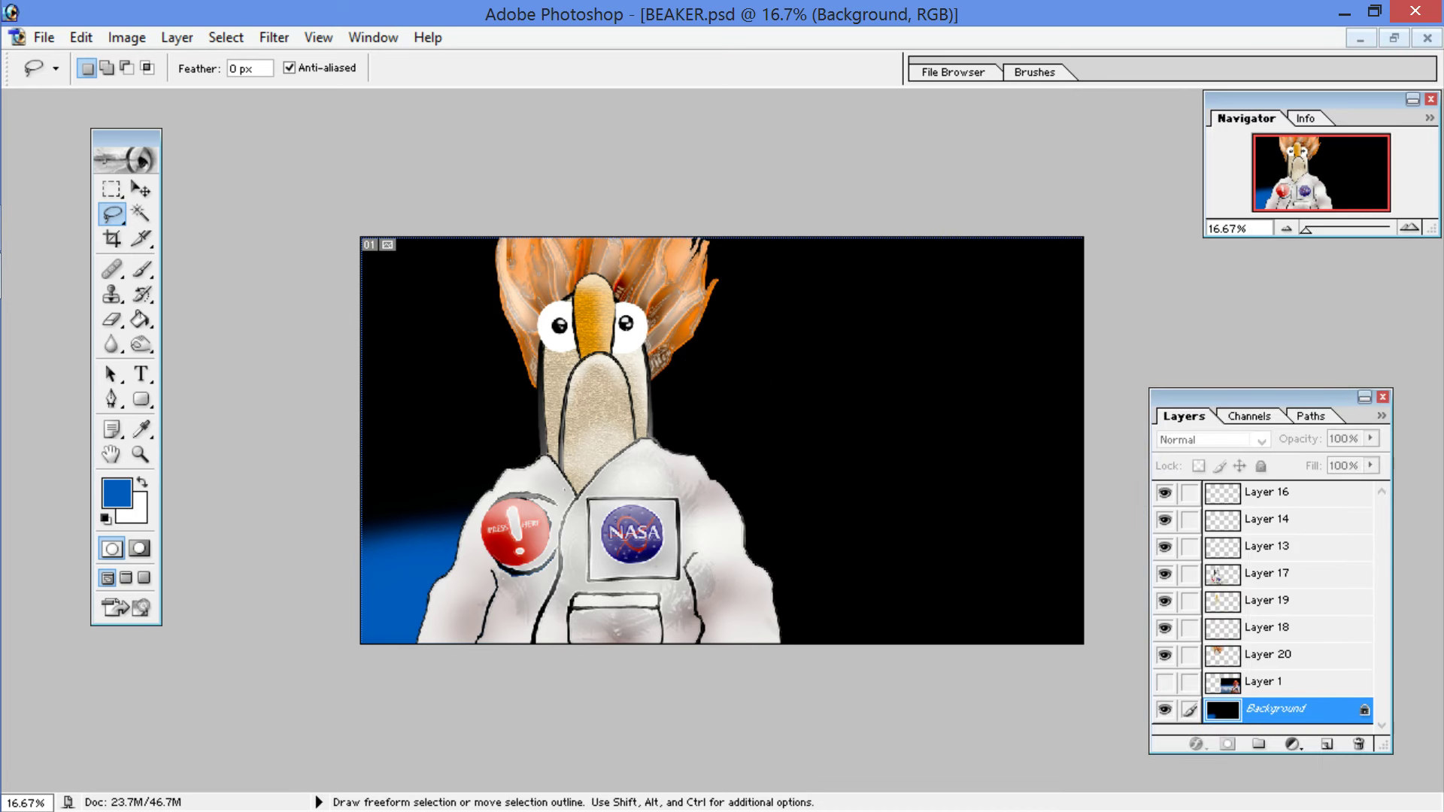
{"action": "left_click", "coordinate": [141, 269]}
{"action": "mouse_move", "coordinate": [767, 605]}
{"action": "left_mouse_down"}
{"action": "mouse_move", "coordinate": [996, 582]}
{"action": "mouse_move", "coordinate": [1052, 588]}
{"action": "mouse_move", "coordinate": [1067, 617]}
{"action": "left_mouse_up"}
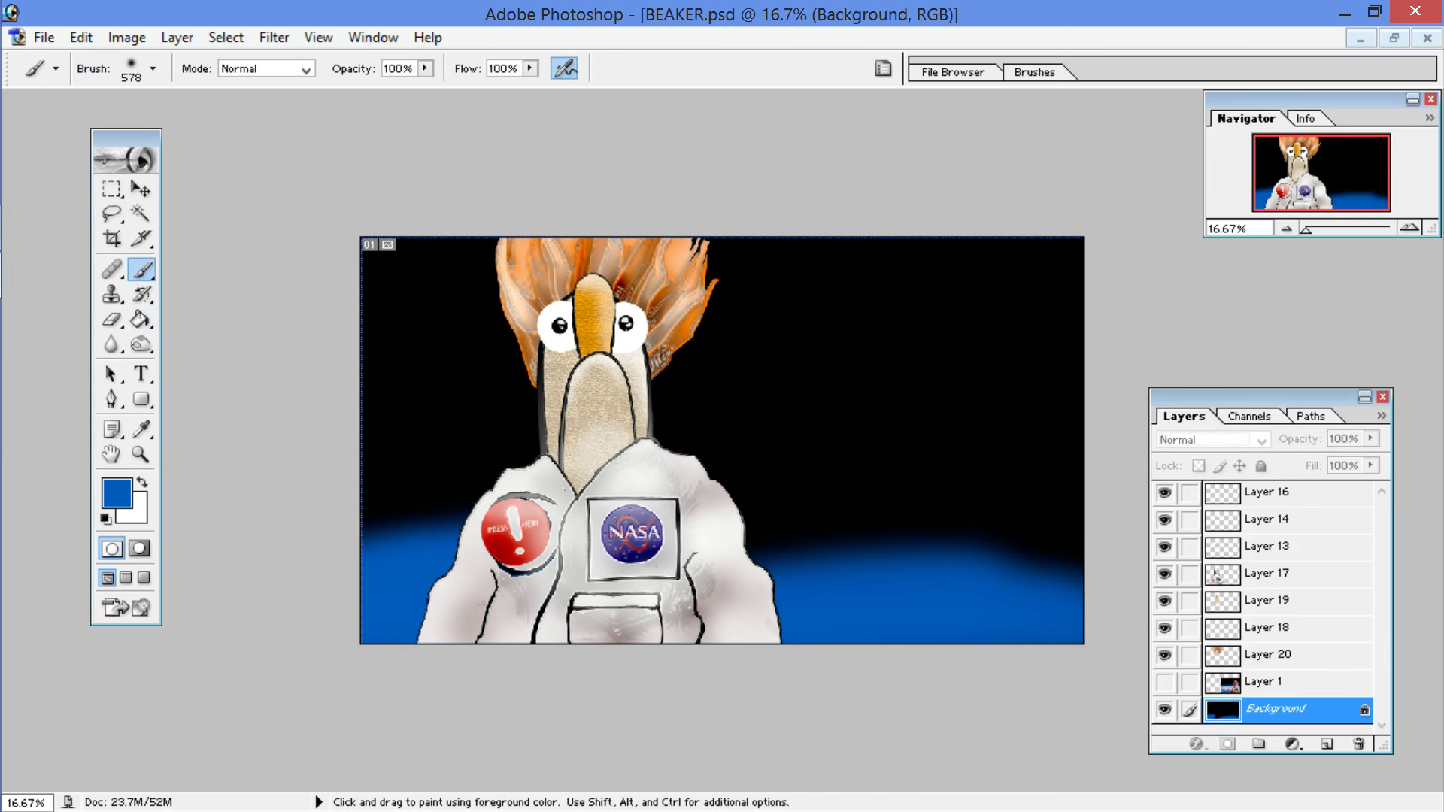
{"action": "mouse_move", "coordinate": [395, 537]}
{"action": "left_mouse_down"}
{"action": "mouse_move", "coordinate": [749, 513]}
{"action": "mouse_move", "coordinate": [1071, 526]}
{"action": "left_mouse_up"}
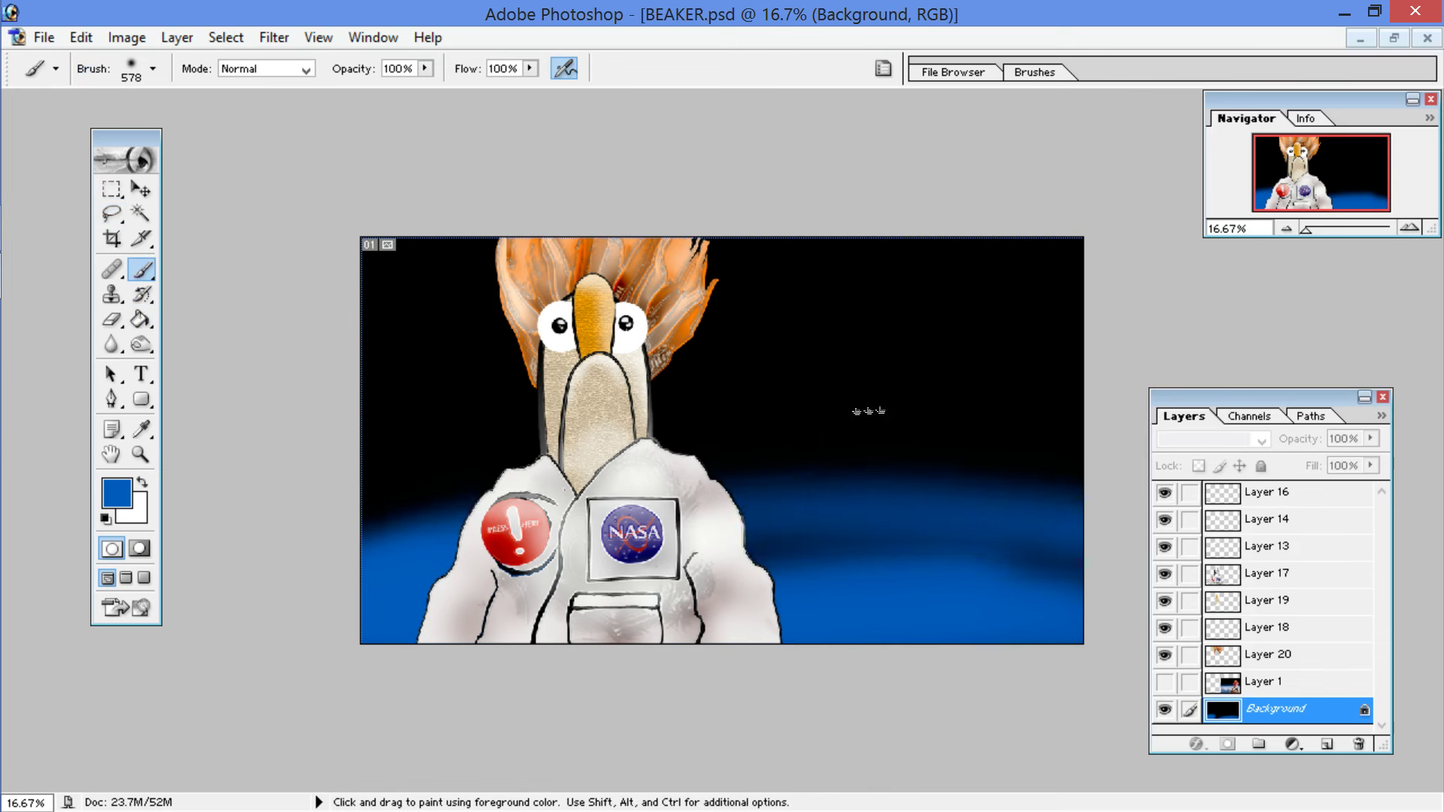
{"action": "mouse_move", "coordinate": [778, 542]}
{"action": "left_mouse_down"}
{"action": "mouse_move", "coordinate": [1045, 543]}
{"action": "mouse_move", "coordinate": [782, 541]}
{"action": "left_mouse_up"}
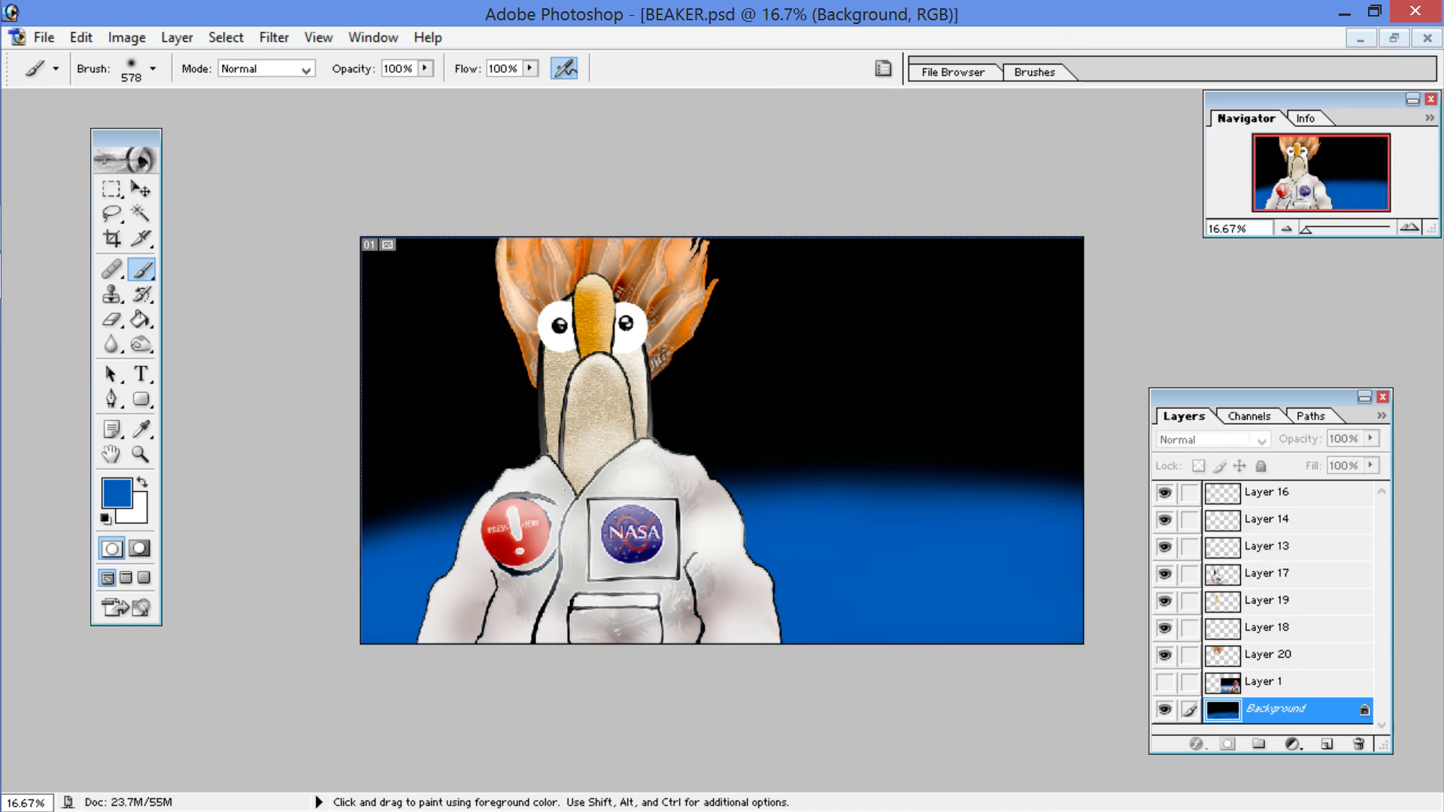
Step: Try darkening the blue area at the canvas's lower left with the 723 px Burn tool, and undo the strokes
{"action": "left_click", "coordinate": [142, 344]}
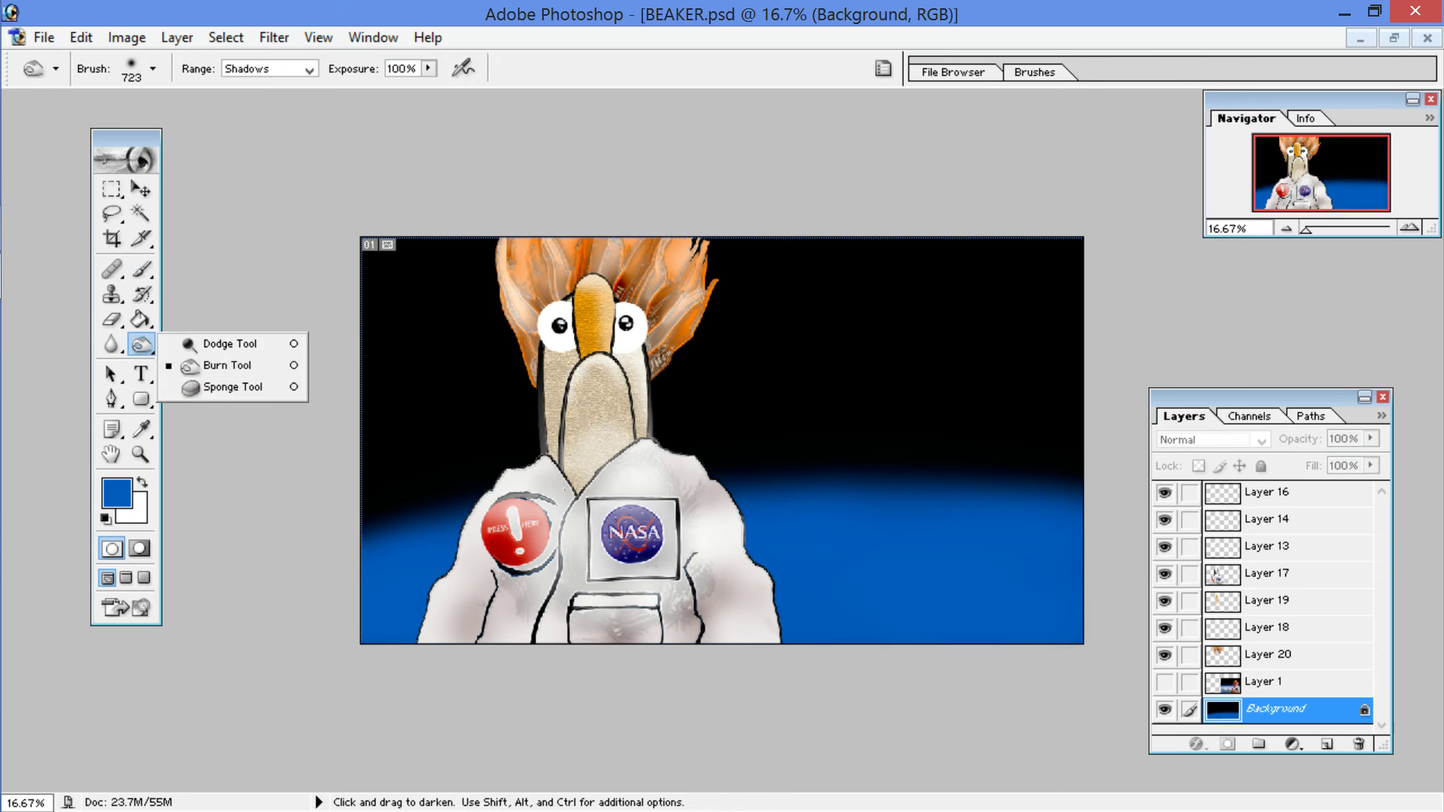
{"action": "left_click", "coordinate": [387, 631]}
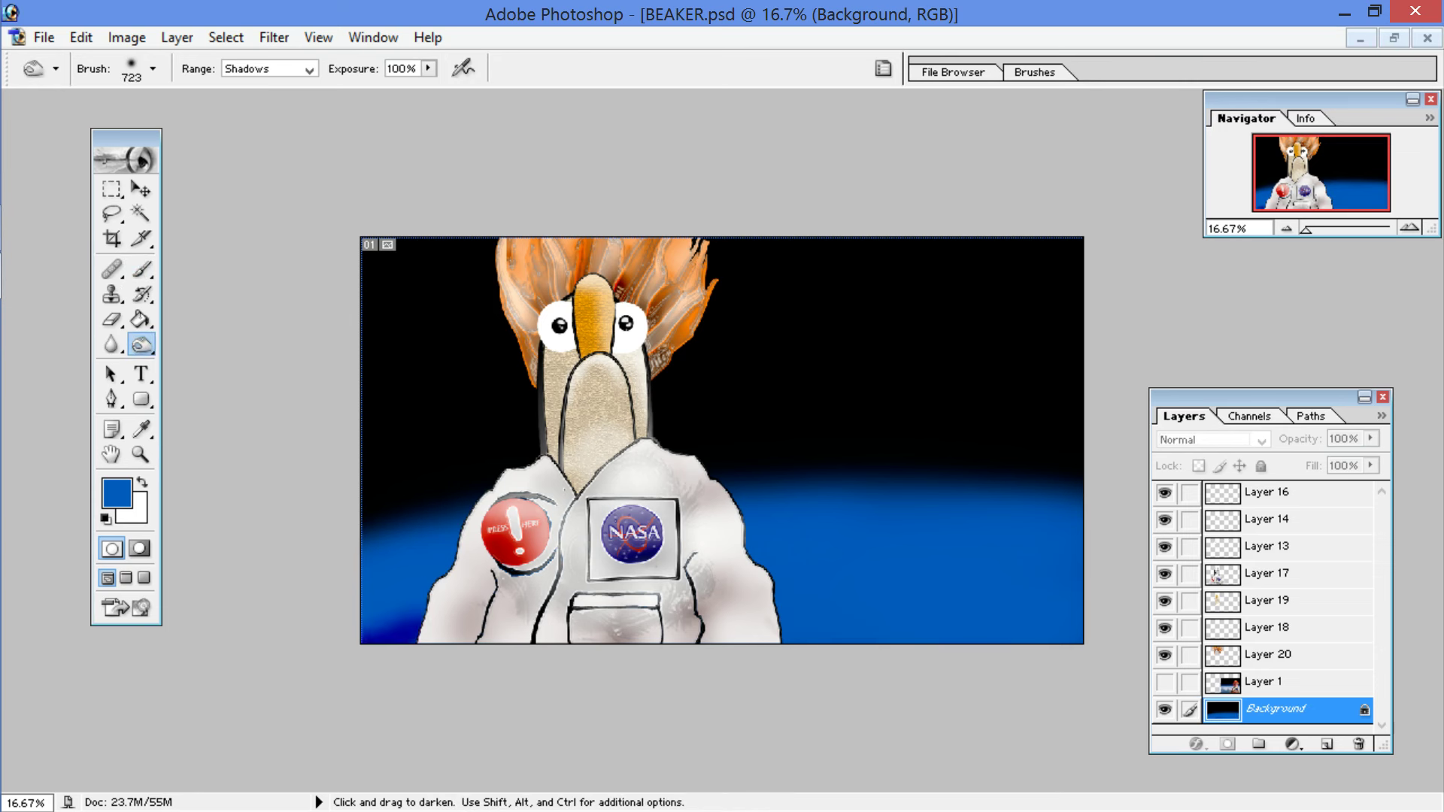
{"action": "left_click_drag", "start_coordinate": [369, 607], "coordinate": [436, 575]}
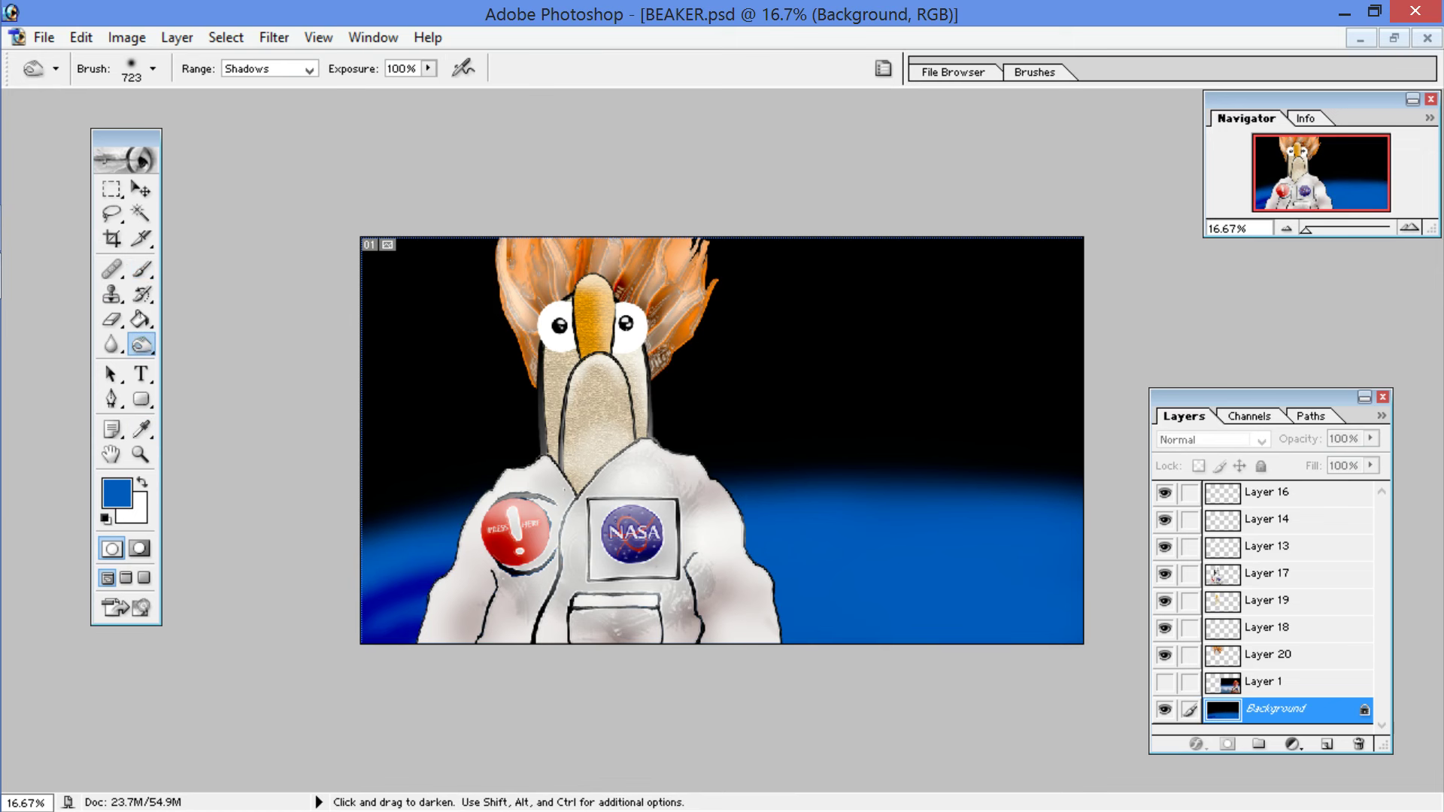
{"action": "key", "text": "ctrl+alt+z"}
{"action": "key", "text": "ctrl+alt+z"}
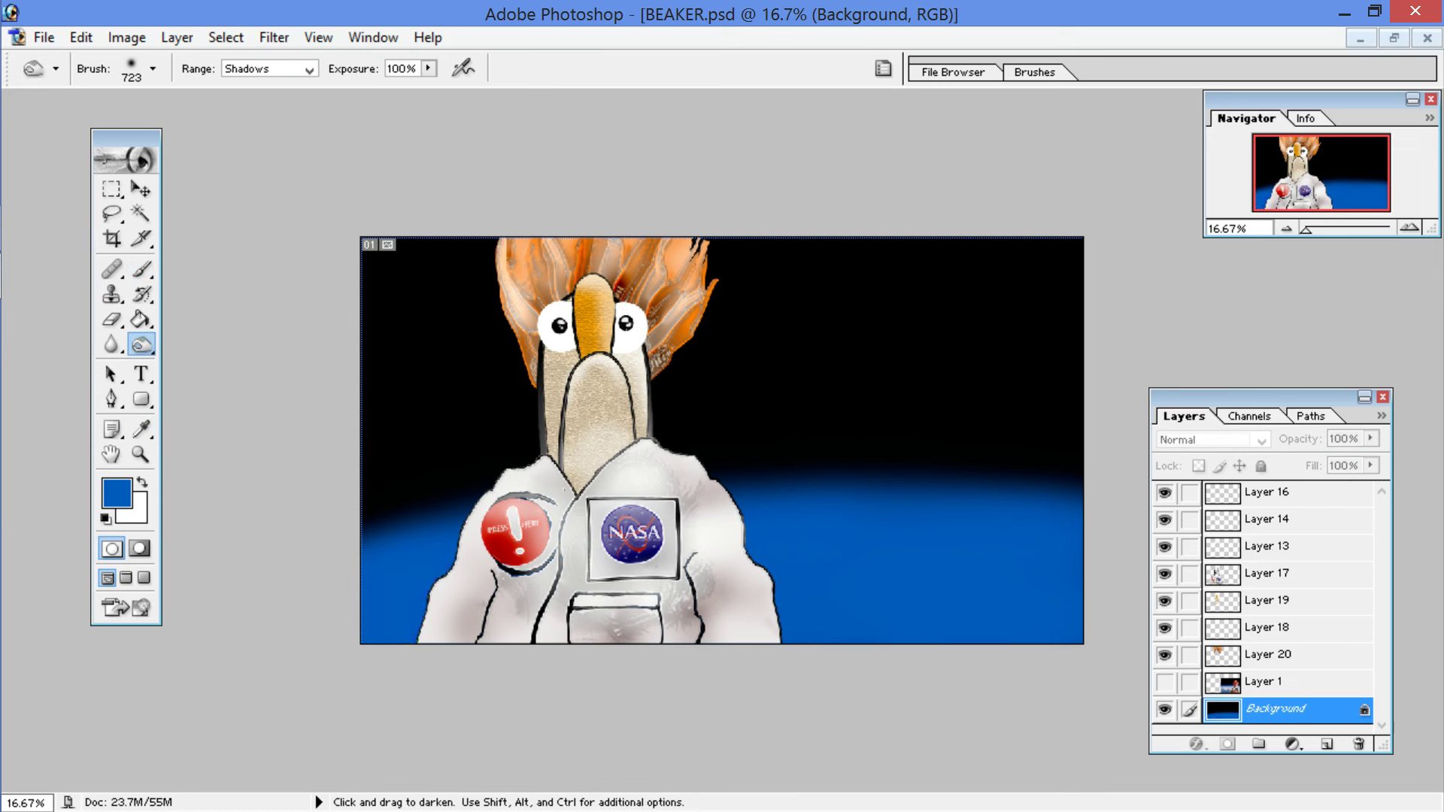
Step: Enlarge the Burn tool's brush to 1411 px and darken the lower blue areas on both sides of the astronaut
{"action": "left_click", "coordinate": [152, 68]}
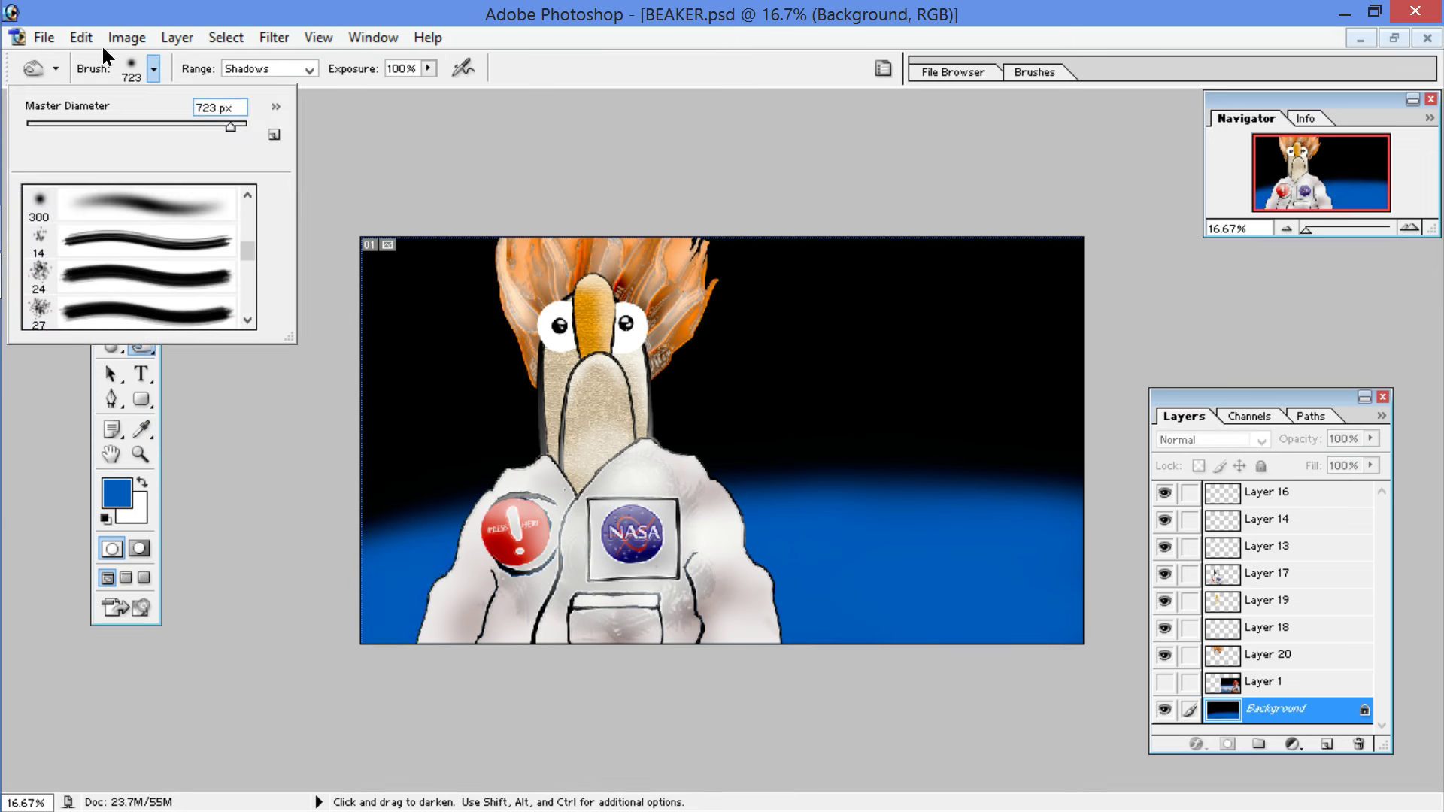
{"action": "left_click", "coordinate": [239, 125]}
{"action": "left_click_drag", "start_coordinate": [375, 633], "coordinate": [381, 607]}
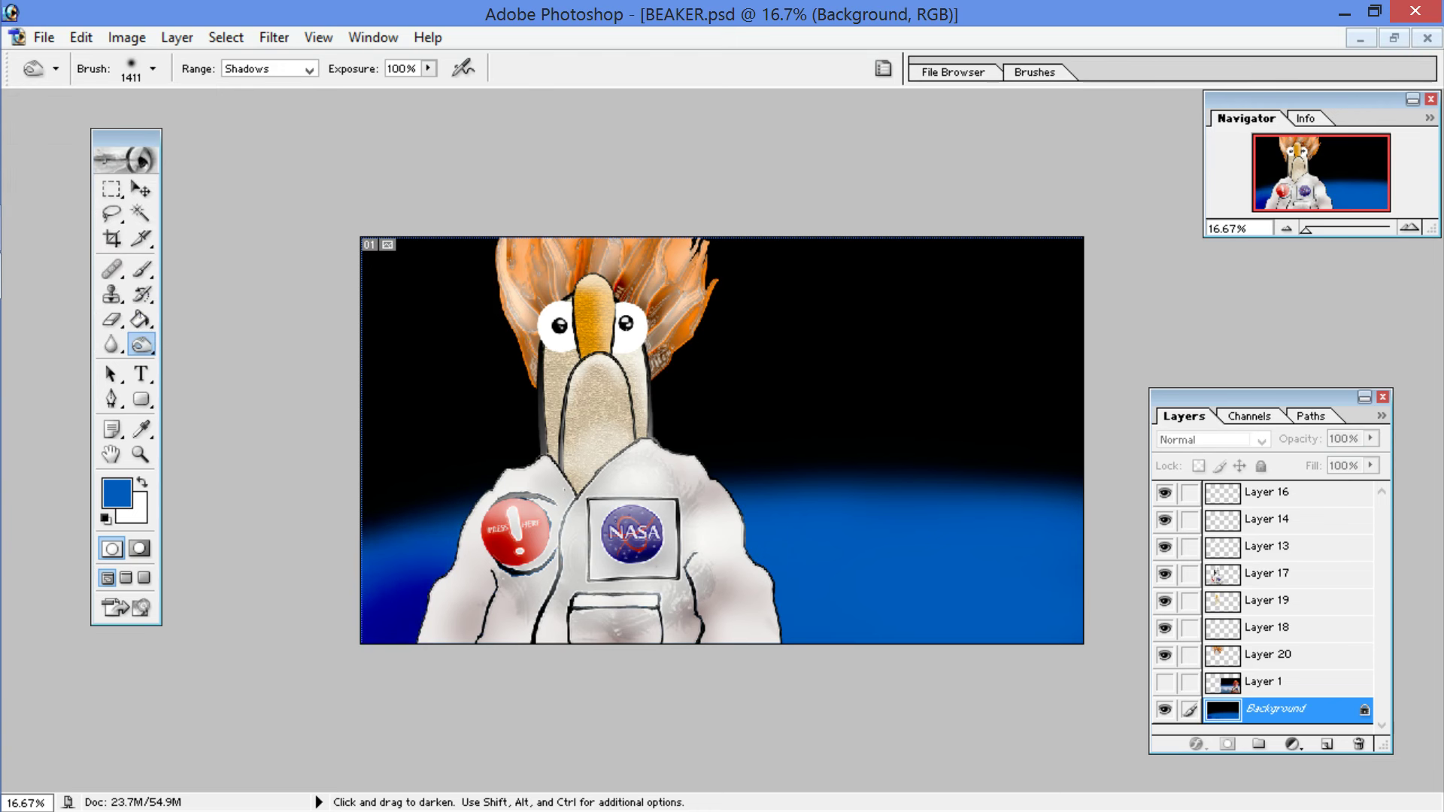
{"action": "mouse_move", "coordinate": [864, 636]}
{"action": "left_mouse_down"}
{"action": "mouse_move", "coordinate": [1060, 632]}
{"action": "mouse_move", "coordinate": [880, 594]}
{"action": "left_mouse_up"}
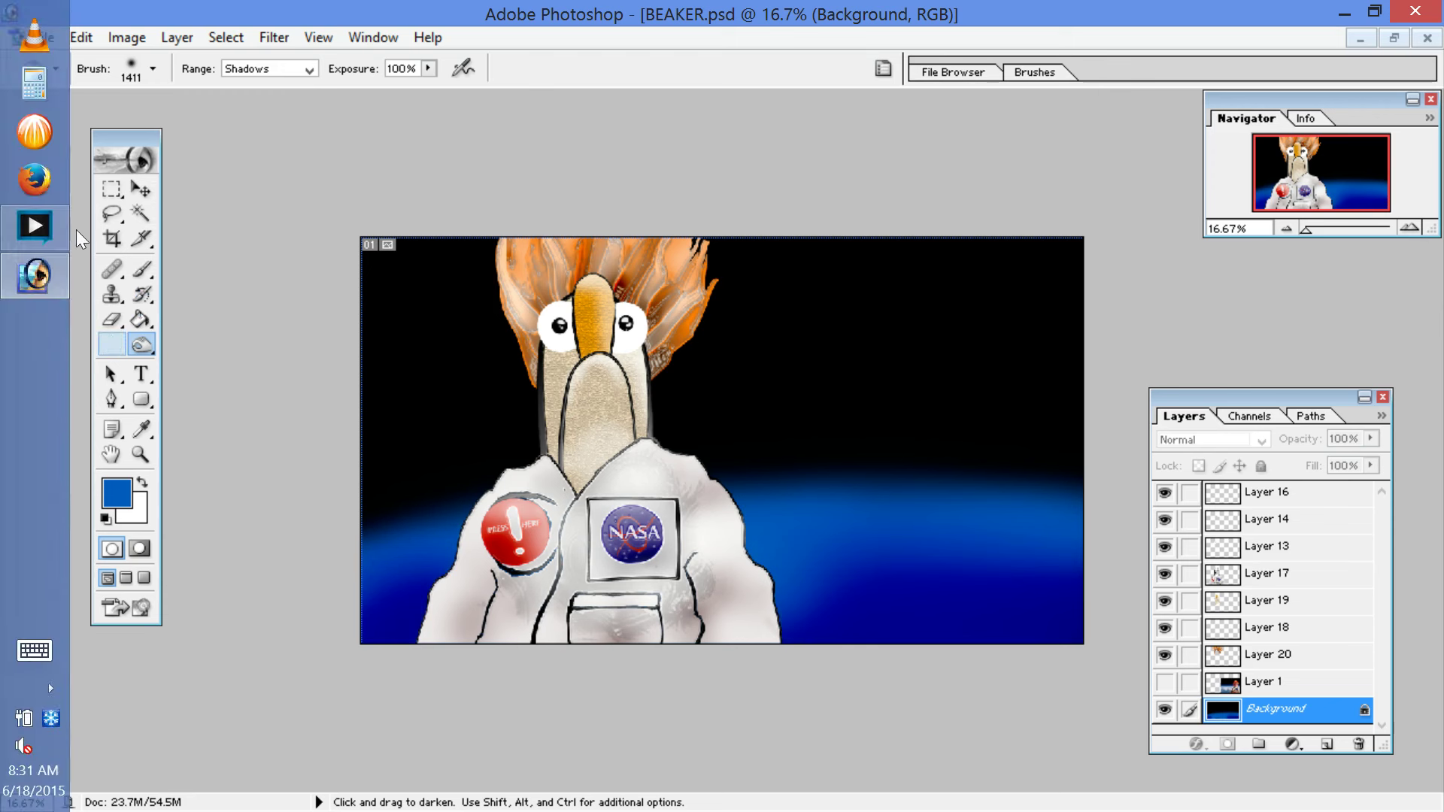
Step: Try lightening the blue area beside the astronaut's left-hand arm with the 626 px Dodge tool, and undo the stroke
{"action": "left_click", "coordinate": [140, 344]}
{"action": "left_click", "coordinate": [228, 343]}
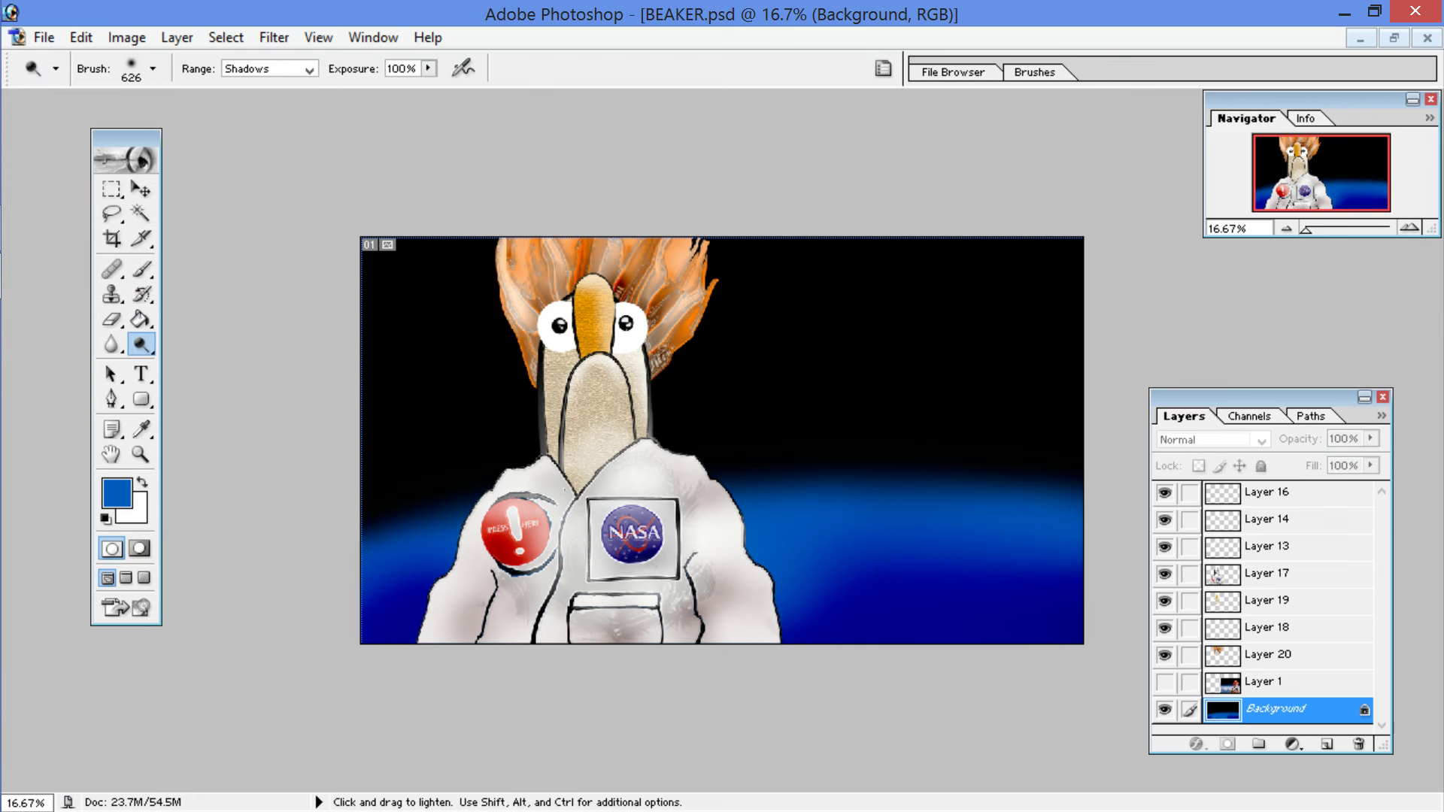
{"action": "left_click_drag", "start_coordinate": [378, 574], "coordinate": [443, 547]}
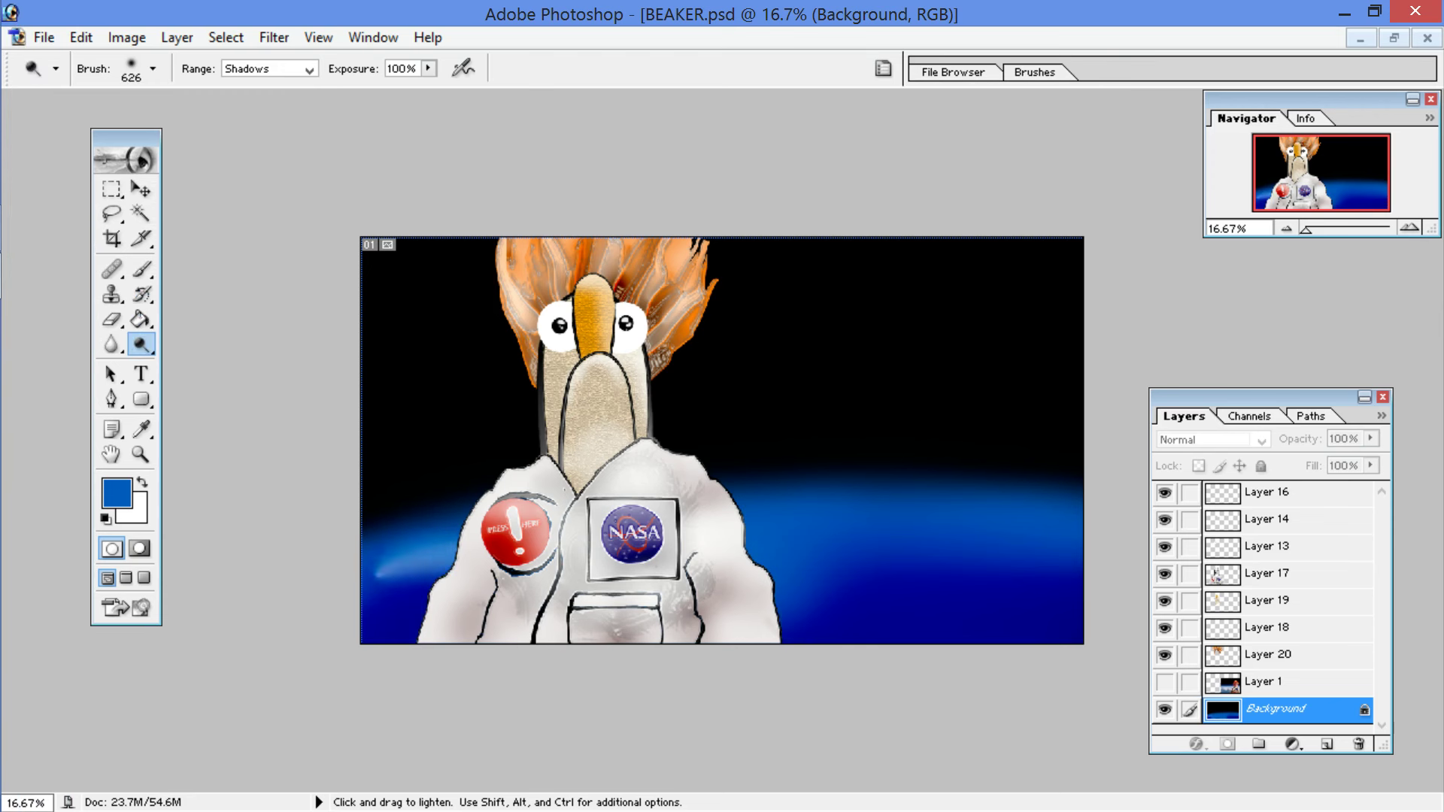
{"action": "left_click", "coordinate": [79, 35]}
{"action": "left_click", "coordinate": [100, 54]}
Step: Enlarge the Dodge tool's brush to 868 px, try a lightening streak from the left horizon into the black sky, and undo it
{"action": "left_click", "coordinate": [153, 70]}
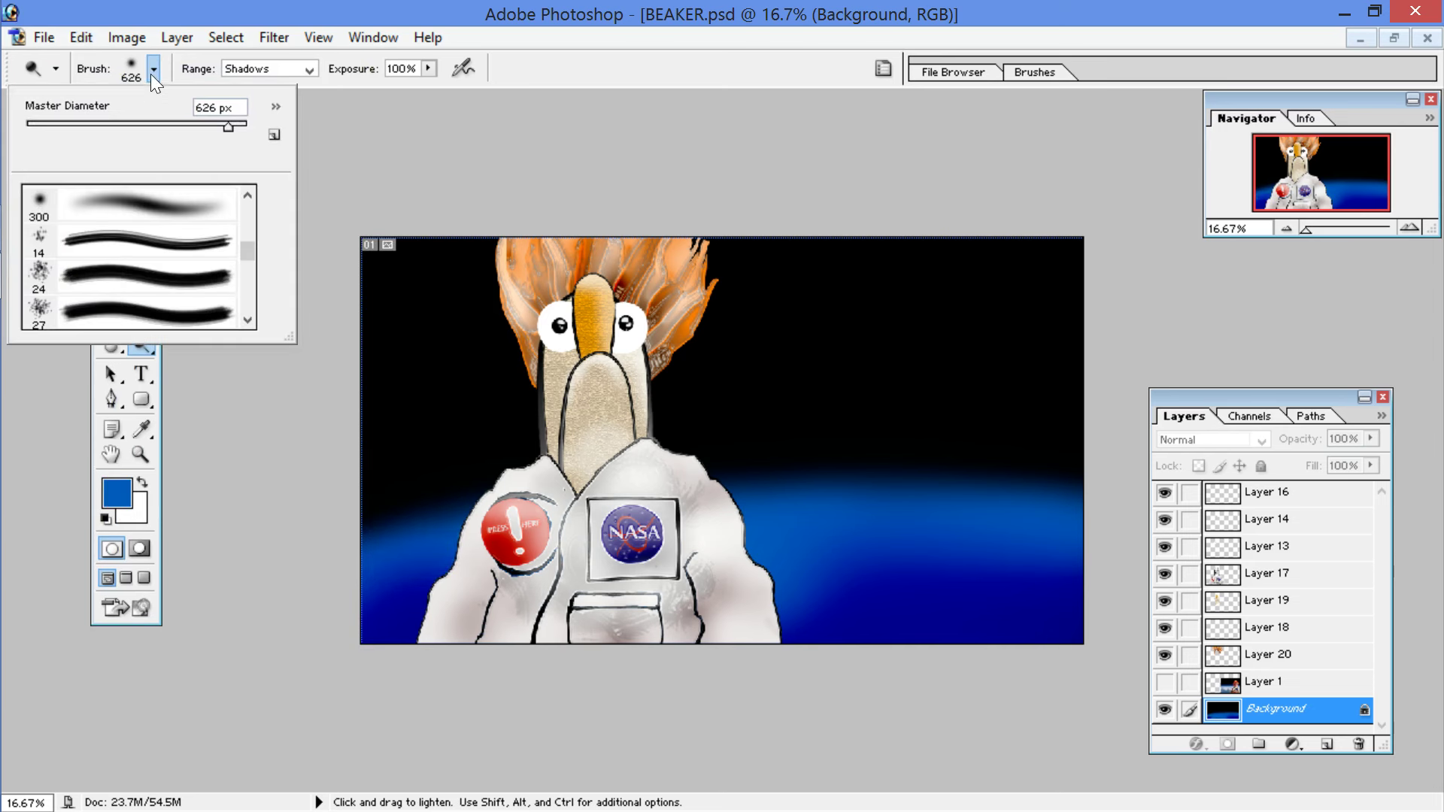
{"action": "left_click", "coordinate": [153, 69]}
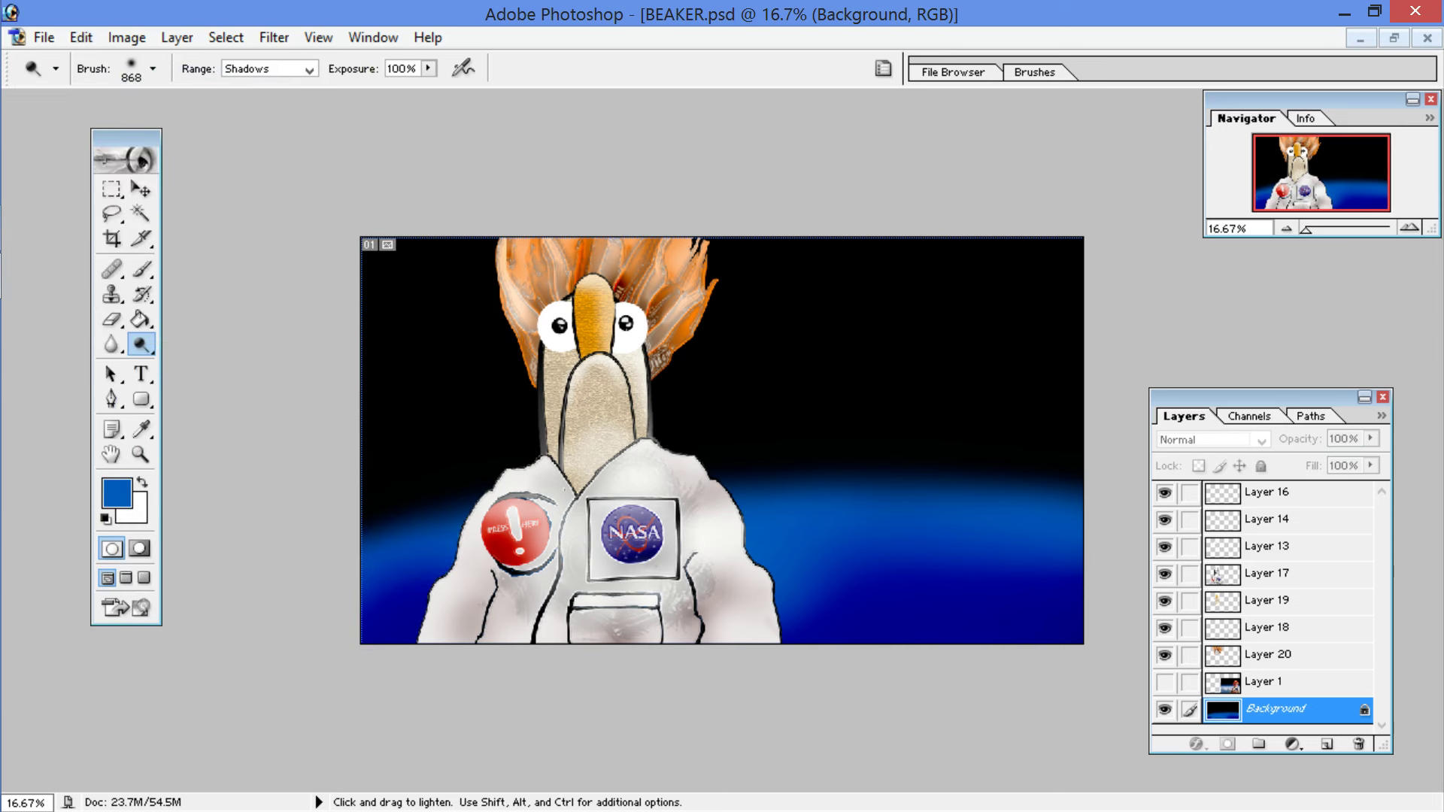
{"action": "left_click_drag", "start_coordinate": [376, 561], "coordinate": [955, 443]}
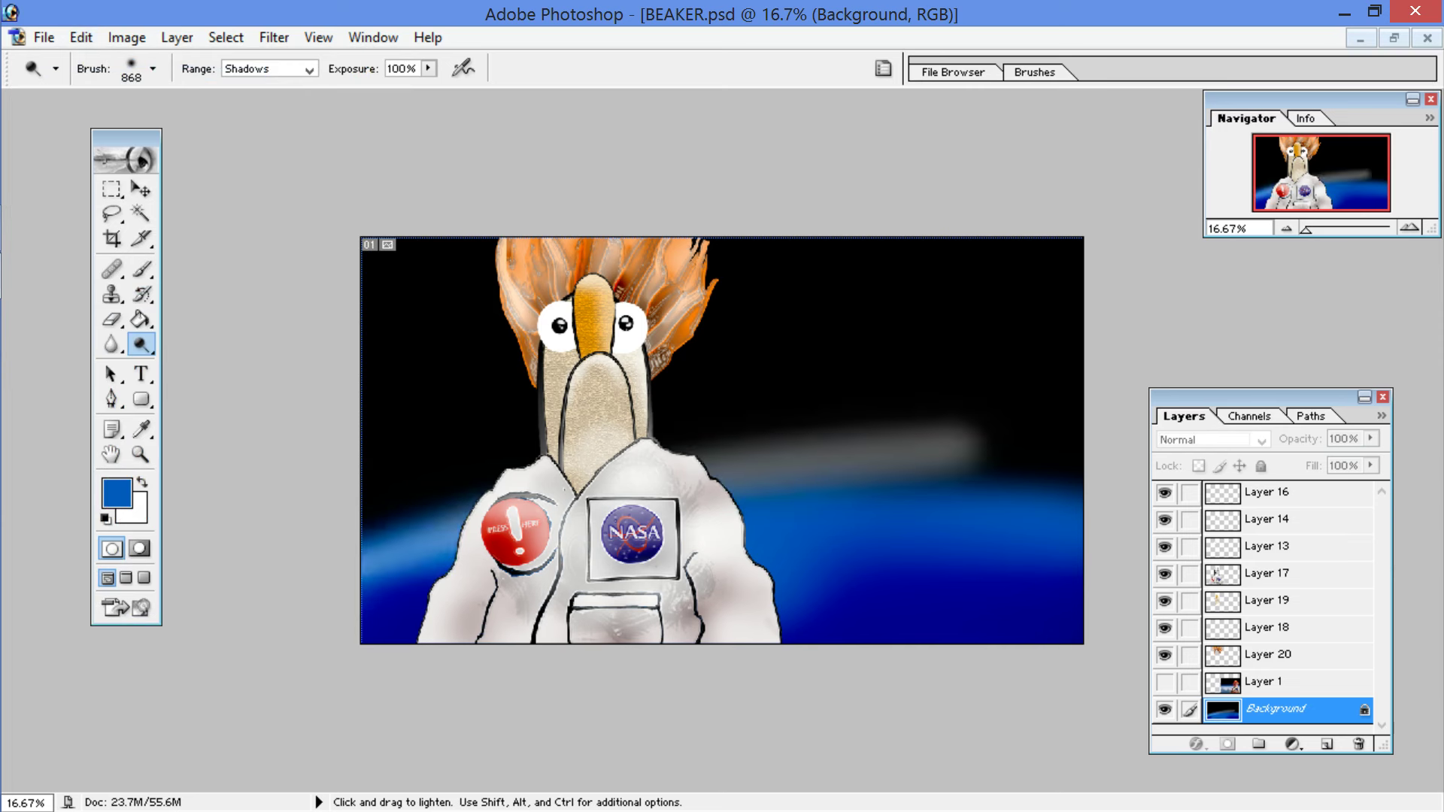
{"action": "key", "text": "ctrl+z"}
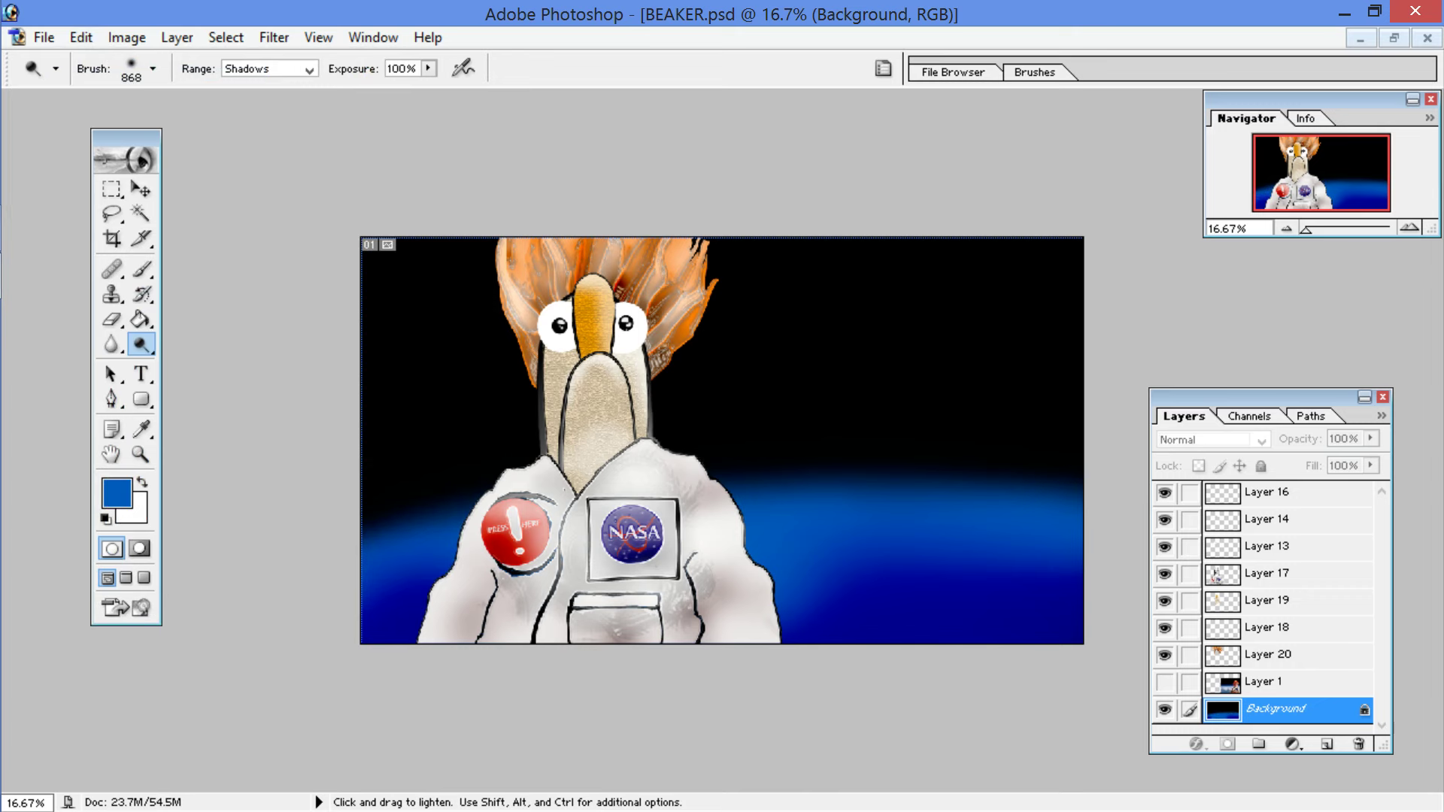
Step: Try a longer lightening streak rising behind the astronaut to the canvas's right edge, and undo it
{"action": "left_click", "coordinate": [414, 535]}
{"action": "left_click_drag", "start_coordinate": [675, 451], "coordinate": [1082, 396]}
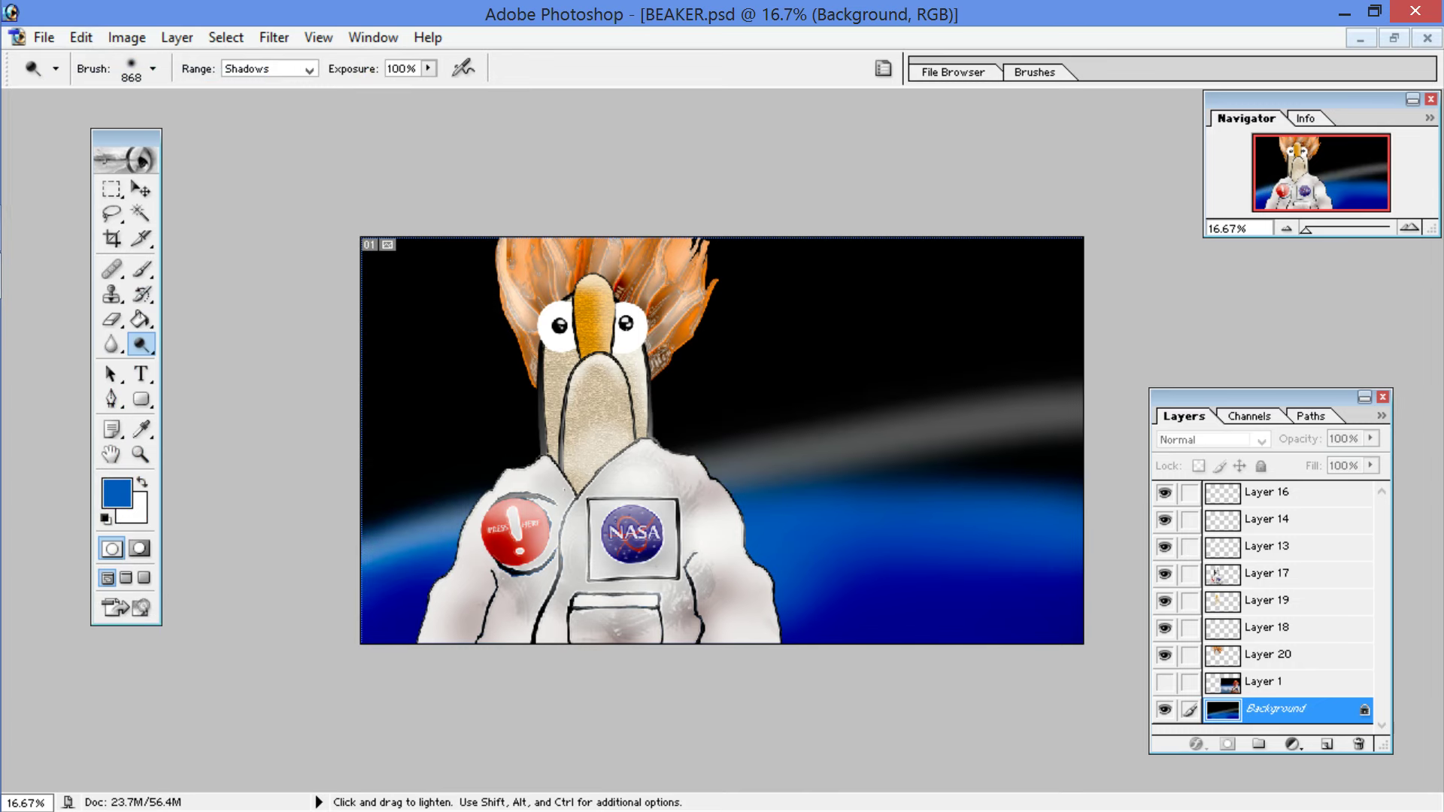
{"action": "key", "text": "super"}
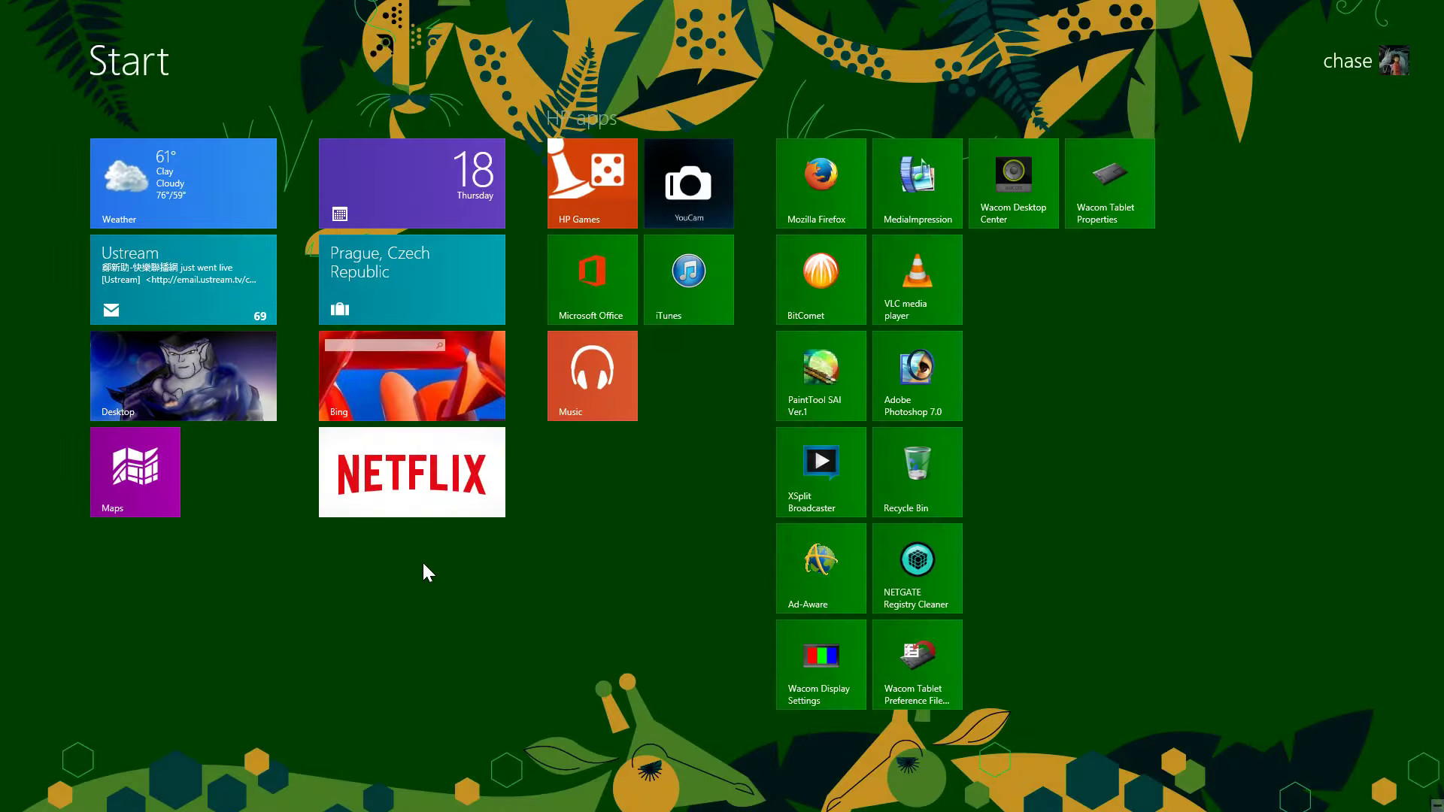
{"action": "left_click", "coordinate": [223, 386]}
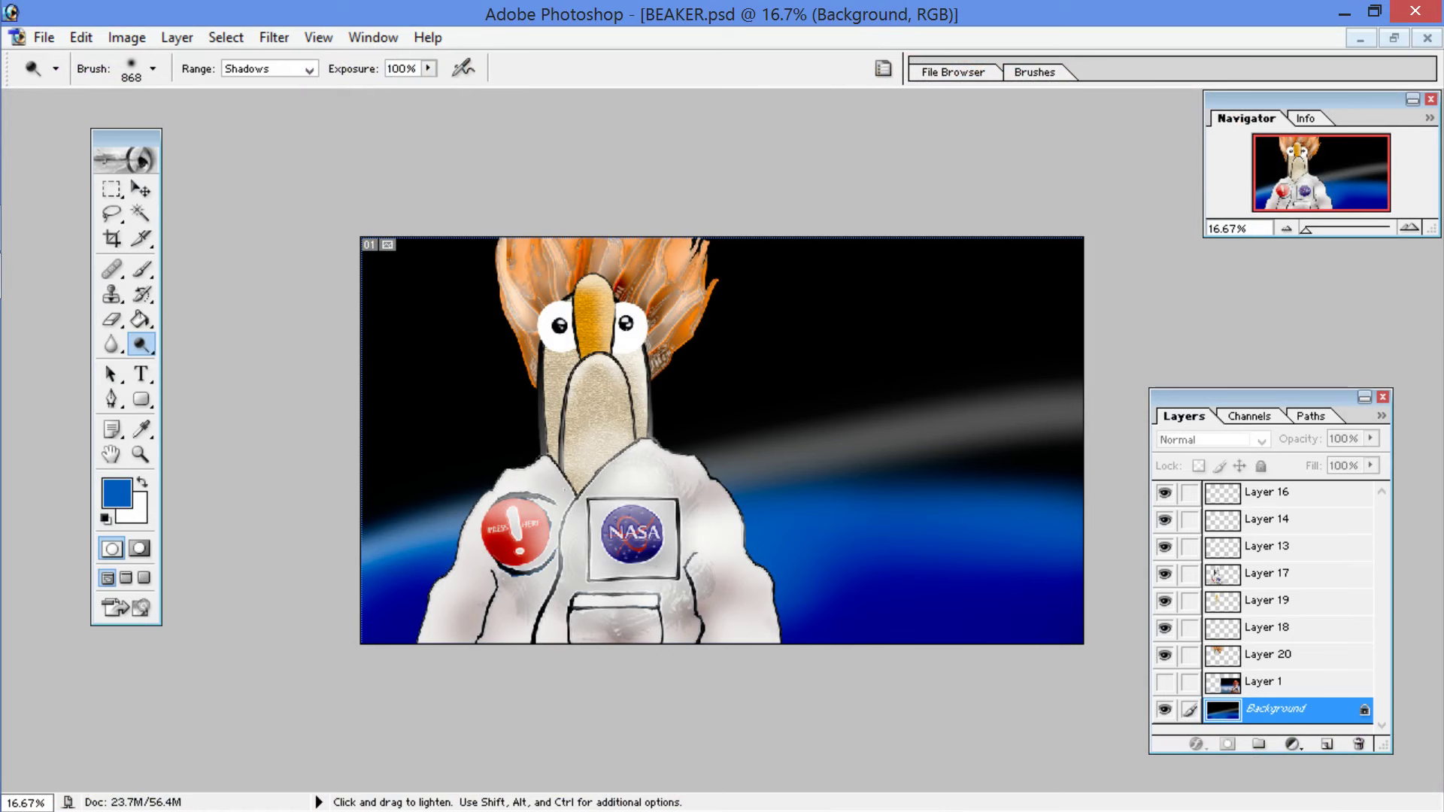
{"action": "key", "text": "ctrl+z"}
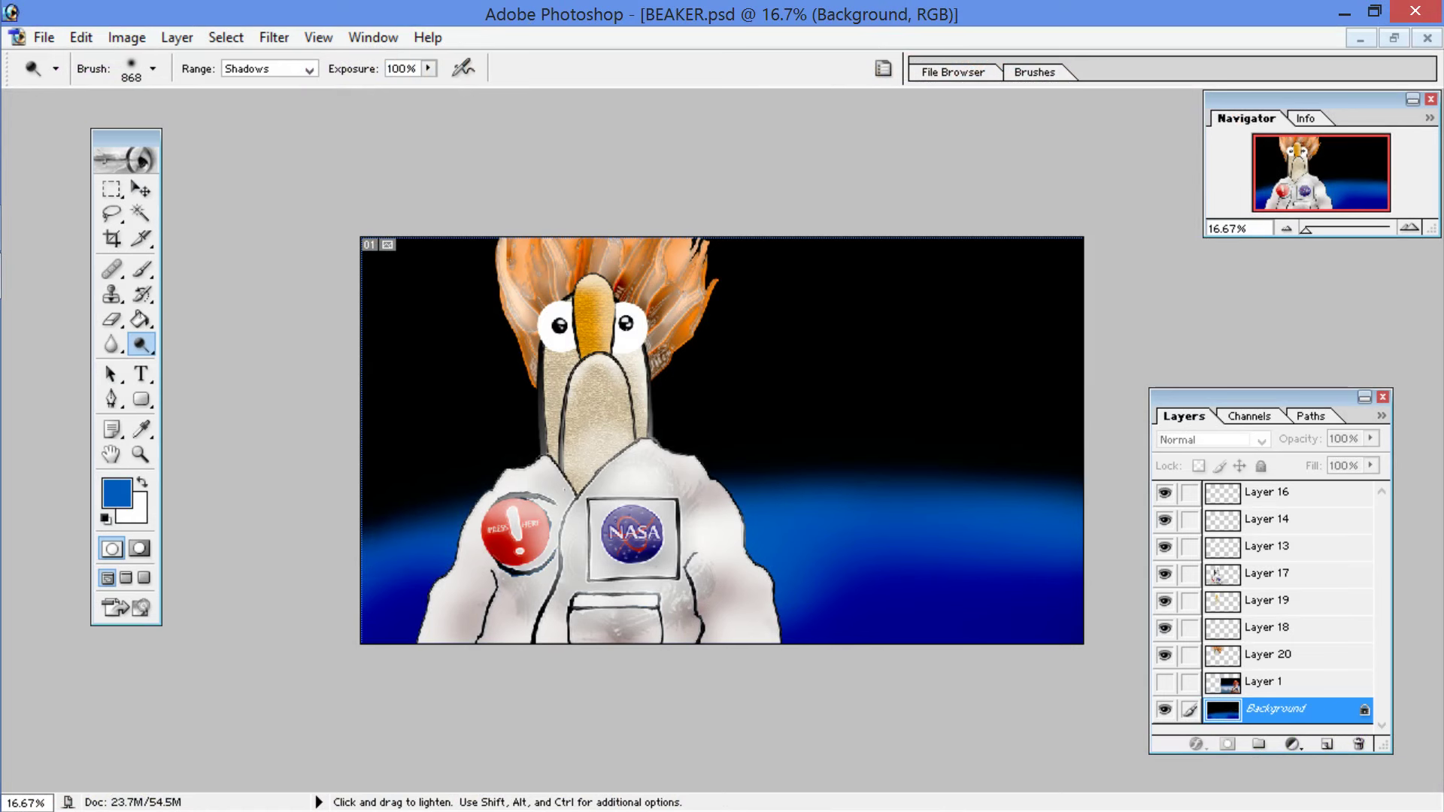
Step: Lighten the curved horizon edge across the whole background with the 868 px Dodge tool, undoing the second pass
{"action": "mouse_move", "coordinate": [364, 517]}
{"action": "left_mouse_down"}
{"action": "mouse_move", "coordinate": [667, 454]}
{"action": "mouse_move", "coordinate": [1080, 471]}
{"action": "left_mouse_up"}
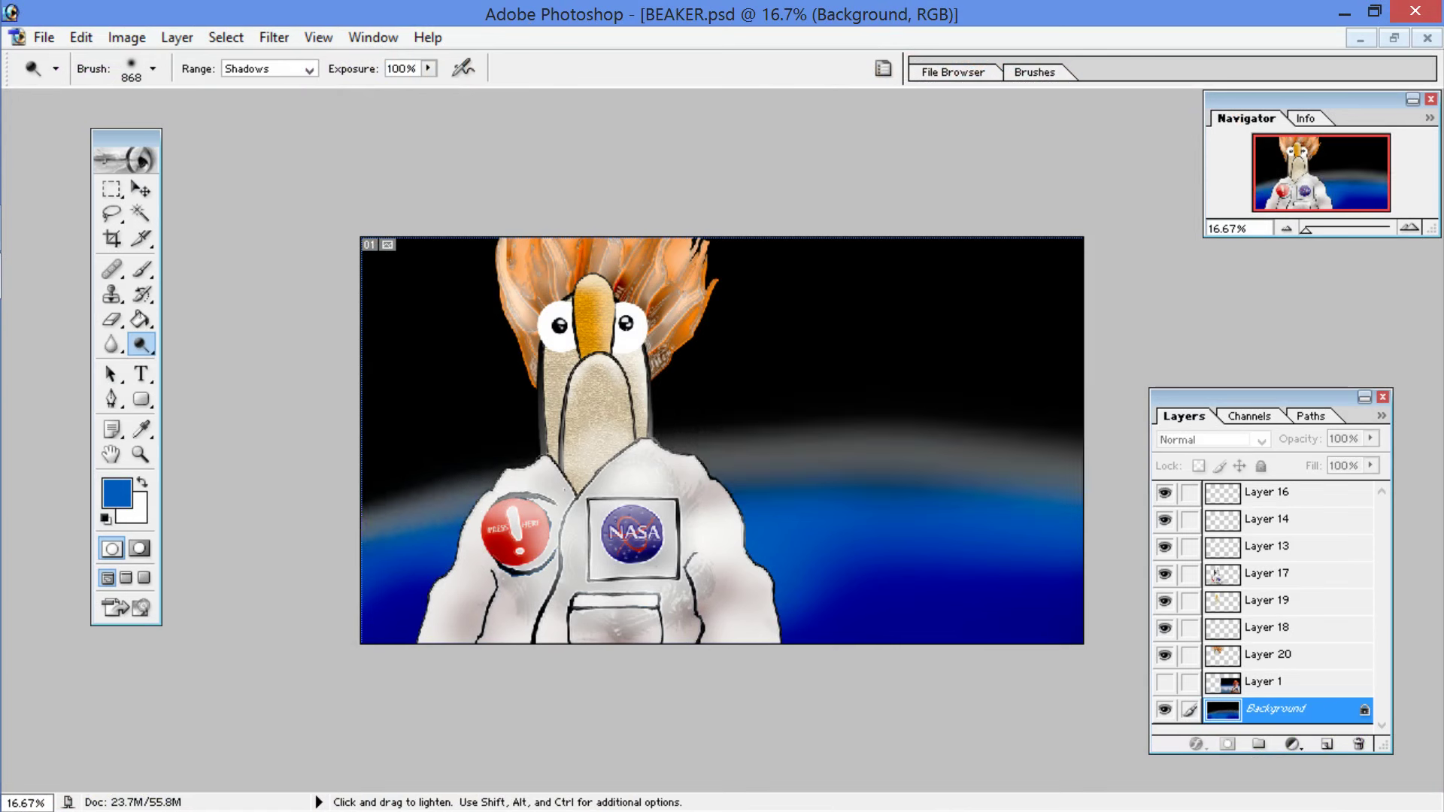
{"action": "mouse_move", "coordinate": [364, 526]}
{"action": "left_mouse_down"}
{"action": "mouse_move", "coordinate": [1004, 482]}
{"action": "mouse_move", "coordinate": [1079, 502]}
{"action": "left_mouse_up"}
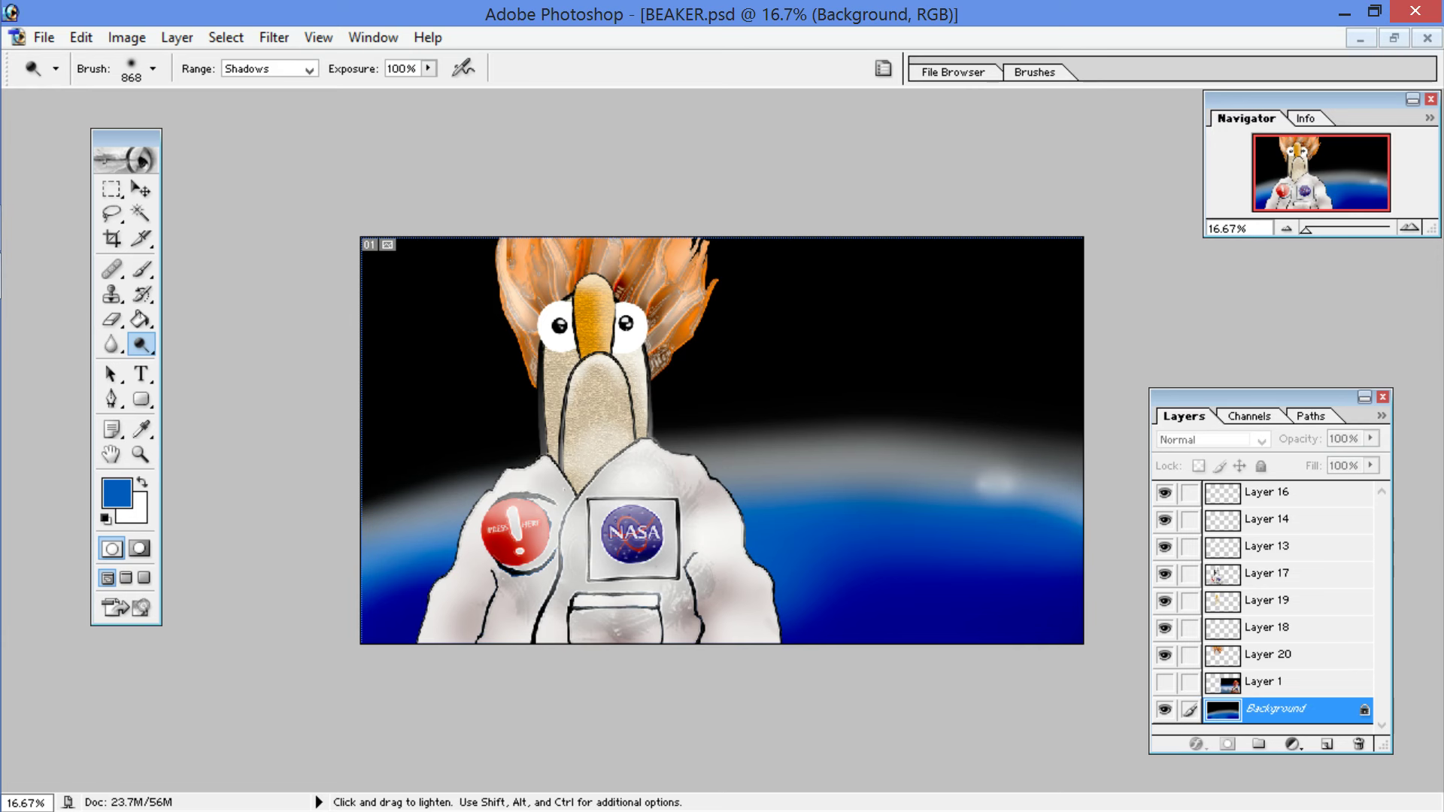
{"action": "key", "text": "ctrl+z"}
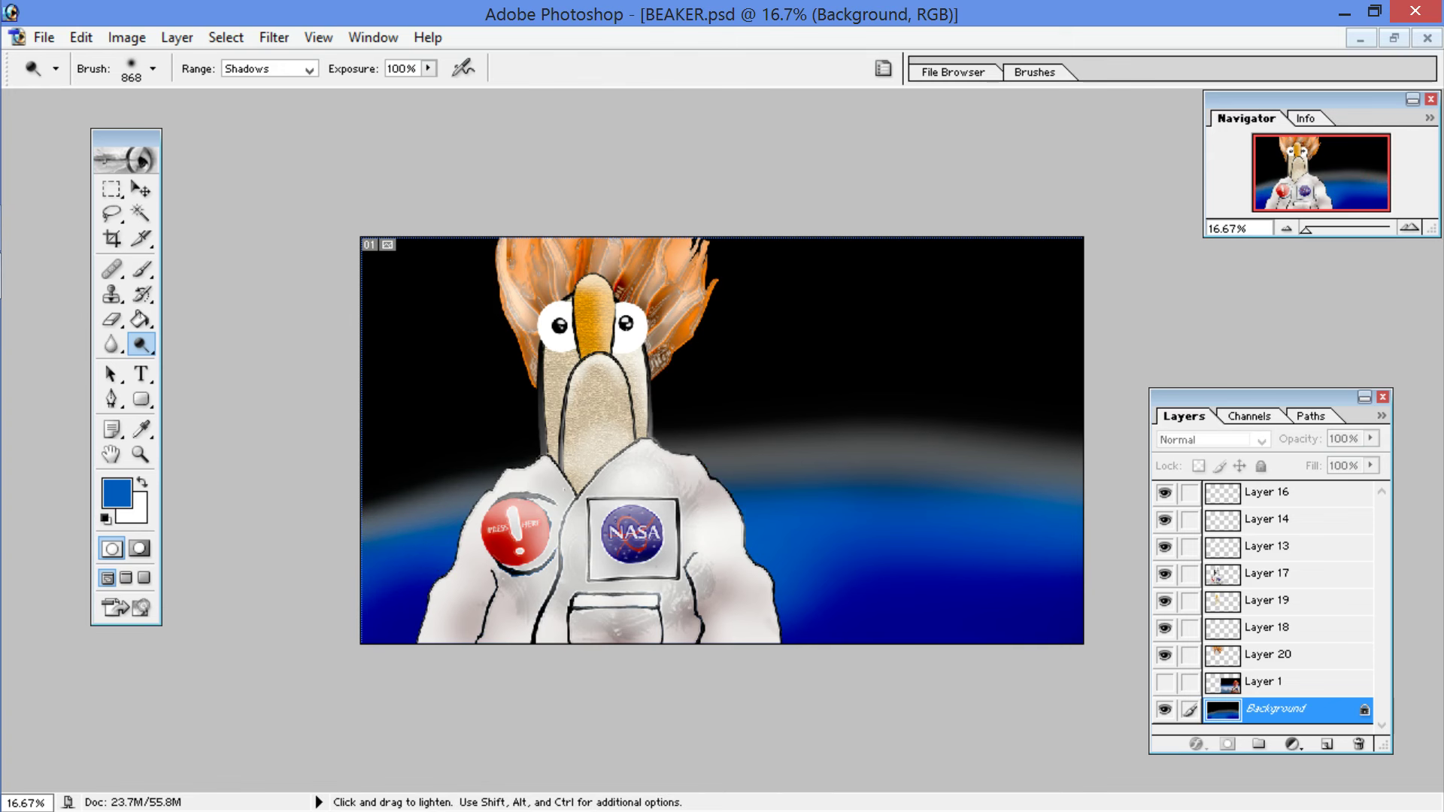
Step: Enlarge the Dodge tool's brush to 1255 px and lighten a wider glow along the curved horizon
{"action": "left_click", "coordinate": [153, 68]}
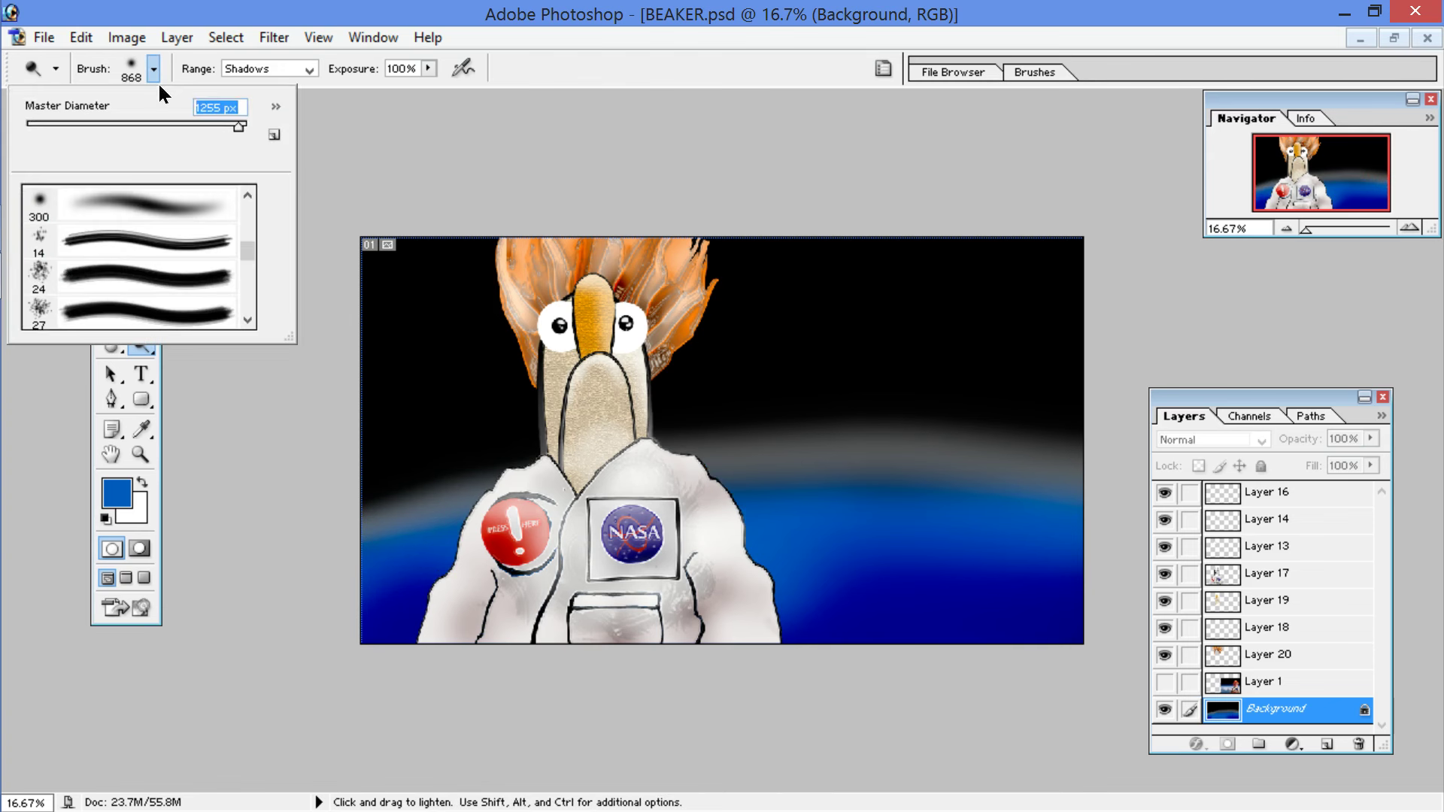
{"action": "key", "text": "Escape"}
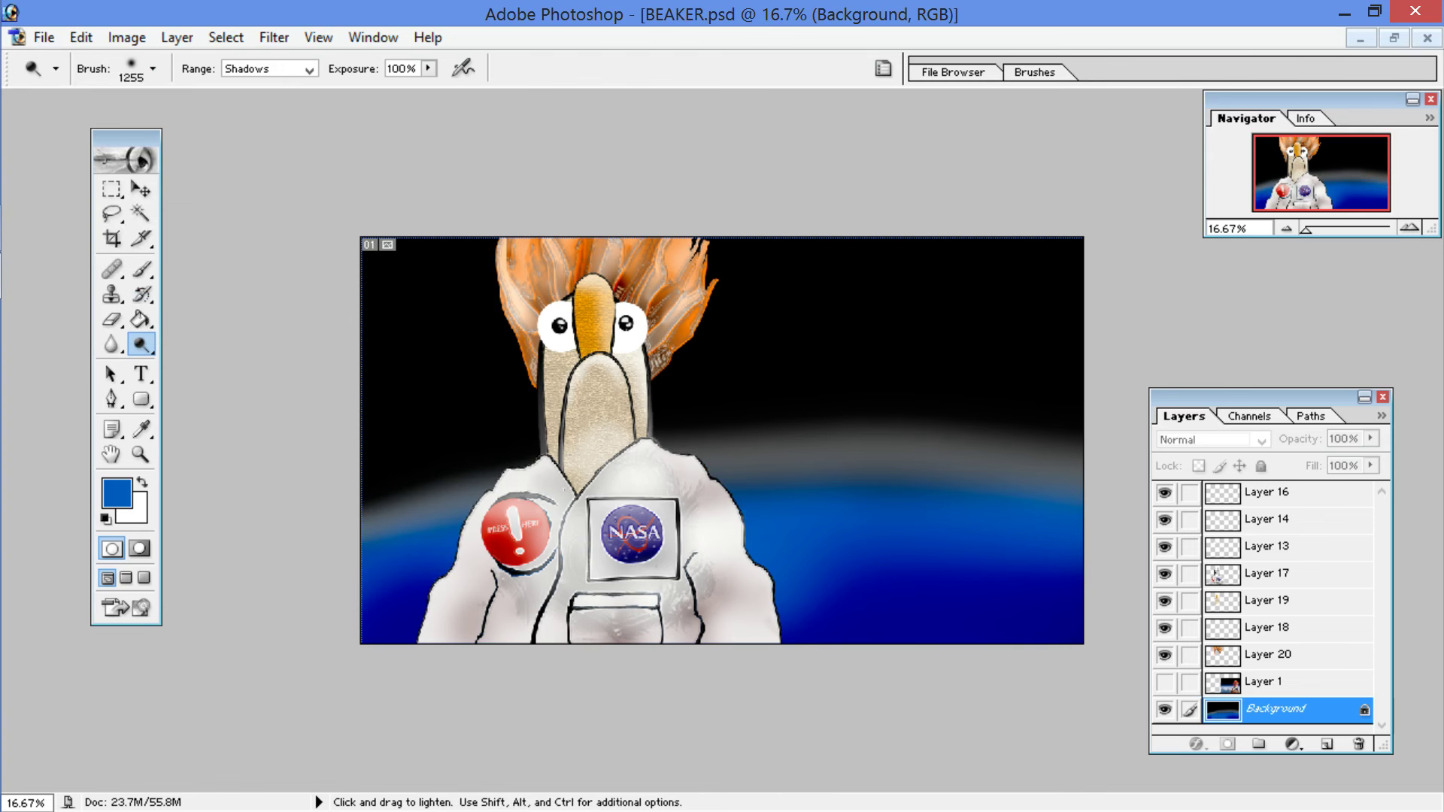
{"action": "left_click_drag", "start_coordinate": [363, 490], "coordinate": [1080, 454]}
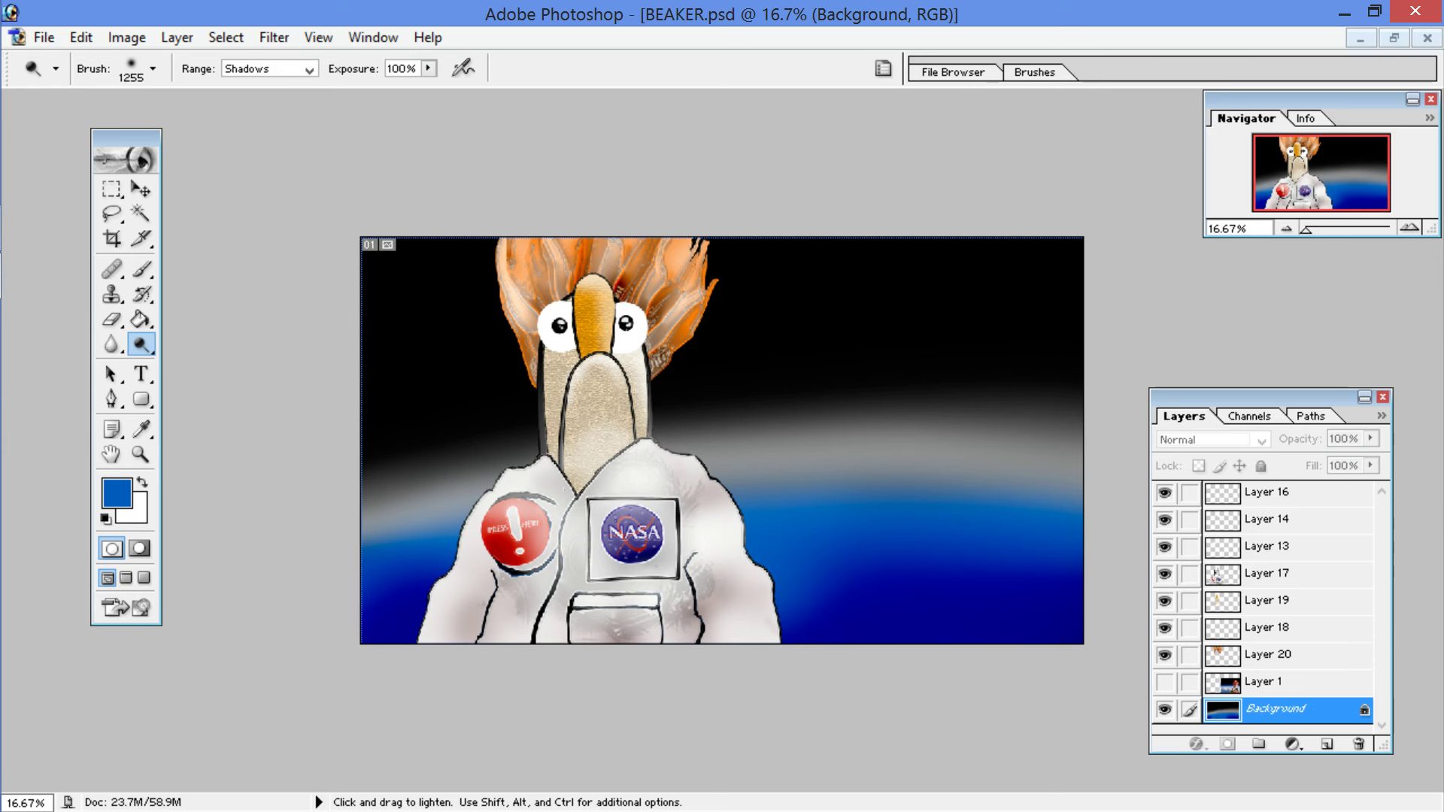
Step: Lighten the horizon glow across the background once more with the 1255 px Dodge tool, and add a new layer above the background
{"action": "left_click_drag", "start_coordinate": [376, 543], "coordinate": [1072, 489]}
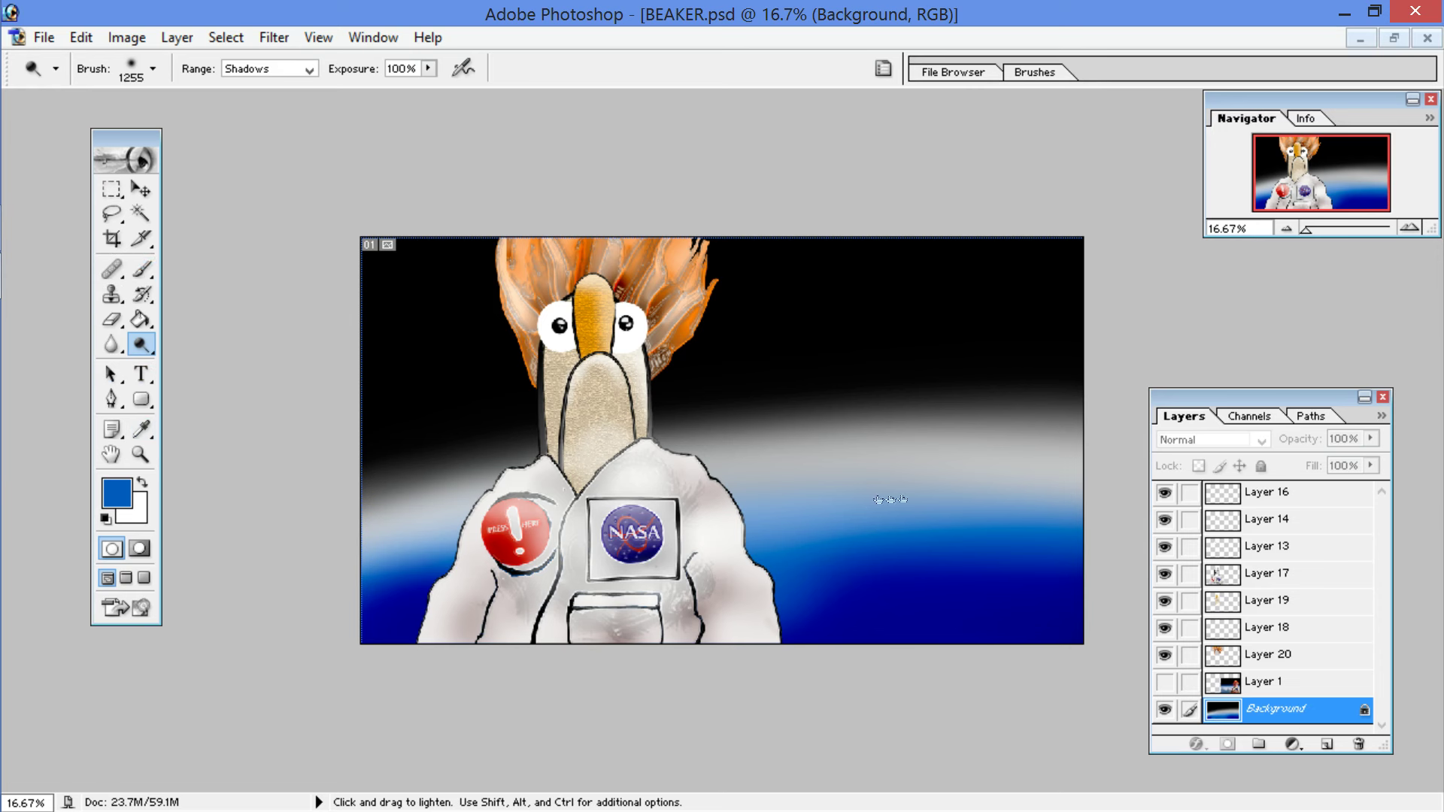
{"action": "left_click", "coordinate": [1326, 744]}
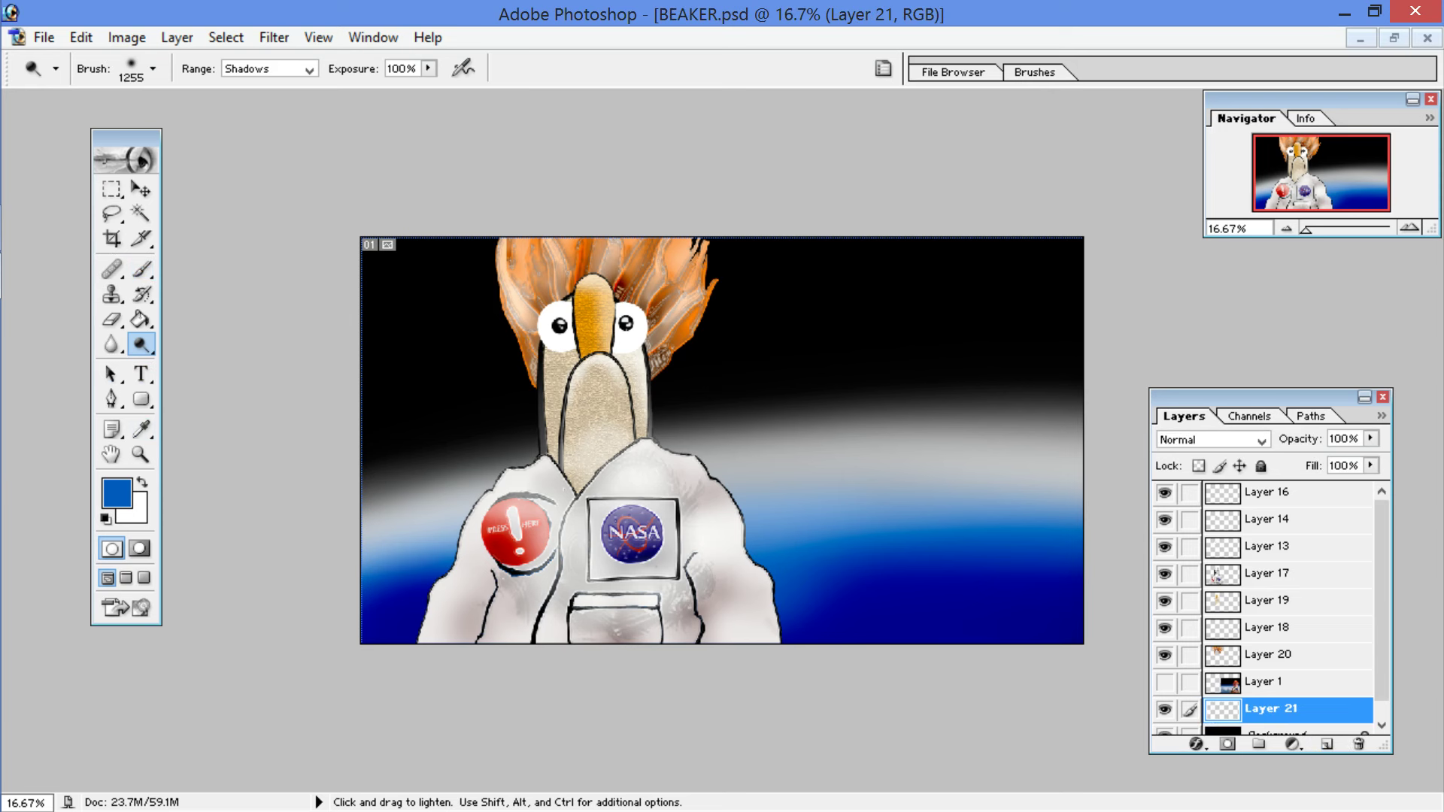
Step: Switch to the Brush tool and set the foreground color to light grey E9EAEC
{"action": "left_click", "coordinate": [142, 268]}
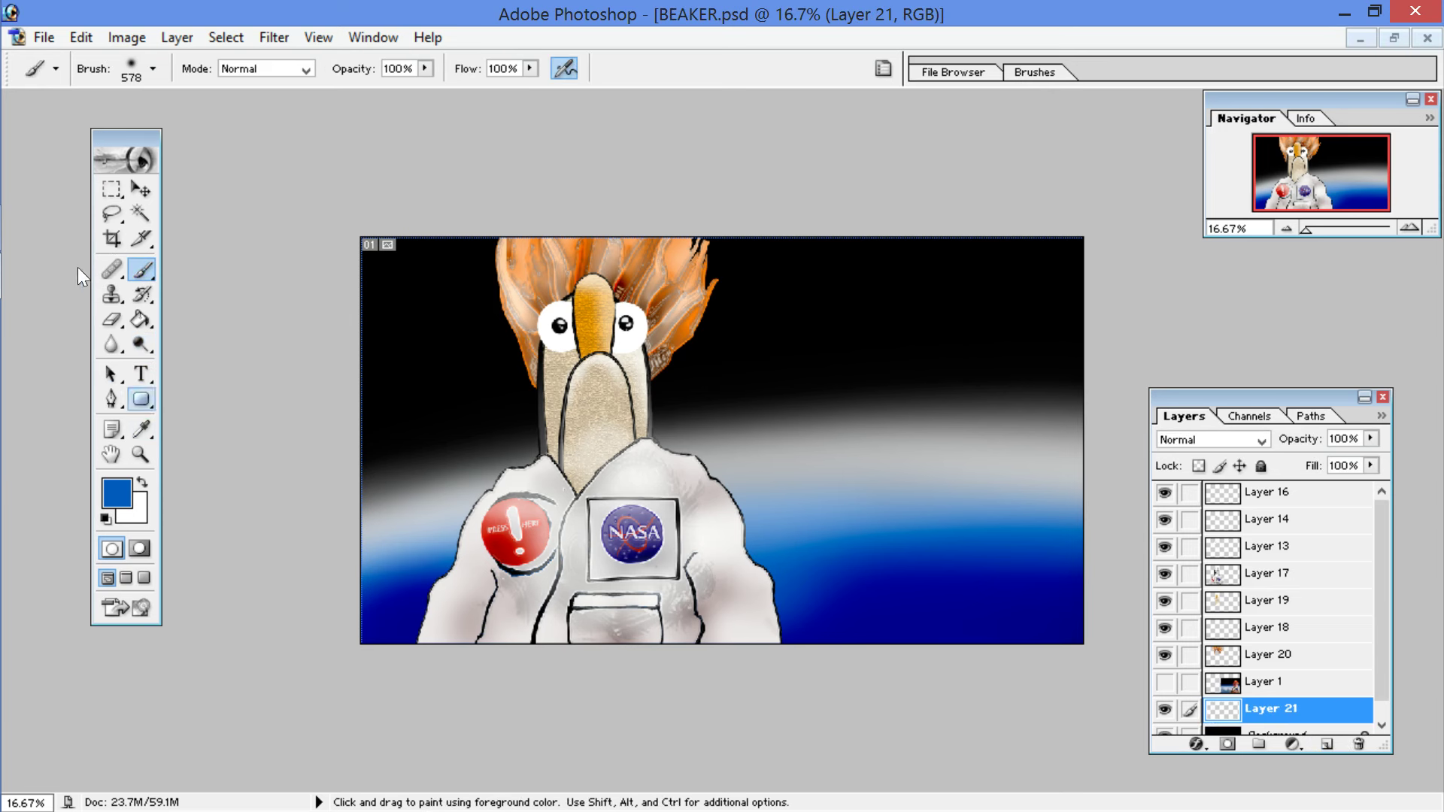
{"action": "left_click", "coordinate": [117, 493]}
{"action": "left_click", "coordinate": [580, 401]}
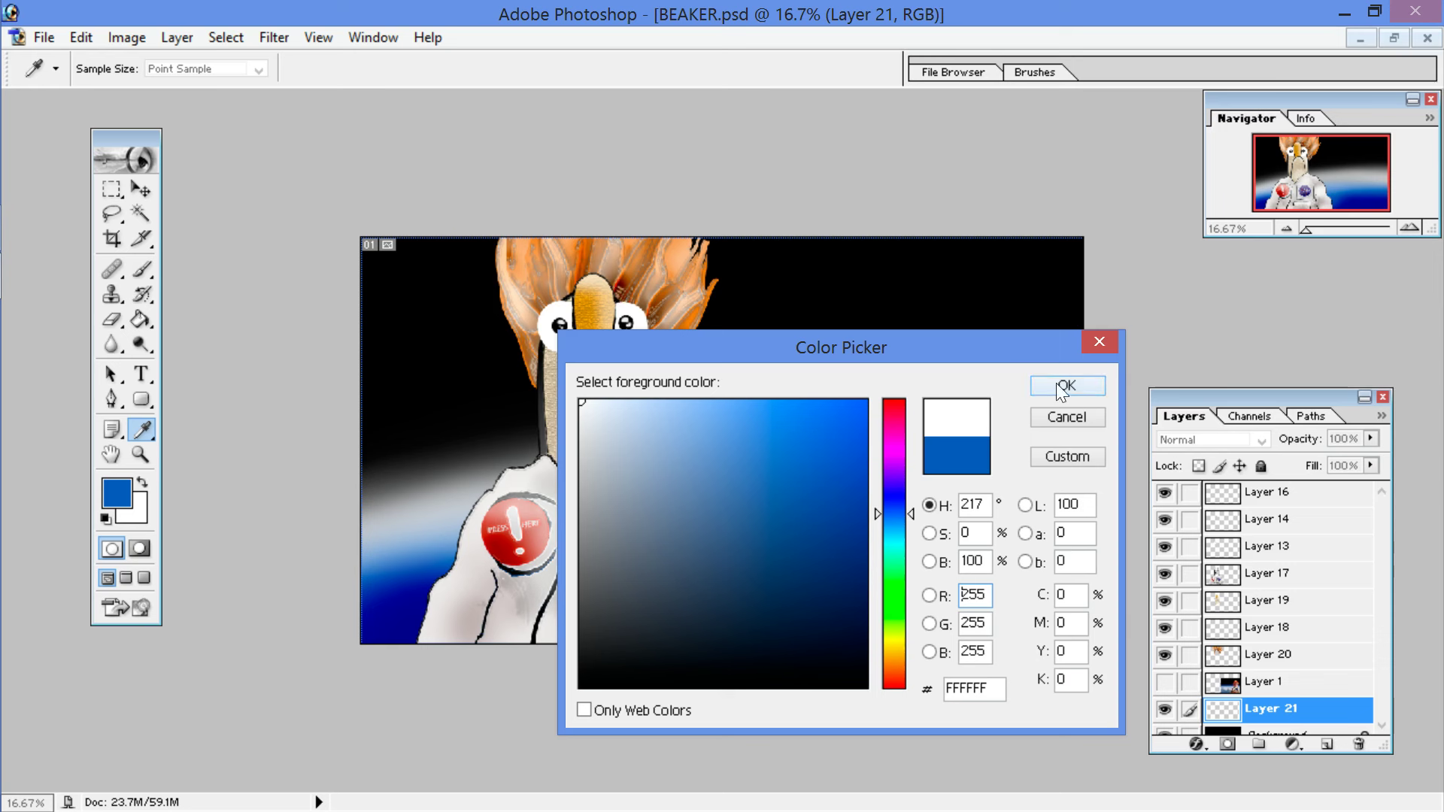
{"action": "left_click", "coordinate": [584, 421]}
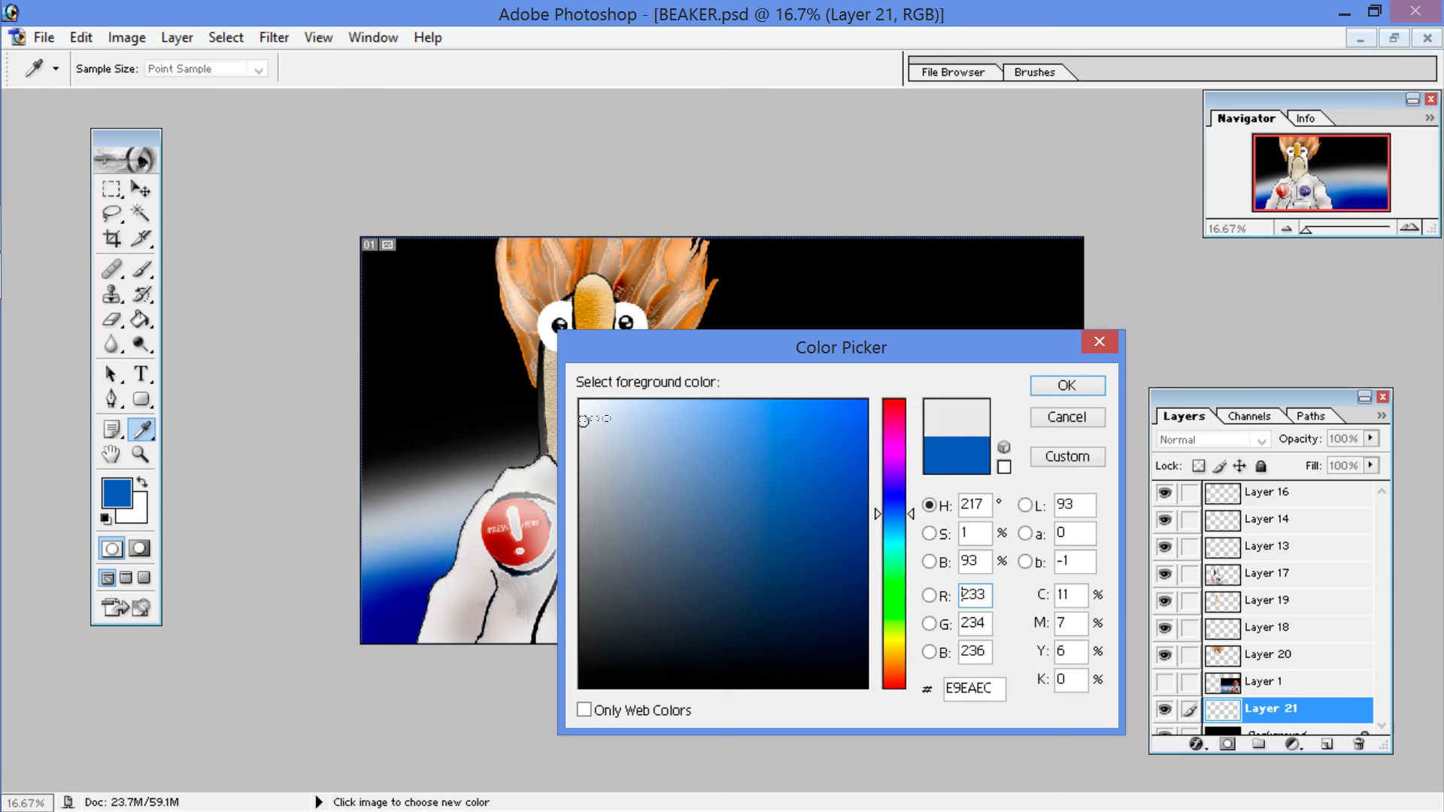
{"action": "left_click", "coordinate": [1067, 385]}
{"action": "key", "text": "b"}
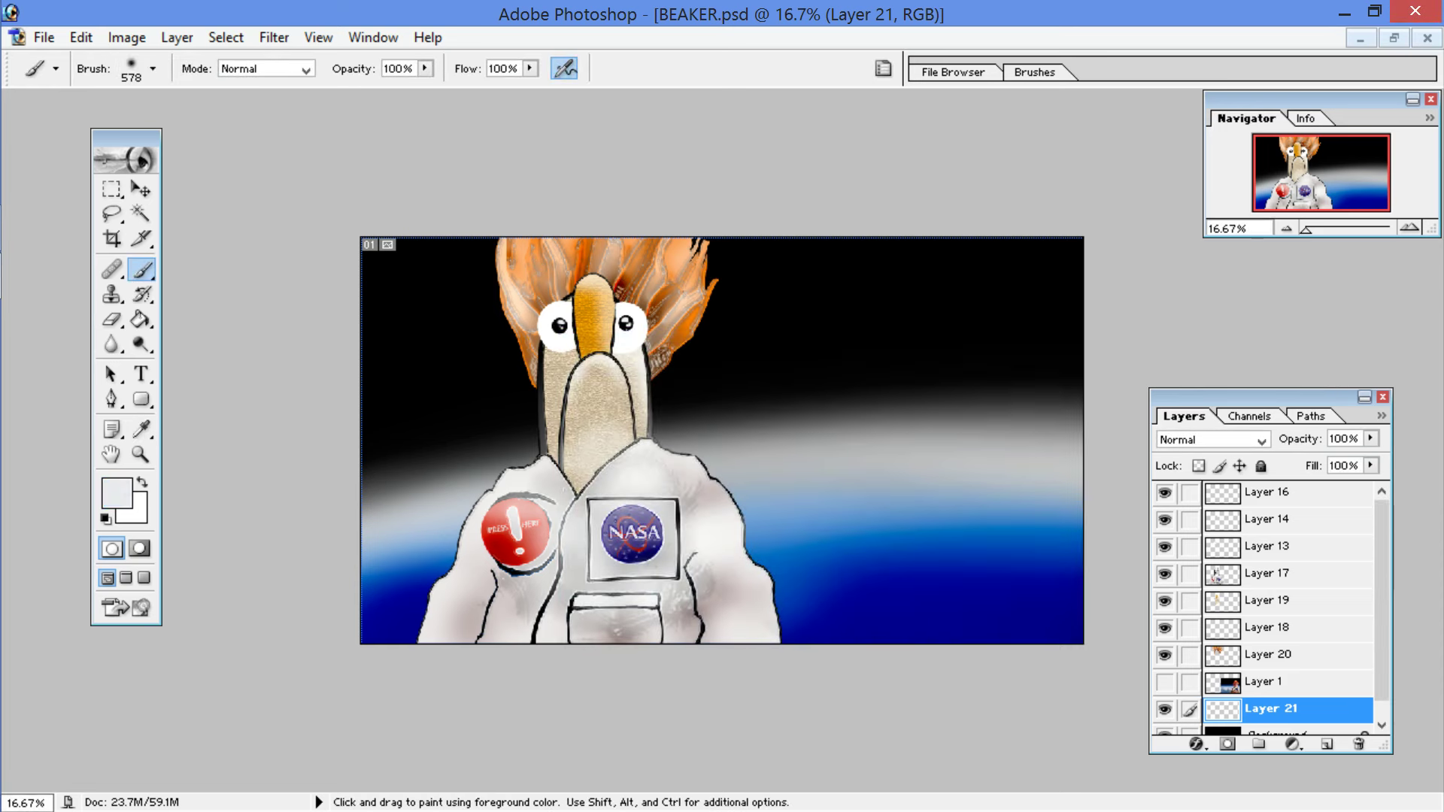
Step: Set the brush diameter to 261 px and paint soft cloud patches on the Earth left of the astronaut
{"action": "left_click", "coordinate": [142, 69]}
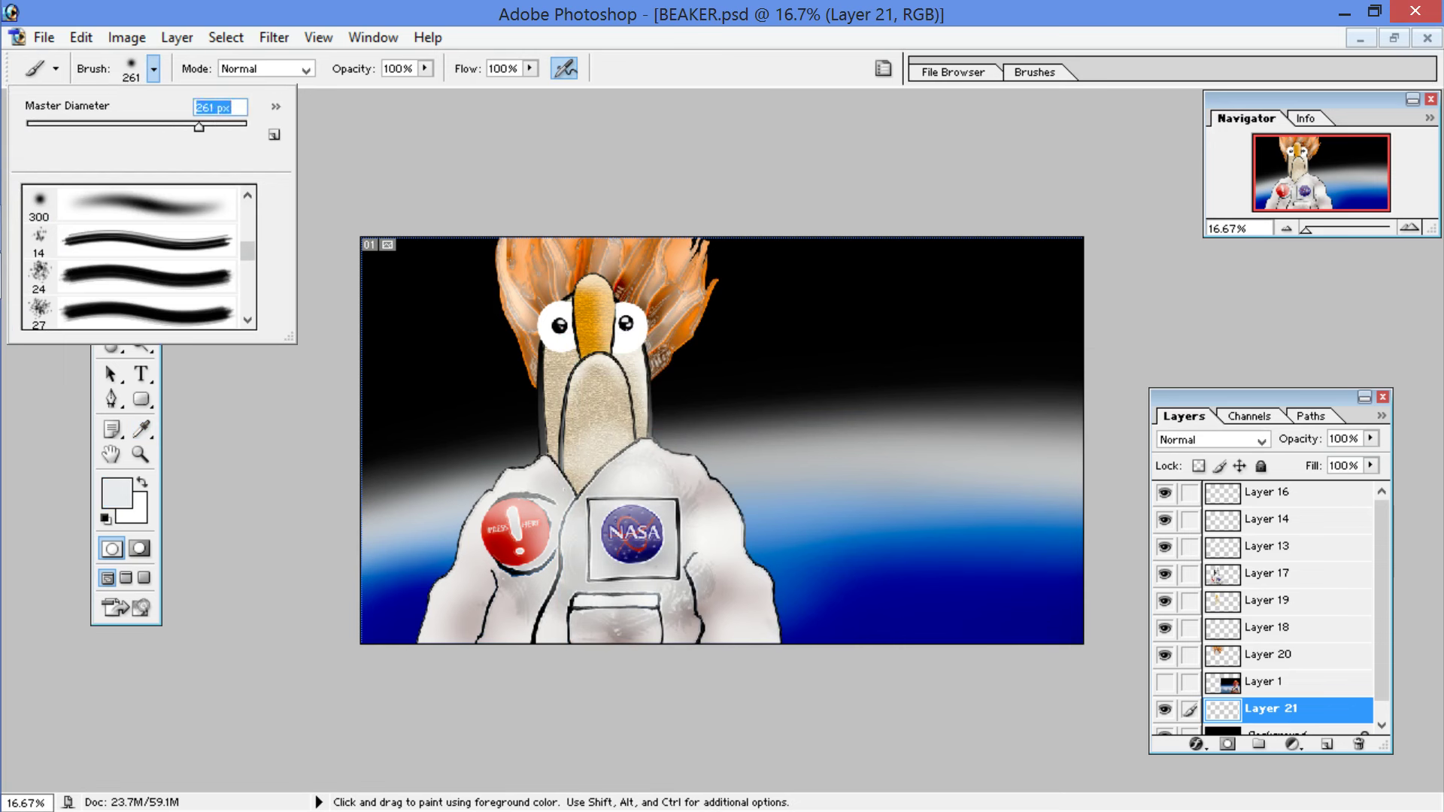
{"action": "key", "text": "Return"}
{"action": "left_click", "coordinate": [397, 573]}
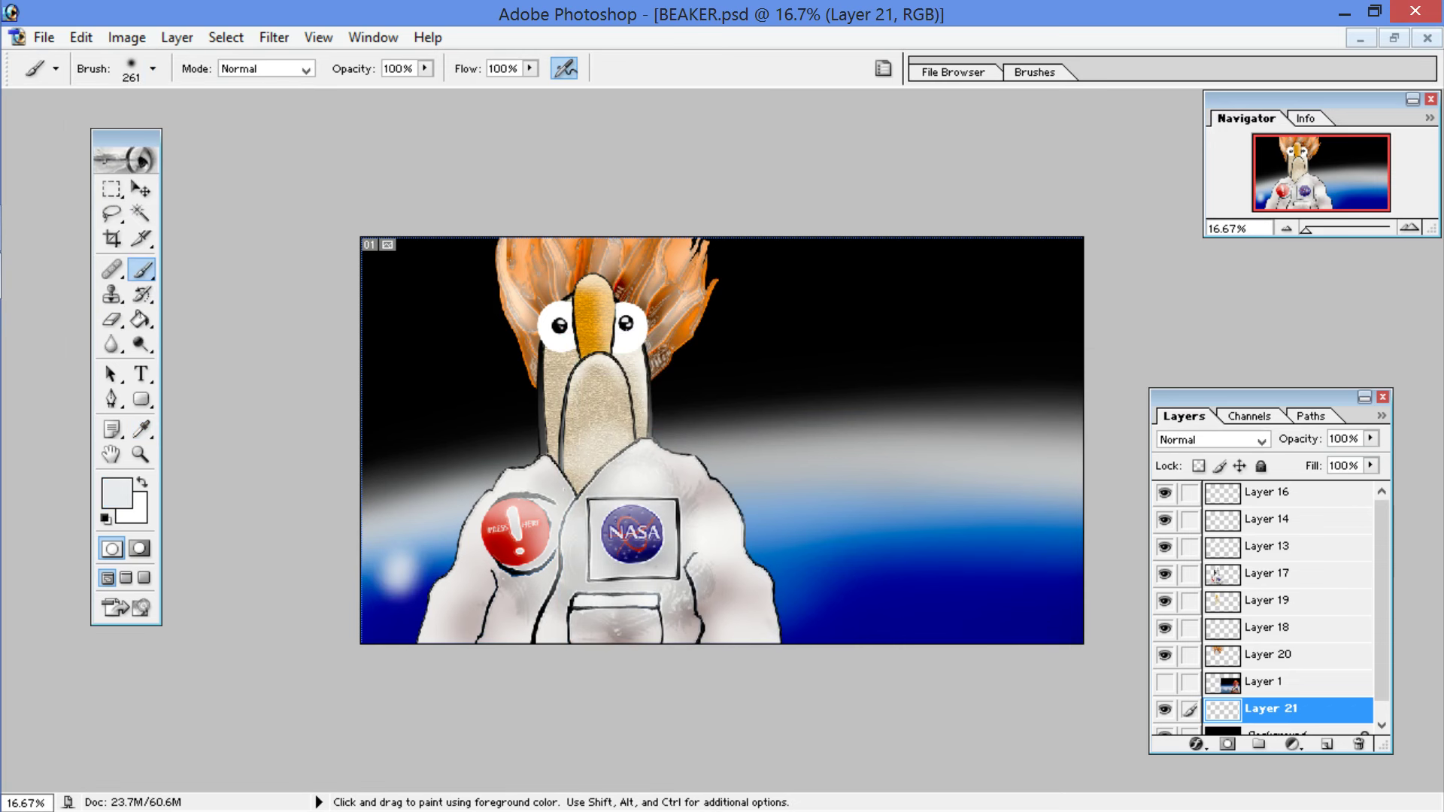
{"action": "left_click", "coordinate": [432, 570]}
{"action": "left_click", "coordinate": [410, 605]}
{"action": "left_click", "coordinate": [386, 617]}
{"action": "left_click_drag", "start_coordinate": [390, 603], "coordinate": [435, 594]}
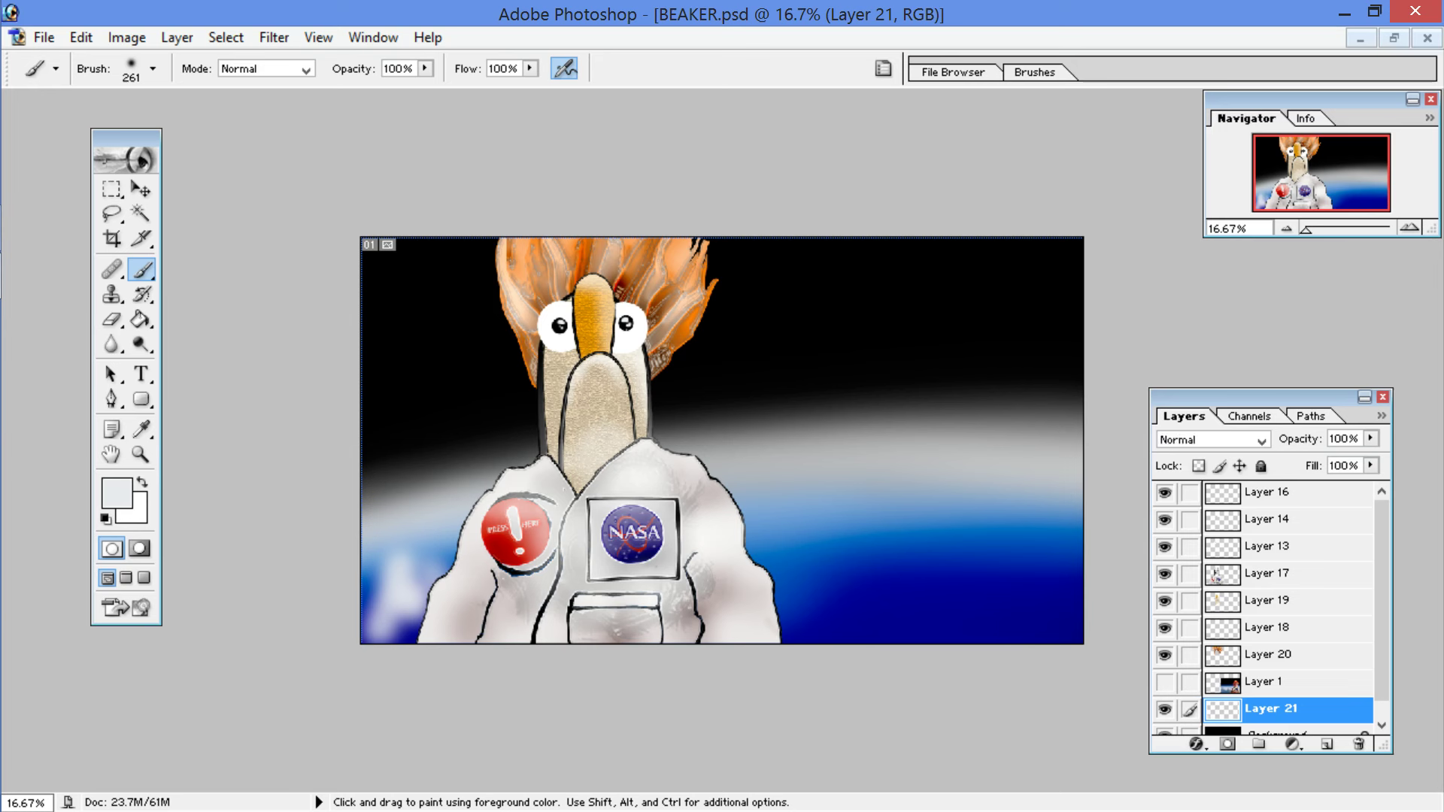
Step: Paint several soft cloud patches across the blue Earth right of the astronaut, including a faint one near the horizon
{"action": "mouse_move", "coordinate": [764, 535]}
{"action": "left_mouse_down"}
{"action": "mouse_move", "coordinate": [783, 533]}
{"action": "mouse_move", "coordinate": [796, 582]}
{"action": "mouse_move", "coordinate": [755, 513]}
{"action": "mouse_move", "coordinate": [819, 564]}
{"action": "left_mouse_up"}
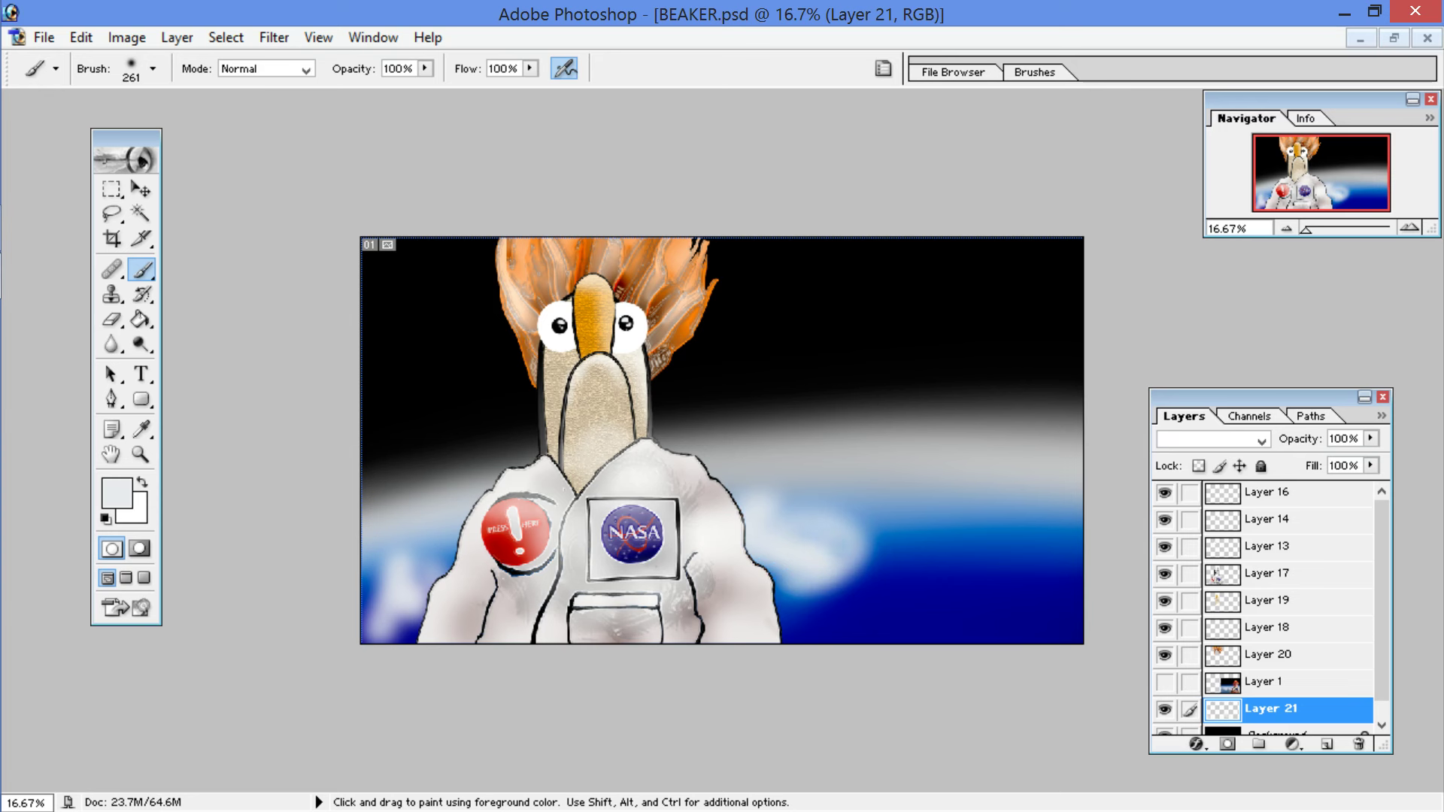
{"action": "left_click", "coordinate": [975, 524]}
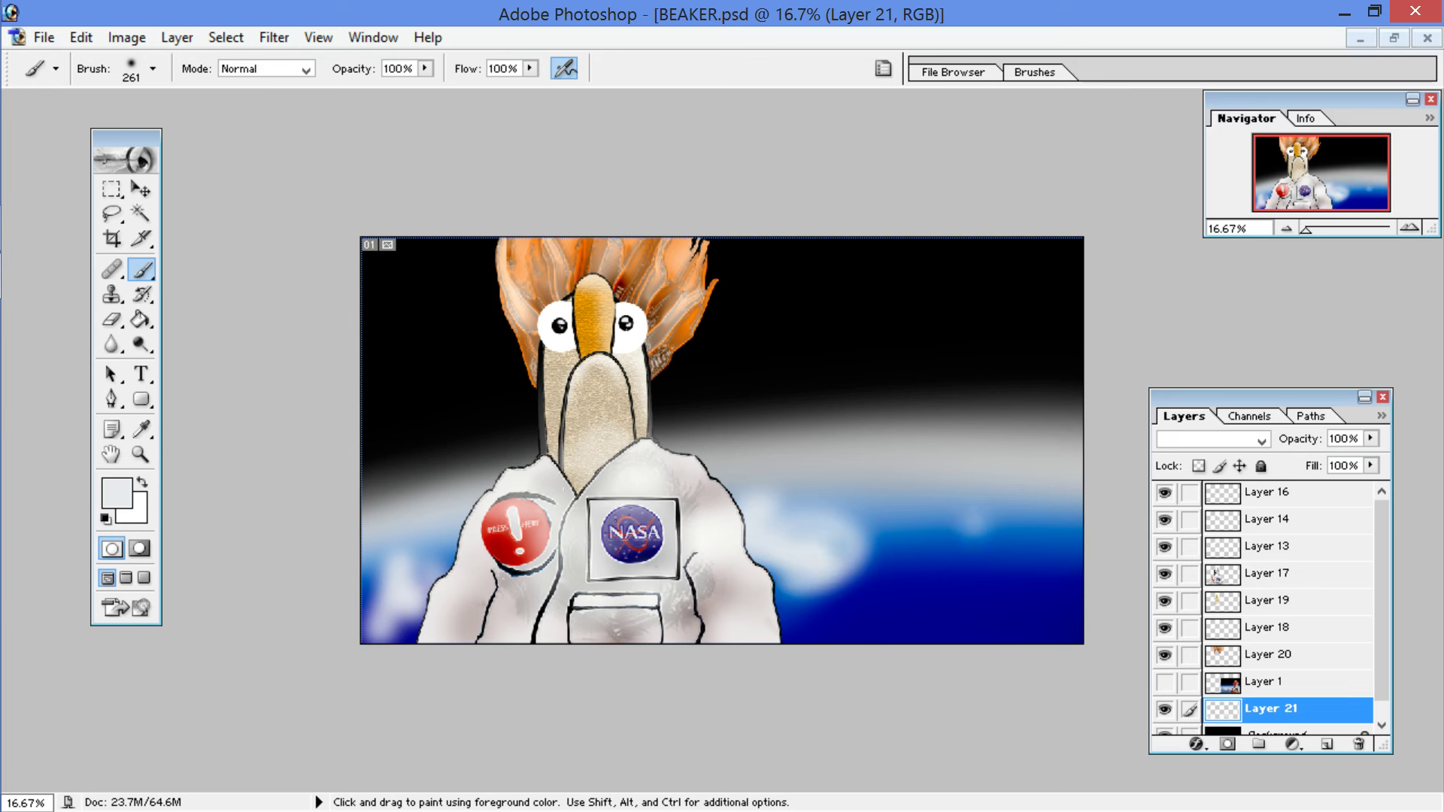
{"action": "left_click", "coordinate": [887, 611]}
{"action": "left_click", "coordinate": [834, 622]}
{"action": "mouse_move", "coordinate": [846, 613]}
{"action": "left_mouse_down"}
{"action": "mouse_move", "coordinate": [884, 608]}
{"action": "mouse_move", "coordinate": [981, 526]}
{"action": "left_mouse_up"}
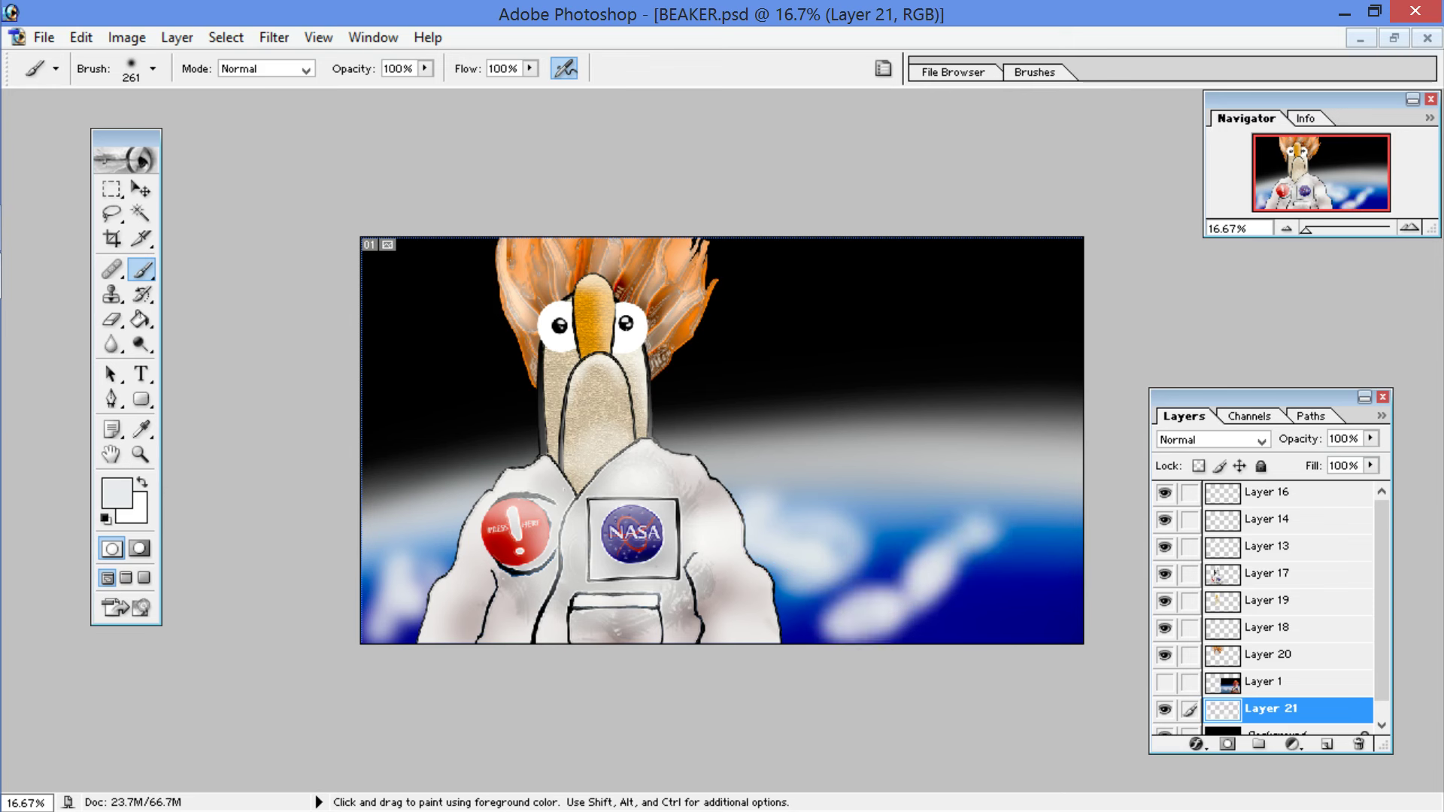
{"action": "left_click_drag", "start_coordinate": [929, 598], "coordinate": [957, 618]}
{"action": "mouse_move", "coordinate": [1045, 592]}
{"action": "left_mouse_down"}
{"action": "mouse_move", "coordinate": [1059, 588]}
{"action": "mouse_move", "coordinate": [1037, 600]}
{"action": "left_mouse_up"}
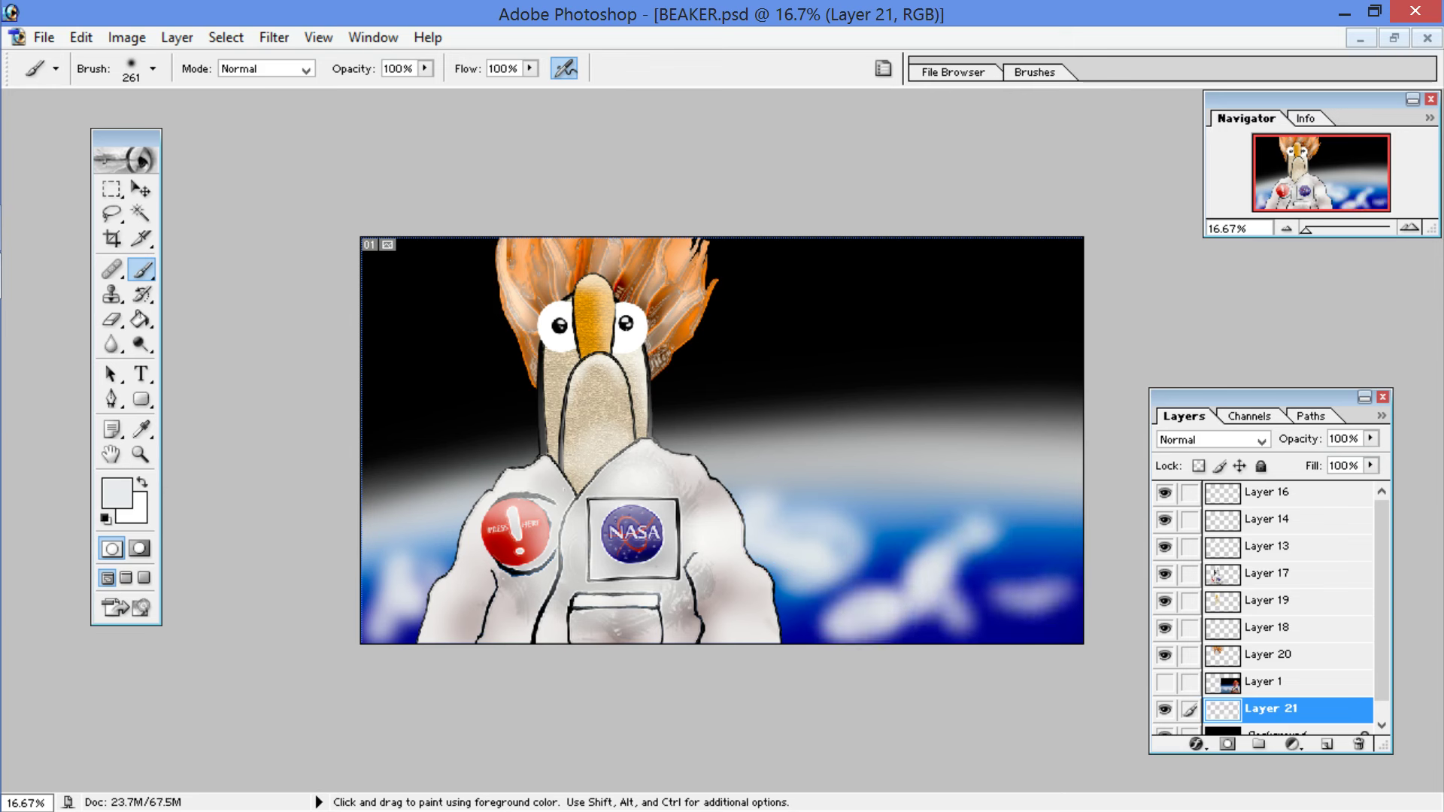
{"action": "left_click_drag", "start_coordinate": [932, 491], "coordinate": [974, 492]}
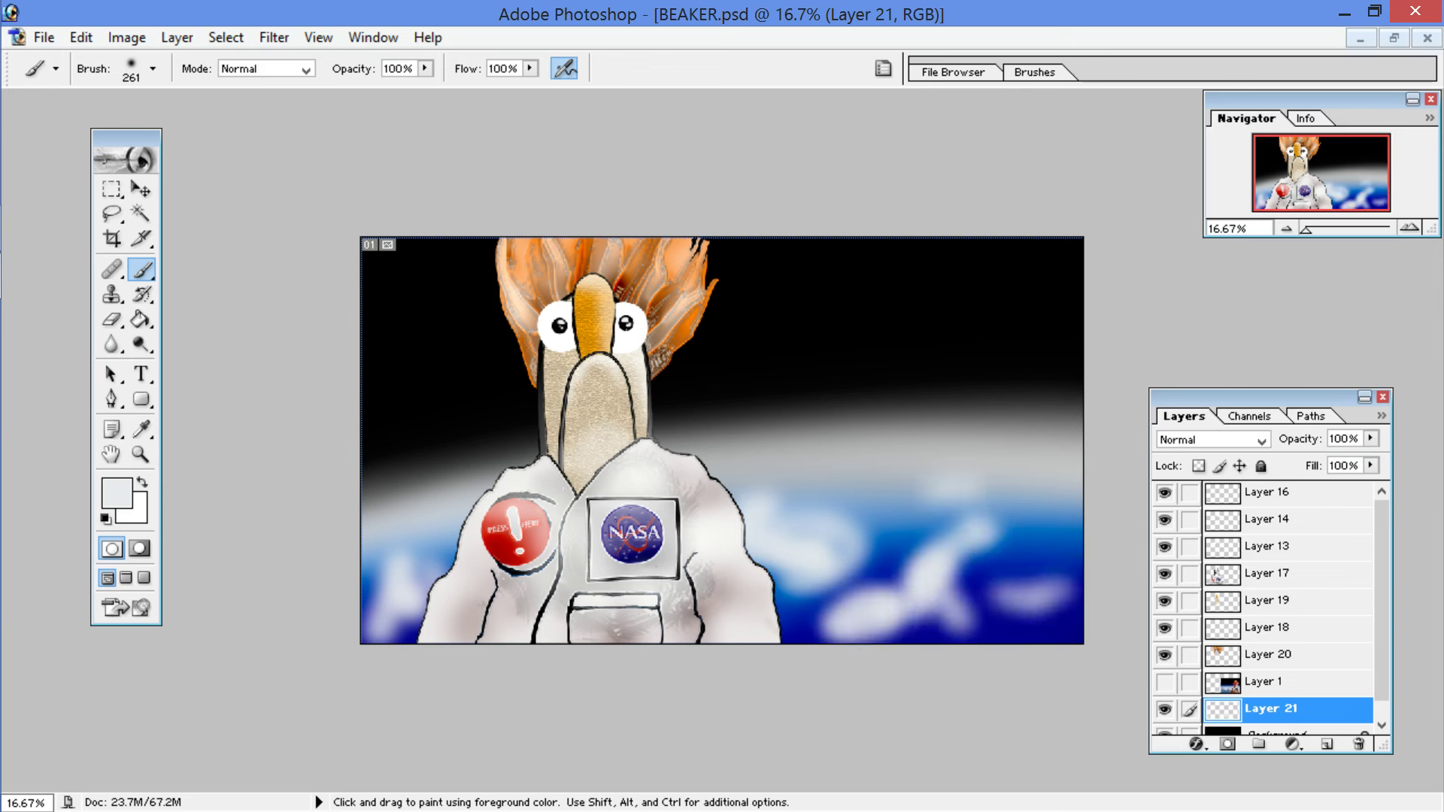
Step: Open Liquify on the cloud layer and start warping the clouds right of the astronaut with brush sizes 24 and 67
{"action": "left_click", "coordinate": [274, 37]}
{"action": "left_click", "coordinate": [323, 118]}
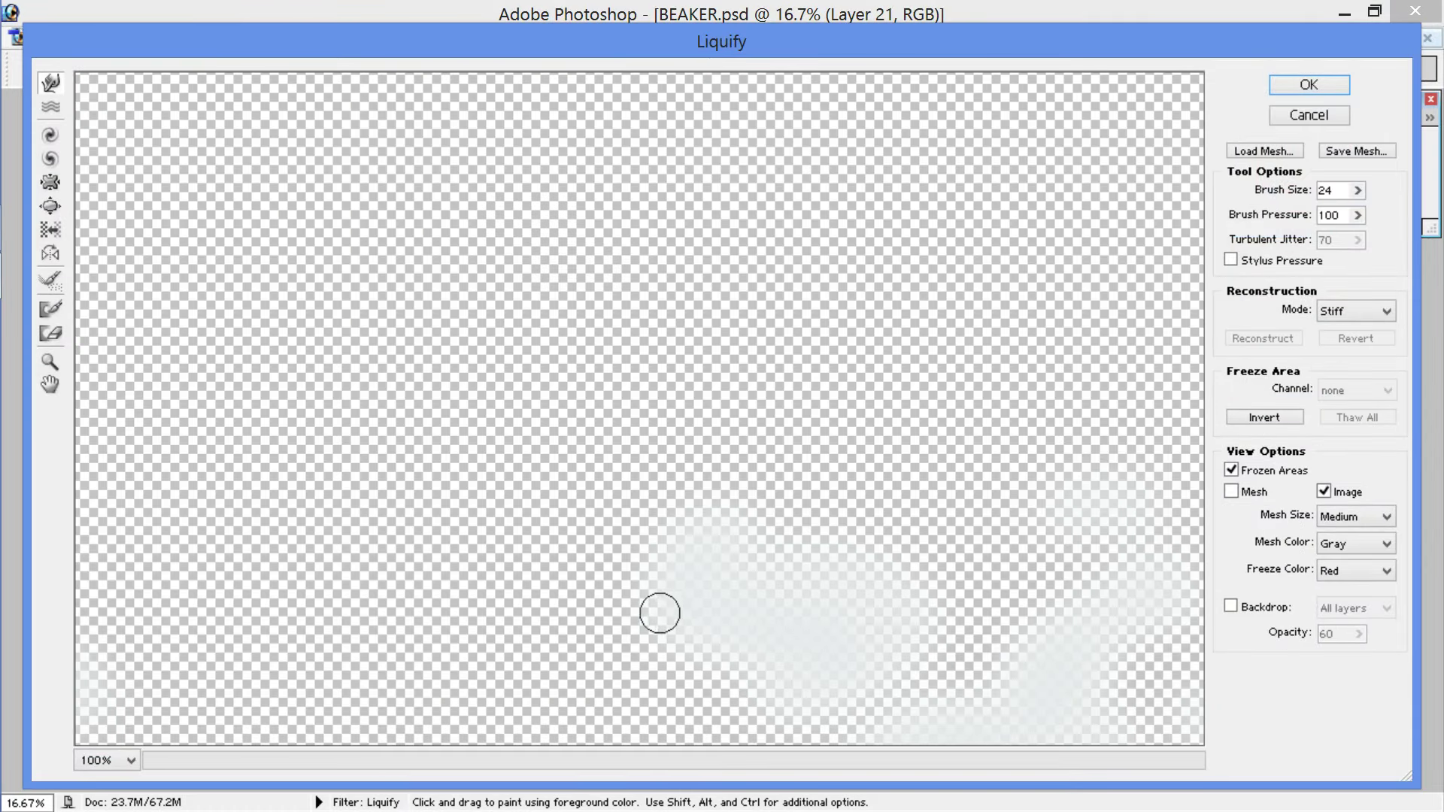
{"action": "key", "text": "ctrl+minus"}
{"action": "key", "text": "ctrl+minus"}
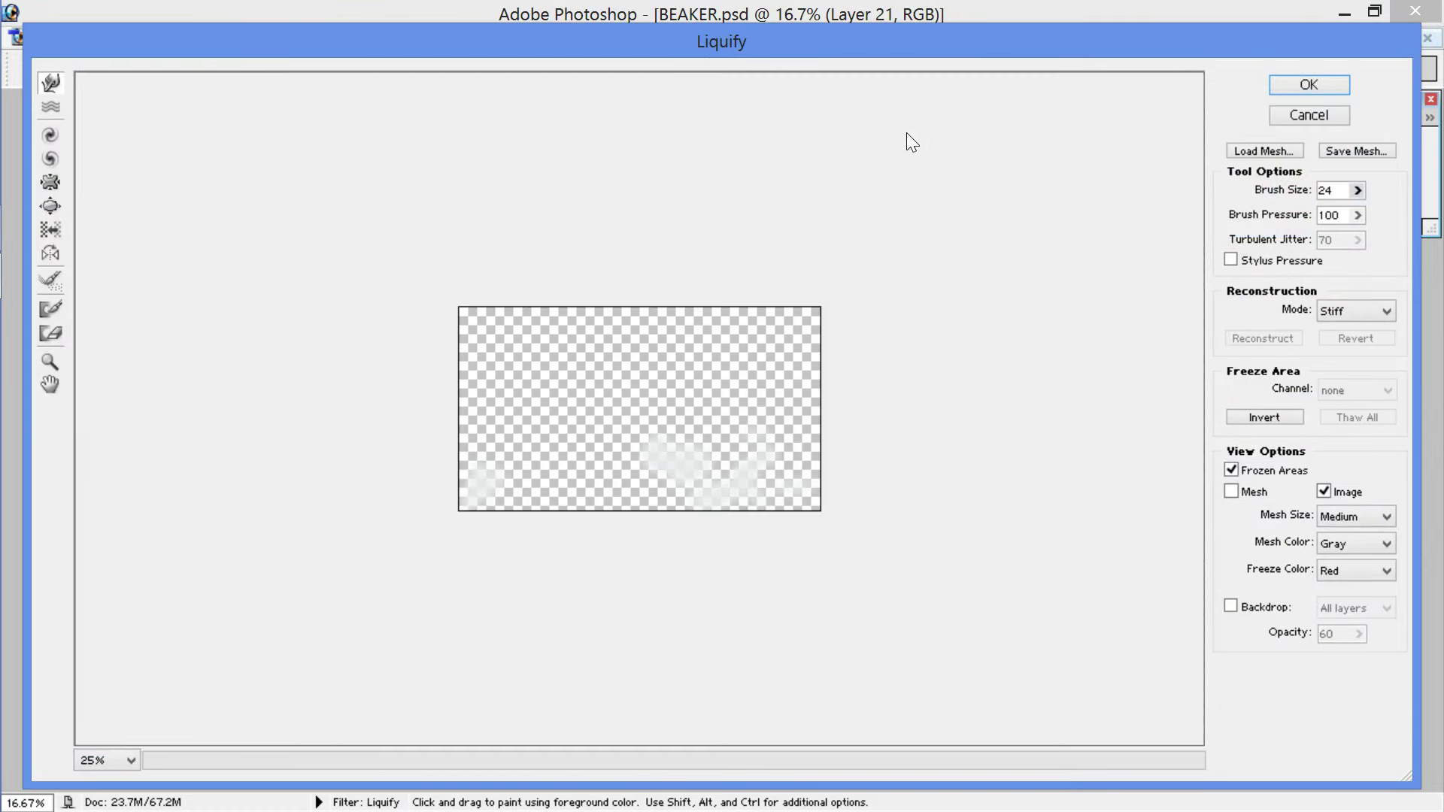
{"action": "left_click_drag", "start_coordinate": [686, 484], "coordinate": [721, 448]}
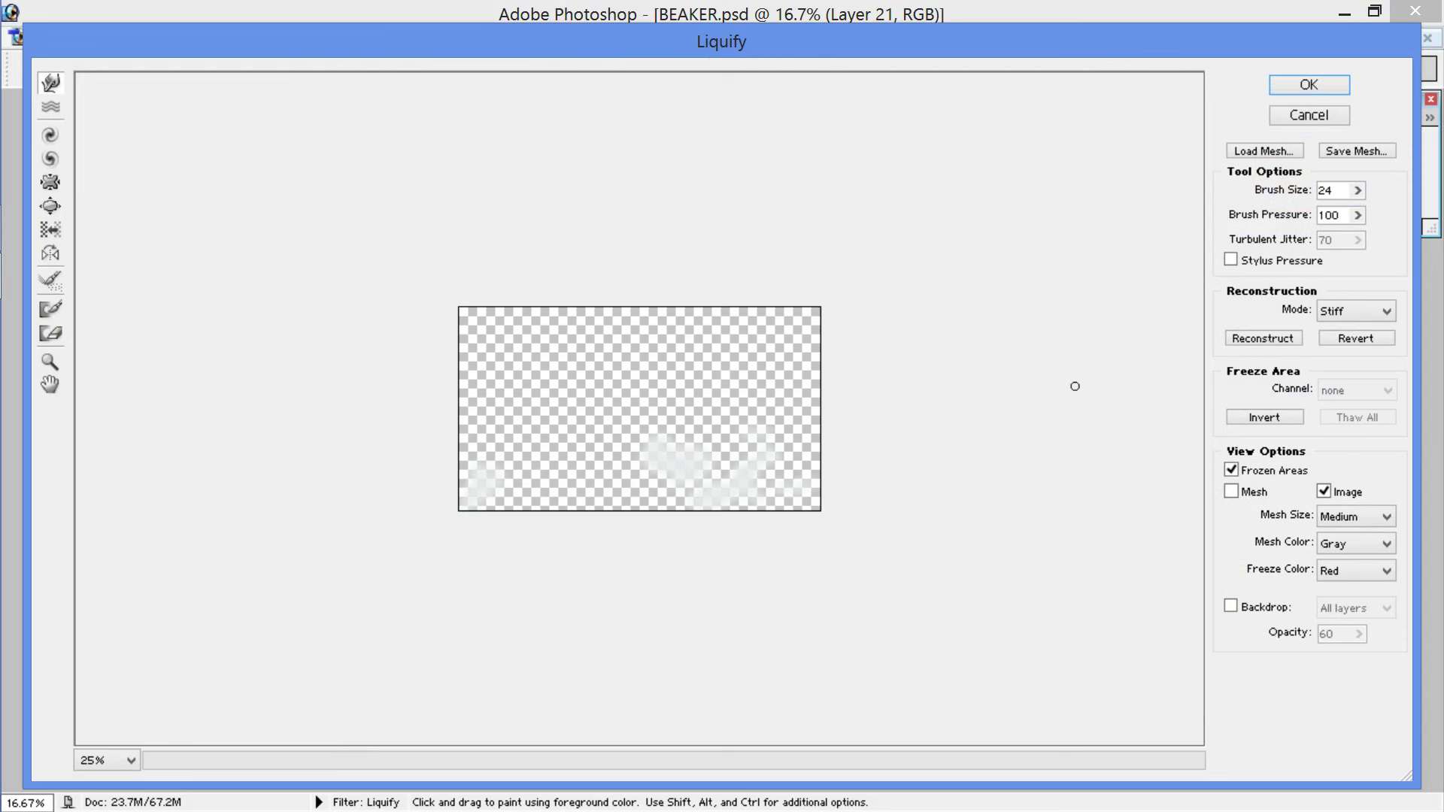
{"action": "left_click", "coordinate": [1356, 190]}
{"action": "left_click", "coordinate": [1300, 211]}
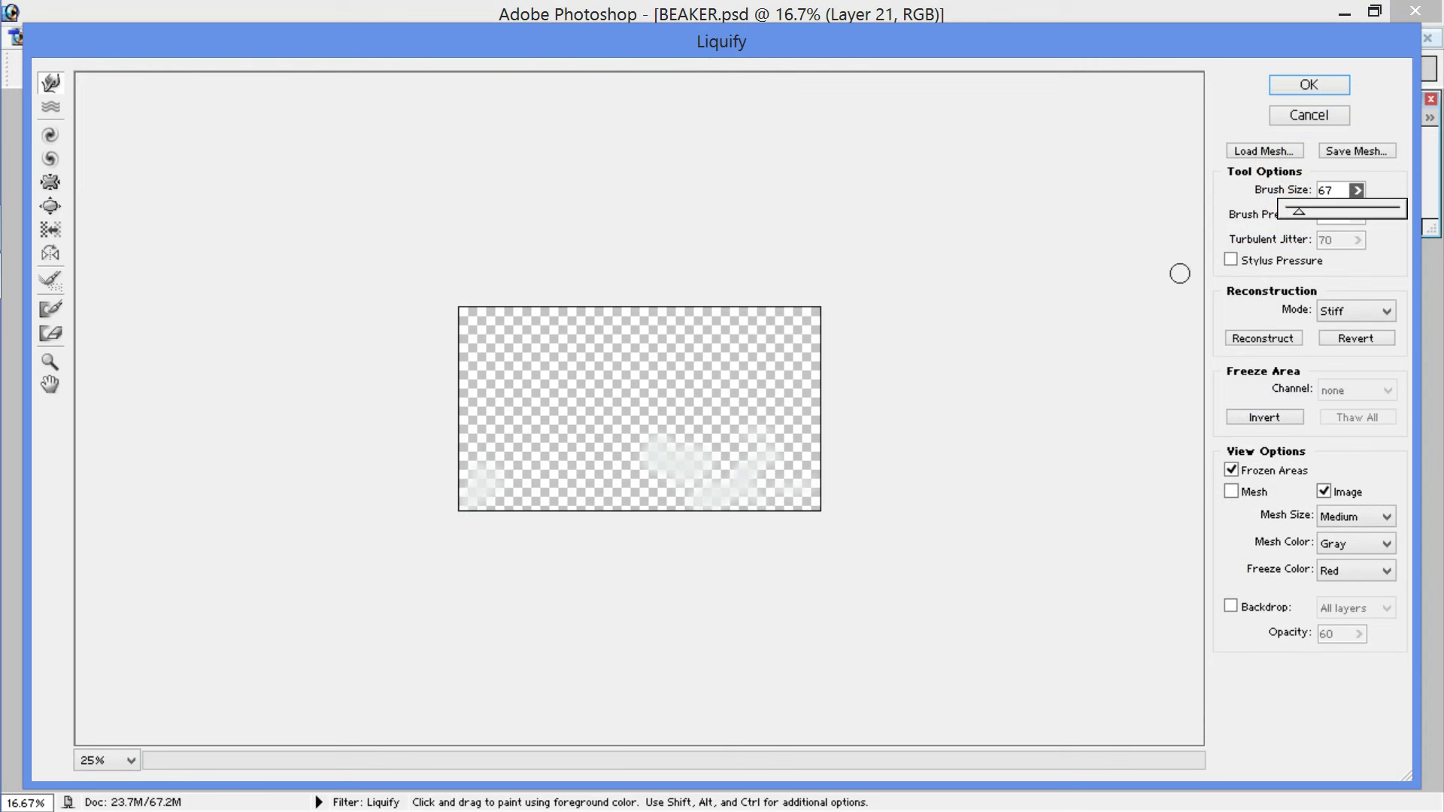
{"action": "left_click", "coordinate": [696, 477]}
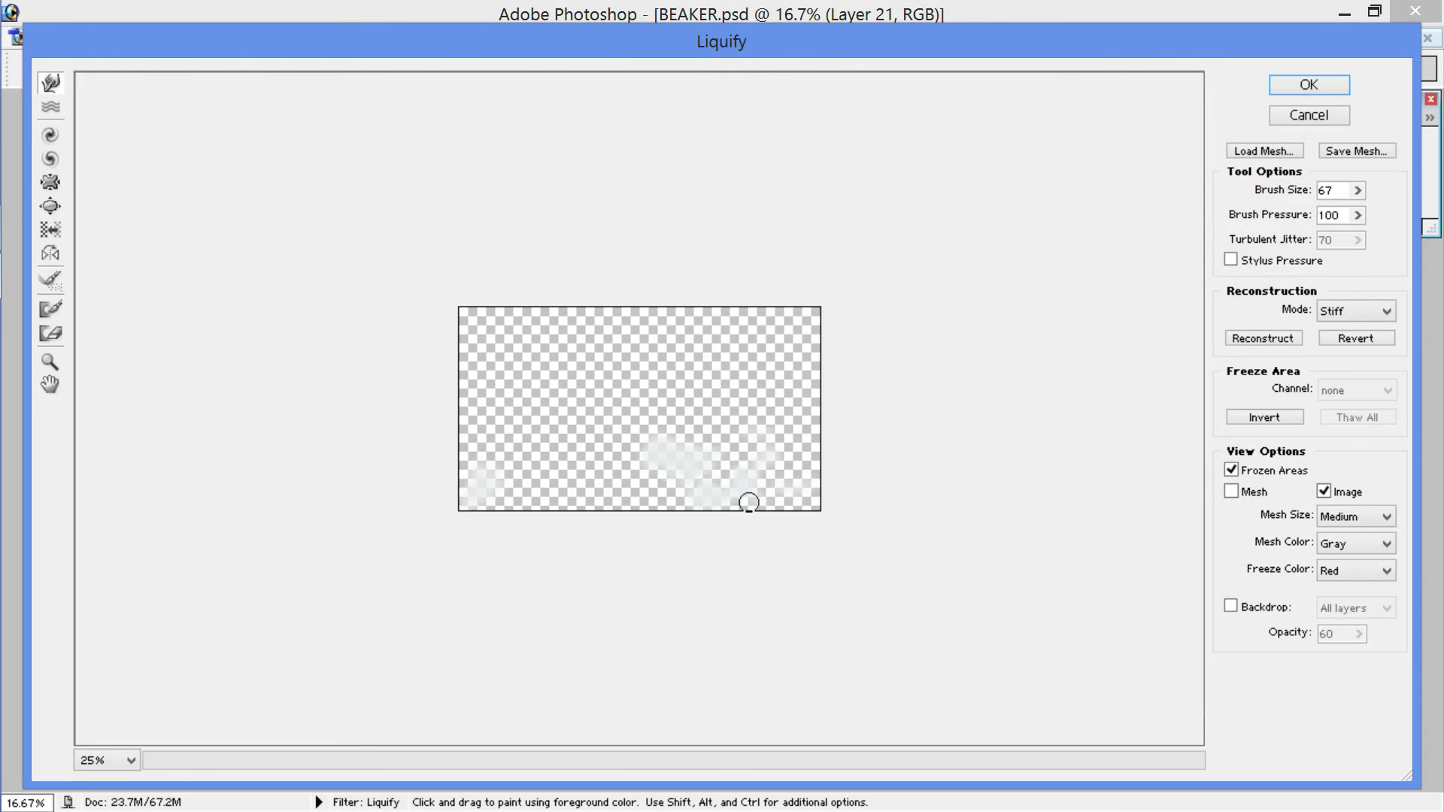
Step: Raise the Liquify brush size to 115, smear the clouds into wispy swirls, and apply the distortion
{"action": "left_click", "coordinate": [1357, 191]}
{"action": "left_click", "coordinate": [1309, 211]}
{"action": "mouse_move", "coordinate": [686, 485]}
{"action": "left_mouse_down"}
{"action": "mouse_move", "coordinate": [788, 437]}
{"action": "mouse_move", "coordinate": [767, 480]}
{"action": "mouse_move", "coordinate": [647, 485]}
{"action": "mouse_move", "coordinate": [797, 440]}
{"action": "mouse_move", "coordinate": [698, 498]}
{"action": "left_mouse_up"}
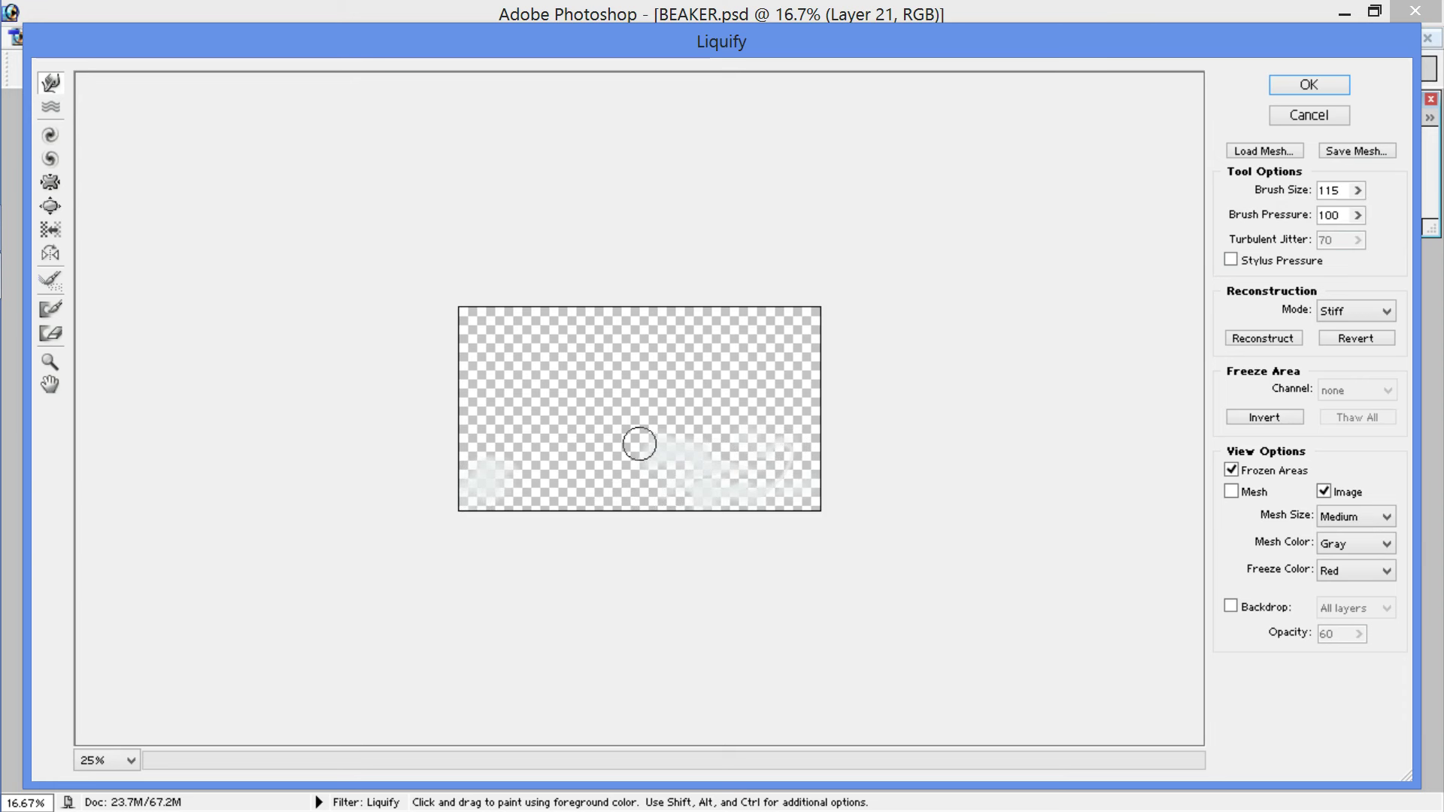
{"action": "key", "text": "Return"}
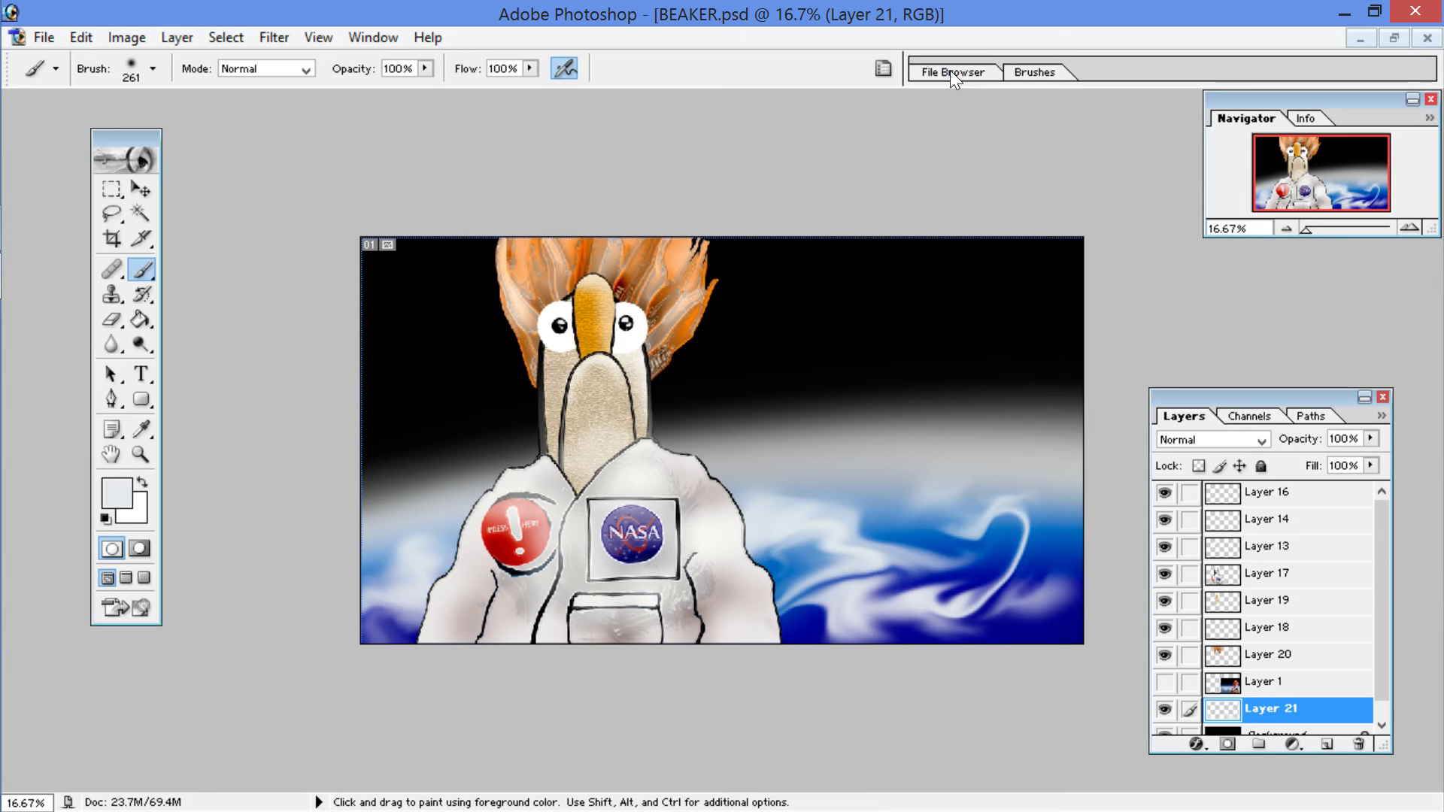
Step: Run Liquify again with brush size 115 to pull the large cloud loop into thin streaks reaching the canvas's right edge
{"action": "left_click", "coordinate": [276, 37]}
{"action": "left_click", "coordinate": [302, 120]}
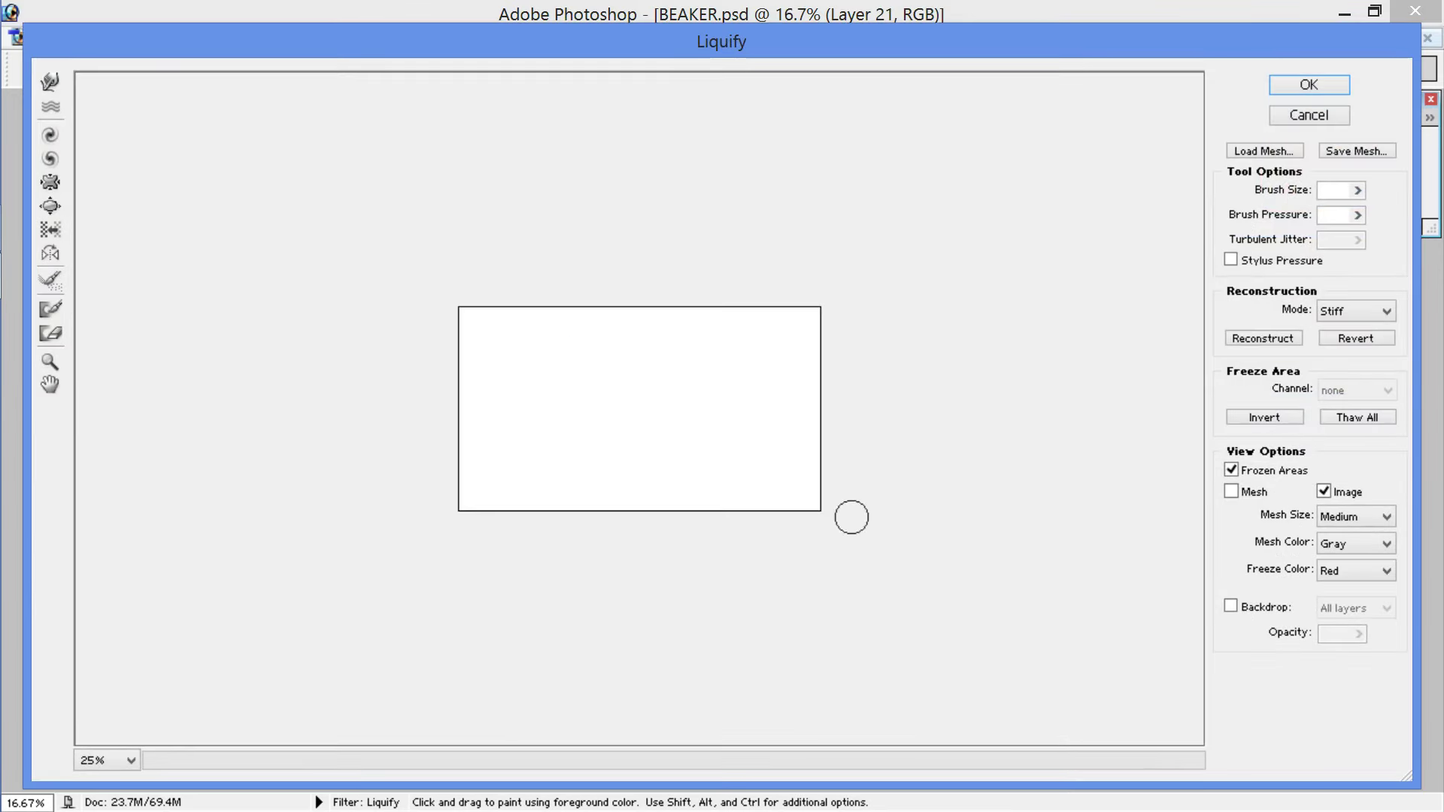
{"action": "left_click_drag", "start_coordinate": [761, 458], "coordinate": [845, 476]}
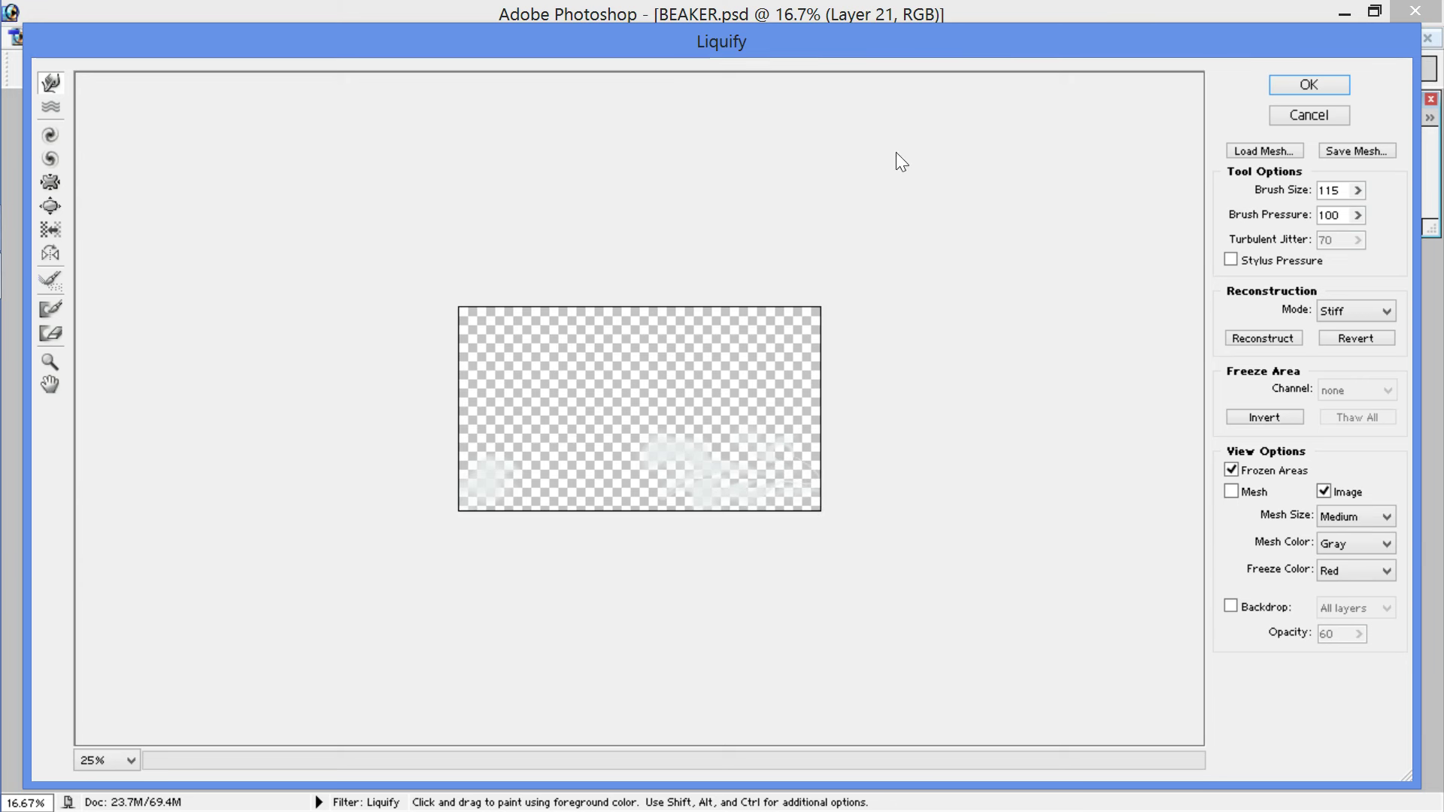
{"action": "key", "text": "Return"}
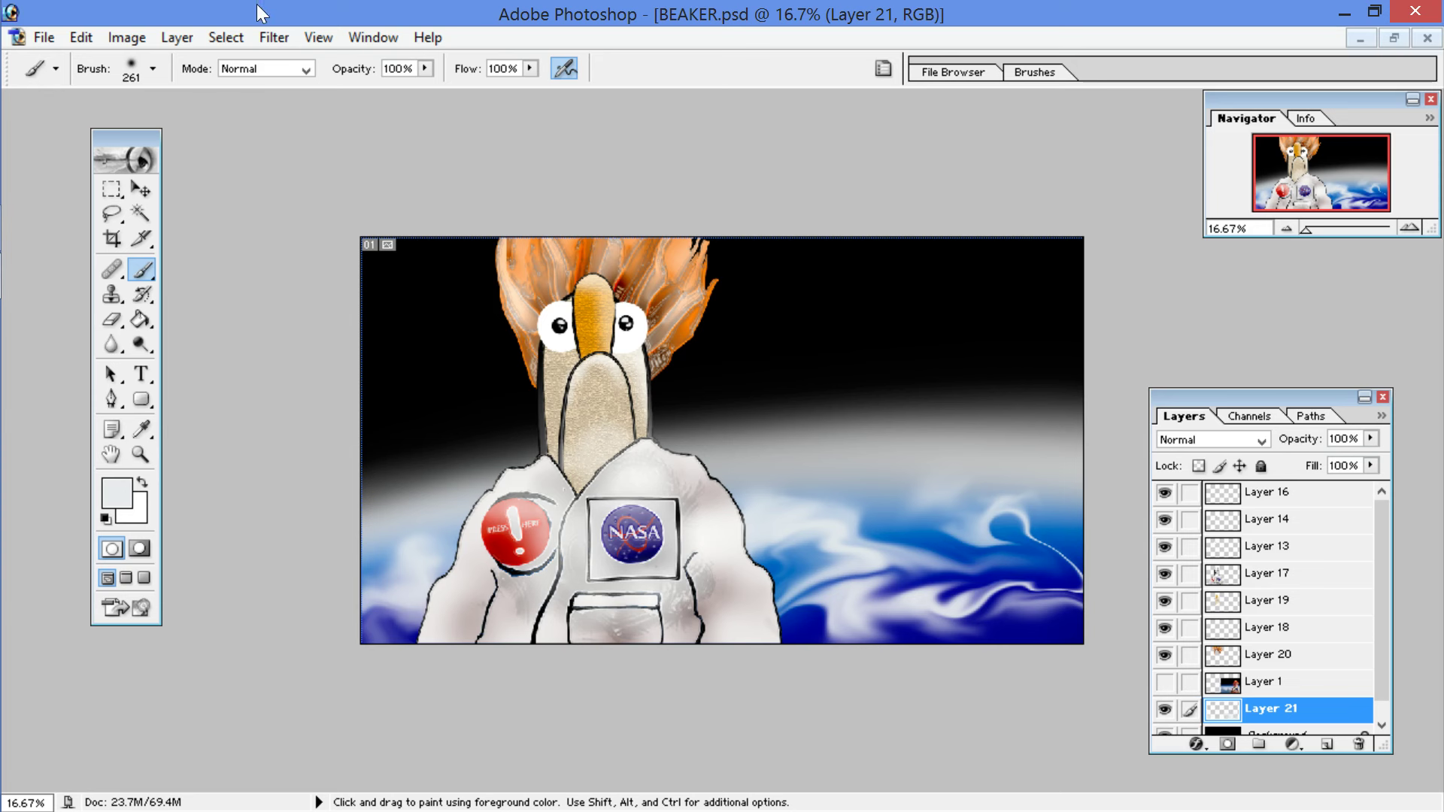
Step: Run Liquify once more to reshape the small cloud curl near the canvas's right edge, and apply it
{"action": "left_click", "coordinate": [273, 39]}
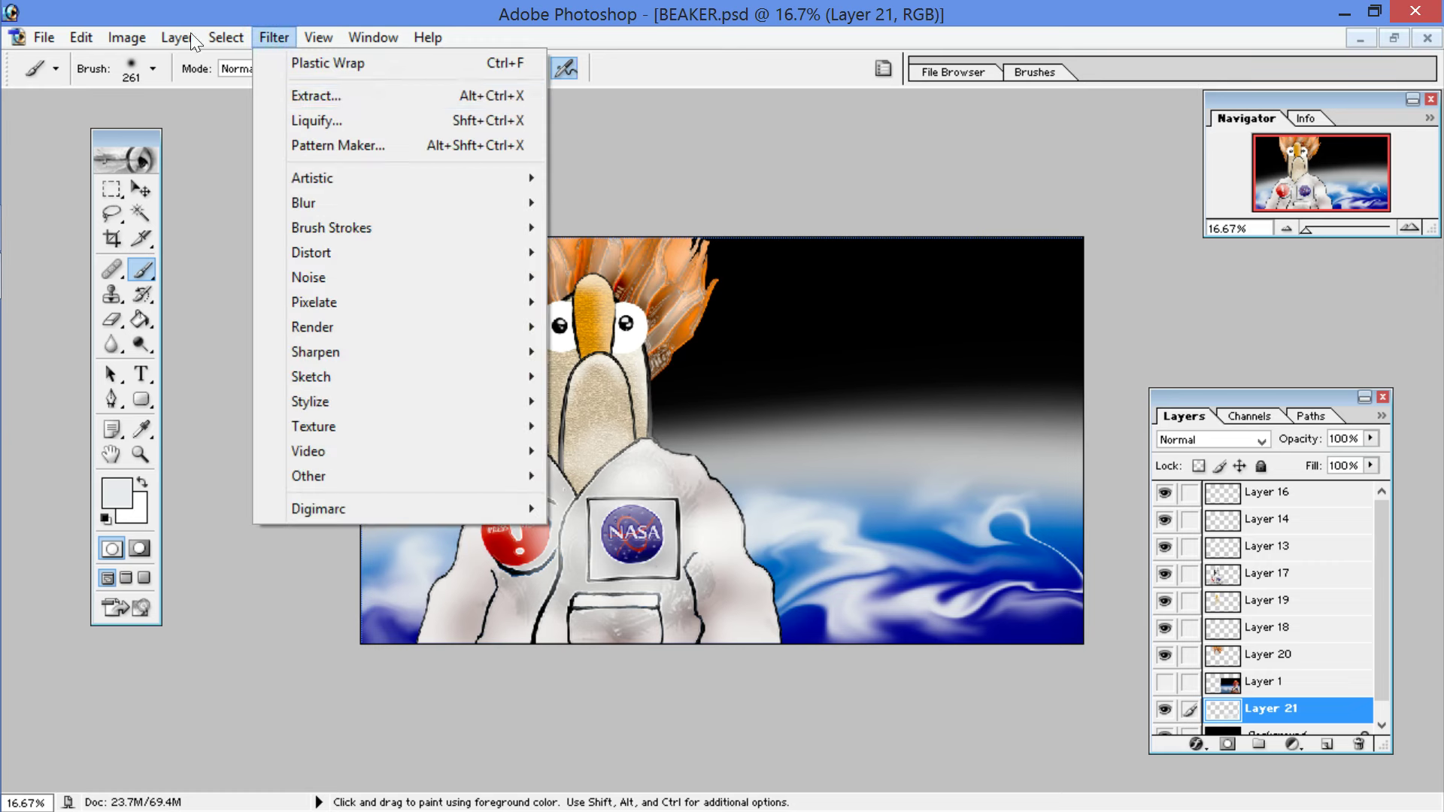
{"action": "left_click", "coordinate": [325, 119]}
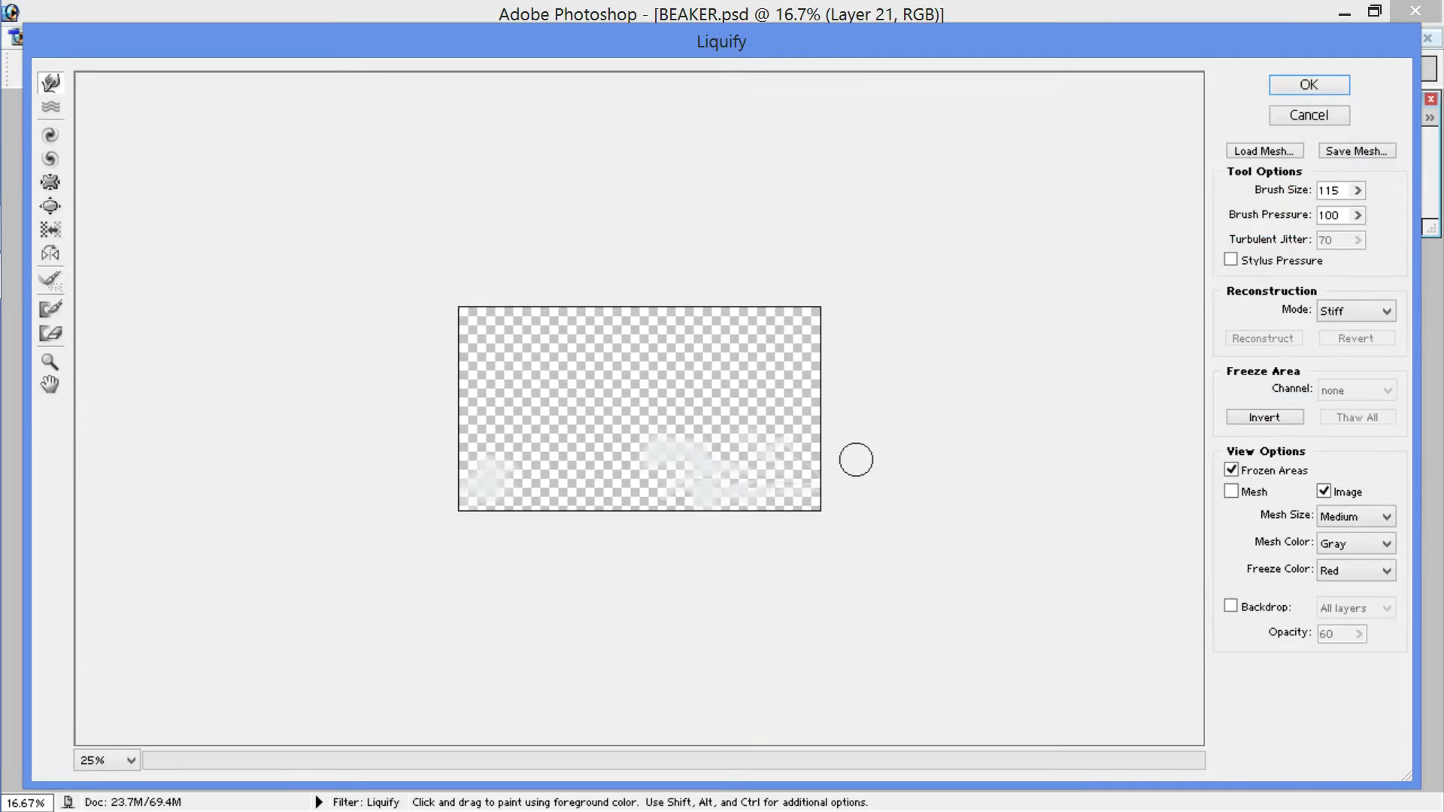
{"action": "left_click_drag", "start_coordinate": [769, 452], "coordinate": [823, 480]}
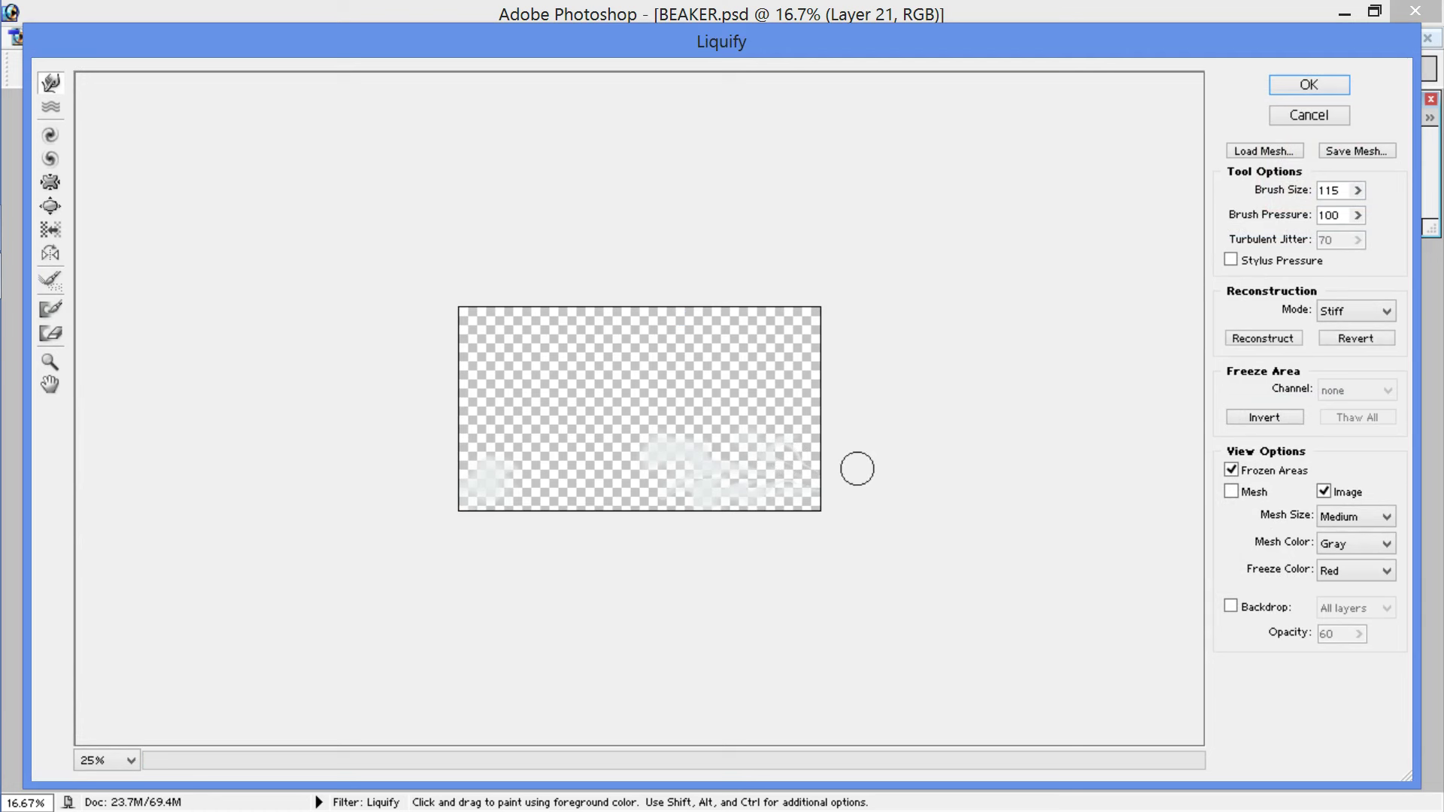
{"action": "key", "text": "Return"}
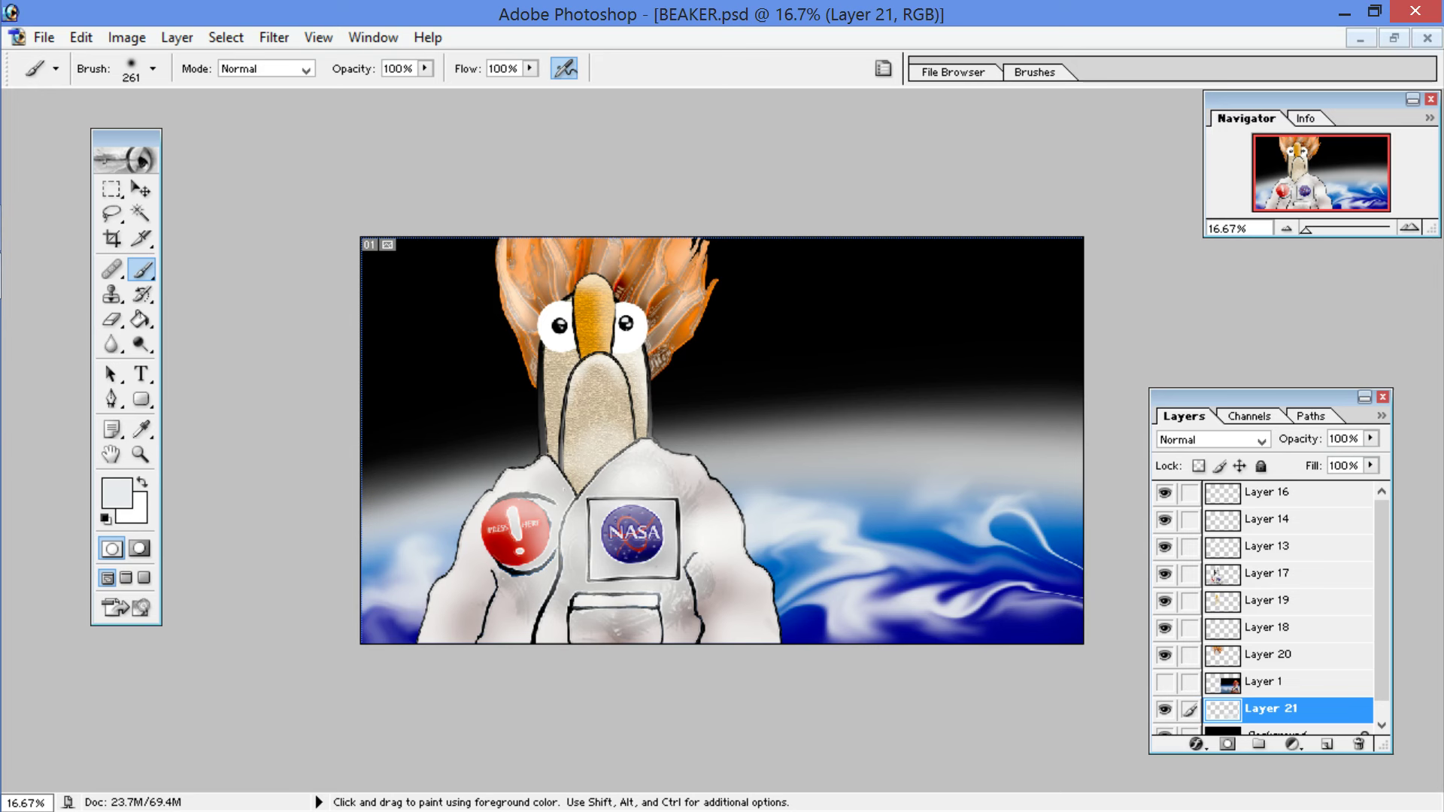
Step: Change the foreground color to pure white
{"action": "left_click", "coordinate": [141, 346]}
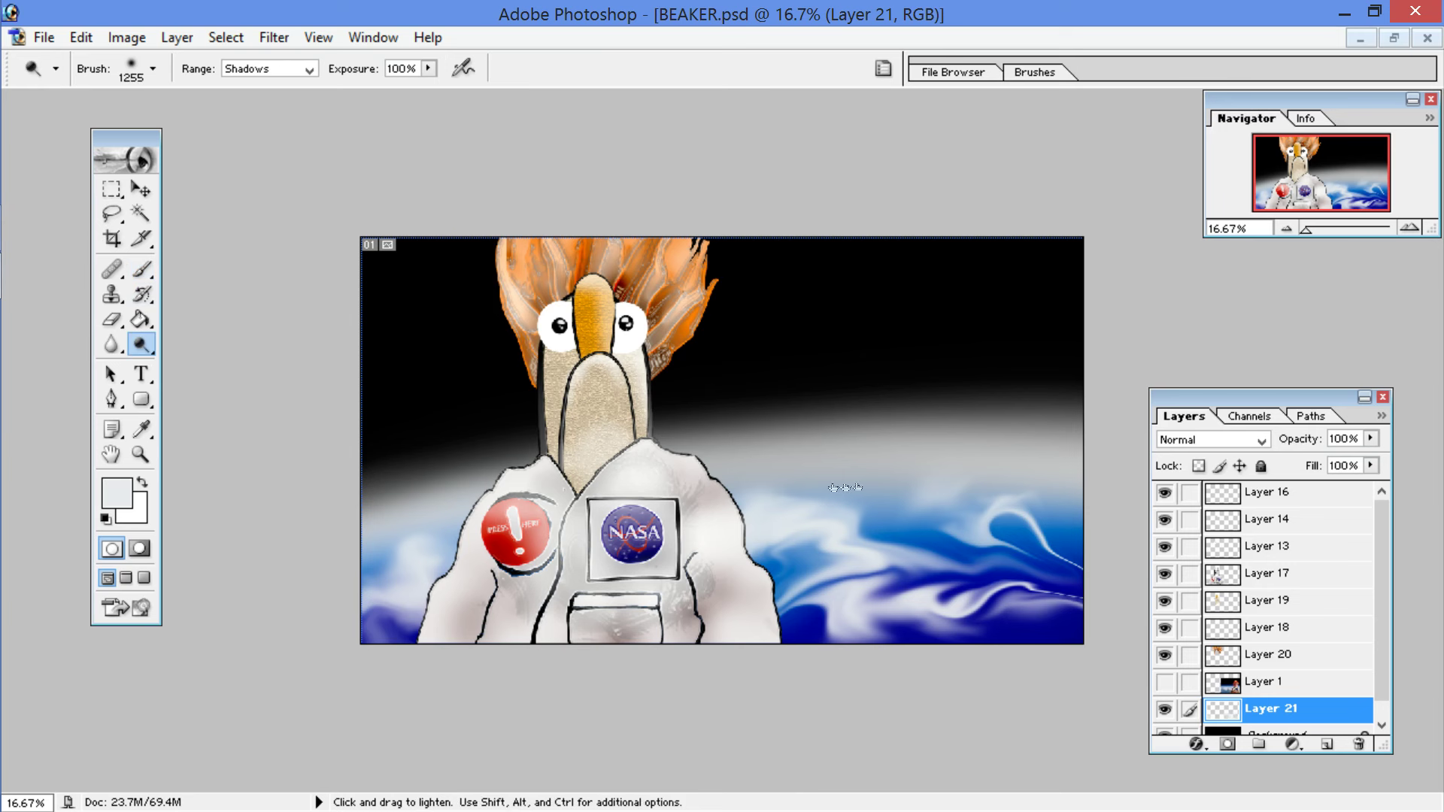
{"action": "scroll", "coordinate": [919, 385], "scroll_direction": "down", "scroll_amount": 1}
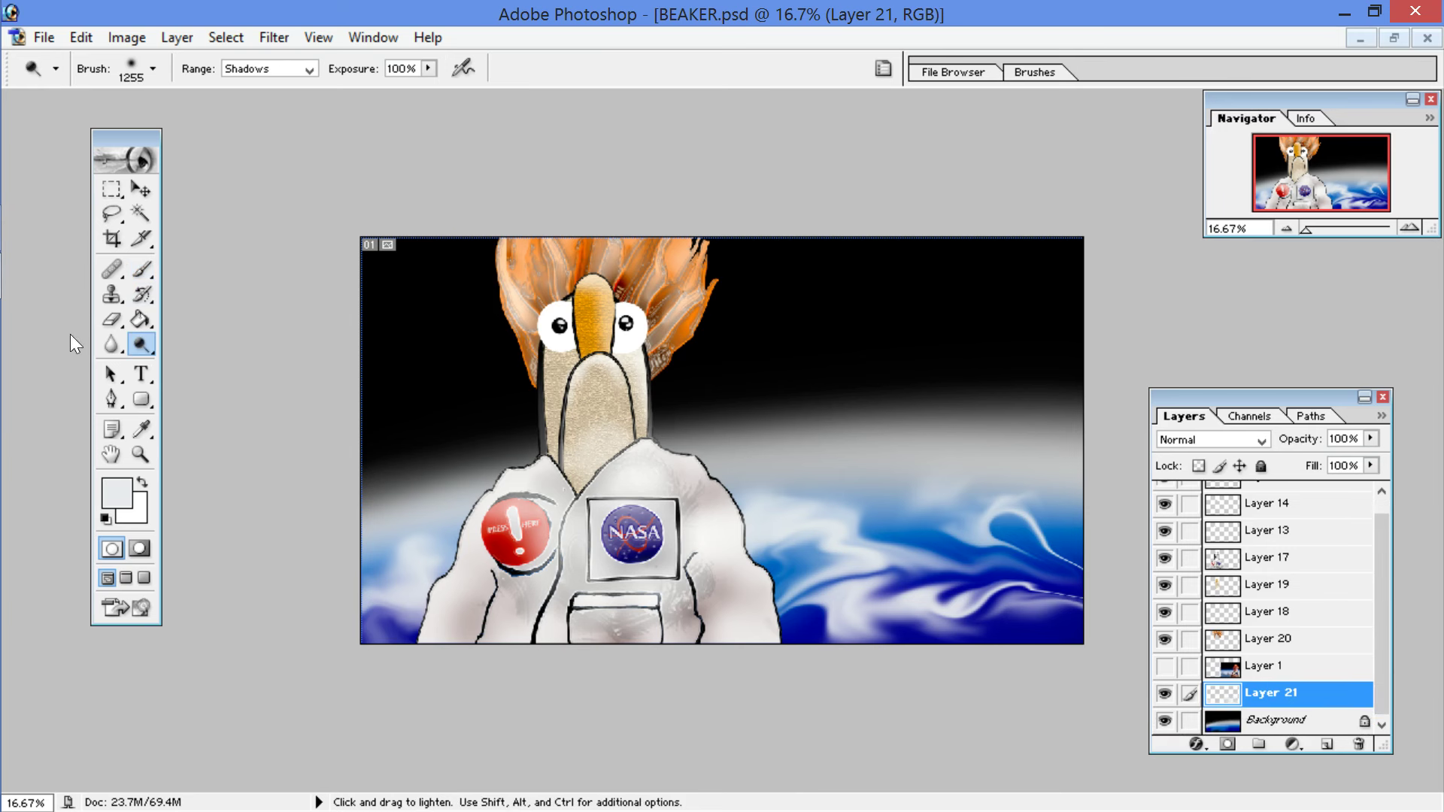
{"action": "left_click", "coordinate": [115, 492]}
{"action": "left_click_drag", "start_coordinate": [584, 421], "coordinate": [578, 399]}
{"action": "left_click", "coordinate": [1066, 385]}
{"action": "key", "text": "o"}
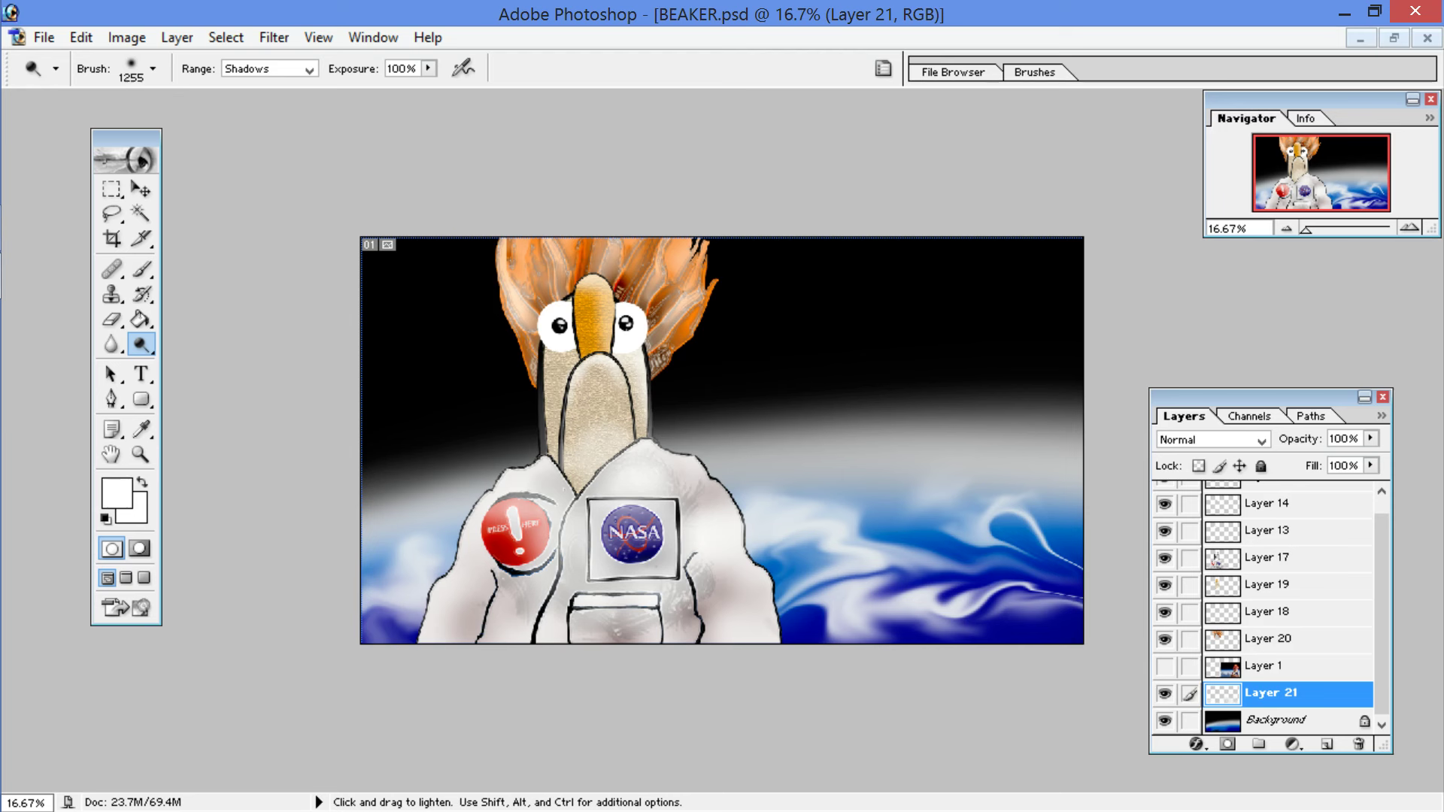
Step: Toggle the cloud layer off and on, and brush a white 261 px band along the curved horizon edge behind the astronaut
{"action": "left_click", "coordinate": [1164, 693]}
{"action": "left_click", "coordinate": [1164, 692]}
{"action": "key", "text": "b"}
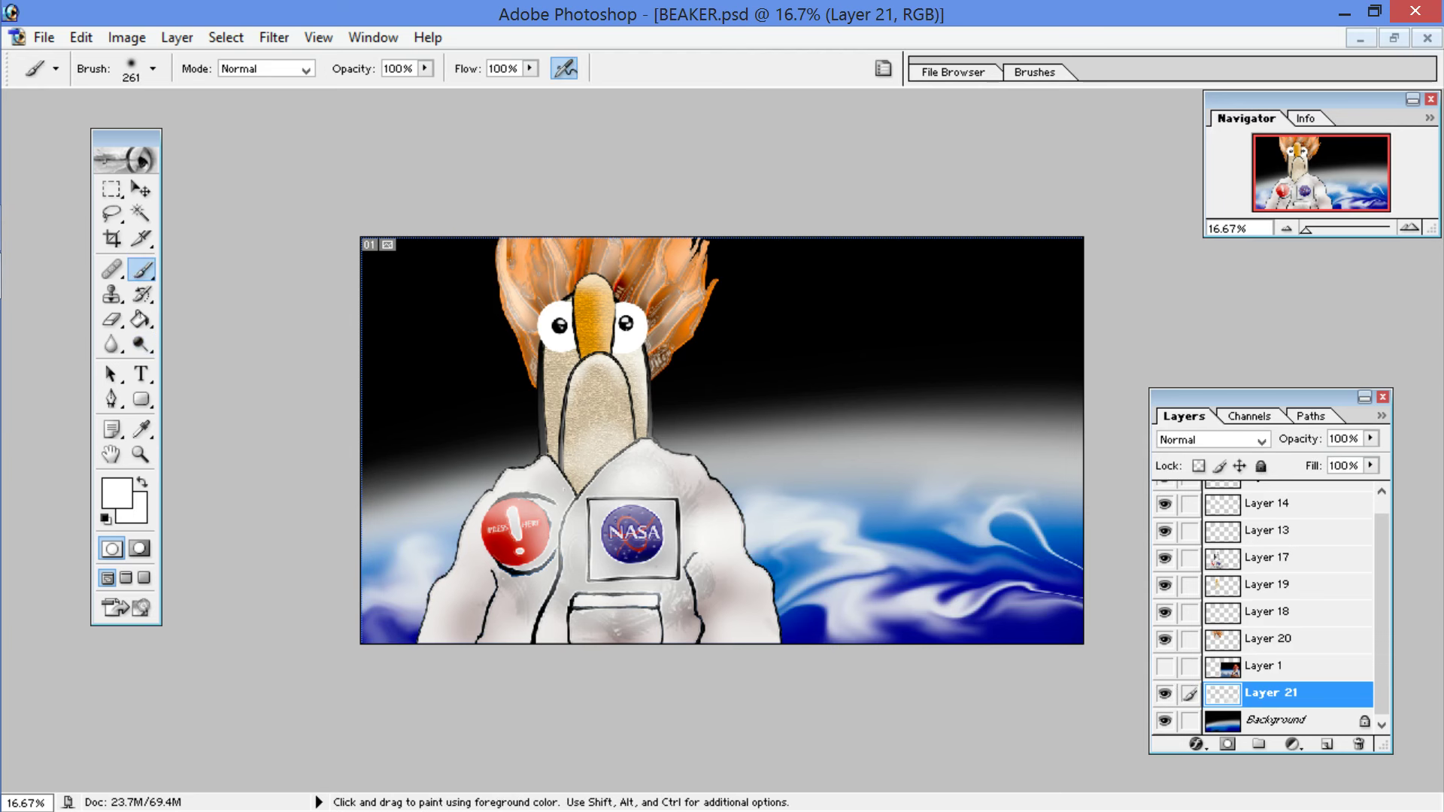
{"action": "left_click_drag", "start_coordinate": [369, 482], "coordinate": [1075, 421]}
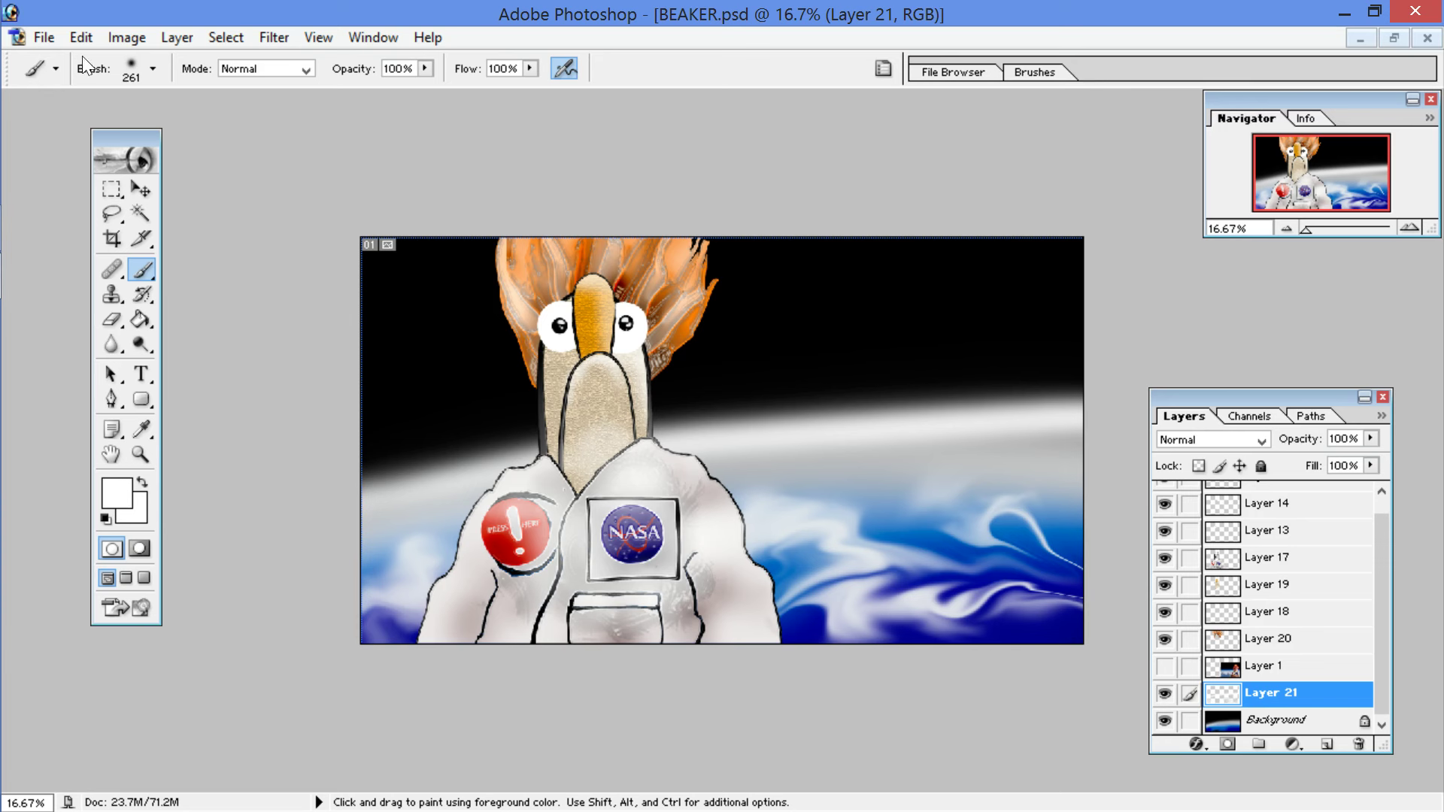
Step: Enlarge the brush to 445 px and paint a wider white glow beneath the horizon edge
{"action": "left_click", "coordinate": [152, 68]}
{"action": "left_click_drag", "start_coordinate": [211, 127], "coordinate": [219, 127]}
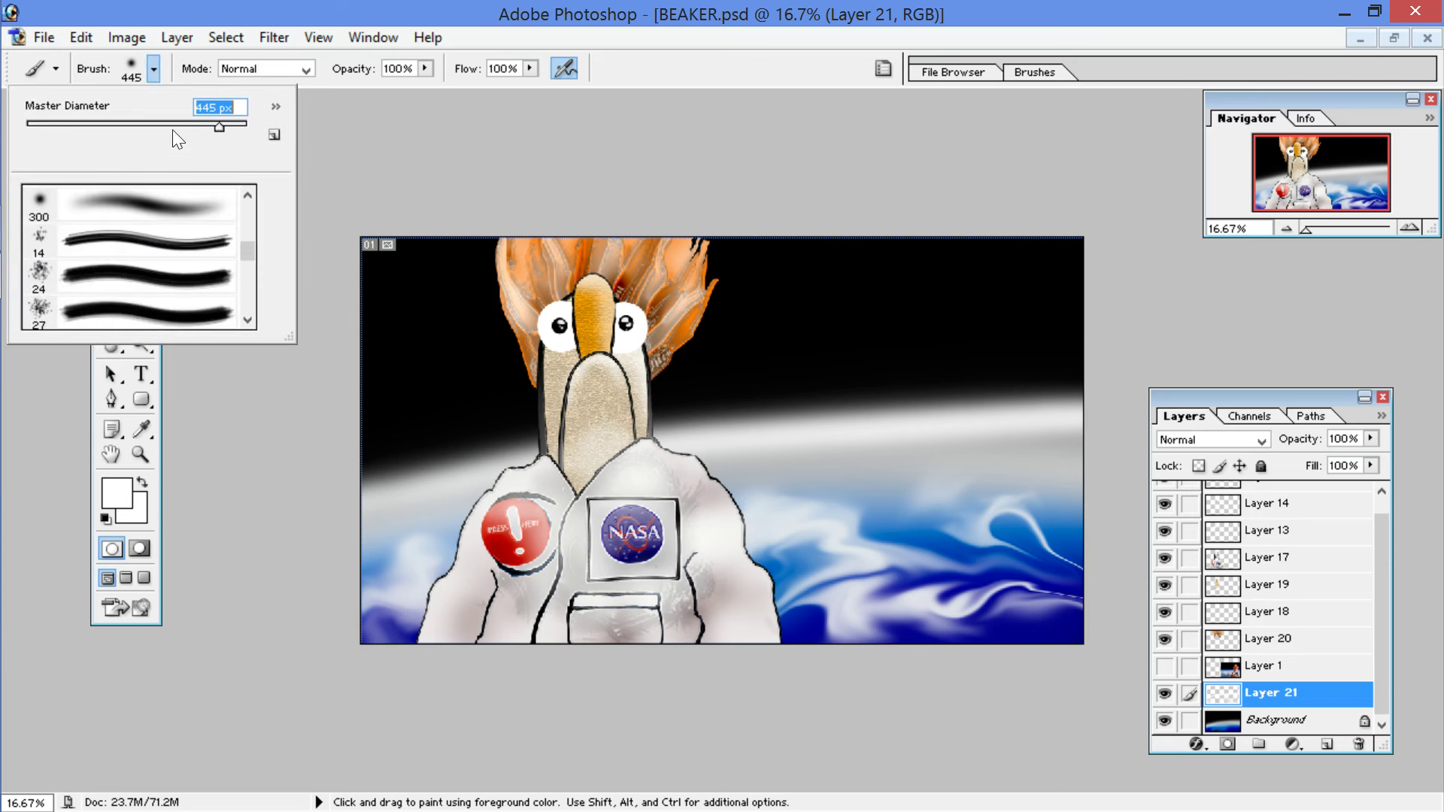
{"action": "key", "text": "Return"}
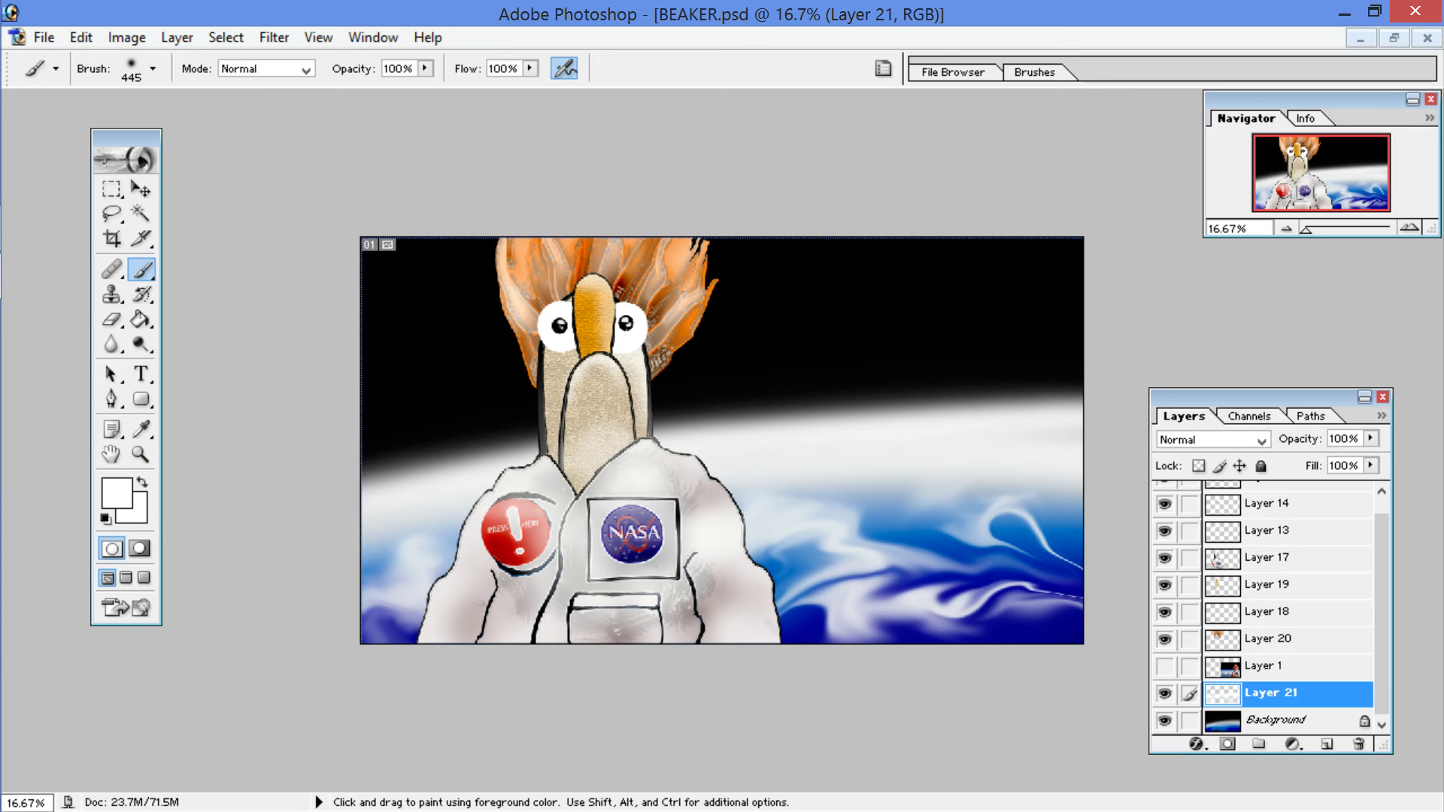
Step: Dot small white stars across the black sky on the Background layer, using the 42 px preset brush reduced to 9 px
{"action": "key", "text": "alt+bracketleft"}
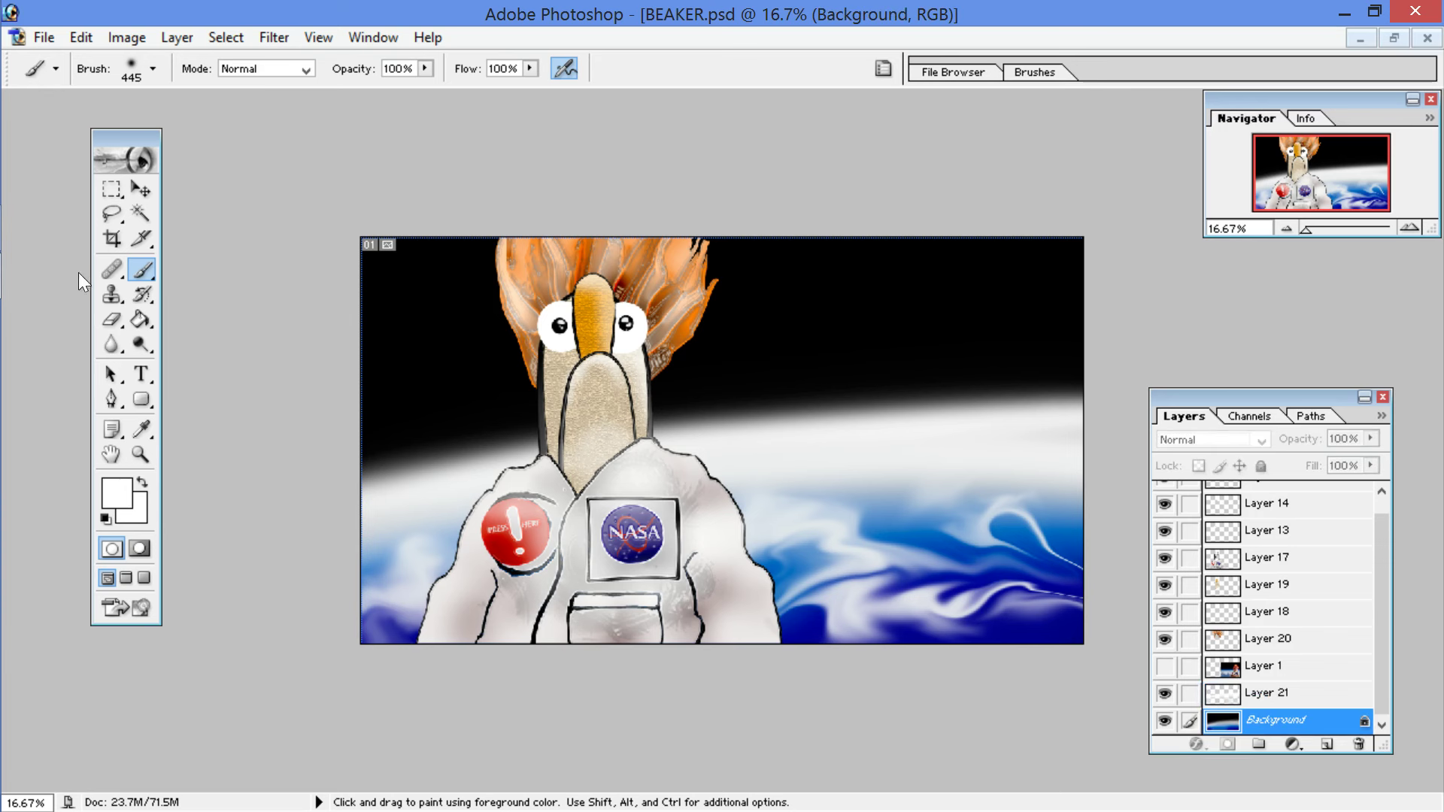
{"action": "key", "text": "ctrl+equal"}
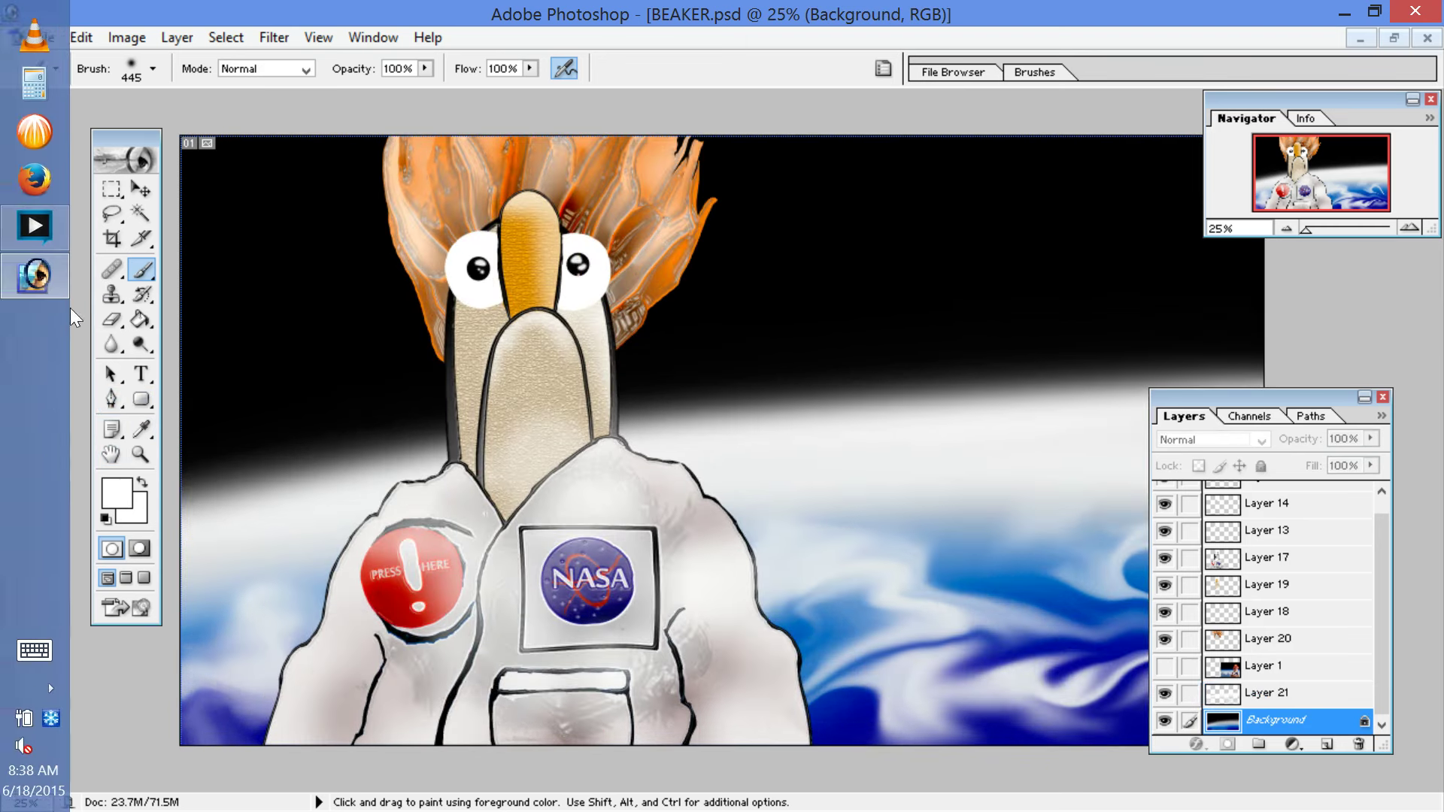
{"action": "left_click", "coordinate": [151, 69]}
{"action": "scroll", "coordinate": [165, 188], "scroll_direction": "down", "scroll_amount": 6}
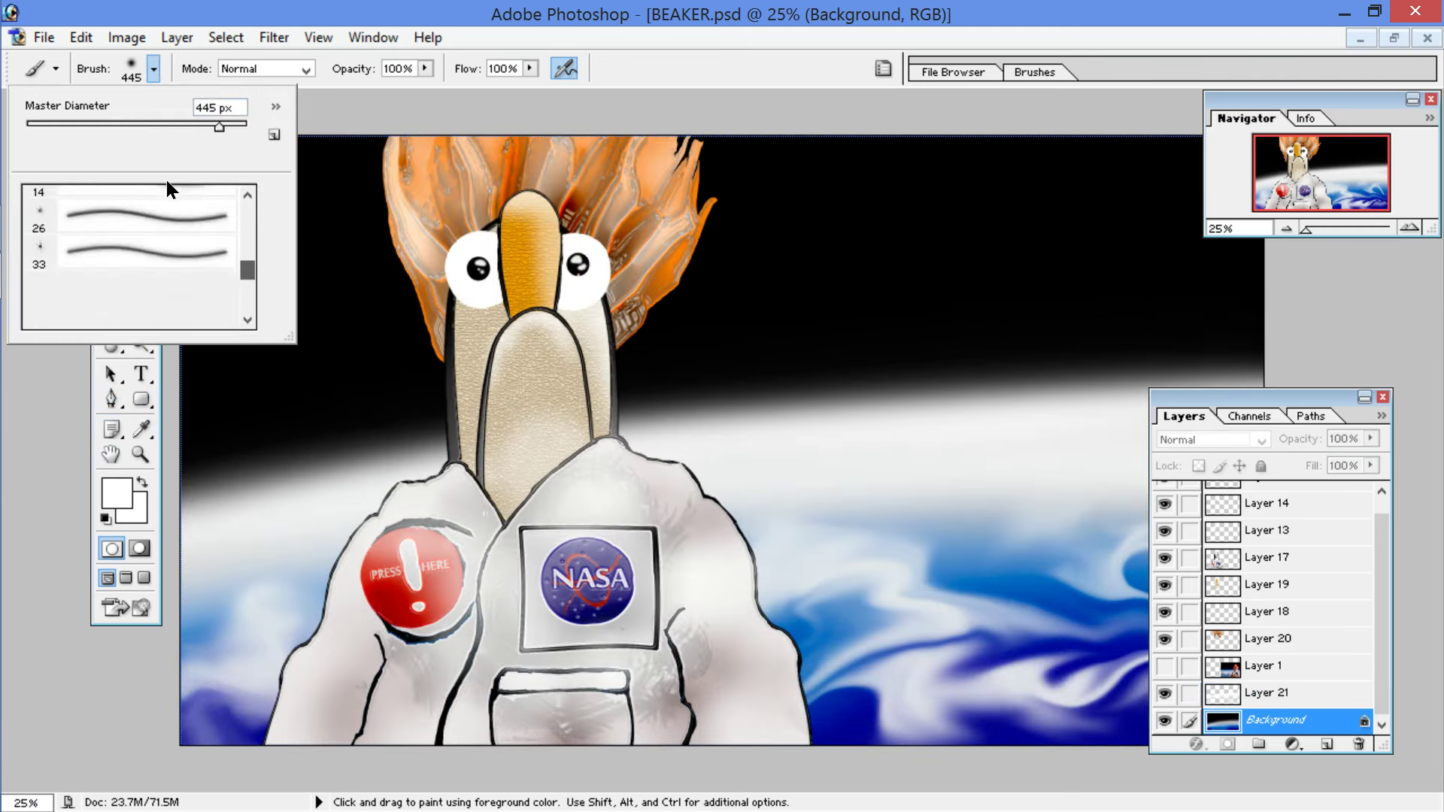
{"action": "left_click_drag", "start_coordinate": [249, 276], "coordinate": [250, 272]}
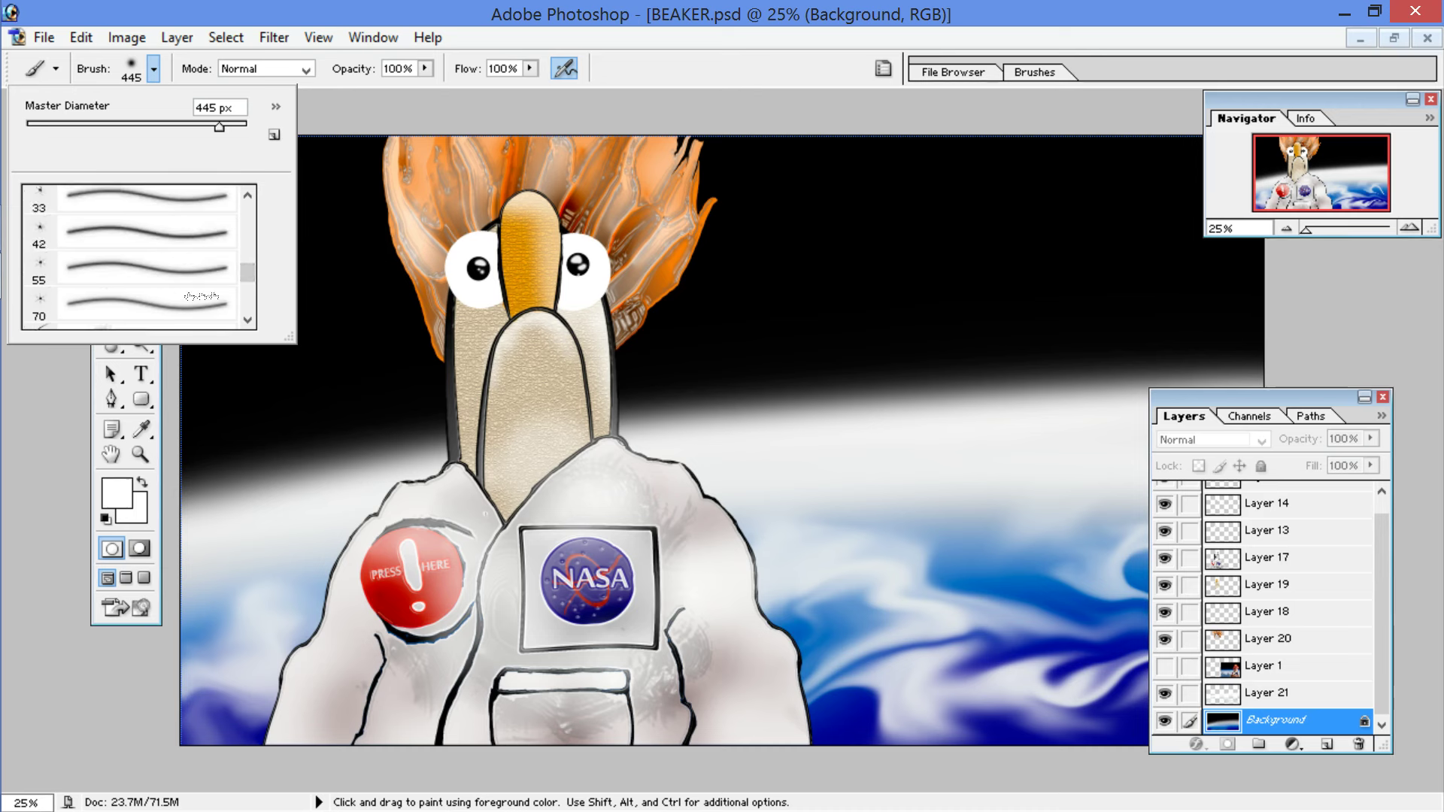
{"action": "left_click", "coordinate": [194, 238]}
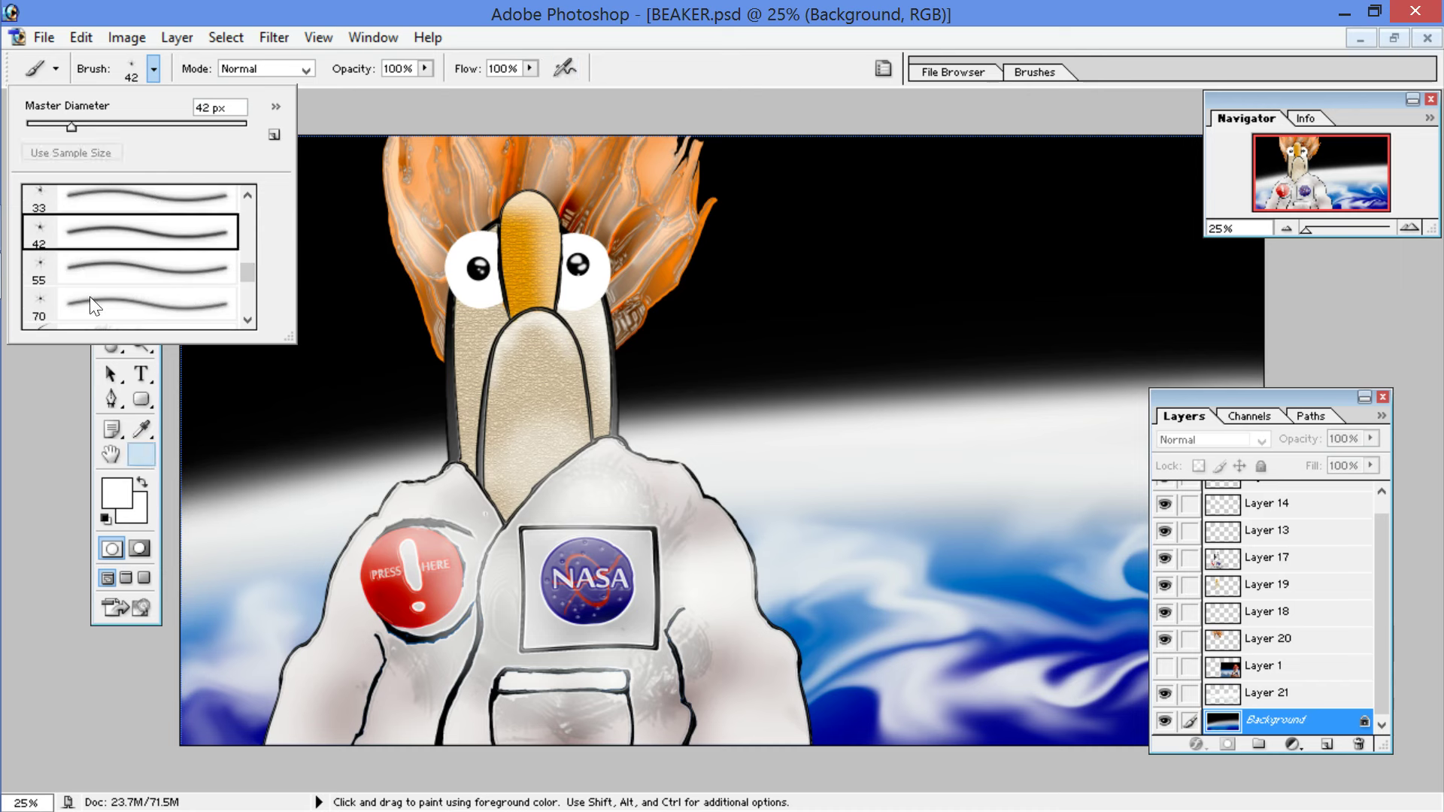
{"action": "left_click", "coordinate": [34, 124]}
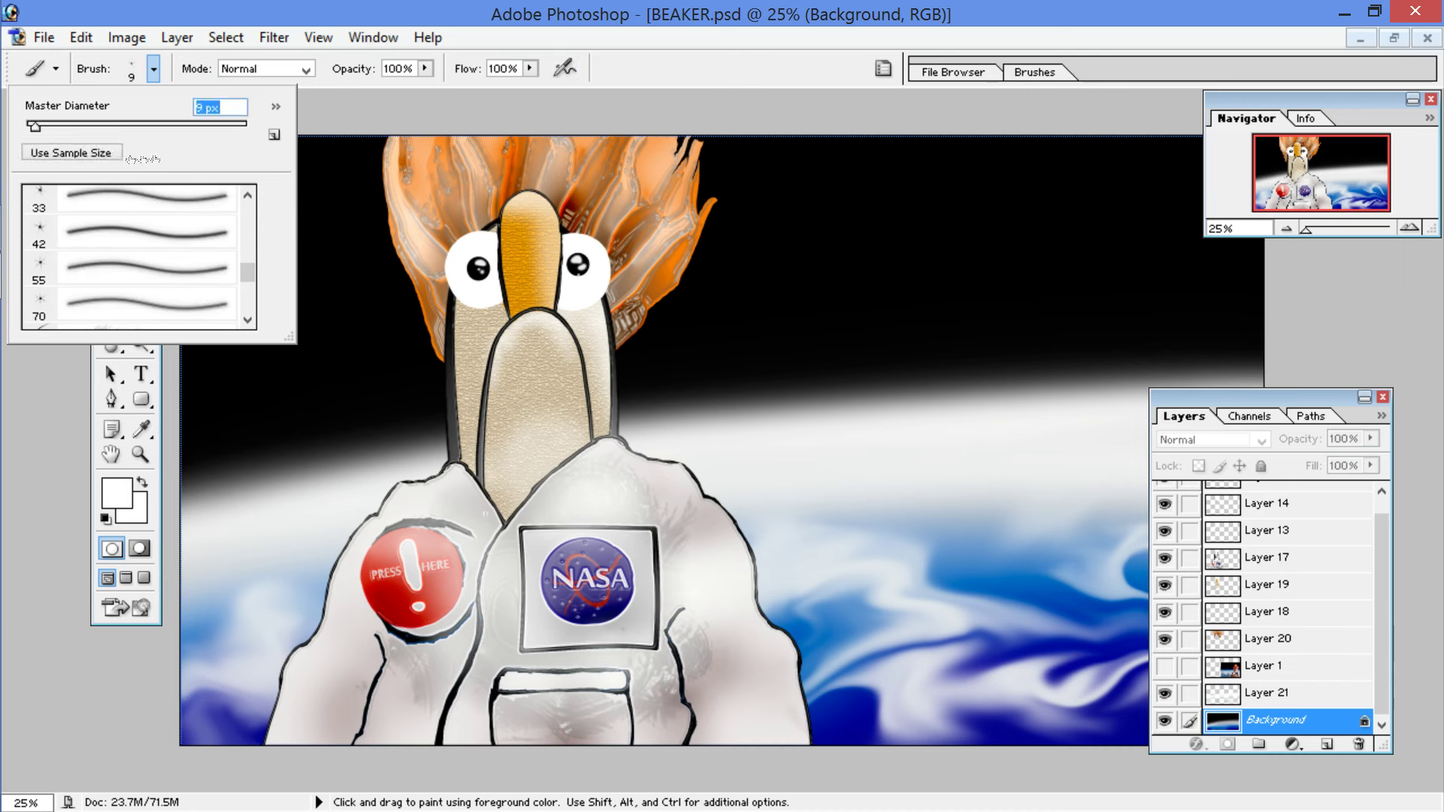
{"action": "left_click", "coordinate": [320, 374]}
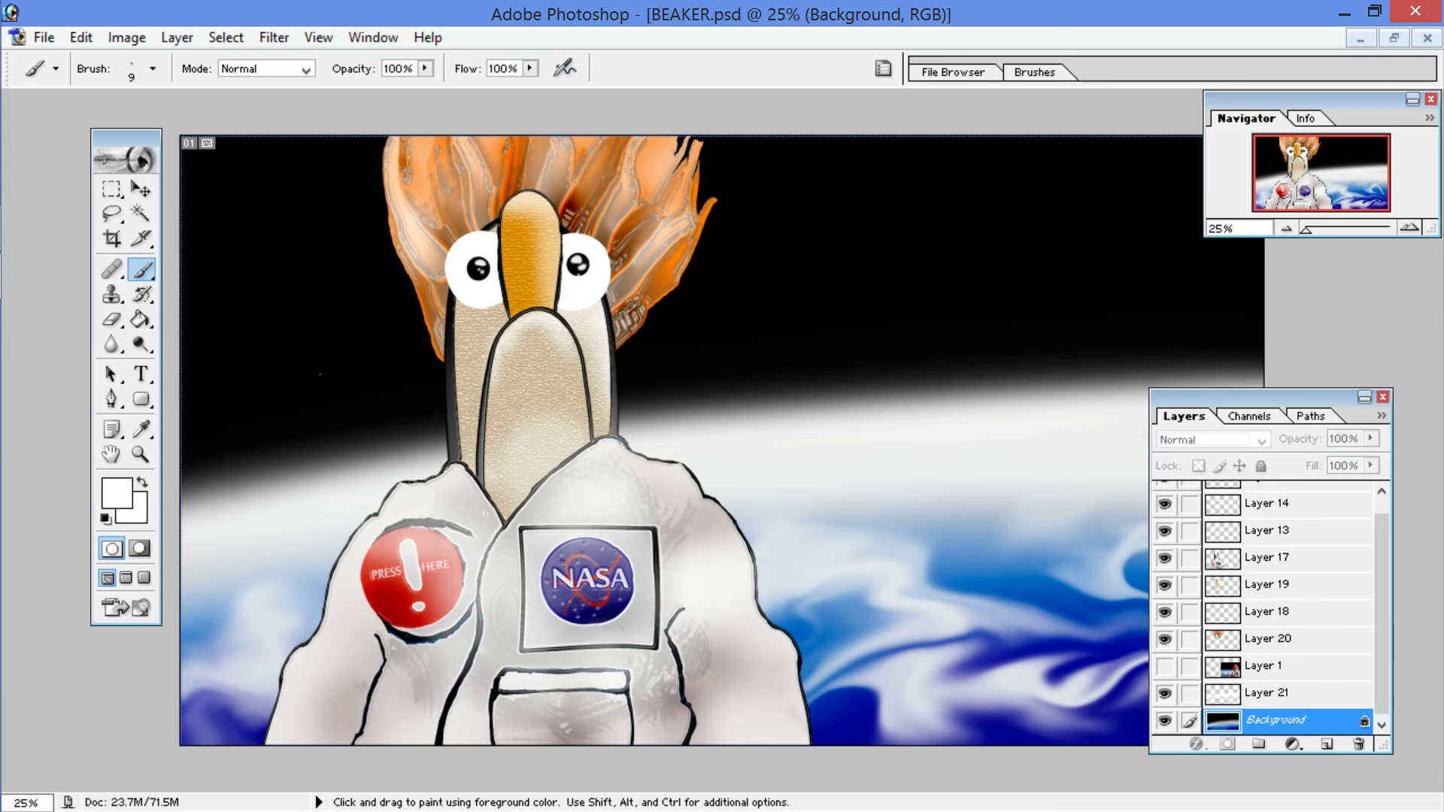
{"action": "left_click", "coordinate": [226, 331]}
{"action": "left_click", "coordinate": [267, 209]}
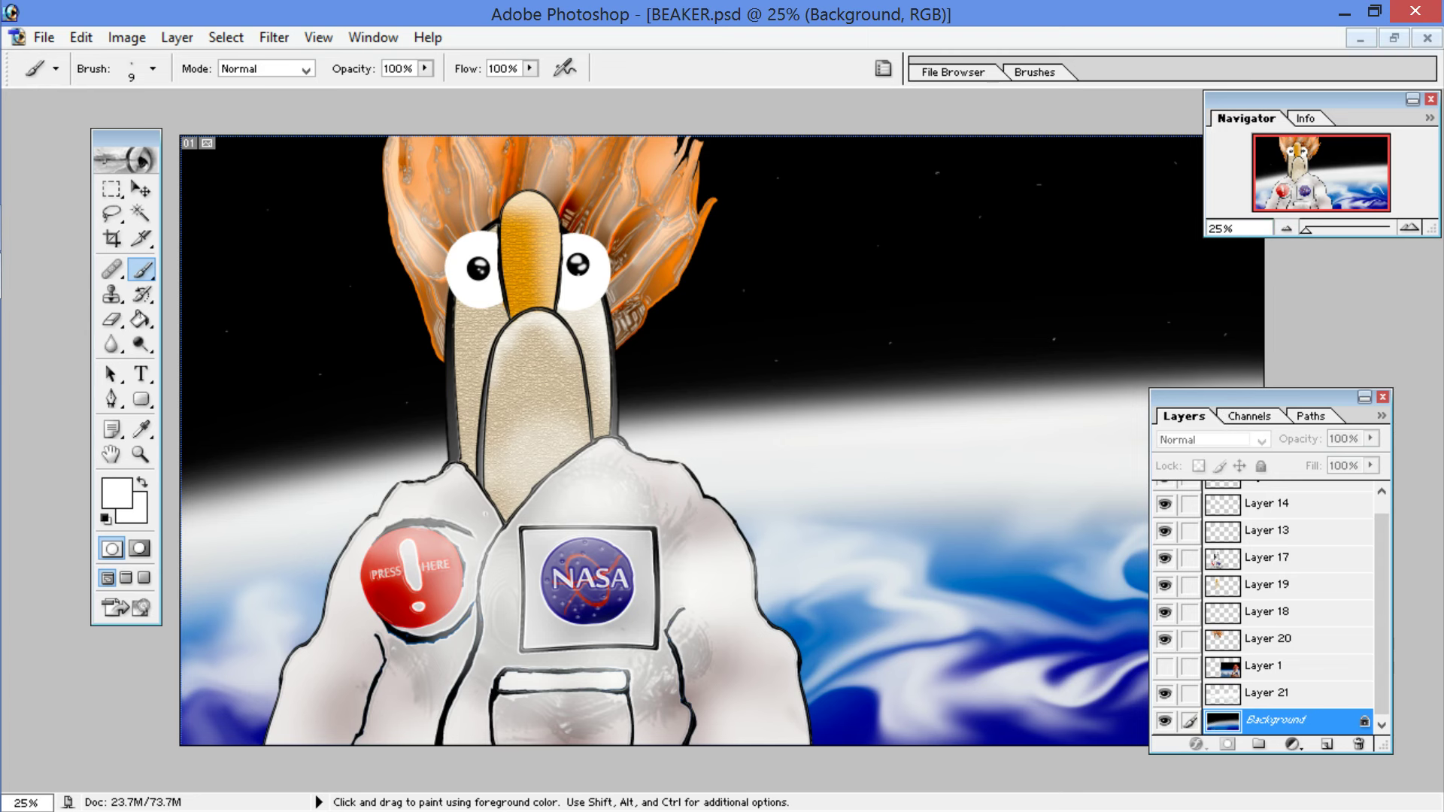
Step: Enlarge the brush to 13 px and add more white stars to the black sky
{"action": "left_click", "coordinate": [152, 69]}
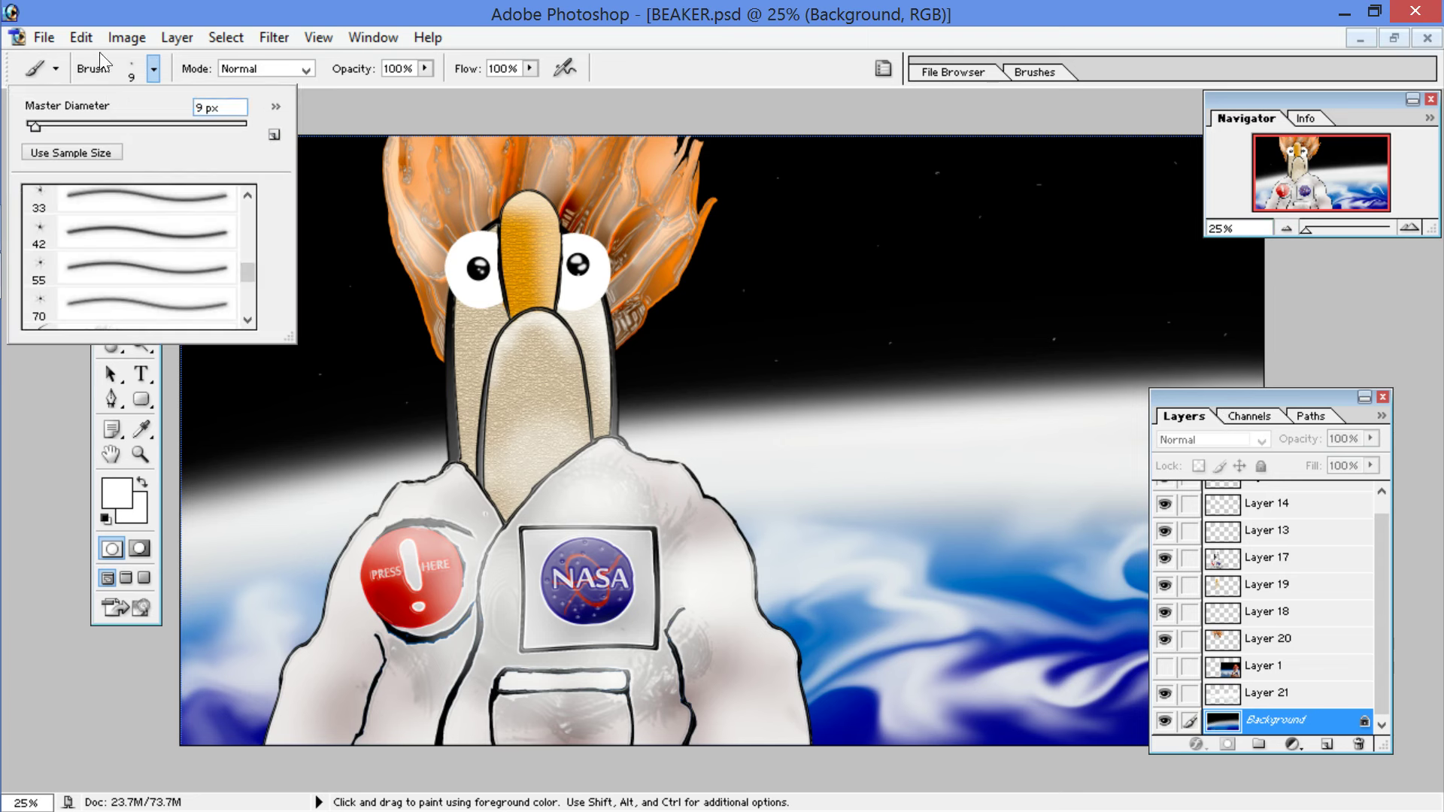
{"action": "left_click", "coordinate": [40, 125]}
{"action": "key", "text": "Return"}
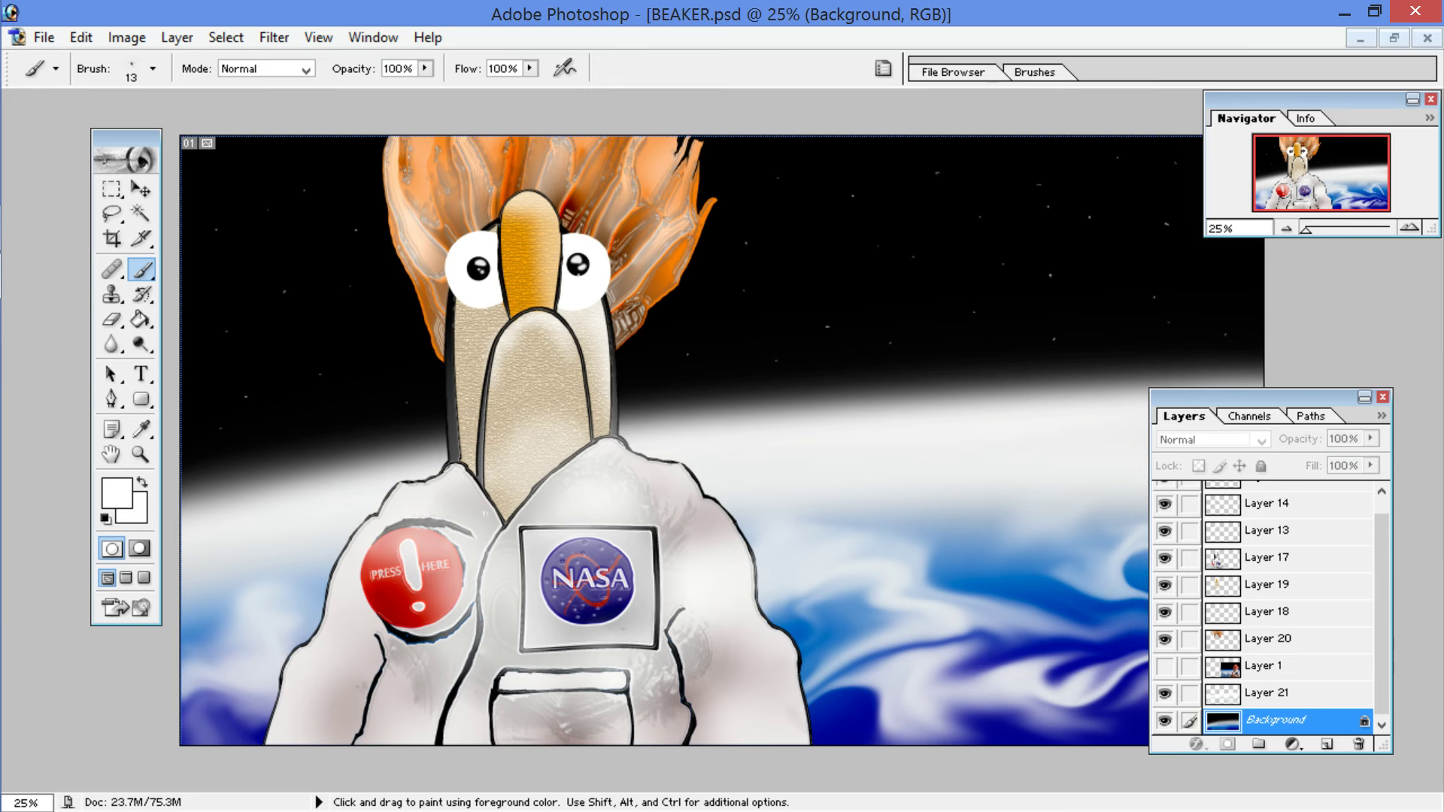
{"action": "key", "text": "ctrl+minus"}
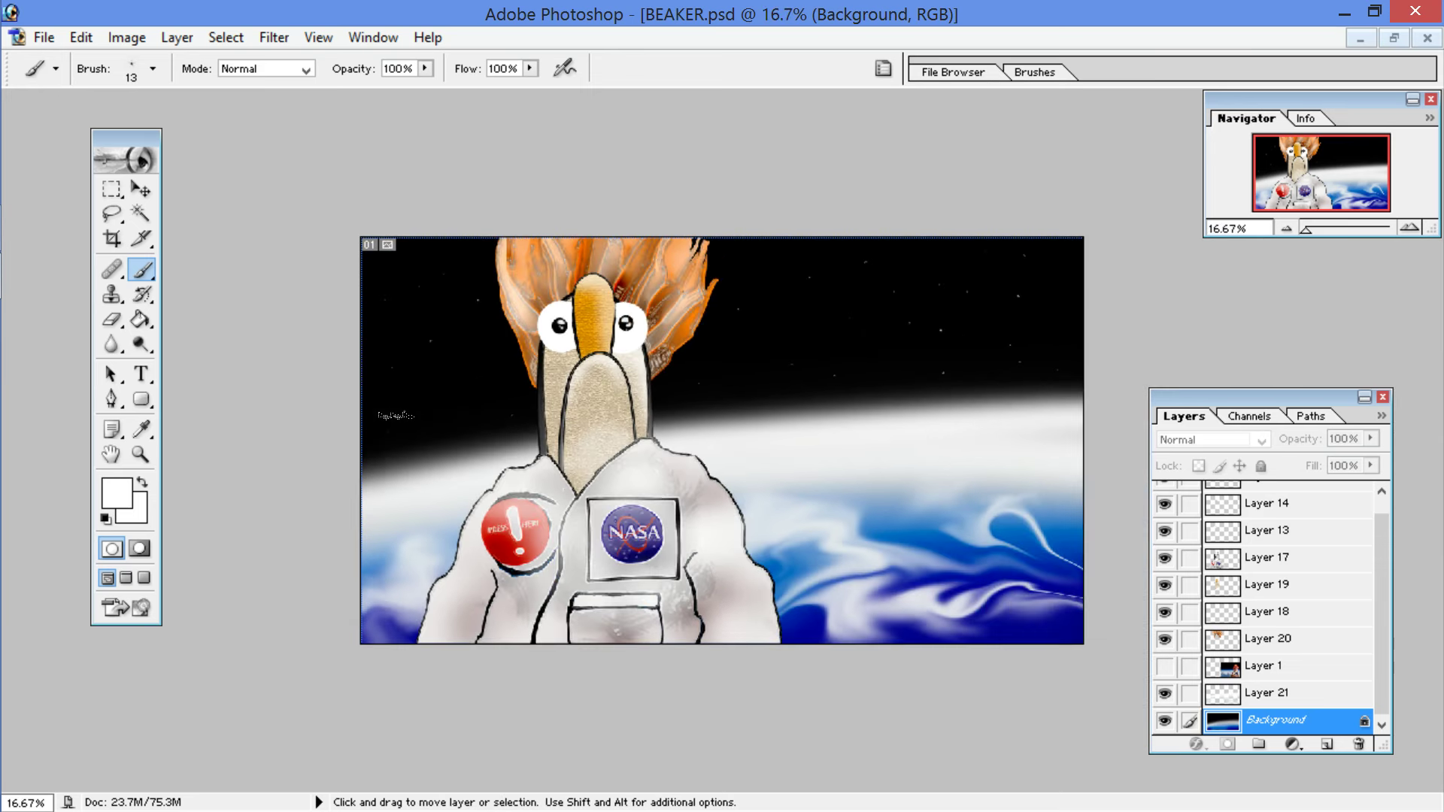
{"action": "key", "text": "ctrl+plus"}
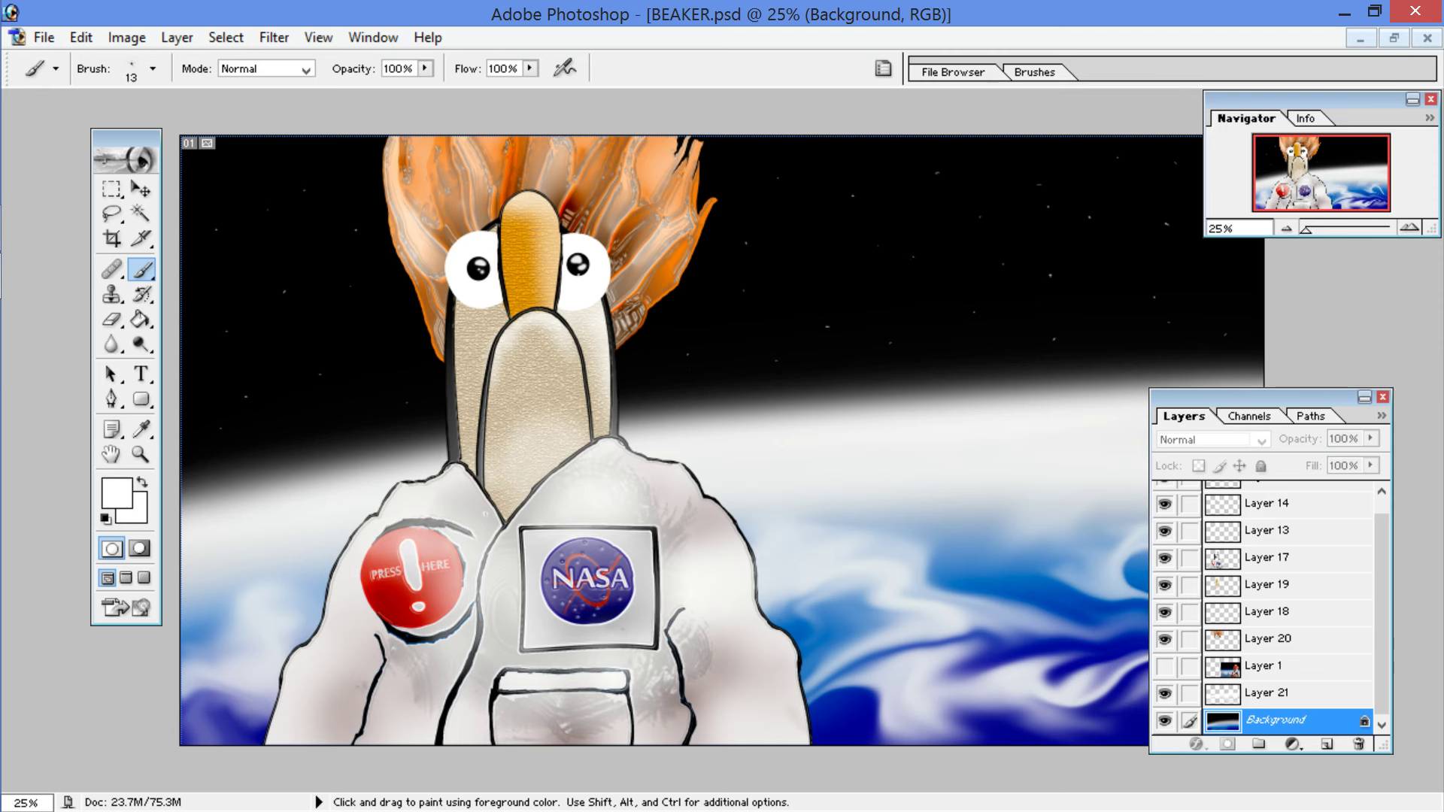
Step: Reapply the most recently used filter to the starry Background layer
{"action": "left_click", "coordinate": [273, 37]}
{"action": "left_click", "coordinate": [286, 61]}
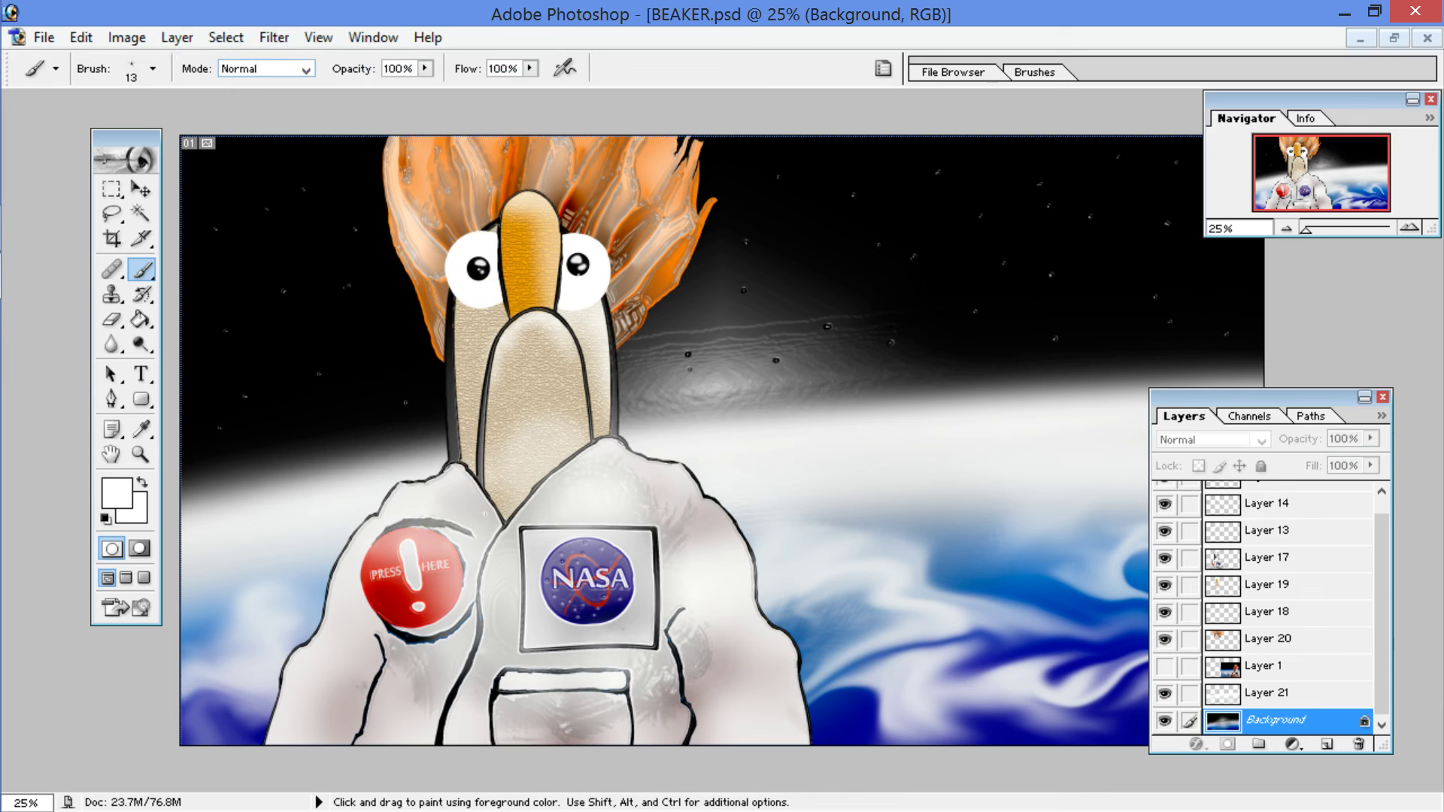
Step: Burn away the grey rippled glow above the horizon beside the head, using a 1411 px brush on shadows at 100% exposure
{"action": "left_click", "coordinate": [140, 343]}
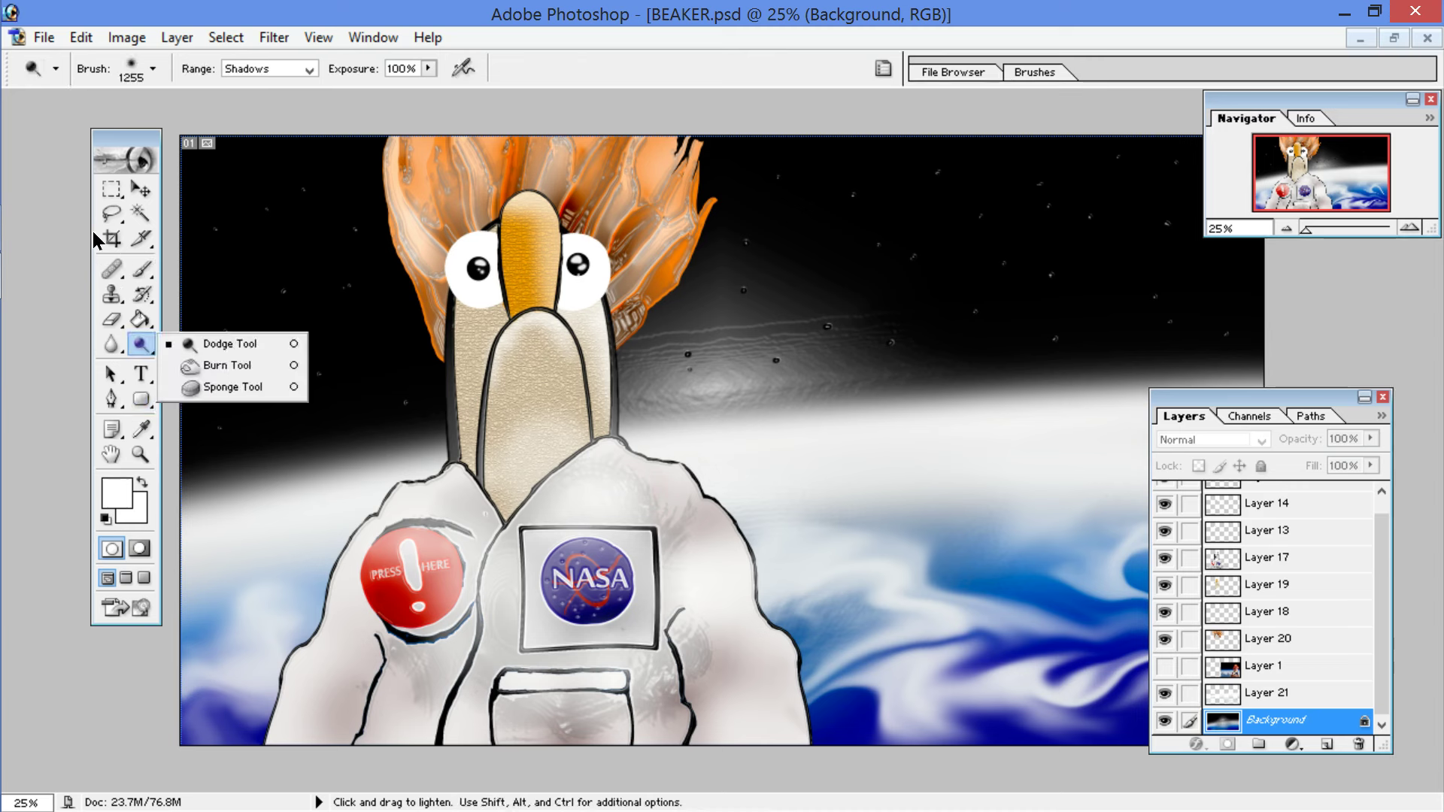
{"action": "left_click", "coordinate": [200, 376]}
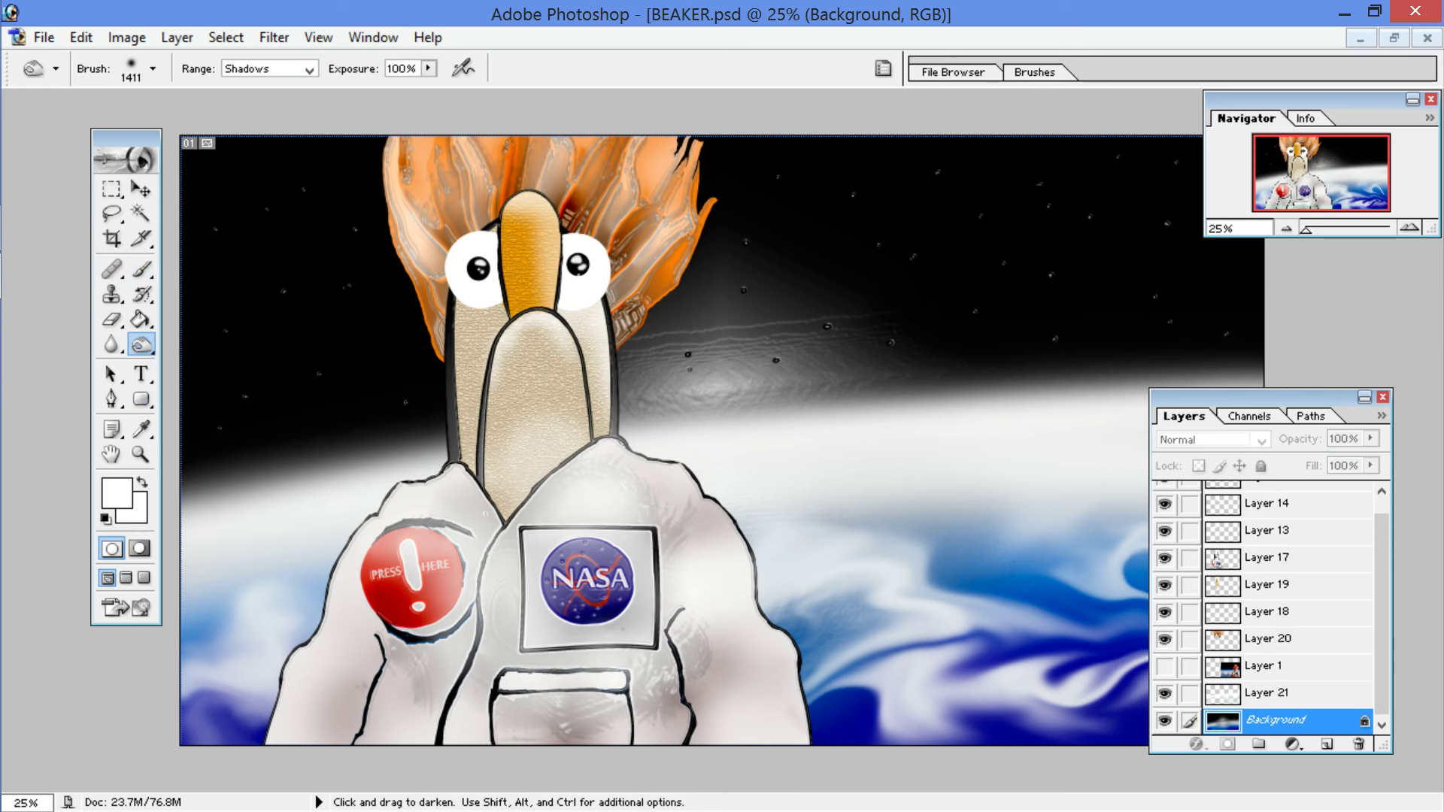
{"action": "left_click", "coordinate": [742, 289]}
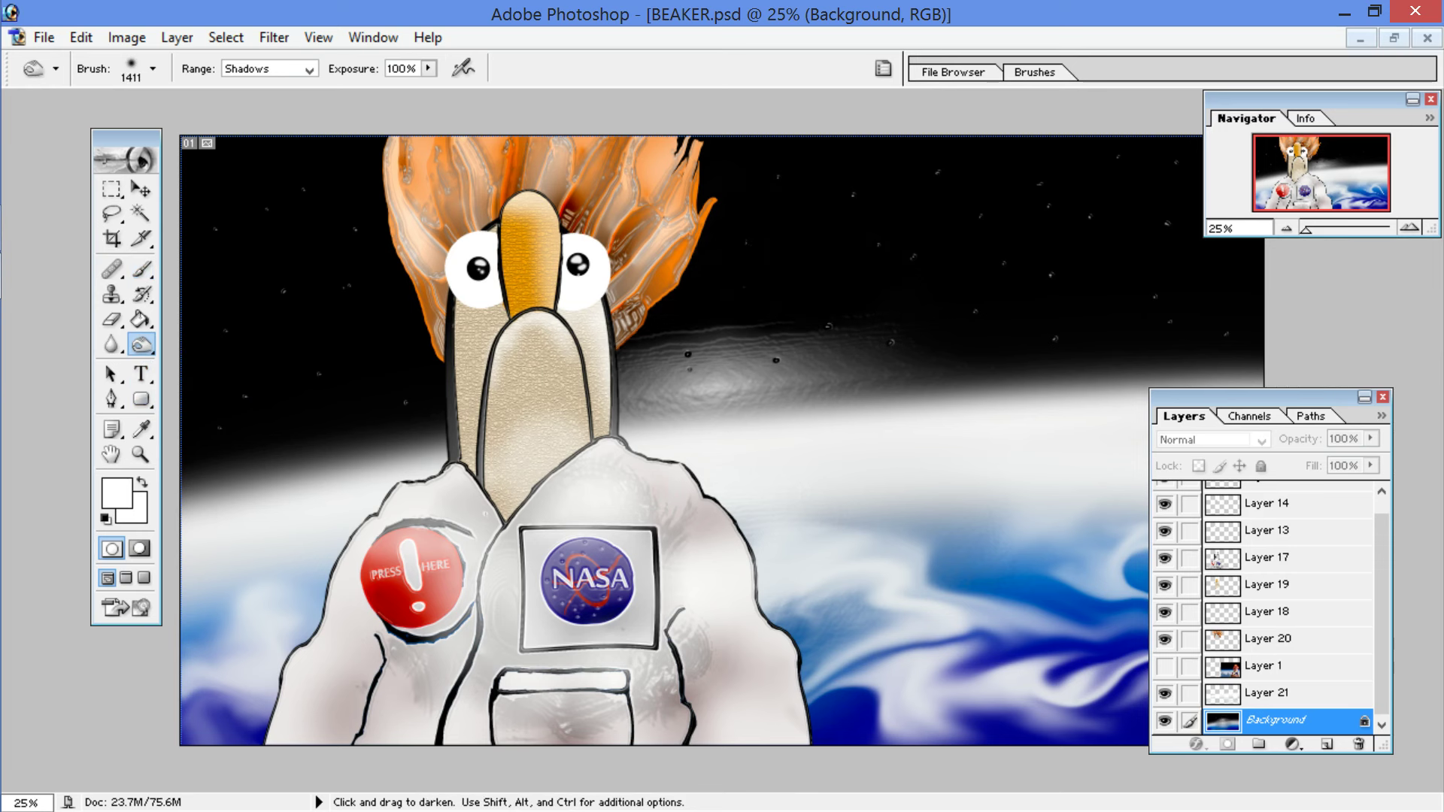
{"action": "left_click", "coordinate": [762, 372]}
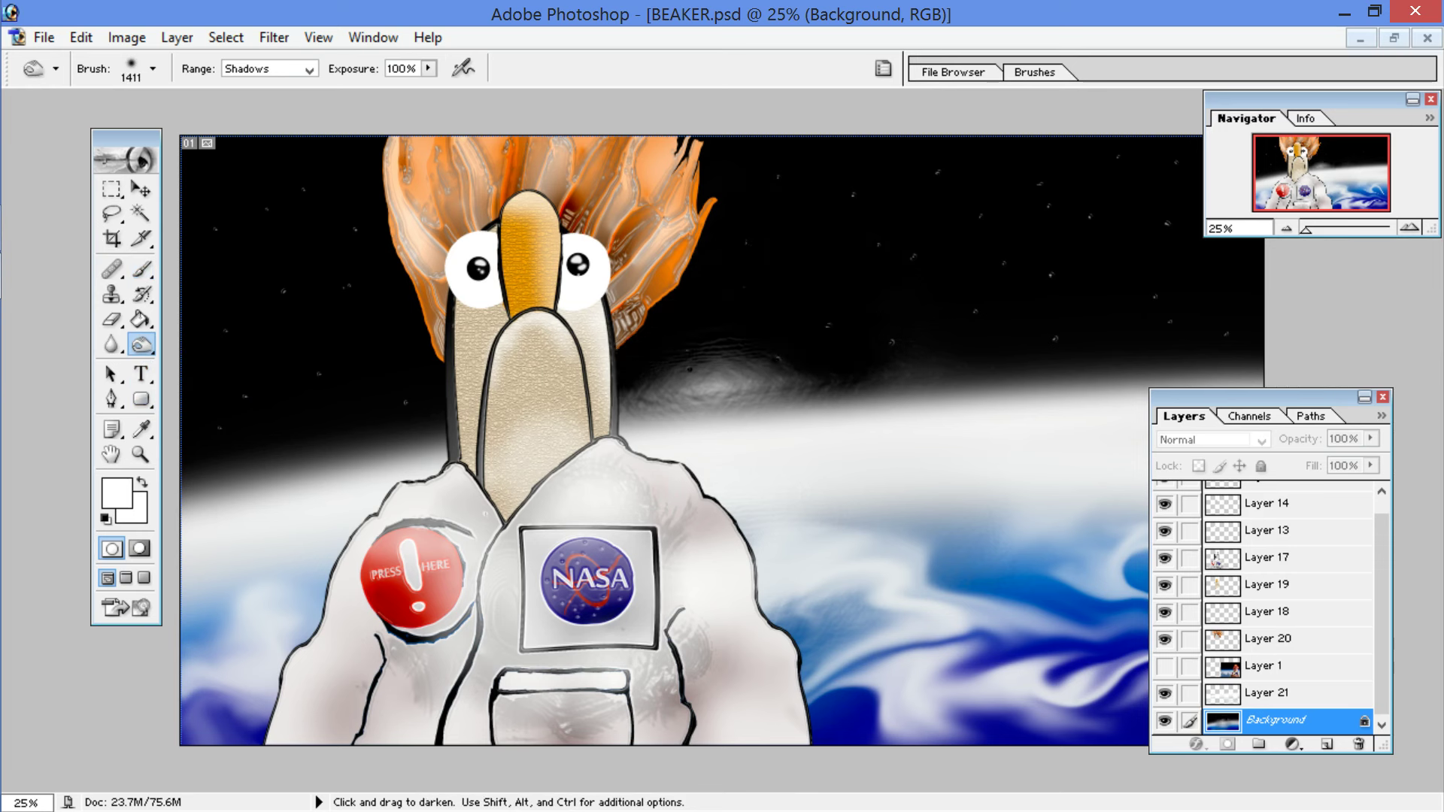
{"action": "left_click", "coordinate": [705, 351]}
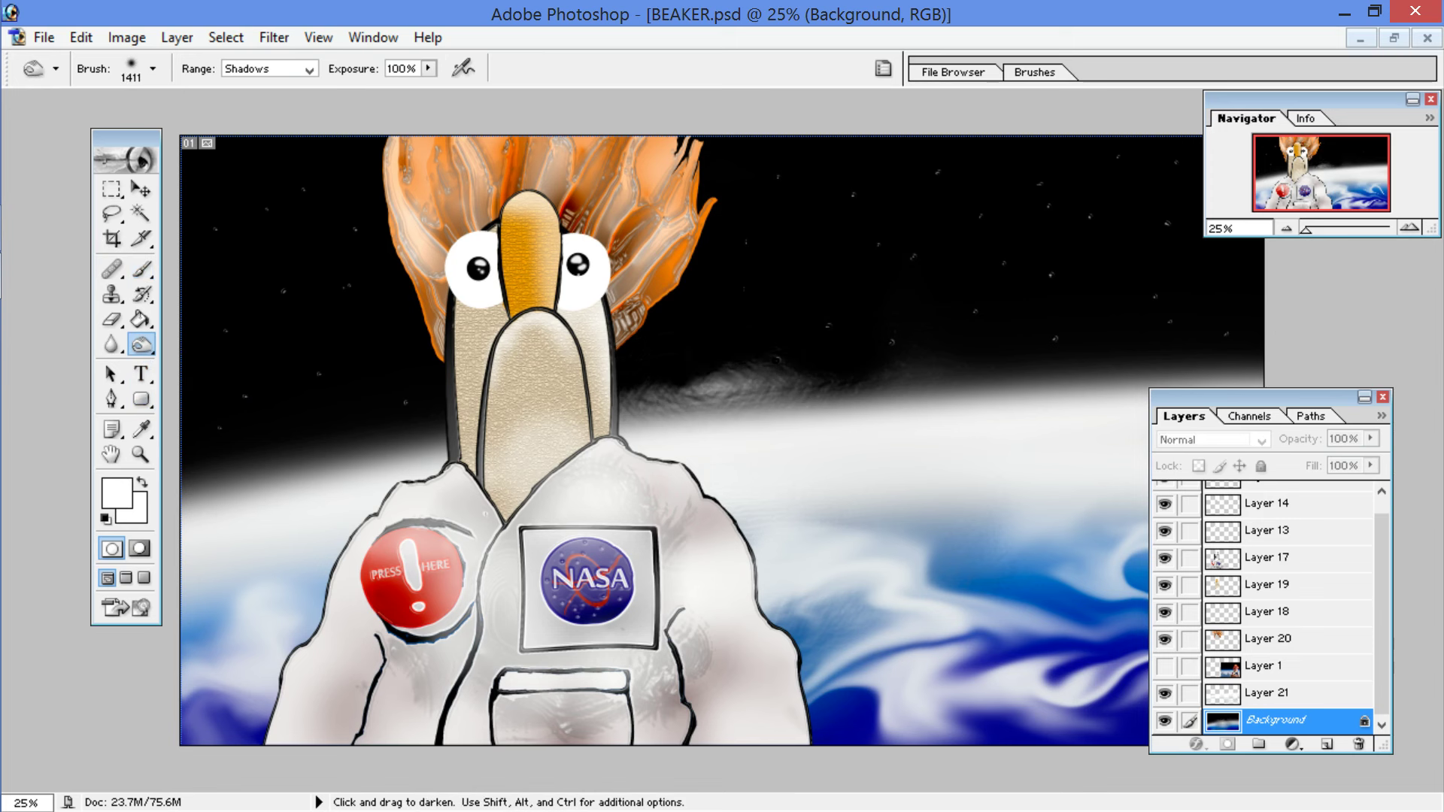
{"action": "left_click", "coordinate": [775, 385]}
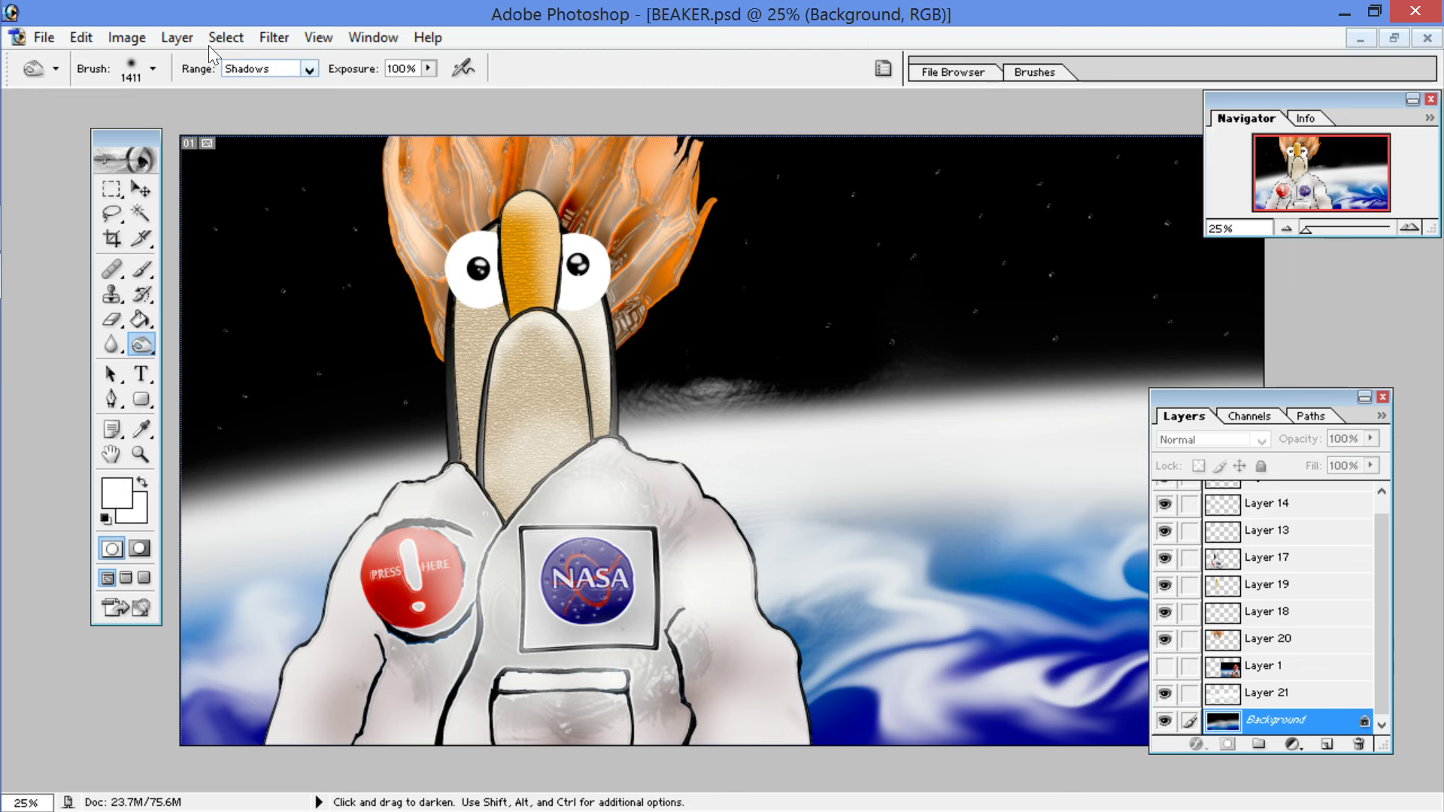
Step: Save the document, and save a progressive JPEG copy named BEAKER copy.jpg to the Desktop at quality 12
{"action": "left_click", "coordinate": [44, 38]}
{"action": "left_click", "coordinate": [79, 222]}
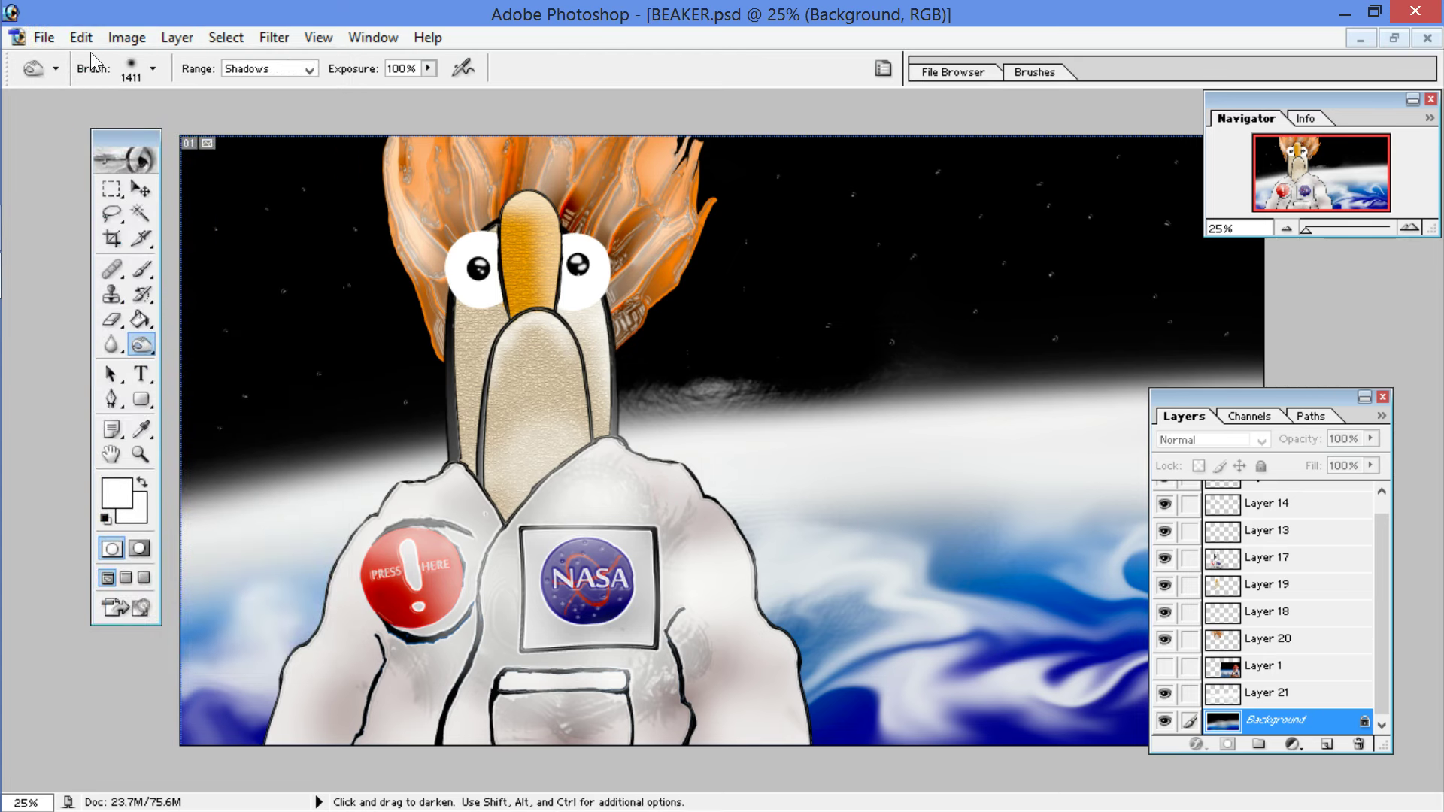
{"action": "left_click", "coordinate": [43, 38]}
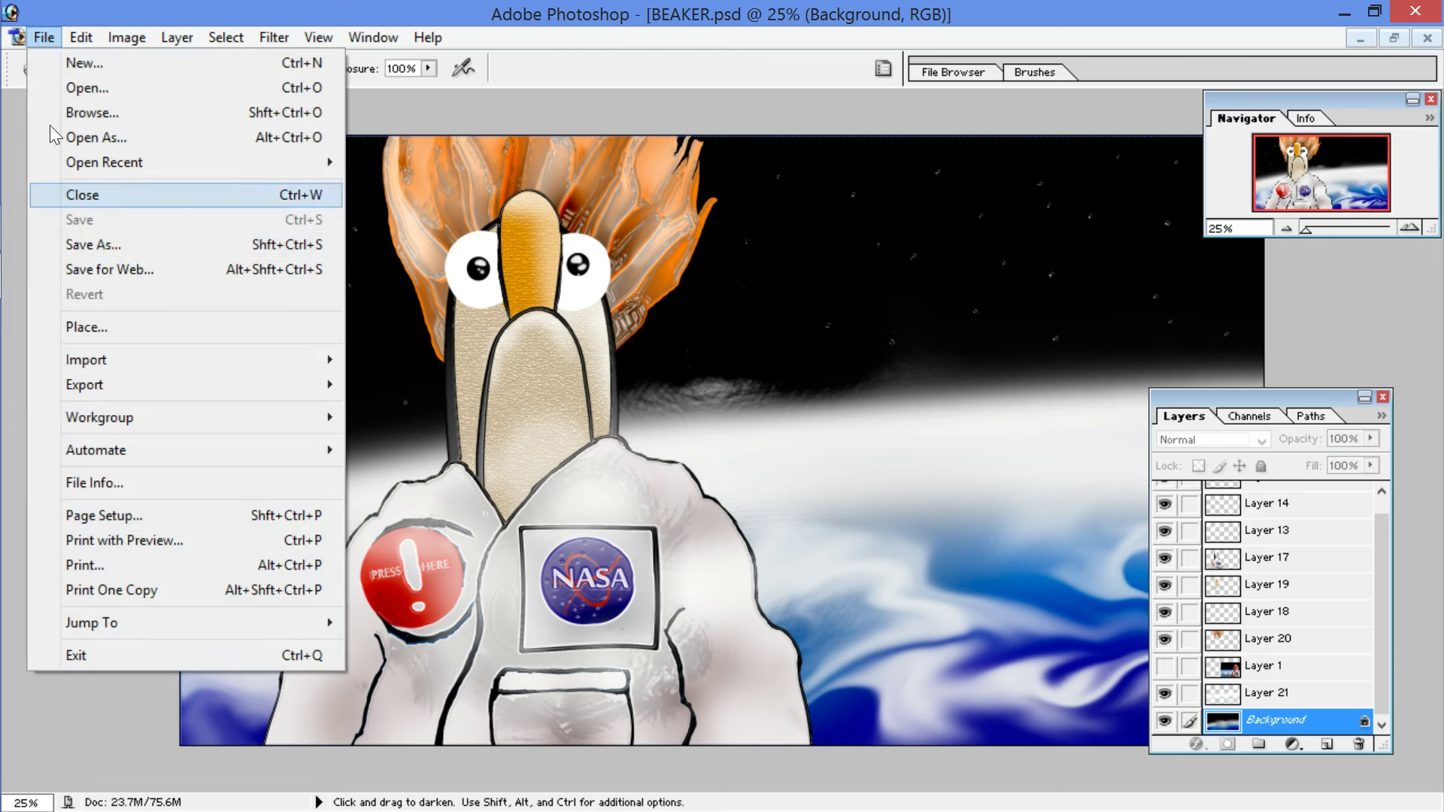
{"action": "left_click", "coordinate": [93, 244]}
{"action": "left_click", "coordinate": [671, 474]}
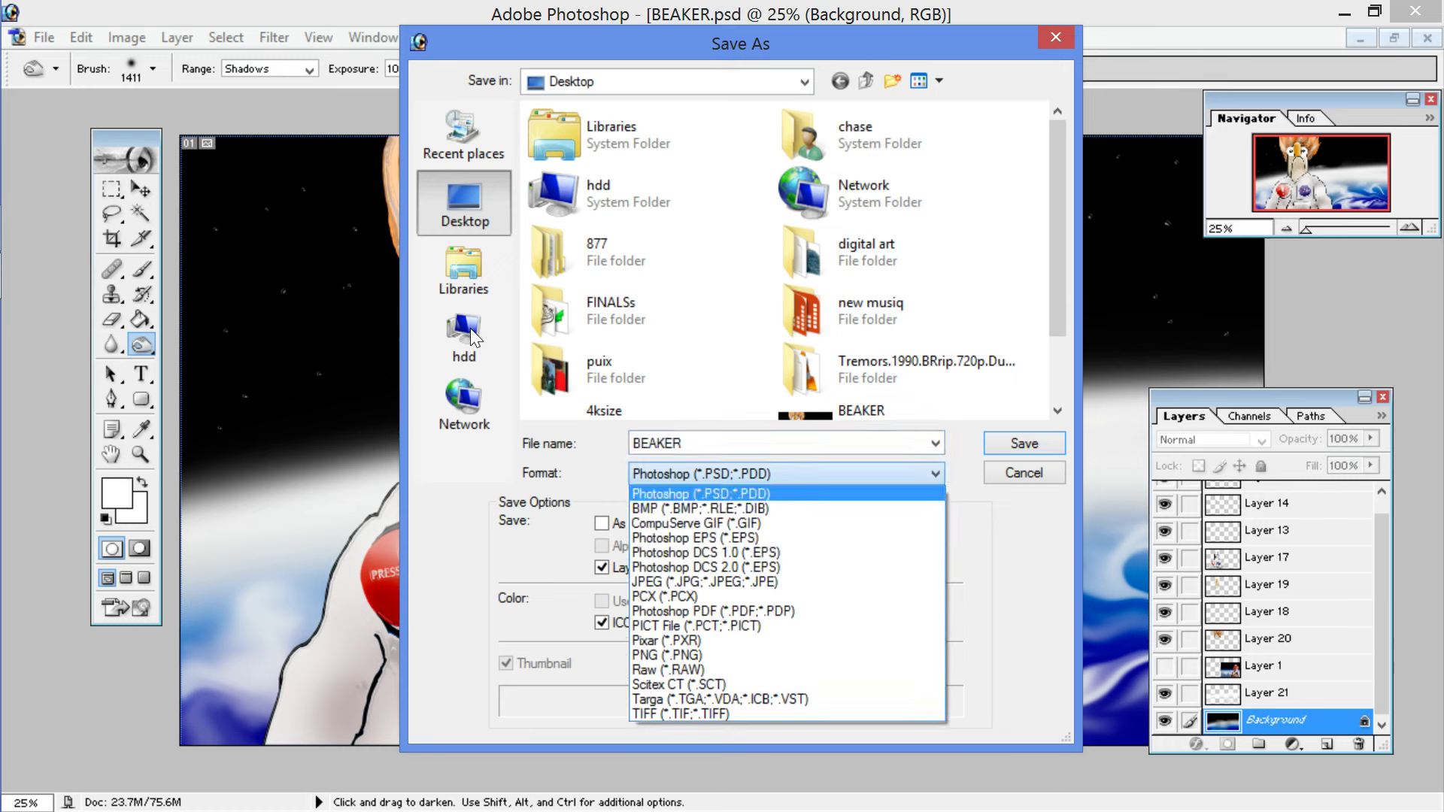
{"action": "left_click", "coordinate": [671, 579]}
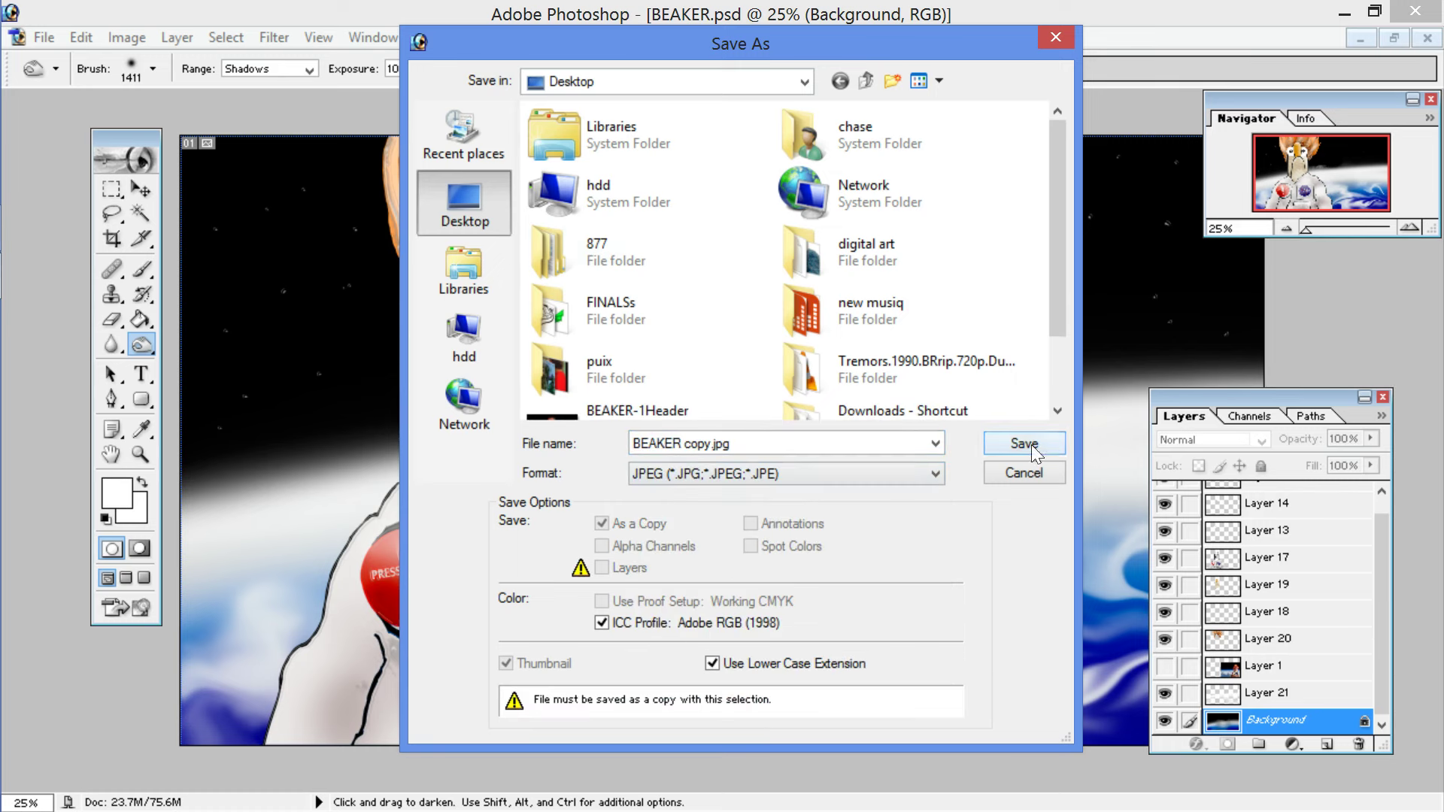
{"action": "key", "text": "Return"}
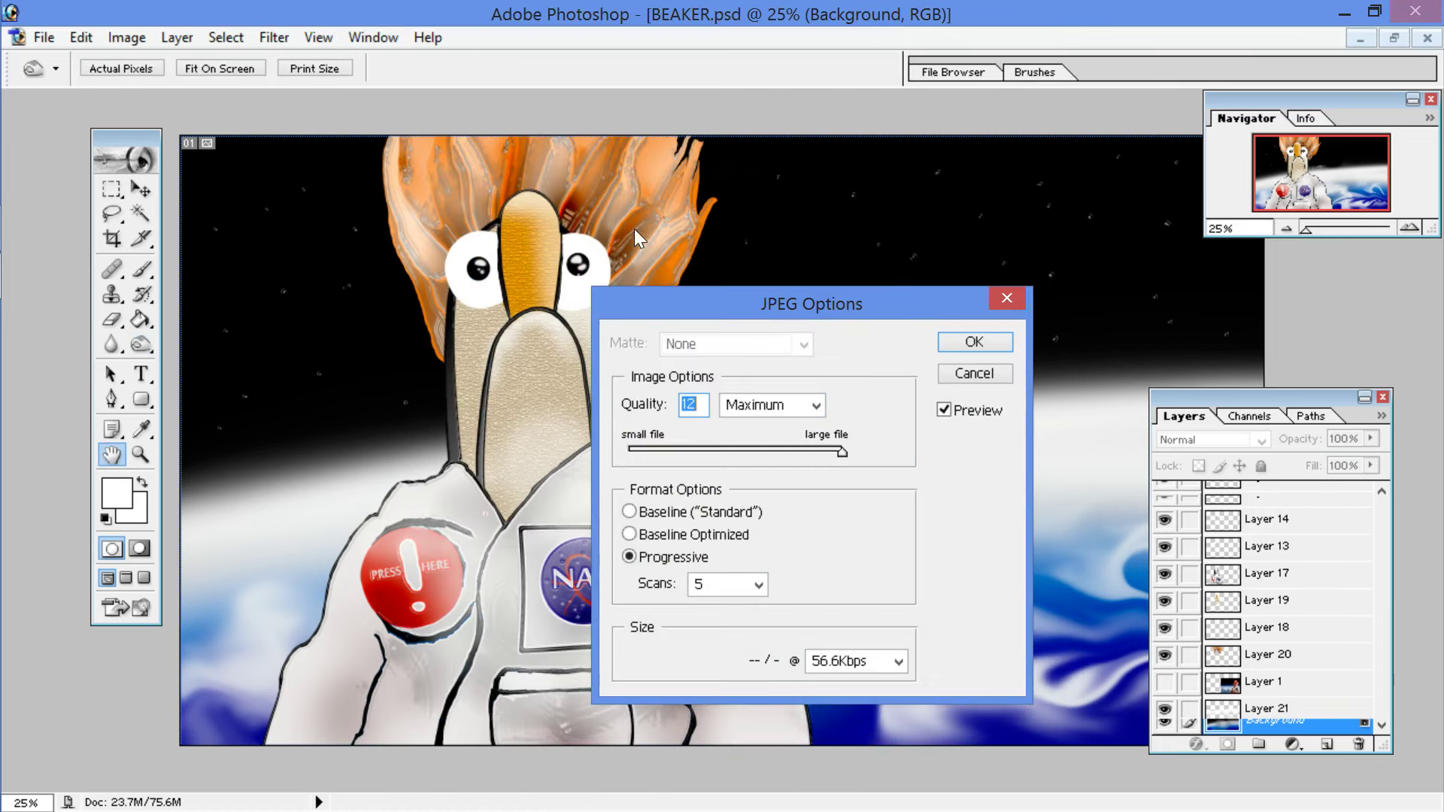
{"action": "left_click", "coordinate": [952, 341]}
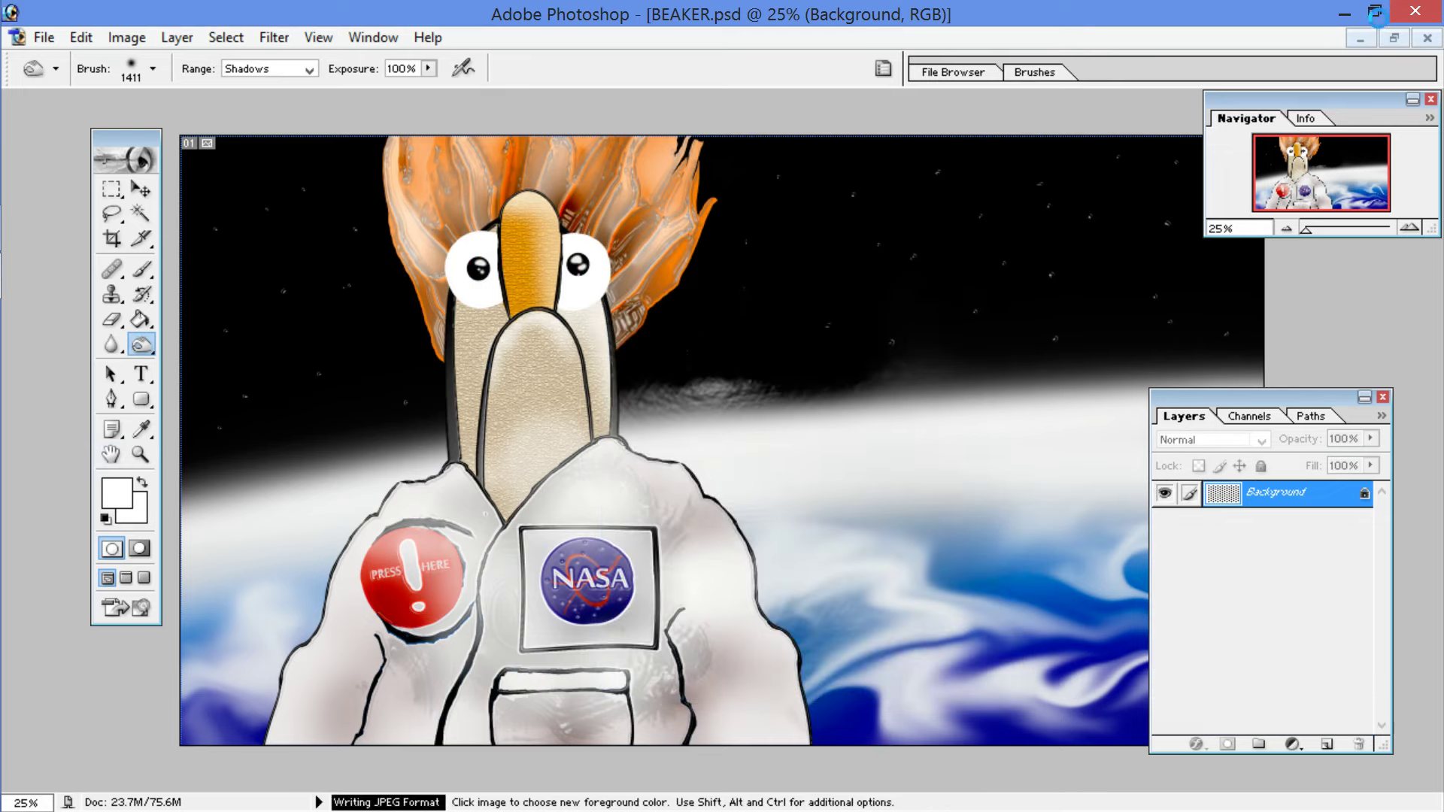
Step: Reduce the program window to reveal the desktop and open the BEAKER copy image from it
{"action": "left_click", "coordinate": [1374, 13]}
{"action": "double_click", "coordinate": [130, 651]}
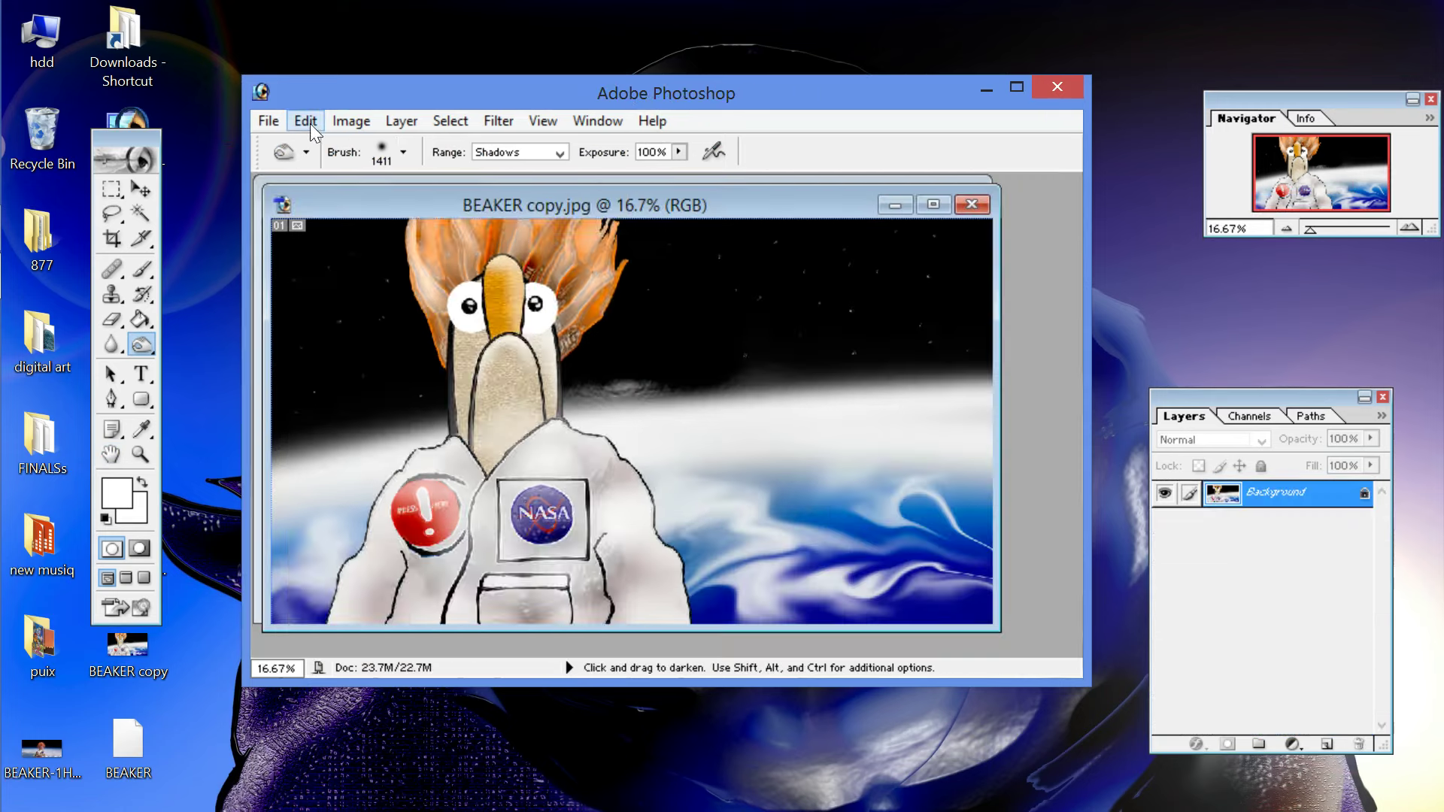
Step: Try raising both the brightness and the contrast of the JPEG copy
{"action": "left_click", "coordinate": [308, 121]}
{"action": "key", "text": "Right"}
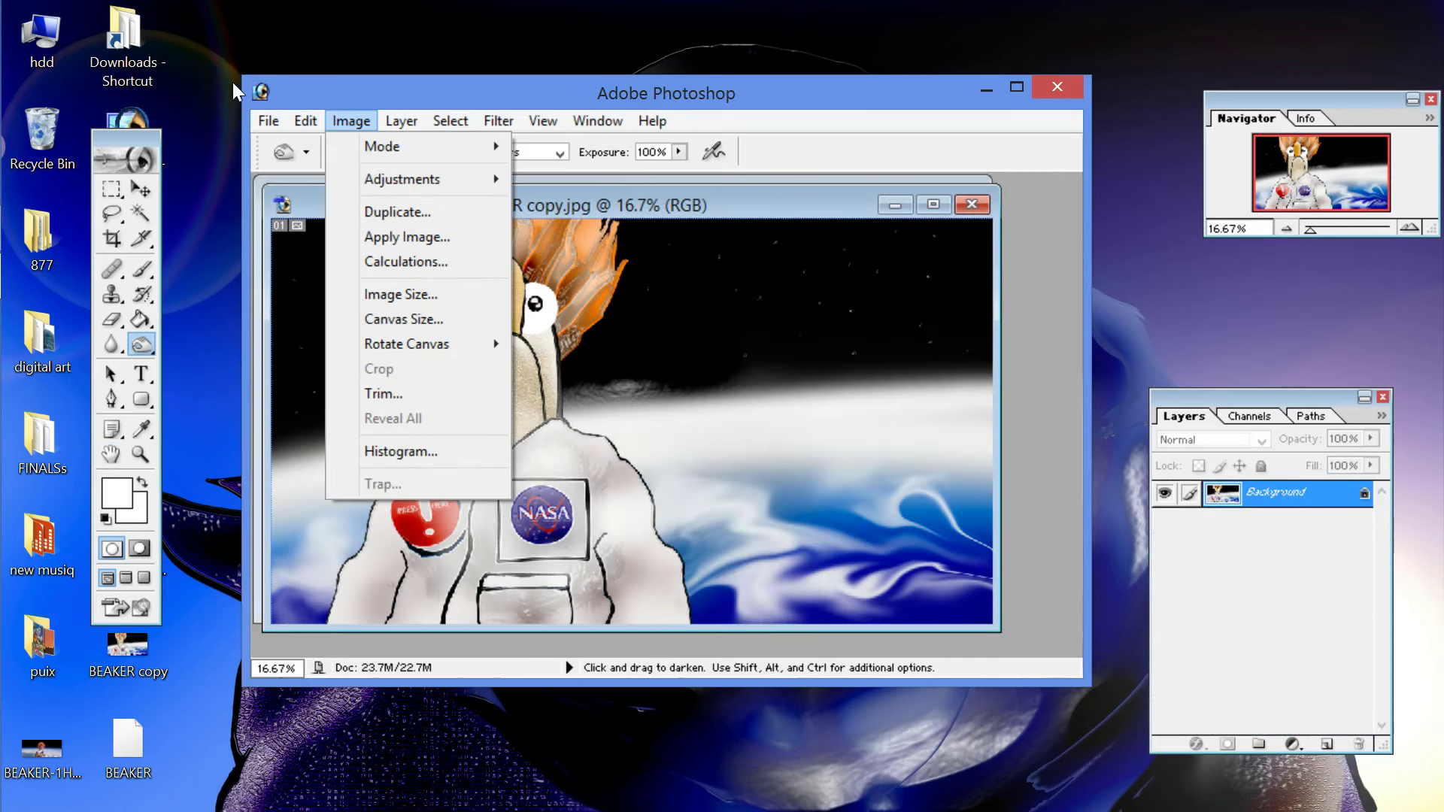
{"action": "mouse_move", "coordinate": [447, 184]}
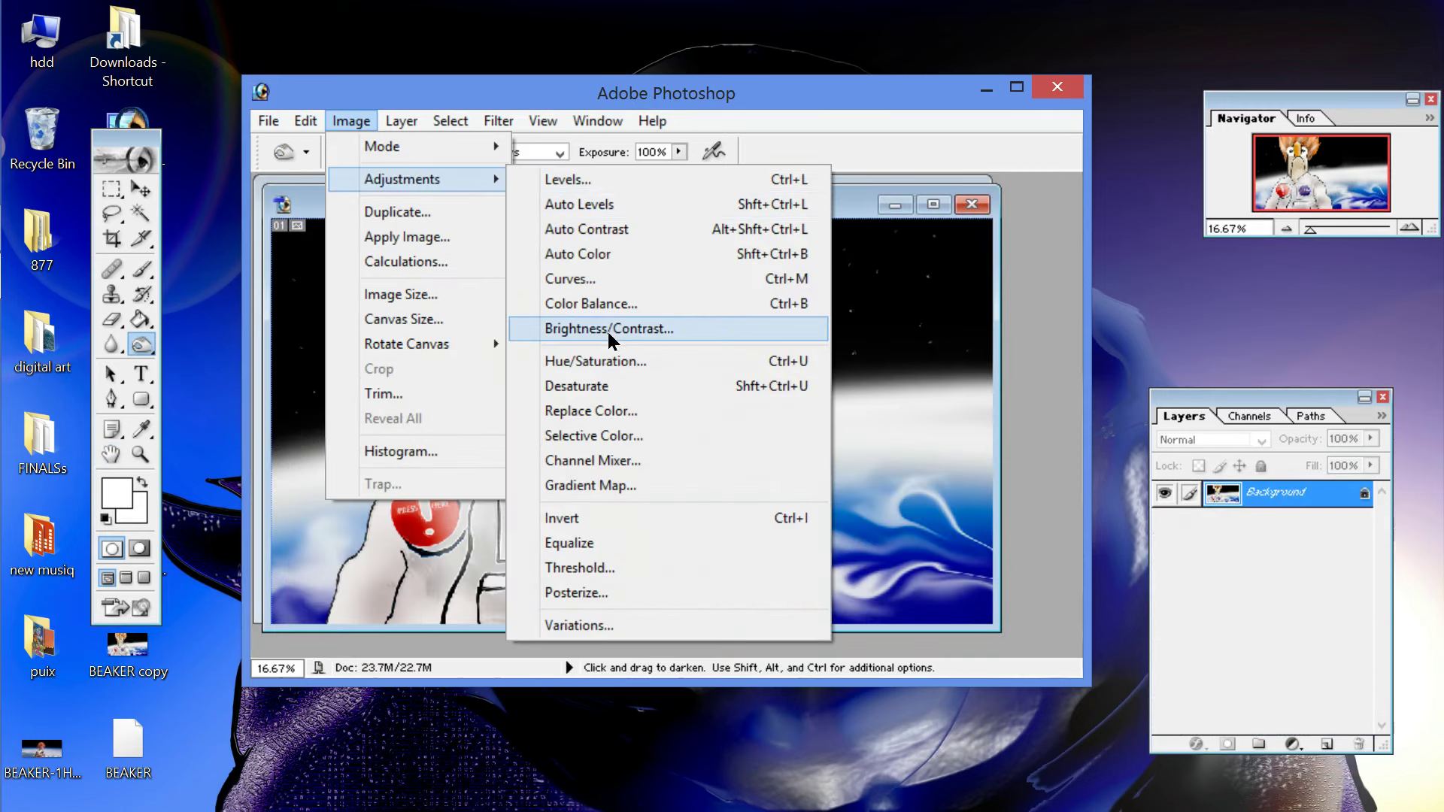
{"action": "left_click", "coordinate": [609, 329]}
{"action": "left_click_drag", "start_coordinate": [315, 736], "coordinate": [334, 735]}
{"action": "left_click_drag", "start_coordinate": [313, 675], "coordinate": [327, 677]}
{"action": "key", "text": "Return"}
{"action": "key", "text": "o"}
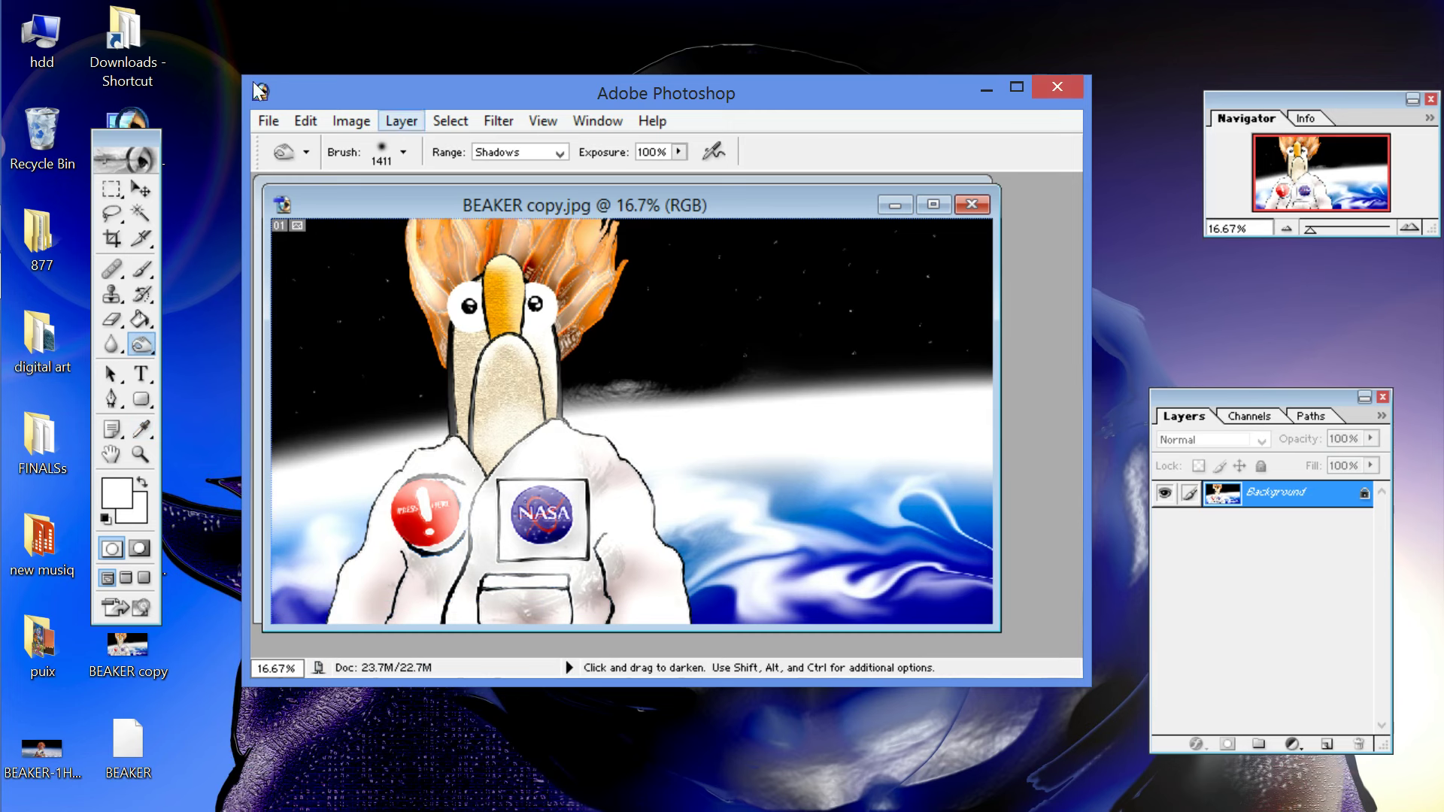
Step: Undo the last brightness and contrast adjustment
{"action": "left_click", "coordinate": [304, 122]}
{"action": "key", "text": "Right"}
{"action": "key", "text": "Left"}
{"action": "key", "text": "Return"}
Step: Adjust the JPEG copy with Brightness/Contrast, setting brightness to -24 and contrast to +22
{"action": "left_click", "coordinate": [352, 120]}
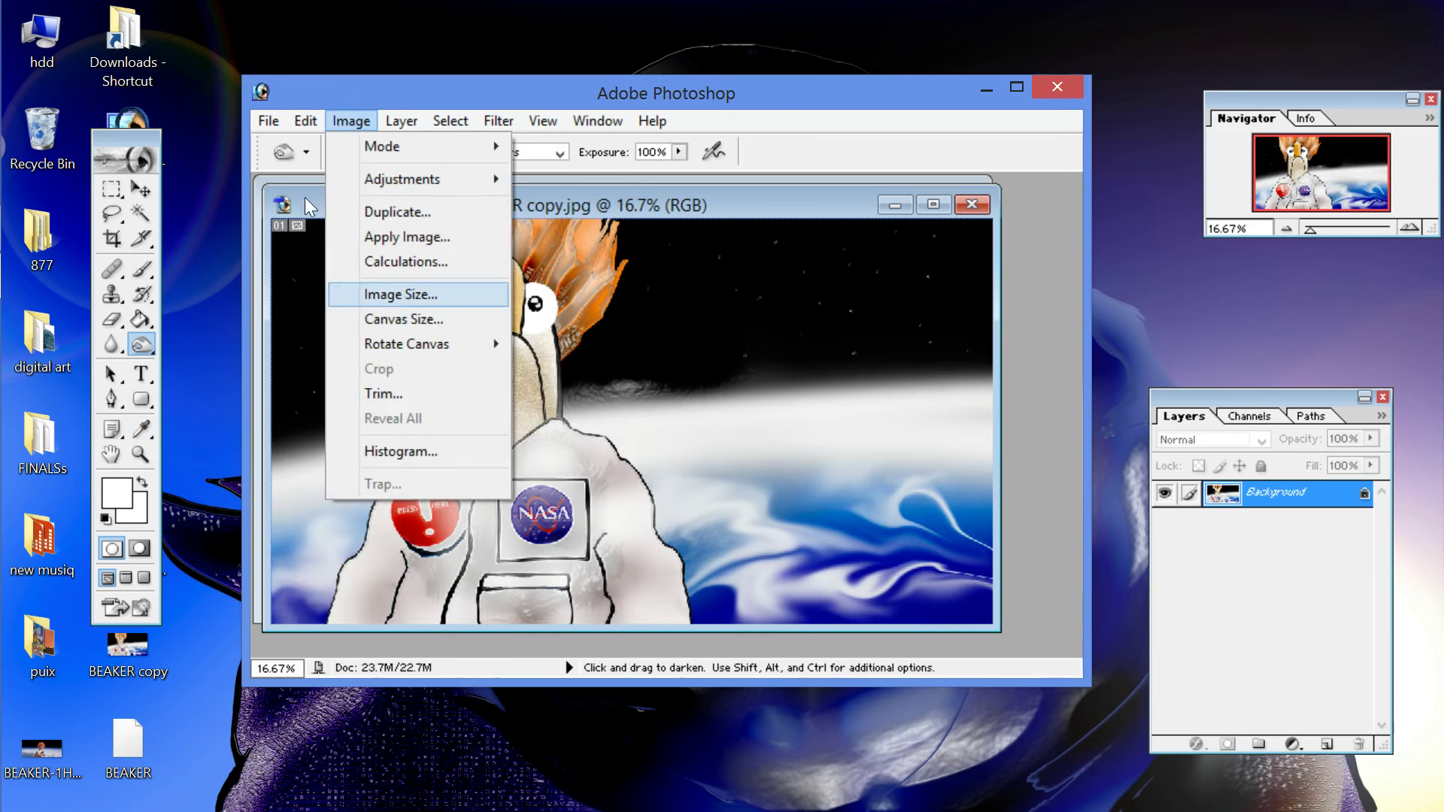
{"action": "mouse_move", "coordinate": [488, 181]}
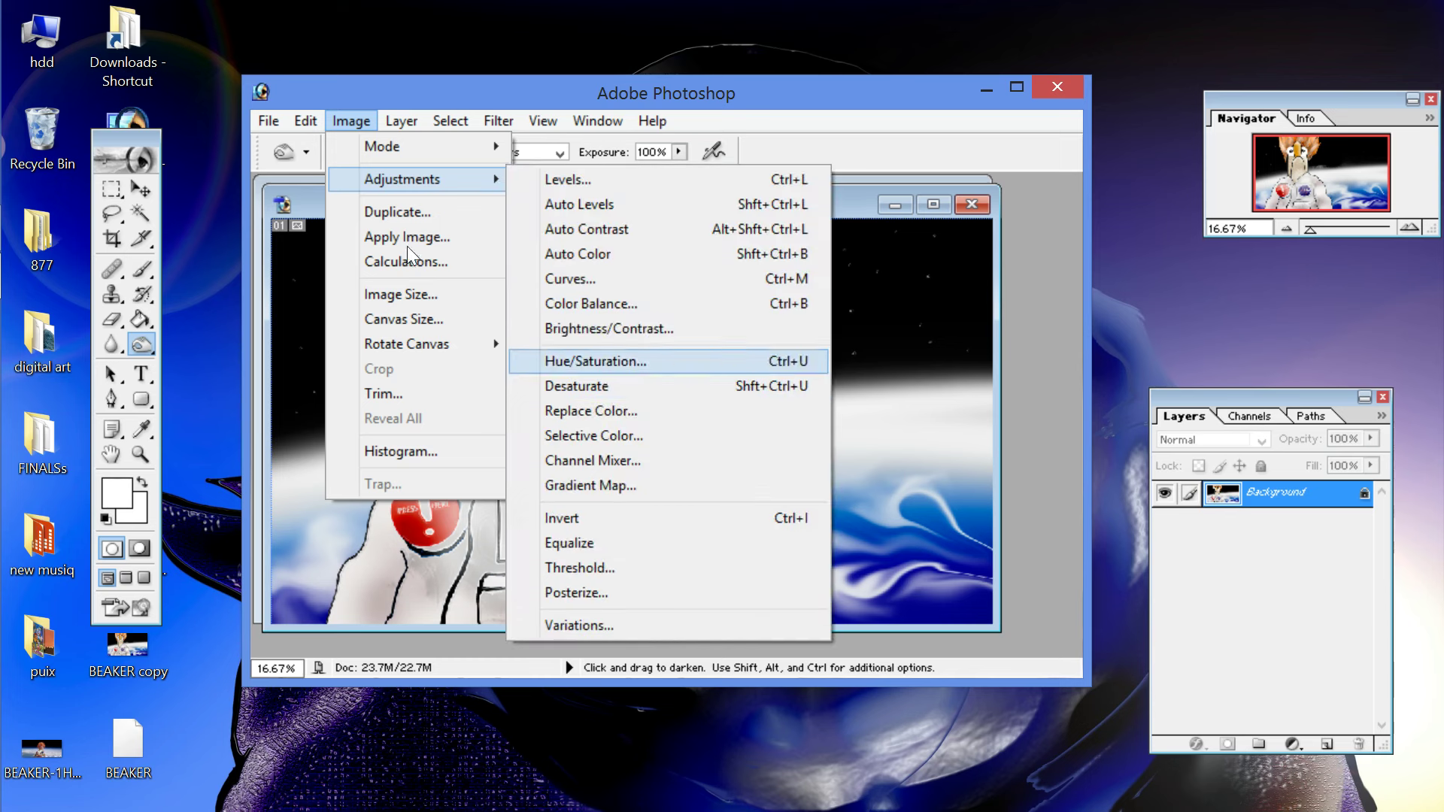
{"action": "key", "text": "Up"}
{"action": "key", "text": "Return"}
{"action": "left_click_drag", "start_coordinate": [314, 734], "coordinate": [349, 733]}
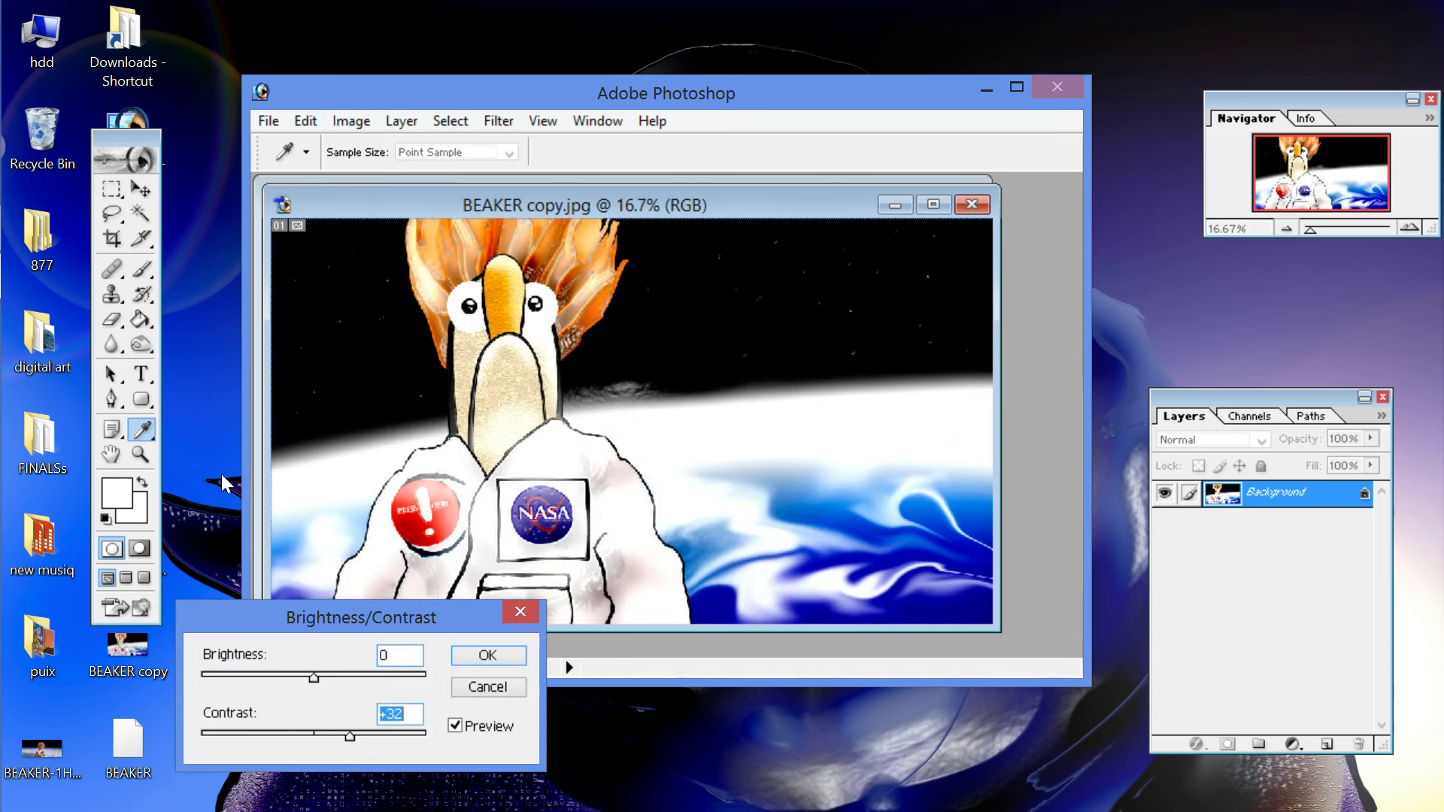
{"action": "left_click_drag", "start_coordinate": [316, 679], "coordinate": [286, 677]}
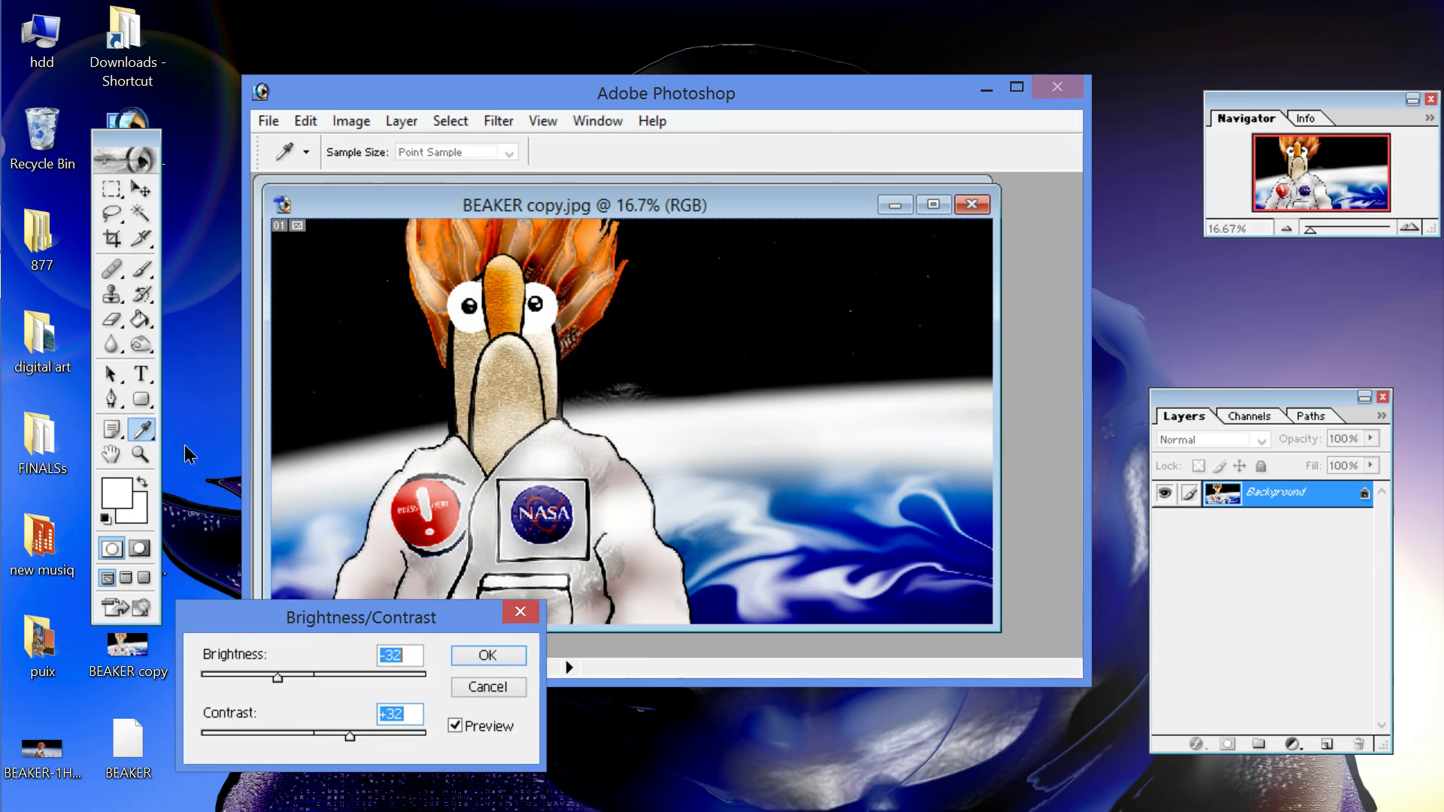
{"action": "left_click_drag", "start_coordinate": [350, 734], "coordinate": [340, 741]}
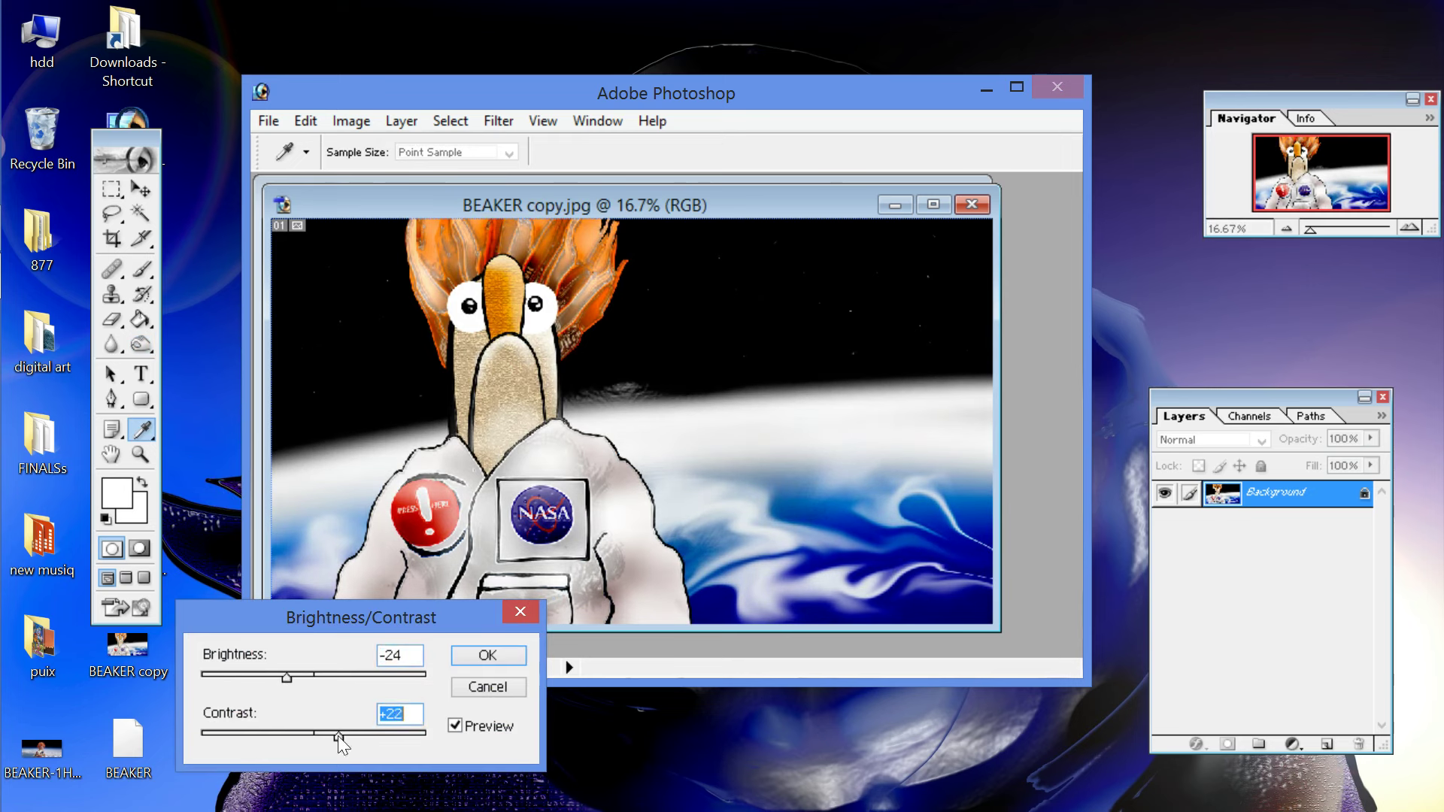
{"action": "key", "text": "Return"}
{"action": "key", "text": "o"}
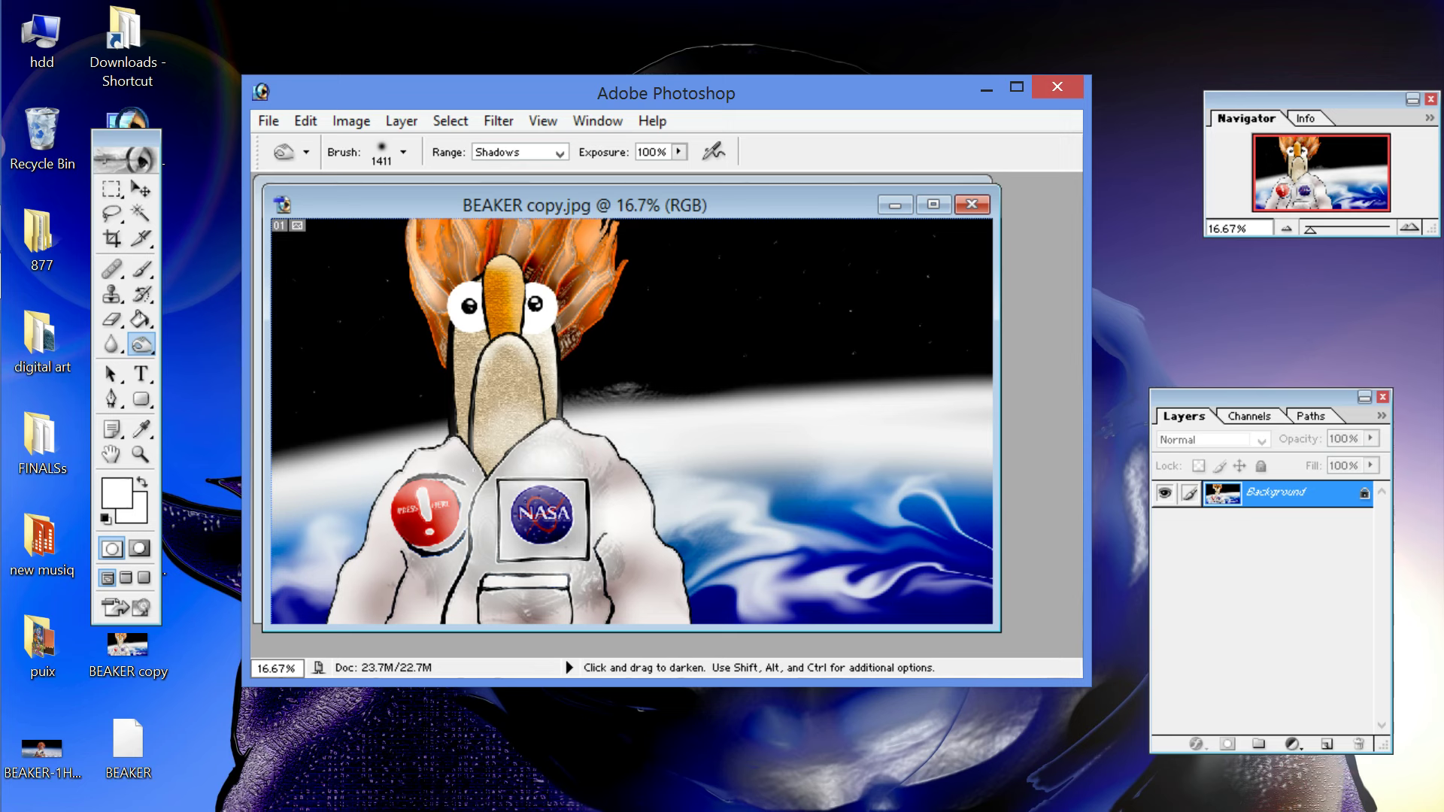
Step: Start a Lens Flare on the JPEG copy, centring the flare on the Earth horizon just beside Beaker's shoulder
{"action": "left_click", "coordinate": [498, 120]}
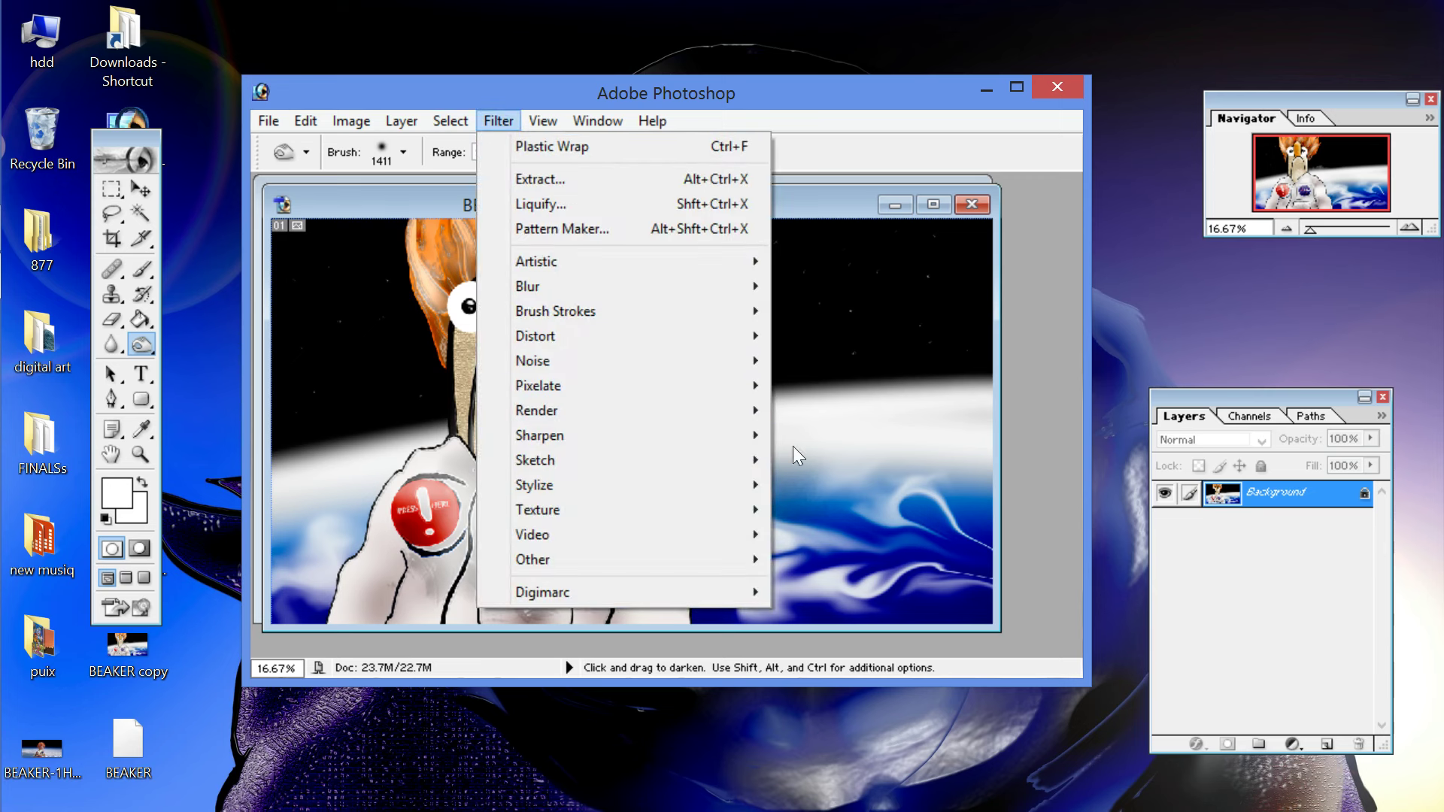
{"action": "mouse_move", "coordinate": [740, 412]}
{"action": "left_click", "coordinate": [827, 488]}
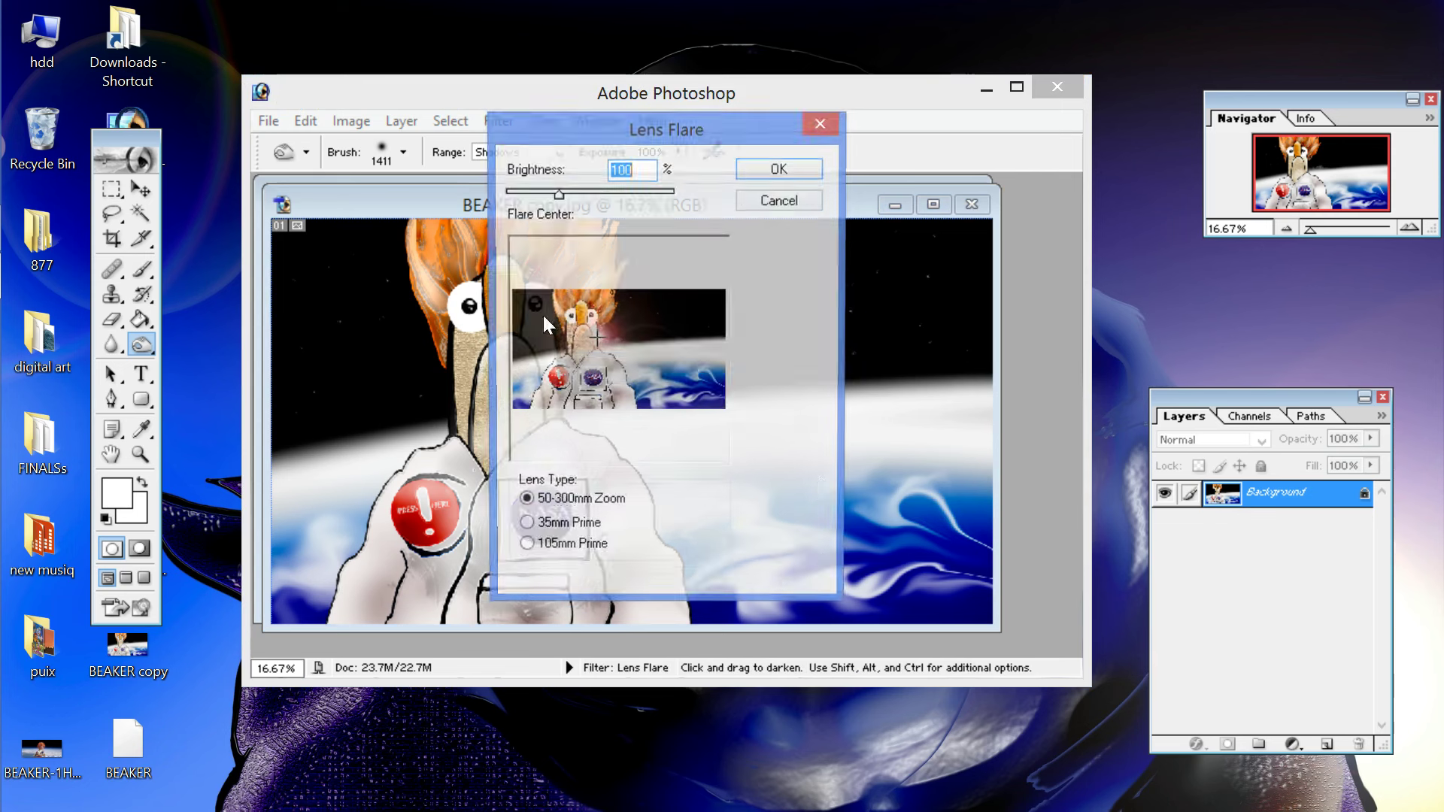
{"action": "left_click", "coordinate": [615, 356]}
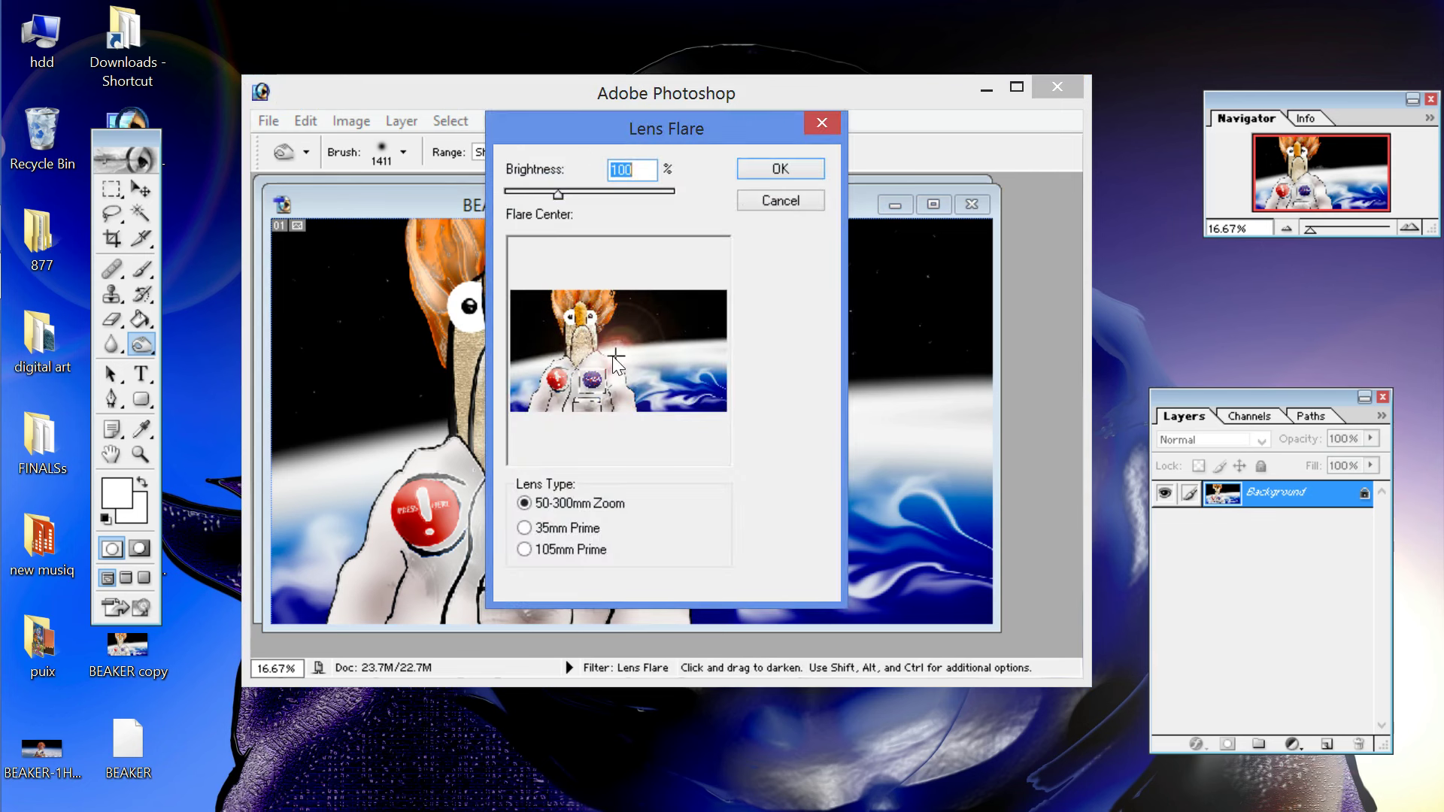
Step: Set the lens flare brightness to 117% and apply it with the 50-300mm Zoom lens type
{"action": "scroll", "coordinate": [374, 120], "scroll_direction": "up", "scroll_amount": 9}
{"action": "scroll", "coordinate": [382, 127], "scroll_direction": "up", "scroll_amount": 8}
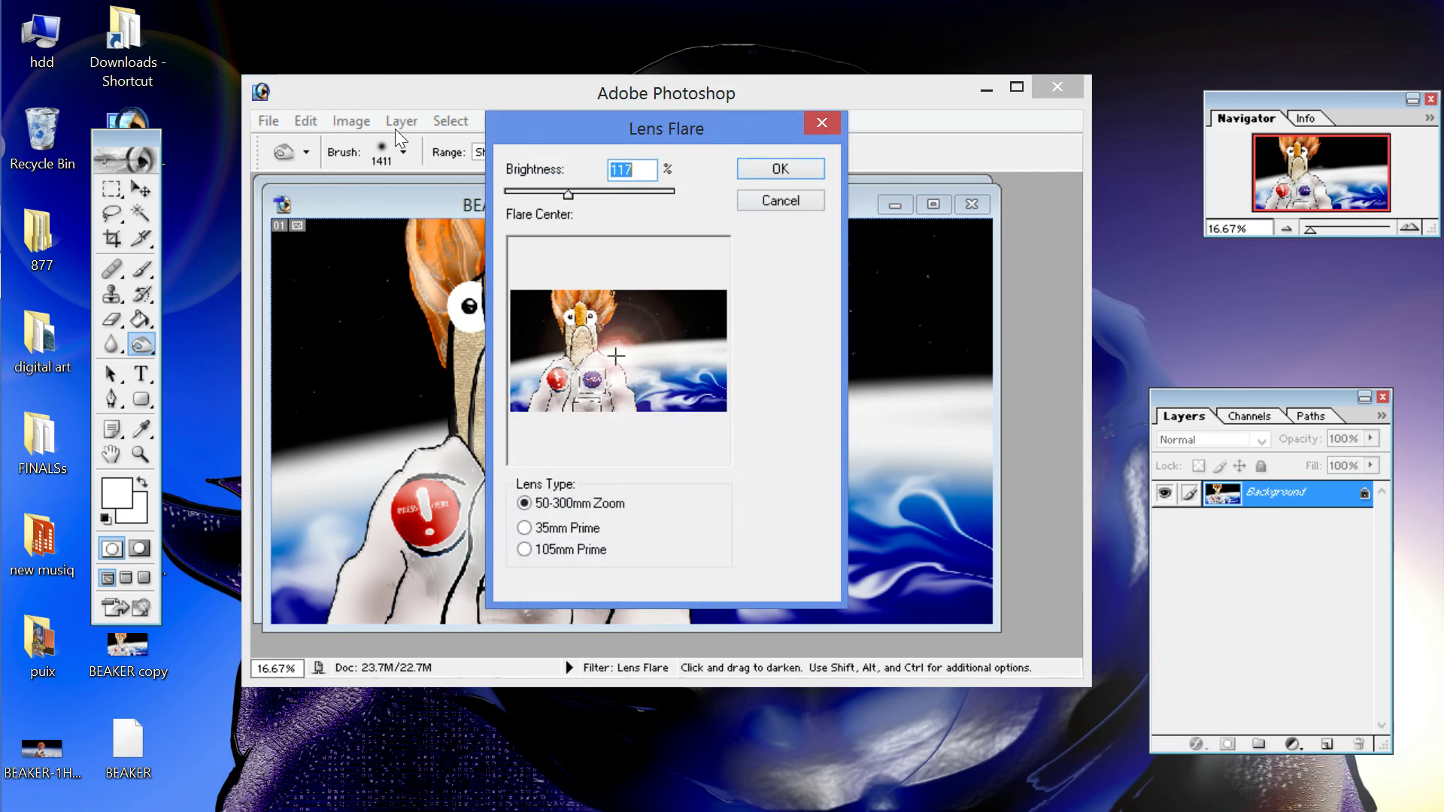
{"action": "key", "text": "shift+Up"}
{"action": "key", "text": "Up"}
{"action": "key", "text": "Up"}
{"action": "key", "text": "Up"}
{"action": "key", "text": "Up"}
{"action": "key", "text": "Up"}
{"action": "key", "text": "Up"}
{"action": "left_click_drag", "start_coordinate": [571, 197], "coordinate": [567, 191]}
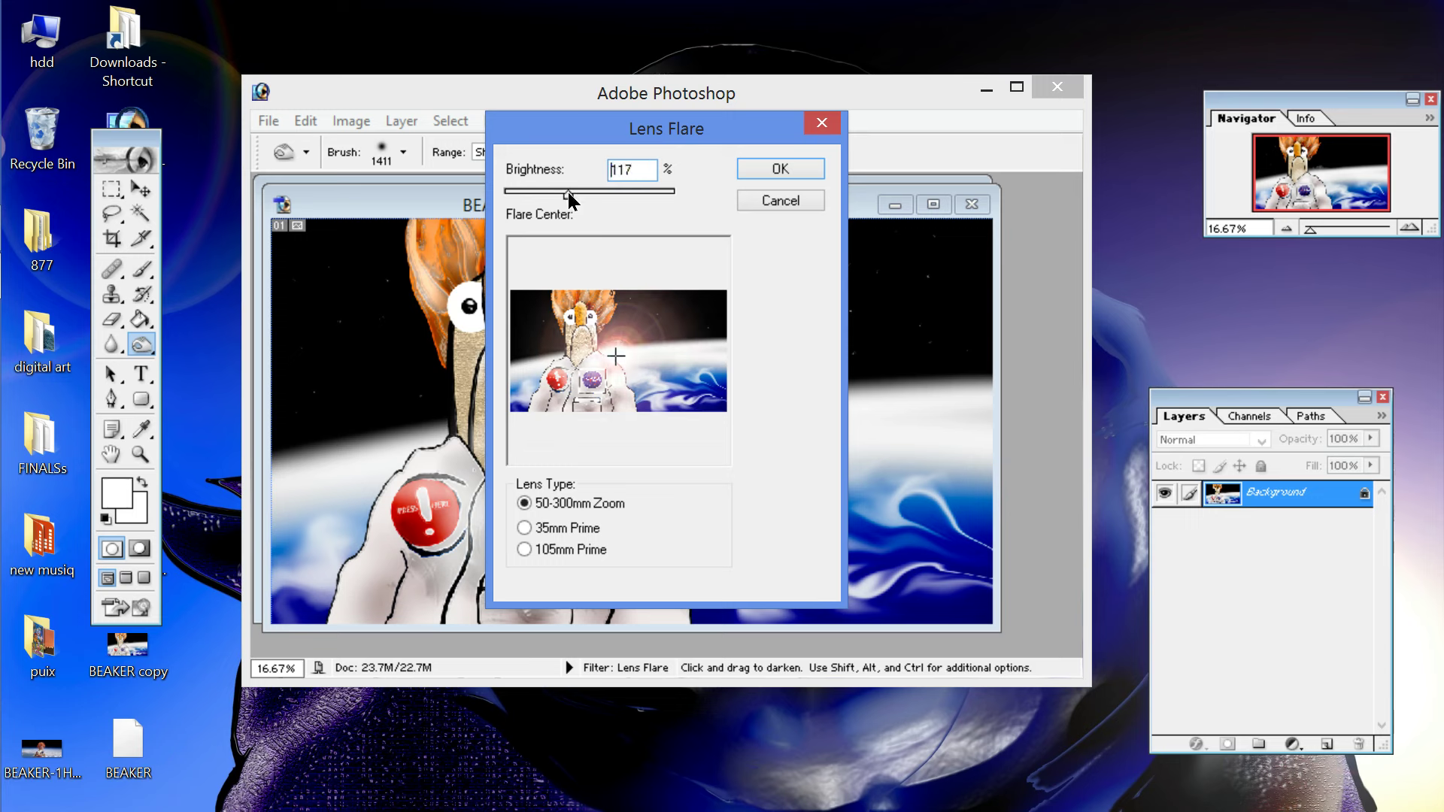
{"action": "left_click", "coordinate": [756, 177]}
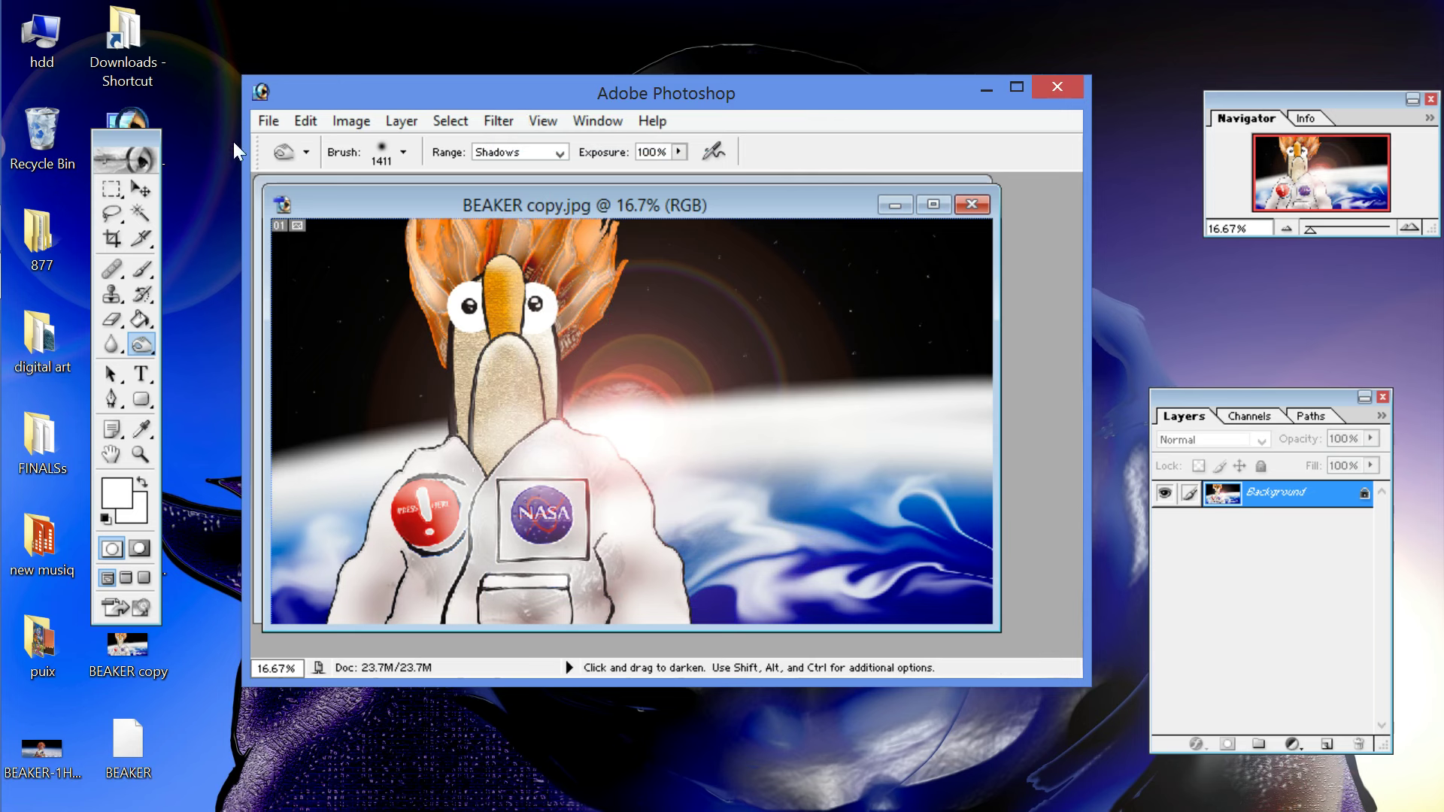
Step: Save the JPEG copy with its lens flare and set the BEAKER copy file as the desktop background
{"action": "left_click", "coordinate": [268, 121]}
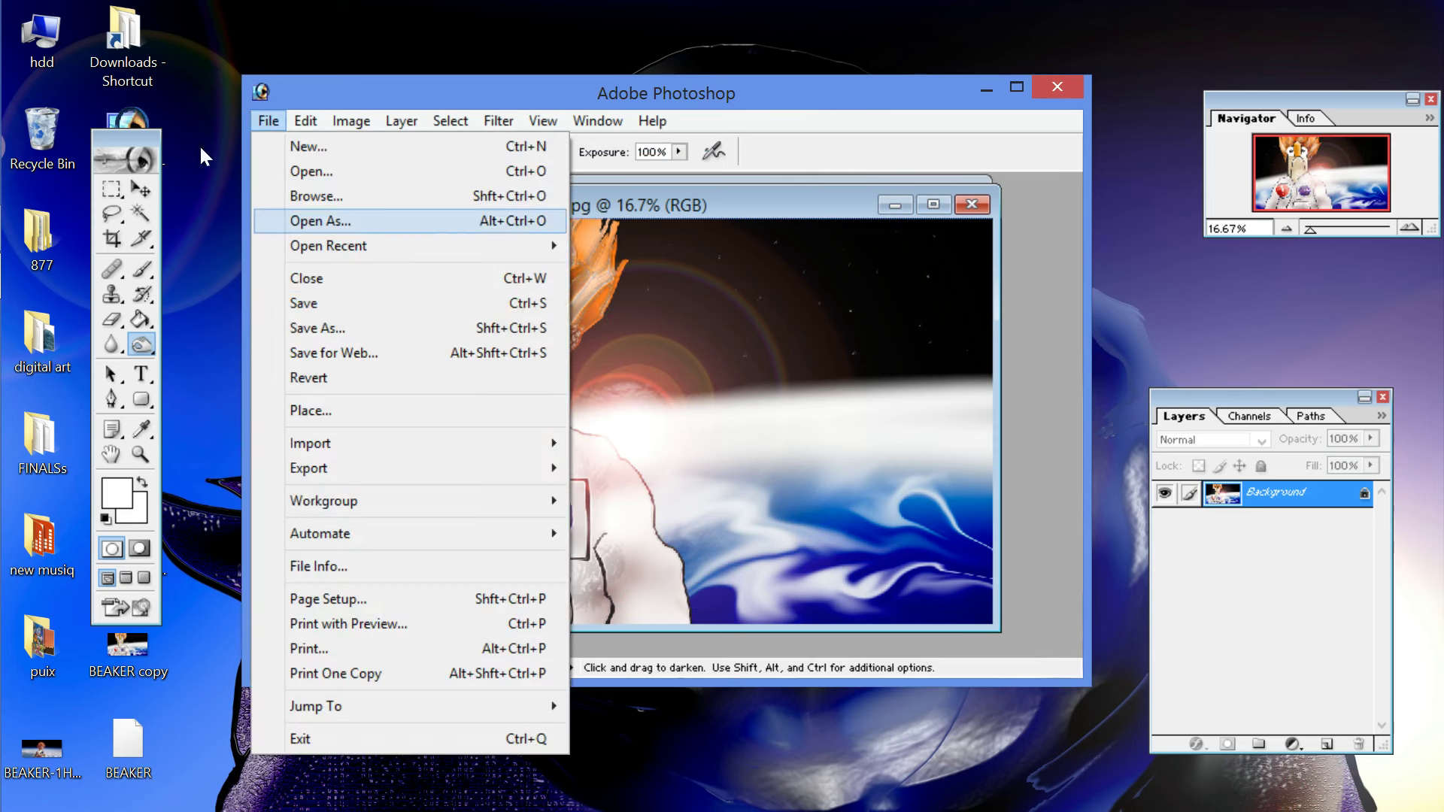
{"action": "left_click", "coordinate": [323, 302]}
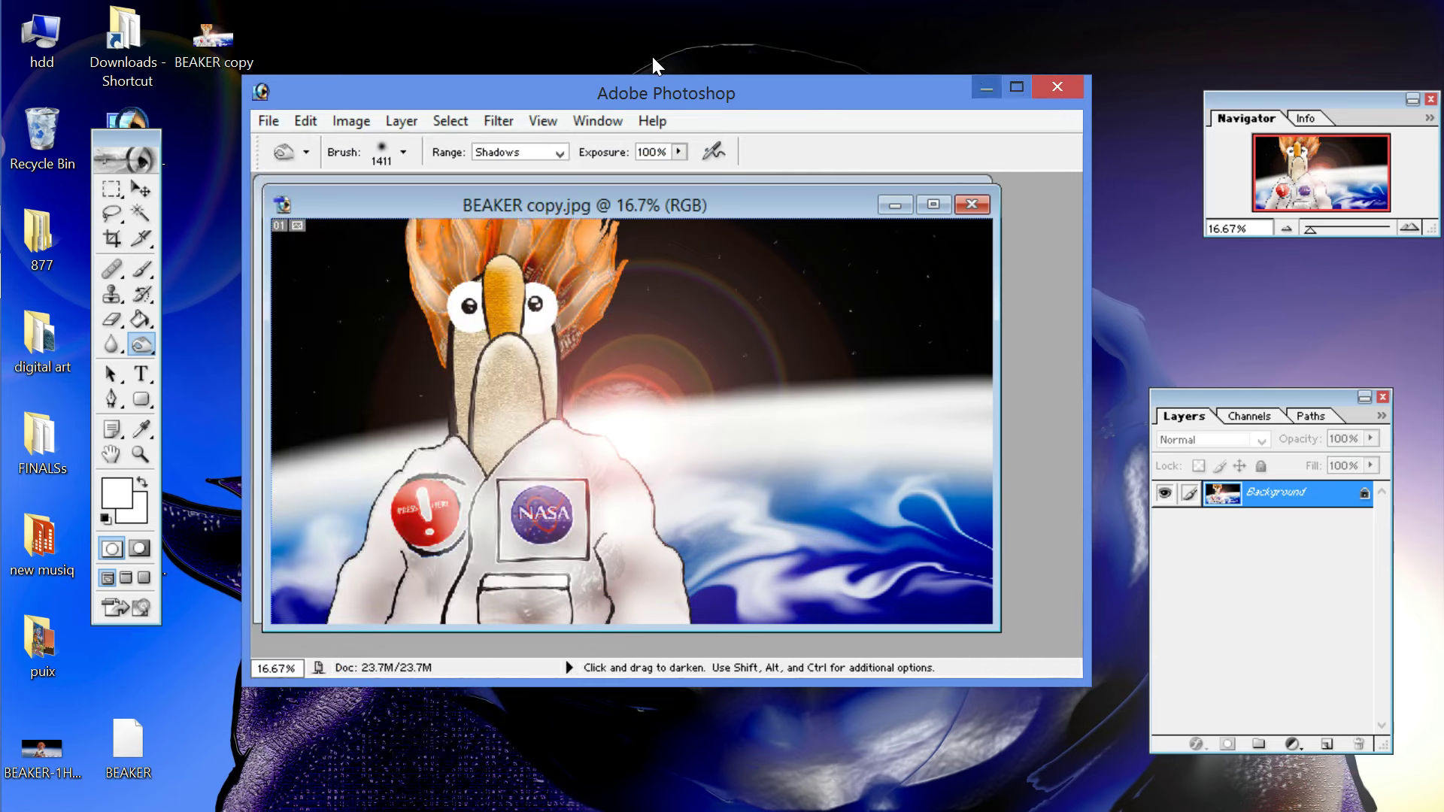
{"action": "key", "text": "super+d"}
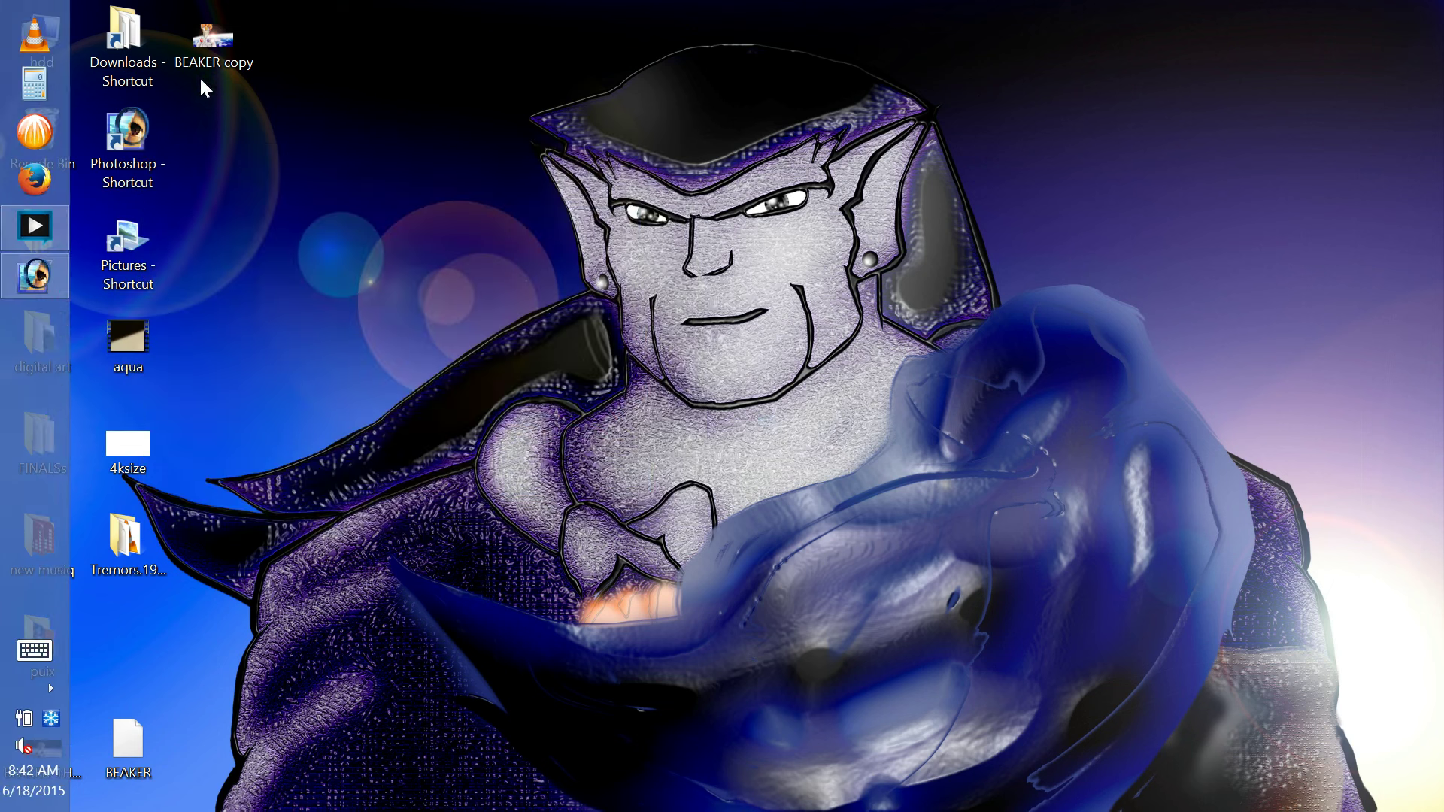
{"action": "double_click", "coordinate": [209, 46]}
{"action": "right_click", "coordinate": [209, 47]}
{"action": "left_click", "coordinate": [270, 79]}
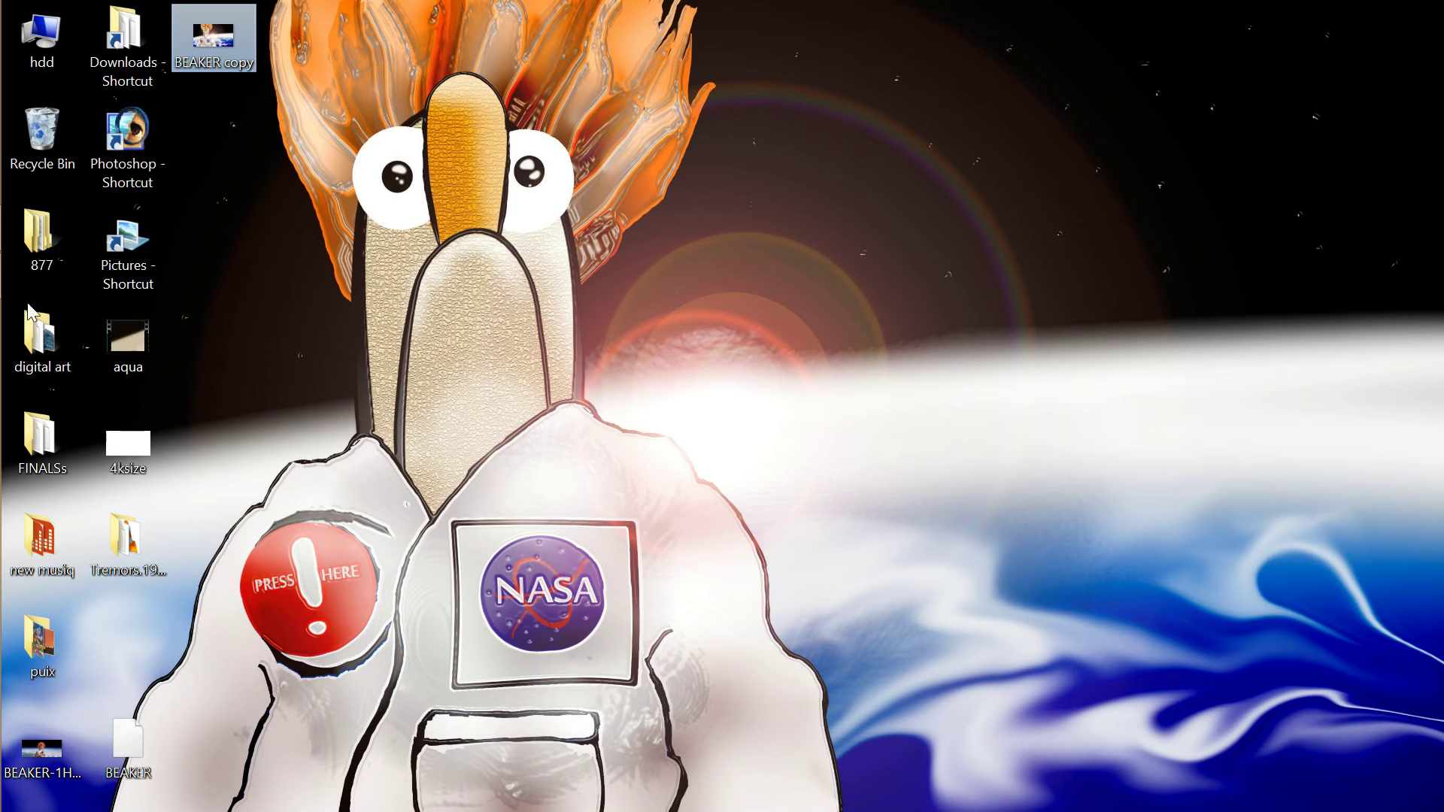
Step: Switch back to Photoshop and burn the shadows beneath Beaker's eyes with the brush size set to 363
{"action": "left_click", "coordinate": [15, 274]}
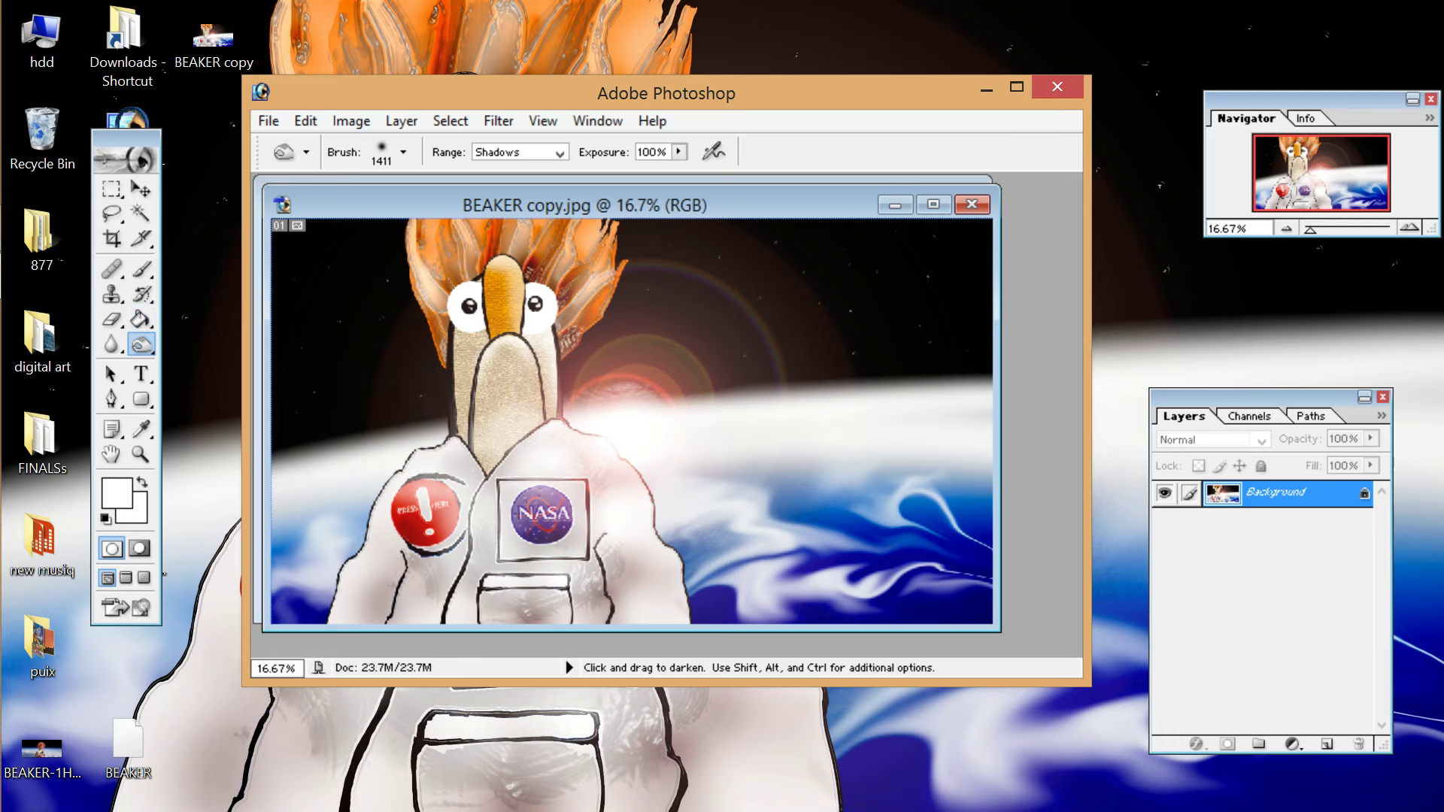
{"action": "key", "text": "ctrl+plus"}
{"action": "key", "text": "ctrl+plus"}
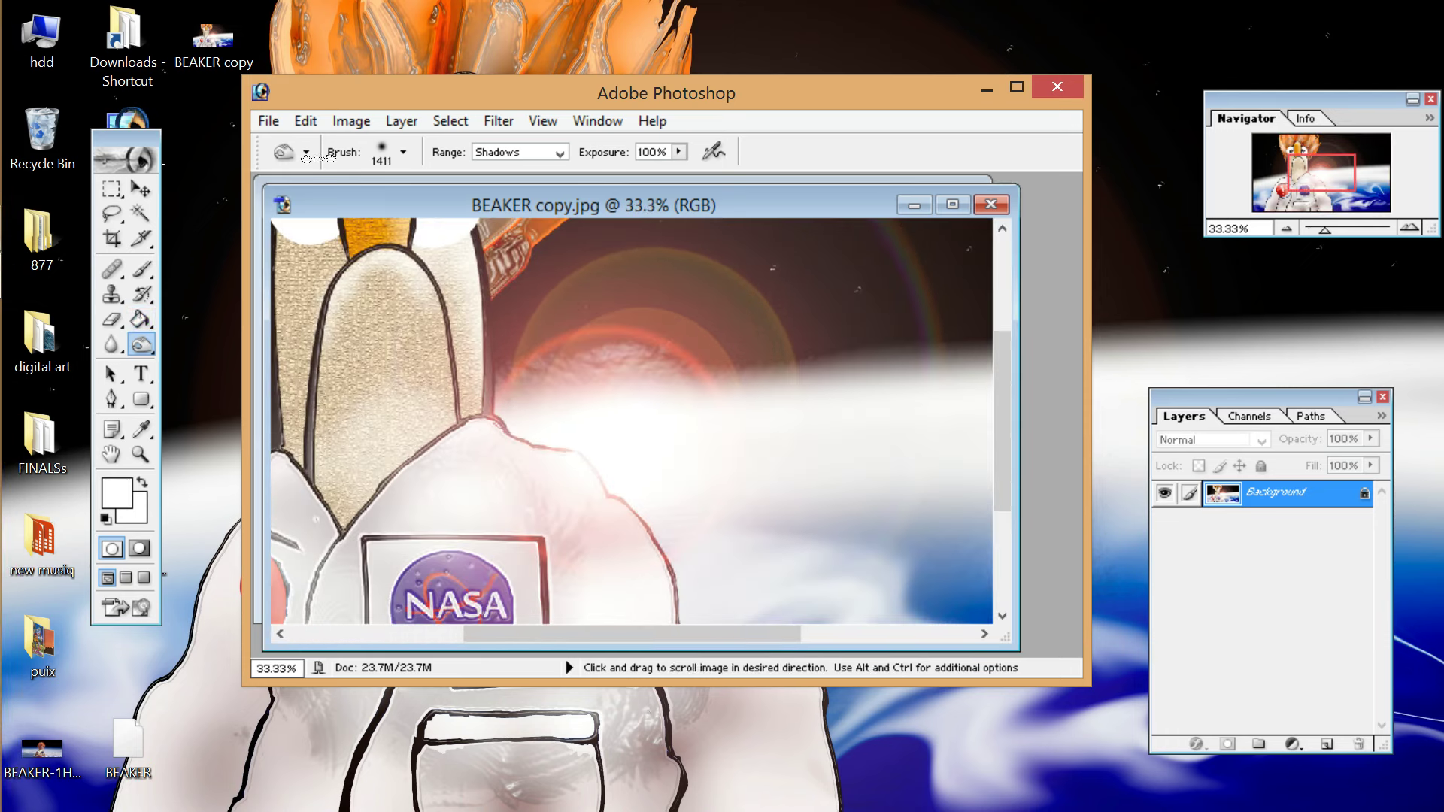
{"action": "left_click_drag", "start_coordinate": [511, 316], "coordinate": [767, 516]}
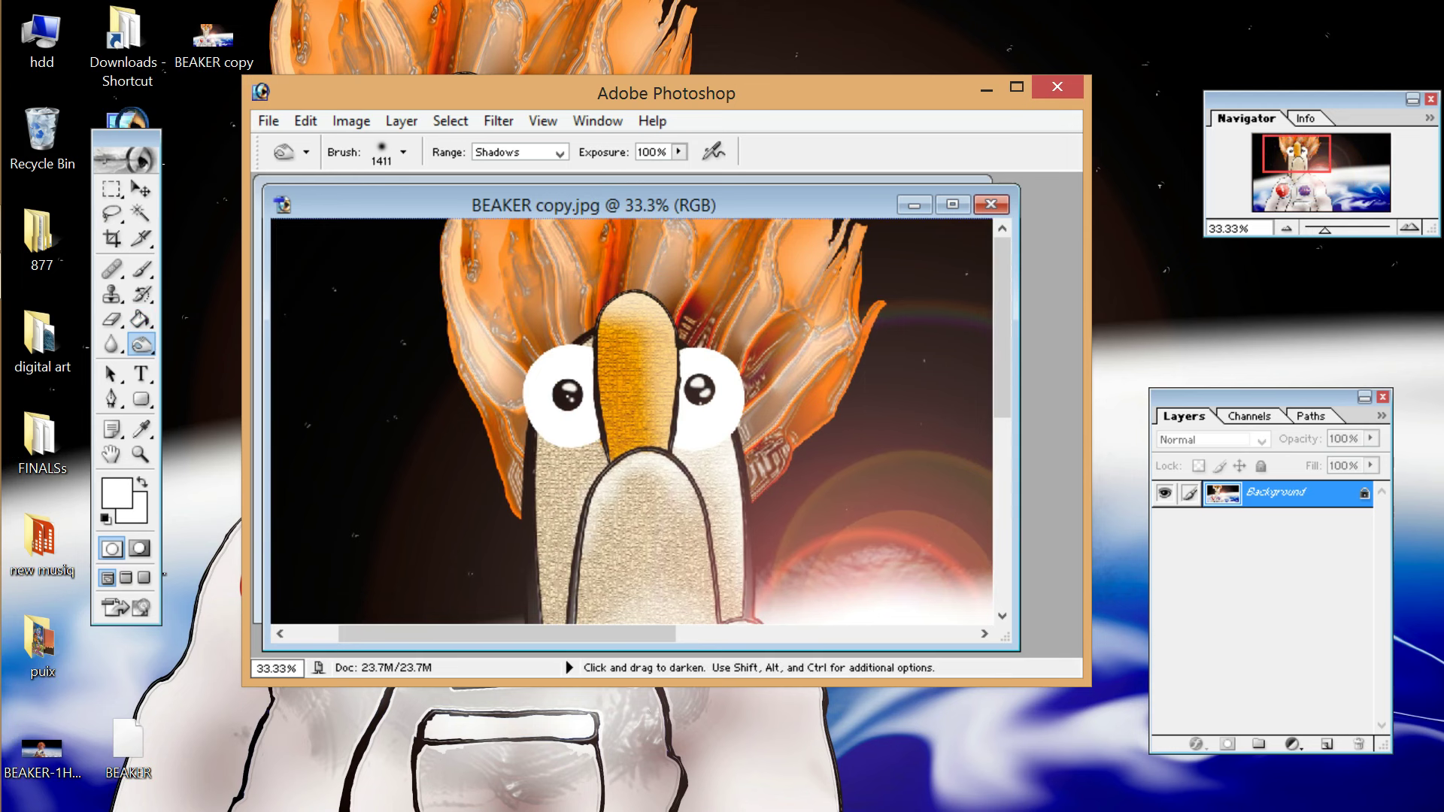
{"action": "left_click", "coordinate": [551, 434]}
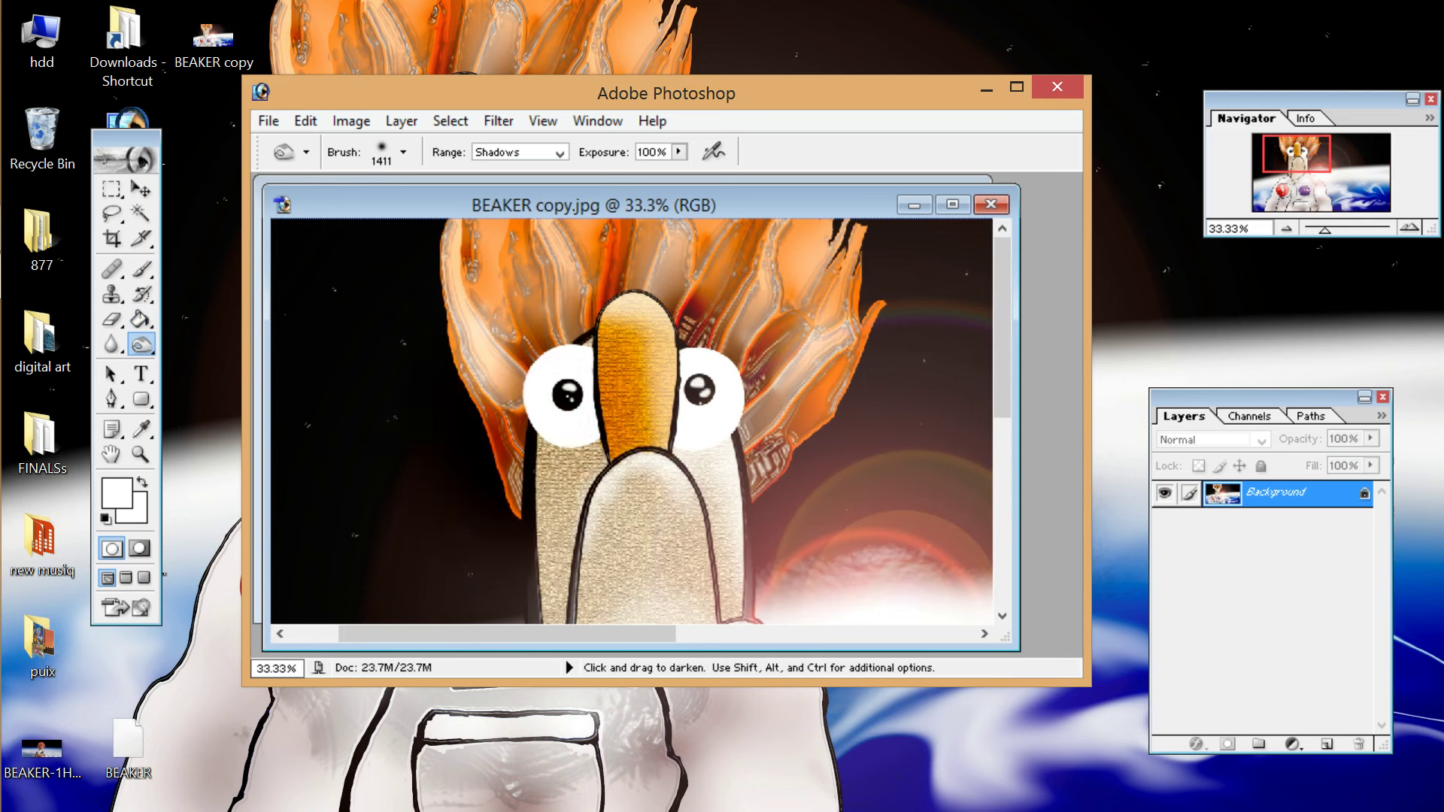
{"action": "left_click", "coordinate": [306, 120]}
{"action": "left_click", "coordinate": [291, 134]}
{"action": "left_click", "coordinate": [404, 152]}
{"action": "left_click_drag", "start_coordinate": [462, 209], "coordinate": [447, 217]}
{"action": "left_click_drag", "start_coordinate": [543, 436], "coordinate": [586, 399]}
{"action": "left_click_drag", "start_coordinate": [671, 439], "coordinate": [672, 457]}
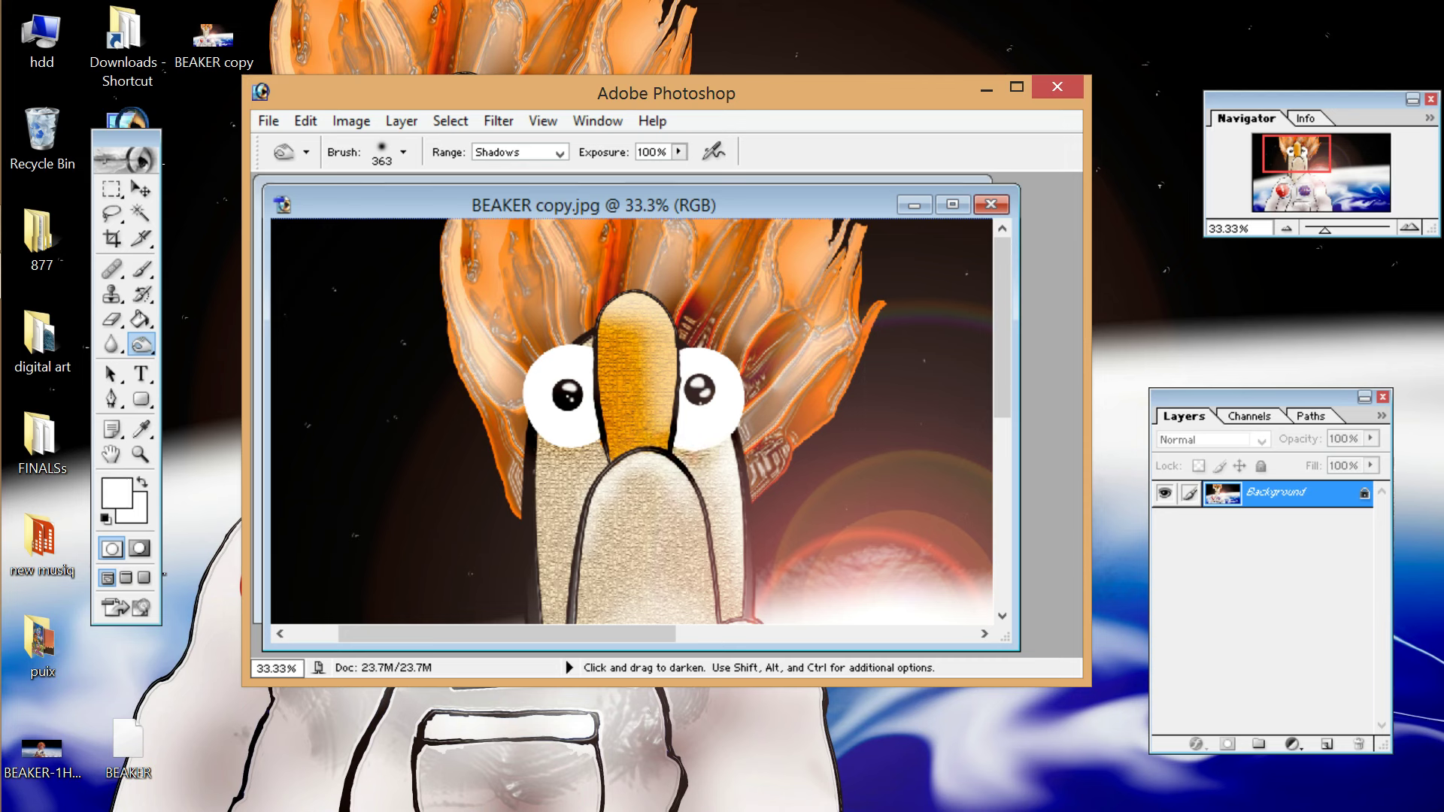
Step: Try extra burn strokes across the face below the left-hand eye, undoing each one
{"action": "mouse_move", "coordinate": [564, 451]}
{"action": "left_mouse_down"}
{"action": "mouse_move", "coordinate": [544, 451]}
{"action": "mouse_move", "coordinate": [592, 448]}
{"action": "left_mouse_up"}
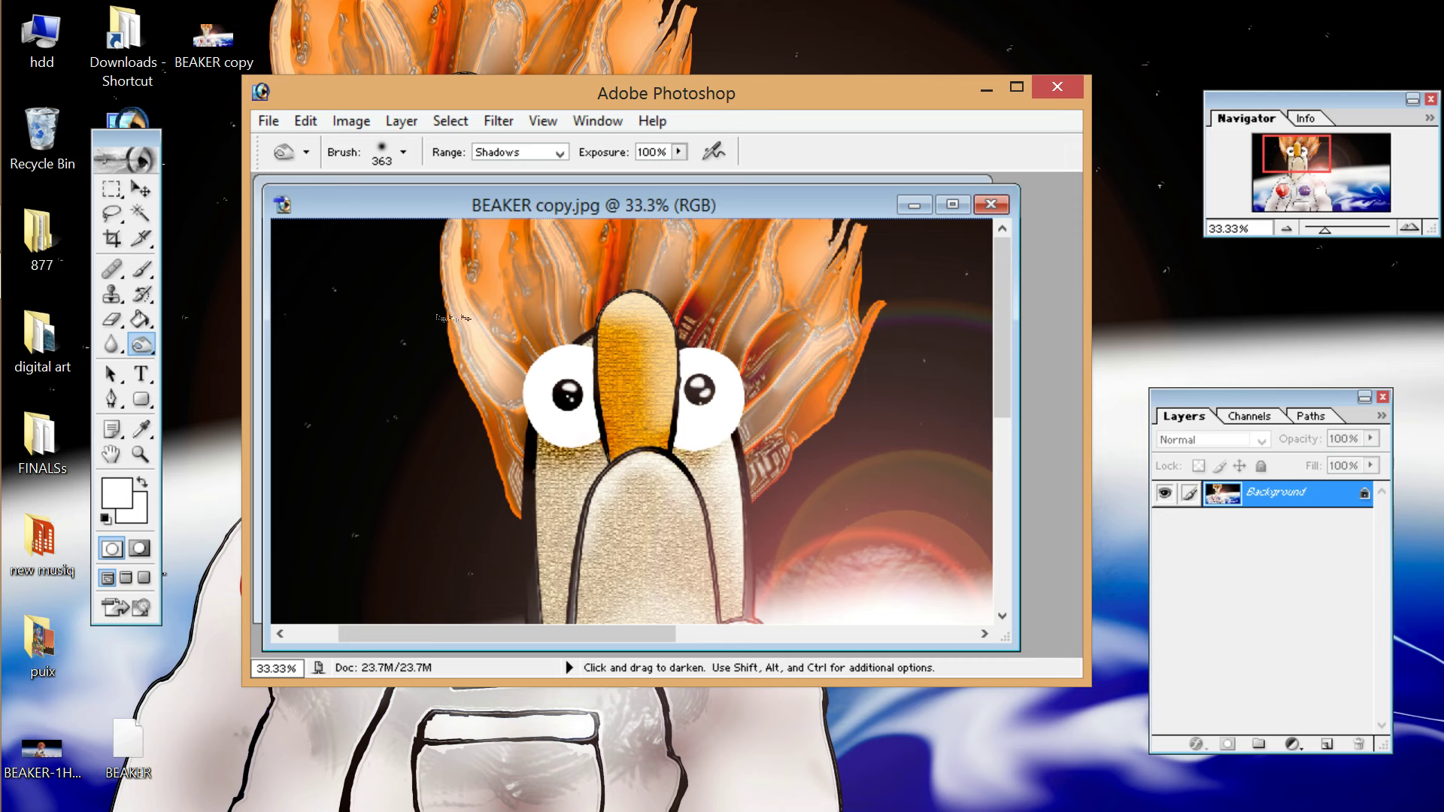
{"action": "key", "text": "ctrl+z"}
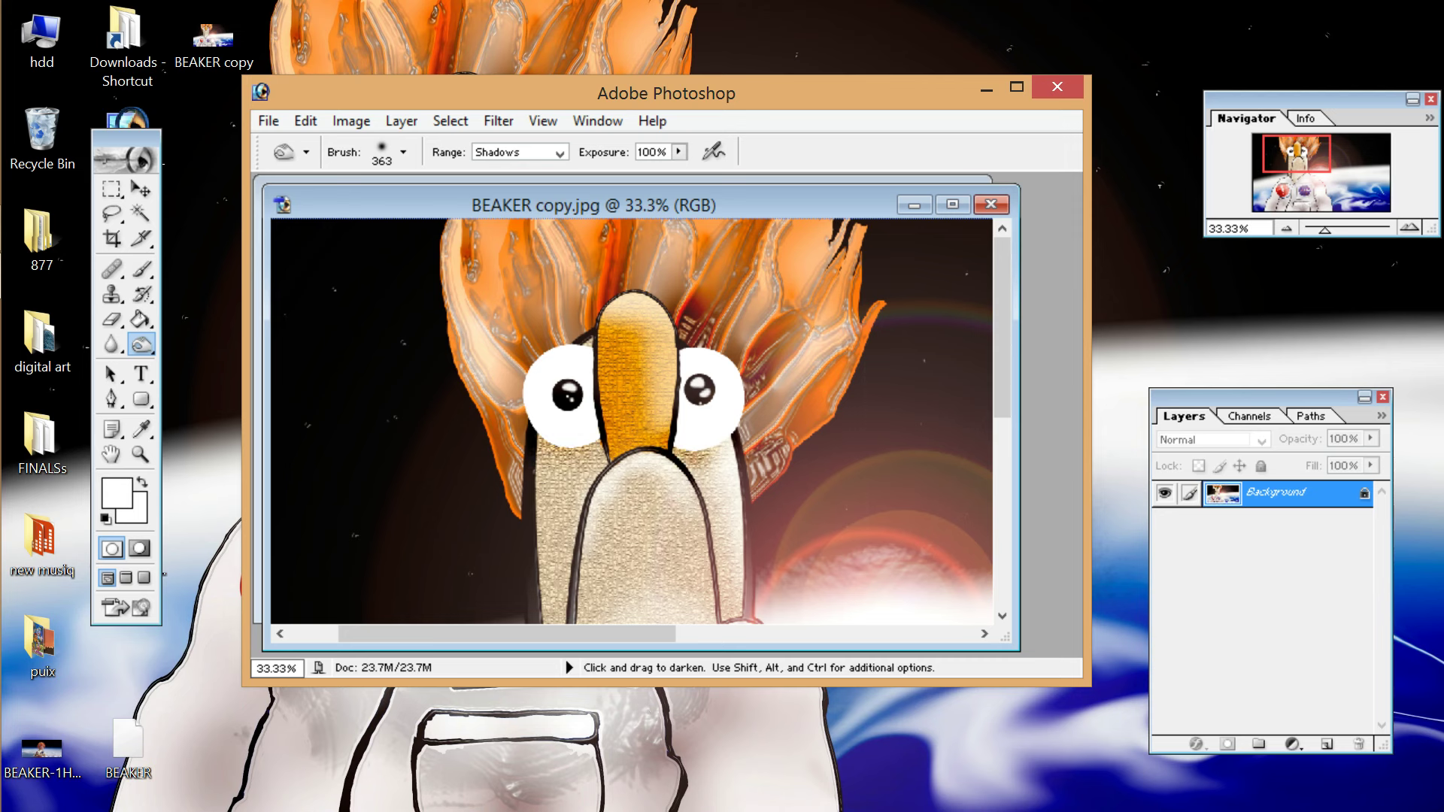
{"action": "left_click_drag", "start_coordinate": [535, 478], "coordinate": [585, 475]}
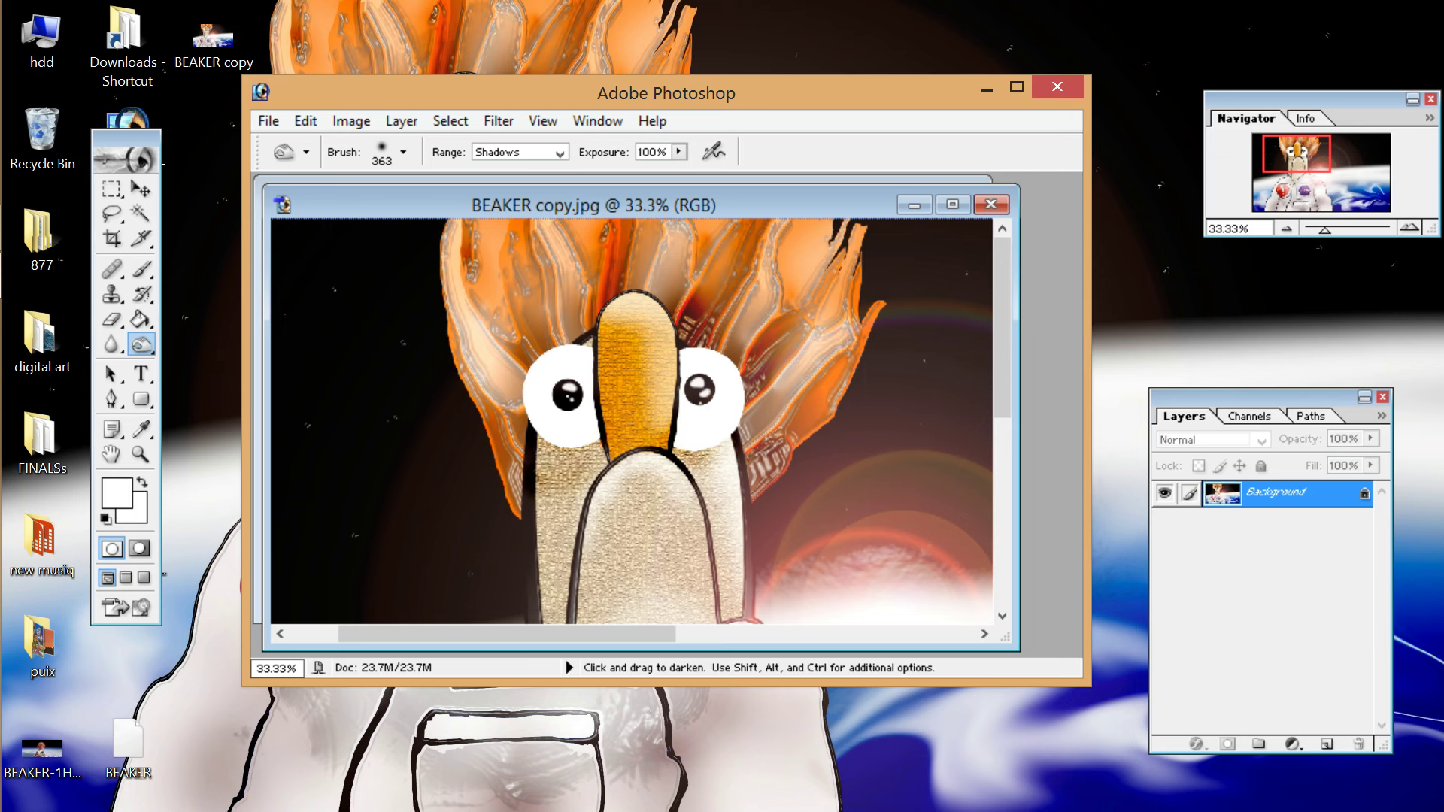
{"action": "key", "text": "ctrl+z"}
Step: Burn a short shadow directly under the left-hand eye and compare the face with and without it
{"action": "left_click_drag", "start_coordinate": [564, 449], "coordinate": [594, 442]}
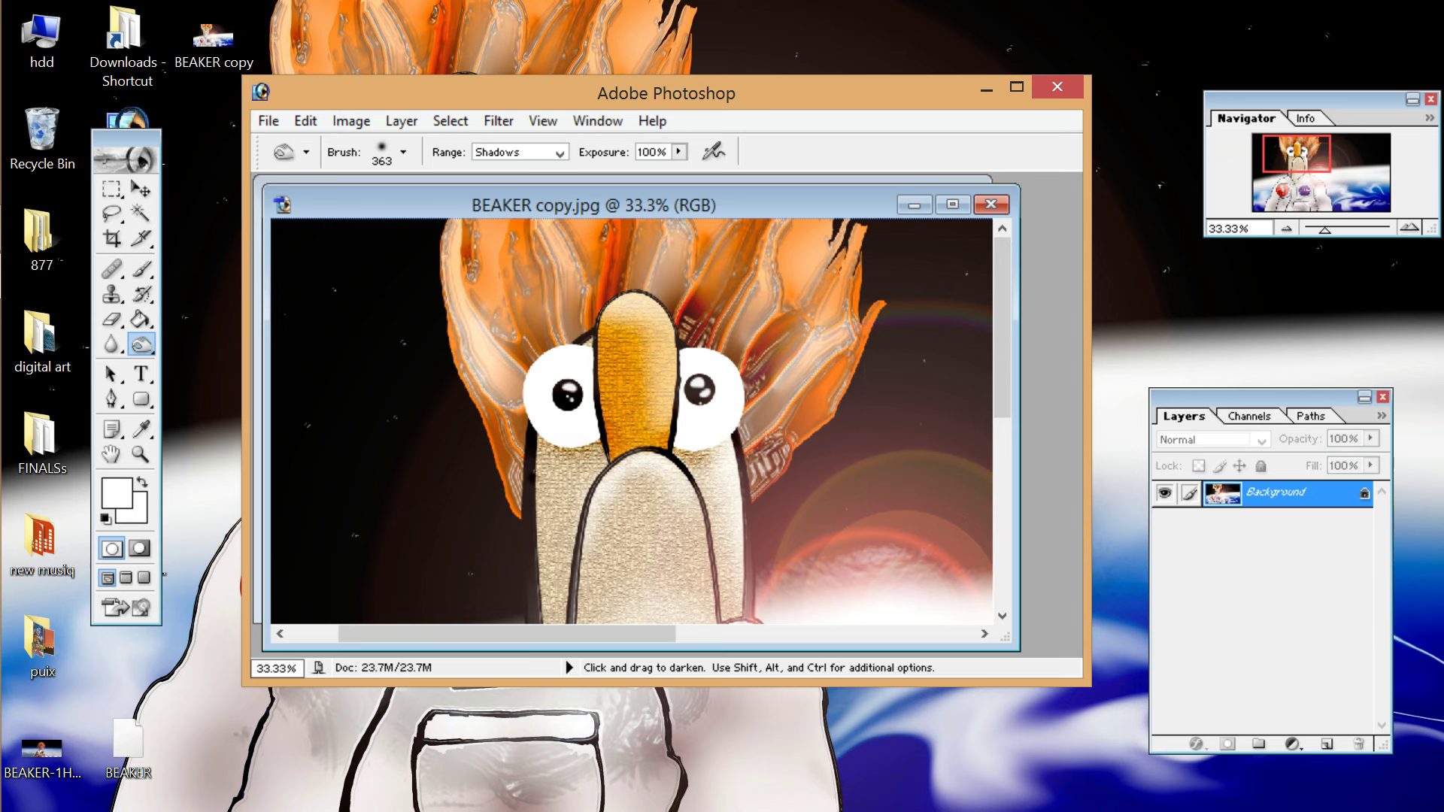
{"action": "key", "text": "ctrl+z"}
{"action": "key", "text": "ctrl+z"}
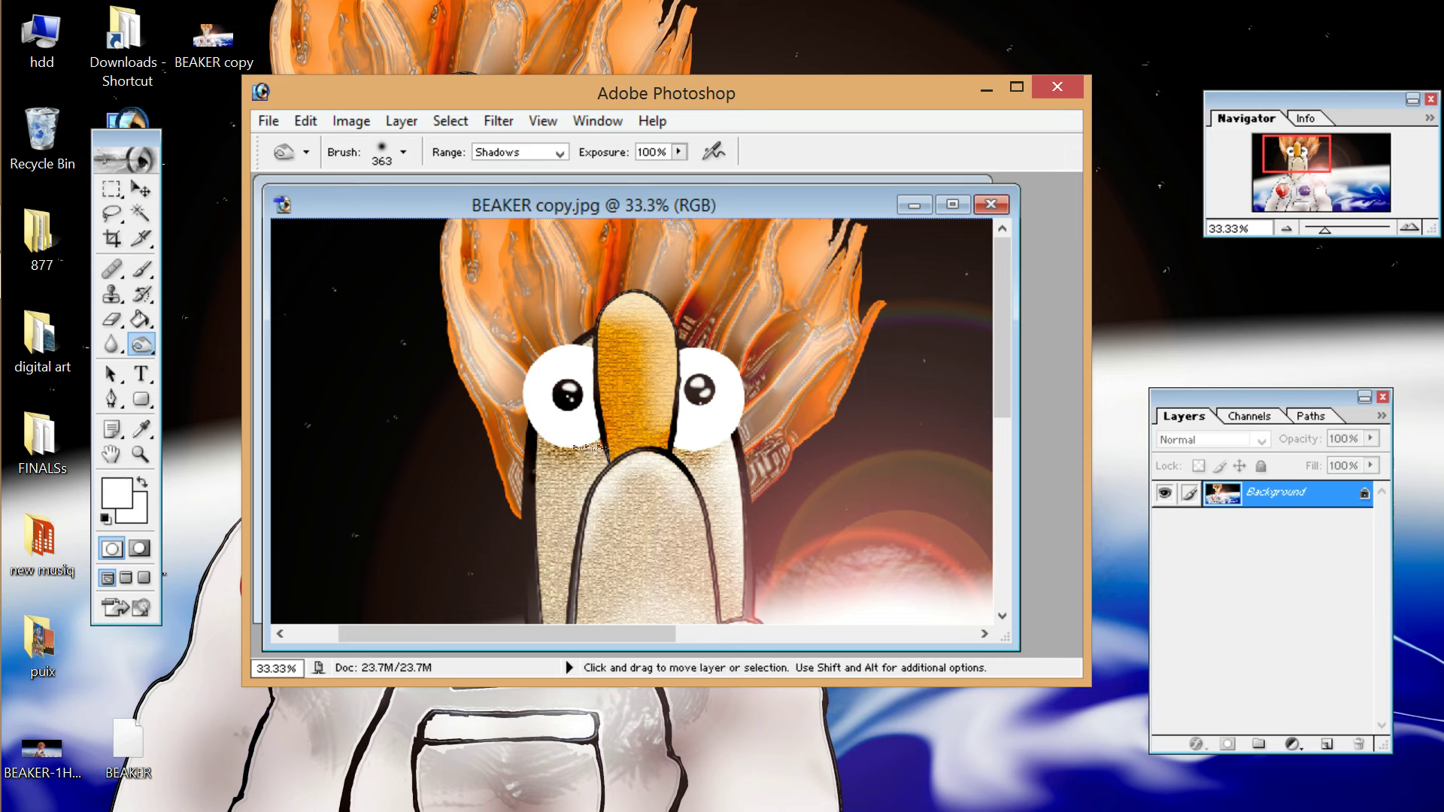
{"action": "key", "text": "ctrl+z"}
{"action": "key", "text": "ctrl+z"}
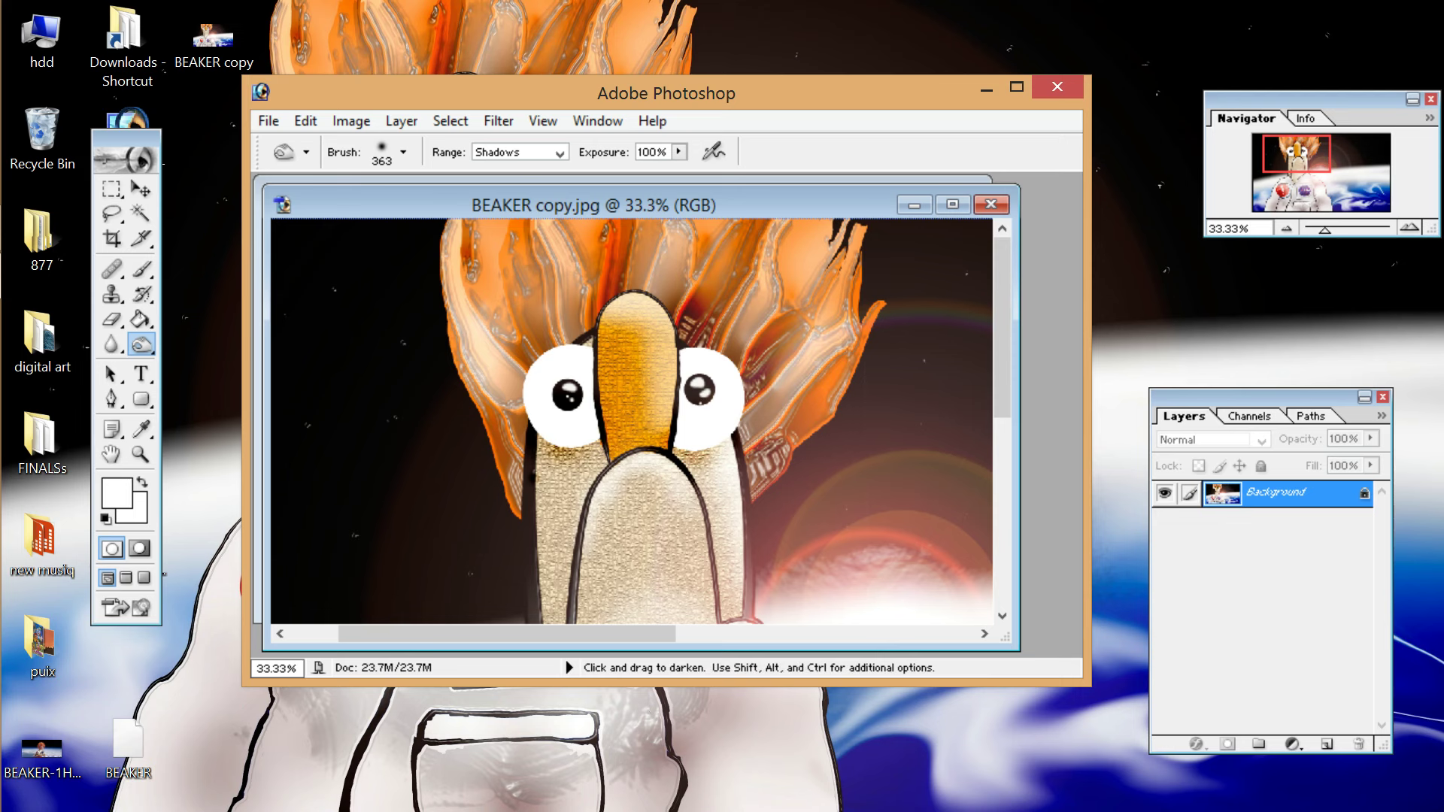
{"action": "left_click", "coordinate": [552, 526]}
{"action": "key", "text": "ctrl+z"}
Step: Check the shaded face against the whole figure and save the JPEG copy again
{"action": "key", "text": "space"}
{"action": "left_click_drag", "start_coordinate": [439, 385], "coordinate": [462, 232]}
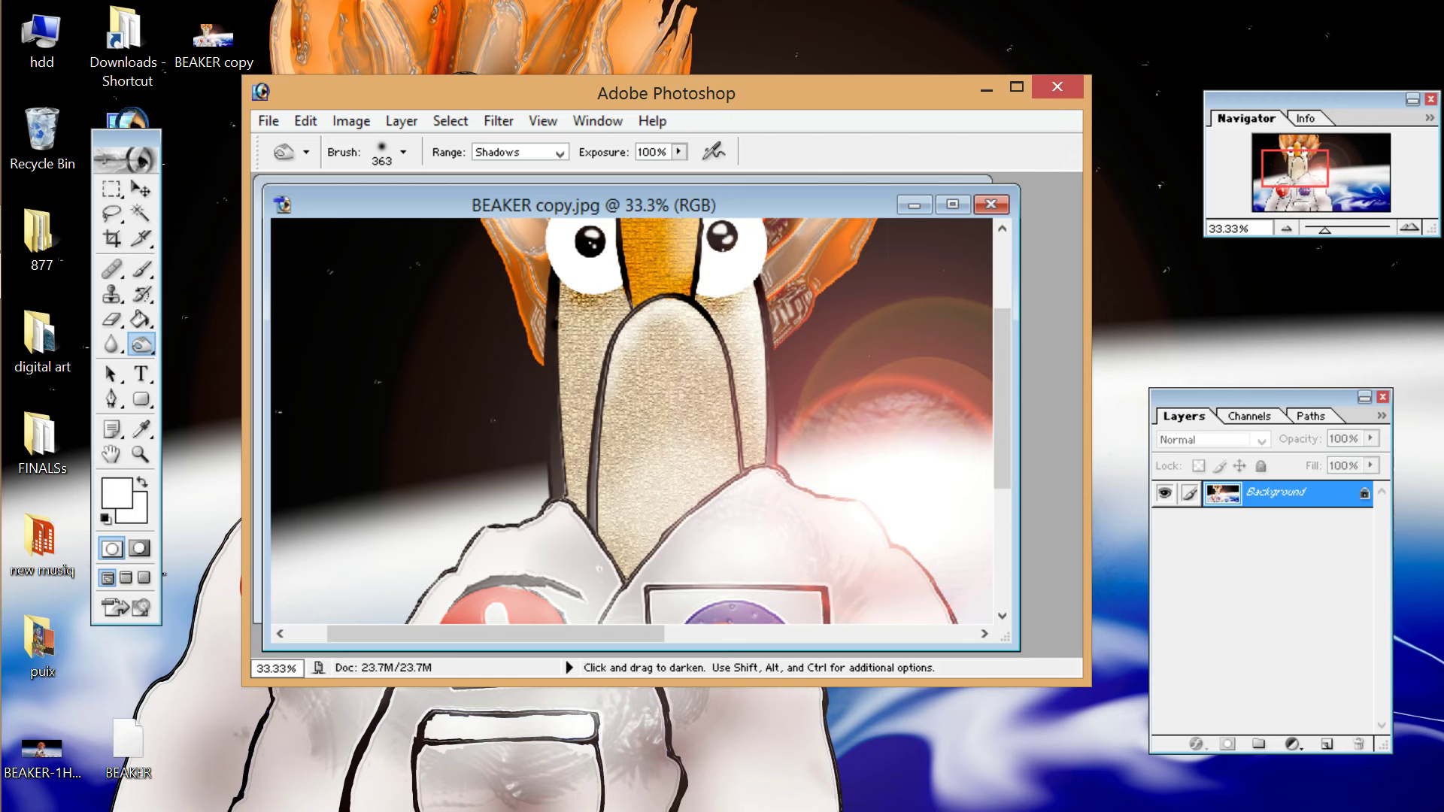
{"action": "key", "text": "ctrl+minus"}
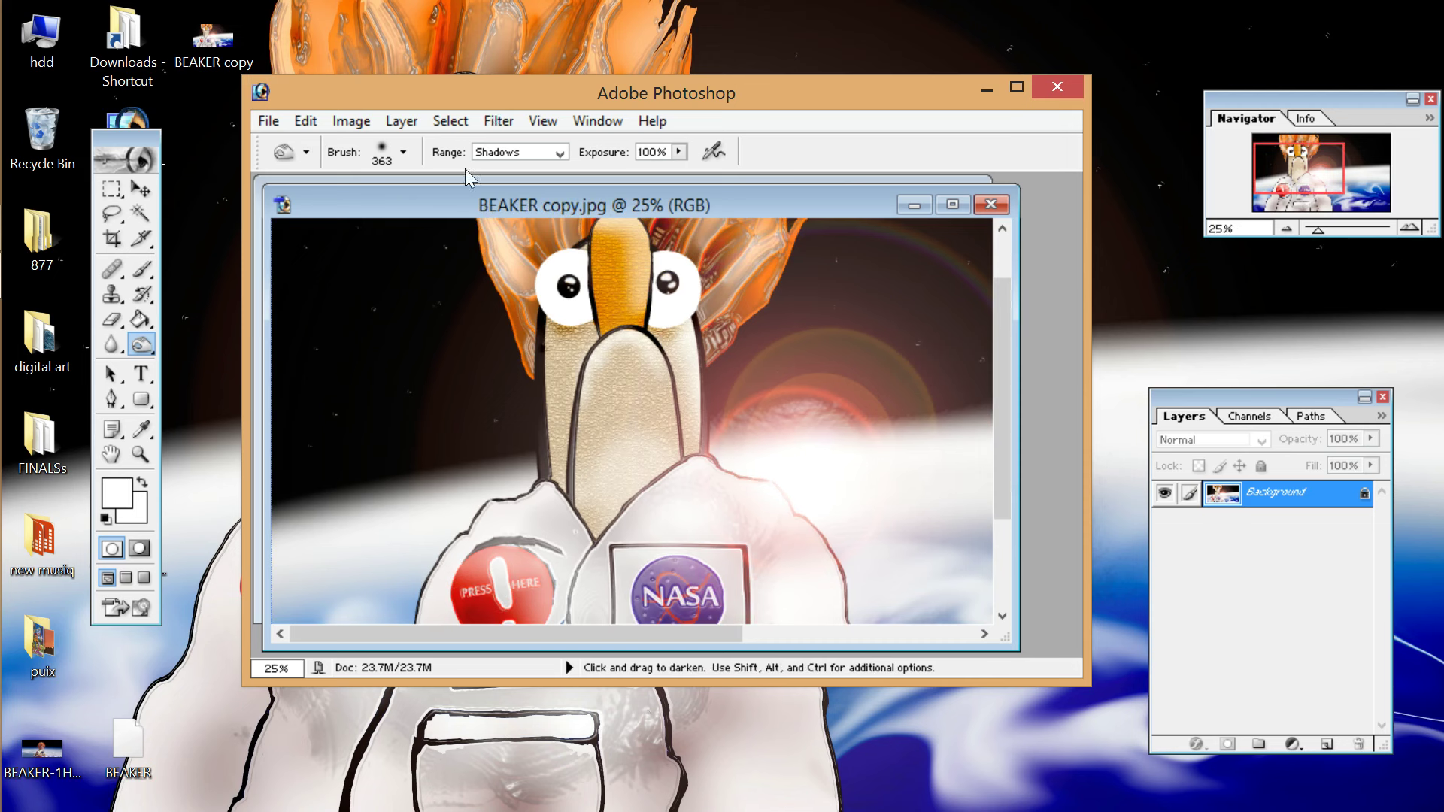
{"action": "left_click", "coordinate": [268, 120]}
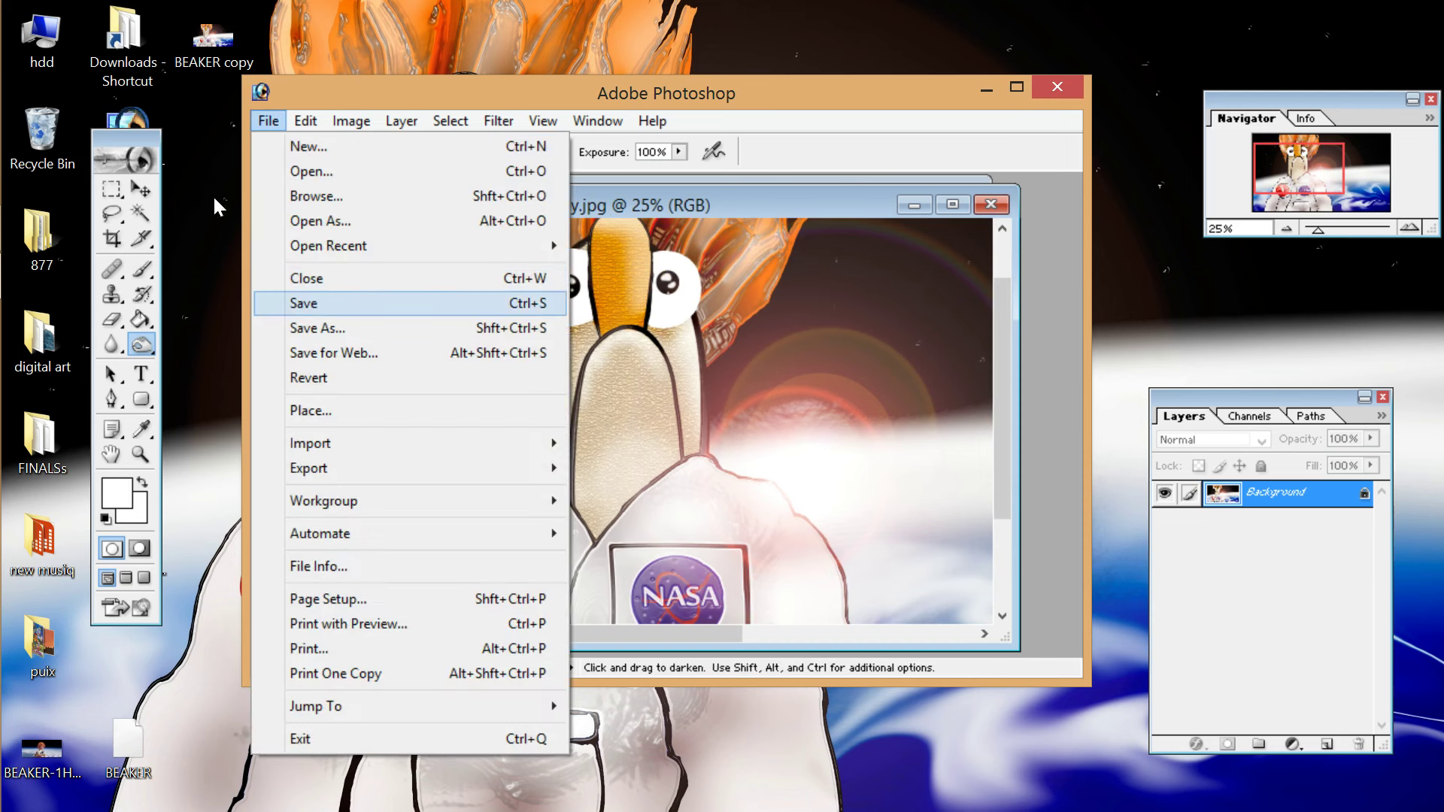
{"action": "left_click", "coordinate": [322, 309]}
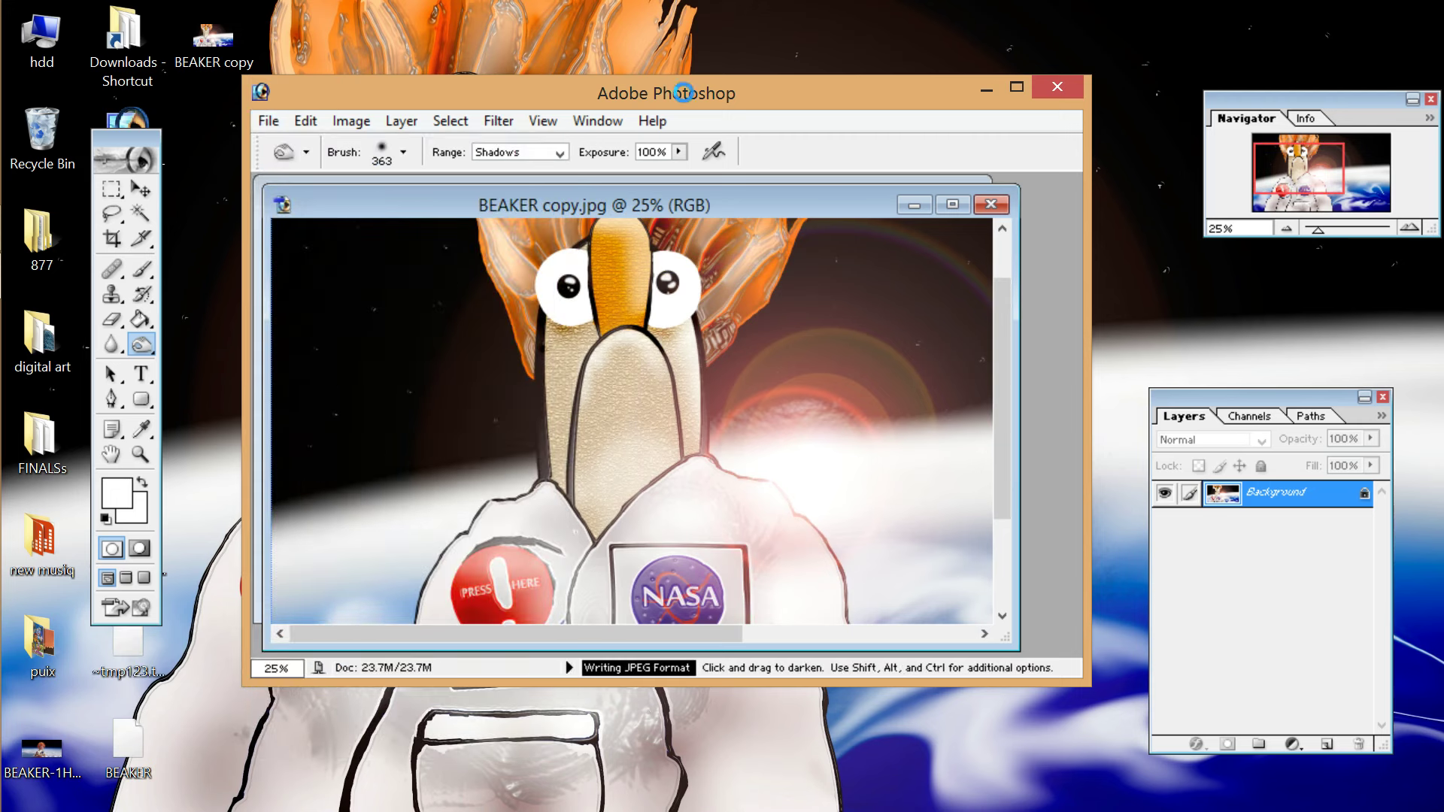
Step: Return to the desktop and set the updated BEAKER copy image as the desktop background
{"action": "left_click", "coordinate": [1057, 87]}
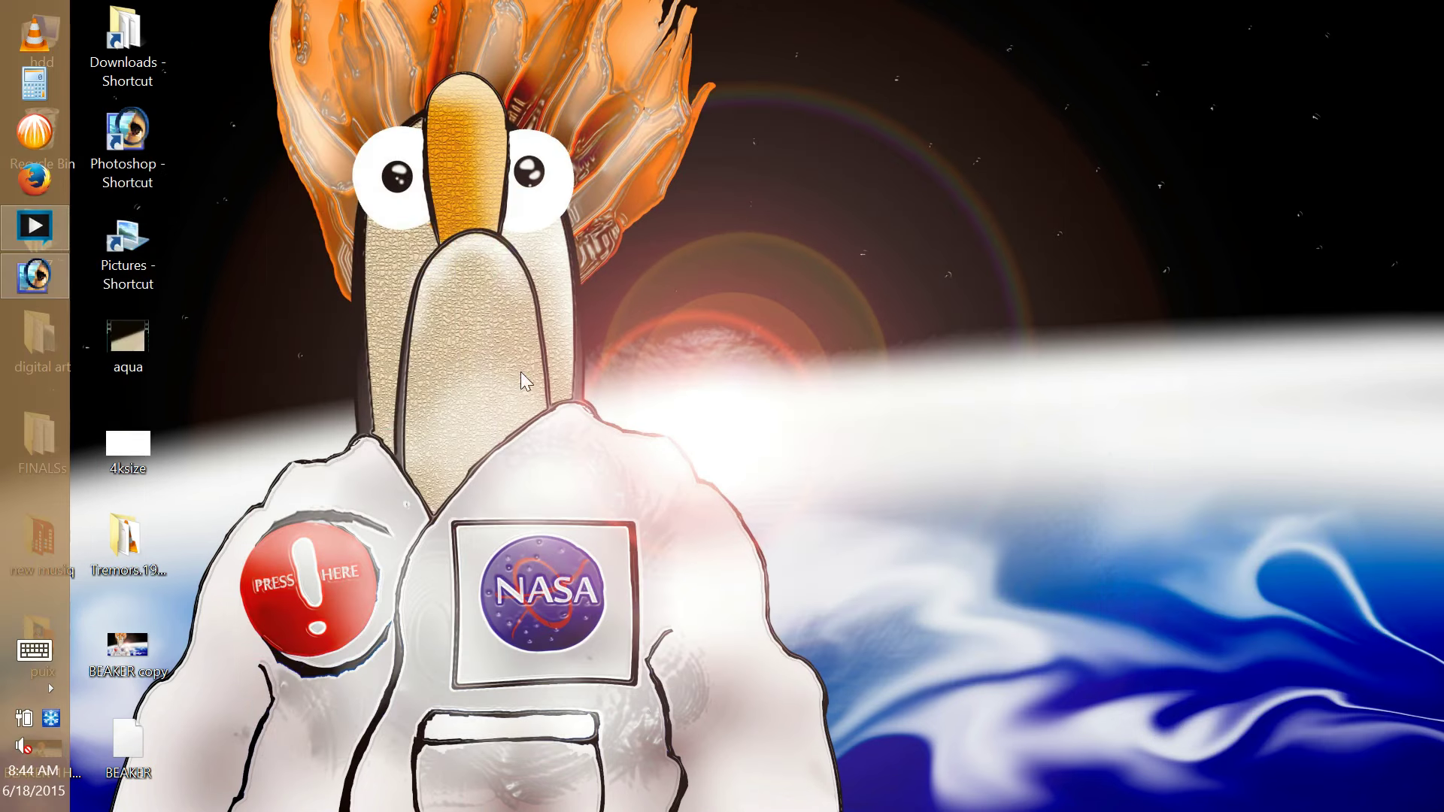
{"action": "right_click", "coordinate": [140, 645]}
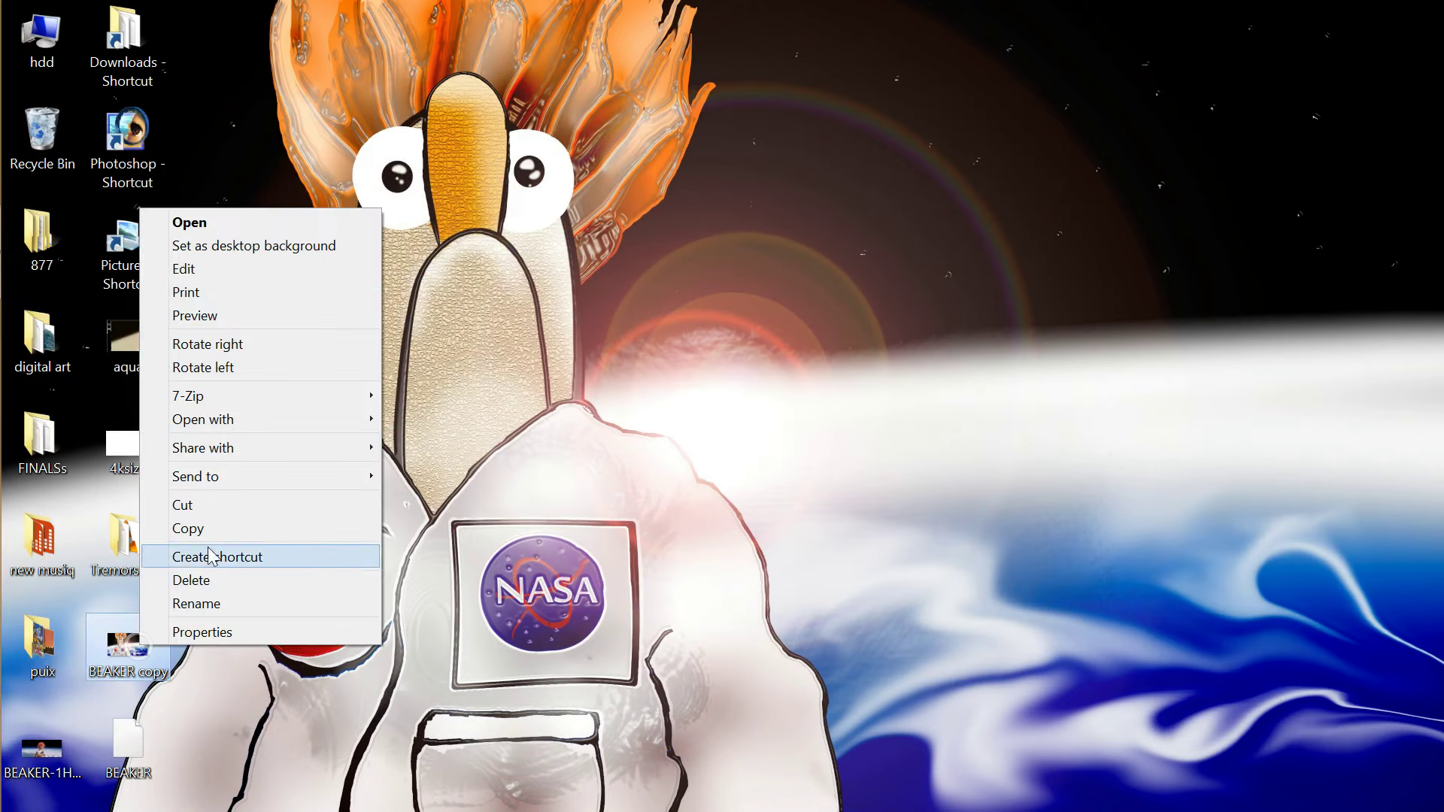
{"action": "left_click", "coordinate": [305, 245]}
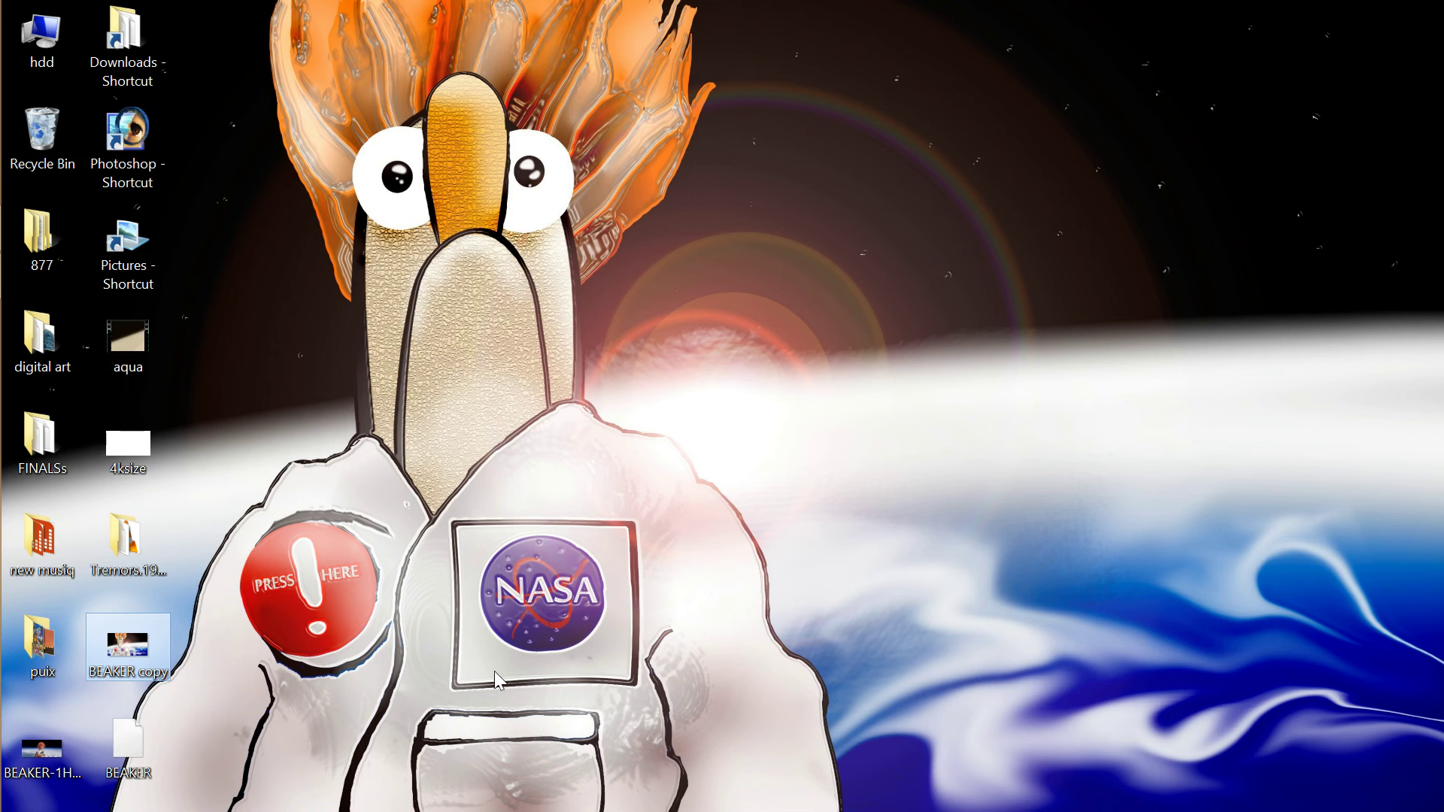
{"action": "mouse_move", "coordinate": [1, 456]}
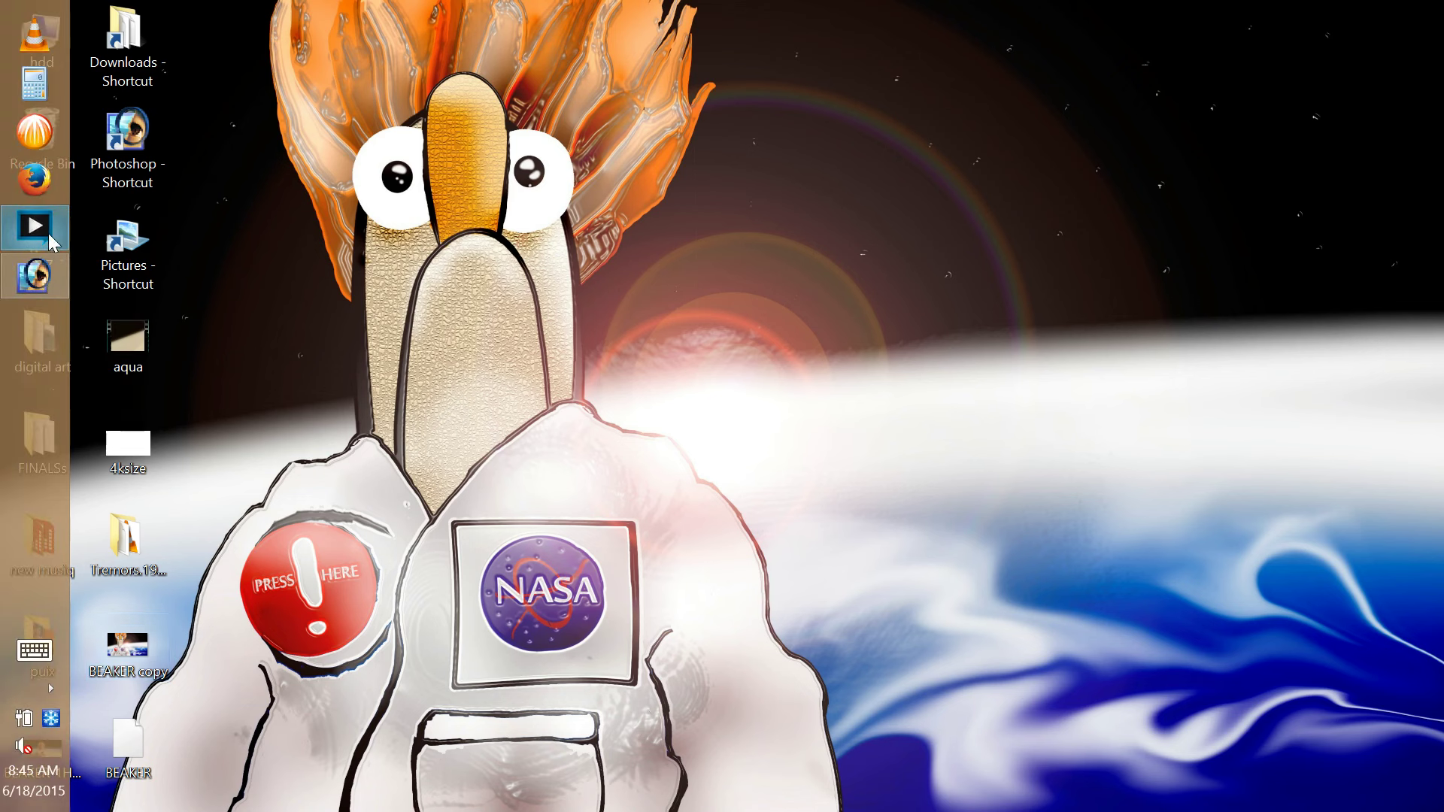
{"action": "left_click", "coordinate": [45, 230]}
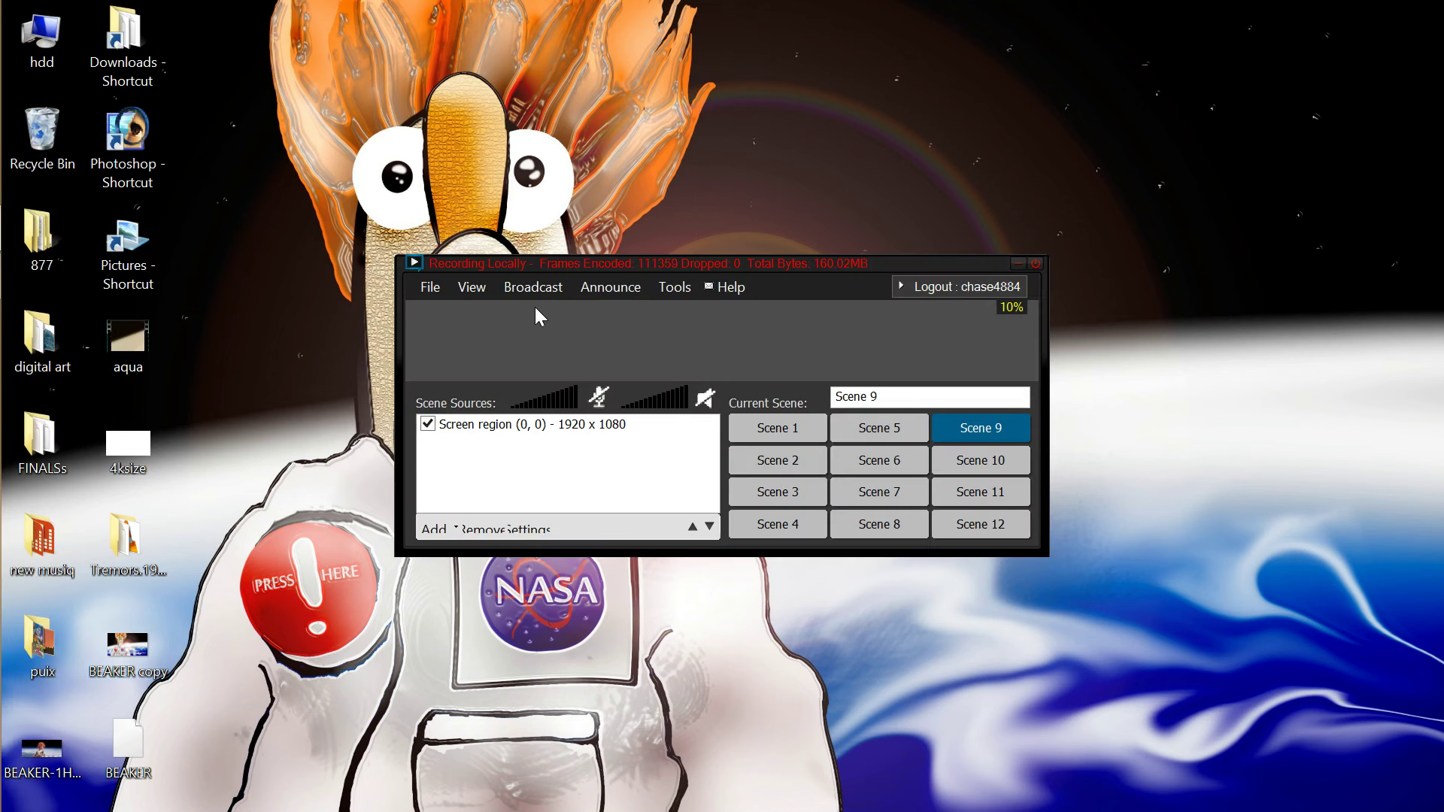